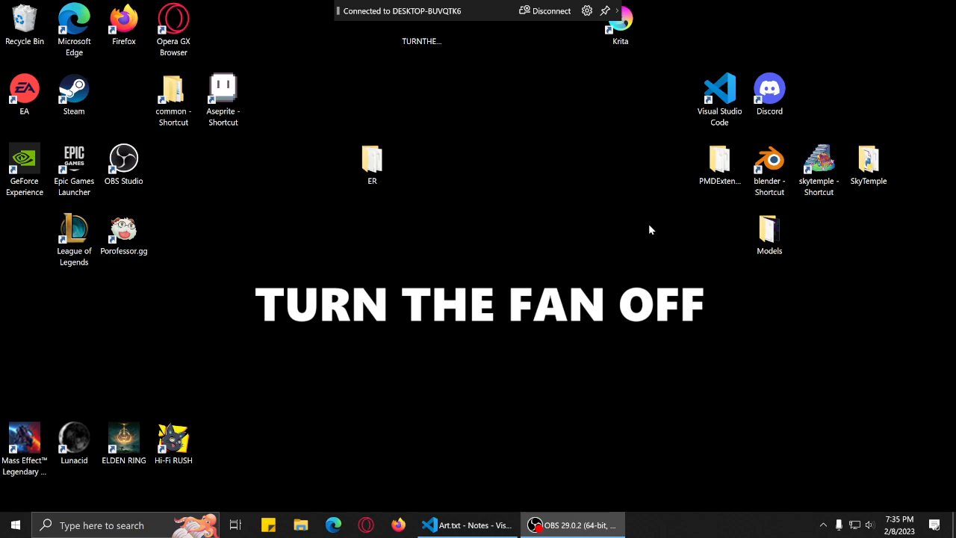
Open the EddysOutside Blender file from Models > Maps > EddysOutside and view the three buildings from an angle.
{"action": "double_click", "coordinate": [770, 233]}
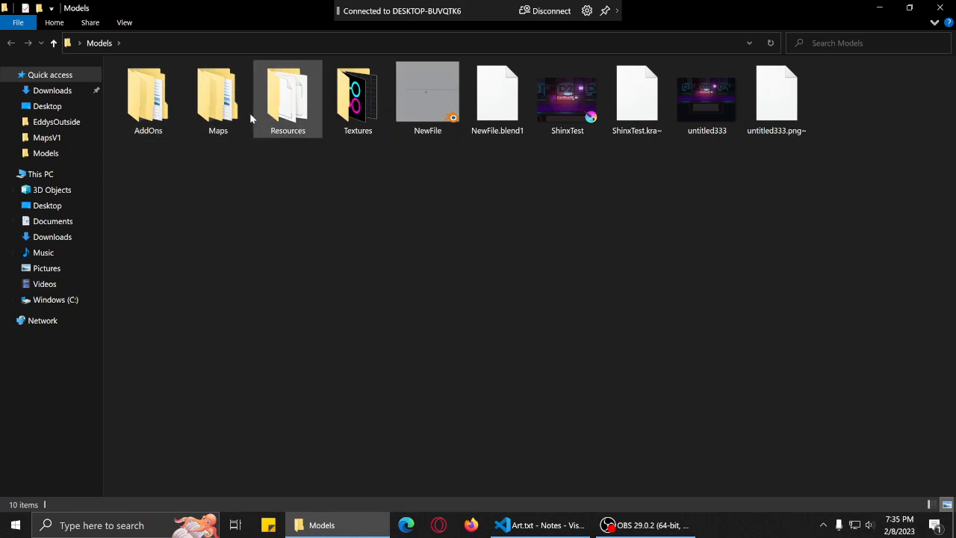
{"action": "double_click", "coordinate": [228, 128]}
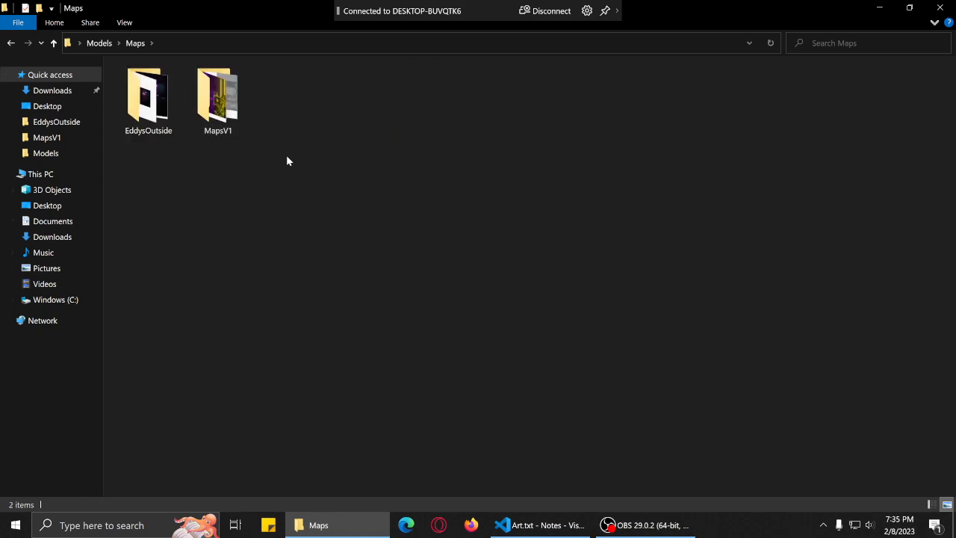
{"action": "double_click", "coordinate": [142, 110]}
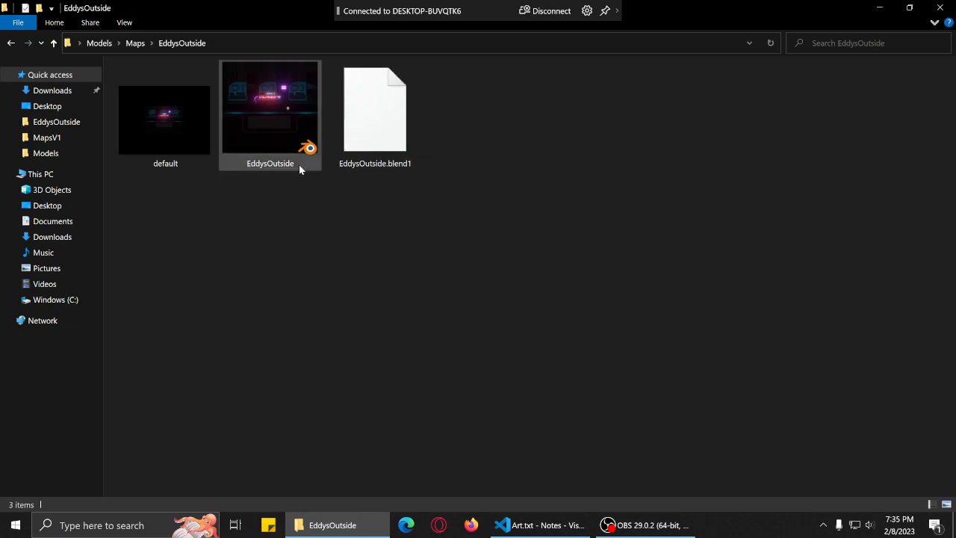
{"action": "left_click", "coordinate": [250, 118]}
{"action": "double_click", "coordinate": [250, 122]}
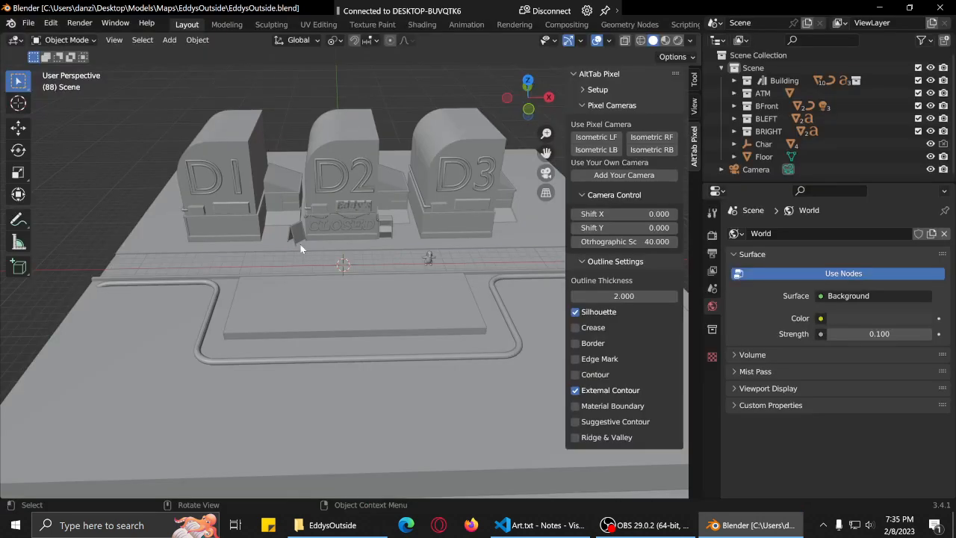
{"action": "middle_click_drag", "start_coordinate": [301, 244], "coordinate": [375, 262]}
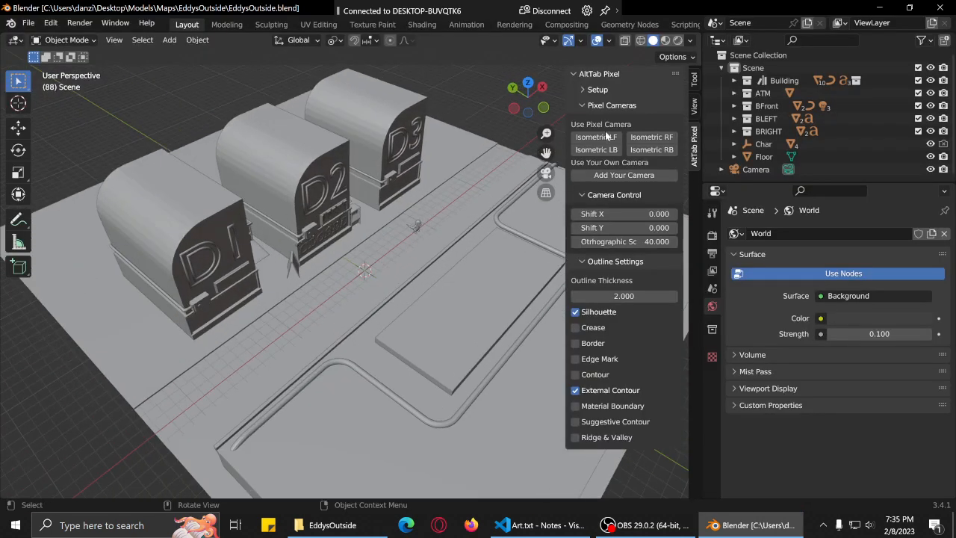
Return to the EddysOutside folder, preview the default.png render in the image viewer and close it.
{"action": "left_click", "coordinate": [878, 7]}
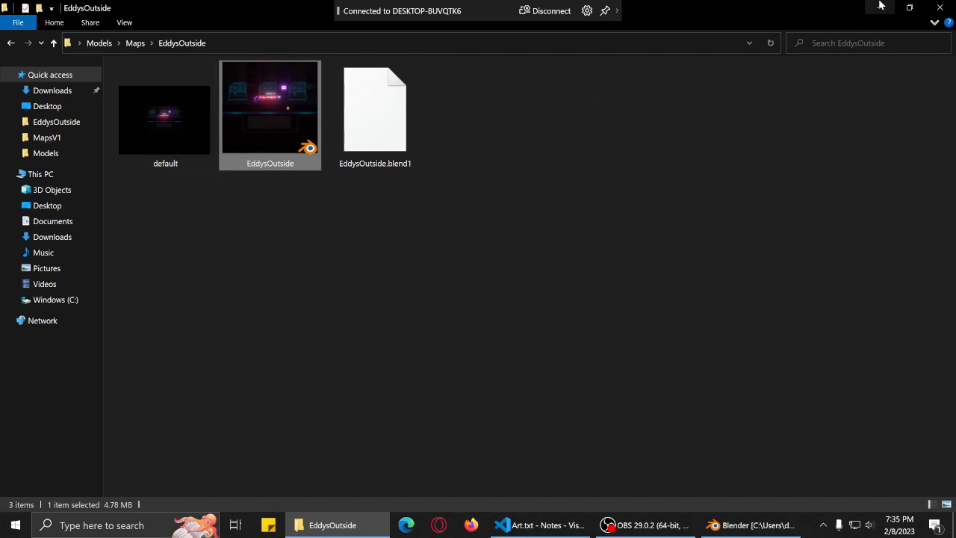
{"action": "double_click", "coordinate": [176, 132]}
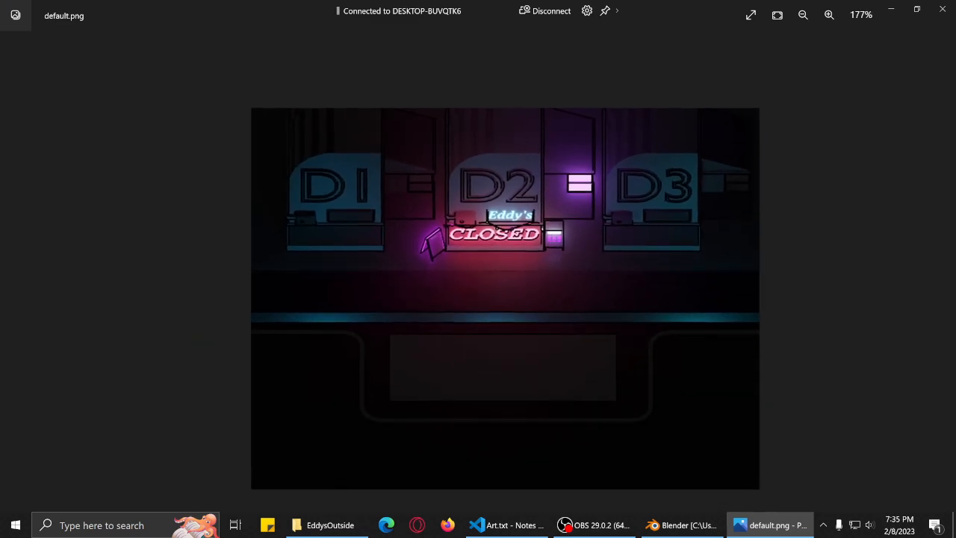
{"action": "left_click", "coordinate": [943, 9]}
{"action": "left_click", "coordinate": [887, 14]}
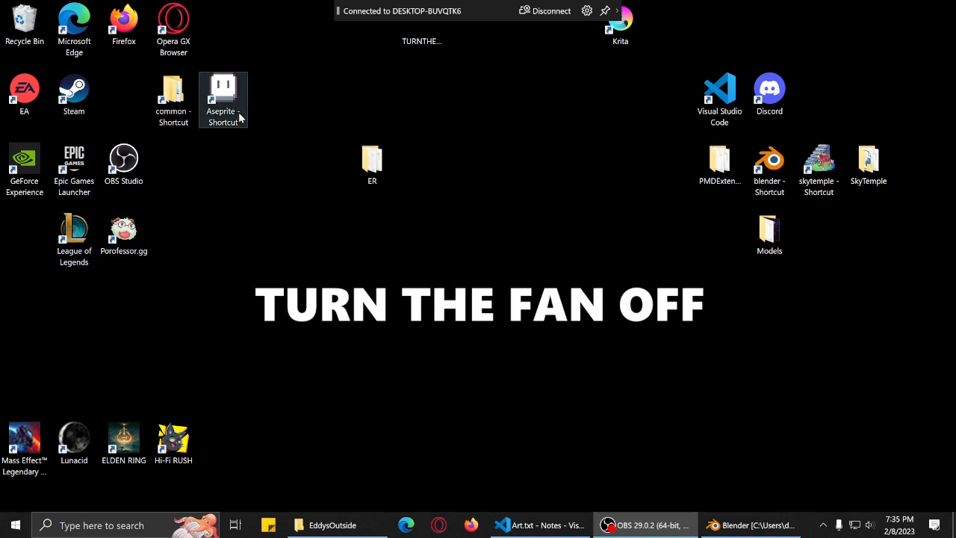
Open default.png from the EddysOutside folder in Aseprite.
{"action": "left_click", "coordinate": [355, 530]}
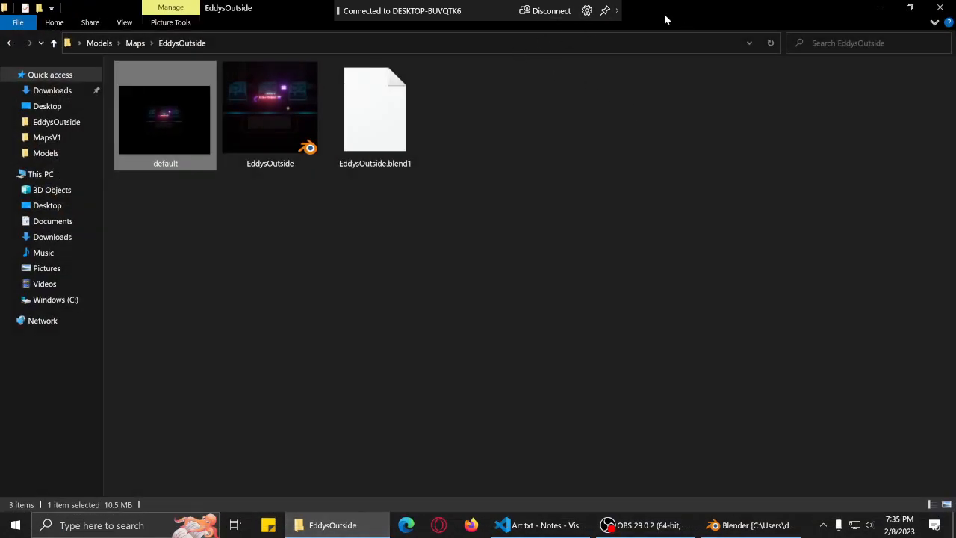
{"action": "left_click", "coordinate": [909, 9]}
{"action": "left_click_drag", "start_coordinate": [635, 116], "coordinate": [726, 92]}
{"action": "left_click_drag", "start_coordinate": [550, 214], "coordinate": [223, 95]}
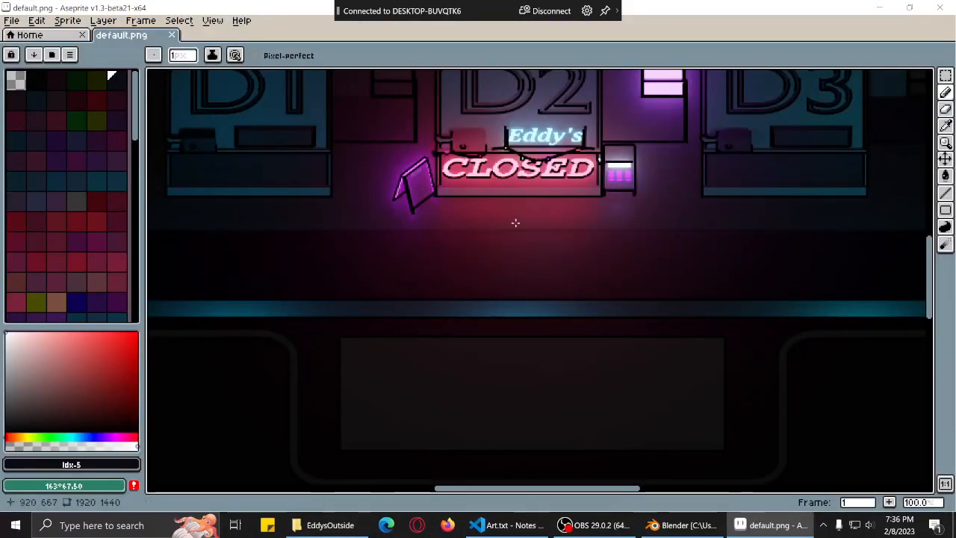
Examine the D2 storefront with the Eddy's and CLOSED signs in default.png, up close and as a whole.
{"action": "scroll", "coordinate": [552, 255], "scroll_direction": "down", "scroll_amount": 1}
{"action": "scroll", "coordinate": [533, 255], "scroll_direction": "up", "scroll_amount": 2}
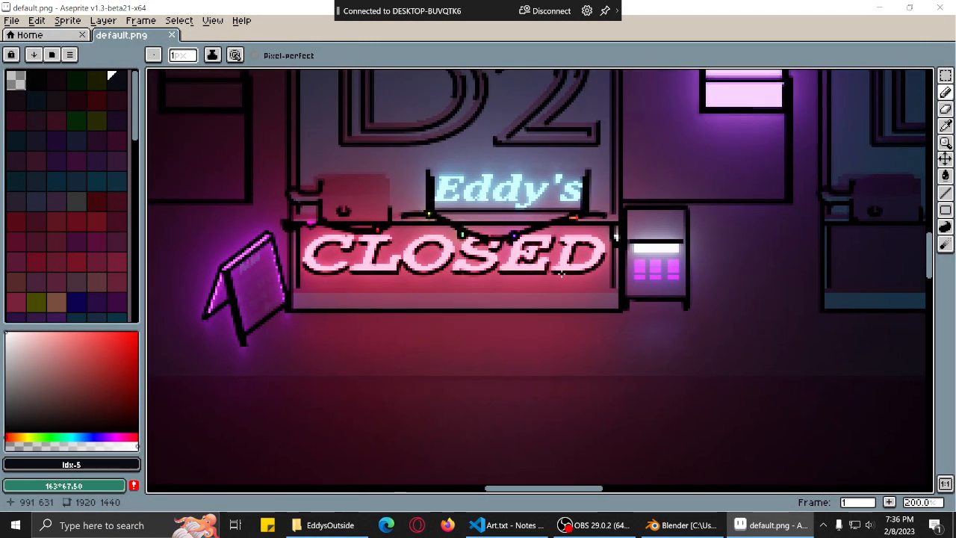
{"action": "scroll", "coordinate": [593, 310], "scroll_direction": "down", "scroll_amount": 1}
{"action": "scroll", "coordinate": [592, 310], "scroll_direction": "down", "scroll_amount": 1}
{"action": "middle_click_drag", "start_coordinate": [592, 310], "coordinate": [549, 236]}
{"action": "scroll", "coordinate": [542, 240], "scroll_direction": "up", "scroll_amount": 1}
{"action": "scroll", "coordinate": [558, 239], "scroll_direction": "down", "scroll_amount": 1}
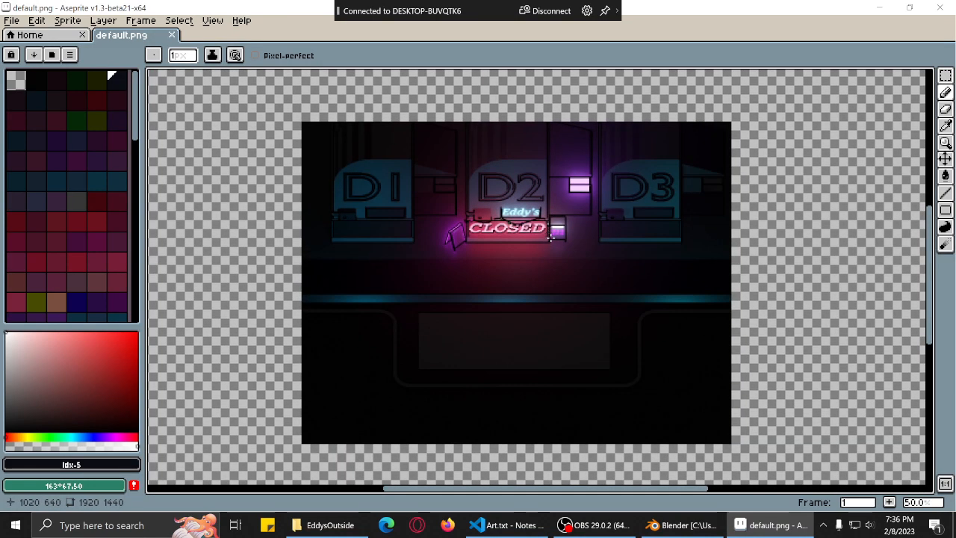
Convert the sprite from RGB to Indexed color mode with Floyd-Steinberg error diffusion dithering at 40%.
{"action": "left_click", "coordinate": [68, 21]}
{"action": "mouse_move", "coordinate": [122, 48]}
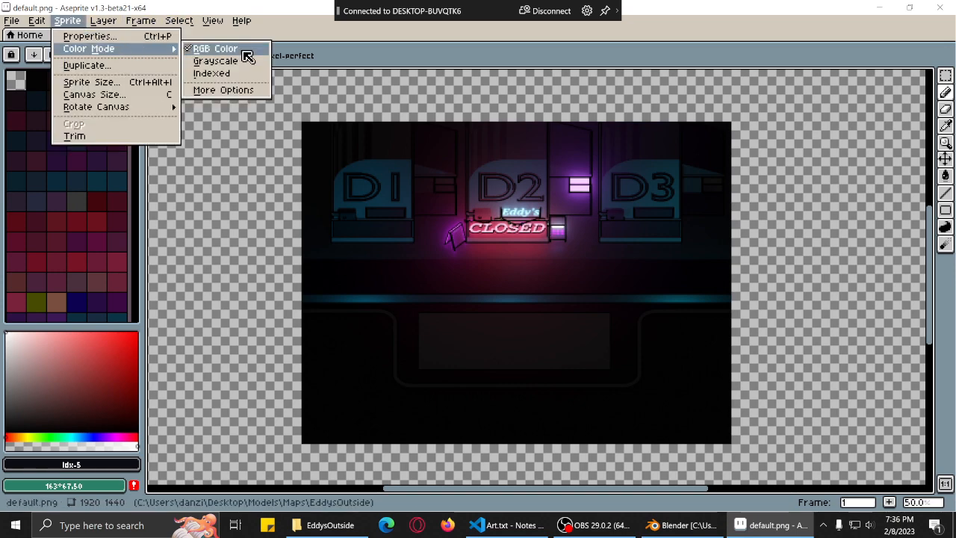
{"action": "left_click", "coordinate": [222, 90]}
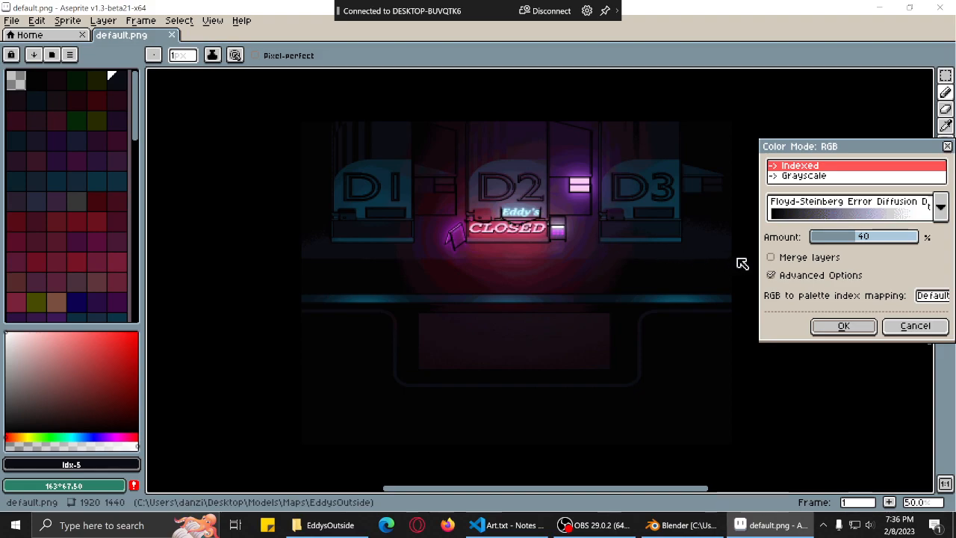
{"action": "left_click", "coordinate": [841, 331]}
Examine the indexed-color shading and glow around the CLOSED sign, the neighbouring buildings and the street.
{"action": "scroll", "coordinate": [576, 274], "scroll_direction": "up", "scroll_amount": 4}
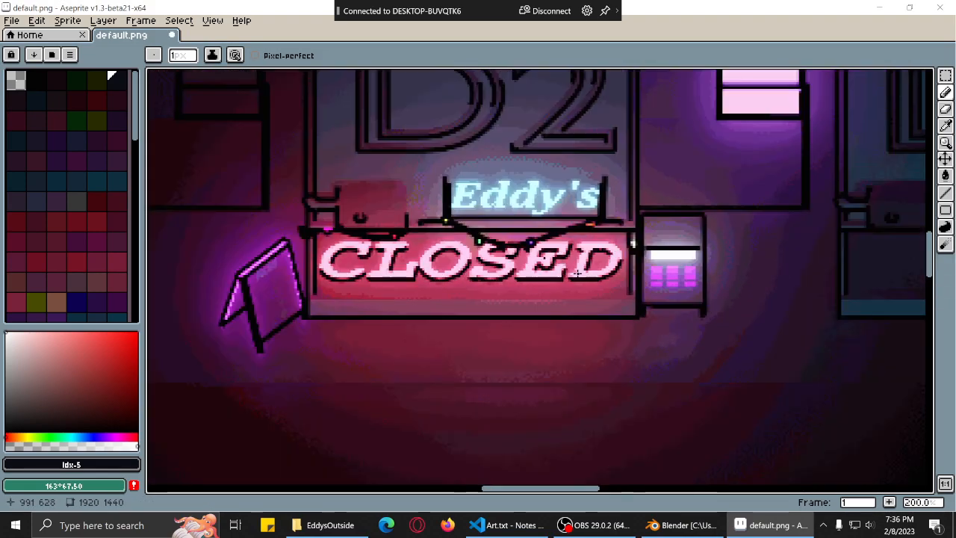
{"action": "scroll", "coordinate": [736, 285], "scroll_direction": "down", "scroll_amount": 1}
{"action": "mouse_move", "coordinate": [698, 290]}
{"action": "middle_mouse_down"}
{"action": "mouse_move", "coordinate": [736, 285]}
{"action": "mouse_move", "coordinate": [647, 279]}
{"action": "mouse_move", "coordinate": [708, 298]}
{"action": "middle_mouse_up"}
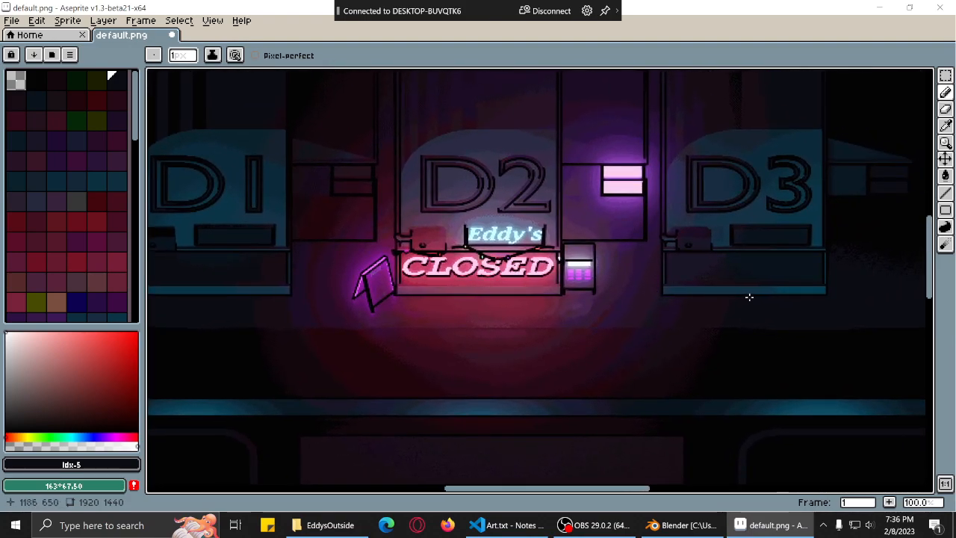
{"action": "middle_click_drag", "start_coordinate": [765, 298], "coordinate": [719, 267]}
{"action": "middle_click_drag", "start_coordinate": [518, 345], "coordinate": [707, 204]}
{"action": "middle_click_drag", "start_coordinate": [628, 227], "coordinate": [655, 280]}
{"action": "middle_click_drag", "start_coordinate": [593, 184], "coordinate": [619, 263]}
{"action": "scroll", "coordinate": [675, 274], "scroll_direction": "down", "scroll_amount": 2}
Switch to Blender and set the EddysOutside viewport to Rendered shading.
{"action": "left_click", "coordinate": [683, 525]}
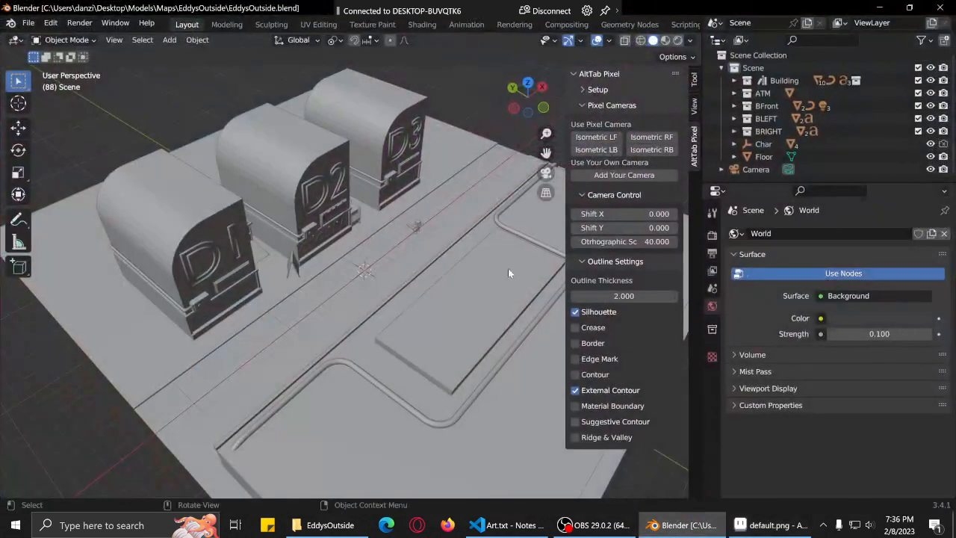
{"action": "middle_click_drag", "start_coordinate": [507, 358], "coordinate": [460, 353]}
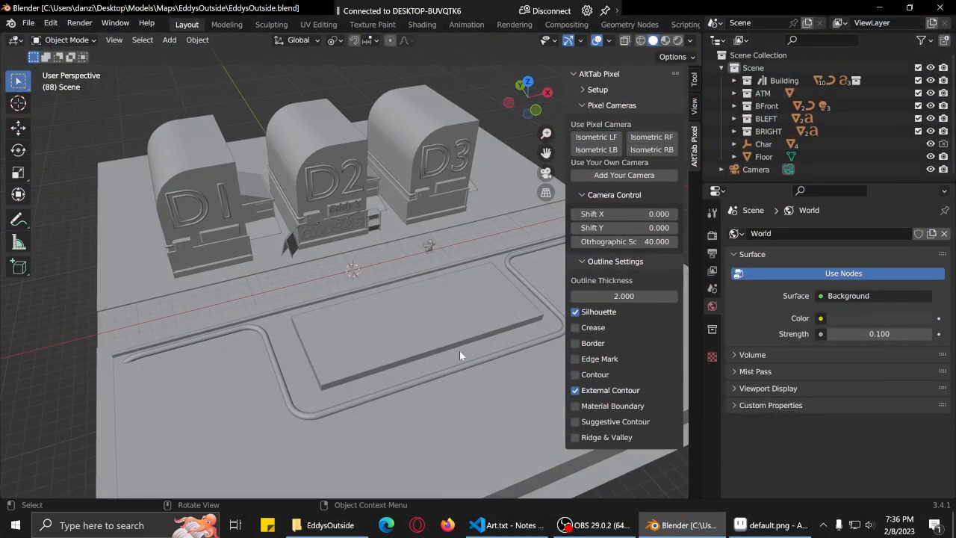
{"action": "key", "text": "z"}
{"action": "left_click", "coordinate": [470, 291]}
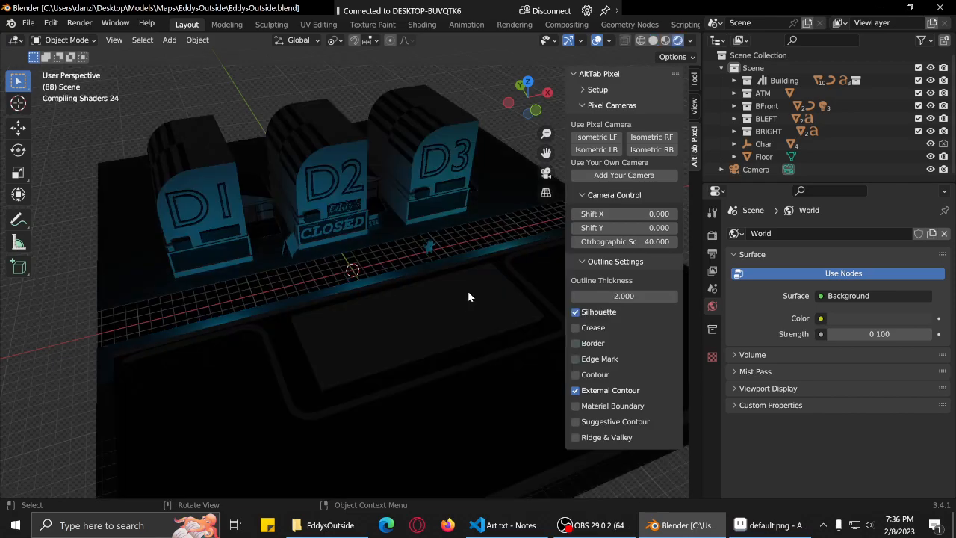
Examine the rendered storefront and the neon menu board beside the CLOSED sign up close.
{"action": "scroll", "coordinate": [381, 276], "scroll_direction": "up", "scroll_amount": 4}
{"action": "mouse_move", "coordinate": [491, 295]}
{"action": "middle_mouse_down"}
{"action": "mouse_move", "coordinate": [423, 313]}
{"action": "mouse_move", "coordinate": [488, 290]}
{"action": "middle_mouse_up"}
{"action": "mouse_move", "coordinate": [300, 267]}
{"action": "middle_mouse_down"}
{"action": "mouse_move", "coordinate": [347, 273]}
{"action": "mouse_move", "coordinate": [299, 269]}
{"action": "middle_mouse_up"}
{"action": "middle_click_drag", "start_coordinate": [370, 318], "coordinate": [401, 299]}
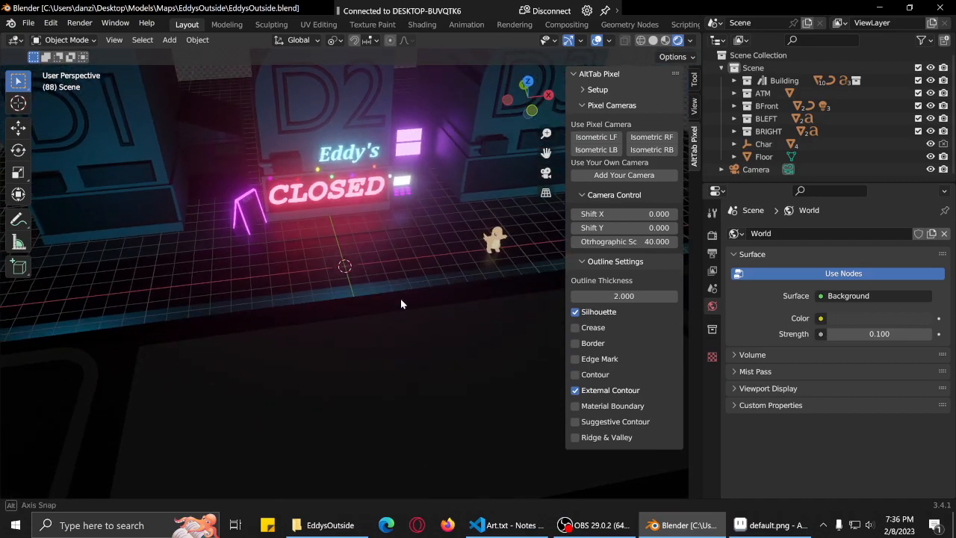
{"action": "middle_click_drag", "start_coordinate": [328, 187], "coordinate": [378, 278]}
{"action": "scroll", "coordinate": [382, 276], "scroll_direction": "up", "scroll_amount": 8}
{"action": "middle_click_drag", "start_coordinate": [438, 269], "coordinate": [307, 299], "text": "shift"}
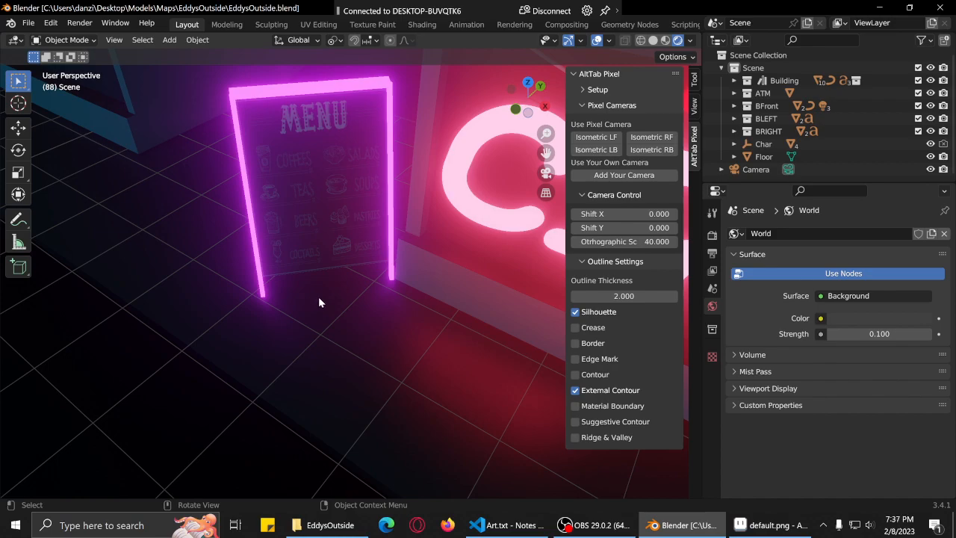
Switch to Aseprite and examine the pixelated menu board beside the CLOSED sign for comparison with the 3D model.
{"action": "left_click", "coordinate": [769, 525]}
{"action": "scroll", "coordinate": [427, 207], "scroll_direction": "up", "scroll_amount": 3}
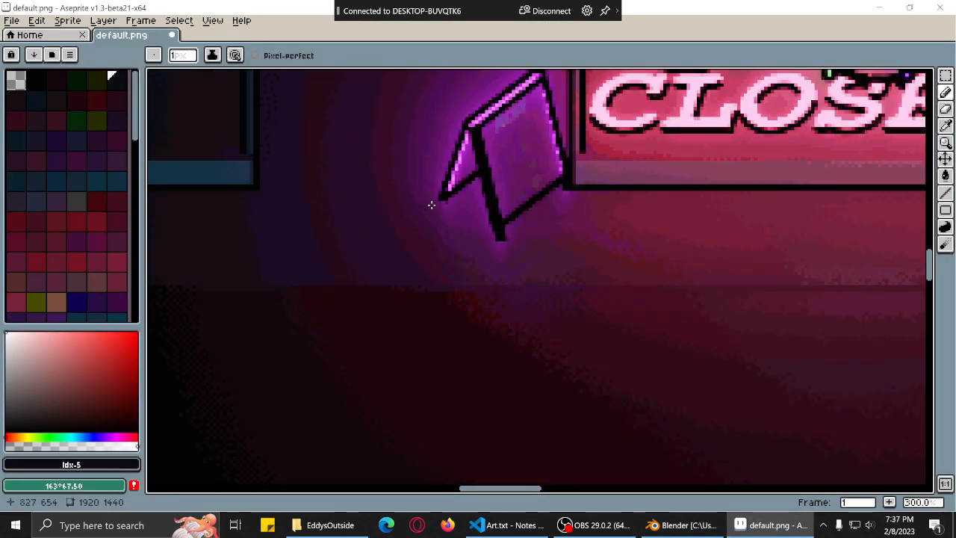
{"action": "scroll", "coordinate": [602, 166], "scroll_direction": "up", "scroll_amount": 2}
{"action": "middle_click_drag", "start_coordinate": [602, 166], "coordinate": [516, 287]}
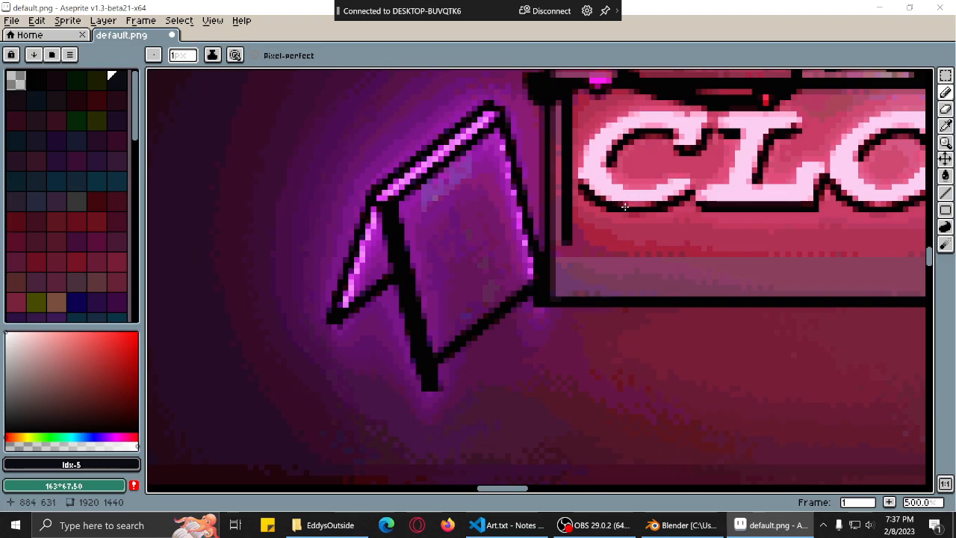
{"action": "scroll", "coordinate": [624, 206], "scroll_direction": "down", "scroll_amount": 4}
Return to Blender and examine the menu board, neon signs and lit pavement in front of building D2.
{"action": "left_click", "coordinate": [879, 7]}
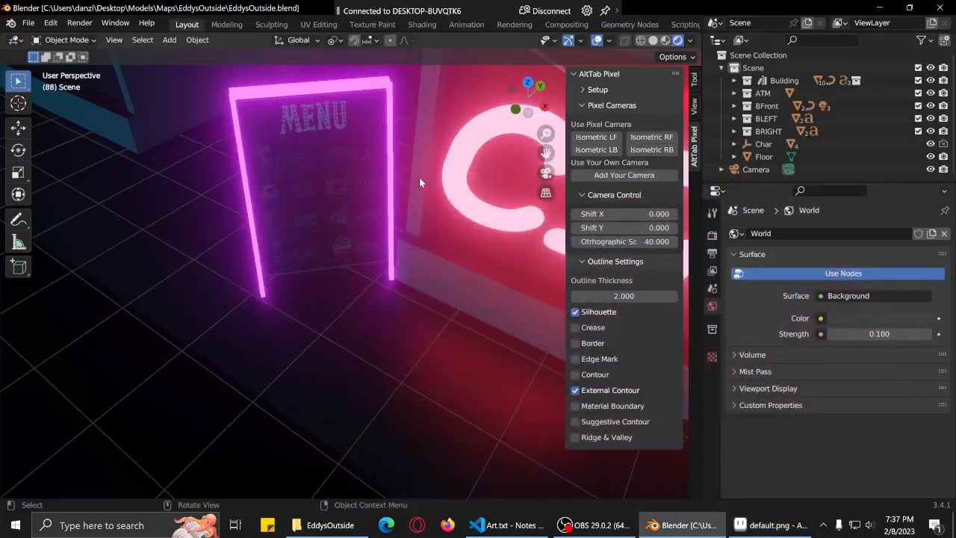
{"action": "middle_click_drag", "start_coordinate": [313, 276], "coordinate": [354, 251]}
{"action": "scroll", "coordinate": [354, 248], "scroll_direction": "down", "scroll_amount": 8}
{"action": "middle_click_drag", "start_coordinate": [262, 287], "coordinate": [308, 313]}
{"action": "mouse_move", "coordinate": [401, 323]}
{"action": "middle_mouse_down"}
{"action": "mouse_move", "coordinate": [317, 307]}
{"action": "mouse_move", "coordinate": [410, 313]}
{"action": "middle_mouse_up"}
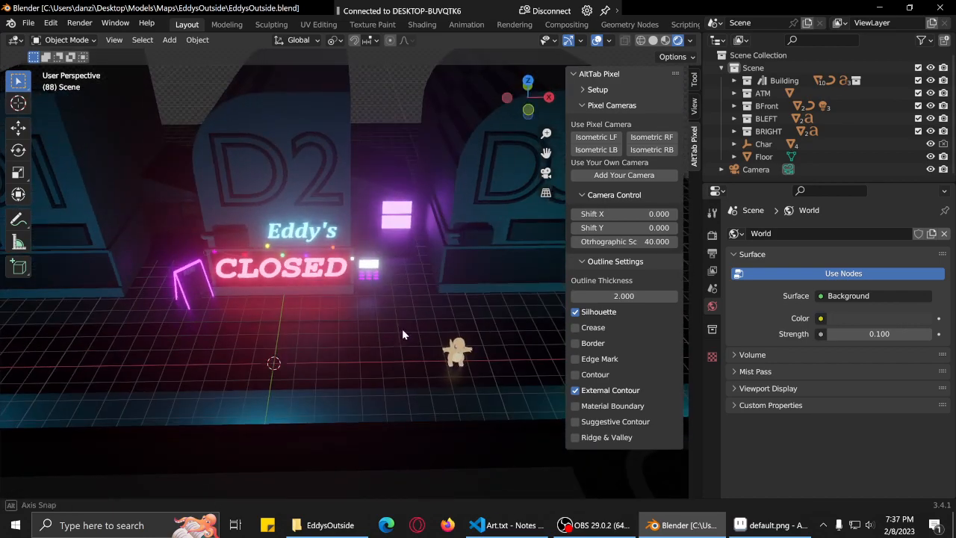
{"action": "middle_click_drag", "start_coordinate": [327, 329], "coordinate": [386, 309], "text": "shift"}
{"action": "scroll", "coordinate": [337, 301], "scroll_direction": "up", "scroll_amount": 6}
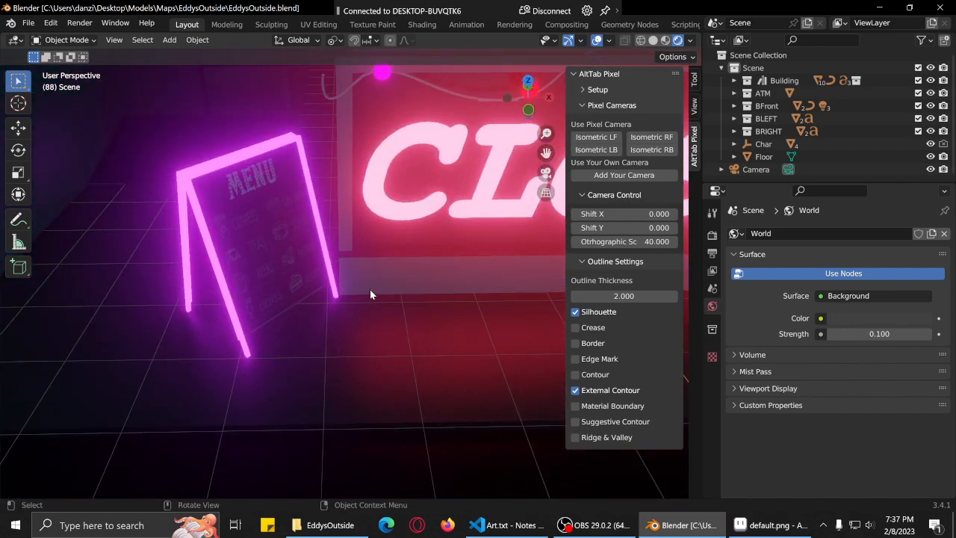
{"action": "scroll", "coordinate": [370, 289], "scroll_direction": "down", "scroll_amount": 5}
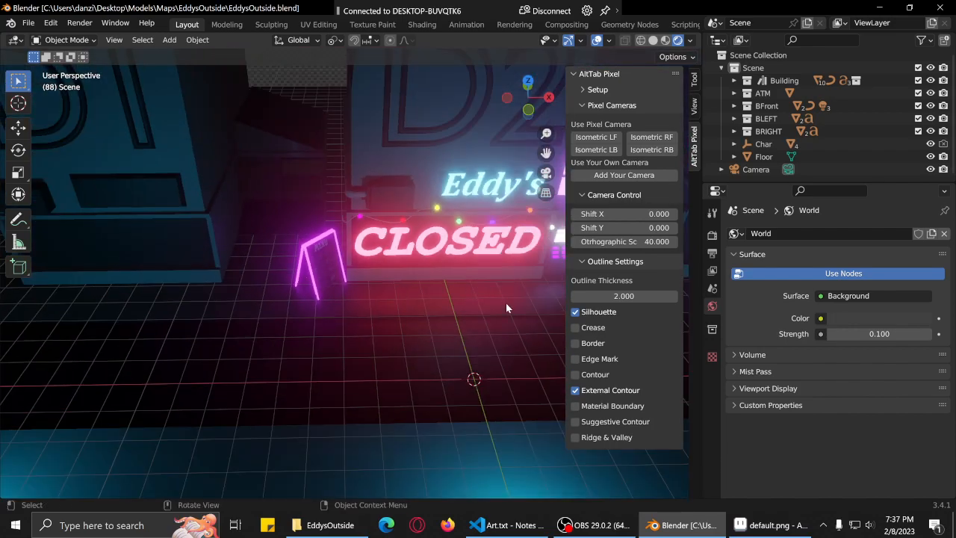
{"action": "middle_click_drag", "start_coordinate": [524, 306], "coordinate": [439, 306], "text": "shift"}
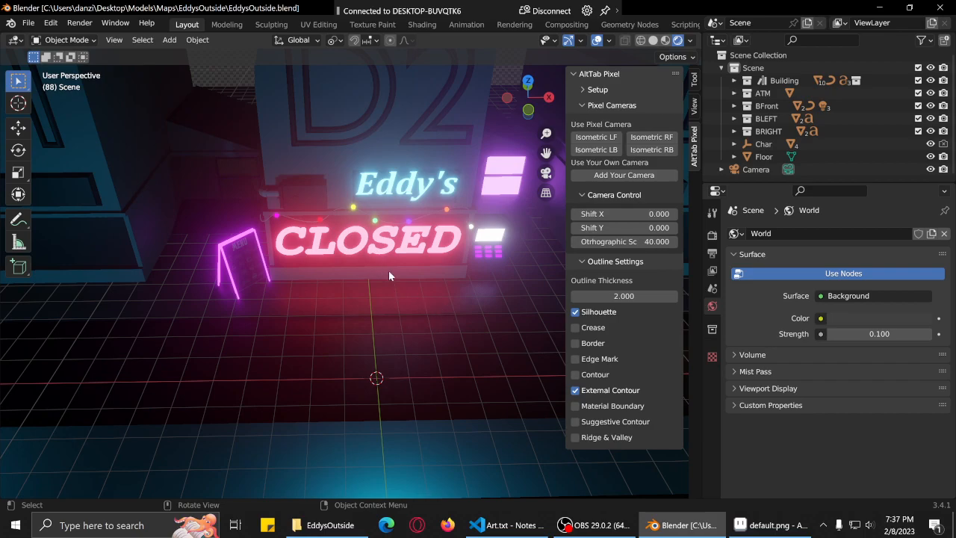
{"action": "mouse_move", "coordinate": [505, 333]}
{"action": "middle_mouse_down"}
{"action": "mouse_move", "coordinate": [483, 315]}
{"action": "mouse_move", "coordinate": [497, 329]}
{"action": "middle_mouse_up"}
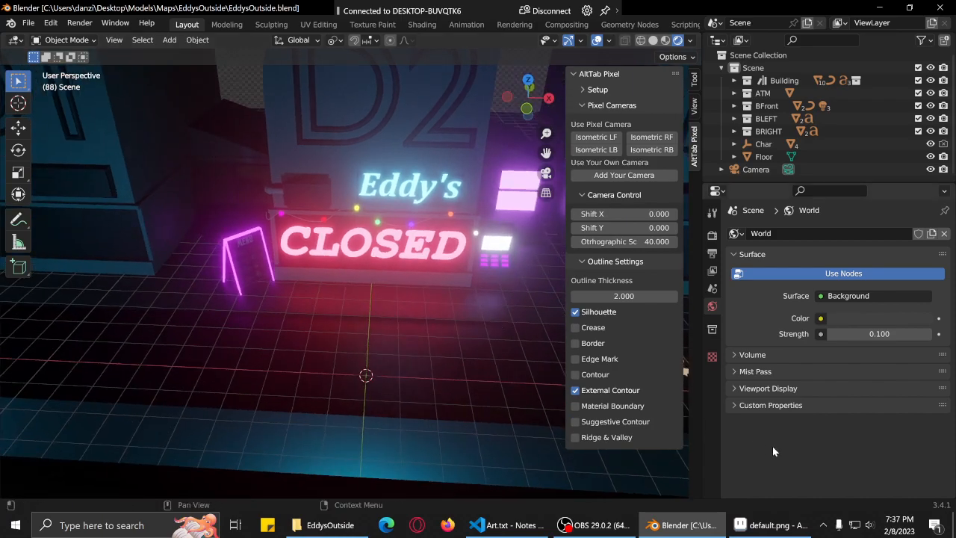
Bring up File Explorer in front of Blender and open the MapsV1 folder inside Maps.
{"action": "left_click", "coordinate": [329, 525]}
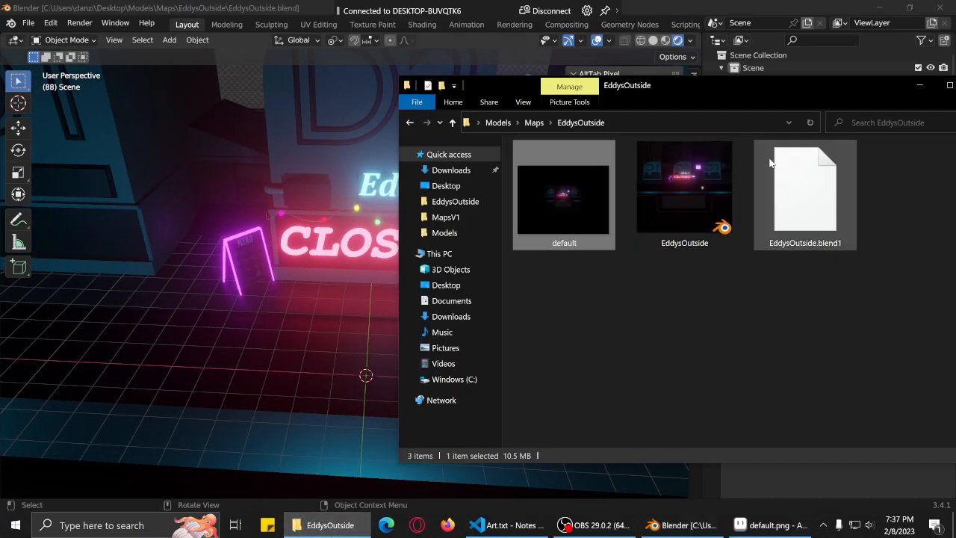
{"action": "left_click_drag", "start_coordinate": [703, 97], "coordinate": [542, 109]}
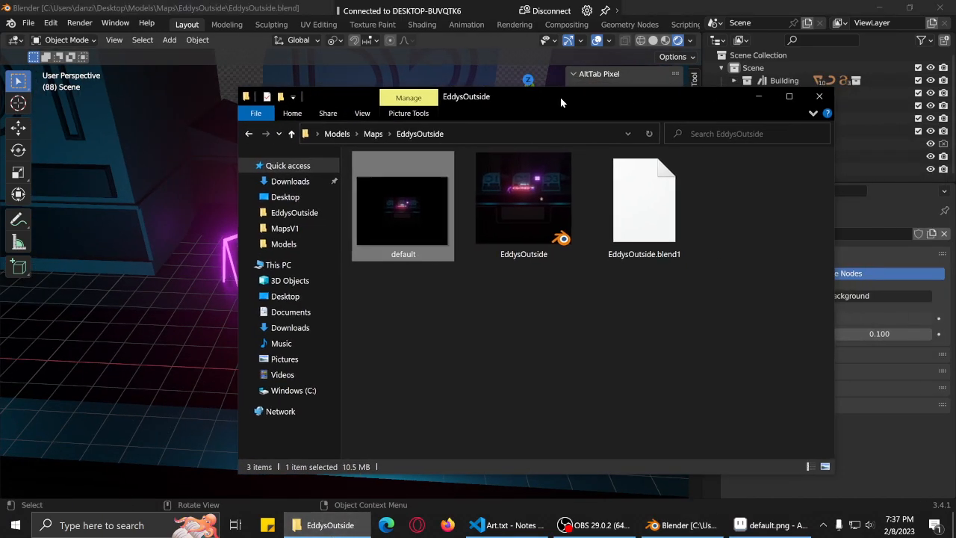
{"action": "left_click", "coordinate": [373, 134]}
{"action": "double_click", "coordinate": [465, 190]}
Look through the Blender map files in the MapsV1 folder, including CasinoEntrance, CasinoMarket, Cave, EddysInside, Homes, NMF and Plaza.
{"action": "scroll", "coordinate": [673, 287], "scroll_direction": "down", "scroll_amount": 2}
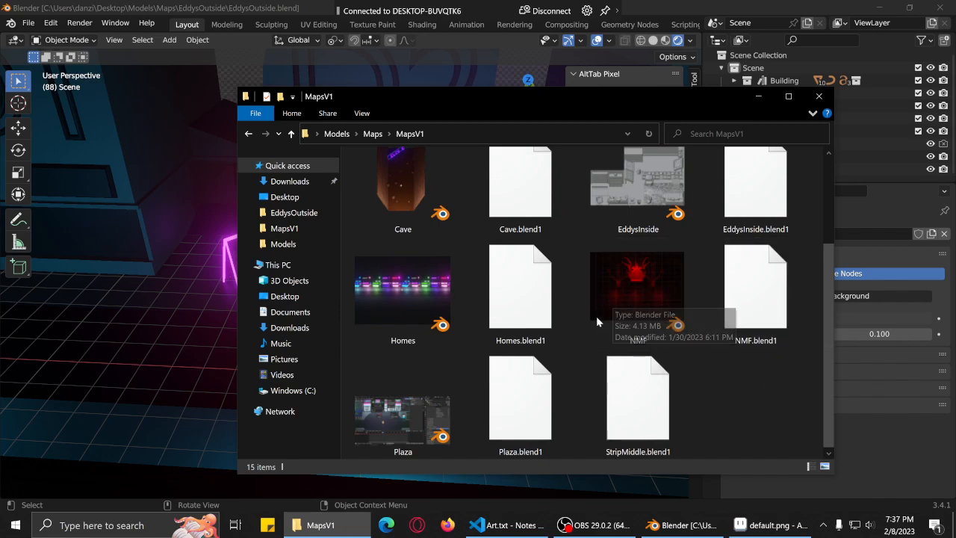
{"action": "scroll", "coordinate": [635, 314], "scroll_direction": "up", "scroll_amount": 2}
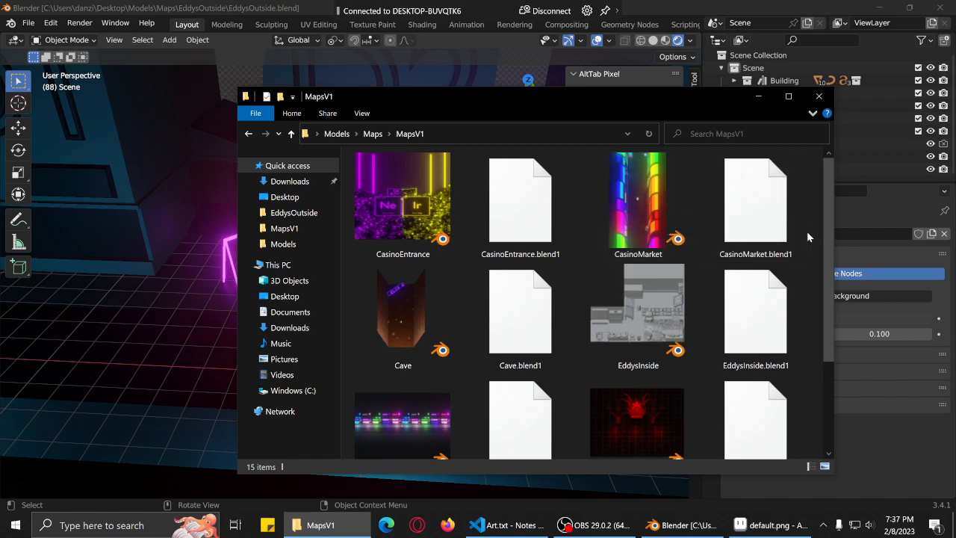
{"action": "scroll", "coordinate": [808, 234], "scroll_direction": "down", "scroll_amount": 3}
{"action": "scroll", "coordinate": [808, 235], "scroll_direction": "up", "scroll_amount": 3}
{"action": "scroll", "coordinate": [807, 234], "scroll_direction": "down", "scroll_amount": 3}
{"action": "scroll", "coordinate": [807, 234], "scroll_direction": "up", "scroll_amount": 1}
{"action": "scroll", "coordinate": [807, 236], "scroll_direction": "up", "scroll_amount": 2}
{"action": "scroll", "coordinate": [807, 237], "scroll_direction": "down", "scroll_amount": 4}
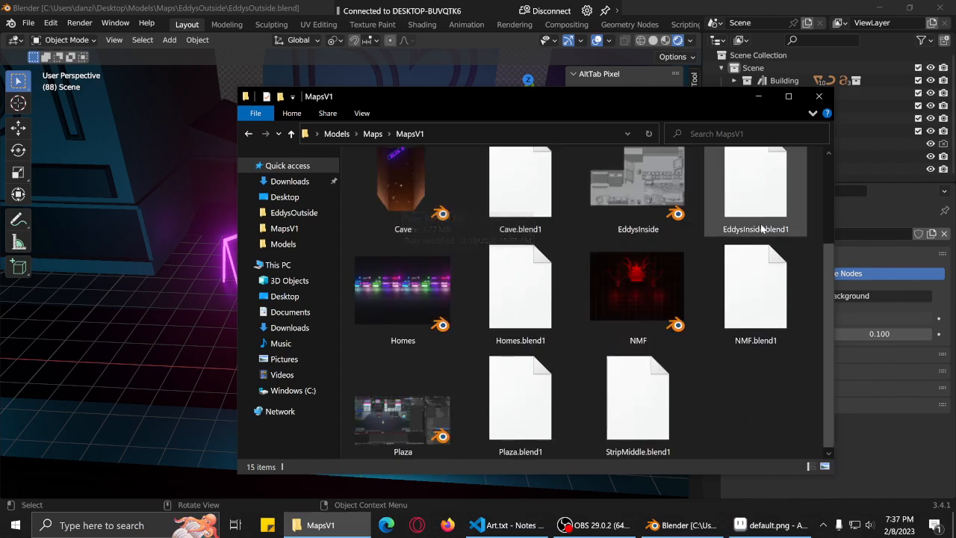
{"action": "scroll", "coordinate": [803, 218], "scroll_direction": "up", "scroll_amount": 1}
{"action": "scroll", "coordinate": [804, 222], "scroll_direction": "up", "scroll_amount": 1}
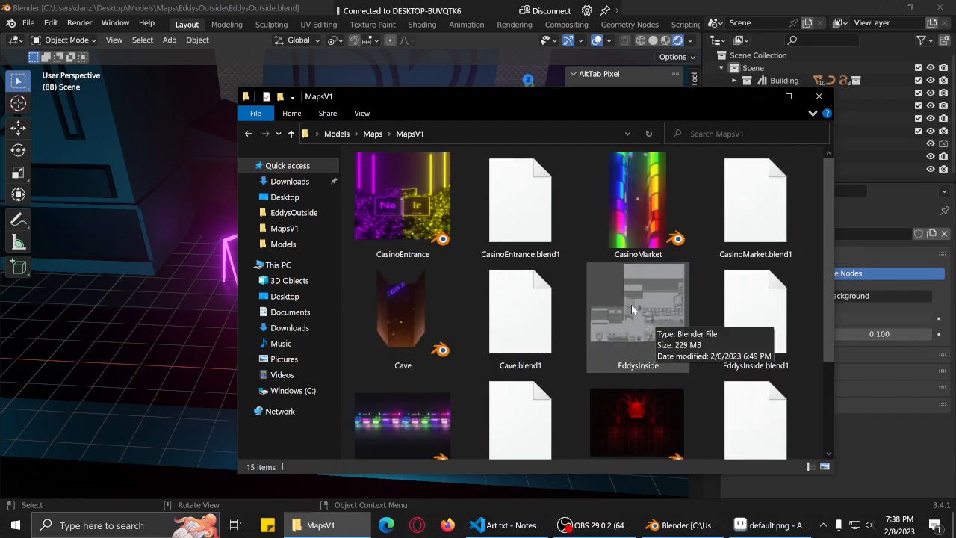
Delete the NMF Blender file and its NMF.blend1 backup from the MapsV1 folder.
{"action": "scroll", "coordinate": [708, 279], "scroll_direction": "down", "scroll_amount": 2}
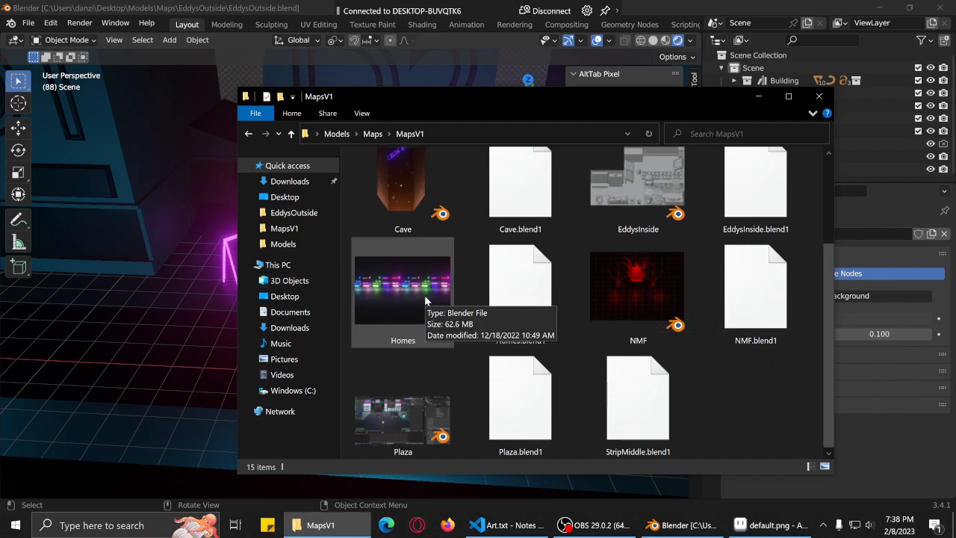
{"action": "scroll", "coordinate": [808, 298], "scroll_direction": "up", "scroll_amount": 2}
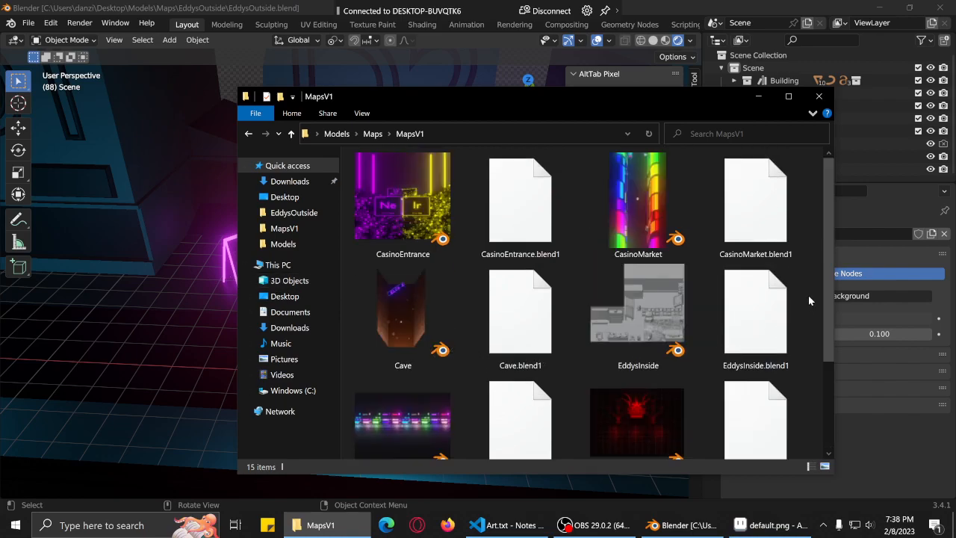
{"action": "scroll", "coordinate": [809, 293], "scroll_direction": "down", "scroll_amount": 2}
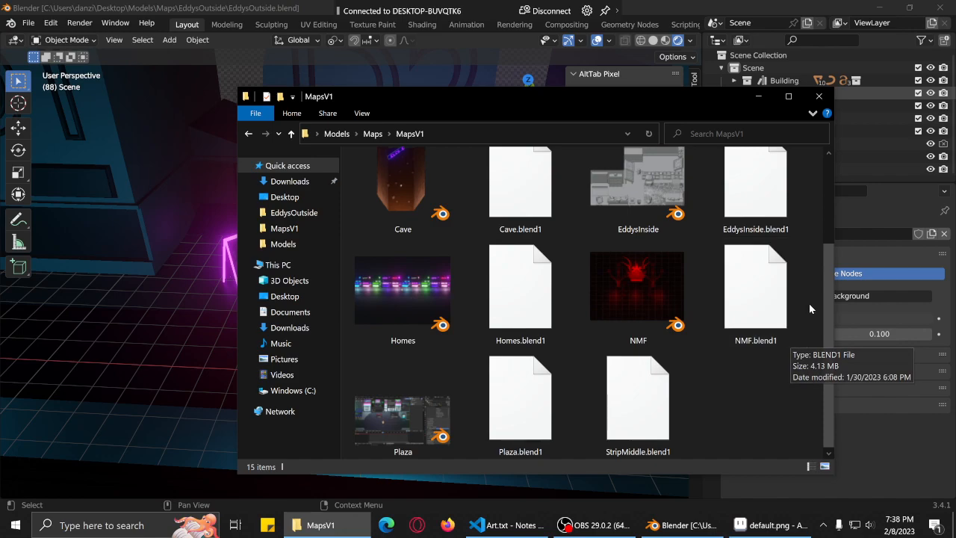
{"action": "left_click_drag", "start_coordinate": [815, 301], "coordinate": [632, 287]}
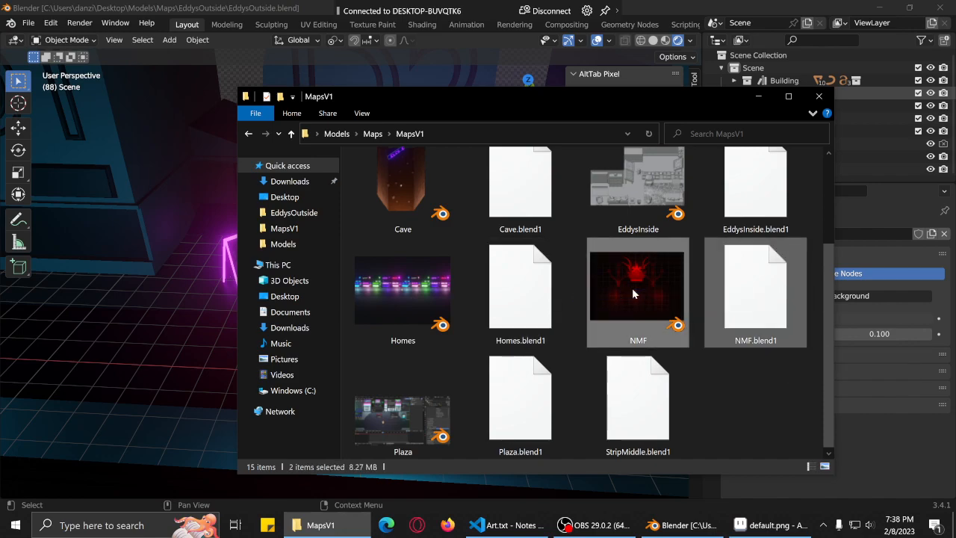
{"action": "key", "text": "Delete"}
{"action": "scroll", "coordinate": [404, 292], "scroll_direction": "up", "scroll_amount": 3}
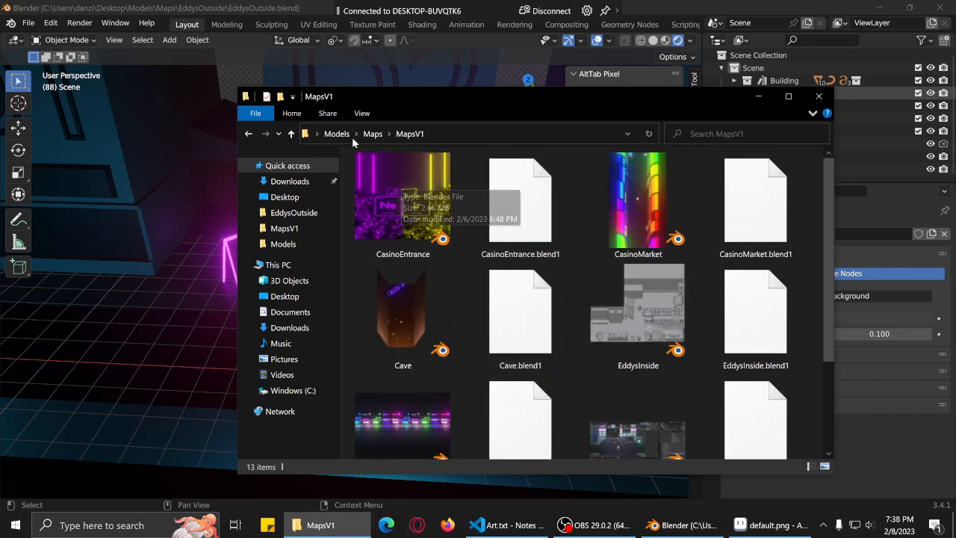
Open the EddysOutside folder inside Maps and check the file properties of the EddysOutside Blender file.
{"action": "left_click", "coordinate": [372, 133]}
{"action": "double_click", "coordinate": [388, 215]}
{"action": "left_click", "coordinate": [515, 227]}
{"action": "right_click", "coordinate": [515, 227]}
{"action": "left_click", "coordinate": [578, 460]}
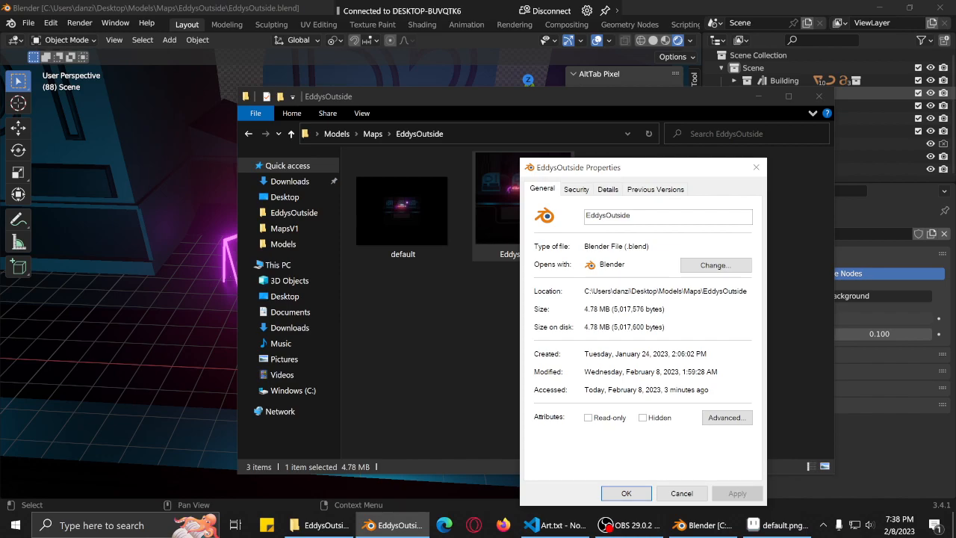
{"action": "left_click", "coordinate": [756, 174]}
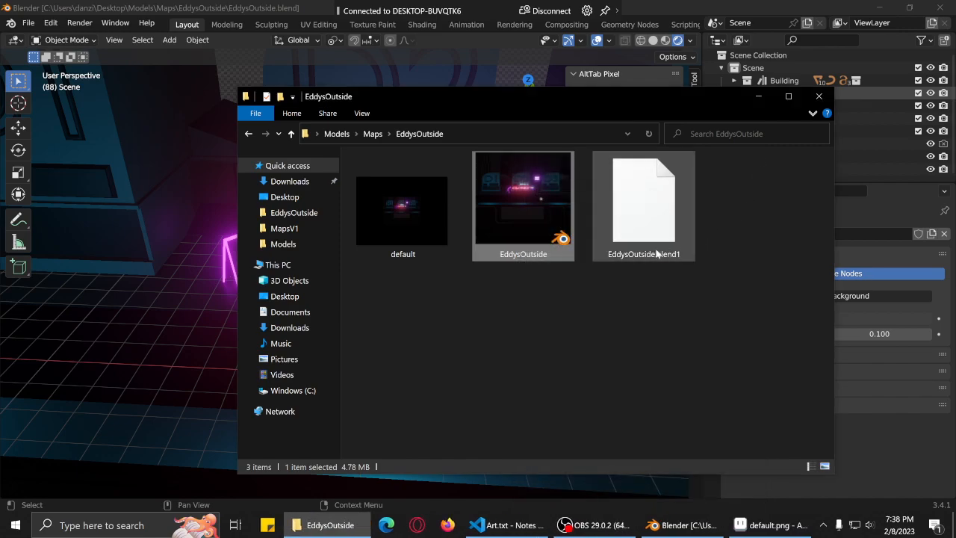
Check the file properties of the EddysOutside.blend1 backup for comparison.
{"action": "left_click", "coordinate": [640, 254]}
{"action": "right_click", "coordinate": [640, 254]}
{"action": "left_click", "coordinate": [715, 455]}
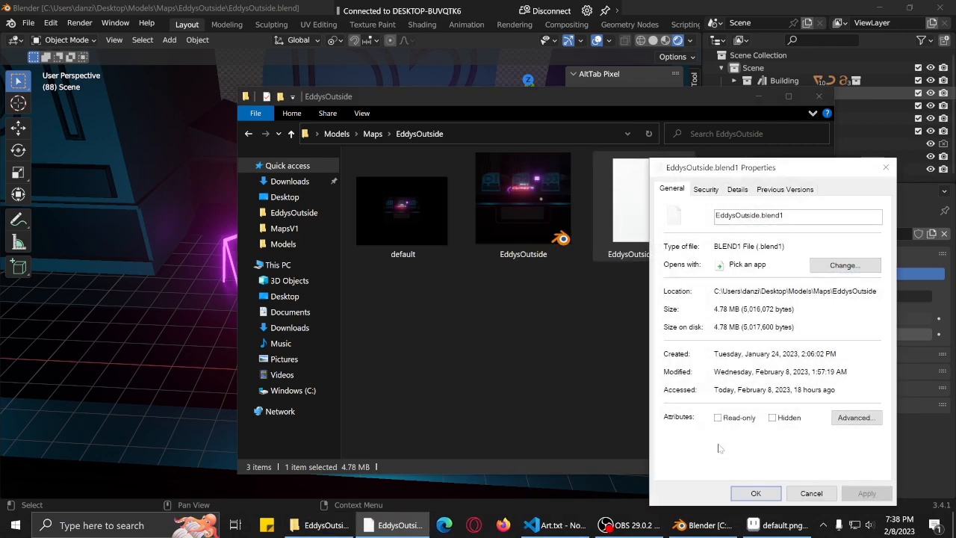
{"action": "left_click", "coordinate": [886, 167]}
{"action": "left_click", "coordinate": [500, 382]}
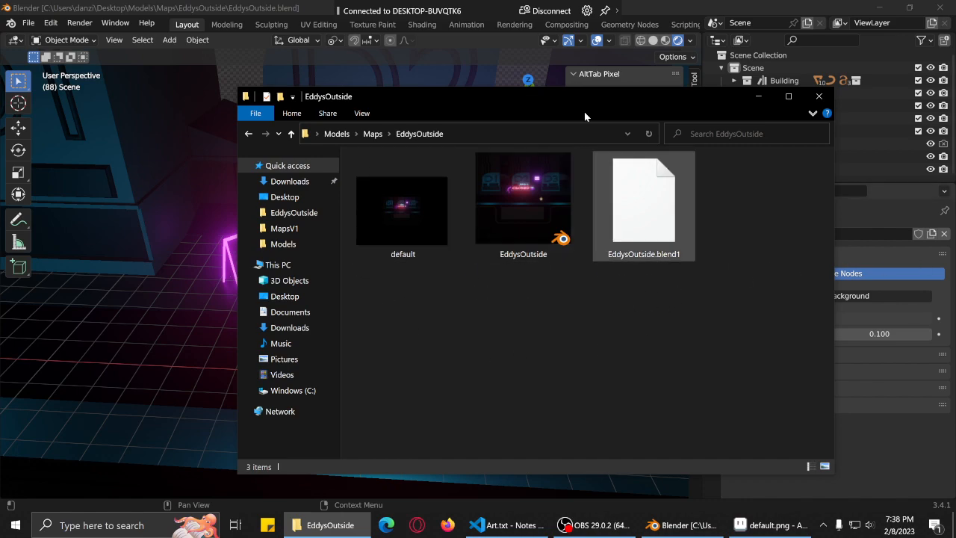
Go back to the Maps folder, leave File Explorer, and examine the whole default.png street image in Aseprite.
{"action": "left_click", "coordinate": [372, 133]}
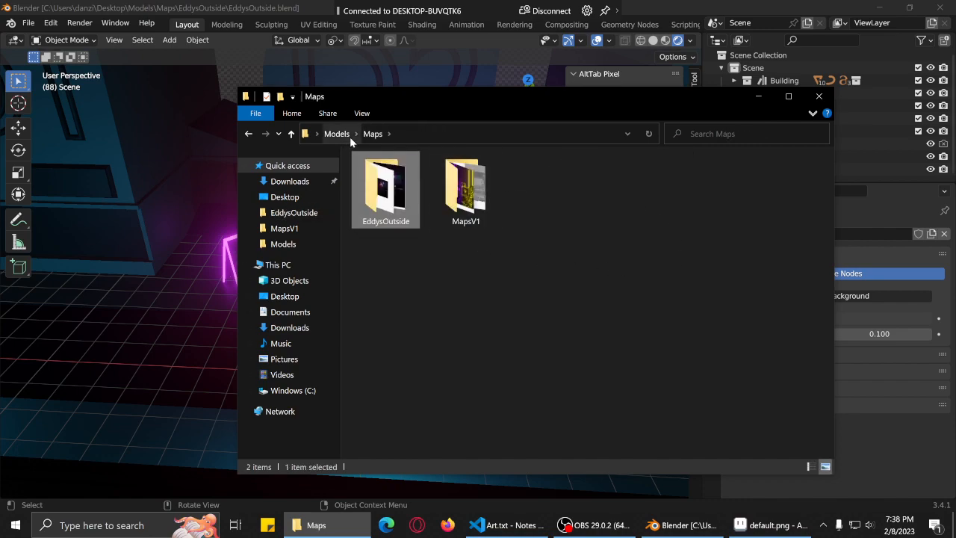
{"action": "left_click", "coordinate": [810, 101]}
{"action": "left_click", "coordinate": [770, 526]}
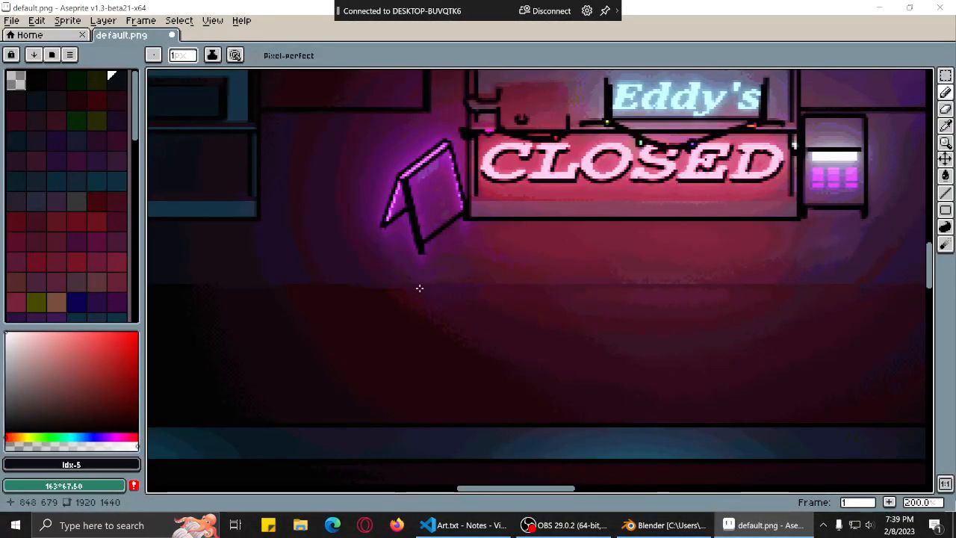
{"action": "scroll", "coordinate": [419, 288], "scroll_direction": "down", "scroll_amount": 5}
{"action": "scroll", "coordinate": [481, 310], "scroll_direction": "up", "scroll_amount": 3}
{"action": "scroll", "coordinate": [509, 316], "scroll_direction": "up", "scroll_amount": 3}
{"action": "scroll", "coordinate": [557, 297], "scroll_direction": "down", "scroll_amount": 2}
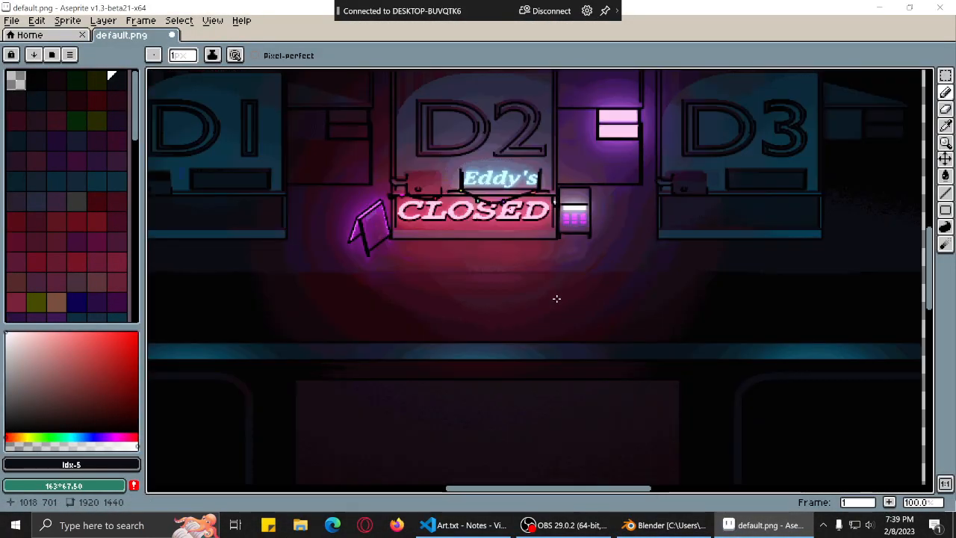
{"action": "middle_click_drag", "start_coordinate": [540, 351], "coordinate": [569, 371]}
{"action": "middle_click_drag", "start_coordinate": [826, 368], "coordinate": [715, 357]}
{"action": "middle_click_drag", "start_coordinate": [594, 361], "coordinate": [655, 305]}
{"action": "scroll", "coordinate": [686, 387], "scroll_direction": "down", "scroll_amount": 1}
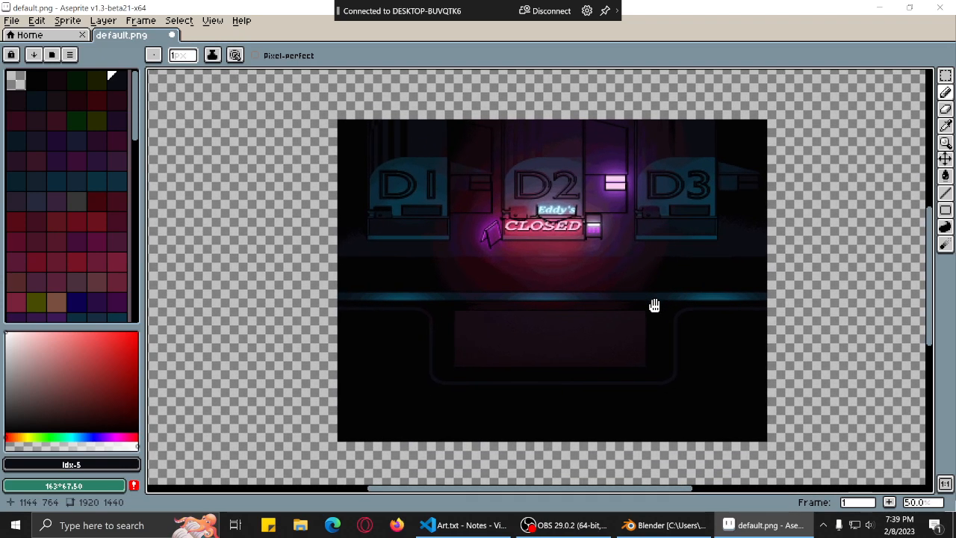
{"action": "left_click", "coordinate": [75, 52]}
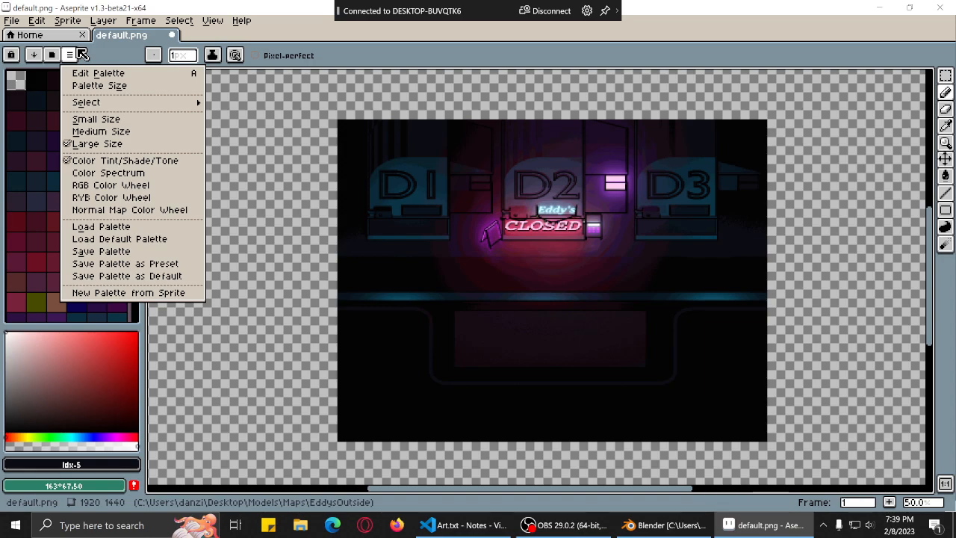
{"action": "left_click", "coordinate": [133, 231]}
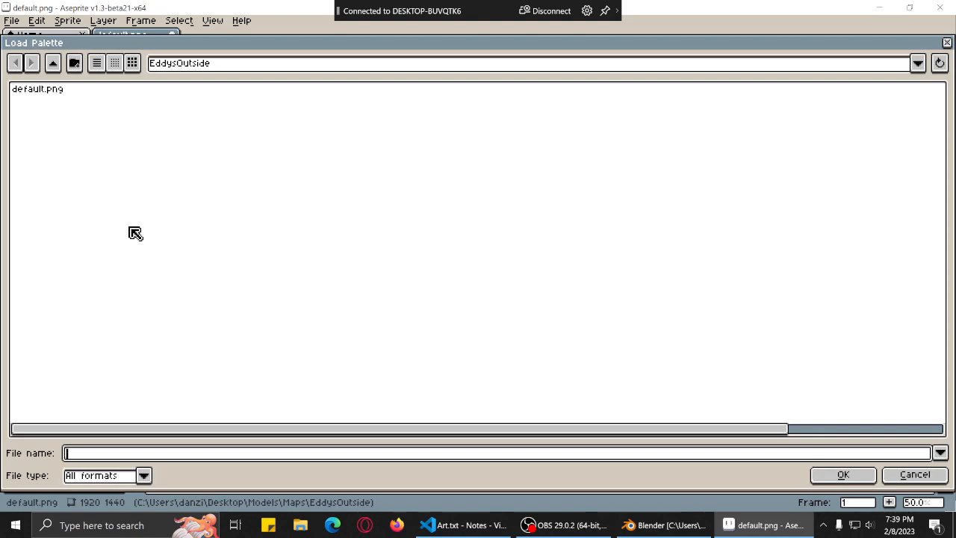
{"action": "left_click", "coordinate": [943, 46]}
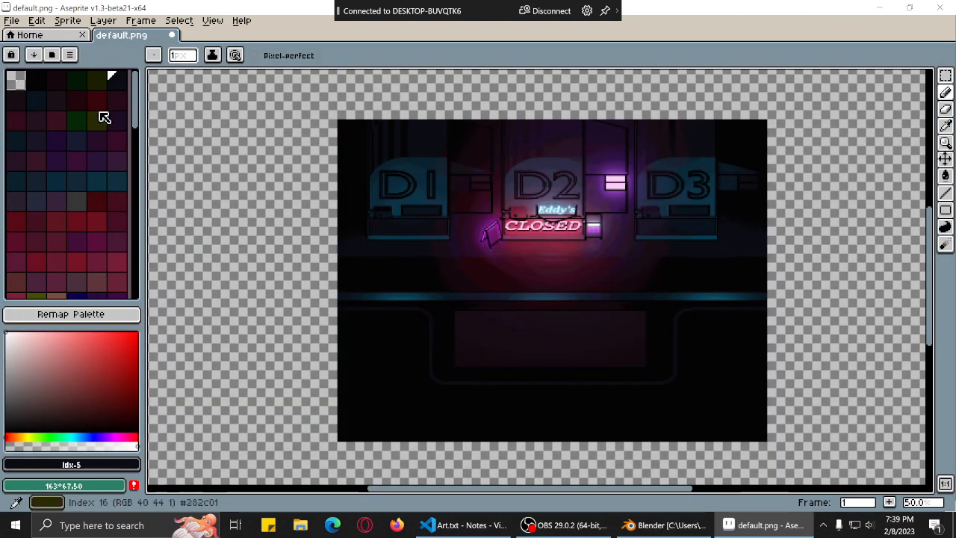
Try loading the default palette onto the indexed image and remapping its colors to that palette.
{"action": "left_click", "coordinate": [69, 54]}
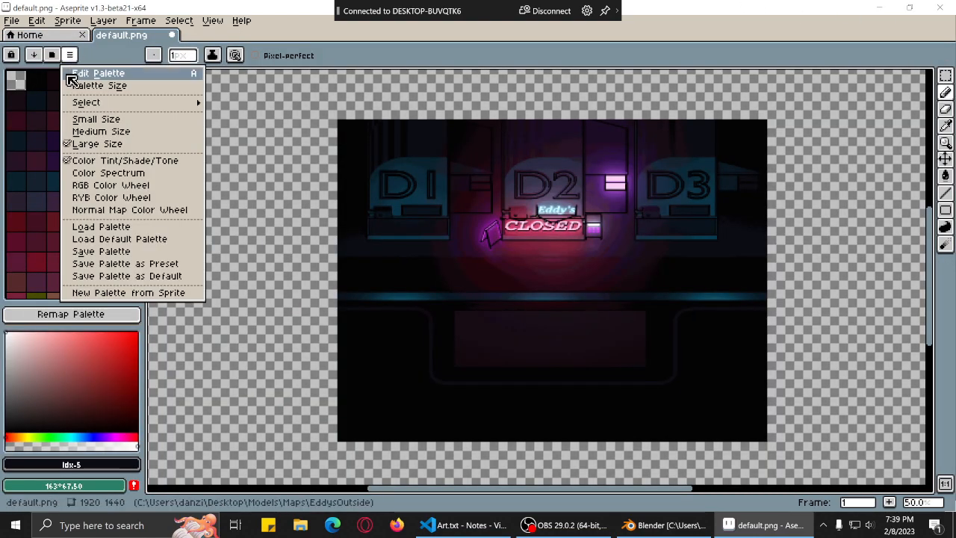
{"action": "left_click", "coordinate": [165, 245]}
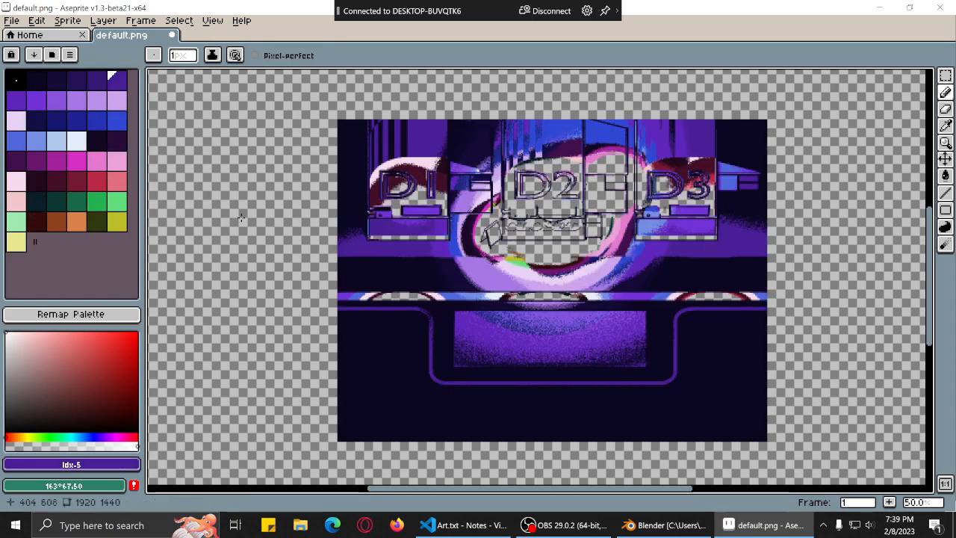
{"action": "left_click", "coordinate": [82, 315]}
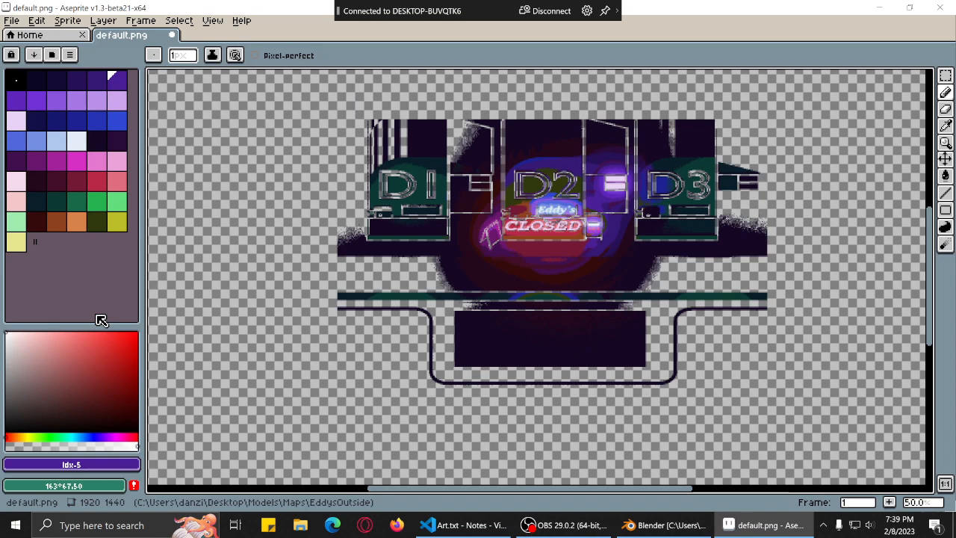
{"action": "scroll", "coordinate": [644, 215], "scroll_direction": "up", "scroll_amount": 1}
{"action": "scroll", "coordinate": [644, 215], "scroll_direction": "down", "scroll_amount": 1}
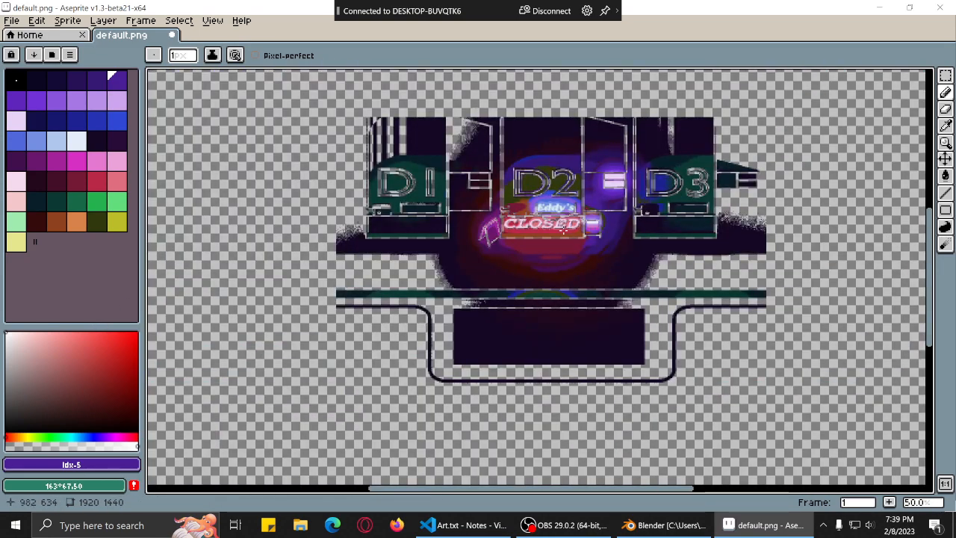
Undo back through the indexed color mode change, and load the default palette onto the RGB image.
{"action": "key", "text": "ctrl+z"}
{"action": "key", "text": "ctrl+z"}
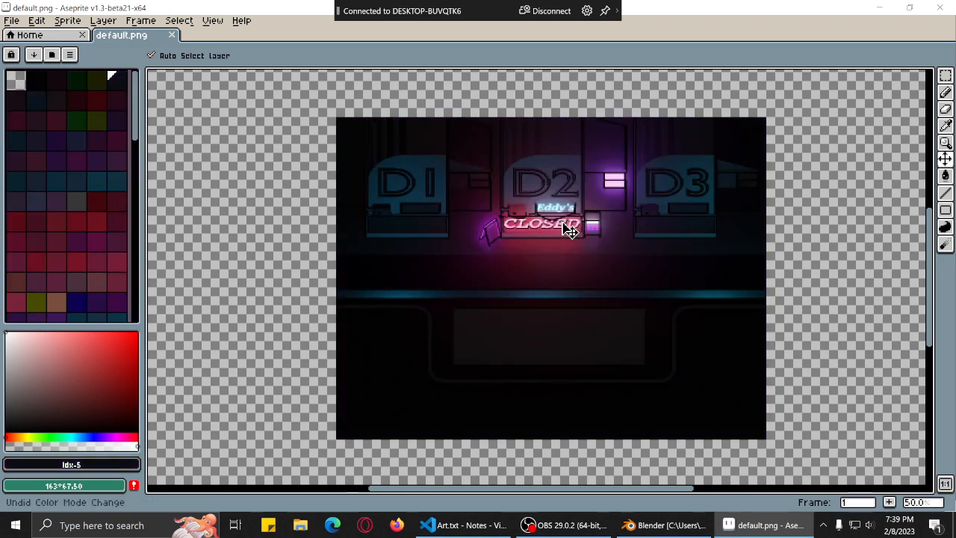
{"action": "left_click", "coordinate": [69, 55]}
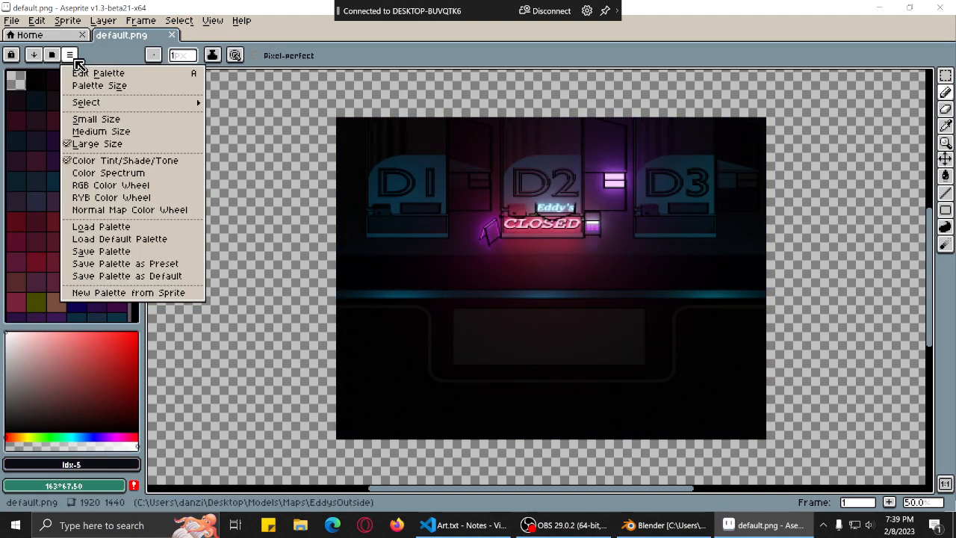
{"action": "left_click", "coordinate": [132, 238]}
Convert the sprite to Indexed color mode using Floyd-Steinberg Error Diffusion dithering at 40%.
{"action": "left_click", "coordinate": [70, 55]}
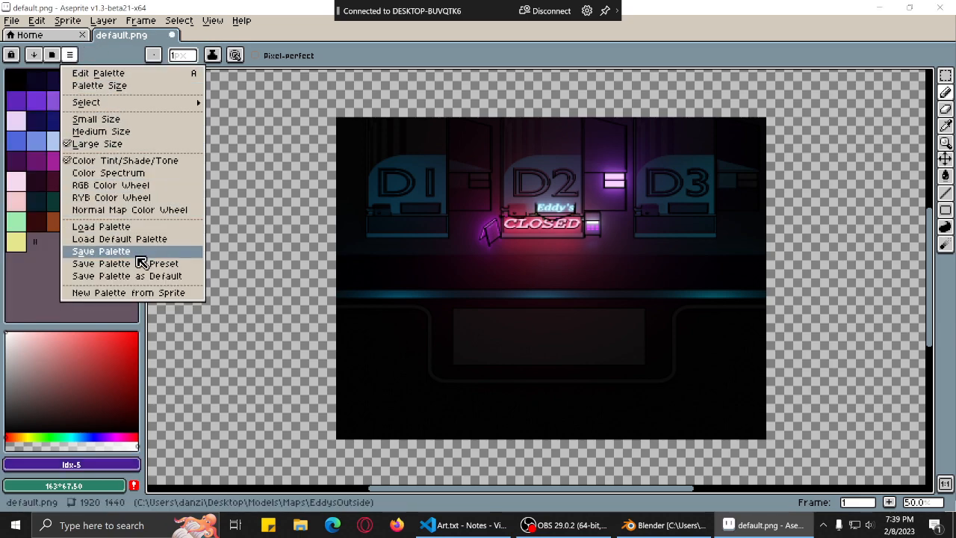
{"action": "left_click", "coordinate": [70, 20]}
{"action": "left_click", "coordinate": [70, 21]}
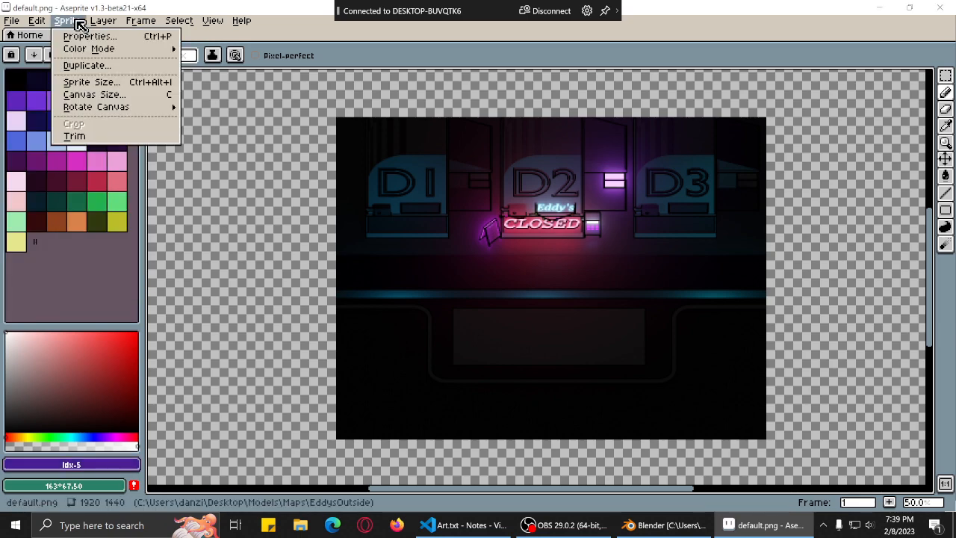
{"action": "mouse_move", "coordinate": [89, 47]}
{"action": "left_click", "coordinate": [215, 89]}
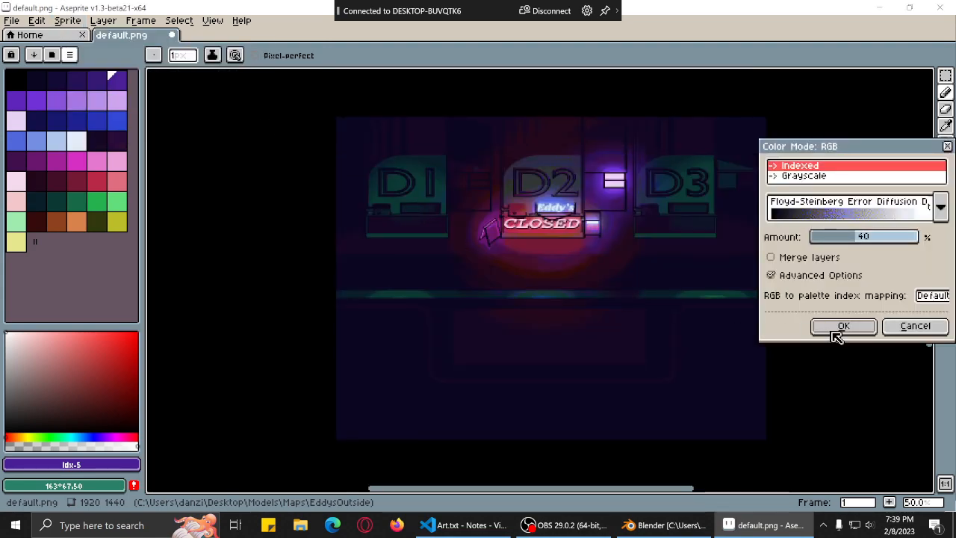
{"action": "left_click", "coordinate": [850, 329]}
Examine the dithering and palette colors up close on the D1 and D2 buildings and the CLOSED sign.
{"action": "scroll", "coordinate": [708, 316], "scroll_direction": "up", "scroll_amount": 1}
{"action": "middle_click_drag", "start_coordinate": [598, 254], "coordinate": [521, 360]}
{"action": "middle_click_drag", "start_coordinate": [612, 277], "coordinate": [706, 319]}
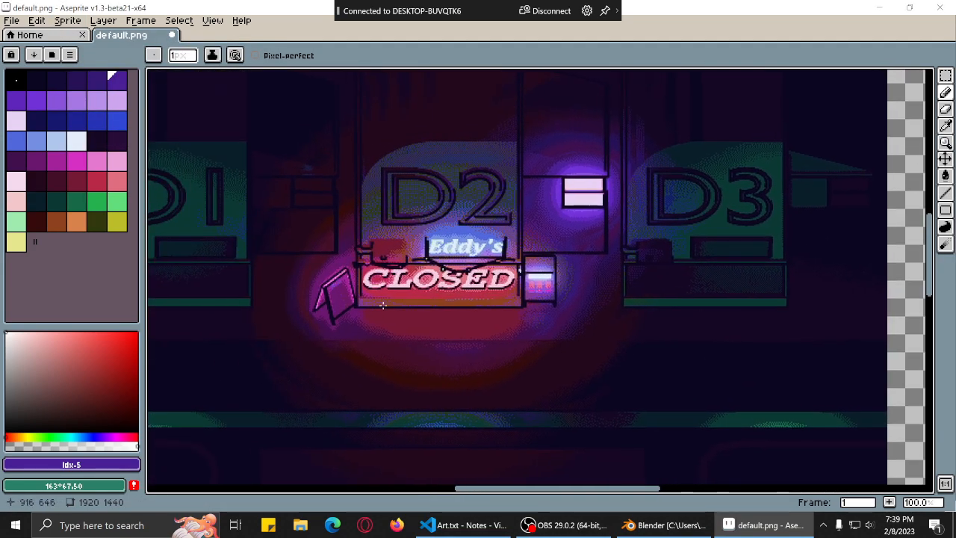
{"action": "middle_click_drag", "start_coordinate": [431, 305], "coordinate": [693, 321]}
{"action": "middle_click_drag", "start_coordinate": [412, 319], "coordinate": [462, 335]}
{"action": "scroll", "coordinate": [461, 331], "scroll_direction": "up", "scroll_amount": 2}
{"action": "scroll", "coordinate": [459, 305], "scroll_direction": "down", "scroll_amount": 1}
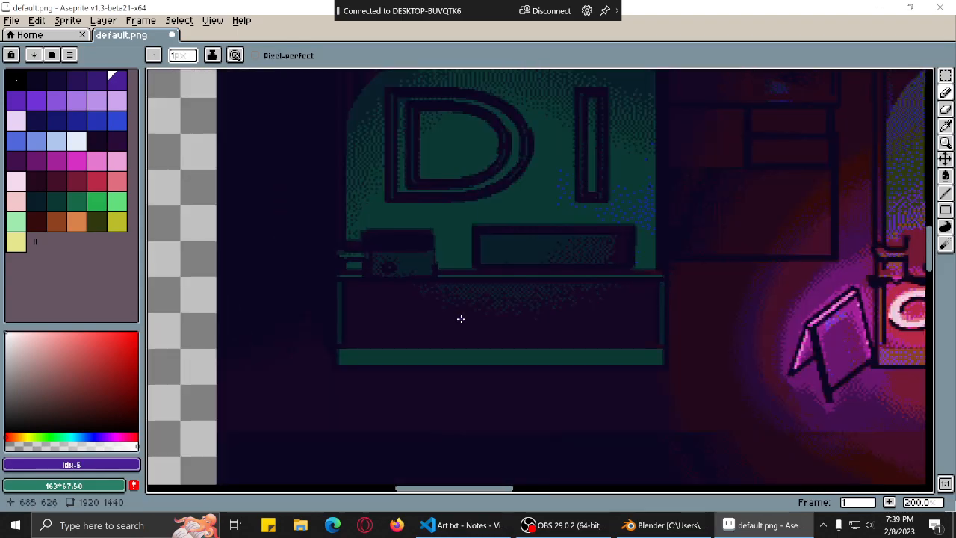
{"action": "middle_click_drag", "start_coordinate": [536, 186], "coordinate": [605, 352]}
{"action": "scroll", "coordinate": [578, 345], "scroll_direction": "down", "scroll_amount": 2}
{"action": "scroll", "coordinate": [578, 345], "scroll_direction": "up", "scroll_amount": 2}
{"action": "middle_click_drag", "start_coordinate": [630, 383], "coordinate": [540, 370]}
{"action": "middle_click_drag", "start_coordinate": [578, 408], "coordinate": [416, 360]}
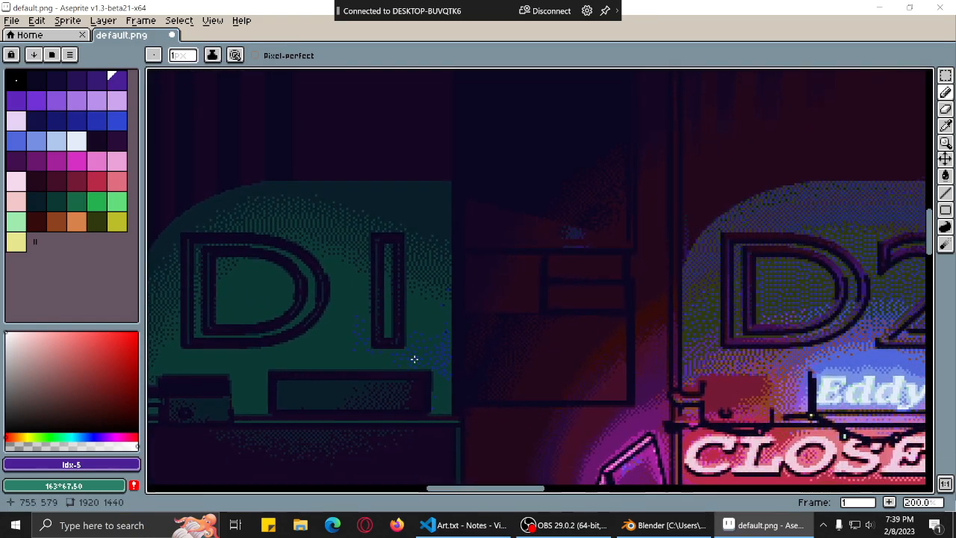
Examine the whole converted street image and the glow around the Eddy's storefront against the palette colors.
{"action": "scroll", "coordinate": [416, 360], "scroll_direction": "down", "scroll_amount": 2}
{"action": "middle_click_drag", "start_coordinate": [509, 398], "coordinate": [517, 327]}
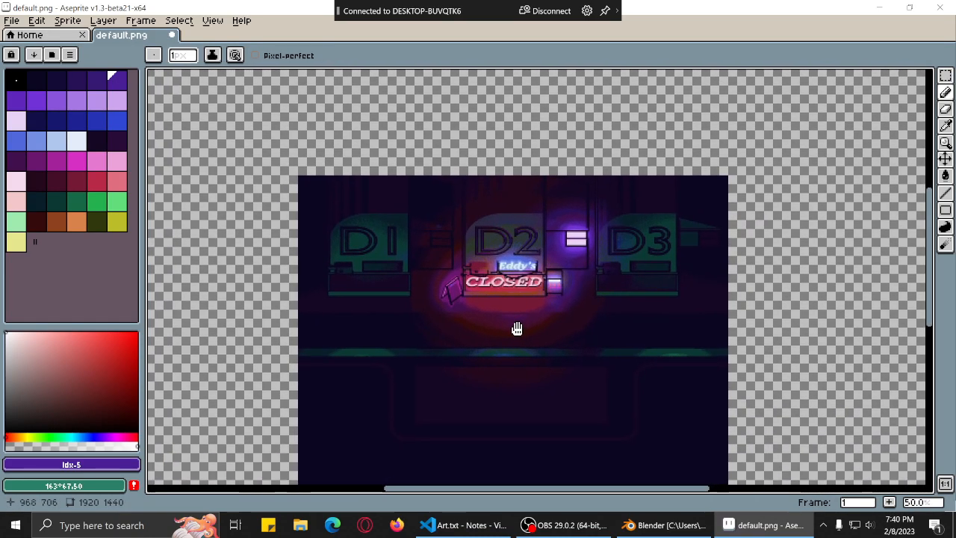
{"action": "scroll", "coordinate": [493, 340], "scroll_direction": "up", "scroll_amount": 1}
{"action": "scroll", "coordinate": [508, 366], "scroll_direction": "up", "scroll_amount": 1}
{"action": "scroll", "coordinate": [591, 320], "scroll_direction": "down", "scroll_amount": 1}
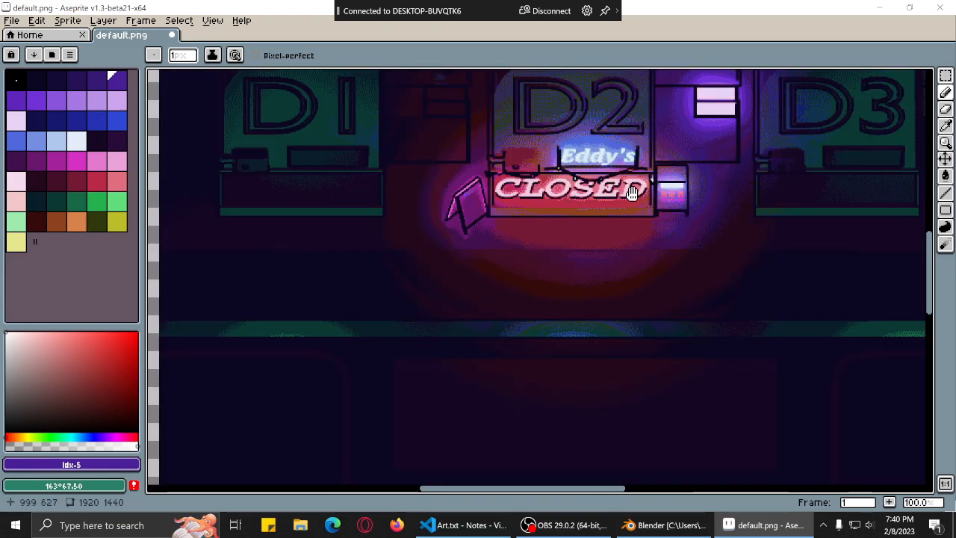
{"action": "middle_click_drag", "start_coordinate": [632, 193], "coordinate": [626, 224]}
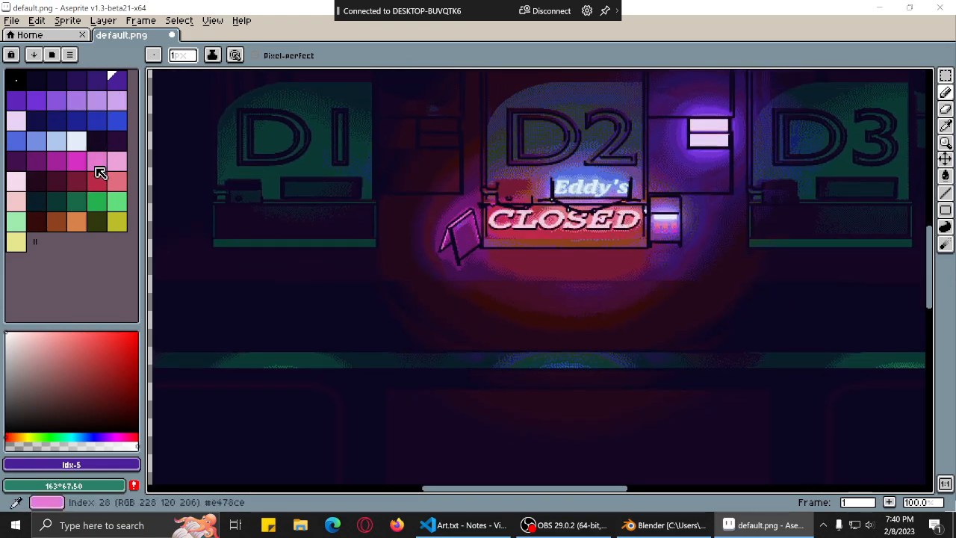
{"action": "middle_click_drag", "start_coordinate": [665, 229], "coordinate": [594, 277]}
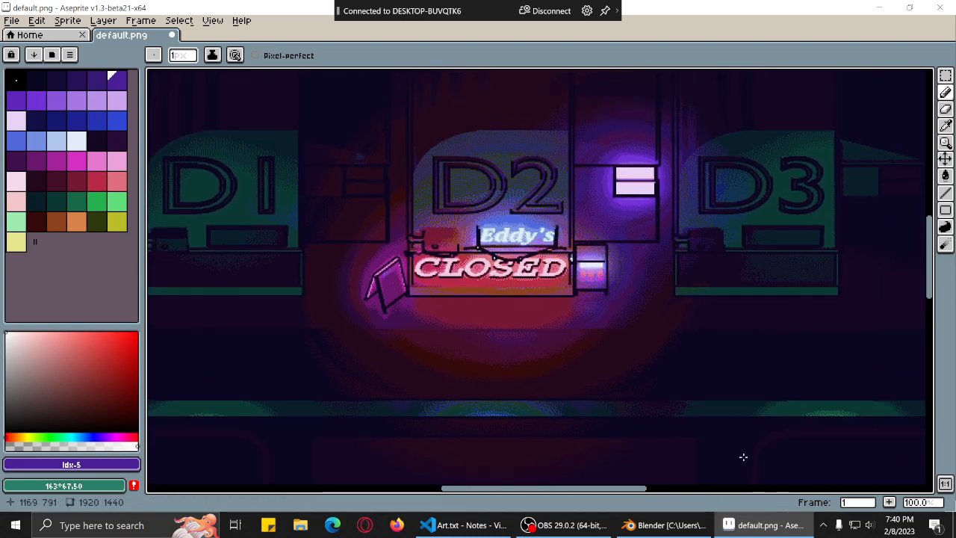
Undo the dithered Indexed color mode conversion and return to the Pencil tool.
{"action": "key", "text": "v"}
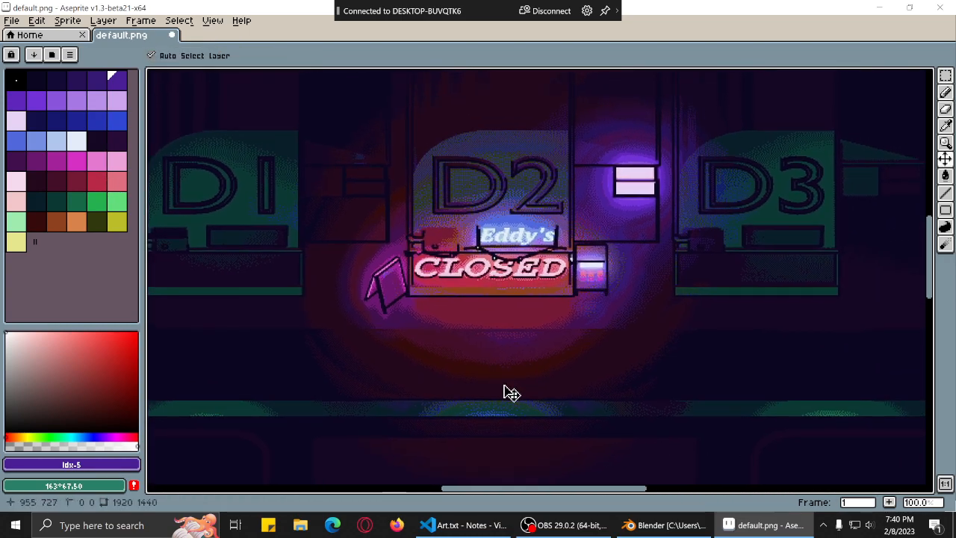
{"action": "key", "text": "ctrl+z"}
{"action": "key", "text": "b"}
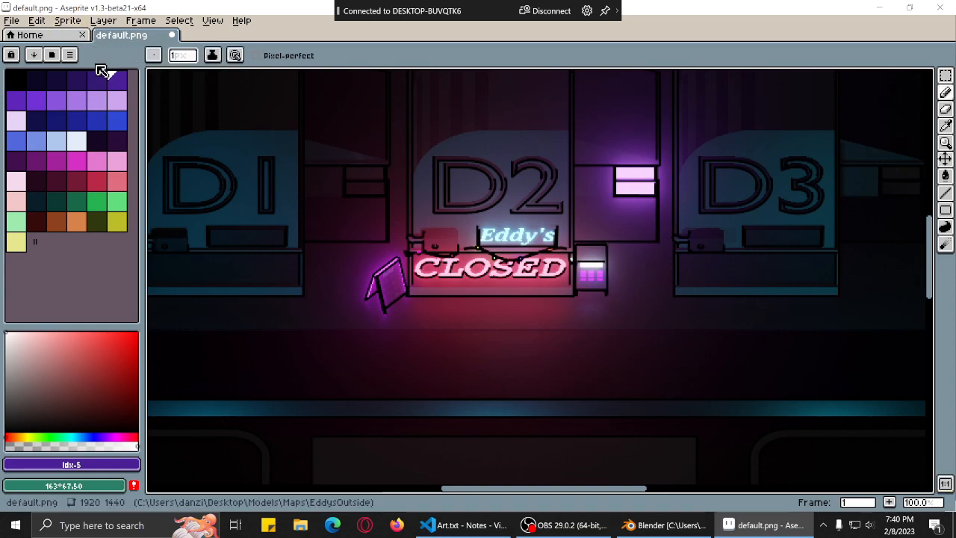
Generate a new palette from the sprite's own colors.
{"action": "left_click", "coordinate": [70, 55]}
{"action": "left_click", "coordinate": [78, 22]}
{"action": "left_click", "coordinate": [79, 23]}
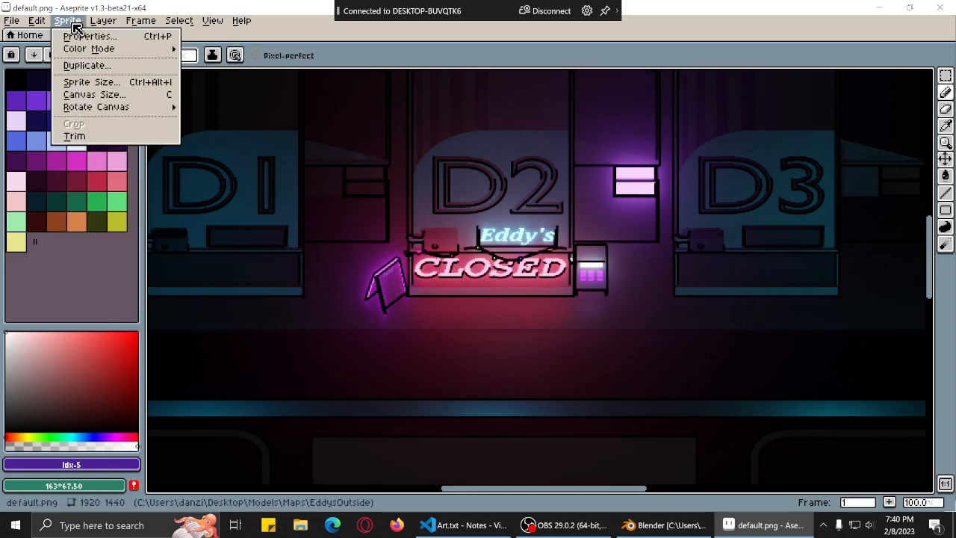
{"action": "left_click", "coordinate": [79, 24]}
{"action": "left_click", "coordinate": [70, 55]}
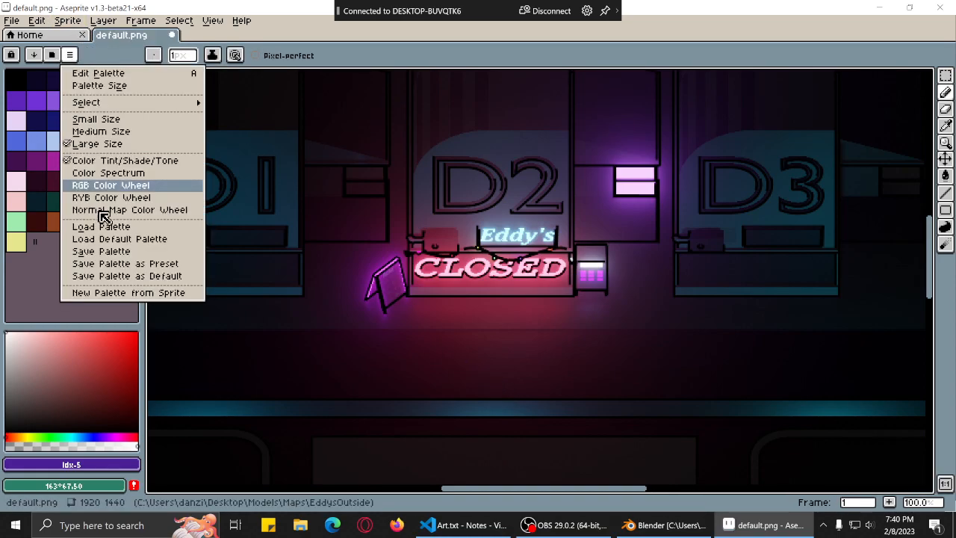
{"action": "left_click", "coordinate": [134, 293]}
{"action": "left_click", "coordinate": [536, 333]}
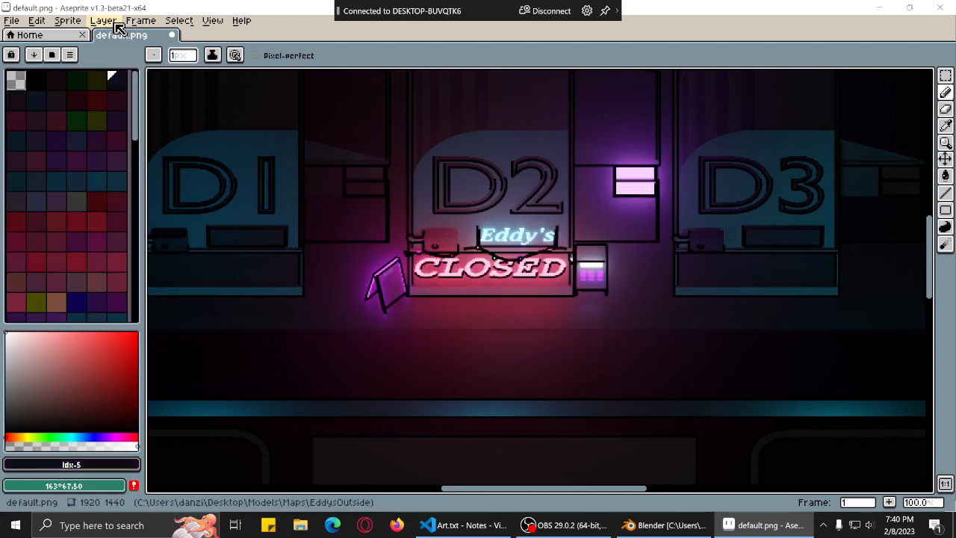
Convert the sprite to Indexed color mode with the generated palette, using Floyd-Steinberg Error Diffusion dithering at 40%.
{"action": "left_click", "coordinate": [91, 26]}
{"action": "mouse_move", "coordinate": [67, 21]}
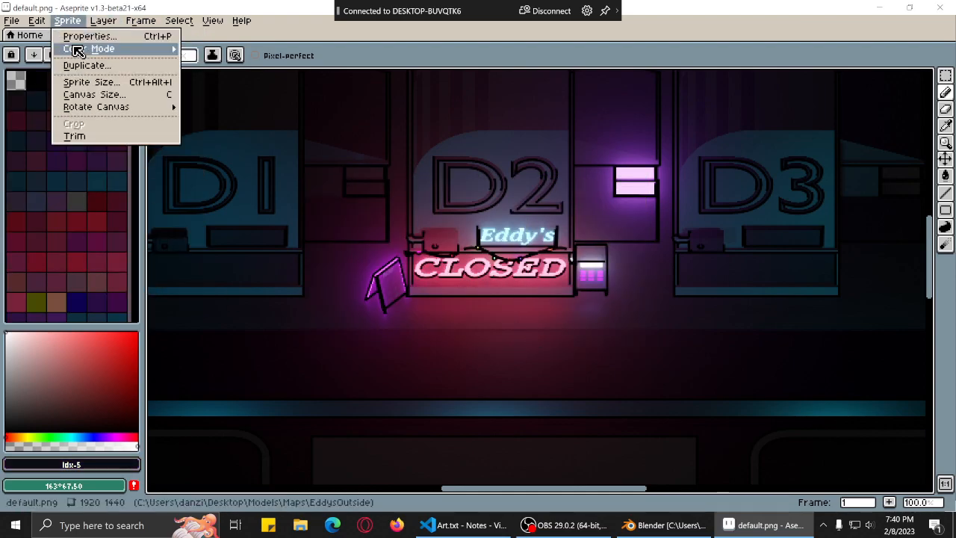
{"action": "left_click", "coordinate": [223, 90]}
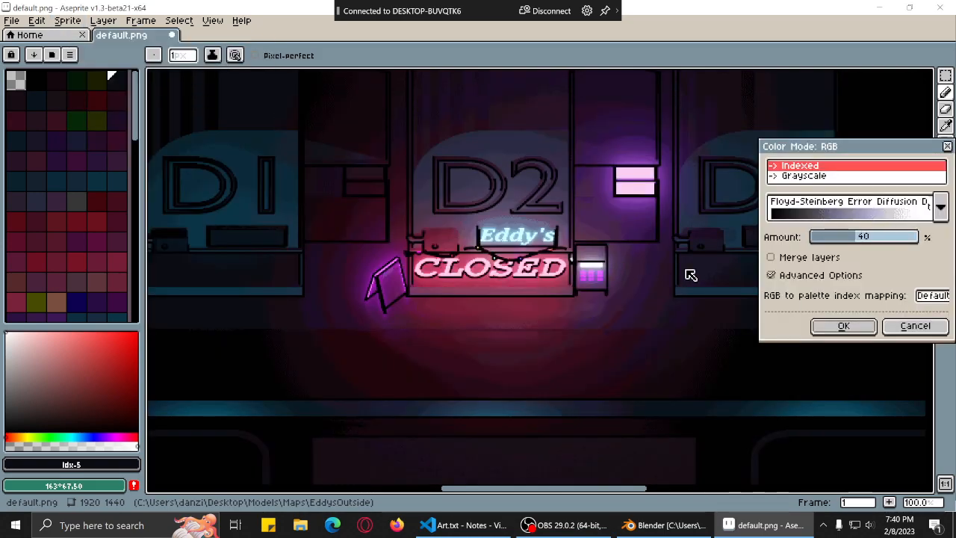
{"action": "left_click", "coordinate": [838, 332]}
Examine the color banding and glow around the Eddy's storefront and across the D1, D2 and D3 buildings in the converted image.
{"action": "scroll", "coordinate": [628, 345], "scroll_direction": "down", "scroll_amount": 3}
{"action": "scroll", "coordinate": [572, 307], "scroll_direction": "up", "scroll_amount": 3}
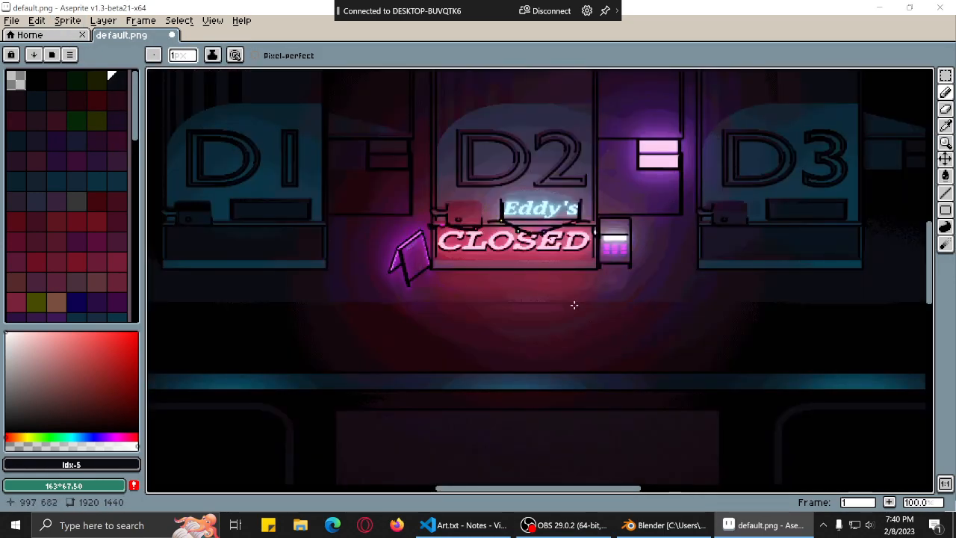
{"action": "middle_click_drag", "start_coordinate": [572, 307], "coordinate": [591, 346]}
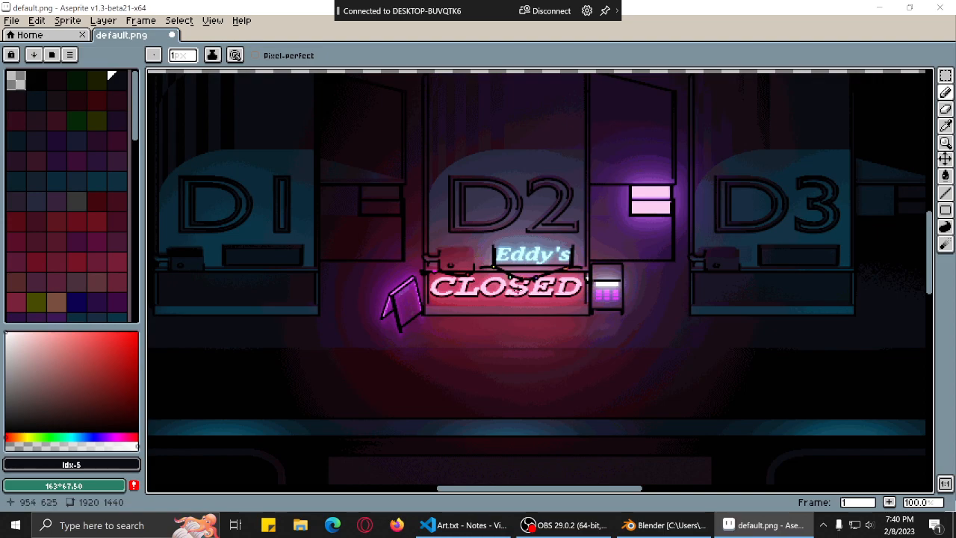
{"action": "middle_click_drag", "start_coordinate": [633, 288], "coordinate": [519, 266]}
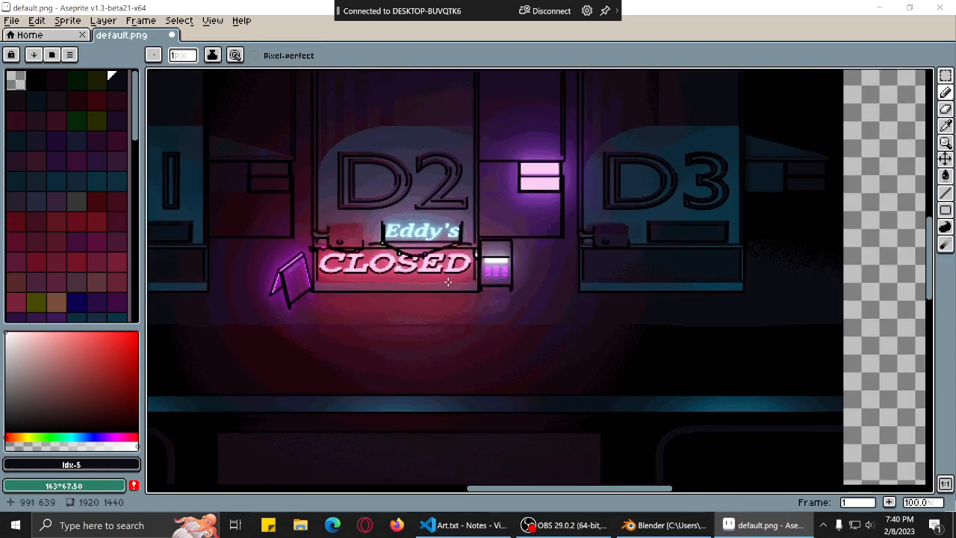
{"action": "middle_click_drag", "start_coordinate": [447, 281], "coordinate": [526, 278]}
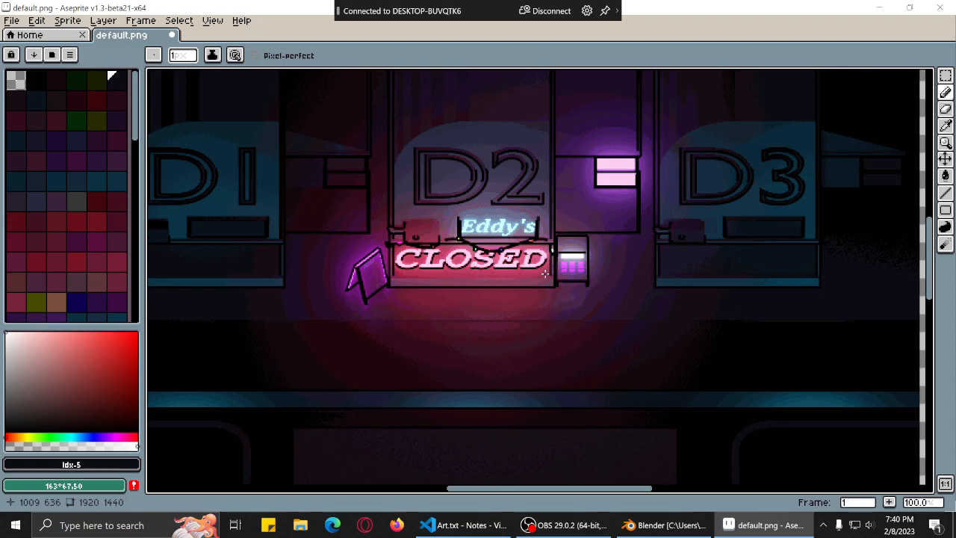
{"action": "middle_click_drag", "start_coordinate": [174, 218], "coordinate": [551, 273]}
{"action": "scroll", "coordinate": [623, 249], "scroll_direction": "up", "scroll_amount": 2}
{"action": "scroll", "coordinate": [624, 249], "scroll_direction": "down", "scroll_amount": 2}
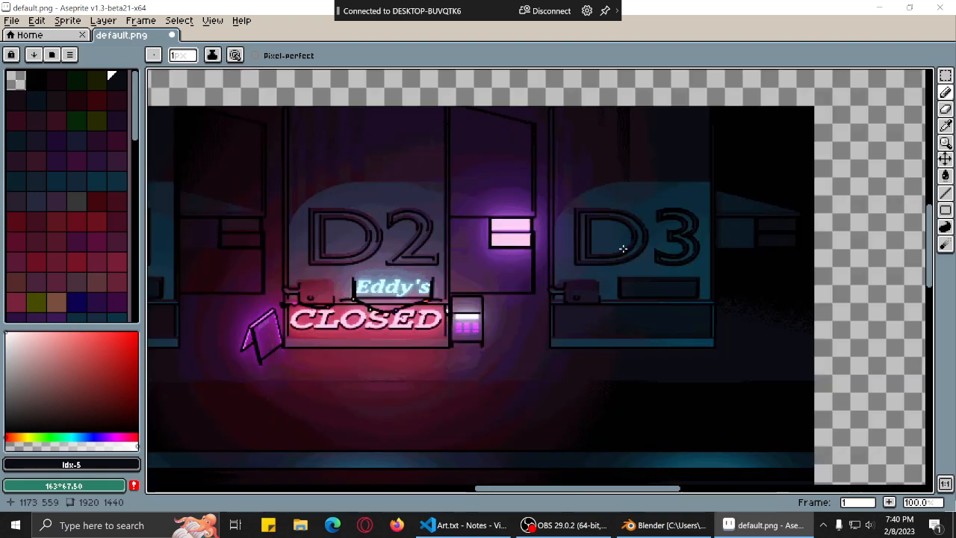
{"action": "middle_click_drag", "start_coordinate": [383, 283], "coordinate": [537, 254]}
{"action": "middle_click_drag", "start_coordinate": [237, 244], "coordinate": [327, 261]}
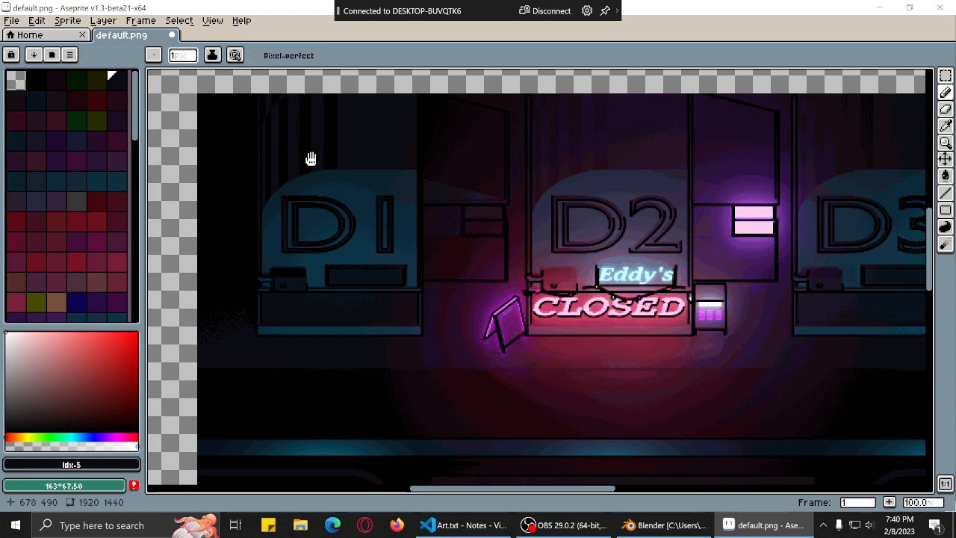
{"action": "middle_click_drag", "start_coordinate": [336, 141], "coordinate": [352, 147]}
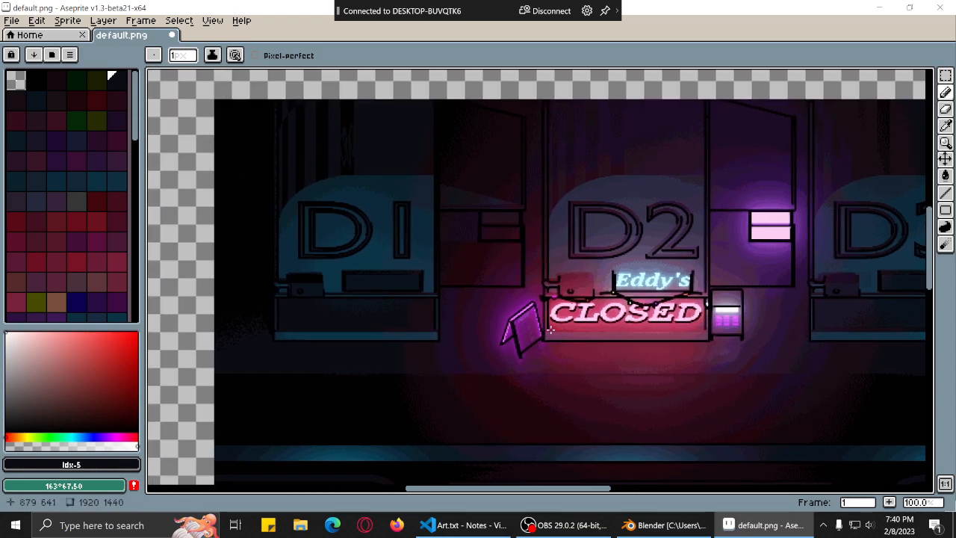
{"action": "middle_click_drag", "start_coordinate": [469, 340], "coordinate": [421, 274]}
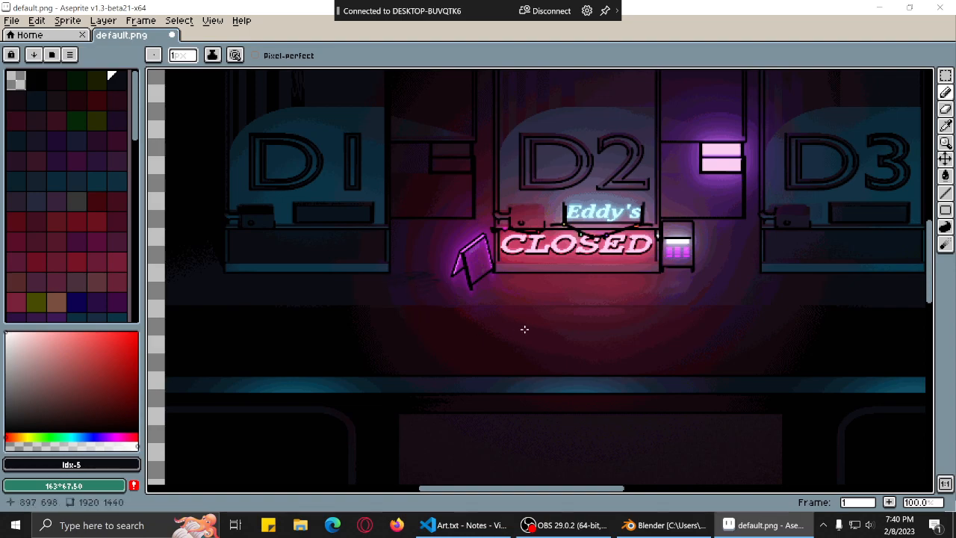
{"action": "middle_click_drag", "start_coordinate": [644, 331], "coordinate": [635, 287]}
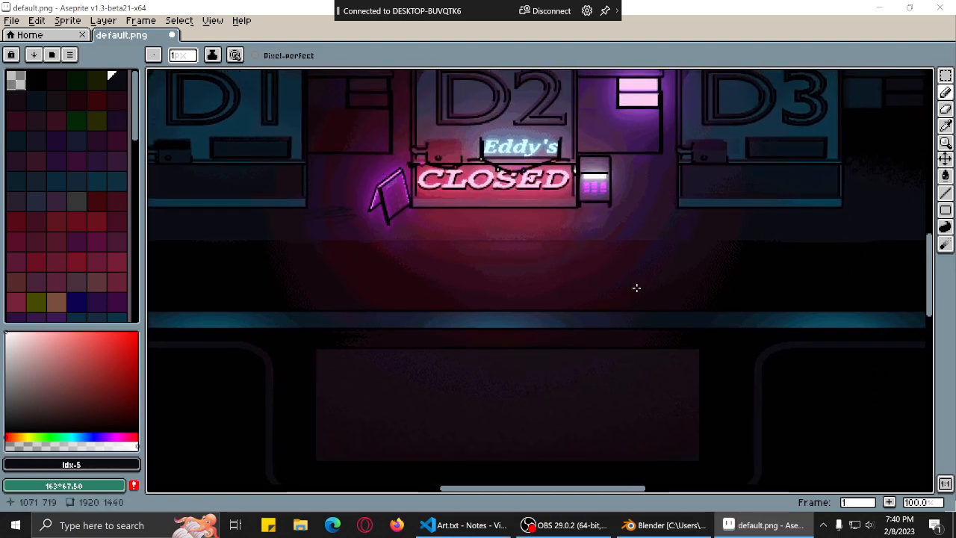
Undo the Indexed color mode conversion made with the generated palette, switch back to the Pencil tool and look over the full-color image.
{"action": "key", "text": "ctrl+z"}
{"action": "scroll", "coordinate": [529, 272], "scroll_direction": "down", "scroll_amount": 2}
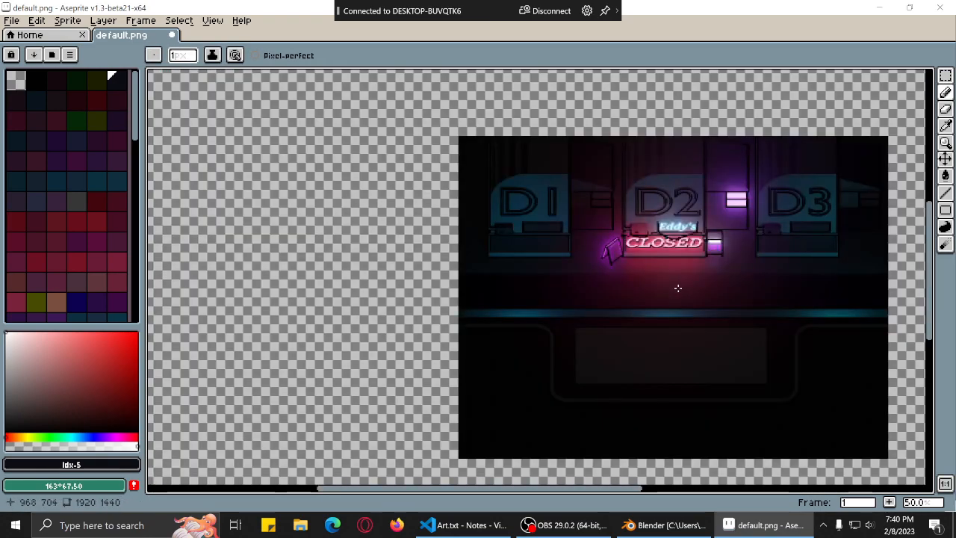
{"action": "middle_click_drag", "start_coordinate": [679, 286], "coordinate": [521, 304]}
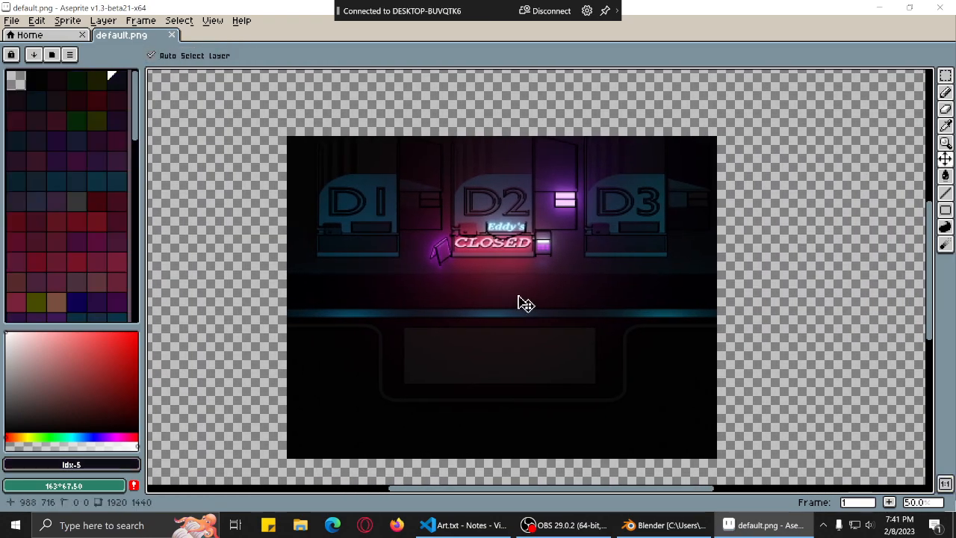
{"action": "key", "text": "b"}
{"action": "scroll", "coordinate": [516, 294], "scroll_direction": "up", "scroll_amount": 3}
{"action": "scroll", "coordinate": [521, 295], "scroll_direction": "down", "scroll_amount": 3}
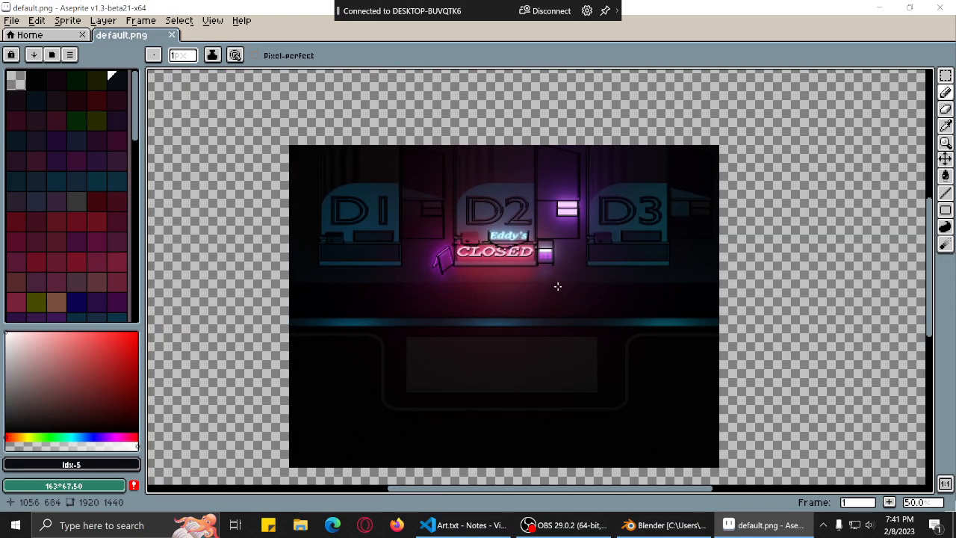
{"action": "scroll", "coordinate": [558, 288], "scroll_direction": "up", "scroll_amount": 3}
{"action": "scroll", "coordinate": [560, 290], "scroll_direction": "down", "scroll_amount": 1}
{"action": "middle_click_drag", "start_coordinate": [660, 310], "coordinate": [720, 322]}
{"action": "middle_click_drag", "start_coordinate": [444, 341], "coordinate": [414, 342]}
Close Aseprite to return to Blender and examine the neon CLOSED sign in the rendered viewport.
{"action": "left_click", "coordinate": [943, 9]}
{"action": "middle_click_drag", "start_coordinate": [472, 215], "coordinate": [491, 213]}
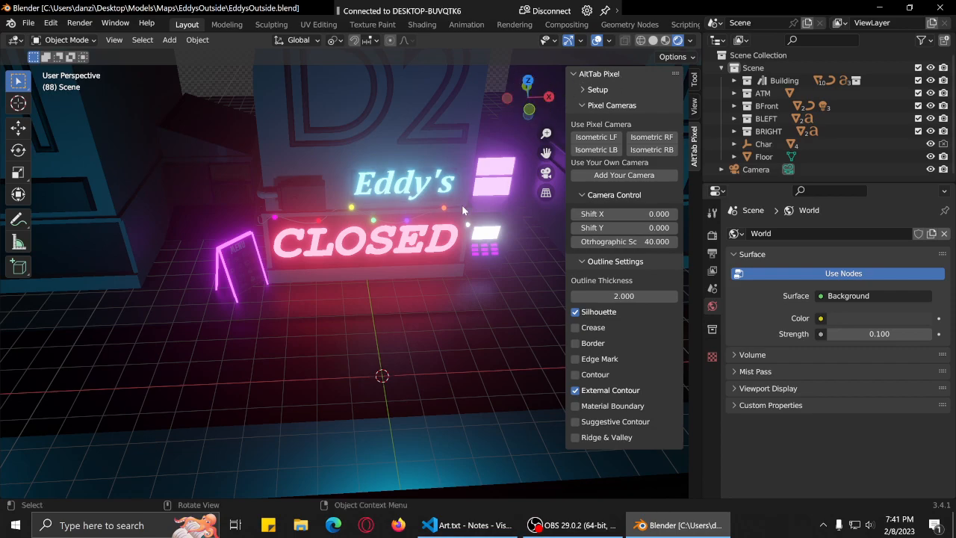
{"action": "middle_click_drag", "start_coordinate": [409, 258], "coordinate": [423, 277]}
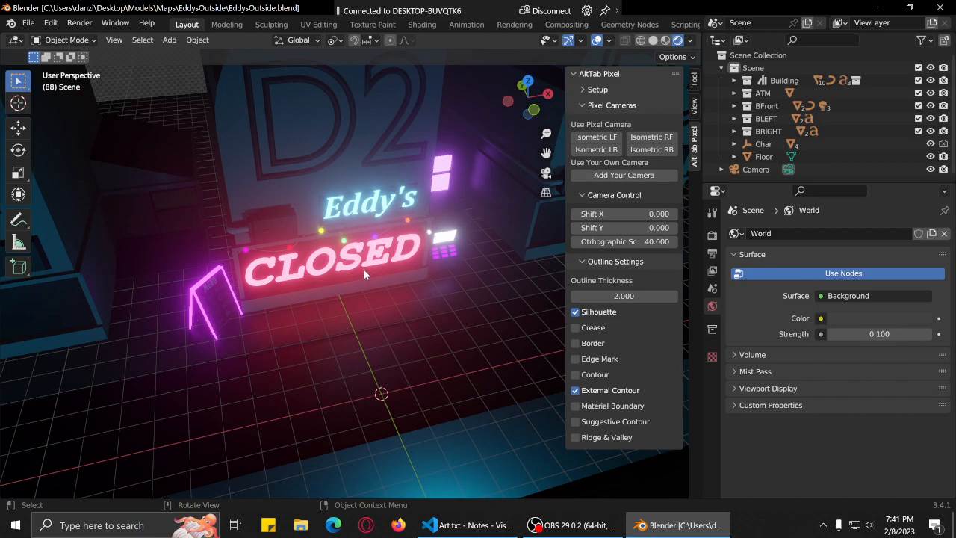
{"action": "scroll", "coordinate": [364, 270], "scroll_direction": "up", "scroll_amount": 2}
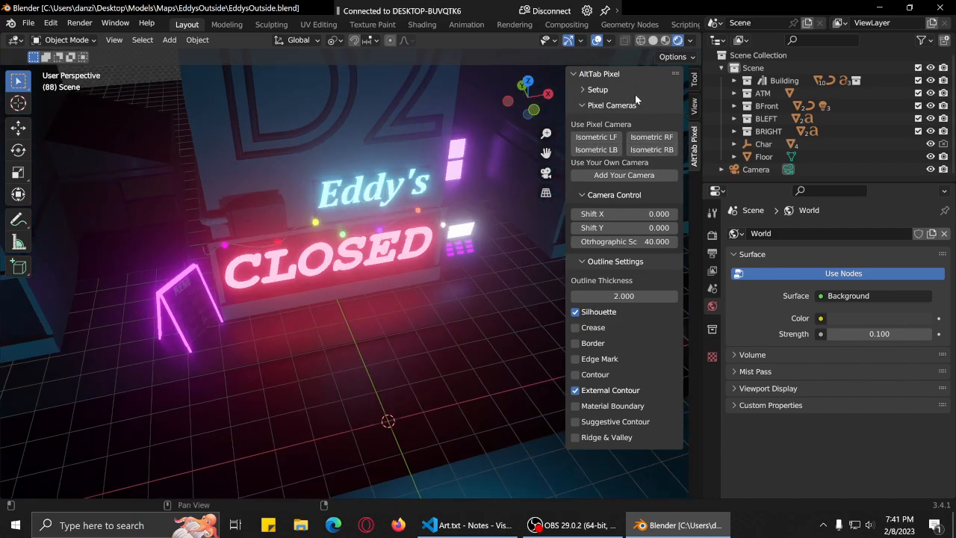
Review the pixelation nodes in the Compositing workspace, glance at the Sculpting and Modeling workspaces, and return to Layout.
{"action": "left_click", "coordinate": [566, 24]}
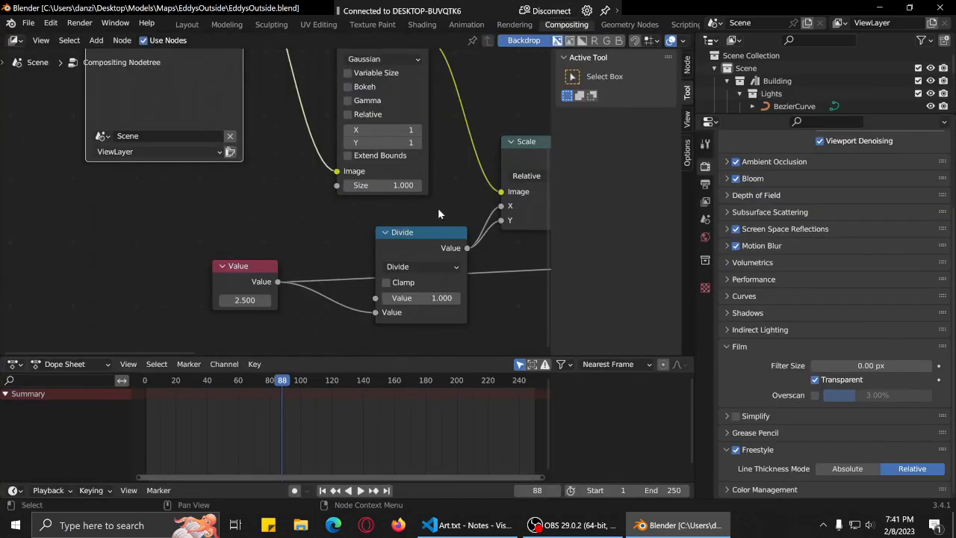
{"action": "middle_click_drag", "start_coordinate": [431, 203], "coordinate": [337, 237]}
{"action": "scroll", "coordinate": [336, 246], "scroll_direction": "down", "scroll_amount": 3}
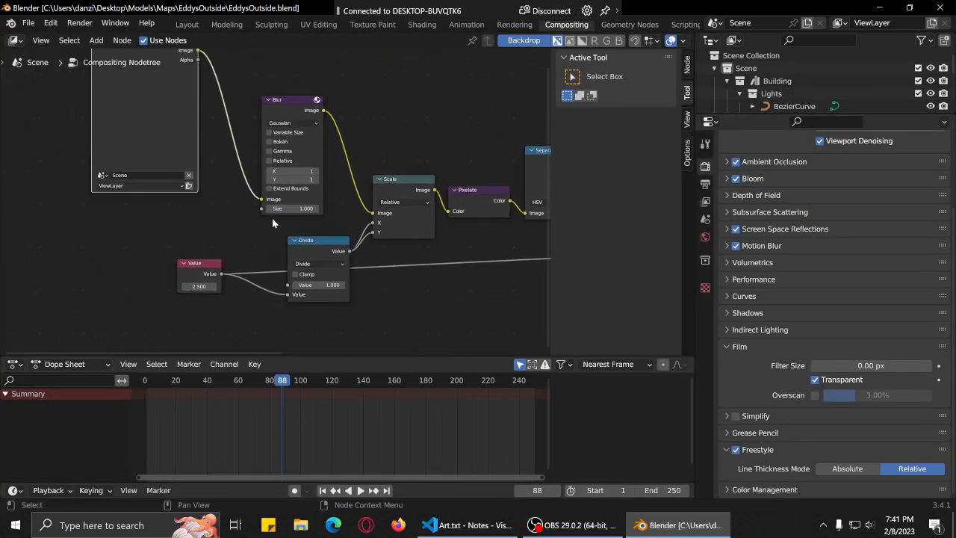
{"action": "left_click", "coordinate": [274, 27]}
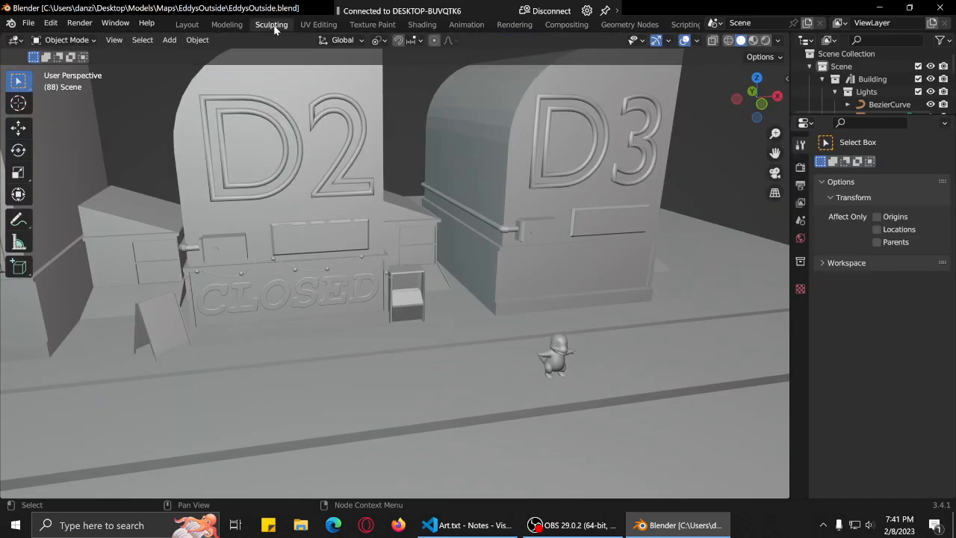
{"action": "left_click", "coordinate": [227, 24]}
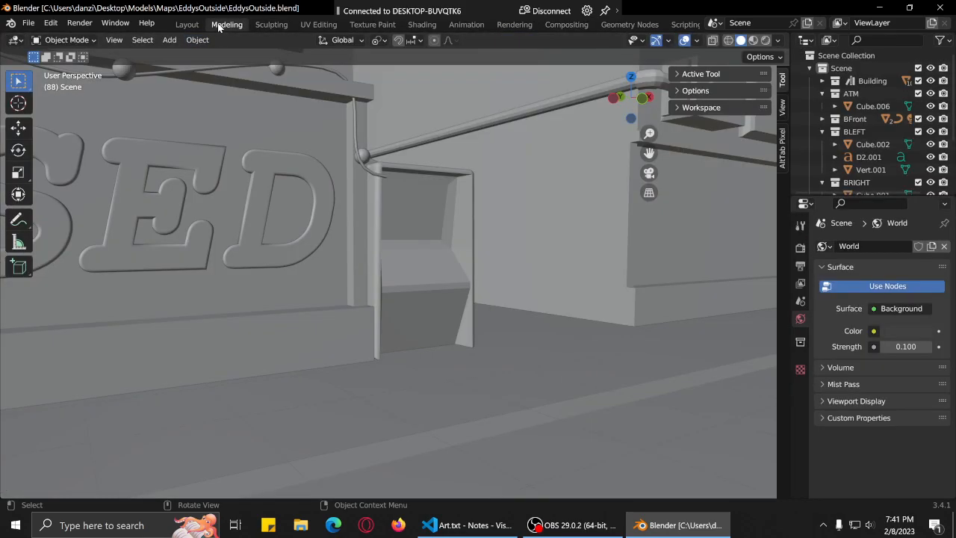
{"action": "left_click", "coordinate": [196, 27]}
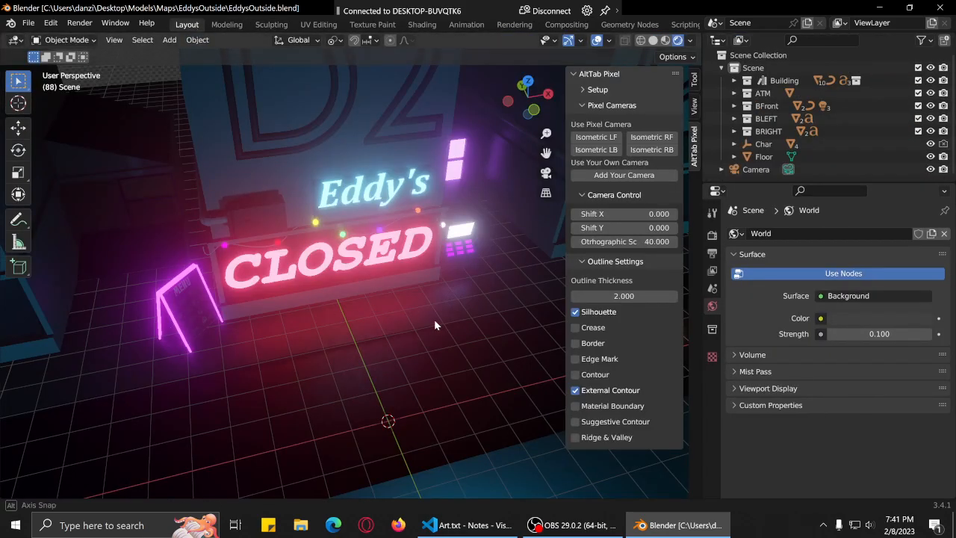
Examine the Eddy's storefront, its neon lighting and the surrounding street from several angles and distances in the rendered viewport.
{"action": "scroll", "coordinate": [358, 266], "scroll_direction": "down", "scroll_amount": 4}
{"action": "scroll", "coordinate": [357, 265], "scroll_direction": "down", "scroll_amount": 2}
{"action": "middle_click_drag", "start_coordinate": [319, 221], "coordinate": [341, 272]}
{"action": "scroll", "coordinate": [361, 276], "scroll_direction": "up", "scroll_amount": 2}
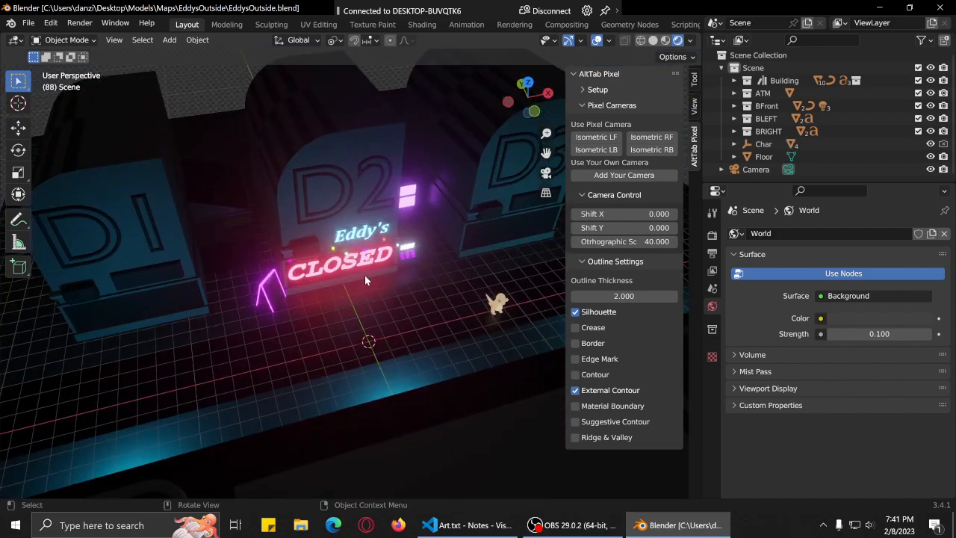
{"action": "scroll", "coordinate": [366, 275], "scroll_direction": "up", "scroll_amount": 5}
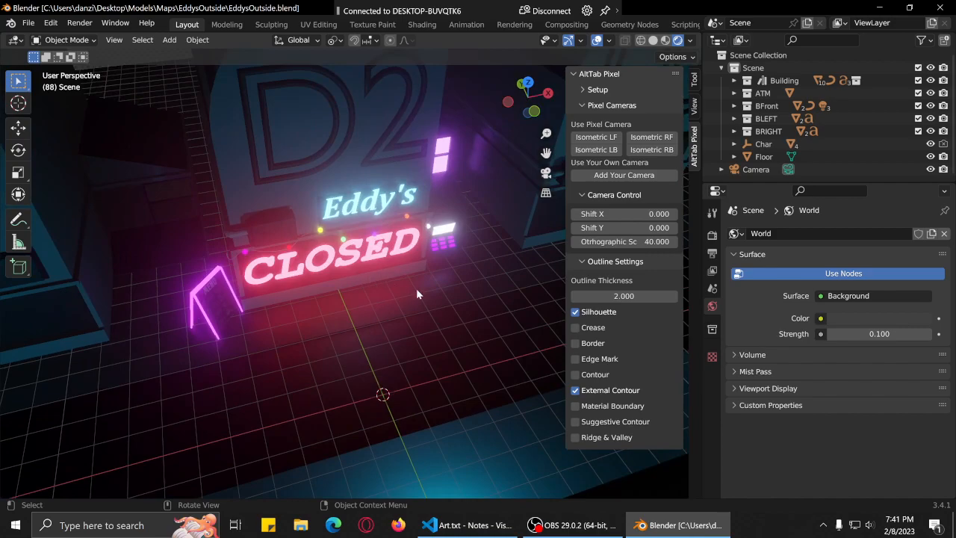
{"action": "middle_click_drag", "start_coordinate": [406, 314], "coordinate": [371, 304]}
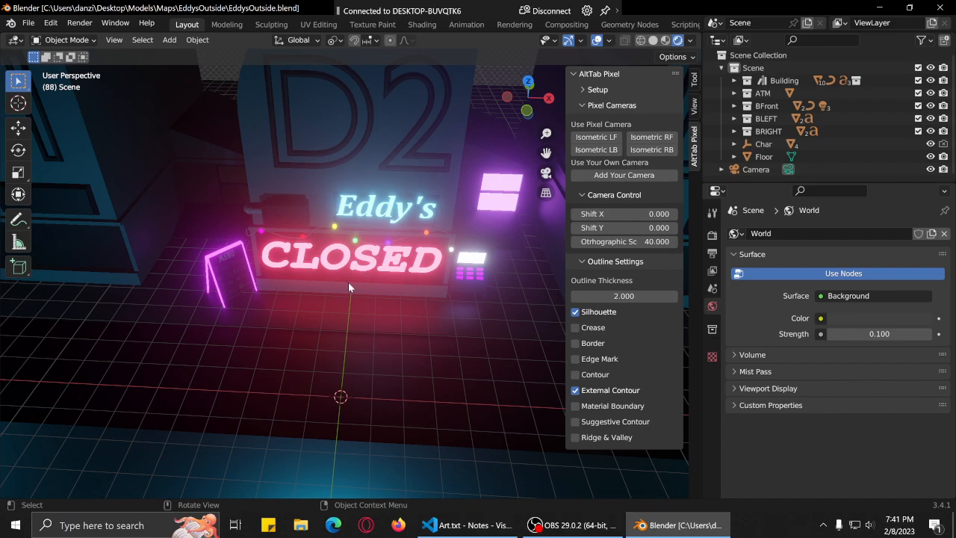
{"action": "middle_click_drag", "start_coordinate": [350, 297], "coordinate": [365, 275]}
{"action": "scroll", "coordinate": [365, 275], "scroll_direction": "up", "scroll_amount": 5}
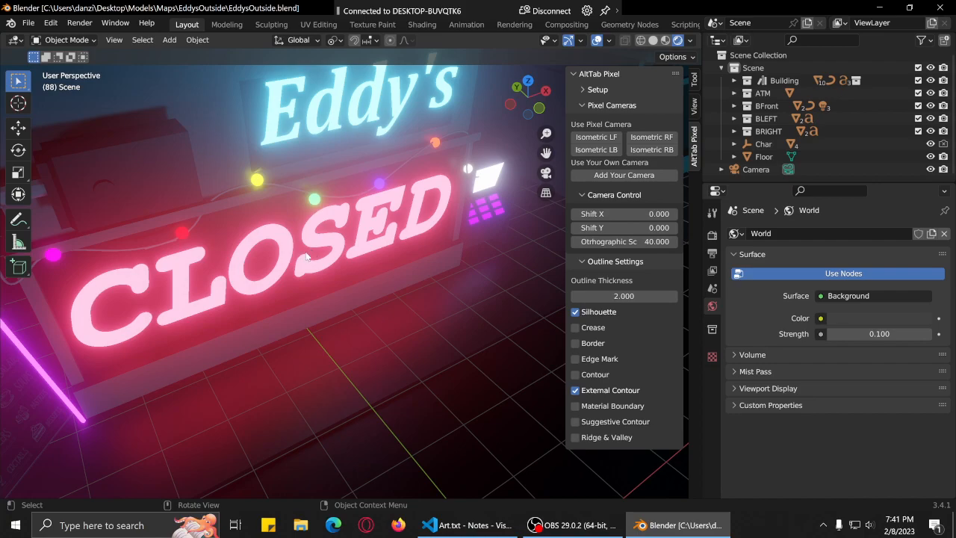
{"action": "scroll", "coordinate": [307, 259], "scroll_direction": "down", "scroll_amount": 7}
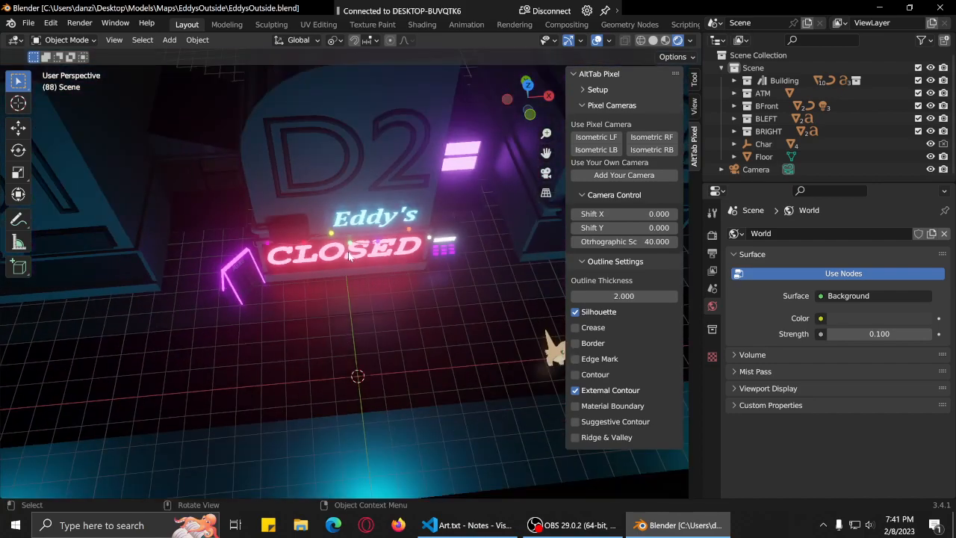
{"action": "scroll", "coordinate": [372, 265], "scroll_direction": "down", "scroll_amount": 6}
{"action": "scroll", "coordinate": [398, 318], "scroll_direction": "up", "scroll_amount": 5}
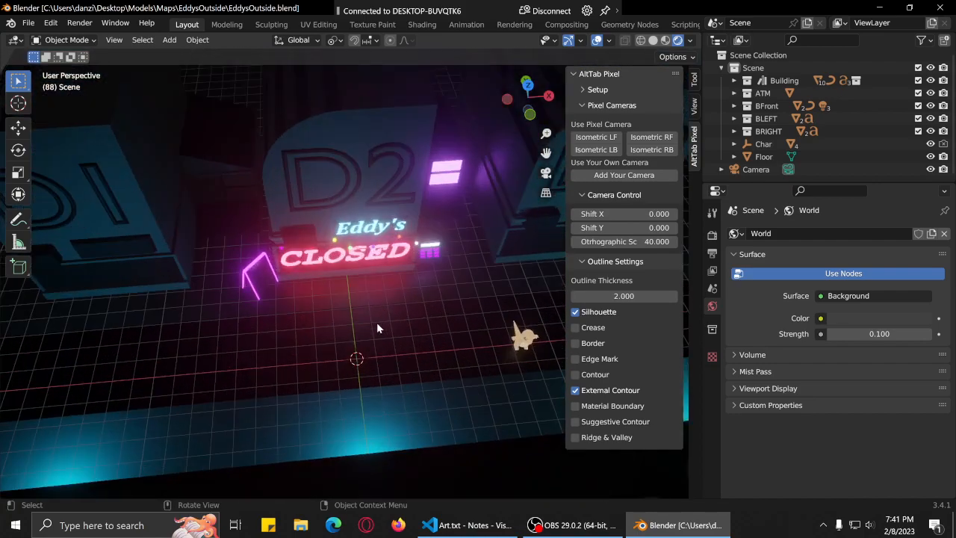
{"action": "scroll", "coordinate": [377, 321], "scroll_direction": "up", "scroll_amount": 4}
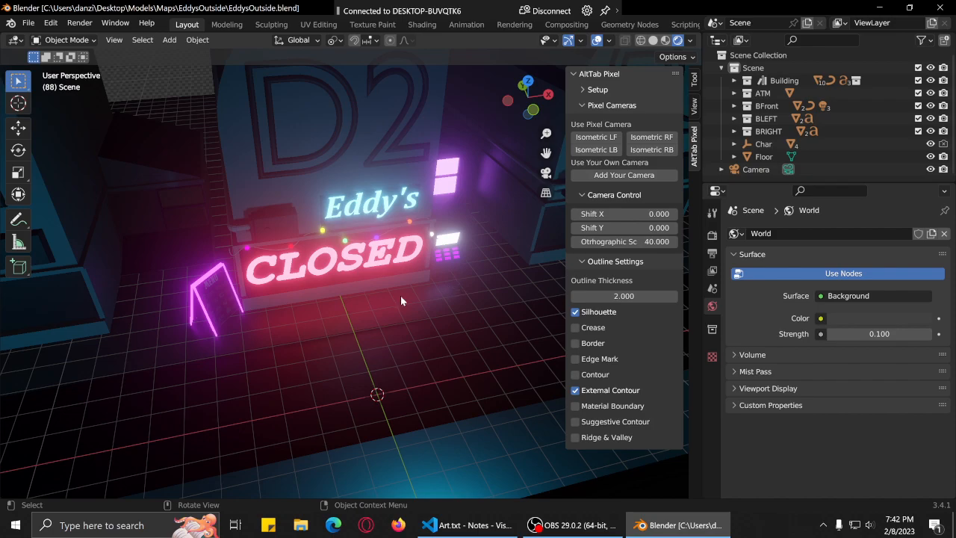
{"action": "middle_click_drag", "start_coordinate": [410, 290], "coordinate": [404, 311]}
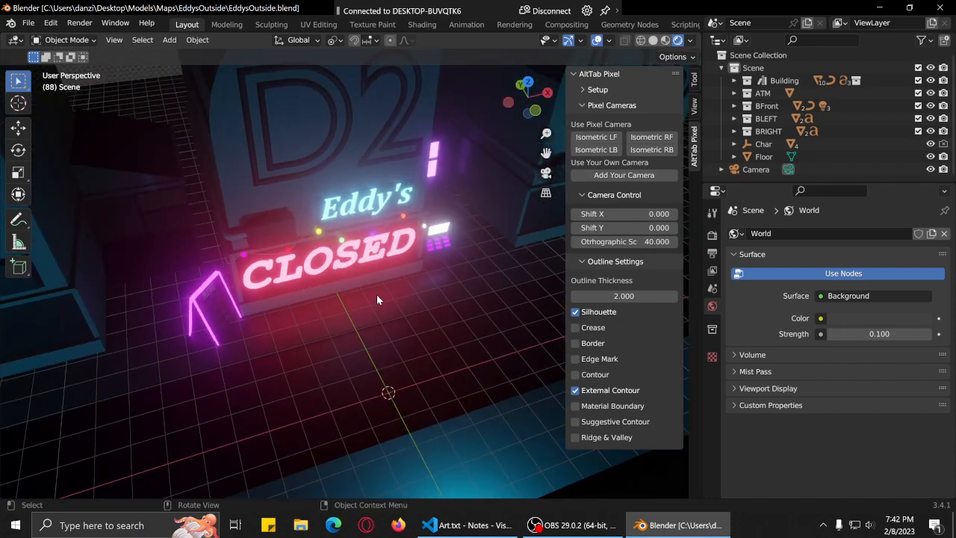
{"action": "middle_click_drag", "start_coordinate": [455, 330], "coordinate": [413, 337]}
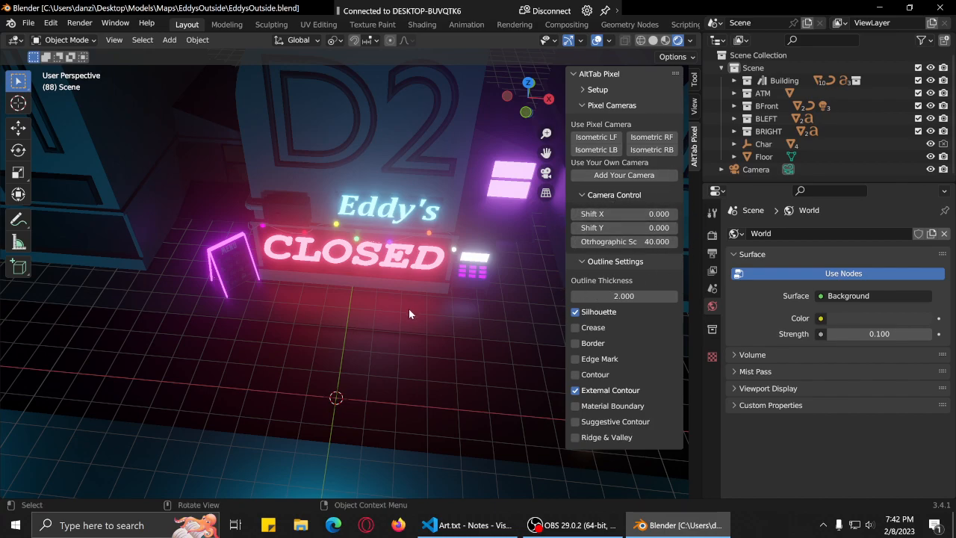
{"action": "middle_click_drag", "start_coordinate": [340, 312], "coordinate": [354, 313]}
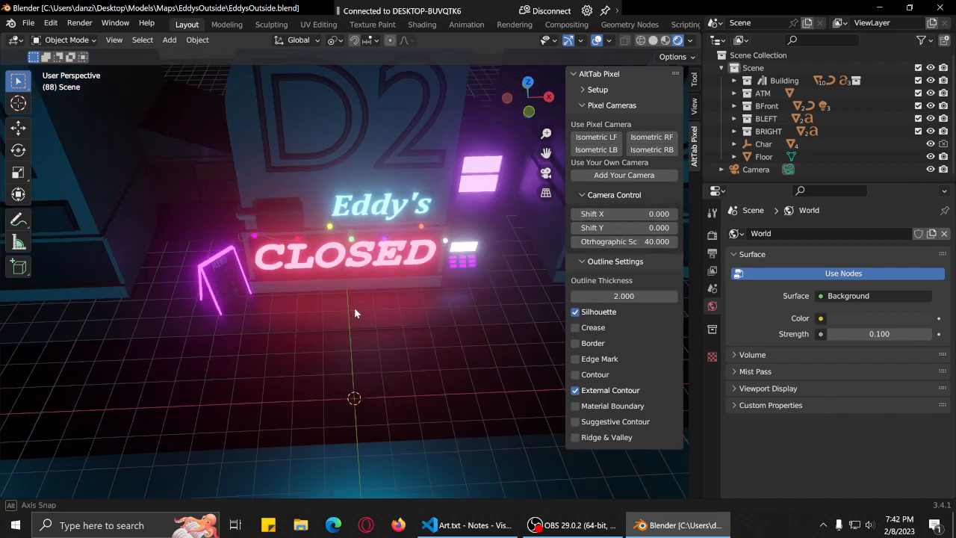
Minimize Blender, open the Models folder on the desktop and delete untitled333, untitled333.png~ and NewFile.blend1.
{"action": "left_click", "coordinate": [876, 7]}
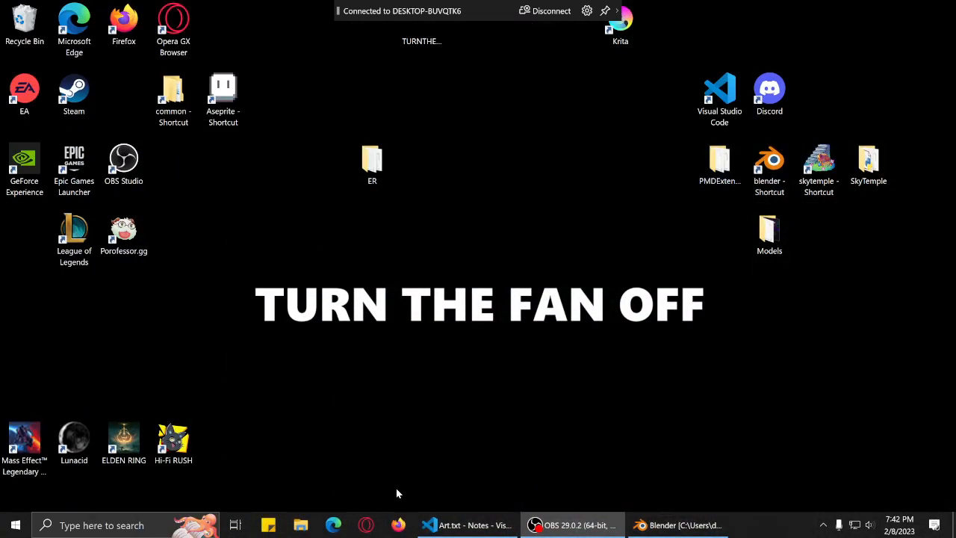
{"action": "double_click", "coordinate": [770, 232]}
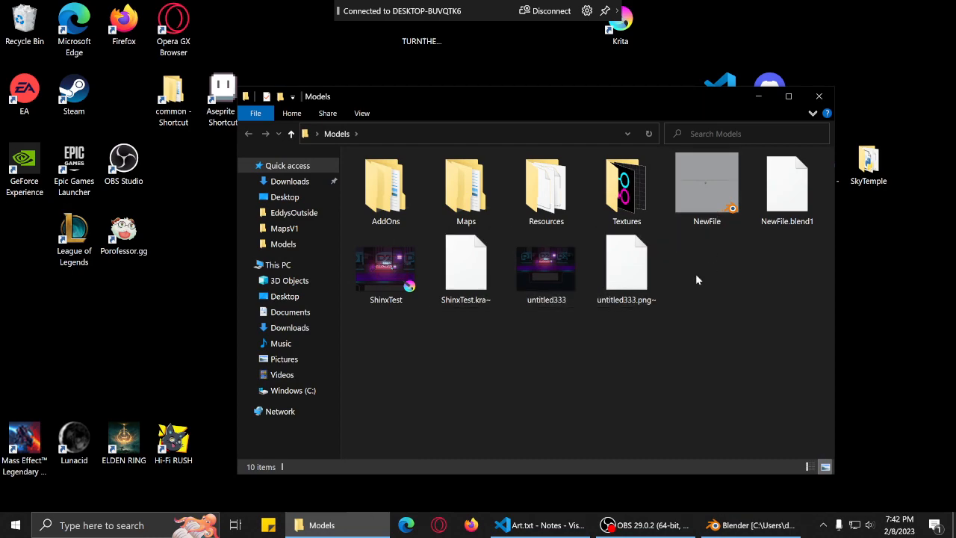
{"action": "left_click", "coordinate": [551, 301]}
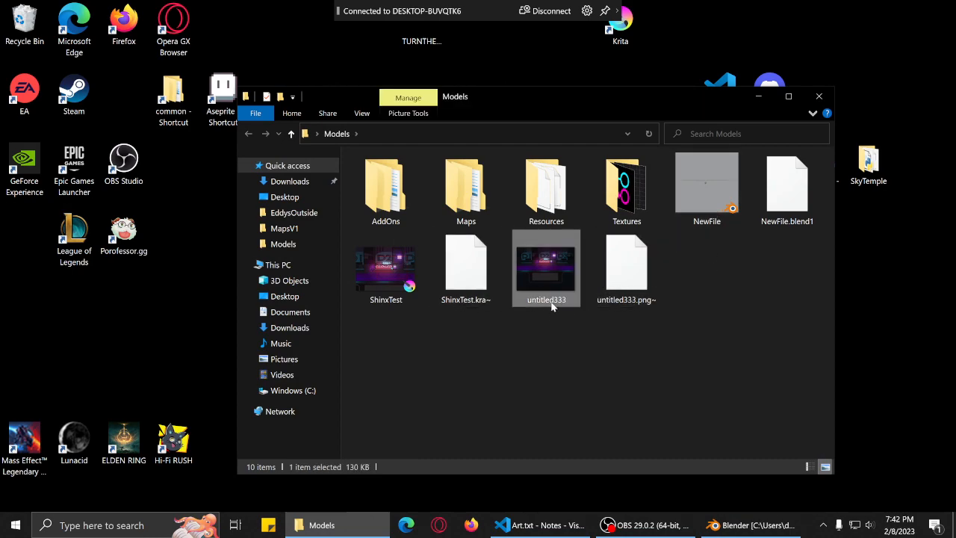
{"action": "key", "text": "Delete"}
{"action": "left_click", "coordinate": [553, 303]}
{"action": "key", "text": "Delete"}
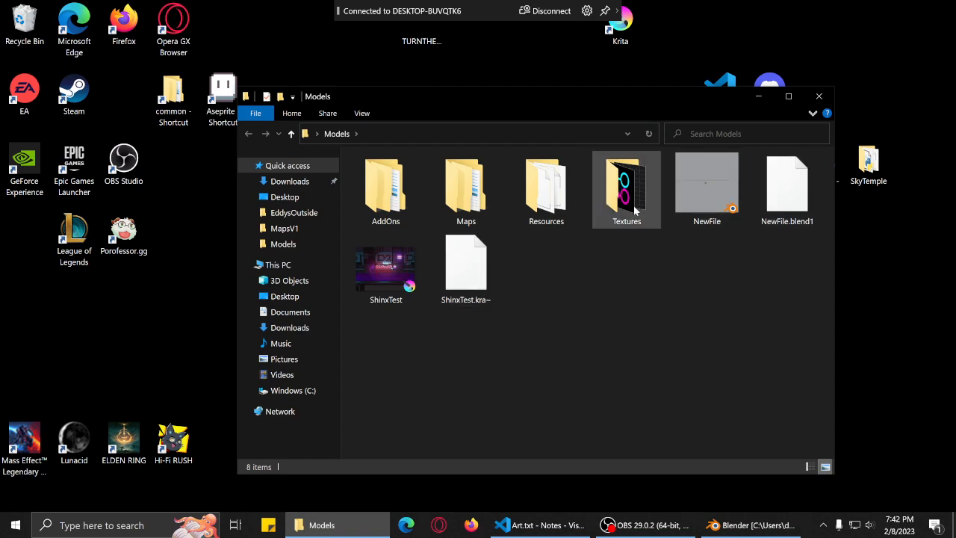
{"action": "left_click", "coordinate": [792, 209]}
{"action": "key", "text": "Delete"}
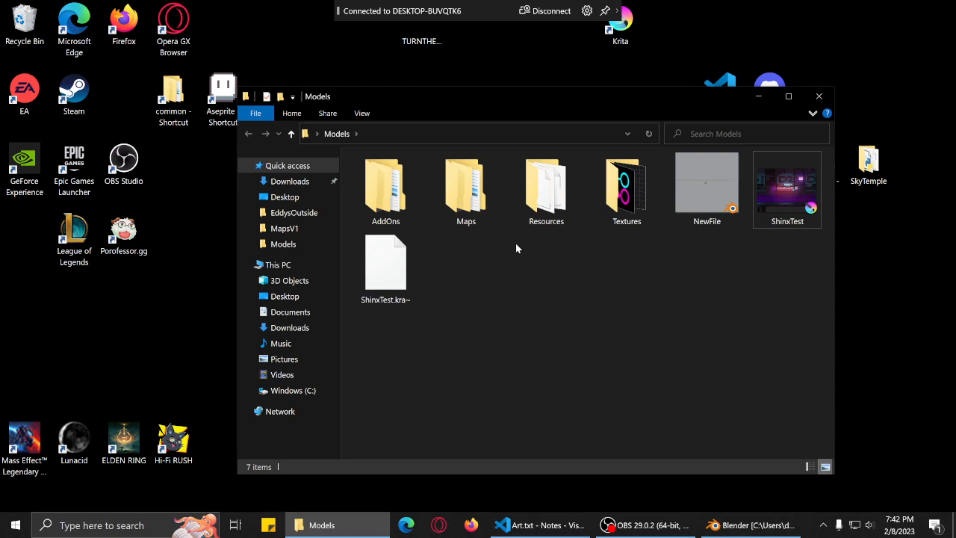
In the Textures folder, delete the chalkboard menu template, the toilet image and all the TexturesCom texture images.
{"action": "double_click", "coordinate": [635, 200]}
{"action": "left_click", "coordinate": [635, 201]}
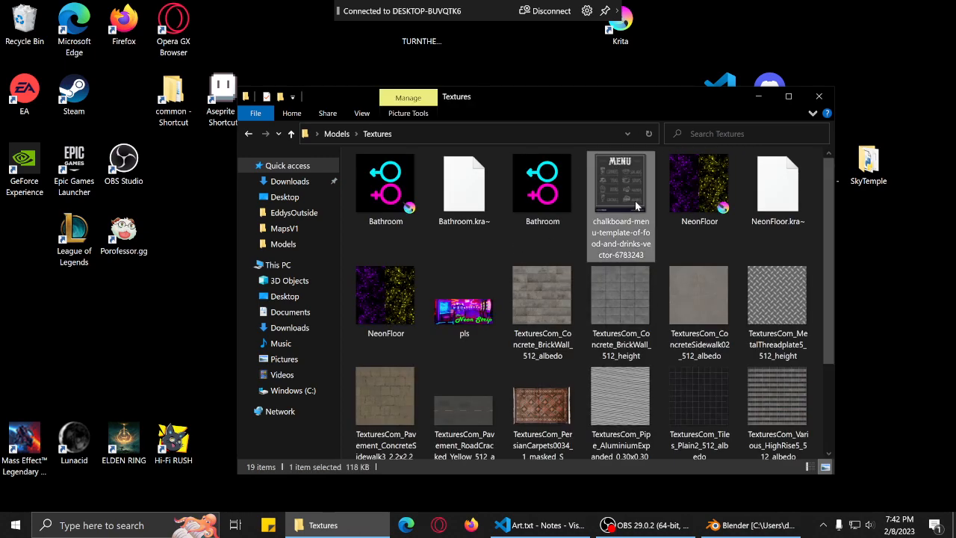
{"action": "key", "text": "Delete"}
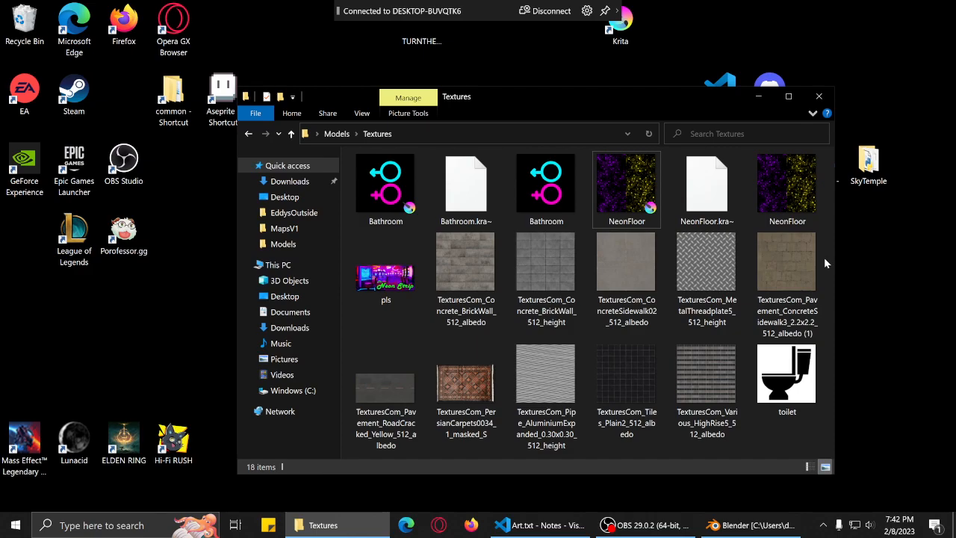
{"action": "left_click_drag", "start_coordinate": [825, 259], "coordinate": [487, 271]}
{"action": "key", "text": "Delete"}
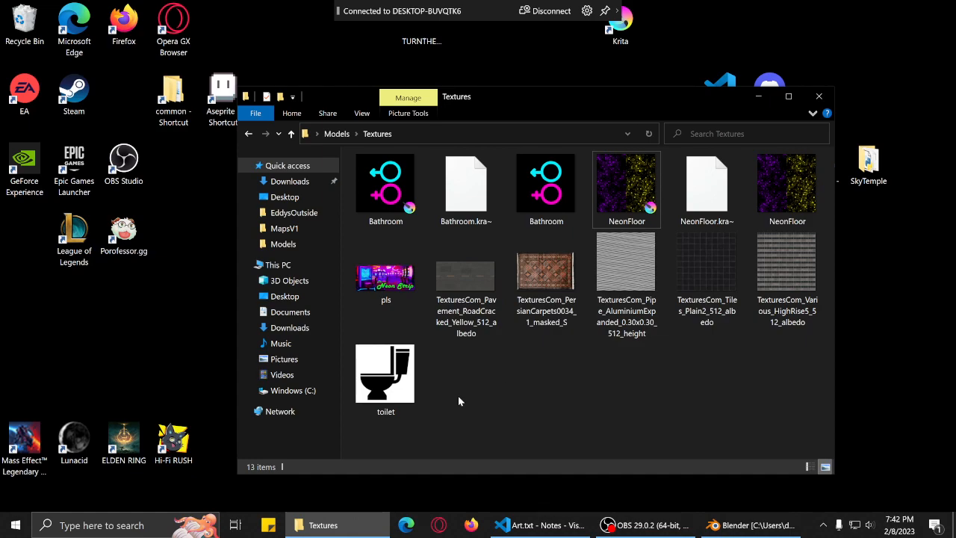
{"action": "left_click_drag", "start_coordinate": [465, 405], "coordinate": [357, 369]}
{"action": "key", "text": "Delete"}
{"action": "left_click_drag", "start_coordinate": [794, 351], "coordinate": [487, 278]}
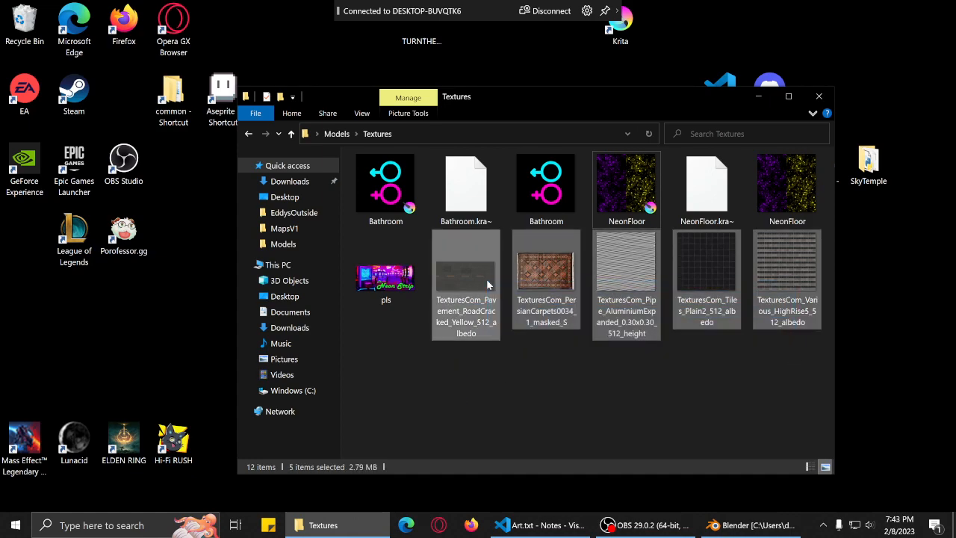
{"action": "key", "text": "Delete"}
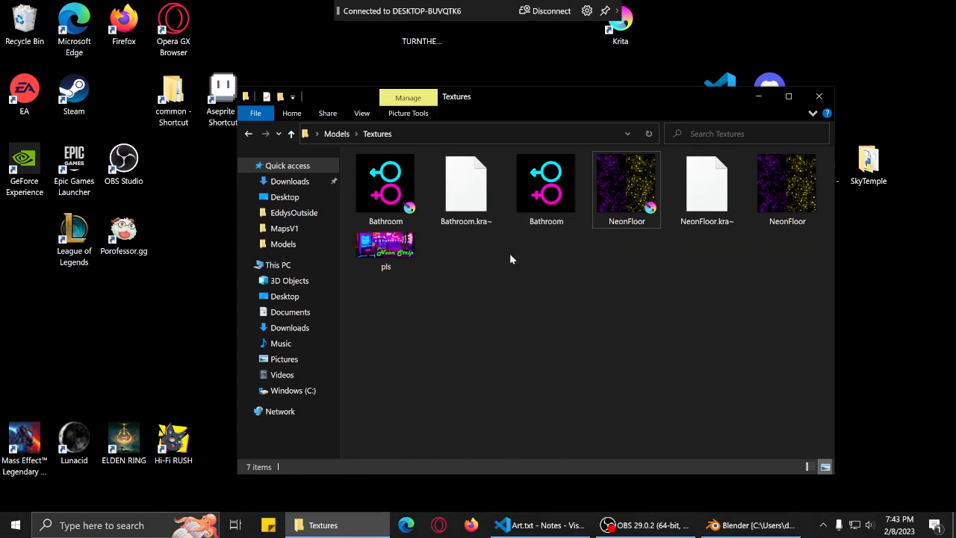
View the pls image from the Textures folder enlarged in Photos and close it.
{"action": "left_click", "coordinate": [394, 258]}
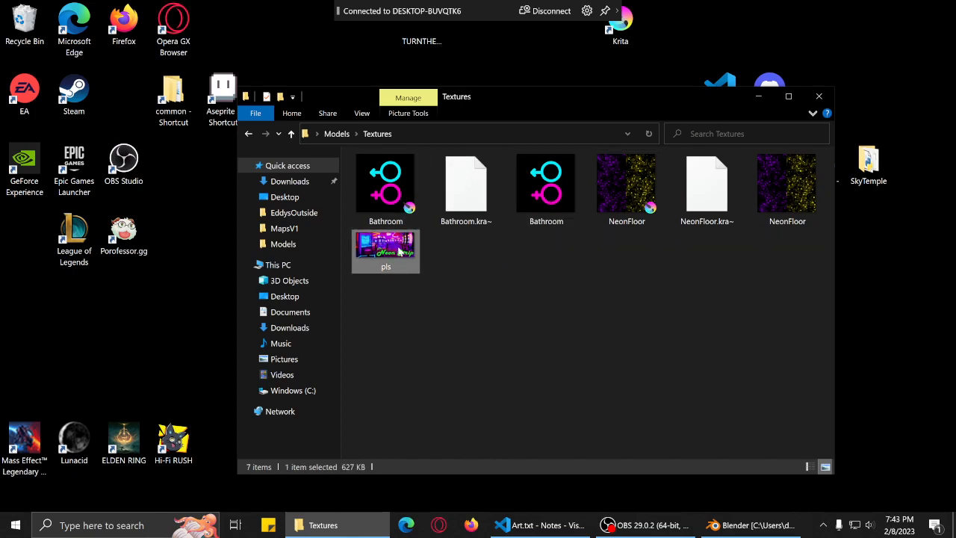
{"action": "double_click", "coordinate": [400, 253]}
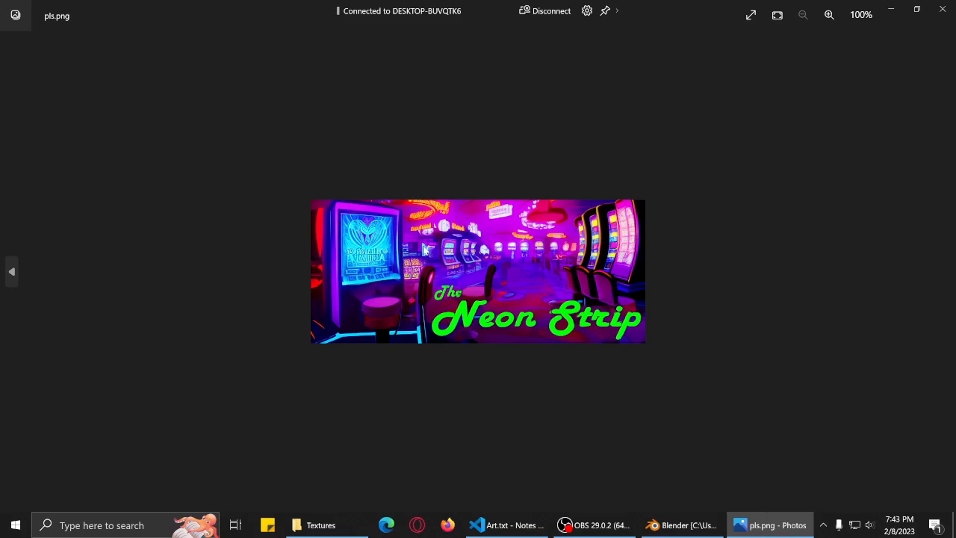
{"action": "scroll", "coordinate": [425, 255], "scroll_direction": "up", "scroll_amount": 3}
{"action": "scroll", "coordinate": [516, 254], "scroll_direction": "down", "scroll_amount": 1}
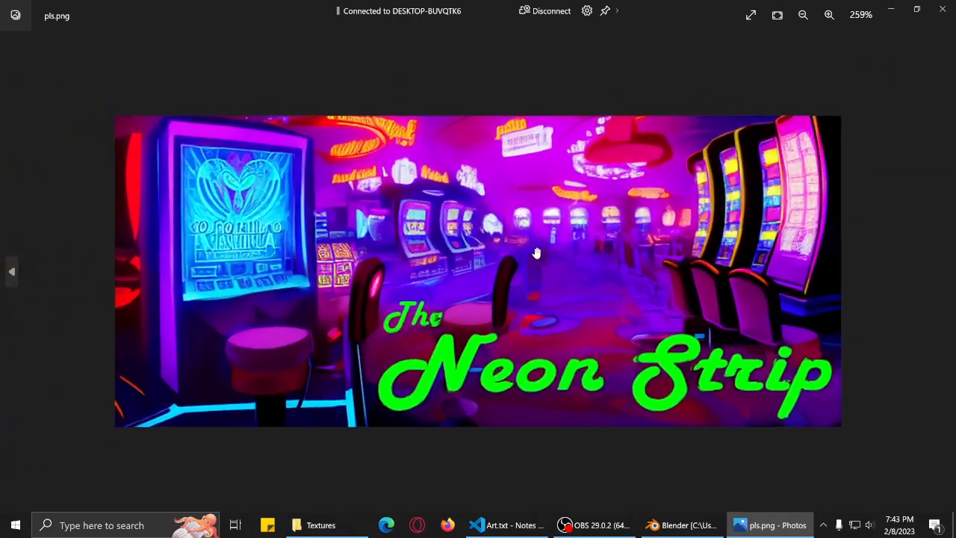
{"action": "scroll", "coordinate": [662, 255], "scroll_direction": "down", "scroll_amount": 1}
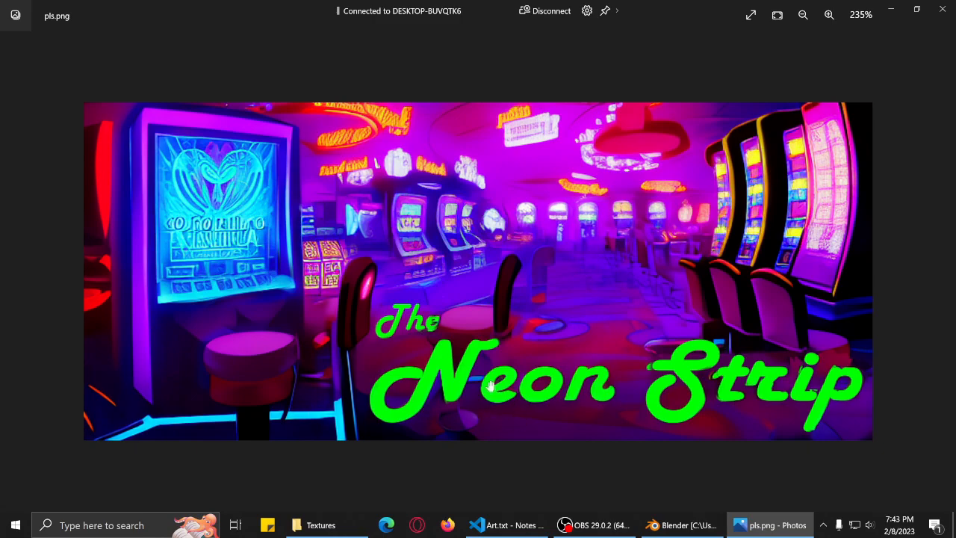
{"action": "left_click", "coordinate": [942, 9]}
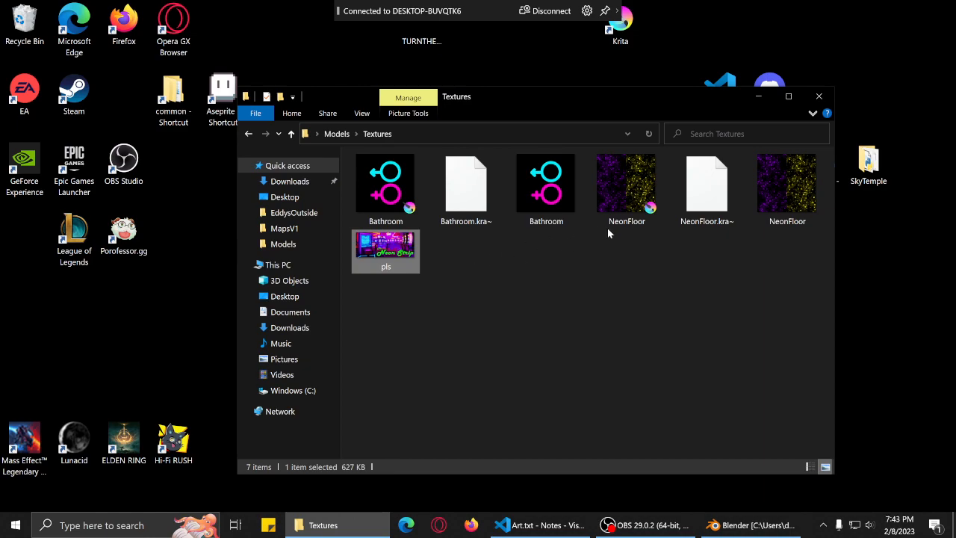
Look through the Blender files in the Resources folder, glance into the AddOns folder and close the Models window.
{"action": "left_click", "coordinate": [337, 134]}
{"action": "double_click", "coordinate": [537, 223]}
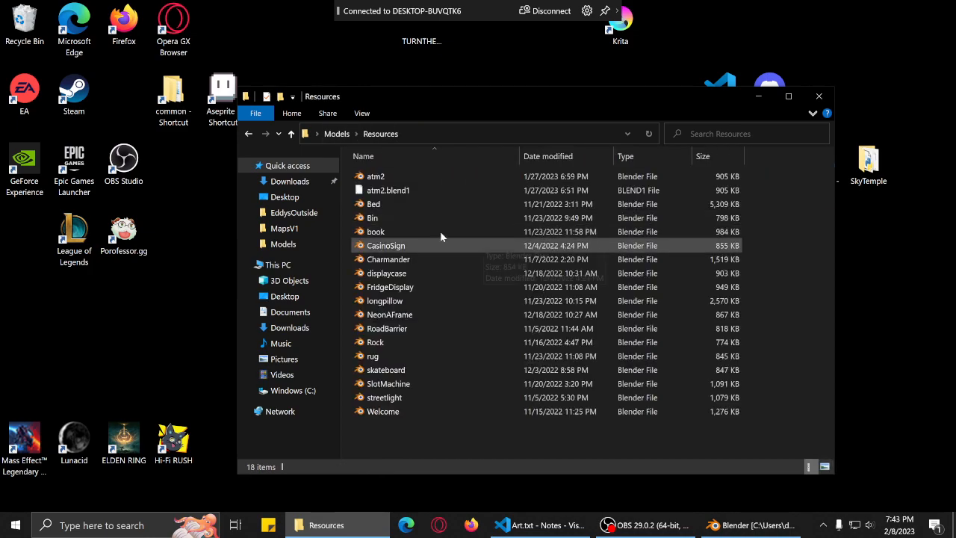
{"action": "left_click_drag", "start_coordinate": [429, 439], "coordinate": [390, 259]}
{"action": "left_click", "coordinate": [390, 260]}
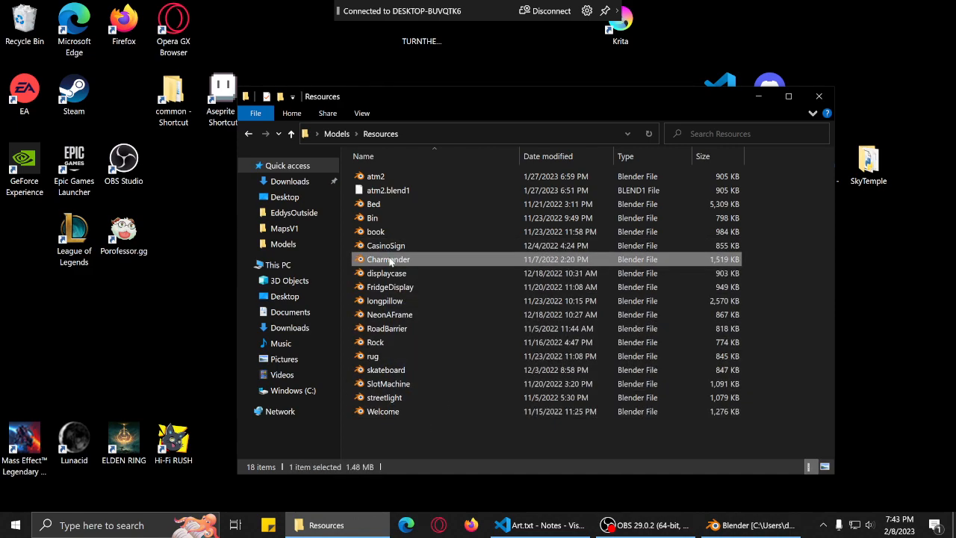
{"action": "left_click", "coordinate": [337, 134]}
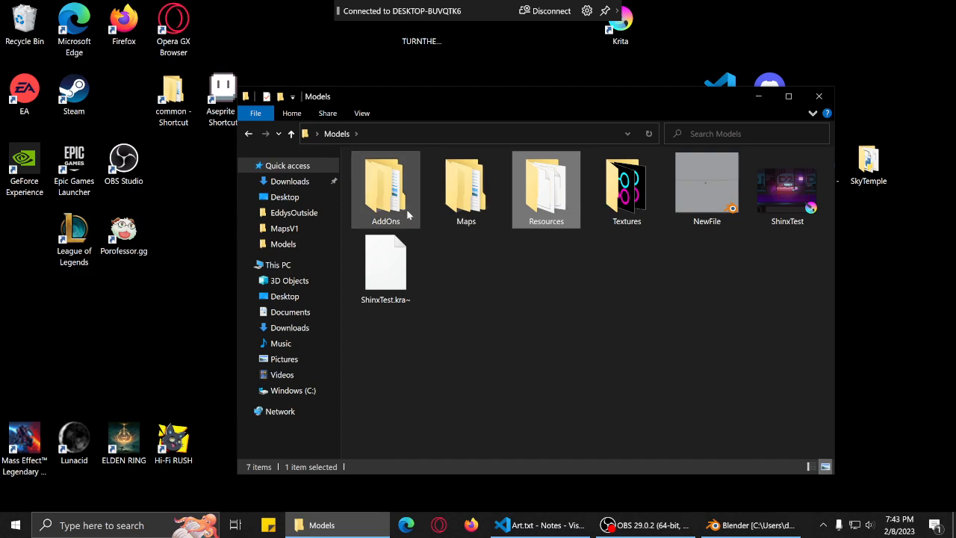
{"action": "double_click", "coordinate": [385, 188]}
{"action": "left_click", "coordinate": [345, 134]}
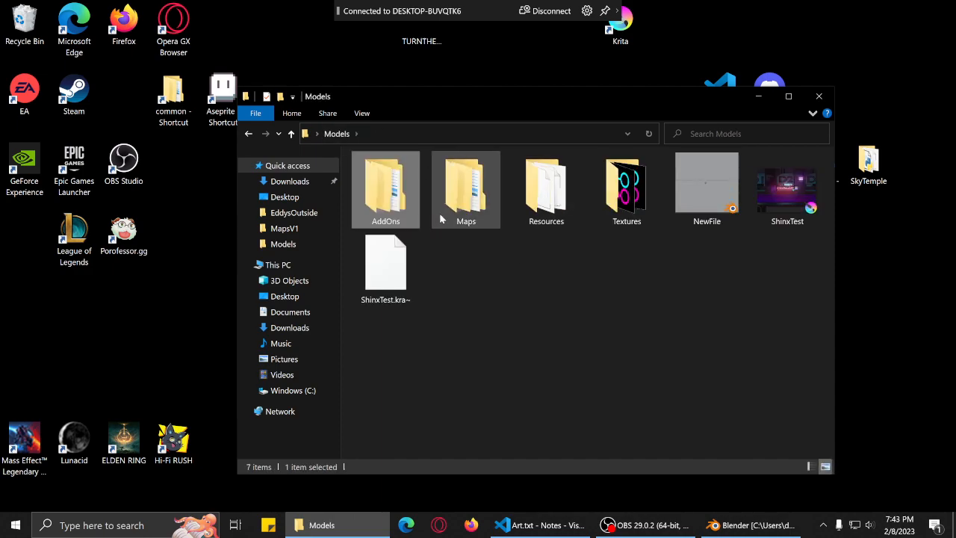
{"action": "left_click", "coordinate": [819, 95]}
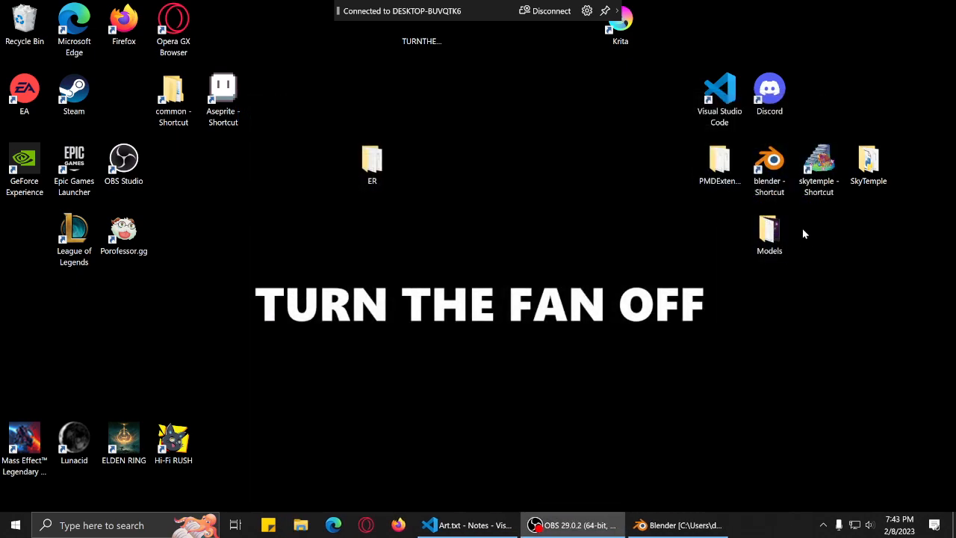
Check the total size of the Models folder in its properties and close them.
{"action": "right_click", "coordinate": [772, 232]}
{"action": "left_click", "coordinate": [815, 500]}
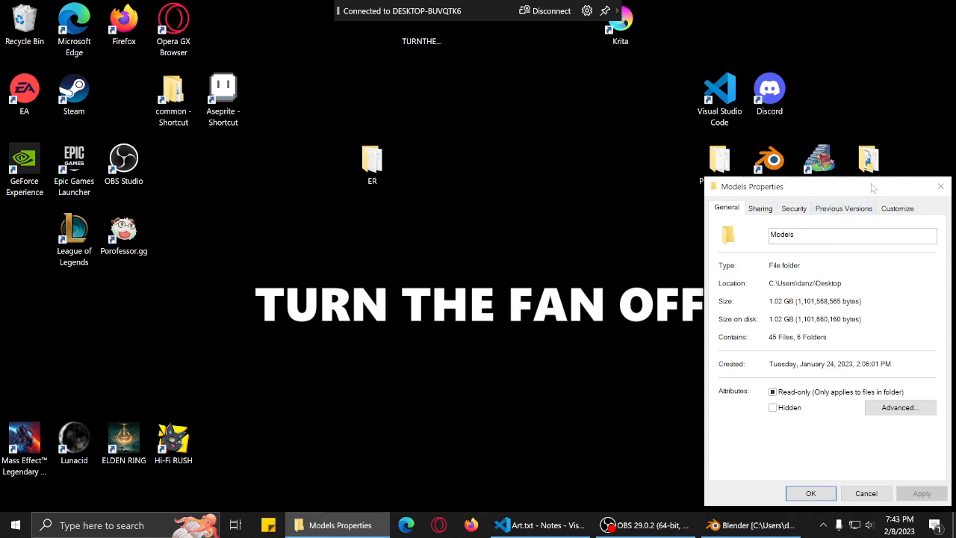
{"action": "left_click_drag", "start_coordinate": [861, 187], "coordinate": [559, 158]}
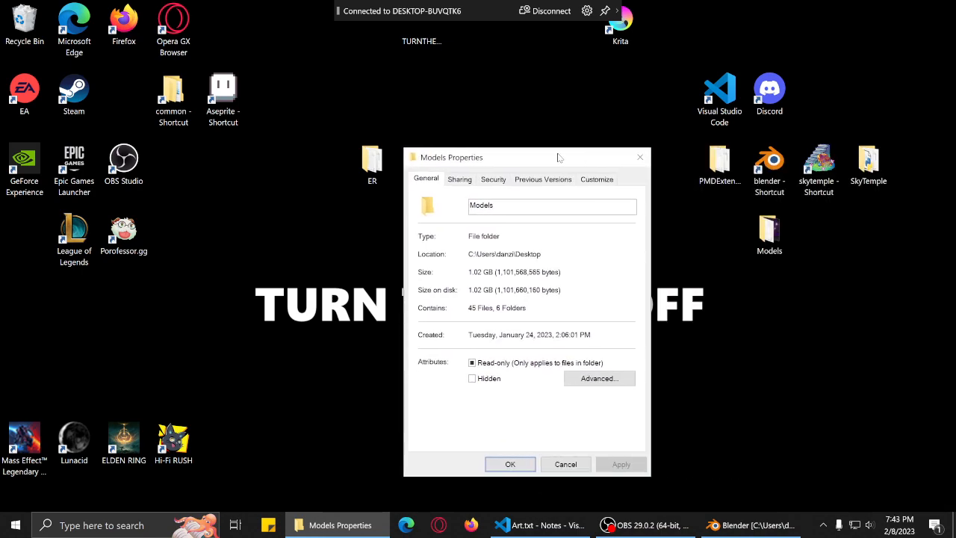
{"action": "left_click", "coordinate": [640, 158]}
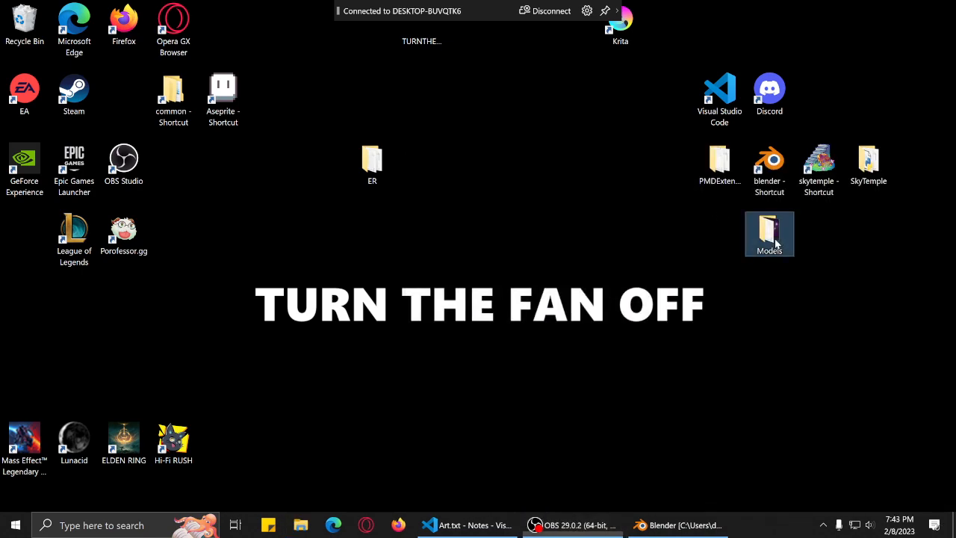
Open the MapsV1 folder inside Models > Maps and check the file size of CasinoEntrance in its properties.
{"action": "double_click", "coordinate": [771, 236]}
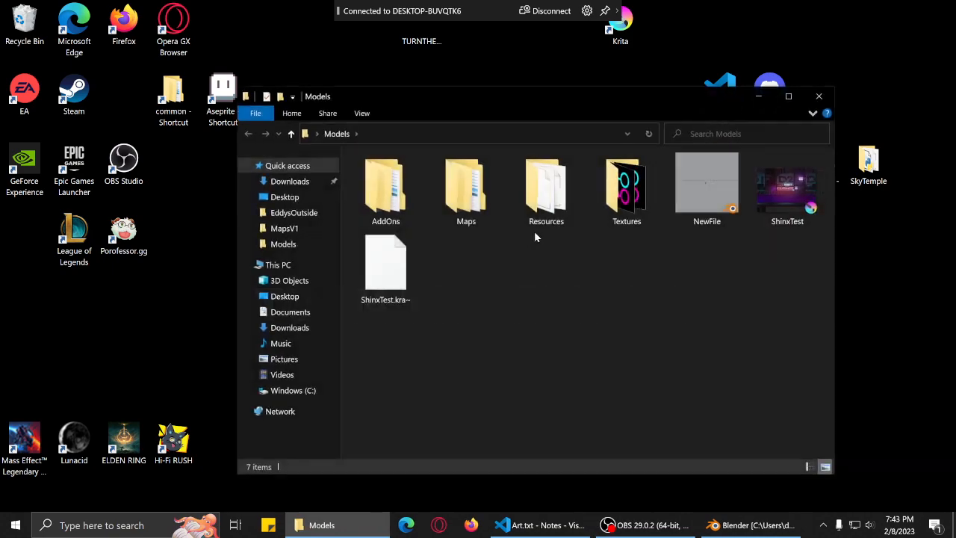
{"action": "double_click", "coordinate": [466, 191]}
{"action": "double_click", "coordinate": [470, 189]}
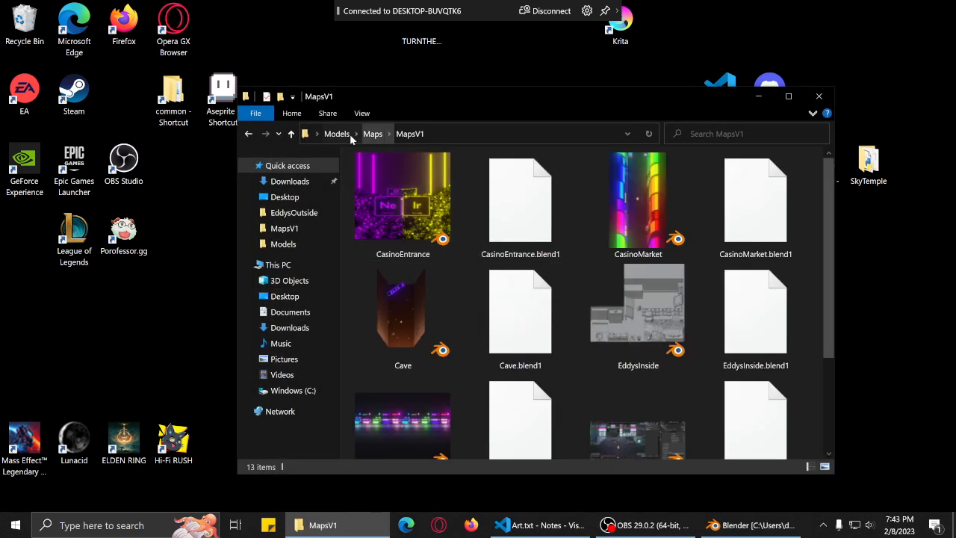
{"action": "right_click", "coordinate": [417, 207]}
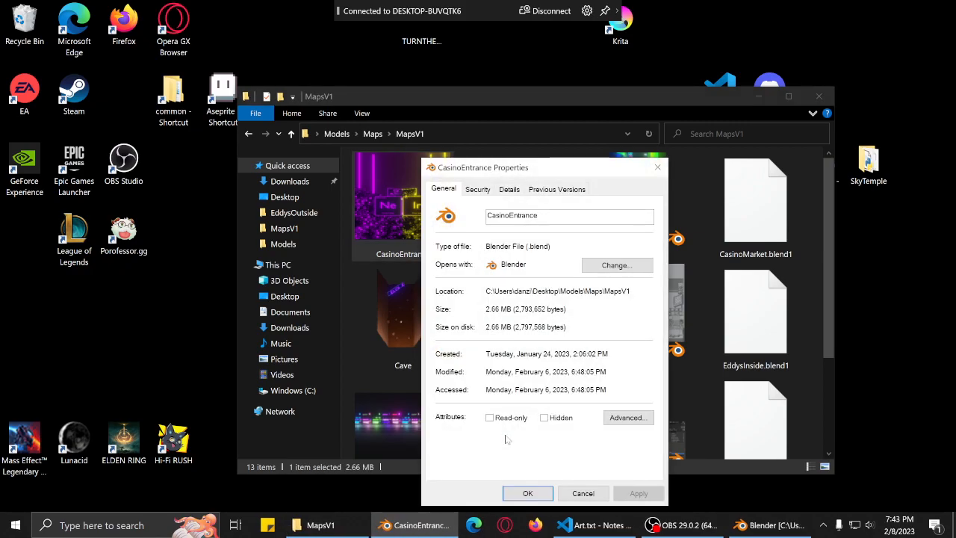
{"action": "left_click", "coordinate": [666, 172]}
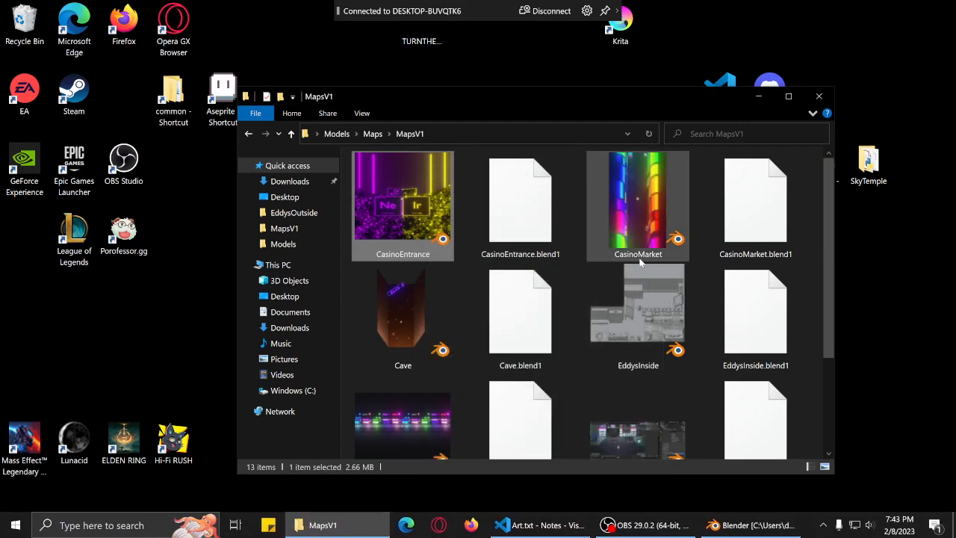
Check the file size of CasinoMarket and of the Cave Blender file.
{"action": "mouse_move", "coordinate": [650, 242]}
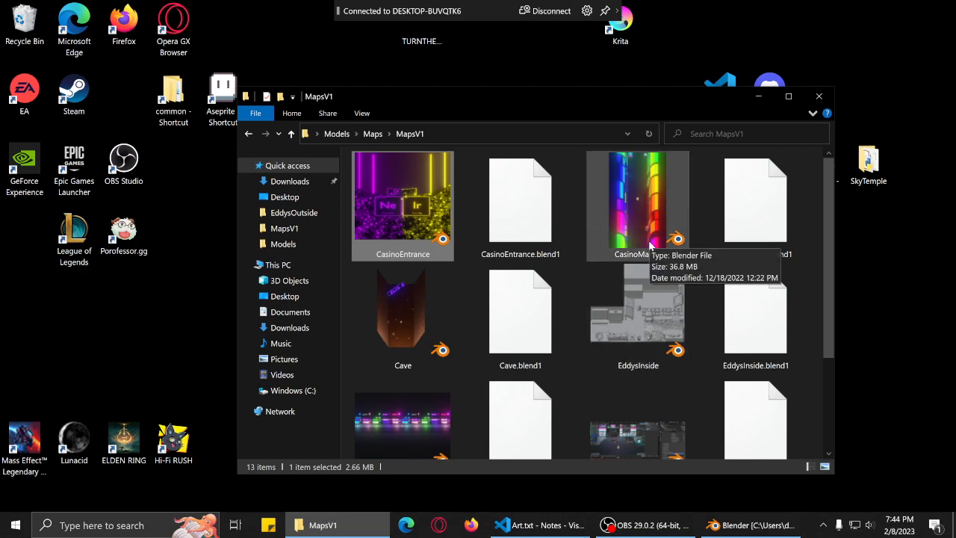
{"action": "scroll", "coordinate": [566, 242], "scroll_direction": "down", "scroll_amount": 3}
{"action": "left_click", "coordinate": [381, 227]}
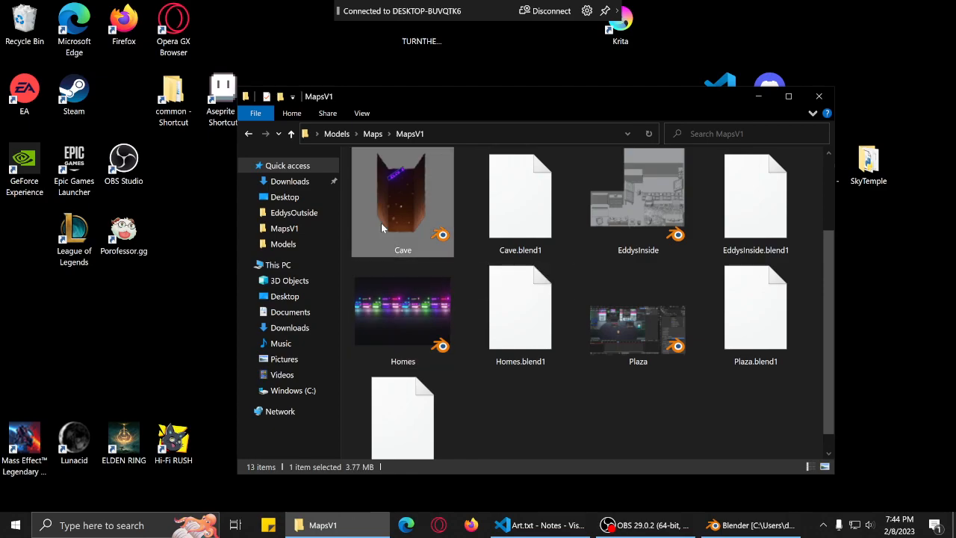
{"action": "right_click", "coordinate": [381, 223]}
{"action": "left_click", "coordinate": [446, 457]}
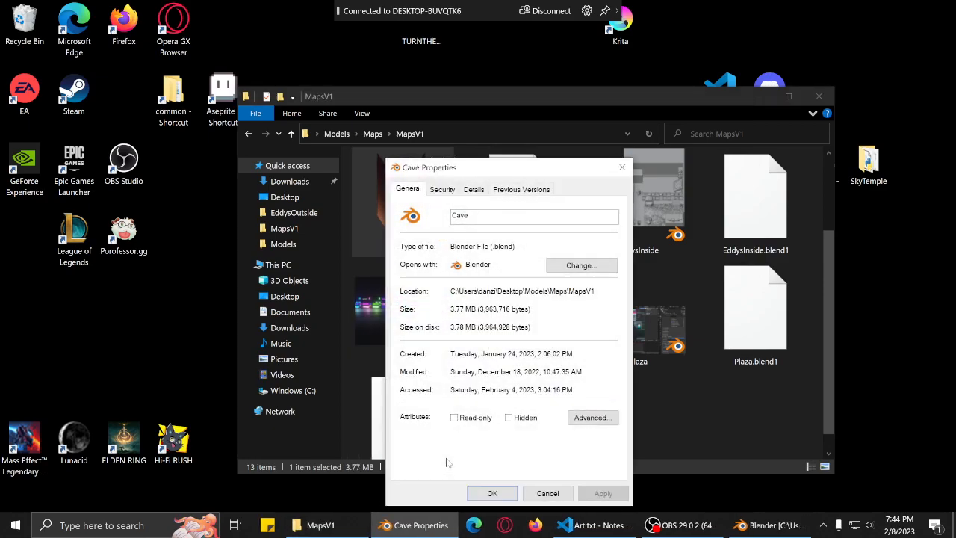
{"action": "left_click", "coordinate": [622, 167]}
Check the Homes Blender file's properties, highlighting its size, and close them.
{"action": "left_click", "coordinate": [413, 316]}
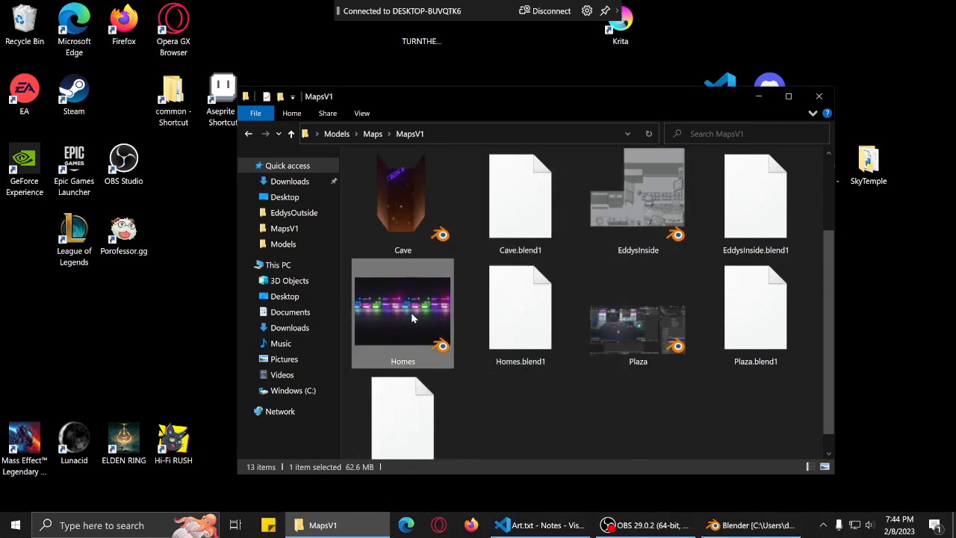
{"action": "right_click", "coordinate": [411, 312]}
{"action": "left_click", "coordinate": [487, 310]}
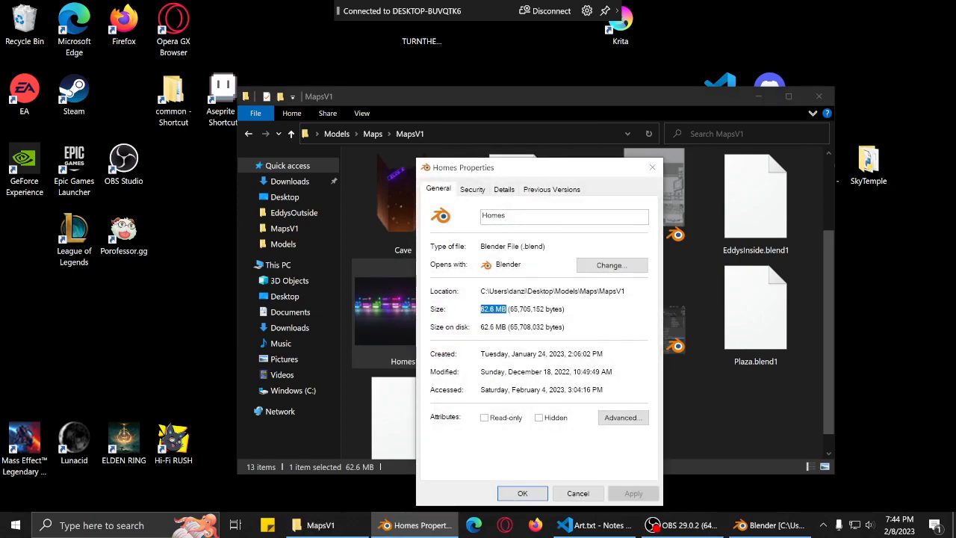
{"action": "left_click_drag", "start_coordinate": [481, 309], "coordinate": [511, 310]}
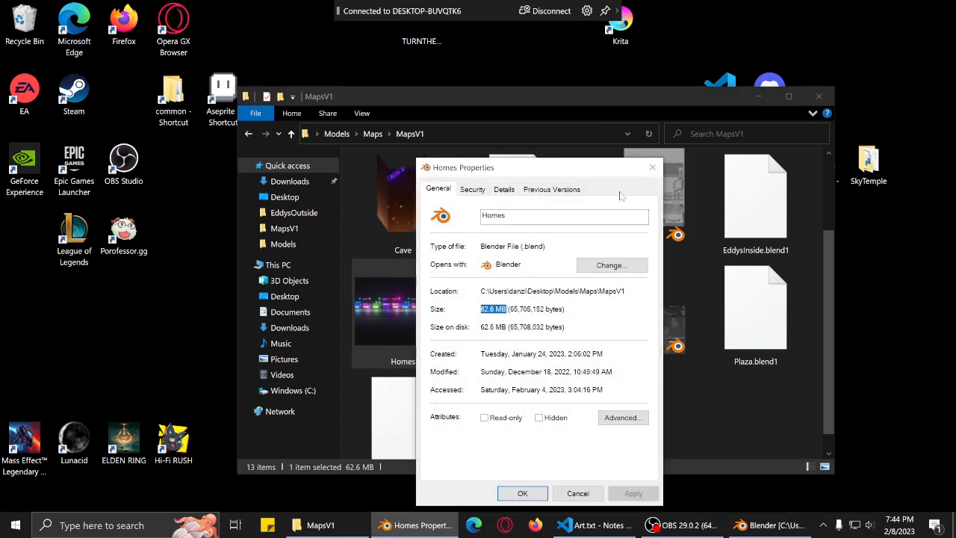
{"action": "left_click", "coordinate": [653, 168]}
Open the properties of the Plaza Blender file to check its size.
{"action": "scroll", "coordinate": [632, 382], "scroll_direction": "down", "scroll_amount": 1}
{"action": "left_click", "coordinate": [617, 310]}
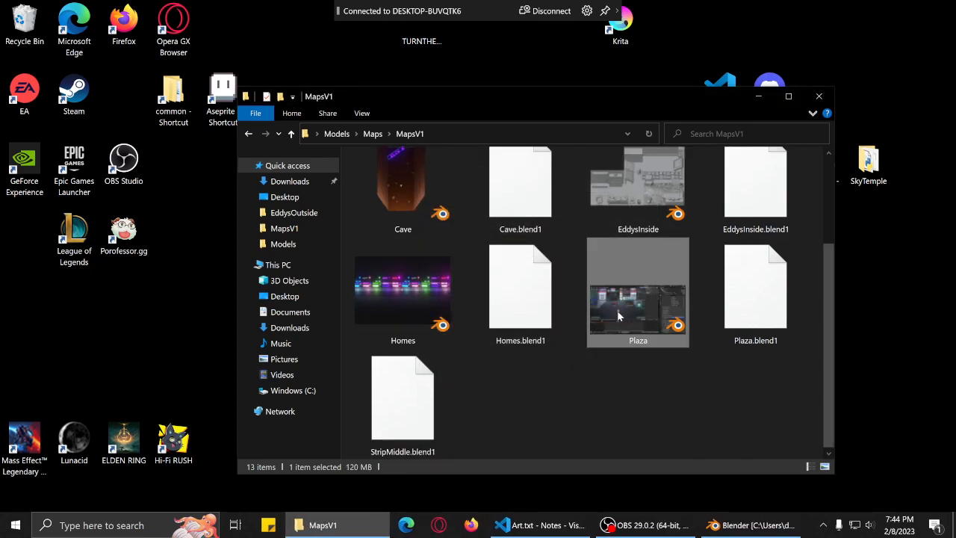
{"action": "right_click", "coordinate": [628, 312]}
{"action": "left_click", "coordinate": [665, 296]}
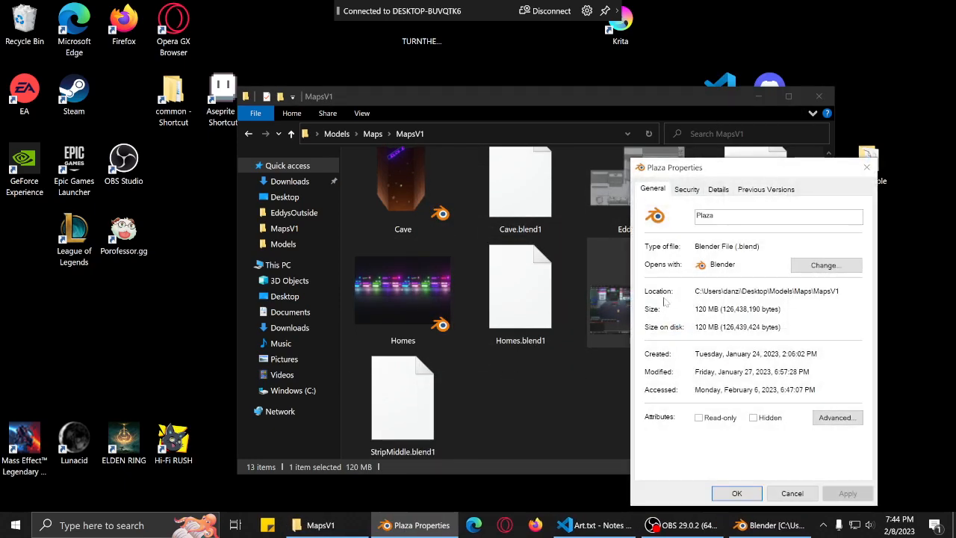
Highlight the Plaza file's size, close its properties, and check the file size of the EddysInside Blender file.
{"action": "left_click_drag", "start_coordinate": [695, 309], "coordinate": [720, 309]}
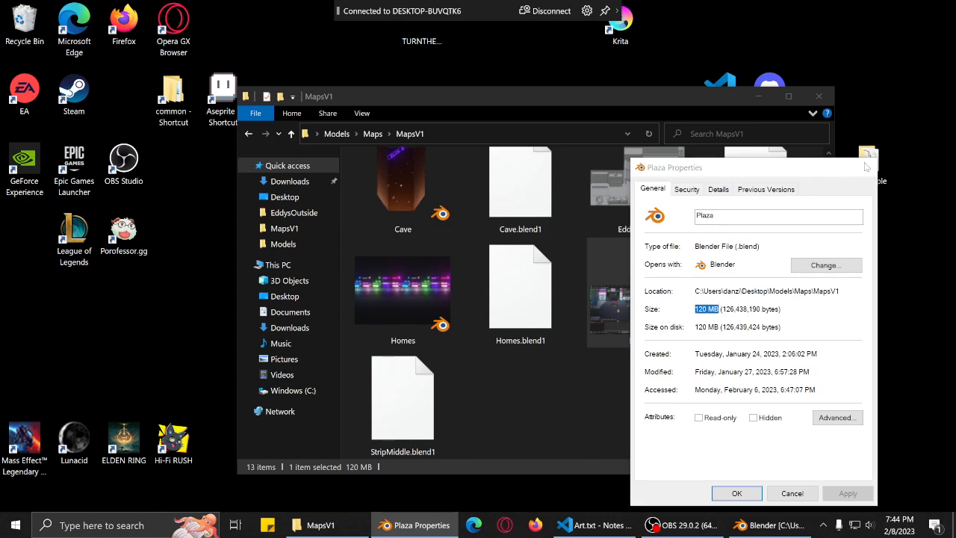
{"action": "left_click", "coordinate": [867, 168]}
{"action": "scroll", "coordinate": [686, 298], "scroll_direction": "up", "scroll_amount": 3}
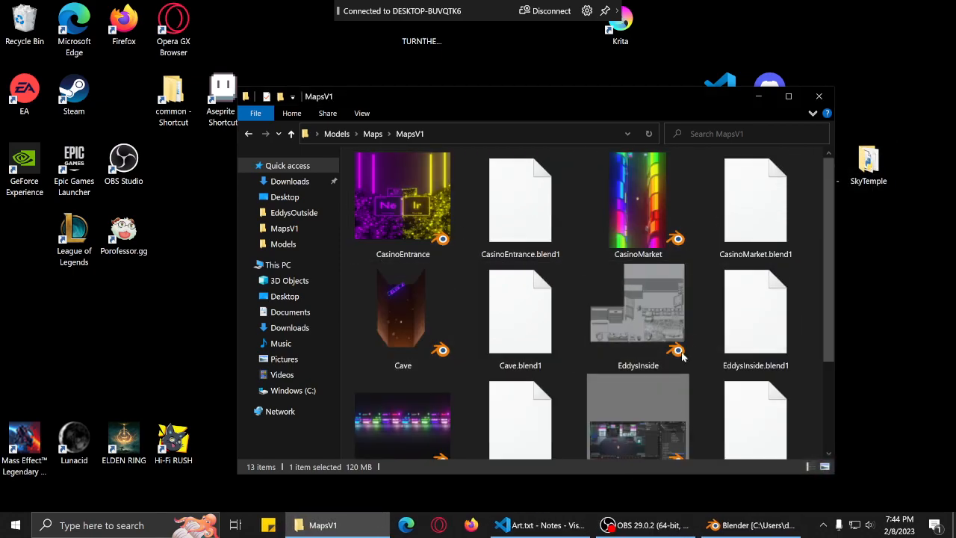
{"action": "right_click", "coordinate": [641, 326]}
{"action": "left_click", "coordinate": [669, 314]}
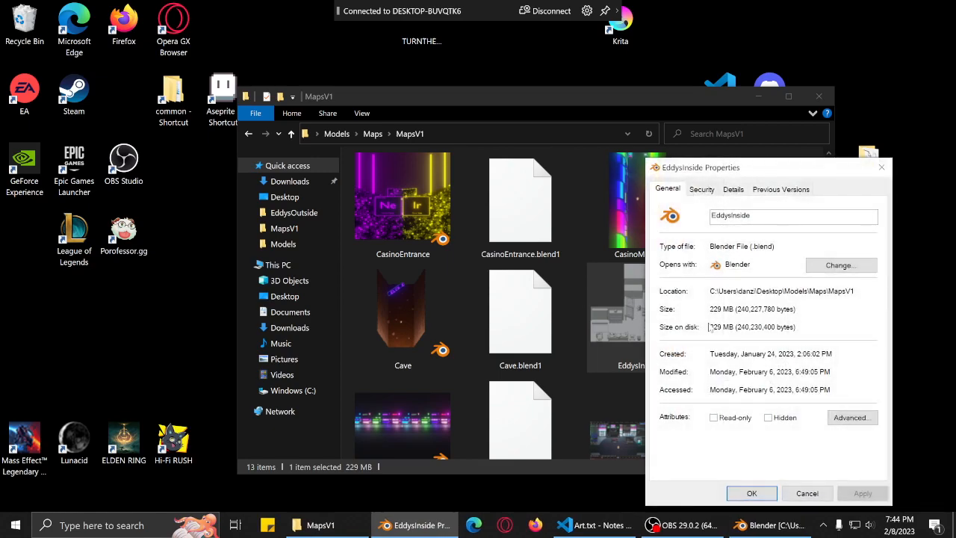
{"action": "left_click", "coordinate": [882, 168]}
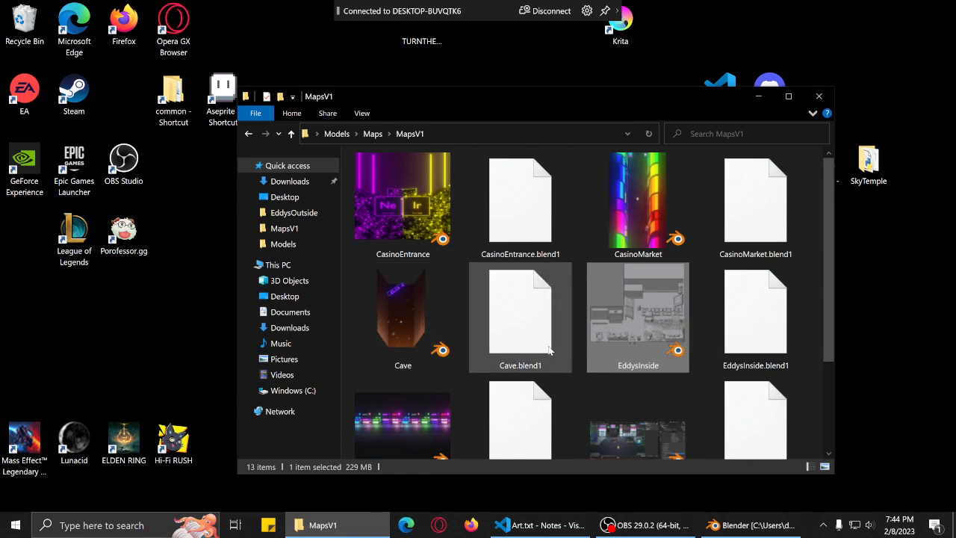
Close the MapsV1 folder window and move the OBS taskbar entry ahead of the pinned apps.
{"action": "scroll", "coordinate": [682, 262], "scroll_direction": "down", "scroll_amount": 2}
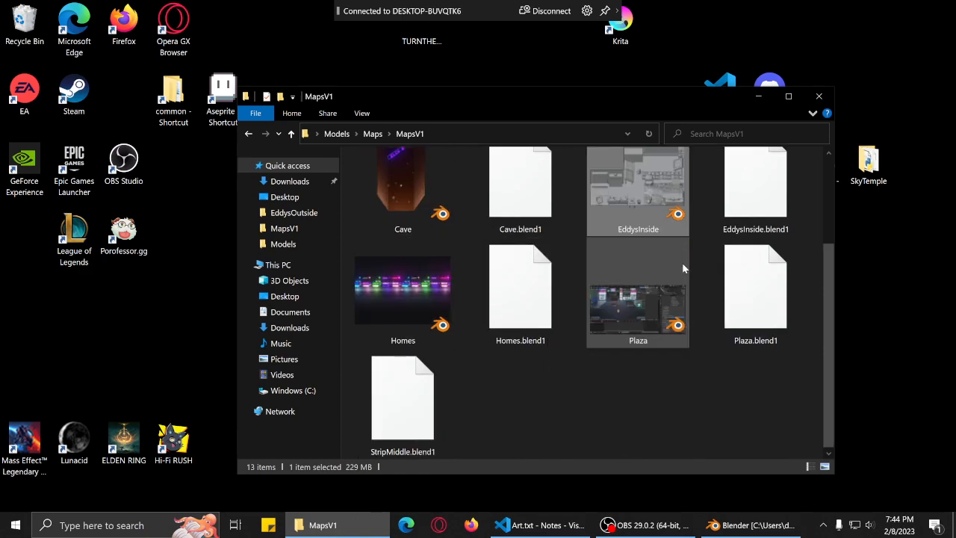
{"action": "left_click", "coordinate": [825, 101]}
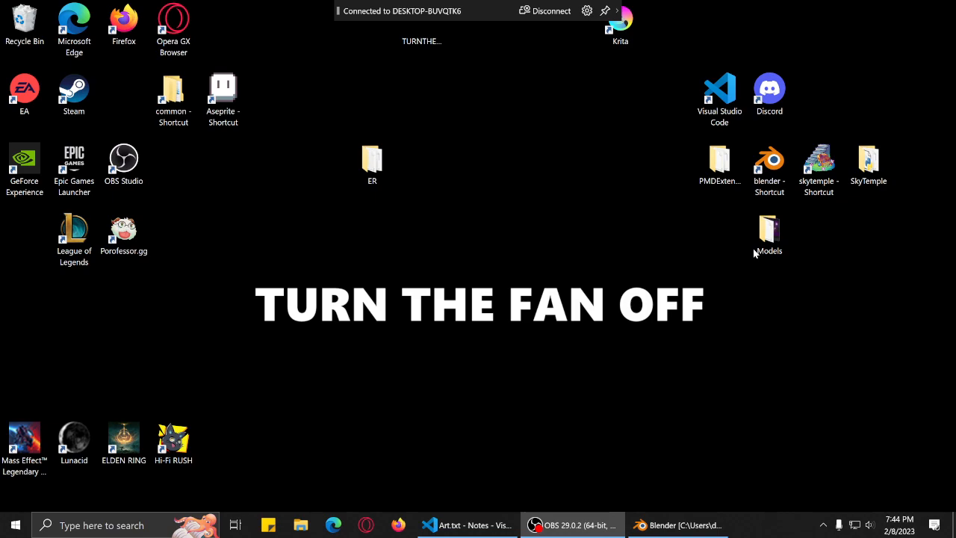
{"action": "left_click_drag", "start_coordinate": [571, 525], "coordinate": [302, 525]}
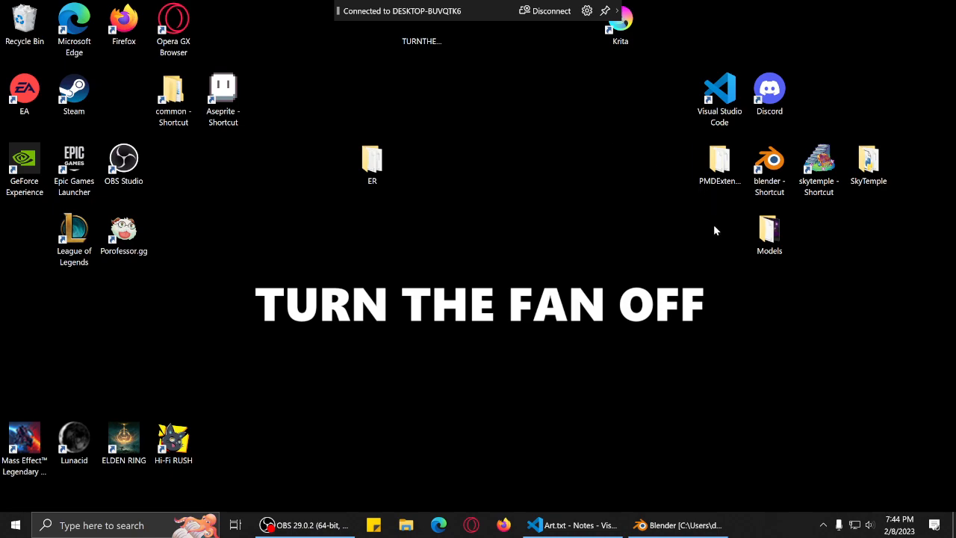
{"action": "double_click", "coordinate": [769, 164]}
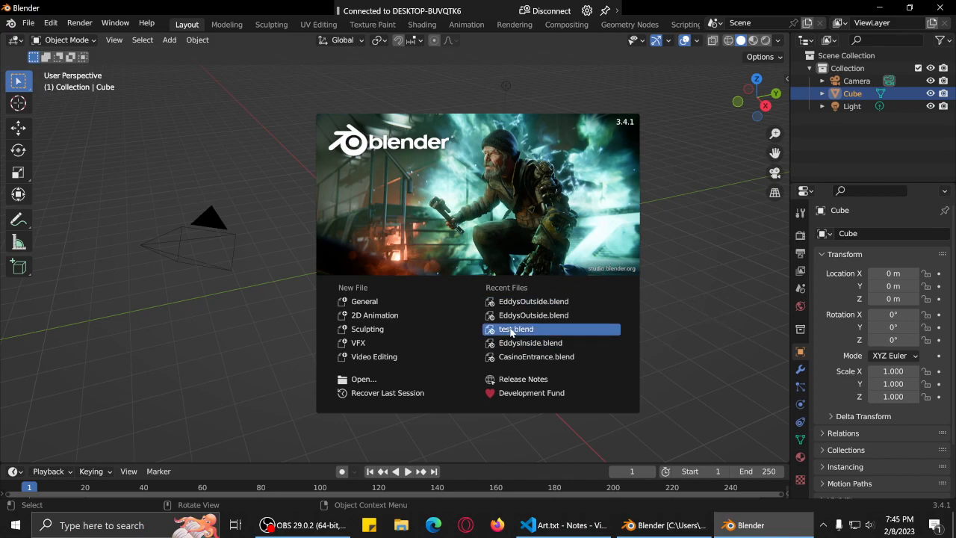
{"action": "left_click", "coordinate": [387, 379]}
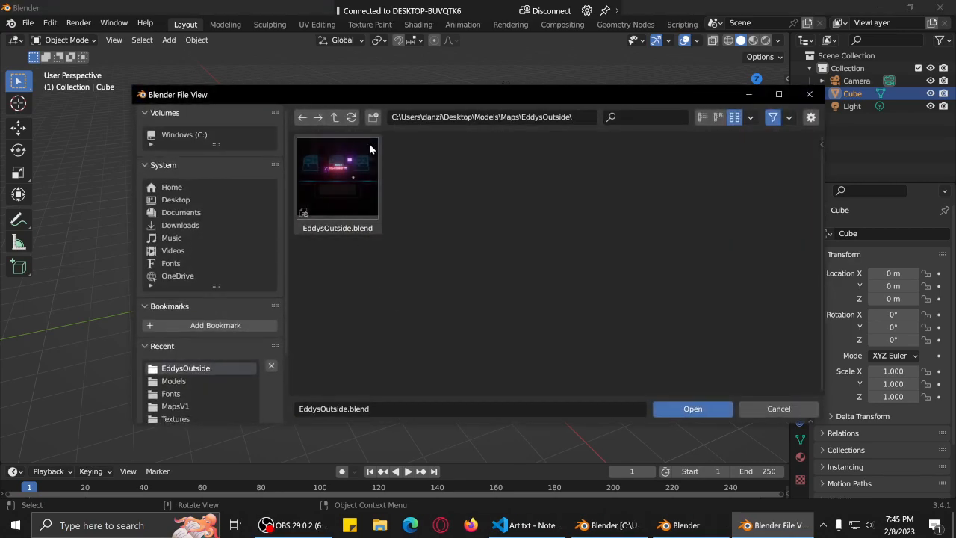
{"action": "left_click", "coordinate": [336, 122]}
{"action": "left_click", "coordinate": [336, 123]}
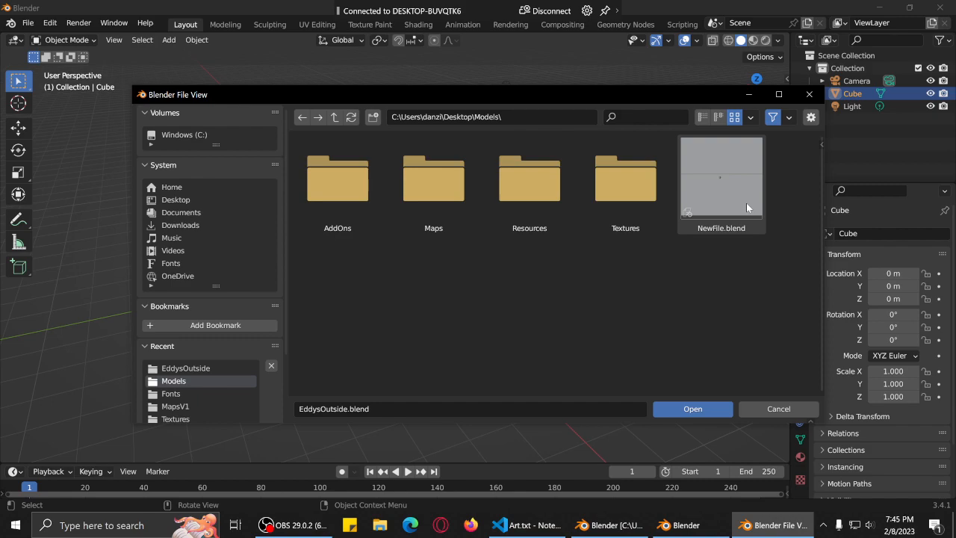
{"action": "left_click", "coordinate": [809, 94]}
{"action": "left_click", "coordinate": [932, 11]}
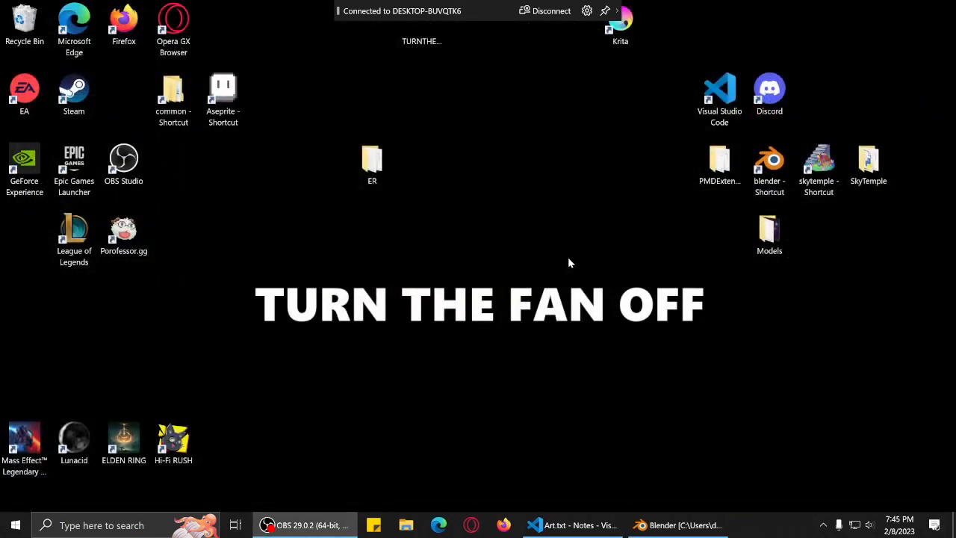
Switch to the Blender window with the EddysOutside scene and collapse the AltTab Pixel section.
{"action": "left_click", "coordinate": [676, 525]}
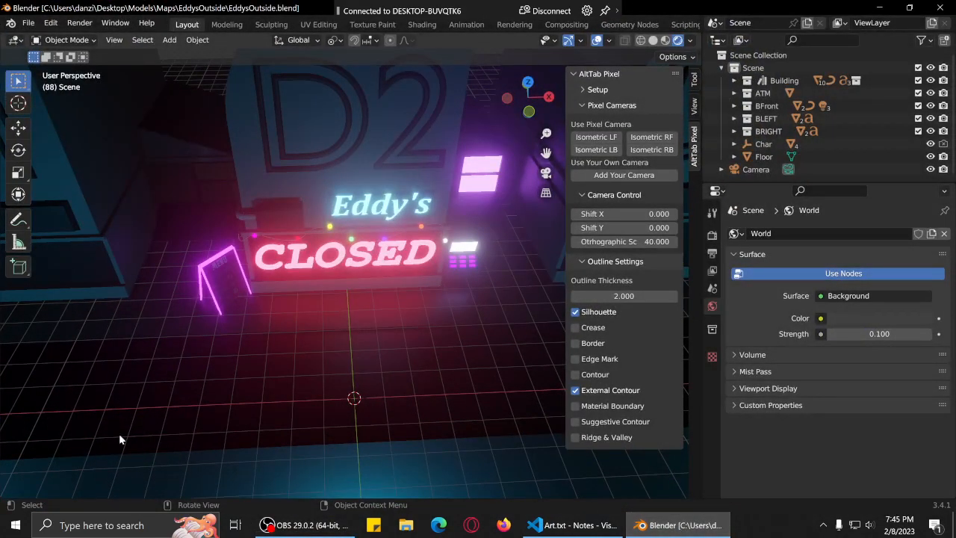
{"action": "scroll", "coordinate": [207, 411], "scroll_direction": "down", "scroll_amount": 5}
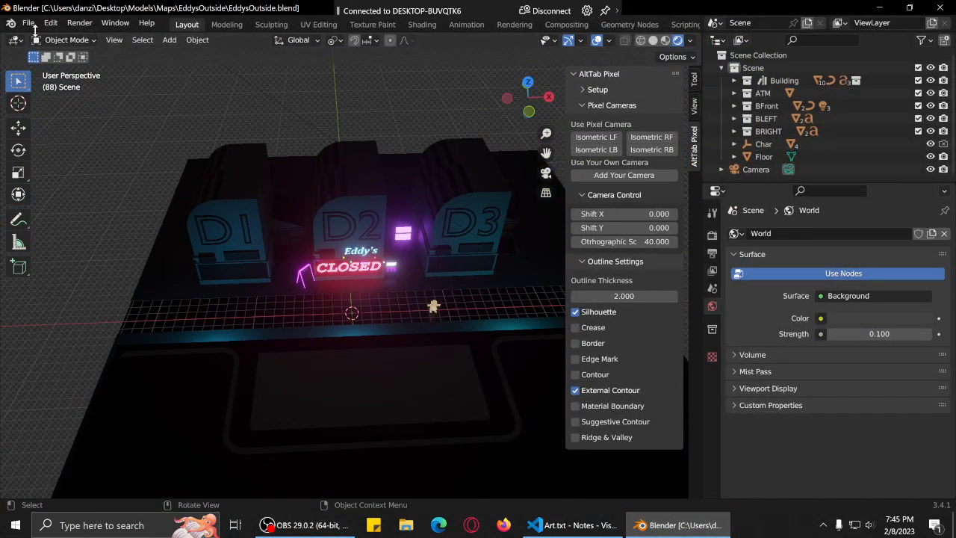
{"action": "middle_click_drag", "start_coordinate": [340, 372], "coordinate": [452, 347]}
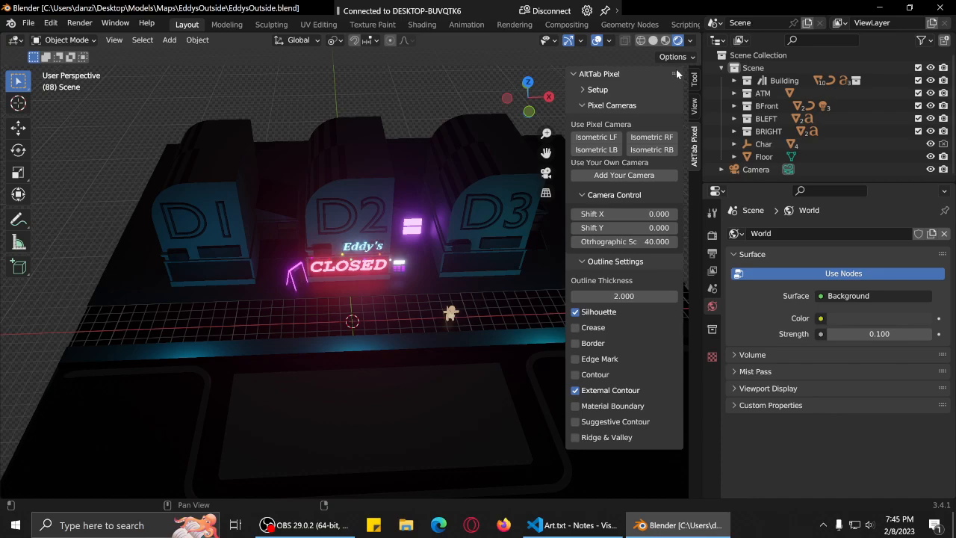
{"action": "mouse_move", "coordinate": [677, 72]}
{"action": "left_mouse_down"}
{"action": "mouse_move", "coordinate": [668, 106]}
{"action": "mouse_move", "coordinate": [672, 73]}
{"action": "left_mouse_up"}
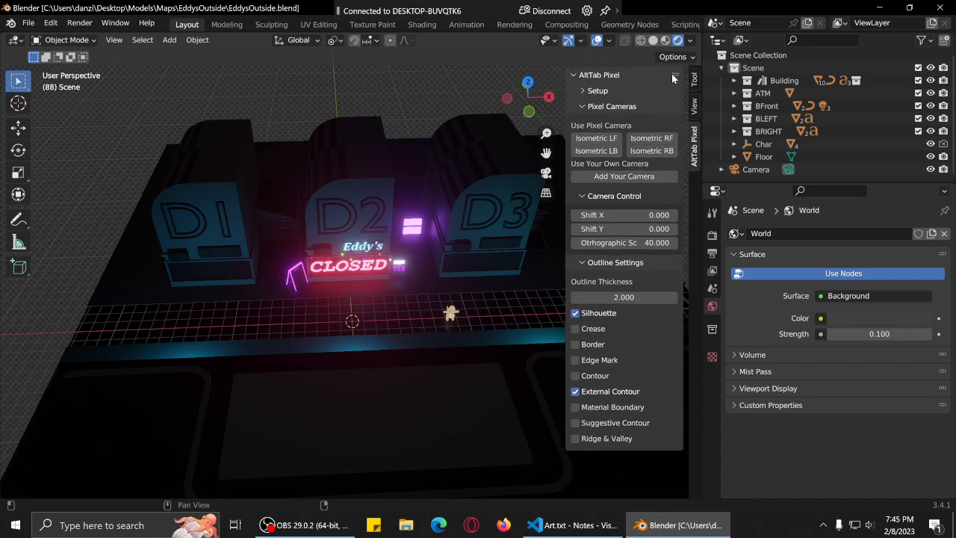
{"action": "left_click", "coordinate": [571, 70]}
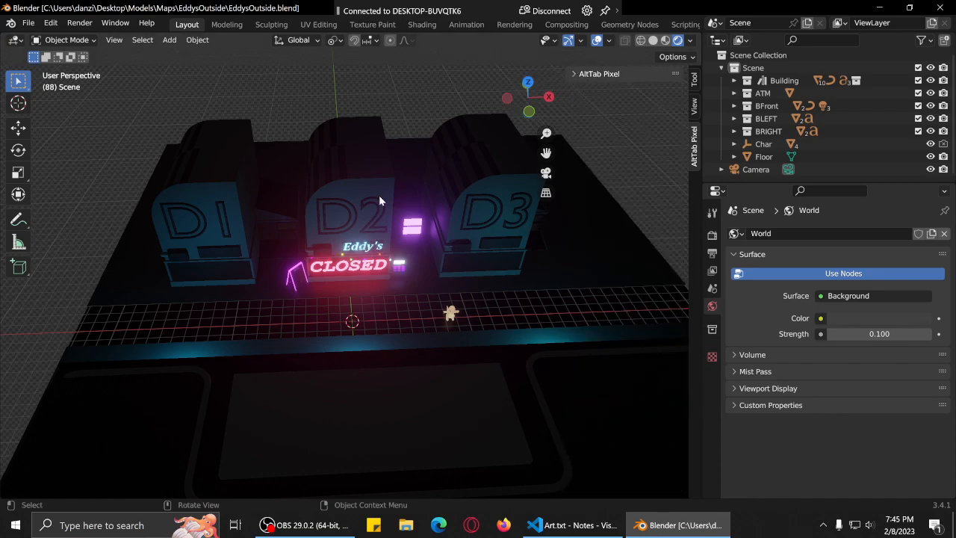
Raise the world background strength to 0.700, render the EddysOutside scene, and close the render.
{"action": "scroll", "coordinate": [489, 261], "scroll_direction": "up", "scroll_amount": 3}
{"action": "scroll", "coordinate": [490, 262], "scroll_direction": "down", "scroll_amount": 2}
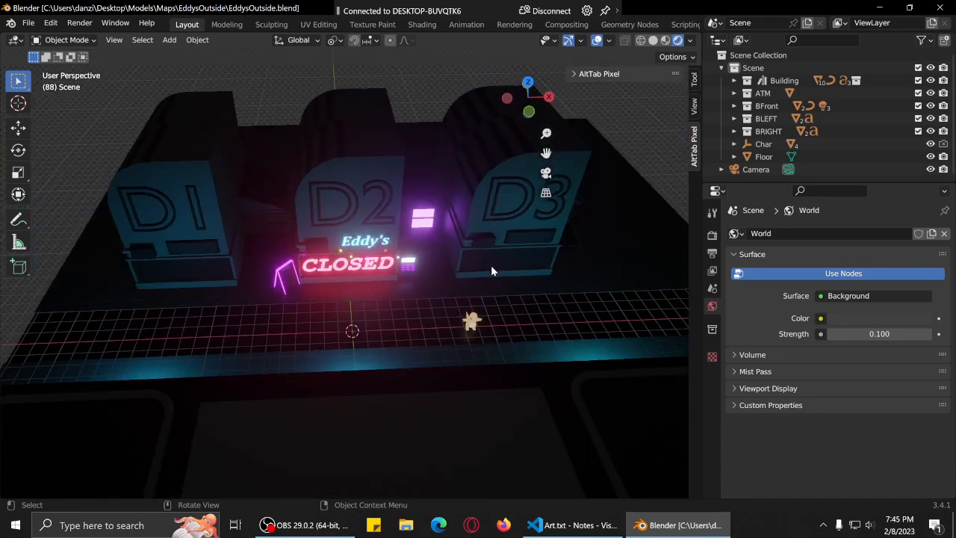
{"action": "middle_click_drag", "start_coordinate": [497, 289], "coordinate": [457, 299]}
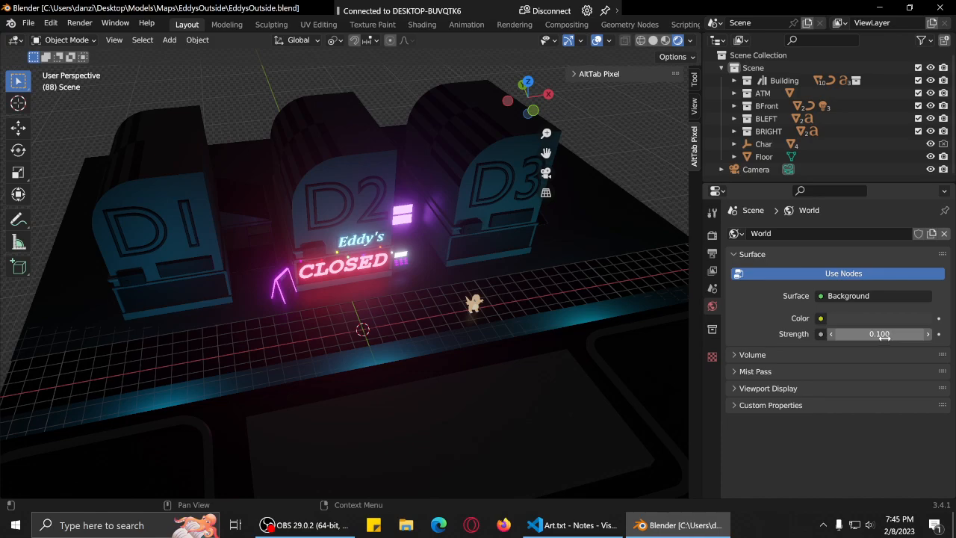
{"action": "left_click_drag", "start_coordinate": [875, 338], "coordinate": [892, 338]}
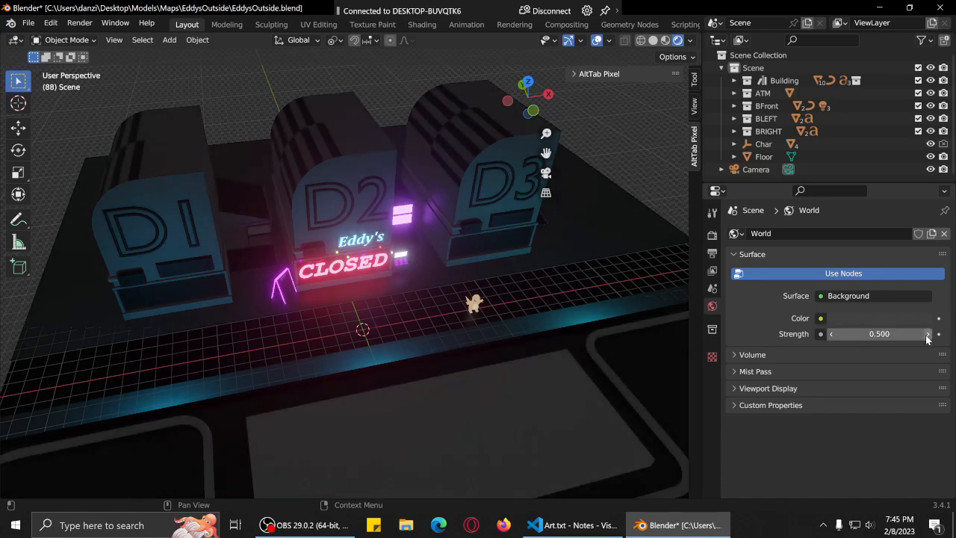
{"action": "left_click", "coordinate": [927, 336]}
{"action": "left_click", "coordinate": [927, 336]}
{"action": "middle_click_drag", "start_coordinate": [499, 367], "coordinate": [474, 367]}
{"action": "key", "text": "F12"}
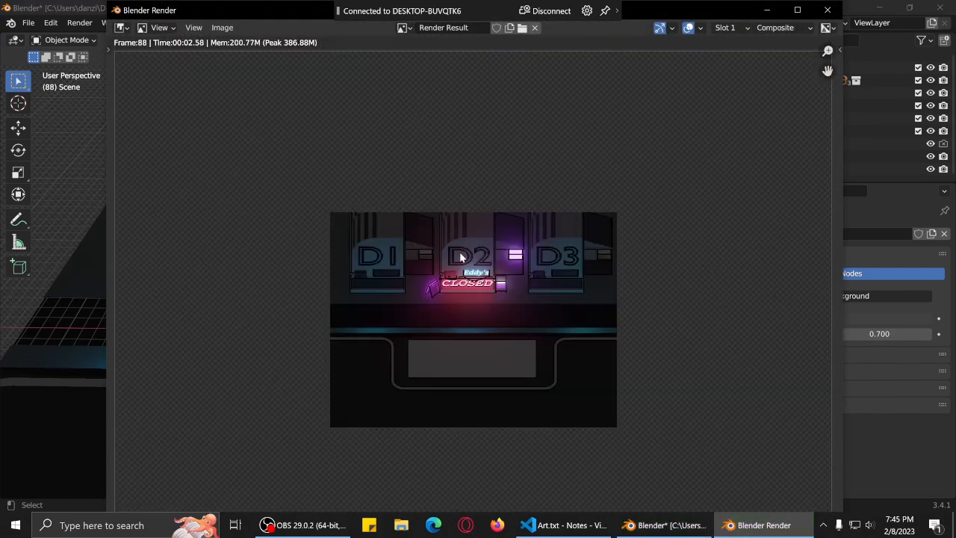
{"action": "left_click", "coordinate": [828, 9]}
Lower the world background strength to 0.100.
{"action": "mouse_move", "coordinate": [367, 314]}
{"action": "middle_mouse_down"}
{"action": "mouse_move", "coordinate": [426, 323]}
{"action": "mouse_move", "coordinate": [353, 310]}
{"action": "middle_mouse_up"}
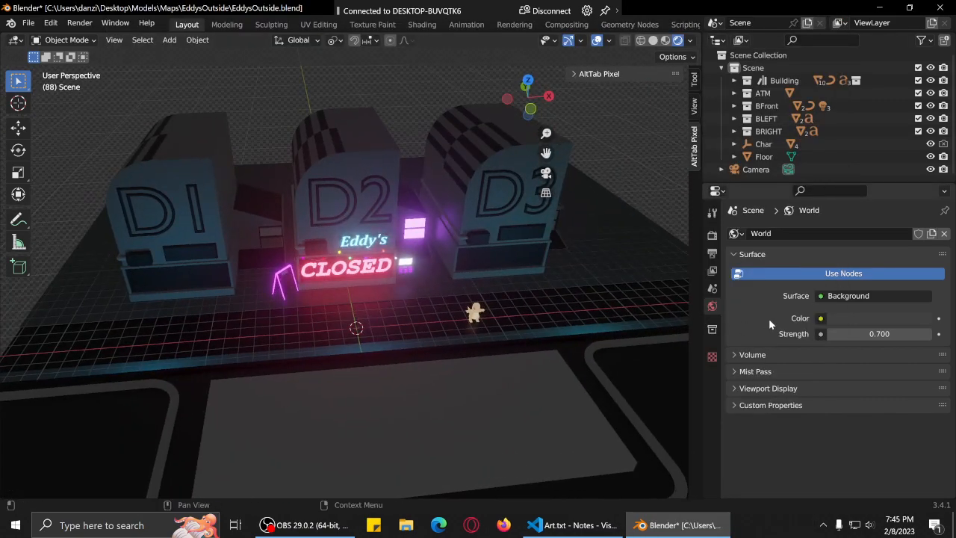
{"action": "left_click", "coordinate": [837, 334]}
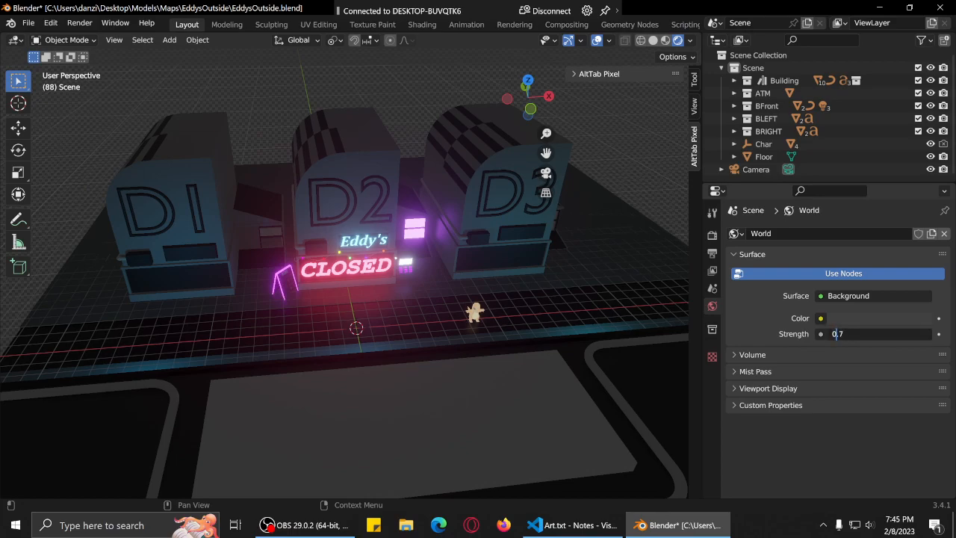
{"action": "left_click", "coordinate": [771, 322]}
{"action": "left_click", "coordinate": [831, 337]}
{"action": "left_click", "coordinate": [831, 336]}
{"action": "left_click", "coordinate": [831, 336]}
{"action": "left_click", "coordinate": [831, 336]}
{"action": "left_click", "coordinate": [831, 336]}
Render the darker EddysOutside scene, examine the neon signs and outlines up close, and close the render.
{"action": "key", "text": "F12"}
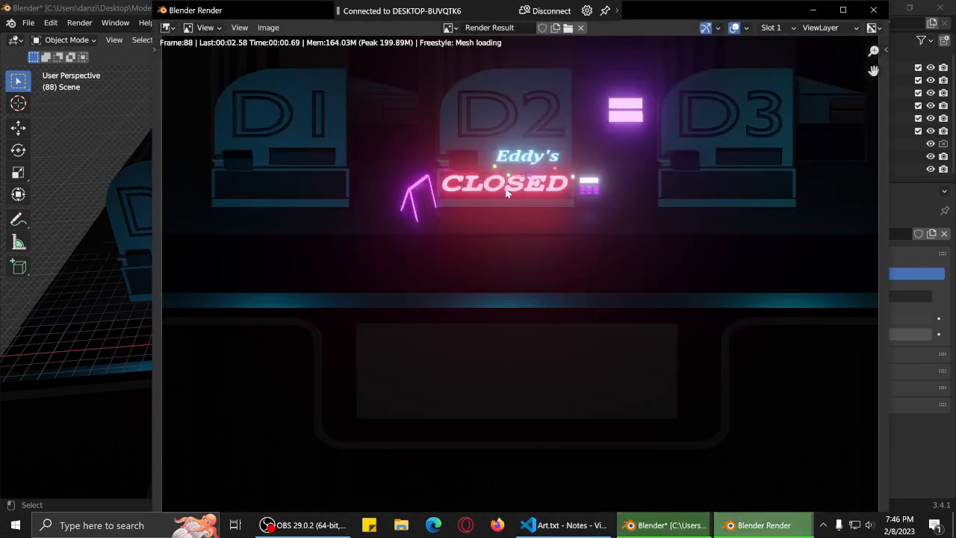
{"action": "scroll", "coordinate": [564, 189], "scroll_direction": "down", "scroll_amount": 4}
{"action": "middle_click_drag", "start_coordinate": [564, 189], "coordinate": [568, 225]}
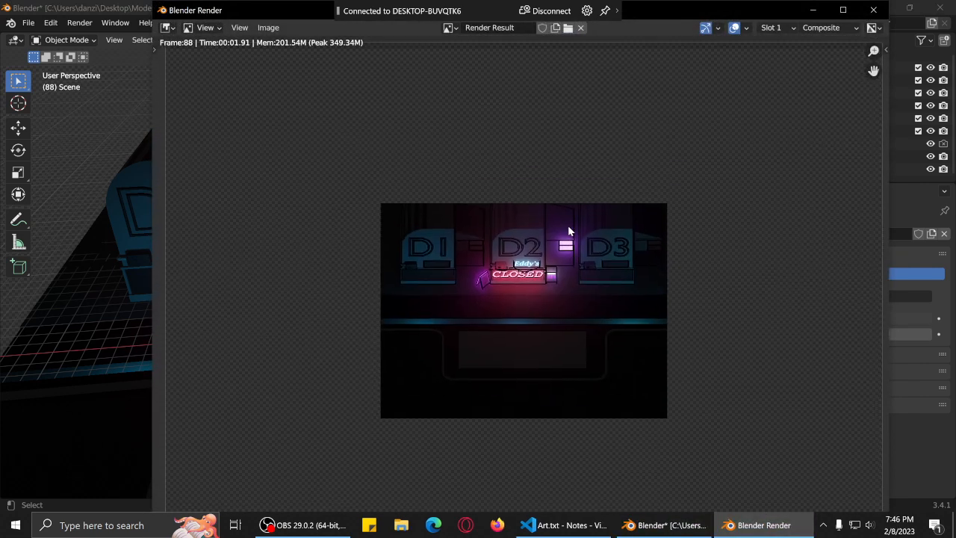
{"action": "scroll", "coordinate": [561, 232], "scroll_direction": "up", "scroll_amount": 3}
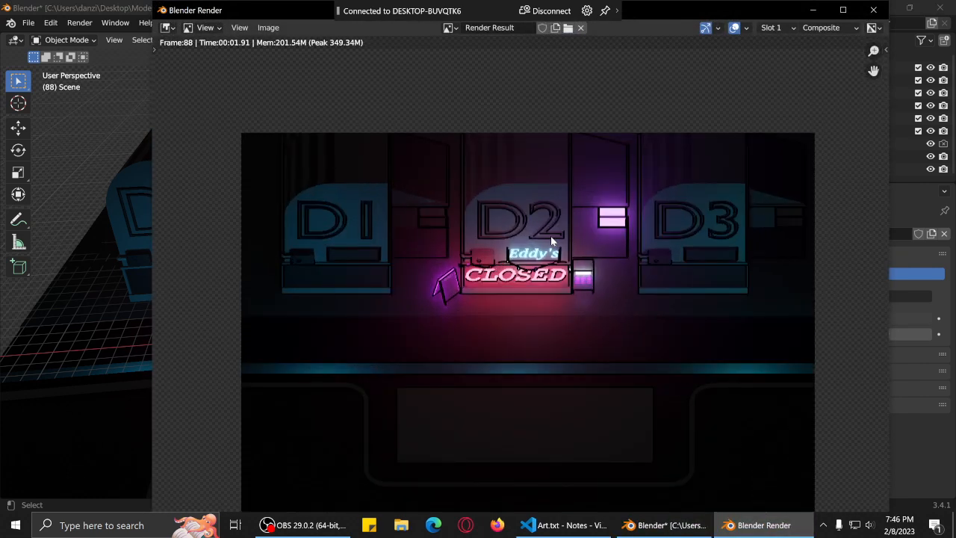
{"action": "left_click", "coordinate": [874, 10]}
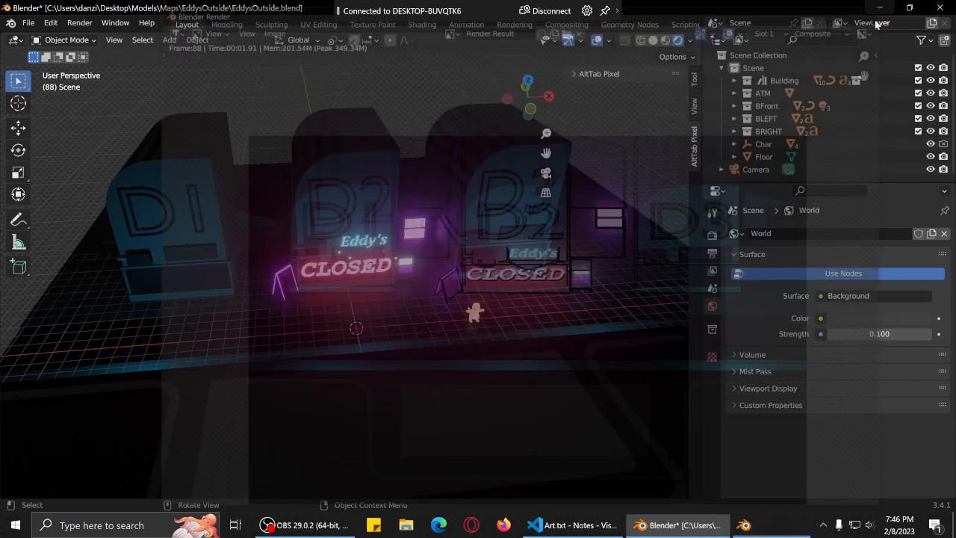
Save the scene as NewFile.blend in the Models folder, overwriting the existing file.
{"action": "left_click", "coordinate": [28, 23]}
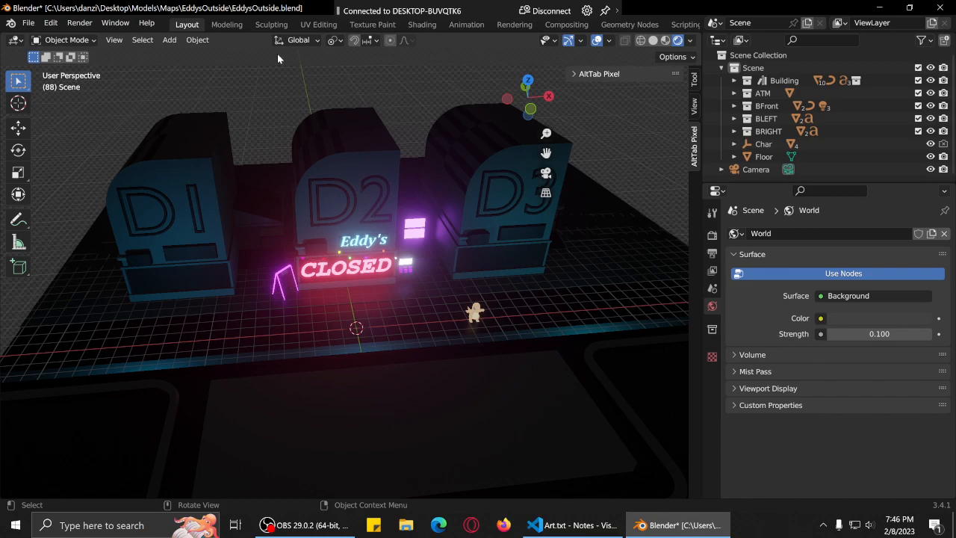
{"action": "key", "text": "ctrl"}
{"action": "left_click", "coordinate": [28, 22]}
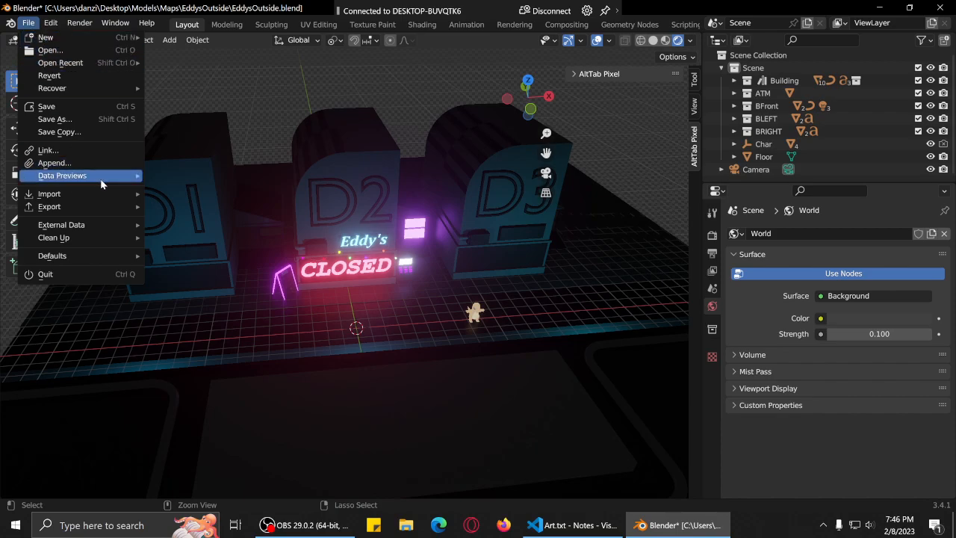
{"action": "left_click", "coordinate": [28, 22]}
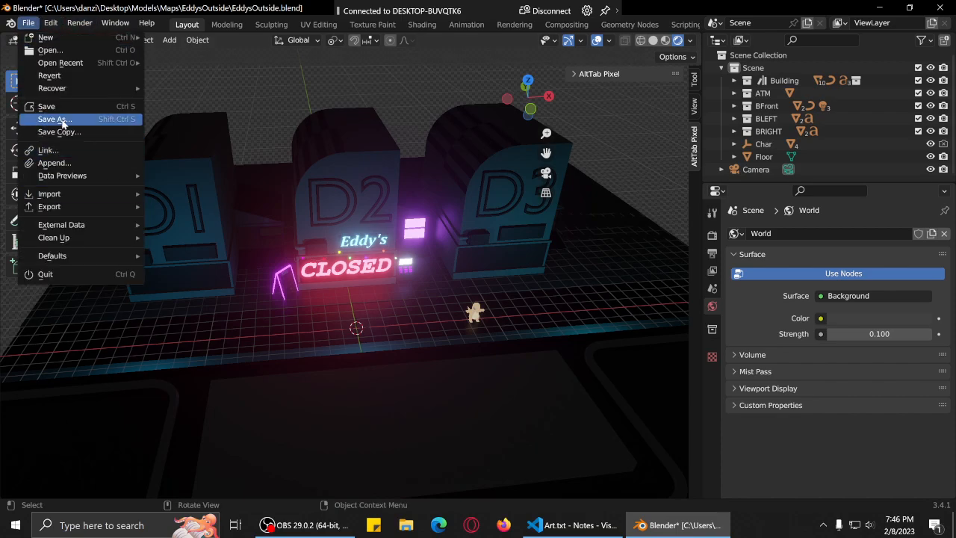
{"action": "left_click", "coordinate": [45, 118]}
{"action": "left_click", "coordinate": [338, 120]}
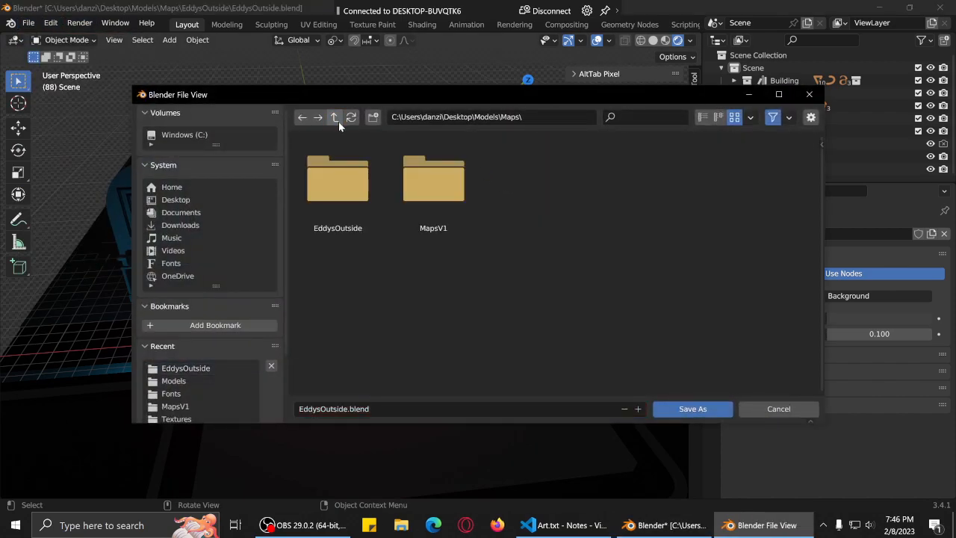
{"action": "left_click", "coordinate": [338, 122]}
{"action": "left_click", "coordinate": [721, 224]}
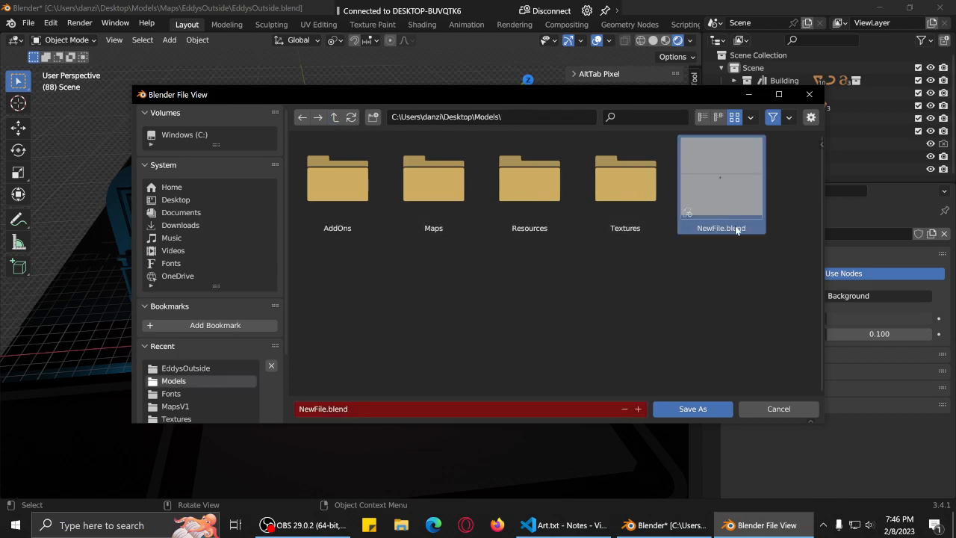
{"action": "left_click", "coordinate": [691, 413]}
Select the objects in the ATM collection and delete them from the scene.
{"action": "middle_click_drag", "start_coordinate": [328, 272], "coordinate": [405, 296]}
{"action": "scroll", "coordinate": [354, 291], "scroll_direction": "down", "scroll_amount": 2}
{"action": "scroll", "coordinate": [406, 296], "scroll_direction": "up", "scroll_amount": 1}
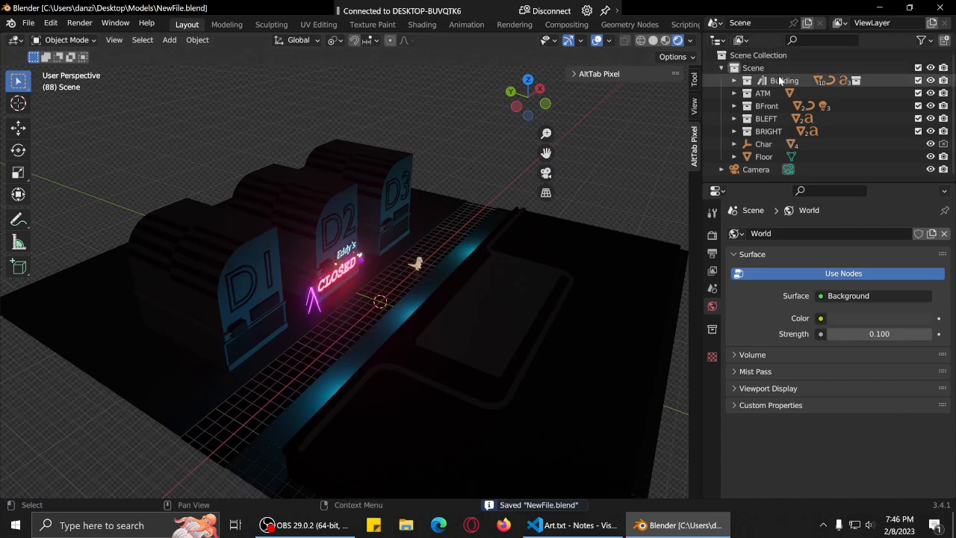
{"action": "right_click", "coordinate": [772, 94]}
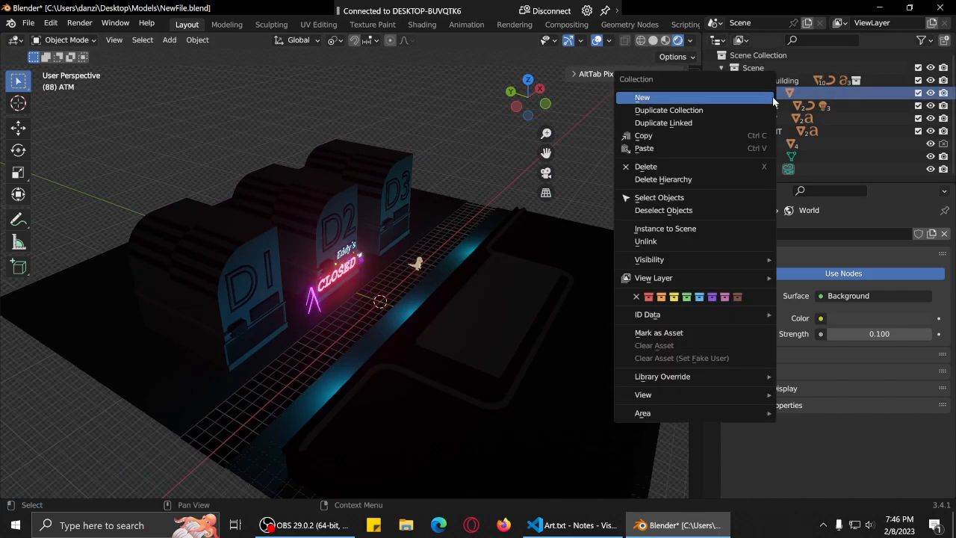
{"action": "left_click", "coordinate": [674, 197]}
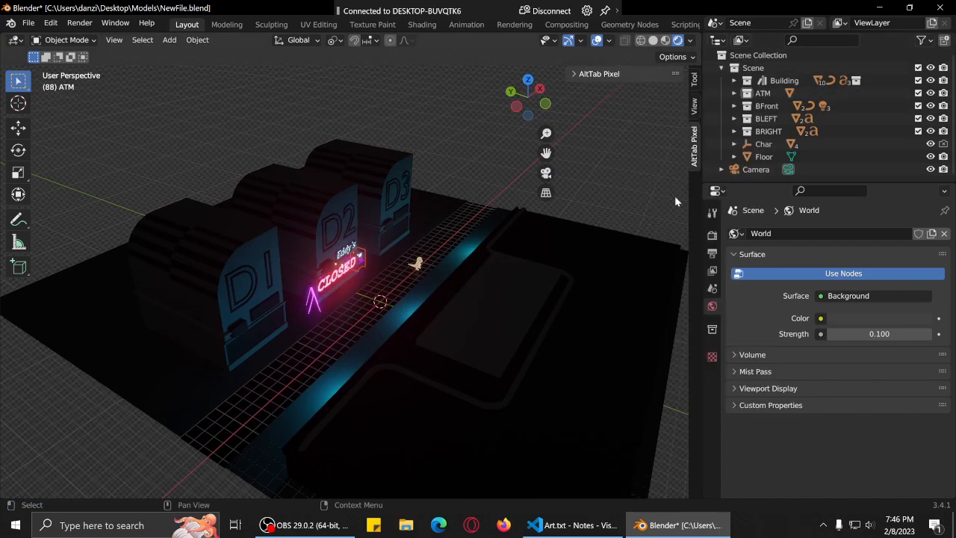
{"action": "key", "text": "Delete"}
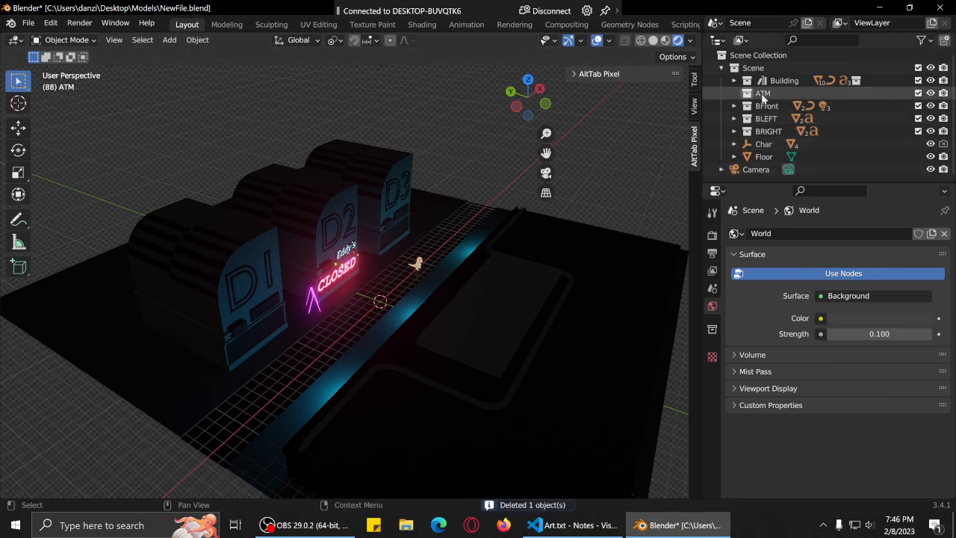
Delete the empty ATM collection, plus the BLEFT and BFront collections together with all their objects.
{"action": "right_click", "coordinate": [757, 95]}
{"action": "left_click", "coordinate": [711, 116]}
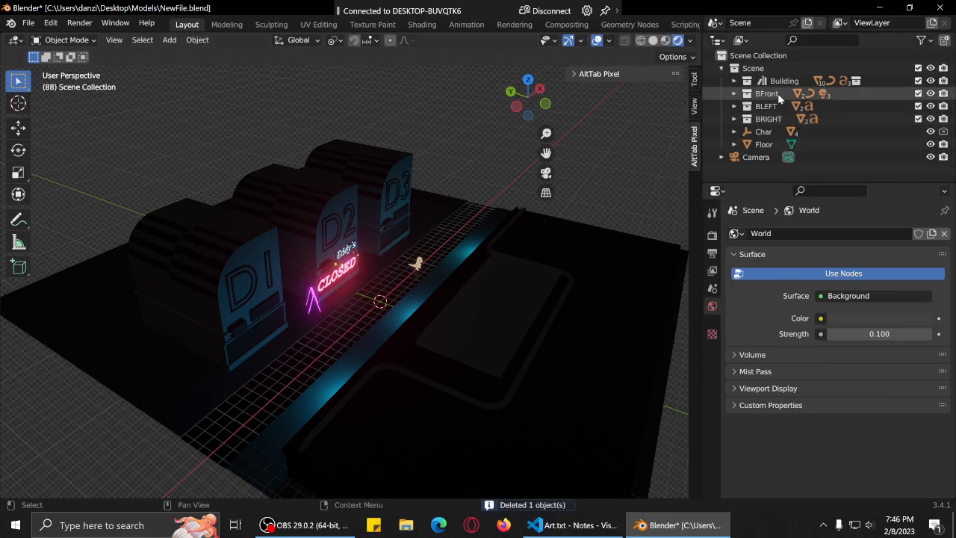
{"action": "right_click", "coordinate": [766, 108]}
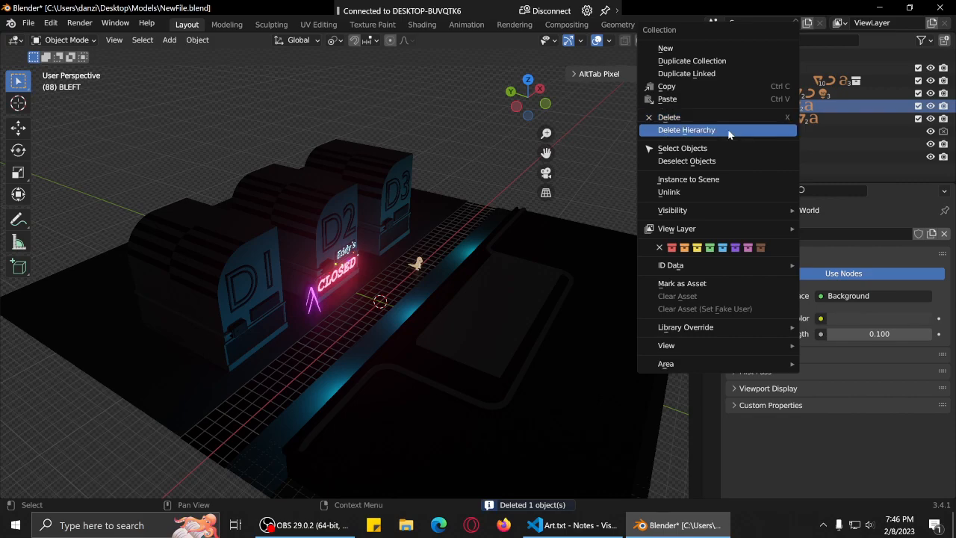
{"action": "left_click", "coordinate": [764, 116]}
{"action": "right_click", "coordinate": [768, 95]}
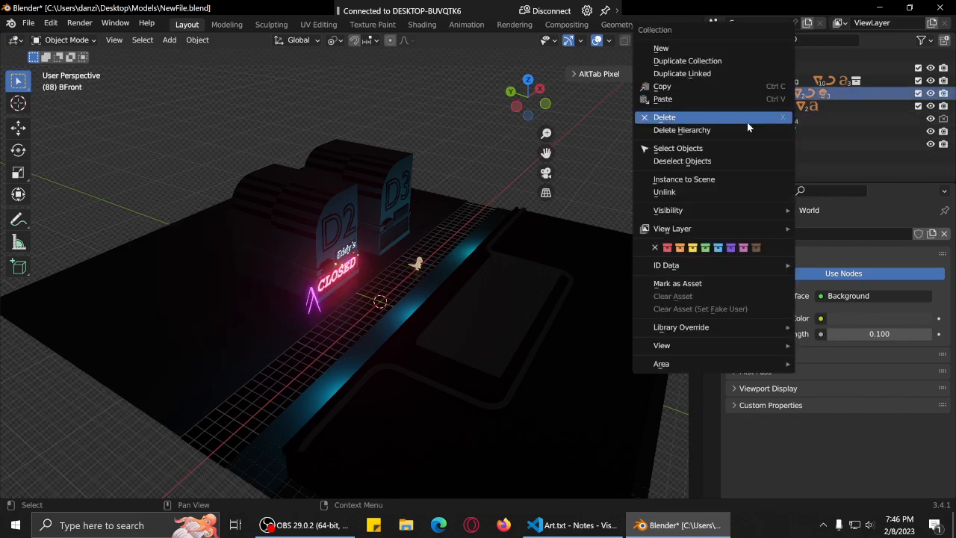
{"action": "left_click", "coordinate": [780, 116]}
Delete the Building and BRIGHT collections together with all their objects.
{"action": "left_click", "coordinate": [777, 80]}
{"action": "right_click", "coordinate": [777, 80]}
{"action": "left_click", "coordinate": [747, 131]}
{"action": "left_click", "coordinate": [768, 82]}
{"action": "right_click", "coordinate": [767, 84]}
{"action": "left_click", "coordinate": [745, 120]}
Delete the Floor object with its hierarchy from the Scene collection.
{"action": "middle_click_drag", "start_coordinate": [430, 272], "coordinate": [426, 298]}
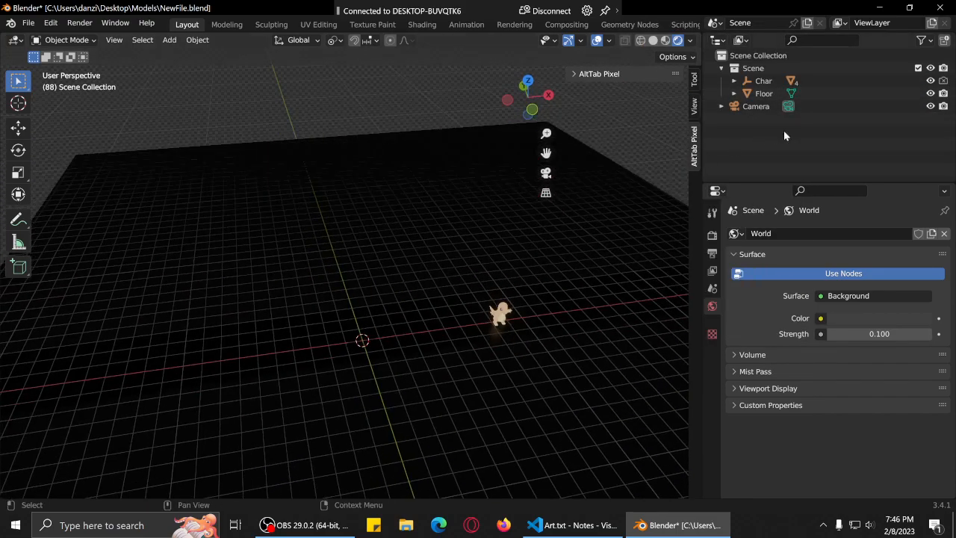
{"action": "left_click", "coordinate": [770, 93]}
{"action": "right_click", "coordinate": [770, 95]}
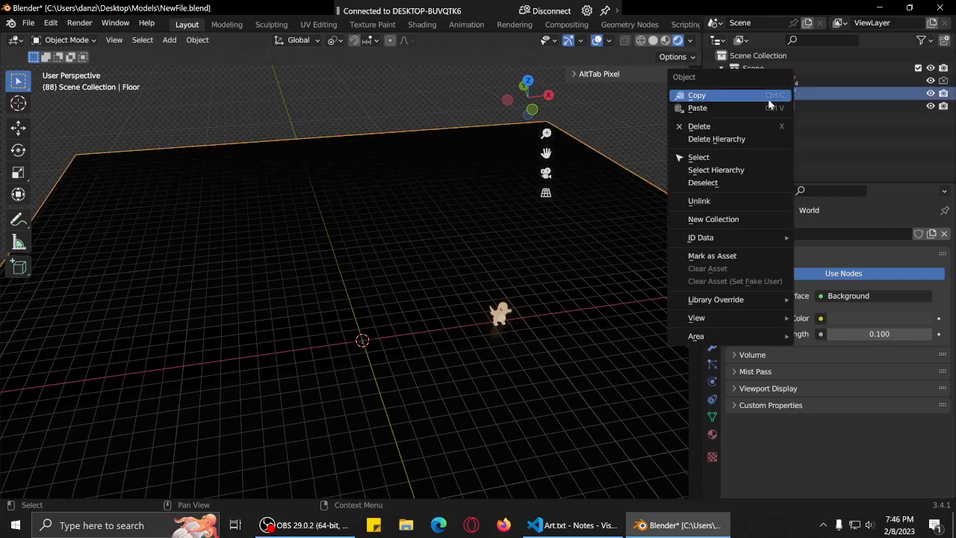
{"action": "left_click", "coordinate": [716, 139]}
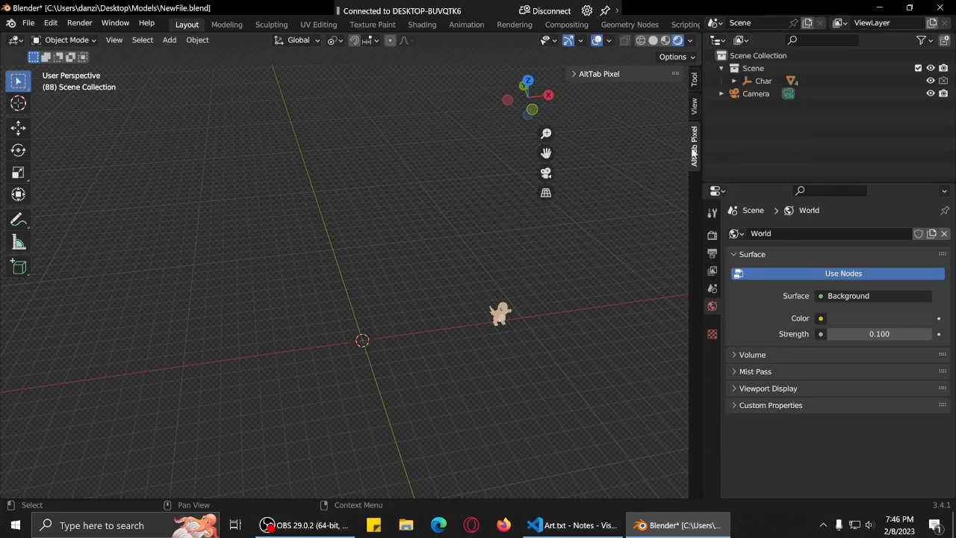
Add a plane at the world origin and scale it up by about 22.9 as a new ground.
{"action": "middle_click_drag", "start_coordinate": [504, 255], "coordinate": [549, 263]}
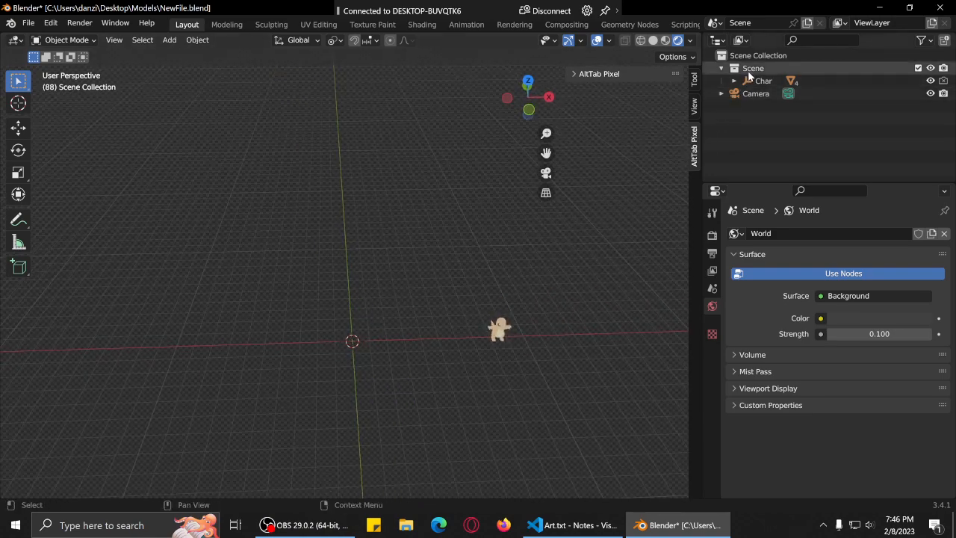
{"action": "key", "text": "shift+a"}
{"action": "mouse_move", "coordinate": [539, 236]}
{"action": "left_click", "coordinate": [624, 235]}
{"action": "key", "text": "s"}
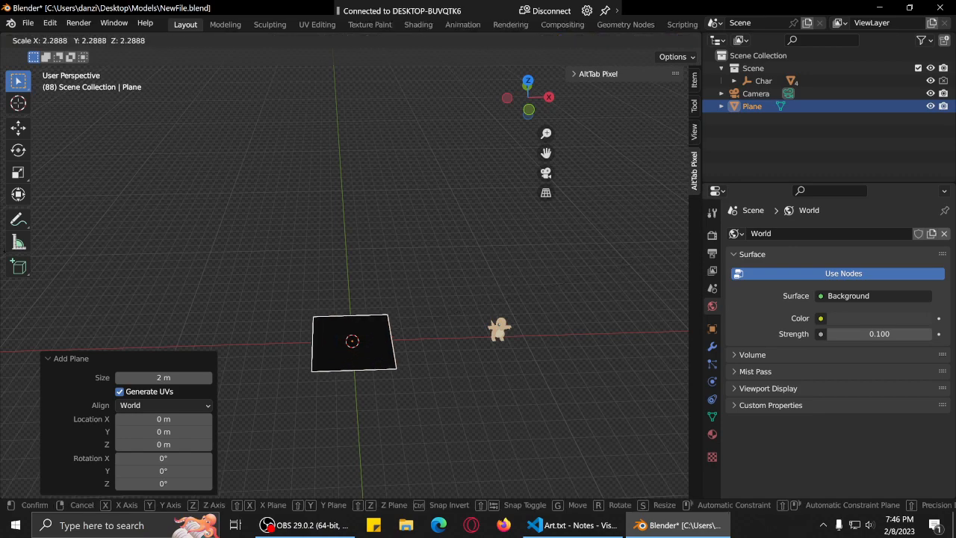
{"action": "left_click", "coordinate": [427, 177]}
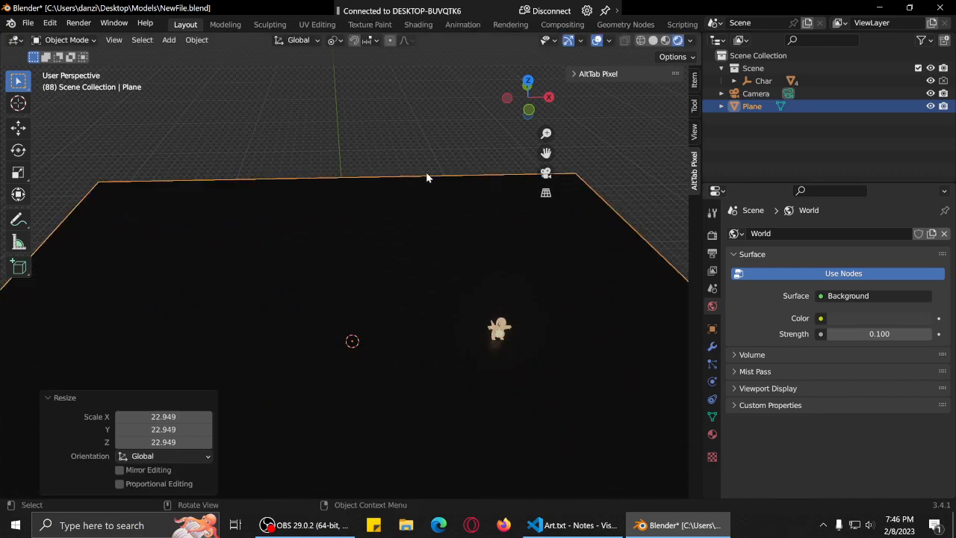
Select the Char hierarchy and move it about -8.4 m along X to the plane's centre.
{"action": "double_click", "coordinate": [764, 81]}
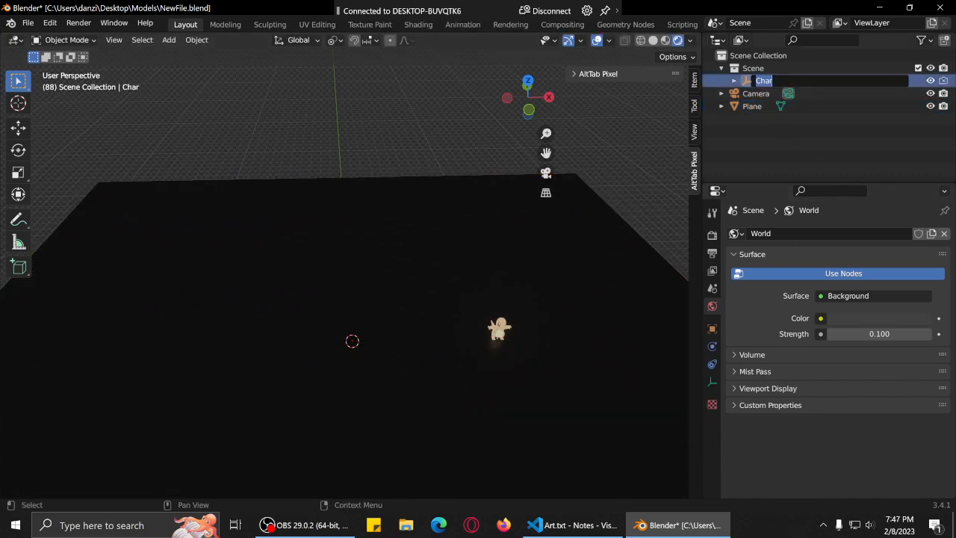
{"action": "key", "text": "Escape"}
{"action": "right_click", "coordinate": [763, 81]}
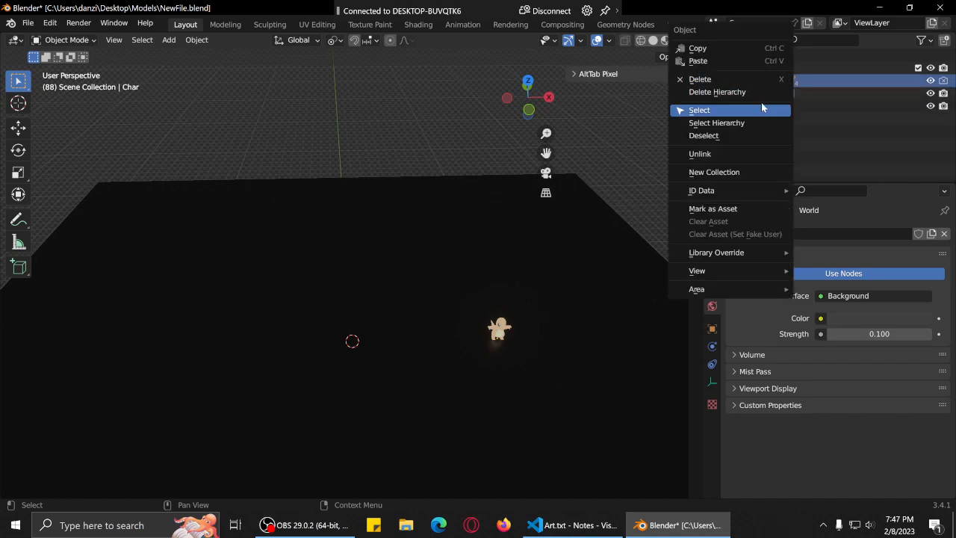
{"action": "left_click", "coordinate": [740, 124]}
{"action": "key", "text": "g"}
{"action": "key", "text": "x"}
{"action": "left_click", "coordinate": [531, 207]}
Save the cleaned-up template file and collapse the Scene collection in the outliner.
{"action": "scroll", "coordinate": [378, 344], "scroll_direction": "up", "scroll_amount": 3}
{"action": "middle_click_drag", "start_coordinate": [390, 357], "coordinate": [414, 312]}
{"action": "scroll", "coordinate": [414, 313], "scroll_direction": "down", "scroll_amount": 2}
{"action": "middle_click_drag", "start_coordinate": [446, 244], "coordinate": [422, 300]}
{"action": "scroll", "coordinate": [420, 302], "scroll_direction": "down", "scroll_amount": 1}
{"action": "key", "text": "ctrl+s"}
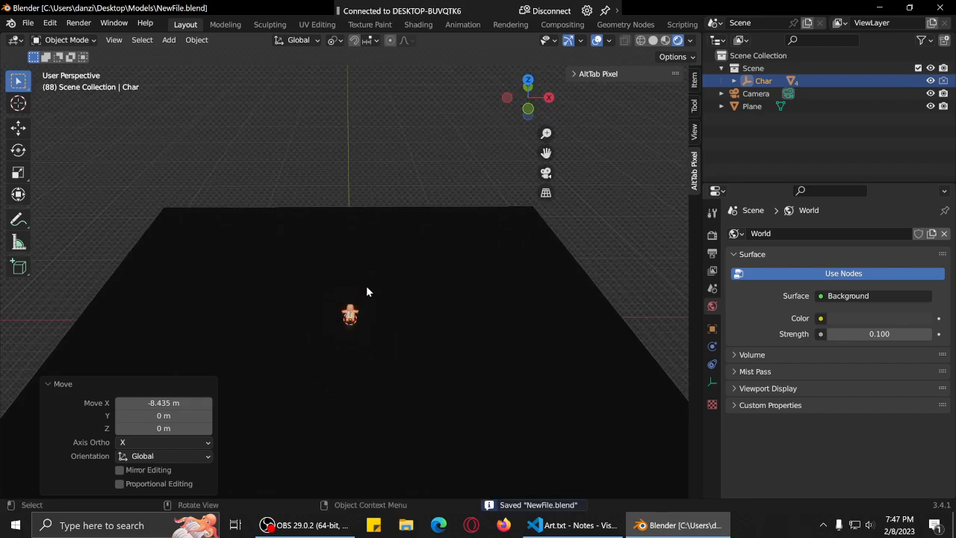
{"action": "left_click", "coordinate": [721, 68]}
{"action": "middle_click_drag", "start_coordinate": [415, 249], "coordinate": [433, 268]}
{"action": "scroll", "coordinate": [433, 269], "scroll_direction": "up", "scroll_amount": 1}
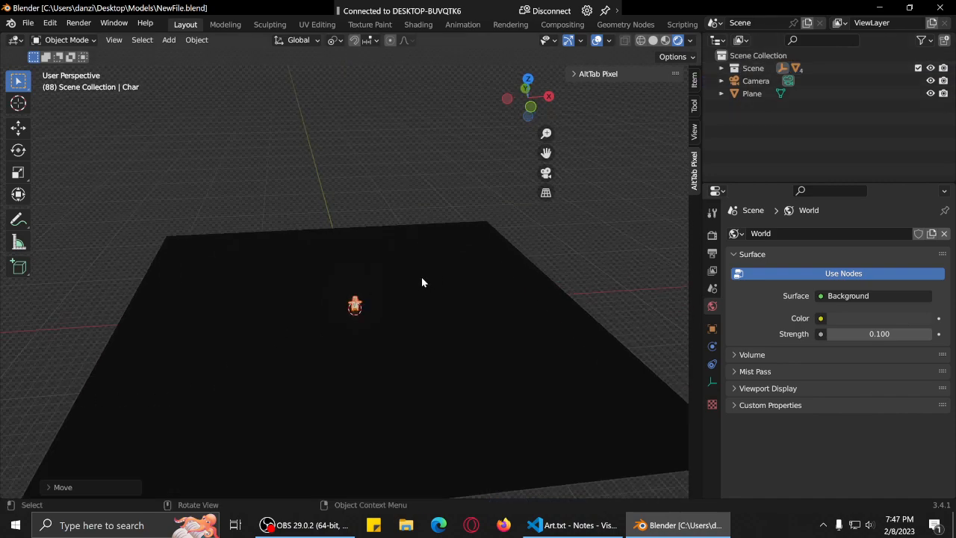
Begin saving the scene under a new name and browse to the Models\Maps folder, checking the EddysOutside folder.
{"action": "left_click", "coordinate": [28, 23]}
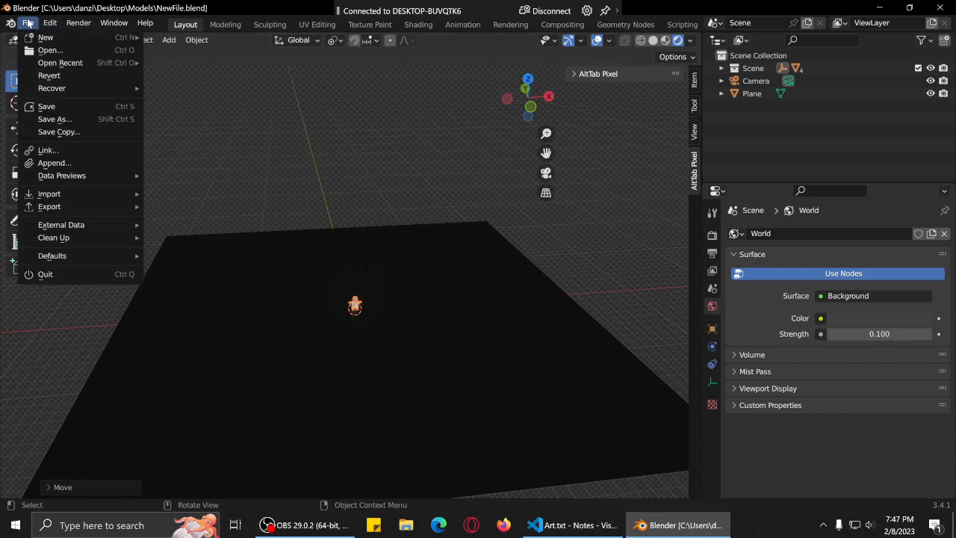
{"action": "left_click", "coordinate": [68, 121]}
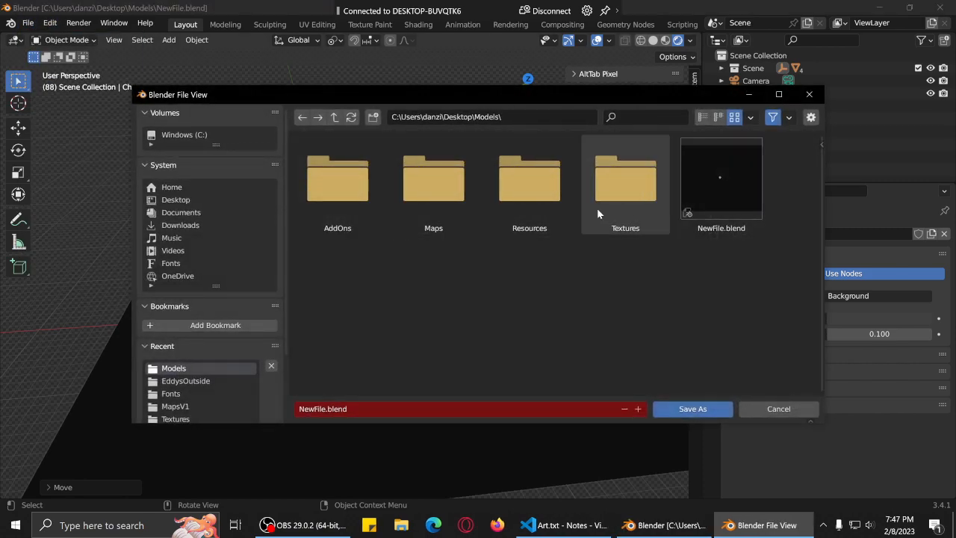
{"action": "double_click", "coordinate": [446, 207]}
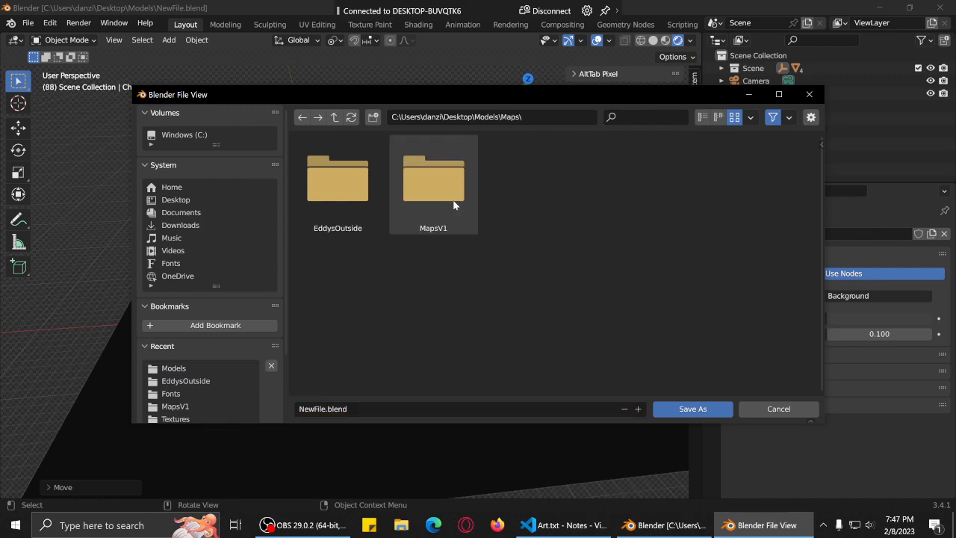
{"action": "double_click", "coordinate": [337, 204]}
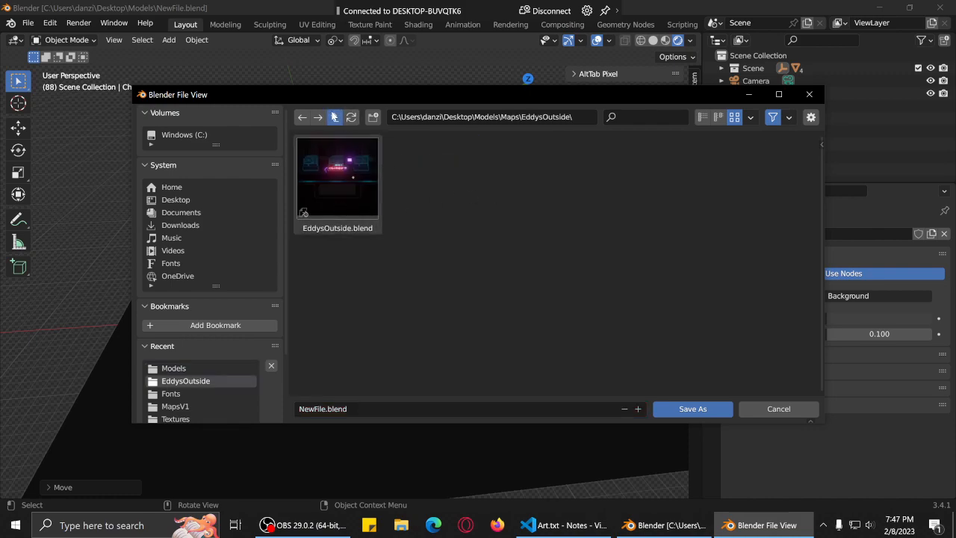
{"action": "left_click", "coordinate": [334, 116]}
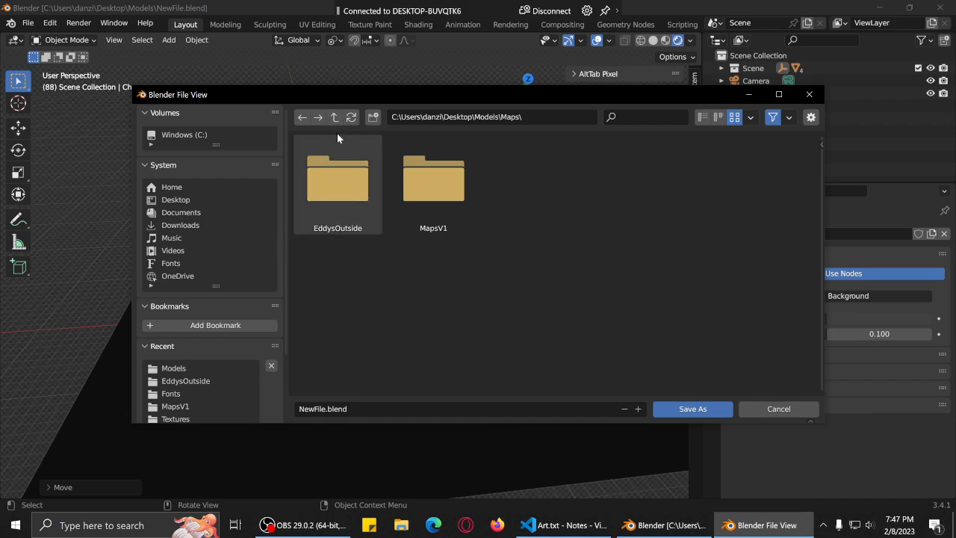
Create a new folder named NMF inside the Maps folder.
{"action": "right_click", "coordinate": [519, 221]}
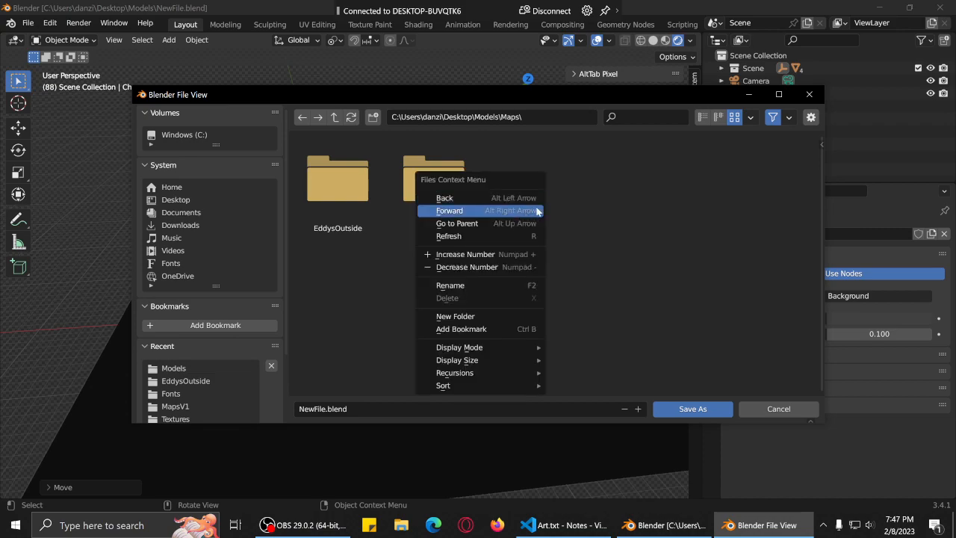
{"action": "left_click", "coordinate": [457, 316]}
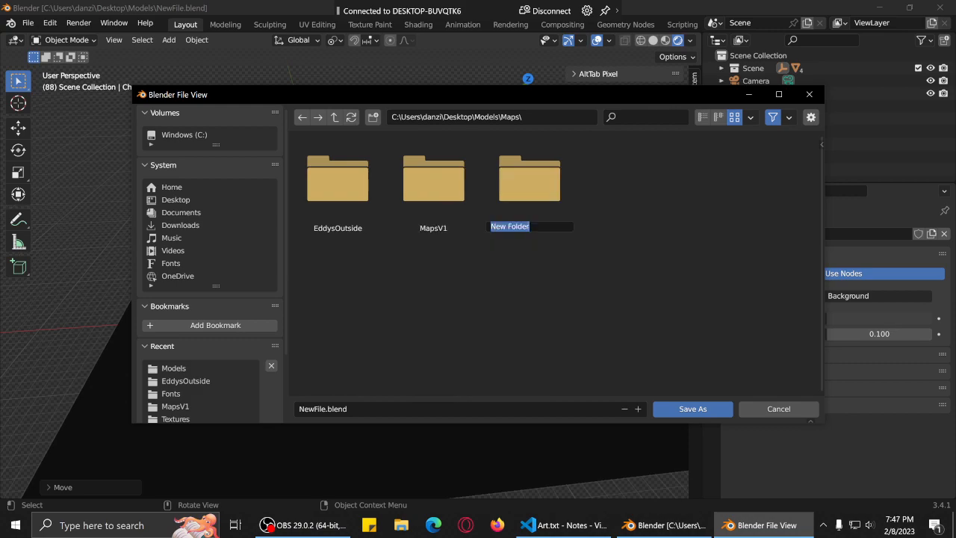
{"action": "type", "text": "NEW"}
{"action": "key", "text": "BackSpace"}
{"action": "key", "text": "BackSpace"}
{"action": "type", "text": "M"}
{"action": "key", "text": "Return"}
Save the scene as NMF.blend inside the new NMF folder.
{"action": "double_click", "coordinate": [563, 223]}
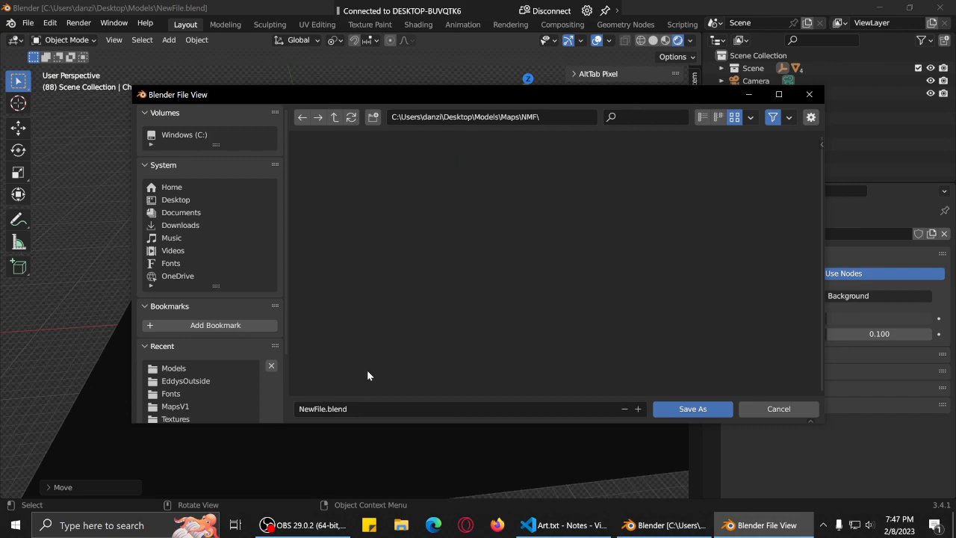
{"action": "left_click", "coordinate": [329, 409]}
{"action": "double_click", "coordinate": [312, 408]}
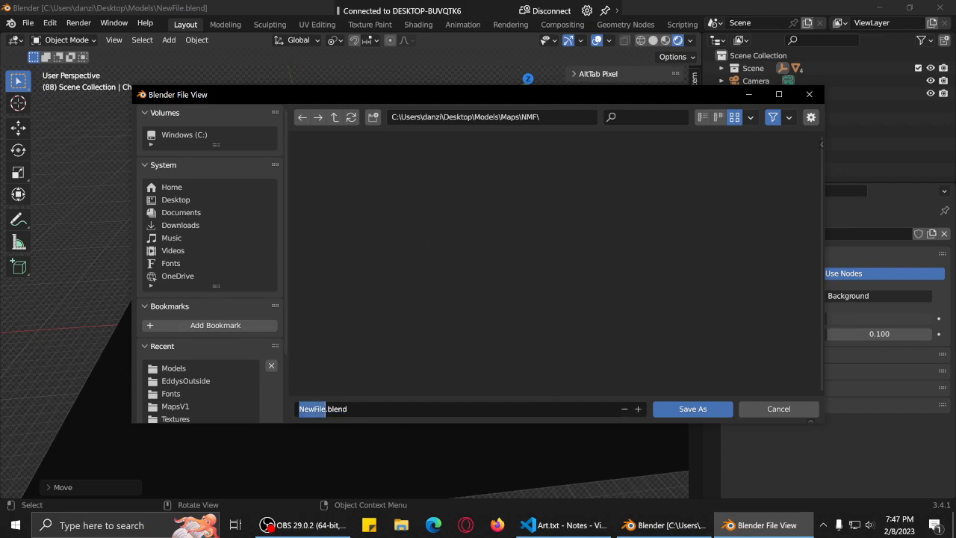
{"action": "type", "text": "NMF"}
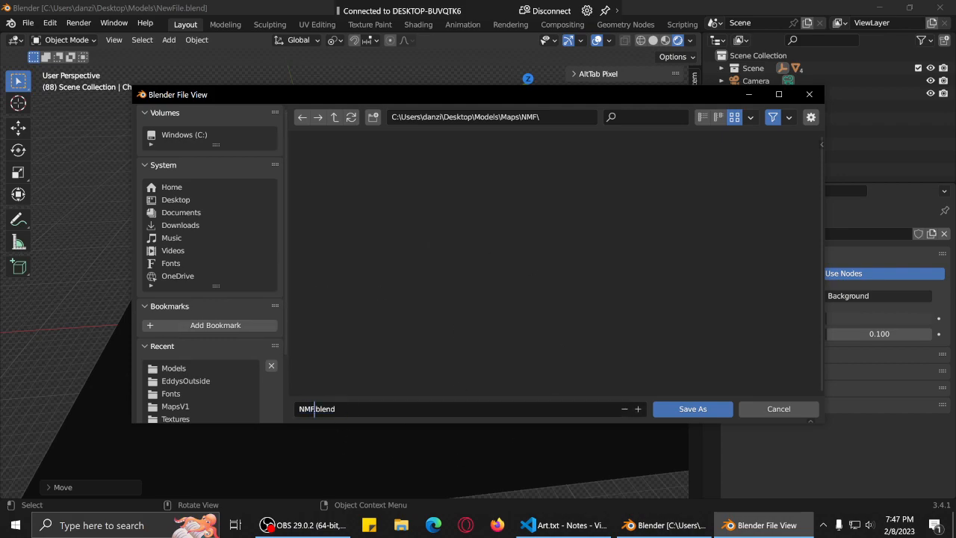
{"action": "left_click", "coordinate": [693, 409]}
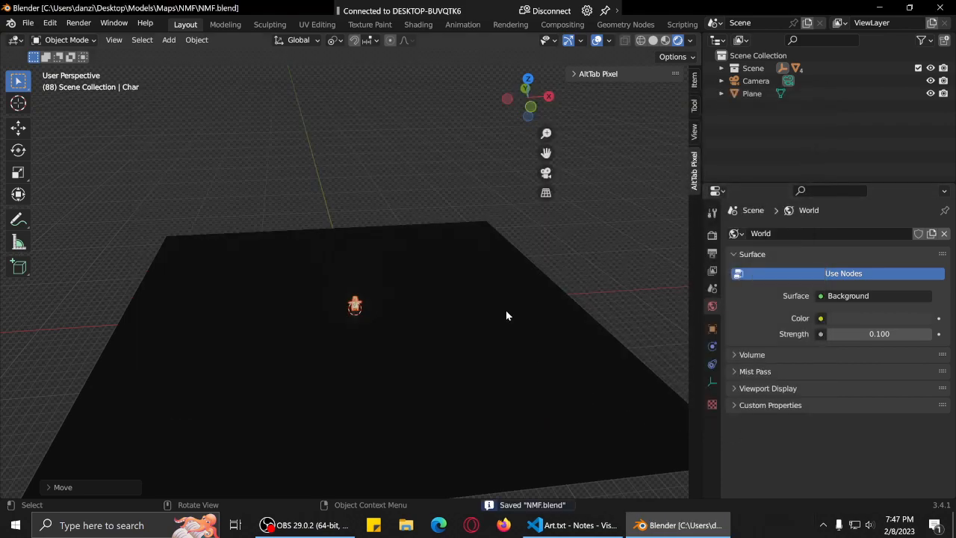
Select the ground plane and unpin the remote desktop connection bar.
{"action": "middle_click_drag", "start_coordinate": [508, 327], "coordinate": [471, 361]}
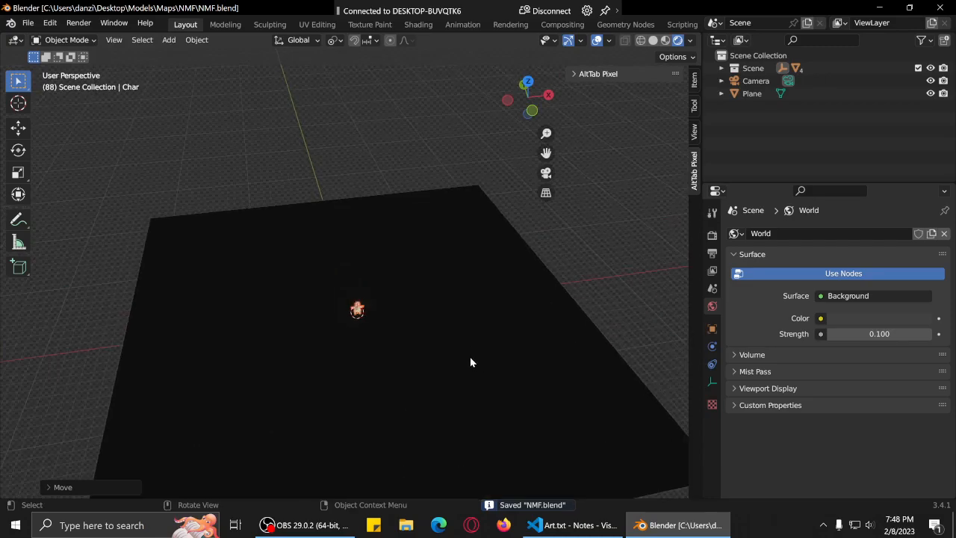
{"action": "left_click", "coordinate": [465, 331]}
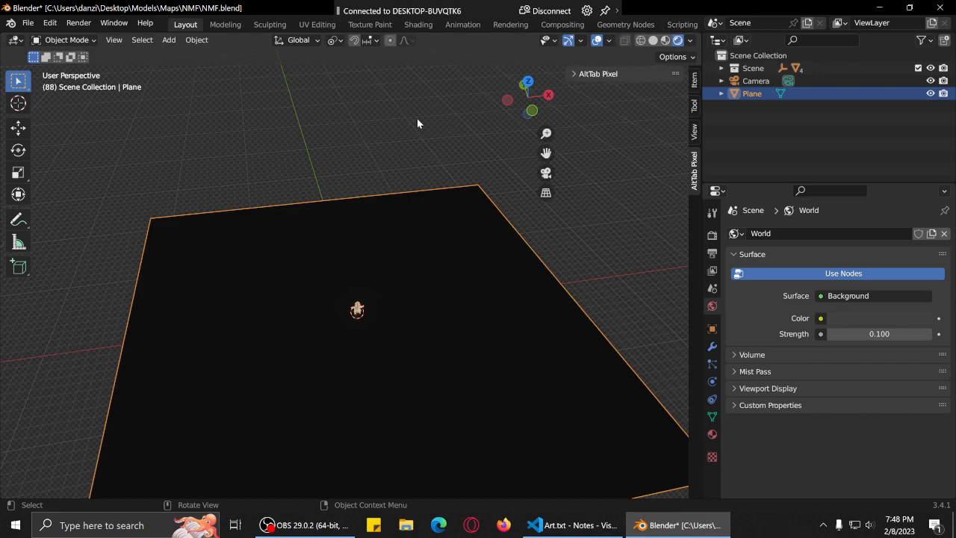
{"action": "left_click", "coordinate": [606, 10]}
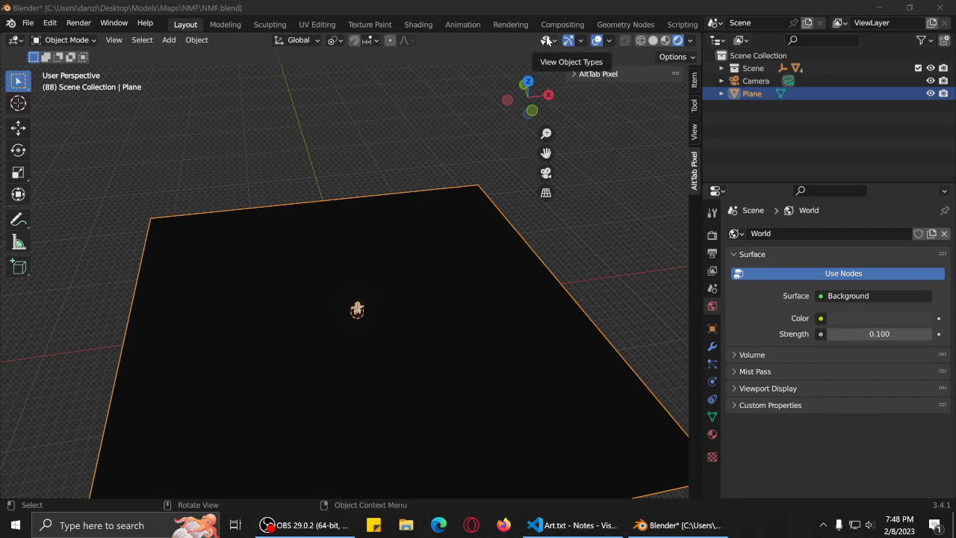
{"action": "left_click", "coordinate": [124, 26]}
{"action": "mouse_move", "coordinate": [146, 28]}
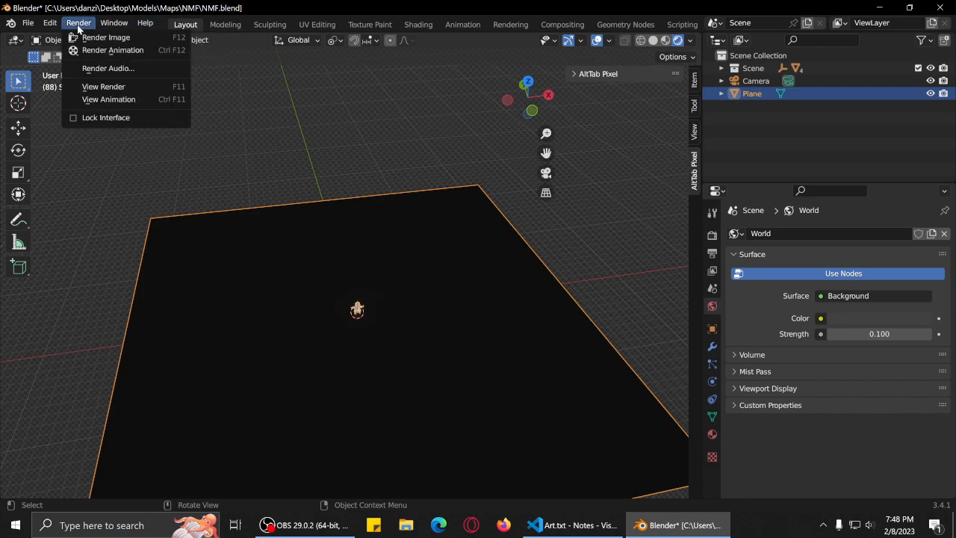
{"action": "mouse_move", "coordinate": [54, 25]}
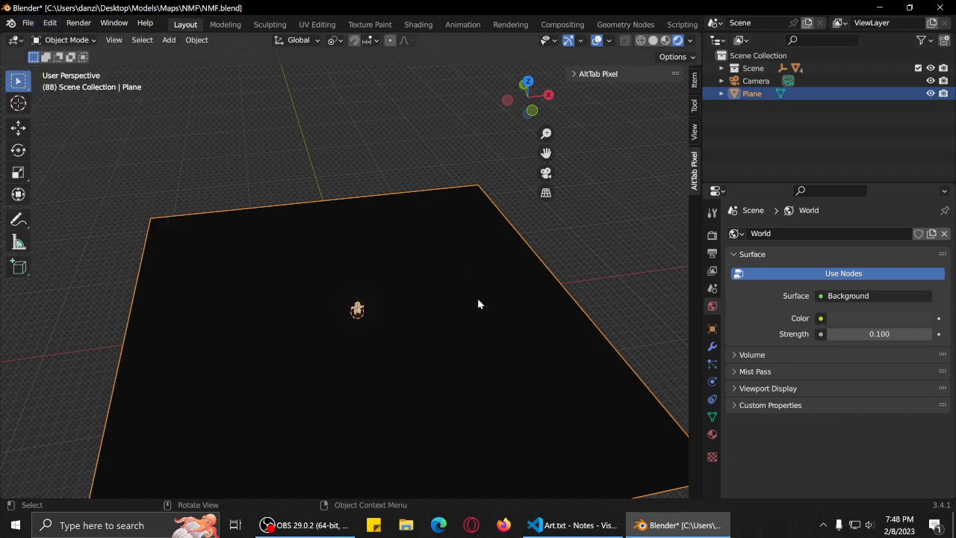
Look through the existing materials available for the ground plane without assigning one.
{"action": "left_click", "coordinate": [712, 436]}
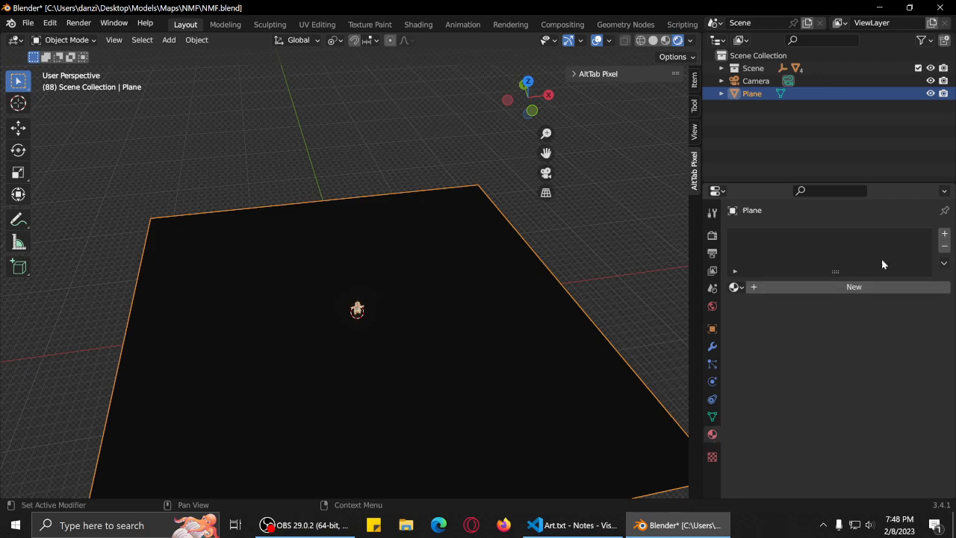
{"action": "left_click", "coordinate": [736, 287]}
{"action": "scroll", "coordinate": [805, 359], "scroll_direction": "down", "scroll_amount": 15}
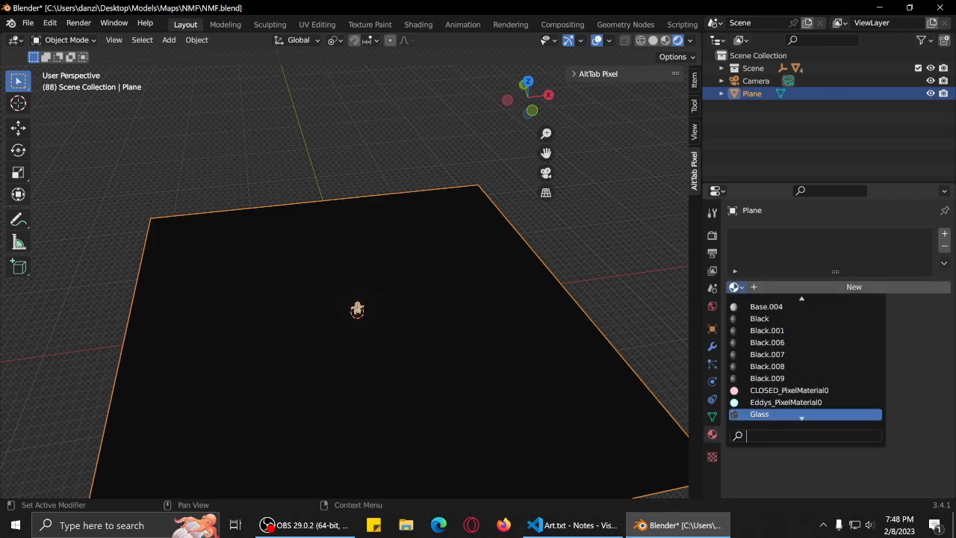
{"action": "scroll", "coordinate": [806, 358], "scroll_direction": "up", "scroll_amount": 20}
{"action": "scroll", "coordinate": [805, 358], "scroll_direction": "down", "scroll_amount": 1}
{"action": "scroll", "coordinate": [805, 359], "scroll_direction": "up", "scroll_amount": 1}
{"action": "key", "text": "Escape"}
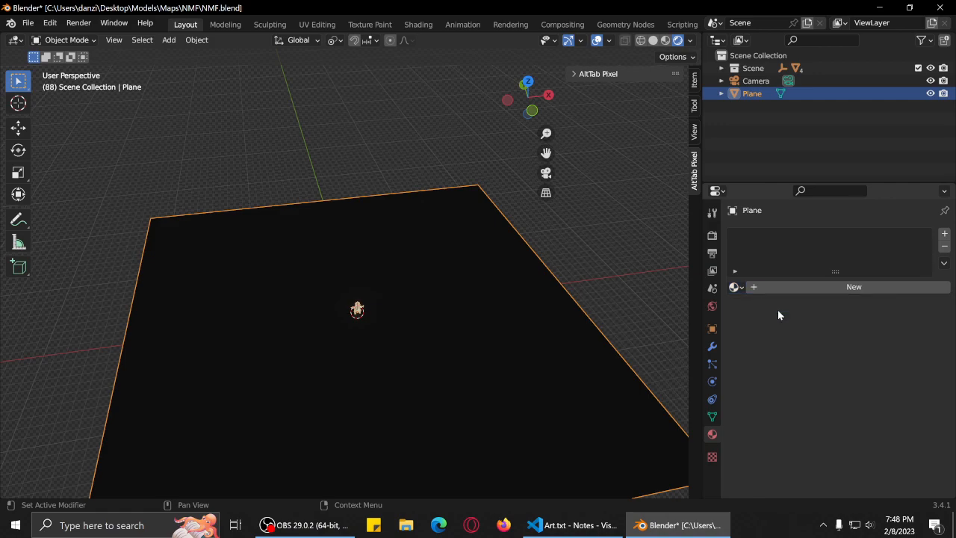
{"action": "left_click", "coordinate": [738, 288]}
{"action": "scroll", "coordinate": [805, 359], "scroll_direction": "down", "scroll_amount": 5}
{"action": "scroll", "coordinate": [805, 358], "scroll_direction": "up", "scroll_amount": 1}
{"action": "scroll", "coordinate": [806, 359], "scroll_direction": "down", "scroll_amount": 16}
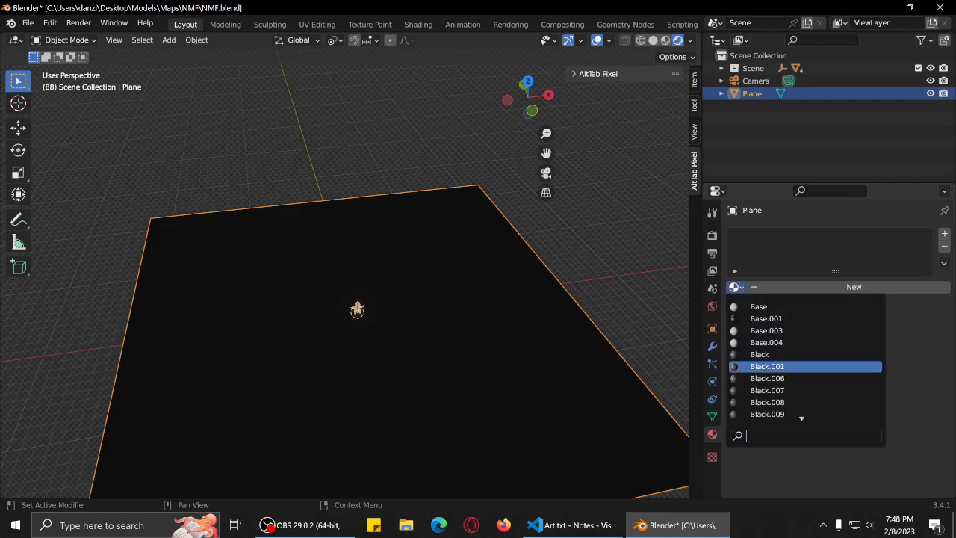
{"action": "scroll", "coordinate": [805, 359], "scroll_direction": "down", "scroll_amount": 15}
{"action": "scroll", "coordinate": [806, 359], "scroll_direction": "up", "scroll_amount": 20}
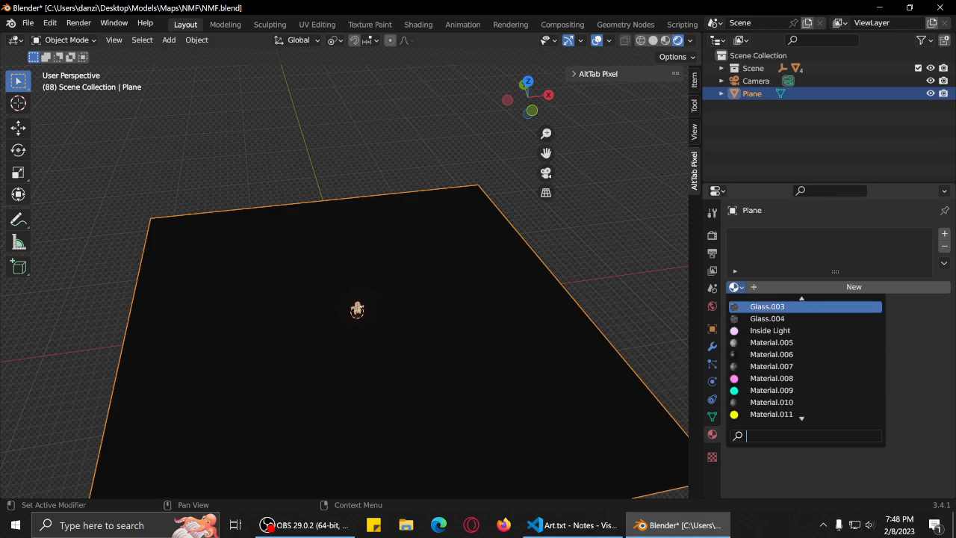
{"action": "scroll", "coordinate": [805, 358], "scroll_direction": "down", "scroll_amount": 3}
{"action": "scroll", "coordinate": [806, 358], "scroll_direction": "up", "scroll_amount": 1}
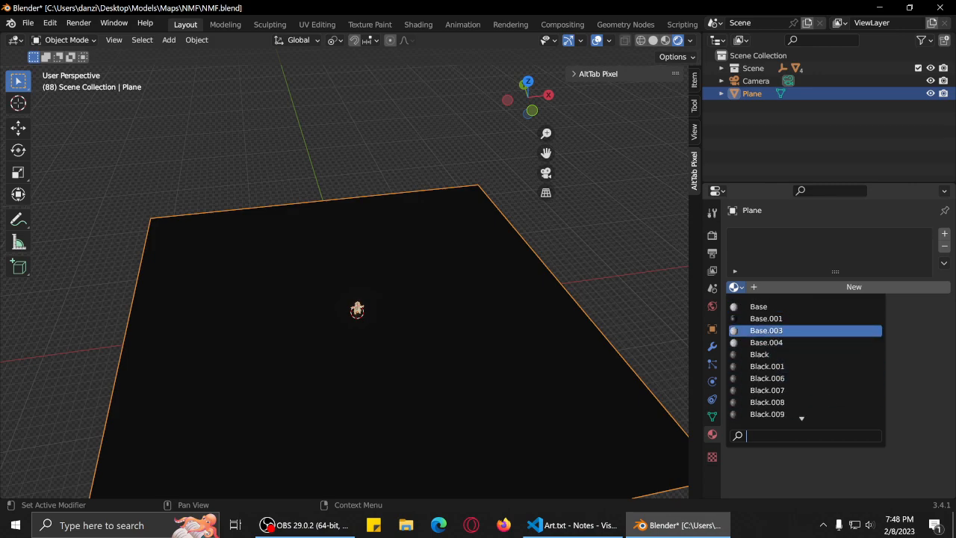
{"action": "scroll", "coordinate": [805, 359], "scroll_direction": "up", "scroll_amount": 2}
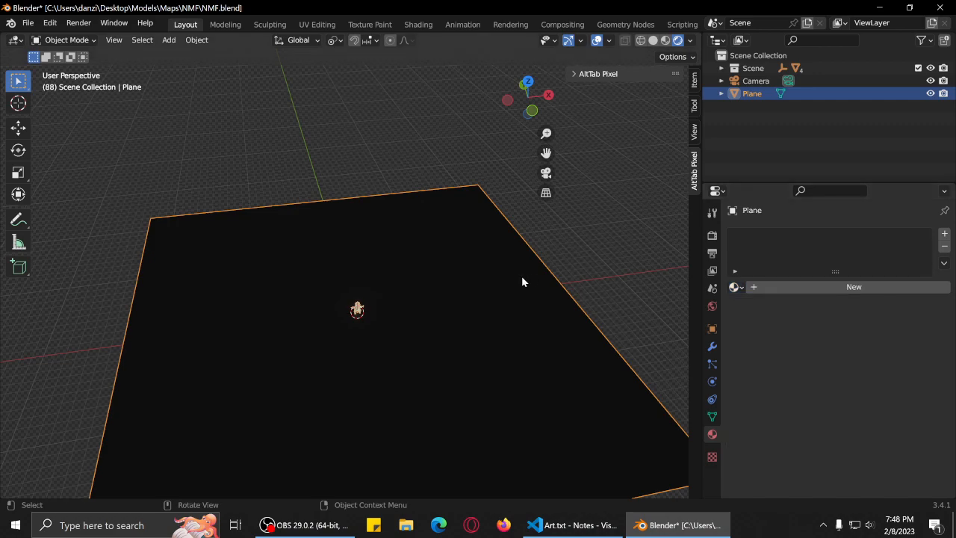
Save the scene over NewFile.blend in the Models folder.
{"action": "left_click", "coordinate": [27, 23]}
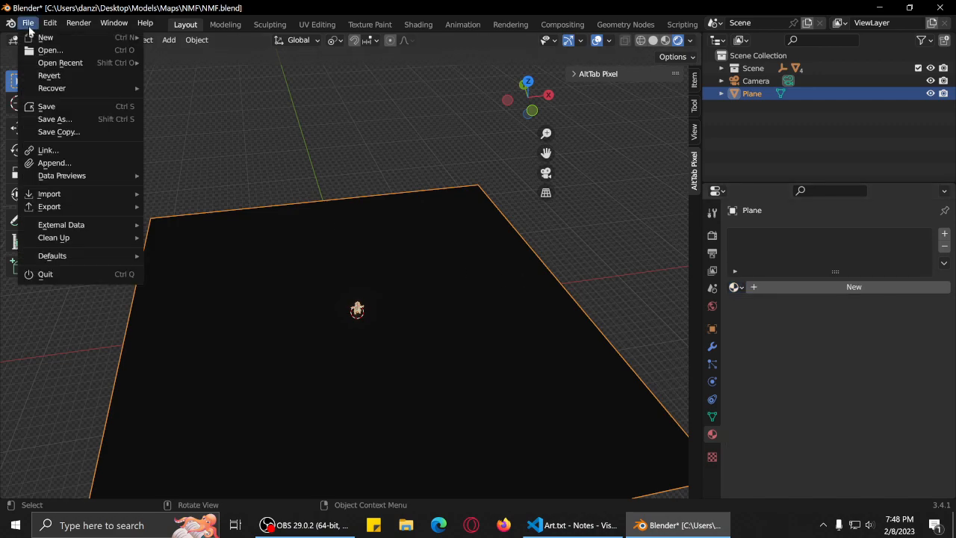
{"action": "left_click", "coordinate": [65, 118]}
{"action": "left_click", "coordinate": [335, 118]}
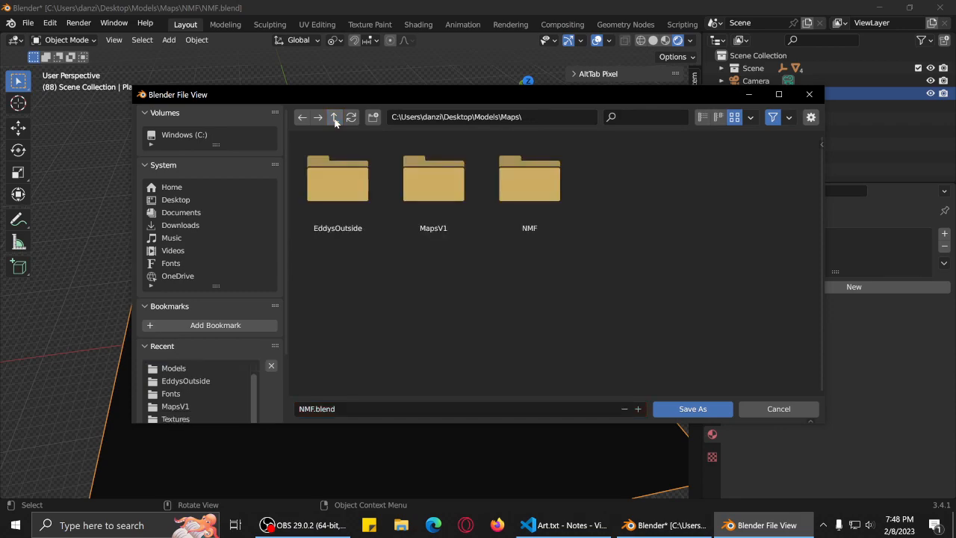
{"action": "left_click", "coordinate": [334, 118]}
{"action": "left_click", "coordinate": [721, 183]}
{"action": "left_click", "coordinate": [693, 409]}
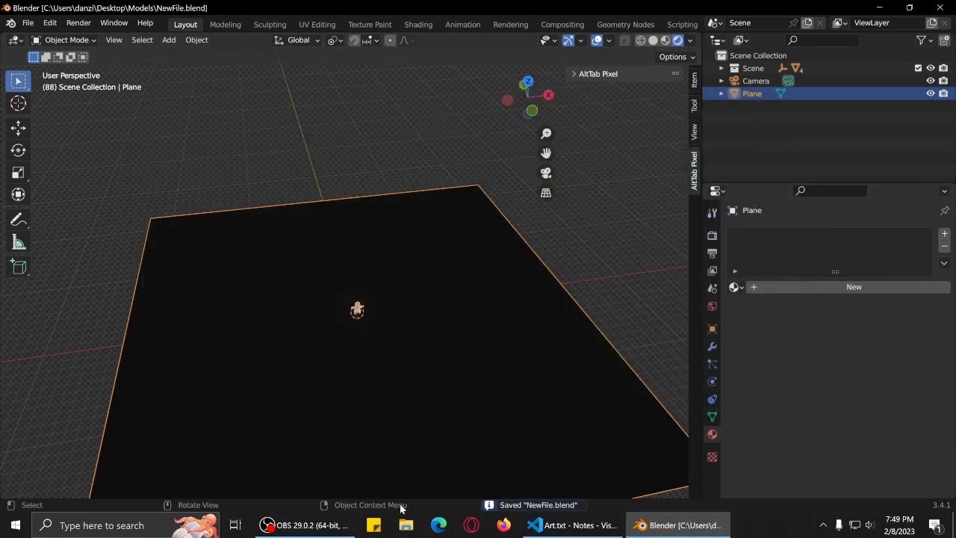
Switch to File Explorer, collapse the recent files group and browse to the Desktop\Models\Maps folder.
{"action": "left_click", "coordinate": [408, 525]}
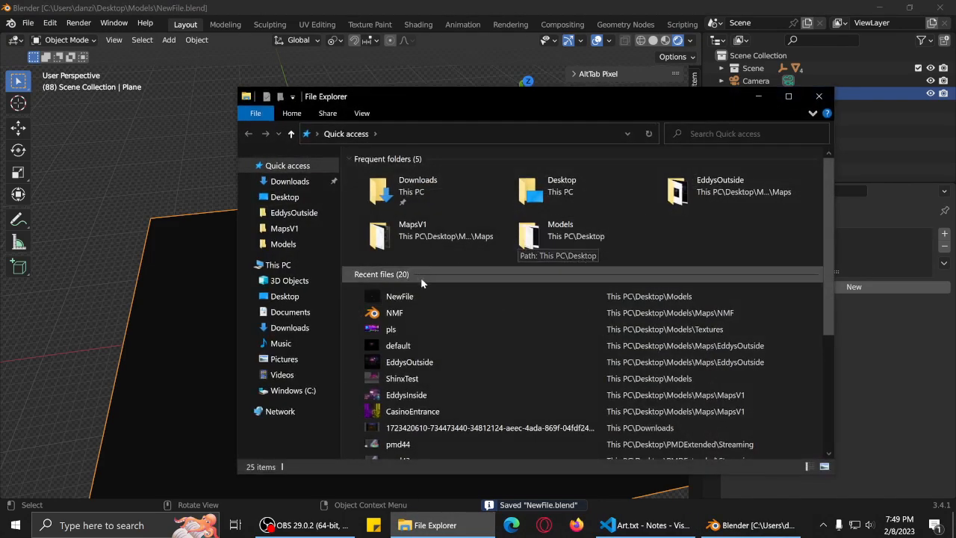
{"action": "left_click", "coordinate": [352, 275]}
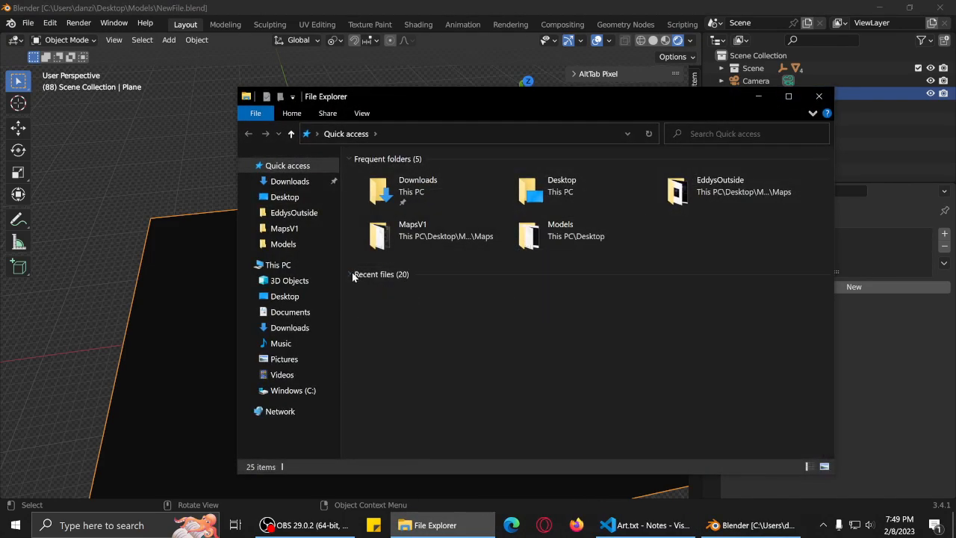
{"action": "left_click", "coordinate": [296, 229]}
{"action": "left_click", "coordinate": [454, 134]}
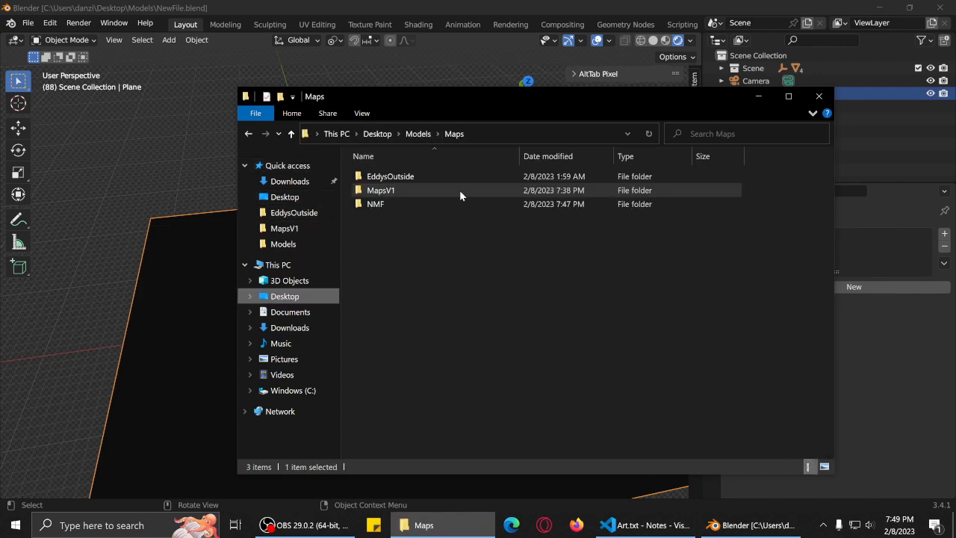
Delete the NMF.blend file from the NMF folder, return to the Models folder and close File Explorer.
{"action": "double_click", "coordinate": [415, 203]}
{"action": "left_click", "coordinate": [387, 180]}
{"action": "key", "text": "Delete"}
{"action": "left_click", "coordinate": [452, 135]}
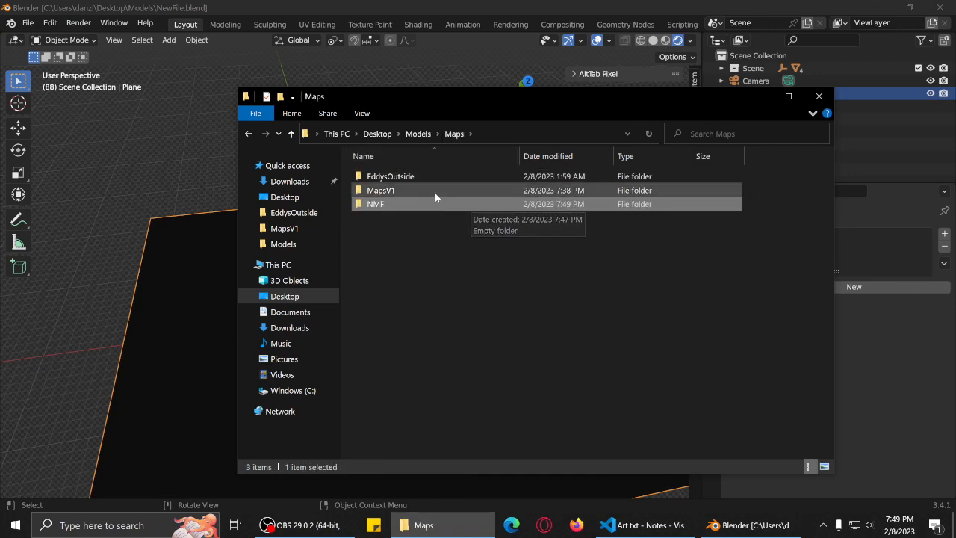
{"action": "left_click", "coordinate": [418, 135]}
{"action": "left_click", "coordinate": [819, 95]}
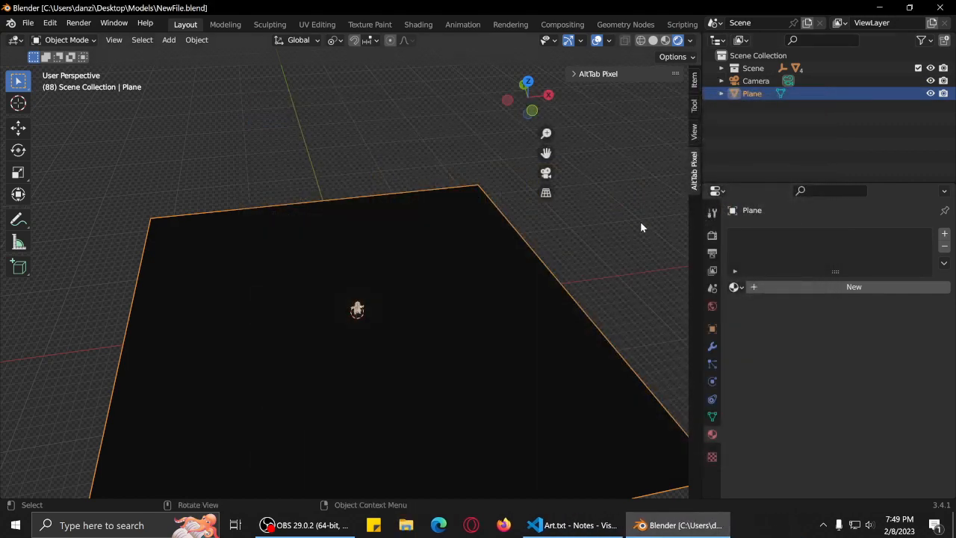
Move the Plane object into the Scene collection and expand that collection in the outliner.
{"action": "mouse_move", "coordinate": [555, 287]}
{"action": "middle_mouse_down"}
{"action": "mouse_move", "coordinate": [561, 312]}
{"action": "mouse_move", "coordinate": [551, 303]}
{"action": "middle_mouse_up"}
{"action": "left_click_drag", "start_coordinate": [749, 98], "coordinate": [751, 69]}
{"action": "left_click", "coordinate": [722, 68]}
{"action": "left_click", "coordinate": [722, 68]}
{"action": "left_click", "coordinate": [721, 68]}
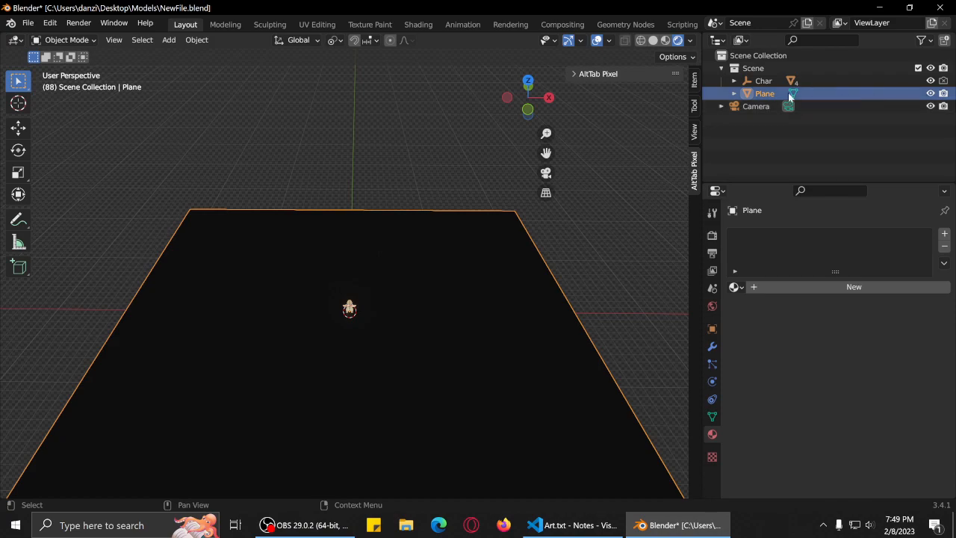
Expand the Char hierarchy and unhide Object_8 and Object_9 in the viewport.
{"action": "left_click", "coordinate": [733, 81]}
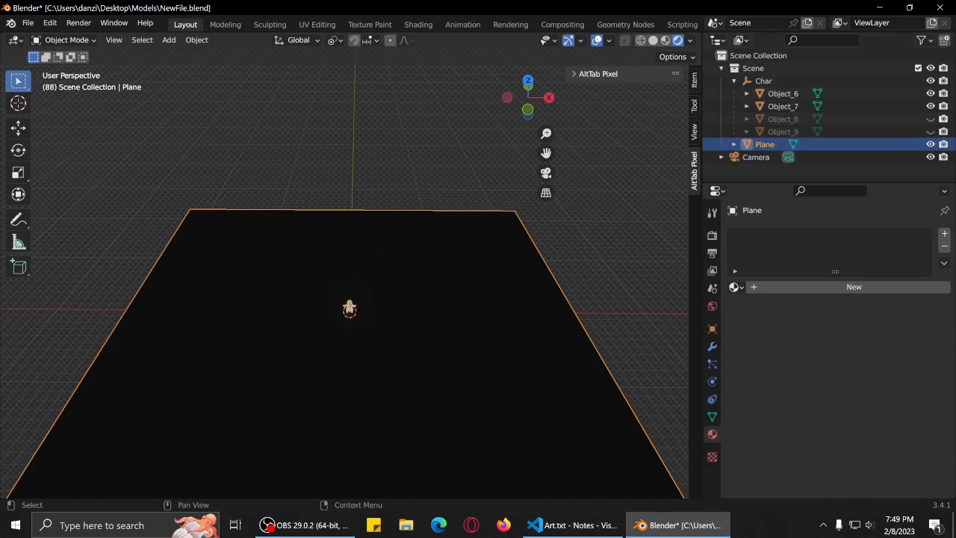
{"action": "left_click", "coordinate": [933, 119]}
{"action": "middle_click_drag", "start_coordinate": [386, 284], "coordinate": [461, 284]}
{"action": "scroll", "coordinate": [455, 307], "scroll_direction": "up", "scroll_amount": 10}
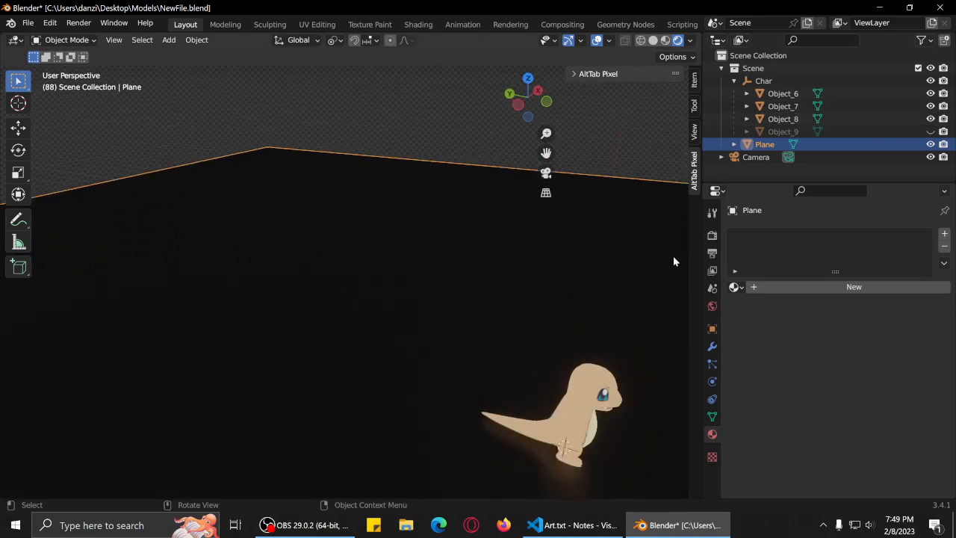
{"action": "left_click", "coordinate": [932, 131]}
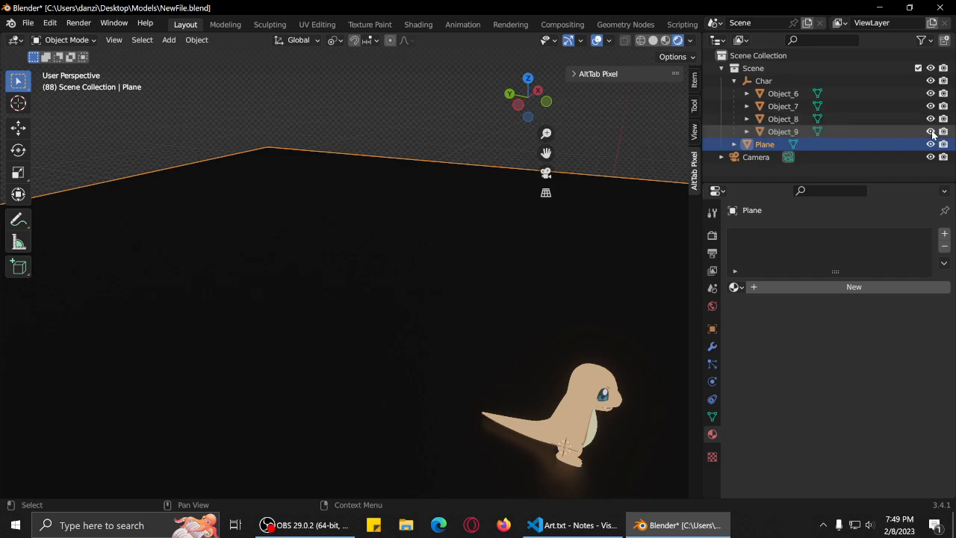
Delete Object_8 and Object_9 from the Char hierarchy and save the template file.
{"action": "left_click", "coordinate": [900, 120]}
{"action": "left_click", "coordinate": [890, 132]}
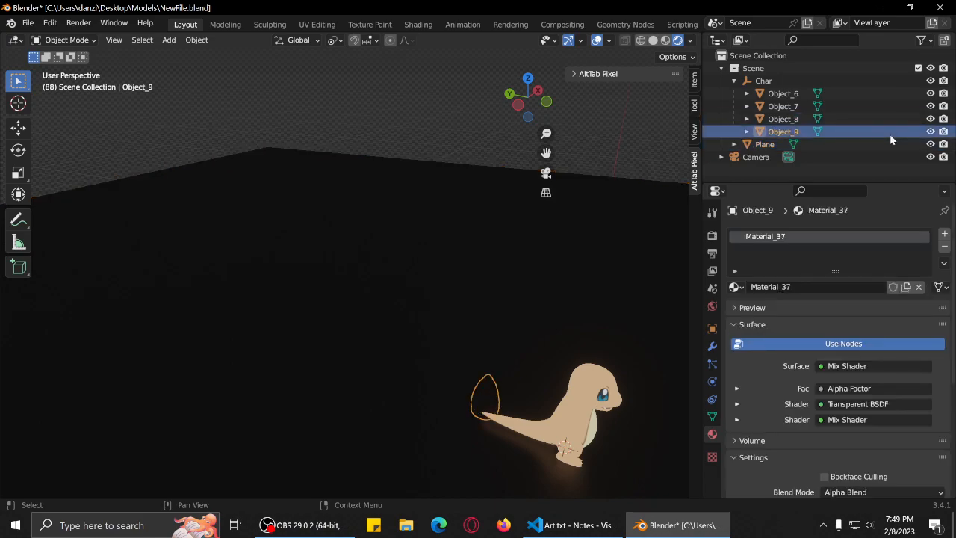
{"action": "key", "text": "Delete"}
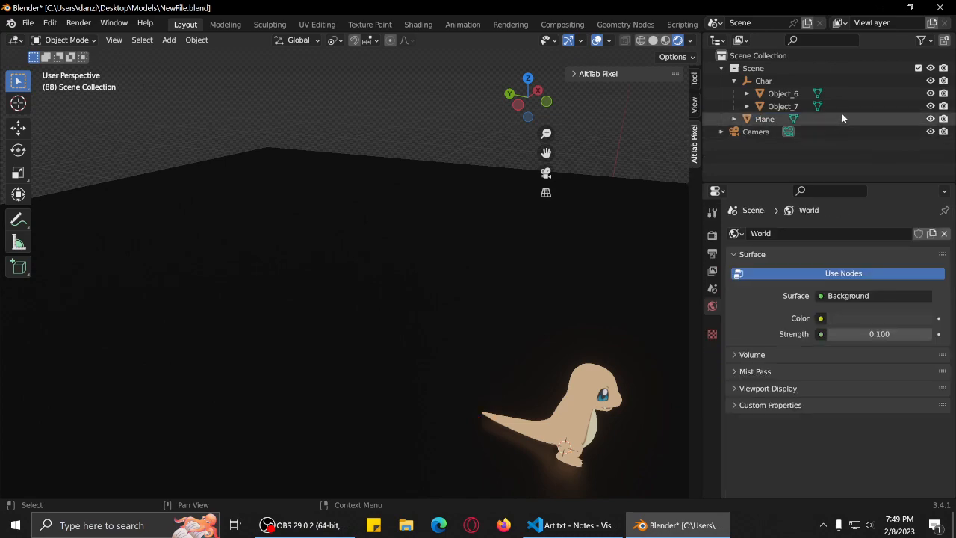
{"action": "key", "text": "ctrl+s"}
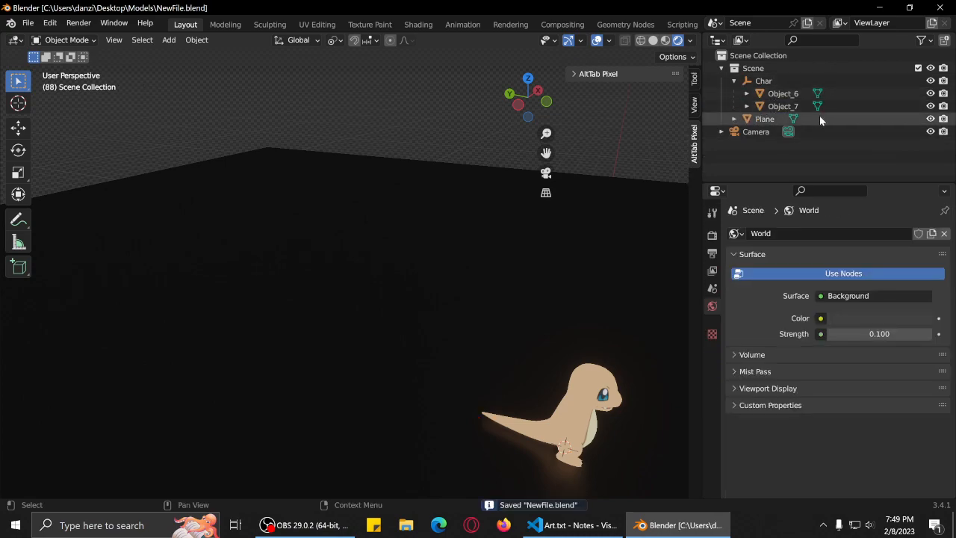
Select the Char empty together with its whole hierarchy, Object_6 and Object_7.
{"action": "left_click", "coordinate": [773, 82]}
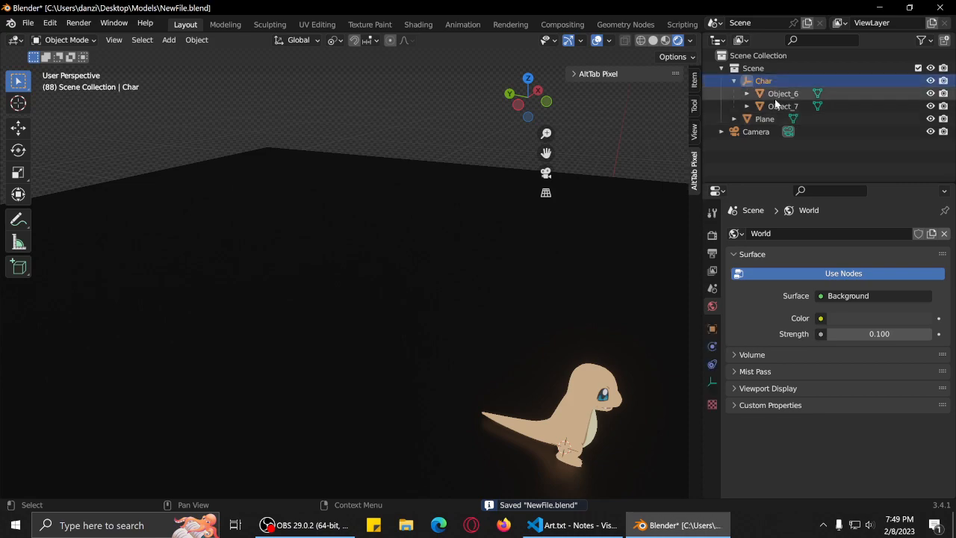
{"action": "left_click", "coordinate": [776, 107], "text": "shift"}
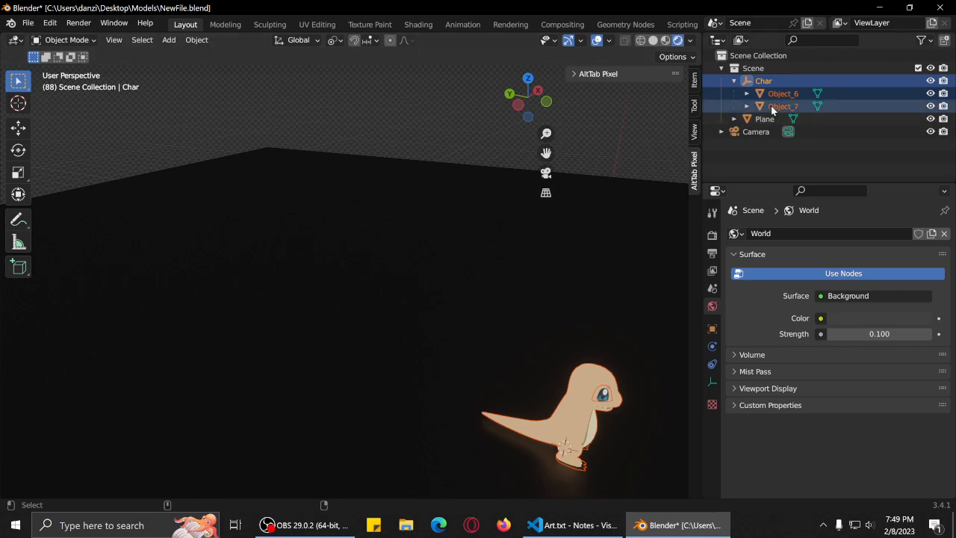
{"action": "left_click", "coordinate": [581, 418]}
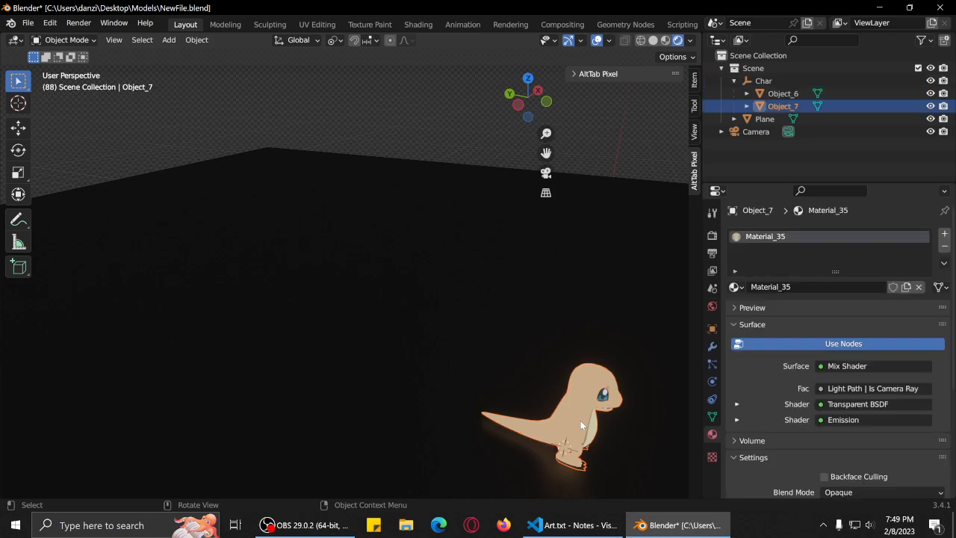
{"action": "right_click", "coordinate": [763, 80]}
{"action": "left_click", "coordinate": [695, 111]}
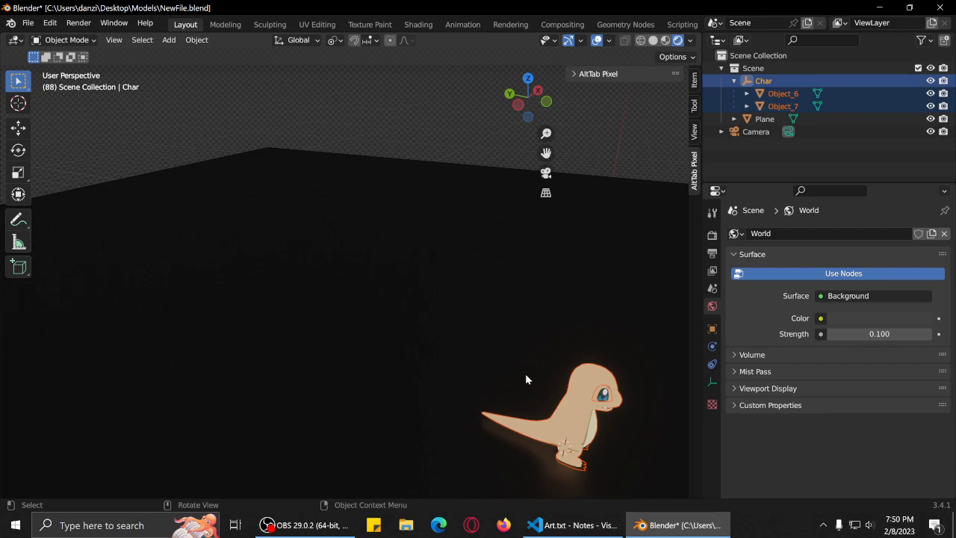
{"action": "right_click", "coordinate": [562, 407]}
Check the available interaction modes for Char in the Modeling workspace, then return to the Layout workspace.
{"action": "left_click", "coordinate": [225, 24]}
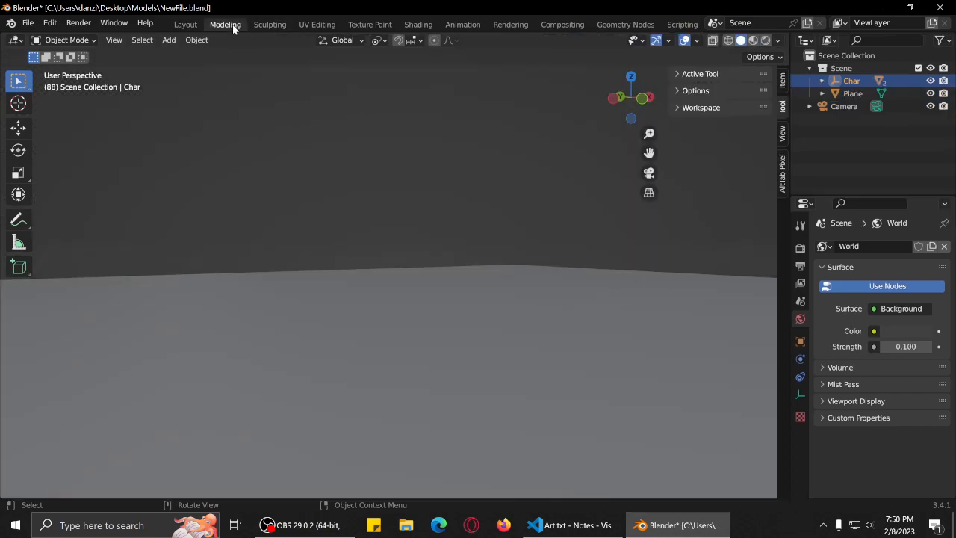
{"action": "mouse_move", "coordinate": [481, 306]}
{"action": "middle_mouse_down"}
{"action": "mouse_move", "coordinate": [390, 320]}
{"action": "mouse_move", "coordinate": [415, 330]}
{"action": "middle_mouse_up"}
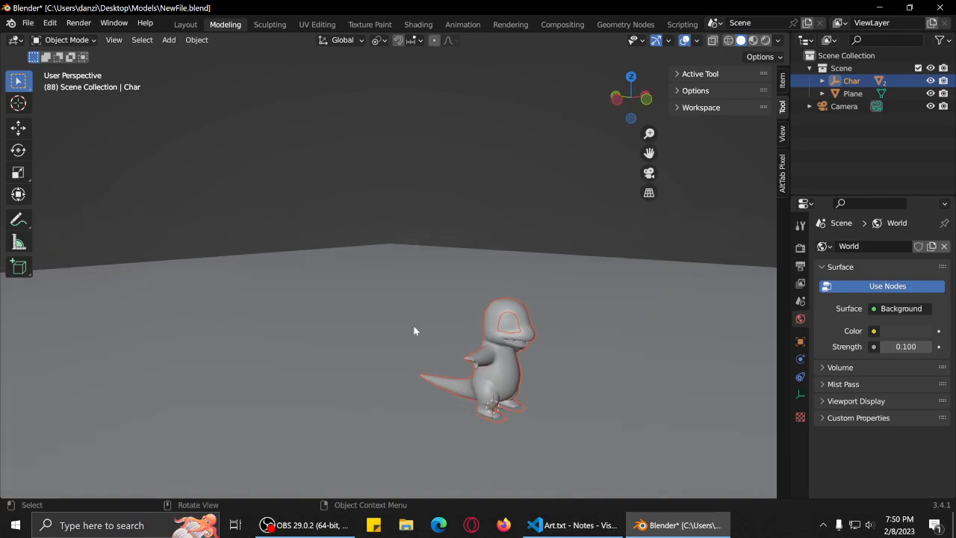
{"action": "left_click", "coordinate": [65, 39]}
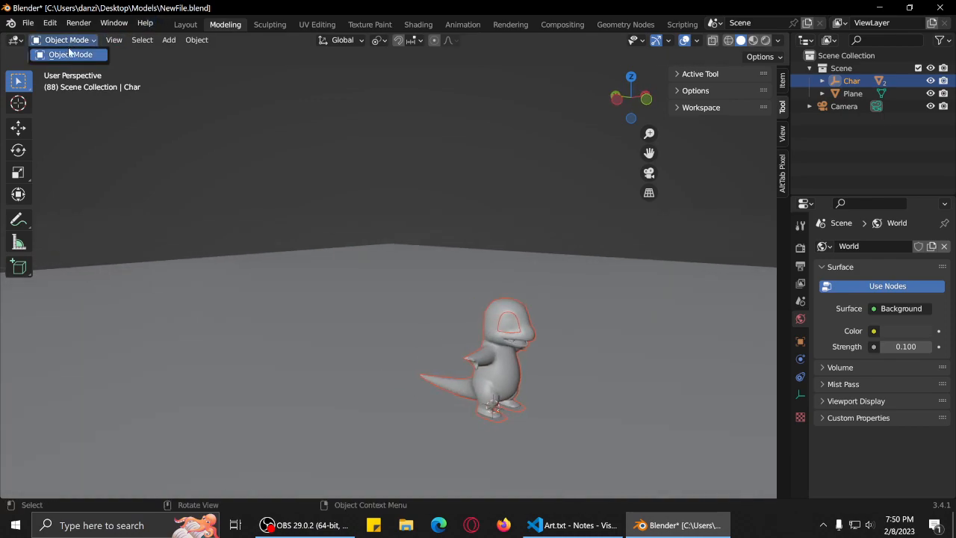
{"action": "left_click", "coordinate": [185, 24]}
{"action": "left_click", "coordinate": [66, 39]}
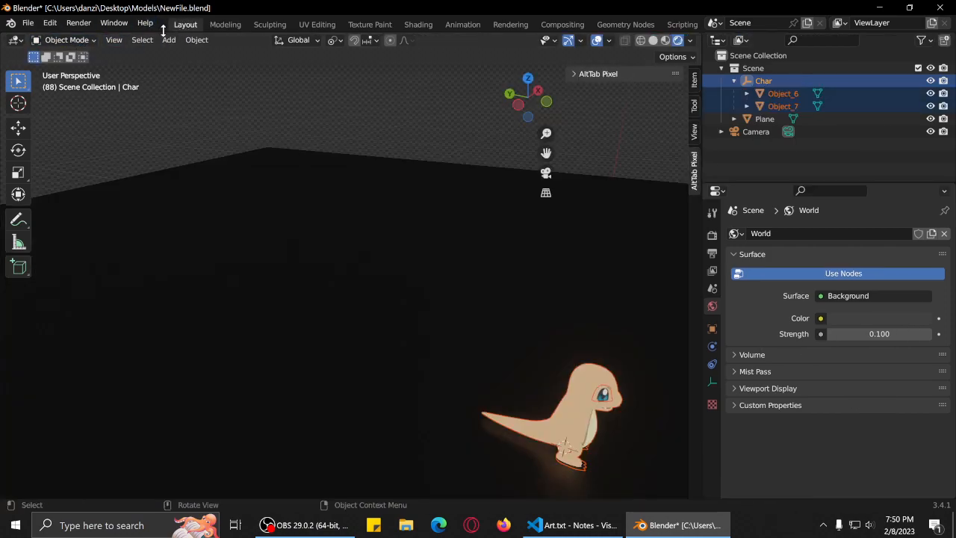
Select Object_6 and Object_7 together and try to put them in a new collection.
{"action": "left_click", "coordinate": [570, 423]}
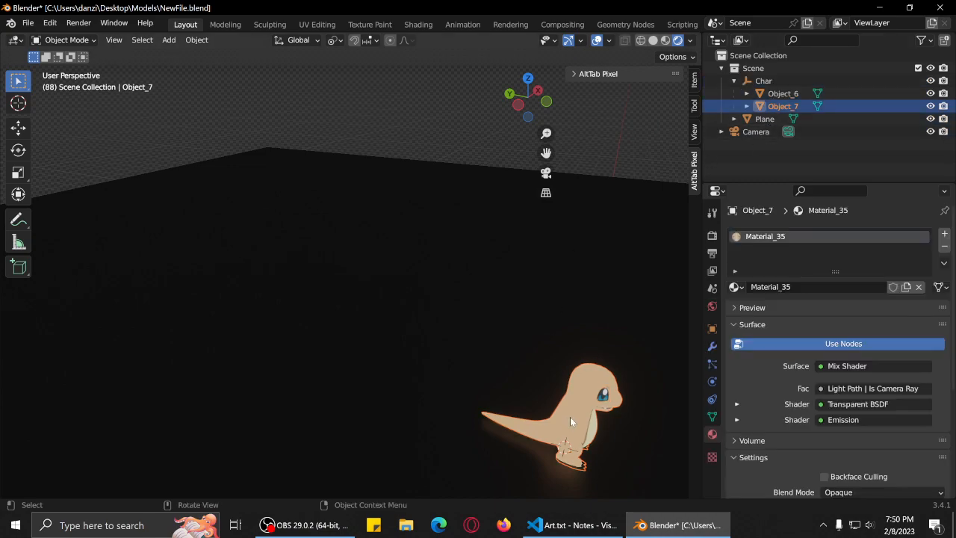
{"action": "left_click", "coordinate": [781, 94], "text": "ctrl"}
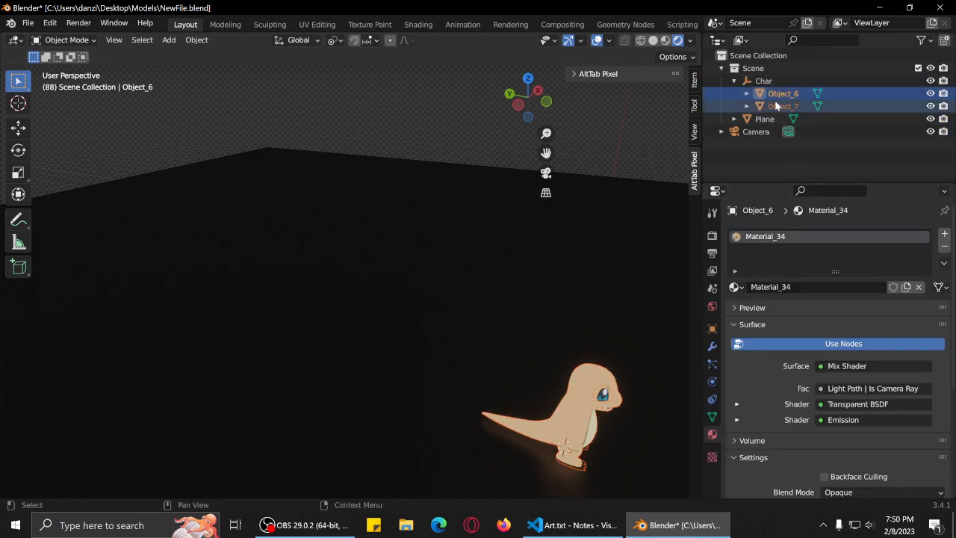
{"action": "right_click", "coordinate": [776, 106]}
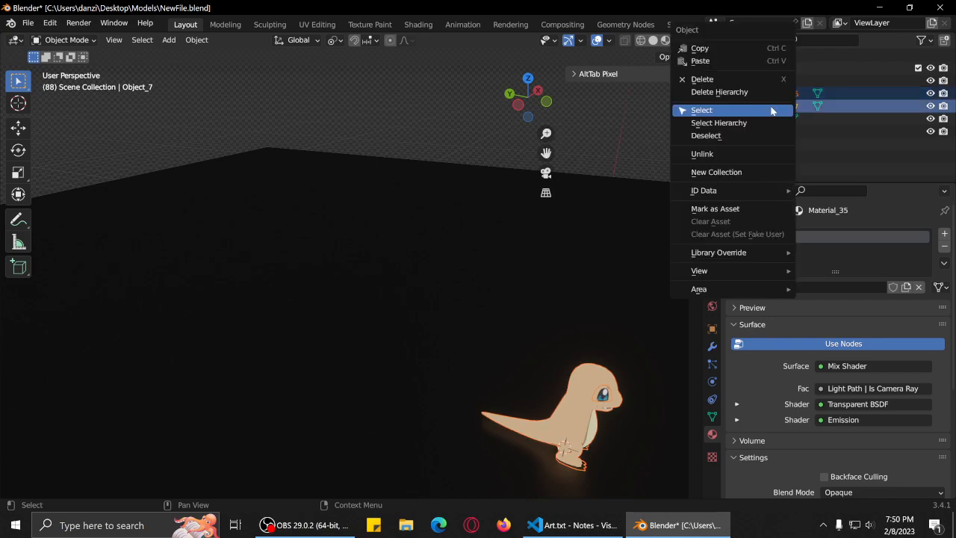
{"action": "mouse_move", "coordinate": [734, 257]}
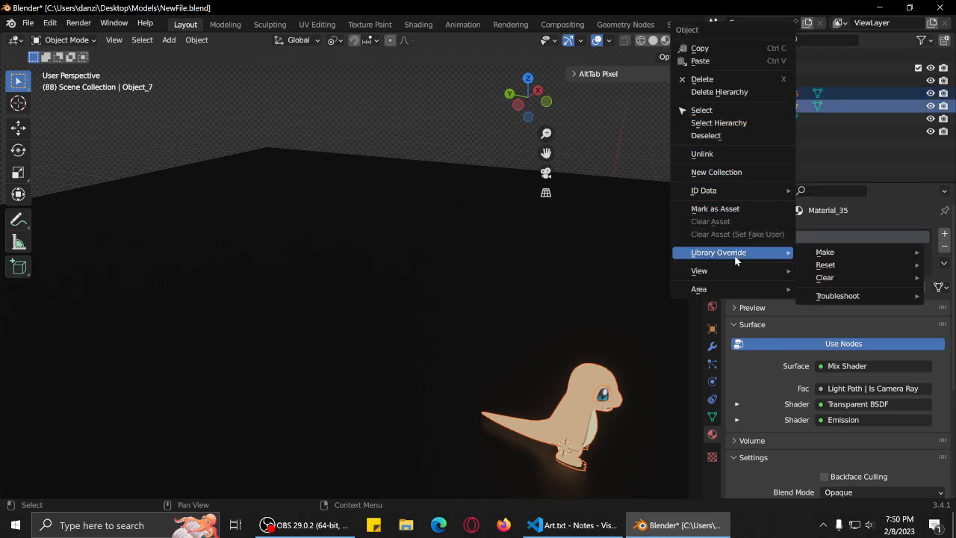
{"action": "left_click", "coordinate": [751, 173]}
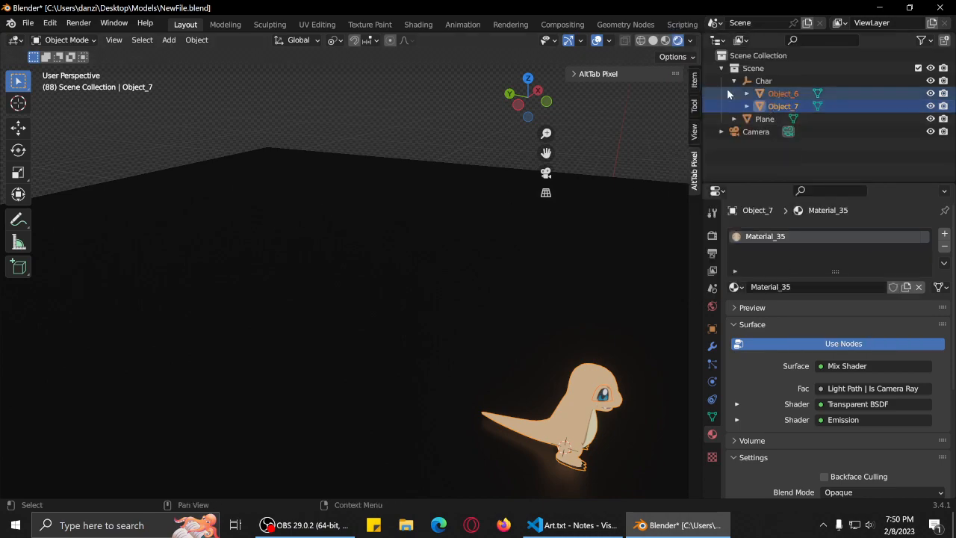
Collapse the Char hierarchy in the Outliner and select the Char empty.
{"action": "left_click", "coordinate": [734, 81]}
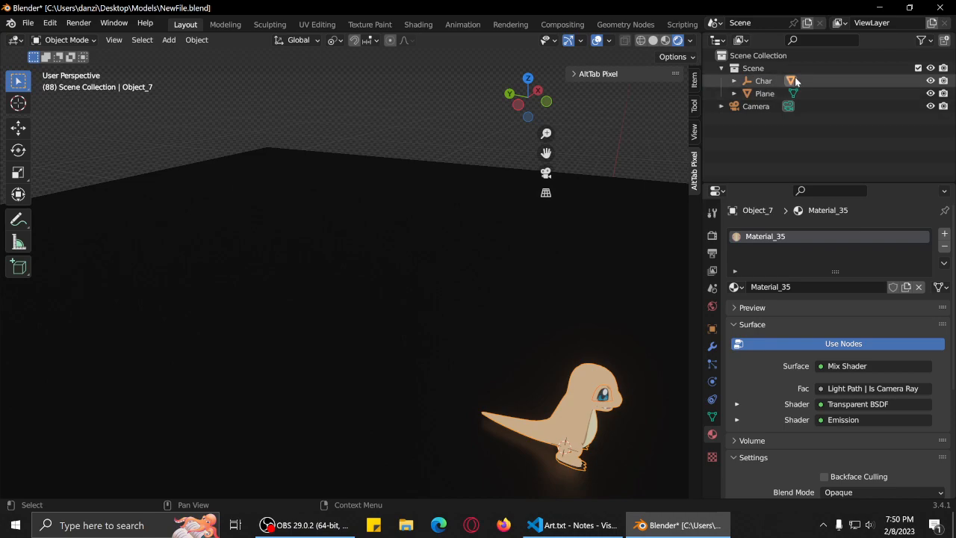
{"action": "right_click", "coordinate": [826, 80]}
{"action": "left_click", "coordinate": [799, 111]}
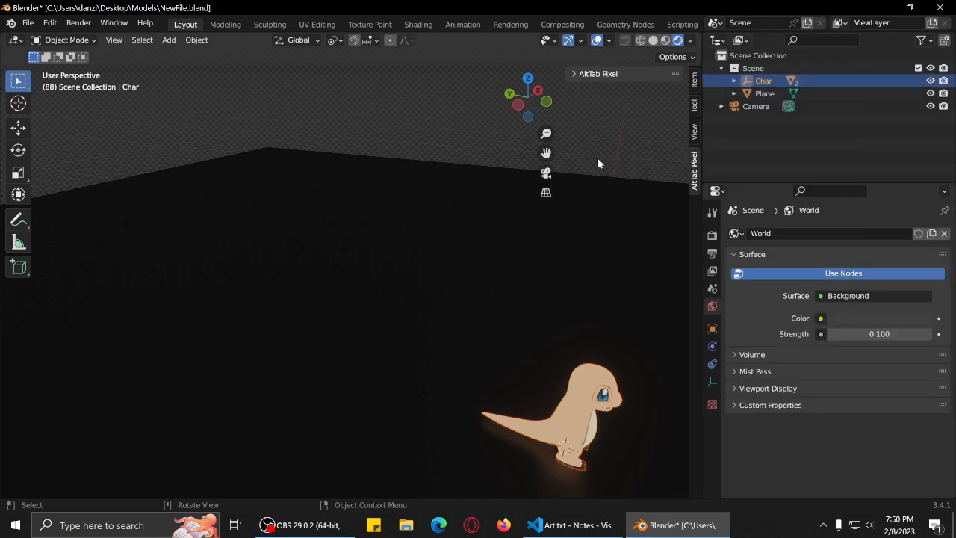
Examine the face operations available for Object_7 and Object_6 in Edit Mode, then return to Object Mode.
{"action": "left_click", "coordinate": [581, 431]}
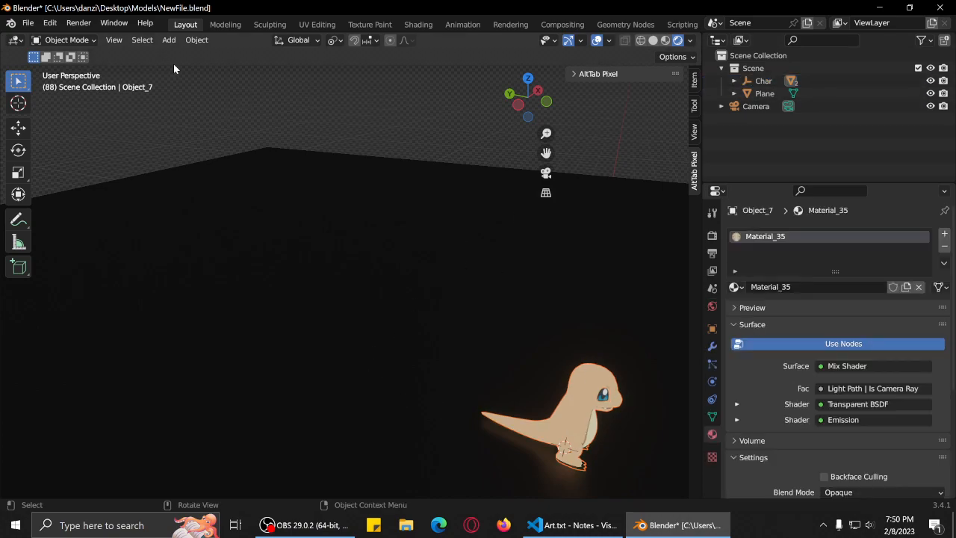
{"action": "key", "text": "Tab"}
{"action": "middle_click_drag", "start_coordinate": [571, 378], "coordinate": [491, 328]}
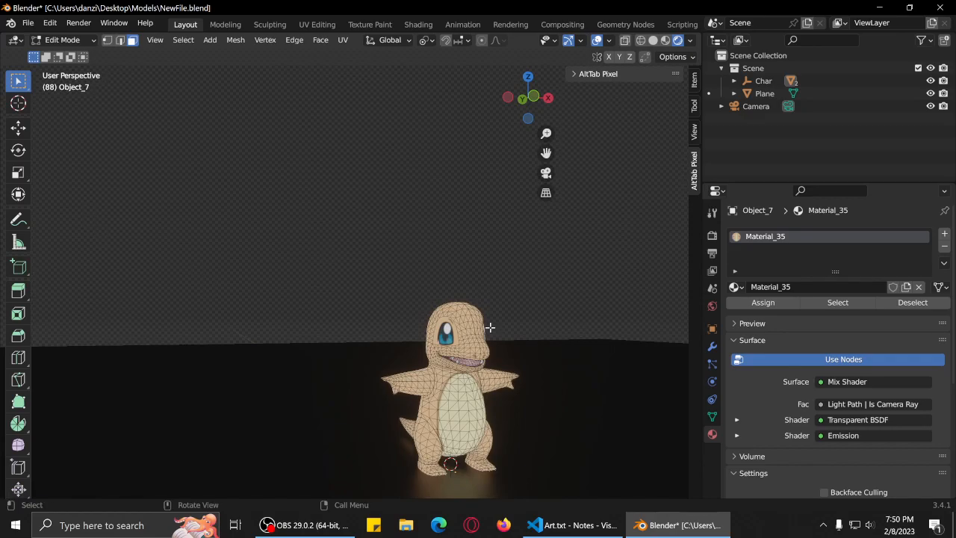
{"action": "left_click", "coordinate": [735, 80]}
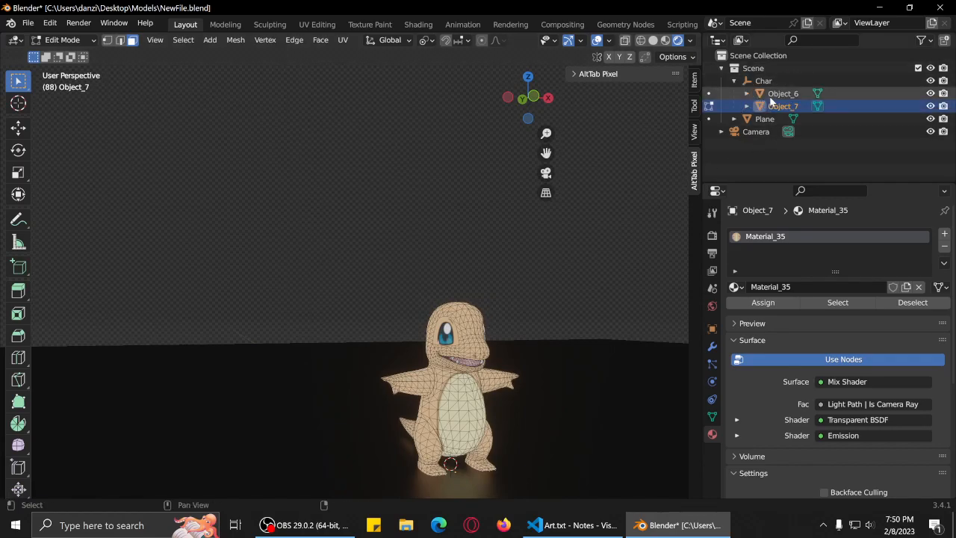
{"action": "right_click", "coordinate": [489, 364]}
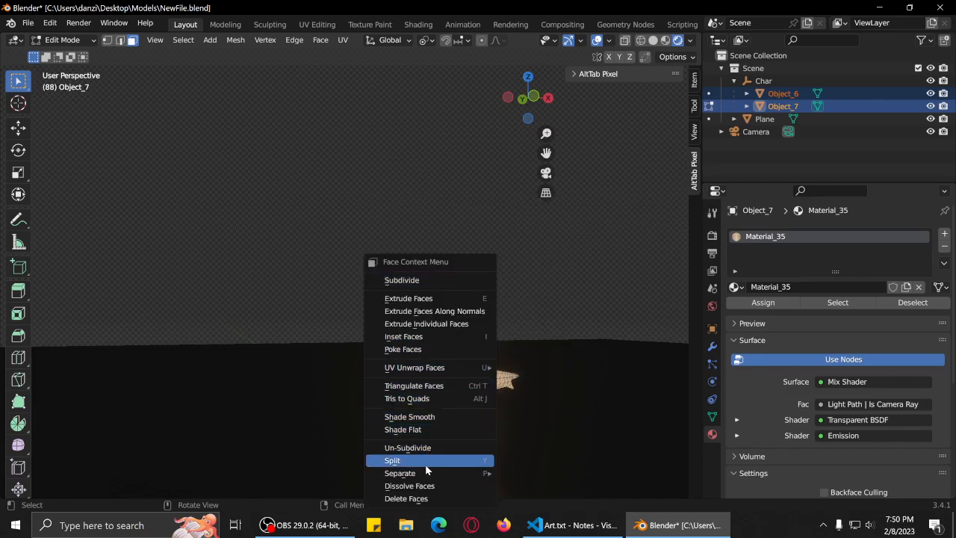
{"action": "mouse_move", "coordinate": [432, 478]}
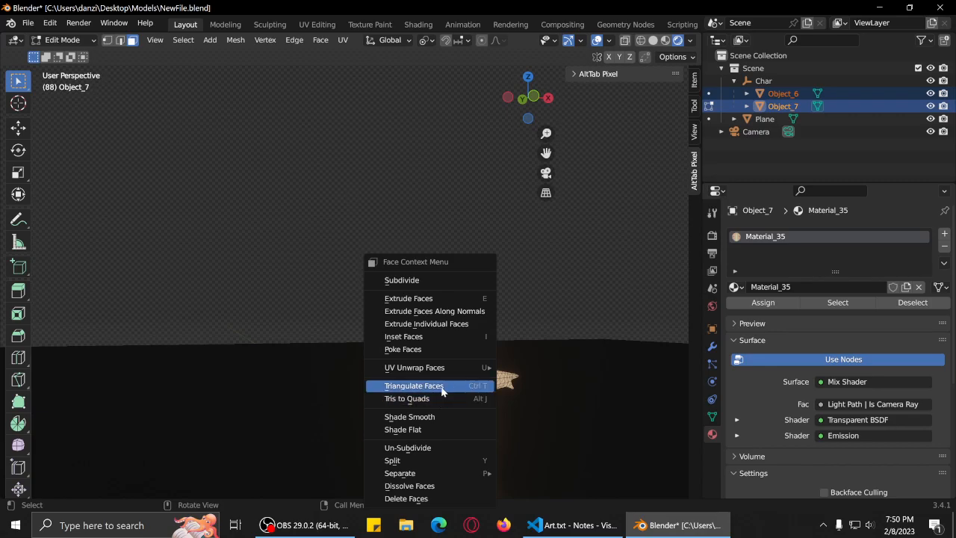
{"action": "mouse_move", "coordinate": [443, 365]}
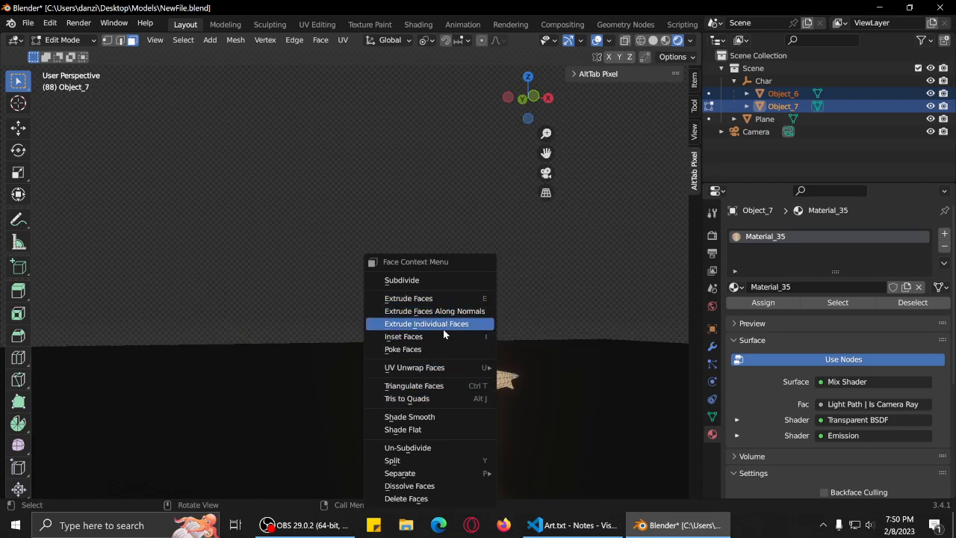
{"action": "key", "text": "Tab"}
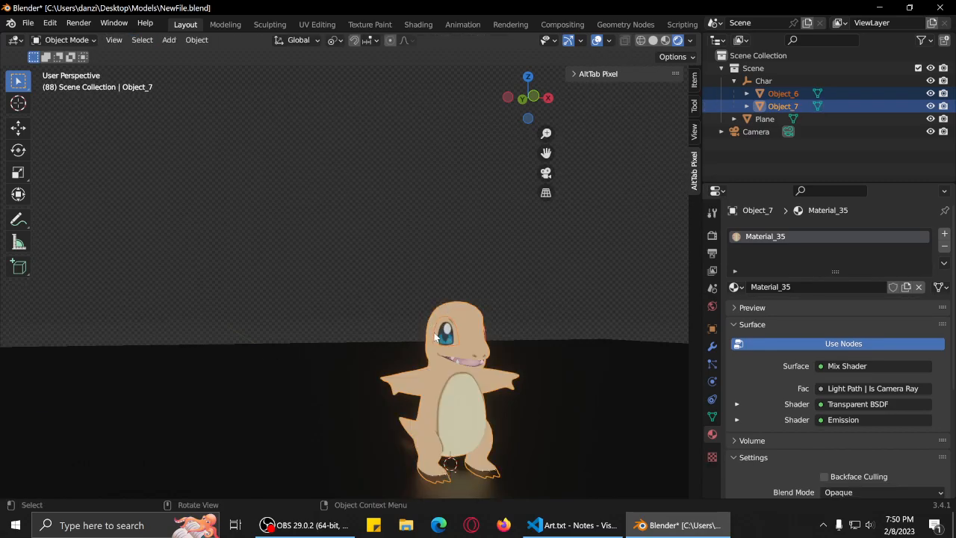
Toggle the viewport visibility of Object_6 repeatedly to check which part of the character it forms.
{"action": "mouse_move", "coordinate": [475, 367]}
{"action": "middle_mouse_down"}
{"action": "mouse_move", "coordinate": [464, 376]}
{"action": "mouse_move", "coordinate": [470, 372]}
{"action": "middle_mouse_up"}
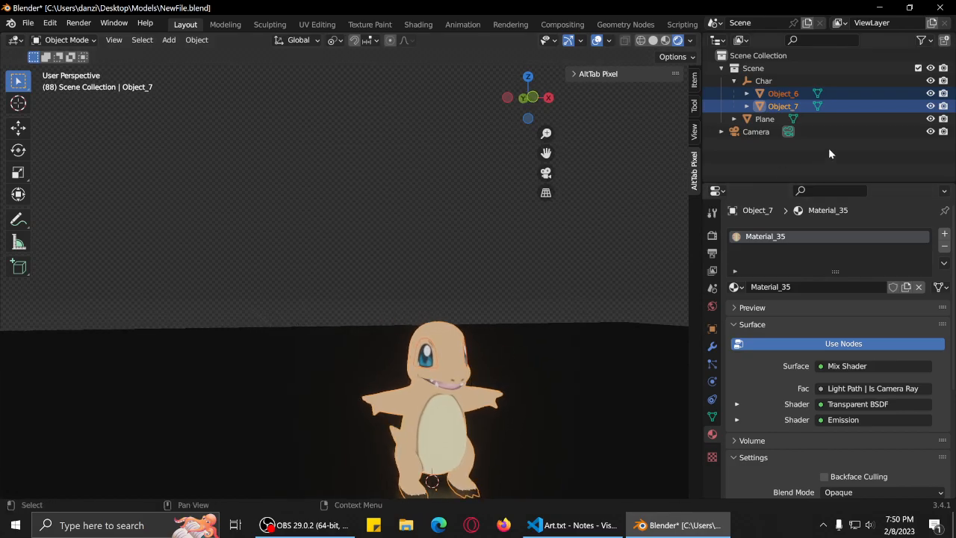
{"action": "left_click", "coordinate": [847, 91]}
{"action": "left_click", "coordinate": [931, 93]}
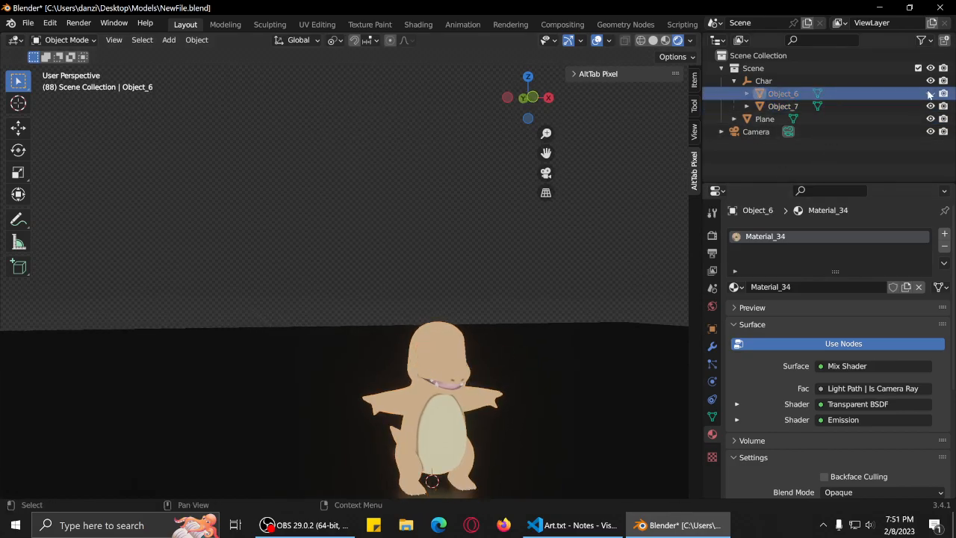
{"action": "left_click", "coordinate": [930, 93]}
{"action": "left_click", "coordinate": [930, 94]}
{"action": "left_click", "coordinate": [930, 93]}
{"action": "left_click", "coordinate": [931, 93]}
{"action": "left_click", "coordinate": [930, 94]}
{"action": "left_click", "coordinate": [931, 94]}
{"action": "left_click", "coordinate": [930, 93]}
{"action": "left_click", "coordinate": [930, 93]}
{"action": "left_click", "coordinate": [930, 93]}
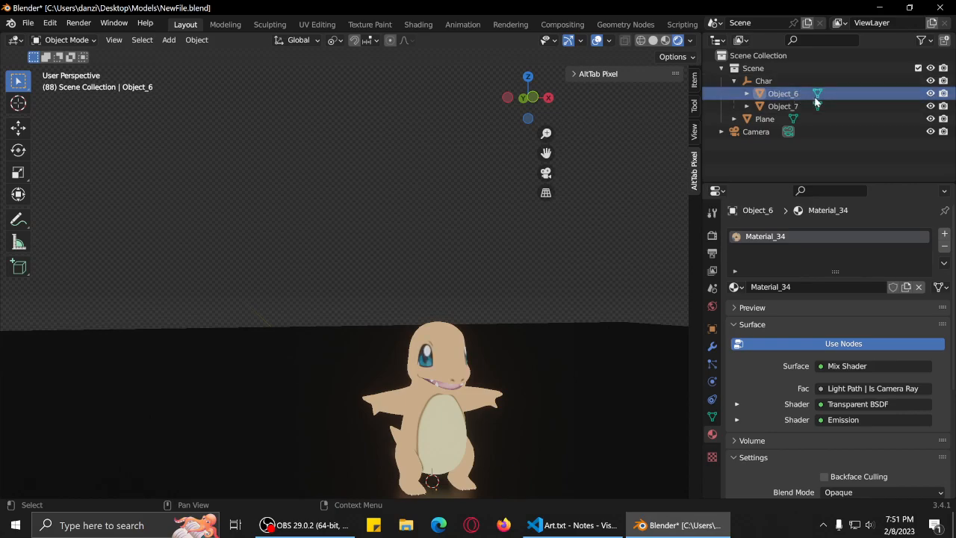
Collapse the Char hierarchy with Object_6 selected and save NewFile.blend.
{"action": "mouse_move", "coordinate": [785, 100]}
{"action": "left_mouse_down"}
{"action": "mouse_move", "coordinate": [777, 74]}
{"action": "mouse_move", "coordinate": [755, 67]}
{"action": "mouse_move", "coordinate": [779, 94]}
{"action": "mouse_move", "coordinate": [762, 71]}
{"action": "mouse_move", "coordinate": [773, 87]}
{"action": "left_mouse_up"}
{"action": "left_click", "coordinate": [777, 107]}
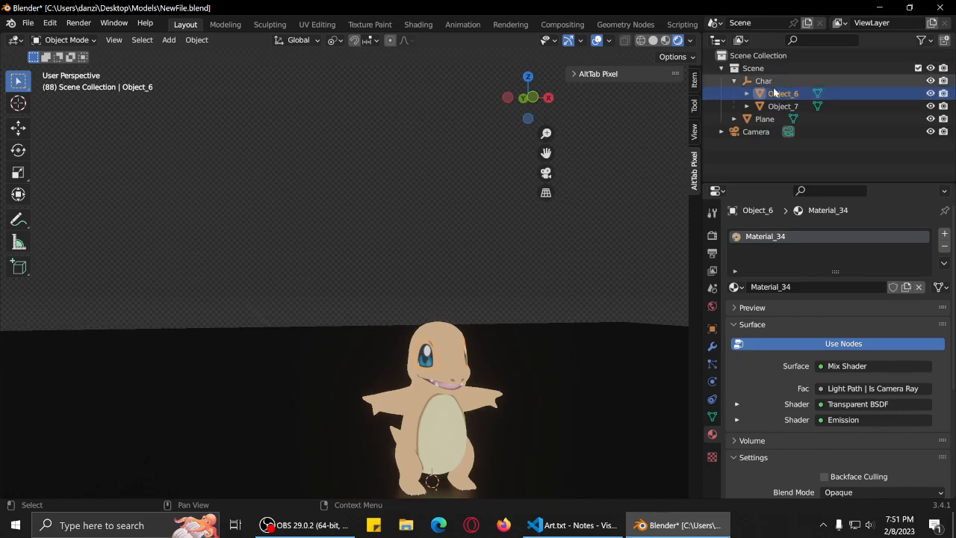
{"action": "left_click", "coordinate": [734, 80]}
{"action": "key", "text": "ctrl+s"}
Switch to Firefox for a web search.
{"action": "scroll", "coordinate": [445, 291], "scroll_direction": "down", "scroll_amount": 6}
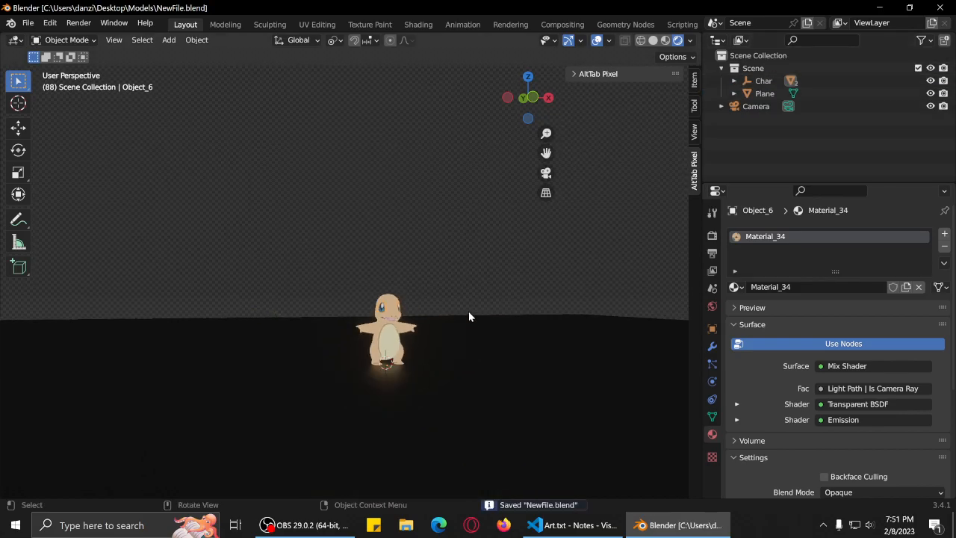
{"action": "middle_click_drag", "start_coordinate": [426, 333], "coordinate": [446, 276]}
{"action": "scroll", "coordinate": [459, 315], "scroll_direction": "up", "scroll_amount": 4}
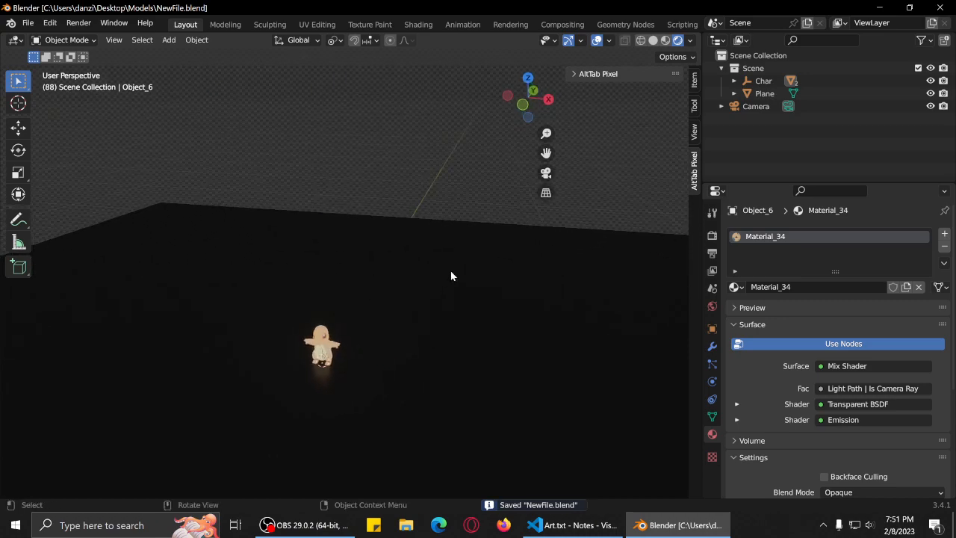
{"action": "middle_click_drag", "start_coordinate": [212, 317], "coordinate": [273, 320]}
{"action": "left_click", "coordinate": [504, 525]}
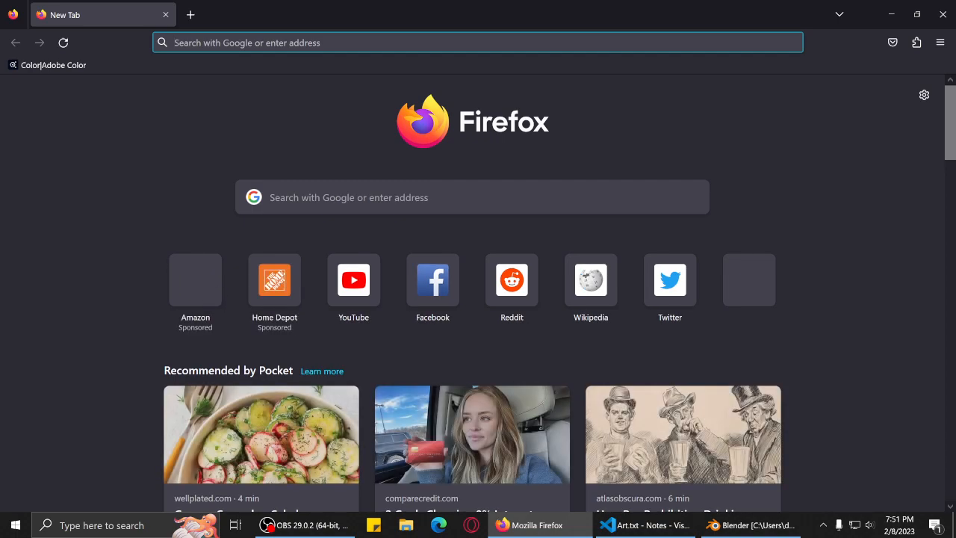
{"action": "type", "text": "add notepad"}
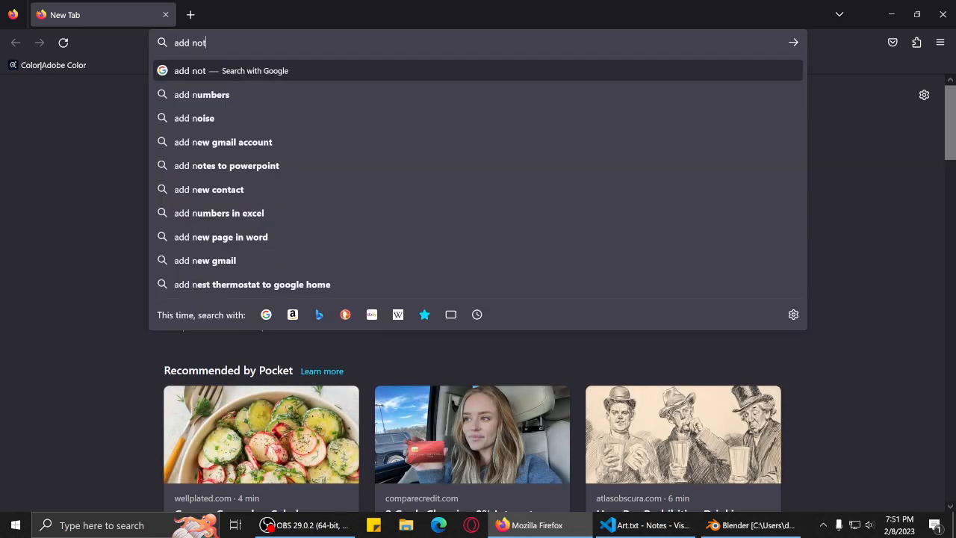
{"action": "key", "text": "BackSpace"}
{"action": "key", "text": "BackSpace"}
{"action": "key", "text": "BackSpace"}
{"action": "key", "text": "BackSpace"}
{"action": "key", "text": "BackSpace"}
{"action": "key", "text": "BackSpace"}
{"action": "key", "text": "BackSpace"}
{"action": "key", "text": "BackSpace"}
{"action": "key", "text": "BackSpace"}
{"action": "key", "text": "BackSpace"}
{"action": "key", "text": "BackSpace"}
{"action": "type", "text": "blen"}
{"action": "key", "text": "BackSpace"}
{"action": "key", "text": "BackSpace"}
{"action": "type", "text": "ender"}
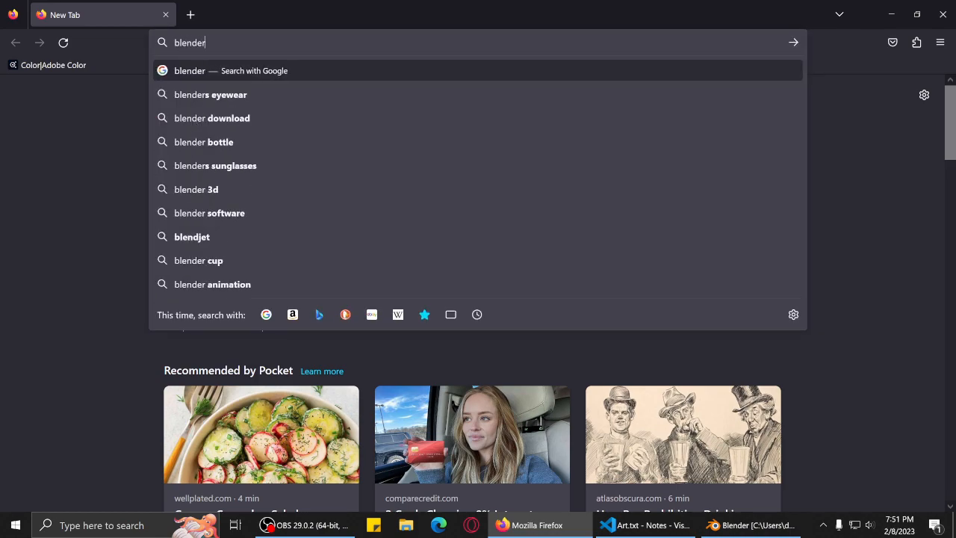
{"action": "key", "text": "BackSpace"}
{"action": "key", "text": "BackSpace"}
{"action": "key", "text": "BackSpace"}
{"action": "key", "text": "BackSpace"}
{"action": "key", "text": "BackSpace"}
{"action": "key", "text": "BackSpace"}
{"action": "key", "text": "BackSpace"}
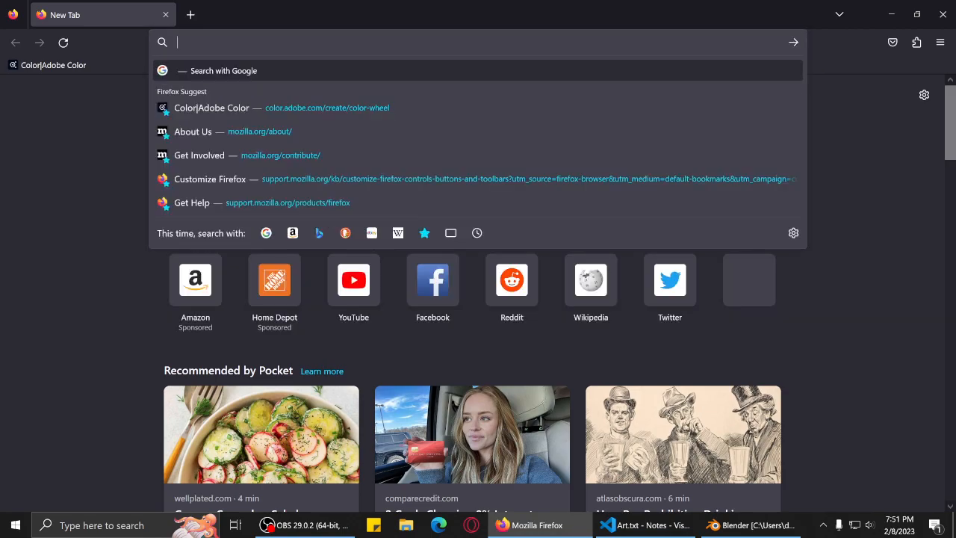
{"action": "key", "text": "Escape"}
Search Google for "blender add notepad".
{"action": "type", "text": "b"}
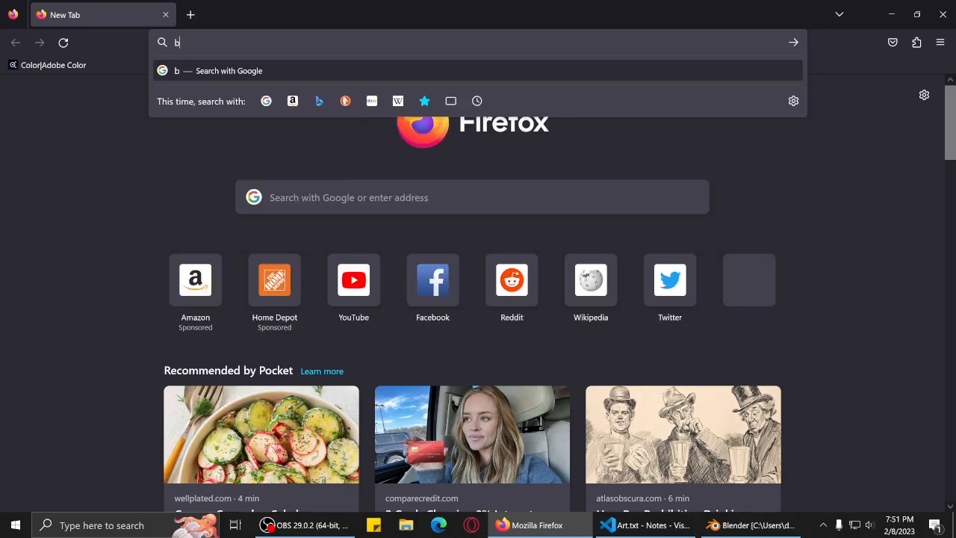
{"action": "type", "text": "lender add notepad"}
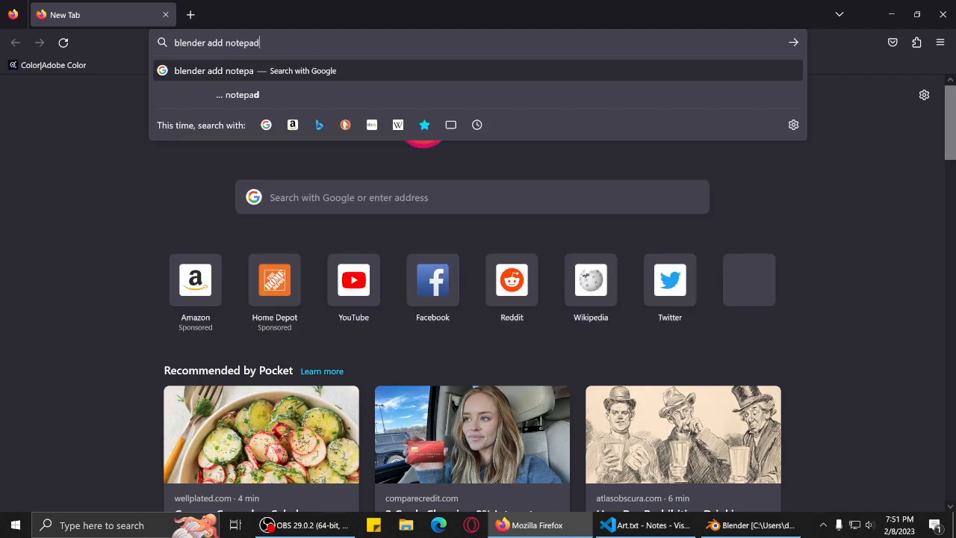
{"action": "key", "text": "Return"}
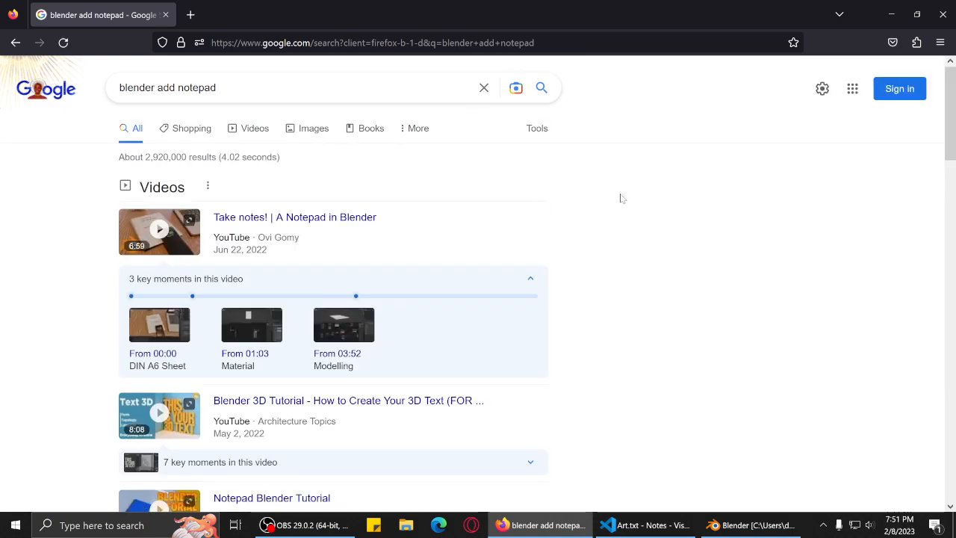
Expand the related question "Can you add notes in Blender?" in the search results and read its answer.
{"action": "scroll", "coordinate": [620, 198], "scroll_direction": "down", "scroll_amount": 4}
{"action": "scroll", "coordinate": [421, 219], "scroll_direction": "down", "scroll_amount": 3}
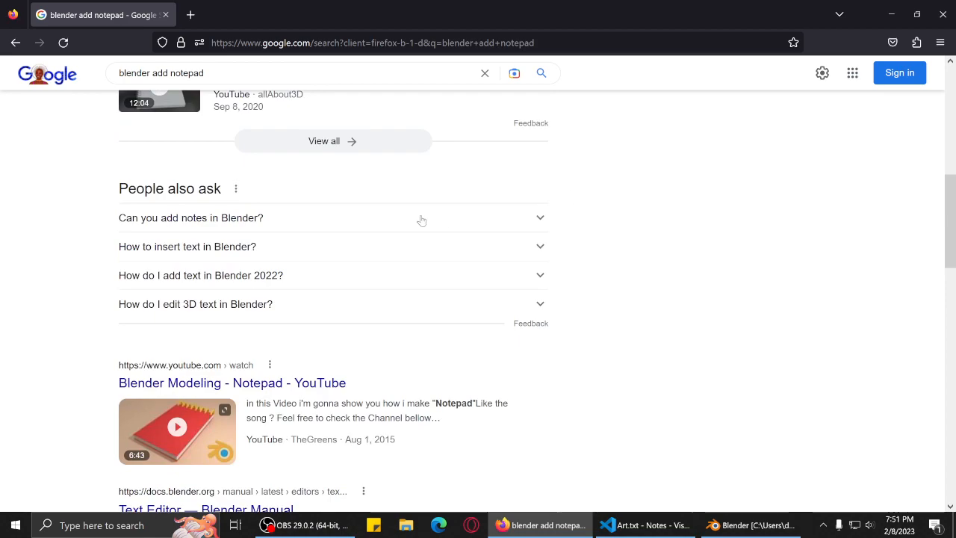
{"action": "left_click", "coordinate": [404, 223]}
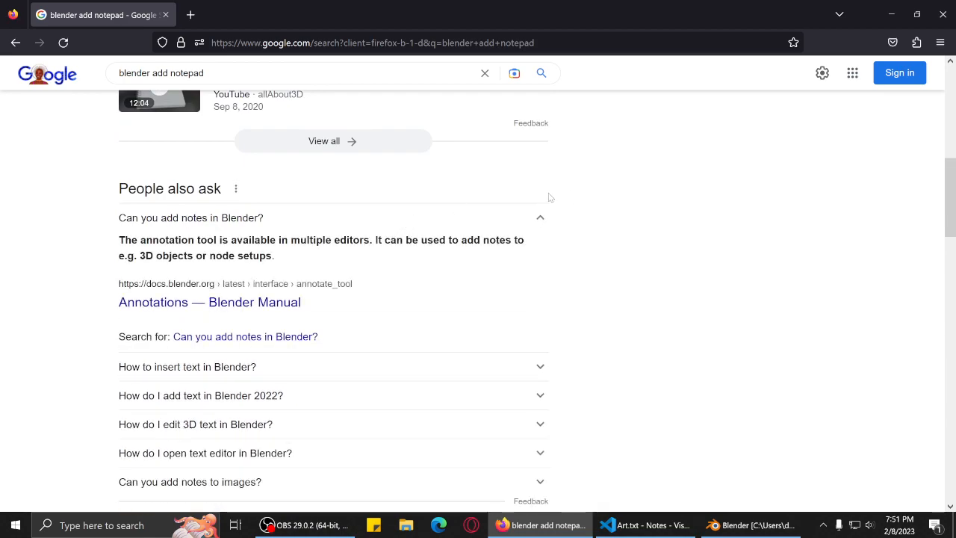
{"action": "scroll", "coordinate": [548, 197], "scroll_direction": "down", "scroll_amount": 2}
{"action": "scroll", "coordinate": [548, 197], "scroll_direction": "up", "scroll_amount": 1}
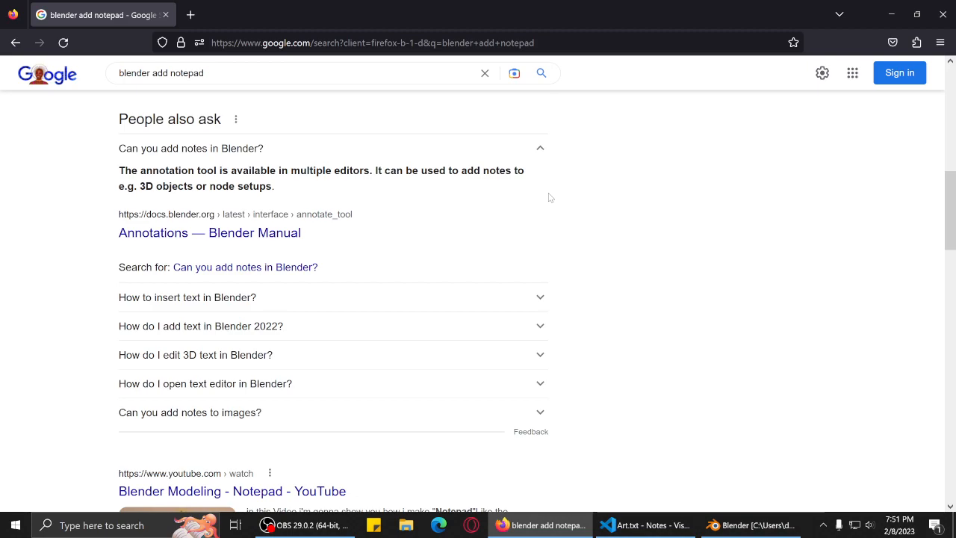
Open the "Annotations — Blender Manual" result and read through the annotation tools, tool settings and annotation layers sections.
{"action": "left_click", "coordinate": [210, 234]}
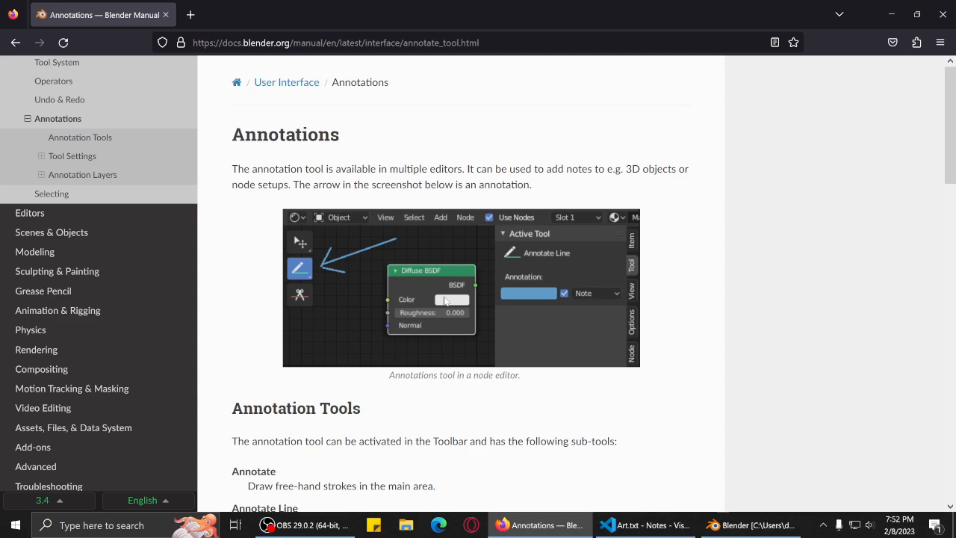
{"action": "scroll", "coordinate": [445, 301], "scroll_direction": "down", "scroll_amount": 3}
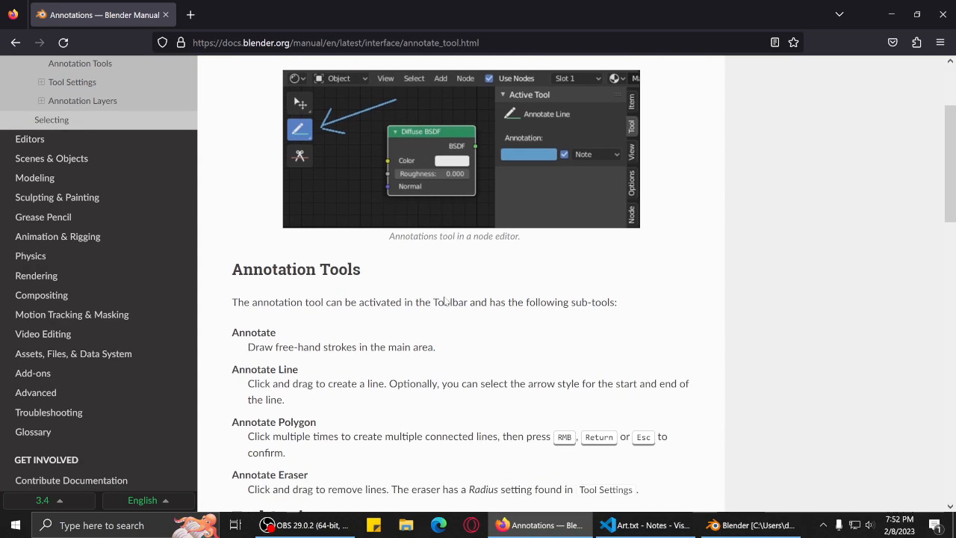
{"action": "scroll", "coordinate": [446, 300], "scroll_direction": "down", "scroll_amount": 2}
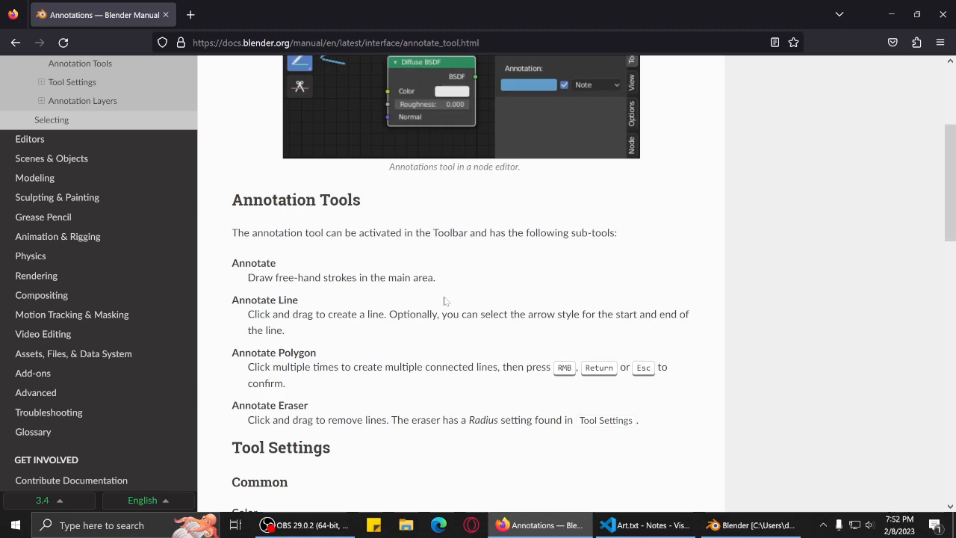
{"action": "scroll", "coordinate": [445, 300], "scroll_direction": "down", "scroll_amount": 6}
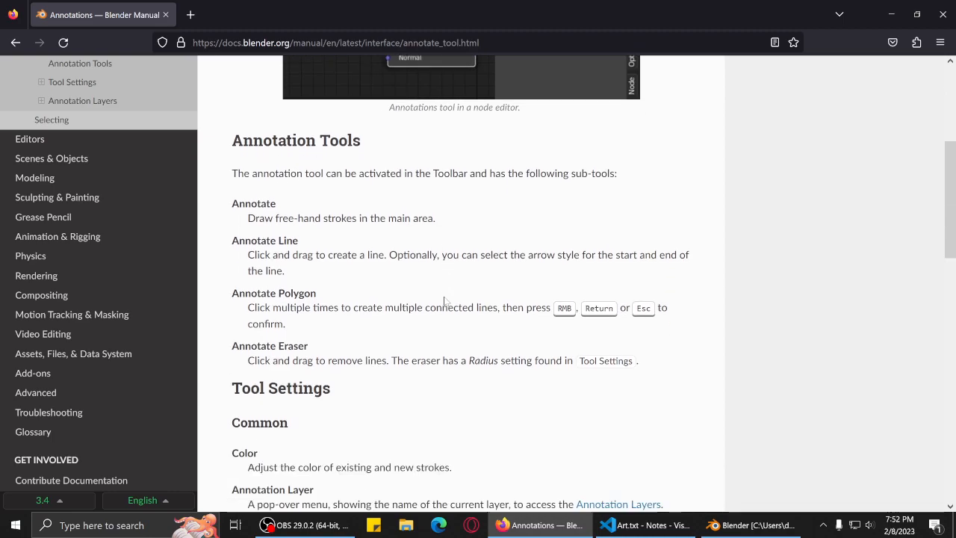
{"action": "scroll", "coordinate": [445, 300], "scroll_direction": "down", "scroll_amount": 6}
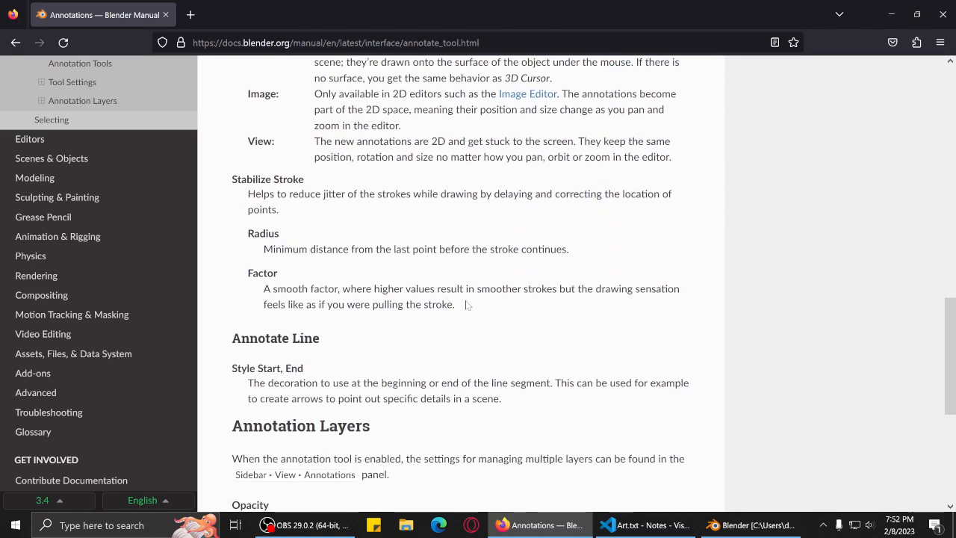
Switch back to Blender and select the Char empty in the Outliner.
{"action": "left_click", "coordinate": [739, 524]}
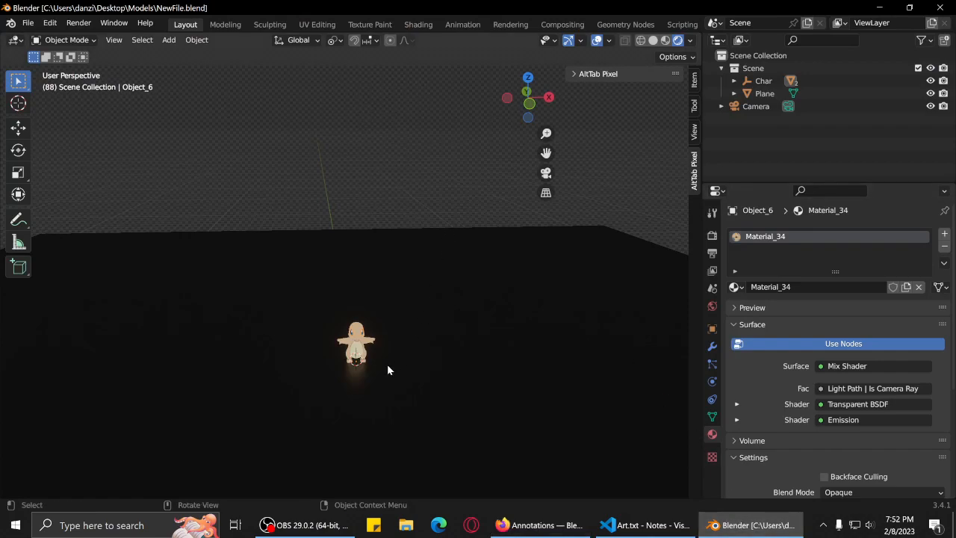
{"action": "right_click", "coordinate": [359, 349]}
{"action": "middle_click_drag", "start_coordinate": [389, 357], "coordinate": [463, 290]}
{"action": "left_click", "coordinate": [769, 80]}
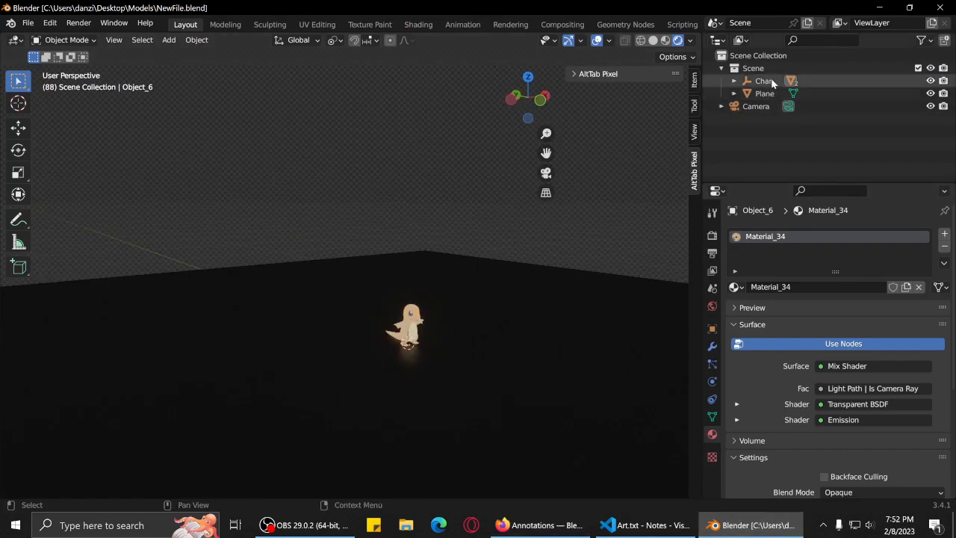
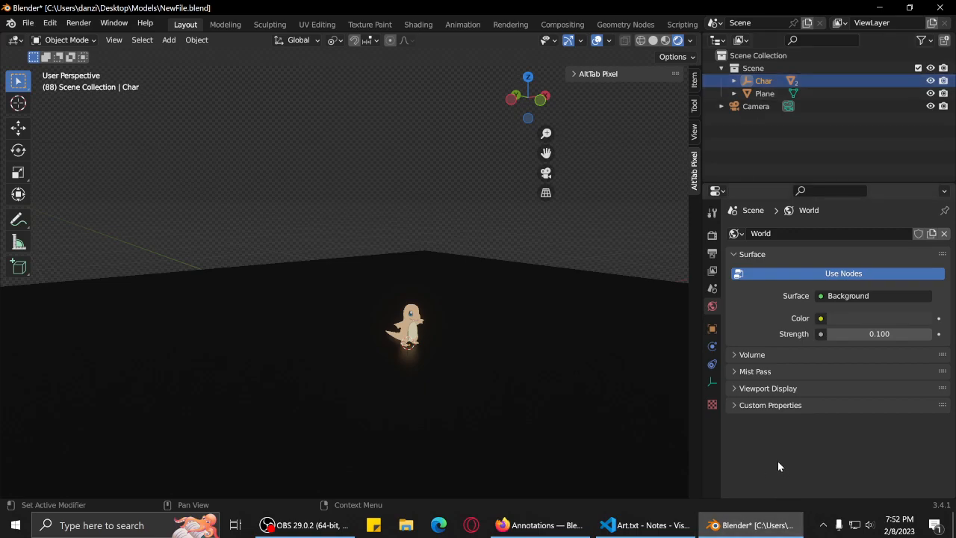
Split the Properties editor horizontally, turn the new lower area into a Text Editor and enlarge it upward.
{"action": "right_click", "coordinate": [813, 453]}
{"action": "mouse_move", "coordinate": [798, 452]}
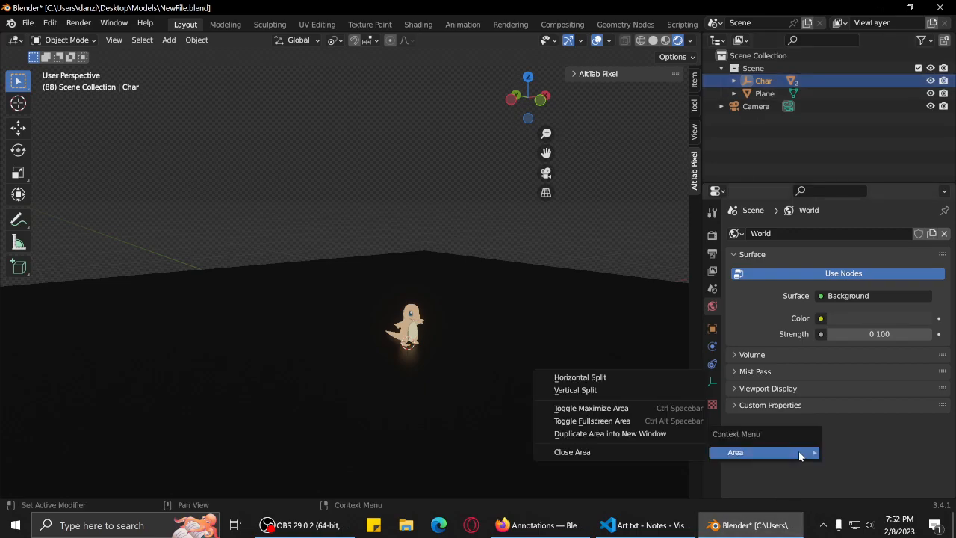
{"action": "left_click", "coordinate": [660, 378]}
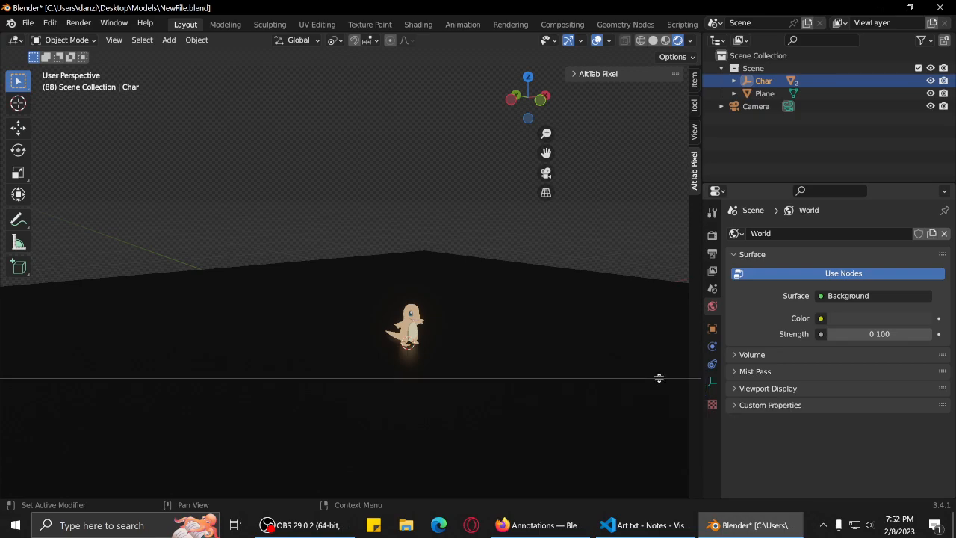
{"action": "left_click", "coordinate": [846, 424]}
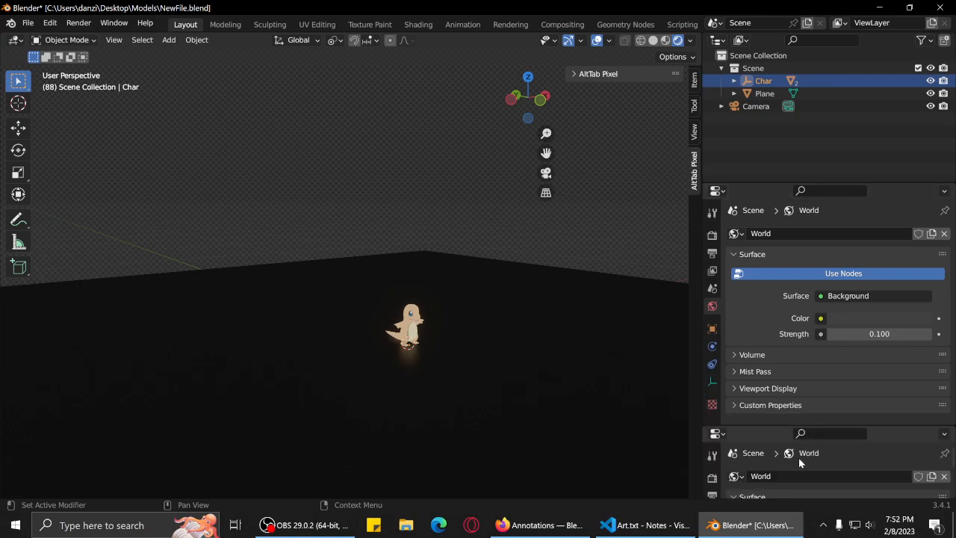
{"action": "left_click", "coordinate": [718, 434]}
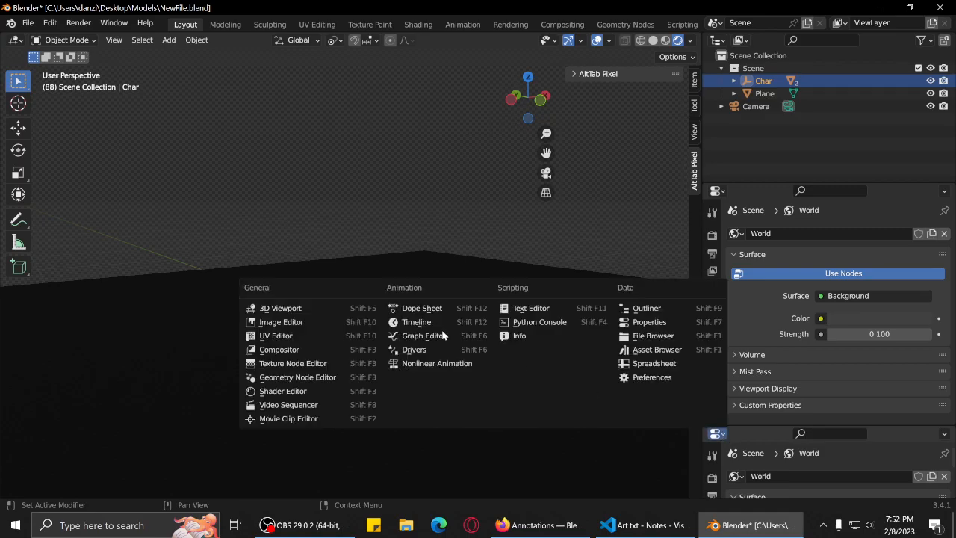
{"action": "left_click", "coordinate": [579, 313]}
{"action": "left_click_drag", "start_coordinate": [823, 424], "coordinate": [822, 365]}
Create a new text block in the Text Editor and save the blend file.
{"action": "left_click", "coordinate": [844, 366]}
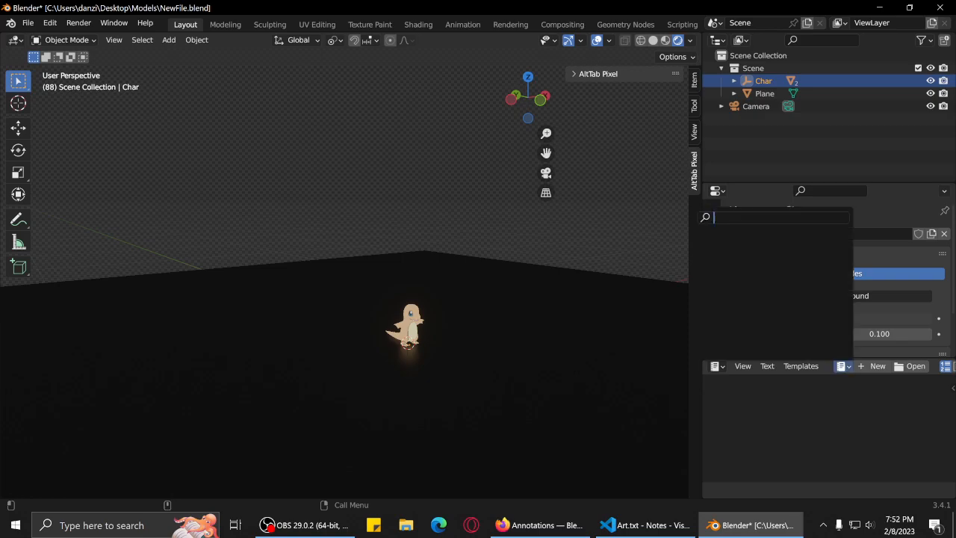
{"action": "key", "text": "Escape"}
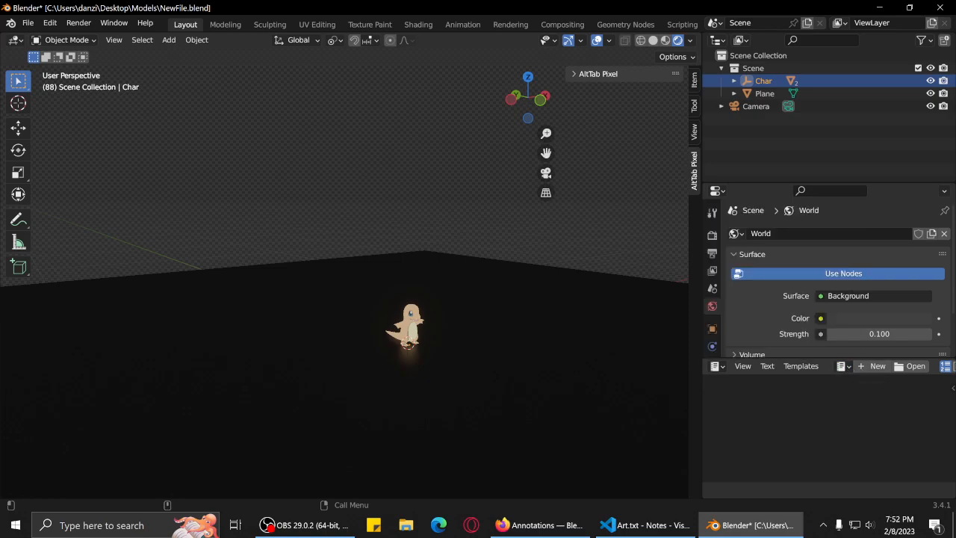
{"action": "left_click", "coordinate": [873, 366]}
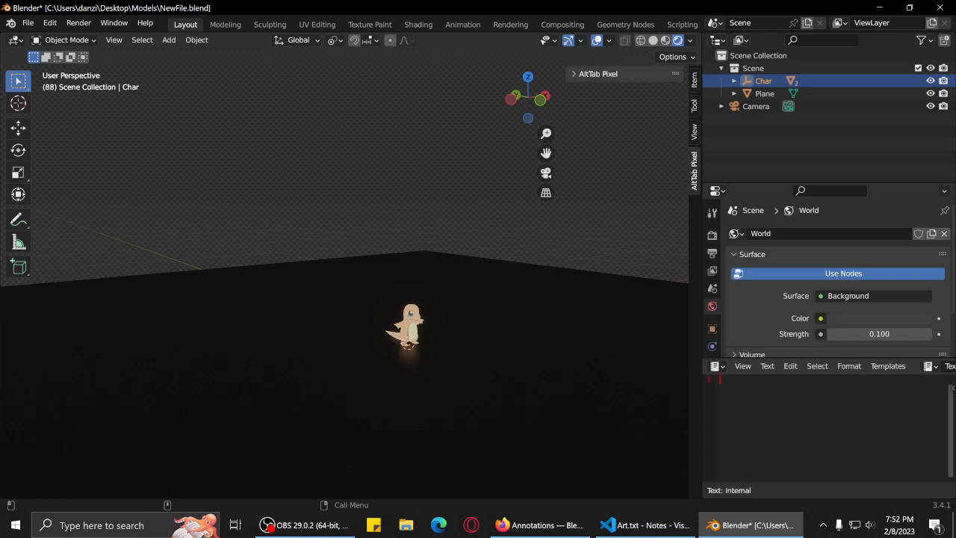
{"action": "key", "text": "ctrl+s"}
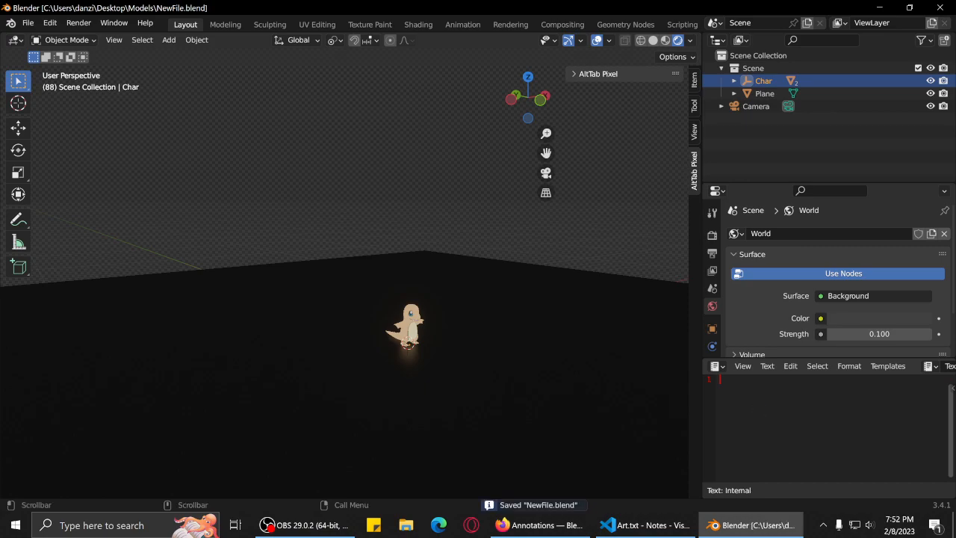
Select the ground plane and display its material properties.
{"action": "middle_click_drag", "start_coordinate": [447, 265], "coordinate": [471, 382]}
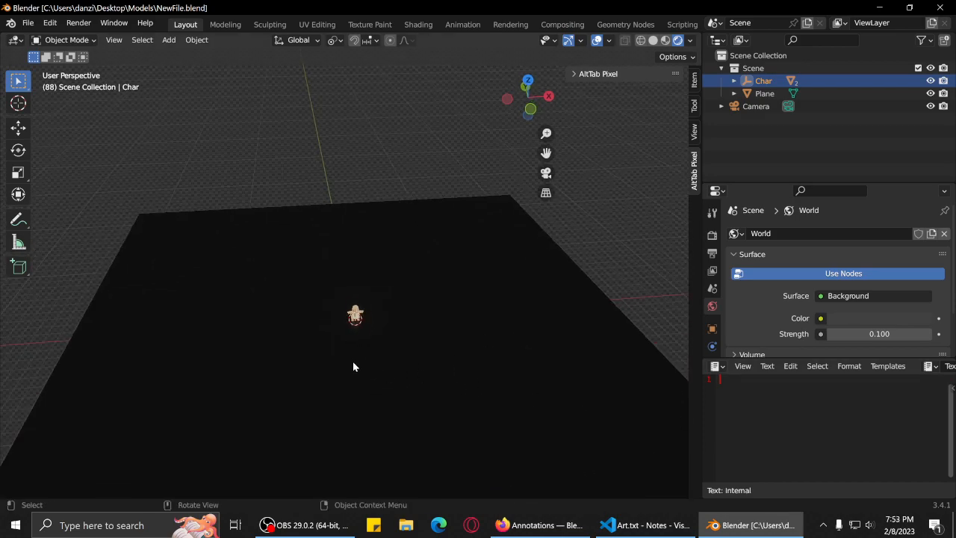
{"action": "left_click", "coordinate": [458, 349]}
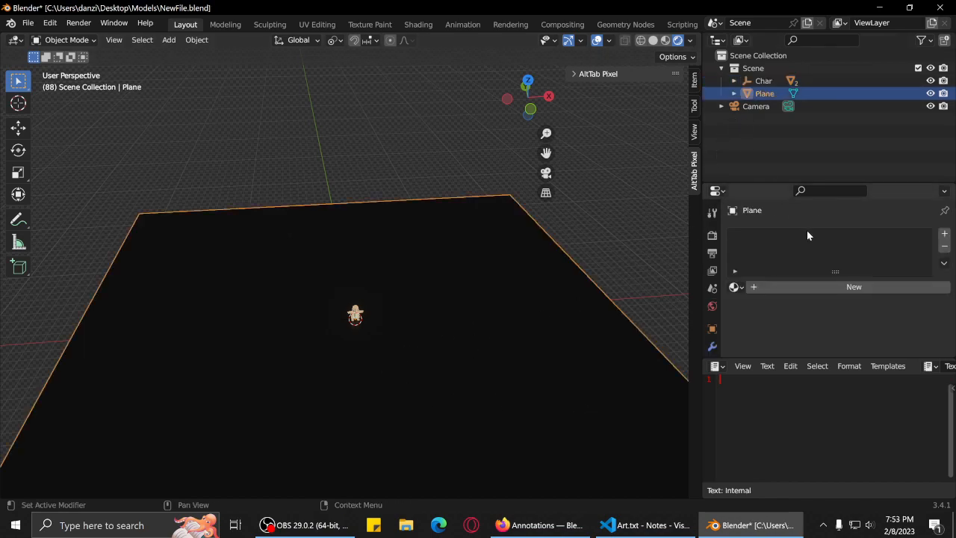
{"action": "left_click", "coordinate": [712, 307]}
{"action": "scroll", "coordinate": [716, 312], "scroll_direction": "down", "scroll_amount": 5}
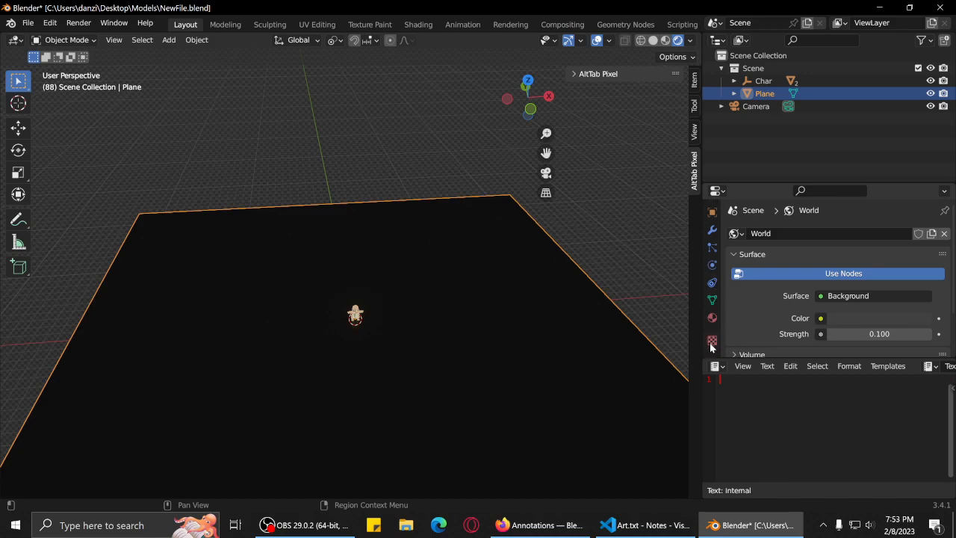
{"action": "left_click", "coordinate": [714, 319]}
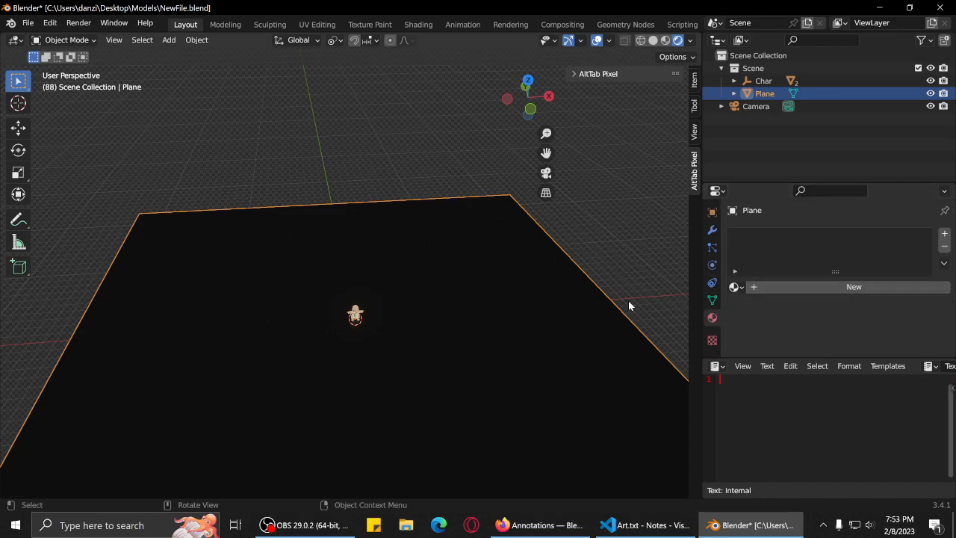
Try adding a new material to the Plane and editing its base color as a hex value, then undo it.
{"action": "left_click", "coordinate": [779, 287]}
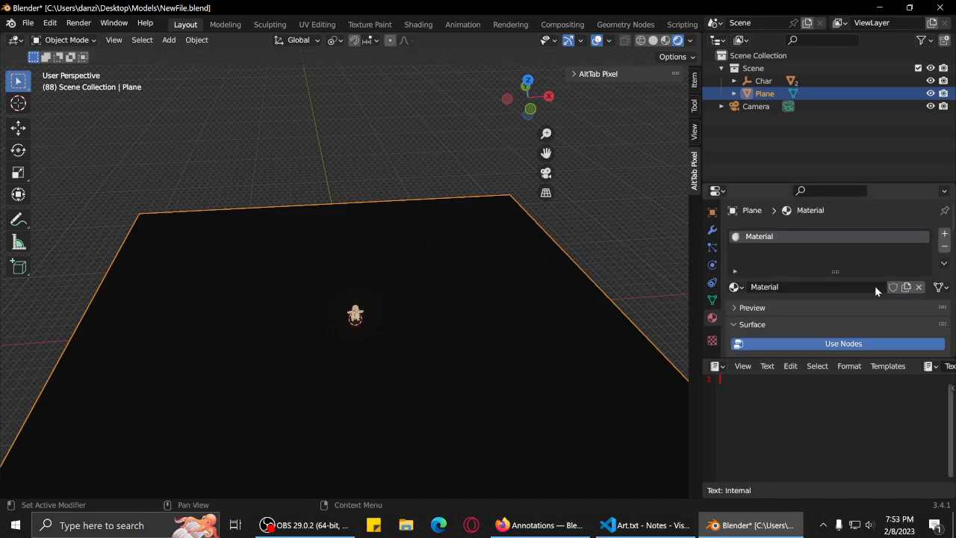
{"action": "scroll", "coordinate": [842, 296], "scroll_direction": "down", "scroll_amount": 4}
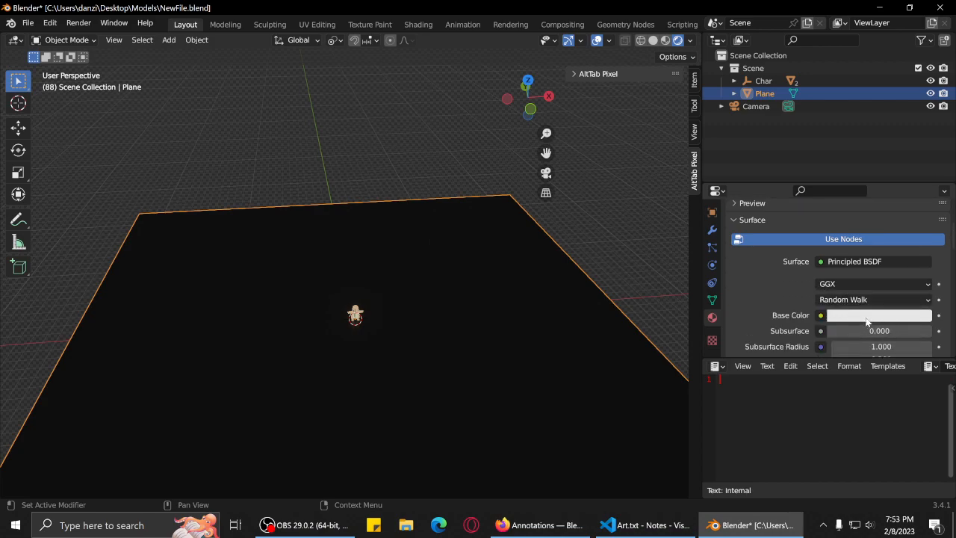
{"action": "left_click", "coordinate": [867, 321]}
{"action": "left_click", "coordinate": [902, 240]}
{"action": "left_click", "coordinate": [881, 259]}
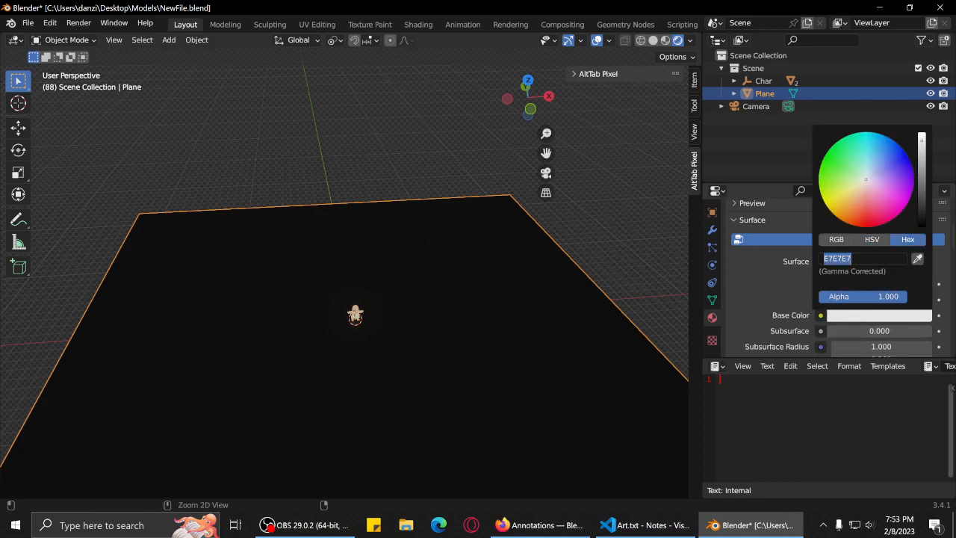
{"action": "key", "text": "ctrl+c"}
{"action": "key", "text": "ctrl+v"}
{"action": "key", "text": "ctrl+z"}
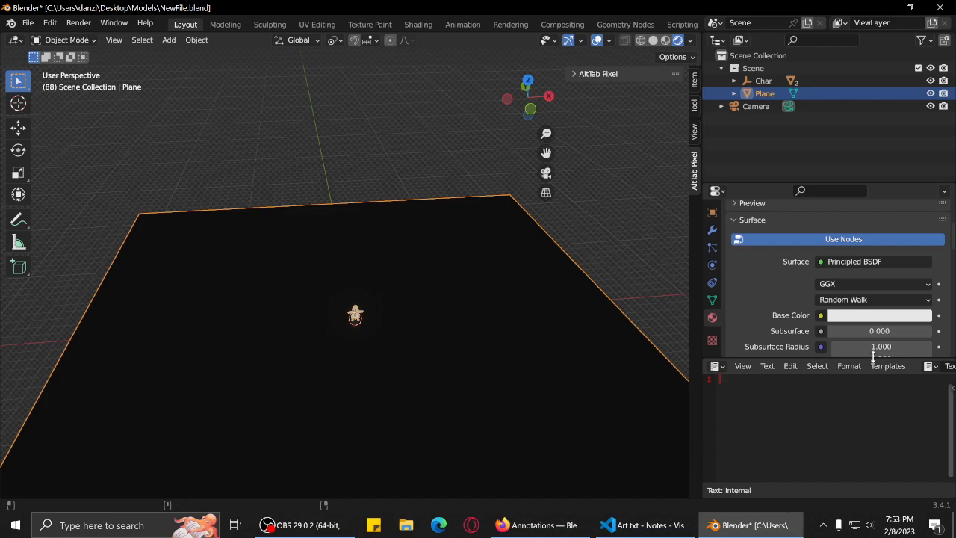
{"action": "key", "text": "ctrl+z"}
Browse the list of existing materials available for the Plane.
{"action": "left_click", "coordinate": [736, 287]}
{"action": "scroll", "coordinate": [806, 360], "scroll_direction": "down", "scroll_amount": 20}
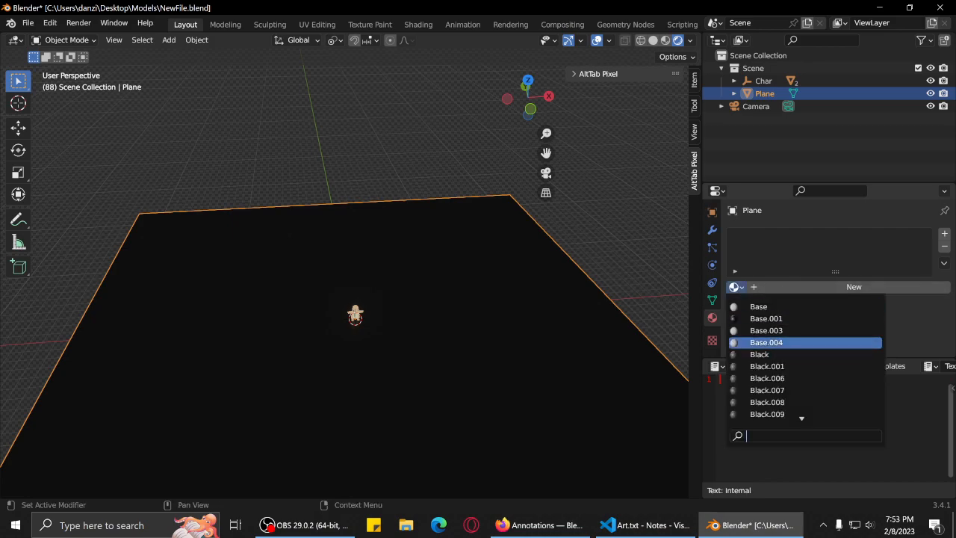
{"action": "scroll", "coordinate": [806, 360], "scroll_direction": "up", "scroll_amount": 20}
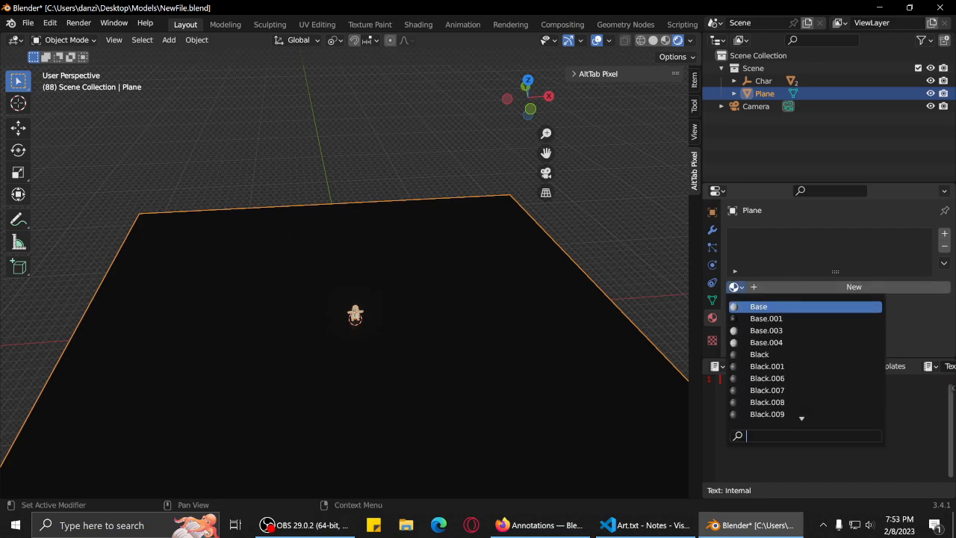
Switch to Firefox and search Google for "blender delete unused materials".
{"action": "left_click", "coordinate": [542, 525]}
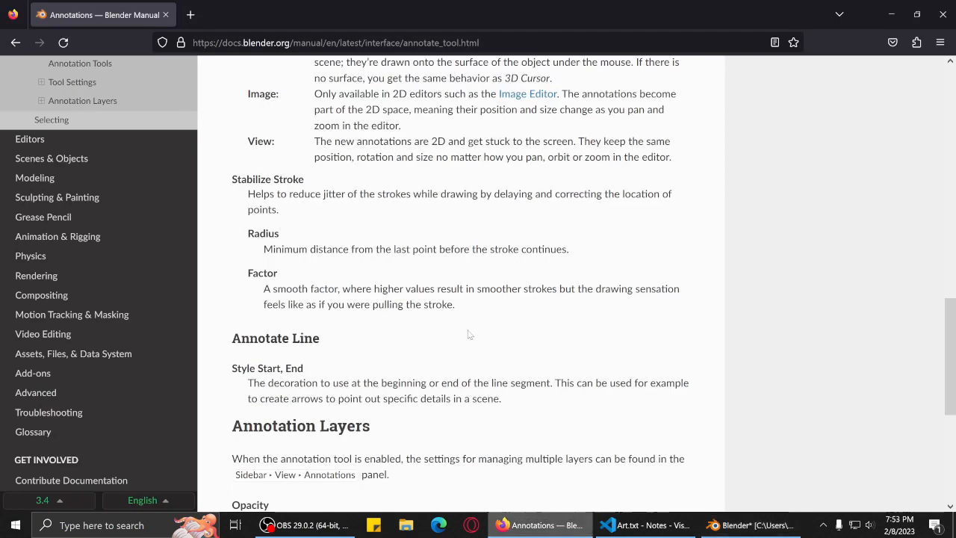
{"action": "key", "text": "ctrl+l"}
{"action": "type", "text": "blende"}
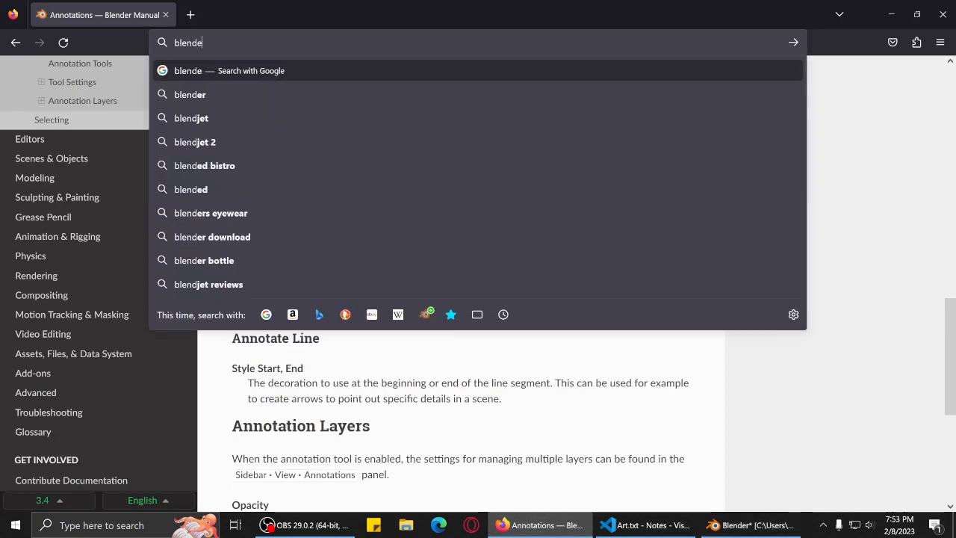
{"action": "type", "text": "r delete"}
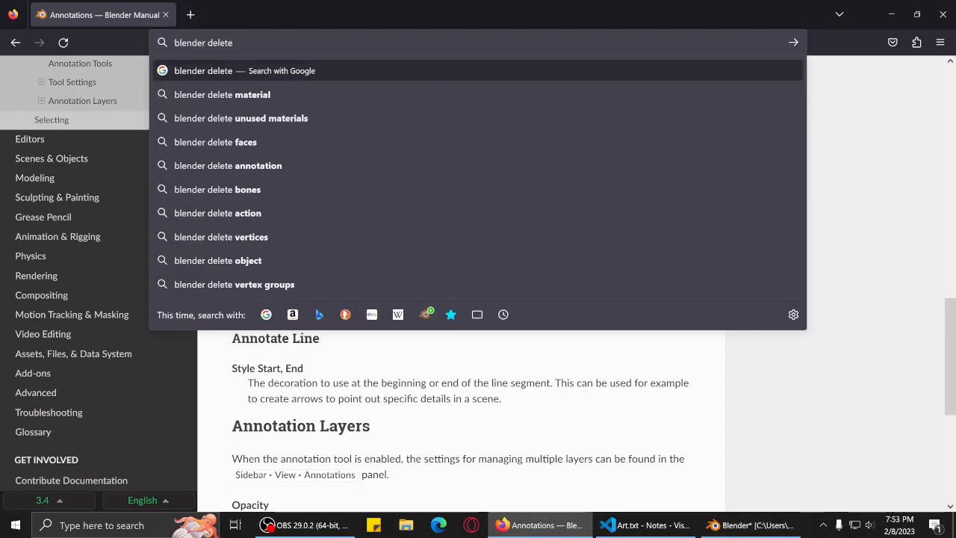
{"action": "key", "text": "Down"}
{"action": "key", "text": "Down"}
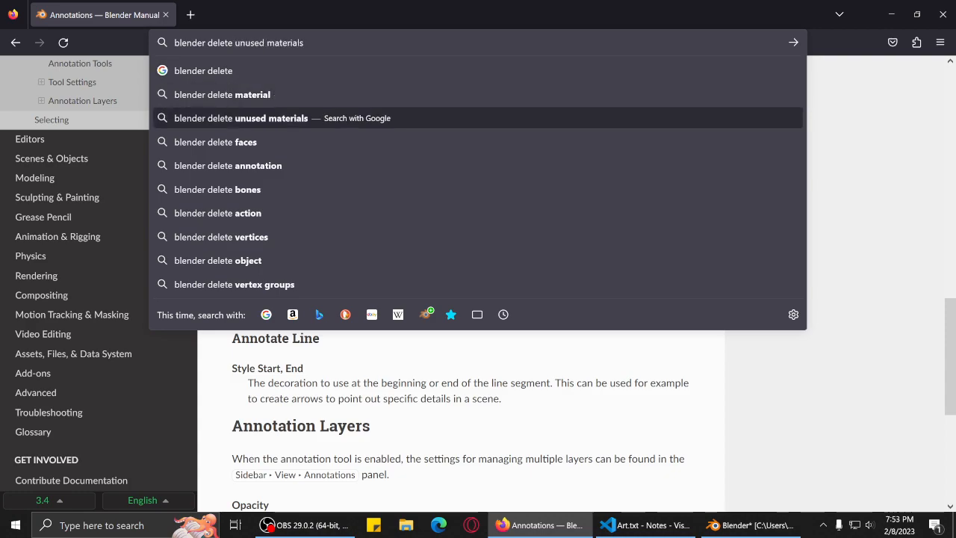
{"action": "key", "text": "Return"}
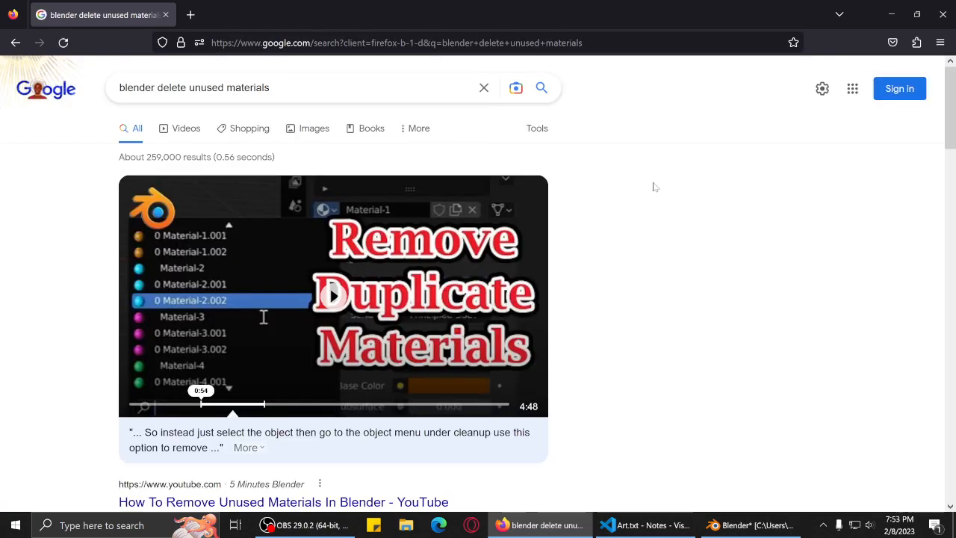
Scan the search results and open the Stack Exchange question "How can I remove all unused materials from a .blend file?".
{"action": "scroll", "coordinate": [654, 187], "scroll_direction": "down", "scroll_amount": 3}
{"action": "scroll", "coordinate": [648, 206], "scroll_direction": "down", "scroll_amount": 3}
{"action": "scroll", "coordinate": [649, 206], "scroll_direction": "up", "scroll_amount": 2}
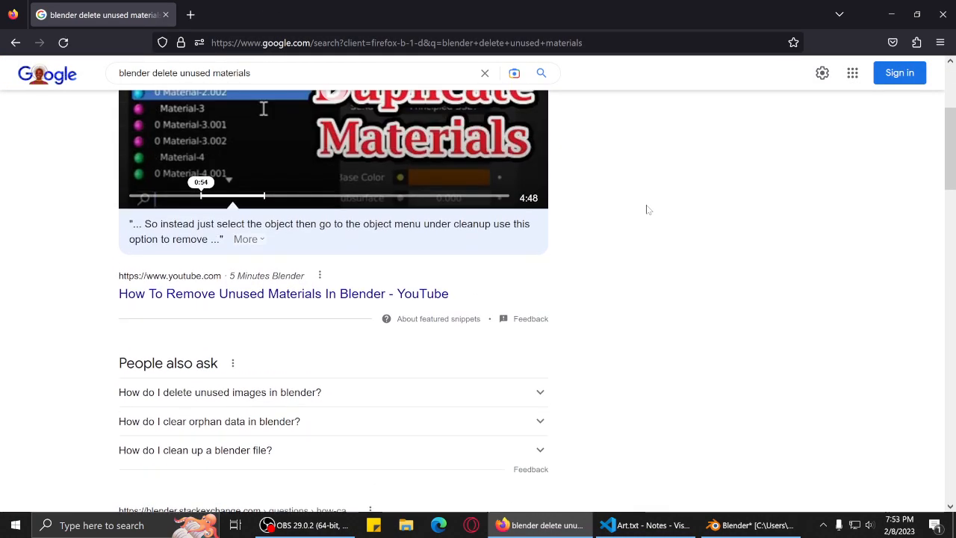
{"action": "scroll", "coordinate": [648, 206], "scroll_direction": "down", "scroll_amount": 4}
{"action": "scroll", "coordinate": [385, 198], "scroll_direction": "up", "scroll_amount": 1}
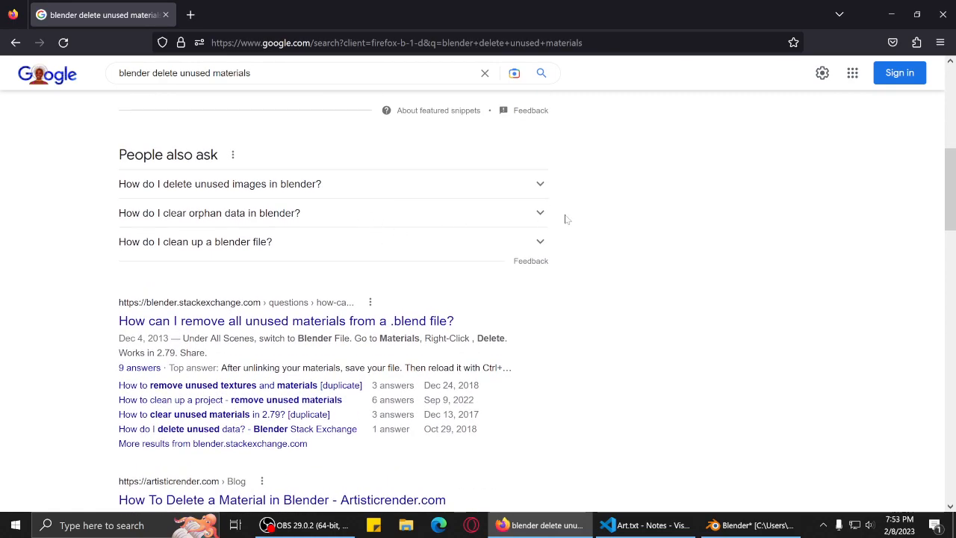
{"action": "scroll", "coordinate": [566, 216], "scroll_direction": "down", "scroll_amount": 2}
{"action": "scroll", "coordinate": [566, 216], "scroll_direction": "up", "scroll_amount": 1}
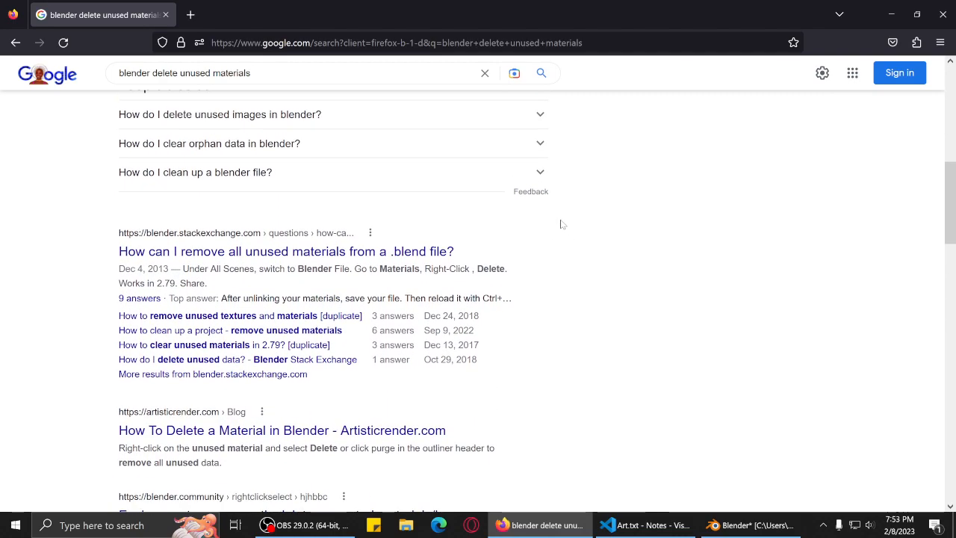
{"action": "left_click", "coordinate": [352, 251]}
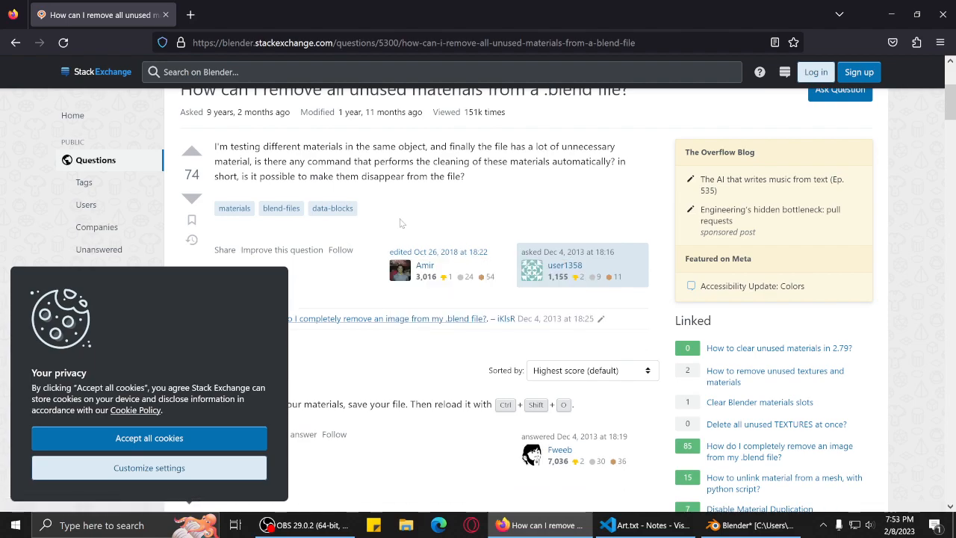
Accept the site's cookies and read the question and its accepted answer on unlinking materials and reloading the file.
{"action": "left_click", "coordinate": [197, 438]}
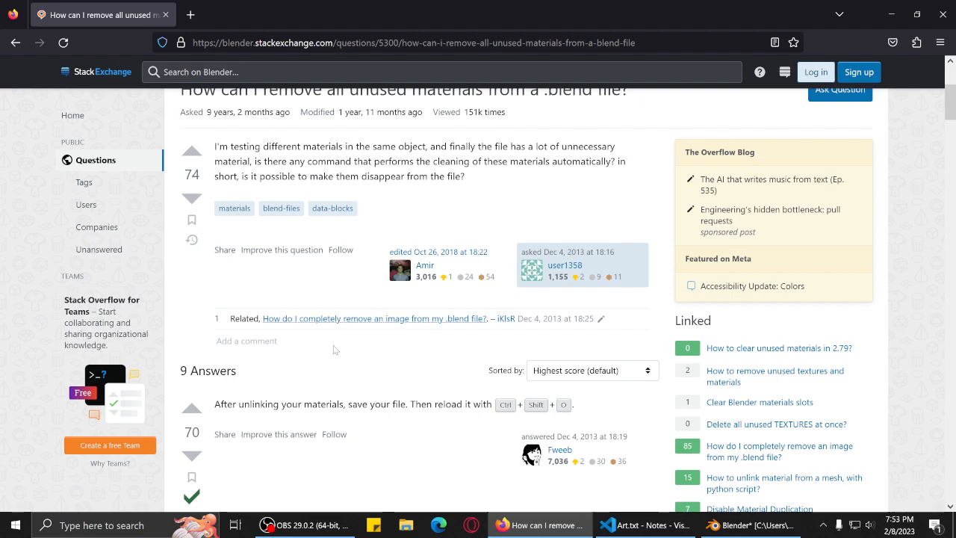
{"action": "scroll", "coordinate": [429, 344], "scroll_direction": "down", "scroll_amount": 2}
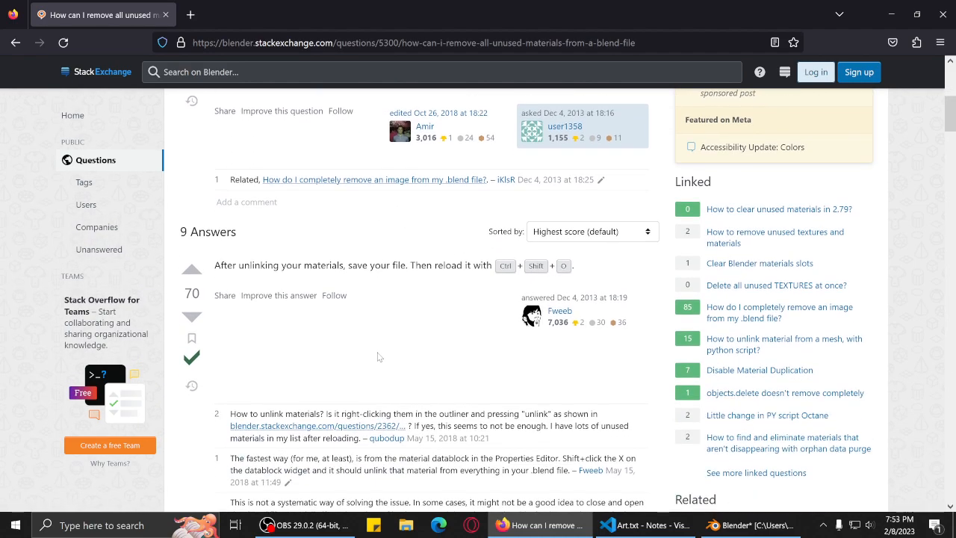
{"action": "scroll", "coordinate": [378, 357], "scroll_direction": "up", "scroll_amount": 3}
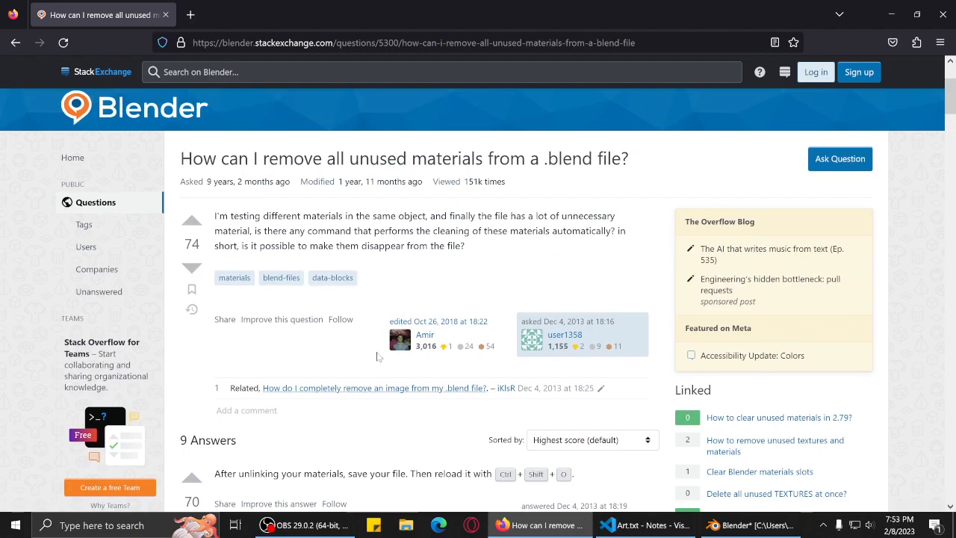
{"action": "scroll", "coordinate": [377, 357], "scroll_direction": "down", "scroll_amount": 3}
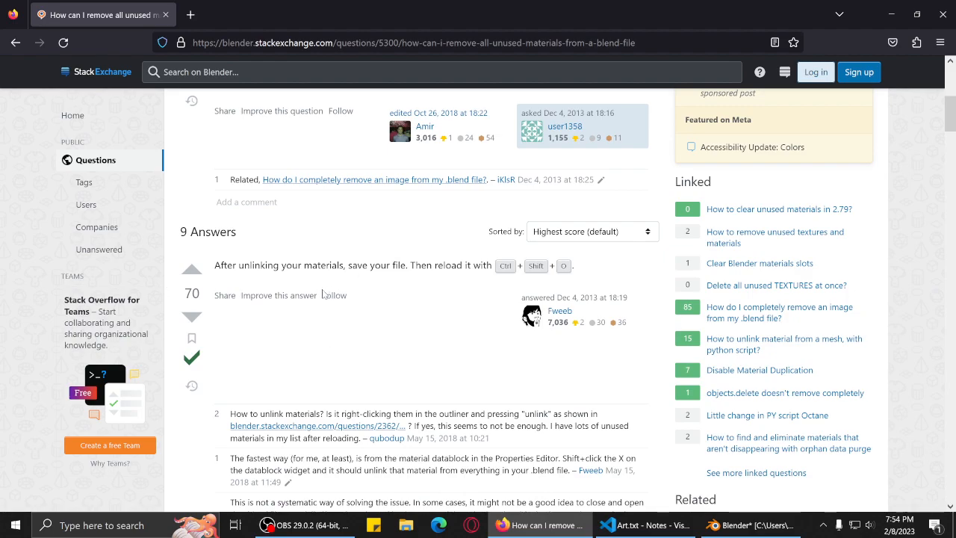
{"action": "left_click_drag", "start_coordinate": [214, 266], "coordinate": [345, 282]}
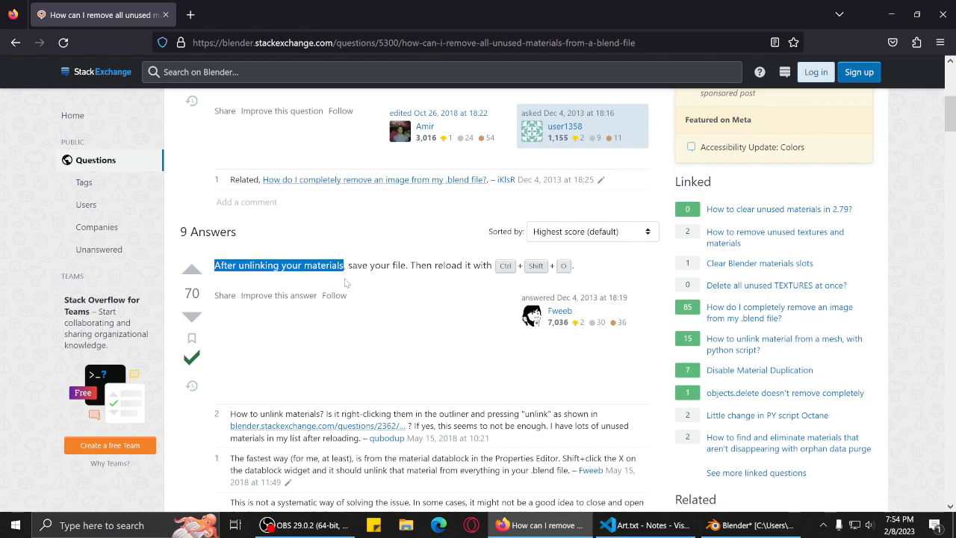
{"action": "scroll", "coordinate": [449, 327], "scroll_direction": "up", "scroll_amount": 4}
{"action": "scroll", "coordinate": [439, 326], "scroll_direction": "down", "scroll_amount": 2}
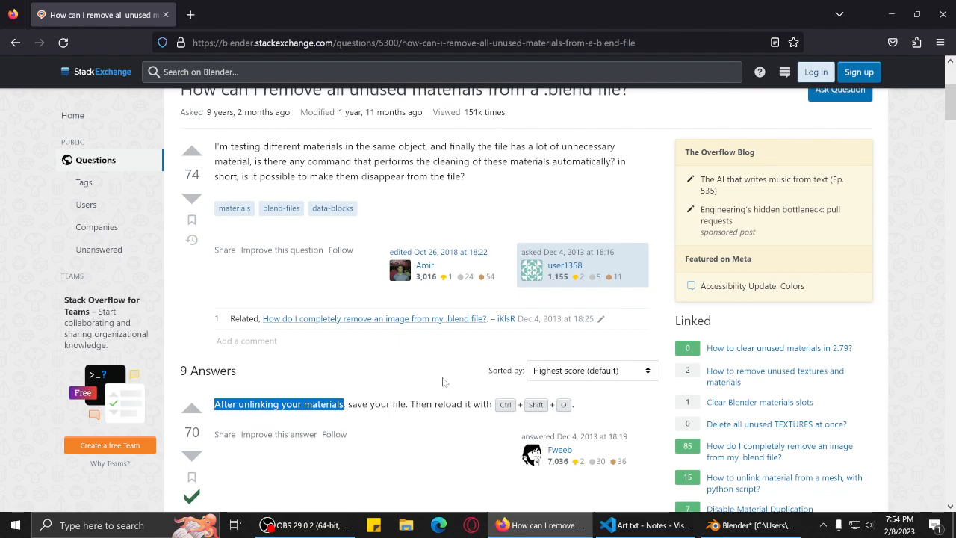
Check the recent files list in Blender, and return to Firefox to read the comments and the Orphan Data purge answer.
{"action": "left_click", "coordinate": [751, 526]}
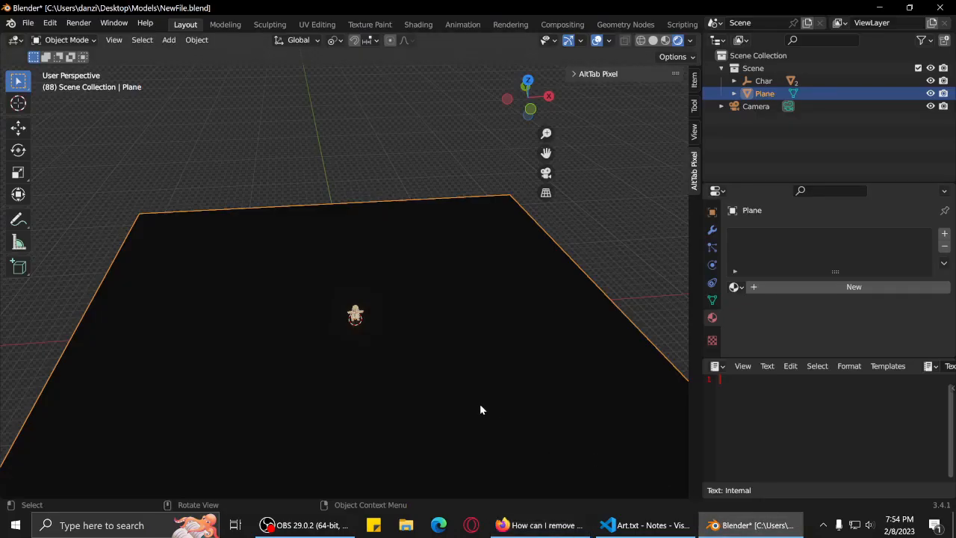
{"action": "key", "text": "ctrl+shift+o"}
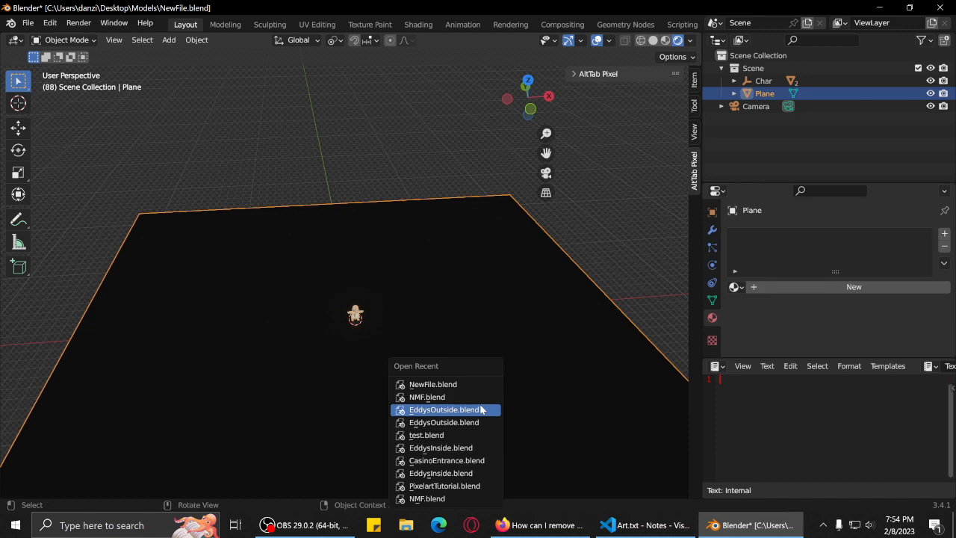
{"action": "left_click", "coordinate": [542, 525]}
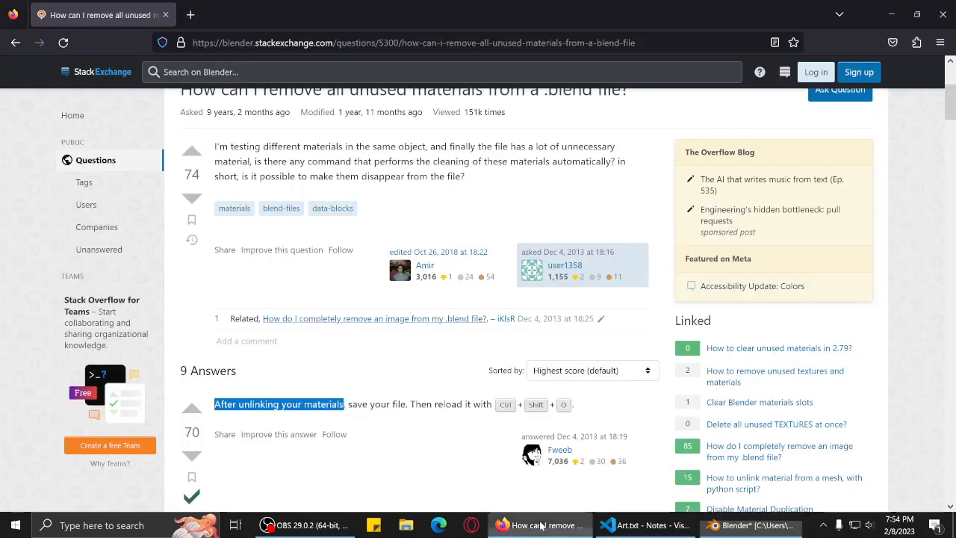
{"action": "scroll", "coordinate": [438, 354], "scroll_direction": "down", "scroll_amount": 5}
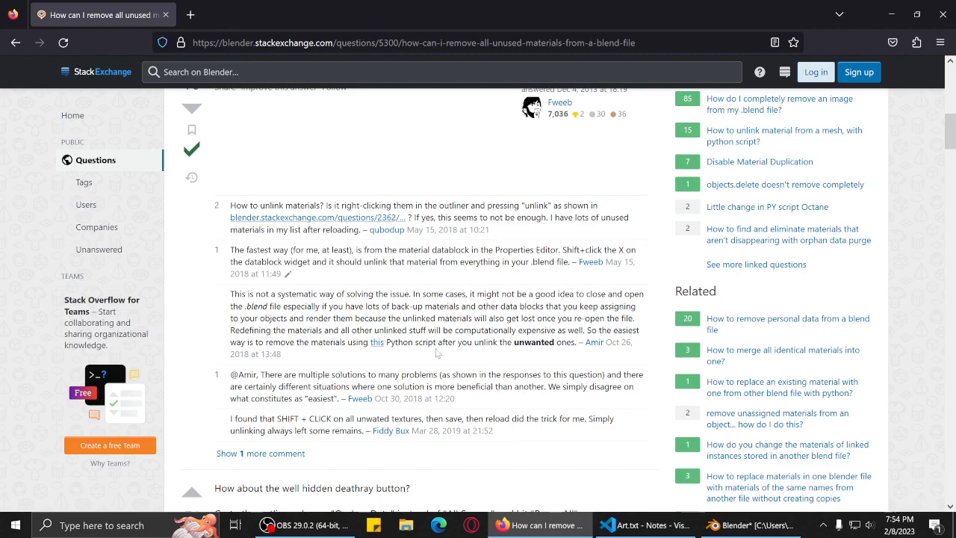
{"action": "scroll", "coordinate": [431, 362], "scroll_direction": "down", "scroll_amount": 3}
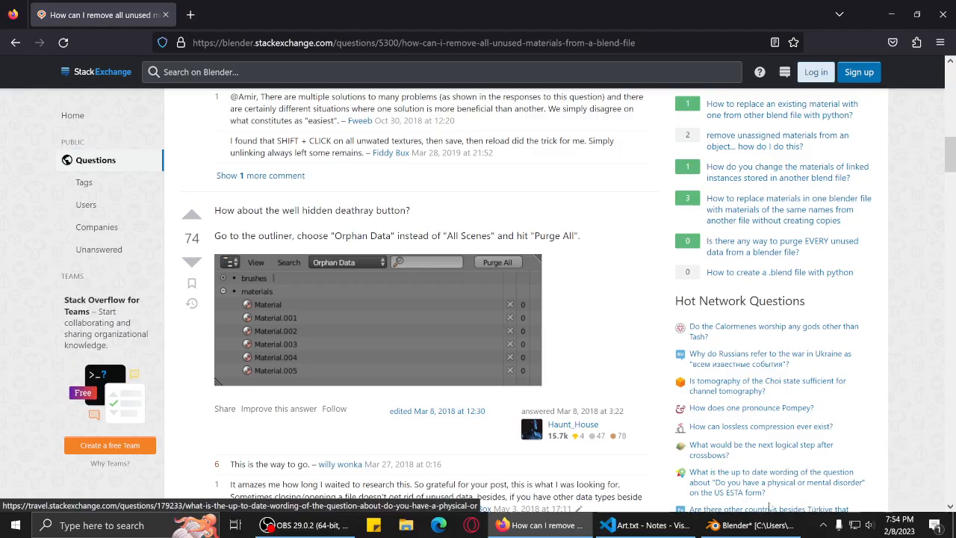
Switch to Blender, try the Asset Browser and Properties editors in the notes area, and restore its Text Editor.
{"action": "left_click", "coordinate": [751, 526]}
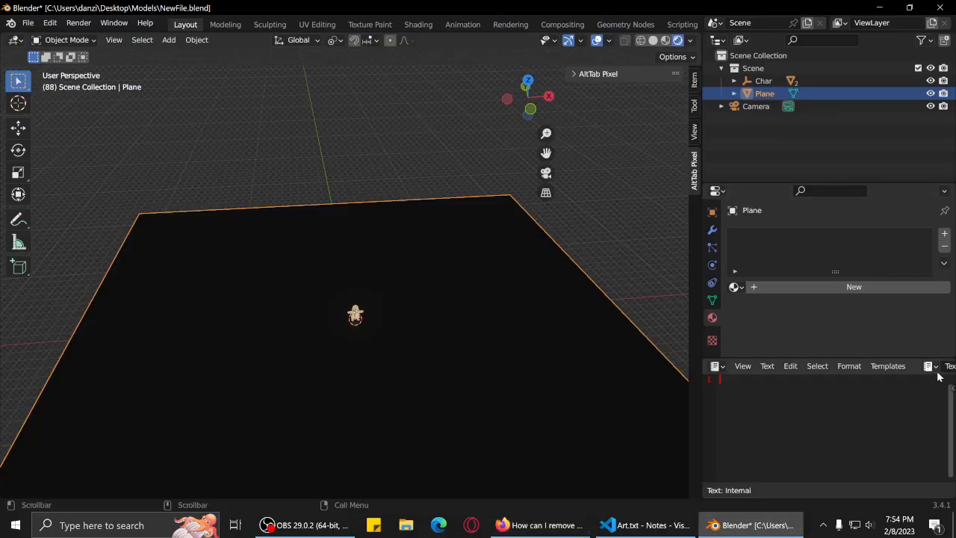
{"action": "left_click", "coordinate": [719, 369]}
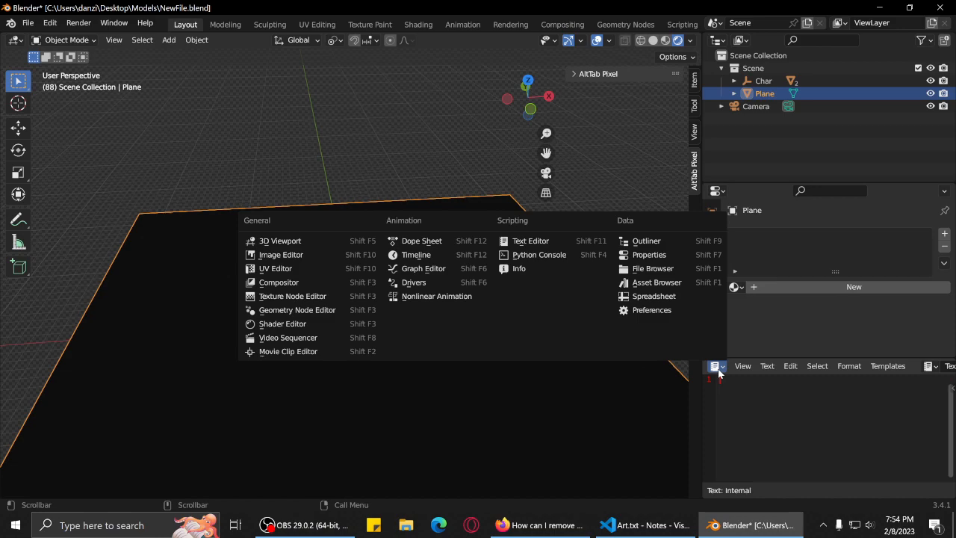
{"action": "left_click", "coordinate": [654, 282]}
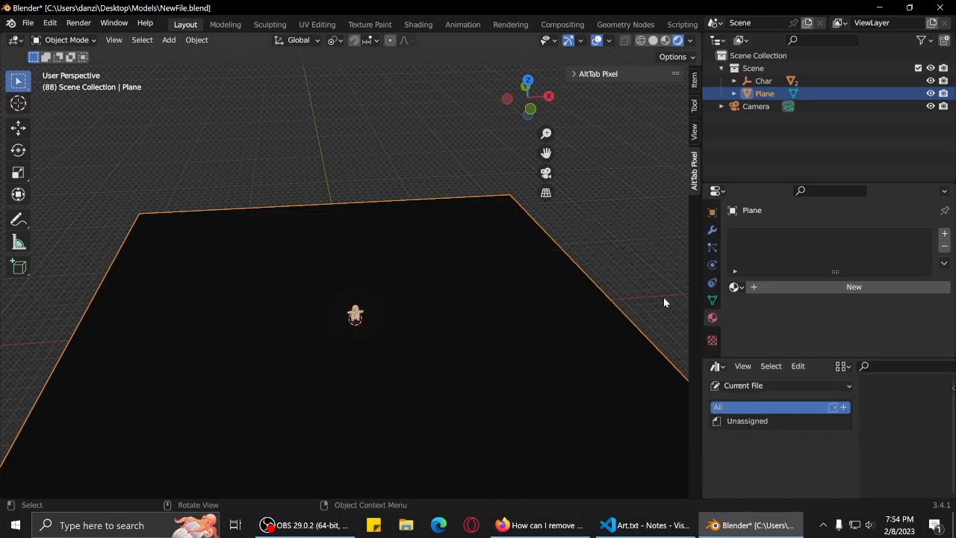
{"action": "left_click", "coordinate": [792, 387]}
{"action": "left_click", "coordinate": [793, 386]}
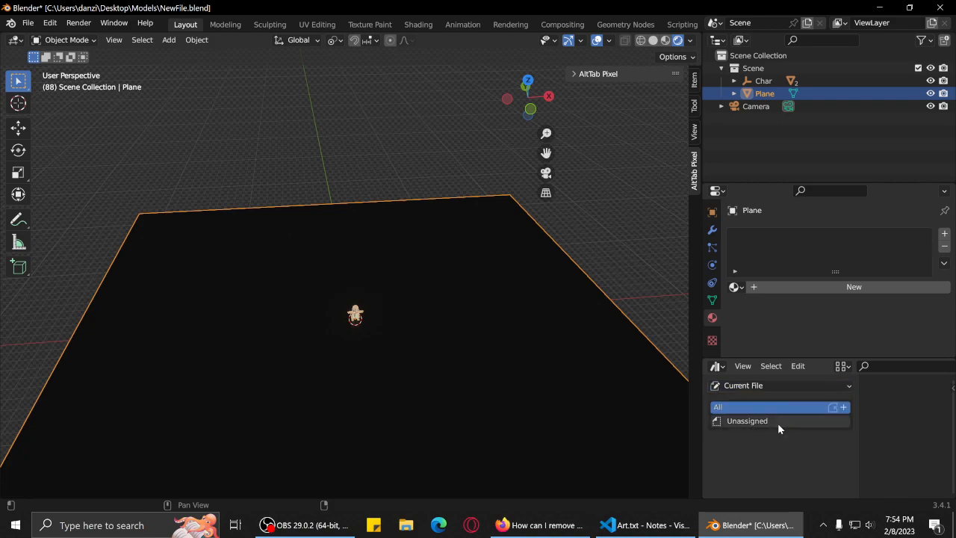
{"action": "left_click", "coordinate": [716, 366]}
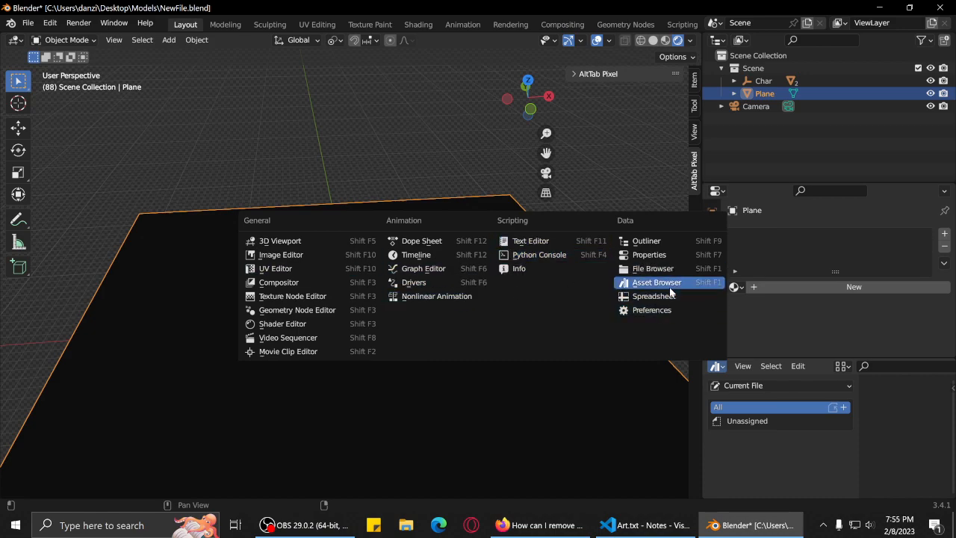
{"action": "left_click", "coordinate": [656, 255]}
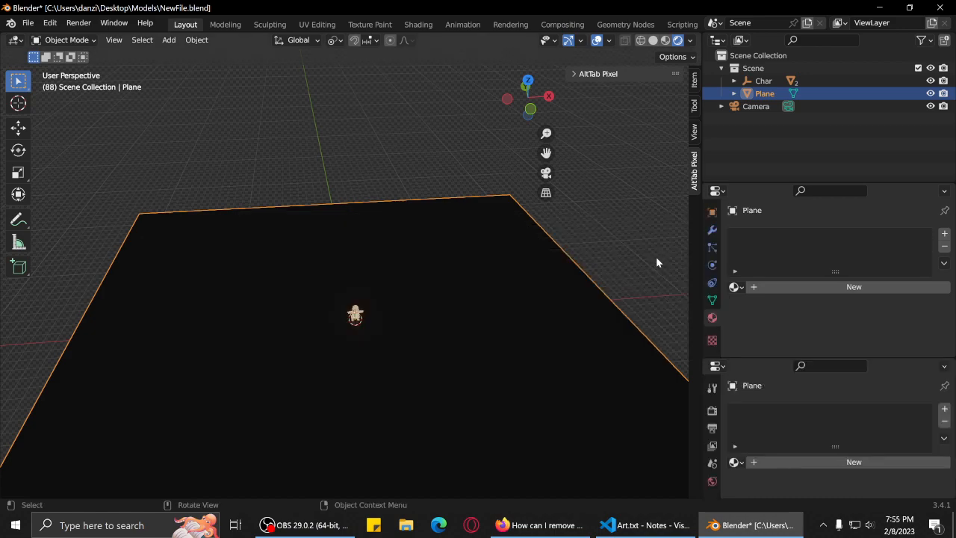
{"action": "left_click", "coordinate": [718, 366]}
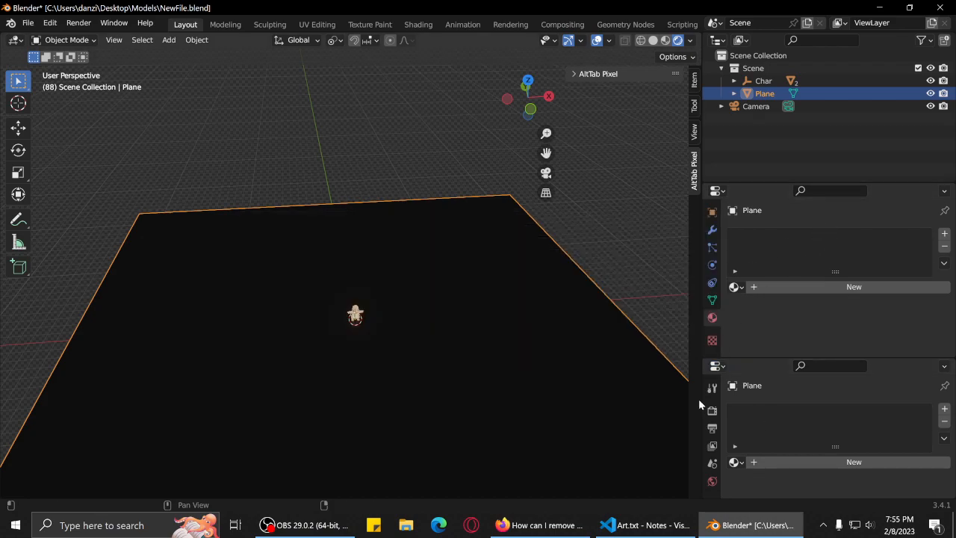
{"action": "left_click", "coordinate": [716, 366]}
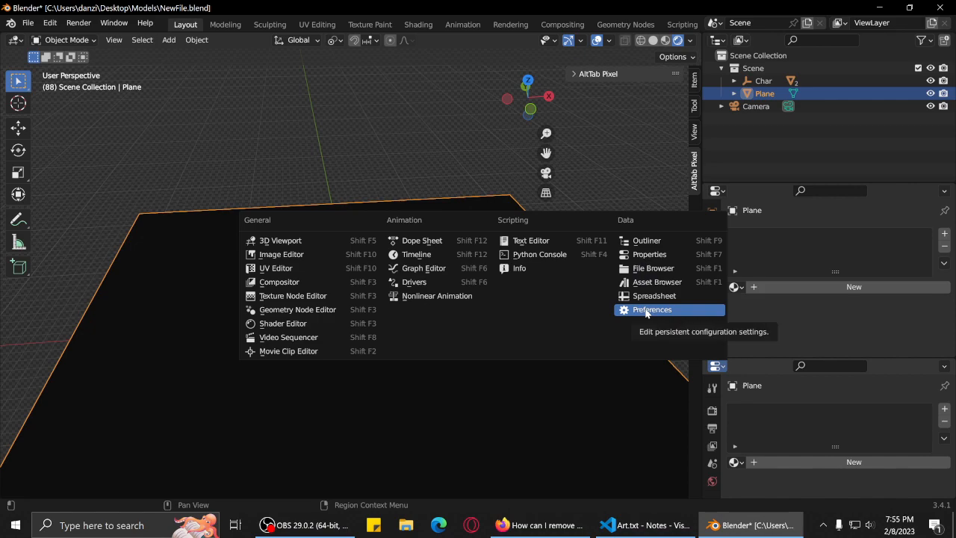
{"action": "left_click", "coordinate": [529, 241]}
Enlarge the Properties editor by shrinking the Outliner and Text Editor areas, and readjust the width of the editor column.
{"action": "left_click_drag", "start_coordinate": [770, 359], "coordinate": [781, 416]}
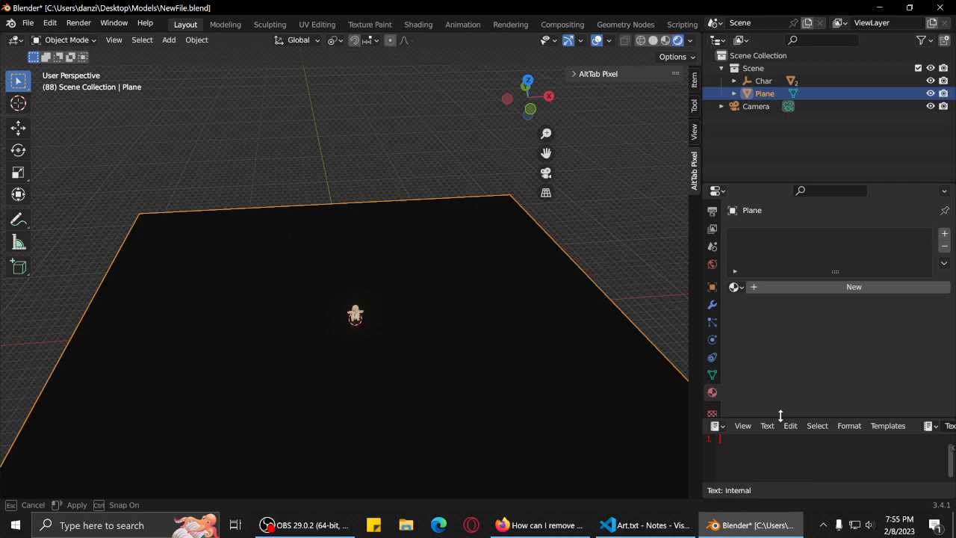
{"action": "left_click_drag", "start_coordinate": [780, 415], "coordinate": [780, 416]}
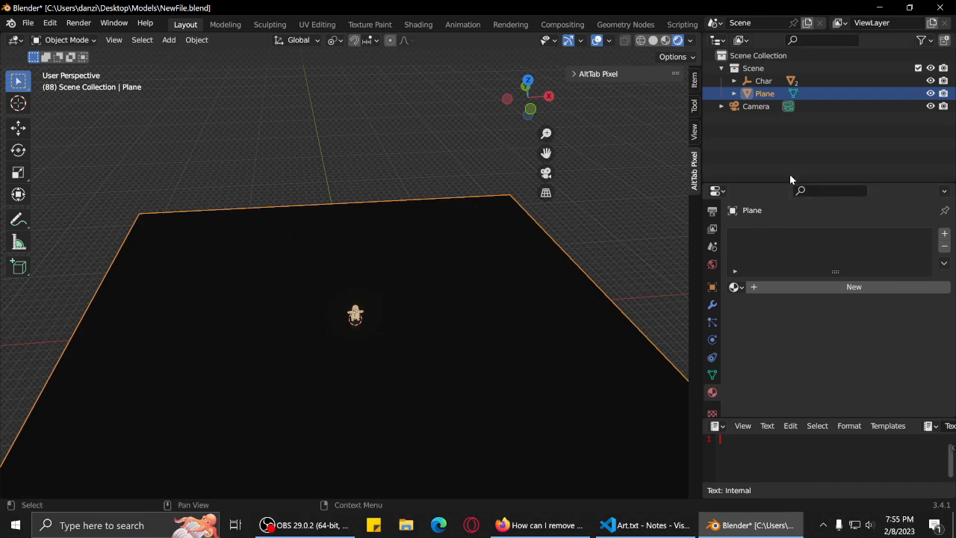
{"action": "left_click_drag", "start_coordinate": [778, 183], "coordinate": [782, 118]}
{"action": "left_click_drag", "start_coordinate": [798, 417], "coordinate": [800, 403]}
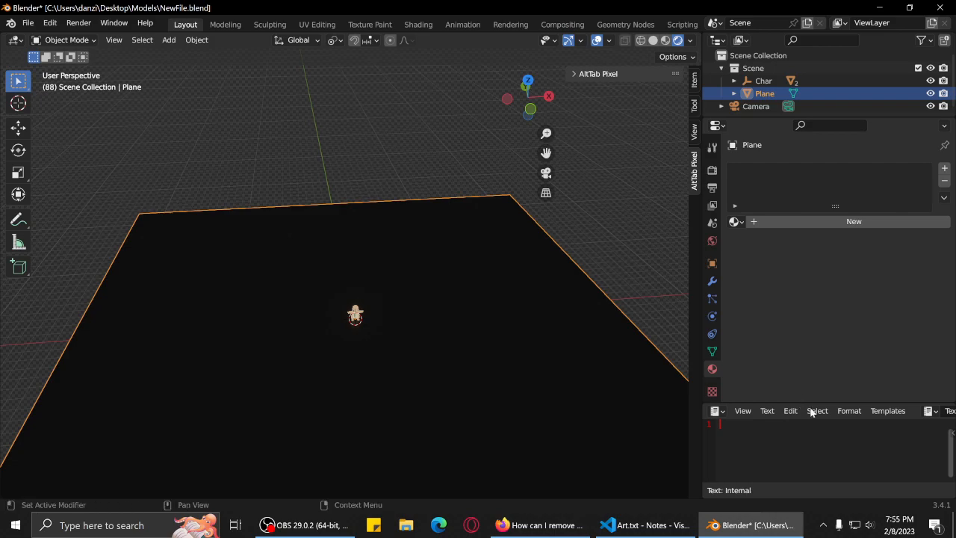
{"action": "left_click_drag", "start_coordinate": [701, 368], "coordinate": [516, 372]}
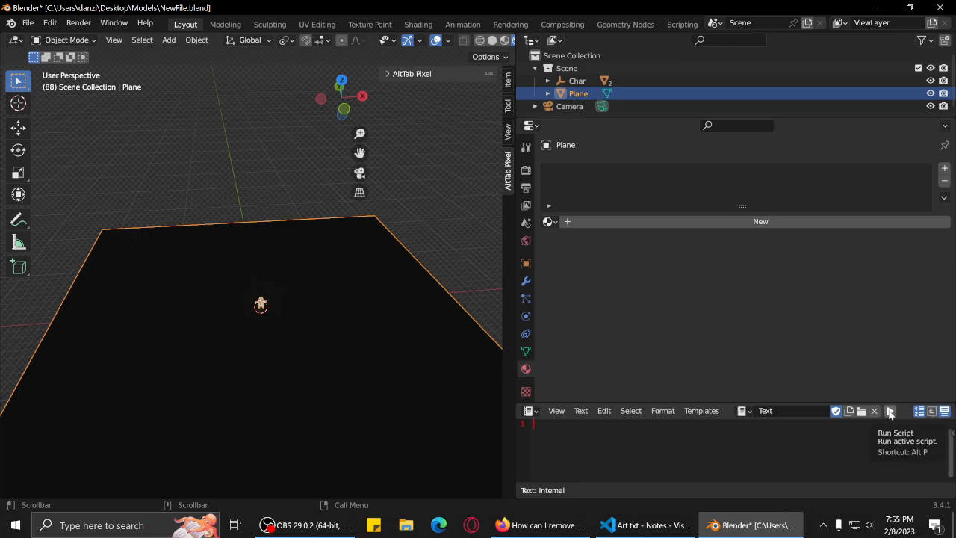
{"action": "left_click_drag", "start_coordinate": [515, 325], "coordinate": [711, 359]}
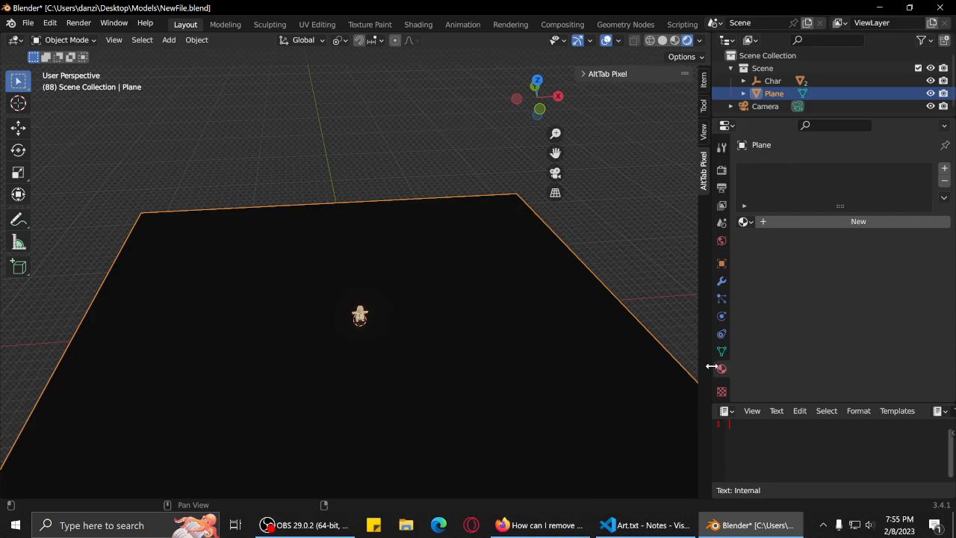
Recheck the Orphan Data answer in Firefox, try an Outliner in Blender's notes area, and restore the Text Editor there.
{"action": "left_click", "coordinate": [552, 523]}
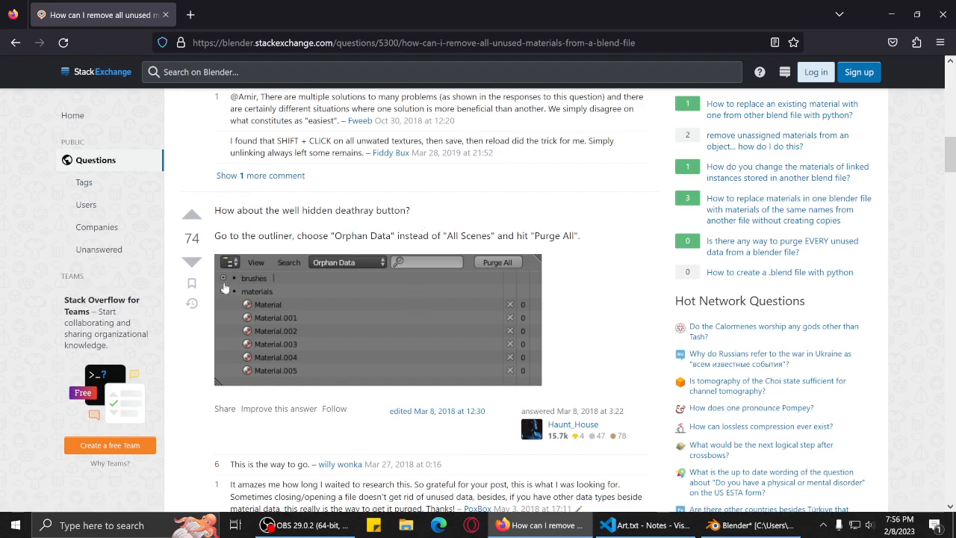
{"action": "left_click", "coordinate": [755, 526]}
{"action": "left_click", "coordinate": [726, 412]}
{"action": "left_click", "coordinate": [657, 288]}
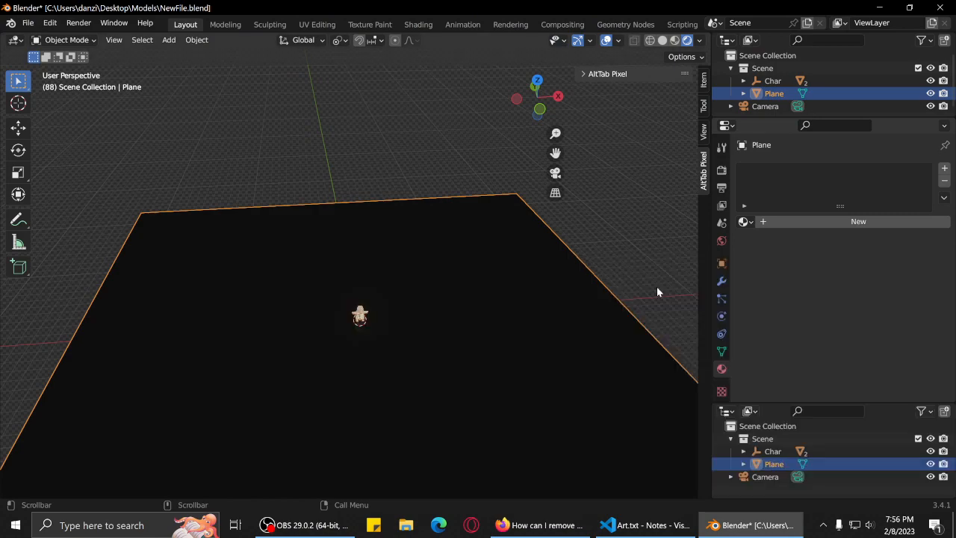
{"action": "left_click", "coordinate": [726, 411]}
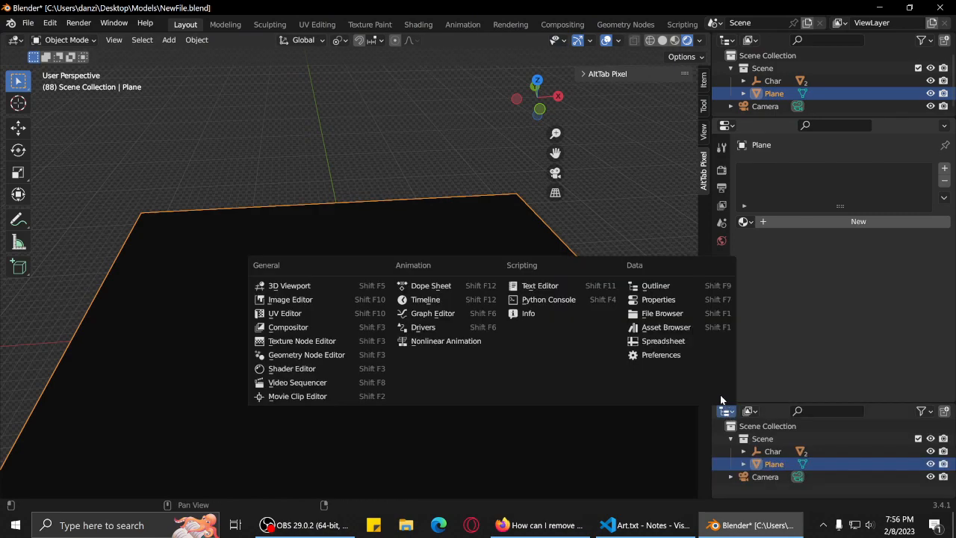
{"action": "left_click", "coordinate": [568, 285]}
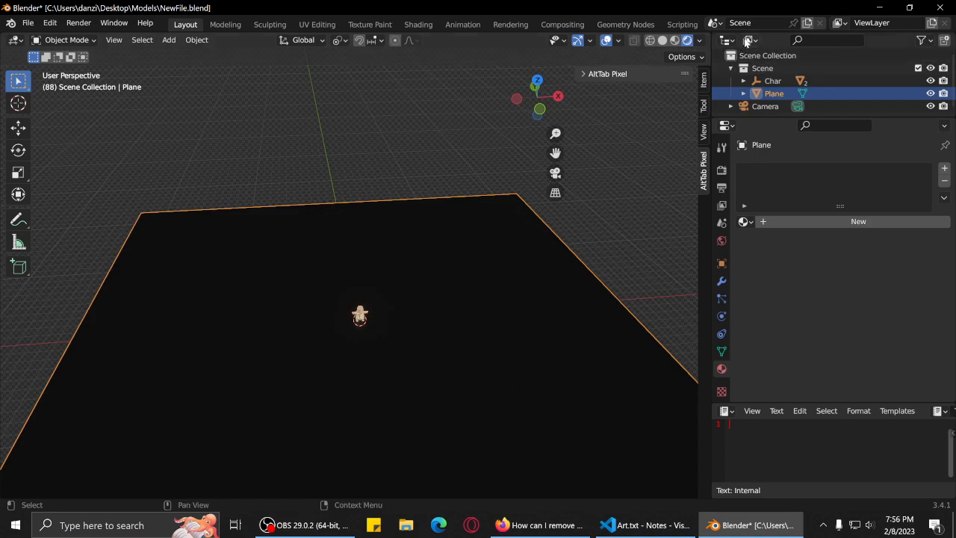
Display the orphan data in the outliner and purge all unused data-blocks from the file.
{"action": "left_click", "coordinate": [749, 41]}
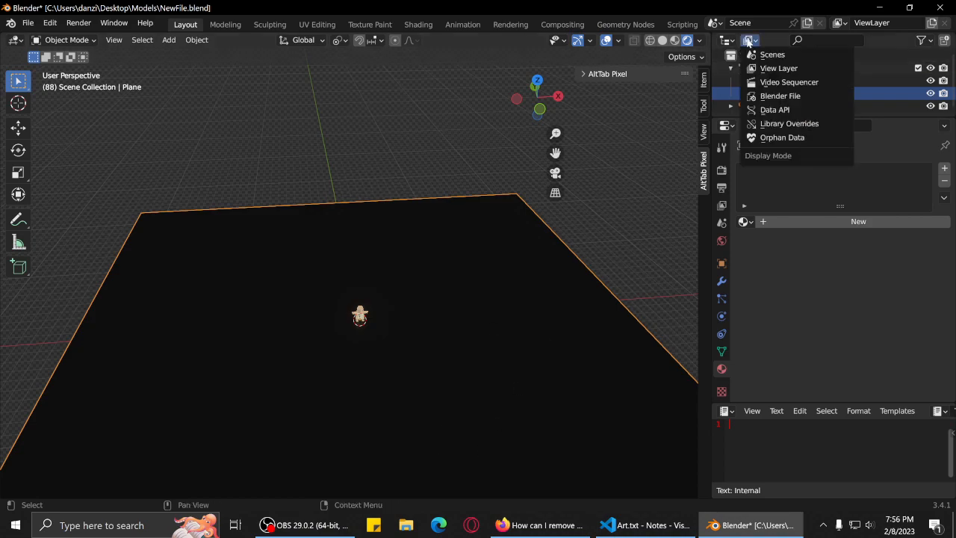
{"action": "left_click", "coordinate": [779, 139]}
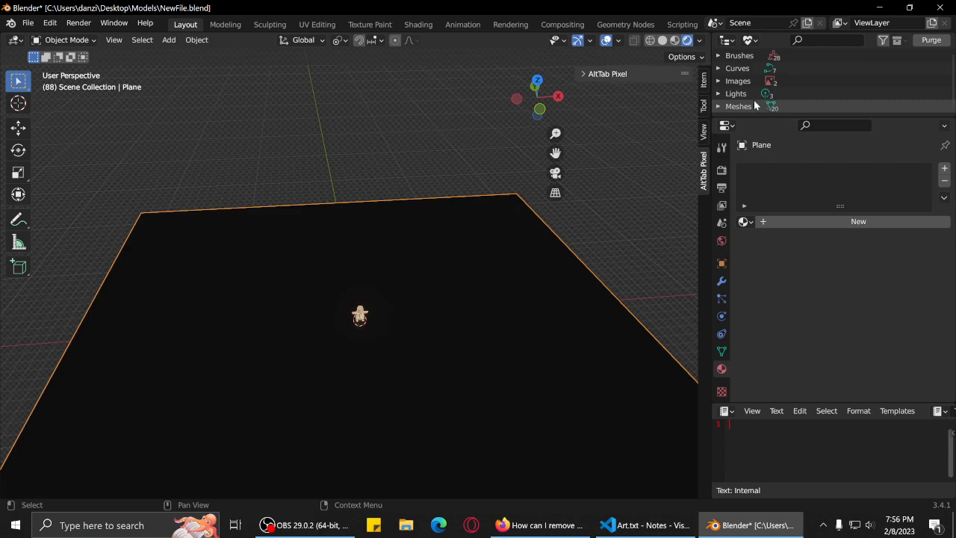
{"action": "left_click", "coordinate": [924, 42]}
{"action": "left_click", "coordinate": [924, 48]}
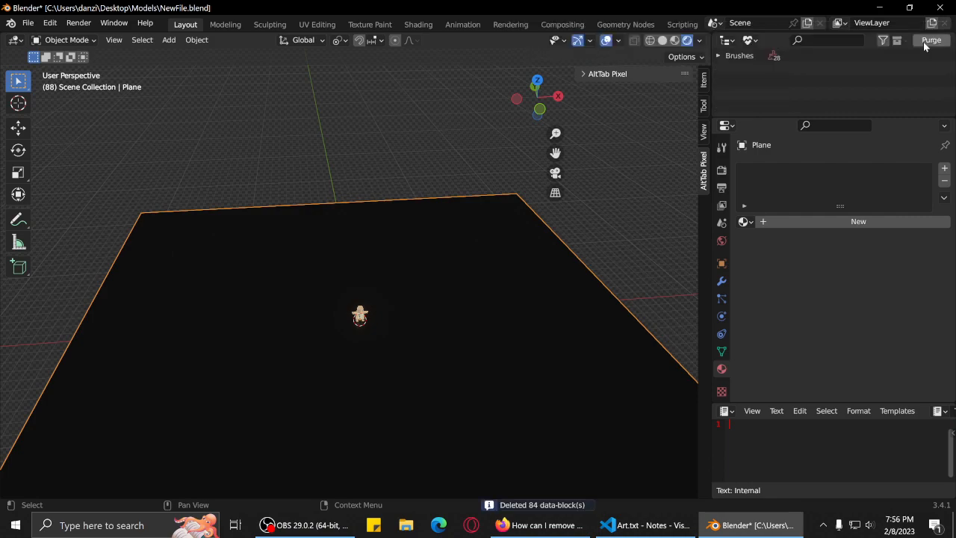
Select the Brushes group in the orphan data and try to purge it as well.
{"action": "middle_click_drag", "start_coordinate": [354, 331], "coordinate": [369, 335]}
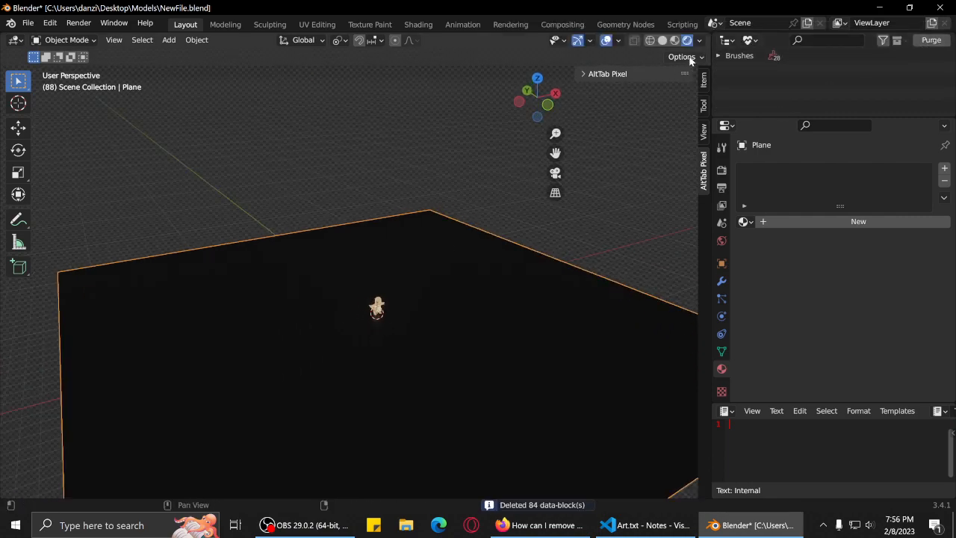
{"action": "left_click", "coordinate": [719, 56]}
{"action": "left_click", "coordinate": [719, 56]}
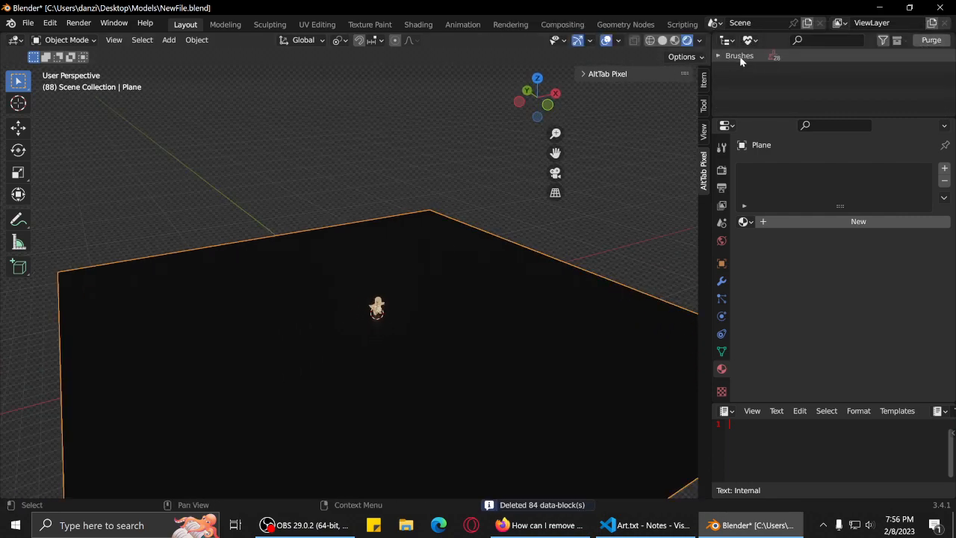
{"action": "left_click", "coordinate": [793, 56]}
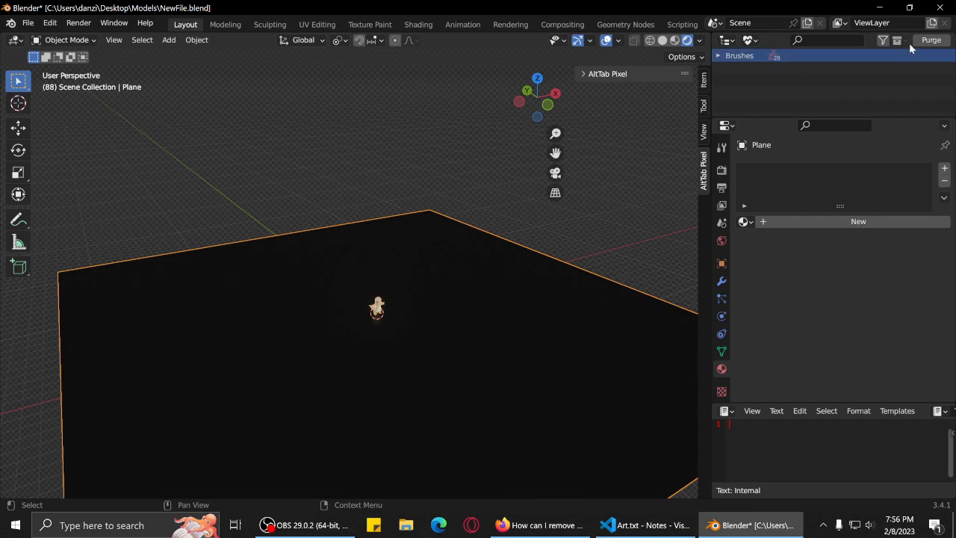
{"action": "left_click", "coordinate": [931, 39]}
Check which materials are still available for the plane and save the file.
{"action": "mouse_move", "coordinate": [458, 304]}
{"action": "middle_mouse_down"}
{"action": "mouse_move", "coordinate": [448, 363]}
{"action": "mouse_move", "coordinate": [460, 314]}
{"action": "middle_mouse_up"}
{"action": "left_click", "coordinate": [744, 221]}
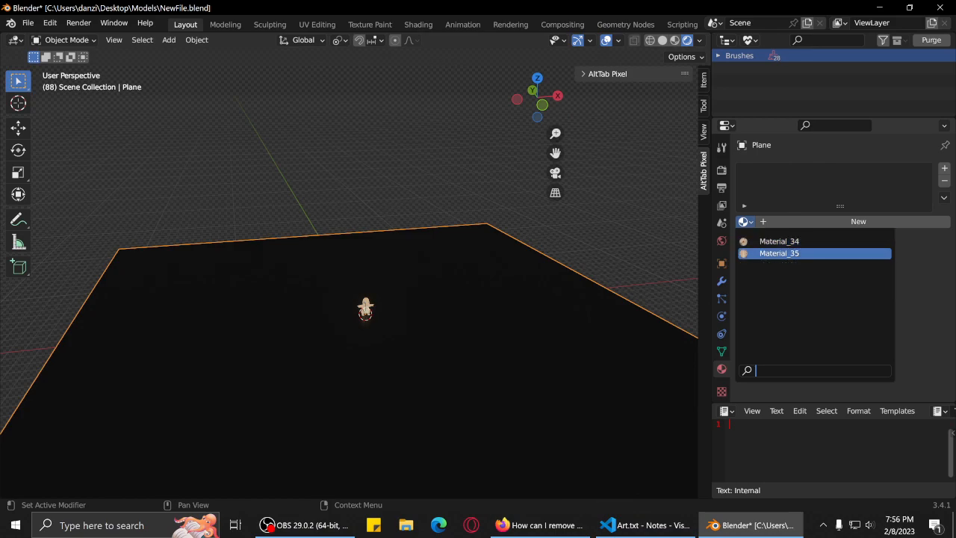
{"action": "key", "text": "ctrl+s"}
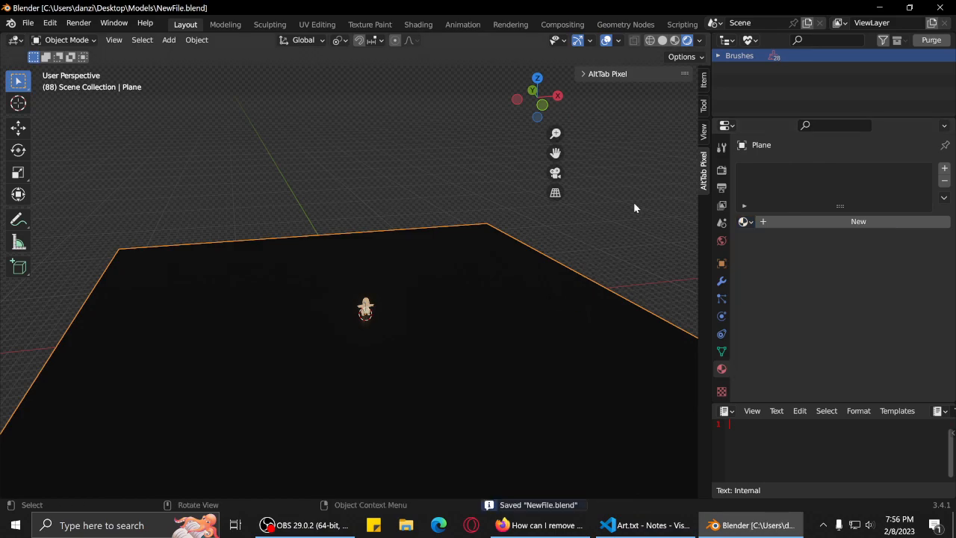
Try the outliner's Scenes display mode and return the outliner to View Layer mode.
{"action": "left_click", "coordinate": [727, 39]}
{"action": "left_click", "coordinate": [750, 39]}
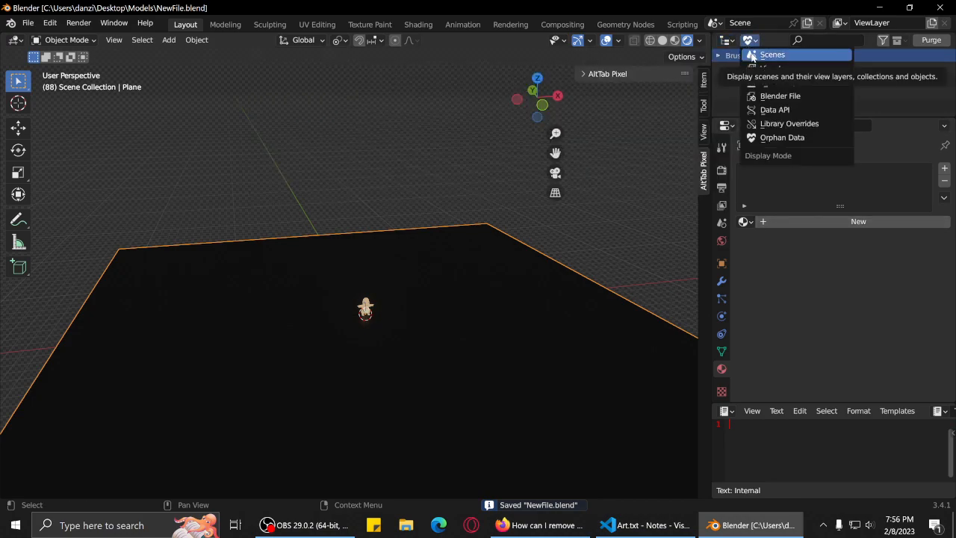
{"action": "left_click", "coordinate": [753, 56]}
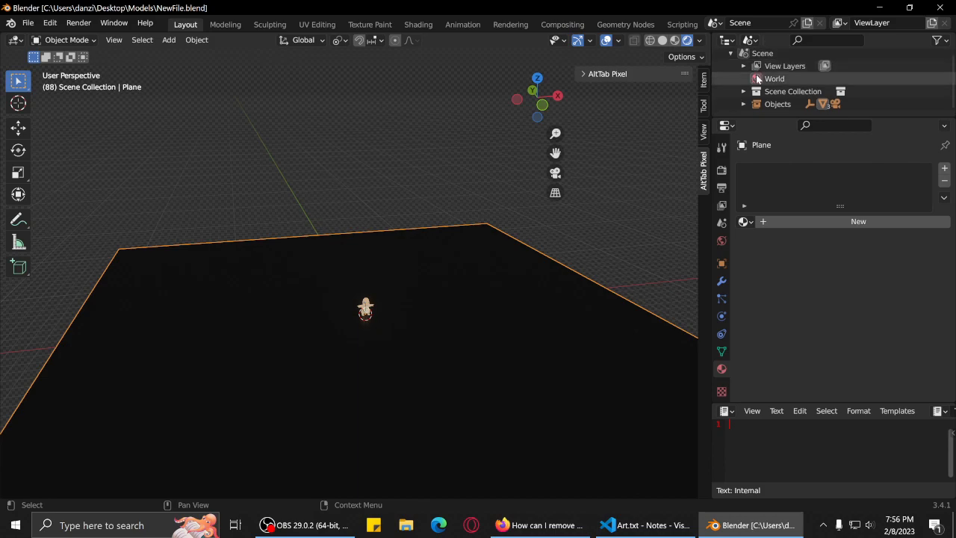
{"action": "left_click", "coordinate": [750, 40]}
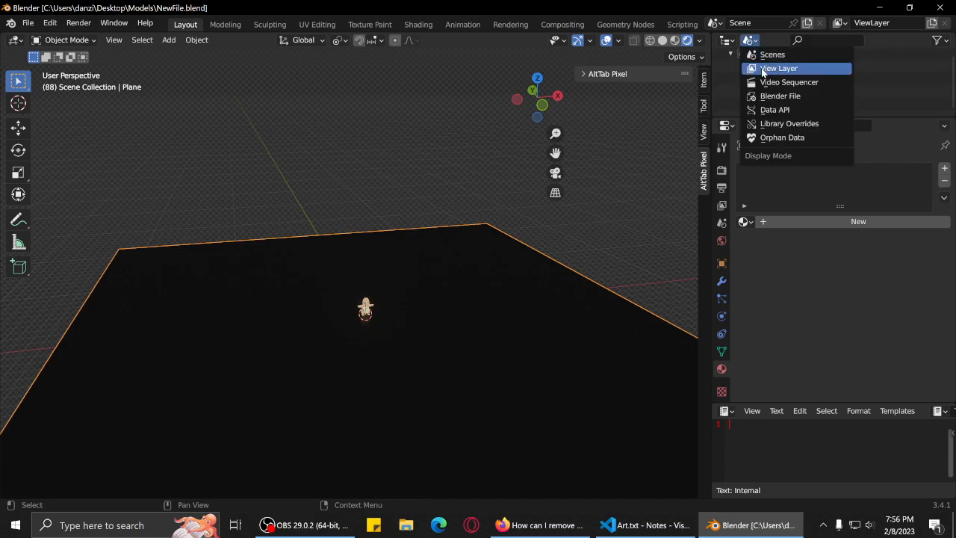
{"action": "left_click", "coordinate": [764, 69]}
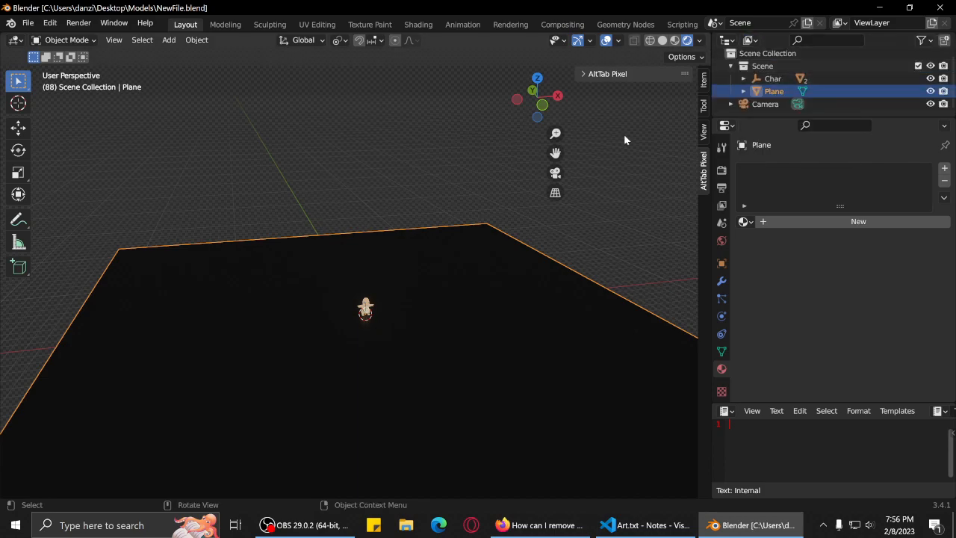
Switch to Firefox, close its window and return to Blender.
{"action": "left_click", "coordinate": [538, 525]}
{"action": "key", "text": "alt+Tab"}
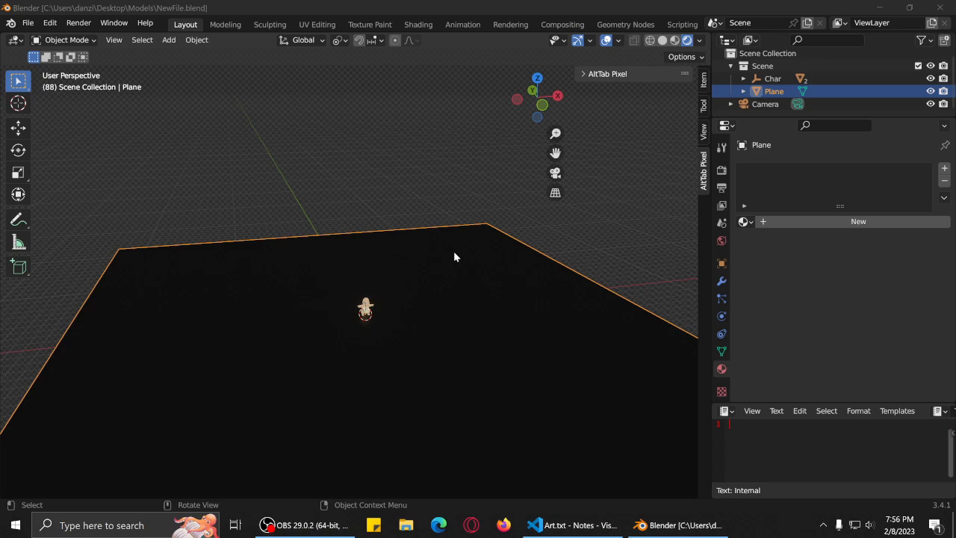
{"action": "middle_click_drag", "start_coordinate": [521, 271], "coordinate": [339, 302]}
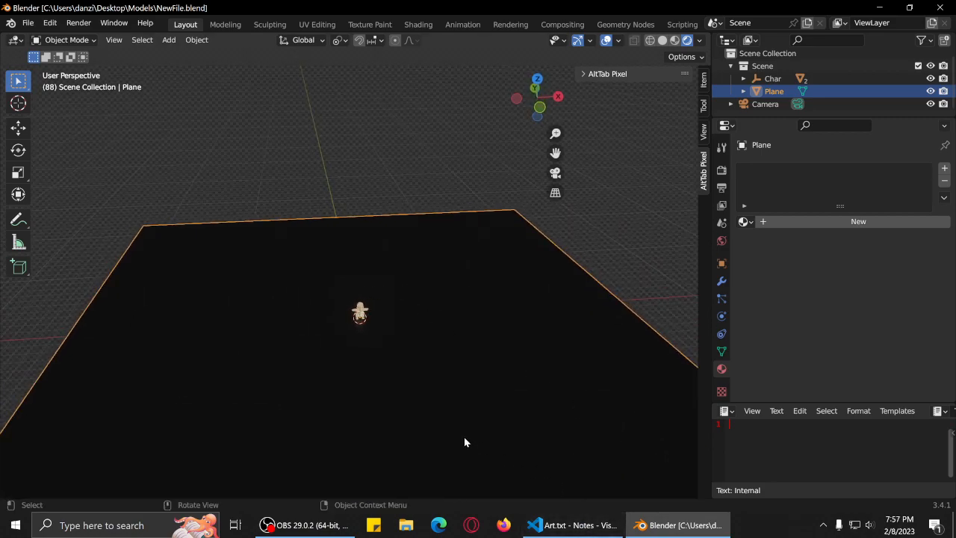
Switch to the Art.txt notes in Visual Studio Code and copy the color.adobe.com/create/color-wheel link.
{"action": "left_click", "coordinate": [570, 525]}
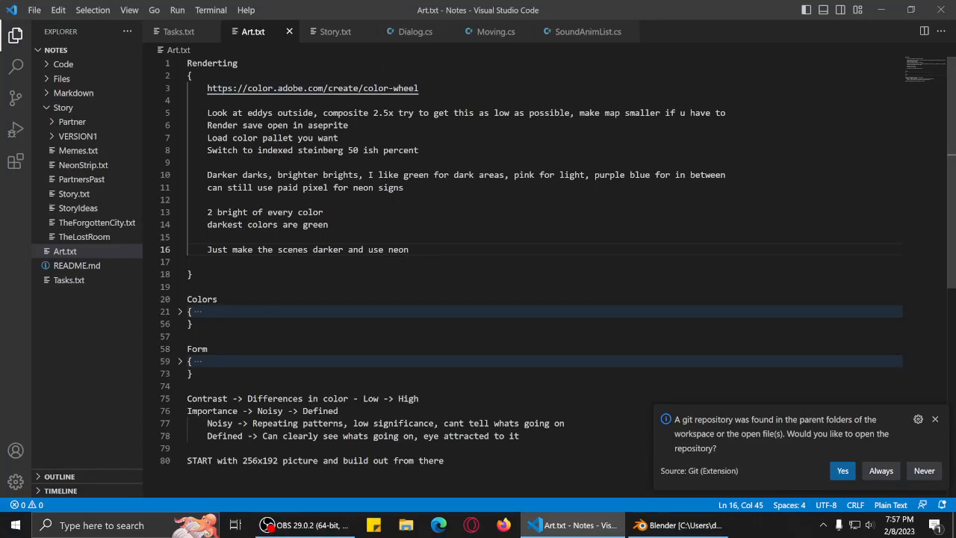
{"action": "left_click_drag", "start_coordinate": [420, 88], "coordinate": [207, 89]}
{"action": "key", "text": "ctrl+c"}
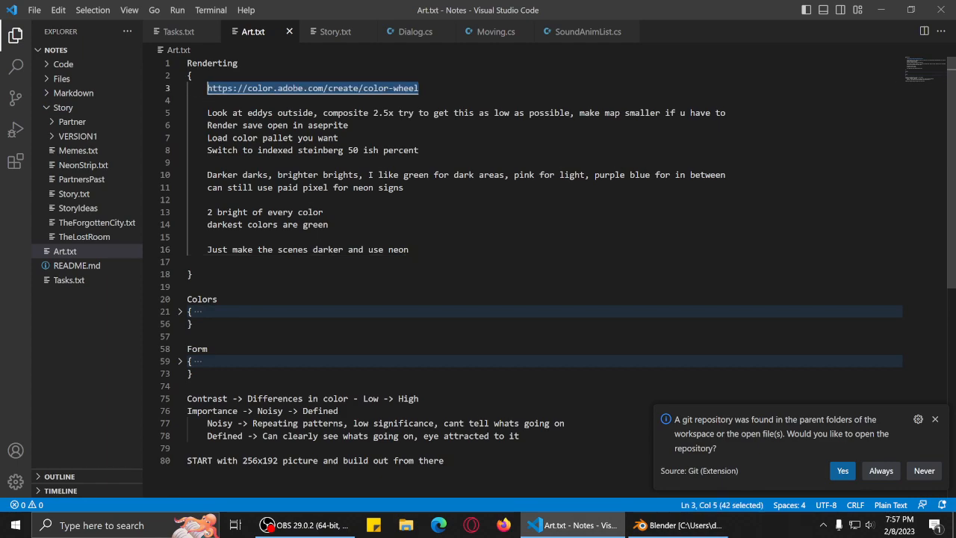
Open the copied color wheel link in Firefox and dismiss the Google sign-in and What's New pop-ups.
{"action": "left_click", "coordinate": [570, 525]}
{"action": "left_click", "coordinate": [498, 525]}
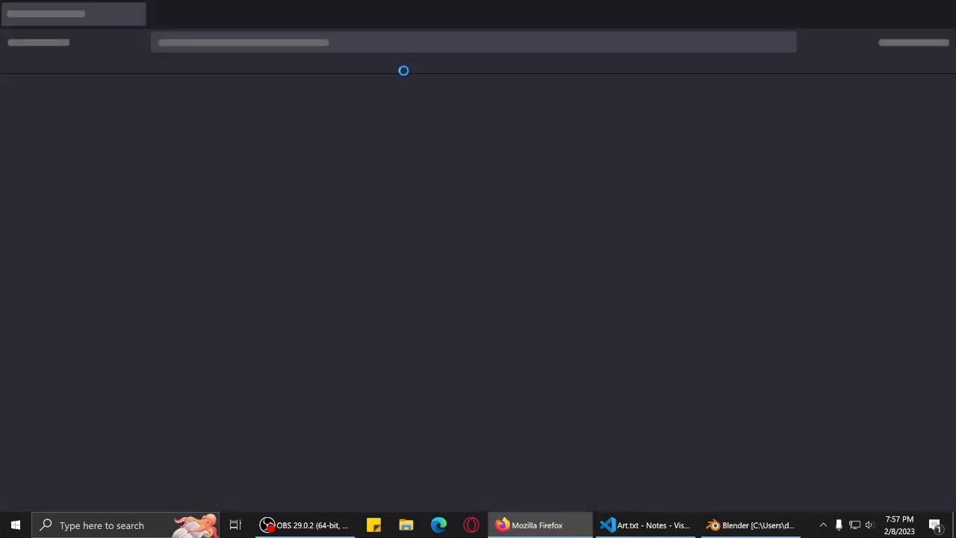
{"action": "key", "text": "ctrl+v"}
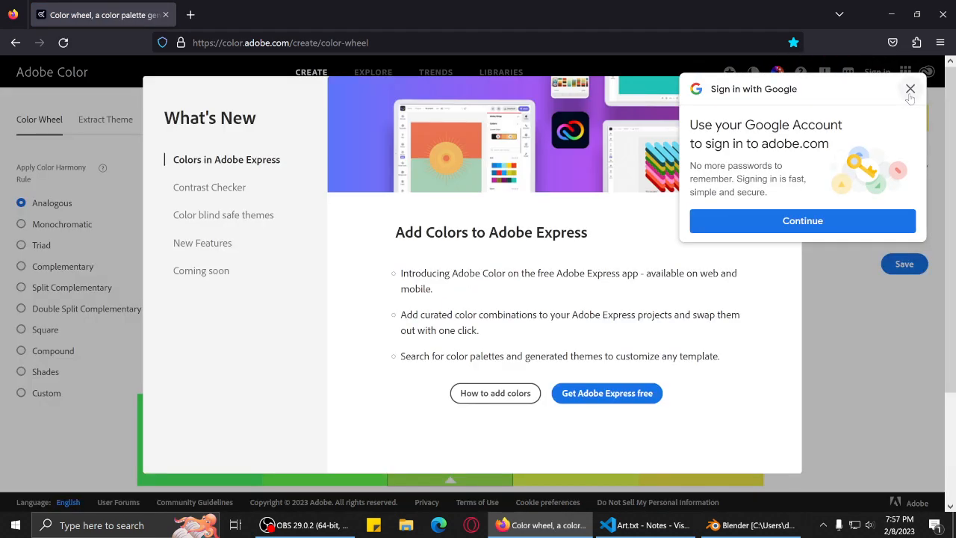
{"action": "left_click", "coordinate": [910, 90]}
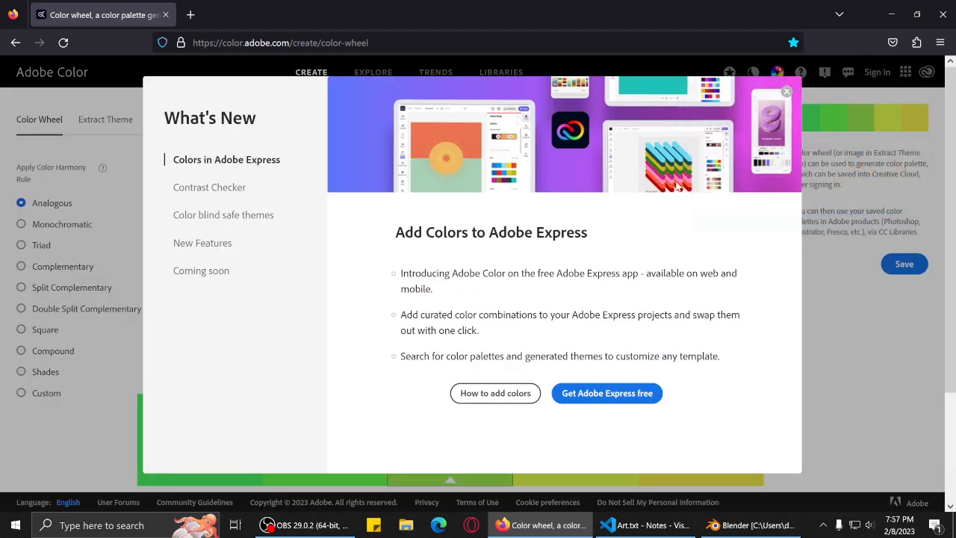
{"action": "left_click", "coordinate": [862, 333]}
Rotate the analogous harmony on the color wheel to a pink, purple and blue palette with base color #C538F0.
{"action": "left_click_drag", "start_coordinate": [397, 225], "coordinate": [507, 312]}
{"action": "scroll", "coordinate": [747, 267], "scroll_direction": "down", "scroll_amount": 2}
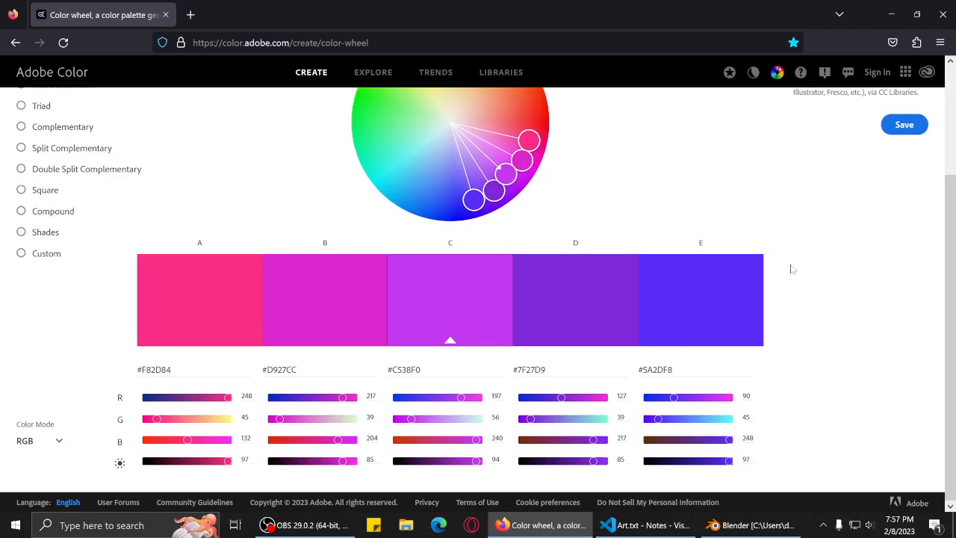
{"action": "scroll", "coordinate": [787, 266], "scroll_direction": "up", "scroll_amount": 2}
{"action": "scroll", "coordinate": [768, 256], "scroll_direction": "down", "scroll_amount": 2}
Close the Visual Studio Code notes and reorder the taskbar so Firefox sits beside Blender.
{"action": "left_click", "coordinate": [892, 14]}
{"action": "left_click", "coordinate": [642, 526]}
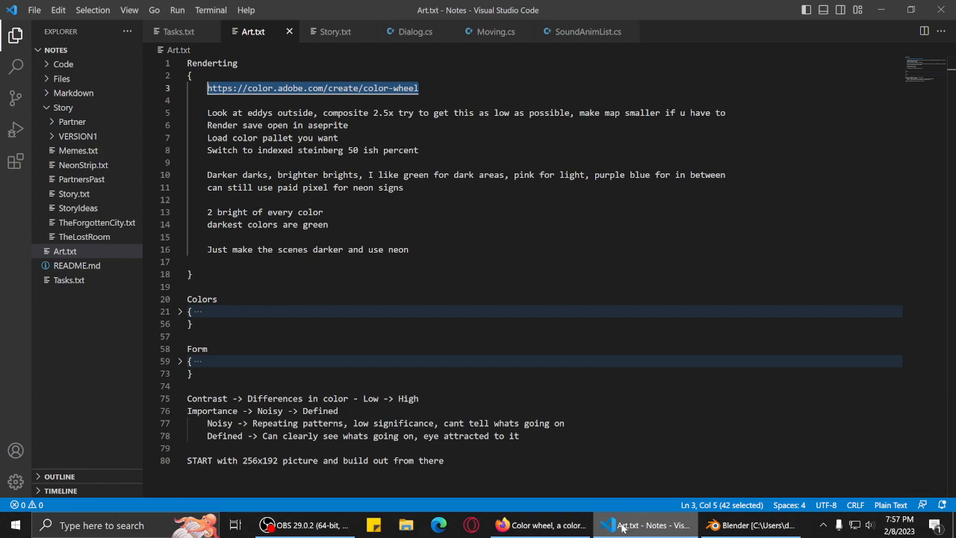
{"action": "left_click", "coordinate": [940, 10]}
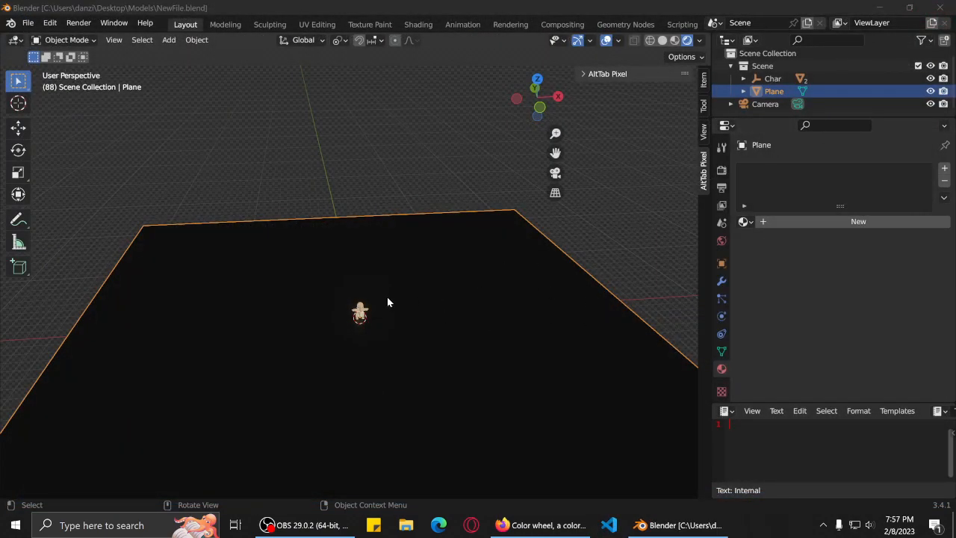
{"action": "left_click_drag", "start_coordinate": [686, 528], "coordinate": [675, 527]}
{"action": "left_click_drag", "start_coordinate": [520, 532], "coordinate": [549, 531]}
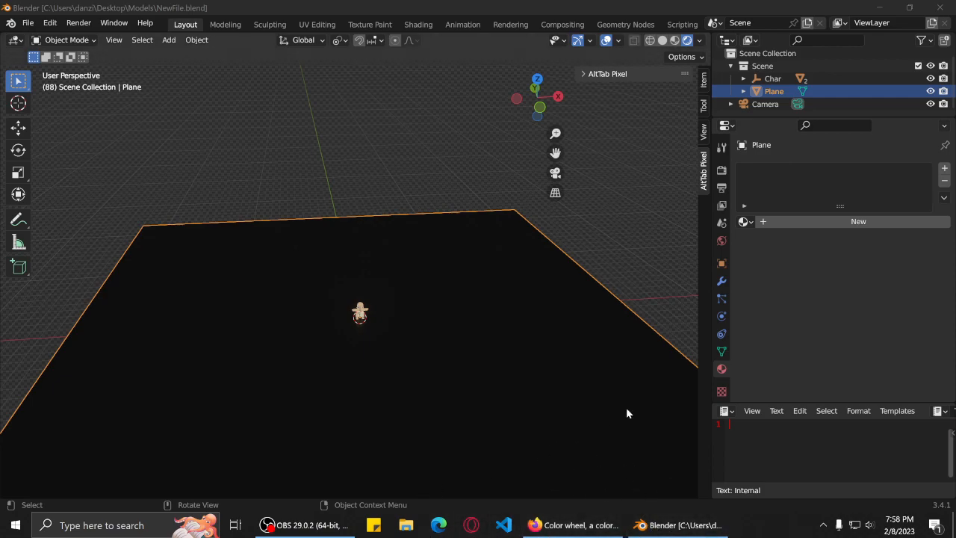
Save the current Blender file, and save it under the new name NMF.blend in the Models\Maps\NMF folder.
{"action": "middle_click_drag", "start_coordinate": [318, 307], "coordinate": [444, 315]}
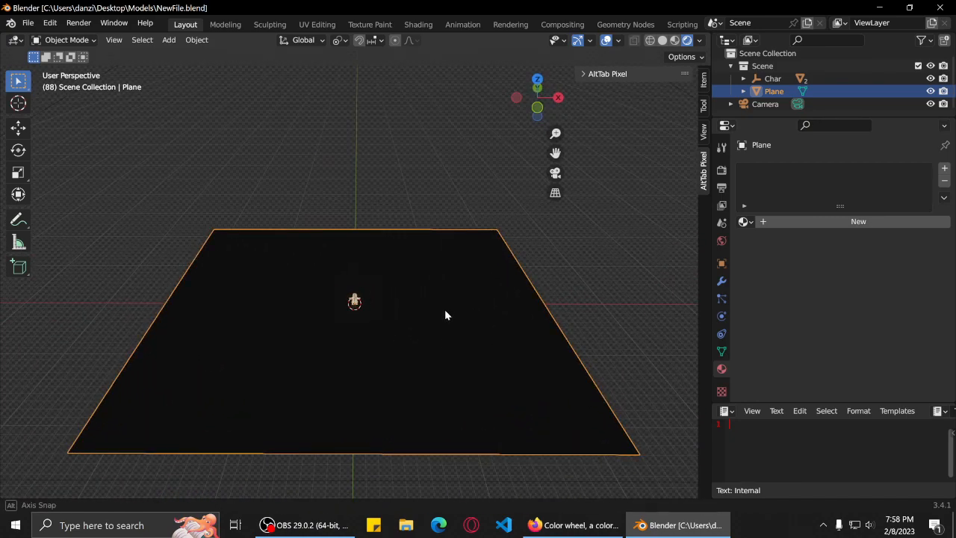
{"action": "key", "text": "ctrl+s"}
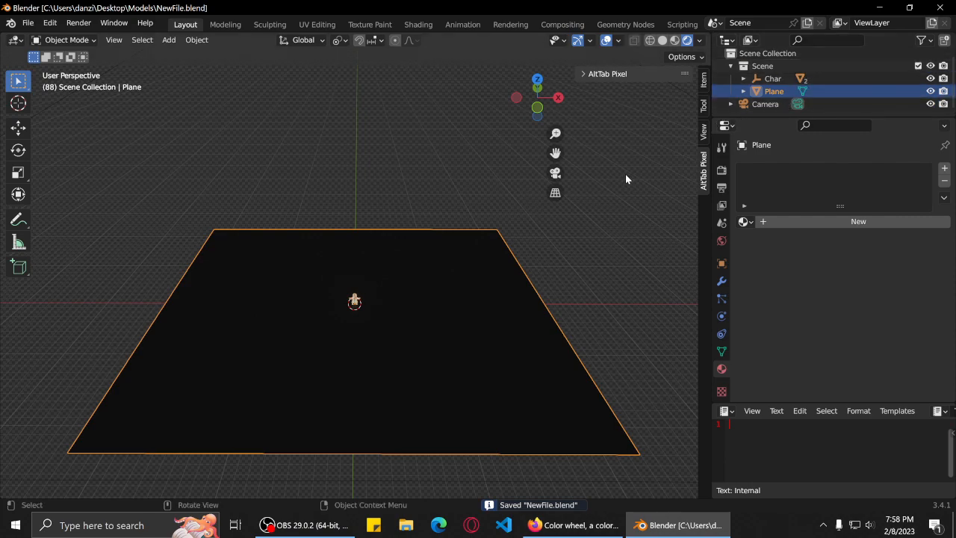
{"action": "left_click", "coordinate": [28, 22]}
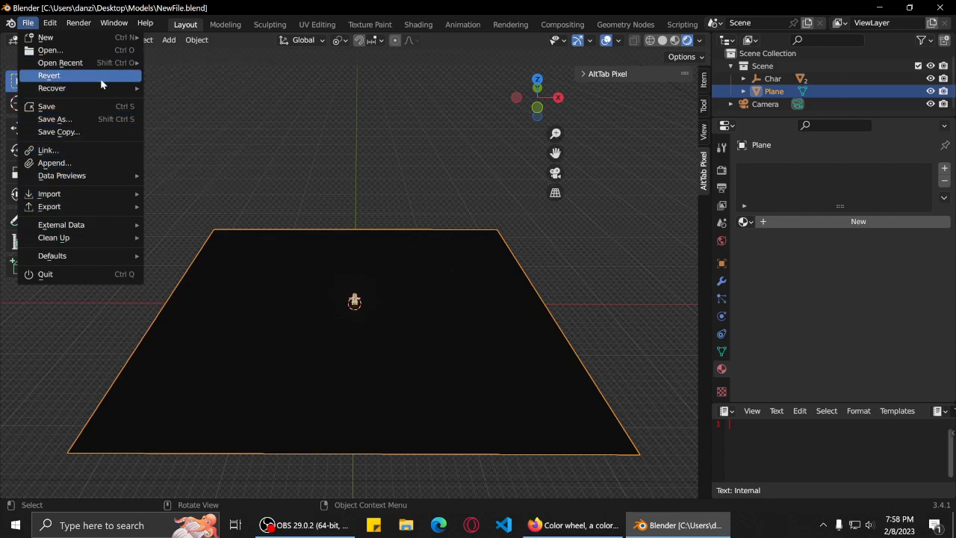
{"action": "left_click", "coordinate": [56, 119]}
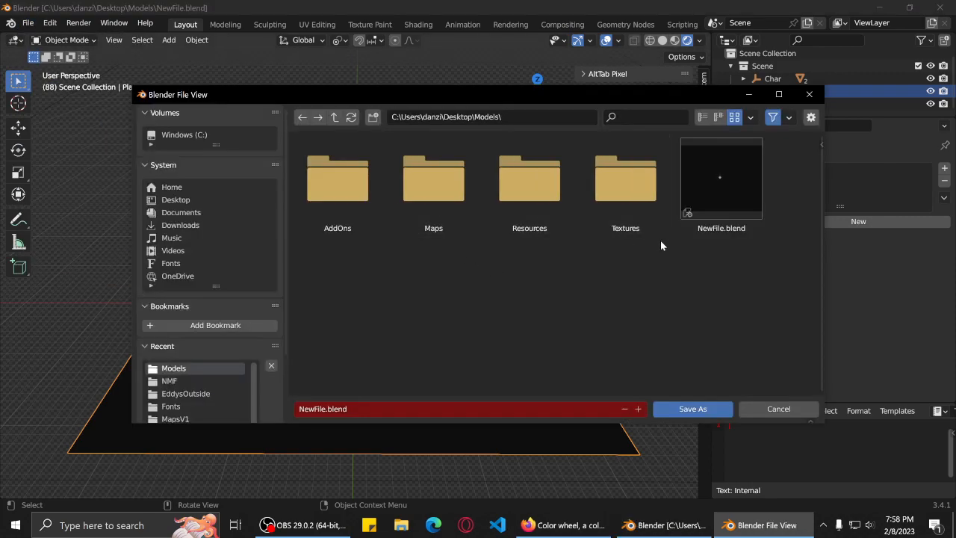
{"action": "left_click", "coordinate": [459, 215]}
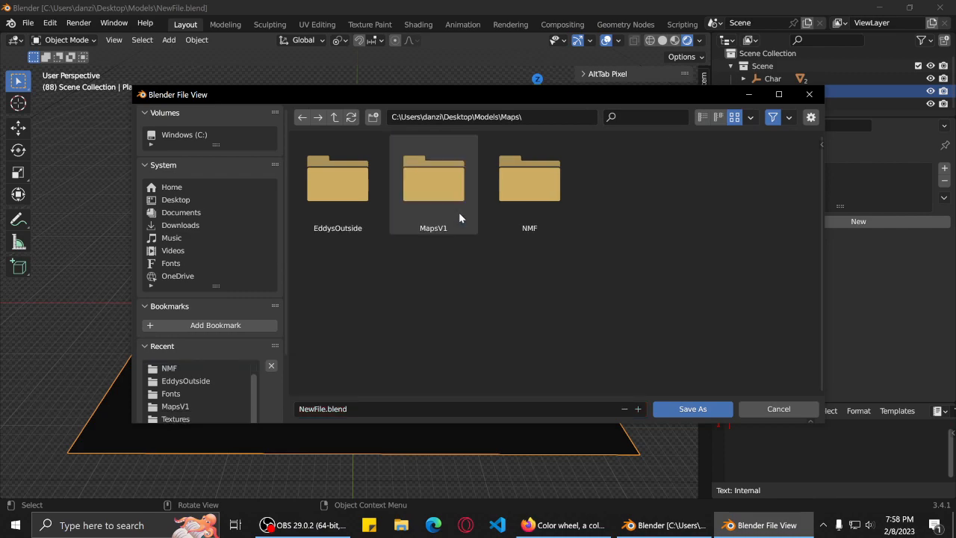
{"action": "left_click", "coordinate": [568, 224]}
{"action": "left_click", "coordinate": [320, 409]}
{"action": "double_click", "coordinate": [318, 408]}
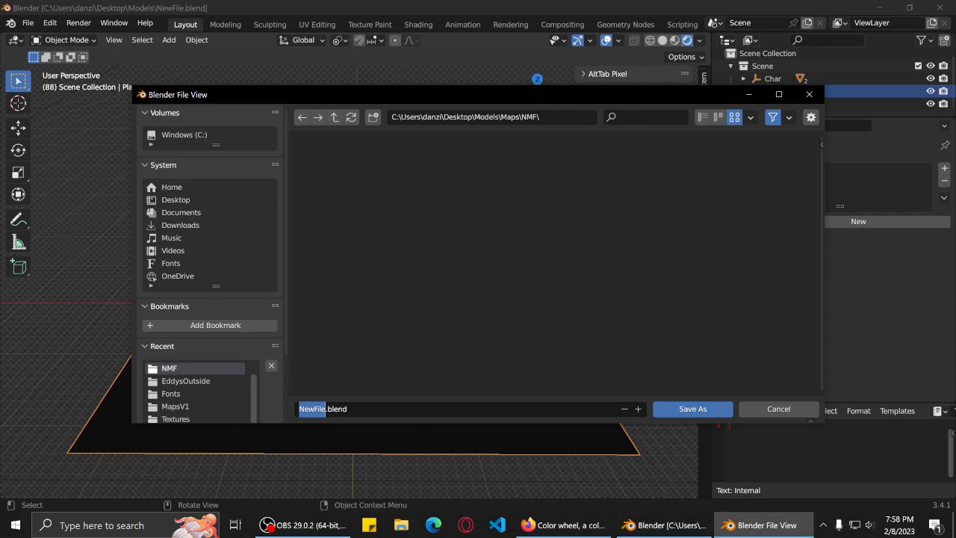
{"action": "type", "text": "NMF"}
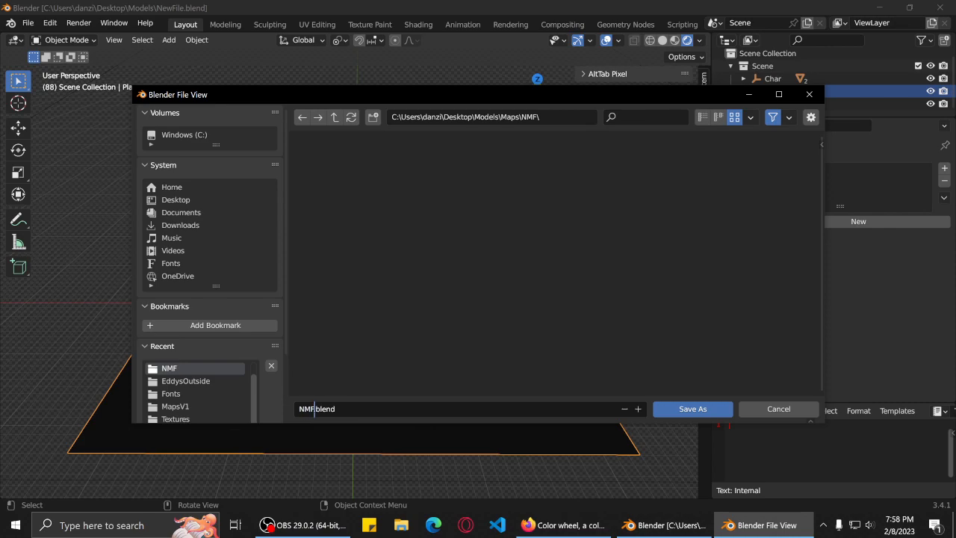
{"action": "left_click", "coordinate": [677, 409]}
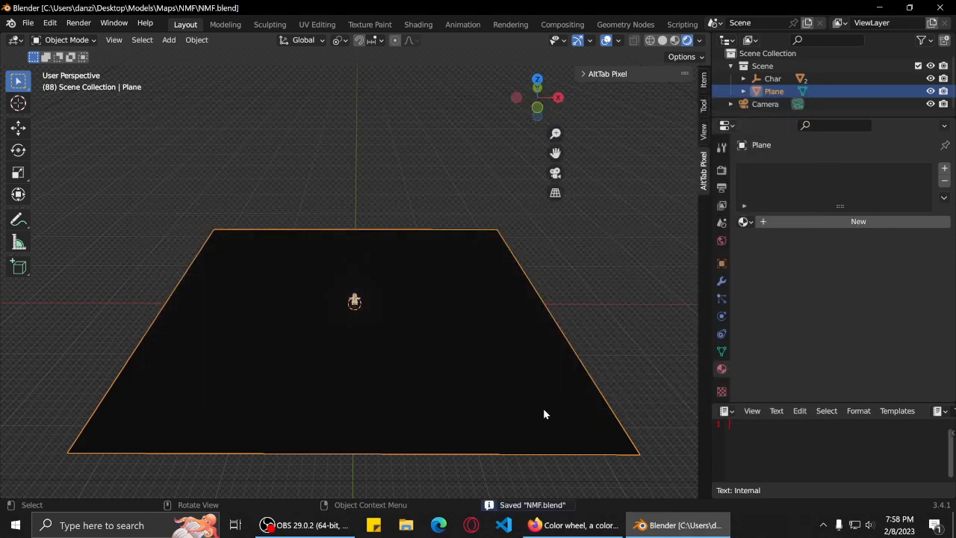
{"action": "middle_click_drag", "start_coordinate": [314, 366], "coordinate": [458, 326]}
{"action": "mouse_move", "coordinate": [564, 365]}
{"action": "middle_mouse_down"}
{"action": "mouse_move", "coordinate": [544, 389]}
{"action": "mouse_move", "coordinate": [563, 369]}
{"action": "middle_mouse_up"}
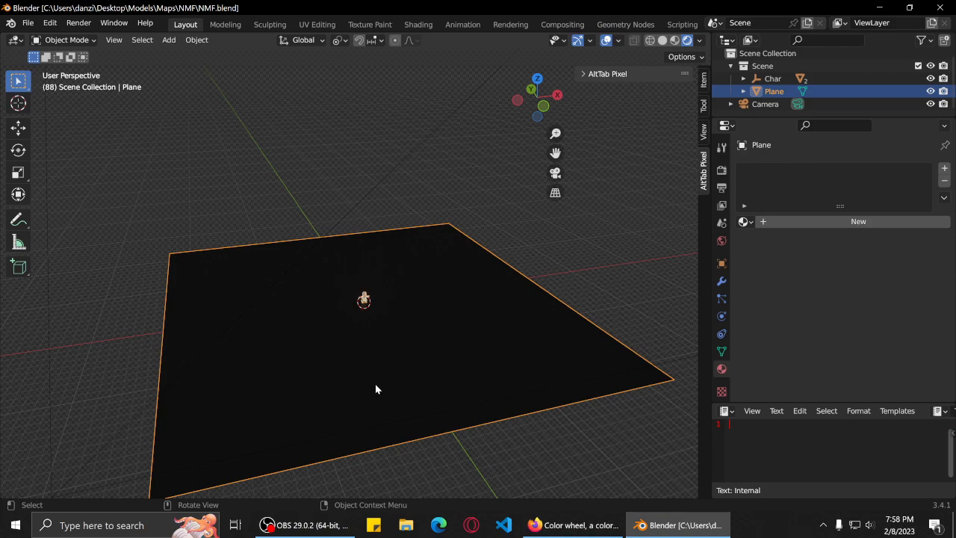
{"action": "middle_click_drag", "start_coordinate": [374, 389], "coordinate": [489, 384]}
{"action": "middle_click_drag", "start_coordinate": [583, 386], "coordinate": [458, 404]}
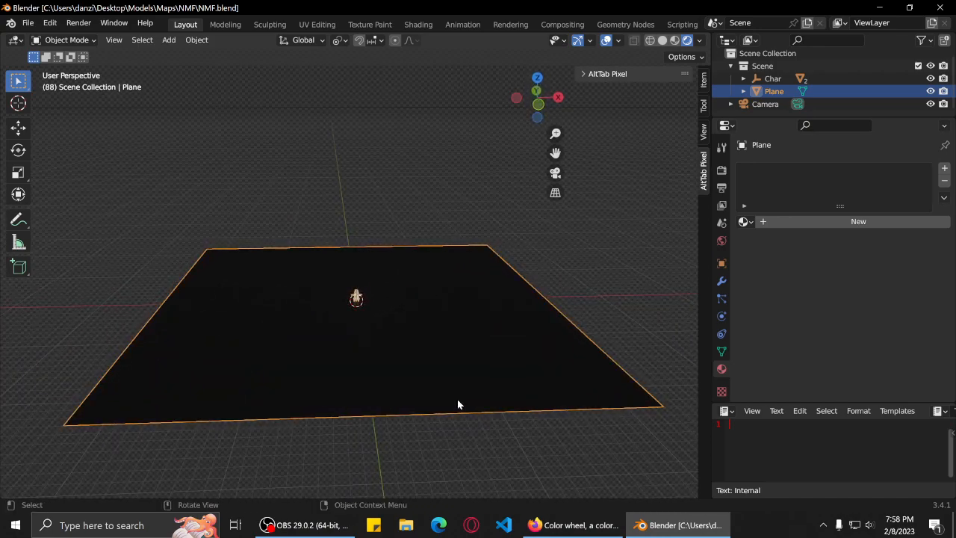
{"action": "scroll", "coordinate": [458, 404], "scroll_direction": "up", "scroll_amount": 2}
{"action": "scroll", "coordinate": [458, 405], "scroll_direction": "down", "scroll_amount": 3}
{"action": "scroll", "coordinate": [458, 405], "scroll_direction": "up", "scroll_amount": 3}
{"action": "scroll", "coordinate": [457, 405], "scroll_direction": "up", "scroll_amount": 1}
Delete the large ground plane and add a new default-size mesh plane under the character.
{"action": "middle_click_drag", "start_coordinate": [457, 401], "coordinate": [430, 354]}
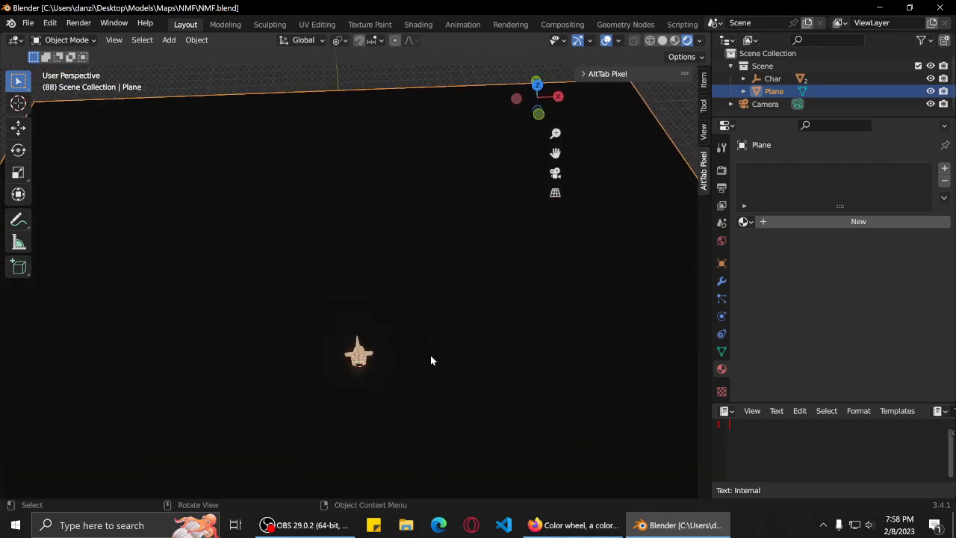
{"action": "key", "text": "Delete"}
{"action": "key", "text": "shift+a"}
{"action": "mouse_move", "coordinate": [429, 263]}
{"action": "left_click", "coordinate": [481, 258]}
{"action": "scroll", "coordinate": [406, 401], "scroll_direction": "up", "scroll_amount": 2}
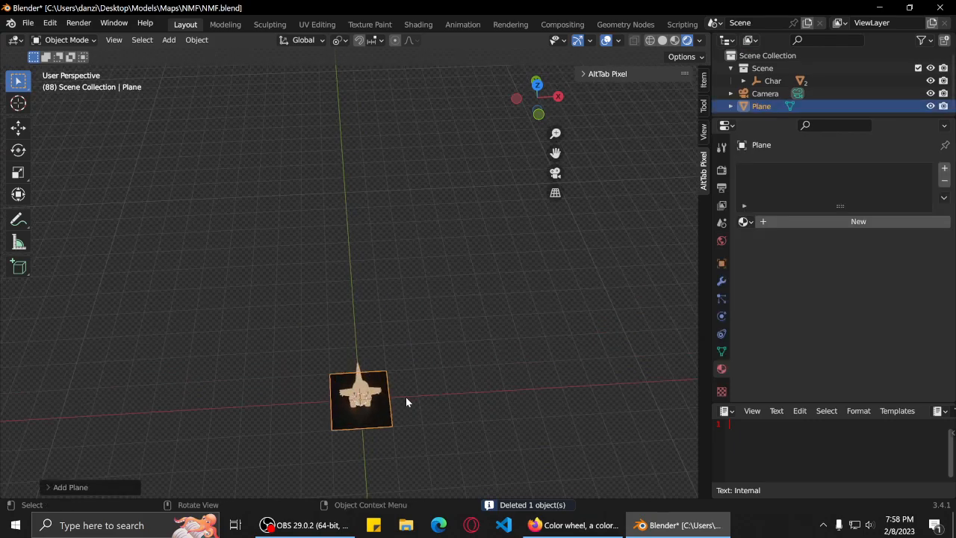
Scale the plane under the character up uniformly to about twice its size, about 4 m wide.
{"action": "middle_click_drag", "start_coordinate": [451, 444], "coordinate": [528, 355], "text": "shift"}
{"action": "scroll", "coordinate": [451, 358], "scroll_direction": "up", "scroll_amount": 5}
{"action": "key", "text": "s"}
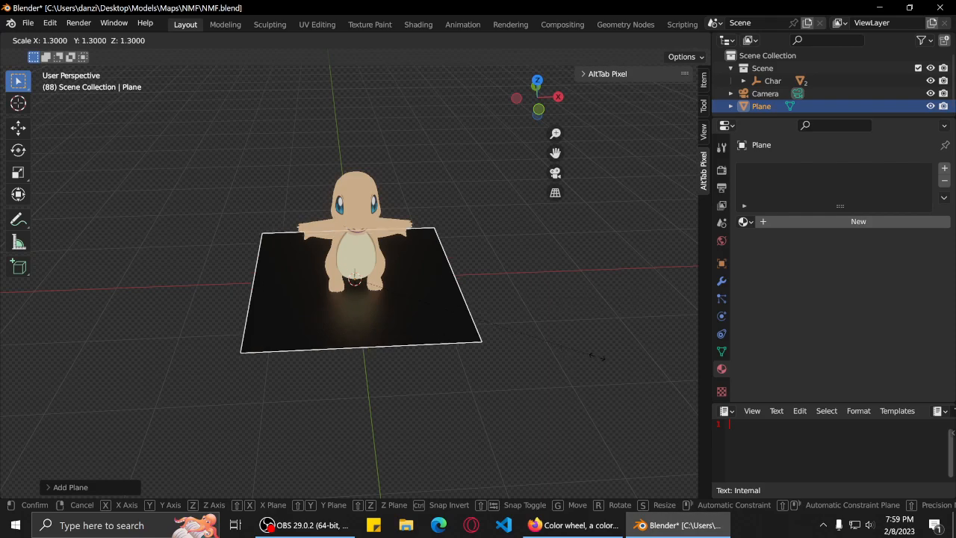
{"action": "left_click", "coordinate": [11, 371]}
{"action": "scroll", "coordinate": [429, 372], "scroll_direction": "down", "scroll_amount": 6}
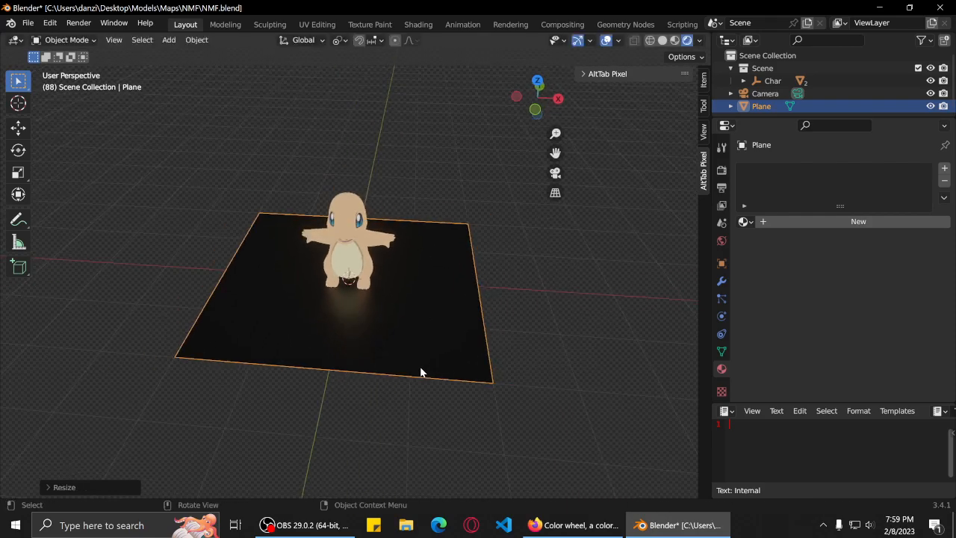
{"action": "middle_click_drag", "start_coordinate": [355, 351], "coordinate": [367, 364]}
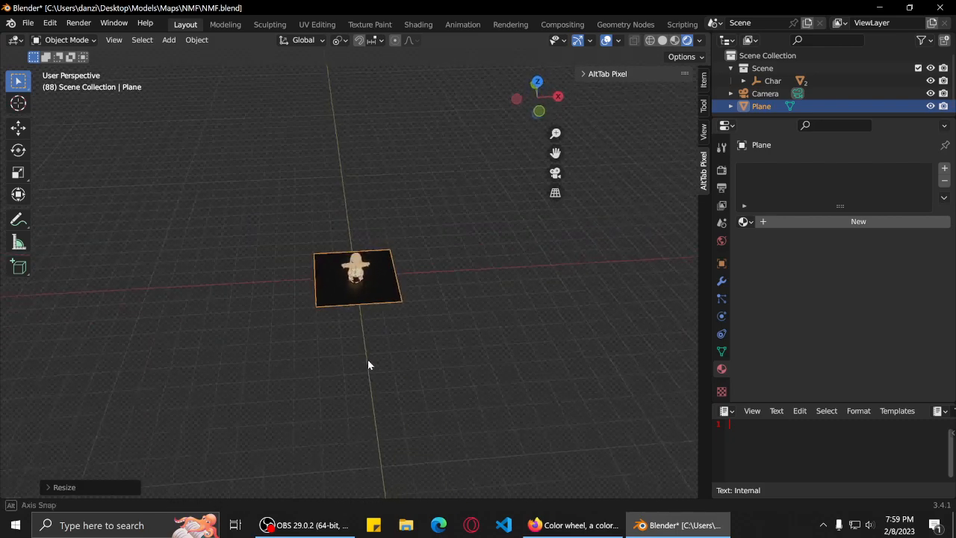
{"action": "middle_click_drag", "start_coordinate": [465, 364], "coordinate": [459, 357]}
{"action": "scroll", "coordinate": [829, 82], "scroll_direction": "down", "scroll_amount": 2}
Create a new collection named Tiles inside the Scene collection and move the plane into it.
{"action": "left_click_drag", "start_coordinate": [772, 108], "coordinate": [763, 65]}
{"action": "right_click", "coordinate": [763, 65]}
{"action": "left_click", "coordinate": [664, 48]}
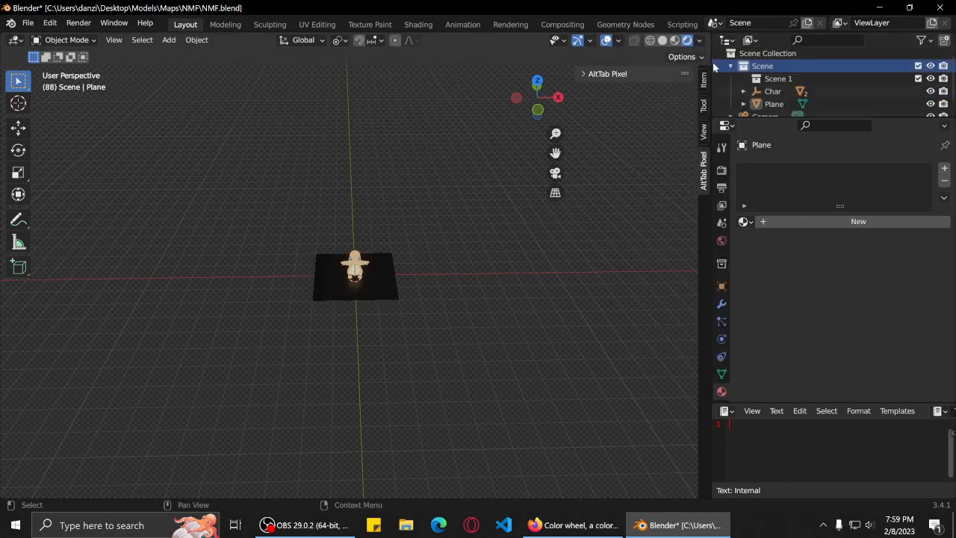
{"action": "double_click", "coordinate": [779, 81]}
{"action": "type", "text": "Tiles"}
{"action": "key", "text": "Return"}
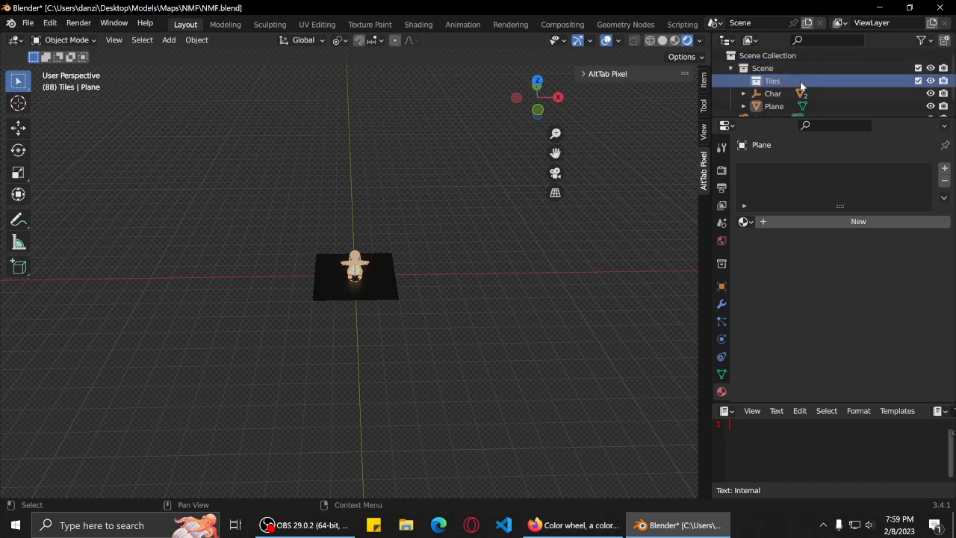
{"action": "left_click", "coordinate": [770, 106]}
{"action": "left_click_drag", "start_coordinate": [771, 106], "coordinate": [769, 81]}
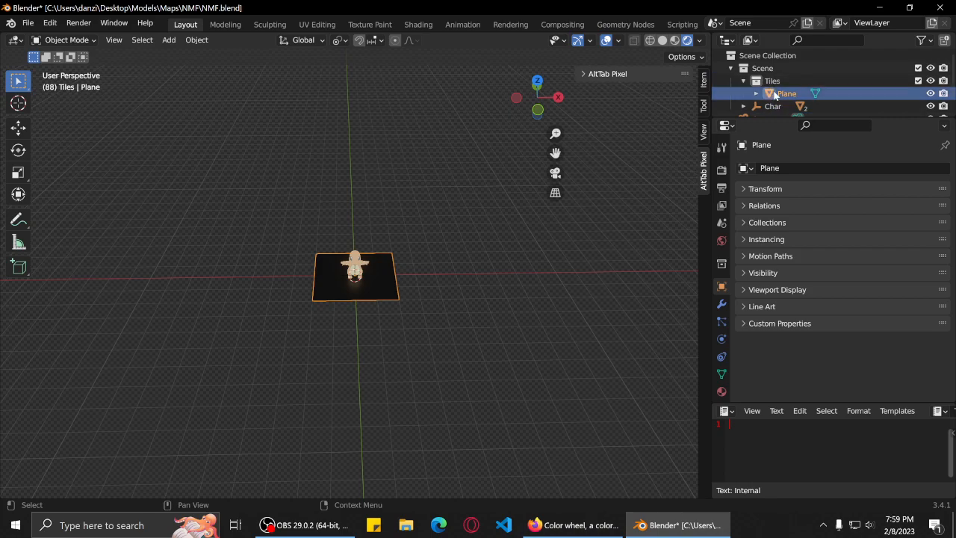
Duplicate the plane 4 m along X, and place another copy flush on the opposite side to form a row of three tiles.
{"action": "key", "text": "shift+d"}
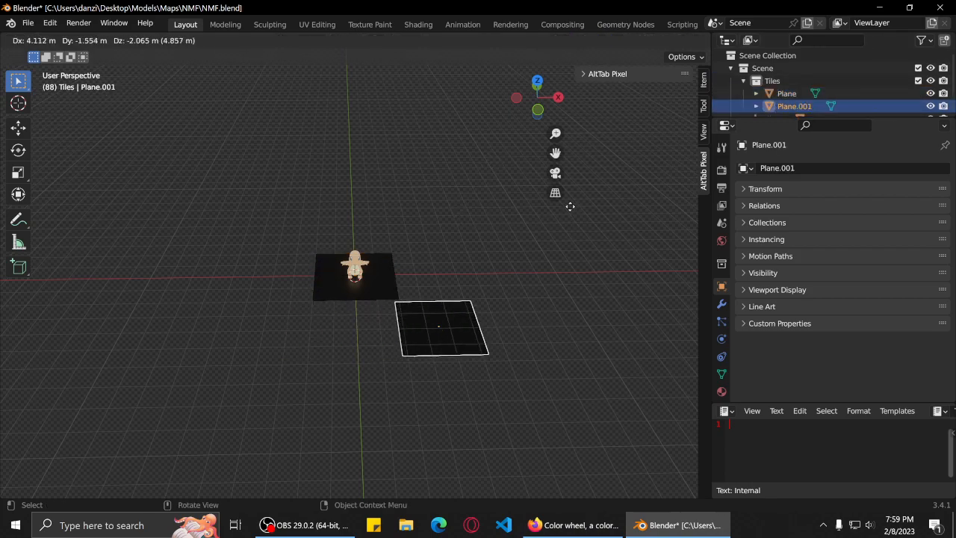
{"action": "key", "text": "x"}
{"action": "key", "text": "ctrl"}
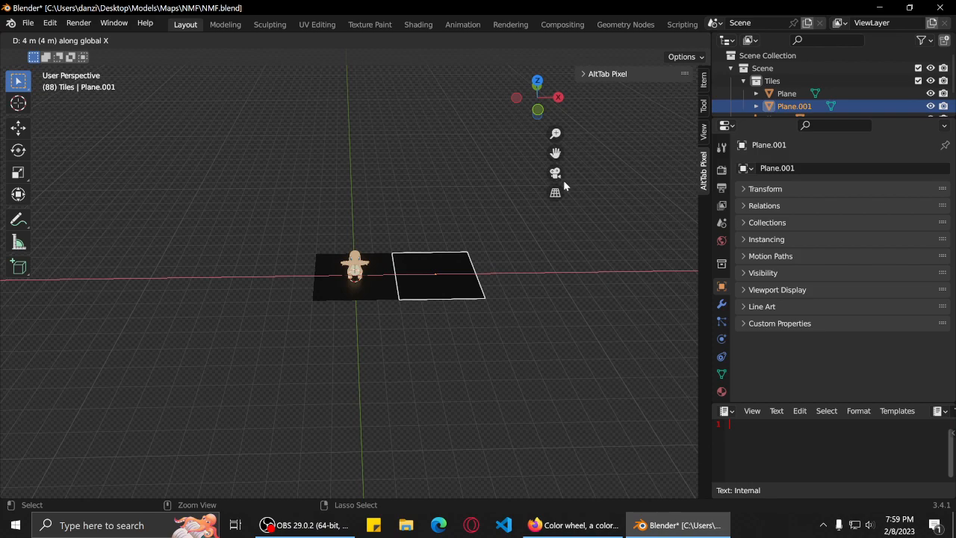
{"action": "left_click", "coordinate": [564, 180]}
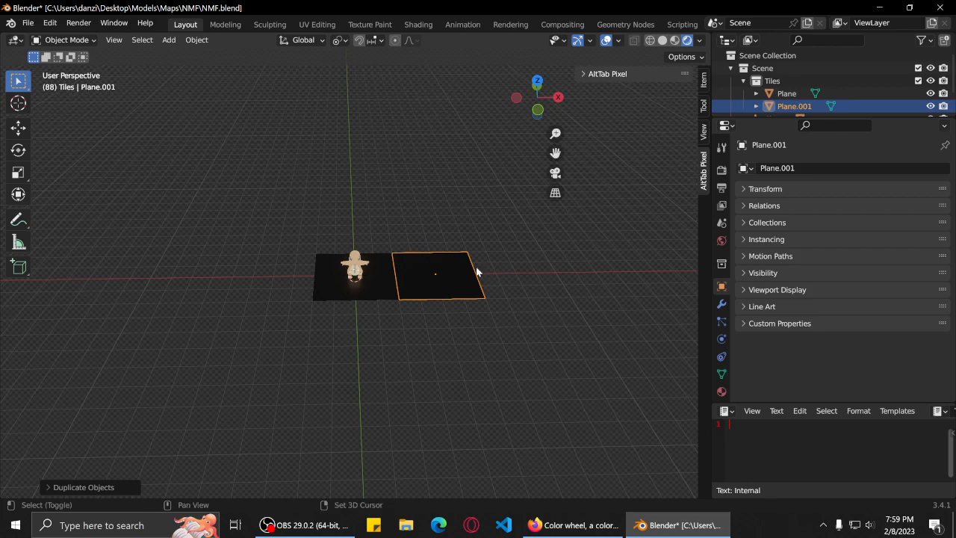
{"action": "key", "text": "shift+d"}
{"action": "key", "text": "ctrl"}
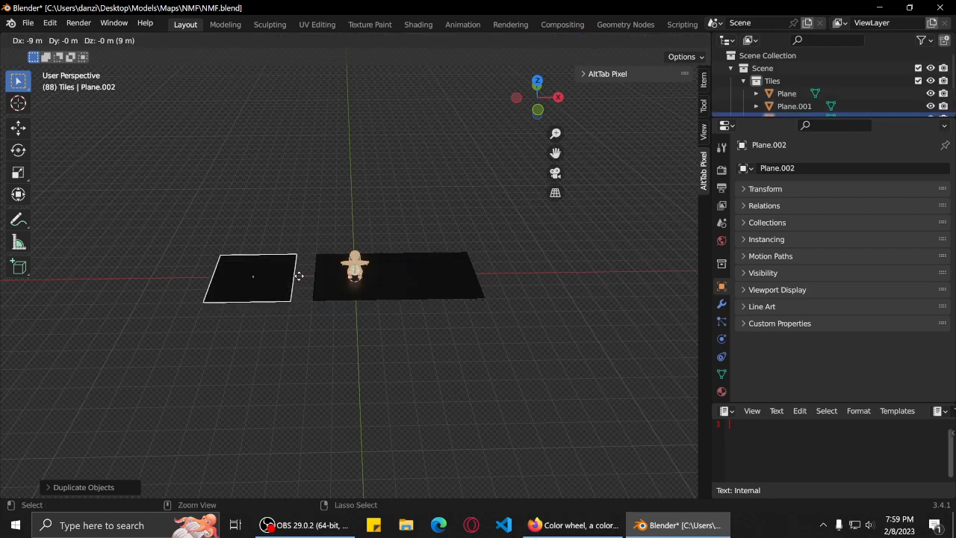
{"action": "left_click", "coordinate": [308, 274]}
Duplicate the row of three tiles along positive Y so the copy sits flush behind the original row.
{"action": "middle_click_drag", "start_coordinate": [407, 266], "coordinate": [481, 290]}
{"action": "left_click_drag", "start_coordinate": [532, 270], "coordinate": [284, 296]}
{"action": "left_click", "coordinate": [549, 265]}
{"action": "scroll", "coordinate": [797, 86], "scroll_direction": "down", "scroll_amount": 2}
{"action": "left_click", "coordinate": [787, 68]}
{"action": "left_click", "coordinate": [794, 93], "text": "shift"}
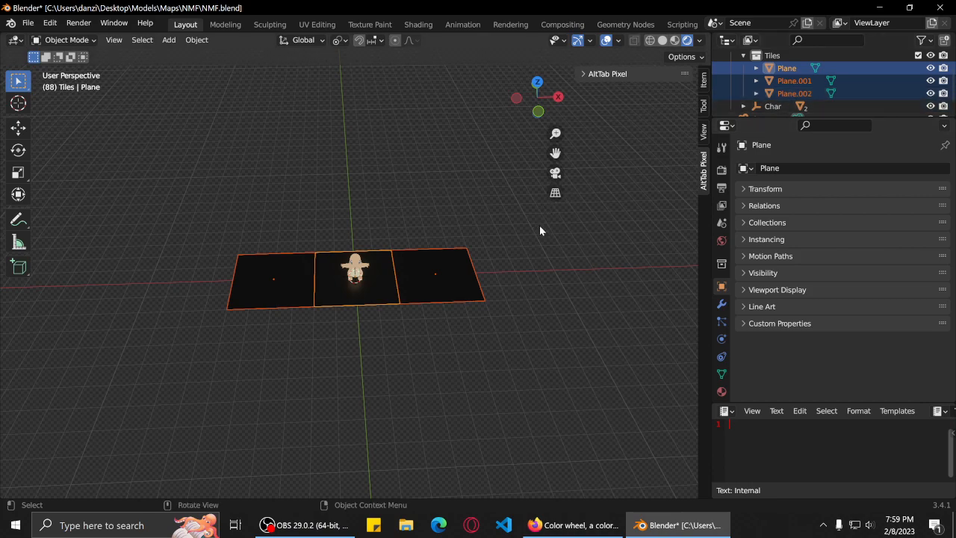
{"action": "key", "text": "shift+d"}
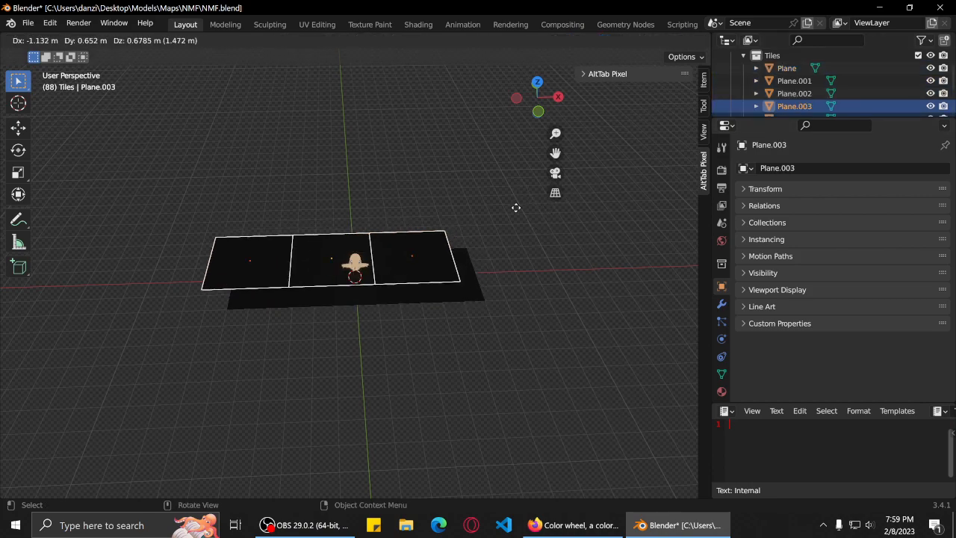
{"action": "type", "text": "y5"}
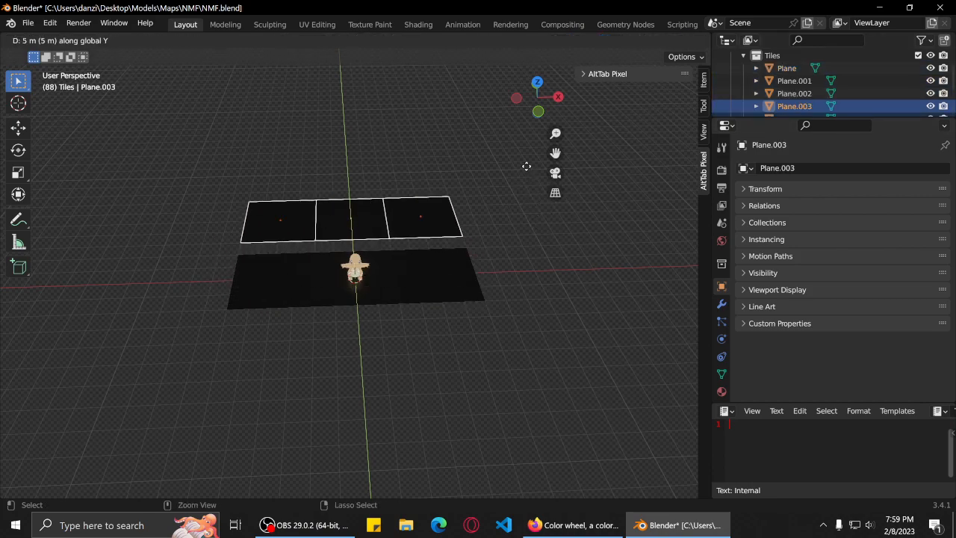
{"action": "key", "text": "Return"}
Duplicate the rear row of tiles -8 m along Y to complete a three-by-three grid.
{"action": "key", "text": "shift+d"}
{"action": "type", "text": "y-8"}
{"action": "key", "text": "Return"}
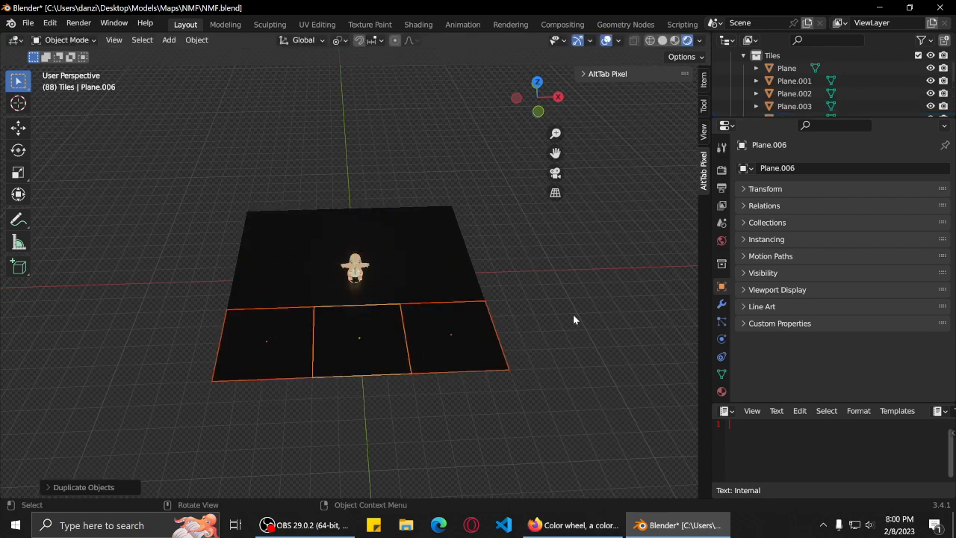
Join the four corner tiles and the center tile of the grid into one object.
{"action": "scroll", "coordinate": [783, 74], "scroll_direction": "down", "scroll_amount": 5}
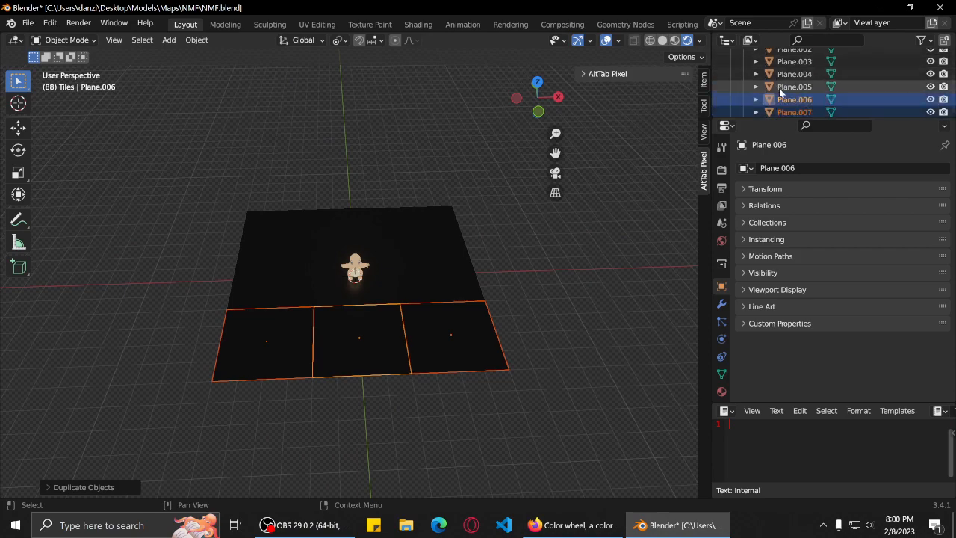
{"action": "scroll", "coordinate": [782, 113], "scroll_direction": "up", "scroll_amount": 1}
{"action": "scroll", "coordinate": [781, 112], "scroll_direction": "up", "scroll_amount": 3}
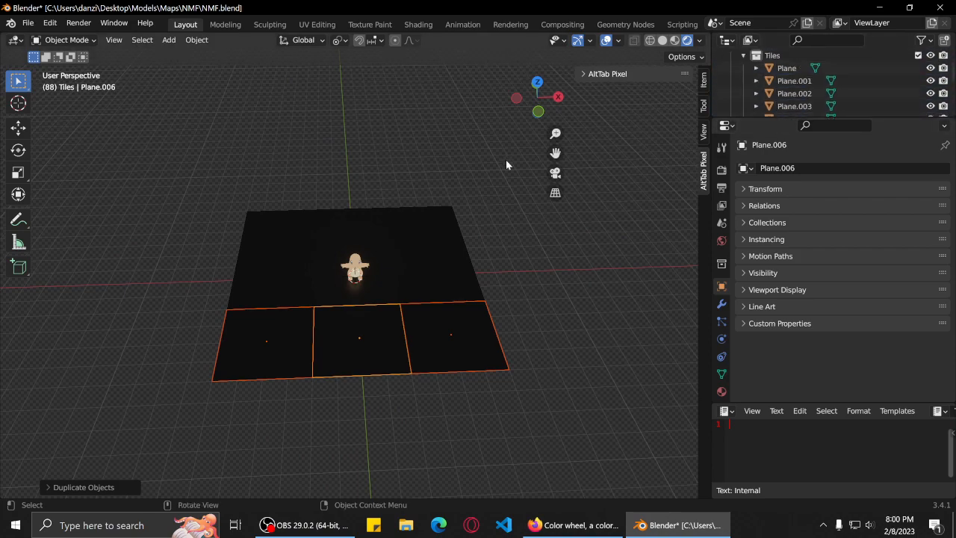
{"action": "left_click", "coordinate": [273, 231]}
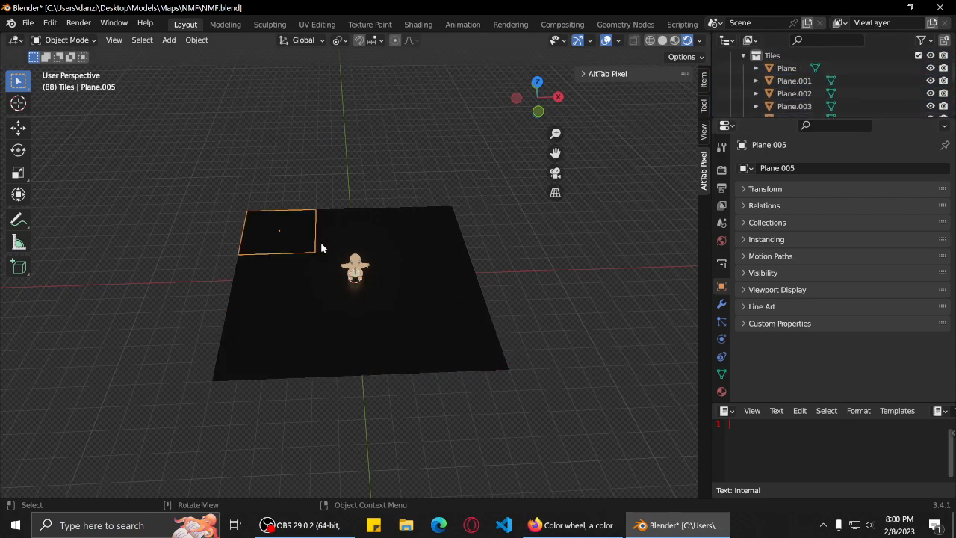
{"action": "left_click", "coordinate": [325, 292], "text": "shift"}
{"action": "left_click", "coordinate": [275, 356], "text": "shift"}
{"action": "left_click", "coordinate": [443, 336], "text": "shift"}
{"action": "left_click", "coordinate": [429, 230], "text": "shift"}
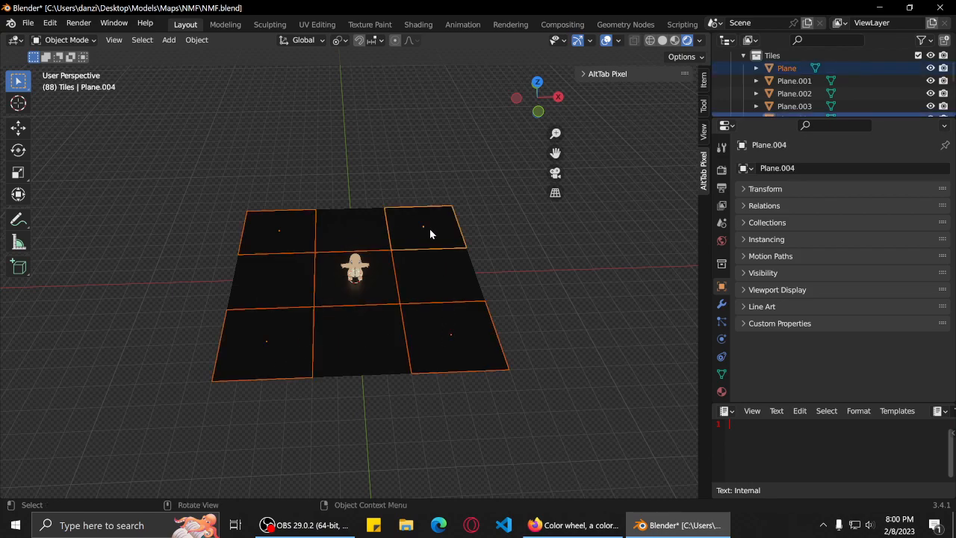
{"action": "left_click", "coordinate": [429, 234], "text": "ctrl"}
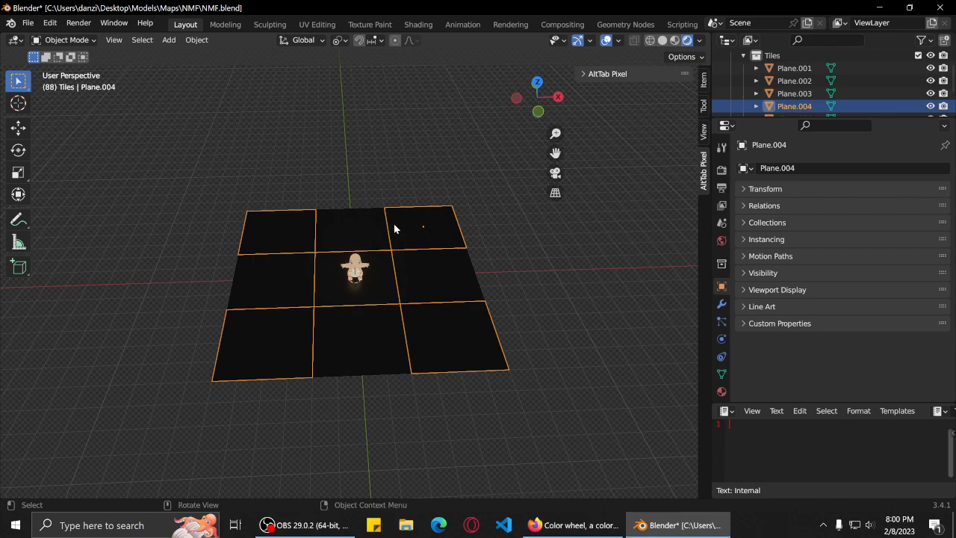
Join the four side tiles between the corners of the grid into one object.
{"action": "left_click", "coordinate": [351, 236]}
{"action": "left_click", "coordinate": [280, 274], "text": "shift"}
{"action": "left_click", "coordinate": [364, 329], "text": "shift"}
{"action": "left_click", "coordinate": [448, 285], "text": "shift"}
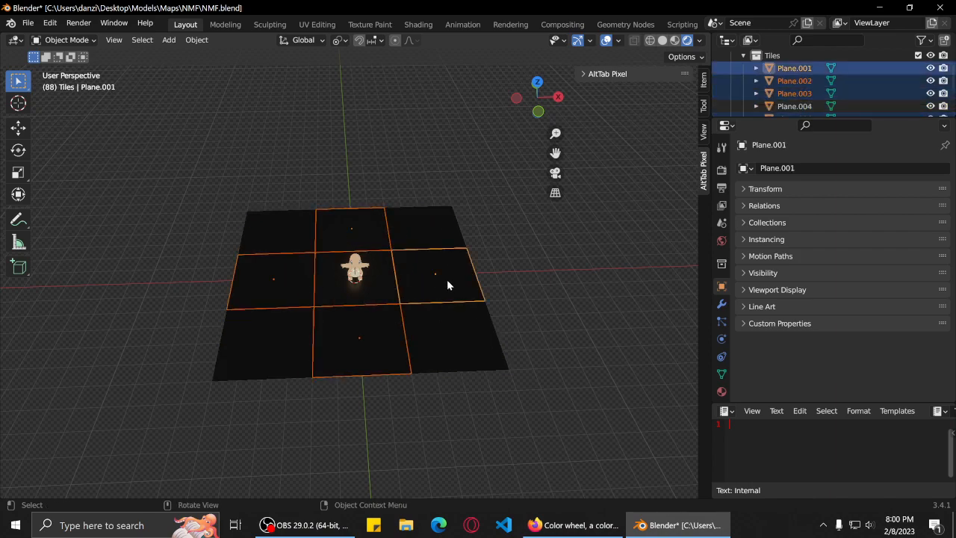
{"action": "key", "text": "ctrl+j"}
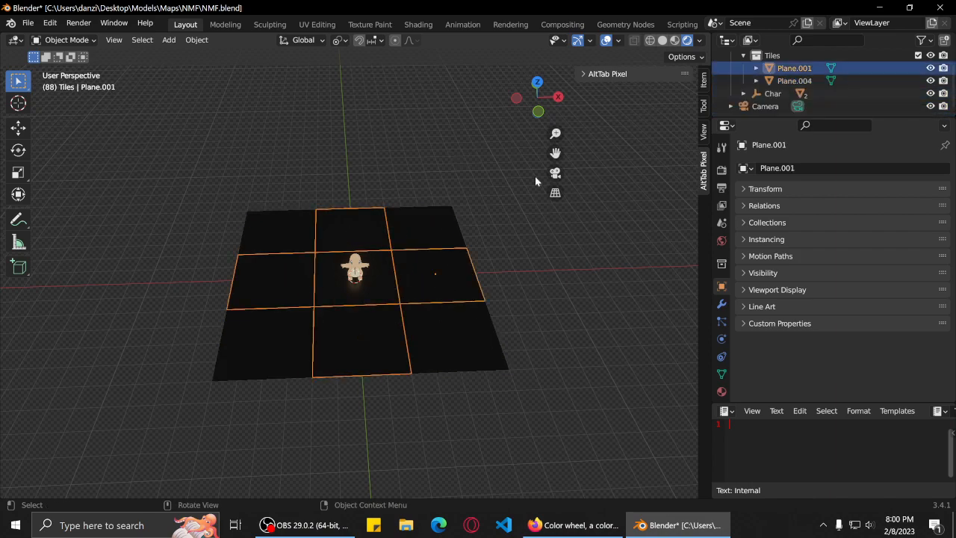
Undo the latest selections and the join of the four side tiles.
{"action": "middle_click_drag", "start_coordinate": [385, 319], "coordinate": [450, 290]}
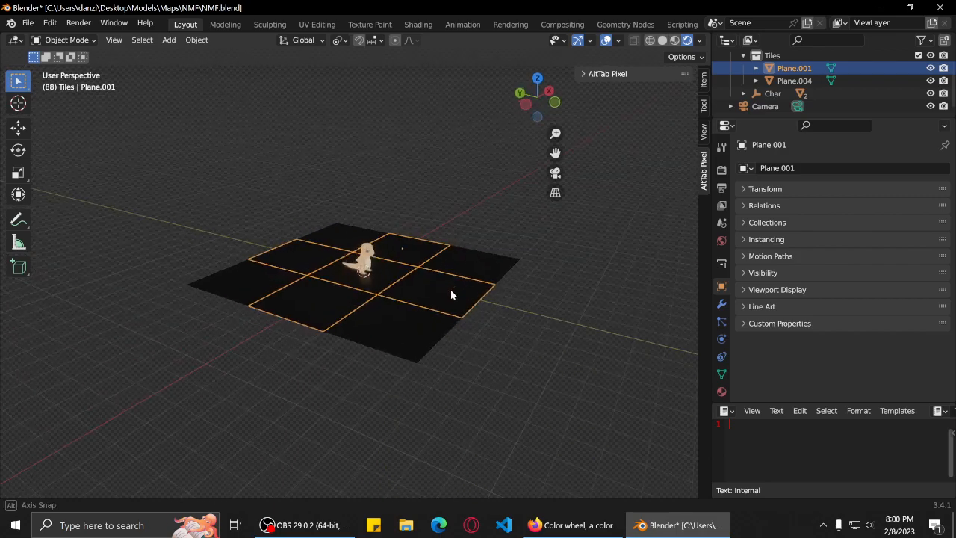
{"action": "left_click", "coordinate": [576, 251]}
{"action": "left_click", "coordinate": [343, 284]}
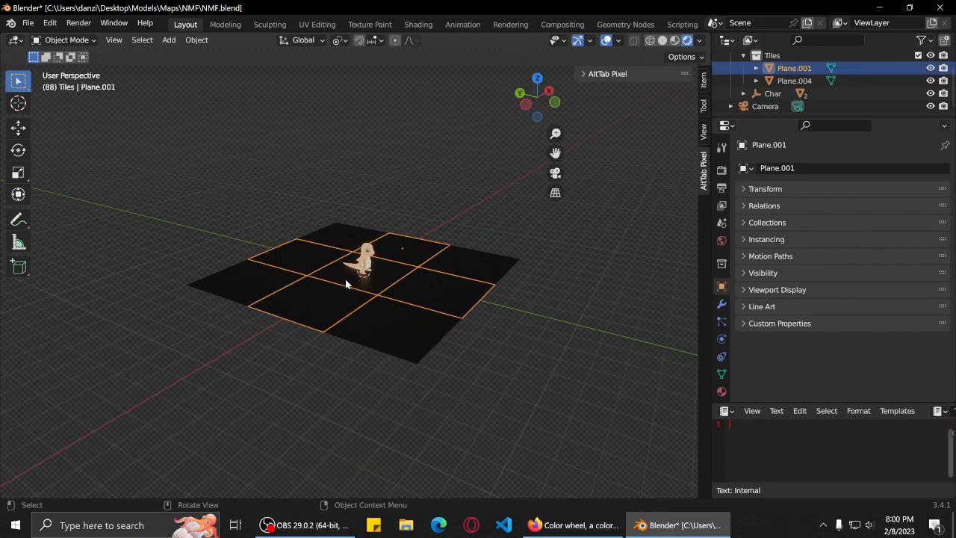
{"action": "left_click", "coordinate": [346, 284], "text": "shift"}
{"action": "left_click", "coordinate": [337, 299]}
{"action": "key", "text": "ctrl+z"}
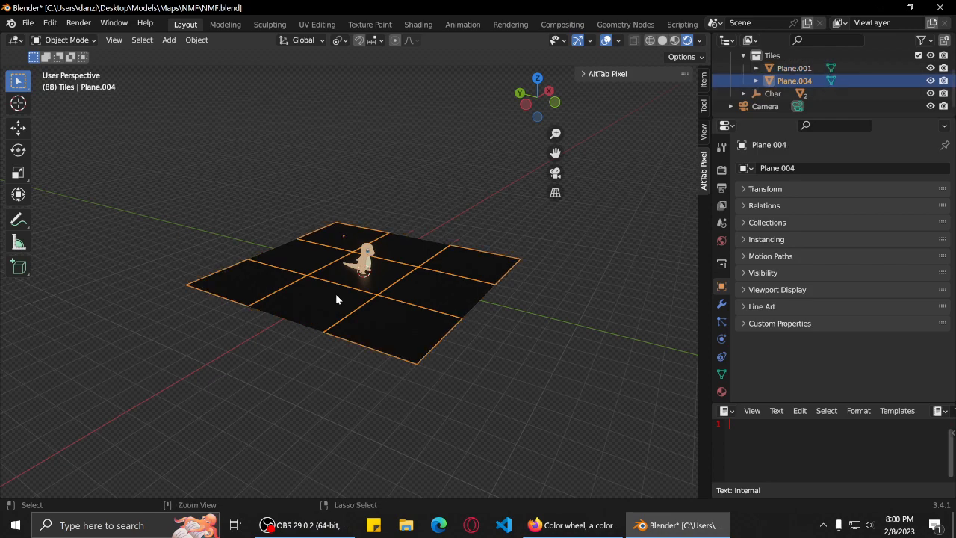
{"action": "key", "text": "ctrl+z"}
{"action": "key", "text": "ctrl+z"}
{"action": "key", "text": "ctrl+z"}
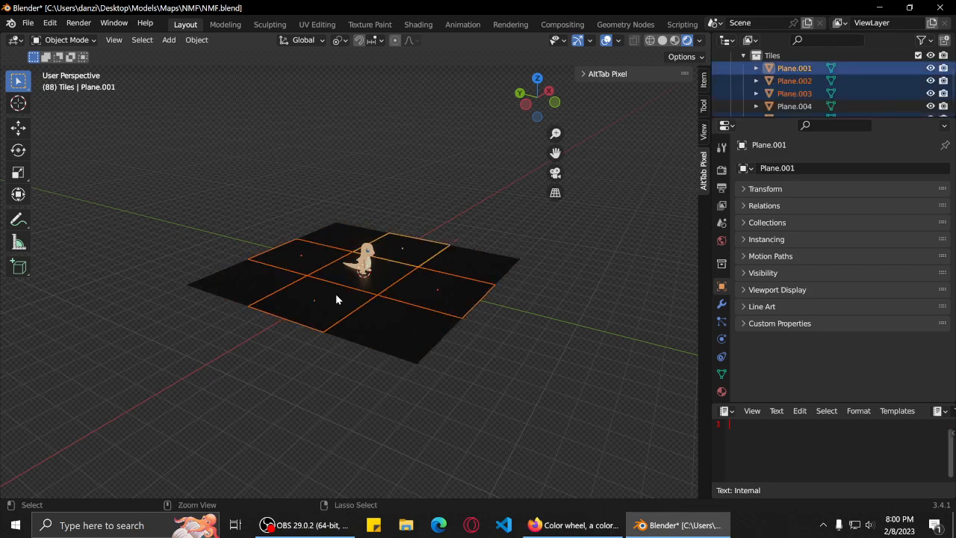
Select the four separate side tiles around the center again and join them into a single object.
{"action": "left_click", "coordinate": [574, 341]}
{"action": "middle_click_drag", "start_coordinate": [534, 316], "coordinate": [343, 222]}
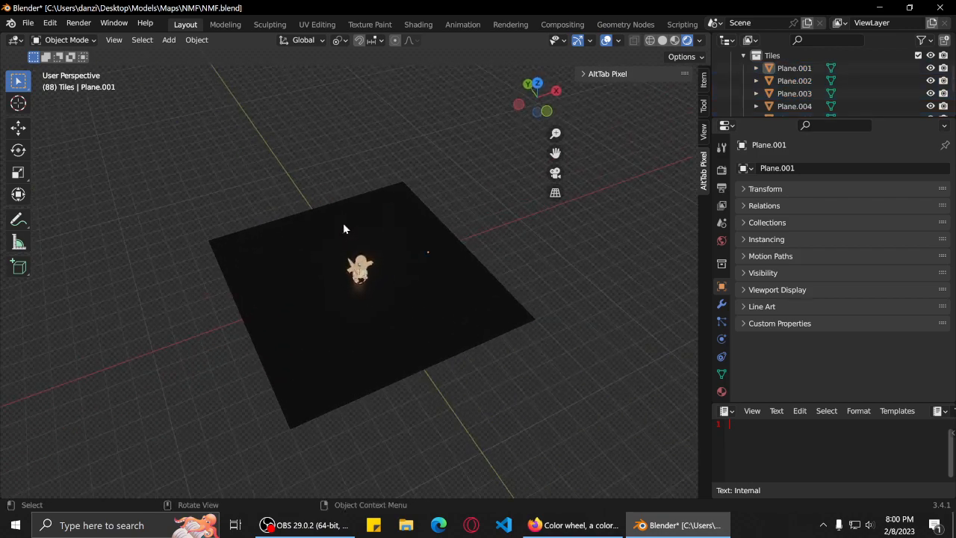
{"action": "left_click", "coordinate": [340, 222], "text": "shift"}
{"action": "left_click", "coordinate": [315, 295], "text": "shift"}
{"action": "left_click", "coordinate": [395, 326], "text": "shift"}
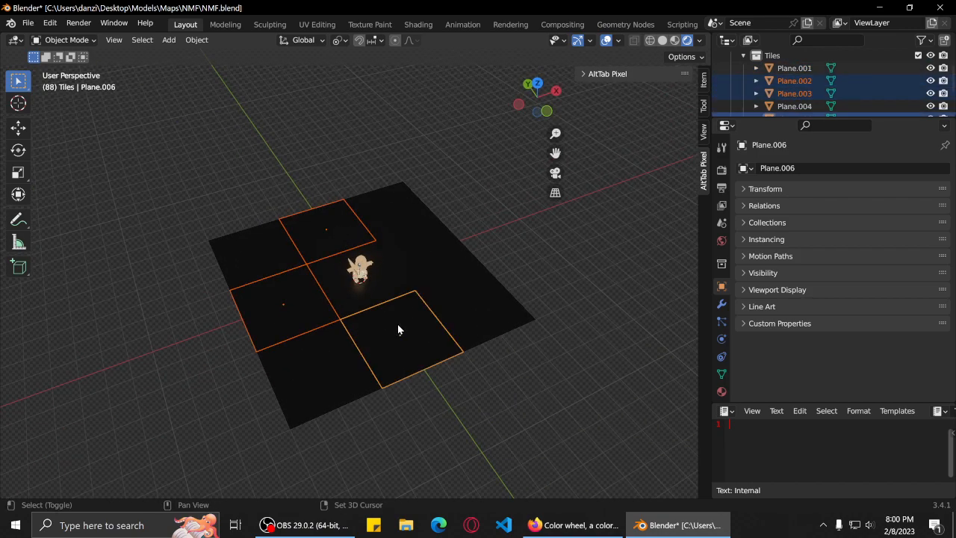
{"action": "left_click", "coordinate": [437, 273], "text": "shift"}
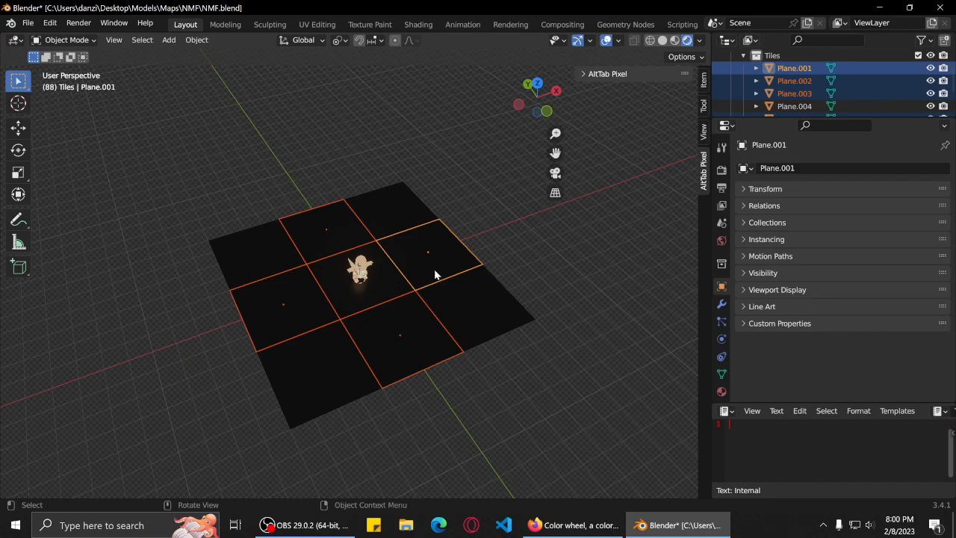
{"action": "key", "text": "ctrl+j"}
Examine the checkerboard split by selecting each joined tile object in turn, ending with the side-tile object selected.
{"action": "middle_click_drag", "start_coordinate": [342, 325], "coordinate": [392, 317]}
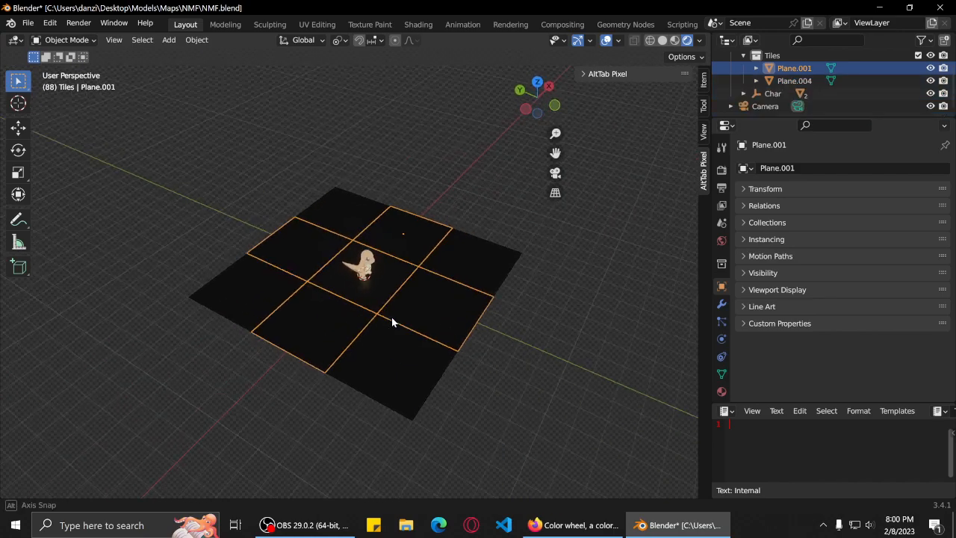
{"action": "scroll", "coordinate": [388, 312], "scroll_direction": "up", "scroll_amount": 3}
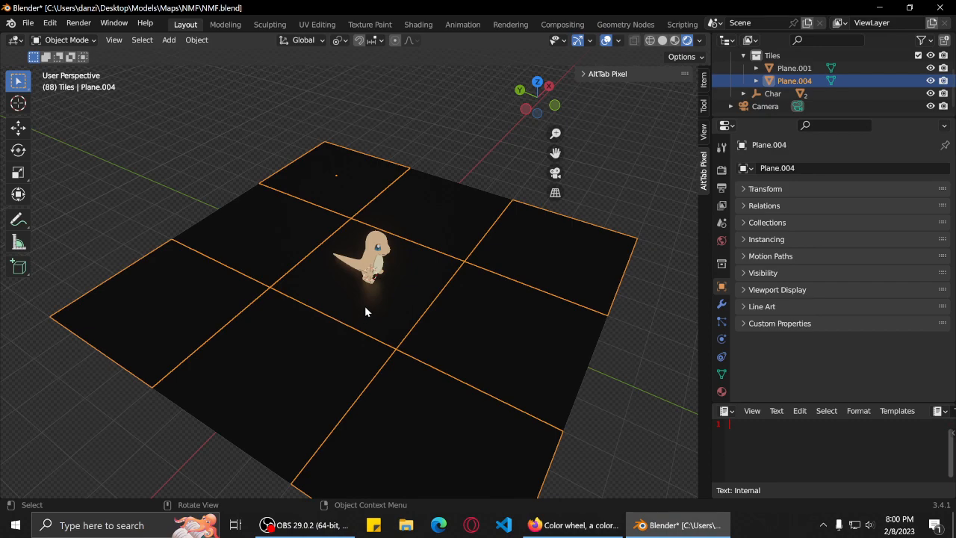
{"action": "left_click", "coordinate": [260, 229]}
{"action": "middle_click_drag", "start_coordinate": [261, 231], "coordinate": [510, 283]}
{"action": "scroll", "coordinate": [510, 281], "scroll_direction": "down", "scroll_amount": 5}
{"action": "scroll", "coordinate": [511, 278], "scroll_direction": "up", "scroll_amount": 1}
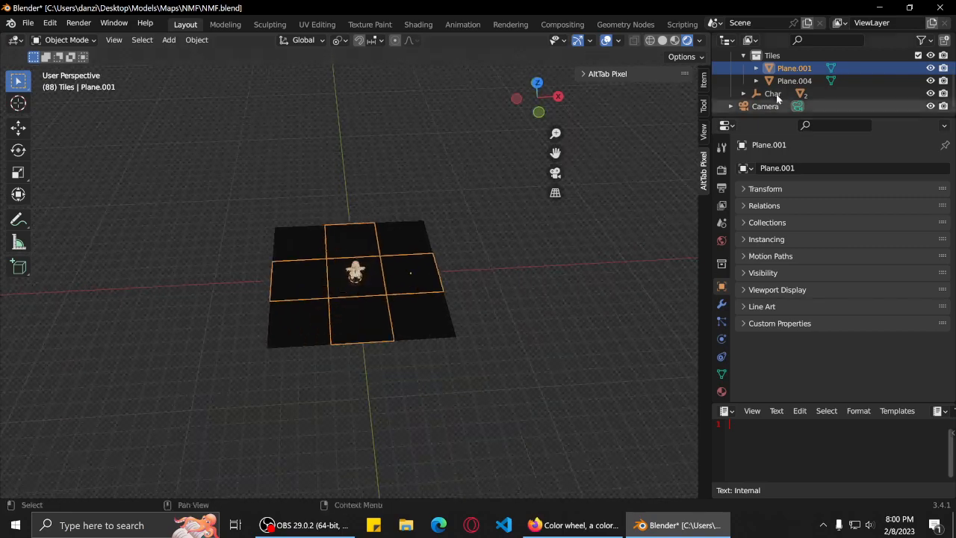
{"action": "left_click", "coordinate": [785, 84], "text": "shift"}
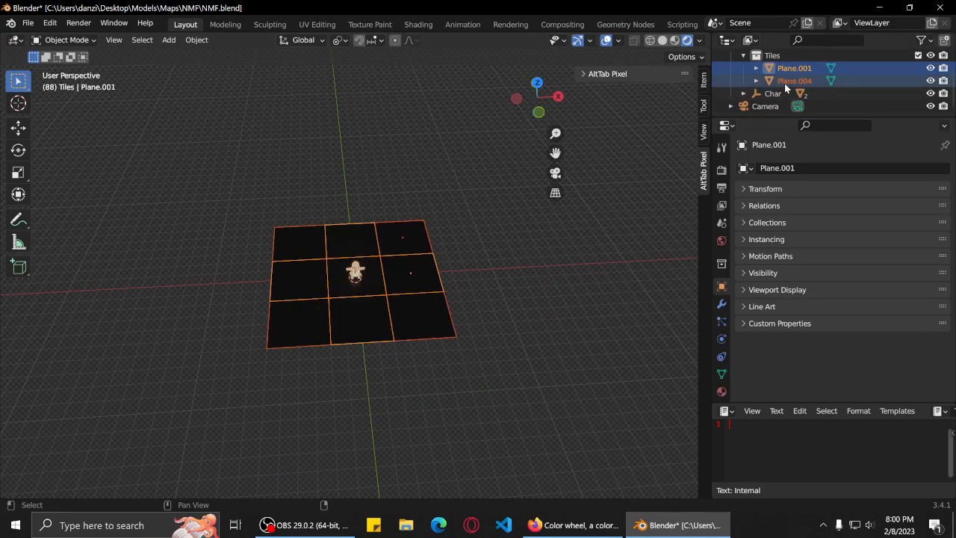
{"action": "middle_click_drag", "start_coordinate": [457, 279], "coordinate": [353, 220]}
{"action": "left_click", "coordinate": [468, 279]}
{"action": "scroll", "coordinate": [448, 295], "scroll_direction": "up", "scroll_amount": 5}
{"action": "left_click", "coordinate": [362, 228]}
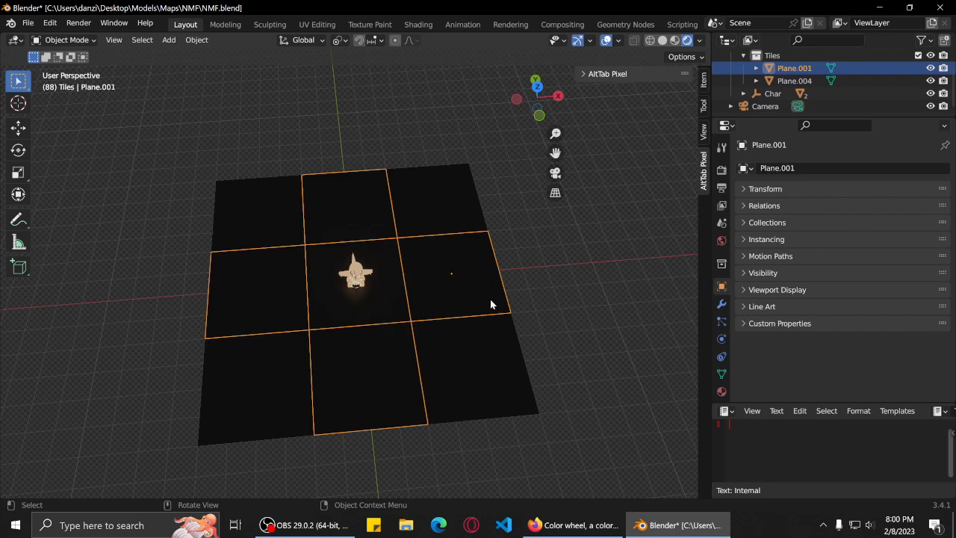
Switch to Firefox to review the Adobe Color palette, and return to the Blender scene.
{"action": "left_click", "coordinate": [575, 525]}
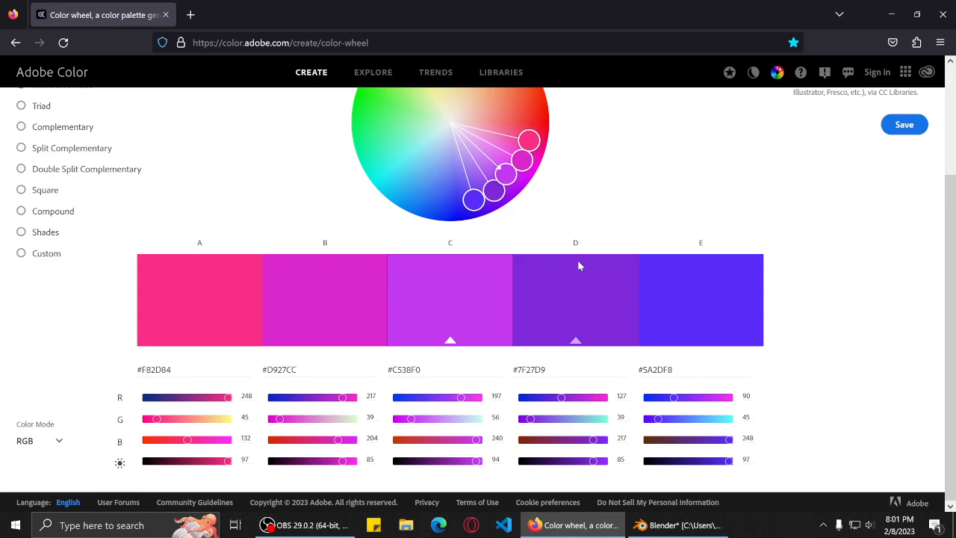
{"action": "left_click", "coordinate": [679, 526]}
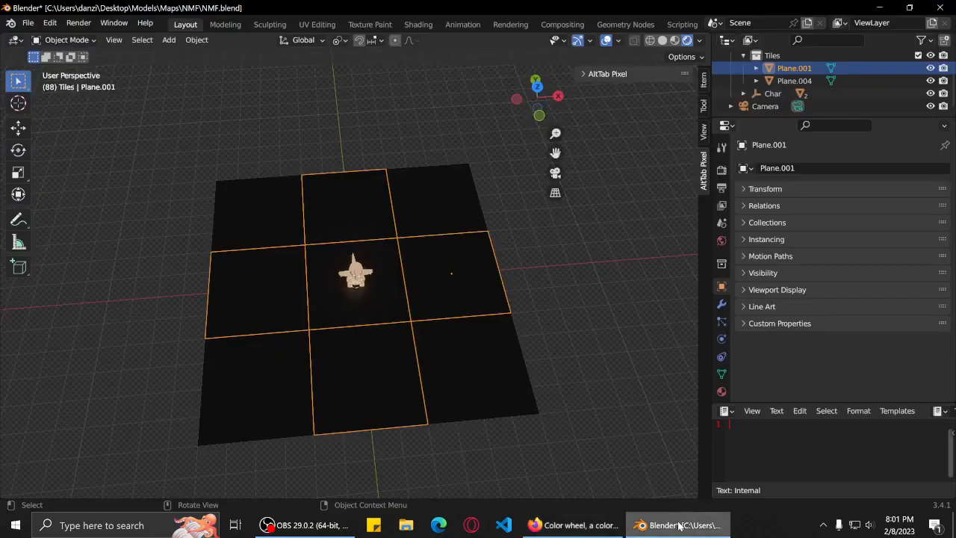
Switch to Adobe Color in Firefox and shift the analogous palette so its base color is pure red, #FF0000.
{"action": "left_click", "coordinate": [575, 526]}
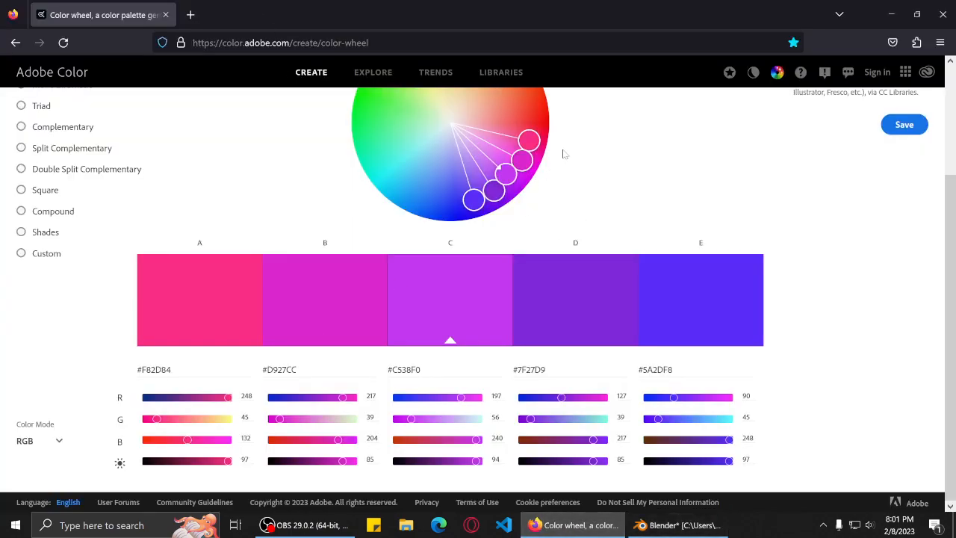
{"action": "scroll", "coordinate": [568, 153], "scroll_direction": "up", "scroll_amount": 3}
{"action": "left_click_drag", "start_coordinate": [507, 312], "coordinate": [562, 251]}
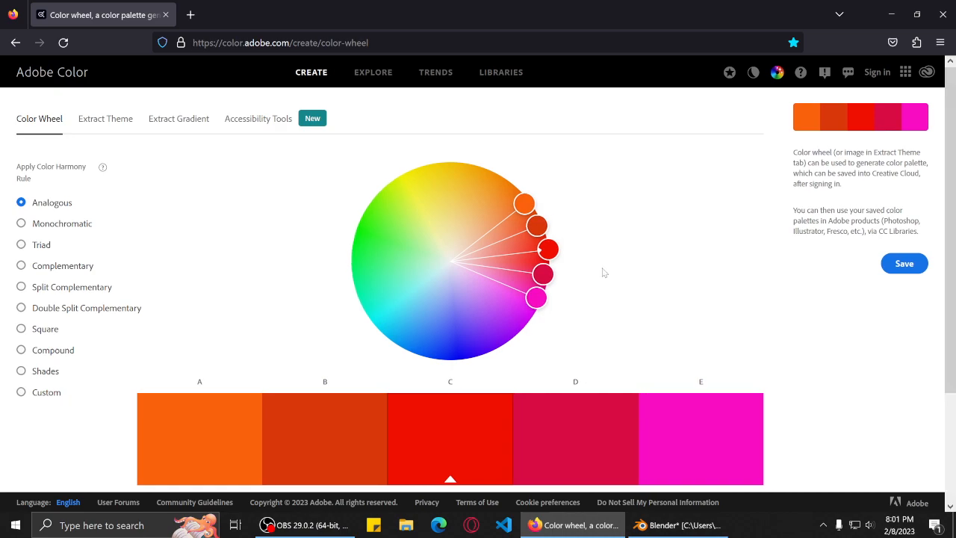
{"action": "scroll", "coordinate": [590, 268], "scroll_direction": "down", "scroll_amount": 2}
{"action": "scroll", "coordinate": [820, 293], "scroll_direction": "up", "scroll_amount": 1}
{"action": "scroll", "coordinate": [819, 293], "scroll_direction": "down", "scroll_amount": 1}
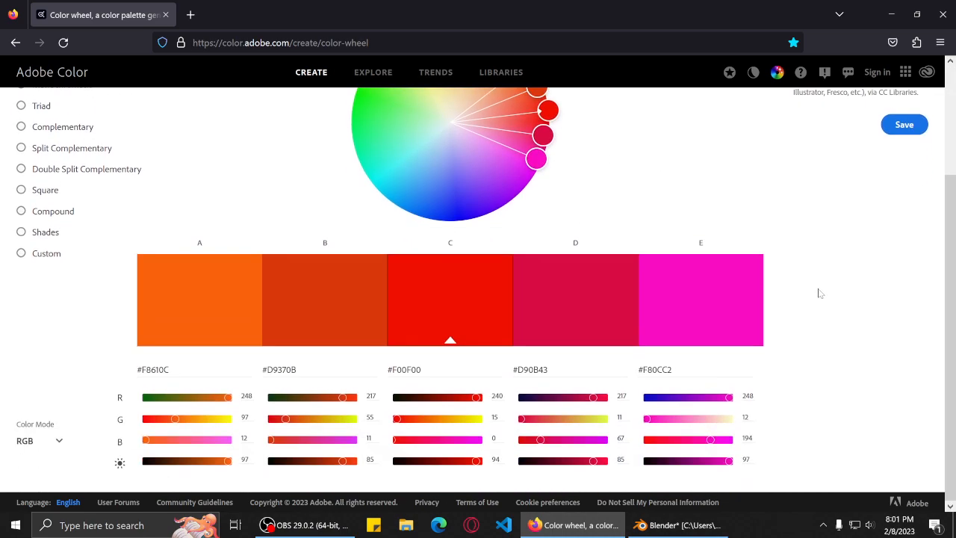
{"action": "left_click_drag", "start_coordinate": [476, 397], "coordinate": [484, 398]}
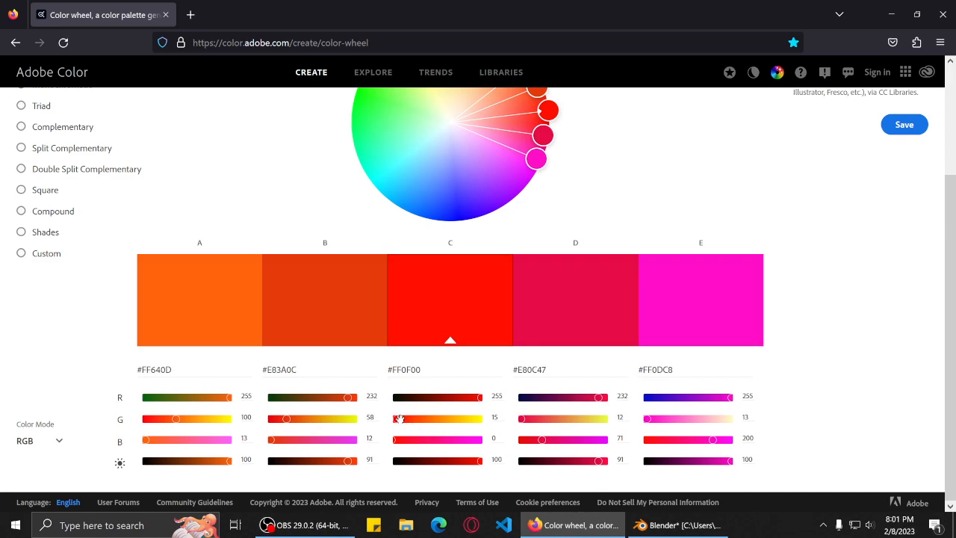
{"action": "left_click_drag", "start_coordinate": [398, 418], "coordinate": [362, 423]}
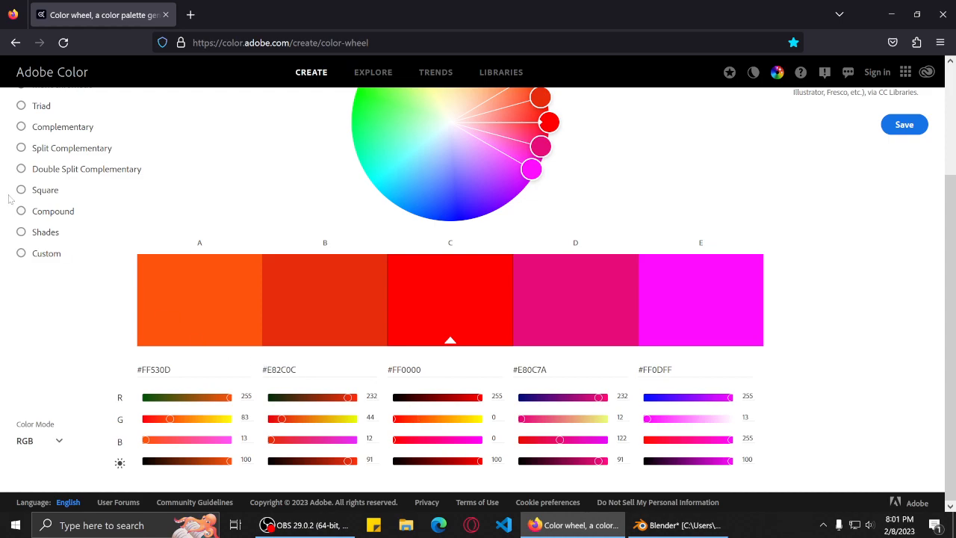
In HSB color mode, set the base color to saturation 80 and brightness 100, and copy its hex code FF3333.
{"action": "left_click", "coordinate": [61, 443]}
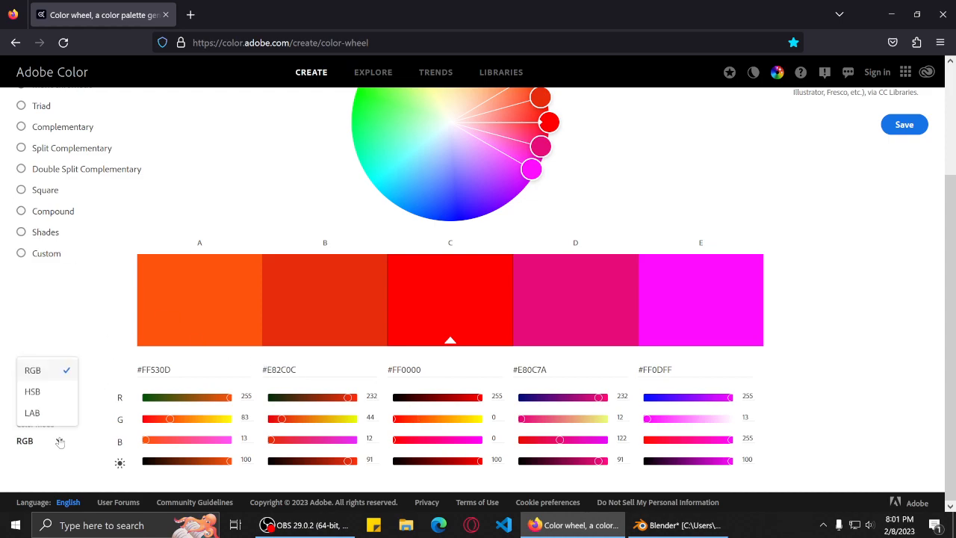
{"action": "left_click", "coordinate": [56, 397]}
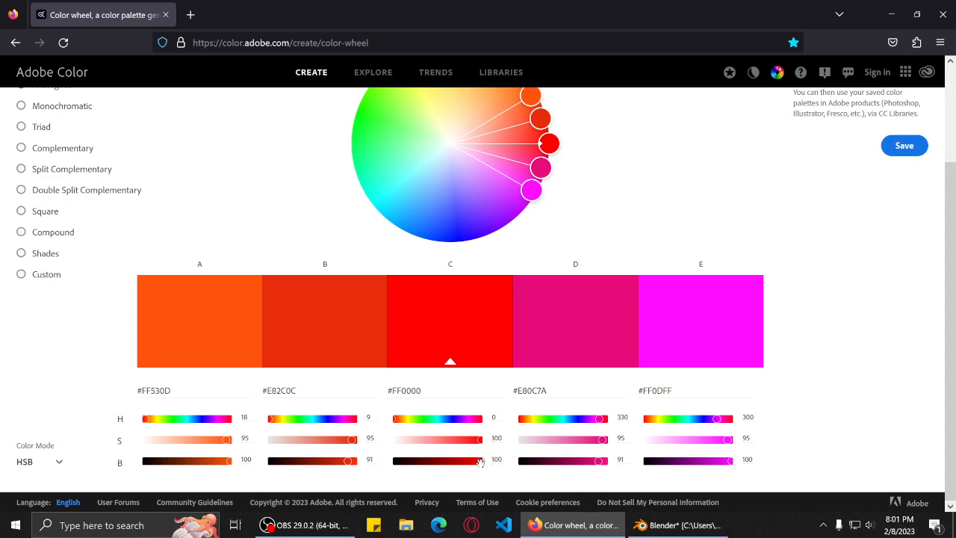
{"action": "left_click_drag", "start_coordinate": [479, 440], "coordinate": [468, 445]}
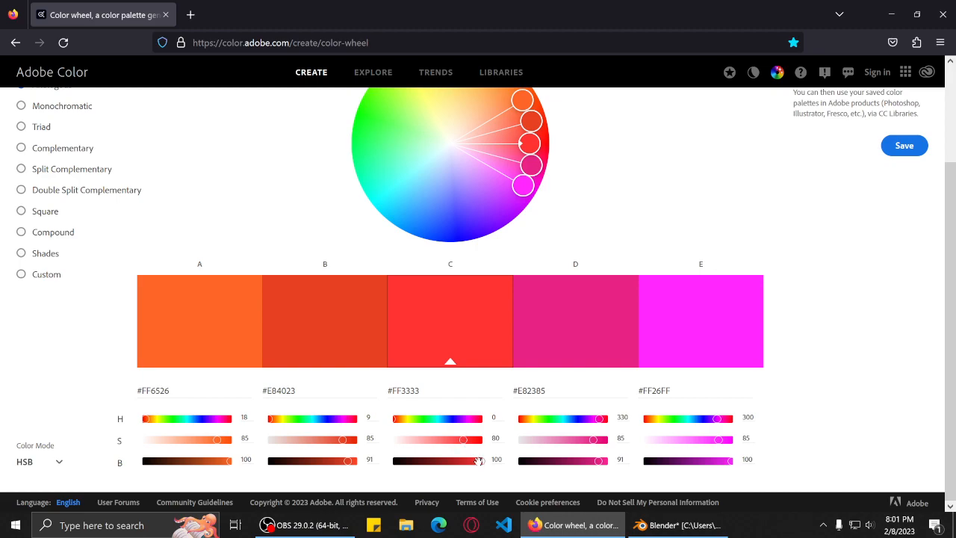
{"action": "mouse_move", "coordinate": [479, 462]}
{"action": "left_mouse_down"}
{"action": "mouse_move", "coordinate": [444, 464]}
{"action": "mouse_move", "coordinate": [464, 470]}
{"action": "left_mouse_up"}
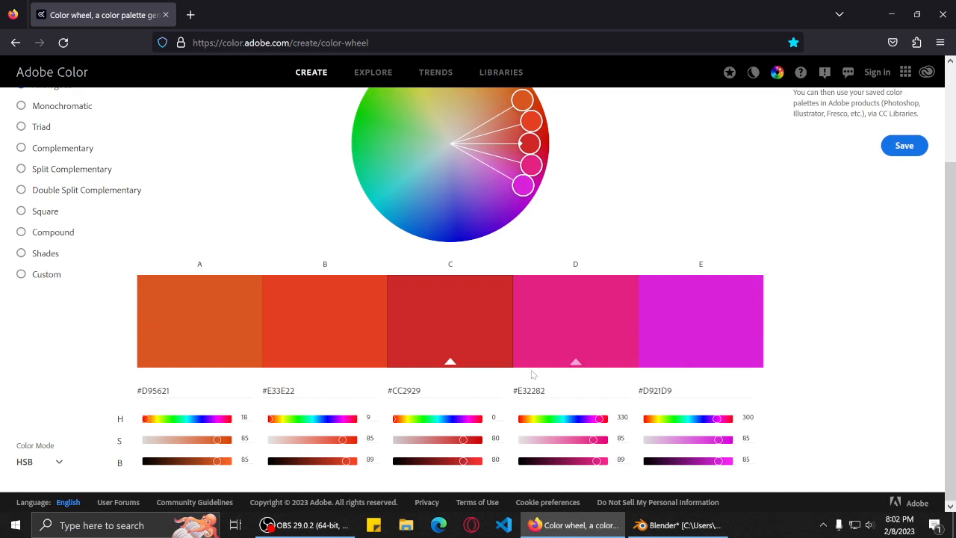
{"action": "left_click", "coordinate": [482, 460]}
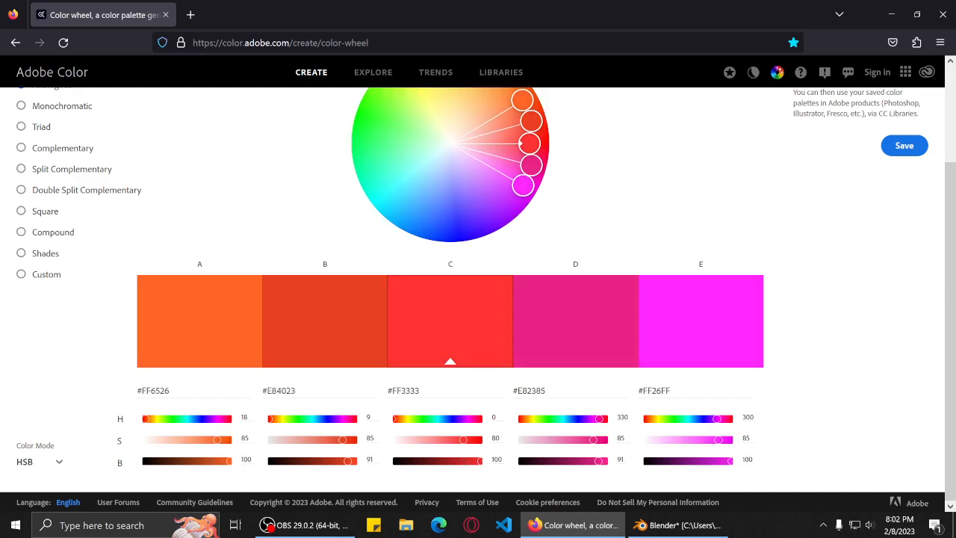
{"action": "double_click", "coordinate": [407, 390]}
Return to Blender, add a new material to the side-tile object and set its base color to hex FF3333.
{"action": "left_click", "coordinate": [676, 526]}
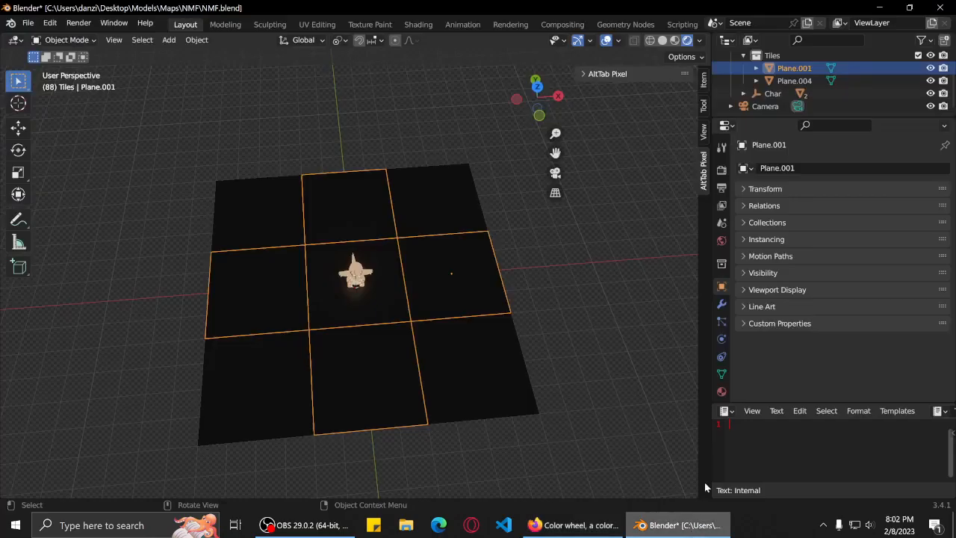
{"action": "middle_click_drag", "start_coordinate": [488, 361], "coordinate": [502, 330]}
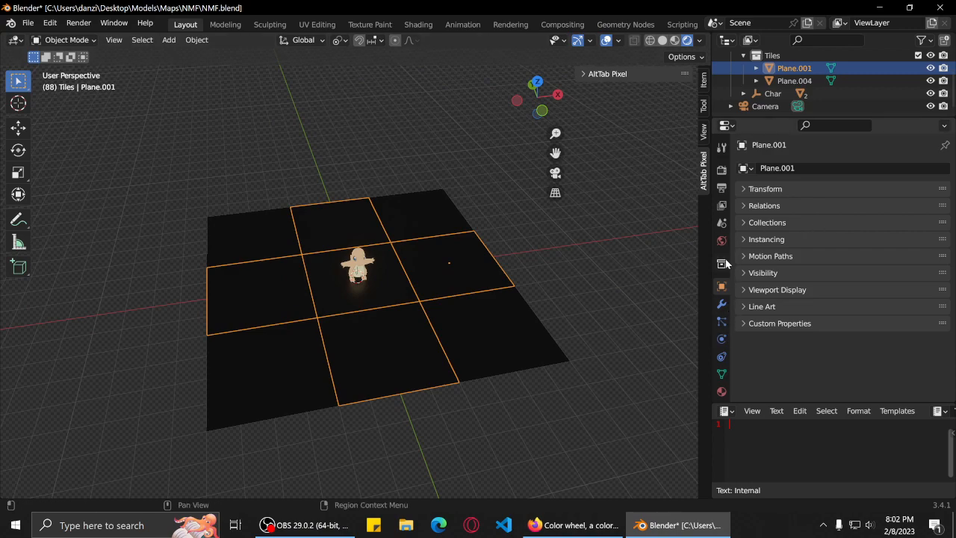
{"action": "left_click", "coordinate": [722, 391]}
{"action": "left_click", "coordinate": [822, 222]}
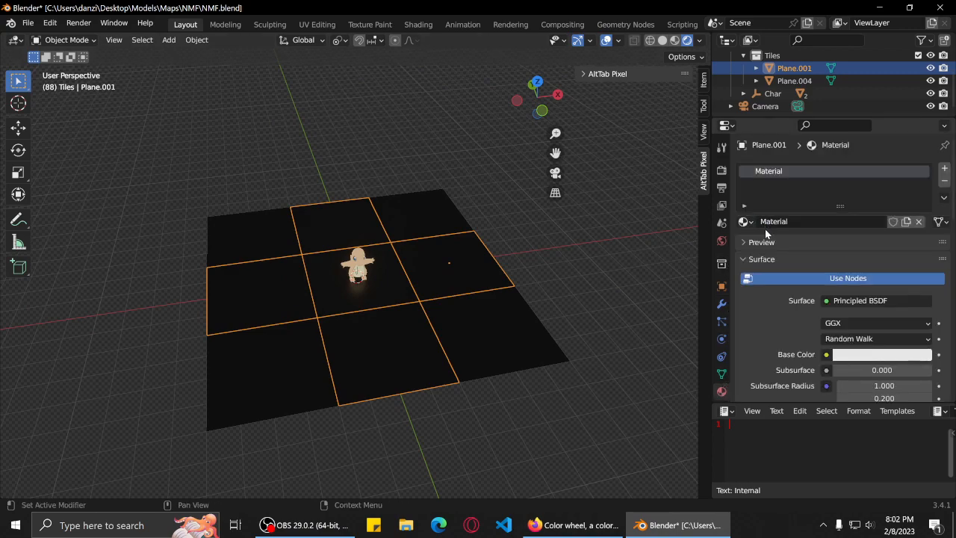
{"action": "left_click", "coordinate": [863, 356]}
{"action": "left_click", "coordinate": [873, 297]}
{"action": "type", "text": "FF3333"}
{"action": "key", "text": "Return"}
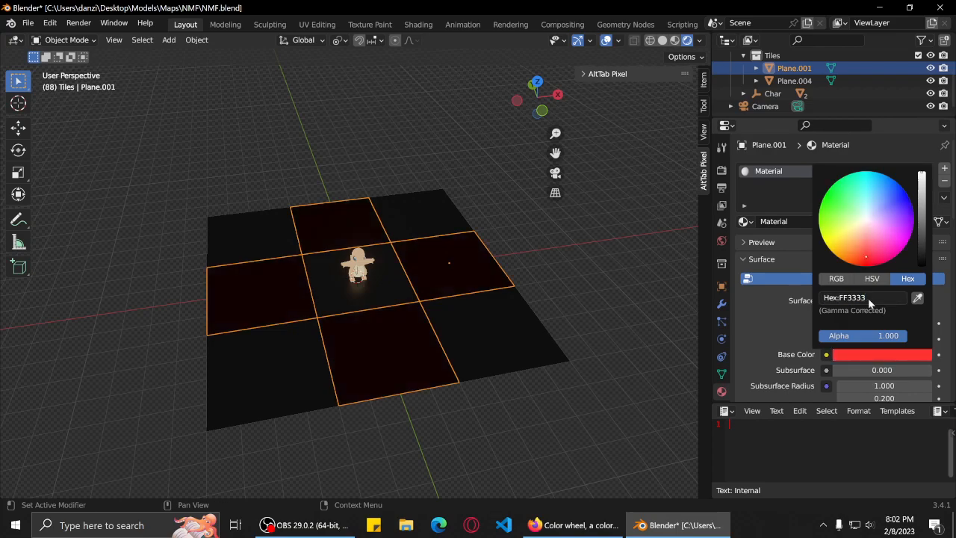
Examine the tile floor with the red side tiles from several angles and distances, with nothing selected.
{"action": "middle_click_drag", "start_coordinate": [518, 314], "coordinate": [434, 347]}
{"action": "scroll", "coordinate": [521, 332], "scroll_direction": "up", "scroll_amount": 5}
{"action": "scroll", "coordinate": [478, 327], "scroll_direction": "down", "scroll_amount": 5}
{"action": "scroll", "coordinate": [549, 312], "scroll_direction": "up", "scroll_amount": 2}
{"action": "left_click", "coordinate": [595, 305]}
{"action": "mouse_move", "coordinate": [491, 325]}
{"action": "middle_mouse_down"}
{"action": "mouse_move", "coordinate": [559, 304]}
{"action": "mouse_move", "coordinate": [550, 332]}
{"action": "mouse_move", "coordinate": [484, 327]}
{"action": "middle_mouse_up"}
{"action": "scroll", "coordinate": [516, 320], "scroll_direction": "down", "scroll_amount": 2}
{"action": "scroll", "coordinate": [486, 320], "scroll_direction": "down", "scroll_amount": 1}
{"action": "scroll", "coordinate": [486, 321], "scroll_direction": "up", "scroll_amount": 3}
{"action": "scroll", "coordinate": [486, 322], "scroll_direction": "down", "scroll_amount": 3}
{"action": "scroll", "coordinate": [486, 320], "scroll_direction": "up", "scroll_amount": 6}
{"action": "scroll", "coordinate": [486, 319], "scroll_direction": "down", "scroll_amount": 2}
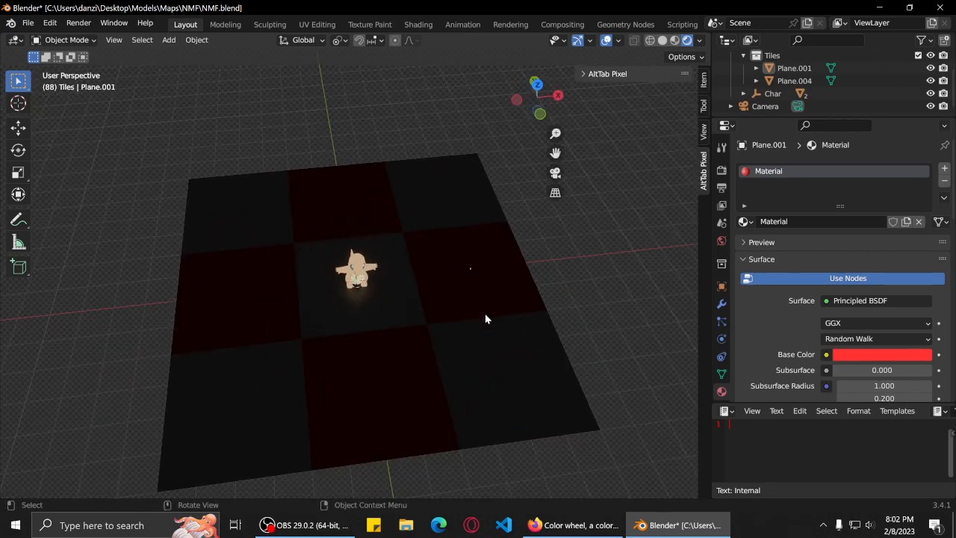
Select the corner-and-center tile object, then in Firefox darken the palette's base color to brightness 10 and copy its hex code 1A0505.
{"action": "left_click", "coordinate": [515, 385]}
{"action": "left_click", "coordinate": [572, 525]}
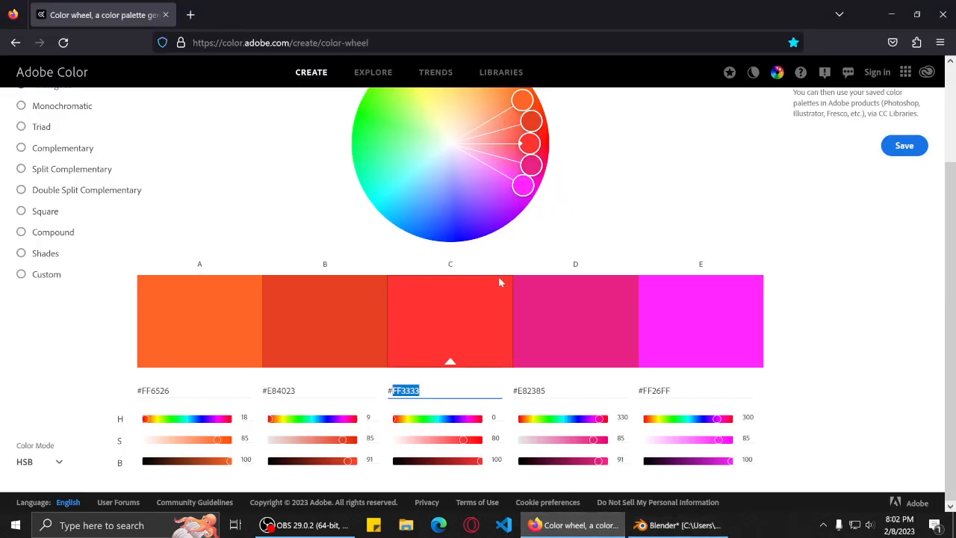
{"action": "left_click_drag", "start_coordinate": [477, 461], "coordinate": [365, 468]}
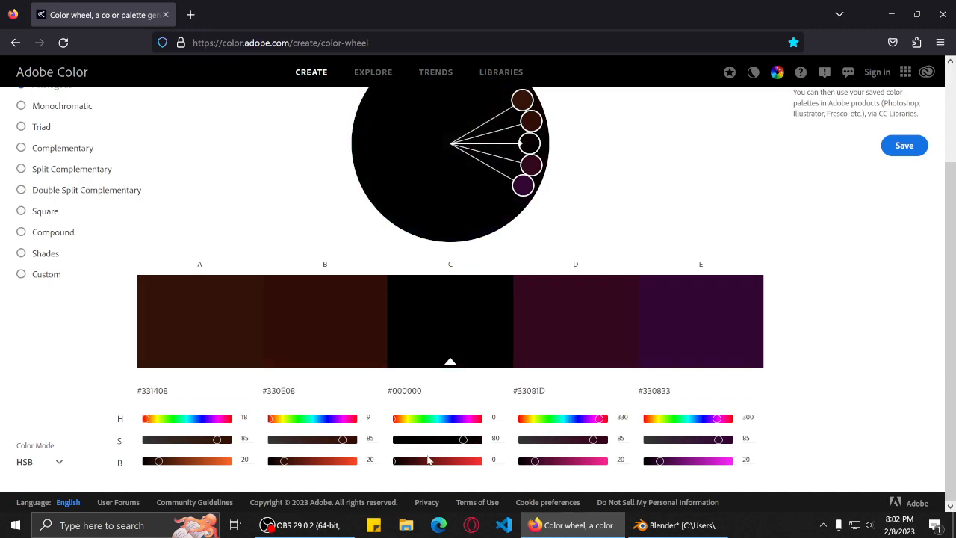
{"action": "left_click_drag", "start_coordinate": [394, 463], "coordinate": [398, 465]}
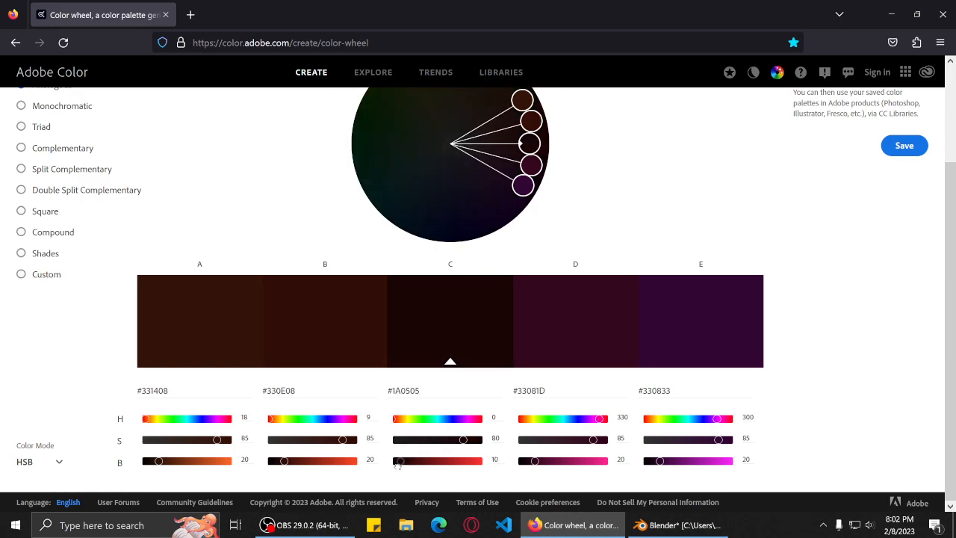
{"action": "left_click", "coordinate": [407, 390]}
{"action": "double_click", "coordinate": [407, 391]}
Back in Blender, add a new material to the corner-and-center tiles and rename the side tiles' material Tile1.
{"action": "left_click", "coordinate": [718, 523]}
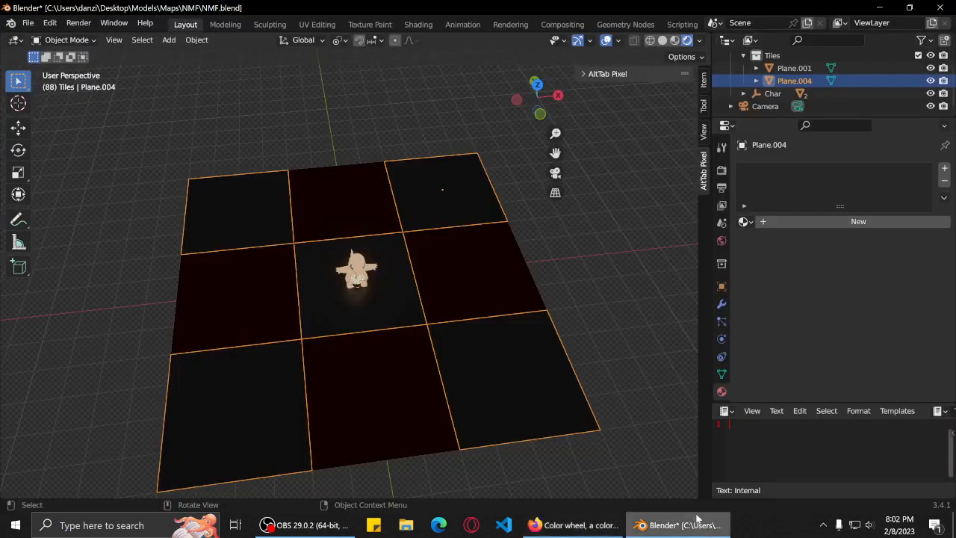
{"action": "left_click", "coordinate": [791, 226]}
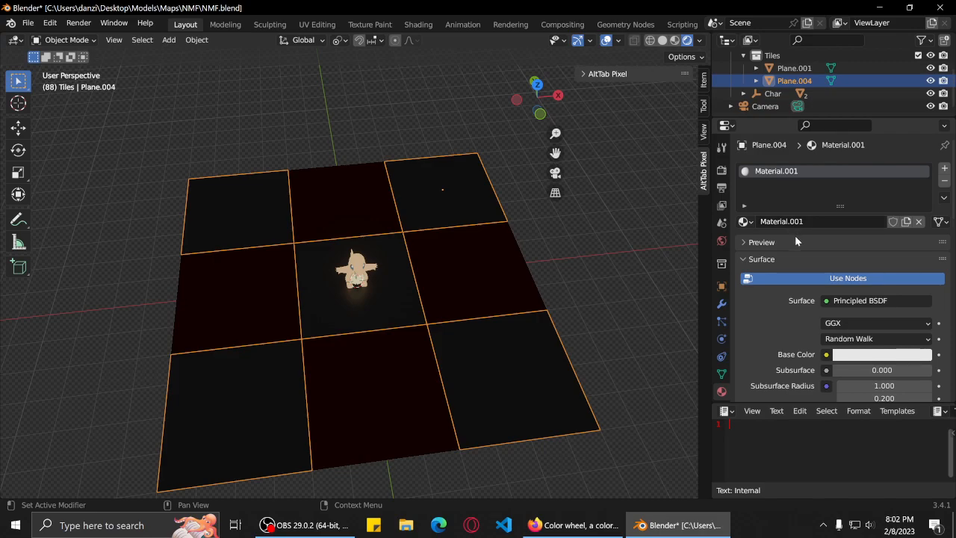
{"action": "left_click", "coordinate": [488, 274]}
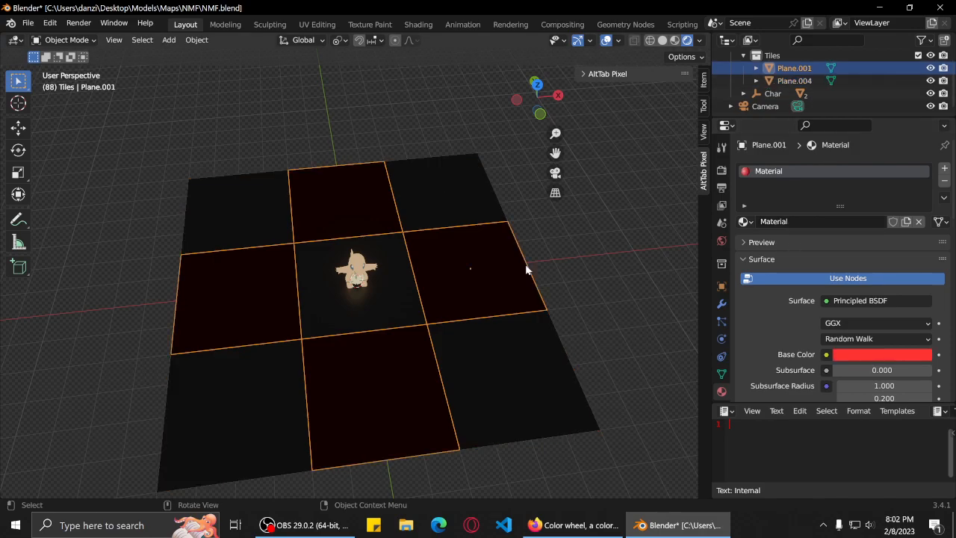
{"action": "right_click", "coordinate": [798, 172]}
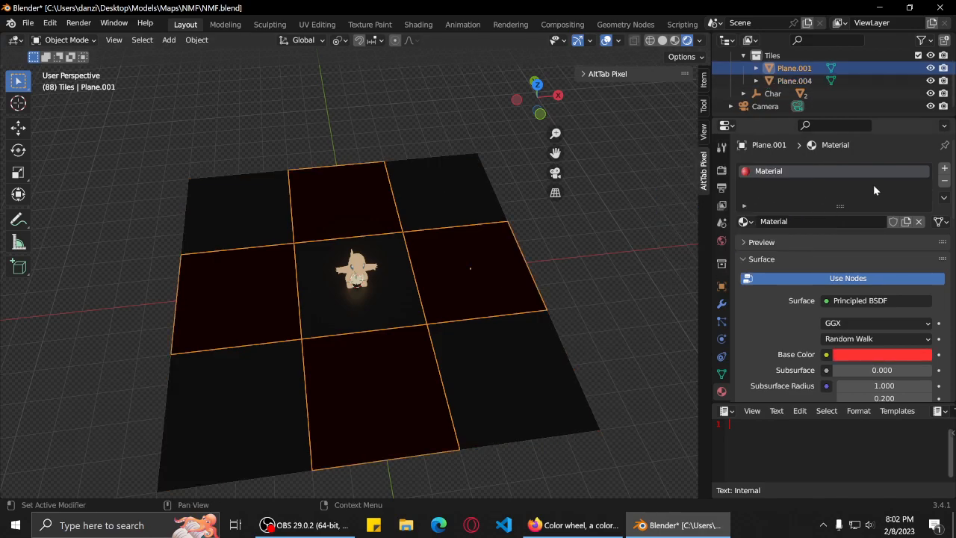
{"action": "double_click", "coordinate": [784, 171]}
{"action": "type", "text": "Tile1"}
{"action": "key", "text": "Return"}
Rename the corner-and-center tiles' material Tile2.
{"action": "left_click", "coordinate": [411, 189]}
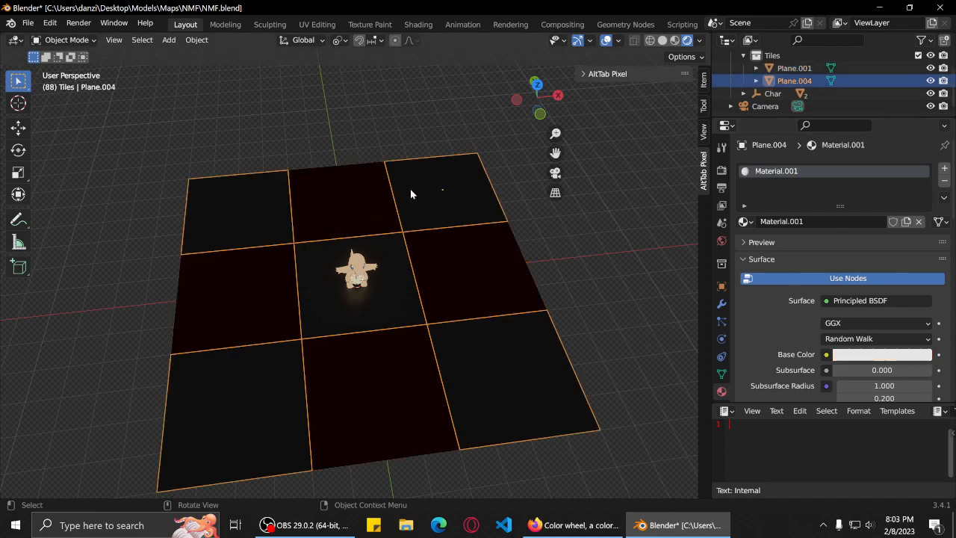
{"action": "double_click", "coordinate": [777, 171]}
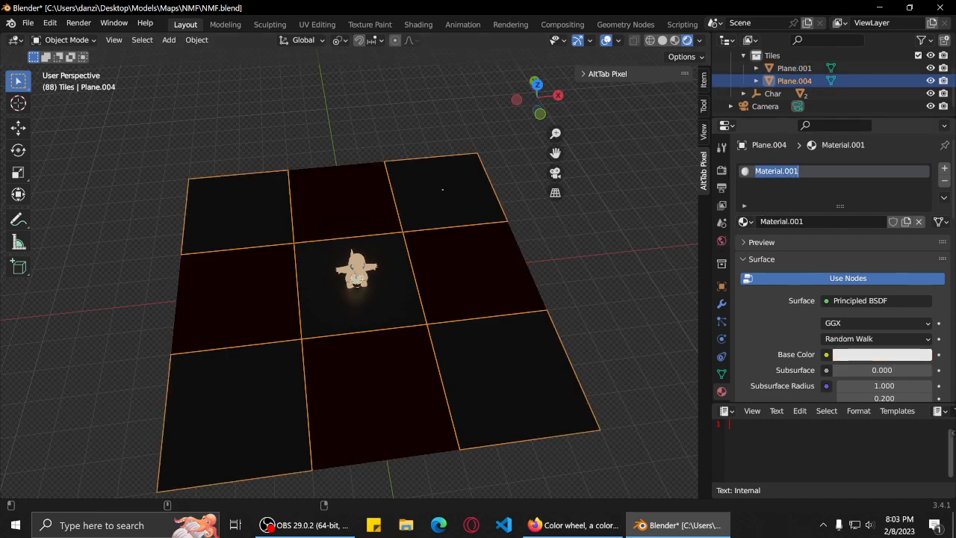
{"action": "type", "text": "Tile2"}
{"action": "key", "text": "Return"}
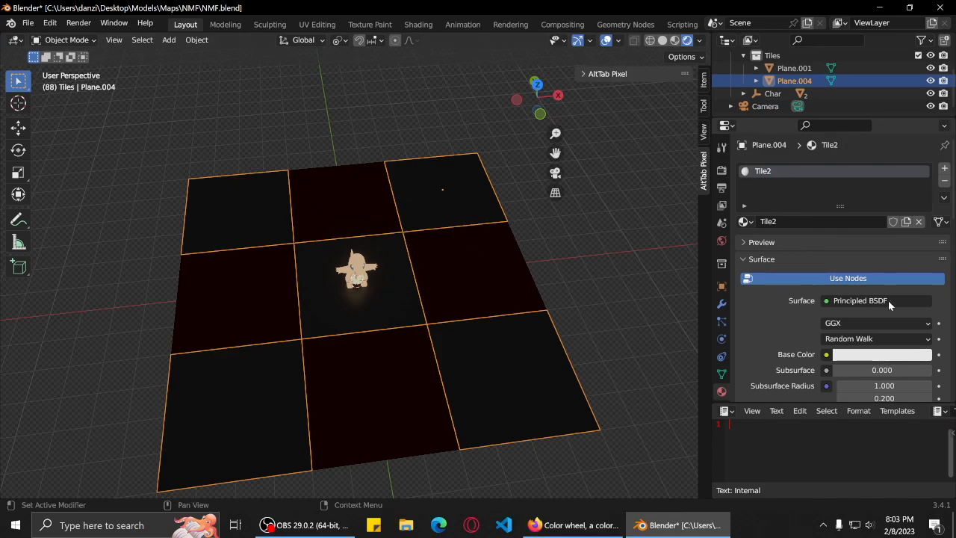
Set the base color of the Tile2 material to hex 1A0505.
{"action": "left_click", "coordinate": [853, 357]}
{"action": "left_click", "coordinate": [860, 359]}
{"action": "double_click", "coordinate": [875, 297]}
{"action": "type", "text": "1"}
{"action": "key", "text": "ctrl+a"}
{"action": "type", "text": "1A0505"}
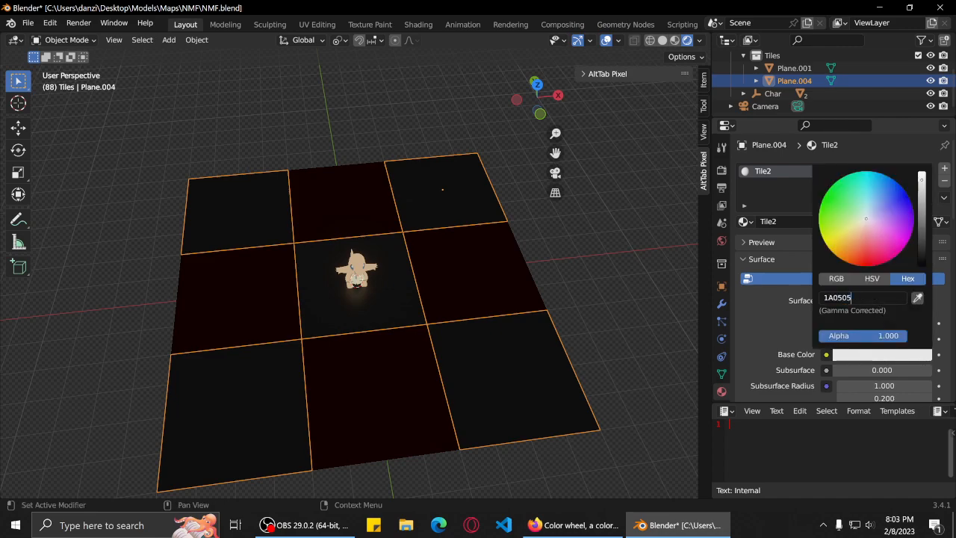
{"action": "key", "text": "Return"}
Examine the red and near-black checkerboard floor around the character from several angles and distances.
{"action": "left_click", "coordinate": [605, 301]}
{"action": "middle_click_drag", "start_coordinate": [584, 320], "coordinate": [567, 345]}
{"action": "scroll", "coordinate": [589, 289], "scroll_direction": "down", "scroll_amount": 4}
{"action": "scroll", "coordinate": [589, 288], "scroll_direction": "up", "scroll_amount": 2}
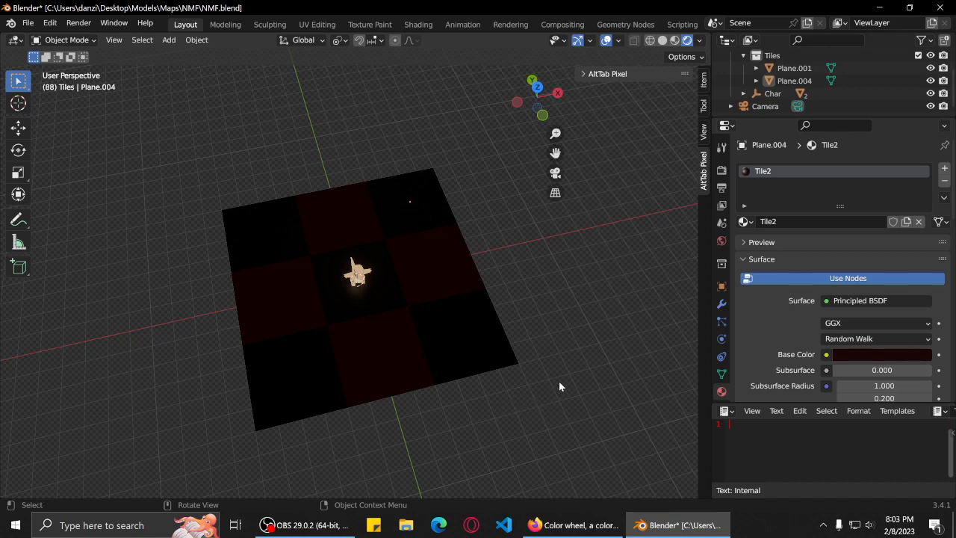
{"action": "middle_click_drag", "start_coordinate": [551, 373], "coordinate": [301, 223]}
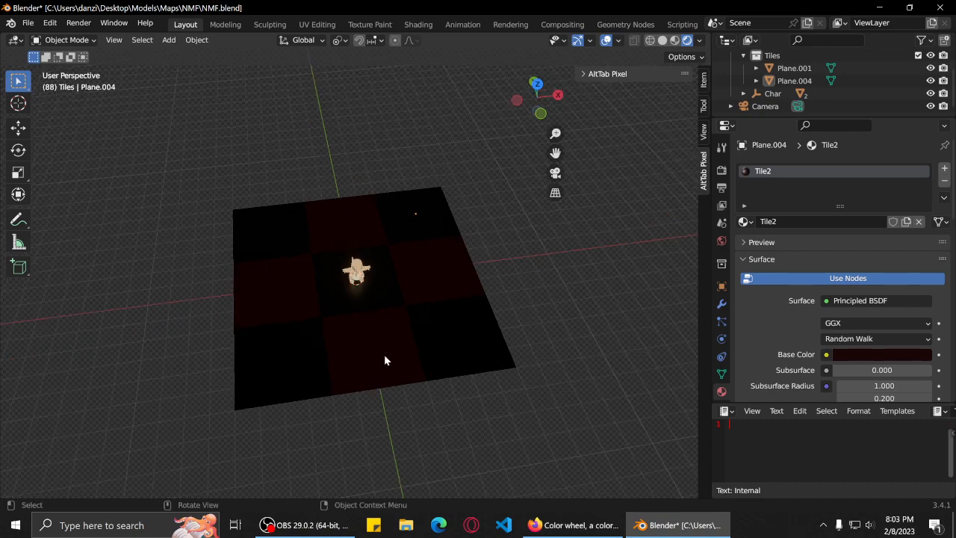
{"action": "middle_click_drag", "start_coordinate": [392, 314], "coordinate": [437, 303]}
{"action": "scroll", "coordinate": [480, 291], "scroll_direction": "up", "scroll_amount": 4}
{"action": "scroll", "coordinate": [436, 303], "scroll_direction": "down", "scroll_amount": 5}
{"action": "middle_click_drag", "start_coordinate": [503, 315], "coordinate": [488, 327]}
{"action": "scroll", "coordinate": [485, 314], "scroll_direction": "down", "scroll_amount": 2}
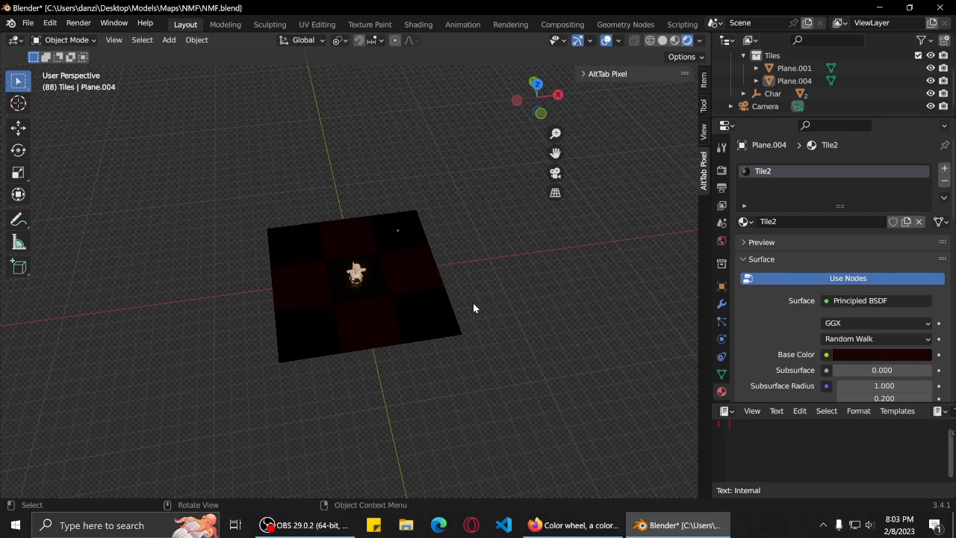
{"action": "scroll", "coordinate": [475, 306], "scroll_direction": "up", "scroll_amount": 6}
{"action": "middle_click_drag", "start_coordinate": [573, 325], "coordinate": [460, 304]}
{"action": "scroll", "coordinate": [460, 305], "scroll_direction": "up", "scroll_amount": 3}
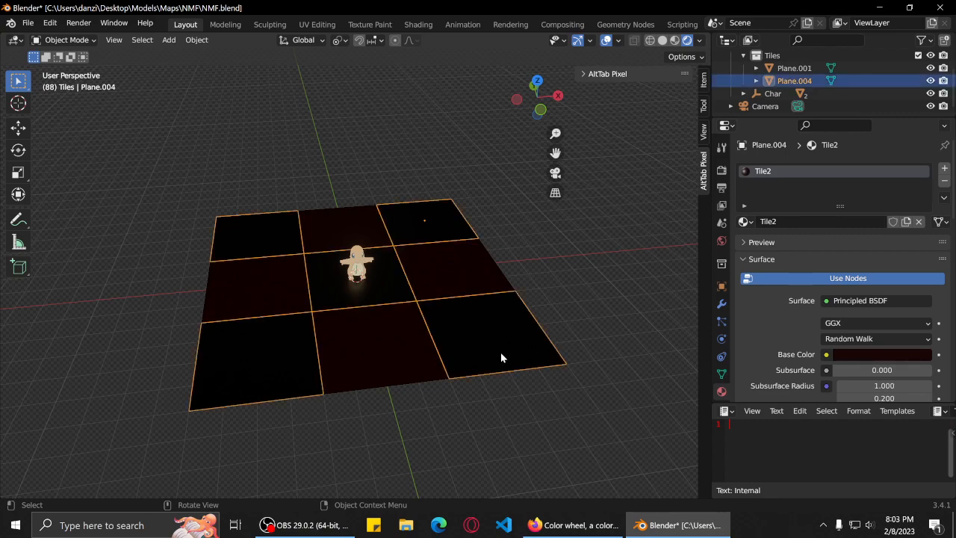
Select both tile objects in the Tiles collection and delete them.
{"action": "left_click", "coordinate": [792, 68]}
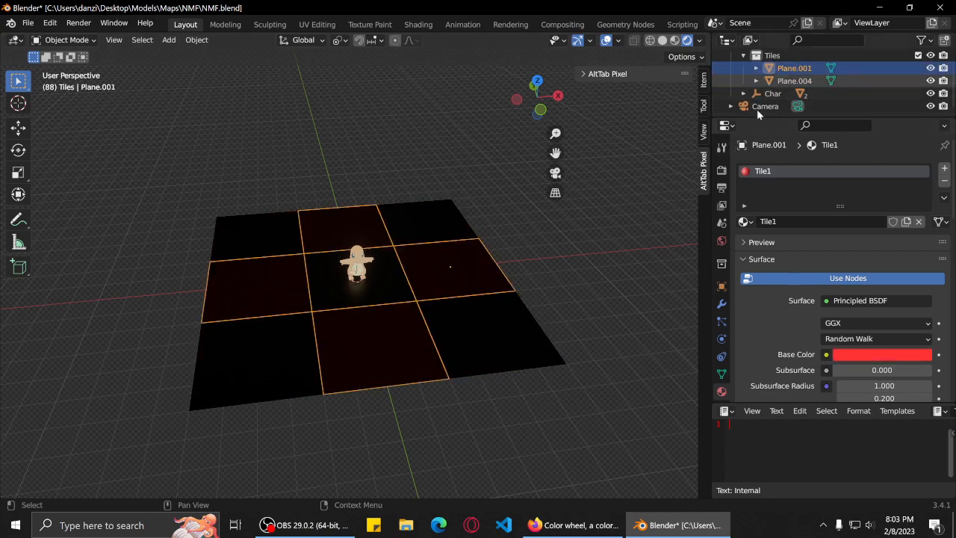
{"action": "left_click", "coordinate": [575, 250]}
{"action": "left_click", "coordinate": [786, 71]}
{"action": "left_click", "coordinate": [786, 83], "text": "shift"}
{"action": "key", "text": "Delete"}
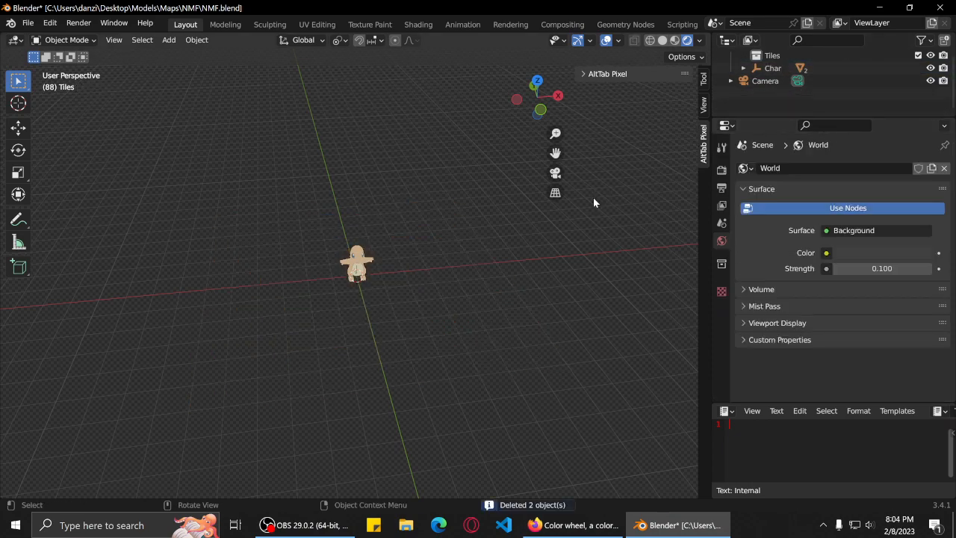
Check the Tiles collection, the Char object and the character mesh by selecting each in turn.
{"action": "scroll", "coordinate": [772, 56], "scroll_direction": "up", "scroll_amount": 2}
{"action": "left_click", "coordinate": [772, 78]}
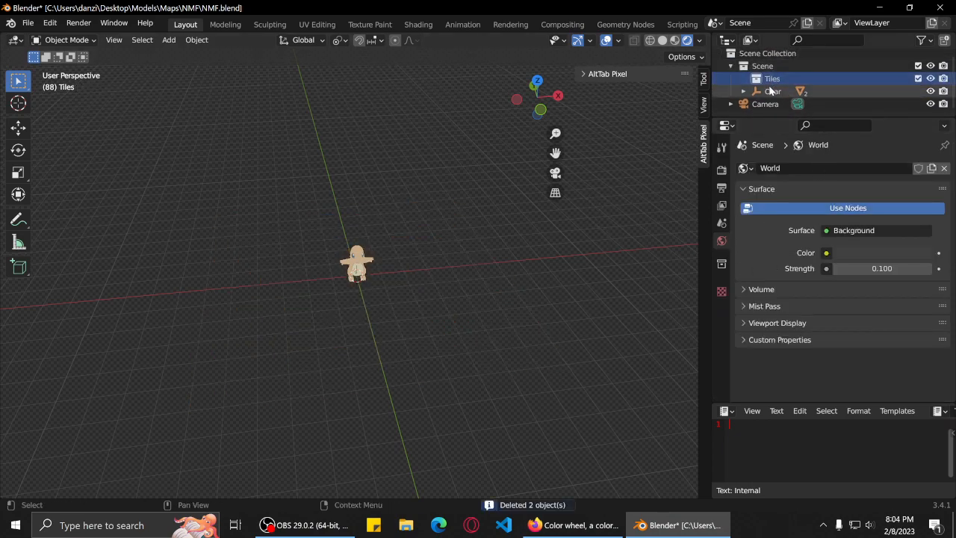
{"action": "left_click", "coordinate": [772, 91]}
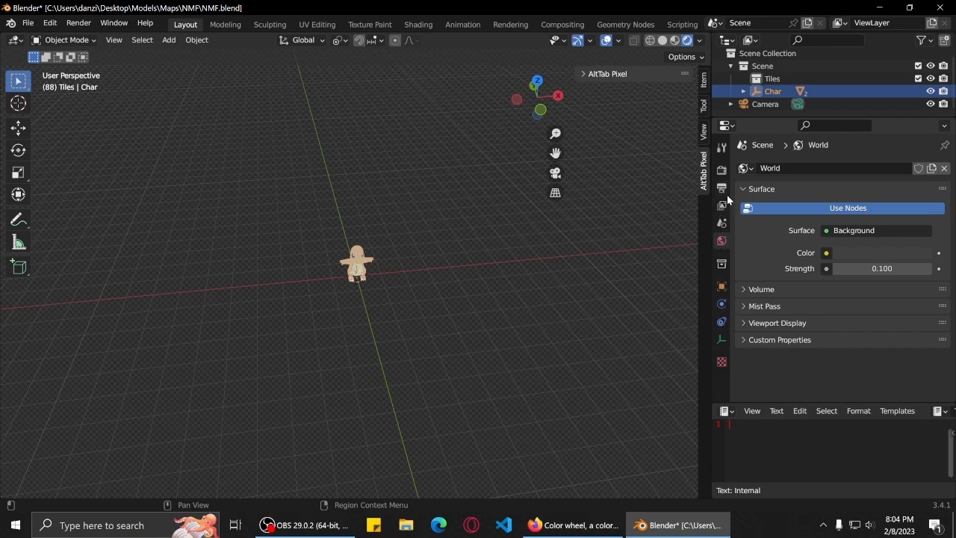
{"action": "left_click", "coordinate": [363, 274]}
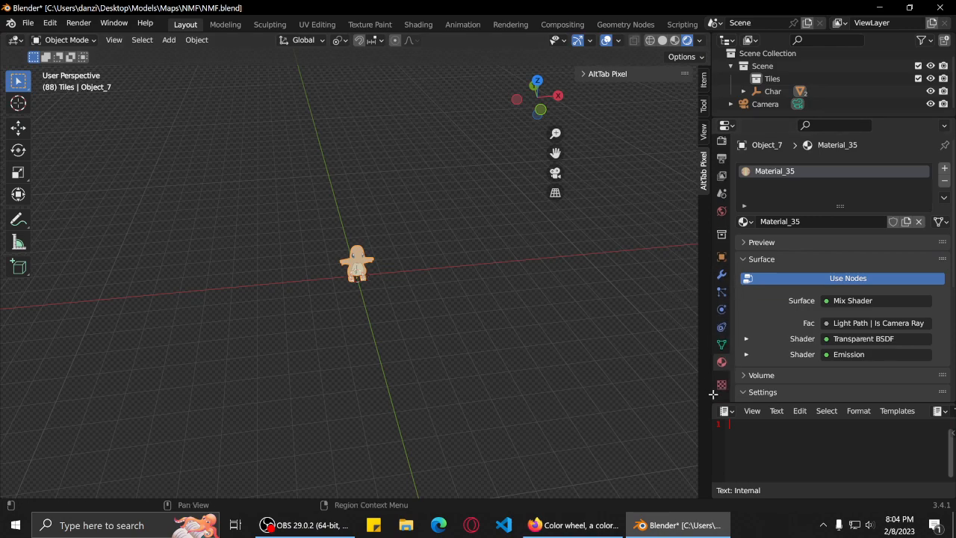
{"action": "scroll", "coordinate": [801, 324], "scroll_direction": "down", "scroll_amount": 5}
{"action": "scroll", "coordinate": [801, 324], "scroll_direction": "up", "scroll_amount": 3}
{"action": "scroll", "coordinate": [799, 324], "scroll_direction": "up", "scroll_amount": 2}
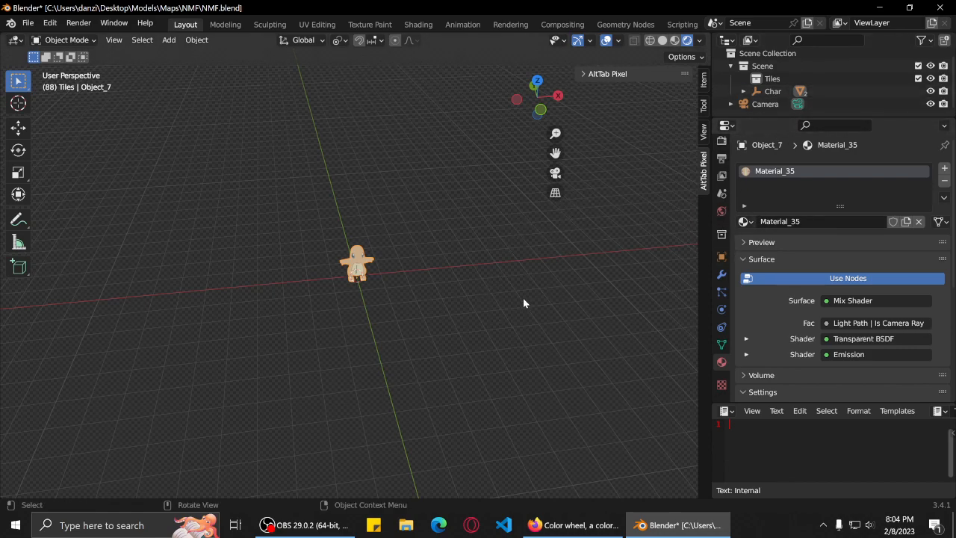
{"action": "left_click", "coordinate": [763, 106]}
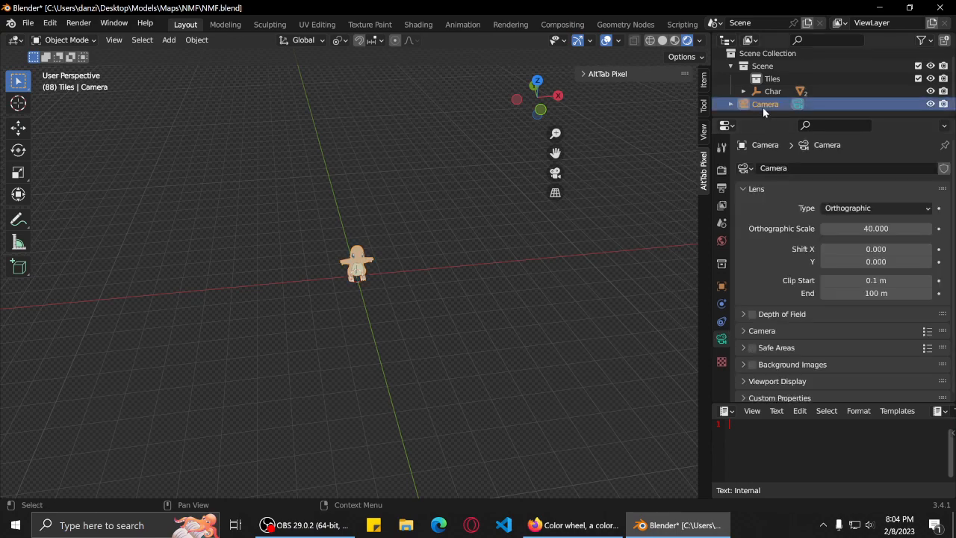
{"action": "left_click", "coordinate": [445, 321]}
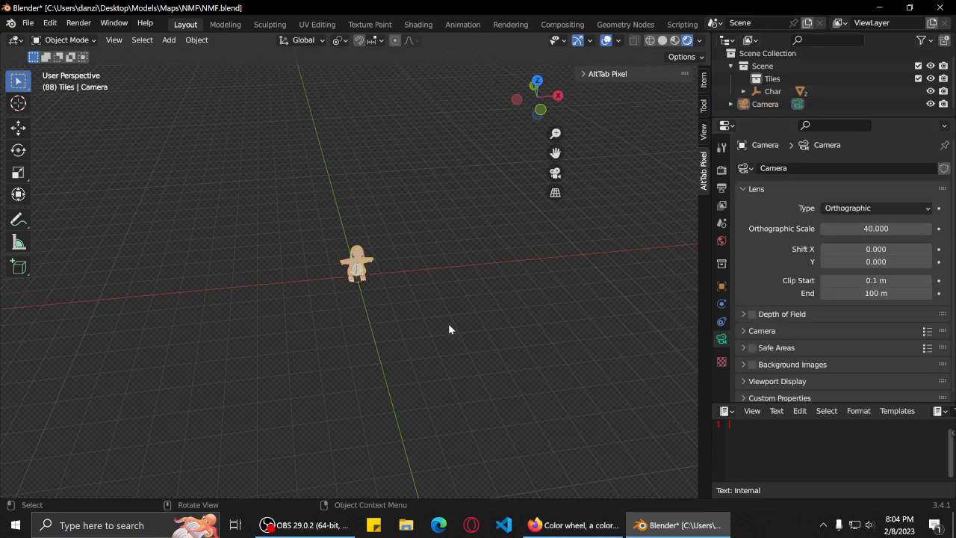
Add a plane mesh to the Tiles collection under the character and assign it the Tile1 material.
{"action": "key", "text": "shift+a"}
{"action": "mouse_move", "coordinate": [454, 256]}
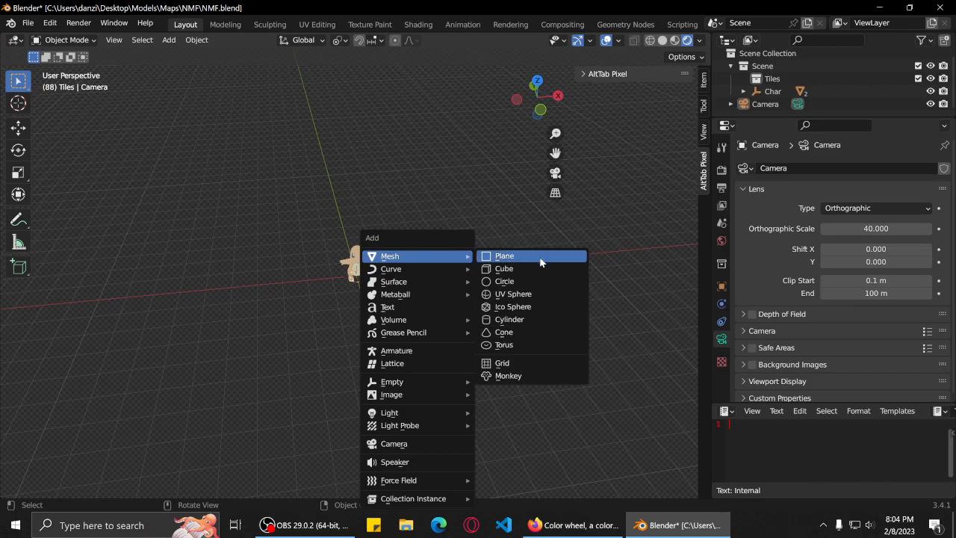
{"action": "left_click", "coordinate": [542, 263]}
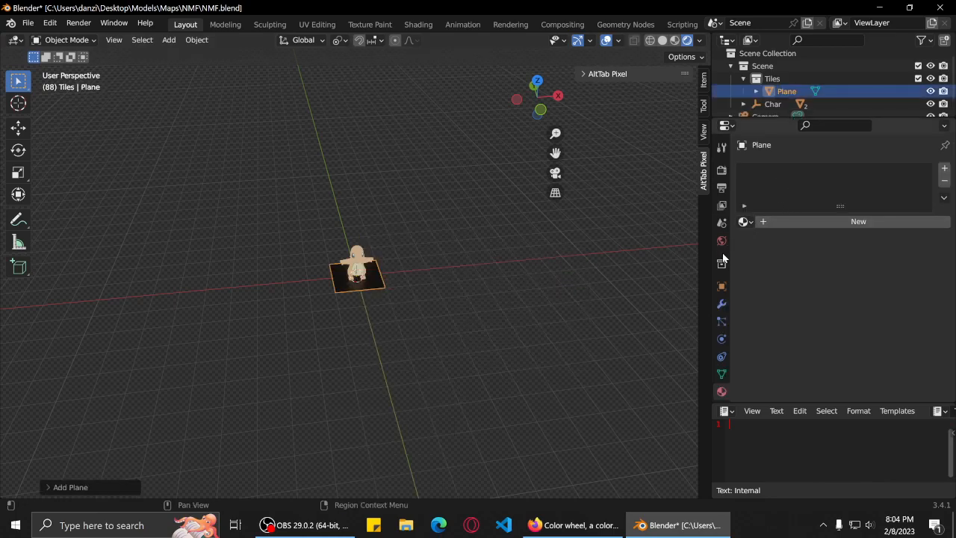
{"action": "left_click", "coordinate": [750, 222]}
{"action": "left_click", "coordinate": [769, 266]}
{"action": "left_click", "coordinate": [747, 222]}
{"action": "left_click", "coordinate": [769, 263]}
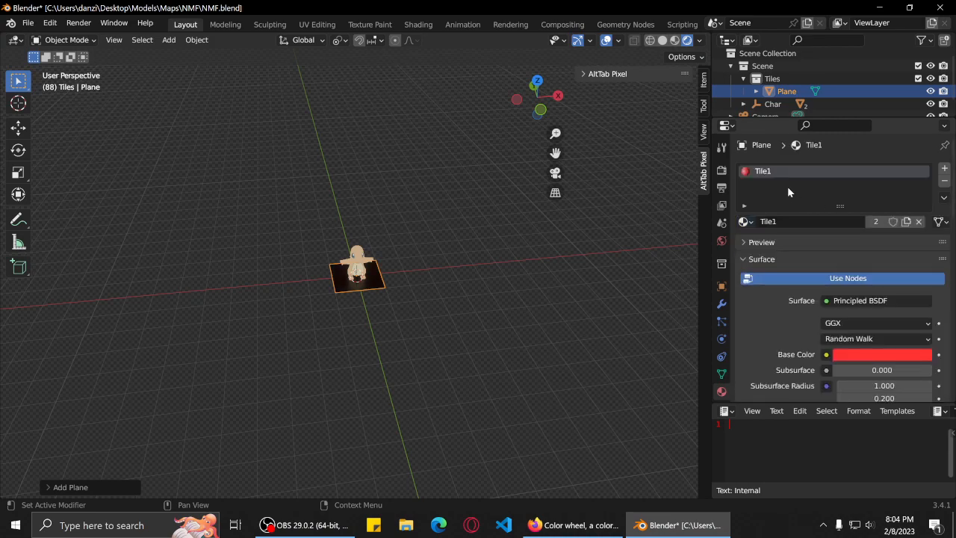
Unlink the Tile1 material from the new plane and assign it to the plane again.
{"action": "right_click", "coordinate": [779, 174]}
{"action": "left_click", "coordinate": [943, 199]}
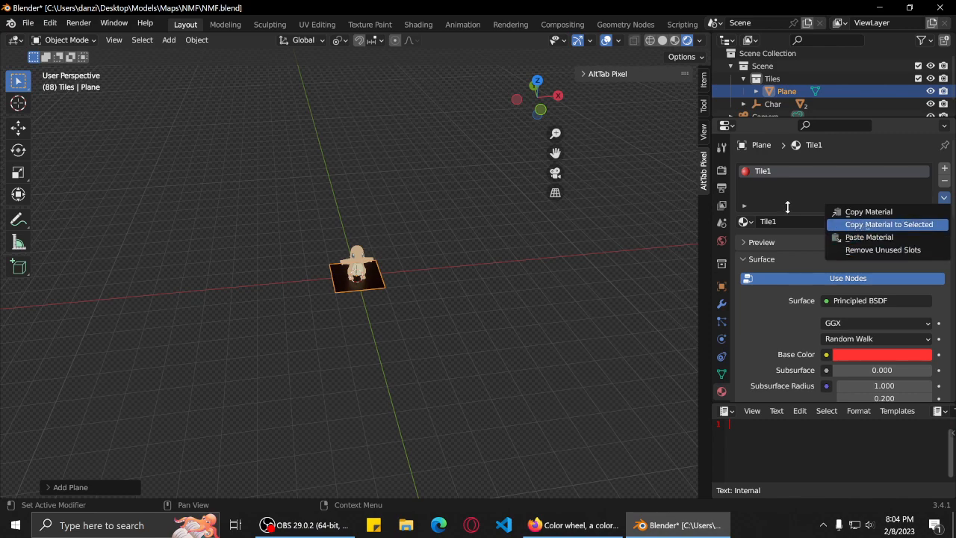
{"action": "left_click", "coordinate": [745, 206]}
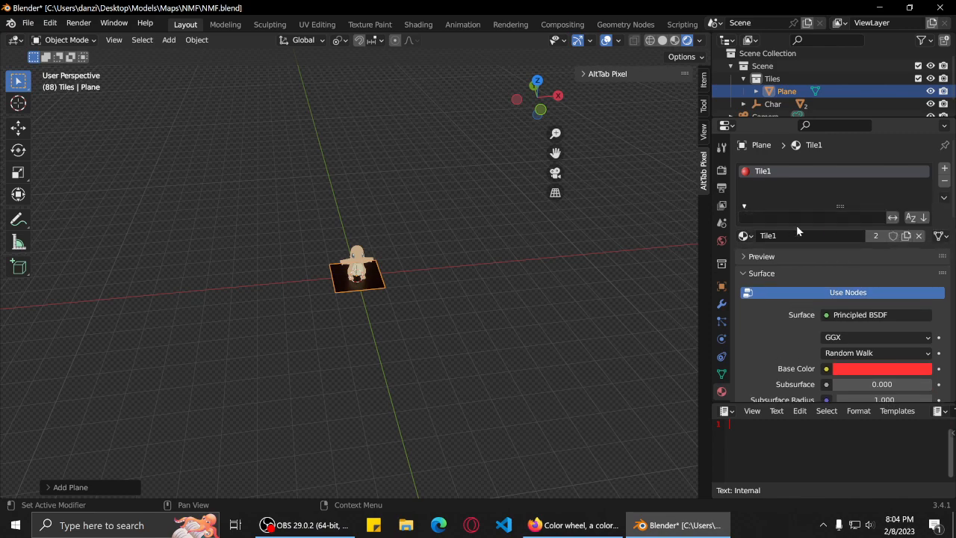
{"action": "left_click", "coordinate": [920, 236]}
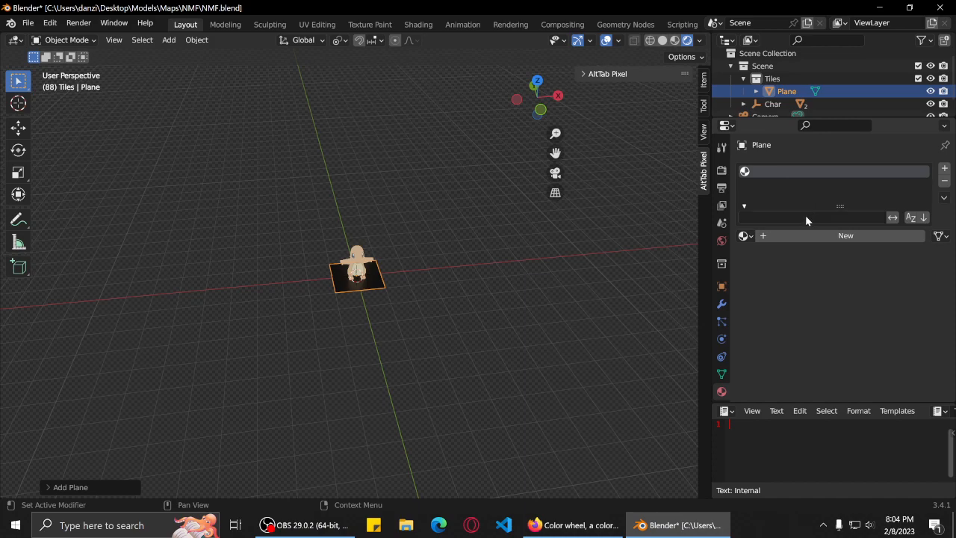
{"action": "left_click", "coordinate": [744, 236]}
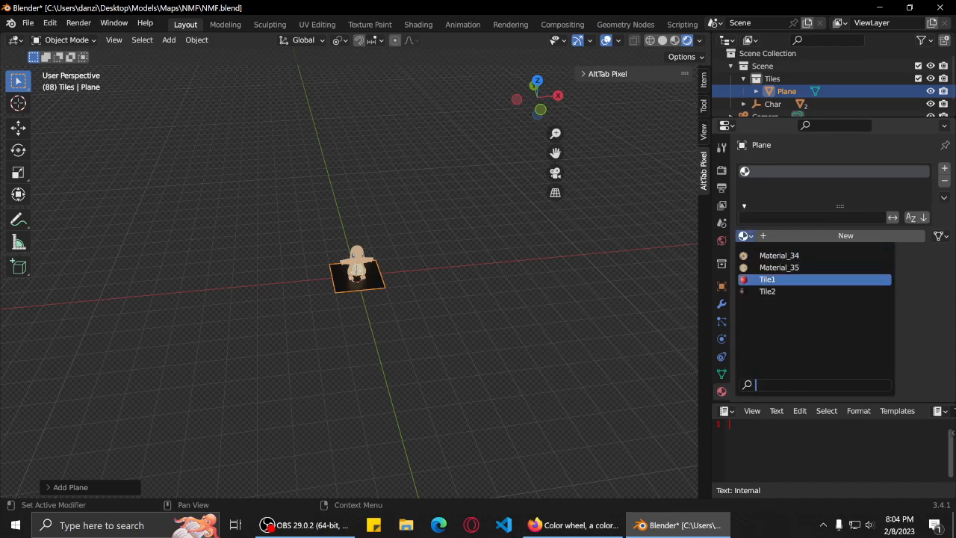
{"action": "left_click", "coordinate": [763, 280]}
{"action": "left_click", "coordinate": [747, 236]}
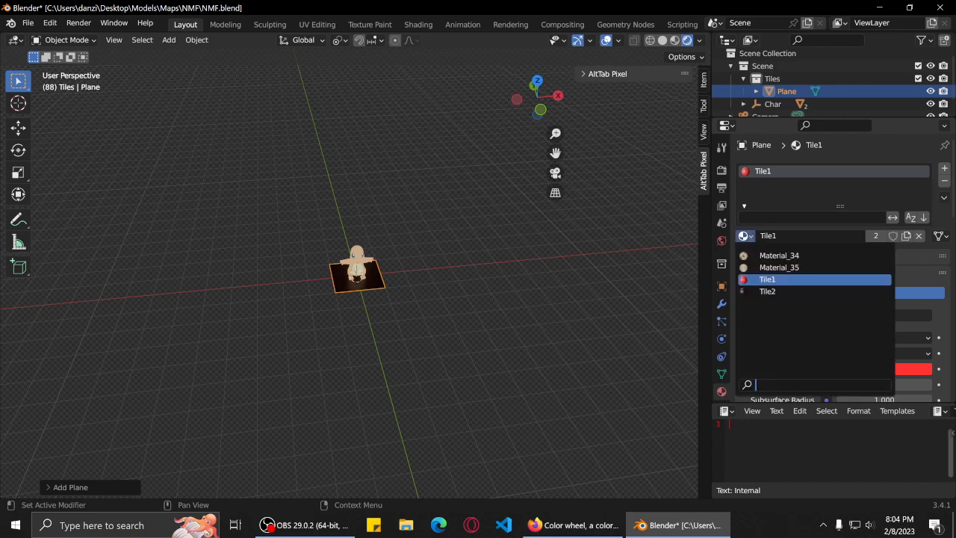
{"action": "left_click", "coordinate": [945, 197]}
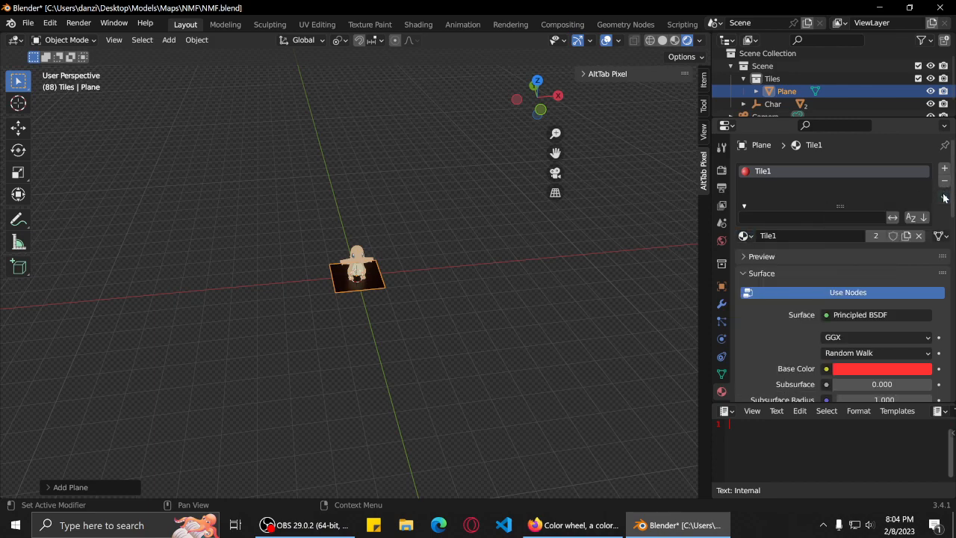
{"action": "left_click", "coordinate": [590, 270]}
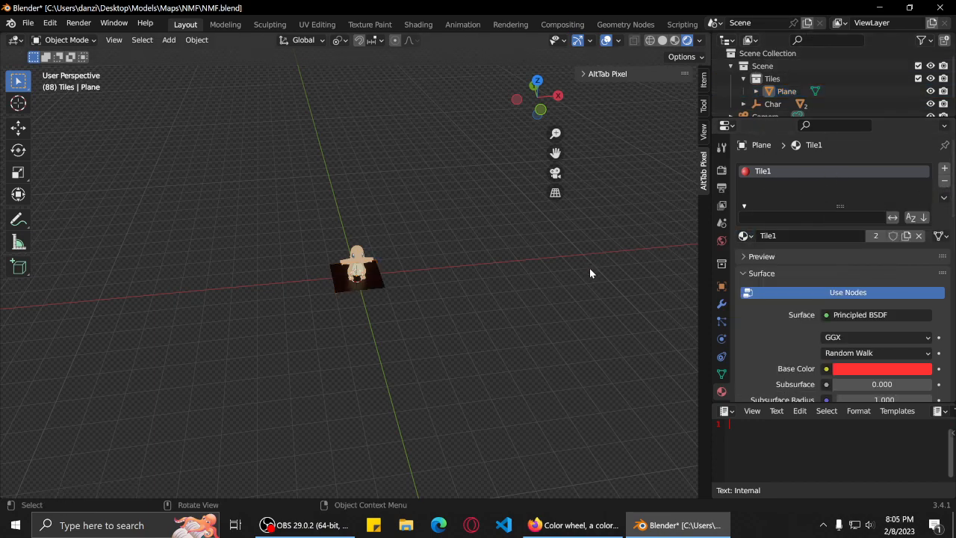
Undo the recent edits back to the point where both floor tile objects exist without any material.
{"action": "key", "text": "ctrl+z"}
{"action": "key", "text": "ctrl+z"}
{"action": "key", "text": "ctrl+z"}
{"action": "key", "text": "ctrl+z"}
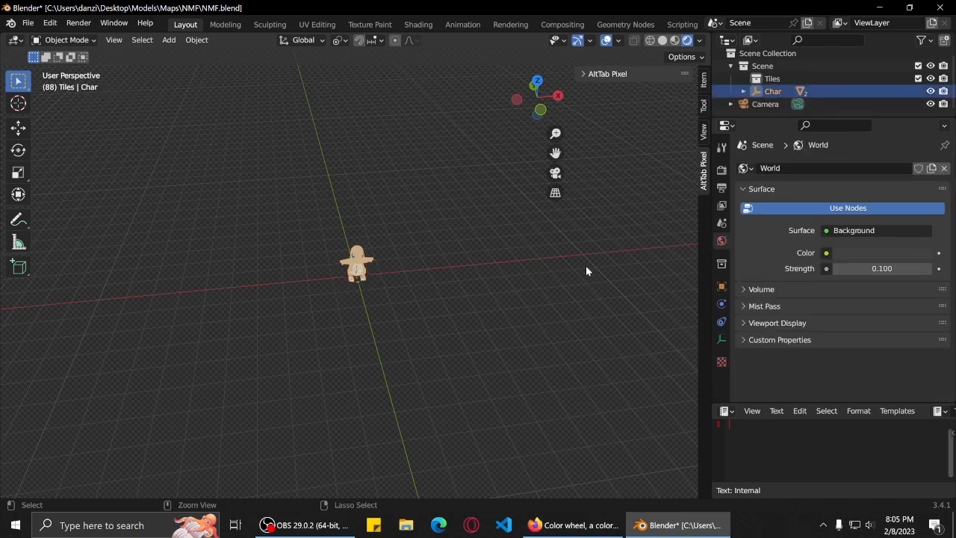
{"action": "key", "text": "ctrl+z"}
{"action": "key", "text": "ctrl+z"}
{"action": "key", "text": "ctrl+z"}
{"action": "key", "text": "ctrl+z"}
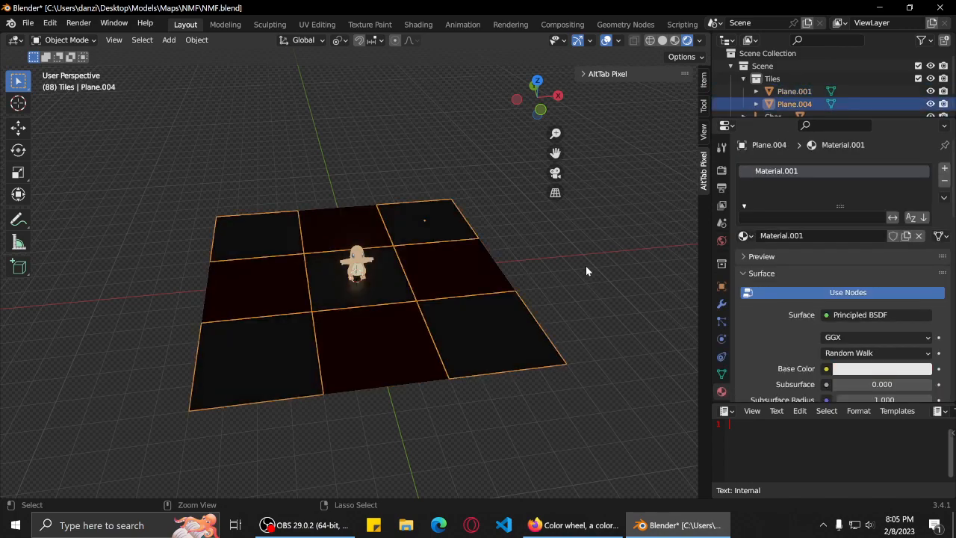
{"action": "key", "text": "ctrl+z"}
{"action": "key", "text": "ctrl+z"}
{"action": "key", "text": "ctrl+z"}
{"action": "key", "text": "ctrl+z"}
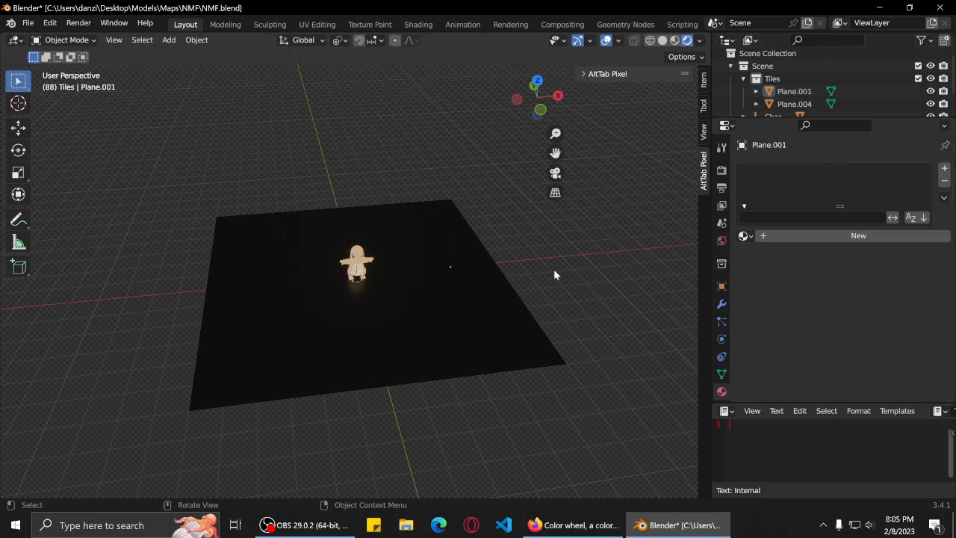
Delete the Tiles collection together with the two tile objects it contains.
{"action": "left_click", "coordinate": [498, 331]}
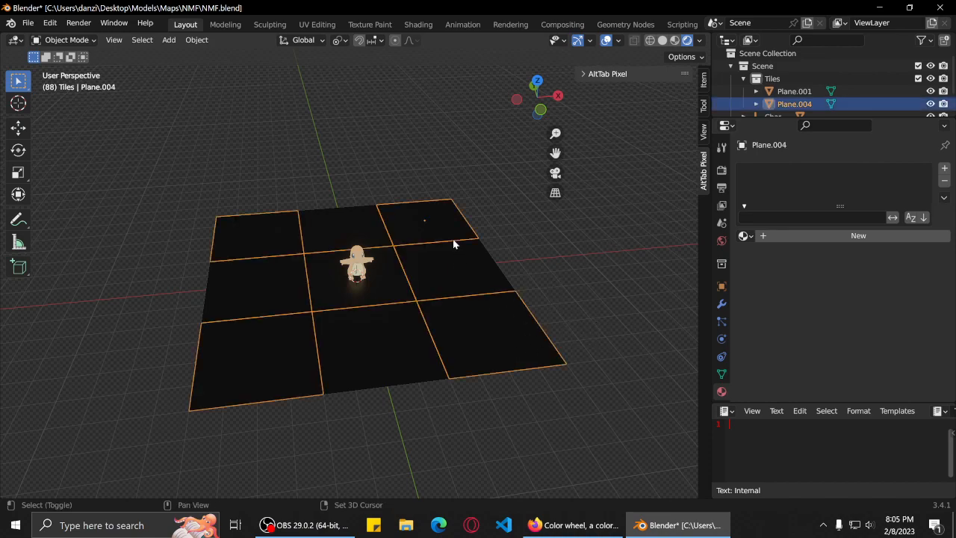
{"action": "left_click", "coordinate": [743, 78]}
{"action": "left_click", "coordinate": [774, 80]}
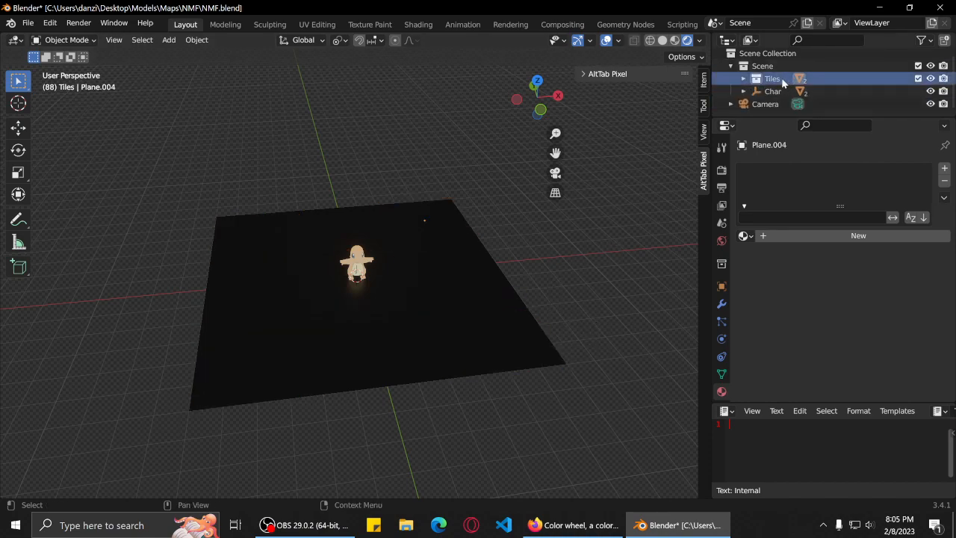
{"action": "right_click", "coordinate": [774, 80]}
{"action": "left_click", "coordinate": [714, 161]}
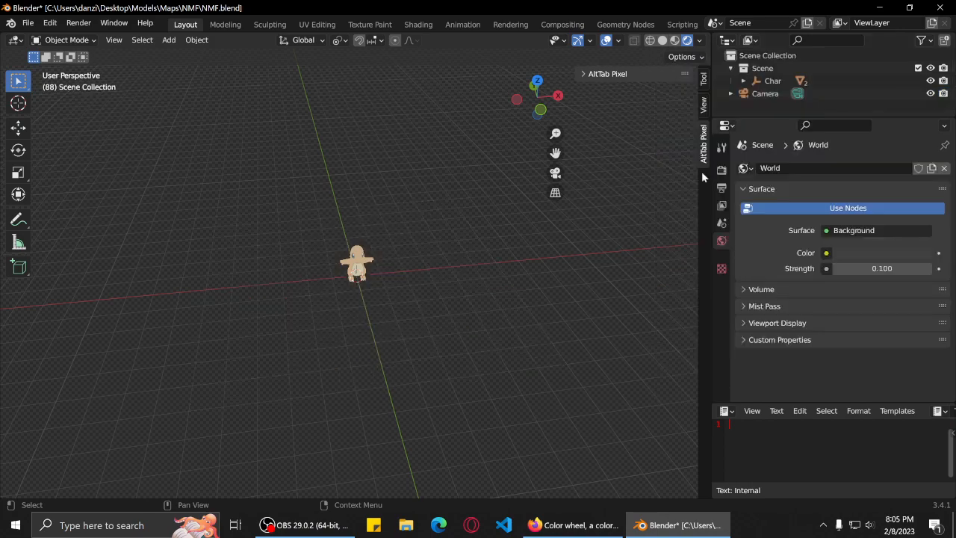
Add a new plane mesh at the scene origin under the character.
{"action": "middle_click_drag", "start_coordinate": [495, 278], "coordinate": [488, 286]}
{"action": "key", "text": "shift+a"}
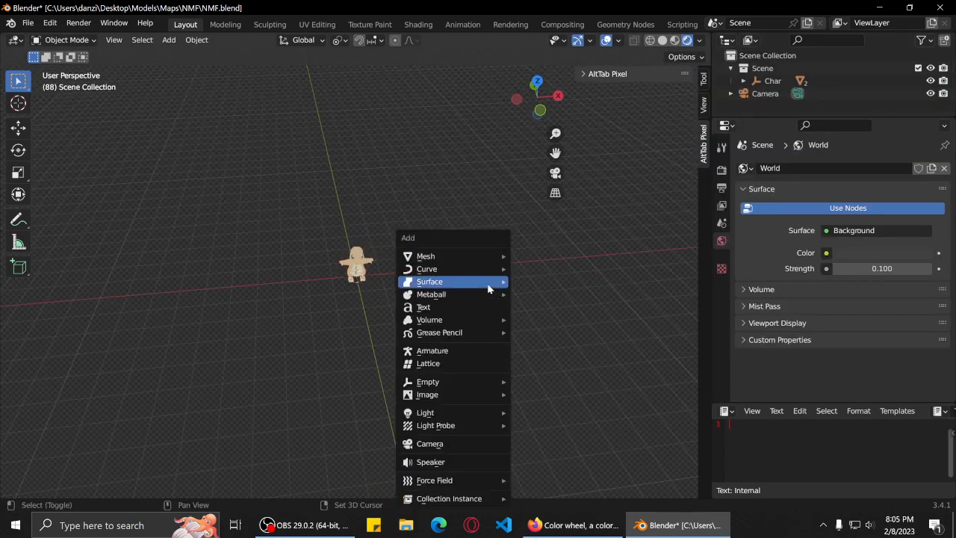
{"action": "mouse_move", "coordinate": [478, 254]}
{"action": "left_click", "coordinate": [527, 258]}
{"action": "scroll", "coordinate": [434, 284], "scroll_direction": "down", "scroll_amount": 3}
{"action": "scroll", "coordinate": [441, 284], "scroll_direction": "up", "scroll_amount": 5}
{"action": "middle_click_drag", "start_coordinate": [505, 295], "coordinate": [461, 264]}
Select only the new plane and scale it up uniformly into a large floor surrounding the character.
{"action": "key", "text": "a"}
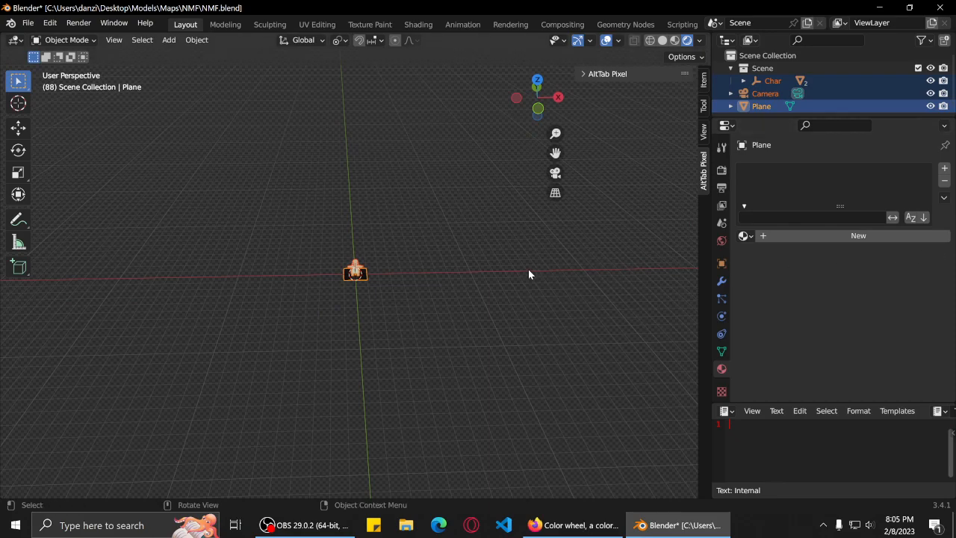
{"action": "left_click", "coordinate": [434, 267]}
{"action": "scroll", "coordinate": [399, 290], "scroll_direction": "up", "scroll_amount": 5}
{"action": "left_click", "coordinate": [396, 289]}
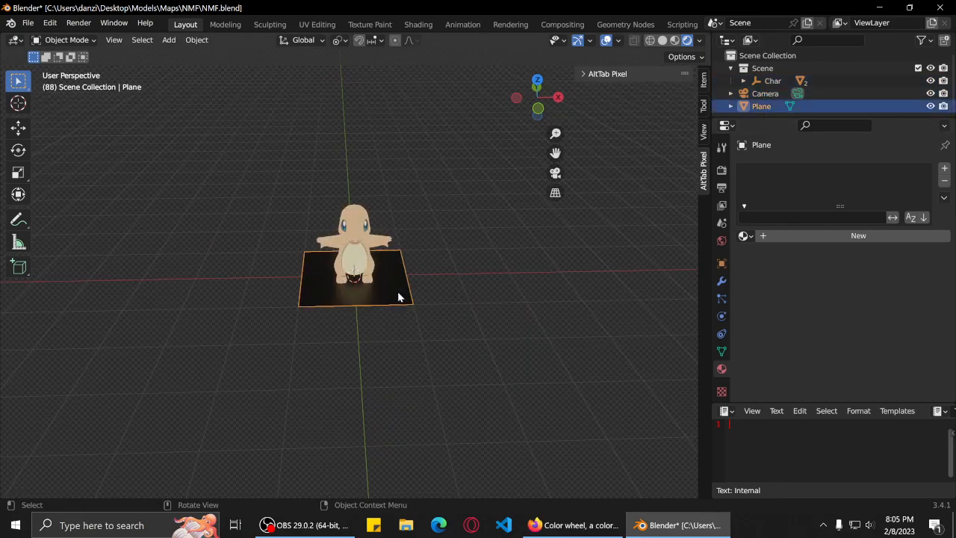
{"action": "key", "text": "s"}
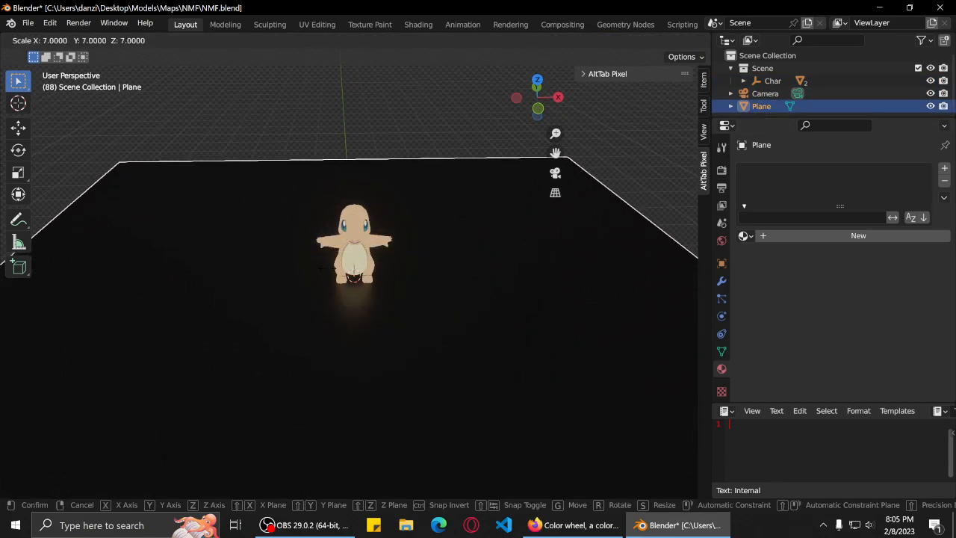
{"action": "key", "text": "Return"}
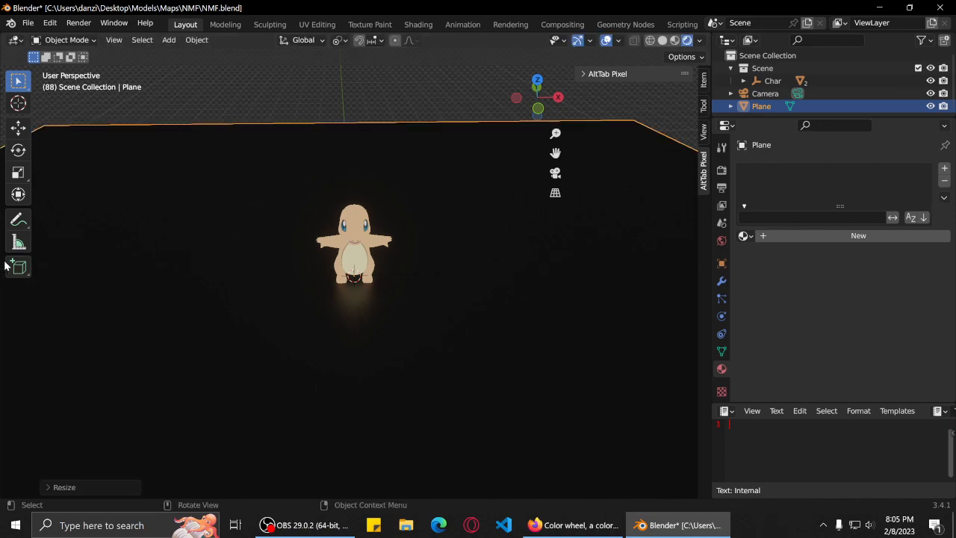
{"action": "scroll", "coordinate": [174, 277], "scroll_direction": "down", "scroll_amount": 5}
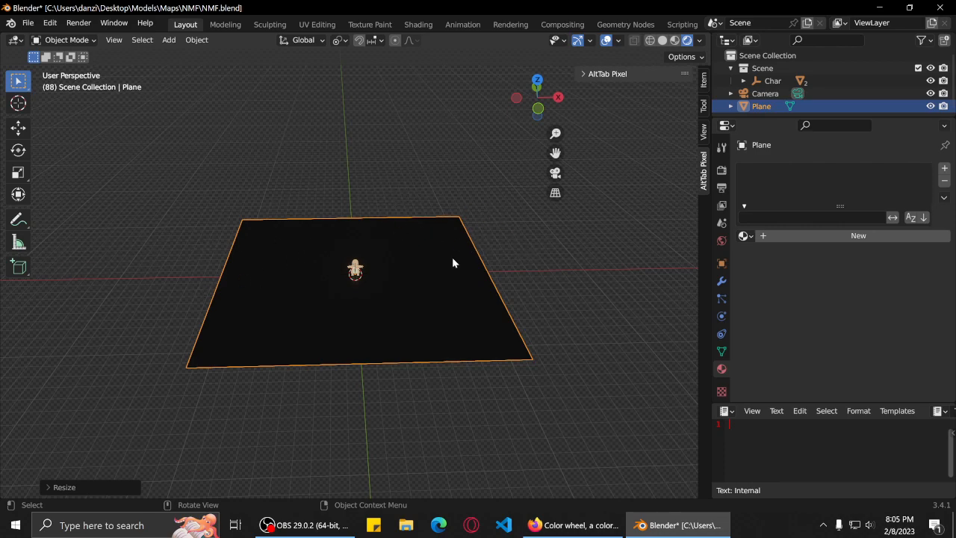
{"action": "scroll", "coordinate": [444, 250], "scroll_direction": "up", "scroll_amount": 5}
{"action": "scroll", "coordinate": [435, 239], "scroll_direction": "down", "scroll_amount": 4}
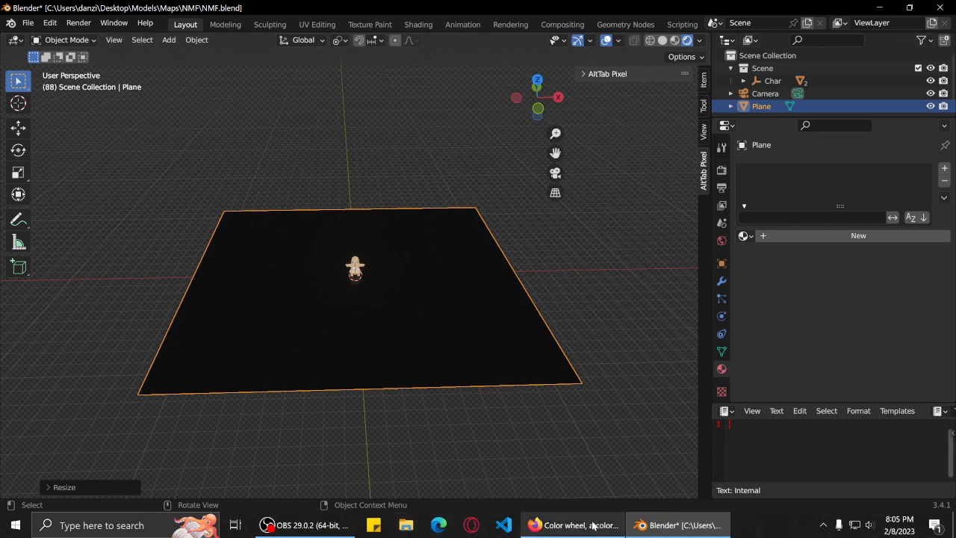
Switch to Firefox and search the web for "blender make a dirt road" in the empty tab.
{"action": "left_click", "coordinate": [625, 522]}
{"action": "left_click", "coordinate": [196, 16]}
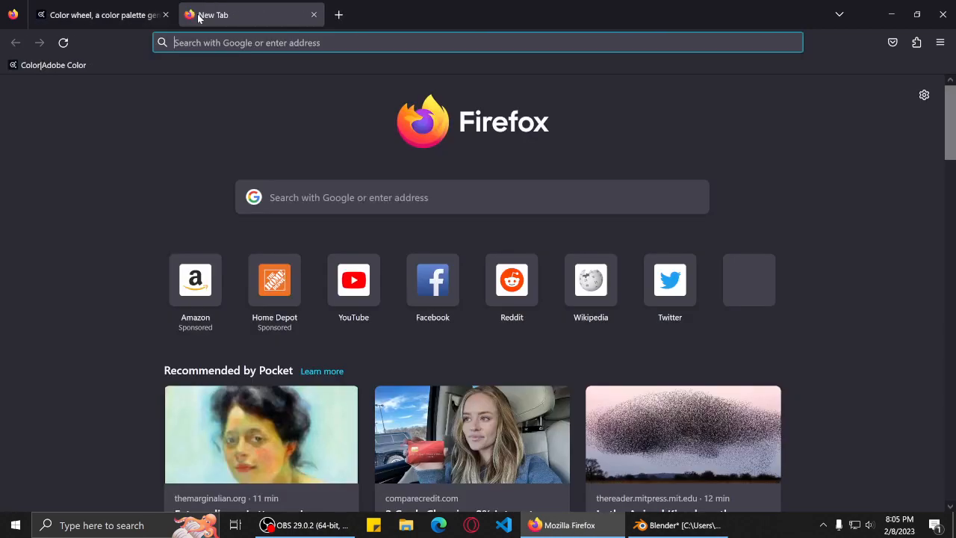
{"action": "type", "text": "blender make an"}
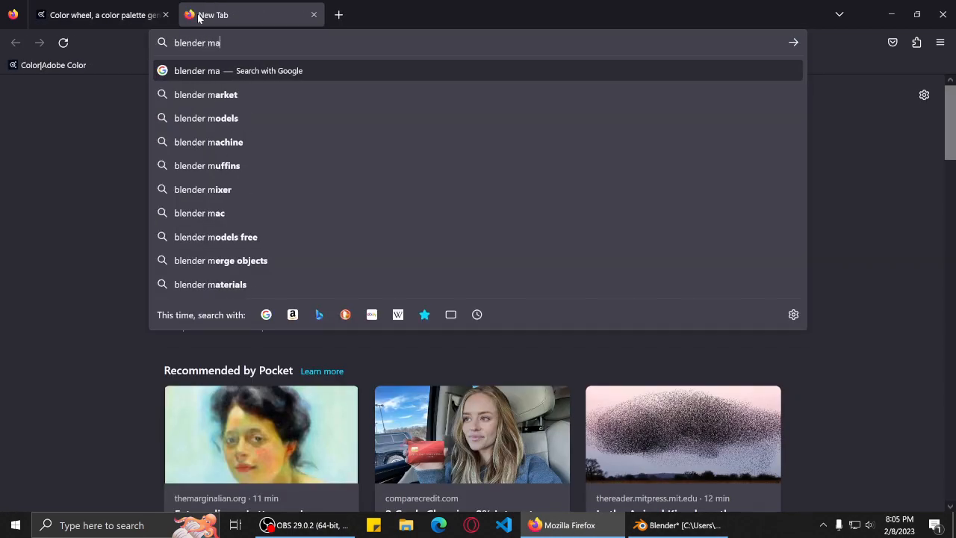
{"action": "key", "text": "BackSpace"}
{"action": "type", "text": "dirt"}
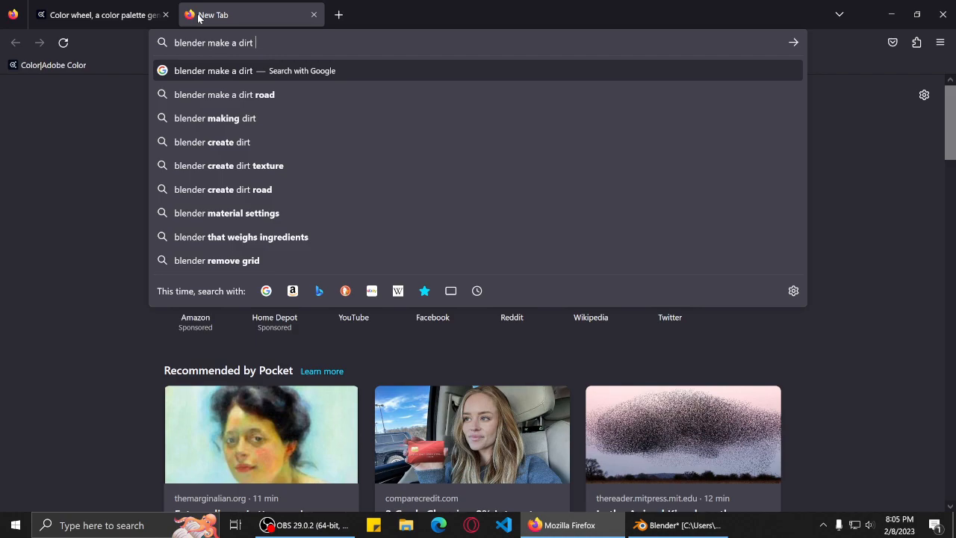
{"action": "key", "text": "Down"}
{"action": "key", "text": "Down"}
{"action": "key", "text": "Down"}
{"action": "key", "text": "Up"}
{"action": "key", "text": "Up"}
{"action": "key", "text": "Return"}
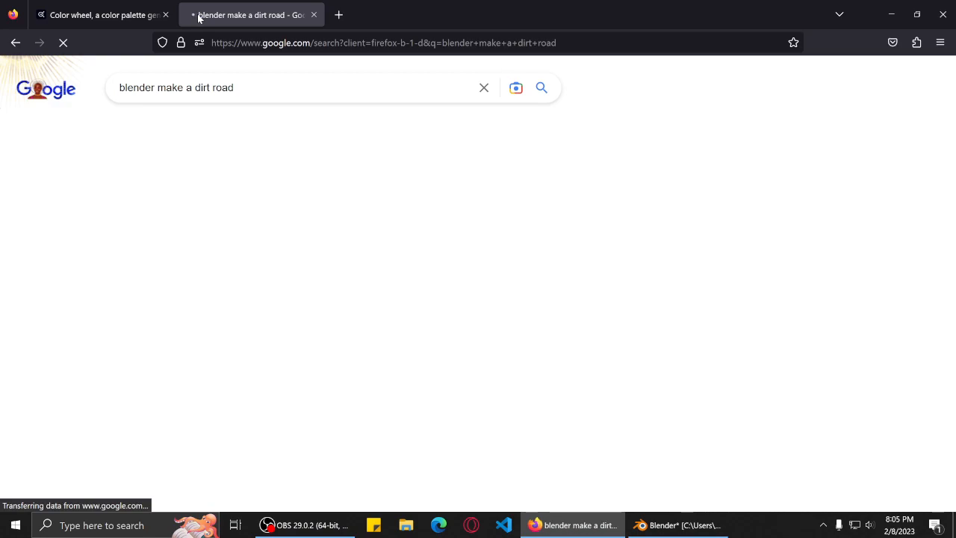
Open the YouTube video "Blender Tutorial - fastest rough terrain generation method" from the results' rough terrain question and skip its ads.
{"action": "scroll", "coordinate": [565, 164], "scroll_direction": "down", "scroll_amount": 5}
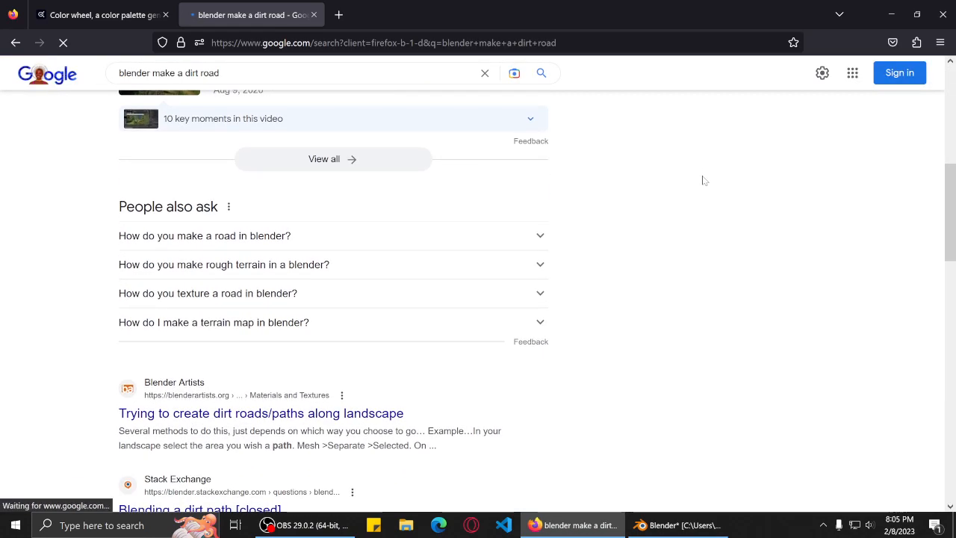
{"action": "scroll", "coordinate": [459, 233], "scroll_direction": "down", "scroll_amount": 1}
{"action": "left_click", "coordinate": [414, 202]}
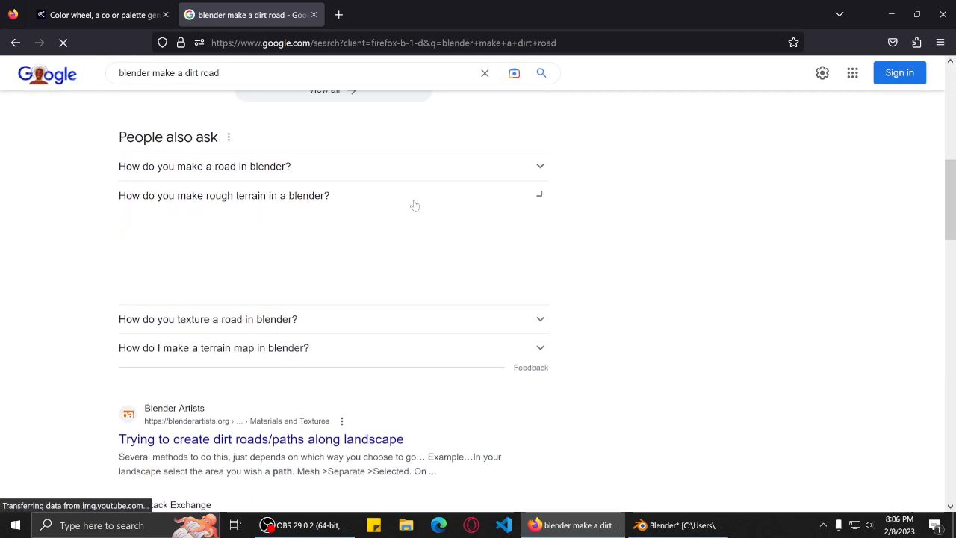
{"action": "scroll", "coordinate": [594, 209], "scroll_direction": "down", "scroll_amount": 3}
{"action": "scroll", "coordinate": [599, 215], "scroll_direction": "up", "scroll_amount": 2}
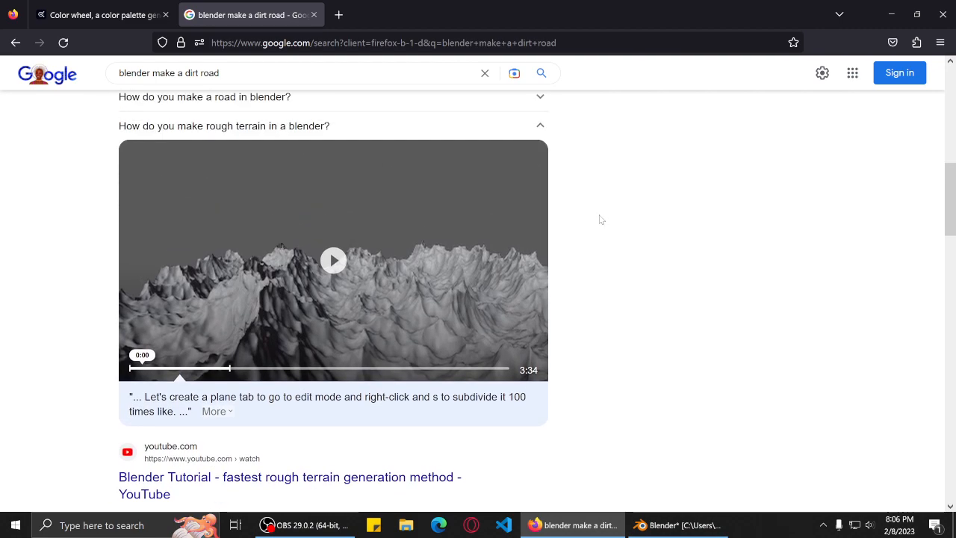
{"action": "left_click", "coordinate": [201, 477]}
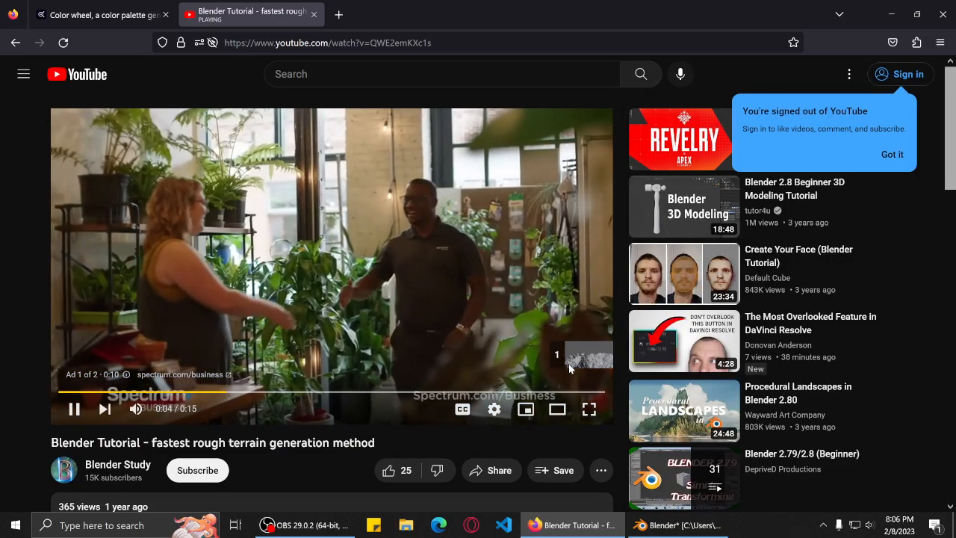
{"action": "left_click", "coordinate": [568, 357]}
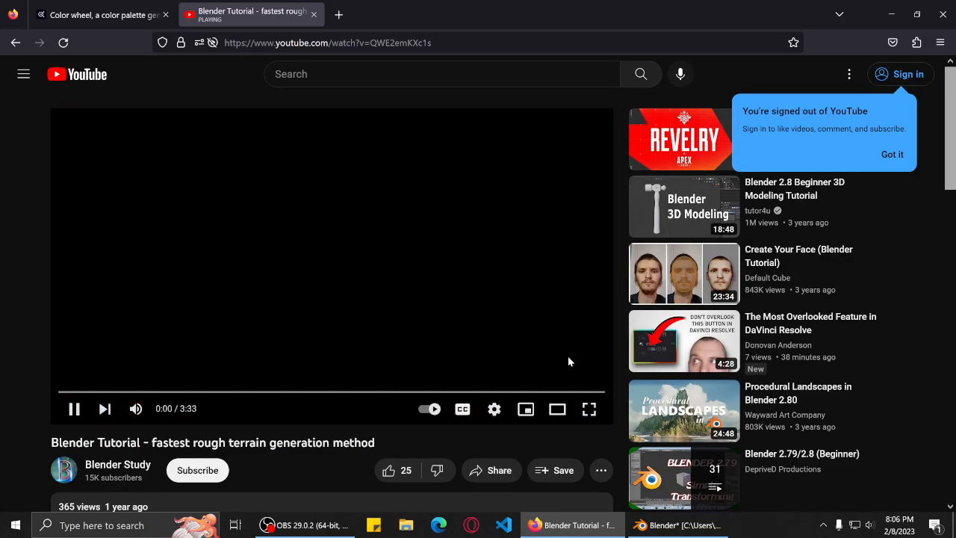
Dismiss the YouTube sign-in and YouTube TV pop-ups, watch the tutorial's opening and pause it after the plane is introduced.
{"action": "left_click", "coordinate": [892, 154]}
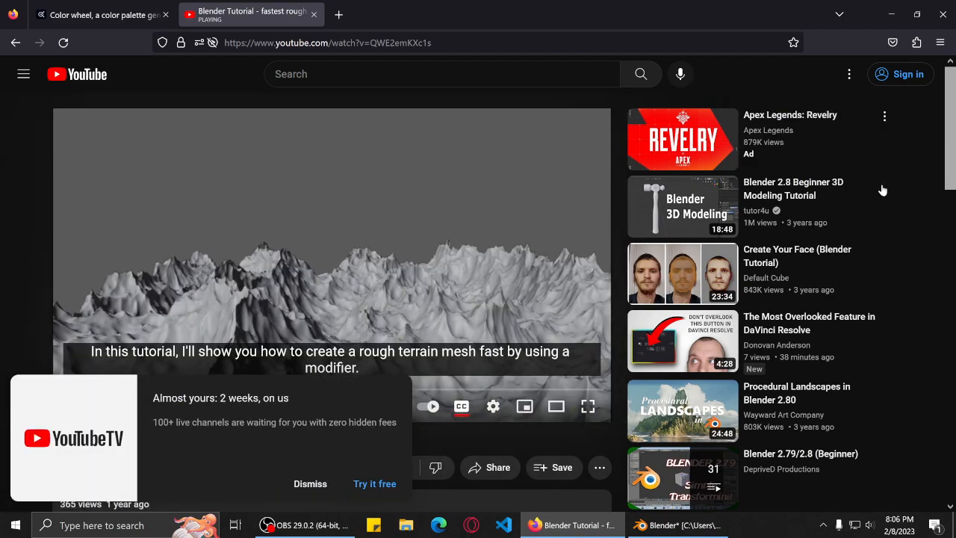
{"action": "left_click", "coordinate": [310, 483]}
{"action": "left_click", "coordinate": [492, 407]}
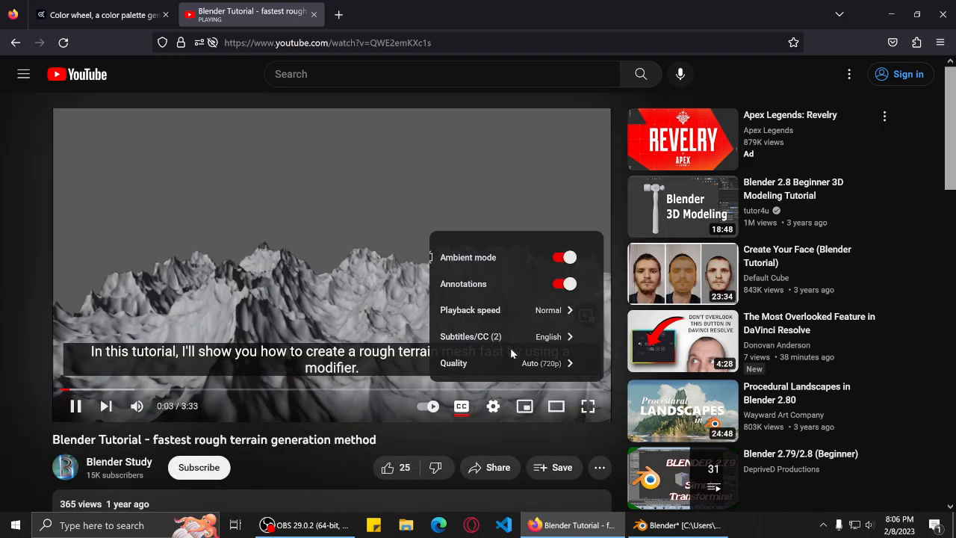
{"action": "left_click", "coordinate": [486, 312]}
{"action": "left_click", "coordinate": [493, 368]}
{"action": "left_click", "coordinate": [493, 407]}
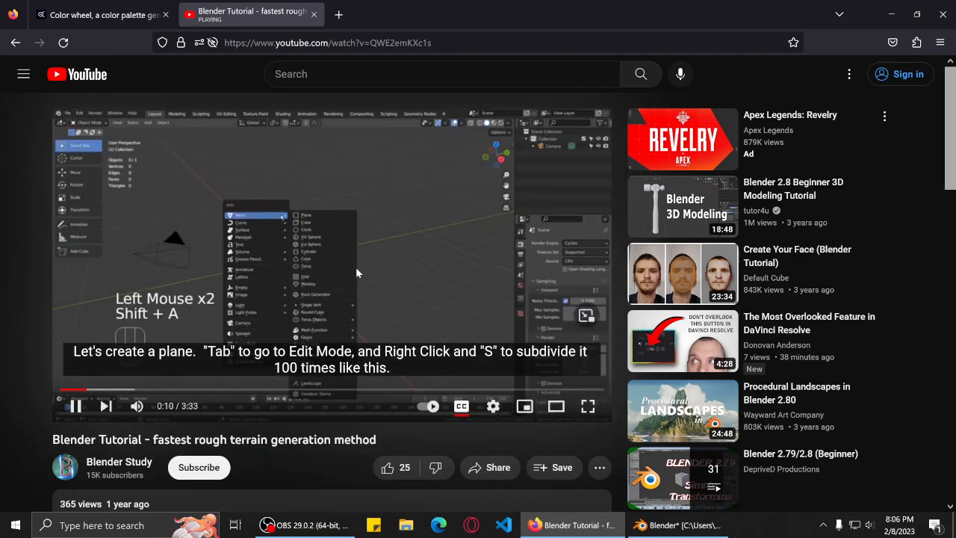
{"action": "left_click", "coordinate": [341, 269]}
Switch to Blender, uniformly enlarge the floor plane further around the character and save the file.
{"action": "left_click", "coordinate": [677, 526]}
{"action": "scroll", "coordinate": [431, 333], "scroll_direction": "down", "scroll_amount": 4}
{"action": "scroll", "coordinate": [434, 319], "scroll_direction": "up", "scroll_amount": 3}
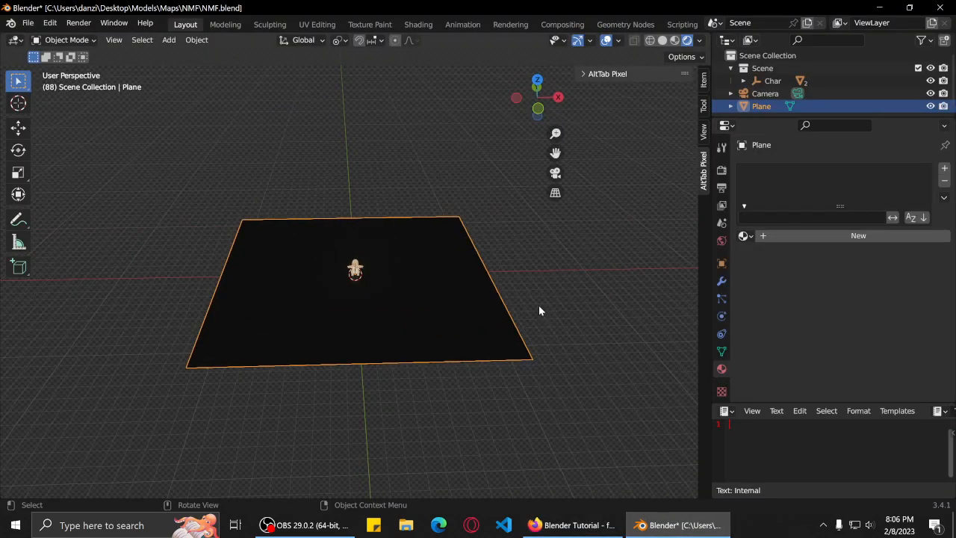
{"action": "key", "text": "s"}
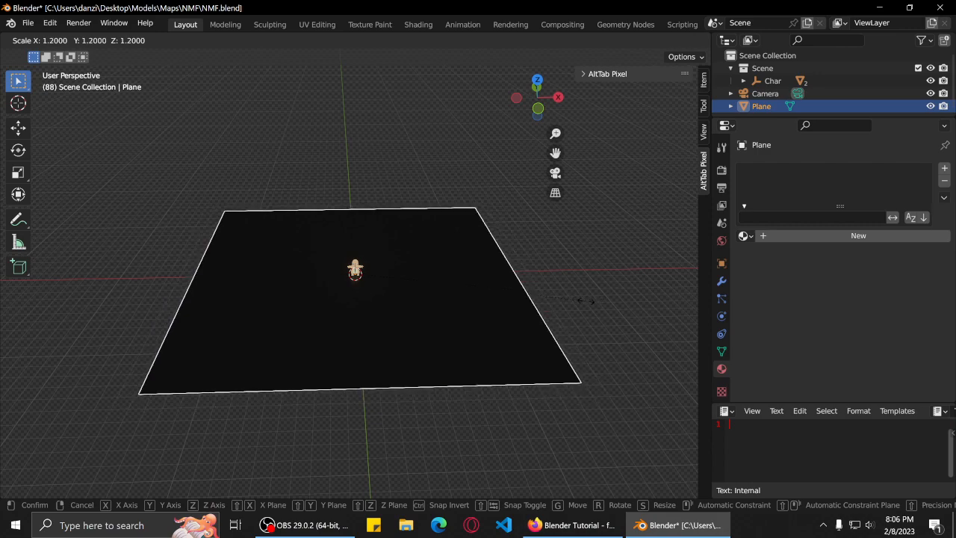
{"action": "left_click", "coordinate": [598, 301]}
{"action": "scroll", "coordinate": [470, 330], "scroll_direction": "up", "scroll_amount": 1}
{"action": "scroll", "coordinate": [471, 330], "scroll_direction": "down", "scroll_amount": 1}
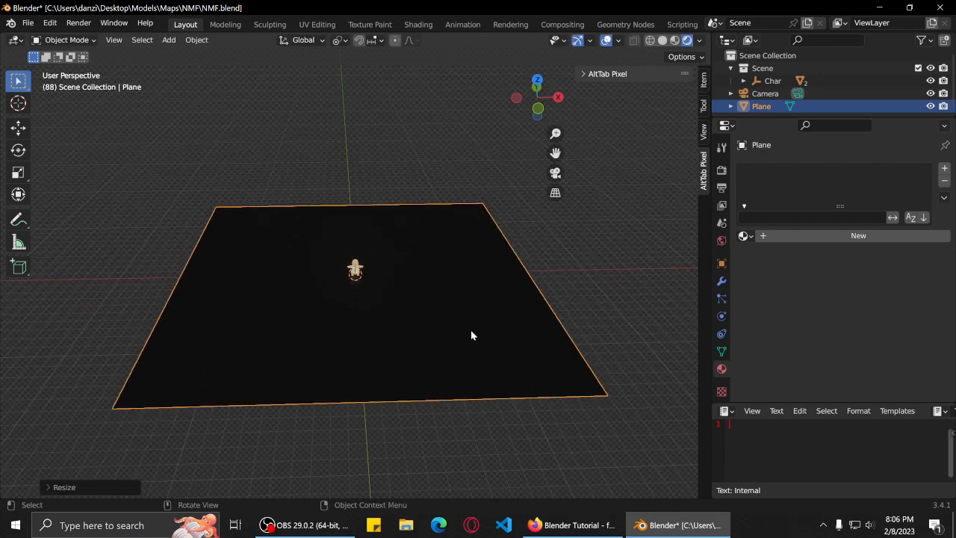
{"action": "key", "text": "ctrl+s"}
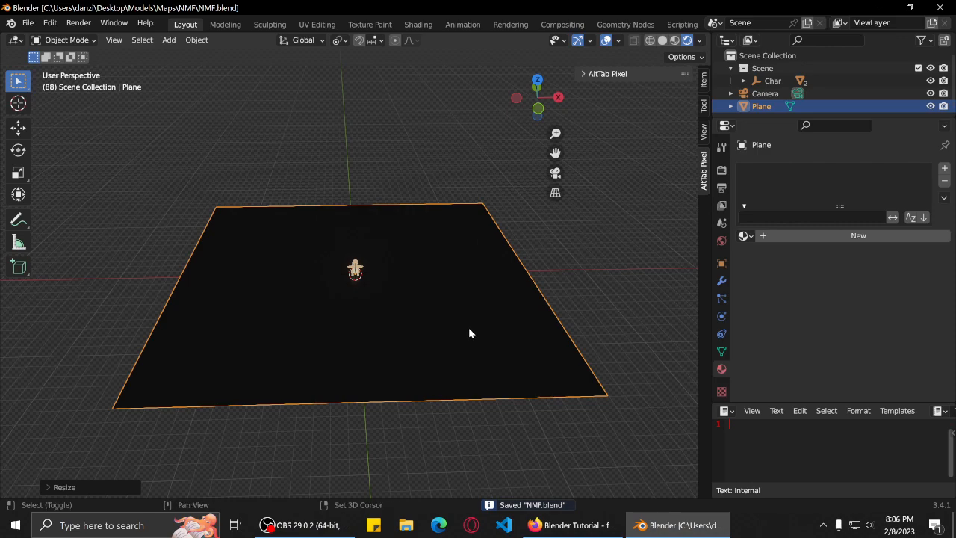
{"action": "key", "text": "shift+s"}
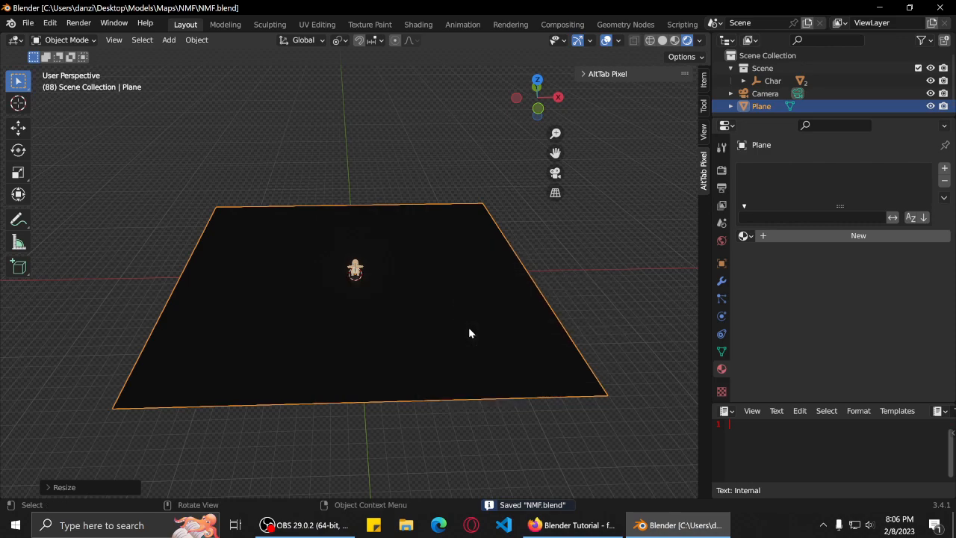
Switch to Firefox and replay the tutorial's passage about creating and subdividing the plane, pausing on its caption.
{"action": "left_click", "coordinate": [570, 525]}
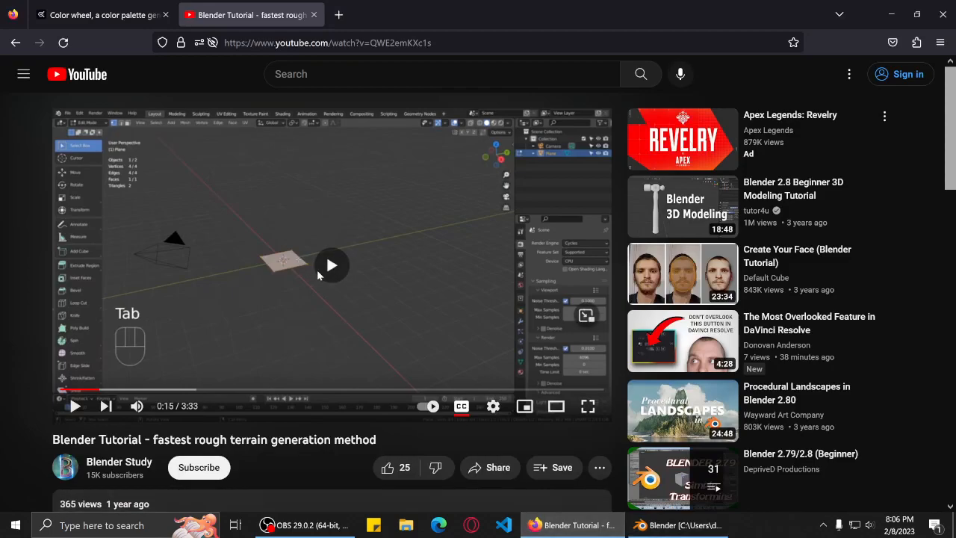
{"action": "key", "text": "Left"}
{"action": "key", "text": "Left"}
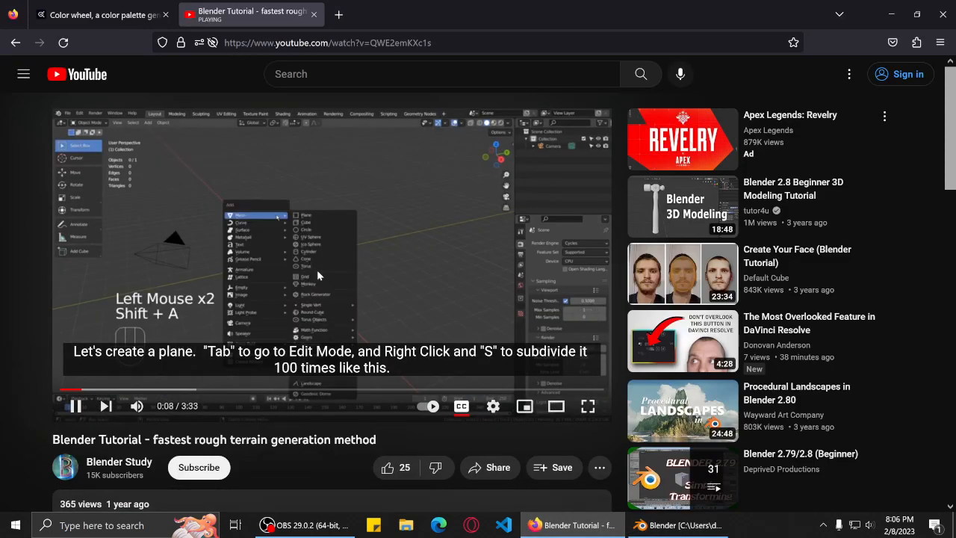
{"action": "left_click", "coordinate": [324, 270]}
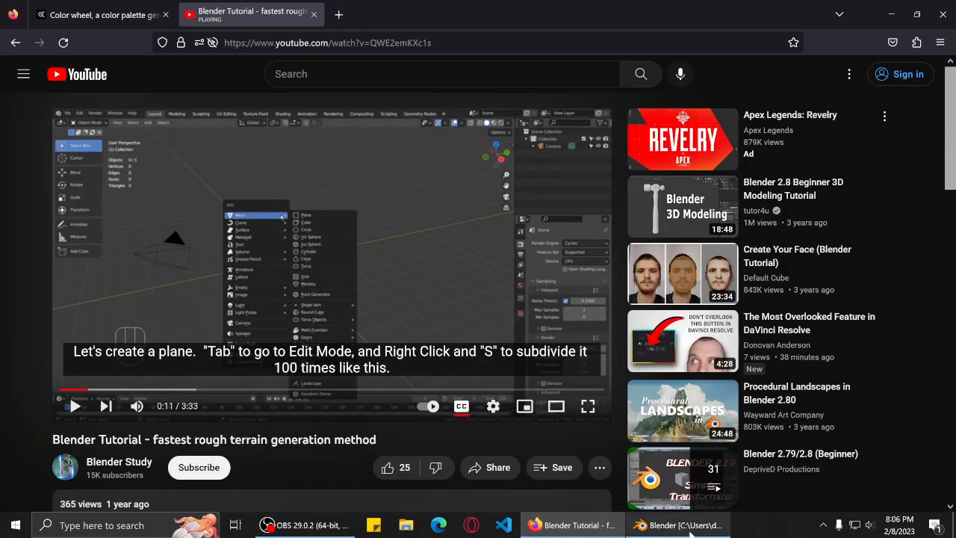
Switch to Blender and enter Edit Mode on the floor plane.
{"action": "left_click", "coordinate": [691, 533]}
{"action": "key", "text": "Tab"}
{"action": "key", "text": "s"}
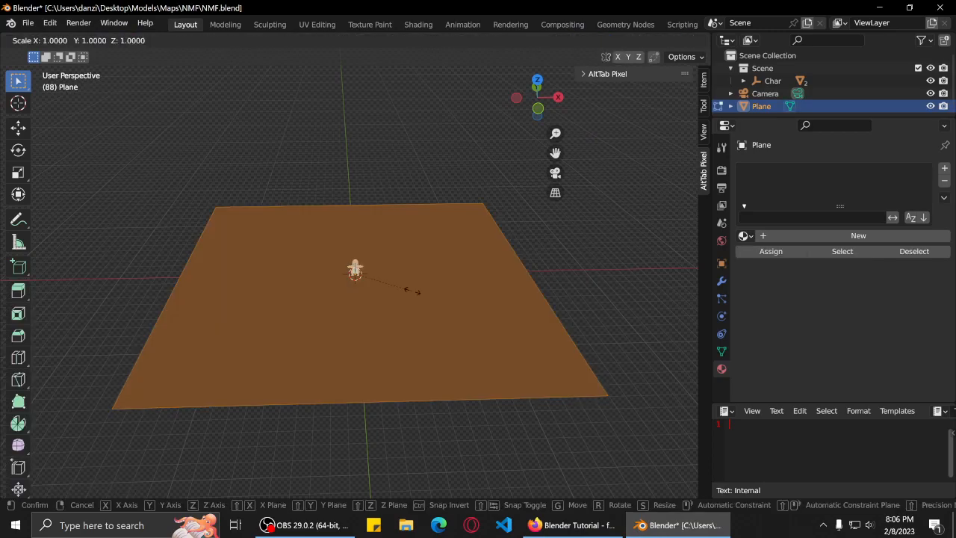
{"action": "right_click", "coordinate": [405, 285]}
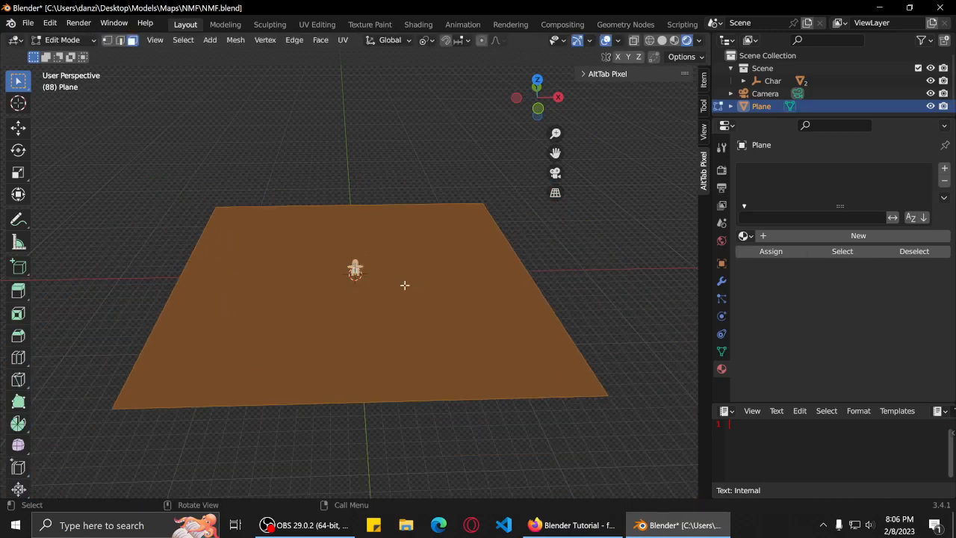
{"action": "key", "text": "s"}
{"action": "right_click", "coordinate": [409, 285]}
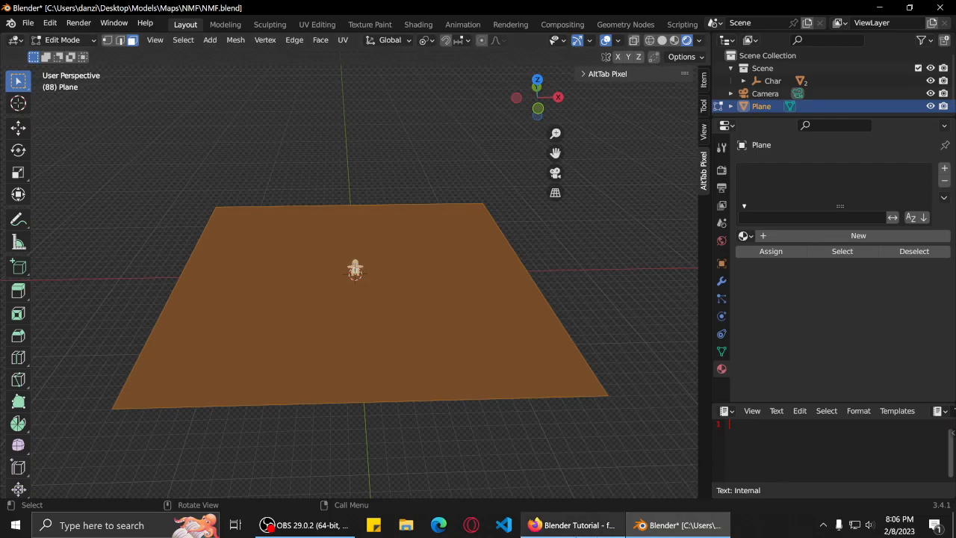
Recheck the subdivide instruction in the tutorial, subdivide the floor plane with 100 cuts and deselect its faces.
{"action": "left_click", "coordinate": [572, 526]}
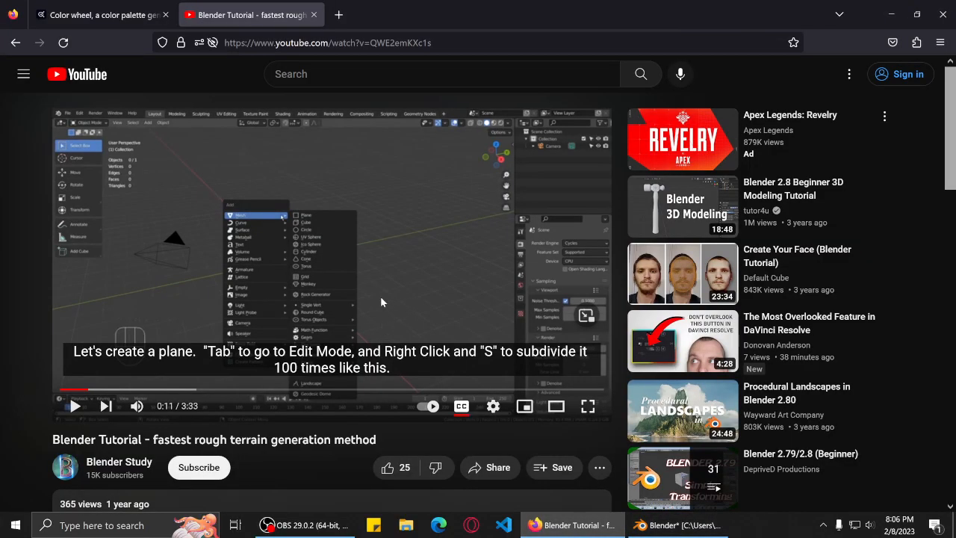
{"action": "left_click", "coordinate": [681, 527]}
{"action": "right_click", "coordinate": [338, 284]}
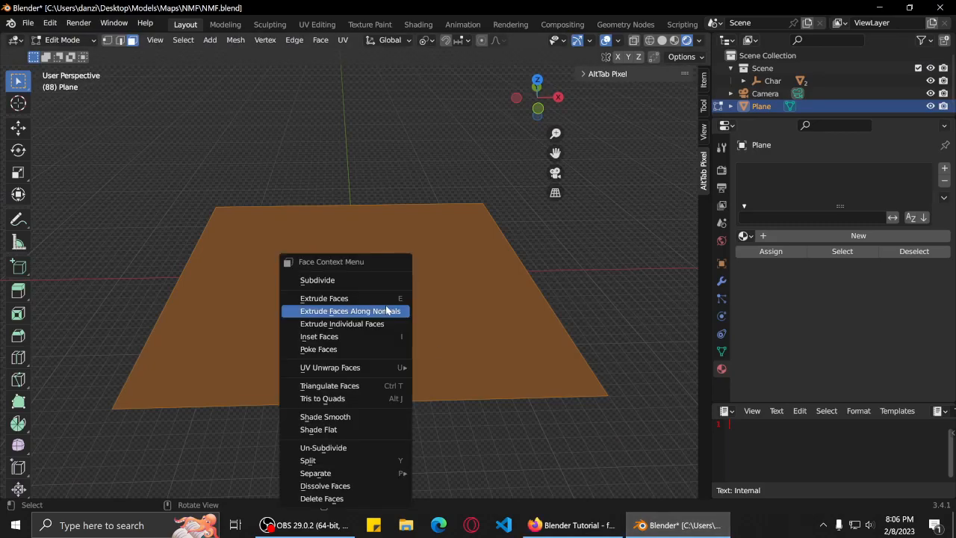
{"action": "left_click", "coordinate": [366, 279]}
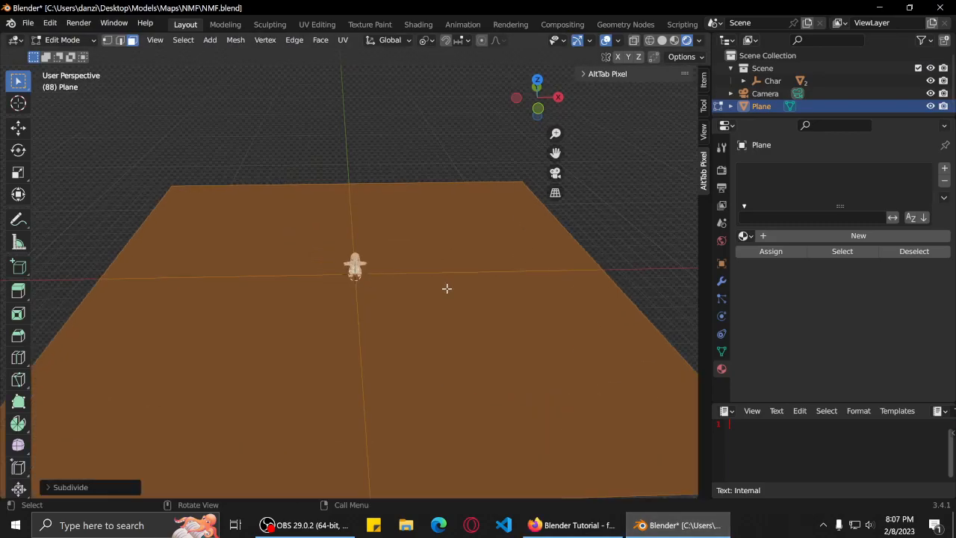
{"action": "left_click", "coordinate": [71, 487]}
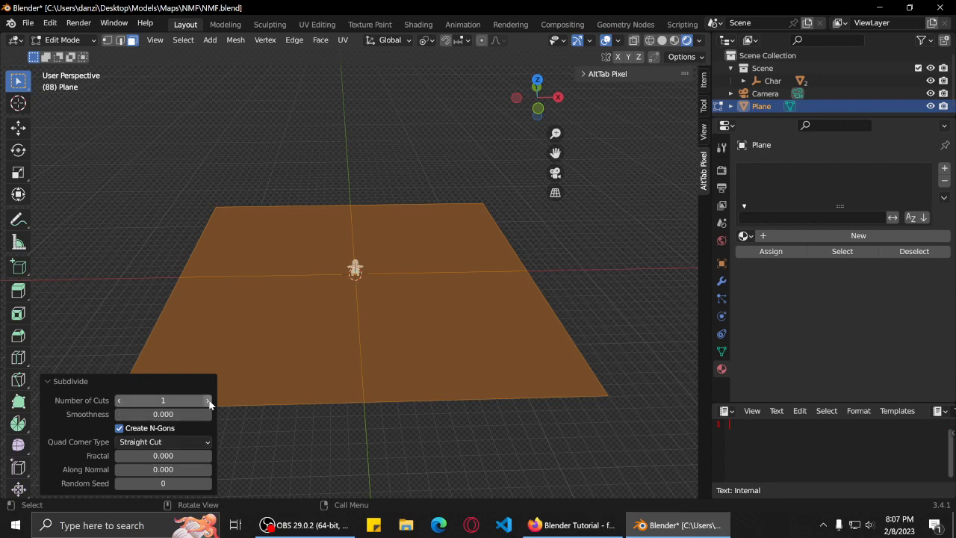
{"action": "left_click", "coordinate": [179, 401]}
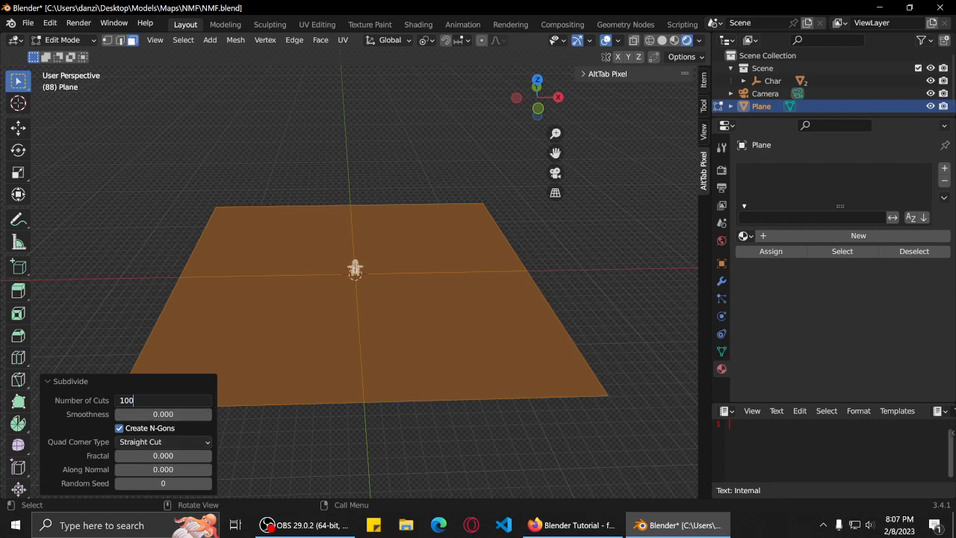
{"action": "type", "text": "100"}
{"action": "key", "text": "Return"}
{"action": "left_click", "coordinate": [650, 339]}
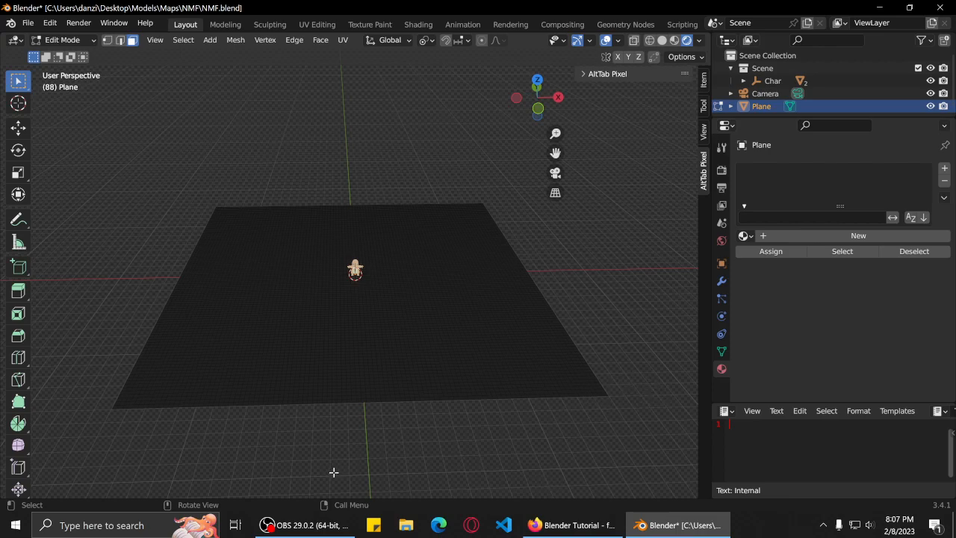
Switch to Firefox, watch the tutorial through its Ocean modifier passage, pause it and return to Blender.
{"action": "left_click", "coordinate": [571, 525]}
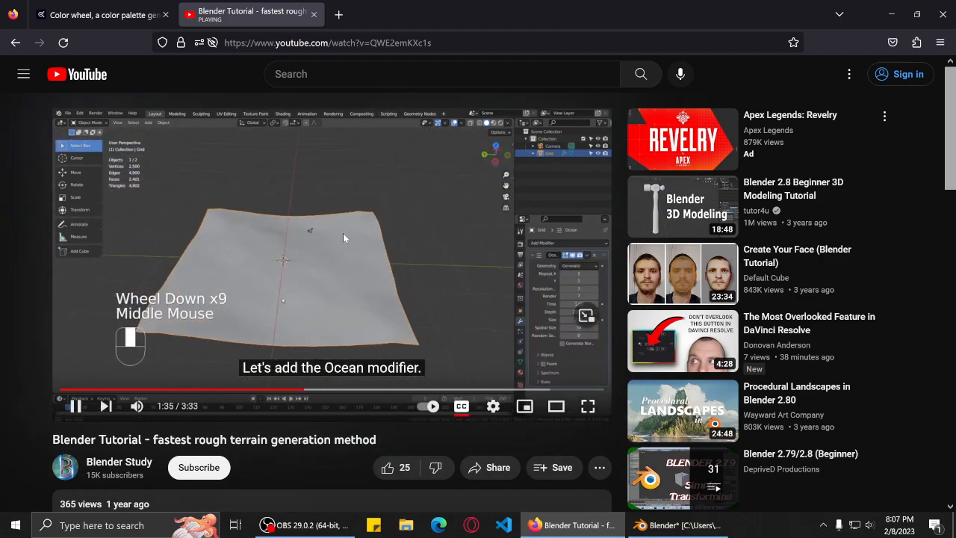
{"action": "left_click", "coordinate": [381, 291]}
{"action": "key", "text": "alt+Tab"}
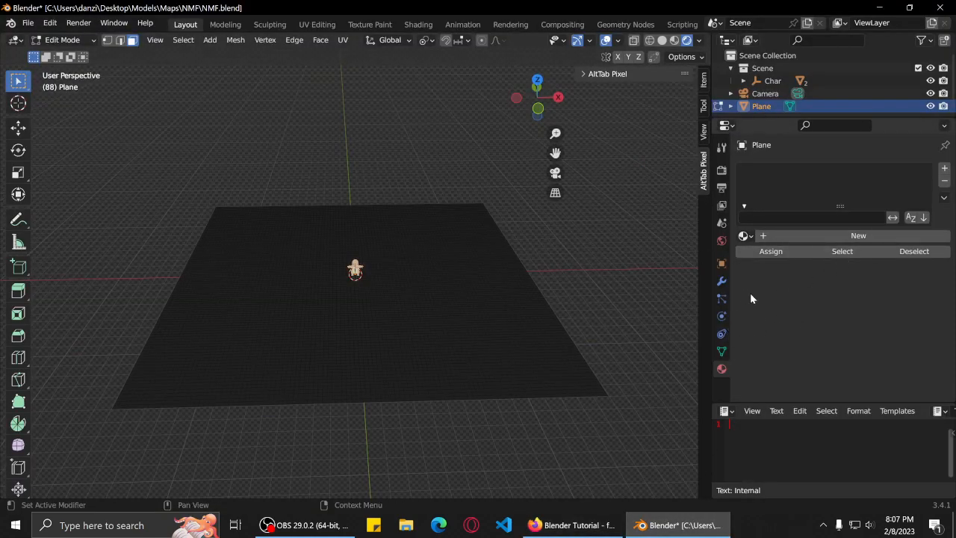
Add an Ocean modifier to the subdivided plane.
{"action": "left_click", "coordinate": [722, 284]}
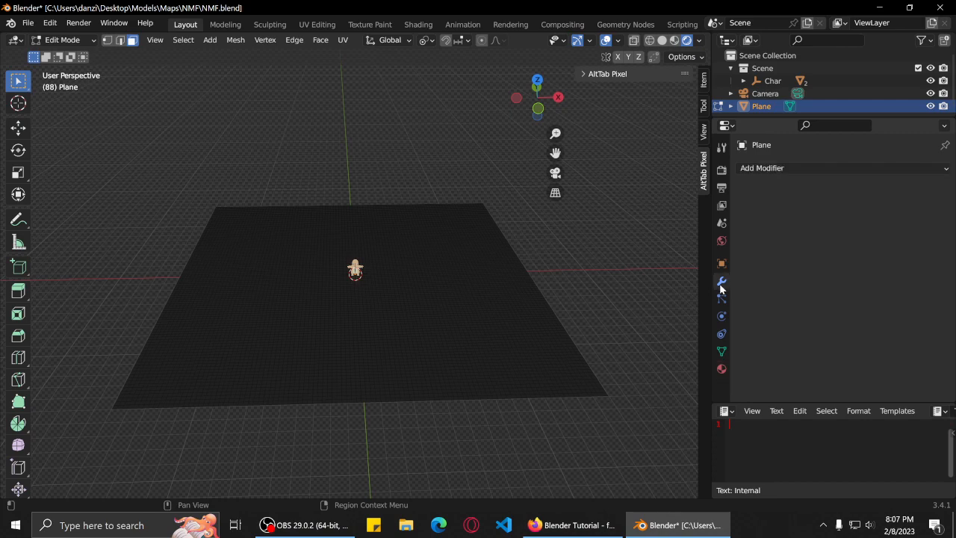
{"action": "left_click", "coordinate": [793, 170]}
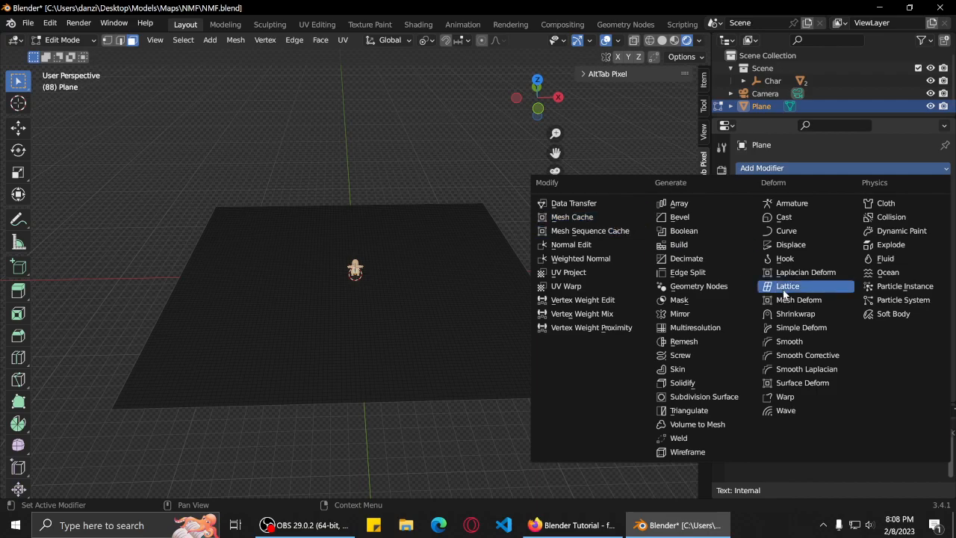
{"action": "left_click", "coordinate": [887, 272]}
{"action": "middle_click_drag", "start_coordinate": [441, 370], "coordinate": [527, 349]}
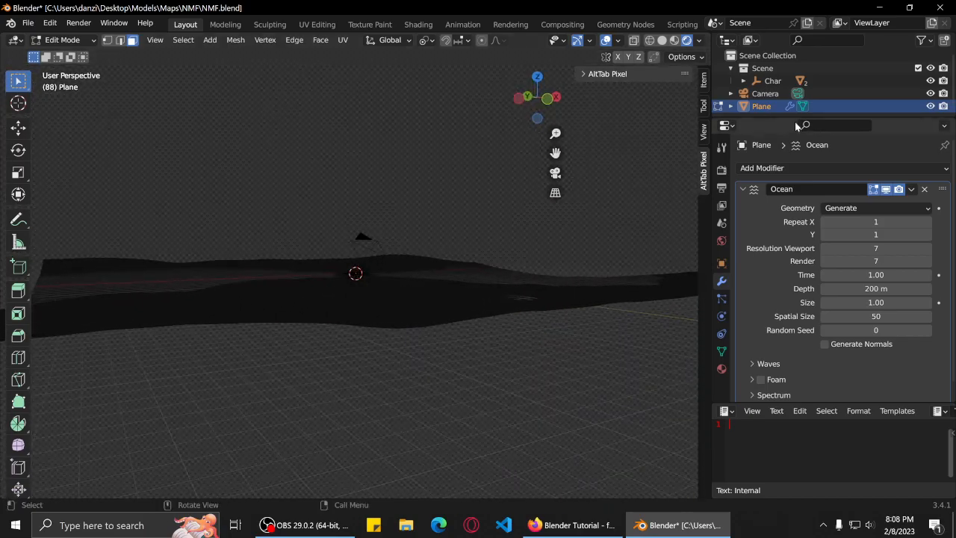
Inspect the generated ocean surface against the original plane mesh by toggling the plane's visibility and selecting all its faces.
{"action": "left_click", "coordinate": [931, 106]}
{"action": "left_click", "coordinate": [931, 106]}
{"action": "left_click", "coordinate": [931, 106]}
{"action": "left_click", "coordinate": [931, 106]}
{"action": "middle_click_drag", "start_coordinate": [451, 306], "coordinate": [398, 352]}
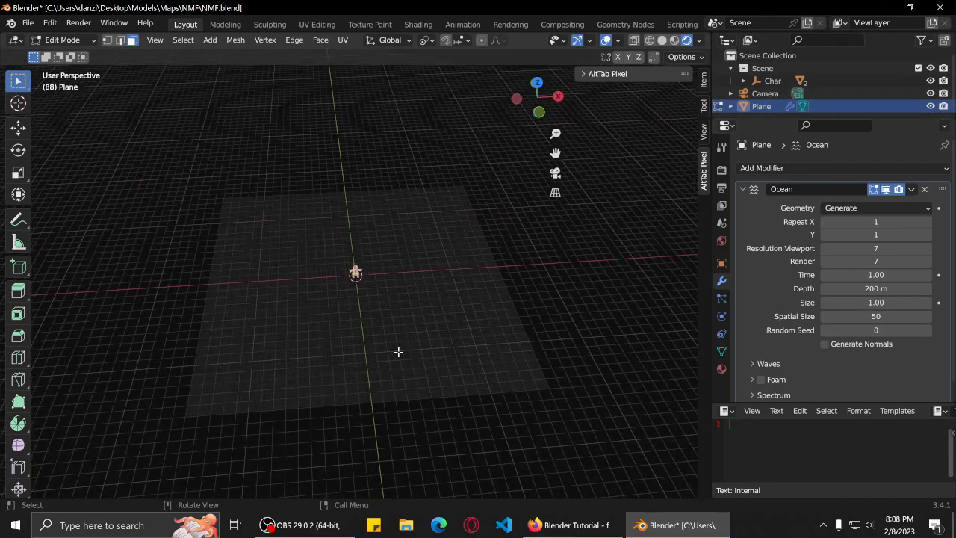
{"action": "scroll", "coordinate": [399, 351], "scroll_direction": "up", "scroll_amount": 3}
{"action": "scroll", "coordinate": [399, 353], "scroll_direction": "down", "scroll_amount": 2}
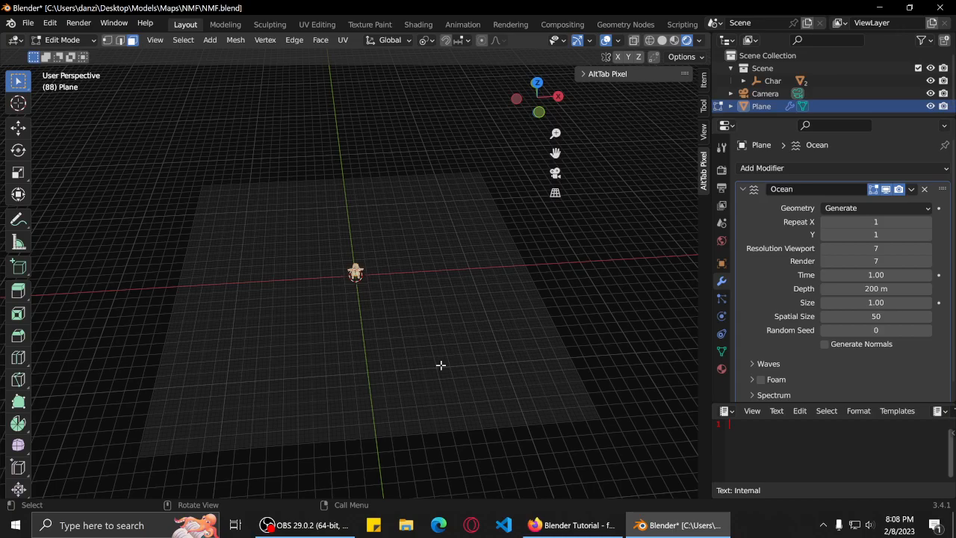
{"action": "key", "text": "a"}
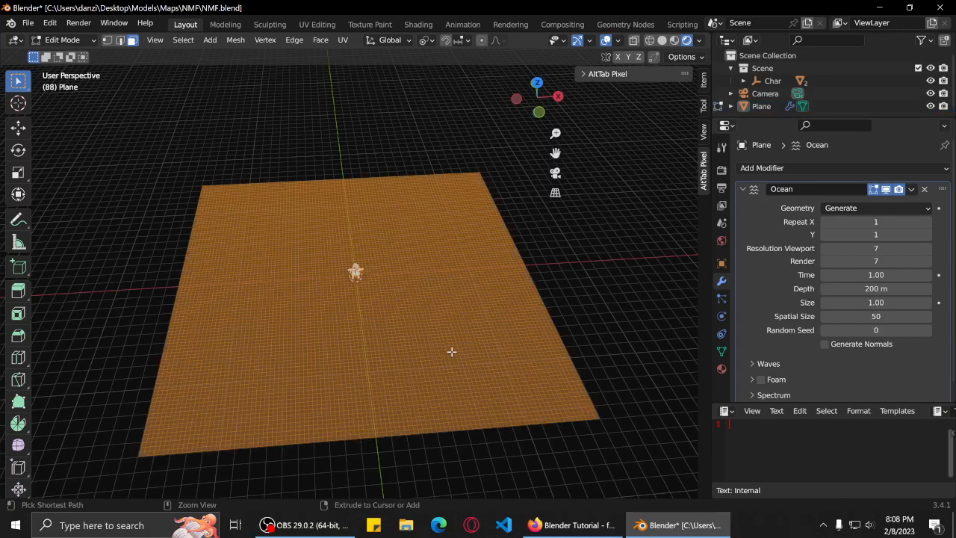
{"action": "scroll", "coordinate": [452, 352], "scroll_direction": "down", "scroll_amount": 13}
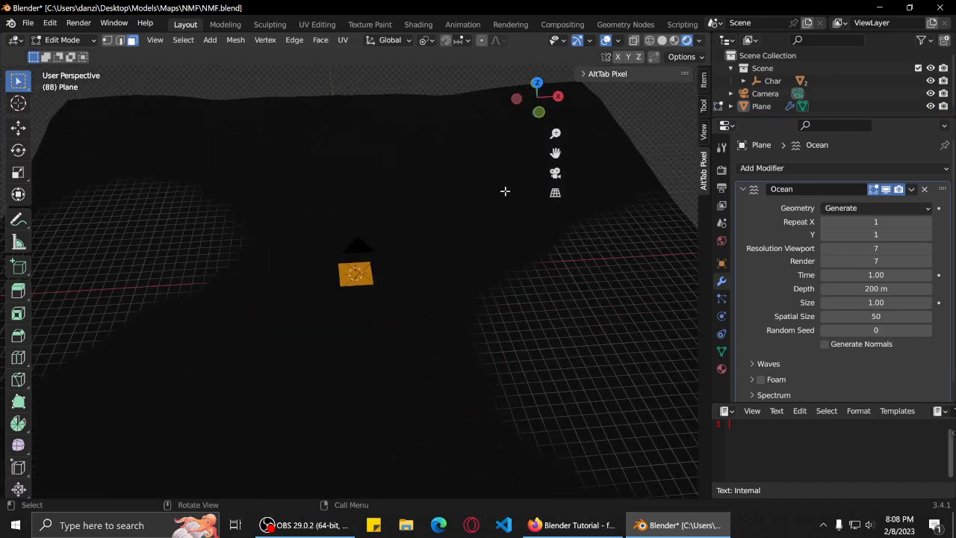
{"action": "left_click", "coordinate": [505, 191]}
{"action": "scroll", "coordinate": [533, 259], "scroll_direction": "down", "scroll_amount": 4}
{"action": "scroll", "coordinate": [477, 308], "scroll_direction": "up", "scroll_amount": 6}
Undo the Ocean modifier and the subdivision, returning the plane to Object Mode.
{"action": "key", "text": "ctrl+z"}
{"action": "key", "text": "ctrl+z"}
{"action": "key", "text": "ctrl+z"}
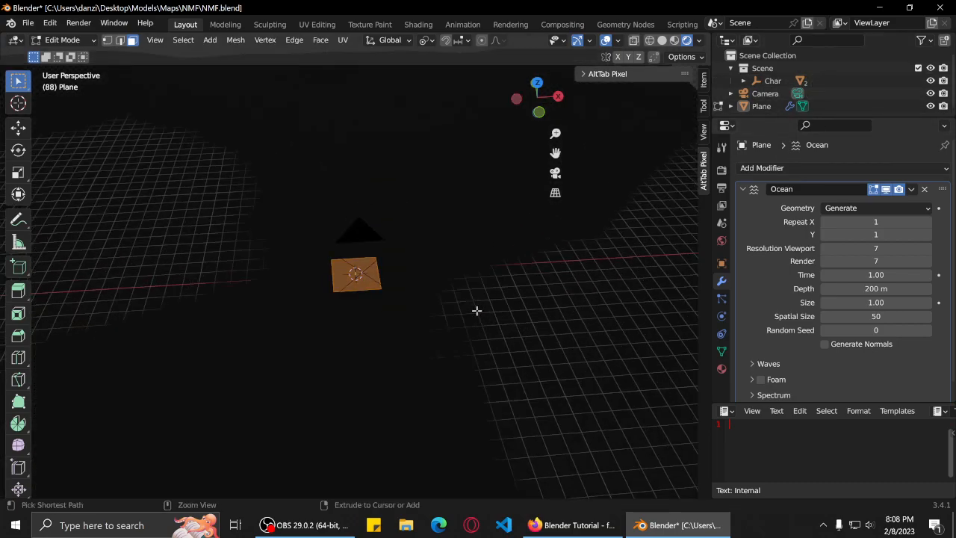
{"action": "scroll", "coordinate": [478, 315], "scroll_direction": "down", "scroll_amount": 5}
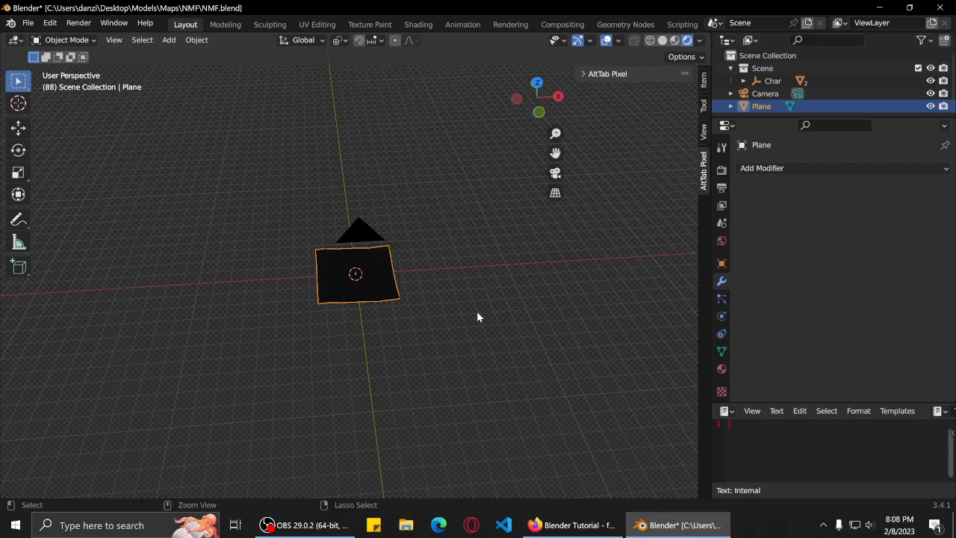
{"action": "scroll", "coordinate": [413, 336], "scroll_direction": "up", "scroll_amount": 2}
{"action": "middle_click_drag", "start_coordinate": [413, 344], "coordinate": [455, 375]}
Undo the plane's enlargements so it is back to its original size under the character.
{"action": "key", "text": "ctrl+z"}
{"action": "key", "text": "ctrl+z"}
{"action": "key", "text": "ctrl+z"}
{"action": "scroll", "coordinate": [426, 352], "scroll_direction": "up", "scroll_amount": 13}
{"action": "scroll", "coordinate": [478, 372], "scroll_direction": "down", "scroll_amount": 4}
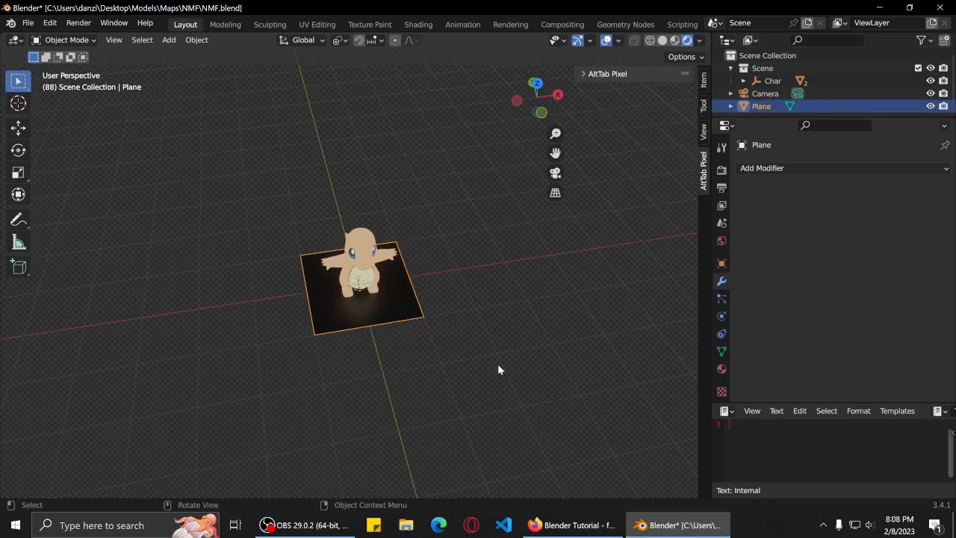
{"action": "key", "text": "s"}
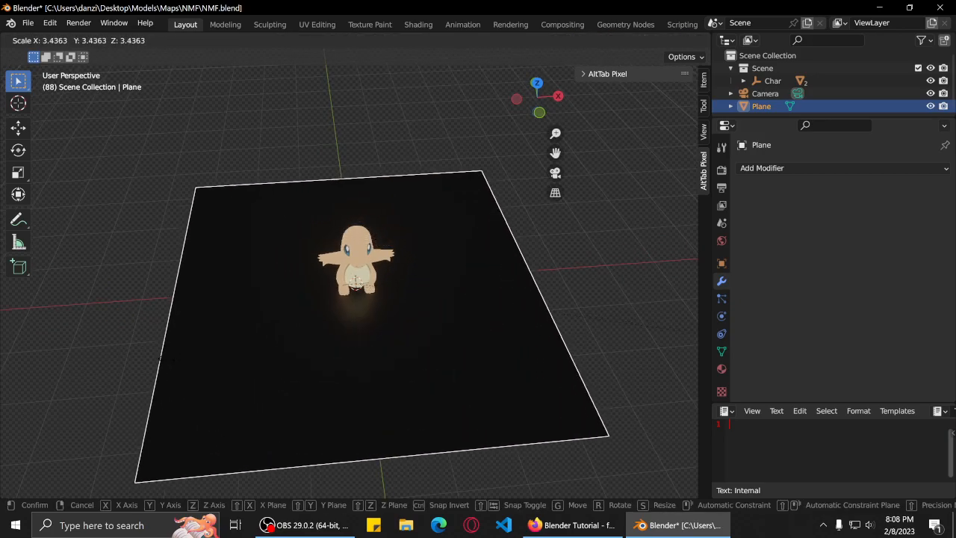
{"action": "right_click", "coordinate": [158, 359]}
{"action": "scroll", "coordinate": [179, 355], "scroll_direction": "down", "scroll_amount": 8}
{"action": "scroll", "coordinate": [366, 321], "scroll_direction": "up", "scroll_amount": 4}
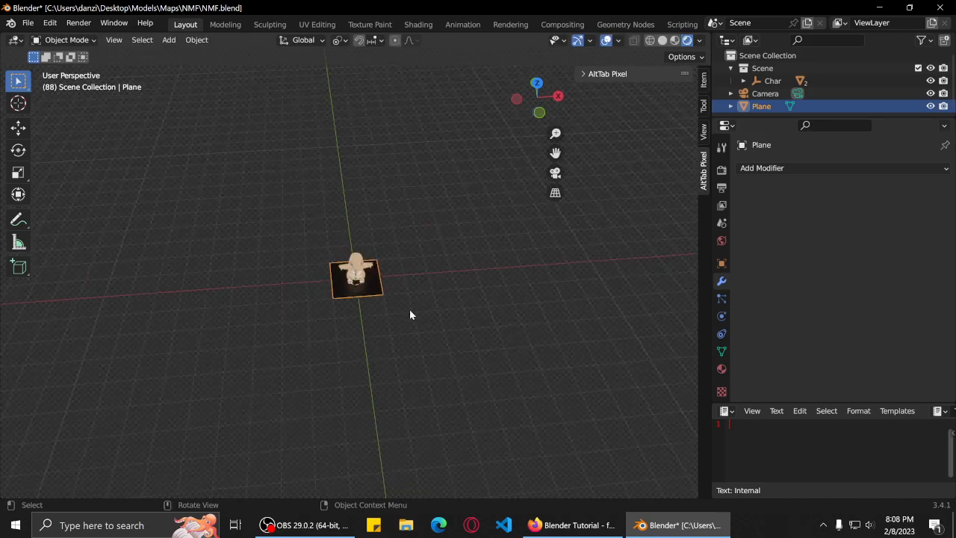
Scale the plane uniformly to 10 times its size while looking through the camera.
{"action": "key", "text": "KP_0"}
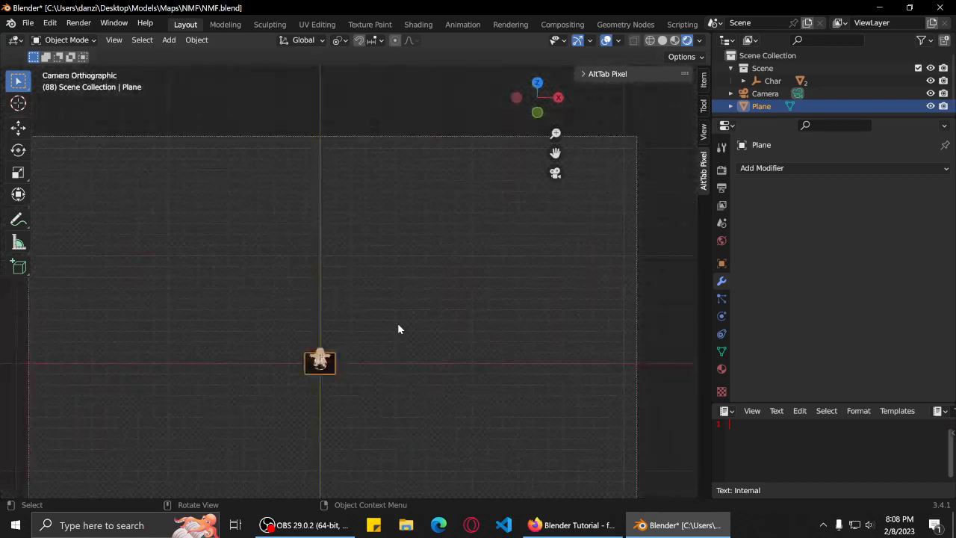
{"action": "scroll", "coordinate": [398, 325], "scroll_direction": "down", "scroll_amount": 2}
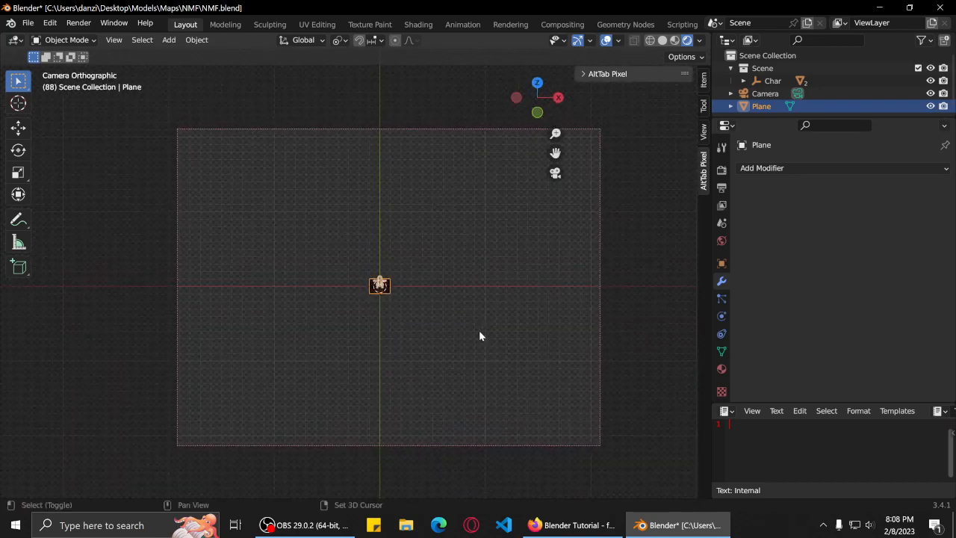
{"action": "scroll", "coordinate": [479, 331], "scroll_direction": "up", "scroll_amount": 2}
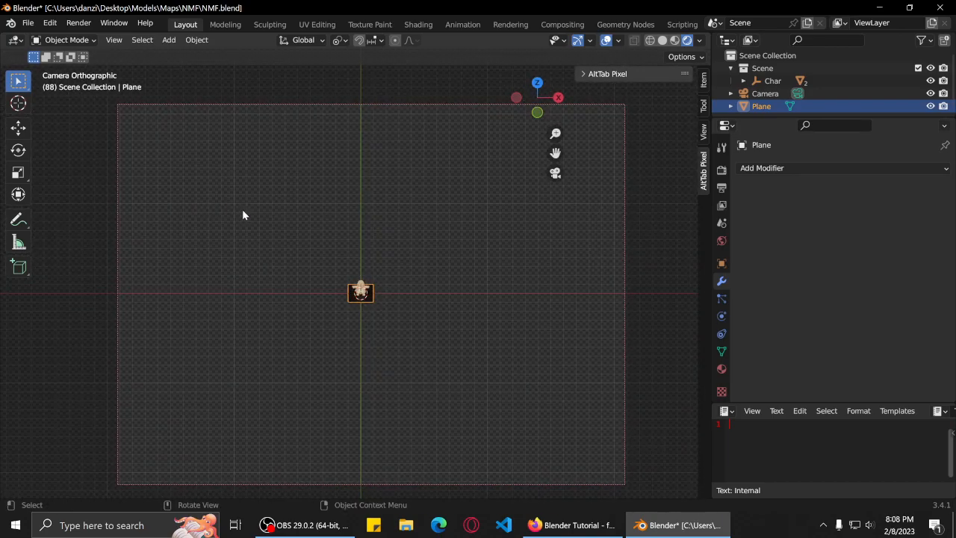
{"action": "key", "text": "s"}
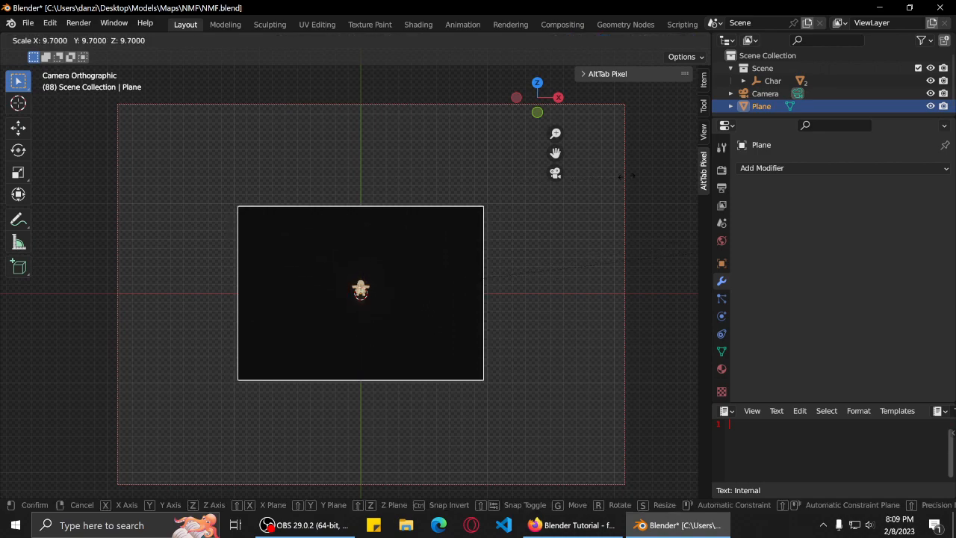
{"action": "left_click", "coordinate": [657, 174]}
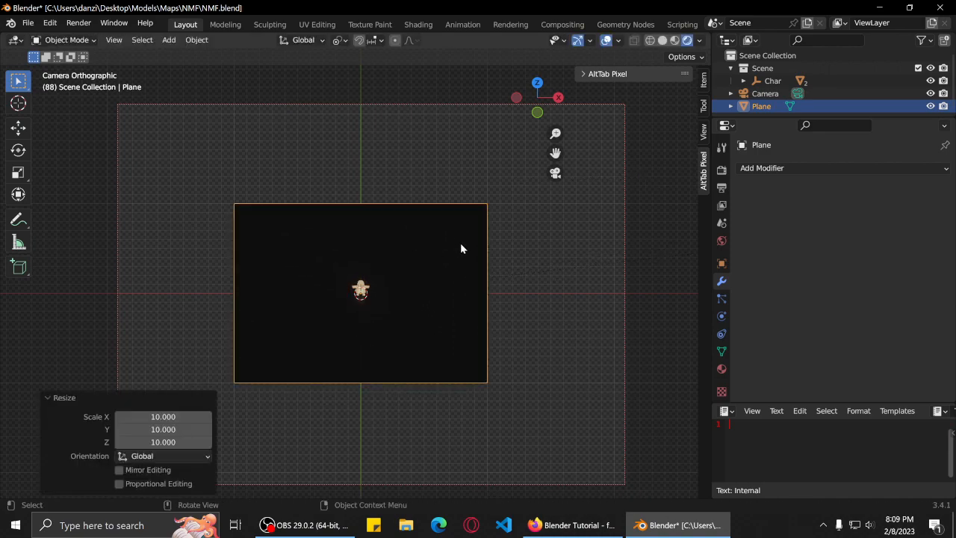
Scale the plane by a further 1.9 in camera view so it nearly fills the camera frame.
{"action": "middle_click_drag", "start_coordinate": [393, 279], "coordinate": [448, 309]}
{"action": "scroll", "coordinate": [448, 309], "scroll_direction": "down", "scroll_amount": 2}
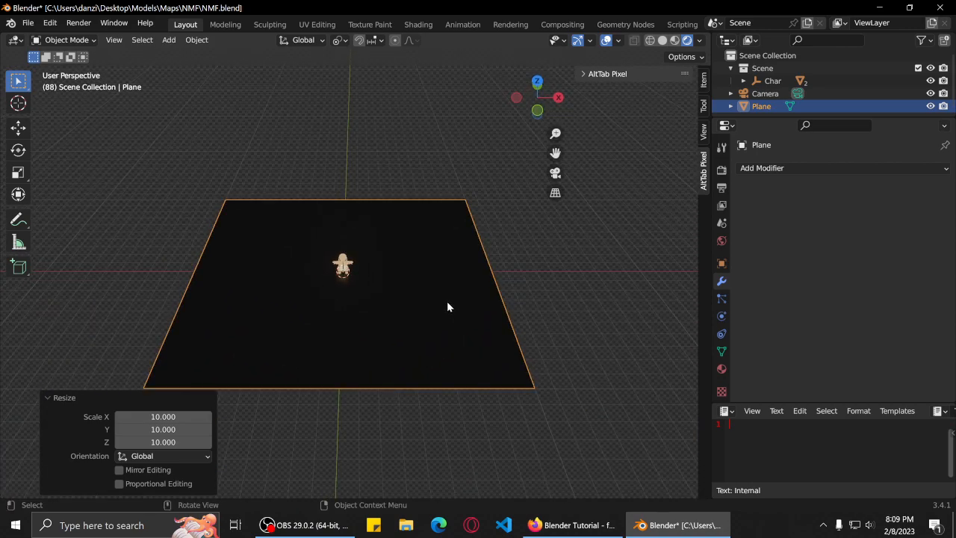
{"action": "key", "text": "KP_0"}
{"action": "scroll", "coordinate": [435, 309], "scroll_direction": "up", "scroll_amount": 1}
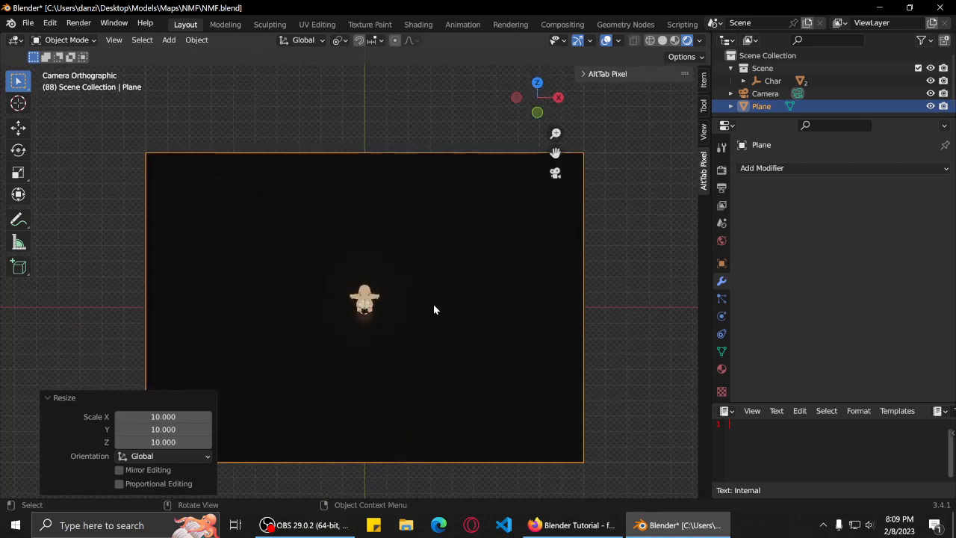
{"action": "scroll", "coordinate": [480, 294], "scroll_direction": "down", "scroll_amount": 1}
{"action": "scroll", "coordinate": [481, 293], "scroll_direction": "down", "scroll_amount": 2}
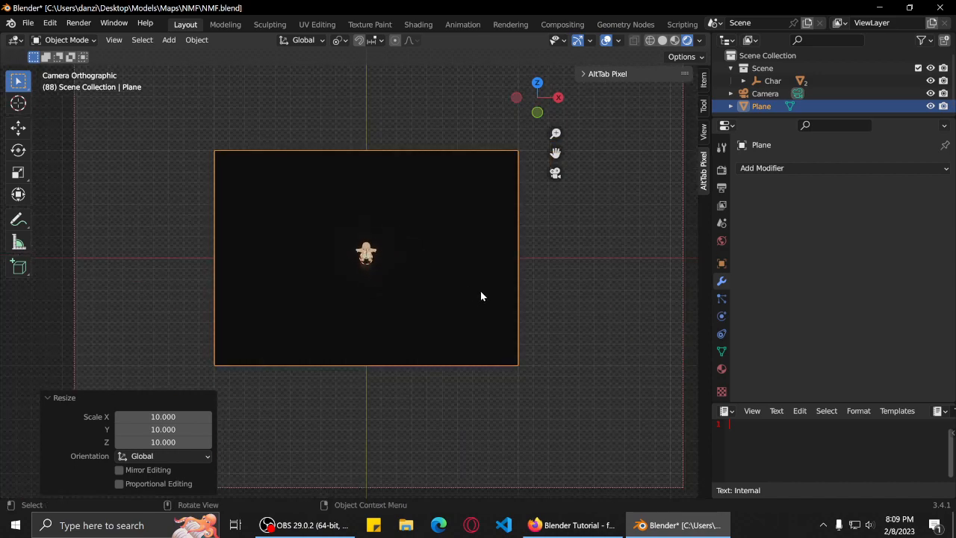
{"action": "scroll", "coordinate": [480, 297], "scroll_direction": "down", "scroll_amount": 1}
{"action": "key", "text": "s"}
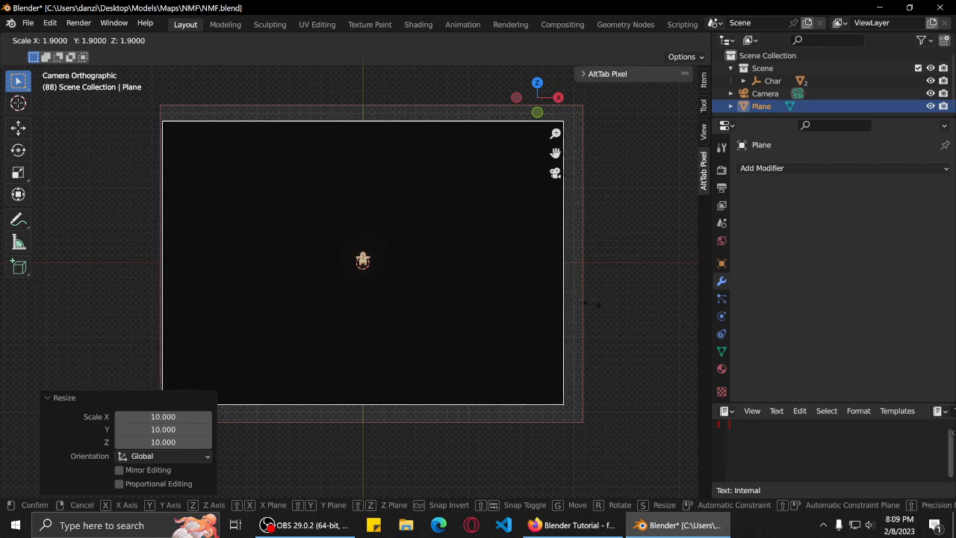
{"action": "left_click", "coordinate": [592, 307]}
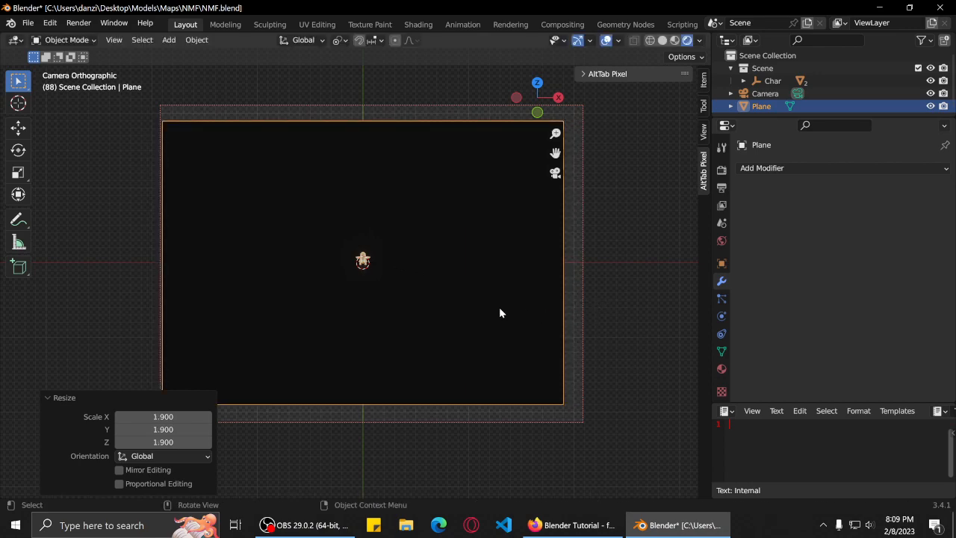
Examine the enlarged plane around the character in perspective view.
{"action": "mouse_move", "coordinate": [457, 306]}
{"action": "middle_mouse_down"}
{"action": "mouse_move", "coordinate": [458, 318]}
{"action": "mouse_move", "coordinate": [456, 301]}
{"action": "middle_mouse_up"}
{"action": "scroll", "coordinate": [460, 306], "scroll_direction": "up", "scroll_amount": 6}
{"action": "scroll", "coordinate": [461, 291], "scroll_direction": "down", "scroll_amount": 3}
{"action": "scroll", "coordinate": [460, 295], "scroll_direction": "up", "scroll_amount": 1}
{"action": "scroll", "coordinate": [397, 314], "scroll_direction": "up", "scroll_amount": 1}
{"action": "scroll", "coordinate": [396, 314], "scroll_direction": "down", "scroll_amount": 1}
{"action": "scroll", "coordinate": [397, 314], "scroll_direction": "up", "scroll_amount": 1}
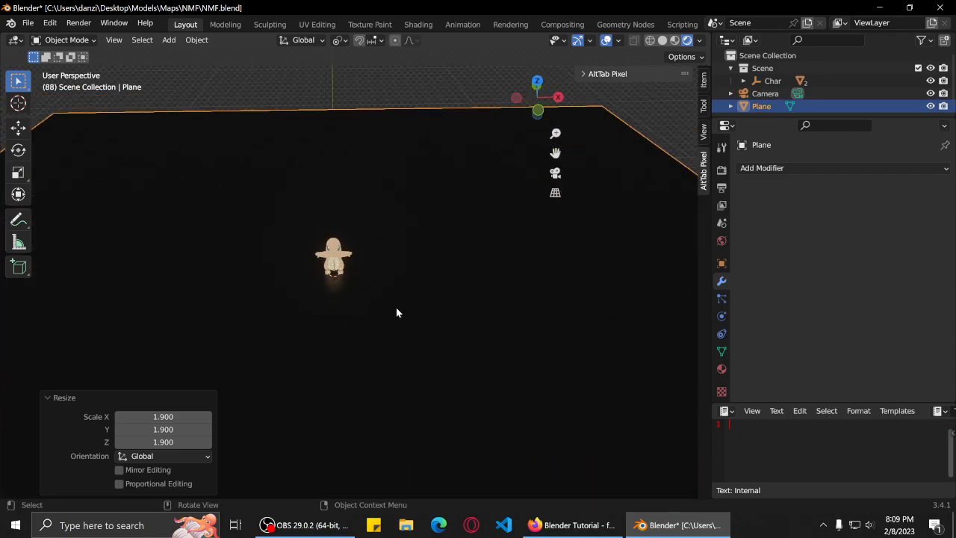
Add an Ocean modifier to the enlarged plane.
{"action": "left_click", "coordinate": [331, 89]}
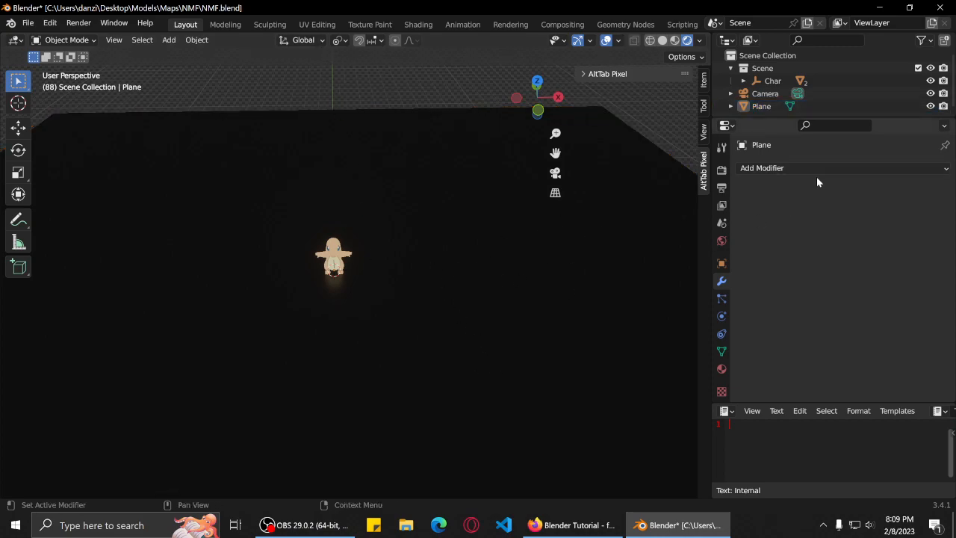
{"action": "left_click", "coordinate": [569, 274]}
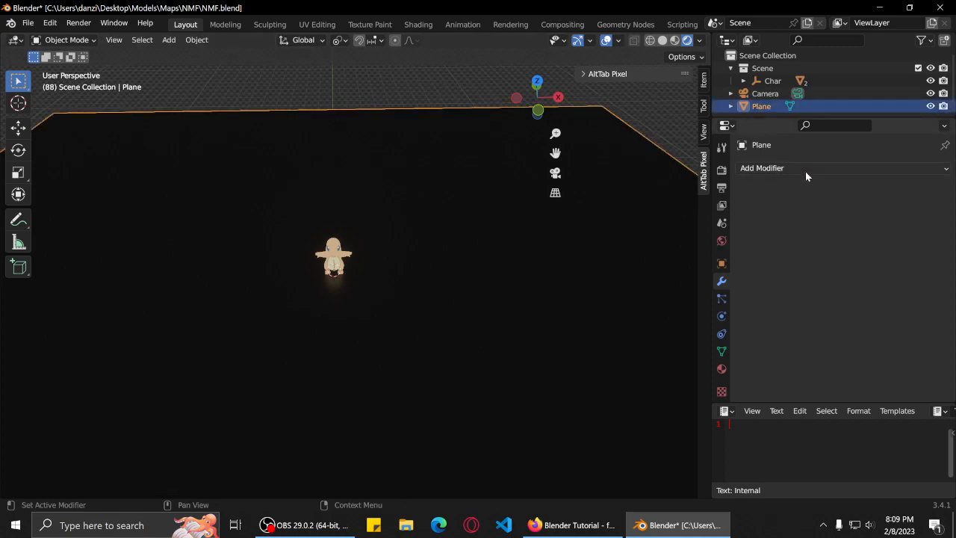
{"action": "left_click", "coordinate": [805, 171]}
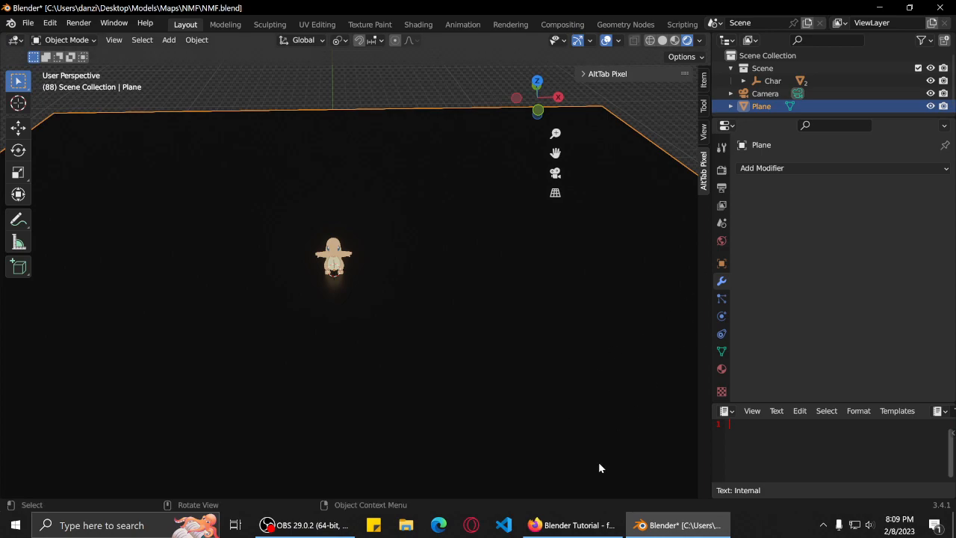
{"action": "left_click", "coordinate": [818, 93]}
{"action": "left_click", "coordinate": [816, 105]}
{"action": "left_click", "coordinate": [792, 169]}
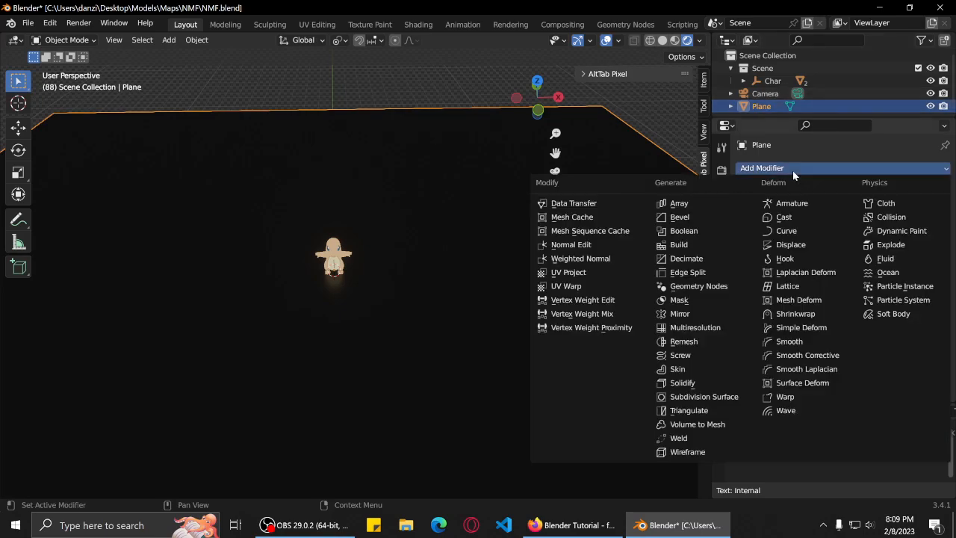
{"action": "left_click", "coordinate": [883, 273]}
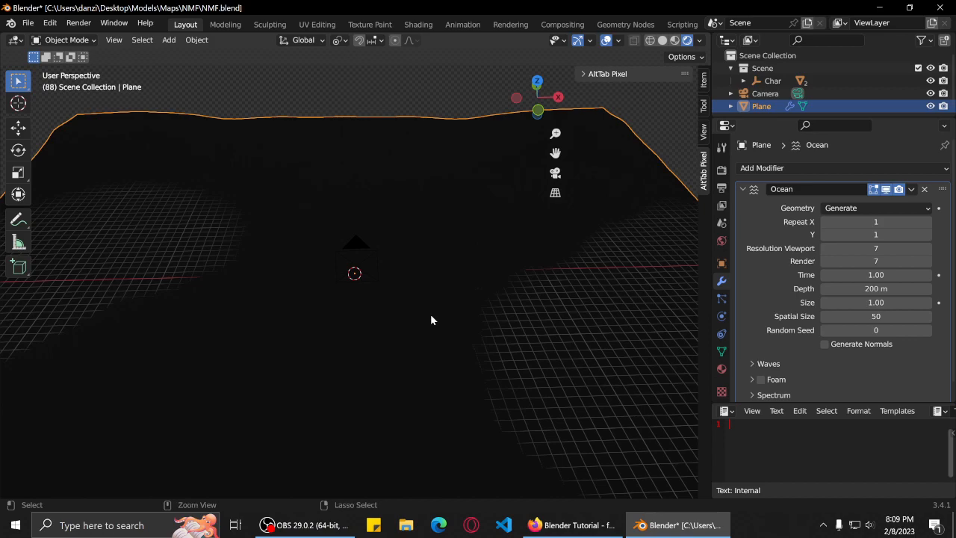
Undo the Ocean modifier on the enlarged plane and look through the available modifiers.
{"action": "key", "text": "ctrl+z"}
{"action": "scroll", "coordinate": [429, 317], "scroll_direction": "up", "scroll_amount": 8}
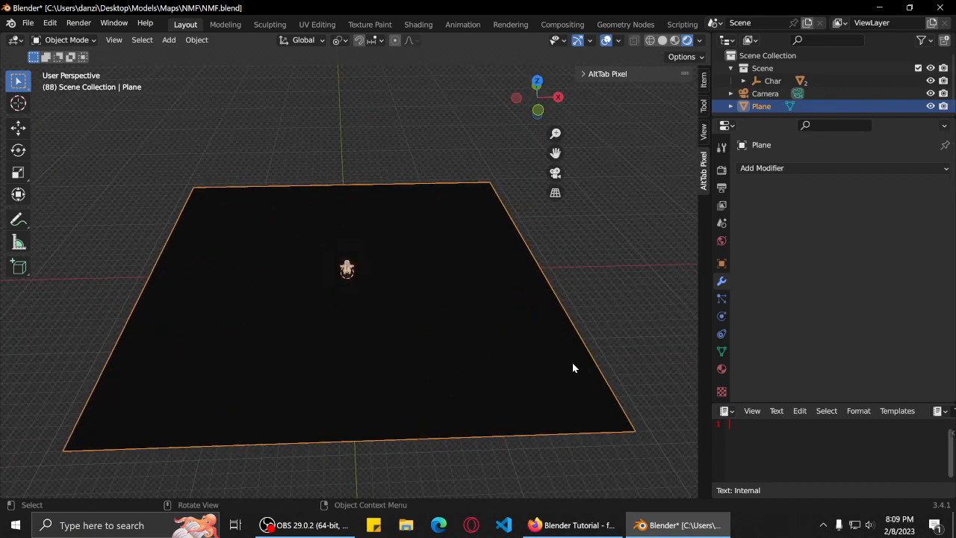
{"action": "left_click", "coordinate": [862, 168]}
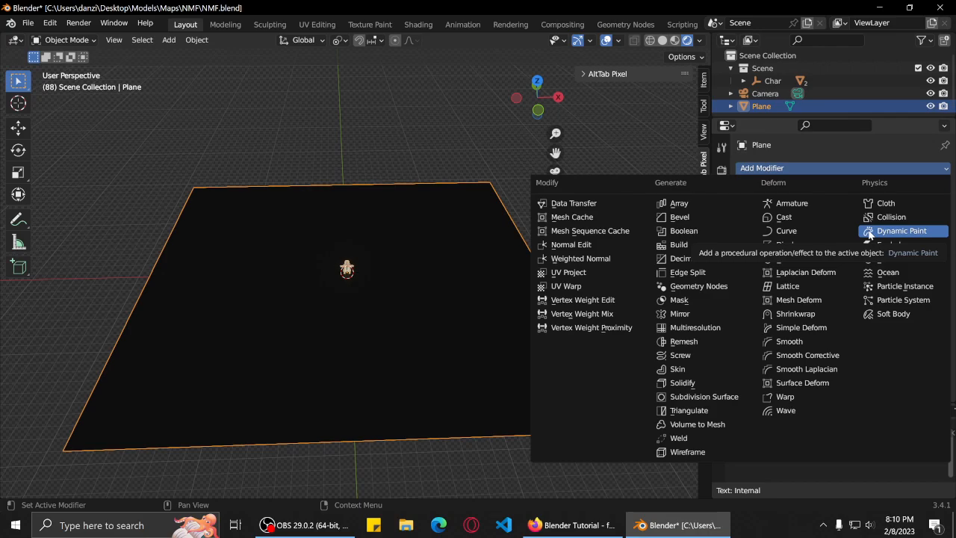
Switch to Firefox and go back from the YouTube tutorial to the "blender make a dirt road" Google results.
{"action": "left_click", "coordinate": [572, 525]}
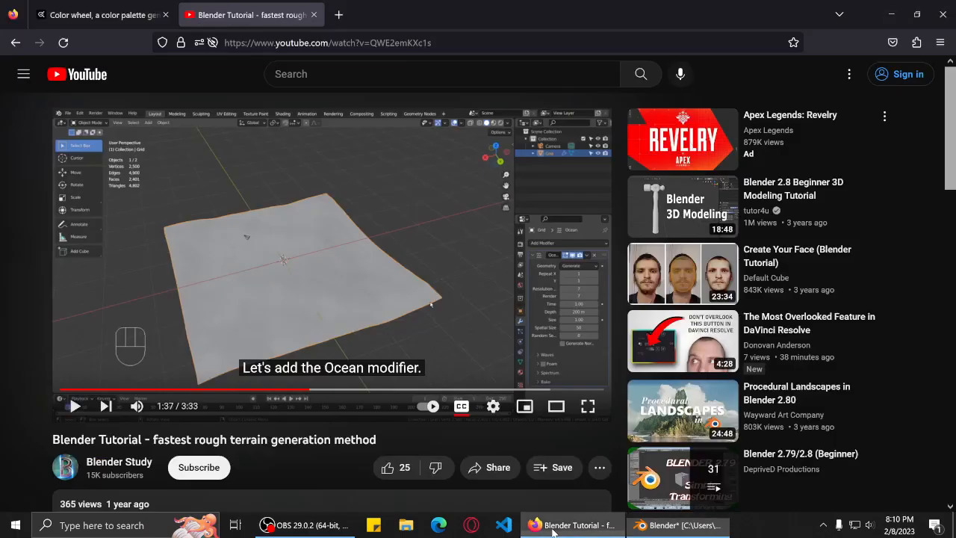
{"action": "left_click", "coordinate": [15, 43]}
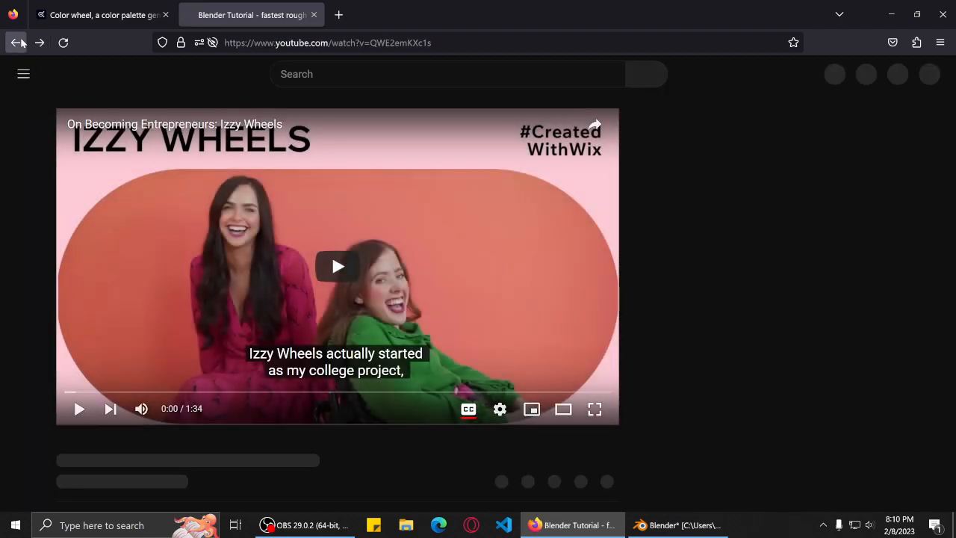
{"action": "left_click", "coordinate": [18, 43]}
{"action": "scroll", "coordinate": [575, 302], "scroll_direction": "down", "scroll_amount": 2}
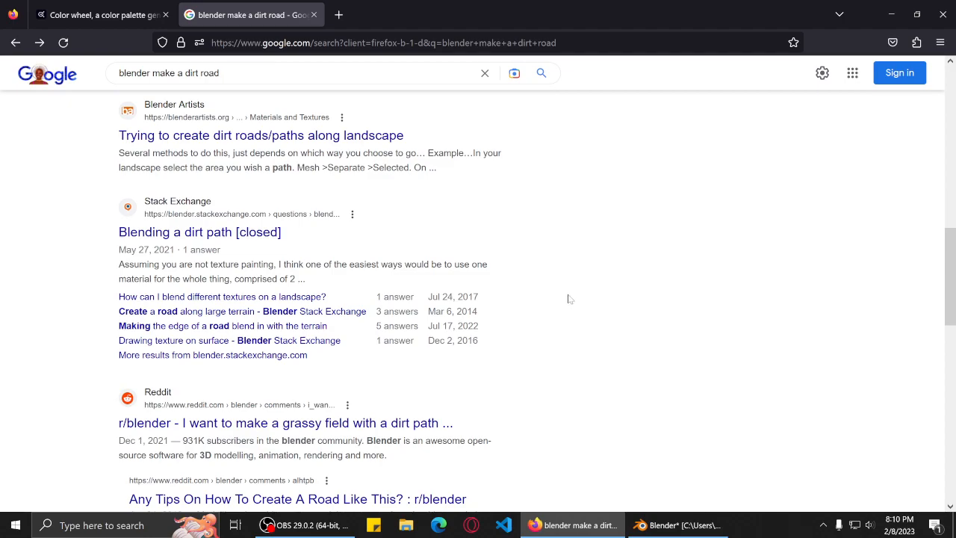
{"action": "scroll", "coordinate": [568, 298], "scroll_direction": "up", "scroll_amount": 10}
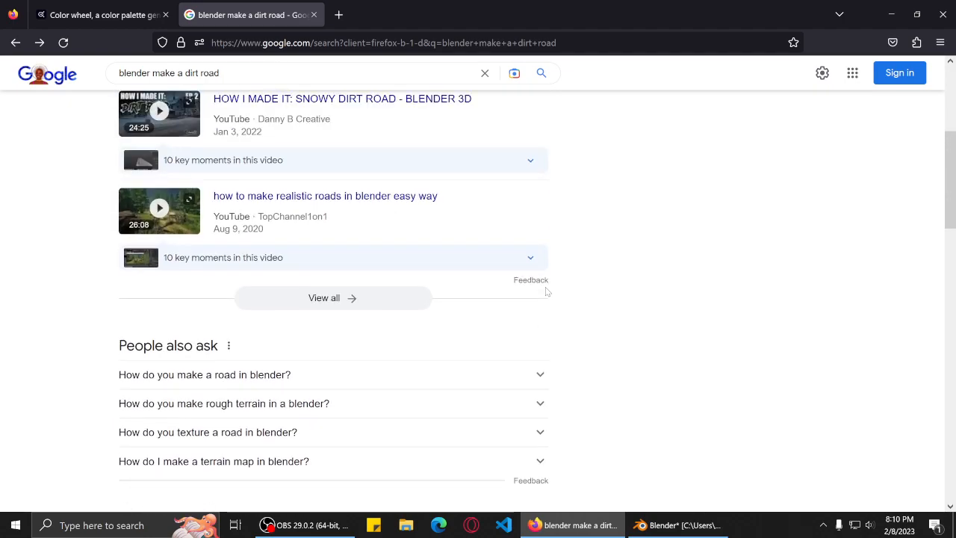
Search Google for "blender make uneven surface".
{"action": "left_click_drag", "start_coordinate": [236, 87], "coordinate": [195, 88]}
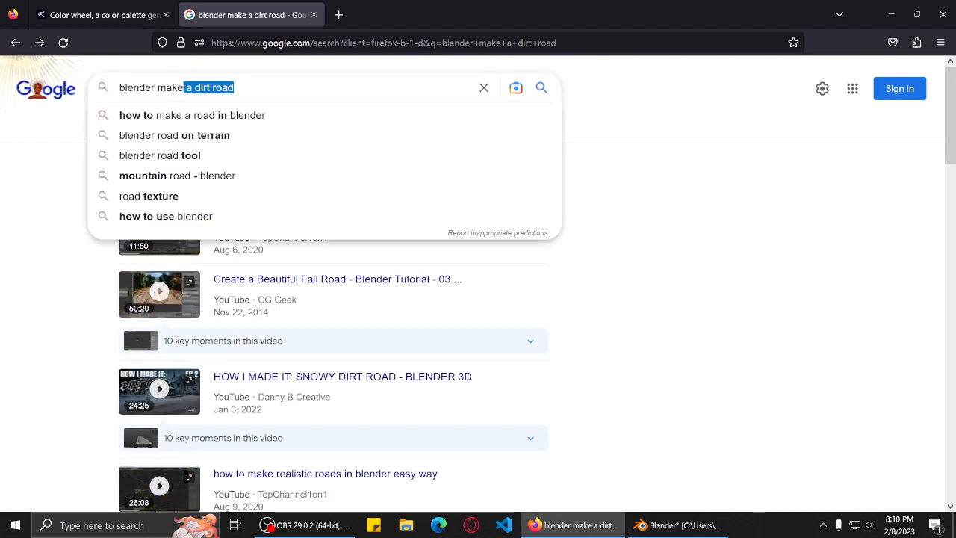
{"action": "key", "text": "BackSpace"}
{"action": "type", "text": "uneven te"}
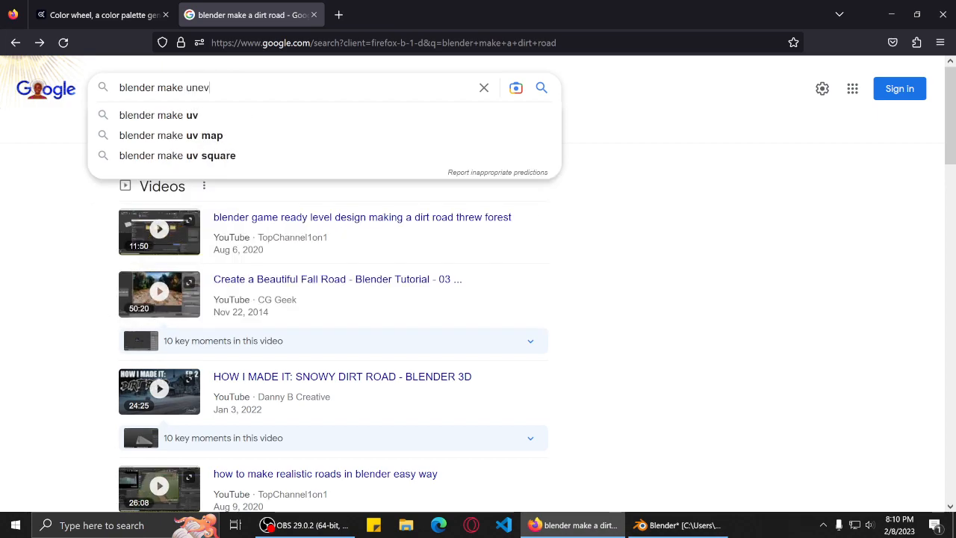
{"action": "key", "text": "BackSpace"}
{"action": "key", "text": "BackSpace"}
{"action": "type", "text": "s"}
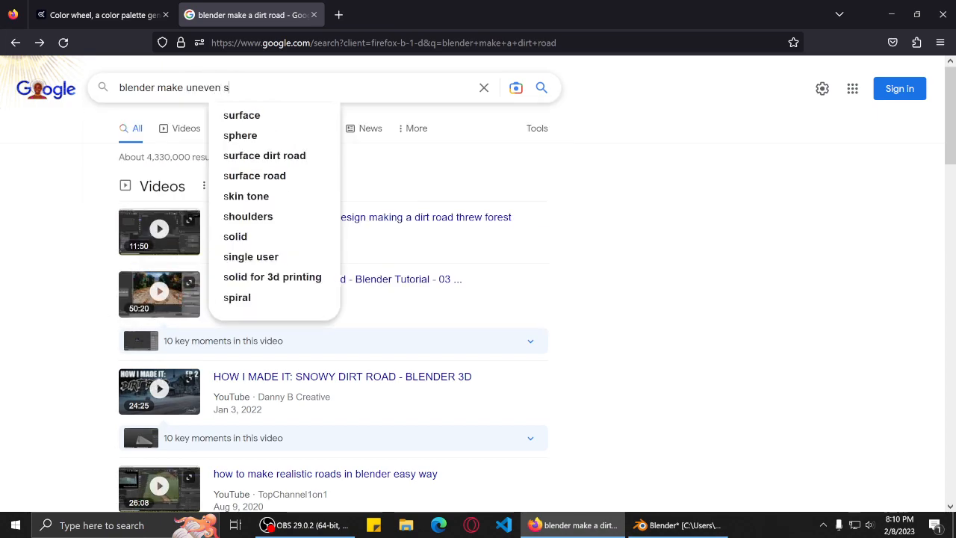
{"action": "type", "text": "urface"}
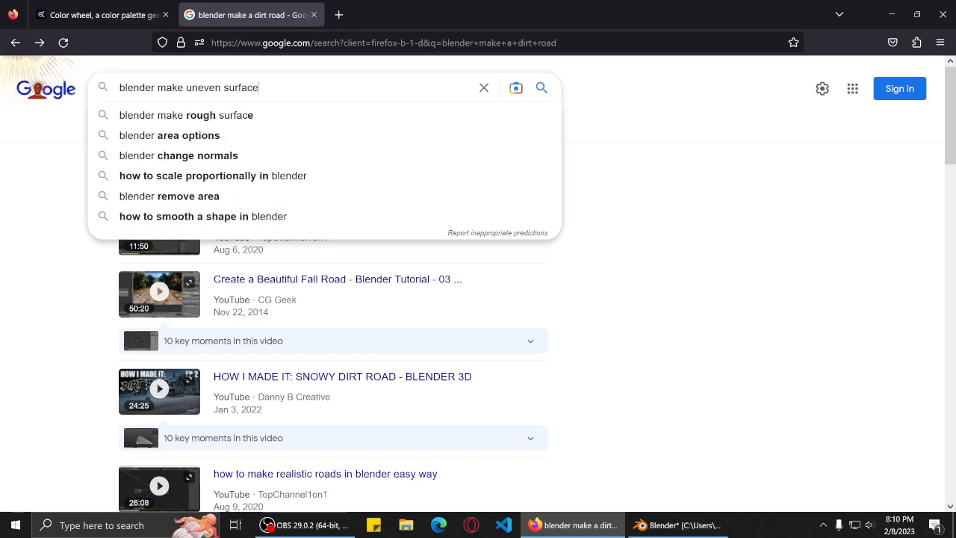
{"action": "key", "text": "Return"}
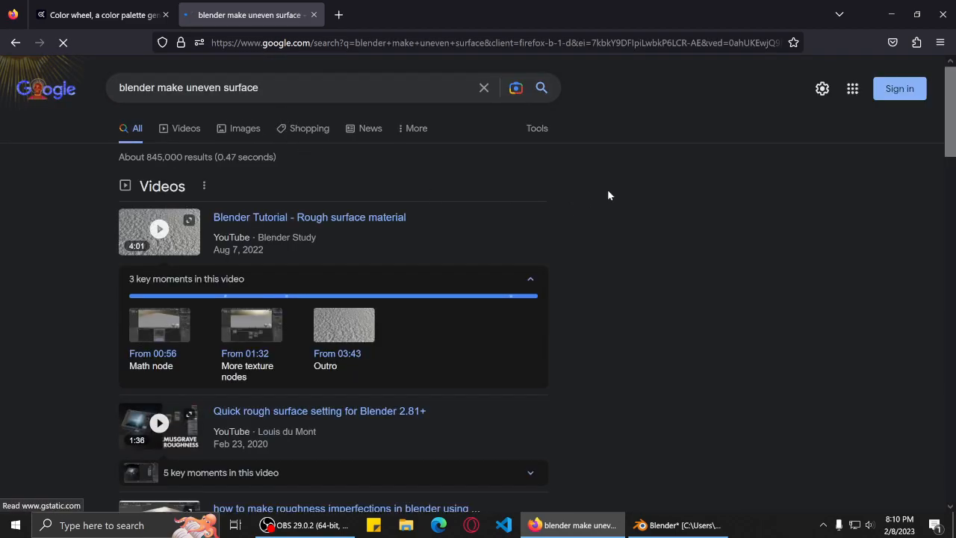
Open the Stack Exchange question "How to add roughness to a surface using modifiers?" from the search results.
{"action": "scroll", "coordinate": [609, 195], "scroll_direction": "down", "scroll_amount": 5}
{"action": "scroll", "coordinate": [616, 202], "scroll_direction": "down", "scroll_amount": 5}
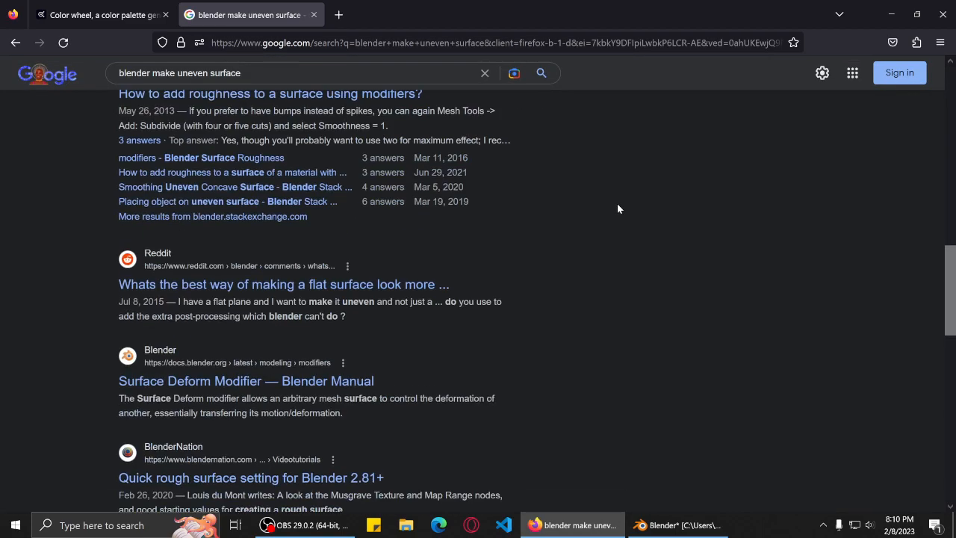
{"action": "scroll", "coordinate": [617, 203], "scroll_direction": "up", "scroll_amount": 1}
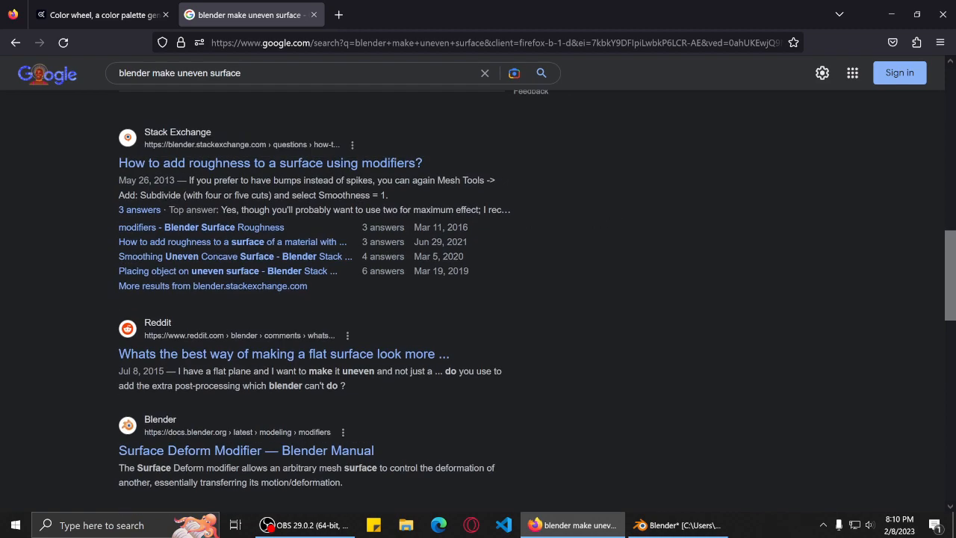
{"action": "left_click", "coordinate": [389, 171]}
{"action": "scroll", "coordinate": [479, 253], "scroll_direction": "down", "scroll_amount": 2}
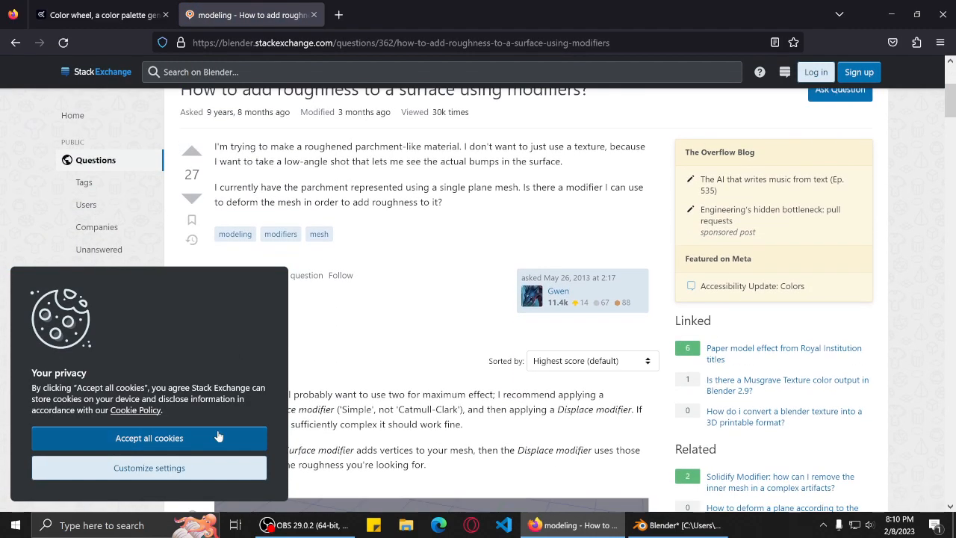
Accept all cookies and read the question's top answer before returning to Blender.
{"action": "left_click", "coordinate": [218, 437]}
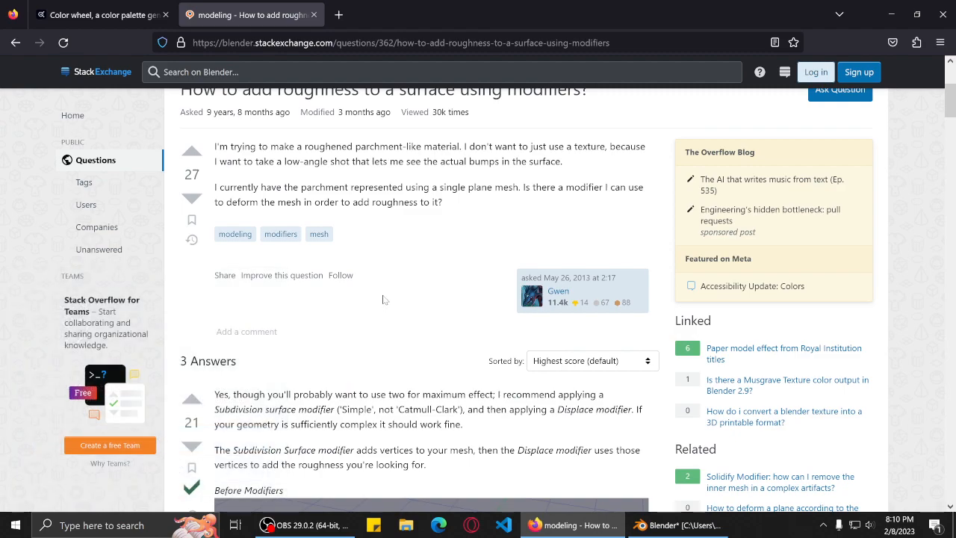
{"action": "scroll", "coordinate": [383, 300], "scroll_direction": "down", "scroll_amount": 5}
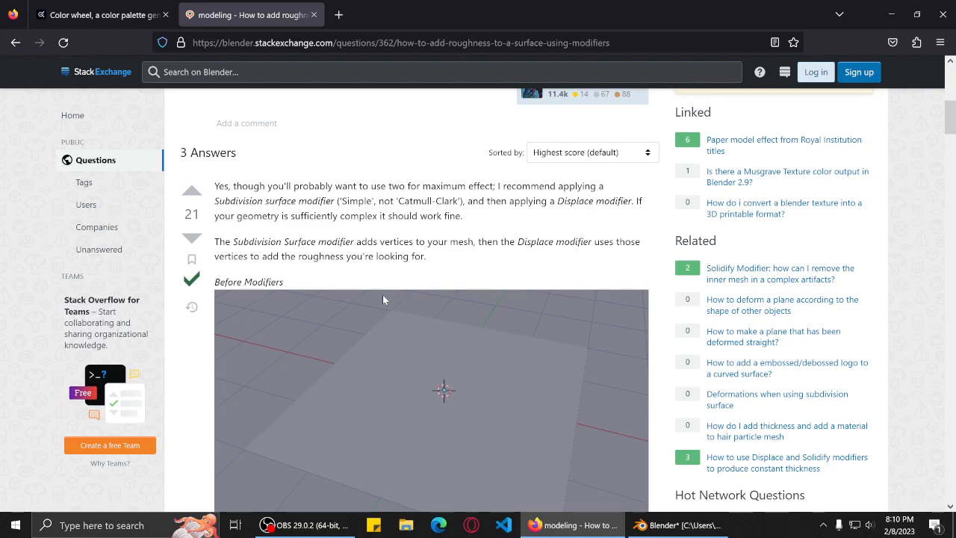
{"action": "left_click", "coordinate": [676, 526]}
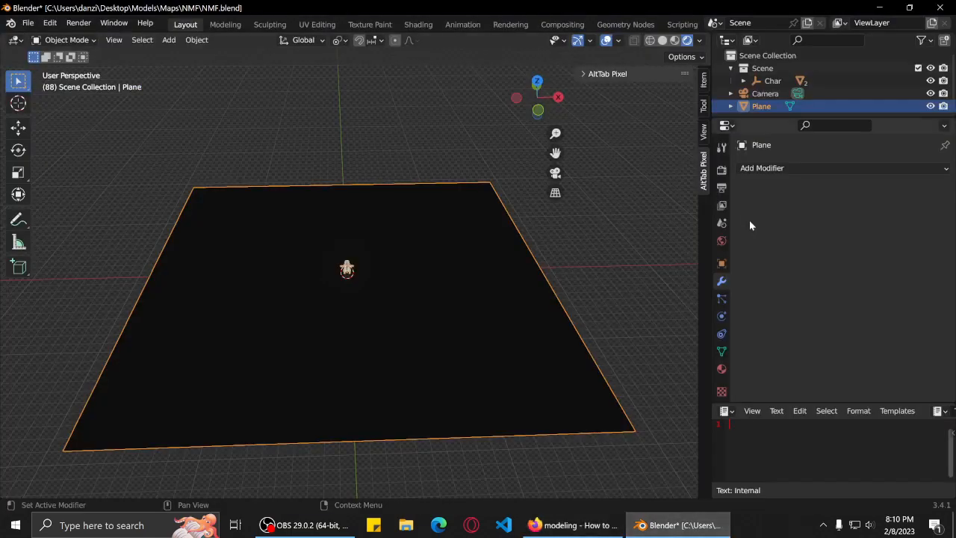
Add a Displace modifier to the ground plane and inspect its available displacement directions.
{"action": "left_click", "coordinate": [790, 168]}
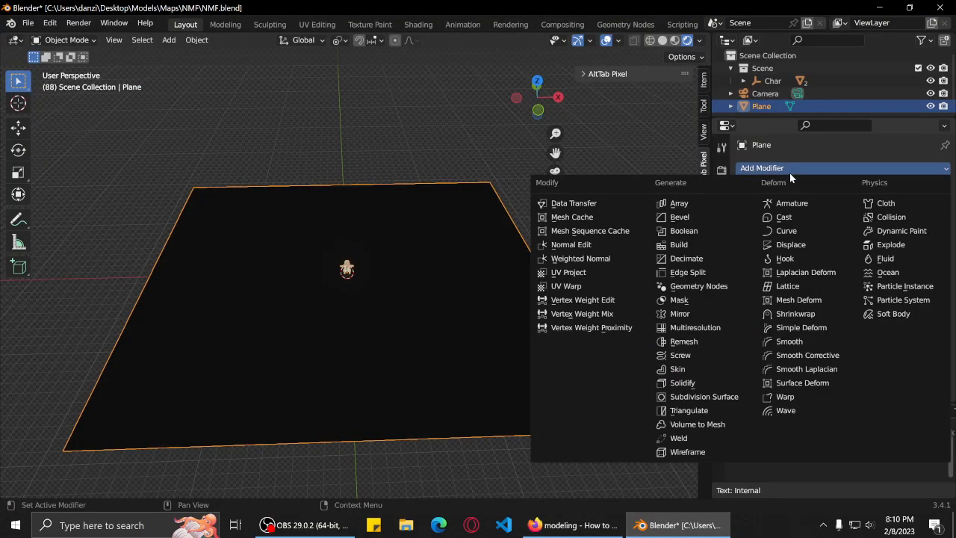
{"action": "left_click", "coordinate": [790, 248]}
{"action": "middle_click_drag", "start_coordinate": [405, 308], "coordinate": [523, 282]}
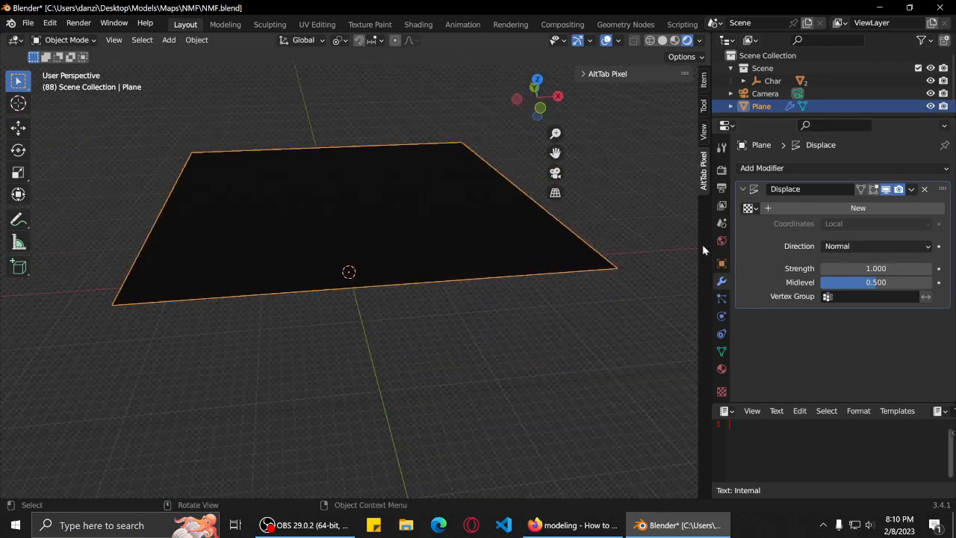
{"action": "left_click", "coordinate": [871, 247]}
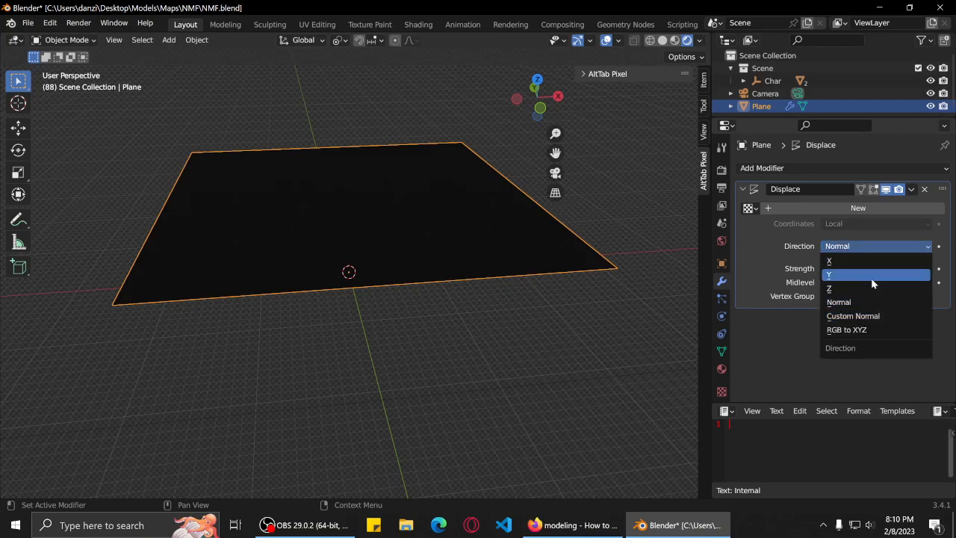
{"action": "key", "text": "Escape"}
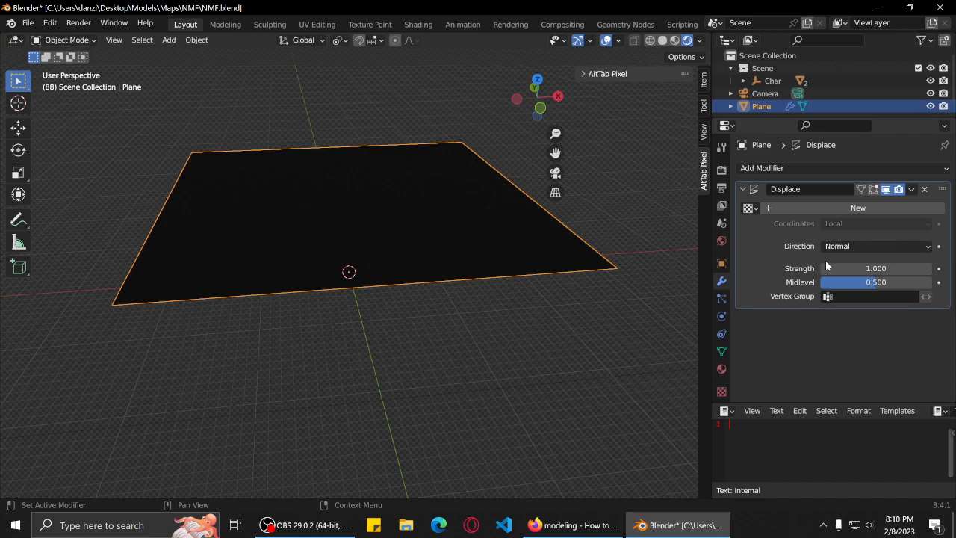
Switch to Firefox, reread the Stack Exchange answers on surface roughness, and return to Blender.
{"action": "left_click", "coordinate": [589, 523]}
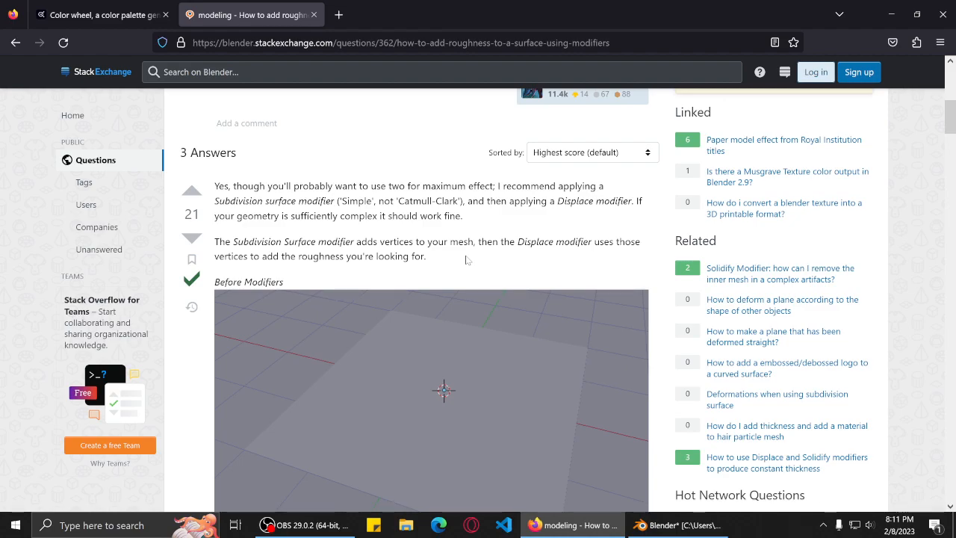
{"action": "scroll", "coordinate": [466, 259], "scroll_direction": "down", "scroll_amount": 5}
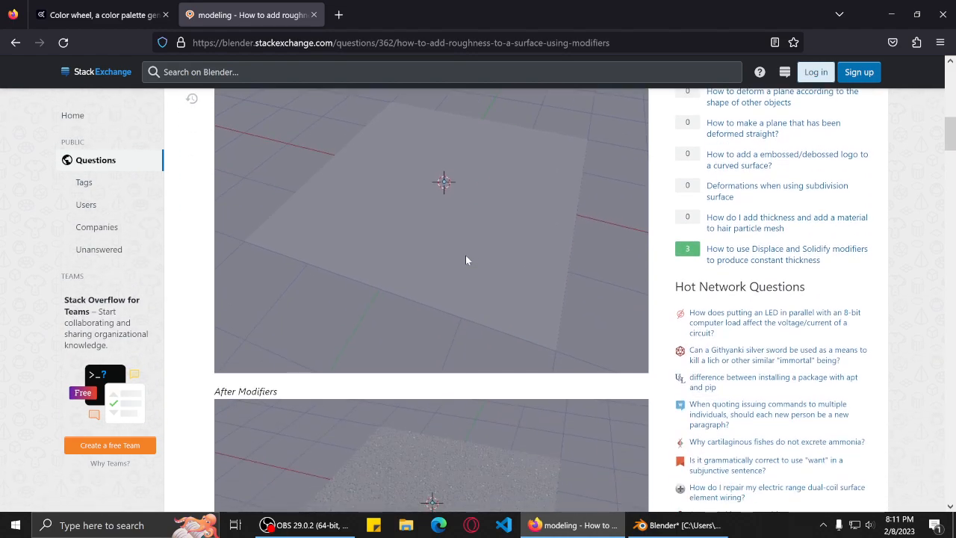
{"action": "scroll", "coordinate": [465, 260], "scroll_direction": "down", "scroll_amount": 4}
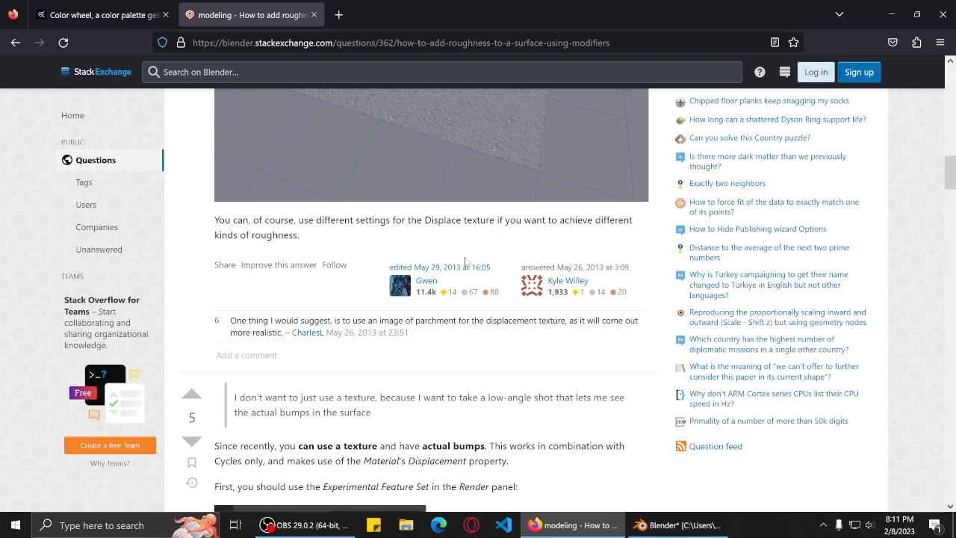
{"action": "scroll", "coordinate": [452, 322], "scroll_direction": "down", "scroll_amount": 2}
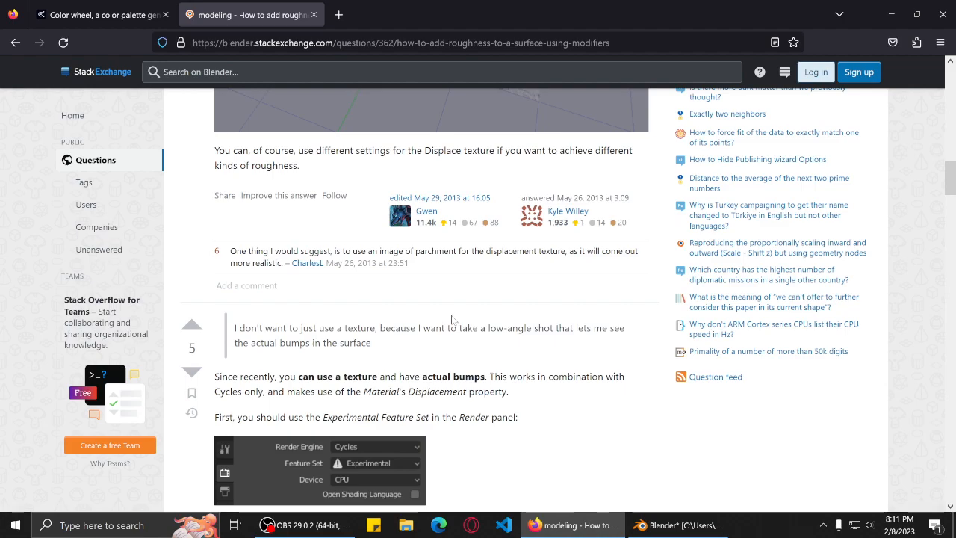
{"action": "scroll", "coordinate": [451, 320], "scroll_direction": "up", "scroll_amount": 8}
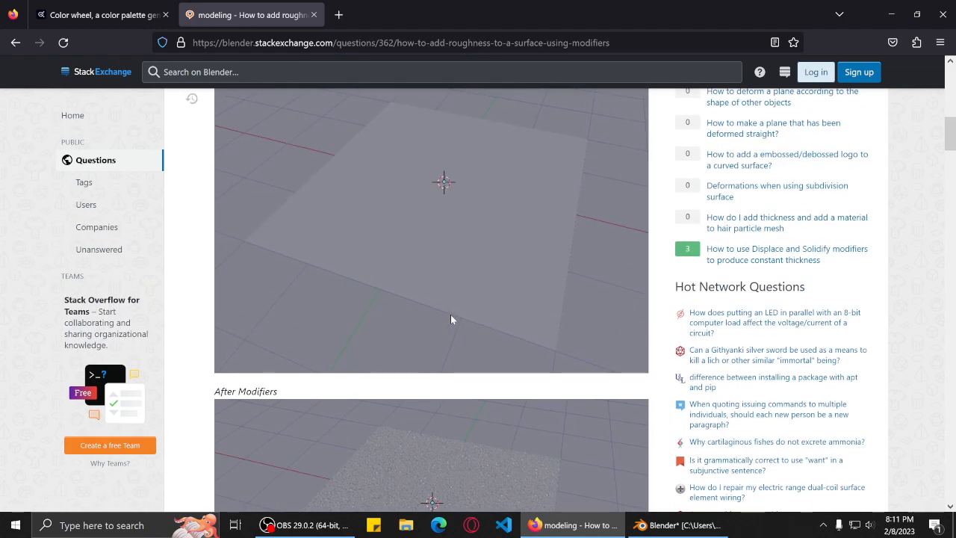
{"action": "left_click", "coordinate": [676, 525]}
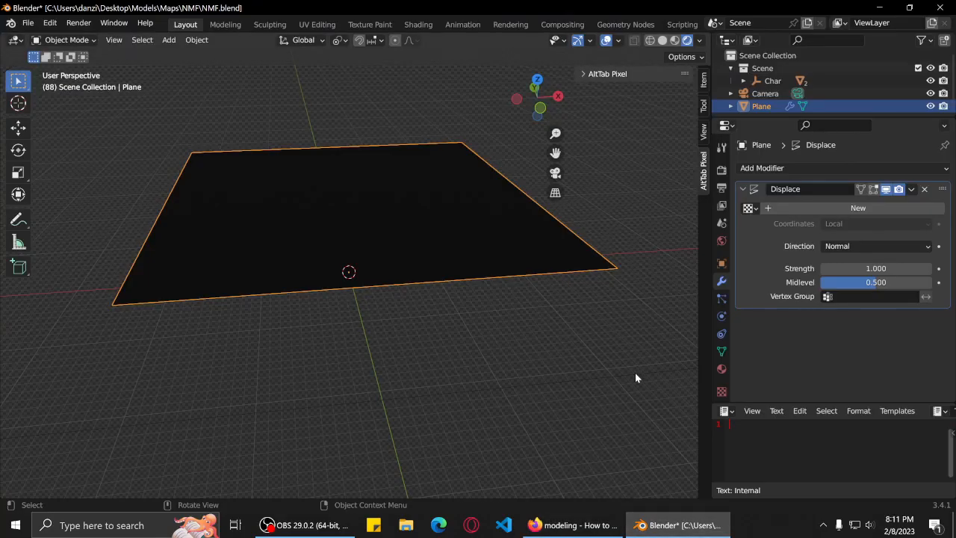
Inspect the displaced ground plane and undo the addition of its Displace modifier.
{"action": "middle_click_drag", "start_coordinate": [581, 366], "coordinate": [599, 381]}
{"action": "scroll", "coordinate": [613, 320], "scroll_direction": "up", "scroll_amount": 4}
{"action": "scroll", "coordinate": [600, 376], "scroll_direction": "down", "scroll_amount": 1}
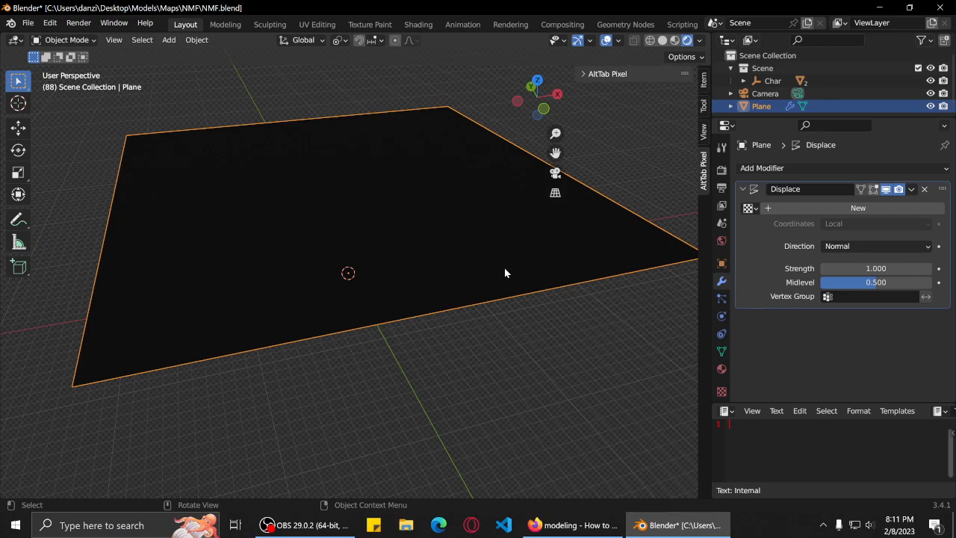
{"action": "key", "text": "ctrl+z"}
Subdivide the ground plane's face in Edit Mode with 100 cuts and select all the resulting faces.
{"action": "key", "text": "Tab"}
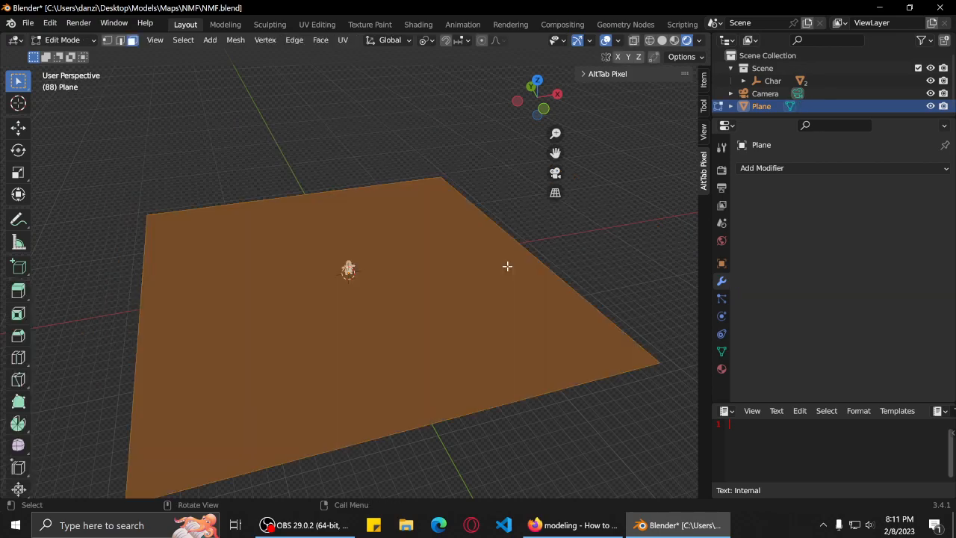
{"action": "middle_click_drag", "start_coordinate": [460, 303], "coordinate": [425, 306]}
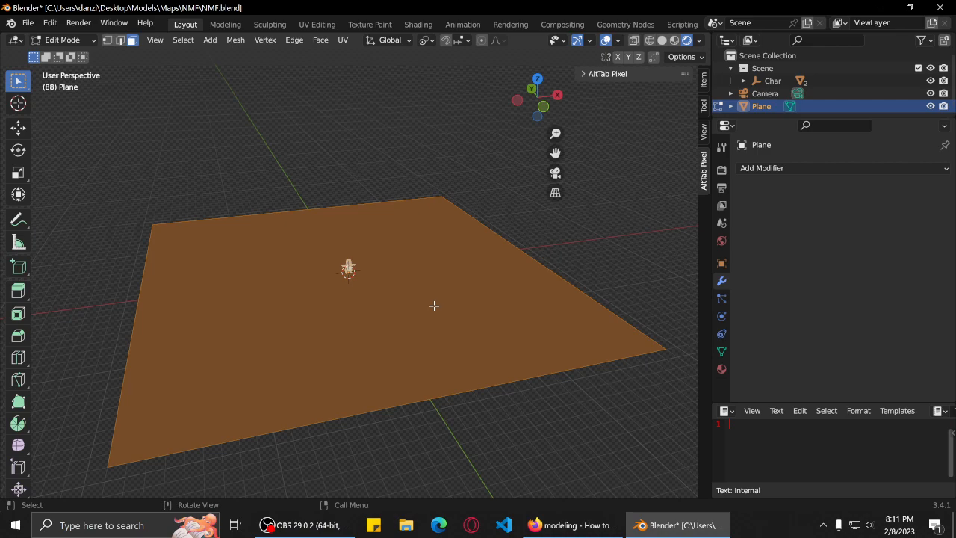
{"action": "right_click", "coordinate": [434, 305]}
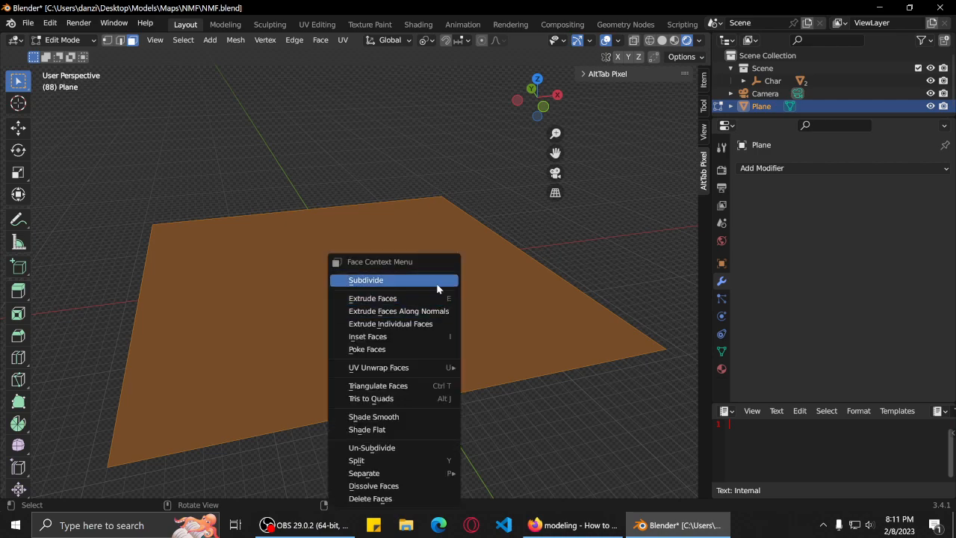
{"action": "left_click", "coordinate": [418, 280]}
{"action": "double_click", "coordinate": [180, 401]}
{"action": "type", "text": "100"}
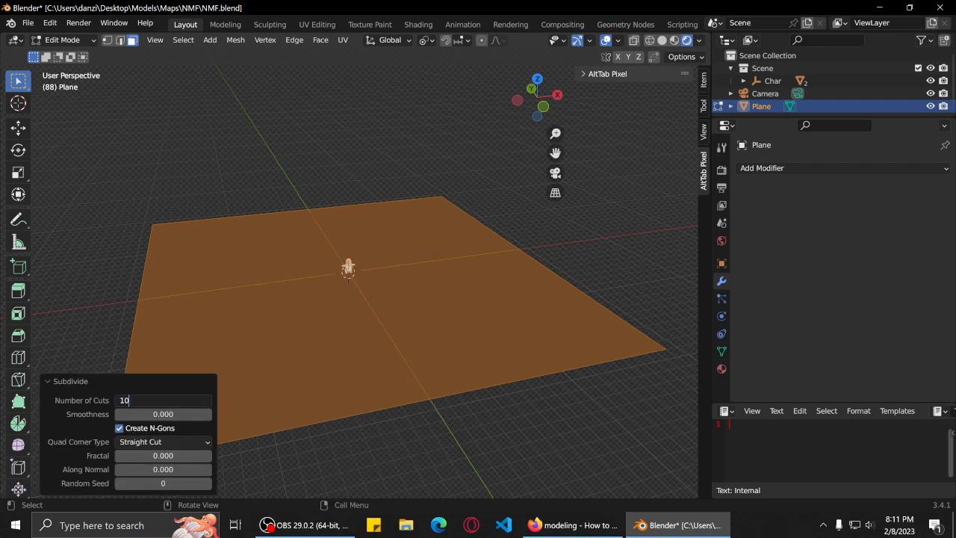
{"action": "key", "text": "Return"}
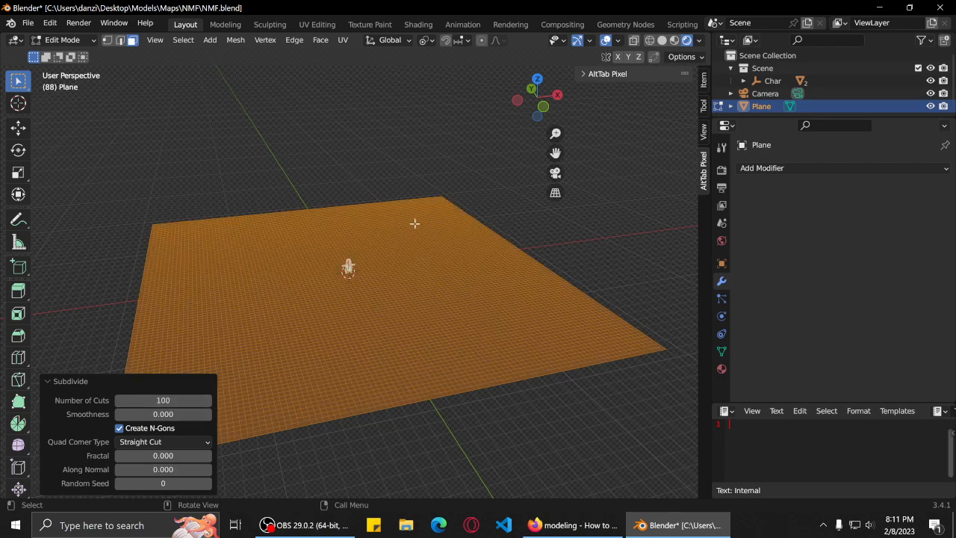
{"action": "left_click", "coordinate": [423, 165]}
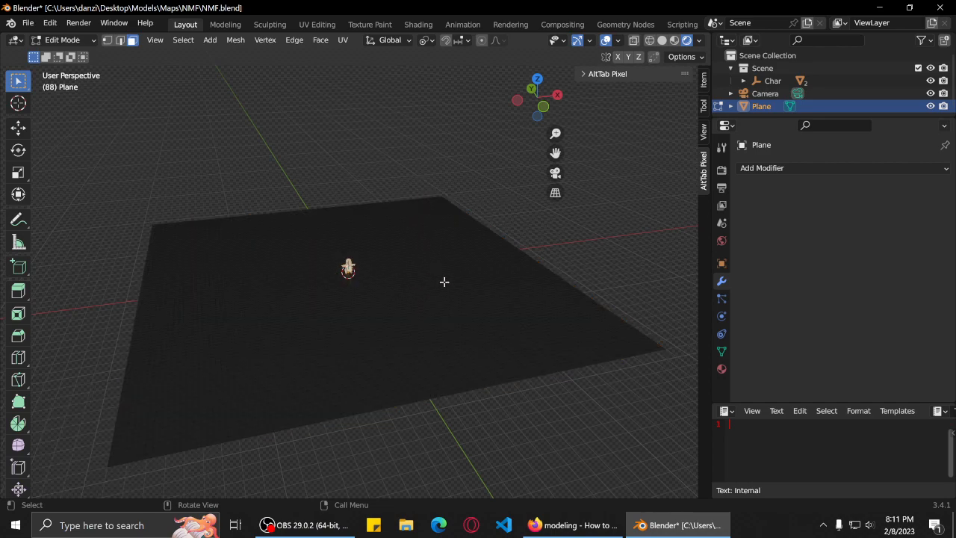
{"action": "key", "text": "a"}
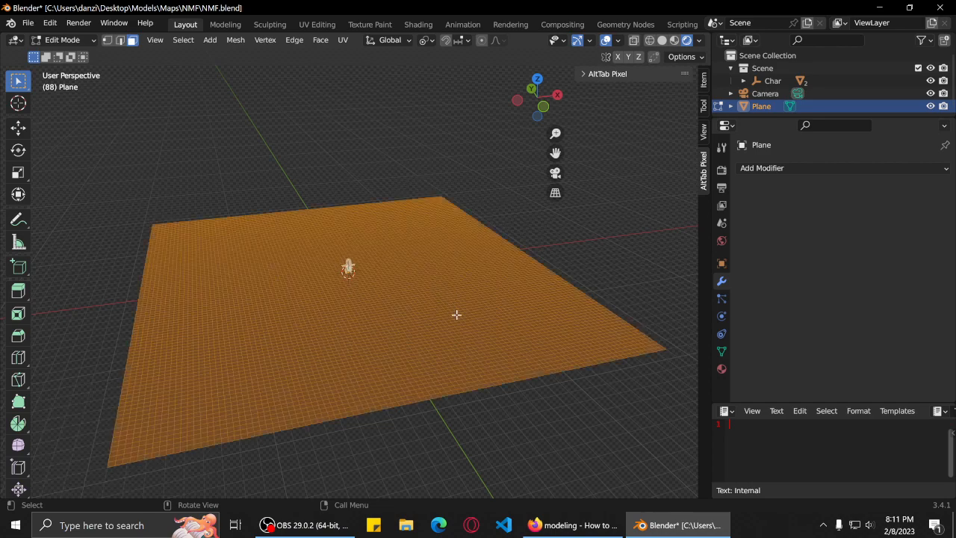
Try a Displace modifier on the subdivided plane with its strength set to 30.7.
{"action": "left_click", "coordinate": [798, 168]}
{"action": "left_click", "coordinate": [792, 246]}
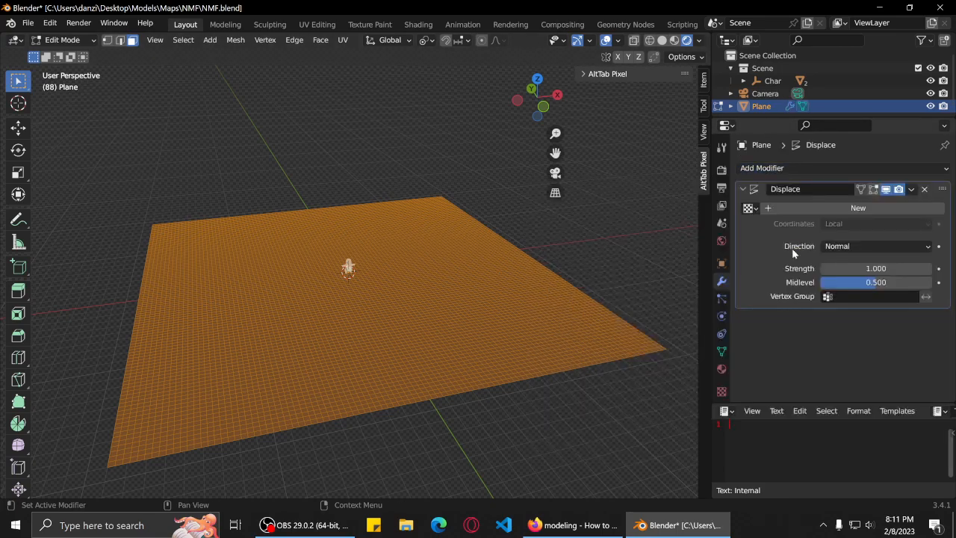
{"action": "middle_click_drag", "start_coordinate": [511, 355], "coordinate": [474, 371]}
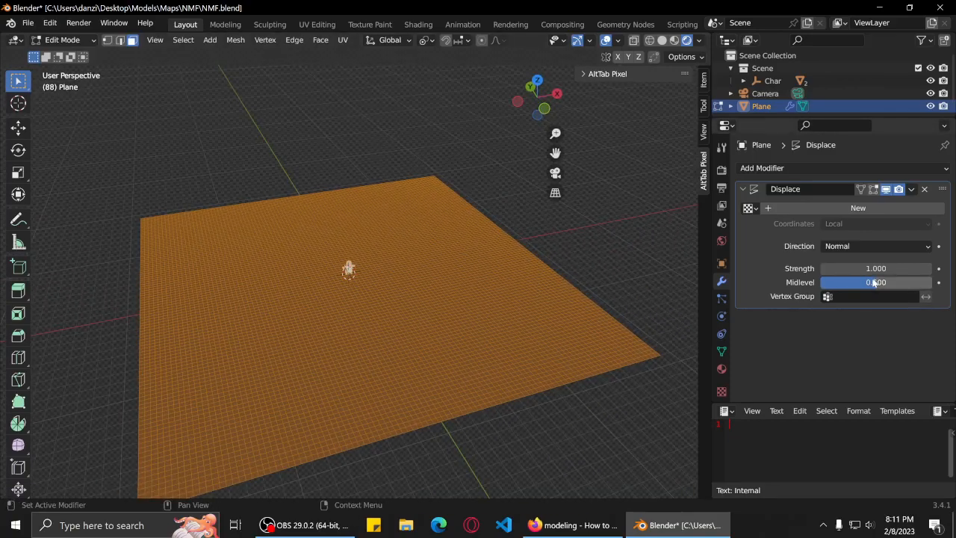
{"action": "mouse_move", "coordinate": [870, 268]}
{"action": "left_mouse_down"}
{"action": "mouse_move", "coordinate": [815, 268]}
{"action": "mouse_move", "coordinate": [889, 269]}
{"action": "mouse_move", "coordinate": [870, 269]}
{"action": "left_mouse_up"}
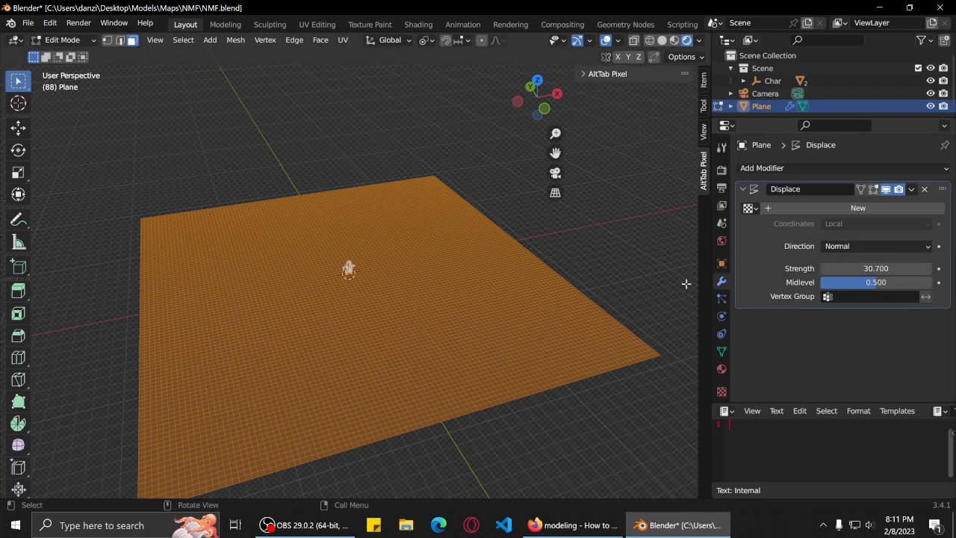
Undo the strength change and the Displace modifier, keeping the plane subdivided and fully selected.
{"action": "key", "text": "ctrl+z"}
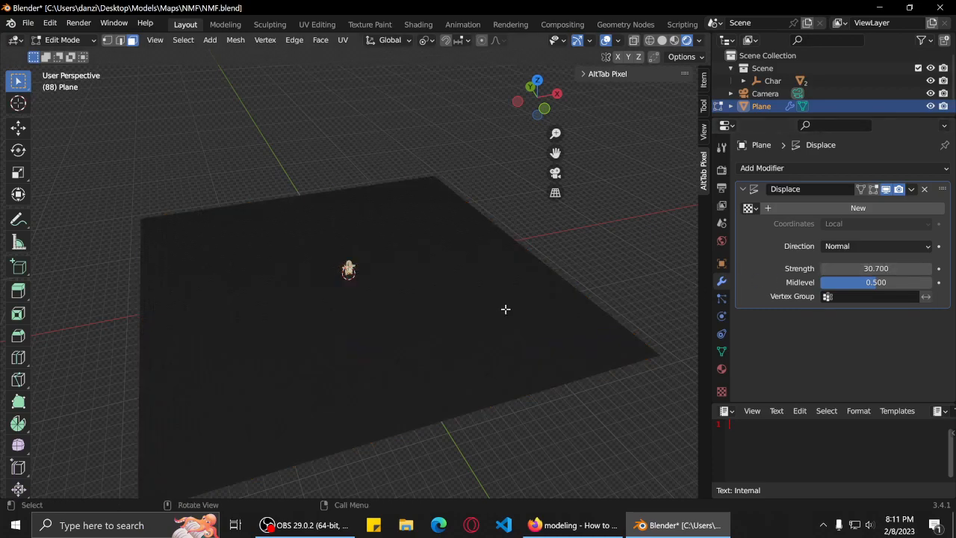
{"action": "key", "text": "ctrl+z"}
{"action": "key", "text": "ctrl+z"}
{"action": "key", "text": "ctrl+z"}
{"action": "key", "text": "ctrl+z"}
{"action": "key", "text": "ctrl+shift+z"}
{"action": "key", "text": "ctrl+shift+z"}
{"action": "key", "text": "ctrl+z"}
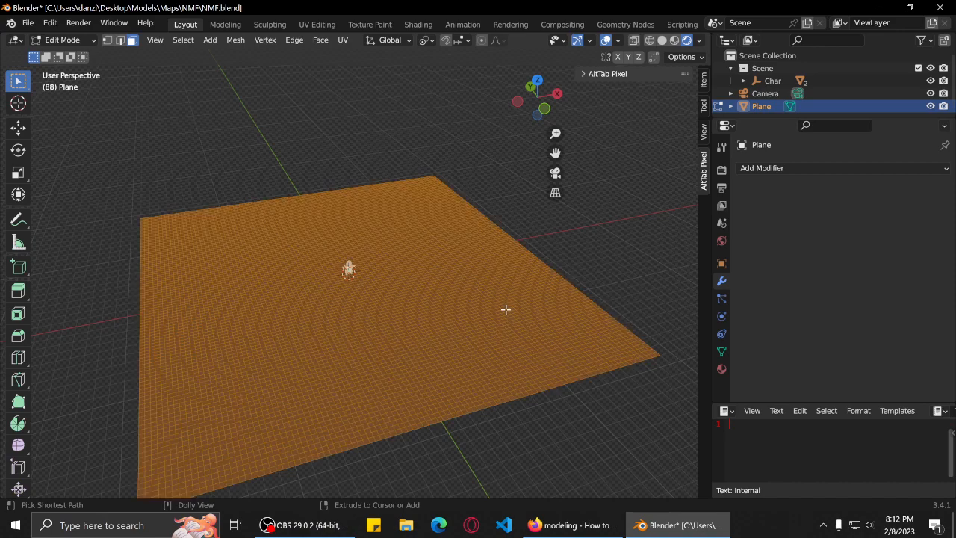
Add a Displace modifier to the subdivided plane and create a new texture for it.
{"action": "left_click", "coordinate": [798, 169]}
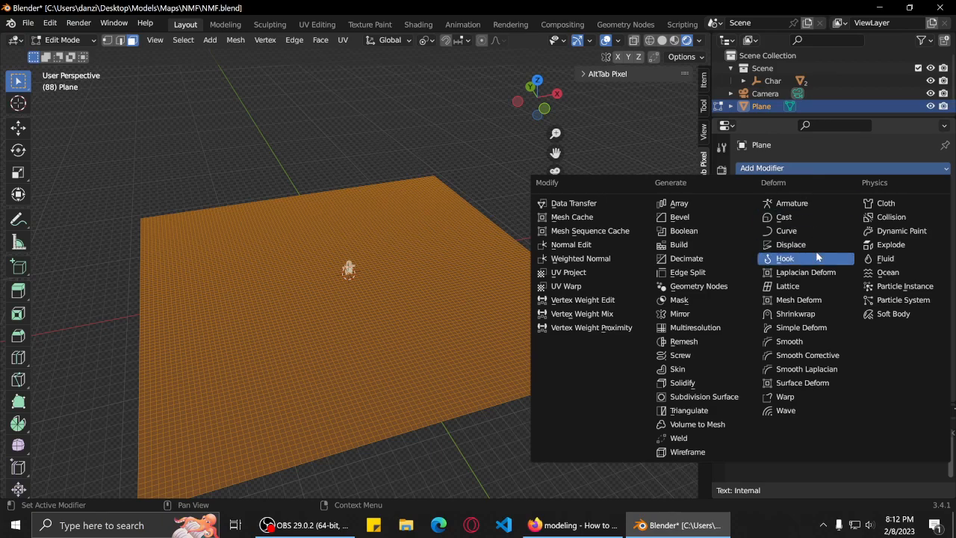
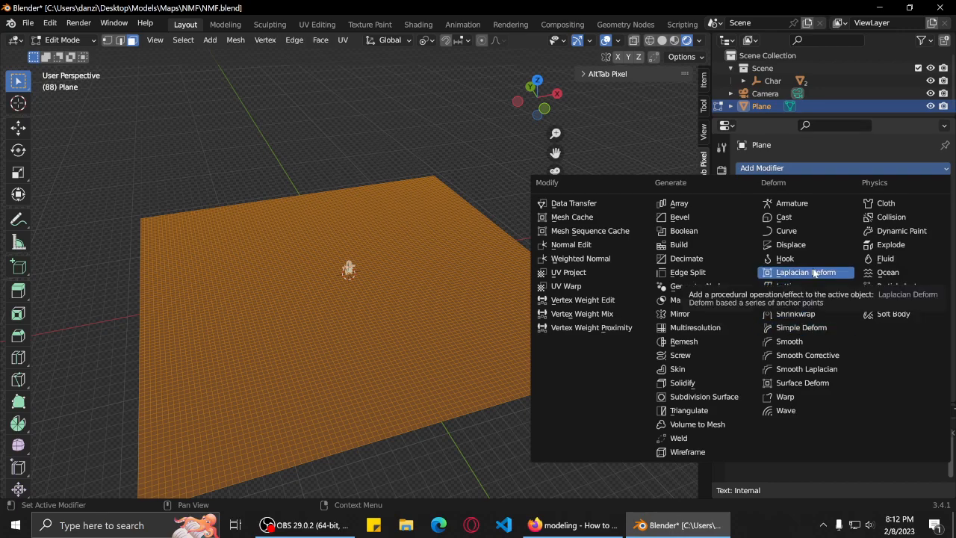
{"action": "left_click", "coordinate": [809, 245]}
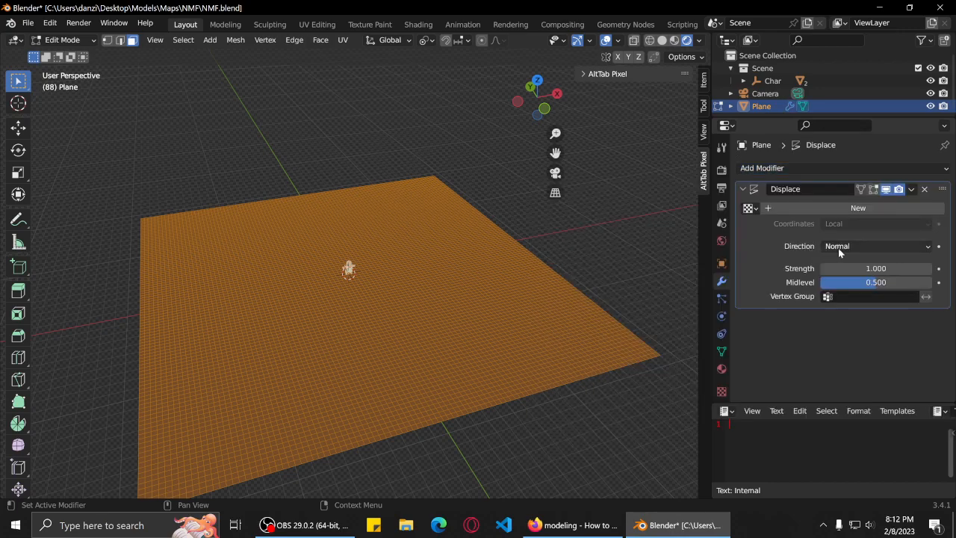
{"action": "left_click", "coordinate": [785, 208]}
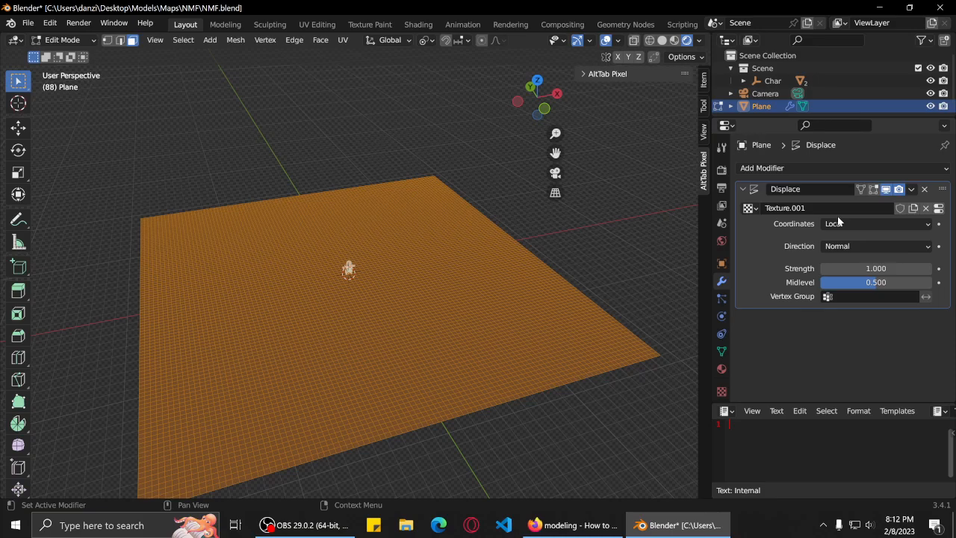
{"action": "middle_click_drag", "start_coordinate": [438, 331], "coordinate": [491, 276]}
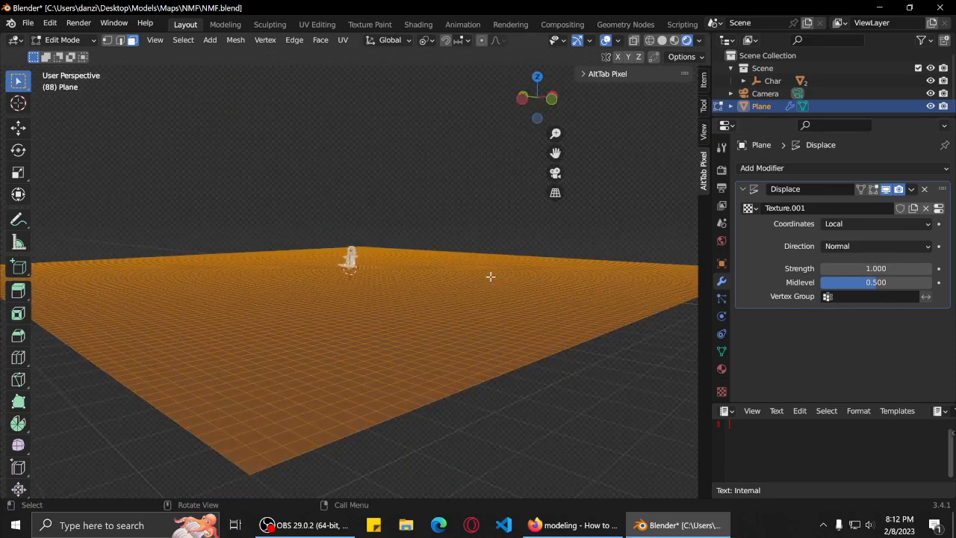
Try the Displace modifier with the X and Normal directions and a midlevel of 0.271, and unlink its texture.
{"action": "left_click", "coordinate": [878, 250]}
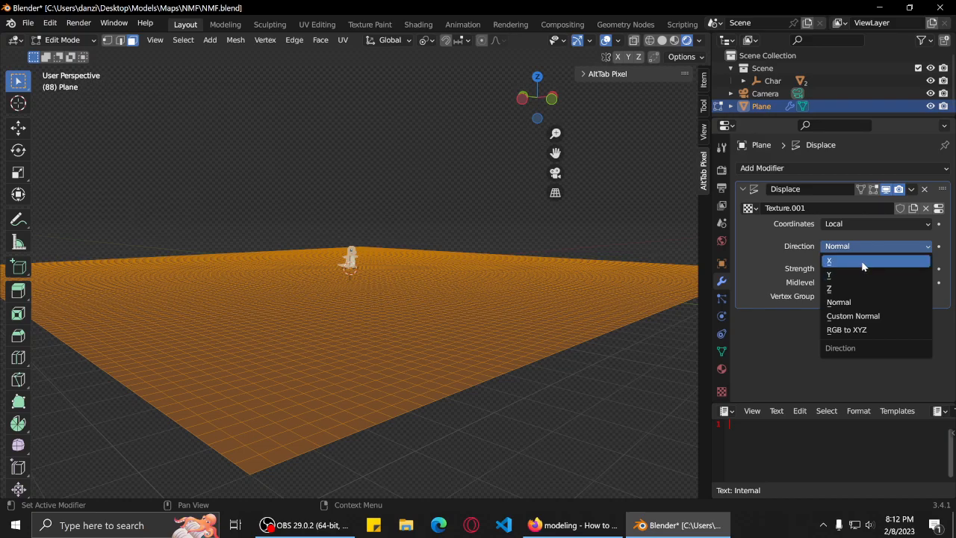
{"action": "left_click", "coordinate": [861, 261]}
{"action": "left_click", "coordinate": [866, 249]}
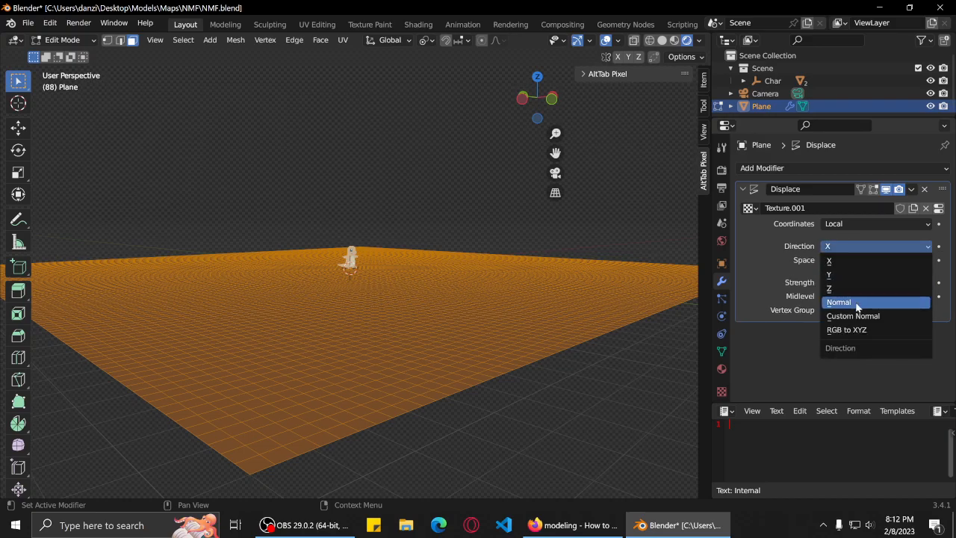
{"action": "left_click", "coordinate": [857, 302]}
{"action": "left_click", "coordinate": [873, 245]}
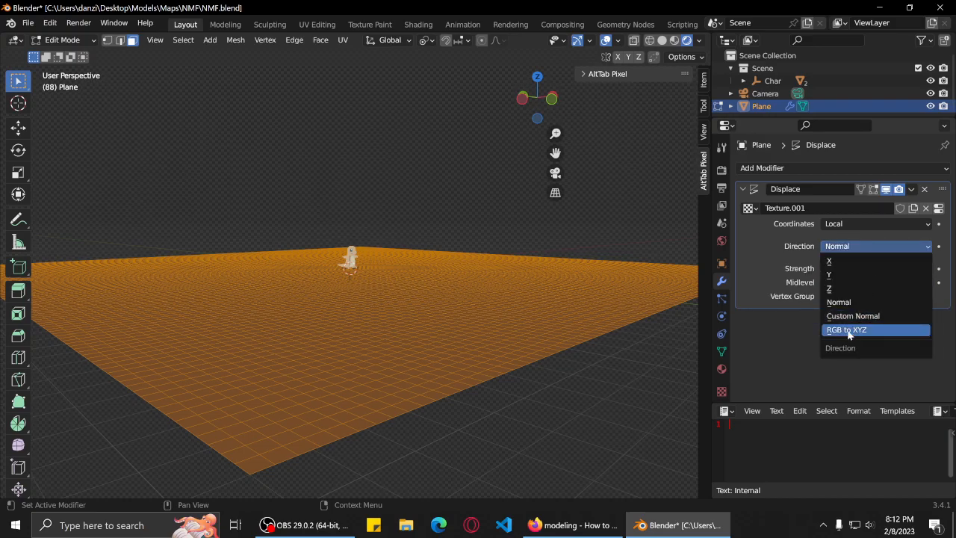
{"action": "left_click_drag", "start_coordinate": [875, 283], "coordinate": [851, 283]}
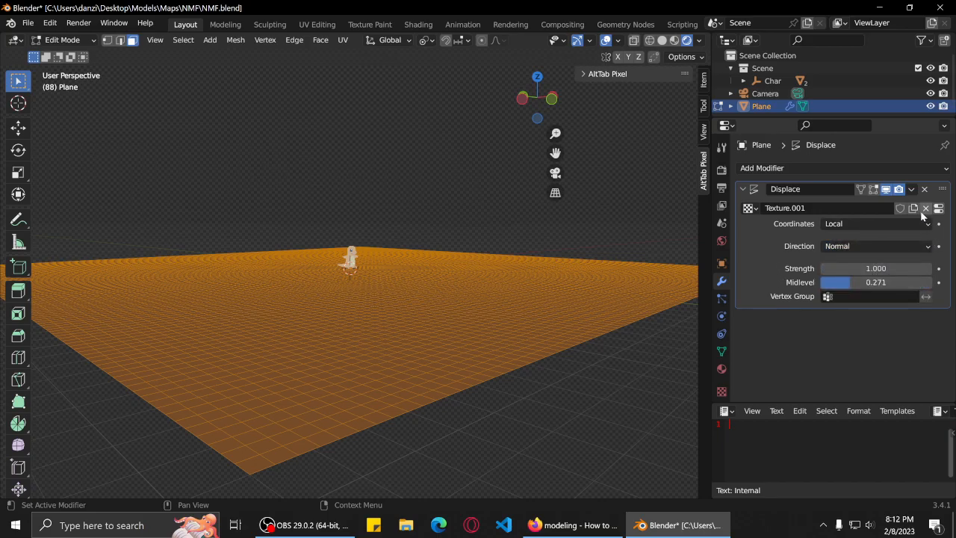
{"action": "left_click", "coordinate": [924, 208]}
Undo the Displace setting changes and the modifier itself, returning to the plain subdivided plane.
{"action": "key", "text": "ctrl+z"}
{"action": "key", "text": "ctrl+z"}
{"action": "key", "text": "ctrl+z"}
{"action": "key", "text": "ctrl+z"}
{"action": "key", "text": "ctrl+z"}
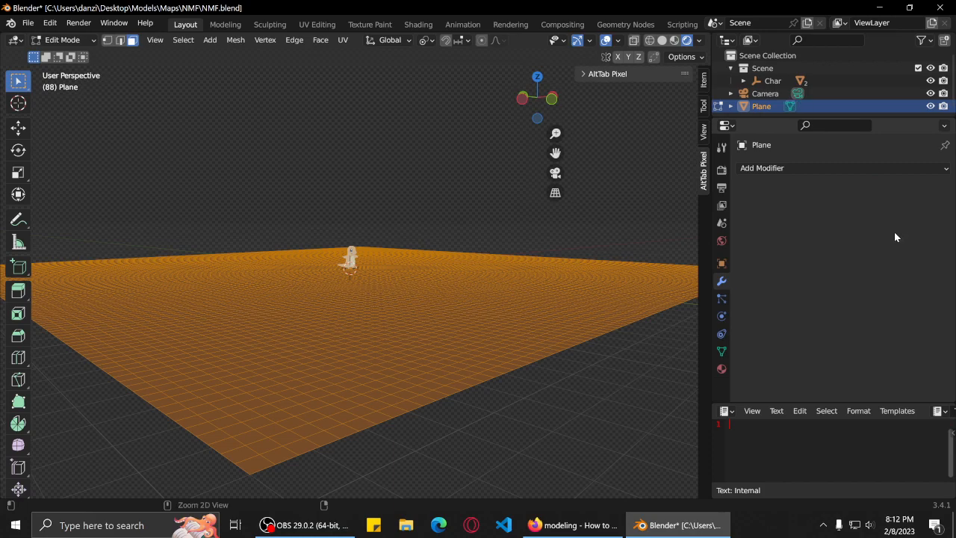
{"action": "key", "text": "ctrl+shift+z"}
{"action": "middle_click_drag", "start_coordinate": [603, 280], "coordinate": [573, 442]}
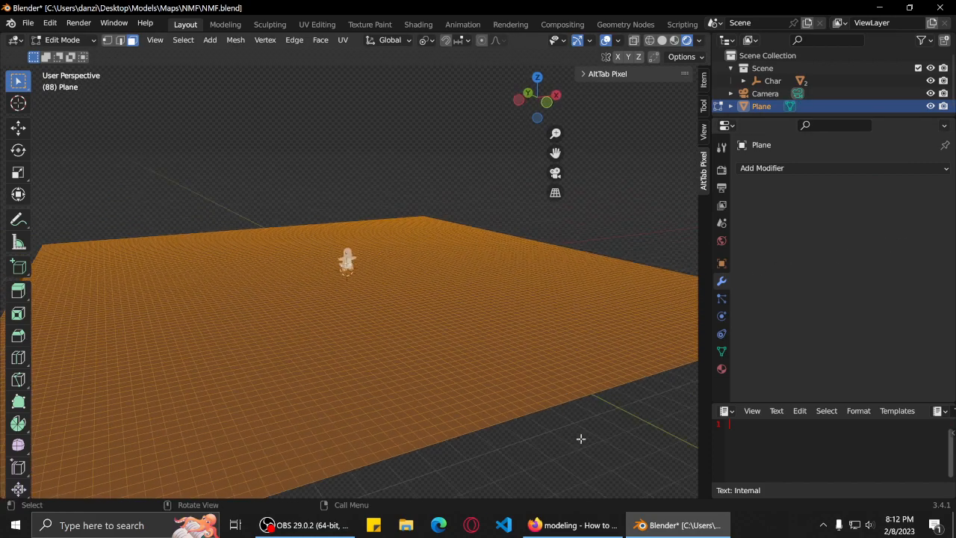
Switch to Firefox and reread the Stack Exchange answer on roughening a surface with modifiers, including its before and after pictures, and return to Blender.
{"action": "left_click", "coordinate": [571, 526]}
{"action": "scroll", "coordinate": [396, 307], "scroll_direction": "down", "scroll_amount": 5}
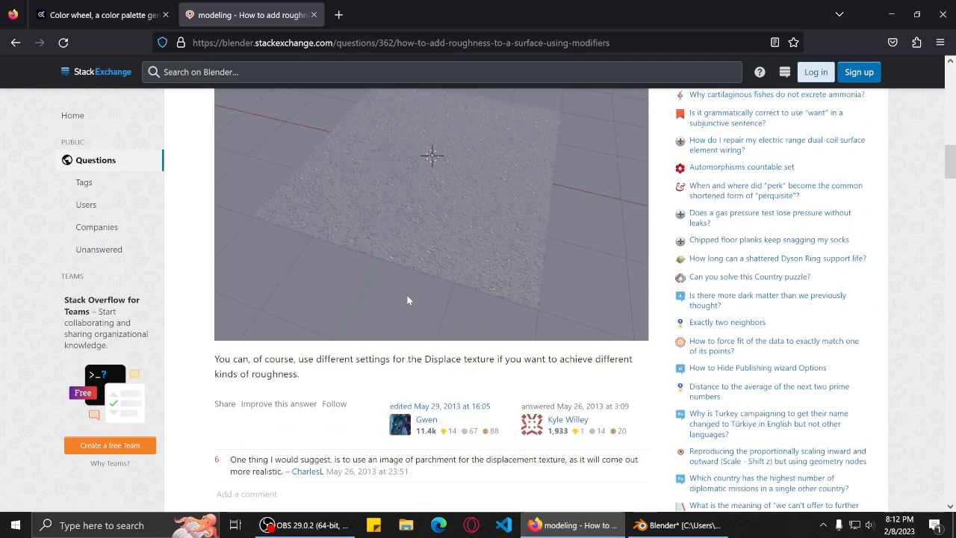
{"action": "scroll", "coordinate": [461, 299], "scroll_direction": "up", "scroll_amount": 5}
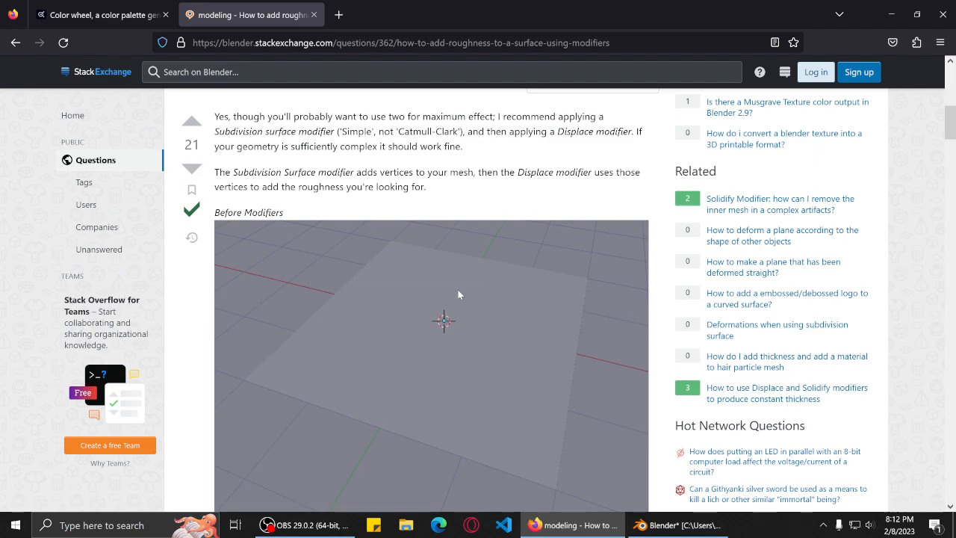
{"action": "scroll", "coordinate": [458, 295], "scroll_direction": "up", "scroll_amount": 1}
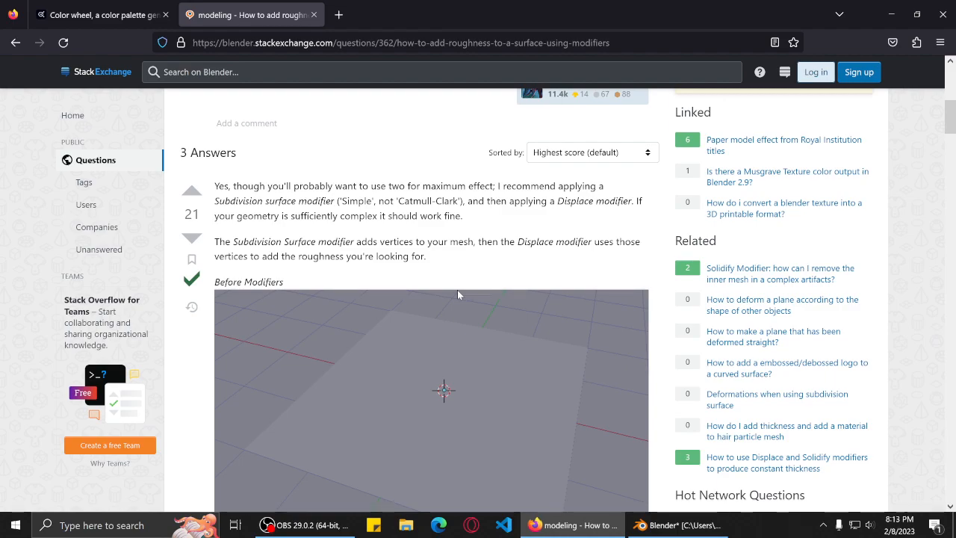
{"action": "scroll", "coordinate": [458, 290], "scroll_direction": "down", "scroll_amount": 4}
{"action": "scroll", "coordinate": [457, 290], "scroll_direction": "up", "scroll_amount": 1}
{"action": "left_click", "coordinate": [676, 525]}
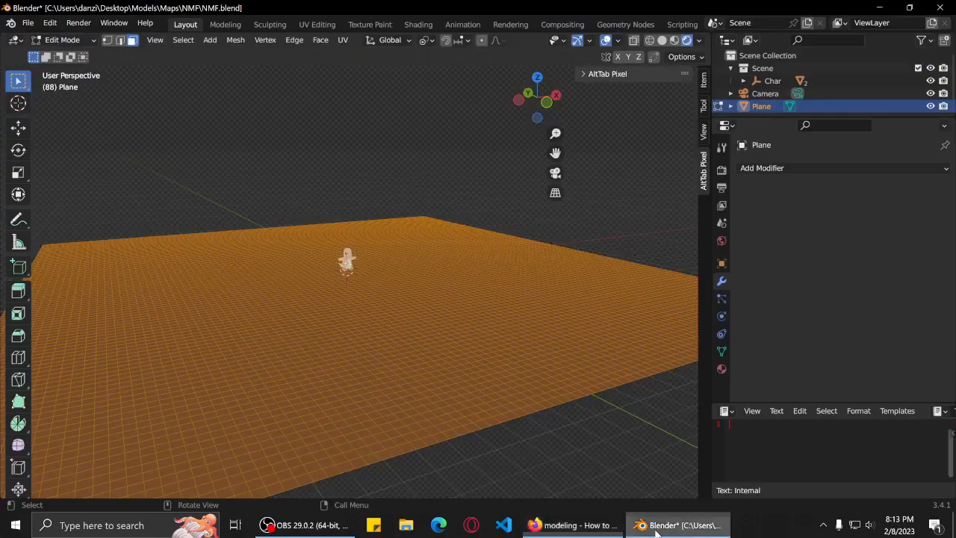
Add a Displace modifier to the plane, turn off its Edit Mode display, and switch to Object Mode.
{"action": "scroll", "coordinate": [540, 277], "scroll_direction": "up", "scroll_amount": 1}
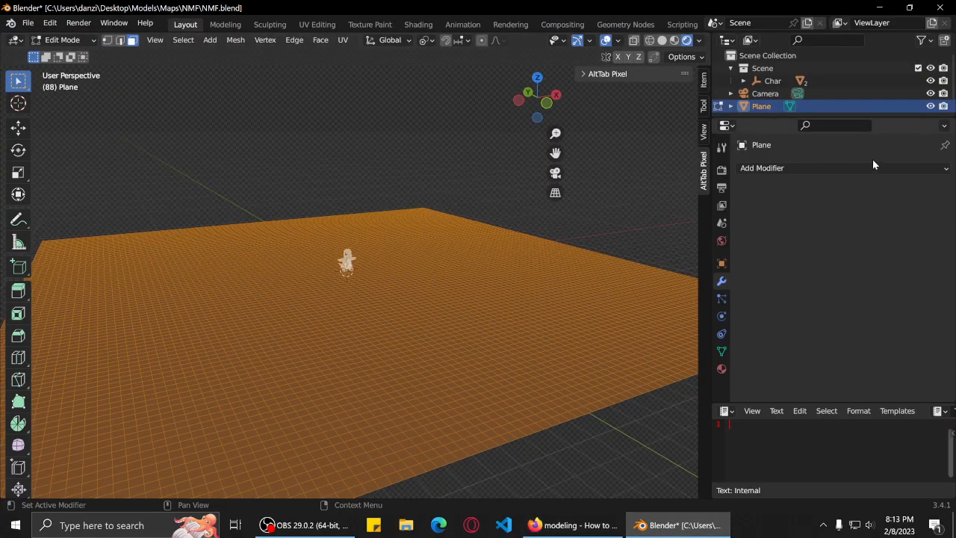
{"action": "left_click", "coordinate": [865, 162]}
{"action": "left_click", "coordinate": [816, 247]}
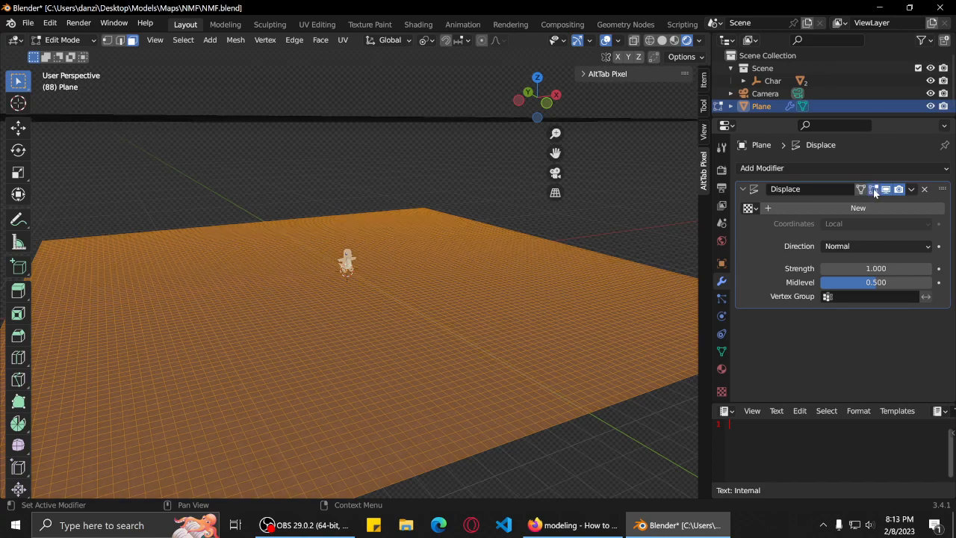
{"action": "scroll", "coordinate": [470, 312], "scroll_direction": "down", "scroll_amount": 4}
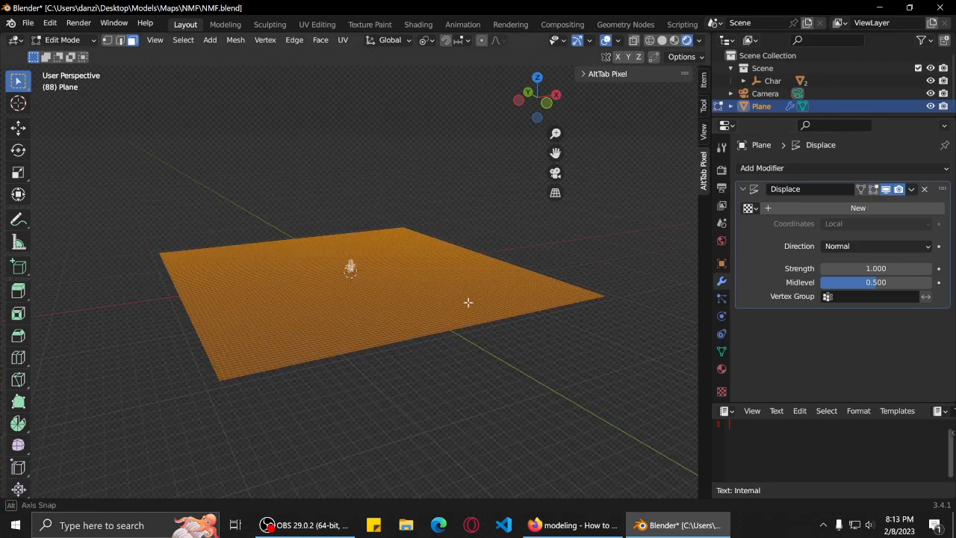
{"action": "left_click", "coordinate": [877, 192]}
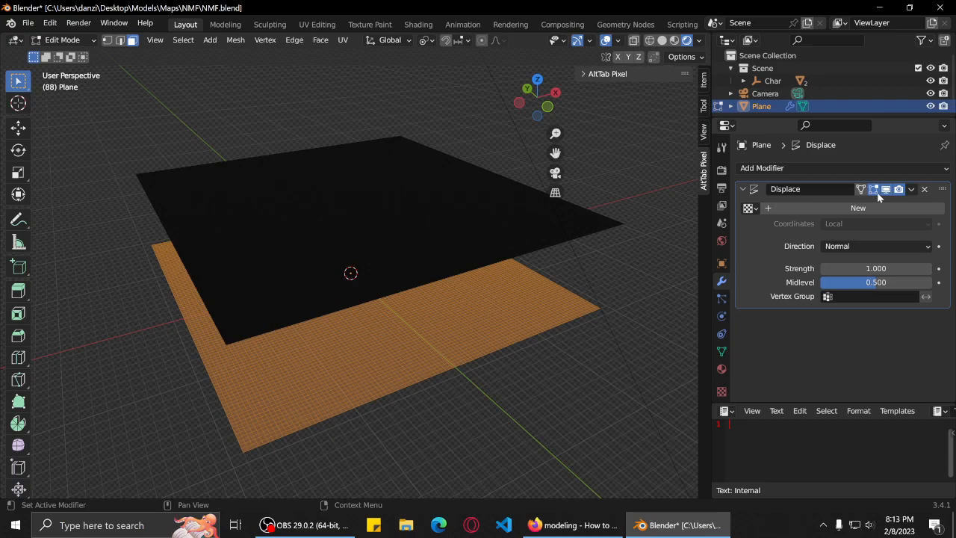
{"action": "left_click", "coordinate": [878, 192]}
{"action": "key", "text": "Tab"}
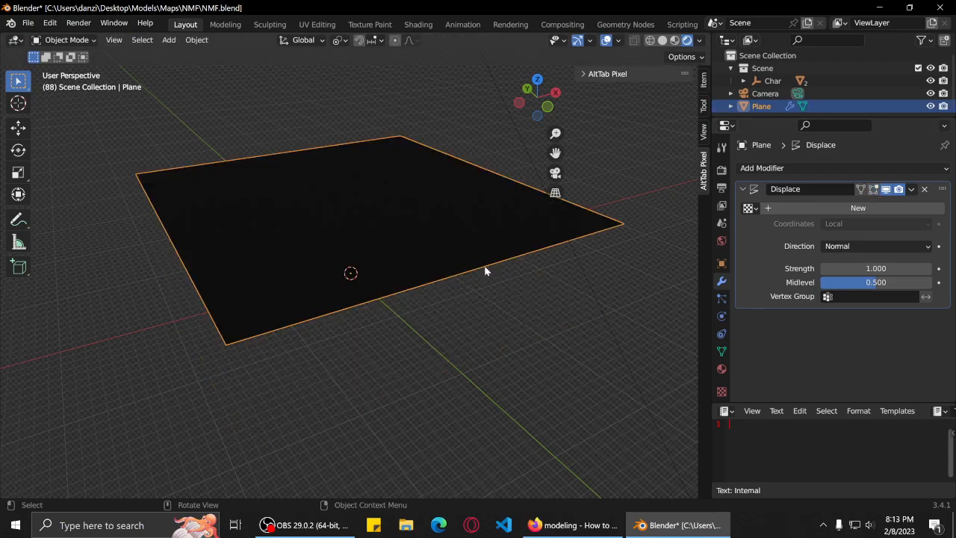
{"action": "middle_click_drag", "start_coordinate": [434, 320], "coordinate": [453, 316]}
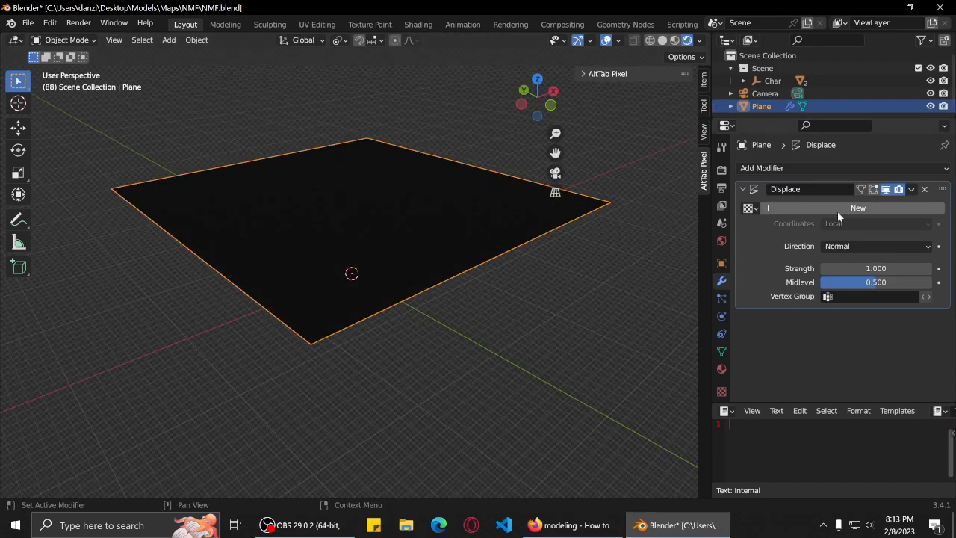
Set the Displace strength to 0, raise it to 0.100, and try a higher midlevel before undoing that midlevel change.
{"action": "left_click_drag", "start_coordinate": [874, 268], "coordinate": [859, 268]}
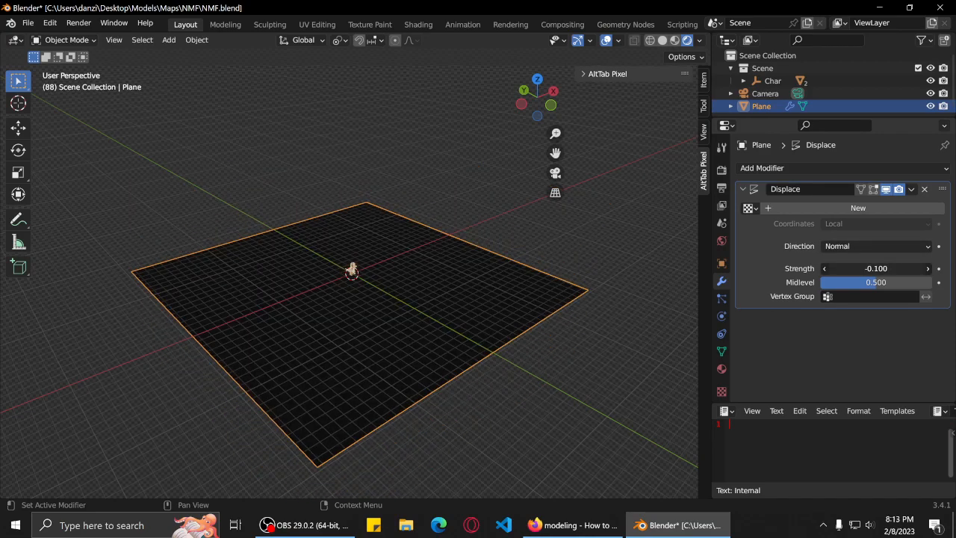
{"action": "double_click", "coordinate": [859, 268]}
{"action": "type", "text": "0"}
{"action": "key", "text": "Return"}
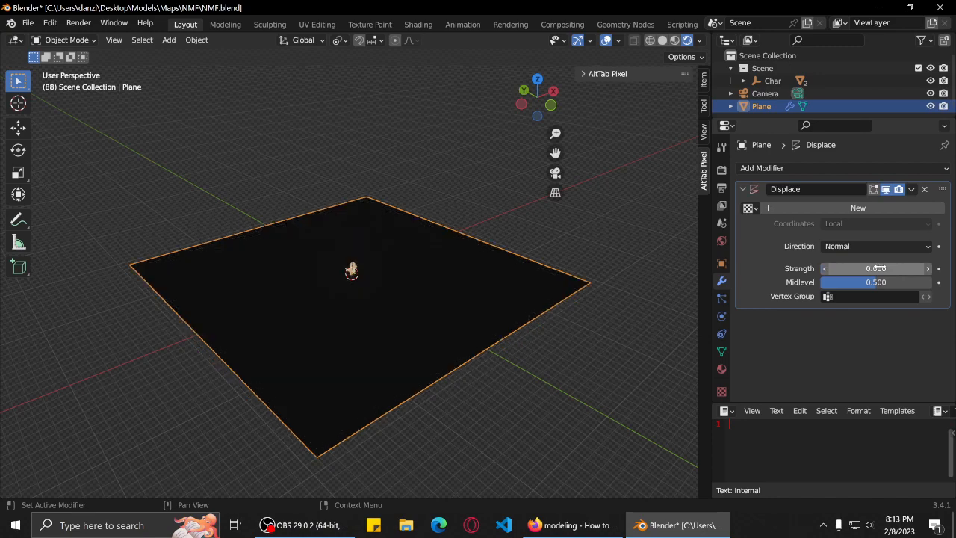
{"action": "left_click", "coordinate": [928, 270]}
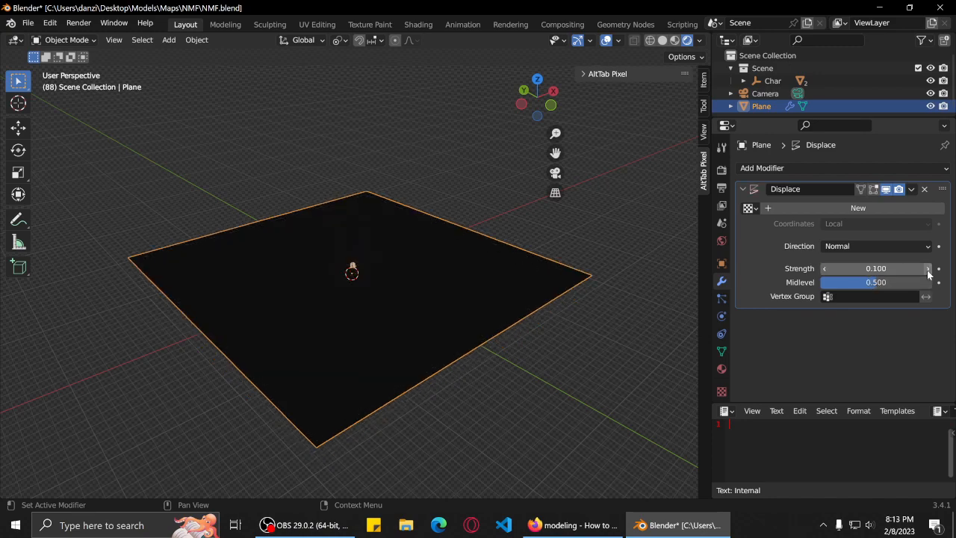
{"action": "left_click_drag", "start_coordinate": [876, 283], "coordinate": [898, 283]}
{"action": "key", "text": "ctrl+z"}
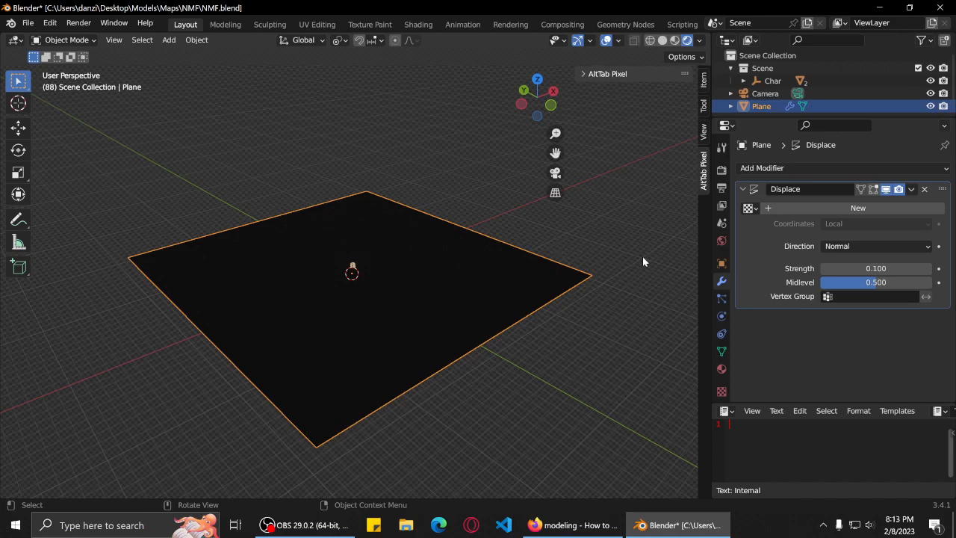
Create a new texture for the Displace modifier and try a strength of 0 with a midlevel of 0.942.
{"action": "left_click", "coordinate": [852, 208]}
{"action": "middle_click_drag", "start_coordinate": [406, 323], "coordinate": [441, 301]}
{"action": "left_click_drag", "start_coordinate": [866, 269], "coordinate": [924, 282]}
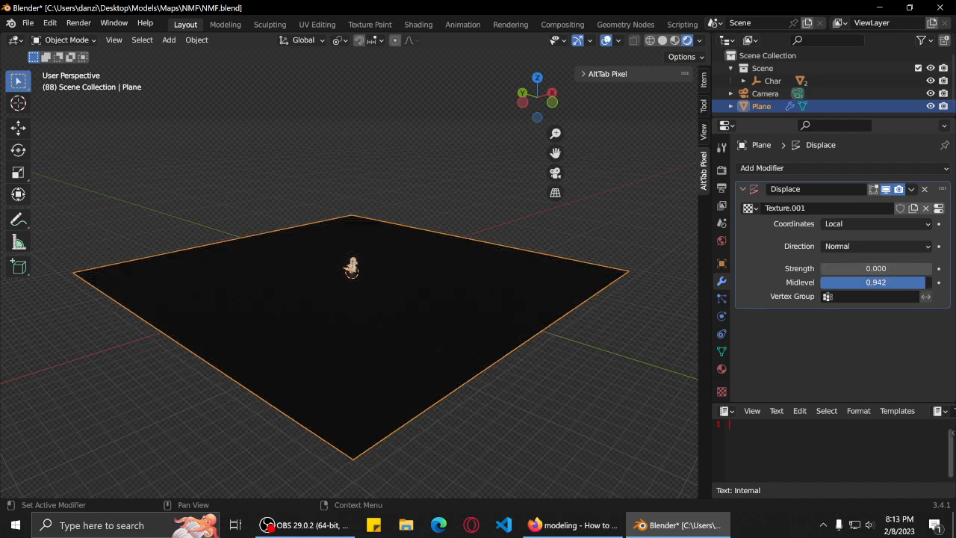
{"action": "mouse_move", "coordinate": [897, 269]}
{"action": "left_mouse_down"}
{"action": "mouse_move", "coordinate": [859, 269]}
{"action": "mouse_move", "coordinate": [897, 269]}
{"action": "left_mouse_up"}
Undo the texture, midlevel and strength changes and the Displace modifier itself, returning to the subdivided plane in Edit Mode.
{"action": "key", "text": "ctrl+z"}
{"action": "key", "text": "ctrl+z"}
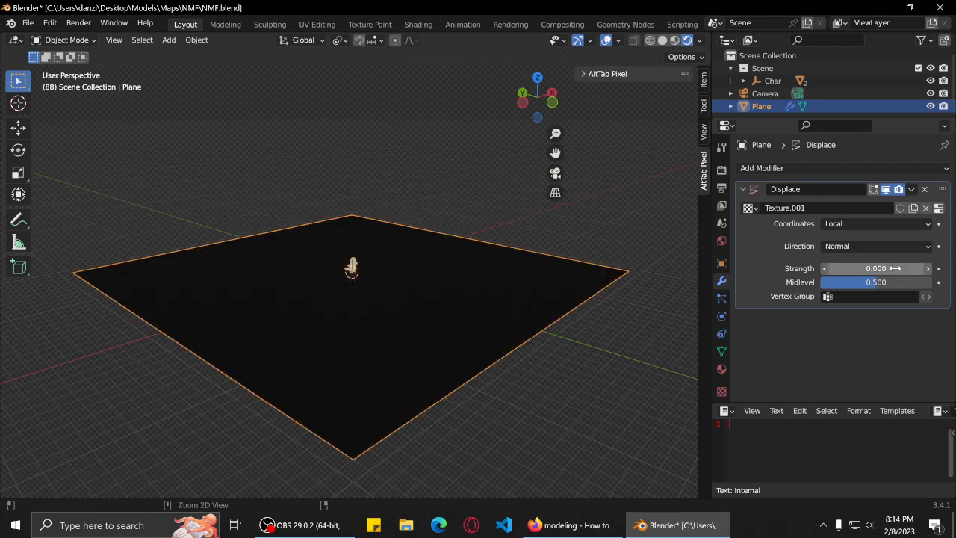
{"action": "scroll", "coordinate": [895, 269], "scroll_direction": "up", "scroll_amount": 1, "text": "ctrl"}
{"action": "key", "text": "ctrl+z"}
{"action": "key", "text": "ctrl+z"}
{"action": "key", "text": "ctrl+z"}
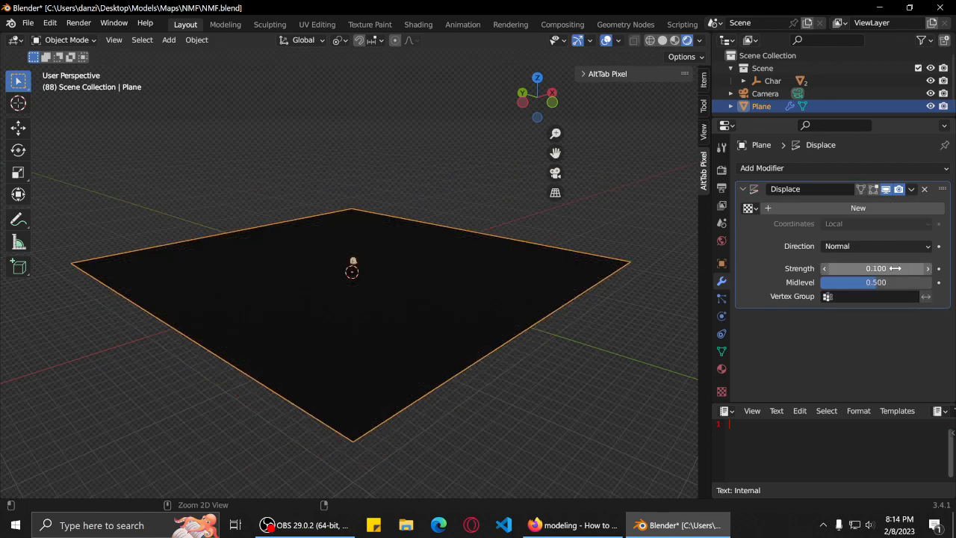
{"action": "key", "text": "ctrl+z"}
{"action": "key", "text": "ctrl+z"}
{"action": "key", "text": "ctrl+z"}
{"action": "key", "text": "ctrl+z"}
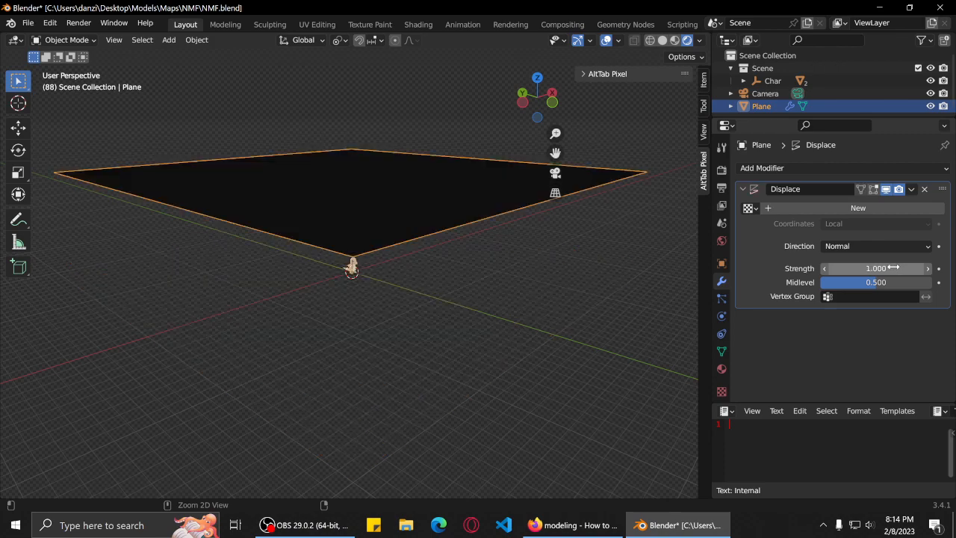
{"action": "key", "text": "ctrl+z"}
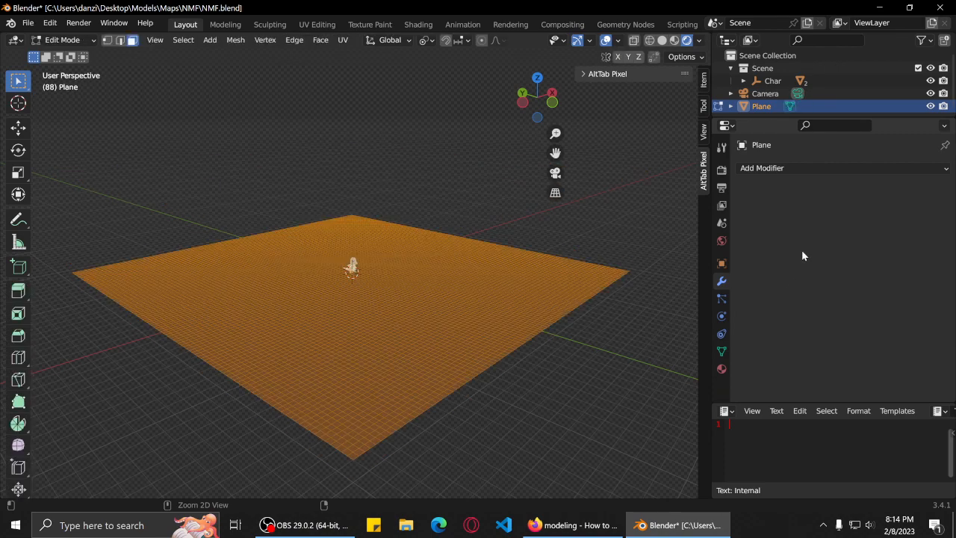
Undo further back to Object Mode, before the plane's mesh was subdivided.
{"action": "key", "text": "ctrl+z"}
{"action": "key", "text": "ctrl+z"}
{"action": "key", "text": "ctrl+z"}
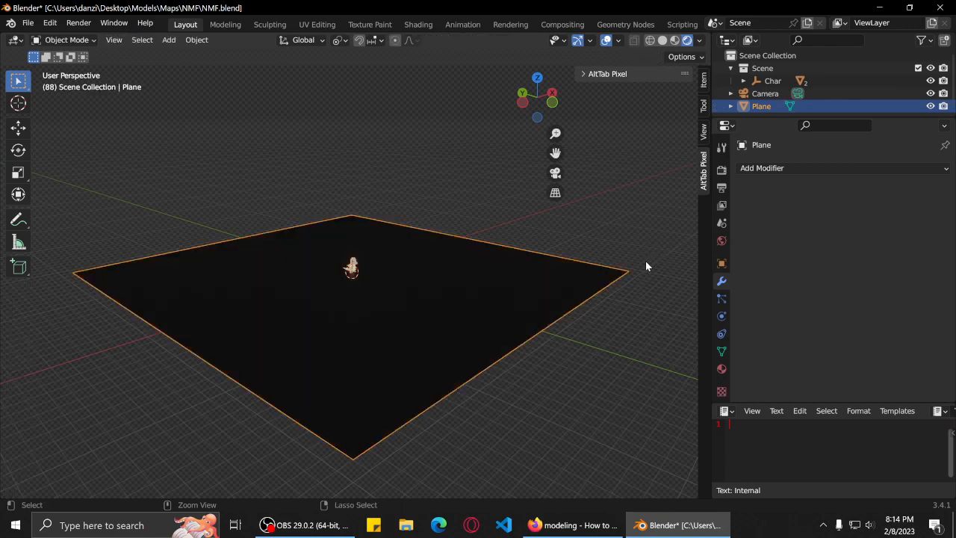
Add a Subdivision Surface modifier to the plane, using Simple subdivision with the viewport and render levels both set to 6.
{"action": "middle_click_drag", "start_coordinate": [642, 266], "coordinate": [611, 309]}
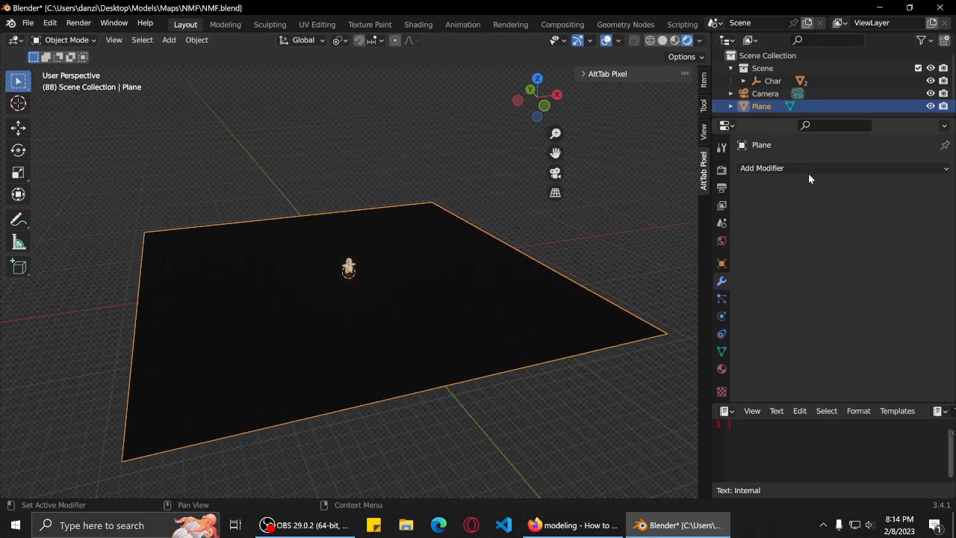
{"action": "left_click", "coordinate": [809, 169]}
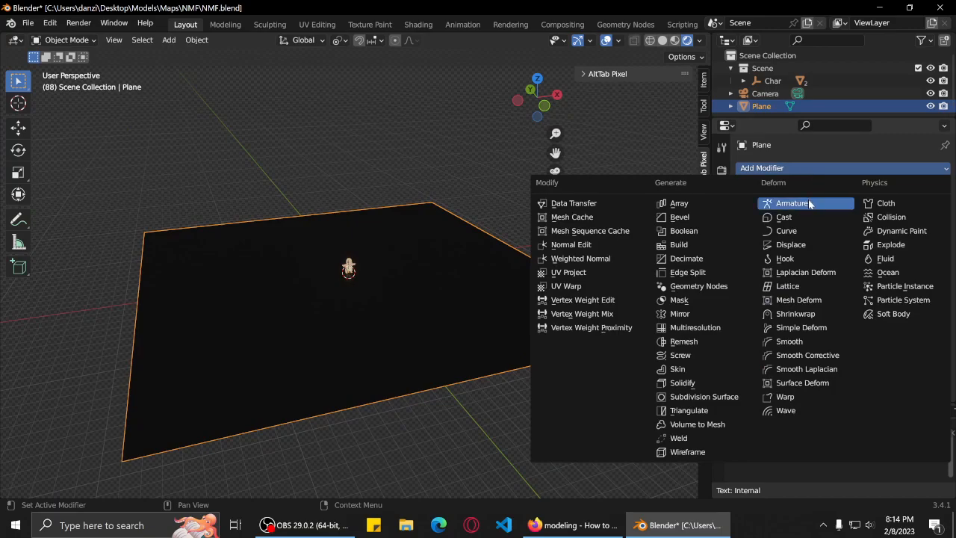
{"action": "left_click", "coordinate": [719, 396]}
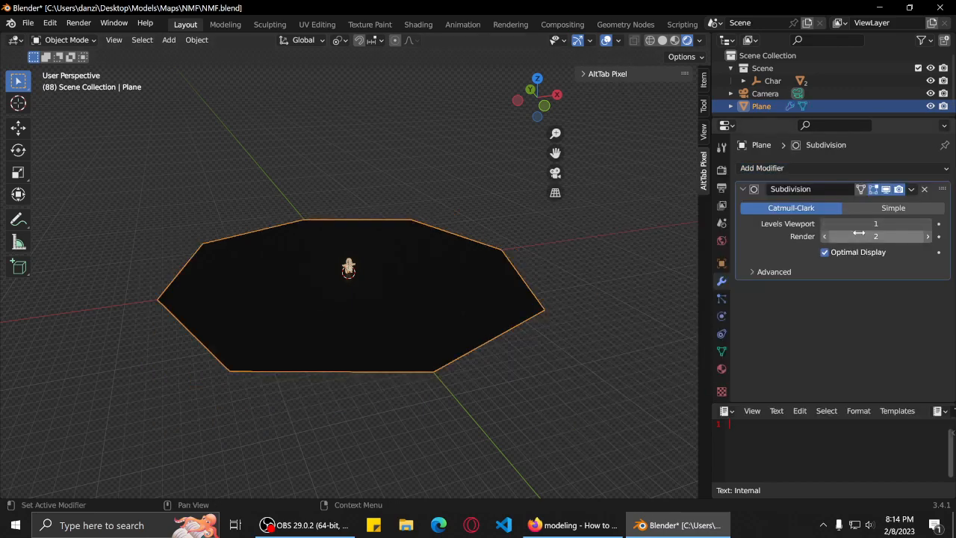
{"action": "left_click", "coordinate": [890, 211]}
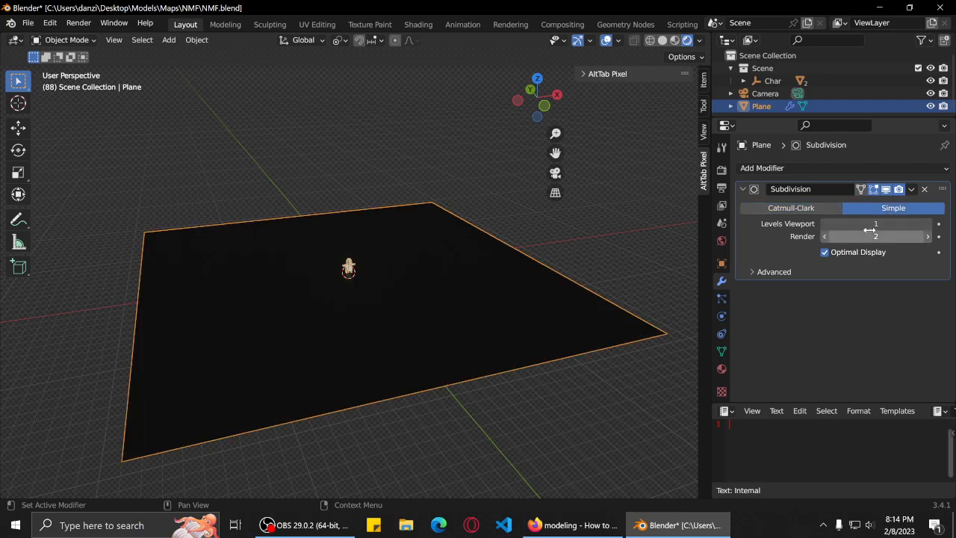
{"action": "middle_click_drag", "start_coordinate": [523, 312], "coordinate": [462, 340]}
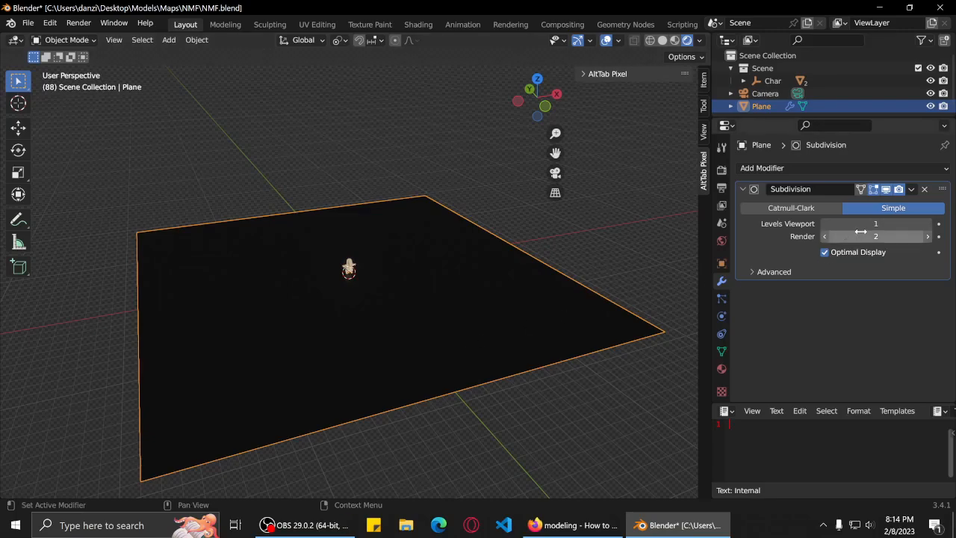
{"action": "left_click", "coordinate": [884, 237]}
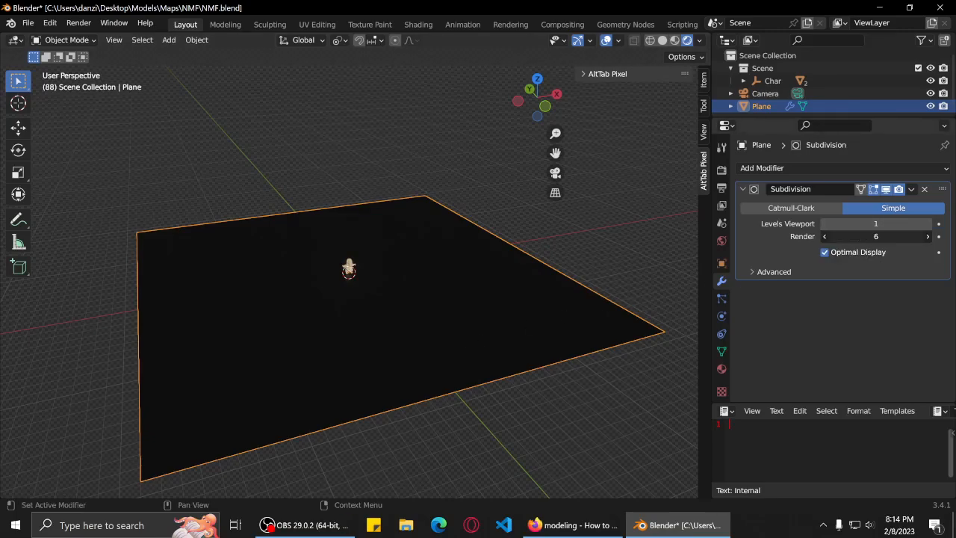
{"action": "left_click_drag", "start_coordinate": [862, 240], "coordinate": [874, 240]}
{"action": "left_click_drag", "start_coordinate": [857, 226], "coordinate": [860, 227]}
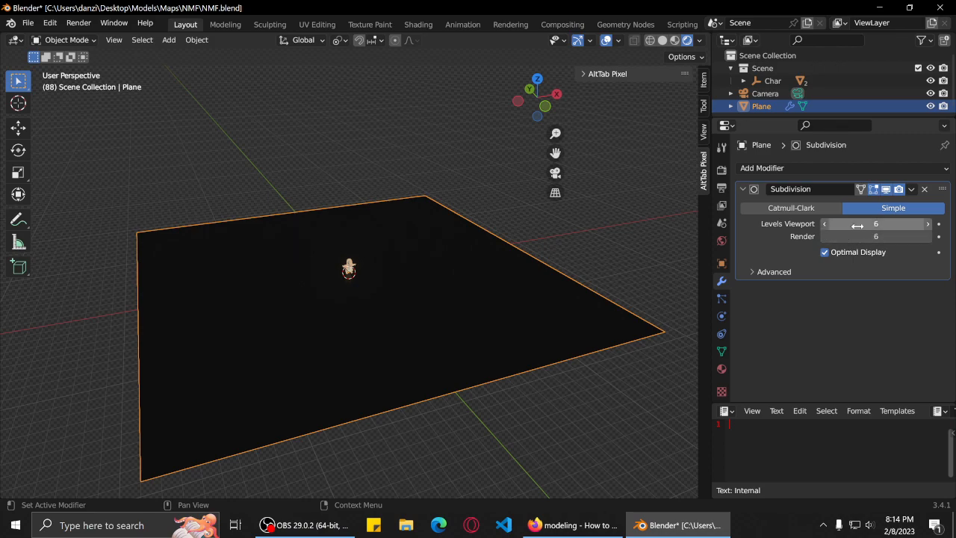
Switch the subdivision to Catmull-Clark with viewport level 0 and render level 2, and remove the modifier from the plane.
{"action": "left_click", "coordinate": [792, 208]}
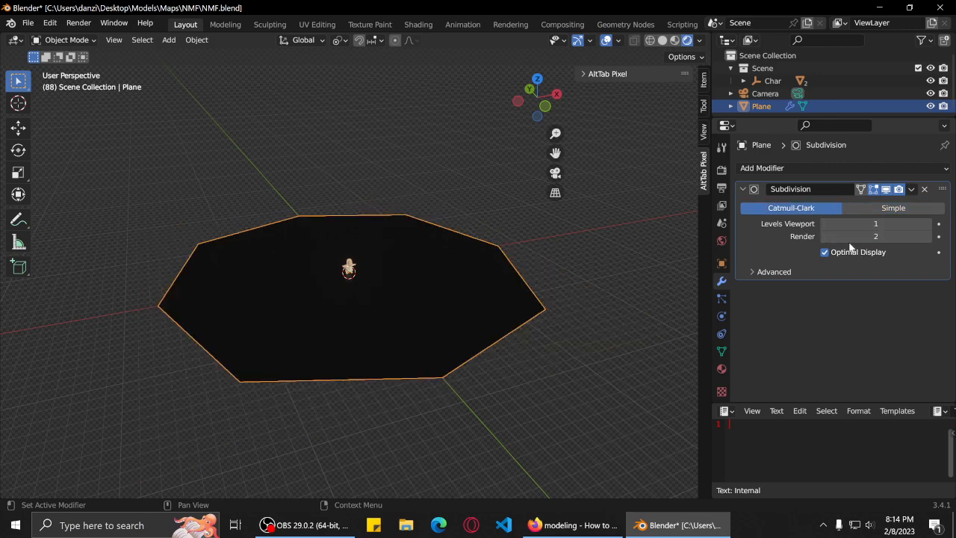
{"action": "left_click_drag", "start_coordinate": [884, 227], "coordinate": [860, 227]}
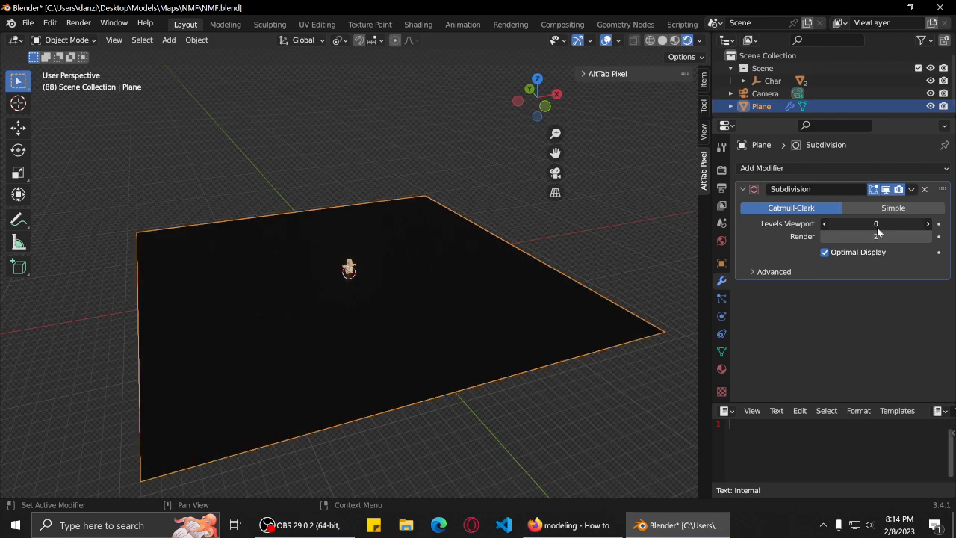
{"action": "left_click", "coordinate": [925, 189]}
{"action": "left_click", "coordinate": [920, 170]}
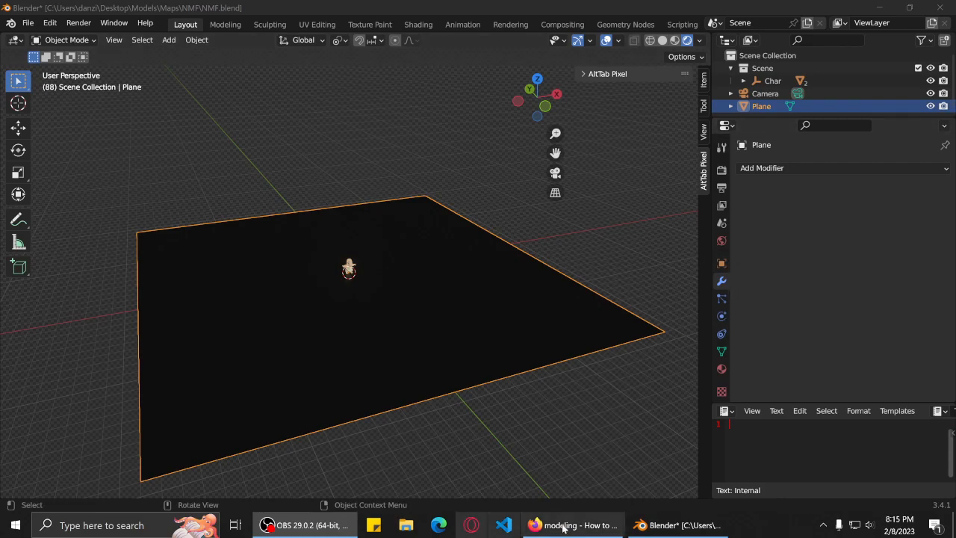
Recheck the Stack Exchange answer's modifier advice in Firefox, return to Blender, and add a Subdivision Surface modifier to the plane.
{"action": "left_click", "coordinate": [590, 525]}
{"action": "scroll", "coordinate": [414, 212], "scroll_direction": "down", "scroll_amount": 4}
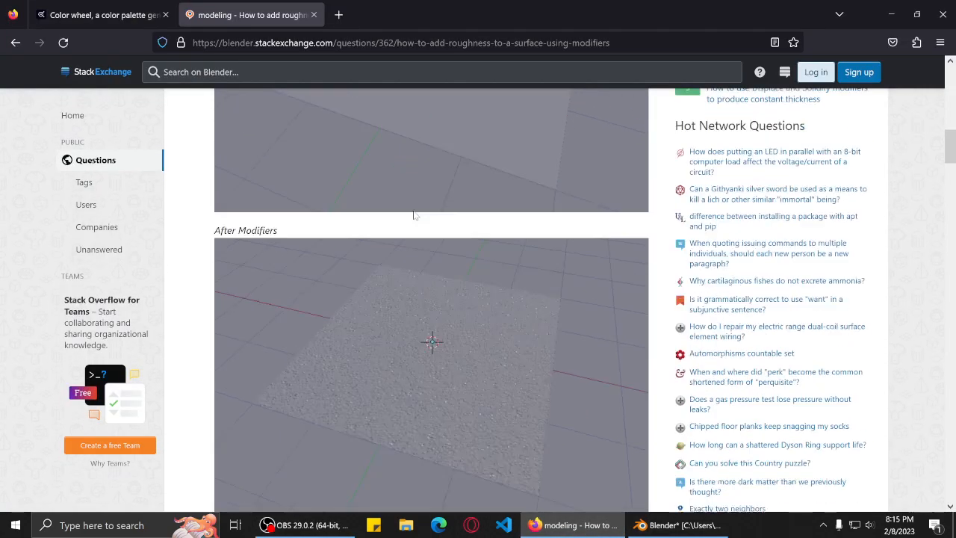
{"action": "scroll", "coordinate": [508, 310], "scroll_direction": "up", "scroll_amount": 5}
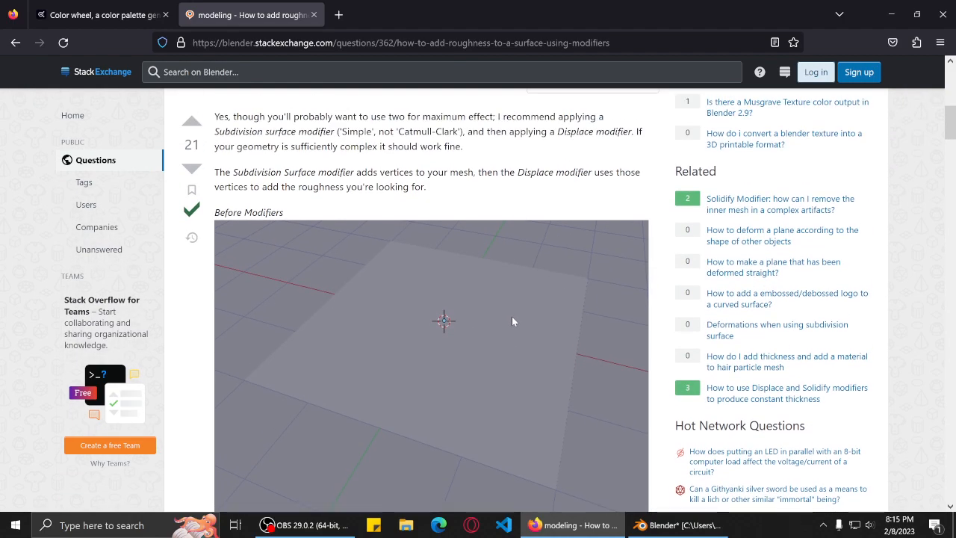
{"action": "left_click", "coordinate": [572, 525]}
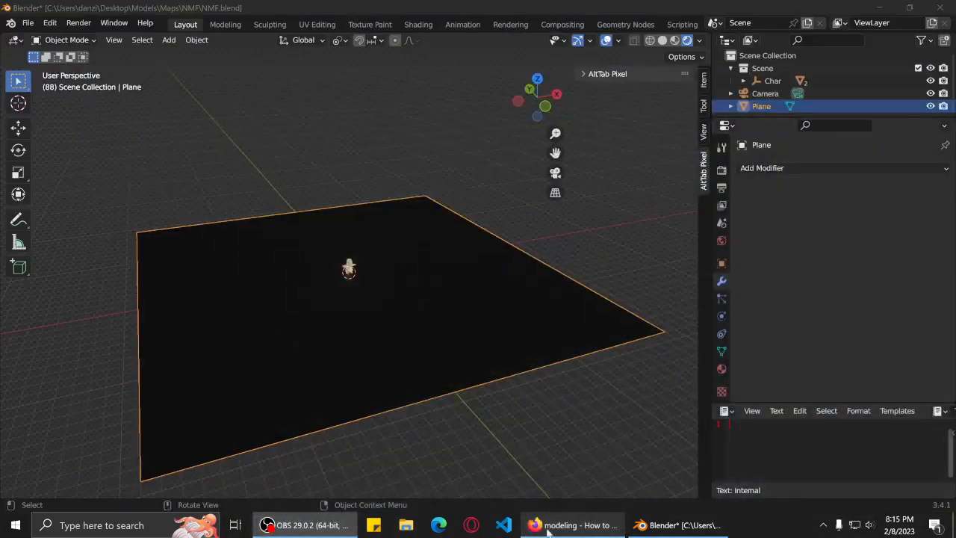
{"action": "left_click", "coordinate": [770, 169]}
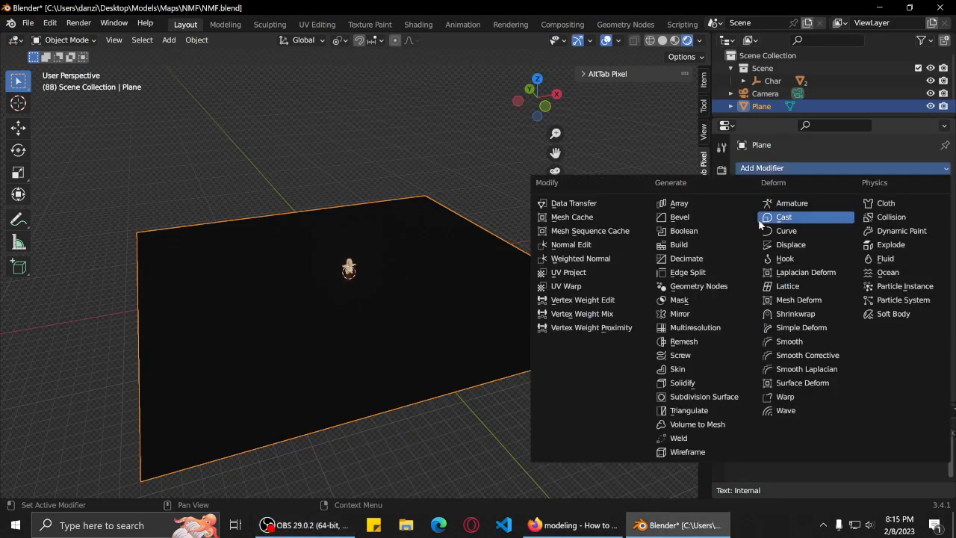
{"action": "left_click", "coordinate": [694, 397]}
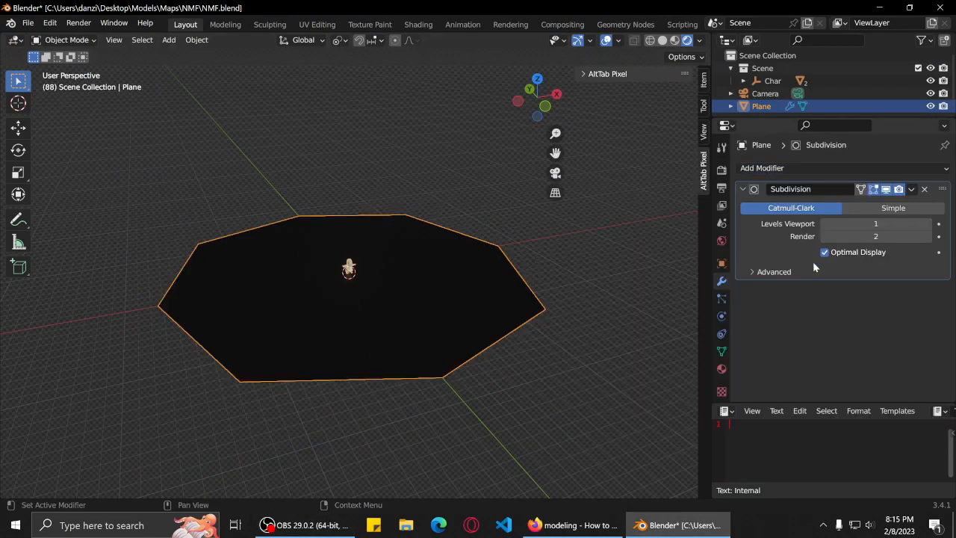
Test viewport subdivision level 3, set viewport and render levels to 1, and switch the modifier from Catmull-Clark to Simple.
{"action": "left_click", "coordinate": [928, 224]}
{"action": "left_click", "coordinate": [927, 224]}
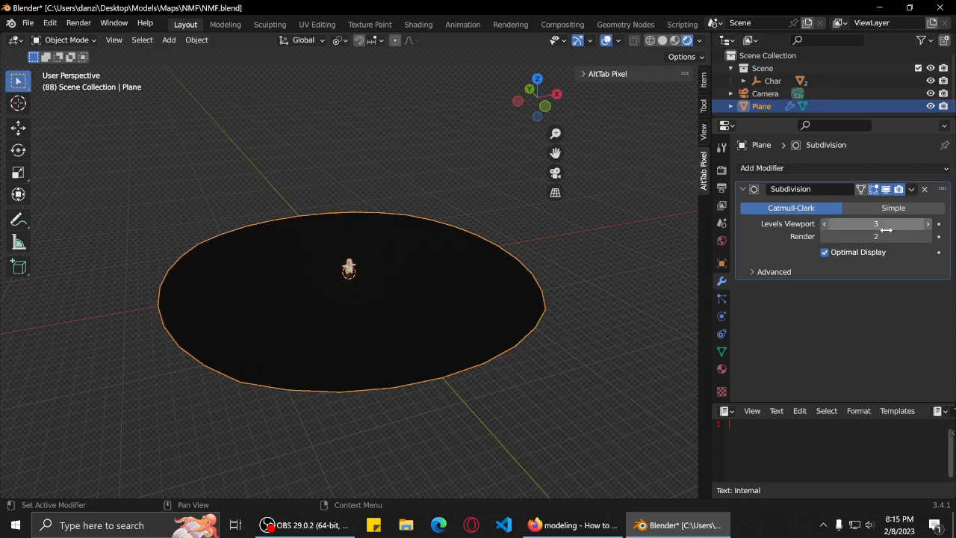
{"action": "left_click", "coordinate": [826, 224]}
{"action": "left_click", "coordinate": [827, 224]}
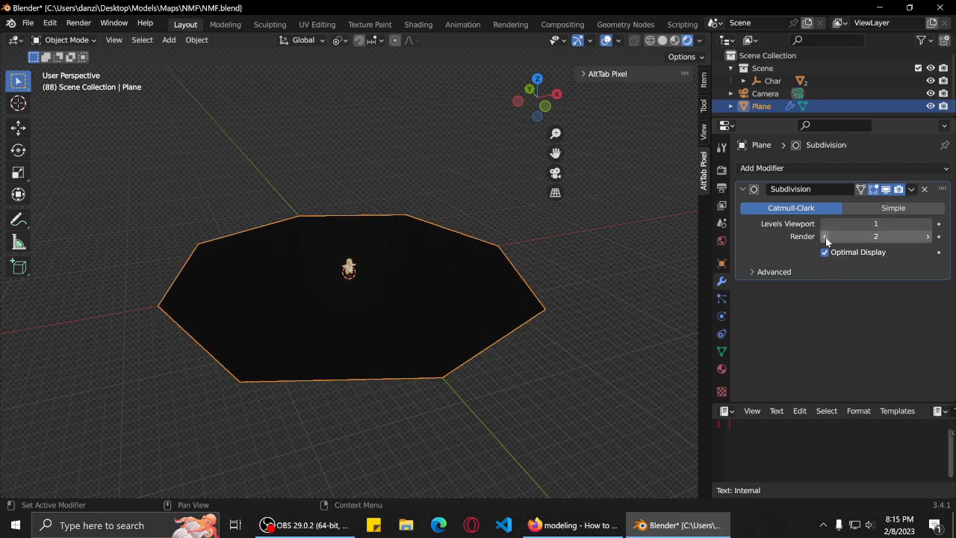
{"action": "left_click", "coordinate": [768, 272]}
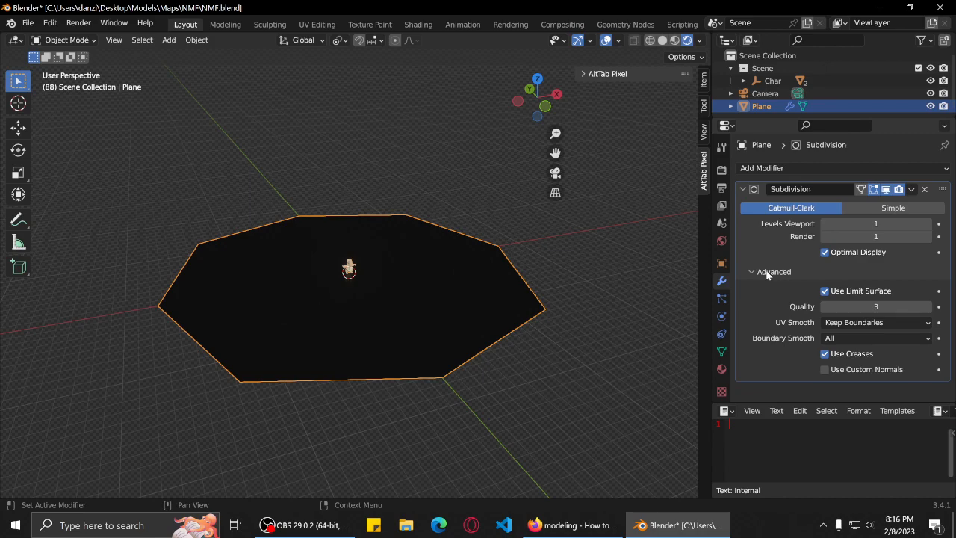
{"action": "left_click", "coordinate": [872, 209]}
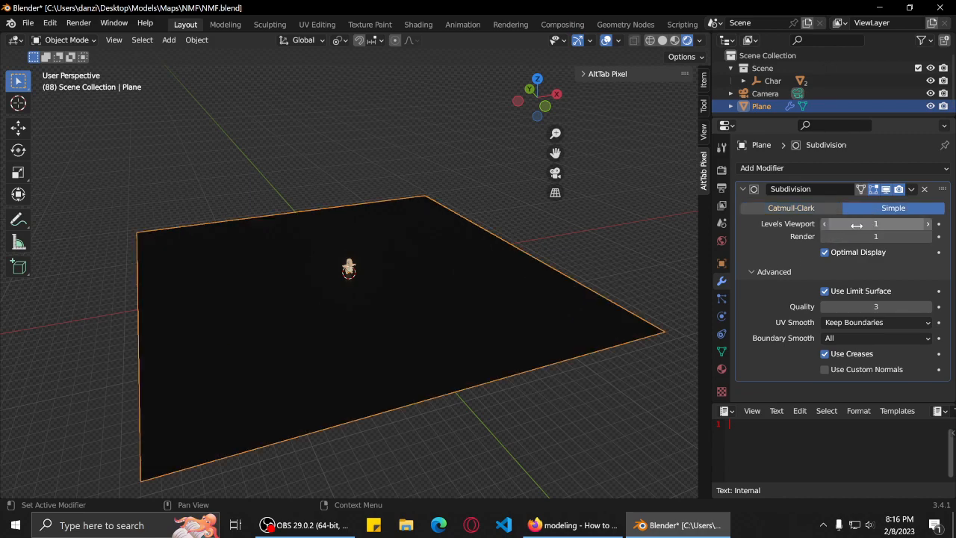
Try higher viewport levels up to 11 on the Simple subdivision, and bring the level back to 1.
{"action": "left_click", "coordinate": [928, 225]}
{"action": "left_click", "coordinate": [928, 225]}
{"action": "left_click", "coordinate": [928, 225]}
{"action": "left_click", "coordinate": [928, 225]}
{"action": "left_click", "coordinate": [826, 228]}
{"action": "left_click", "coordinate": [826, 228]}
{"action": "left_click", "coordinate": [826, 229]}
{"action": "mouse_move", "coordinate": [387, 306]}
{"action": "middle_mouse_down"}
{"action": "mouse_move", "coordinate": [390, 335]}
{"action": "mouse_move", "coordinate": [395, 286]}
{"action": "mouse_move", "coordinate": [392, 310]}
{"action": "mouse_move", "coordinate": [403, 299]}
{"action": "middle_mouse_up"}
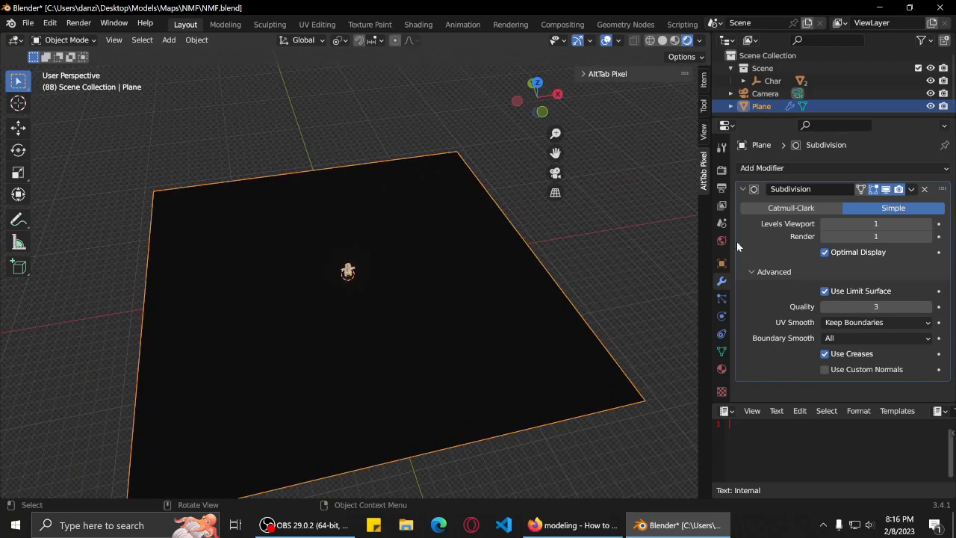
{"action": "left_click", "coordinate": [876, 224]}
{"action": "type", "text": "11"}
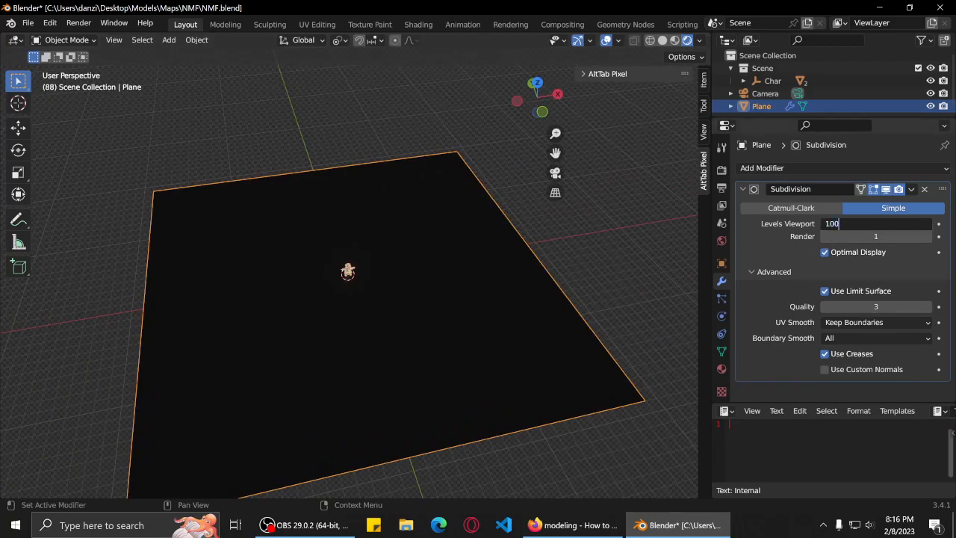
{"action": "key", "text": "Return"}
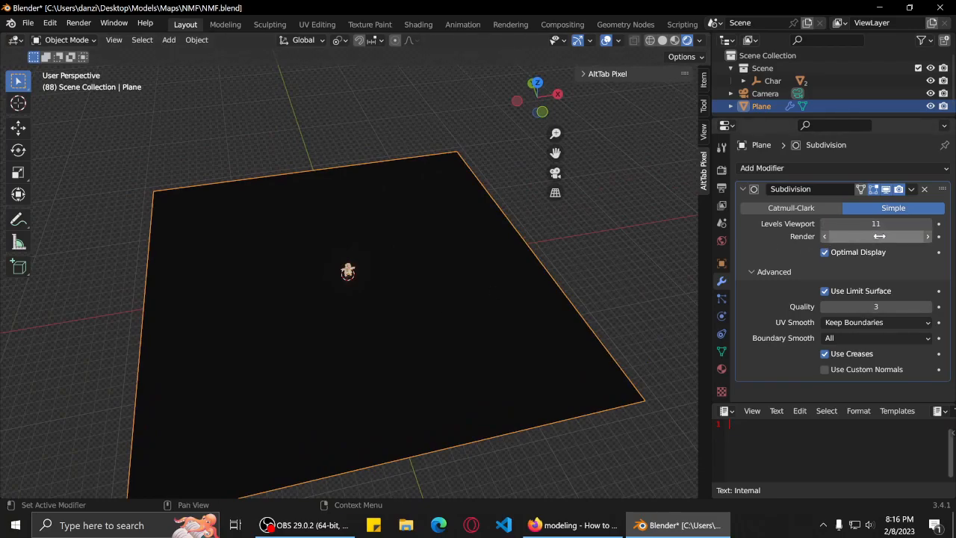
{"action": "left_click_drag", "start_coordinate": [847, 222], "coordinate": [785, 223]}
{"action": "left_click", "coordinate": [930, 225]}
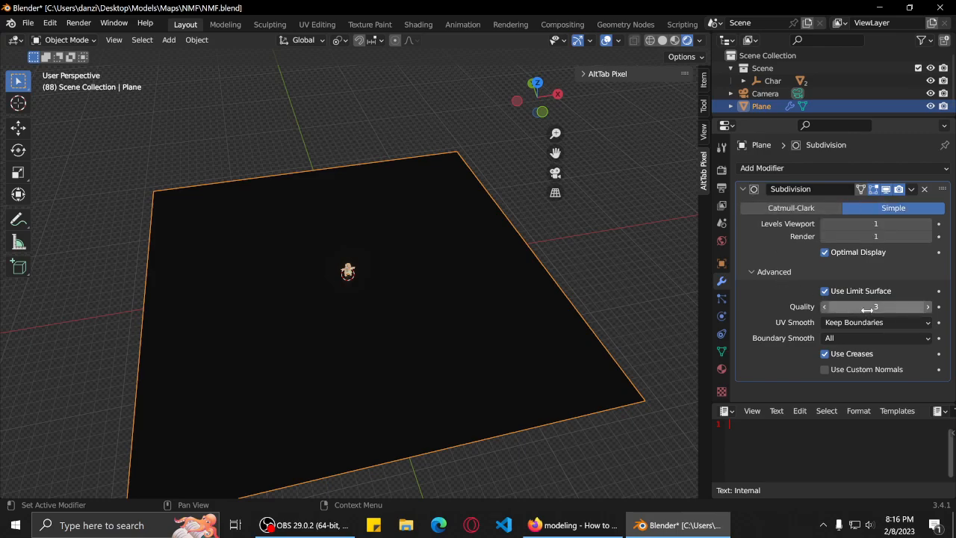
Check the UV Smooth options without changing them, and remove the Subdivision modifier from the plane.
{"action": "left_click", "coordinate": [885, 323]}
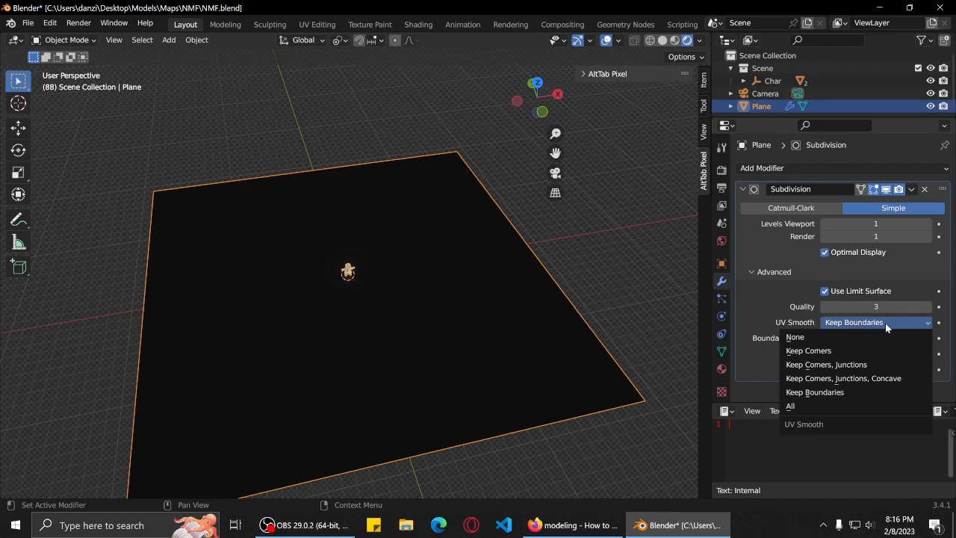
{"action": "left_click", "coordinate": [885, 323]}
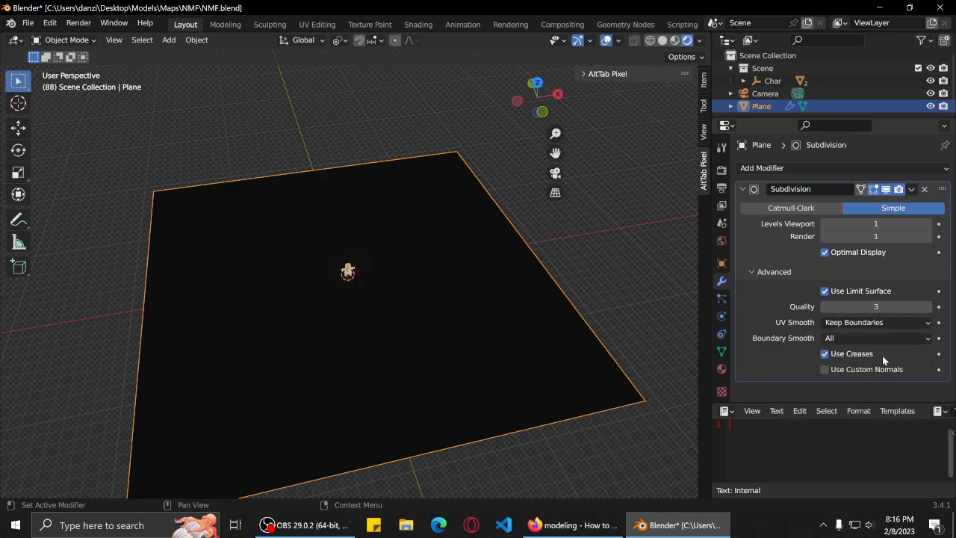
{"action": "left_click", "coordinate": [927, 190]}
Switch to Firefox, open YouTube through a web search, and search it for "blender uneven ground".
{"action": "left_click", "coordinate": [572, 525]}
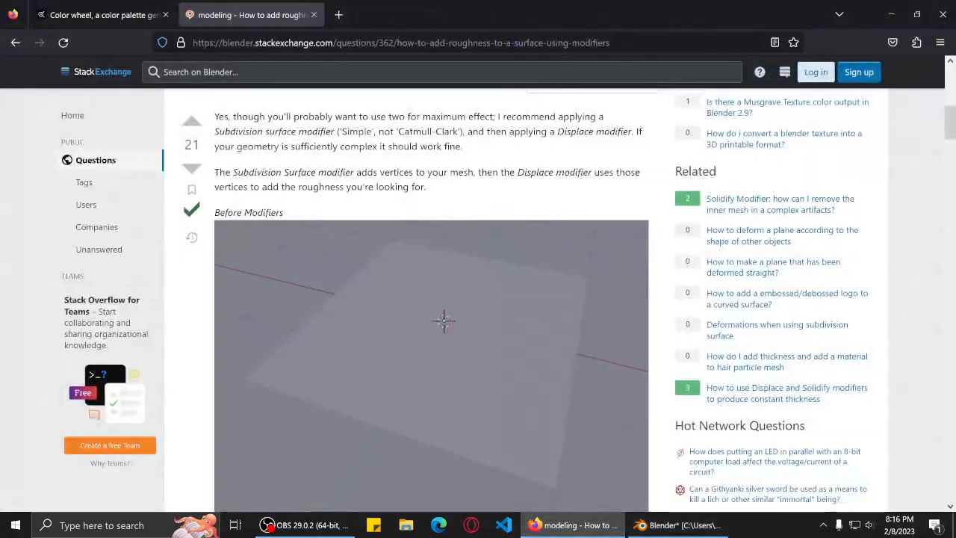
{"action": "key", "text": "ctrl+l"}
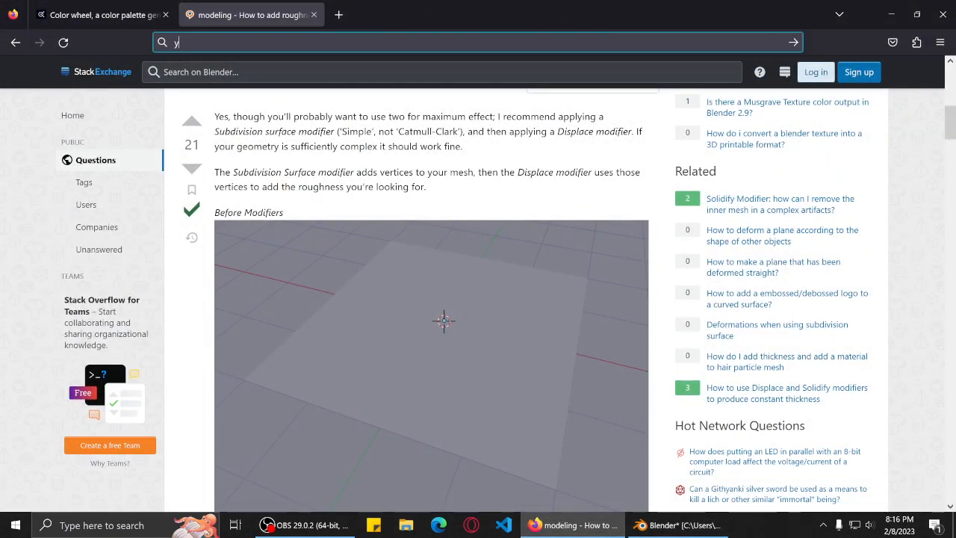
{"action": "type", "text": "you"}
{"action": "key", "text": "Return"}
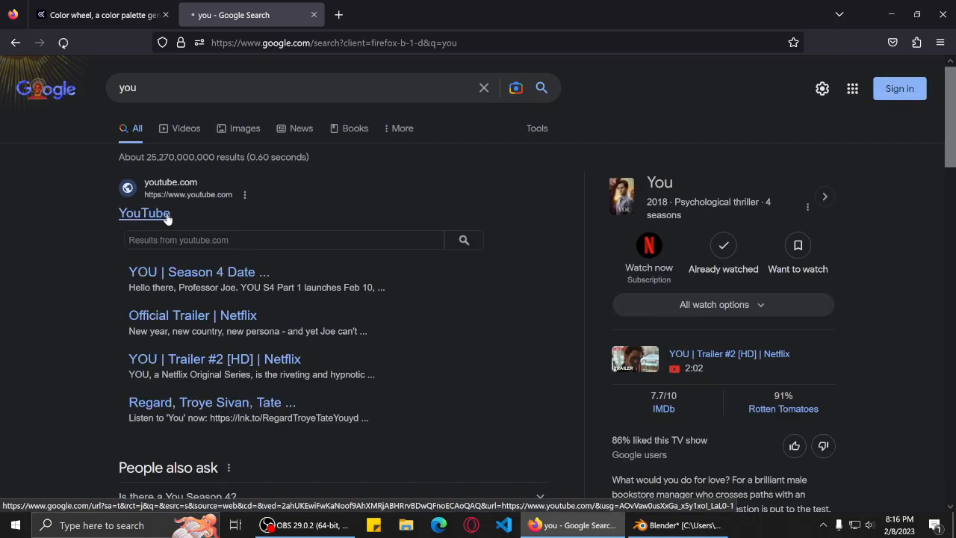
{"action": "left_click", "coordinate": [166, 217]}
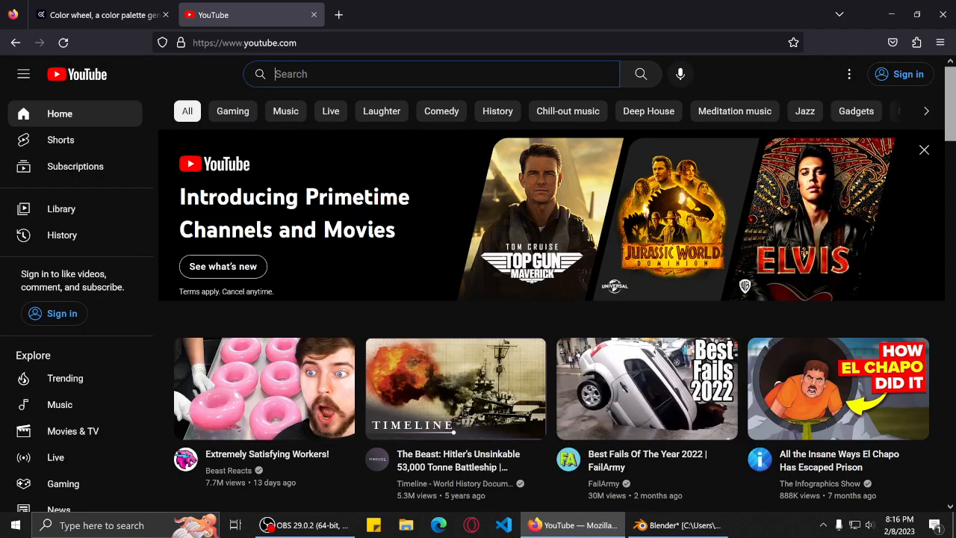
{"action": "type", "text": "blender"}
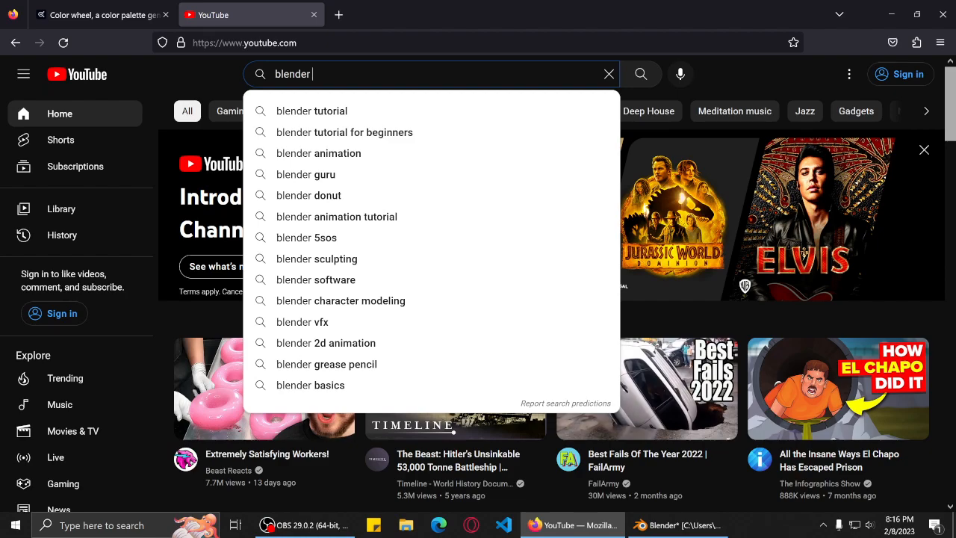
{"action": "type", "text": " uneven ground"}
{"action": "key", "text": "Return"}
{"action": "key", "text": "apostrophe"}
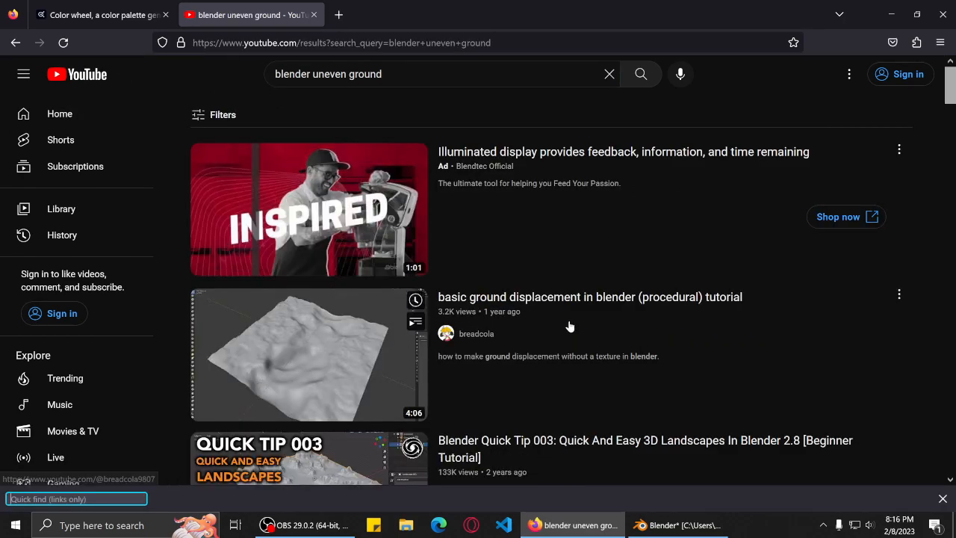
{"action": "scroll", "coordinate": [569, 327], "scroll_direction": "down", "scroll_amount": 2}
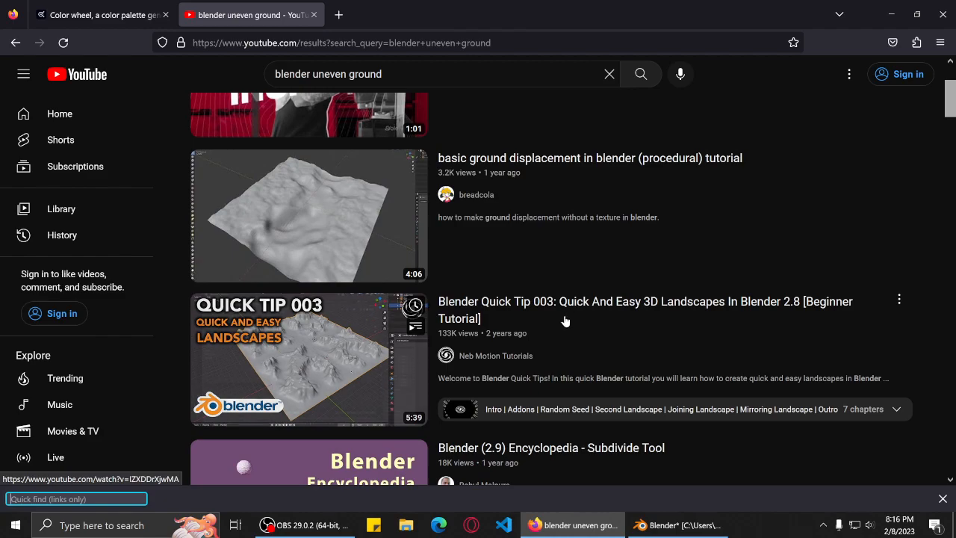
Open the video "basic ground displacement in blender (procedural) tutorial", skip its ad, adjust its playback settings, and watch the opening.
{"action": "left_click", "coordinate": [288, 224]}
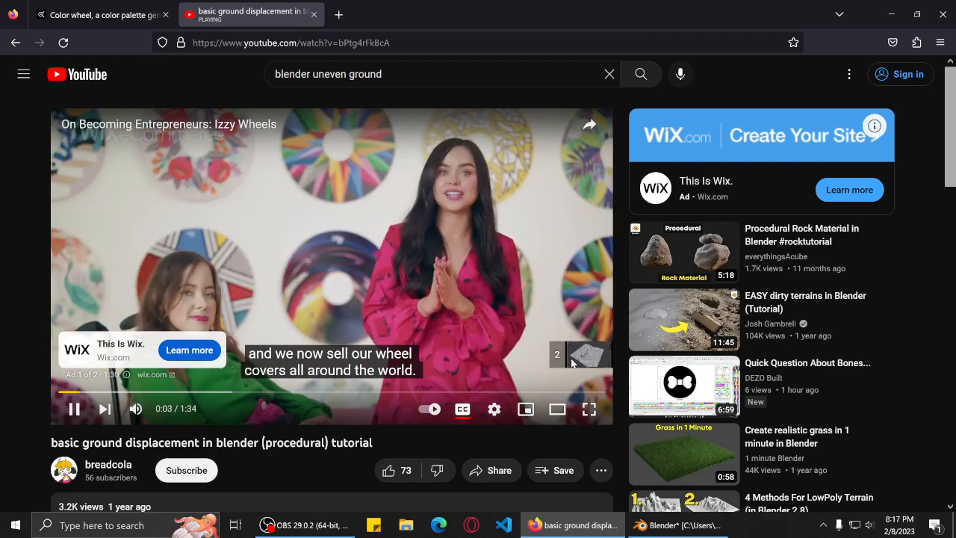
{"action": "left_click", "coordinate": [569, 357]}
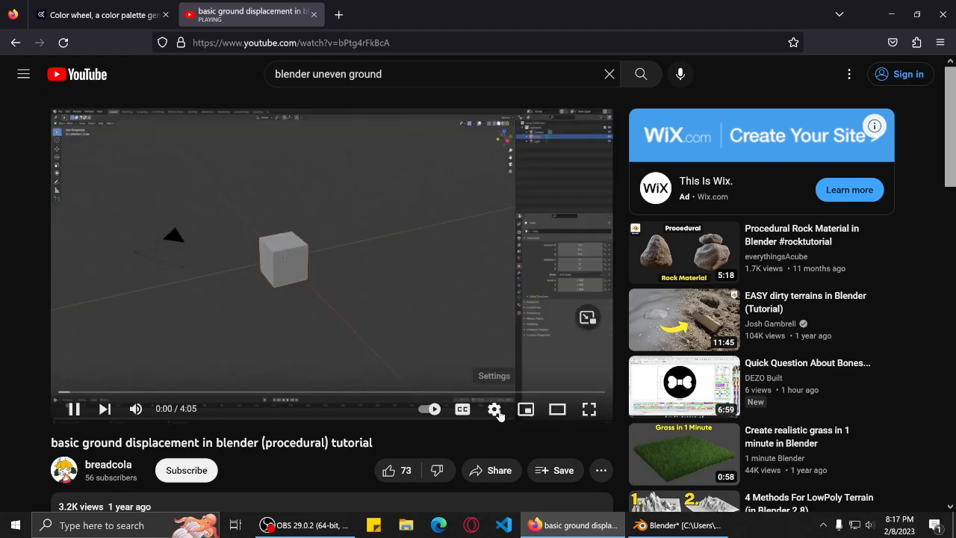
{"action": "left_click", "coordinate": [494, 408]}
{"action": "left_click", "coordinate": [532, 314]}
{"action": "scroll", "coordinate": [501, 374], "scroll_direction": "down", "scroll_amount": 1}
{"action": "left_click", "coordinate": [500, 367]}
{"action": "left_click", "coordinate": [499, 413]}
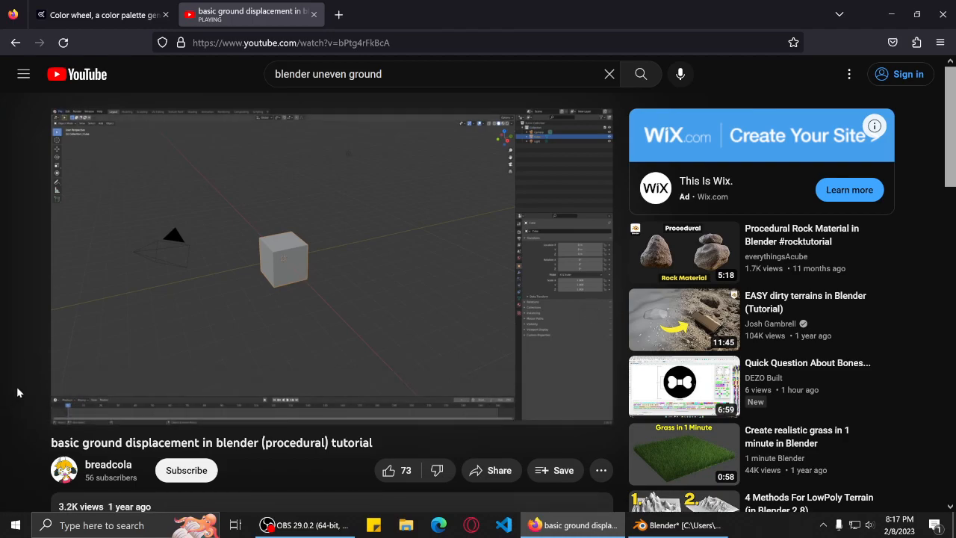
{"action": "scroll", "coordinate": [33, 384], "scroll_direction": "down", "scroll_amount": 3}
{"action": "scroll", "coordinate": [34, 383], "scroll_direction": "up", "scroll_amount": 3}
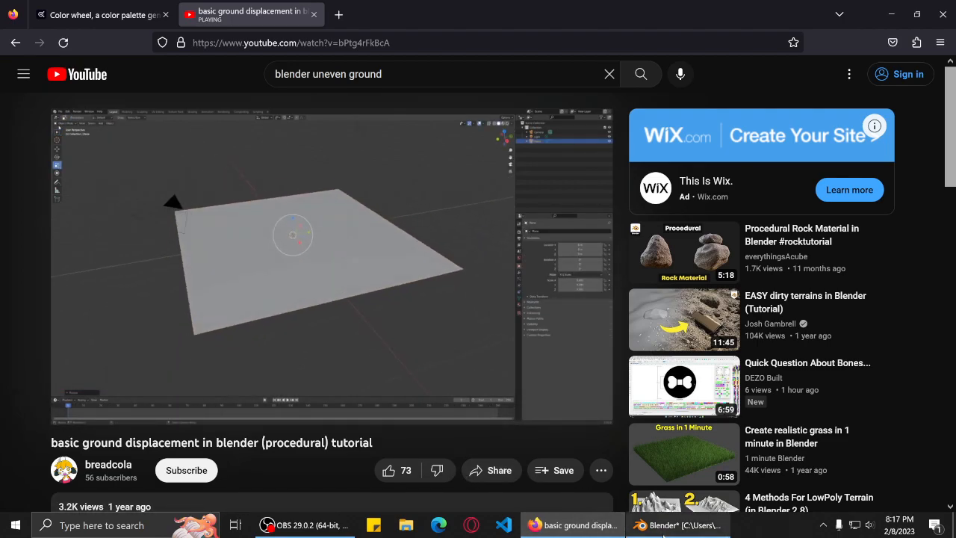
Return to Blender and subdivide the plane's mesh in Edit Mode with 100 cuts, leaving its faces deselected.
{"action": "left_click", "coordinate": [676, 525]}
{"action": "key", "text": "Tab"}
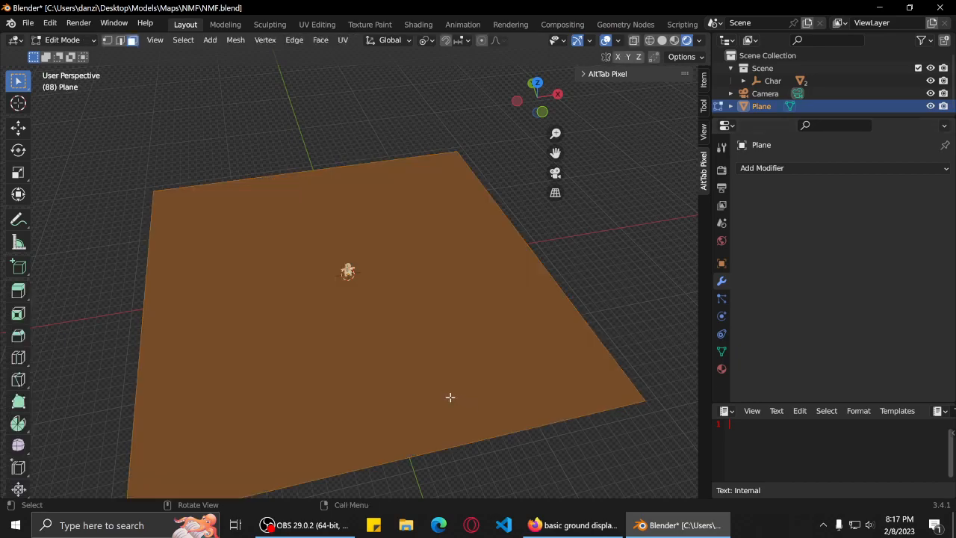
{"action": "key", "text": "Tab"}
{"action": "key", "text": "Tab"}
{"action": "key", "text": "Tab"}
{"action": "key", "text": "Tab"}
{"action": "right_click", "coordinate": [395, 367]}
{"action": "left_click", "coordinate": [370, 279]}
{"action": "left_click", "coordinate": [150, 400]}
{"action": "type", "text": "100"}
{"action": "key", "text": "Return"}
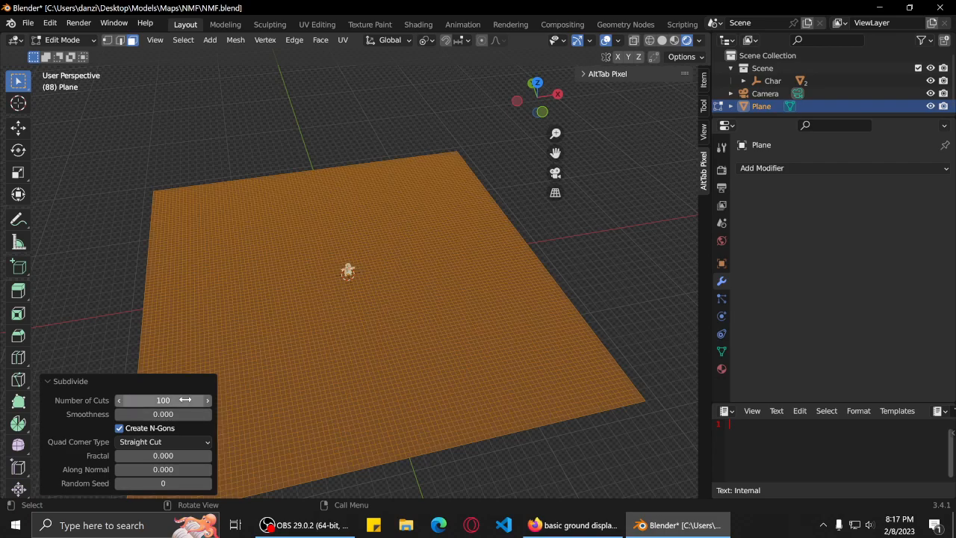
{"action": "left_click", "coordinate": [568, 254]}
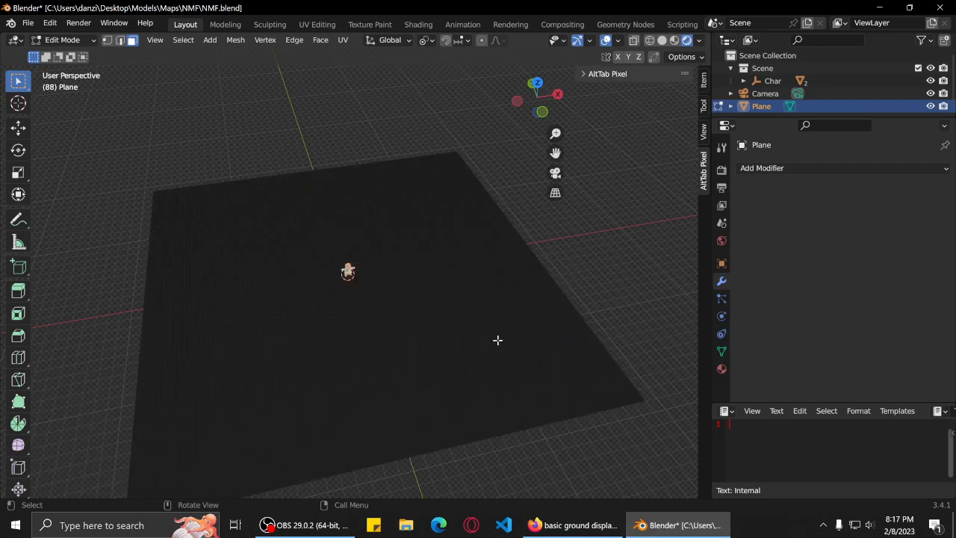
Follow the Firefox tutorial to its modifier stage, pause it, and add a Displace modifier to the plane in Blender.
{"action": "left_click", "coordinate": [573, 529]}
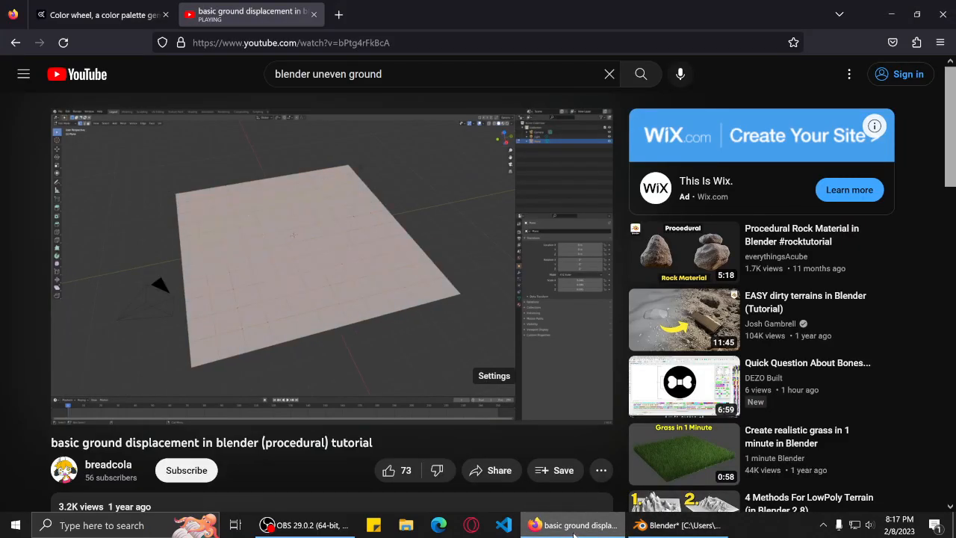
{"action": "left_click", "coordinate": [573, 527]}
{"action": "left_click", "coordinate": [573, 528]}
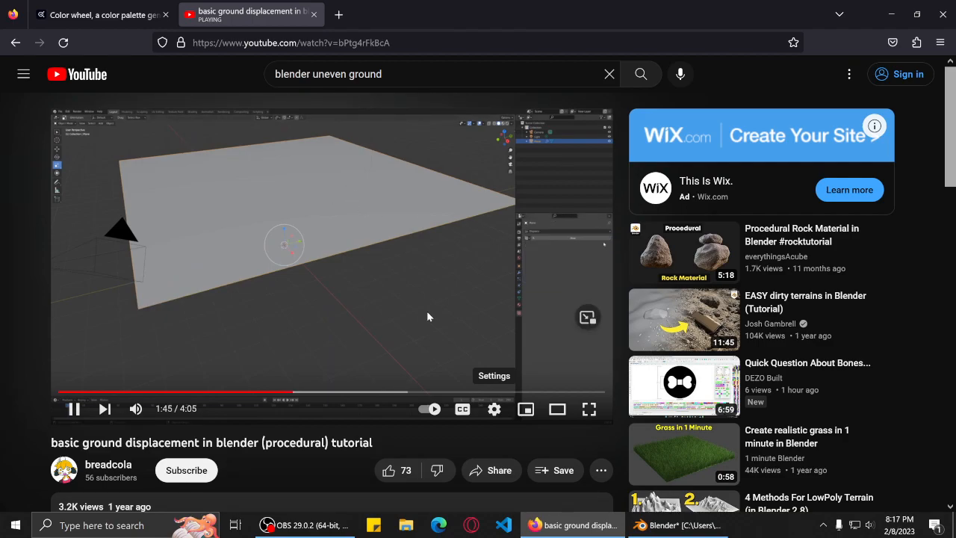
{"action": "left_click", "coordinate": [419, 285]}
{"action": "left_click", "coordinate": [676, 525]}
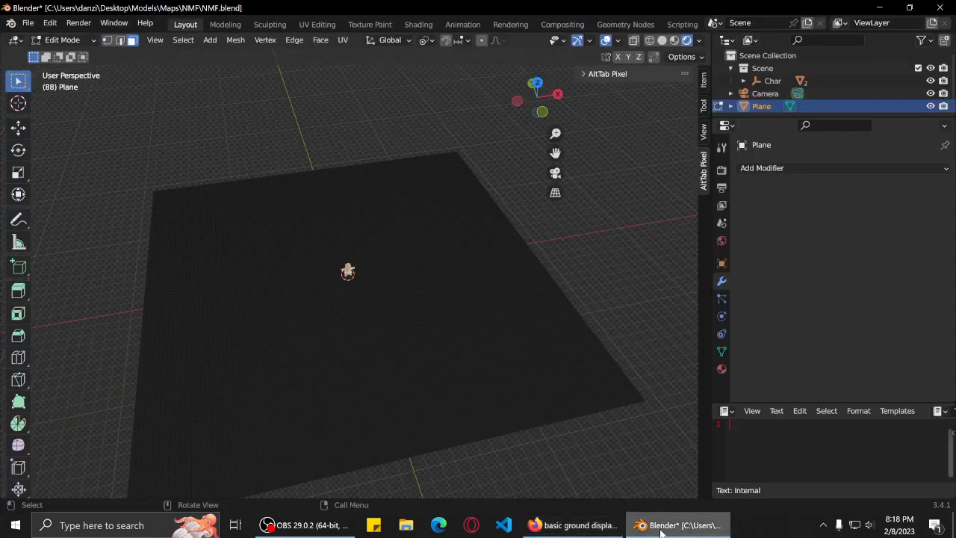
{"action": "left_click", "coordinate": [837, 168]}
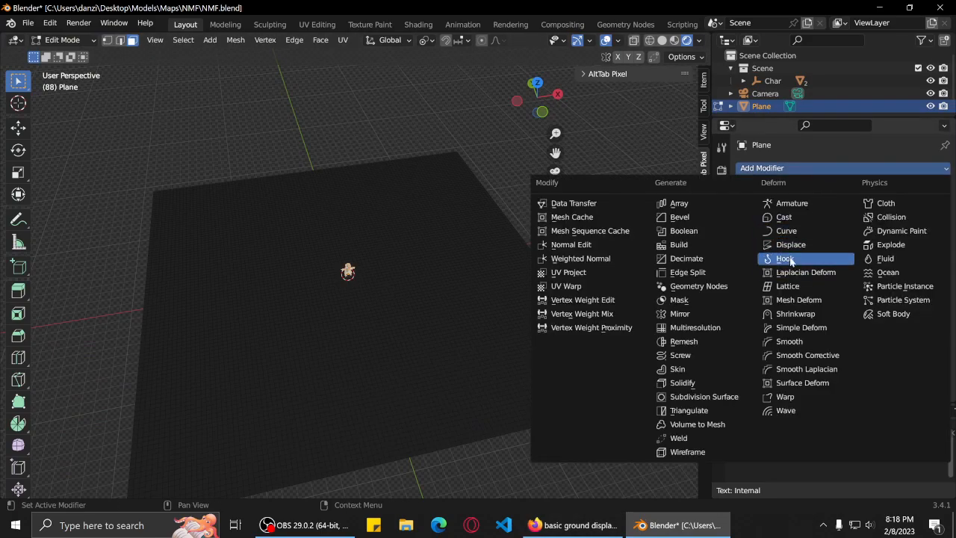
{"action": "left_click", "coordinate": [793, 245]}
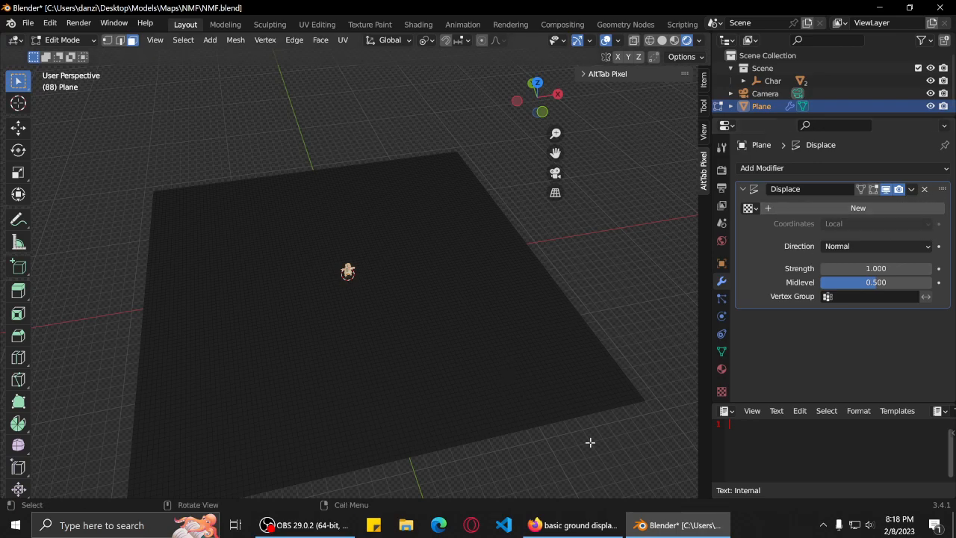
Replay the tutorial's Displace texture part in Firefox, and in Blender create a new texture for the modifier and show its texture settings.
{"action": "left_click", "coordinate": [574, 525]}
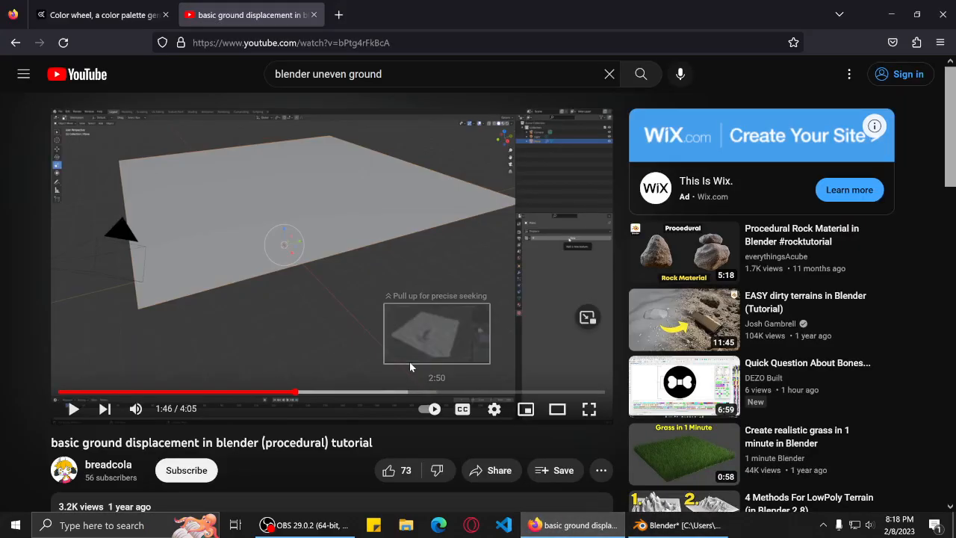
{"action": "left_click", "coordinate": [385, 338]}
{"action": "key", "text": "Left"}
{"action": "key", "text": "Left"}
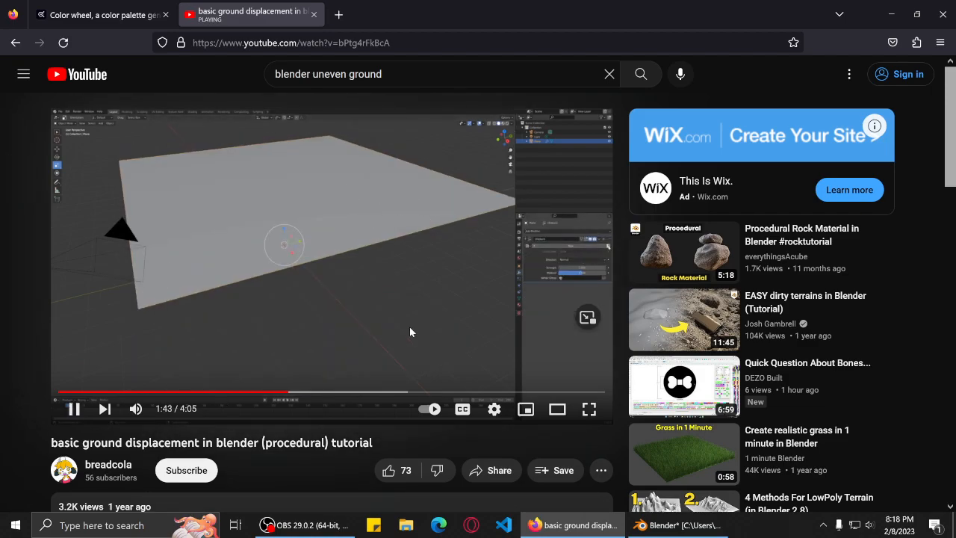
{"action": "left_click", "coordinate": [409, 332]}
{"action": "left_click", "coordinate": [676, 525]}
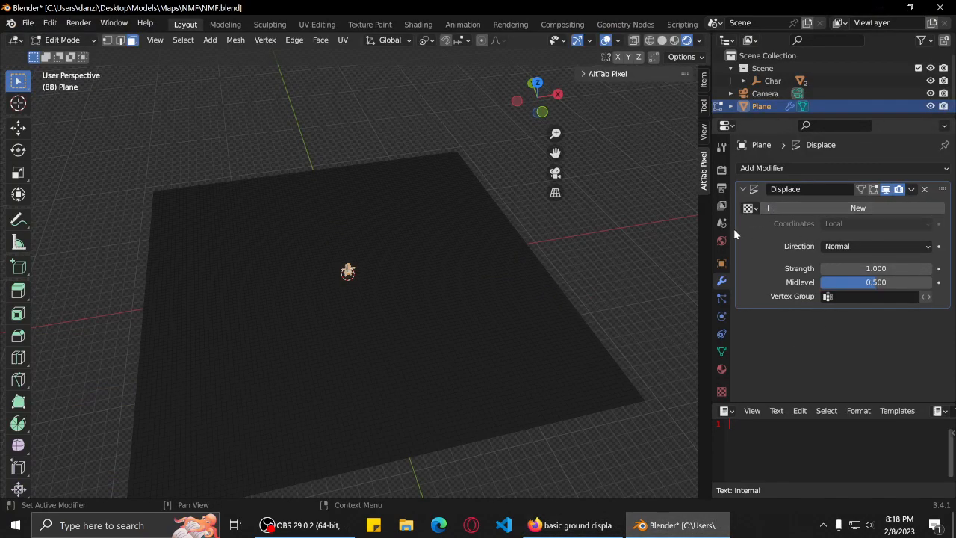
{"action": "left_click_drag", "start_coordinate": [727, 225], "coordinate": [701, 247]}
{"action": "left_click", "coordinate": [846, 207]}
{"action": "left_click", "coordinate": [939, 208]}
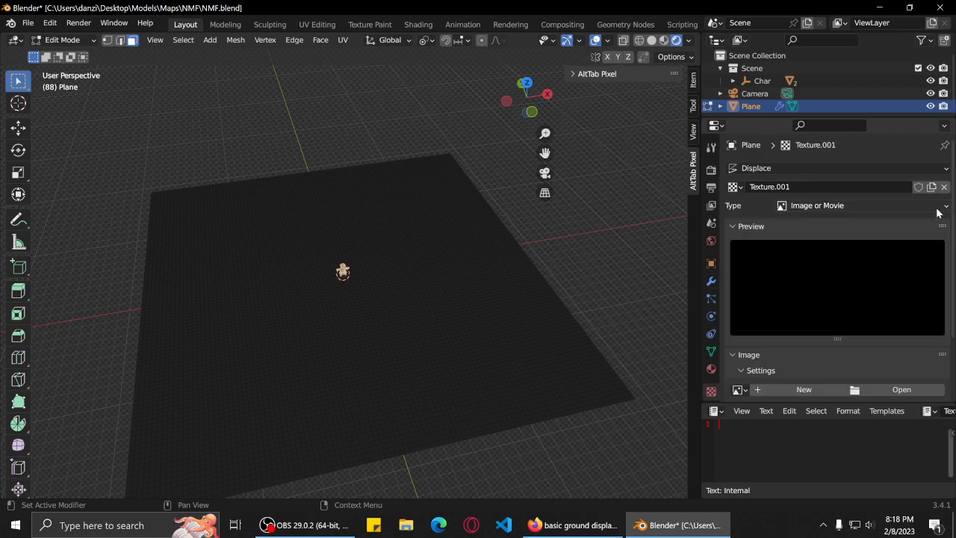
{"action": "scroll", "coordinate": [857, 223], "scroll_direction": "down", "scroll_amount": 2}
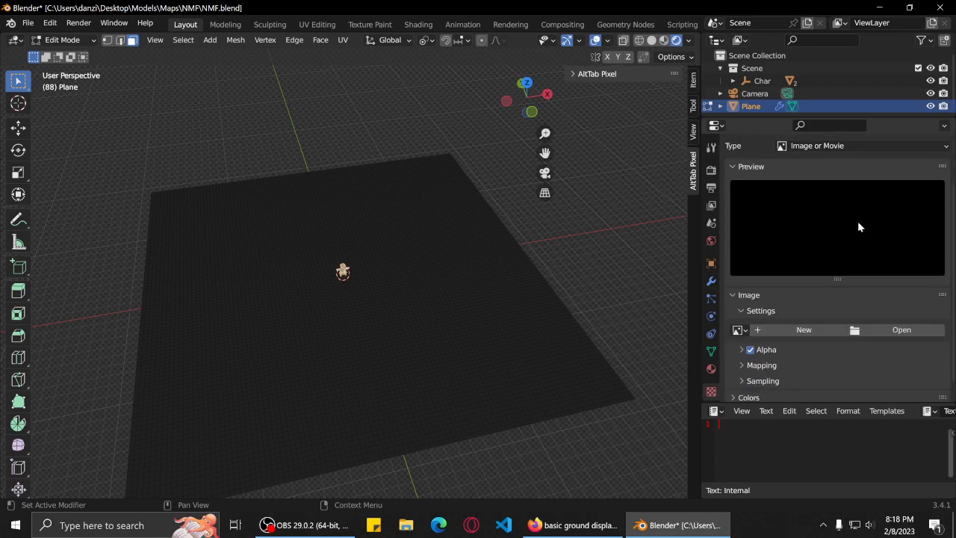
Play the ground displacement tutorial in Firefox up to its choice of texture type, and pause it there.
{"action": "left_click", "coordinate": [573, 525]}
{"action": "left_click", "coordinate": [437, 306]}
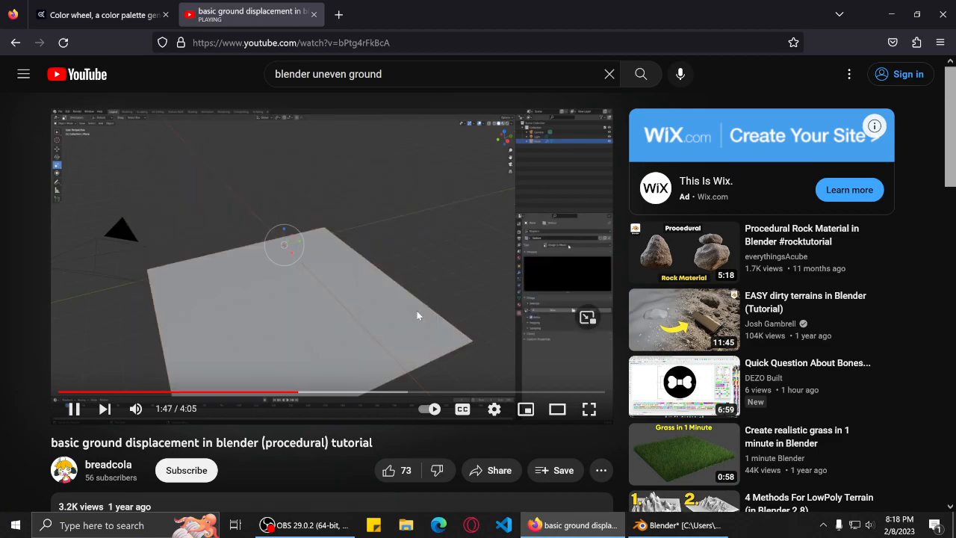
{"action": "left_click", "coordinate": [417, 314]}
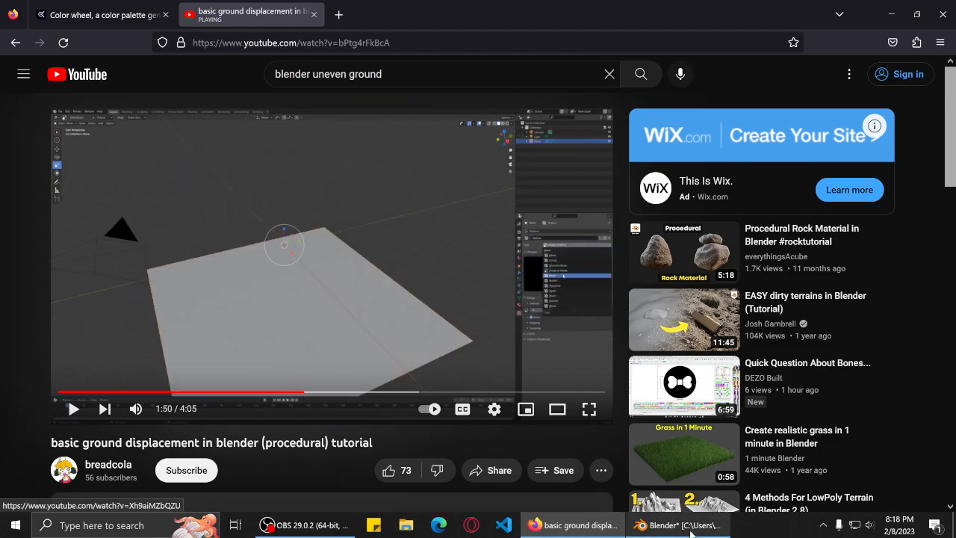
Switch to Blender and look through the new texture's image settings, including its mapping options.
{"action": "left_click", "coordinate": [691, 532]}
{"action": "scroll", "coordinate": [826, 298], "scroll_direction": "down", "scroll_amount": 1}
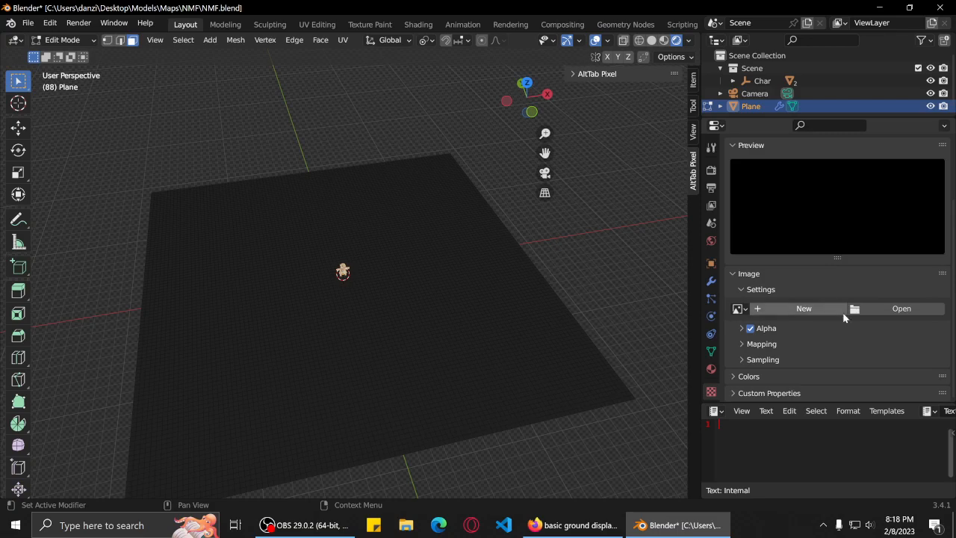
{"action": "scroll", "coordinate": [843, 309], "scroll_direction": "up", "scroll_amount": 3}
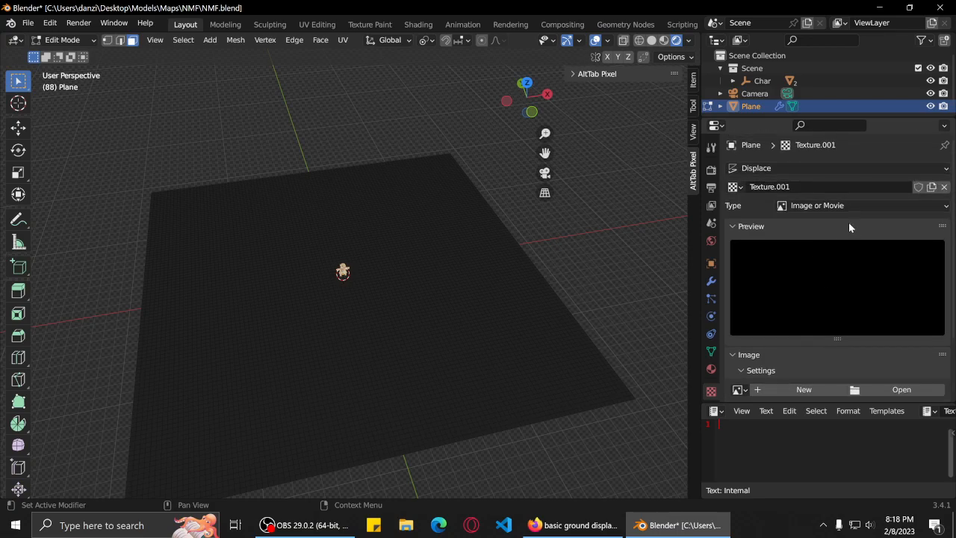
{"action": "scroll", "coordinate": [848, 223], "scroll_direction": "down", "scroll_amount": 3}
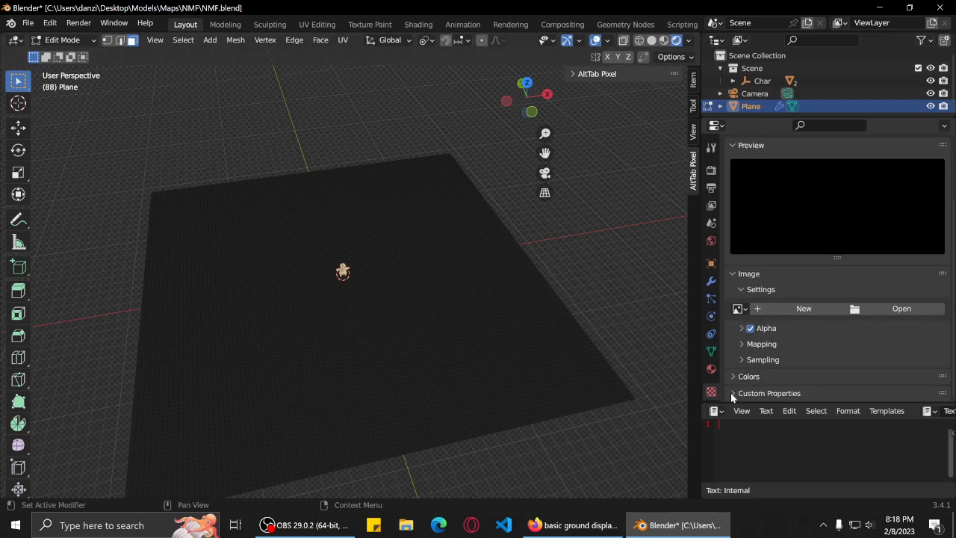
{"action": "left_click", "coordinate": [743, 345]}
{"action": "scroll", "coordinate": [803, 328], "scroll_direction": "down", "scroll_amount": 4}
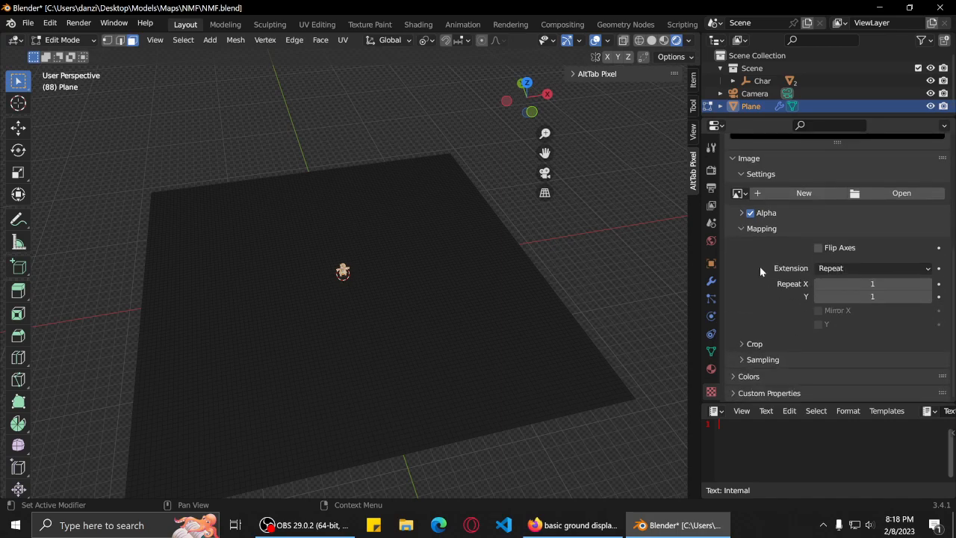
{"action": "left_click", "coordinate": [745, 229]}
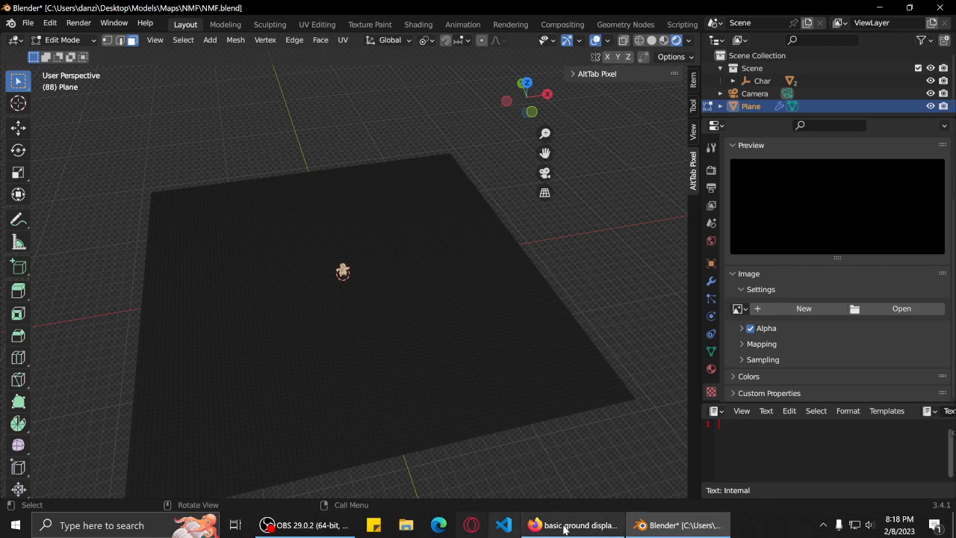
Check the texture type part of the tutorial in Firefox again, and set the plane's displacement texture type to Clouds in Blender.
{"action": "left_click", "coordinate": [572, 525]}
{"action": "left_click", "coordinate": [374, 301]}
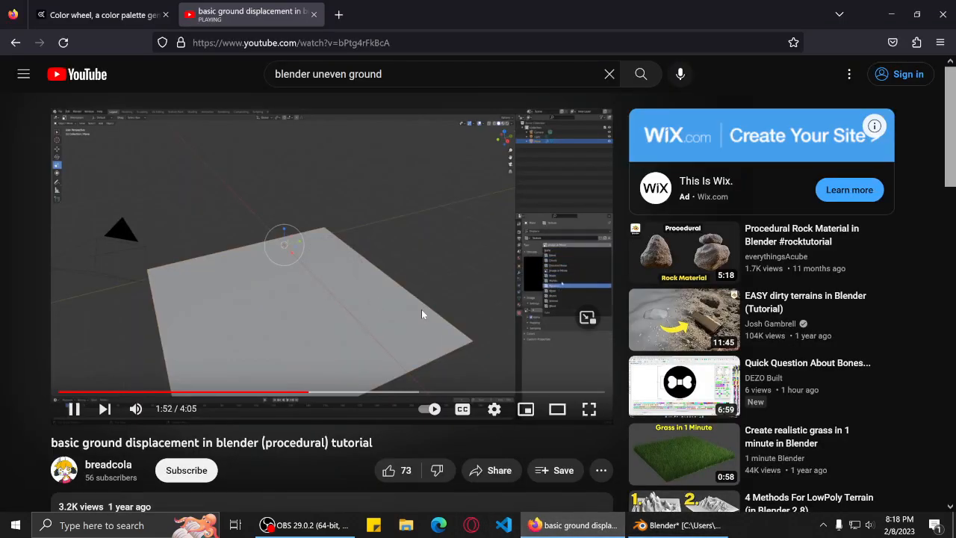
{"action": "left_click", "coordinate": [677, 526]}
{"action": "scroll", "coordinate": [776, 278], "scroll_direction": "up", "scroll_amount": 2}
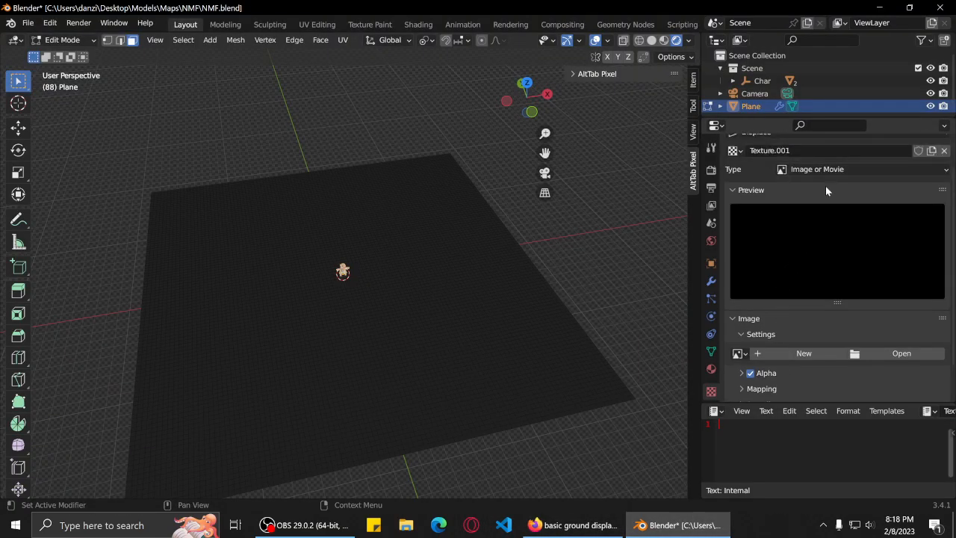
{"action": "scroll", "coordinate": [811, 191], "scroll_direction": "up", "scroll_amount": 2}
{"action": "left_click", "coordinate": [833, 199]}
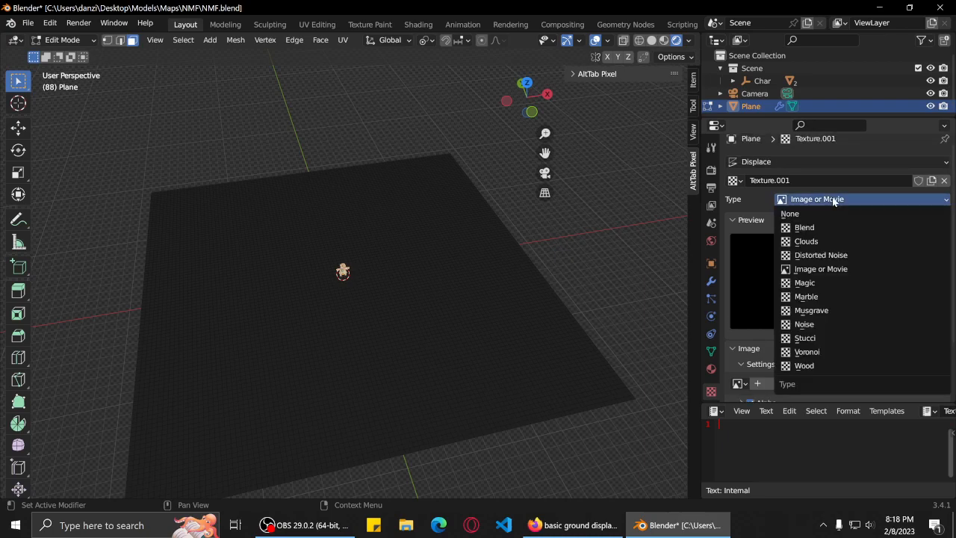
{"action": "left_click", "coordinate": [818, 242]}
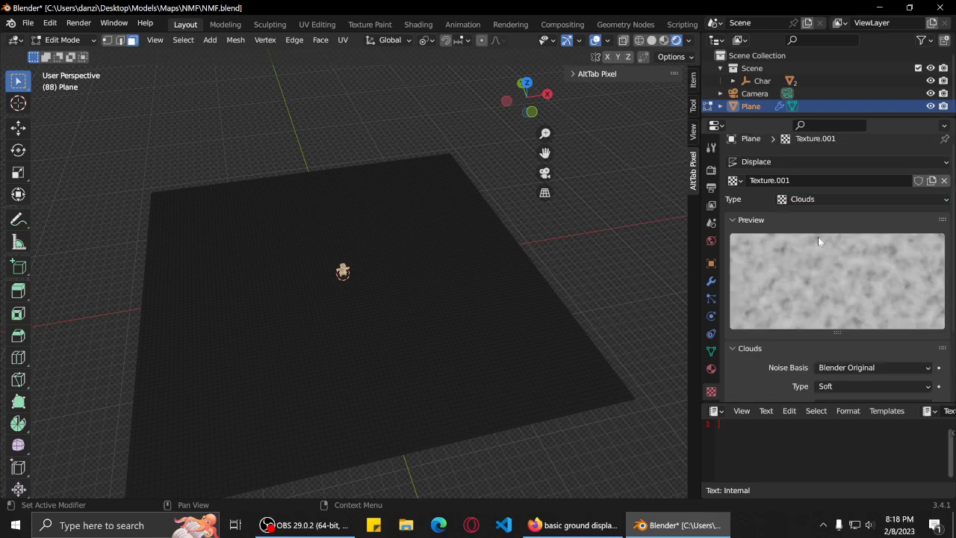
{"action": "middle_click_drag", "start_coordinate": [408, 326], "coordinate": [454, 292]}
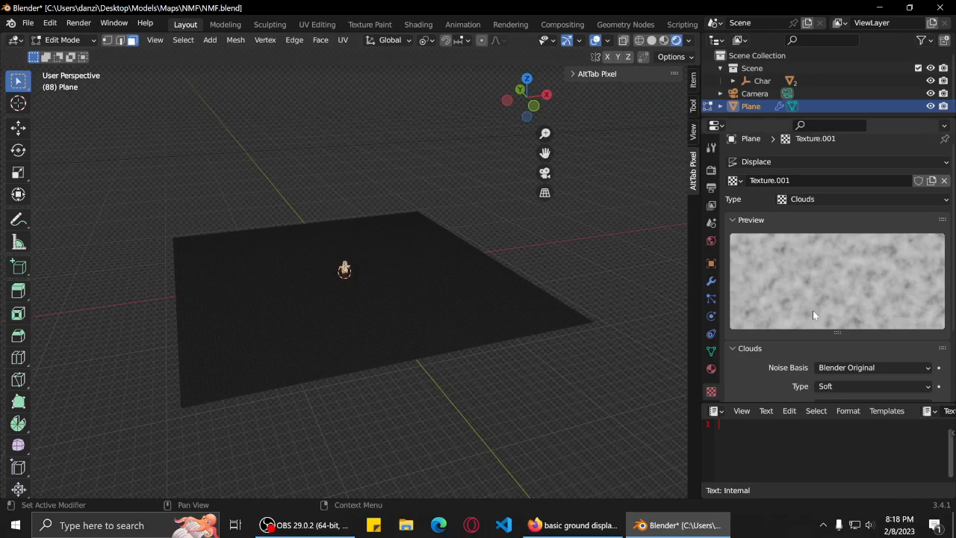
{"action": "scroll", "coordinate": [809, 311], "scroll_direction": "down", "scroll_amount": 3}
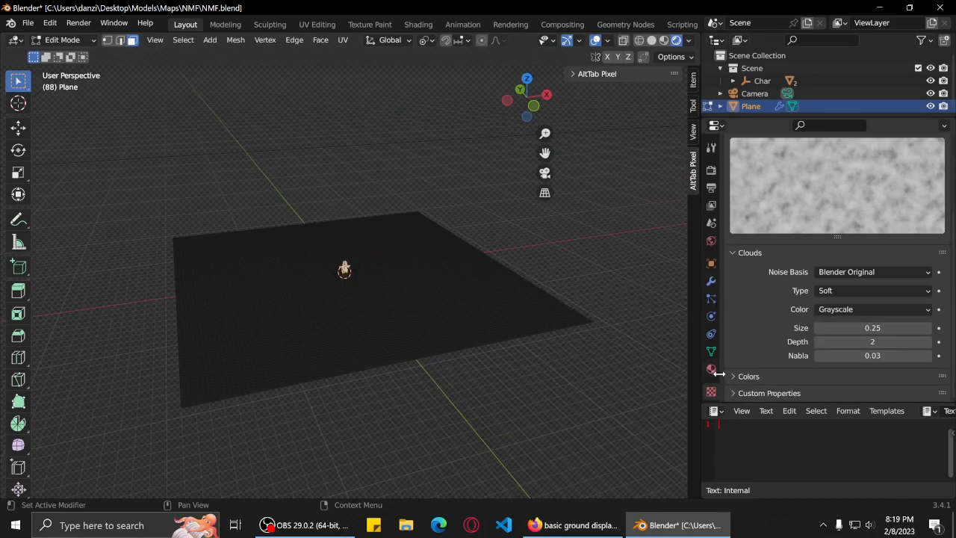
Try changing the Displace modifier's strength, undo back past the modifier, and redo to restore it with its texture.
{"action": "left_click", "coordinate": [711, 280]}
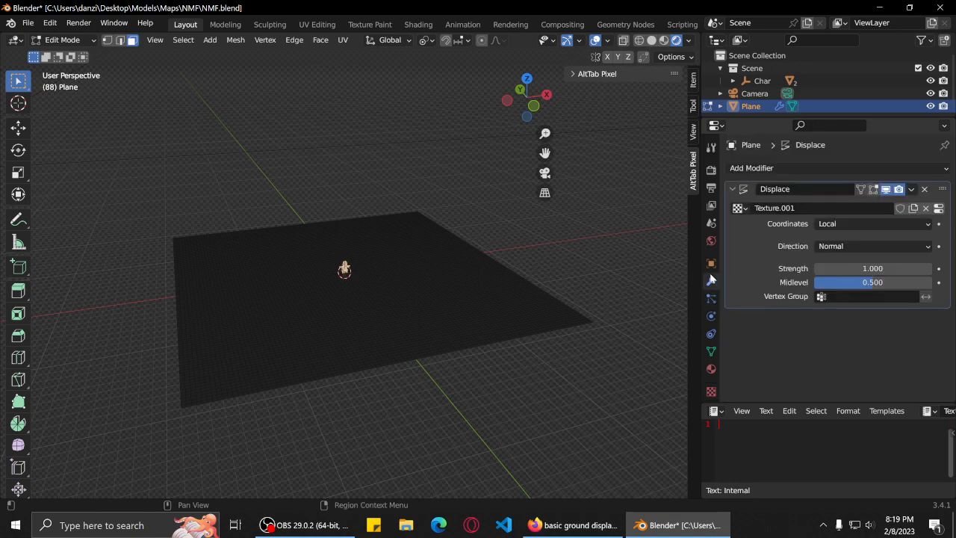
{"action": "left_click_drag", "start_coordinate": [858, 268], "coordinate": [876, 268]}
{"action": "key", "text": "ctrl+z"}
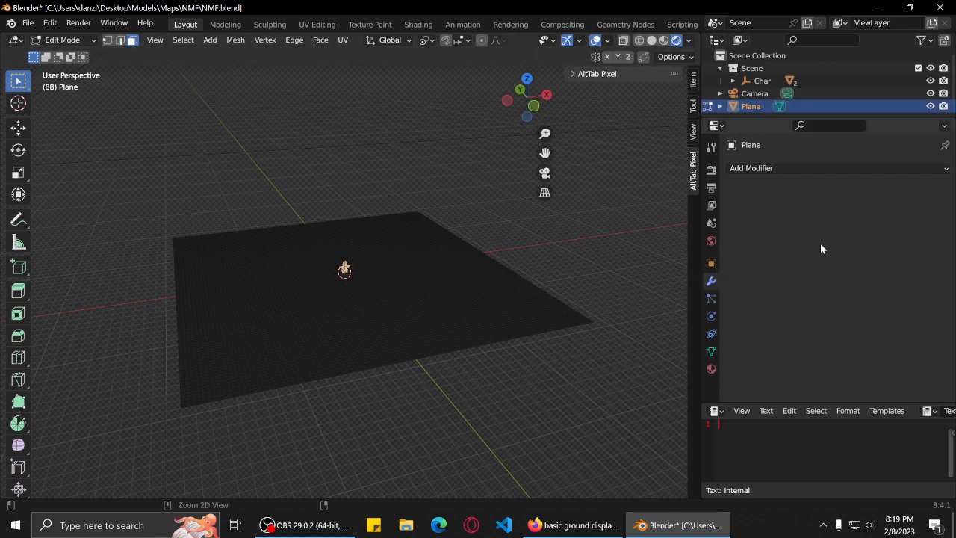
{"action": "key", "text": "ctrl+shift+z"}
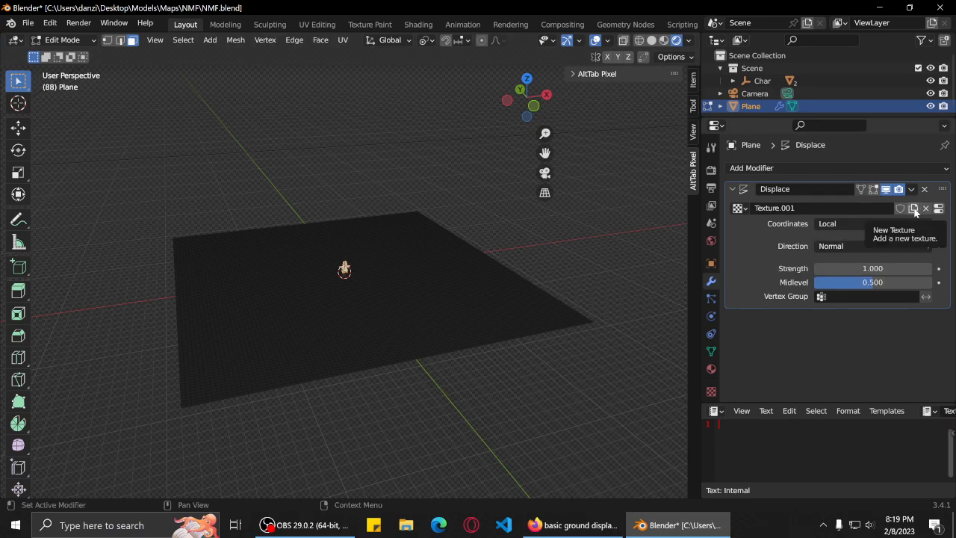
Open the settings of the Displace modifier's texture and set its type to Clouds.
{"action": "left_click", "coordinate": [938, 208]}
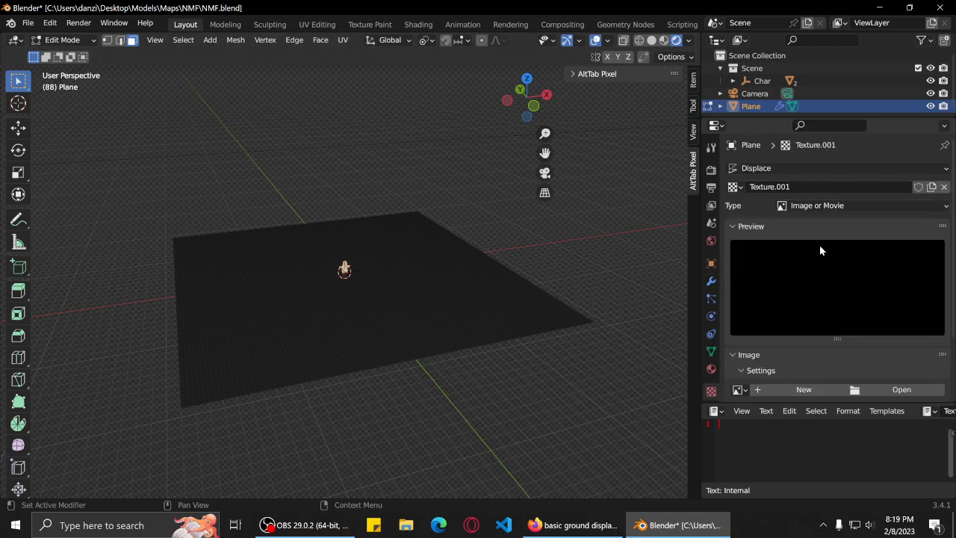
{"action": "scroll", "coordinate": [857, 237], "scroll_direction": "down", "scroll_amount": 2}
{"action": "scroll", "coordinate": [856, 236], "scroll_direction": "up", "scroll_amount": 2}
{"action": "left_click", "coordinate": [854, 193]}
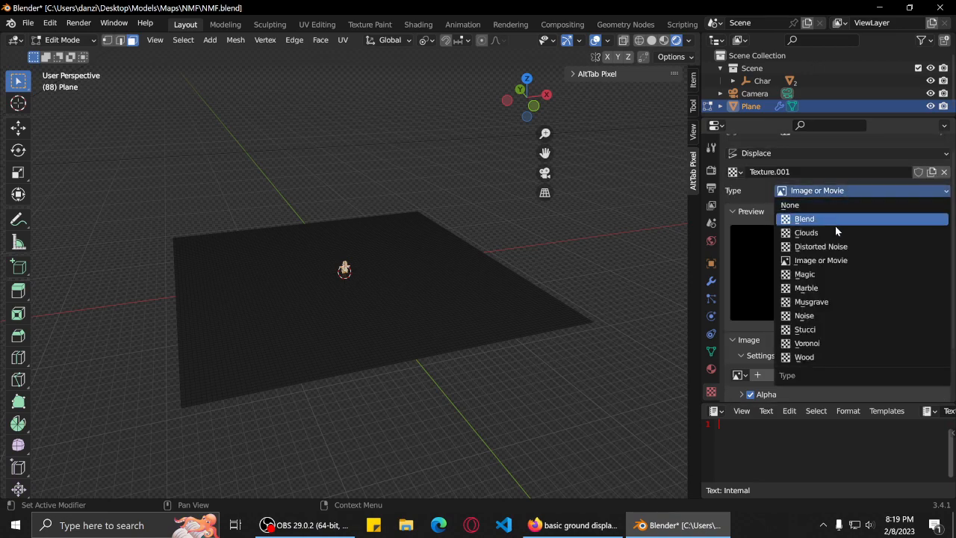
{"action": "left_click", "coordinate": [824, 233]}
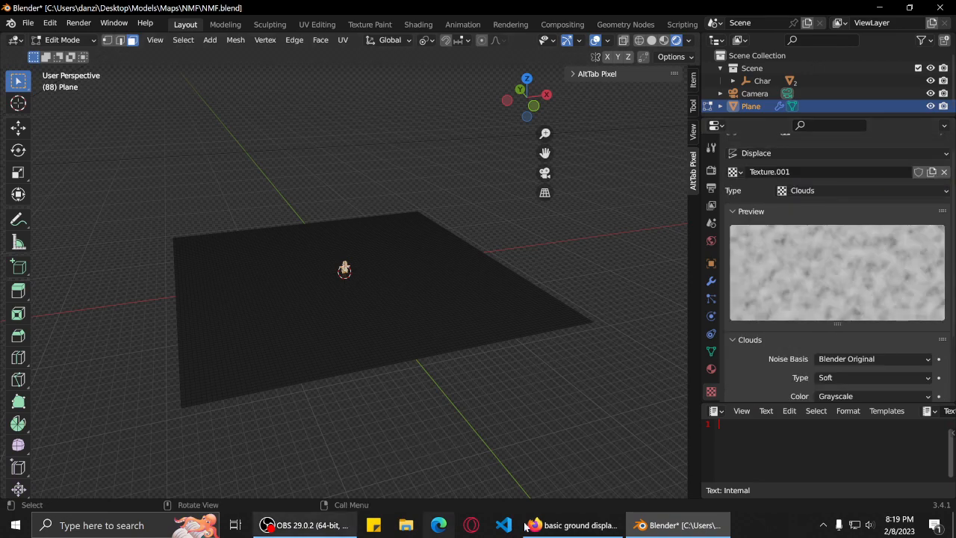
Switch to Firefox, watch how the ground displacement tutorial applies the Clouds texture, and return to Blender.
{"action": "left_click", "coordinate": [573, 525]}
{"action": "left_click", "coordinate": [381, 344]}
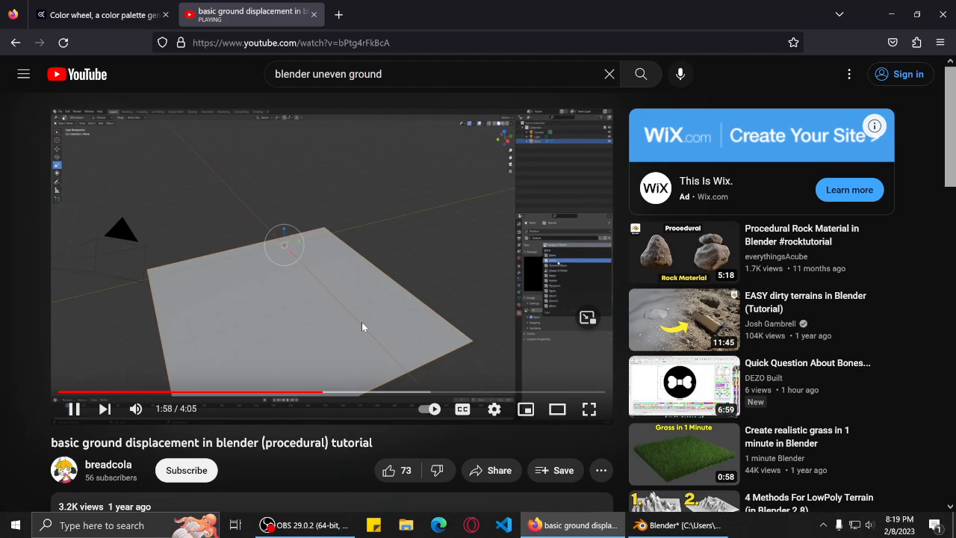
{"action": "left_click", "coordinate": [358, 319]}
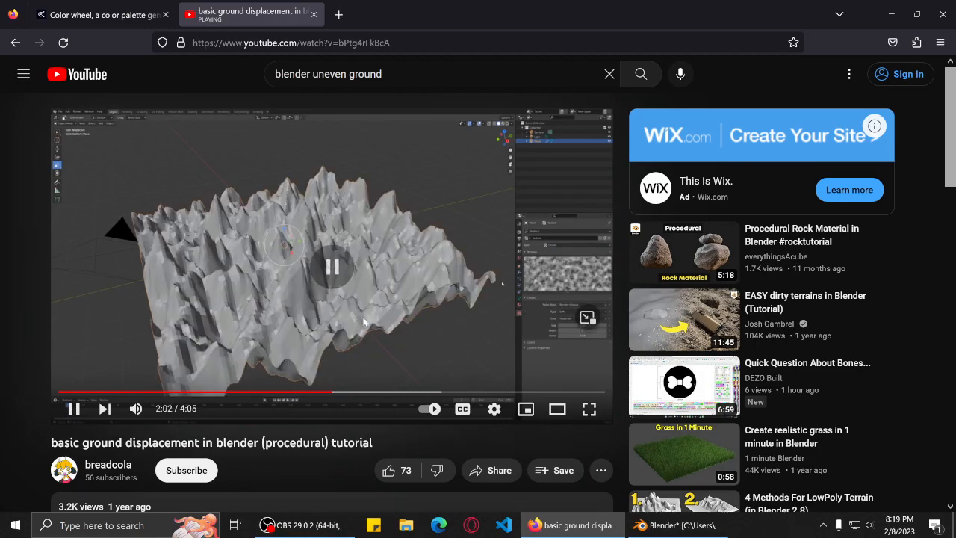
{"action": "left_click", "coordinate": [677, 525]}
Try a different size for the Clouds texture and set it back to 0.25.
{"action": "scroll", "coordinate": [765, 319], "scroll_direction": "down", "scroll_amount": 3}
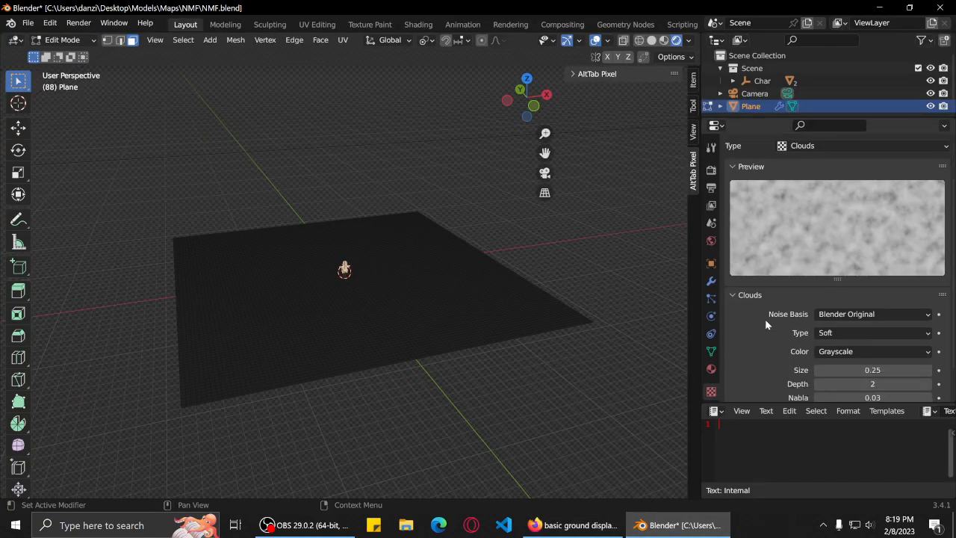
{"action": "scroll", "coordinate": [358, 326], "scroll_direction": "up", "scroll_amount": 1}
{"action": "scroll", "coordinate": [358, 327], "scroll_direction": "up", "scroll_amount": 3}
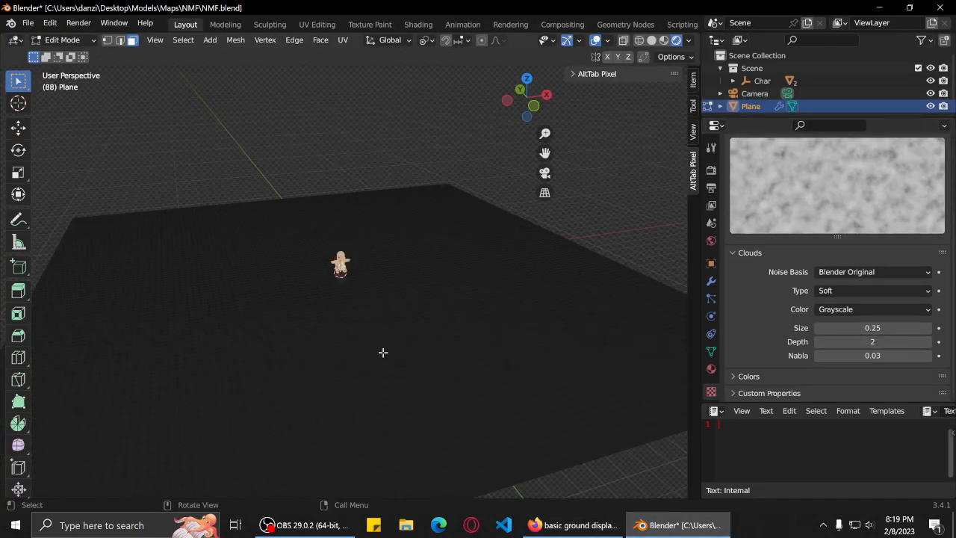
{"action": "middle_click_drag", "start_coordinate": [384, 353], "coordinate": [388, 327]}
{"action": "scroll", "coordinate": [389, 324], "scroll_direction": "down", "scroll_amount": 2}
{"action": "middle_click_drag", "start_coordinate": [395, 291], "coordinate": [398, 306]}
{"action": "mouse_move", "coordinate": [830, 328]}
{"action": "left_mouse_down"}
{"action": "mouse_move", "coordinate": [904, 328]}
{"action": "mouse_move", "coordinate": [842, 328]}
{"action": "left_mouse_up"}
{"action": "left_click", "coordinate": [852, 328]}
{"action": "type", "text": ".2"}
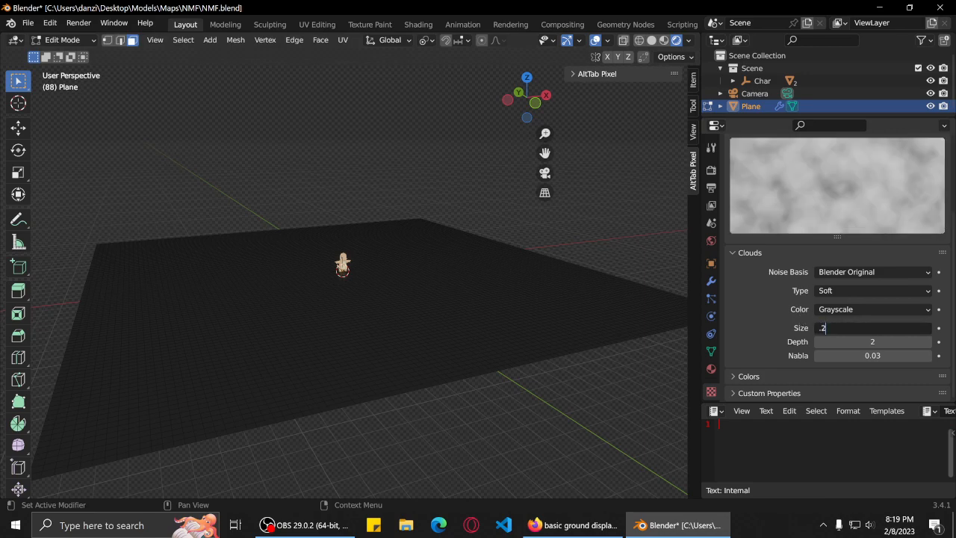
{"action": "type", "text": "5"}
{"action": "key", "text": "Return"}
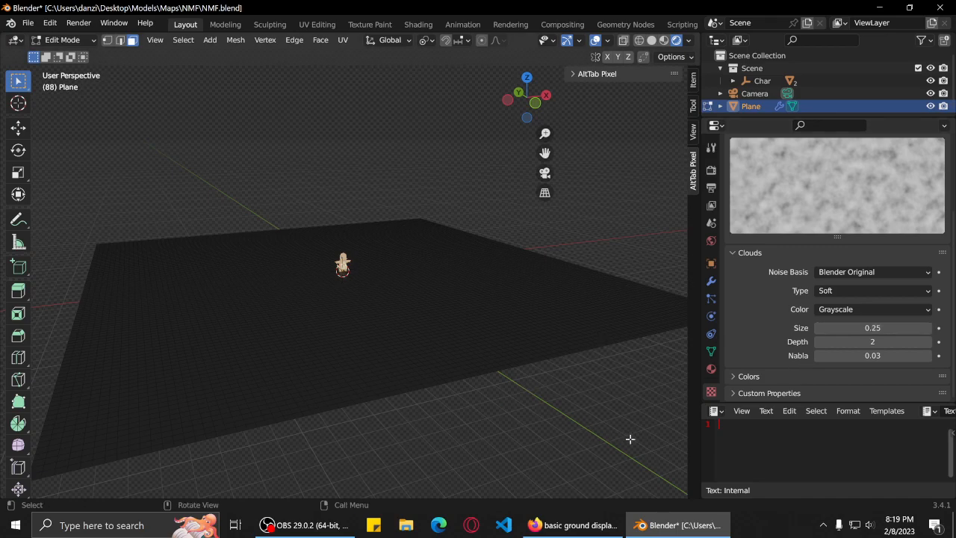
Switch to Firefox, watch the tutorial's part on reducing the displacement strength, and return to Blender.
{"action": "left_click", "coordinate": [594, 532]}
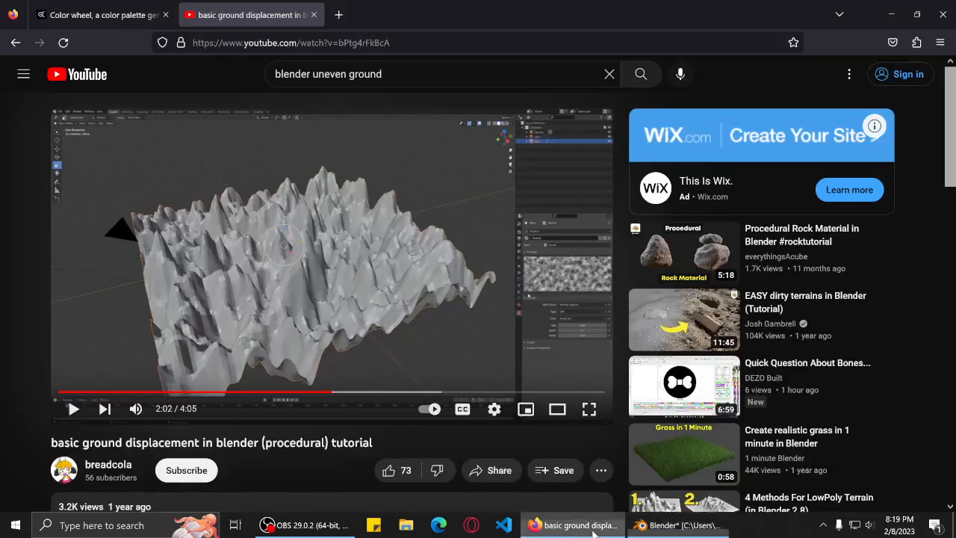
{"action": "left_click", "coordinate": [381, 307]}
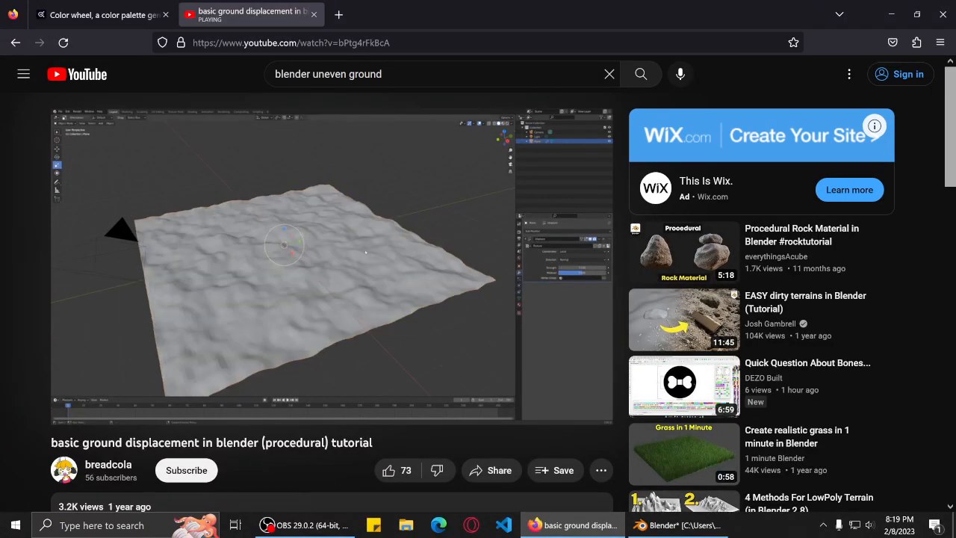
{"action": "left_click", "coordinate": [331, 266]}
{"action": "key", "text": "alt+Tab"}
Save the file and set the Displace modifier's strength to 0.1.
{"action": "middle_click_drag", "start_coordinate": [472, 316], "coordinate": [404, 323]}
{"action": "left_click", "coordinate": [712, 282]}
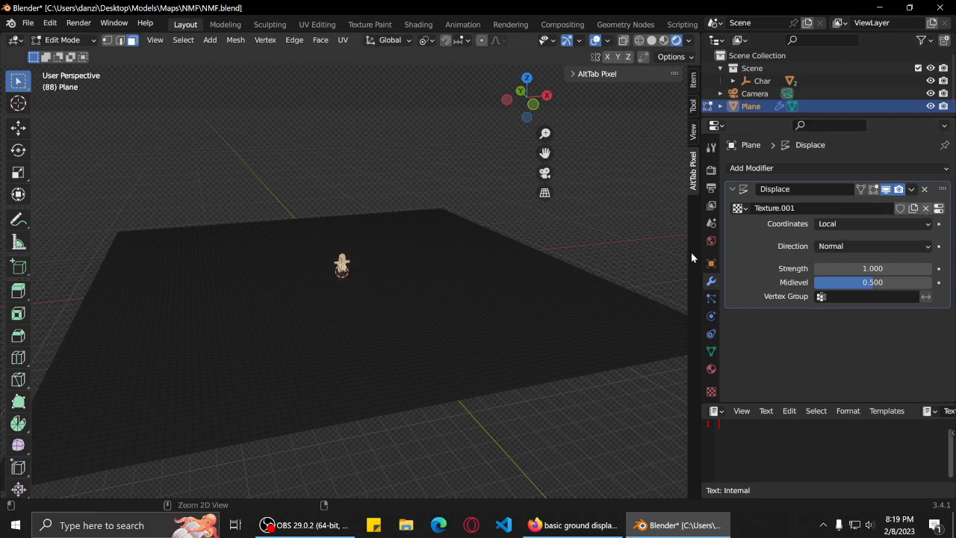
{"action": "key", "text": "ctrl+s"}
{"action": "left_click", "coordinate": [870, 268]}
{"action": "key", "text": "Return"}
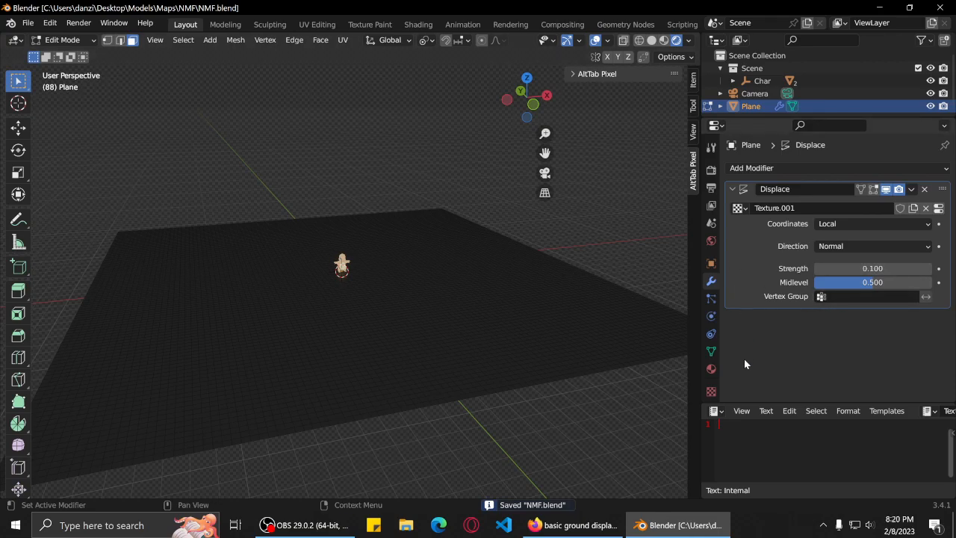
Review the Clouds texture's noise basis and color options, and check the plane in both Object and Edit Mode.
{"action": "left_click", "coordinate": [712, 392]}
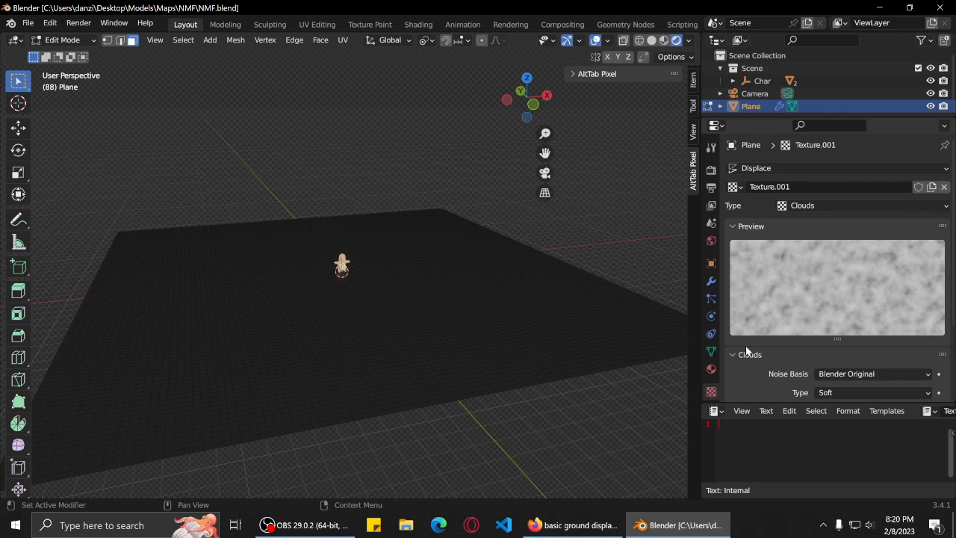
{"action": "scroll", "coordinate": [799, 281], "scroll_direction": "down", "scroll_amount": 2}
{"action": "scroll", "coordinate": [799, 277], "scroll_direction": "down", "scroll_amount": 2}
{"action": "left_click", "coordinate": [844, 273]}
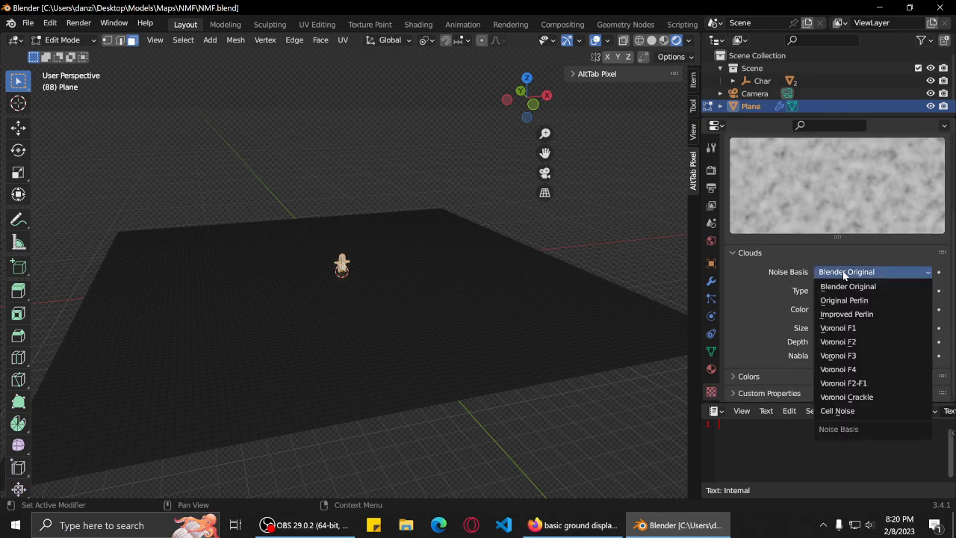
{"action": "left_click", "coordinate": [844, 274]}
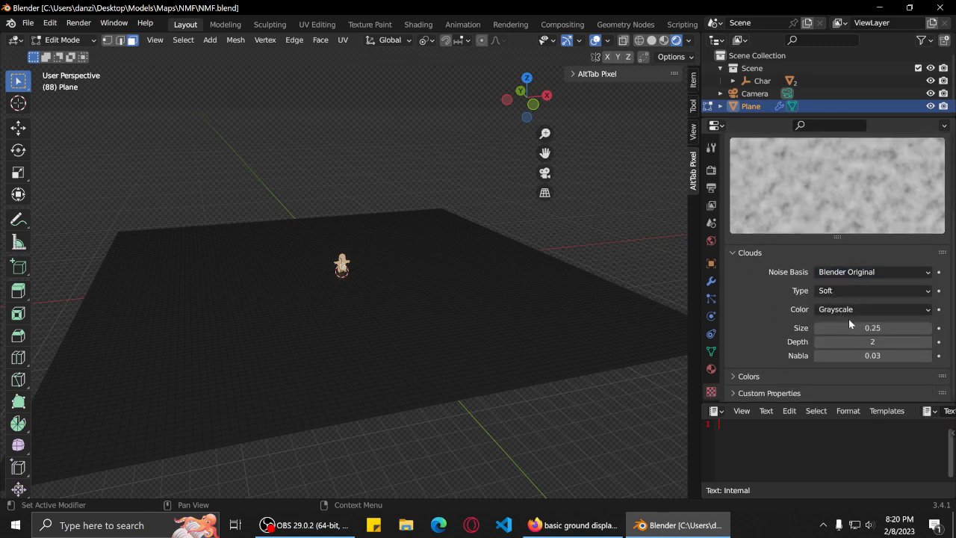
{"action": "left_click", "coordinate": [733, 376]}
{"action": "left_click", "coordinate": [733, 377]}
{"action": "middle_click_drag", "start_coordinate": [472, 361], "coordinate": [713, 247]}
{"action": "scroll", "coordinate": [473, 362], "scroll_direction": "down", "scroll_amount": 9}
{"action": "key", "text": "Tab"}
{"action": "key", "text": "Tab"}
{"action": "scroll", "coordinate": [819, 224], "scroll_direction": "up", "scroll_amount": 3}
{"action": "scroll", "coordinate": [830, 224], "scroll_direction": "up", "scroll_amount": 2}
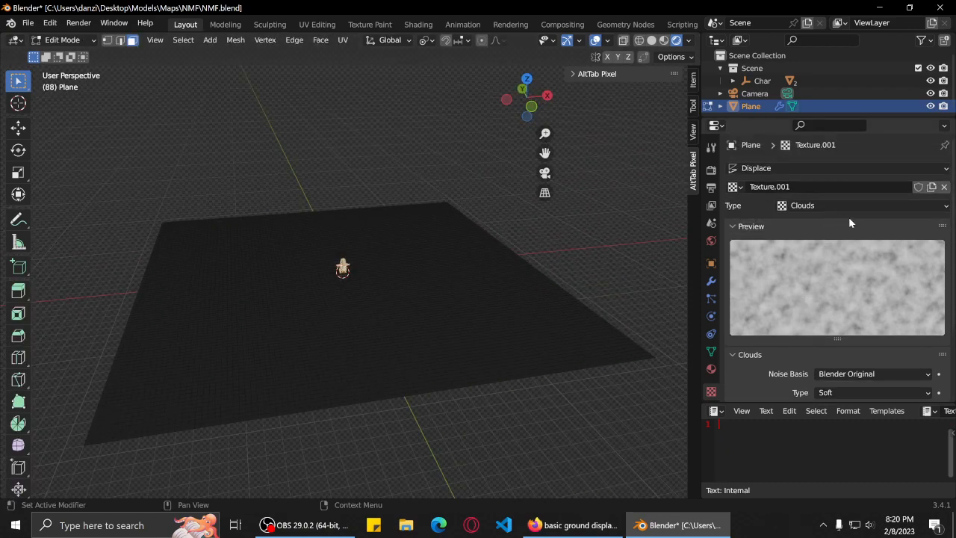
Enable the Displace modifier's display in Edit Mode and on the cage, and inspect the displaced plane.
{"action": "left_click", "coordinate": [711, 280]}
{"action": "left_click", "coordinate": [874, 189]}
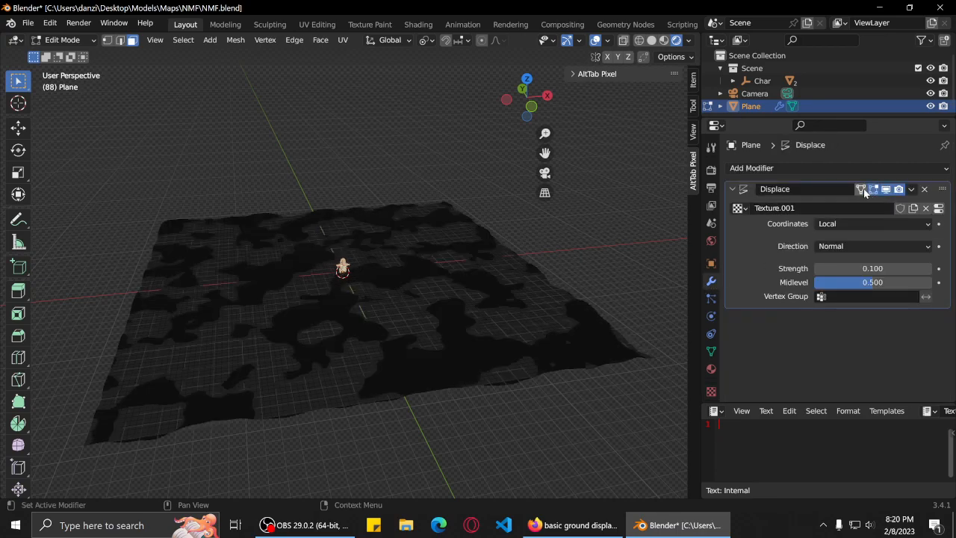
{"action": "left_click", "coordinate": [861, 189]}
{"action": "middle_click_drag", "start_coordinate": [335, 331], "coordinate": [439, 334]}
{"action": "middle_click_drag", "start_coordinate": [468, 341], "coordinate": [440, 362]}
{"action": "scroll", "coordinate": [440, 362], "scroll_direction": "up", "scroll_amount": 5}
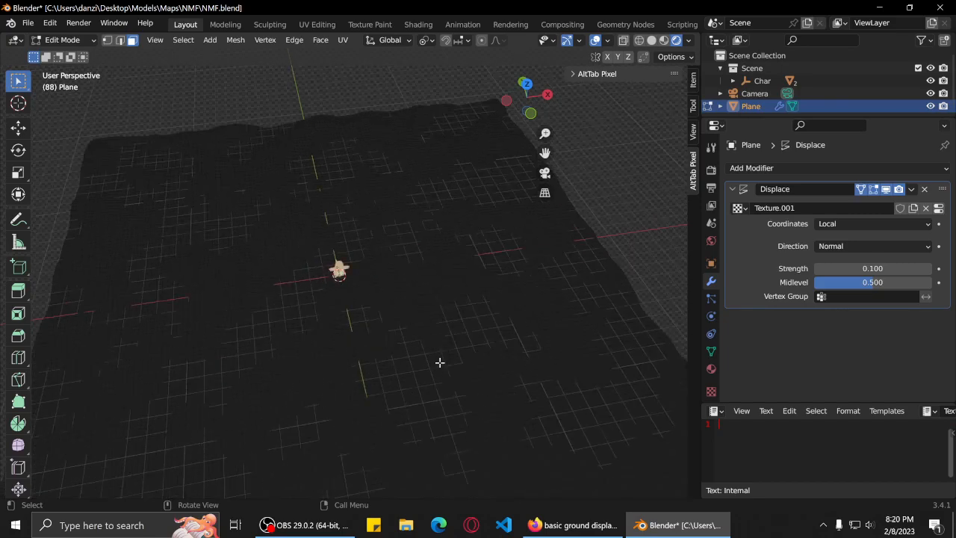
{"action": "scroll", "coordinate": [438, 359], "scroll_direction": "down", "scroll_amount": 2}
{"action": "scroll", "coordinate": [437, 356], "scroll_direction": "down", "scroll_amount": 1}
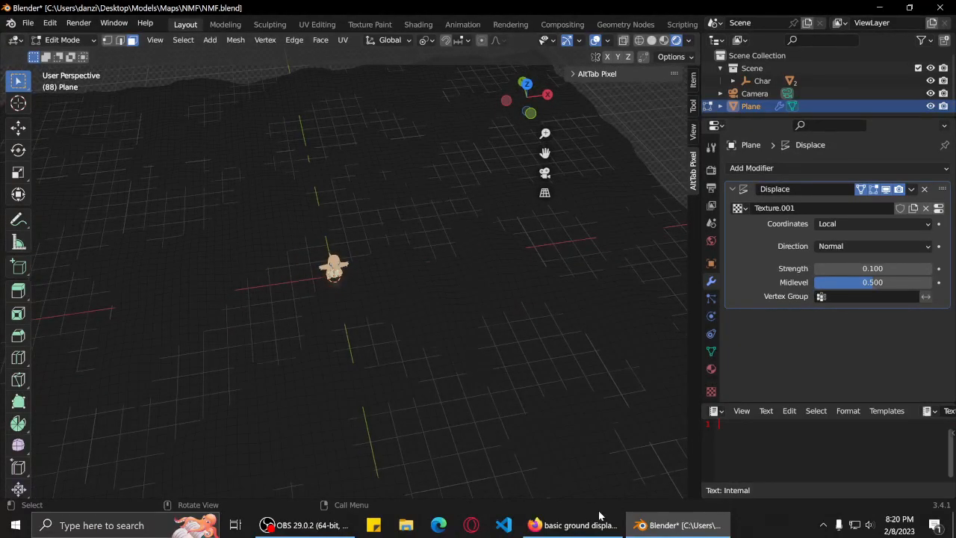
{"action": "scroll", "coordinate": [513, 386], "scroll_direction": "down", "scroll_amount": 3}
Switch to Firefox, close the ground displacement tutorial tab, and minimize the browser to return to Blender.
{"action": "key", "text": "alt+Tab"}
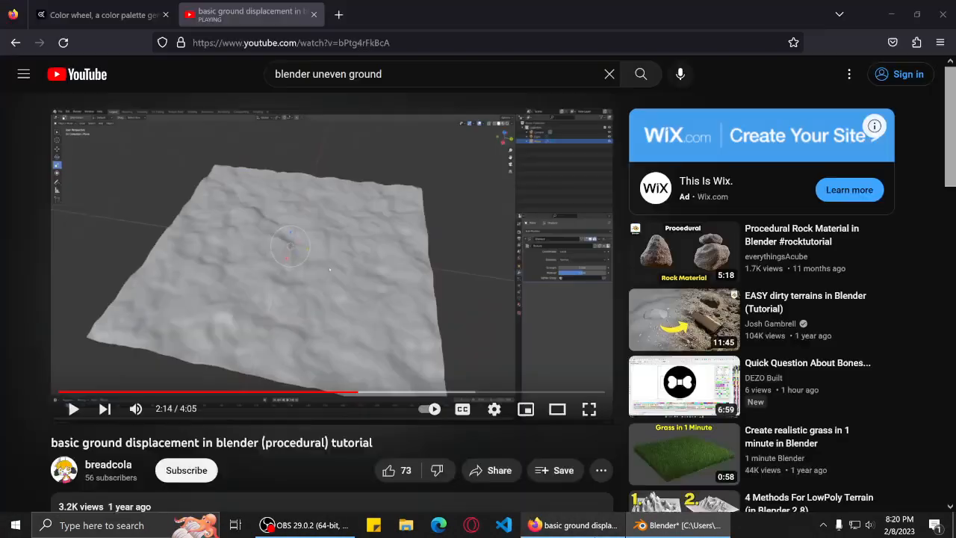
{"action": "left_click", "coordinate": [313, 15]}
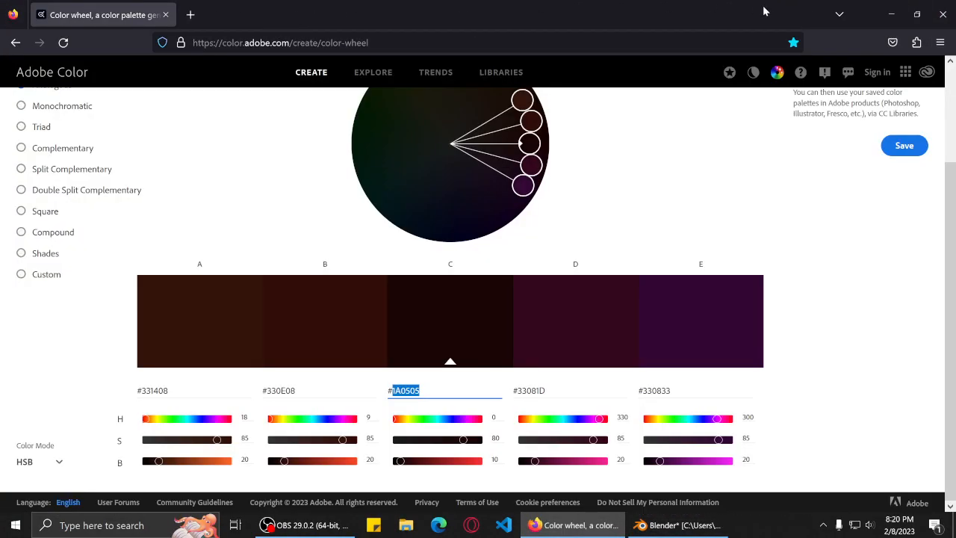
{"action": "left_click", "coordinate": [891, 15]}
Rename the Displace modifier's texture to "Ground".
{"action": "scroll", "coordinate": [390, 367], "scroll_direction": "up", "scroll_amount": 5}
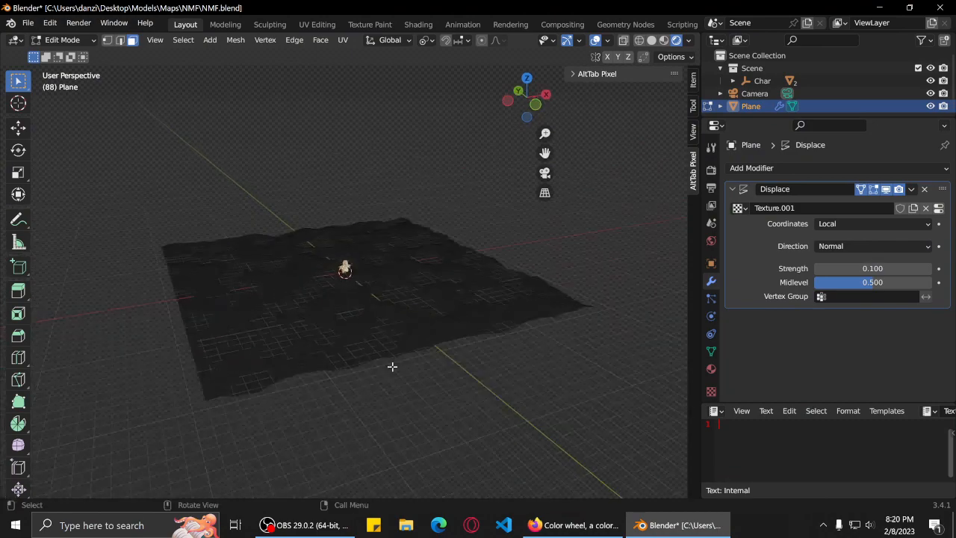
{"action": "scroll", "coordinate": [430, 380], "scroll_direction": "up", "scroll_amount": 2}
{"action": "middle_click_drag", "start_coordinate": [431, 378], "coordinate": [655, 267]}
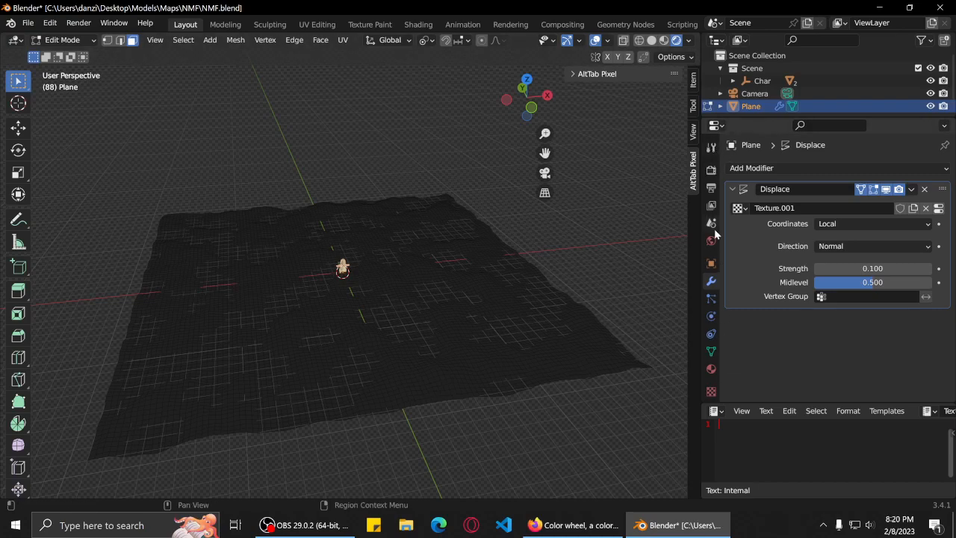
{"action": "left_click", "coordinate": [809, 207]}
{"action": "left_click", "coordinate": [809, 206]}
{"action": "key", "text": "ctrl+a"}
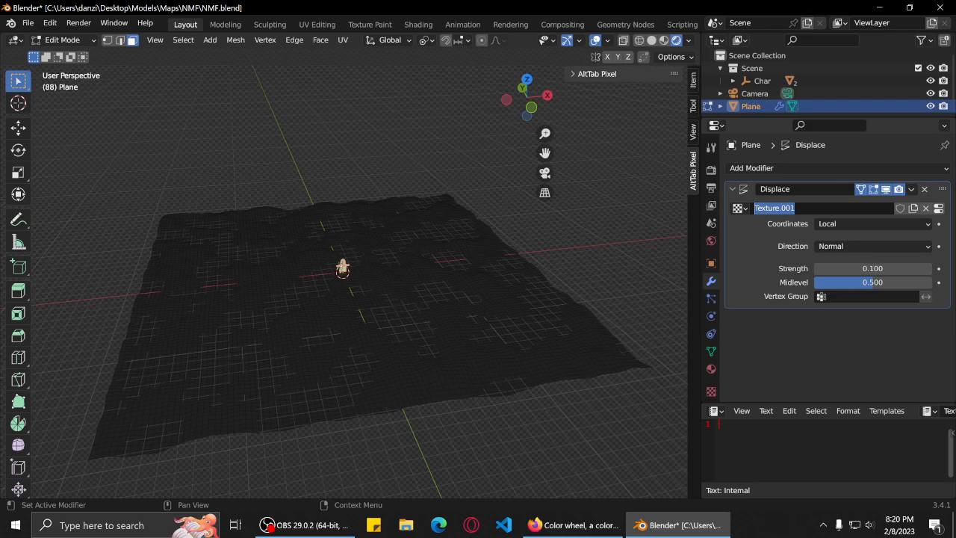
{"action": "type", "text": "Ground"}
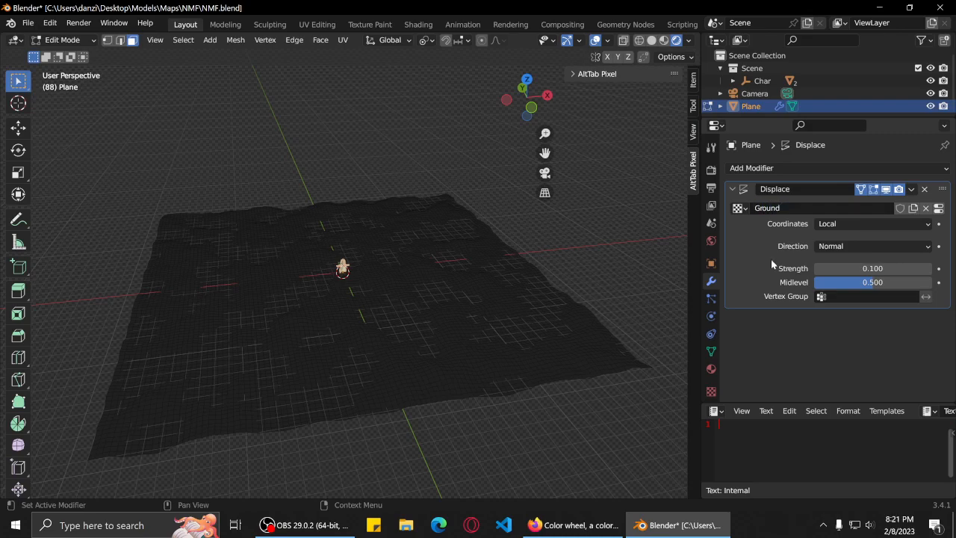
Collapse the Displace modifier's settings and save the file.
{"action": "left_click", "coordinate": [710, 354]}
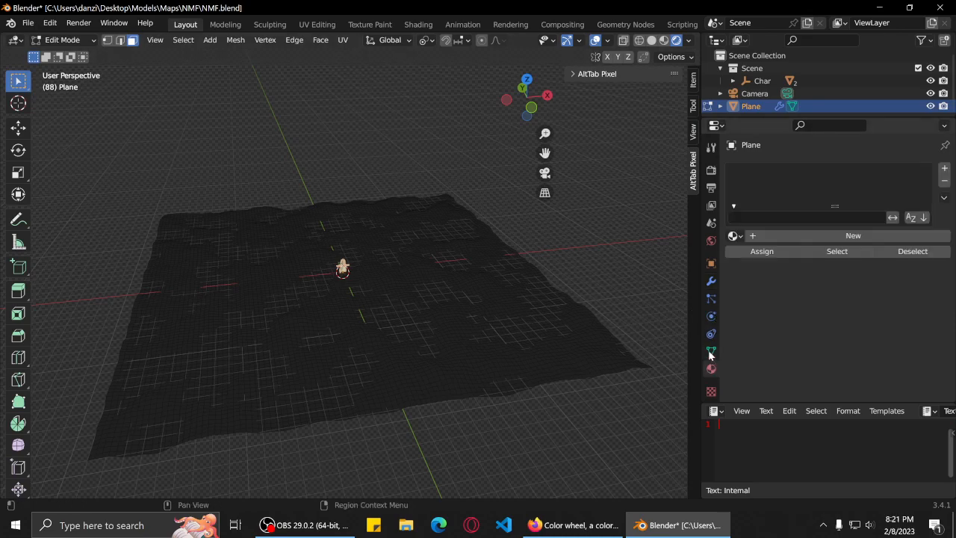
{"action": "left_click", "coordinate": [712, 281]}
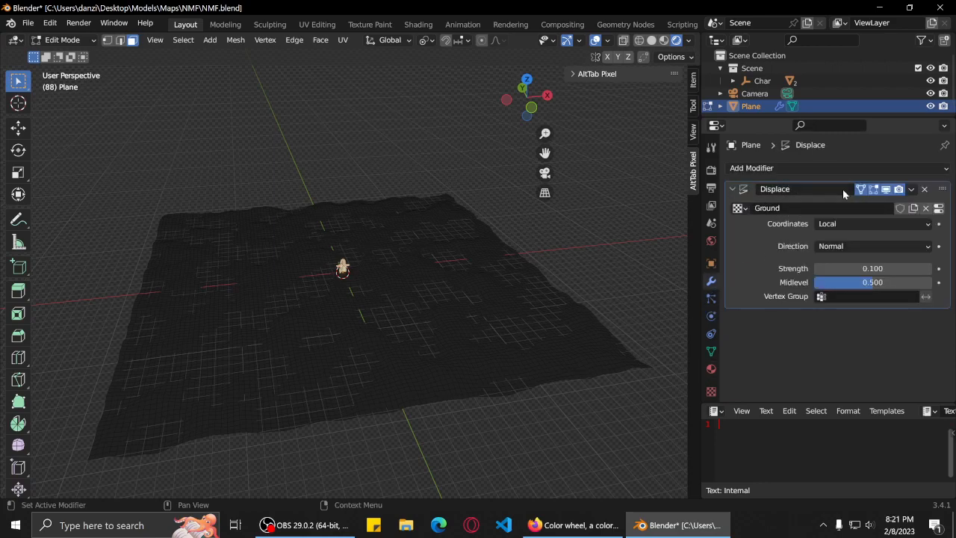
{"action": "left_click", "coordinate": [734, 189]}
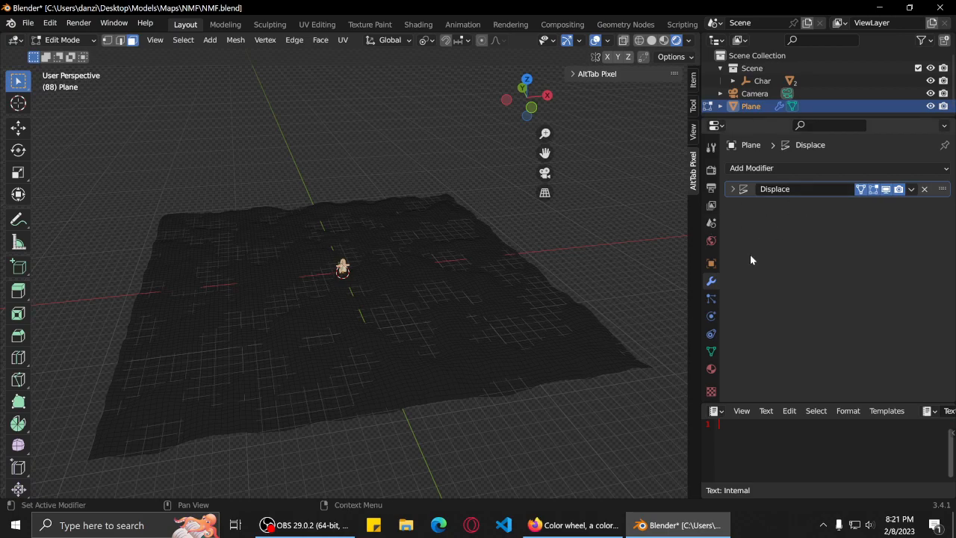
{"action": "key", "text": "ctrl+s"}
Return the plane to Object Mode and move it up 1 m along the global Z axis.
{"action": "mouse_move", "coordinate": [352, 326]}
{"action": "middle_mouse_down"}
{"action": "mouse_move", "coordinate": [436, 309]}
{"action": "mouse_move", "coordinate": [414, 330]}
{"action": "mouse_move", "coordinate": [337, 333]}
{"action": "middle_mouse_up"}
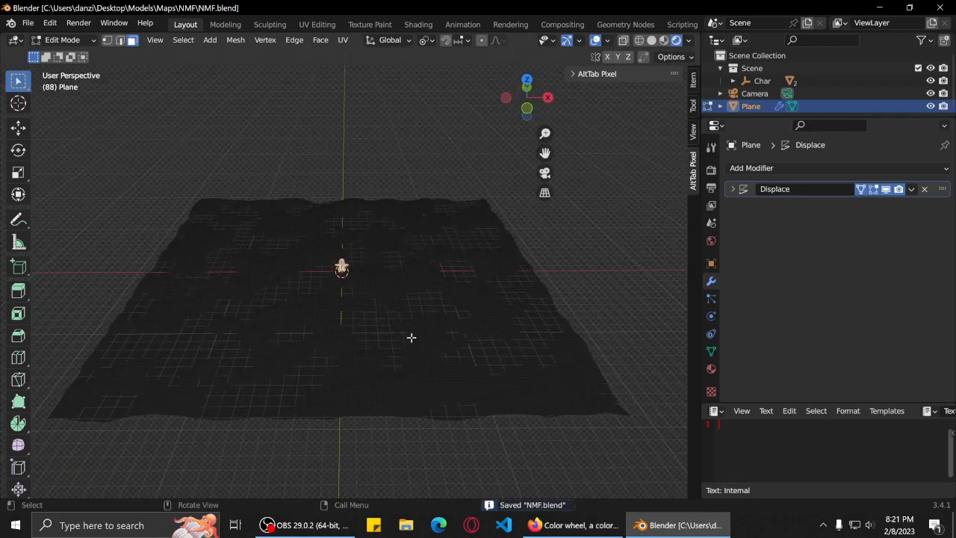
{"action": "key", "text": "Tab"}
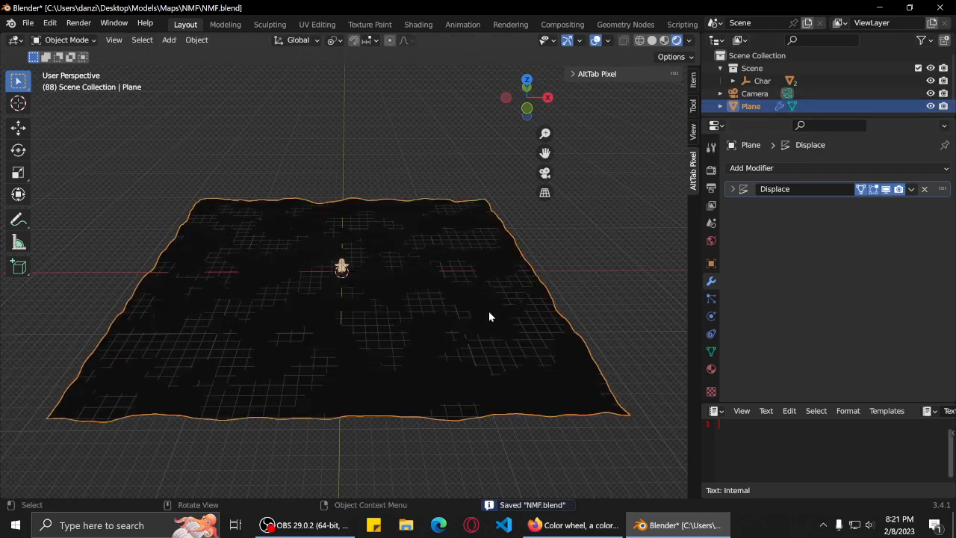
{"action": "middle_click_drag", "start_coordinate": [489, 316], "coordinate": [454, 277]}
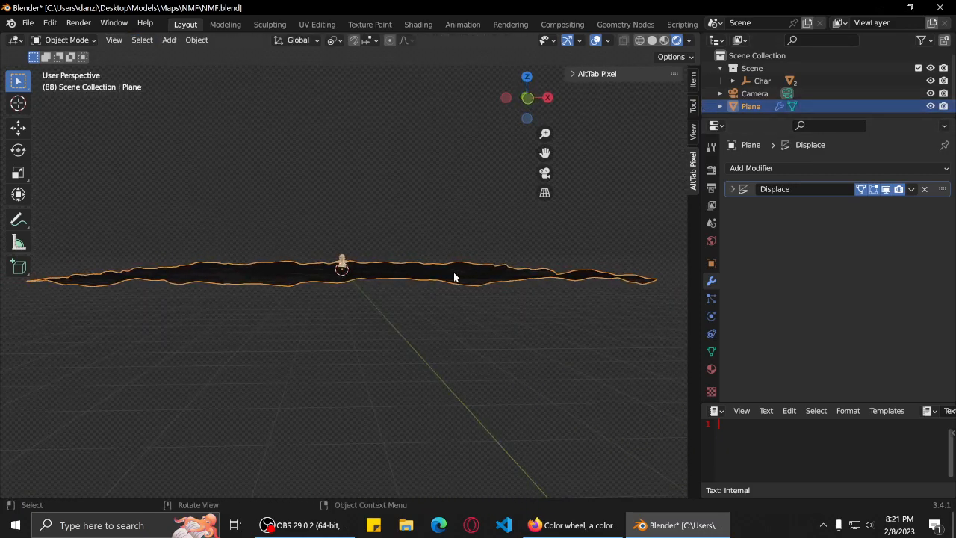
{"action": "key", "text": "g"}
{"action": "type", "text": "z"}
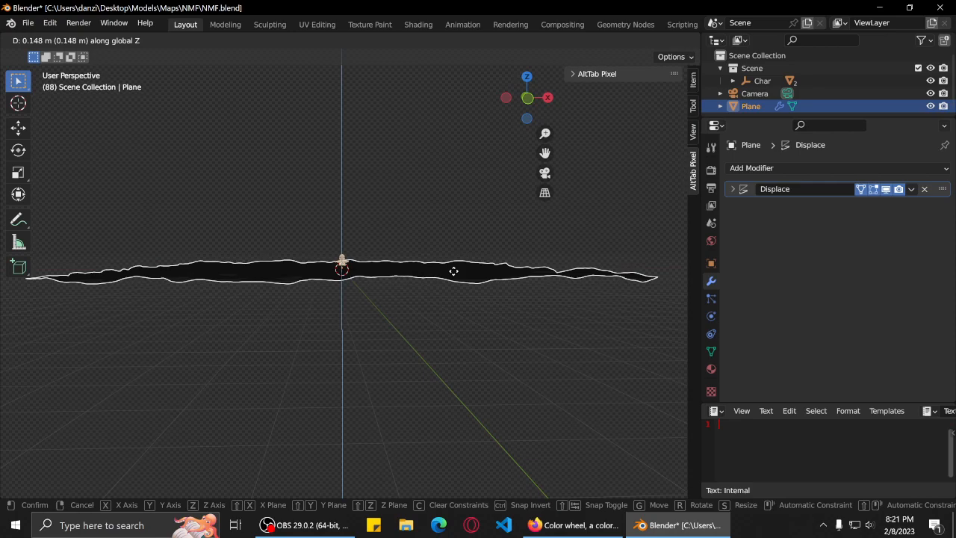
{"action": "type", "text": "1"}
{"action": "key", "text": "Return"}
Raise the ground plane another 1 m along the global Z axis.
{"action": "middle_click_drag", "start_coordinate": [386, 247], "coordinate": [496, 280]}
{"action": "key", "text": "g"}
{"action": "key", "text": "z"}
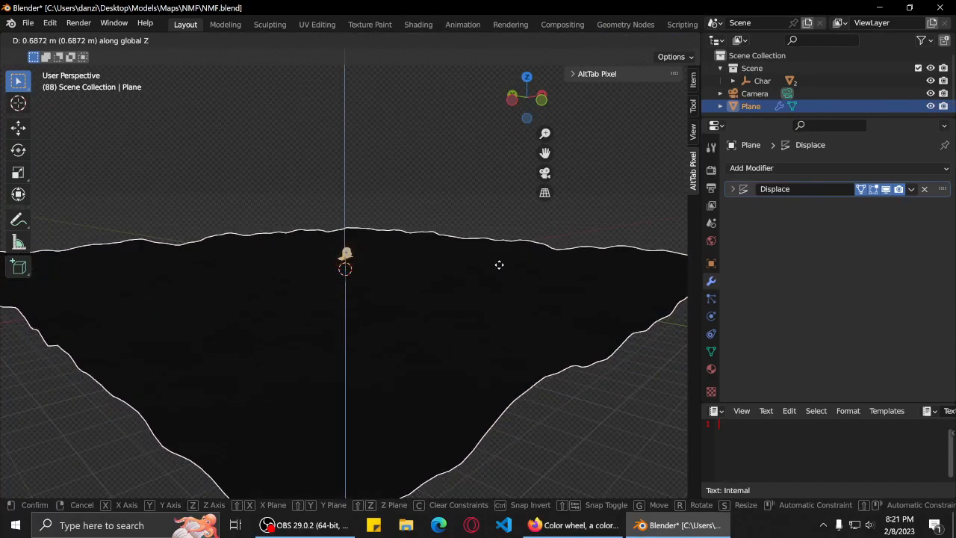
{"action": "type", "text": "1"}
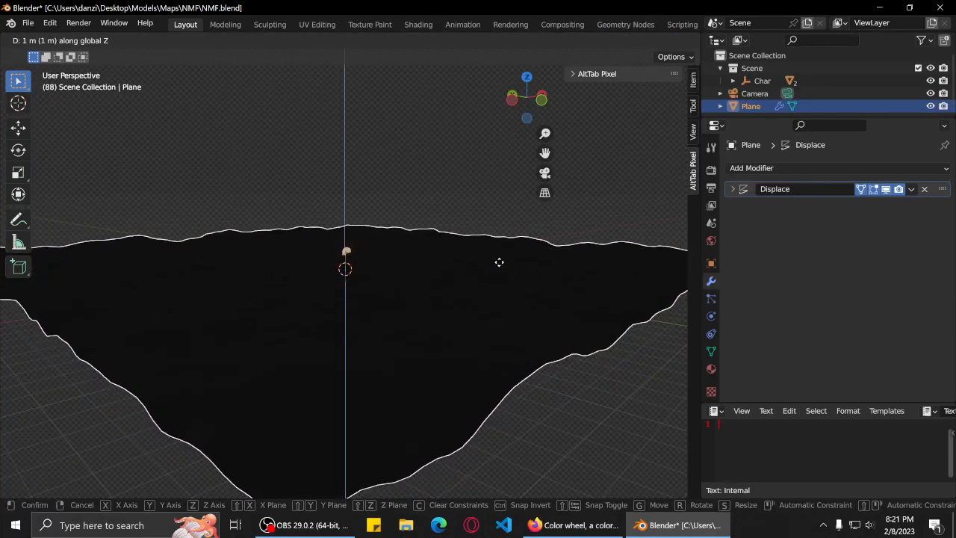
{"action": "key", "text": "Return"}
{"action": "middle_click_drag", "start_coordinate": [397, 339], "coordinate": [416, 340]}
{"action": "scroll", "coordinate": [416, 340], "scroll_direction": "down", "scroll_amount": 3}
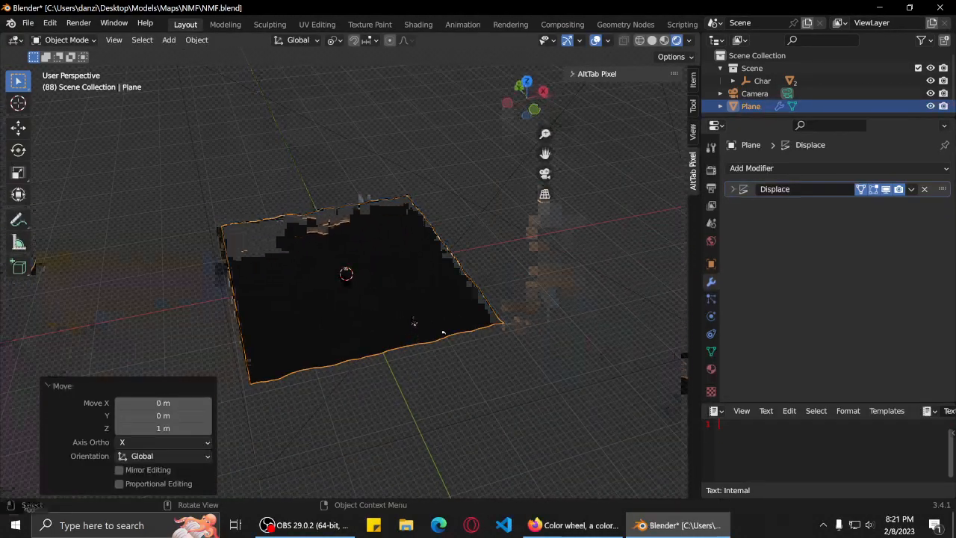
Check the ground through the camera, and move the Char object up about 1.57 m along global Z onto the terrain.
{"action": "key", "text": "KP_0"}
{"action": "scroll", "coordinate": [404, 314], "scroll_direction": "down", "scroll_amount": 3}
{"action": "scroll", "coordinate": [404, 314], "scroll_direction": "up", "scroll_amount": 2}
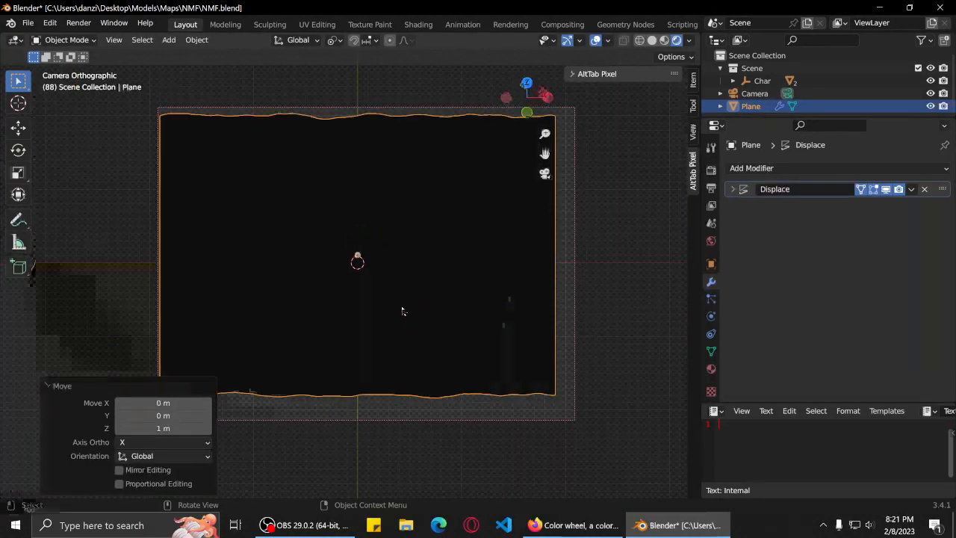
{"action": "scroll", "coordinate": [403, 313], "scroll_direction": "down", "scroll_amount": 1}
{"action": "scroll", "coordinate": [404, 314], "scroll_direction": "up", "scroll_amount": 1}
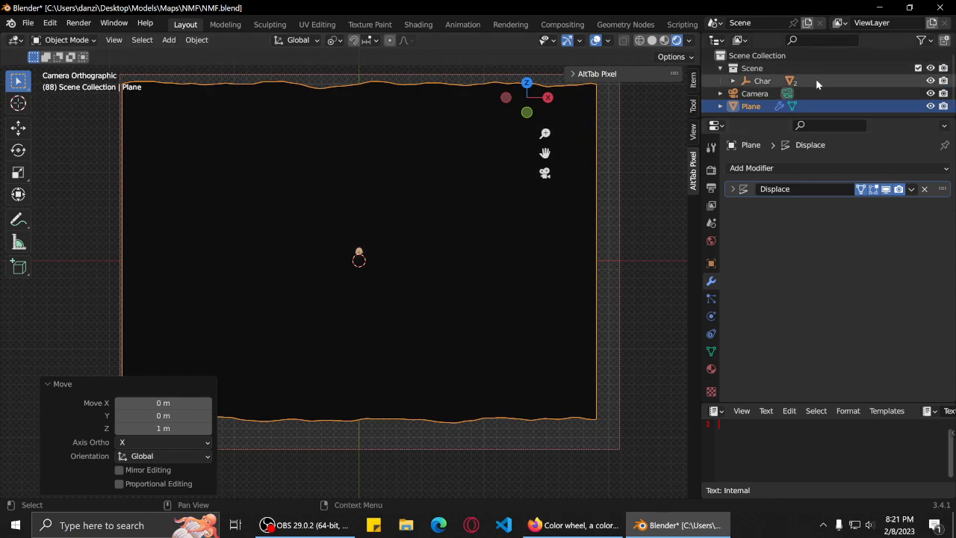
{"action": "left_click", "coordinate": [840, 81]}
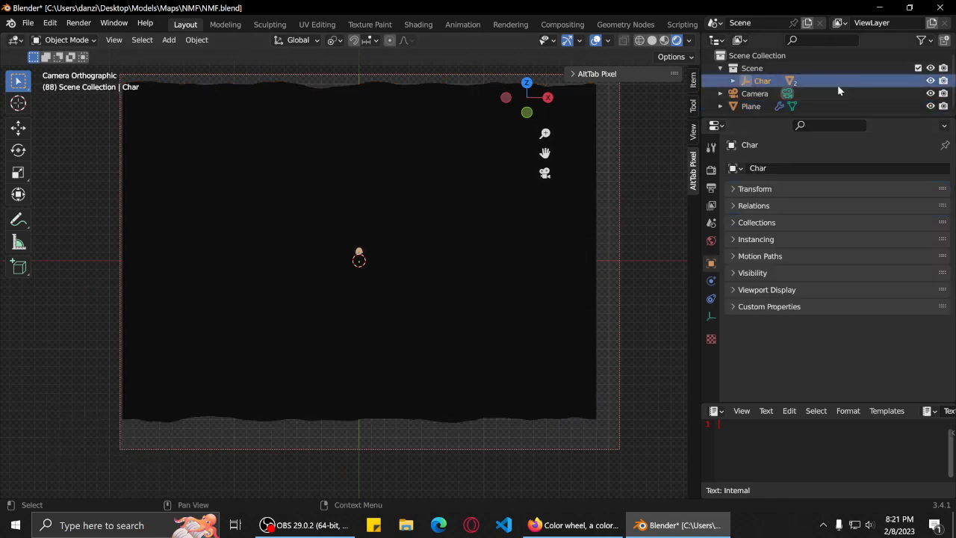
{"action": "key", "text": "g"}
{"action": "key", "text": "z"}
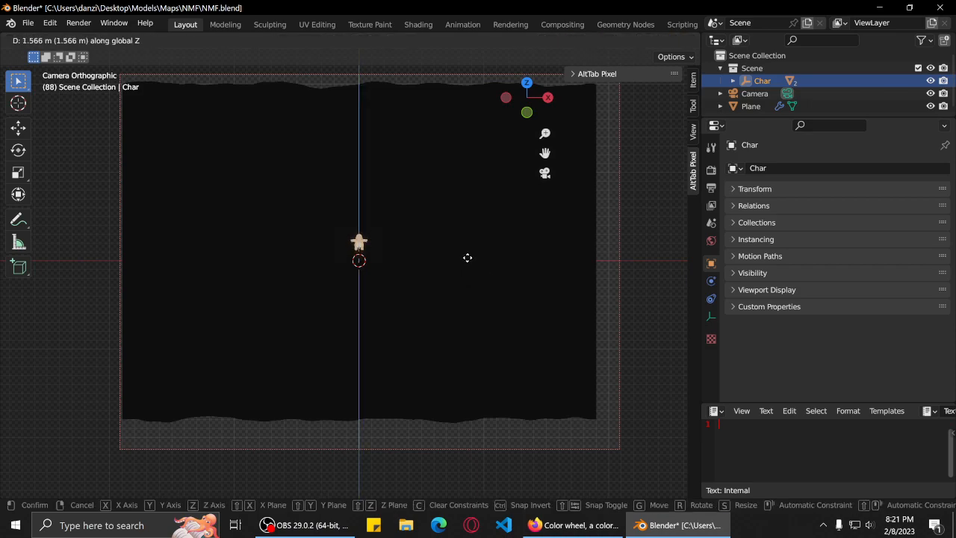
{"action": "left_click", "coordinate": [467, 257]}
{"action": "middle_click_drag", "start_coordinate": [408, 280], "coordinate": [484, 308]}
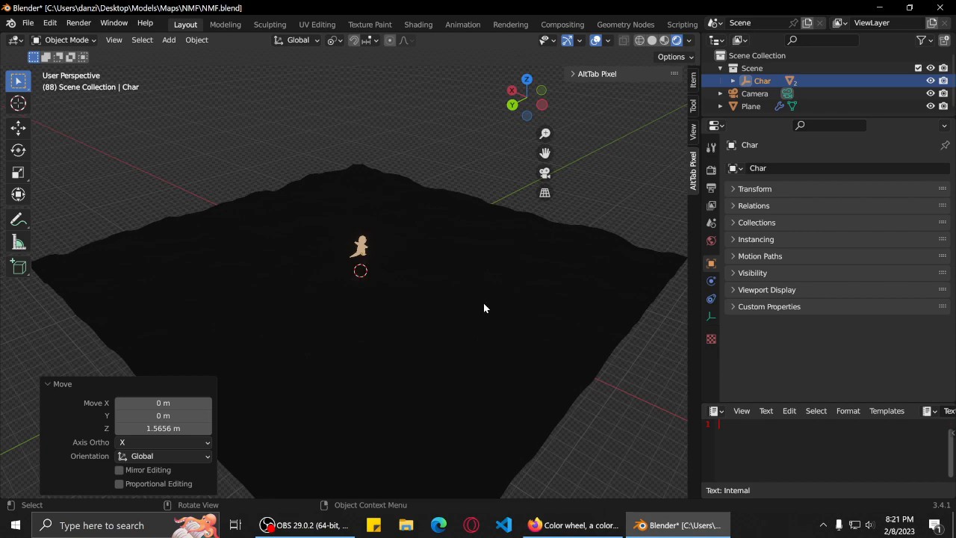
Select the plane and collapse the View Layer, Passes, Freestyle and Freestyle Line Set sections in the view layer properties.
{"action": "left_click", "coordinate": [484, 304]}
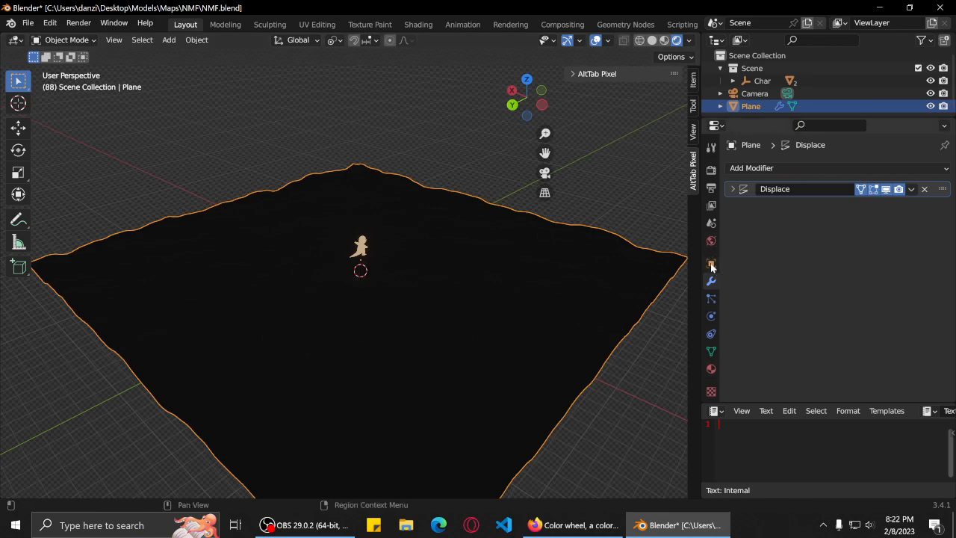
{"action": "left_click", "coordinate": [712, 191]}
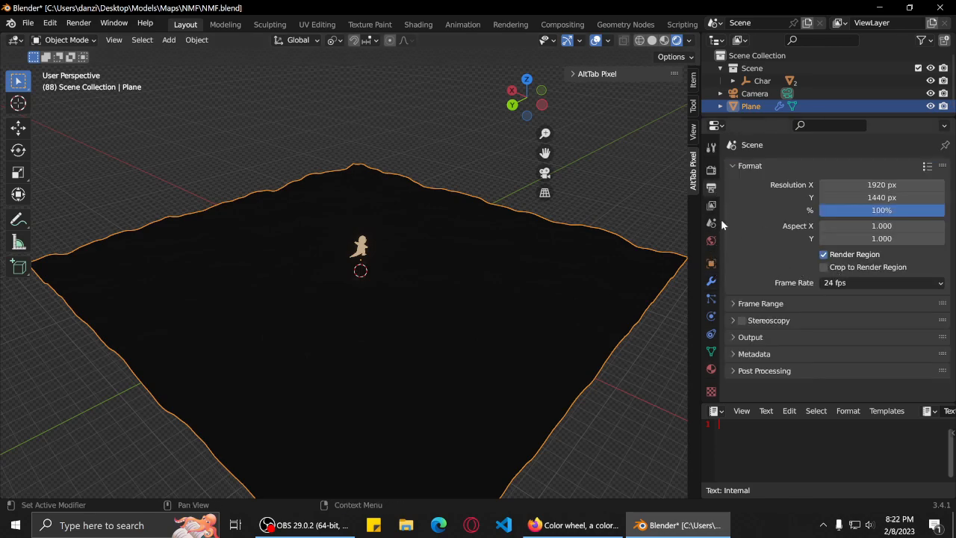
{"action": "left_click", "coordinate": [712, 206]}
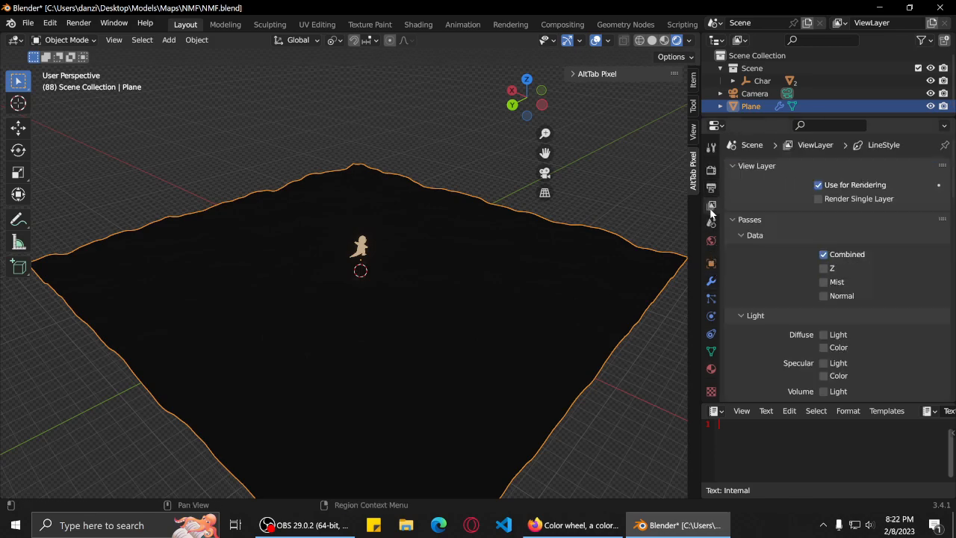
{"action": "left_click", "coordinate": [735, 165]}
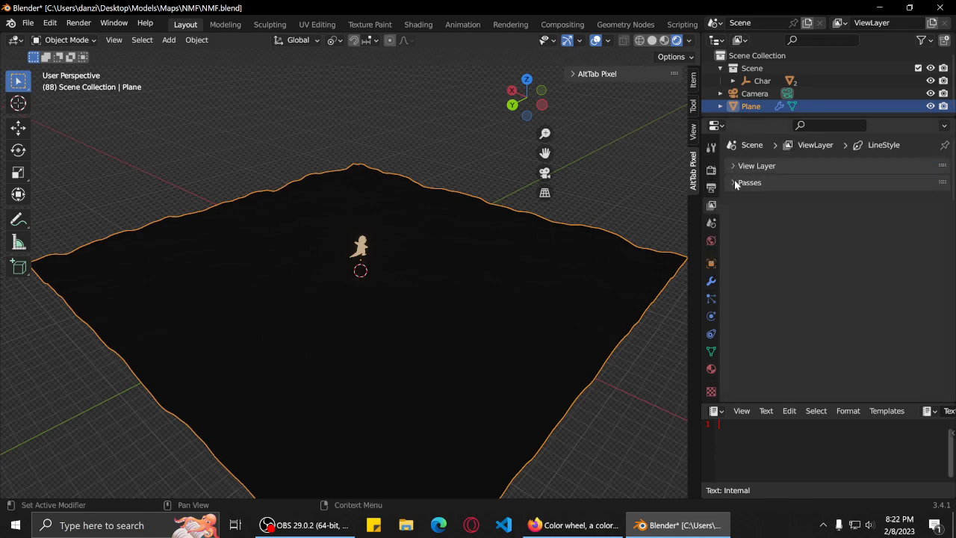
{"action": "left_click", "coordinate": [735, 183]}
{"action": "left_click", "coordinate": [732, 218]}
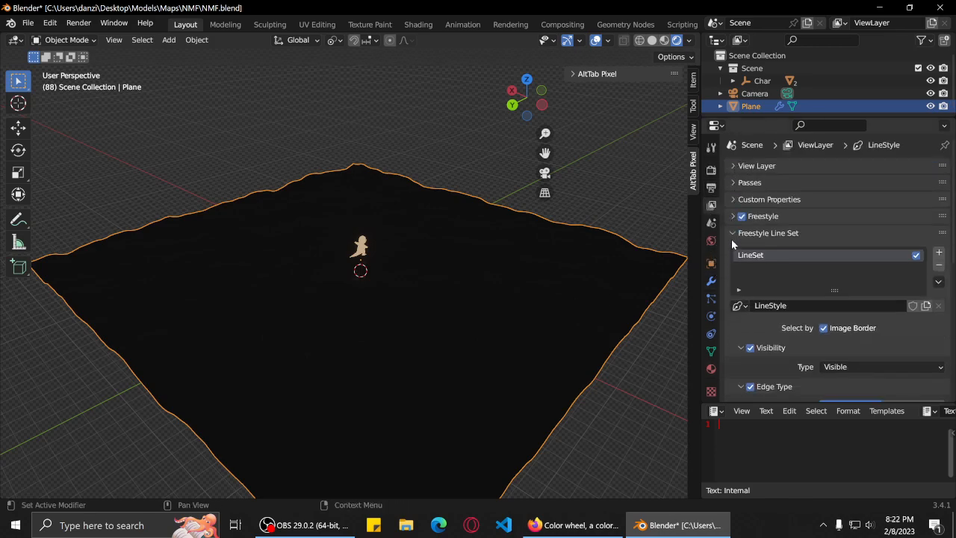
{"action": "left_click", "coordinate": [732, 234]}
Set the World background strength to 1 to brighten the ground around the character.
{"action": "left_click", "coordinate": [714, 191]}
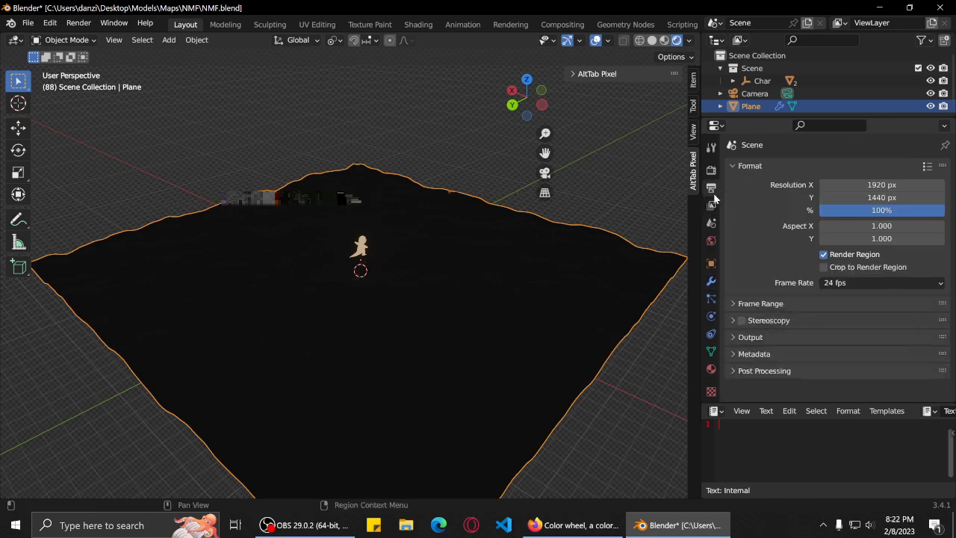
{"action": "left_click", "coordinate": [711, 241]}
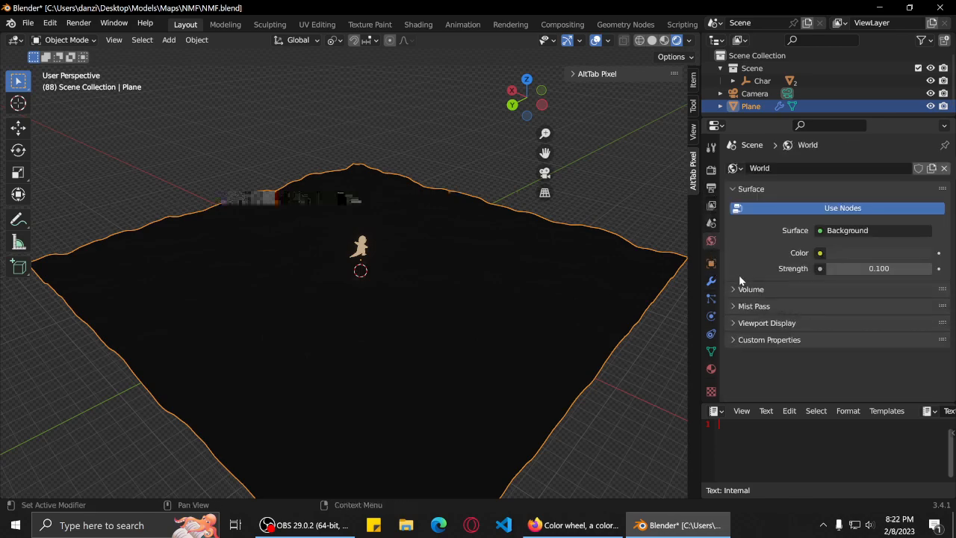
{"action": "left_click", "coordinate": [874, 268]}
{"action": "type", "text": "1"}
{"action": "key", "text": "Return"}
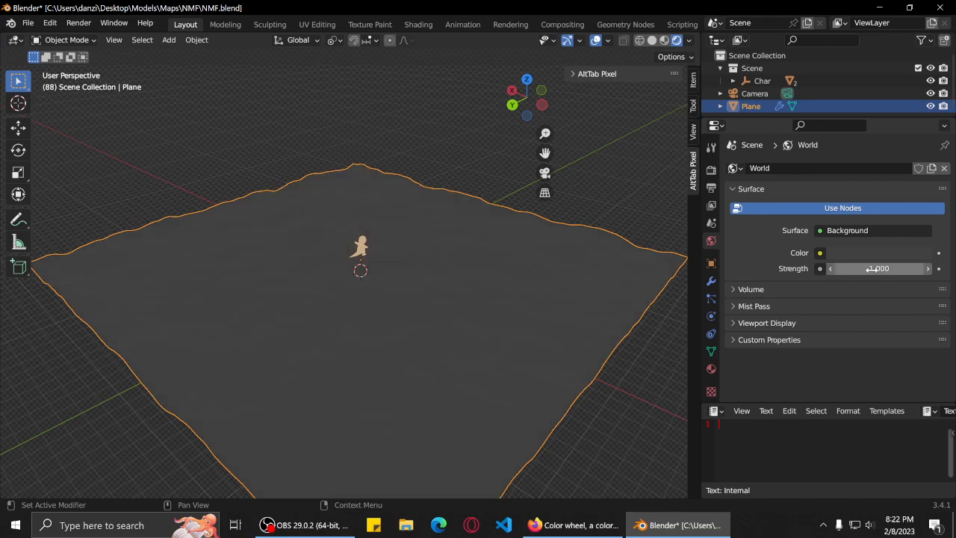
{"action": "middle_click_drag", "start_coordinate": [363, 271], "coordinate": [408, 265]}
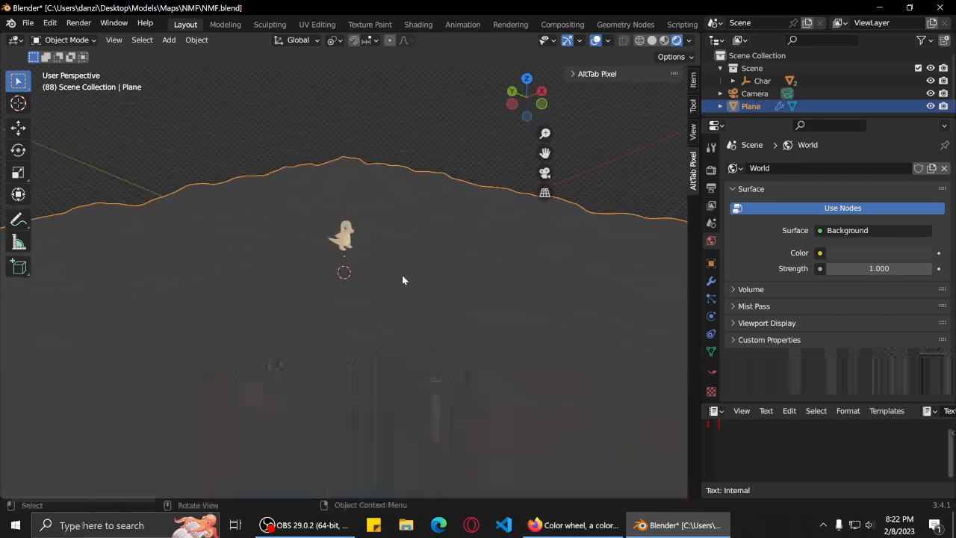
{"action": "middle_click_drag", "start_coordinate": [402, 279], "coordinate": [525, 256]}
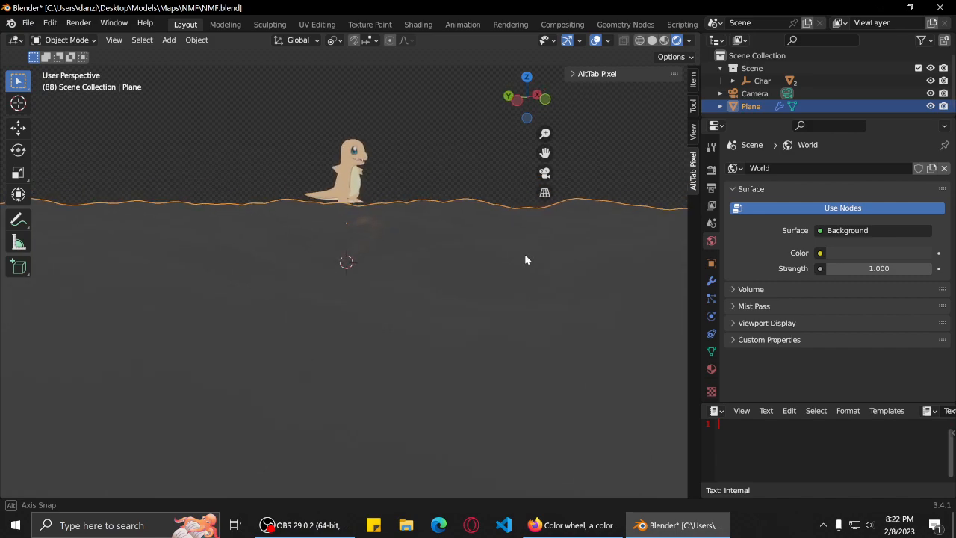
Try a Displace modifier strength of 0.01 on the plane and settle on 0.05.
{"action": "left_click", "coordinate": [711, 281]}
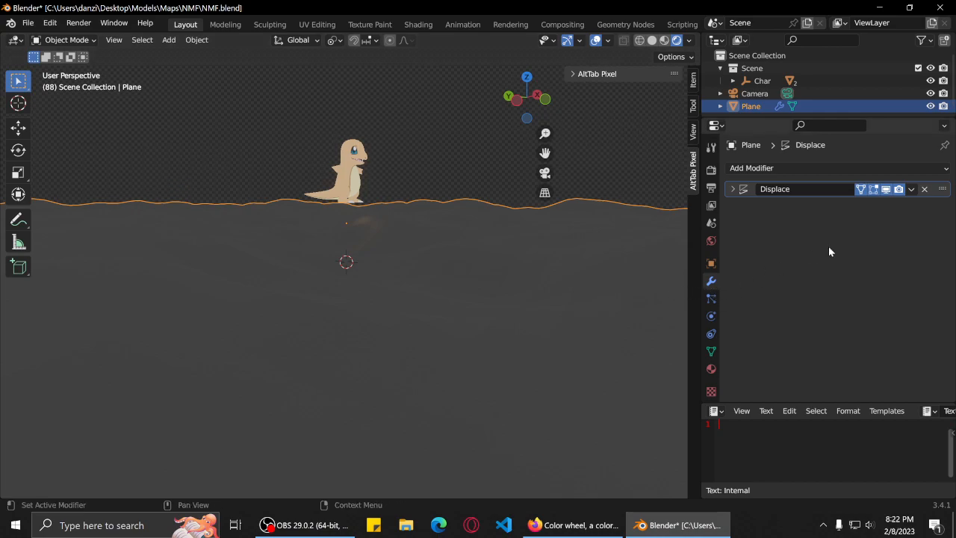
{"action": "left_click", "coordinate": [743, 192]}
{"action": "left_click", "coordinate": [875, 270]}
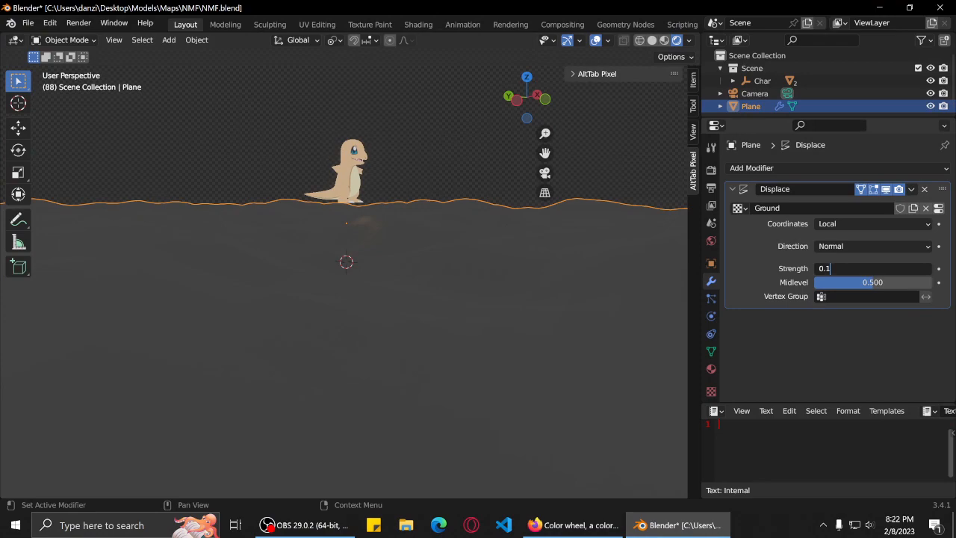
{"action": "key", "text": "Return"}
{"action": "left_click", "coordinate": [842, 271]}
{"action": "left_click", "coordinate": [842, 271]}
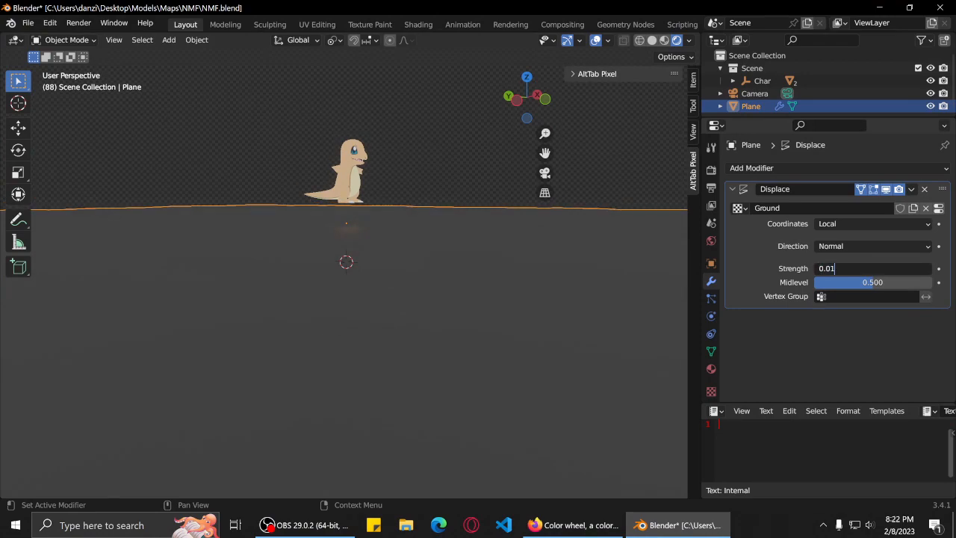
{"action": "key", "text": "Return"}
{"action": "middle_click_drag", "start_coordinate": [282, 193], "coordinate": [412, 314]}
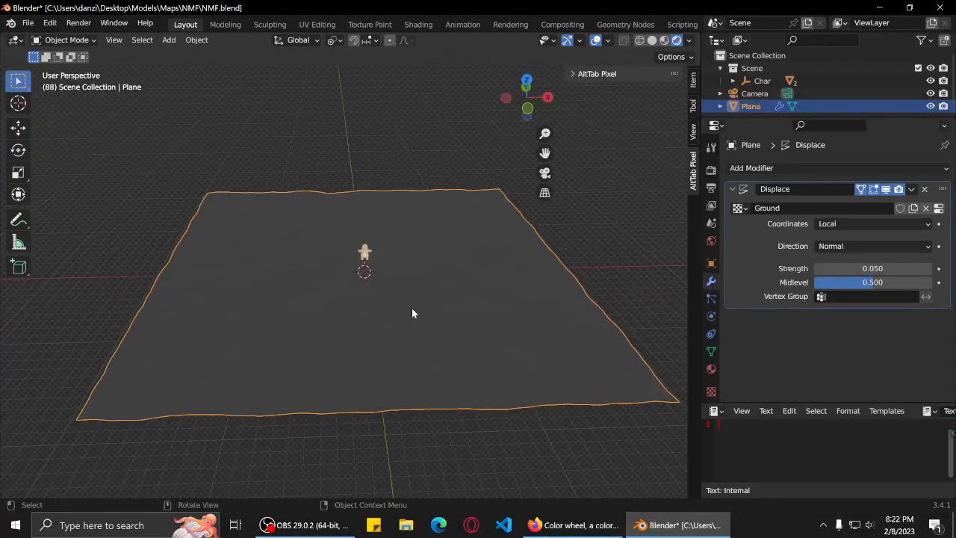
Switch to Adobe Color in Firefox and adjust the analogous palette's base color to dark brown #40190D with brightness 25.
{"action": "left_click", "coordinate": [574, 525]}
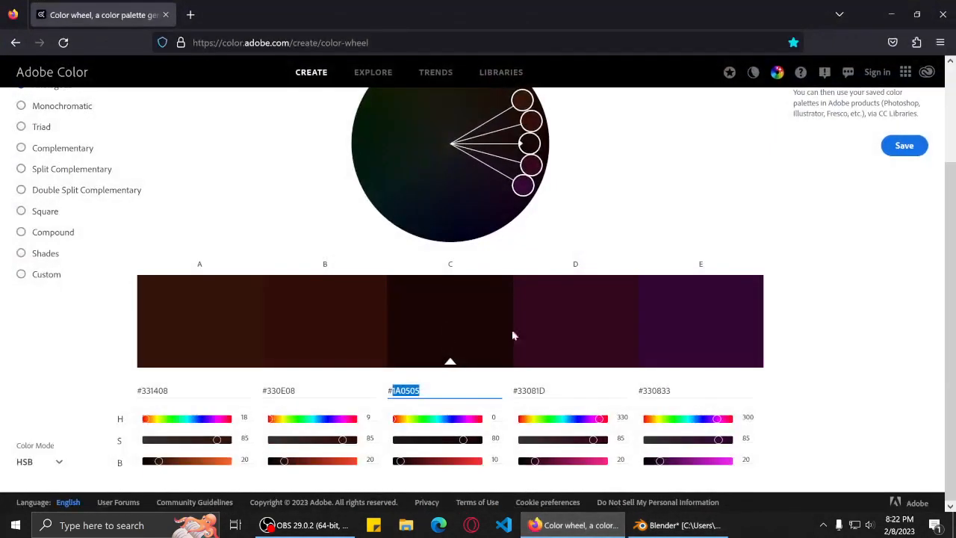
{"action": "scroll", "coordinate": [613, 179], "scroll_direction": "up", "scroll_amount": 1}
{"action": "scroll", "coordinate": [568, 185], "scroll_direction": "down", "scroll_amount": 1}
{"action": "scroll", "coordinate": [555, 249], "scroll_direction": "up", "scroll_amount": 1}
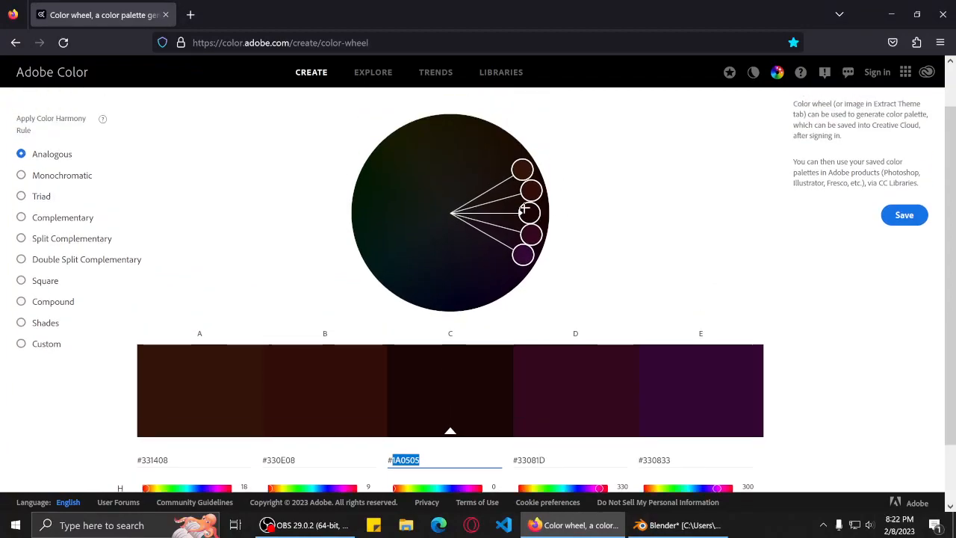
{"action": "scroll", "coordinate": [455, 343], "scroll_direction": "down", "scroll_amount": 1}
{"action": "left_click_drag", "start_coordinate": [425, 463], "coordinate": [588, 458]}
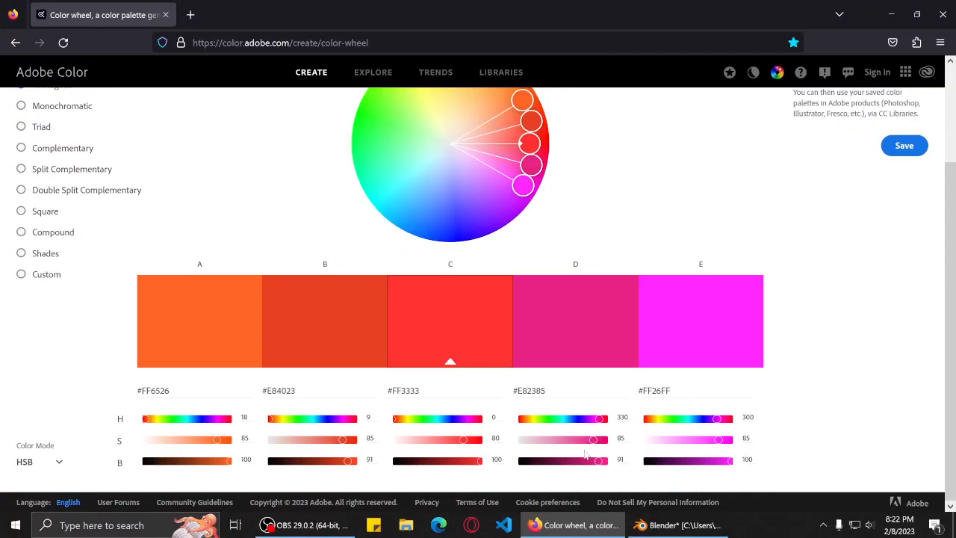
{"action": "scroll", "coordinate": [627, 217], "scroll_direction": "up", "scroll_amount": 1}
{"action": "mouse_move", "coordinate": [535, 191]}
{"action": "left_mouse_down"}
{"action": "mouse_move", "coordinate": [532, 167]}
{"action": "mouse_move", "coordinate": [544, 179]}
{"action": "mouse_move", "coordinate": [537, 160]}
{"action": "mouse_move", "coordinate": [542, 178]}
{"action": "left_mouse_up"}
{"action": "scroll", "coordinate": [539, 377], "scroll_direction": "down", "scroll_amount": 1}
{"action": "left_click_drag", "start_coordinate": [458, 462], "coordinate": [413, 464]}
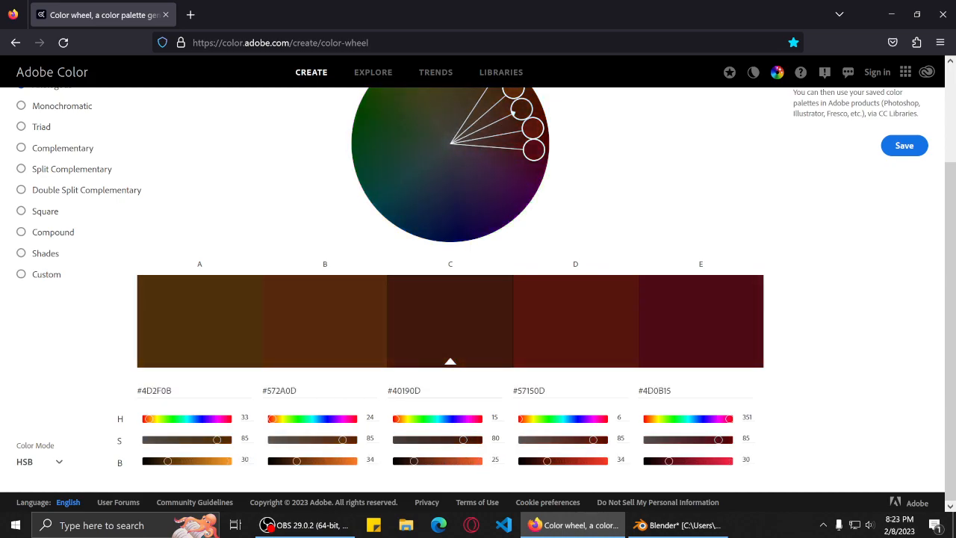
Copy the base color's hex code 40190D and switch back to Blender.
{"action": "double_click", "coordinate": [421, 390]}
{"action": "key", "text": "ctrl+c"}
{"action": "key", "text": "alt+Tab"}
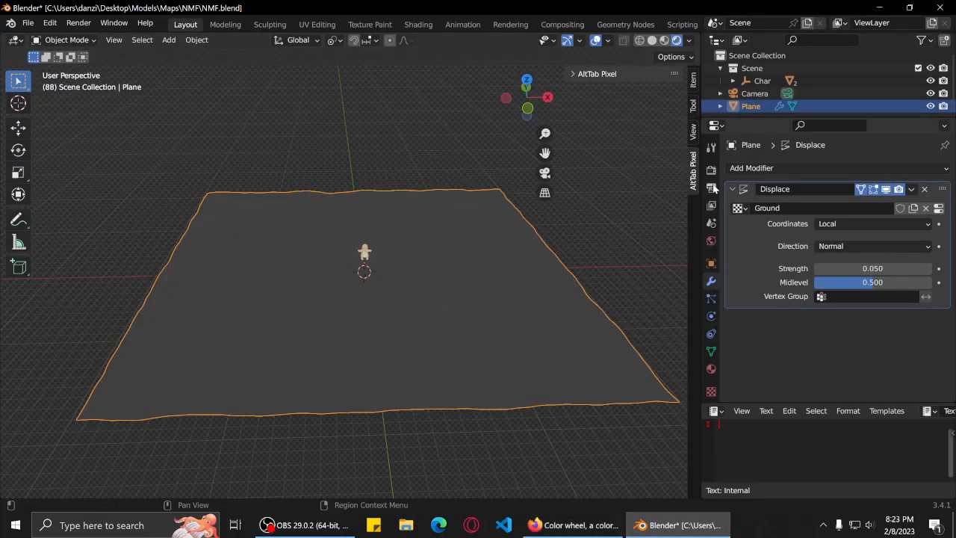
Give the plane a material named "Dirt".
{"action": "left_click", "coordinate": [711, 368]}
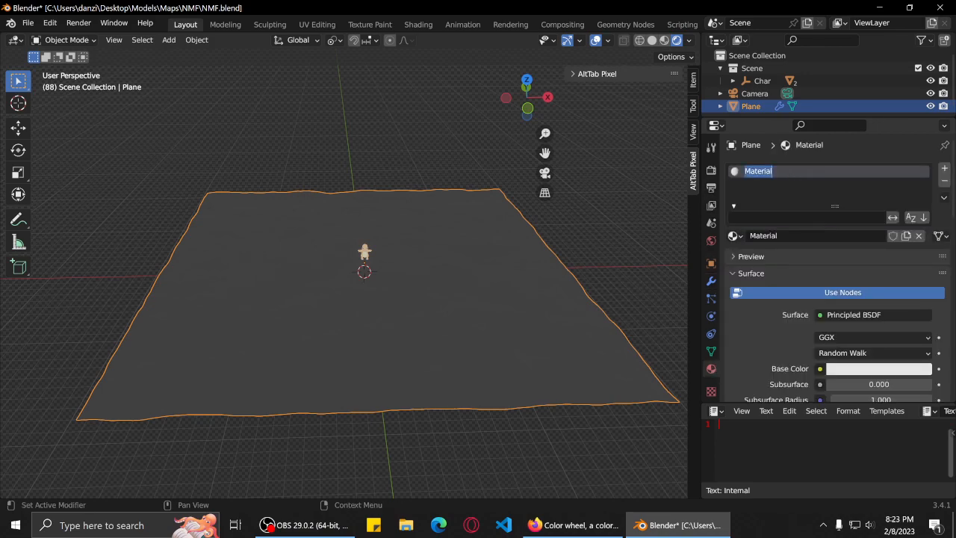
{"action": "type", "text": "Dirt"}
{"action": "key", "text": "Return"}
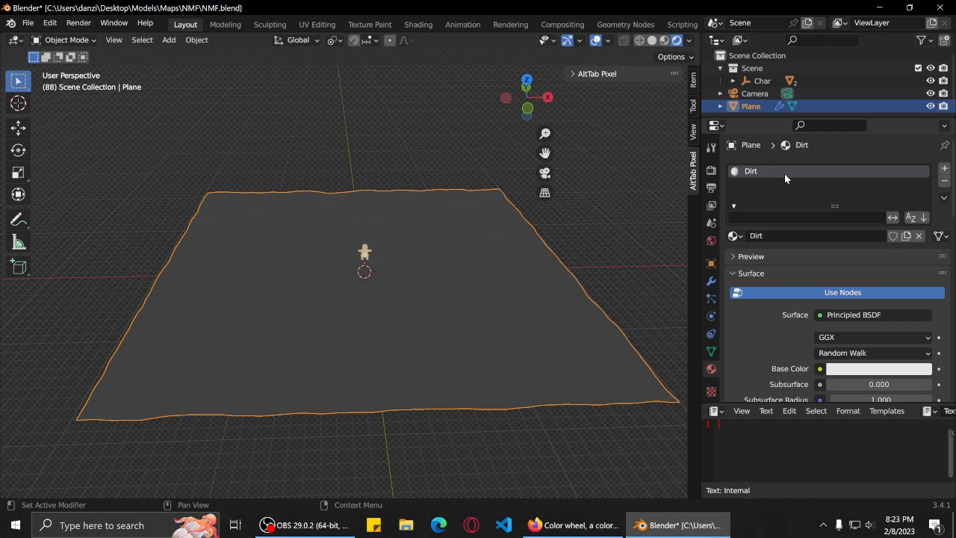
Set the Dirt material's Base Color to the copied hex value 40190D.
{"action": "left_click", "coordinate": [868, 369]}
{"action": "left_click", "coordinate": [888, 316]}
{"action": "key", "text": "ctrl+v"}
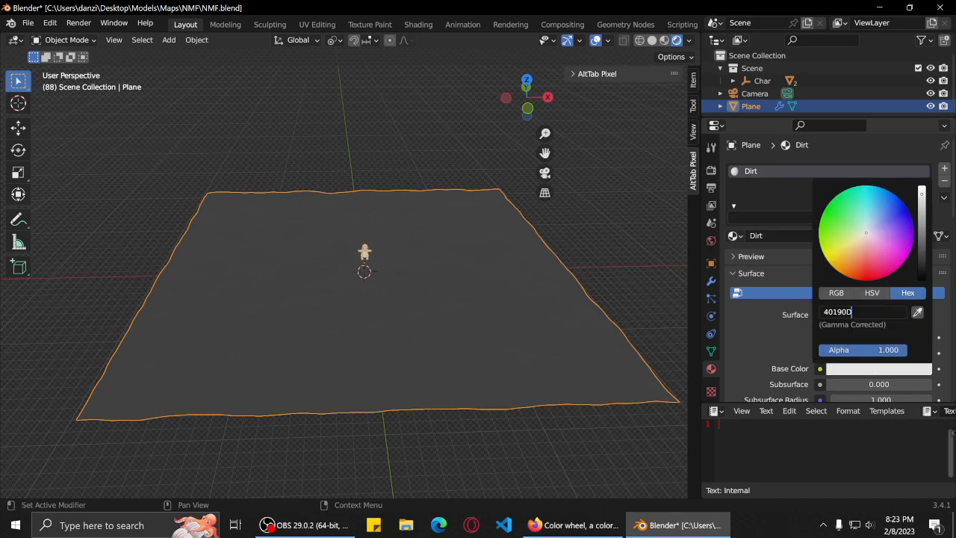
{"action": "key", "text": "Return"}
{"action": "middle_click_drag", "start_coordinate": [336, 327], "coordinate": [481, 297]}
{"action": "scroll", "coordinate": [411, 322], "scroll_direction": "up", "scroll_amount": 4}
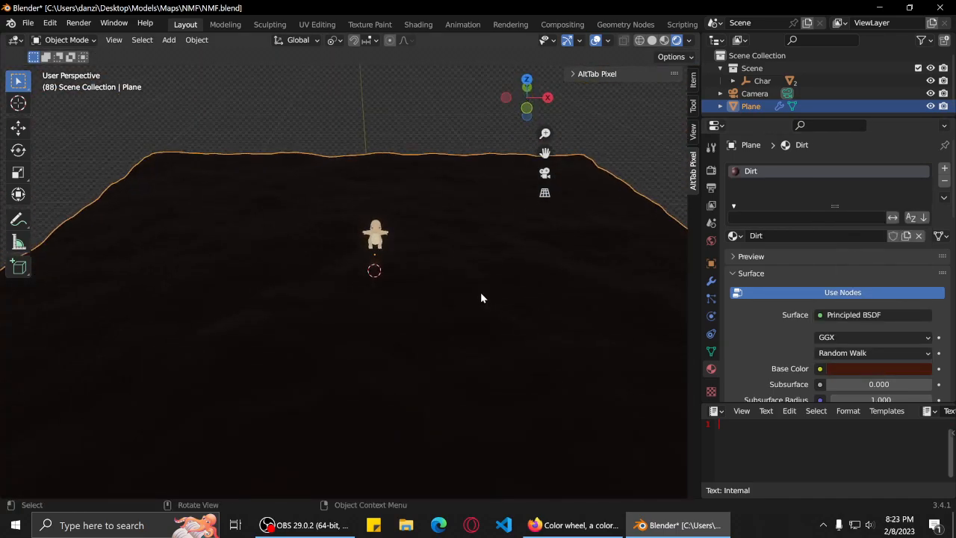
Switch to Adobe Color, shift the base color to #42180C, and set color D to saturation 80 and brightness 20, giving #330D0A.
{"action": "left_click", "coordinate": [572, 526]}
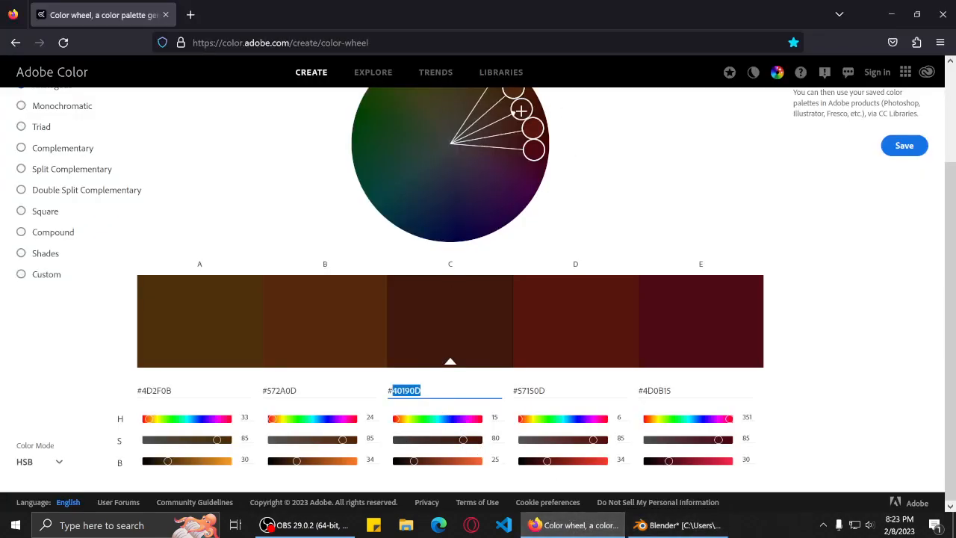
{"action": "left_click_drag", "start_coordinate": [523, 109], "coordinate": [527, 111]}
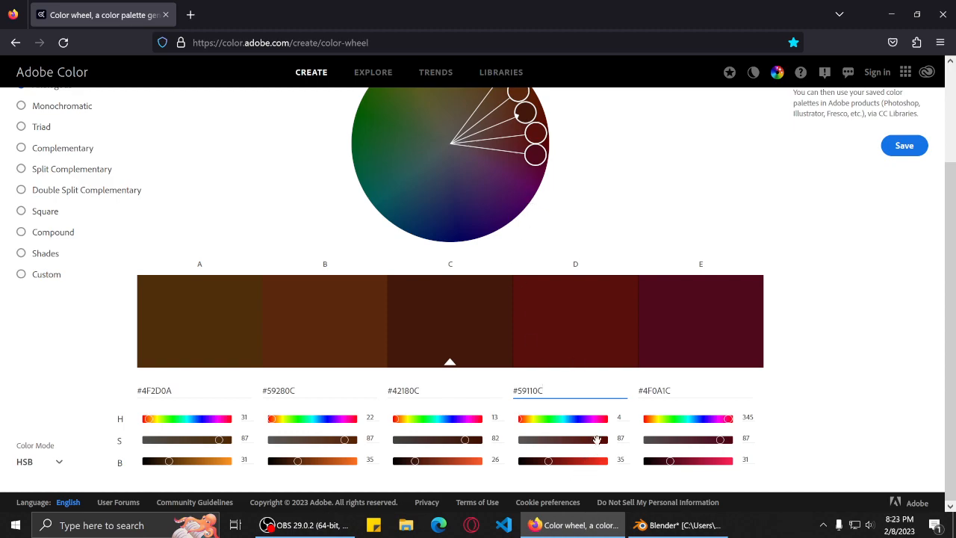
{"action": "left_click_drag", "start_coordinate": [597, 441], "coordinate": [591, 442]}
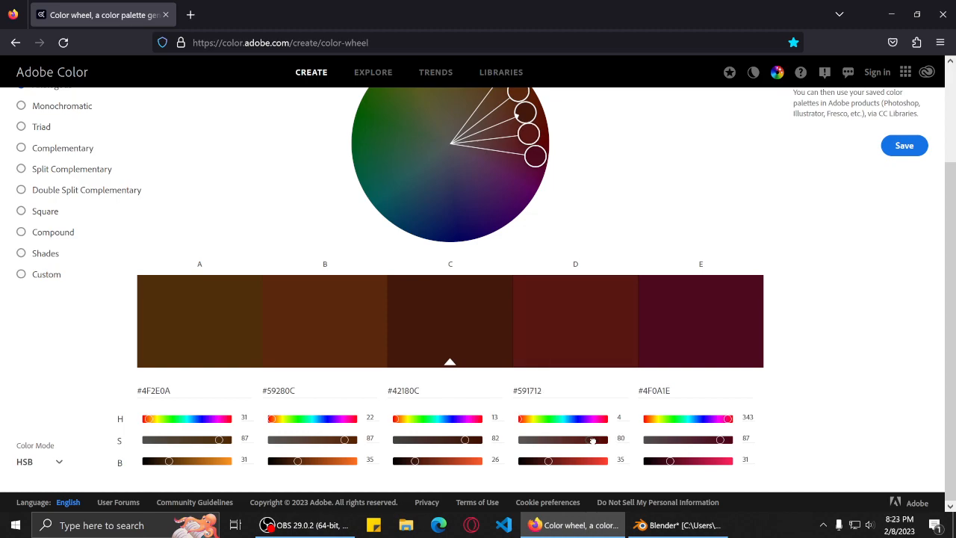
{"action": "left_click_drag", "start_coordinate": [537, 463], "coordinate": [532, 461]}
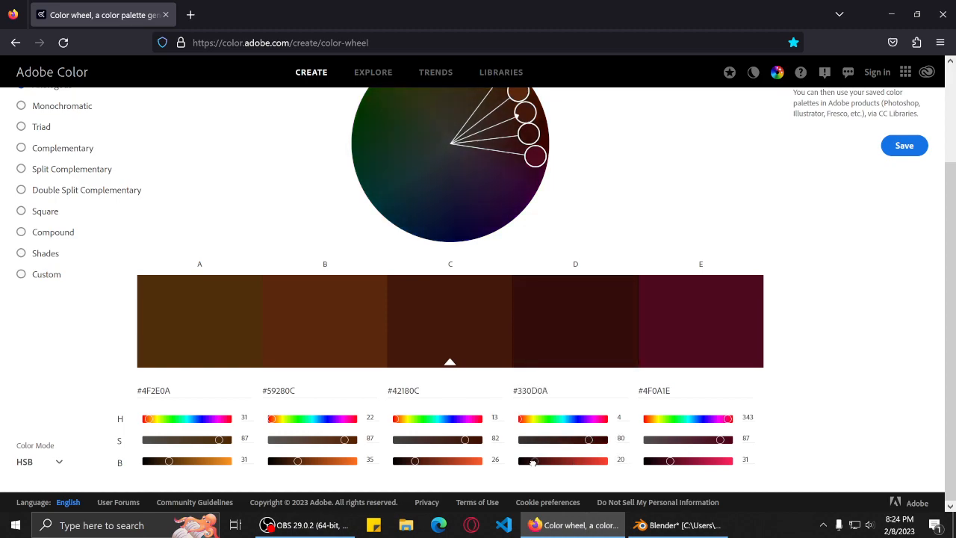
Switch back to Blender, set the Dirt material's Base Color to hex 330D0A and save the file.
{"action": "left_click", "coordinate": [677, 525]}
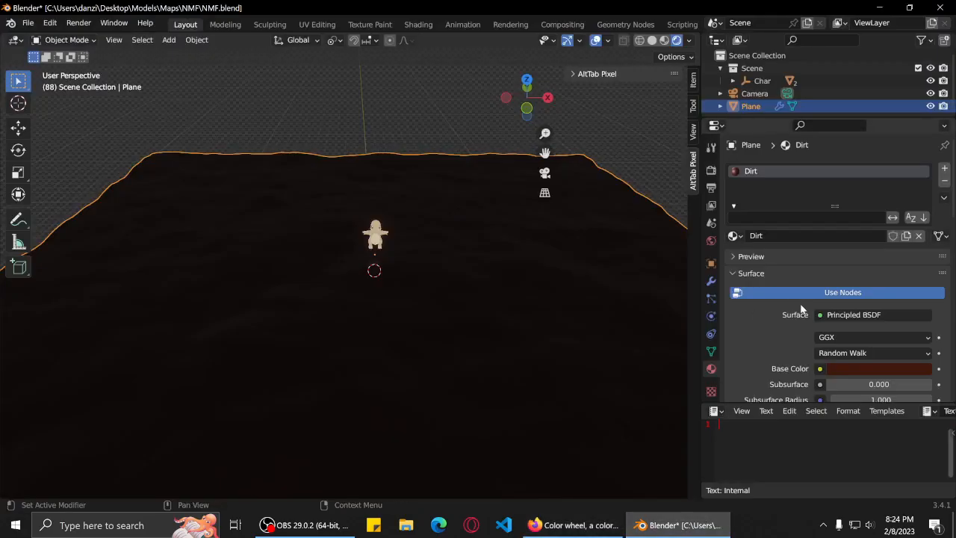
{"action": "left_click", "coordinate": [852, 378]}
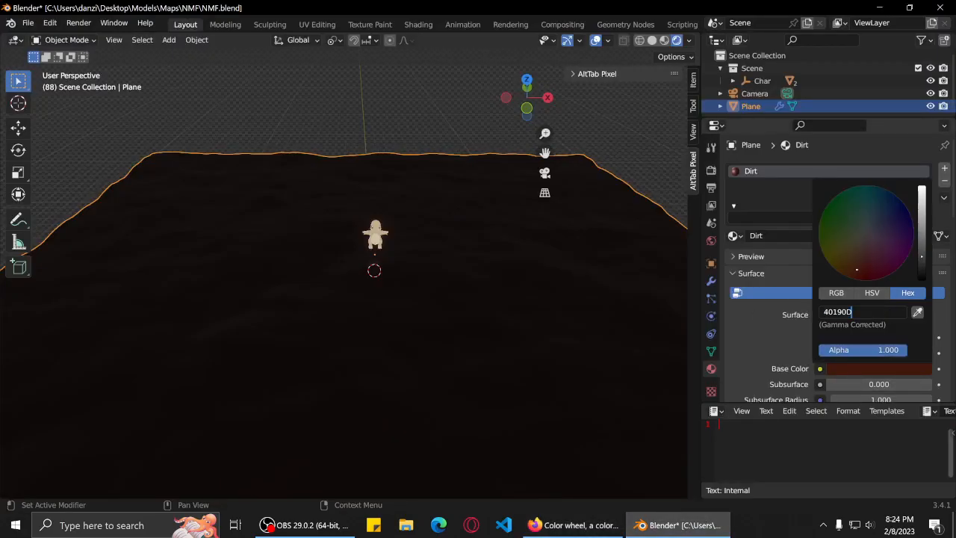
{"action": "key", "text": "ctrl+a"}
{"action": "type", "text": "330D0A"}
{"action": "key", "text": "Return"}
{"action": "middle_click_drag", "start_coordinate": [502, 323], "coordinate": [459, 337]}
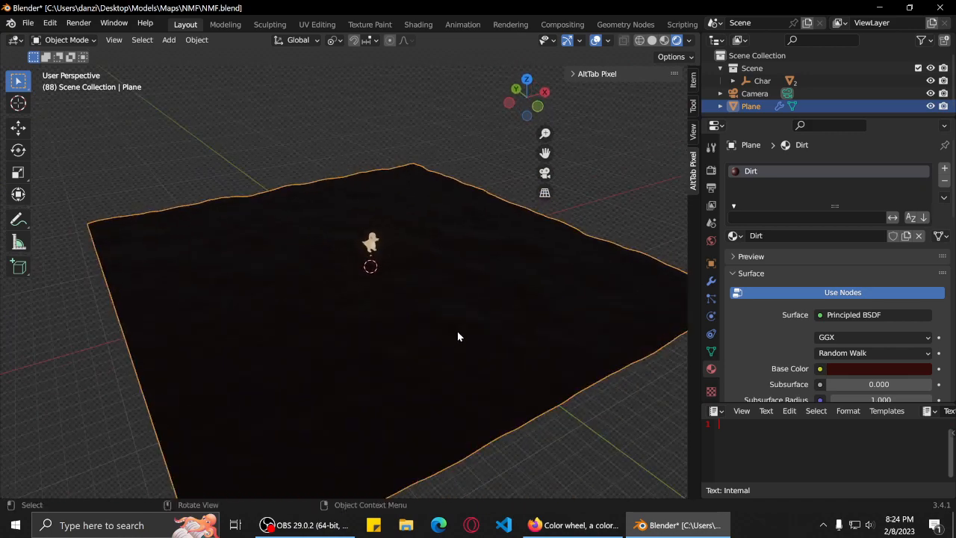
{"action": "key", "text": "ctrl+s"}
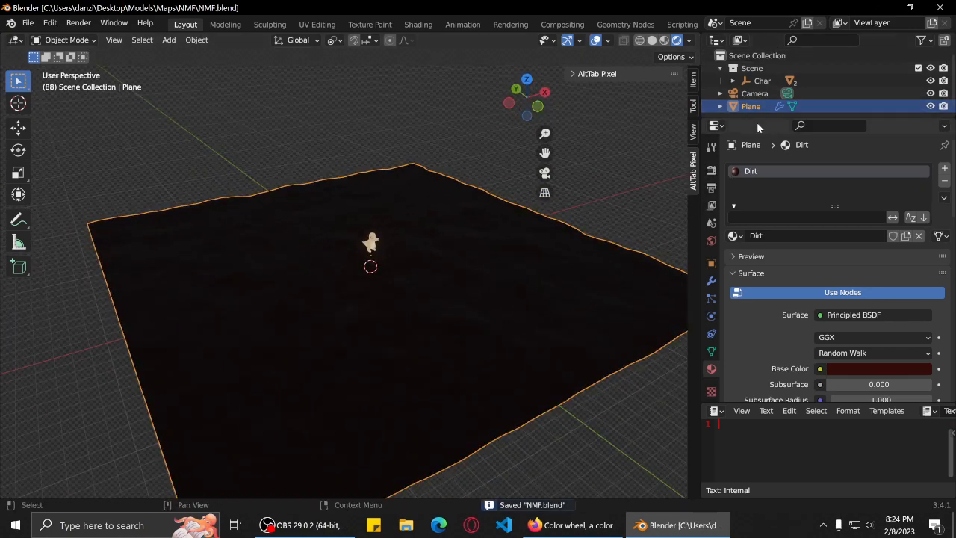
Move the plane into the Scene collection and rename it "Ground".
{"action": "left_click_drag", "start_coordinate": [754, 107], "coordinate": [757, 74]}
{"action": "double_click", "coordinate": [761, 94]}
{"action": "type", "text": "Ground"}
{"action": "key", "text": "Return"}
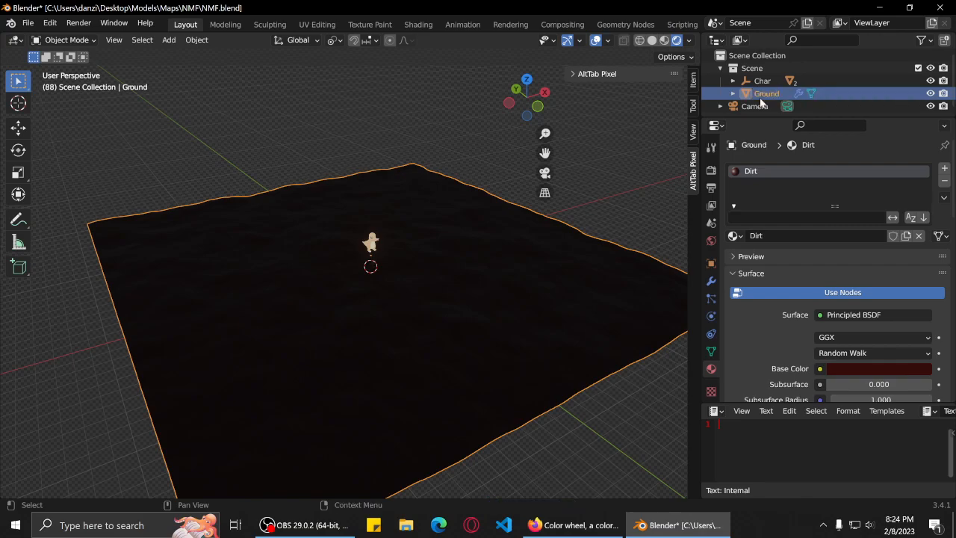
Enlarge the material properties area by shrinking the text editor below it.
{"action": "middle_click_drag", "start_coordinate": [473, 255], "coordinate": [531, 249]}
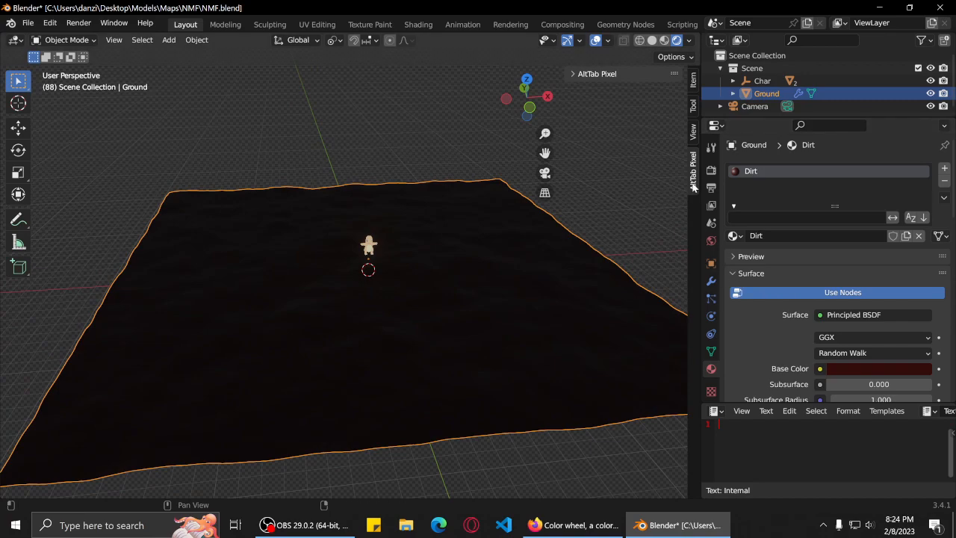
{"action": "middle_click_drag", "start_coordinate": [520, 270], "coordinate": [358, 329]}
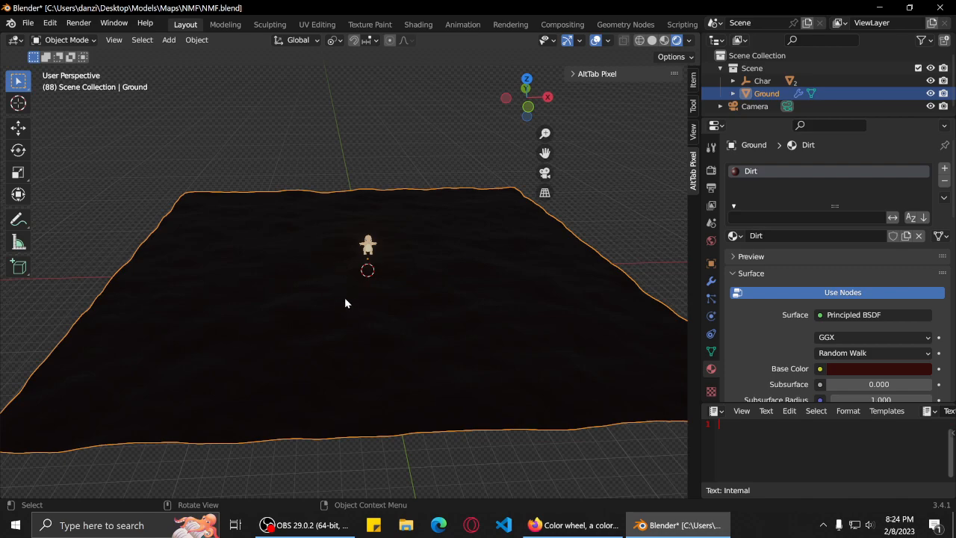
{"action": "left_click_drag", "start_coordinate": [768, 408], "coordinate": [774, 493]}
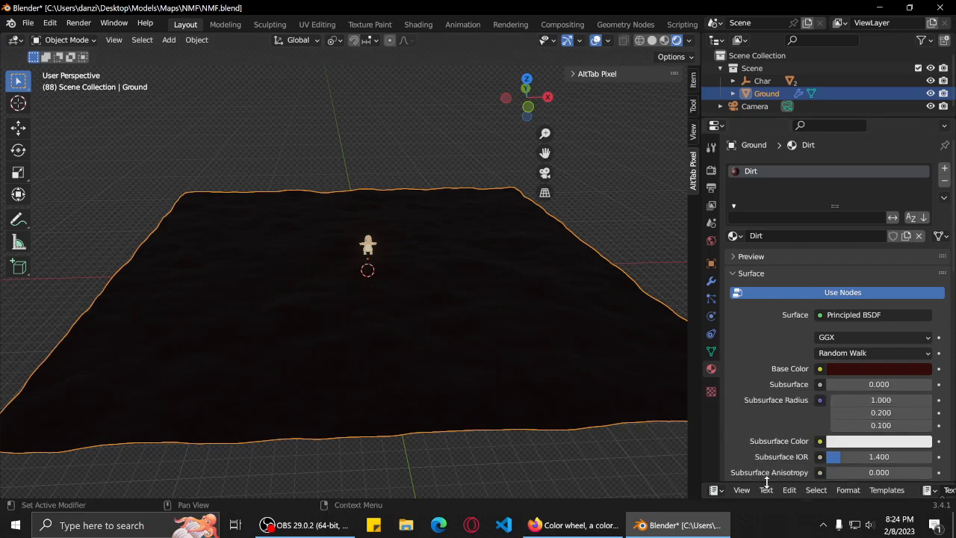
Deselect all objects and add a cylinder mesh at the 3D cursor.
{"action": "middle_click_drag", "start_coordinate": [463, 268], "coordinate": [503, 265]}
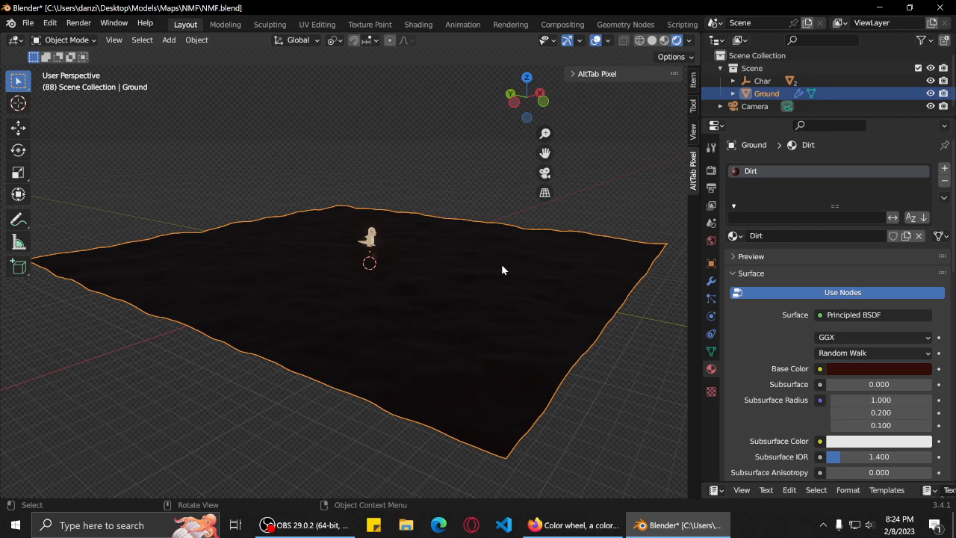
{"action": "middle_click_drag", "start_coordinate": [361, 286], "coordinate": [452, 305]}
{"action": "scroll", "coordinate": [390, 315], "scroll_direction": "up", "scroll_amount": 4}
{"action": "key", "text": "a"}
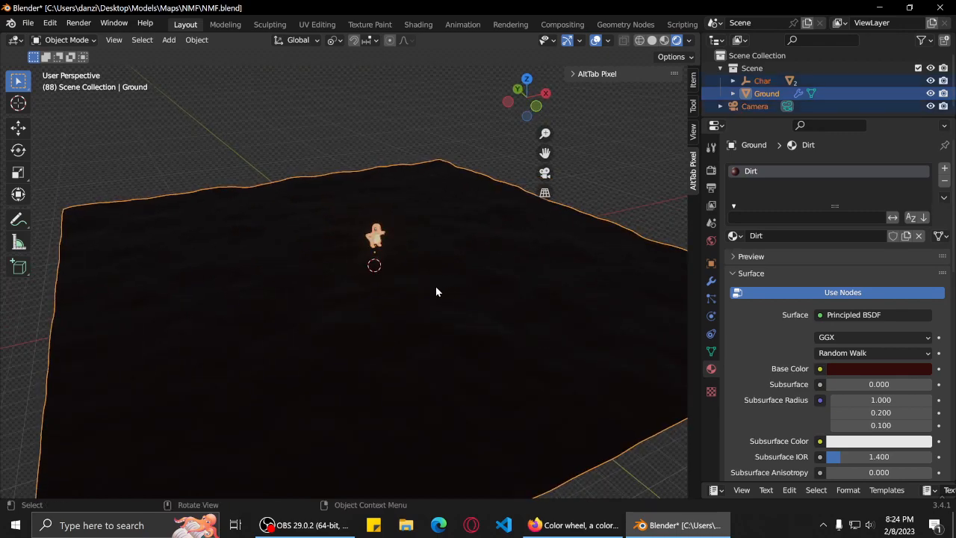
{"action": "left_click", "coordinate": [593, 200]}
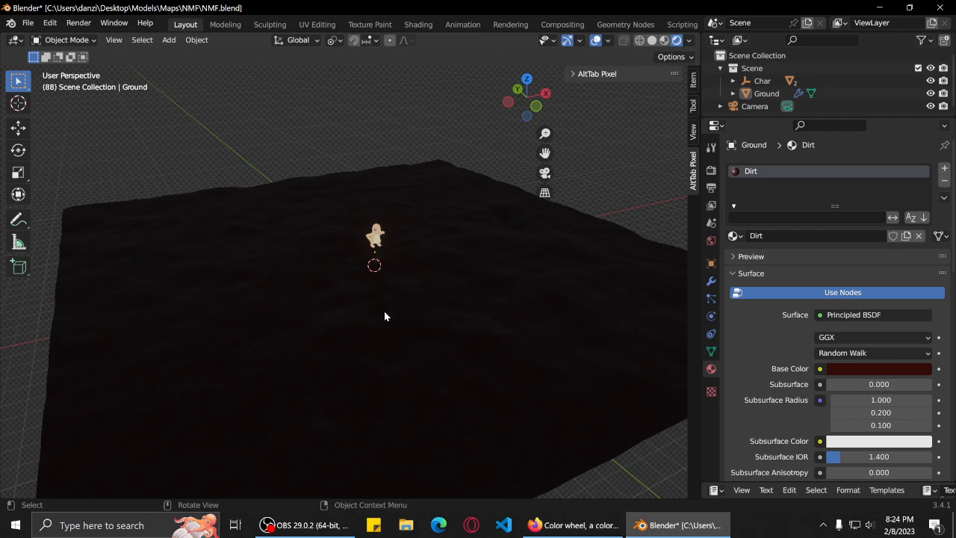
{"action": "key", "text": "shift+a"}
{"action": "mouse_move", "coordinate": [368, 262]}
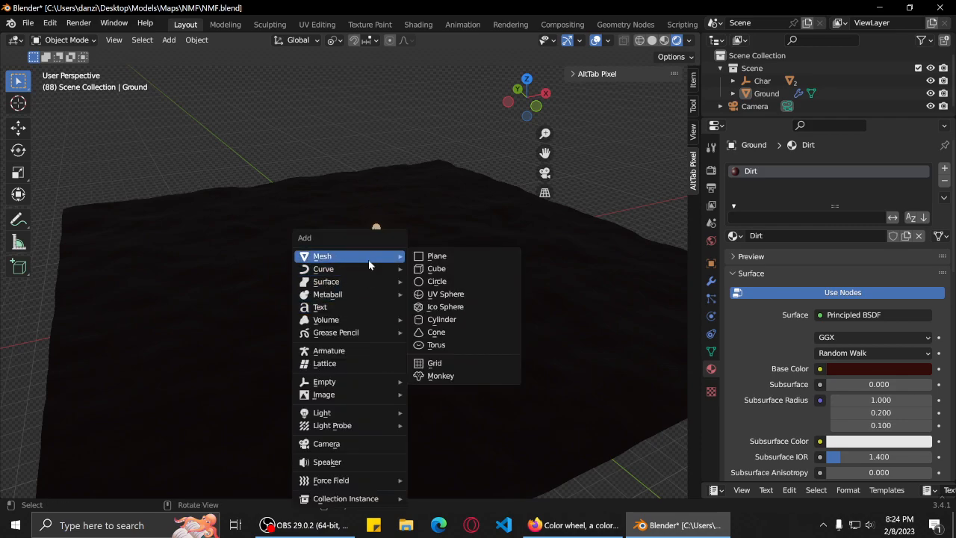
{"action": "left_click", "coordinate": [448, 323]}
Raise the cylinder about 5.65 m along the global Z axis, above the character.
{"action": "middle_click_drag", "start_coordinate": [487, 307], "coordinate": [430, 292]}
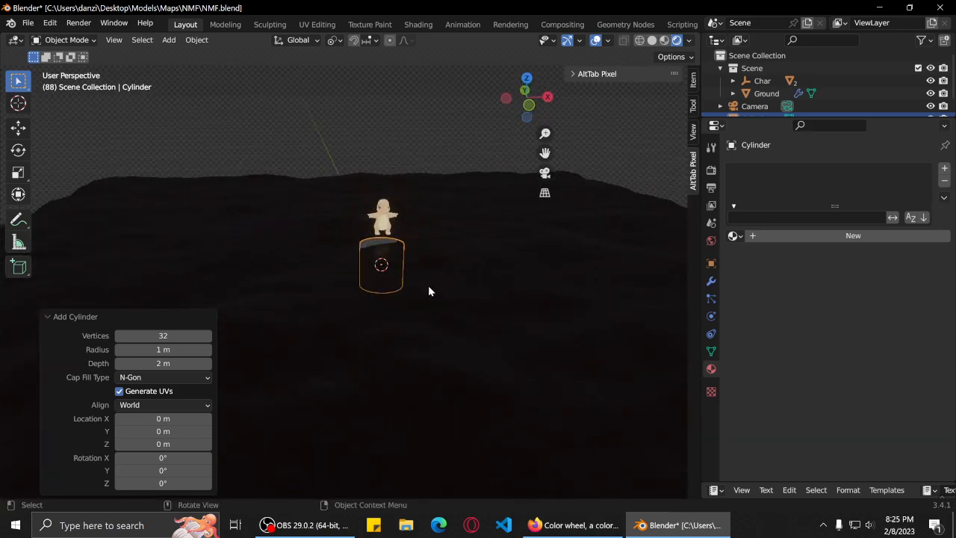
{"action": "key", "text": "g"}
{"action": "key", "text": "x"}
{"action": "key", "text": "z"}
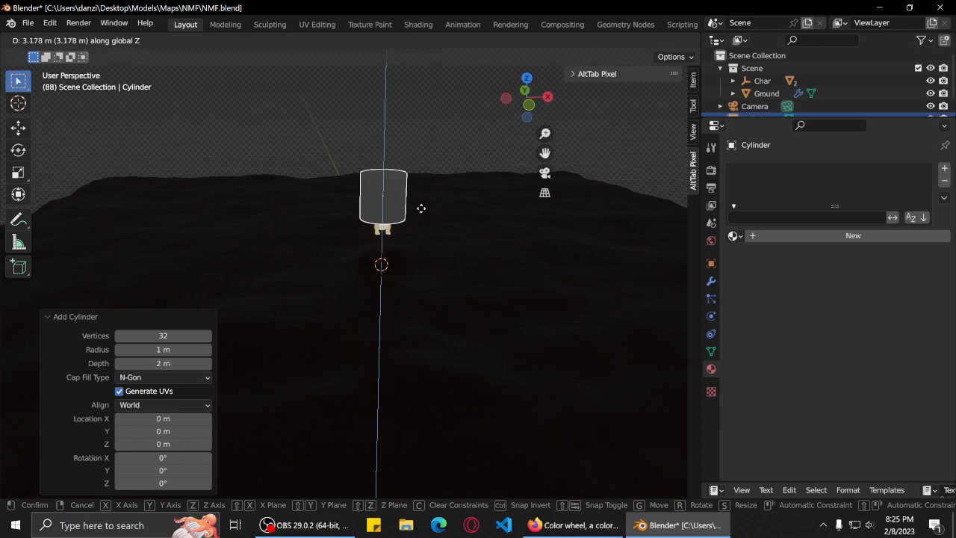
{"action": "left_click", "coordinate": [414, 164]}
Enter Edit Mode on the cylinder and scale its geometry down uniformly to 0.077.
{"action": "middle_click_drag", "start_coordinate": [414, 165], "coordinate": [440, 260]}
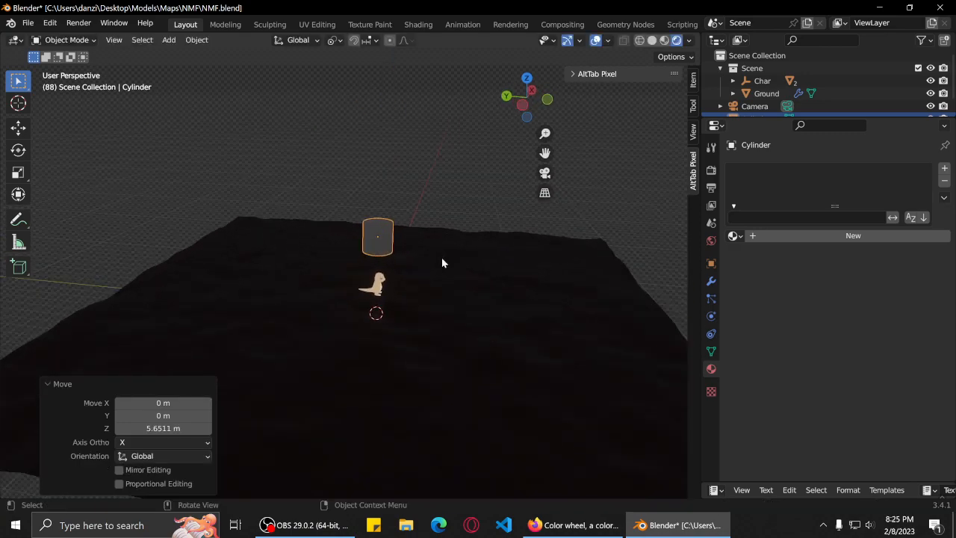
{"action": "key", "text": "KP_Decimal"}
{"action": "scroll", "coordinate": [396, 298], "scroll_direction": "down", "scroll_amount": 3}
{"action": "middle_click_drag", "start_coordinate": [401, 298], "coordinate": [446, 292]}
{"action": "scroll", "coordinate": [434, 296], "scroll_direction": "down", "scroll_amount": 2}
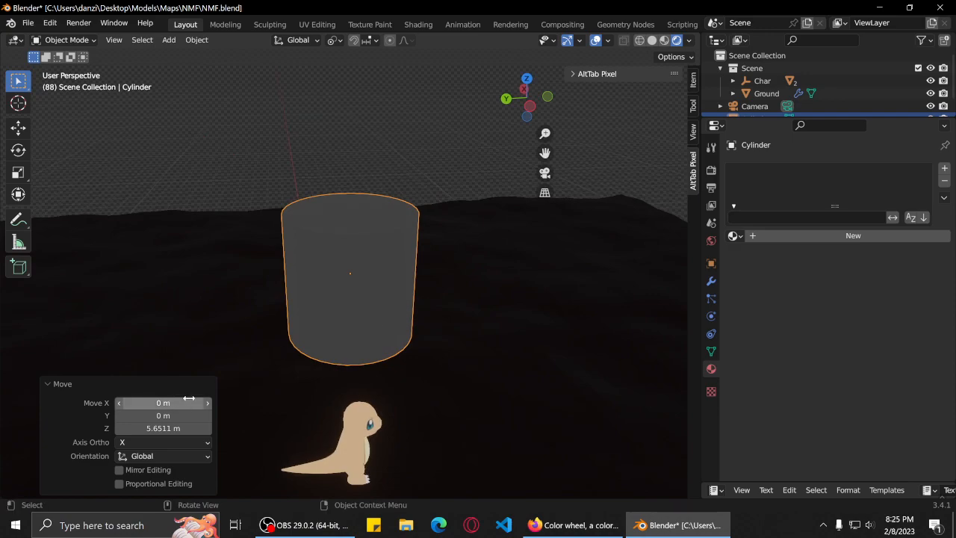
{"action": "left_click", "coordinate": [350, 224]}
{"action": "scroll", "coordinate": [369, 233], "scroll_direction": "up", "scroll_amount": 3}
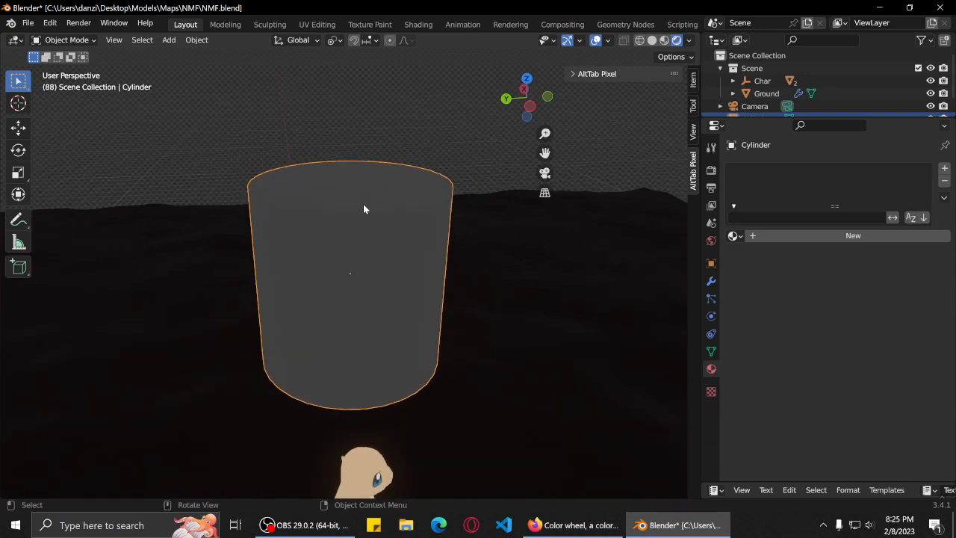
{"action": "key", "text": "Tab"}
{"action": "left_click", "coordinate": [470, 301]}
{"action": "middle_click_drag", "start_coordinate": [470, 301], "coordinate": [412, 284]}
{"action": "left_click", "coordinate": [420, 334]}
{"action": "middle_click_drag", "start_coordinate": [420, 335], "coordinate": [485, 284]}
{"action": "key", "text": "s"}
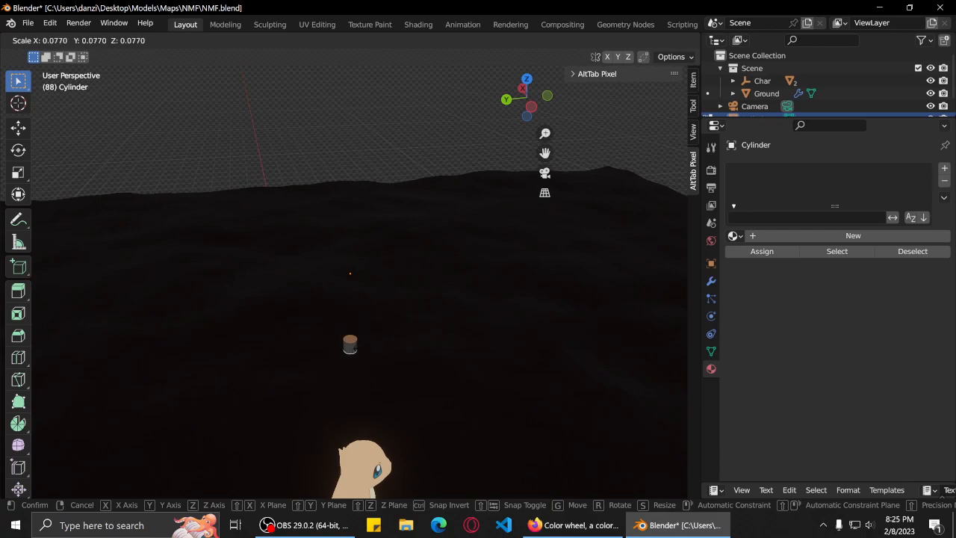
{"action": "left_click", "coordinate": [355, 348]}
Scale the cylinder's geometry back up somewhat, judging it against the character from above.
{"action": "middle_click_drag", "start_coordinate": [355, 348], "coordinate": [417, 287]}
{"action": "key", "text": "s"}
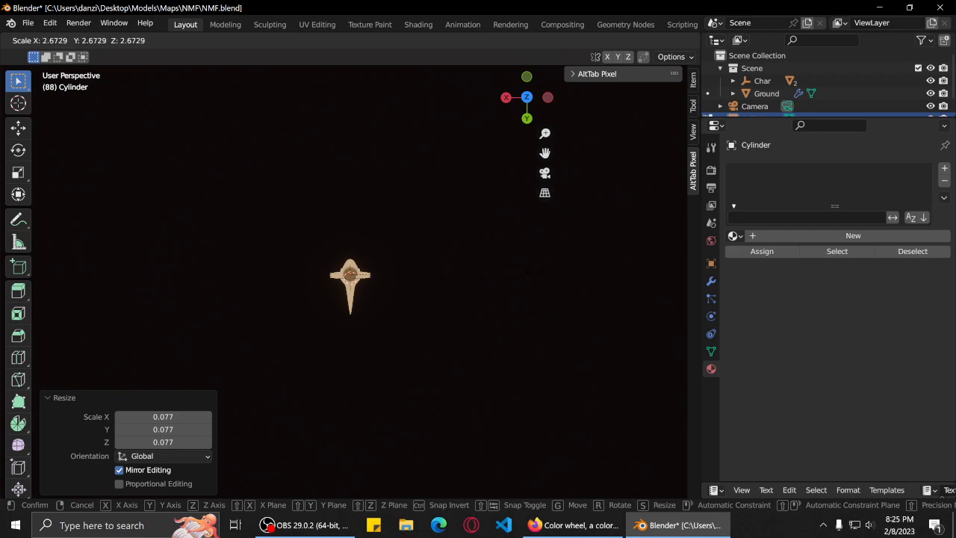
{"action": "left_click", "coordinate": [386, 244]}
Select the cylinder's bottom face and move it 4 m down along the global Z axis.
{"action": "middle_click_drag", "start_coordinate": [387, 244], "coordinate": [396, 344]}
{"action": "scroll", "coordinate": [382, 329], "scroll_direction": "up", "scroll_amount": 7}
{"action": "scroll", "coordinate": [455, 302], "scroll_direction": "down", "scroll_amount": 2}
{"action": "left_click", "coordinate": [362, 369]}
{"action": "left_click", "coordinate": [354, 364]}
{"action": "key", "text": "x"}
{"action": "key", "text": "Escape"}
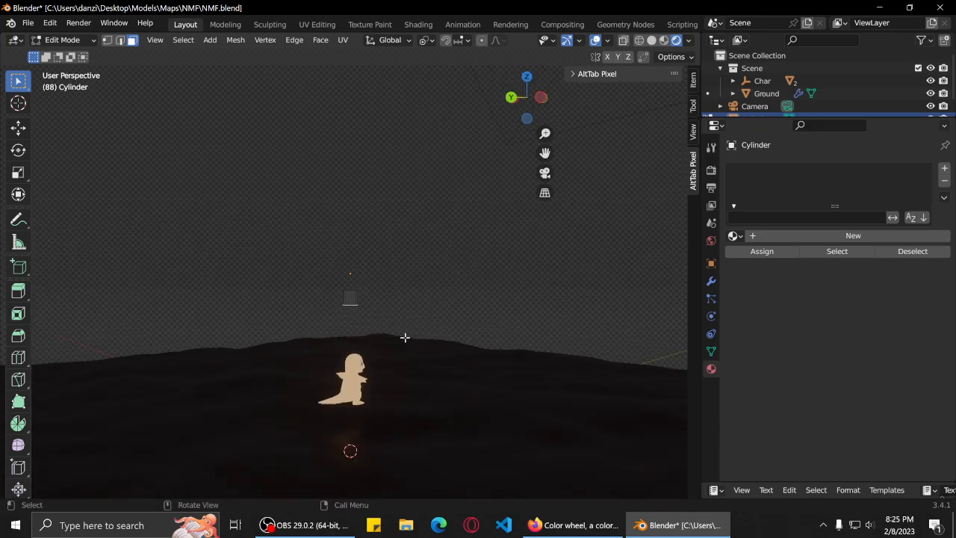
{"action": "key", "text": "g"}
{"action": "key", "text": "z"}
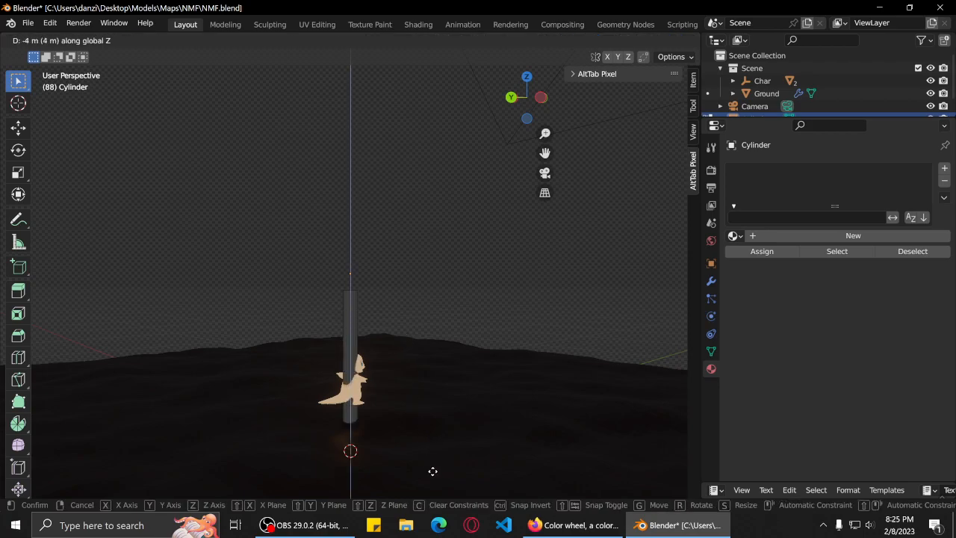
{"action": "left_click", "coordinate": [432, 457]}
Select the cylinder's top face and move it 3 m up along the global Z axis.
{"action": "scroll", "coordinate": [324, 326], "scroll_direction": "up", "scroll_amount": 5}
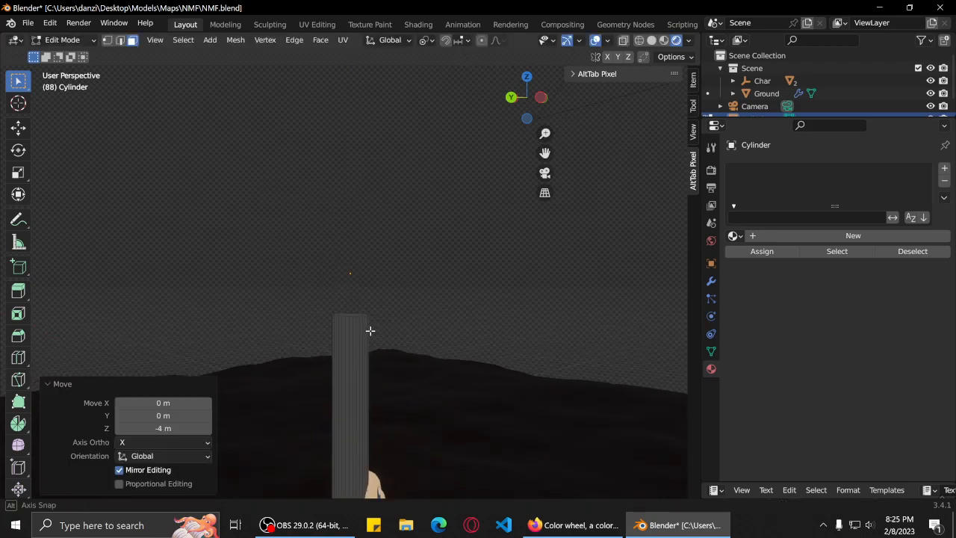
{"action": "middle_click_drag", "start_coordinate": [369, 327], "coordinate": [380, 375]}
{"action": "left_click", "coordinate": [349, 312]}
{"action": "key", "text": "g"}
{"action": "key", "text": "x"}
{"action": "key", "text": "z"}
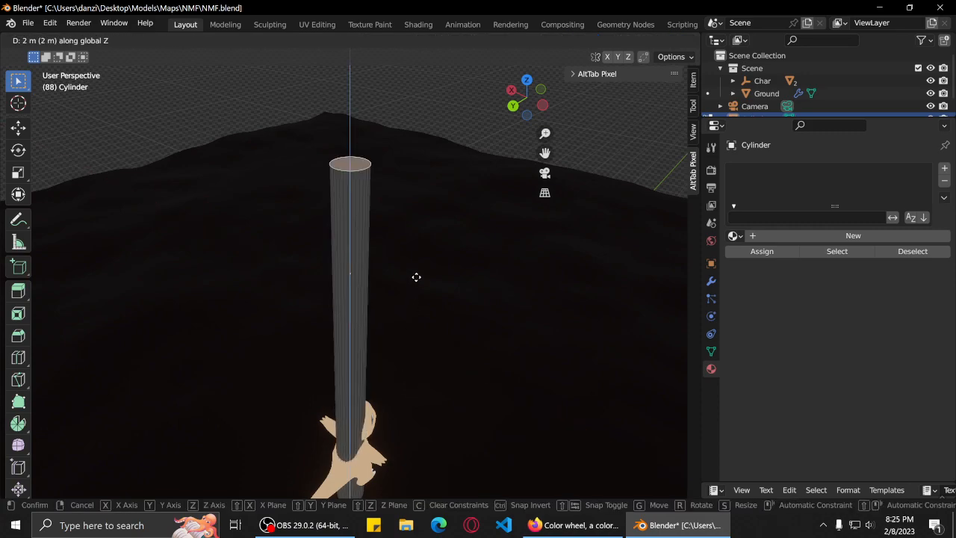
{"action": "left_click", "coordinate": [385, 113]}
Scale the cylinder's top face down uniformly to 0.028.
{"action": "scroll", "coordinate": [356, 298], "scroll_direction": "down", "scroll_amount": 4}
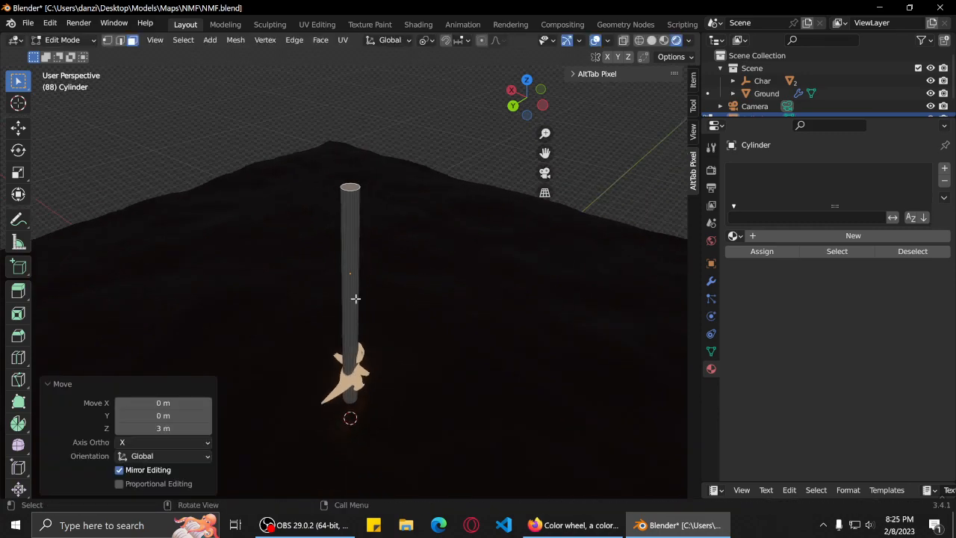
{"action": "middle_click_drag", "start_coordinate": [332, 249], "coordinate": [399, 236]}
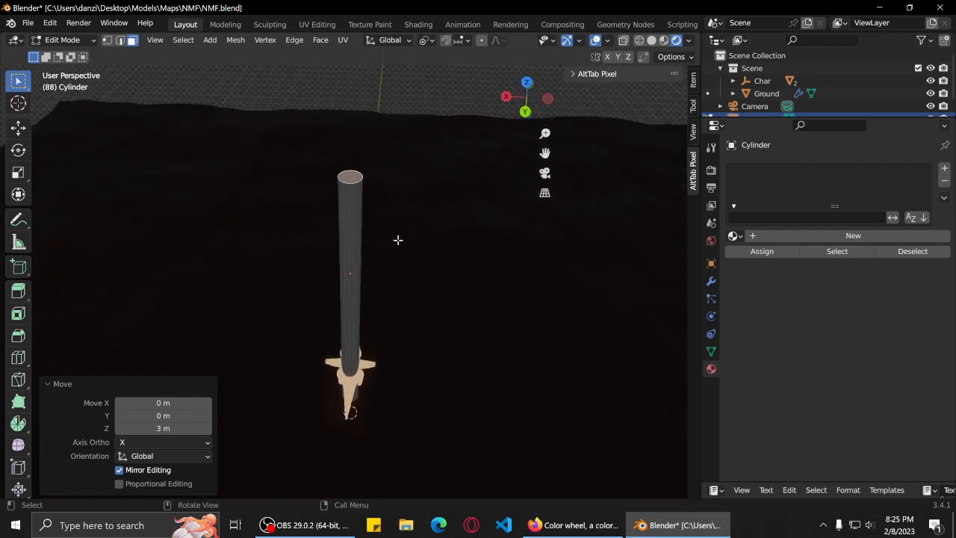
{"action": "key", "text": "s"}
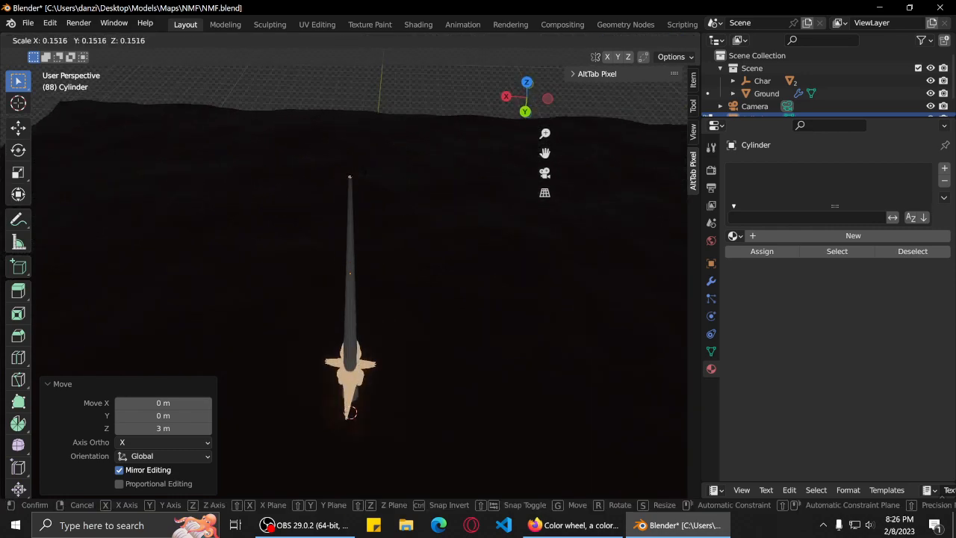
{"action": "key", "text": "Escape"}
{"action": "scroll", "coordinate": [359, 142], "scroll_direction": "up", "scroll_amount": 3}
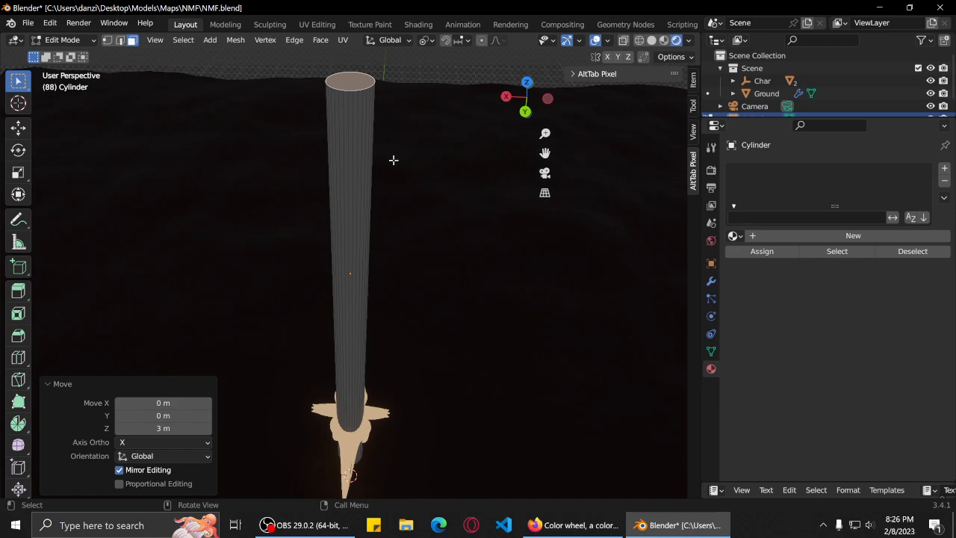
{"action": "key", "text": "KP_Decimal"}
{"action": "key", "text": "s"}
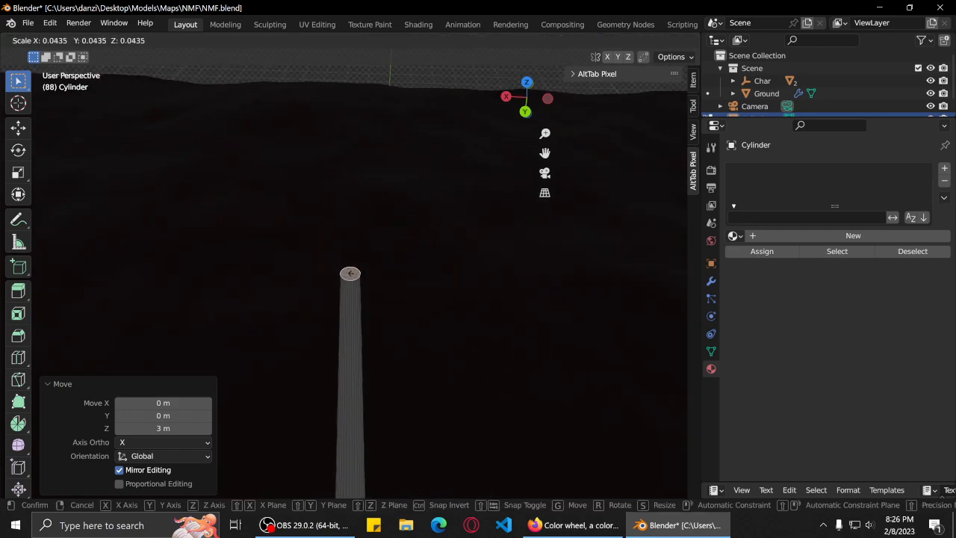
{"action": "left_click", "coordinate": [382, 265]}
Scale the top face down again to 0.040 so the cylinder tapers to a sharp point.
{"action": "key", "text": "KP_Decimal"}
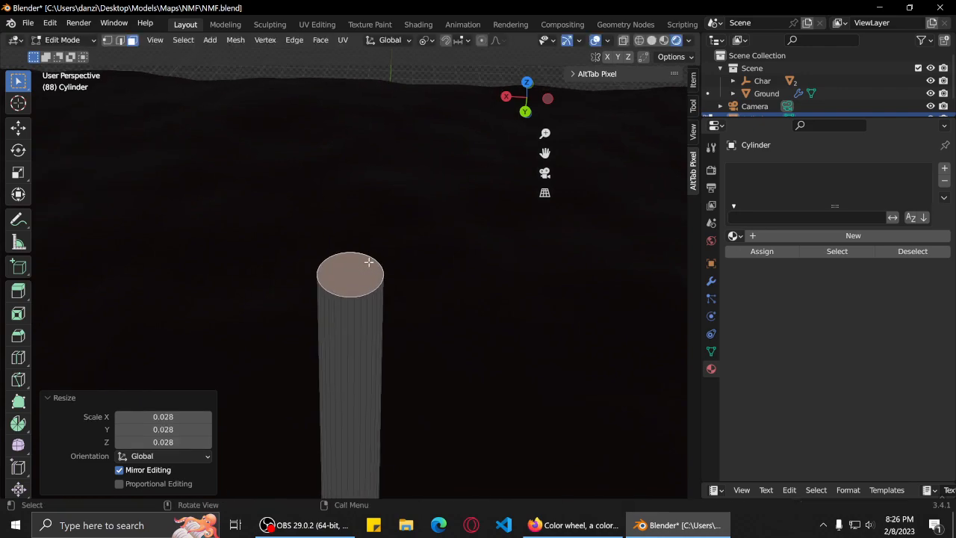
{"action": "key", "text": "s"}
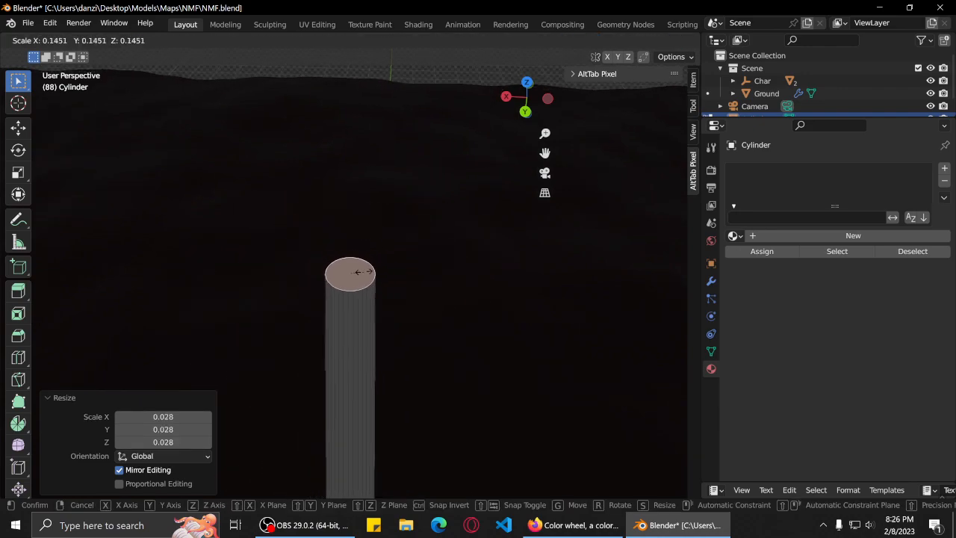
{"action": "left_click", "coordinate": [352, 273]}
{"action": "scroll", "coordinate": [356, 269], "scroll_direction": "up", "scroll_amount": 4}
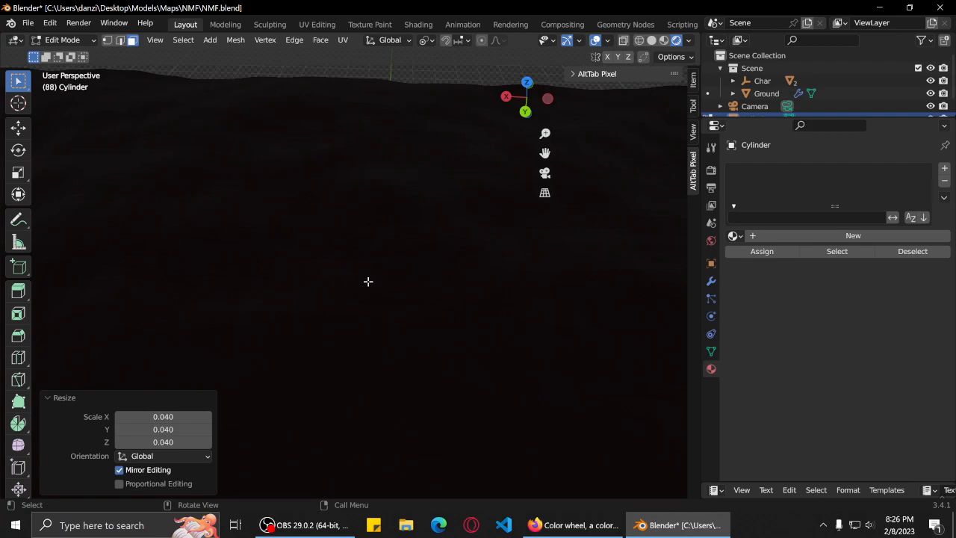
{"action": "scroll", "coordinate": [369, 284], "scroll_direction": "down", "scroll_amount": 3}
{"action": "middle_click_drag", "start_coordinate": [391, 304], "coordinate": [382, 282]}
{"action": "scroll", "coordinate": [381, 282], "scroll_direction": "down", "scroll_amount": 10}
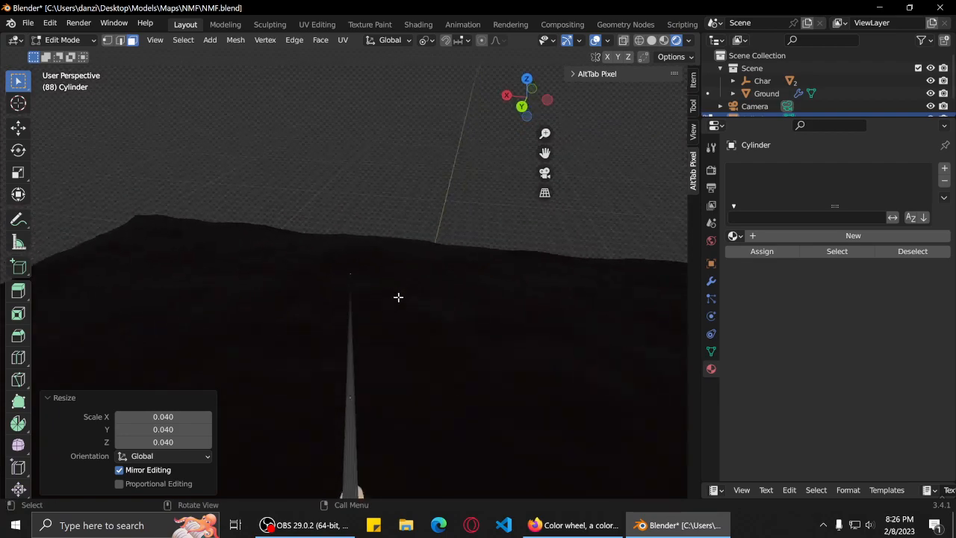
Move the cylinder into the Scene collection and rename it "Spike".
{"action": "middle_click_drag", "start_coordinate": [423, 335], "coordinate": [370, 337]}
{"action": "scroll", "coordinate": [792, 106], "scroll_direction": "down", "scroll_amount": 1}
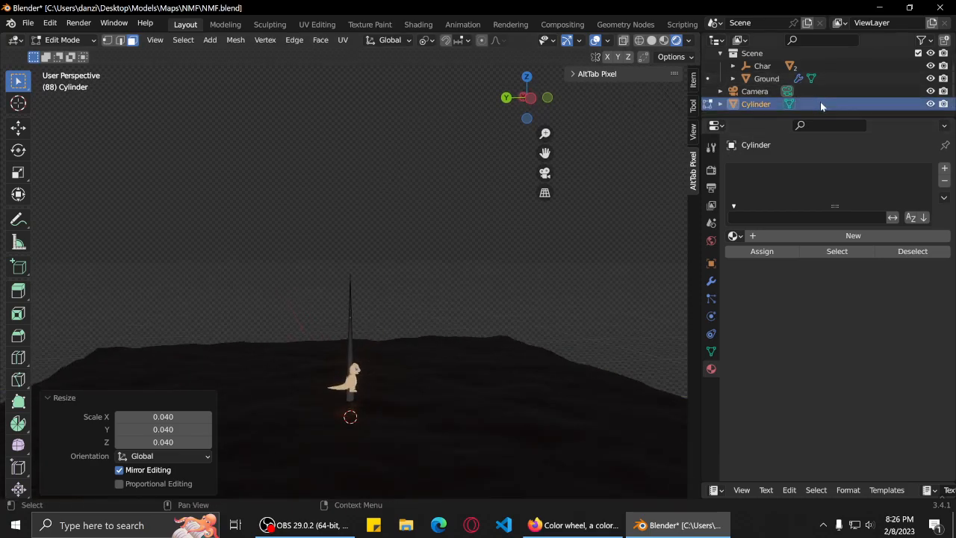
{"action": "left_click_drag", "start_coordinate": [813, 105], "coordinate": [745, 88]}
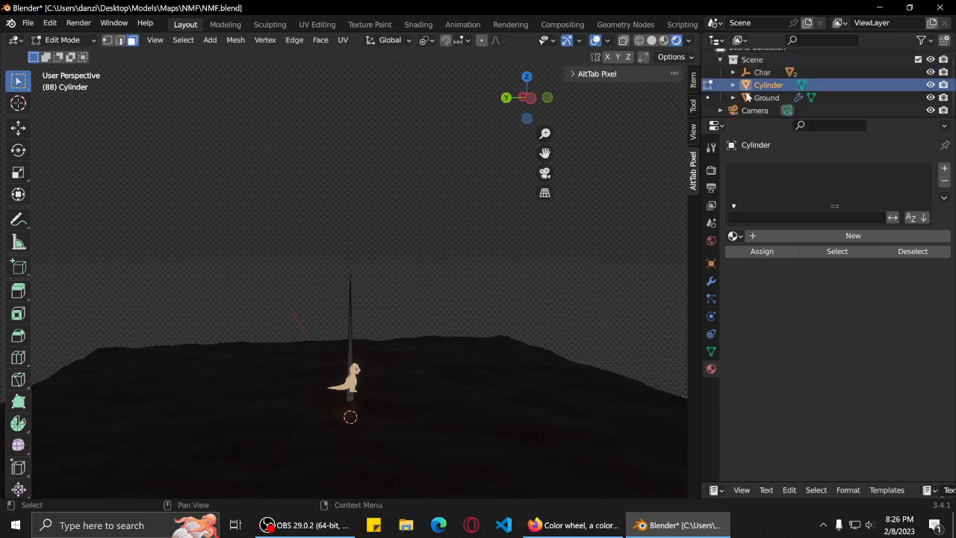
{"action": "double_click", "coordinate": [770, 78]}
{"action": "type", "text": "Spike"}
{"action": "key", "text": "Return"}
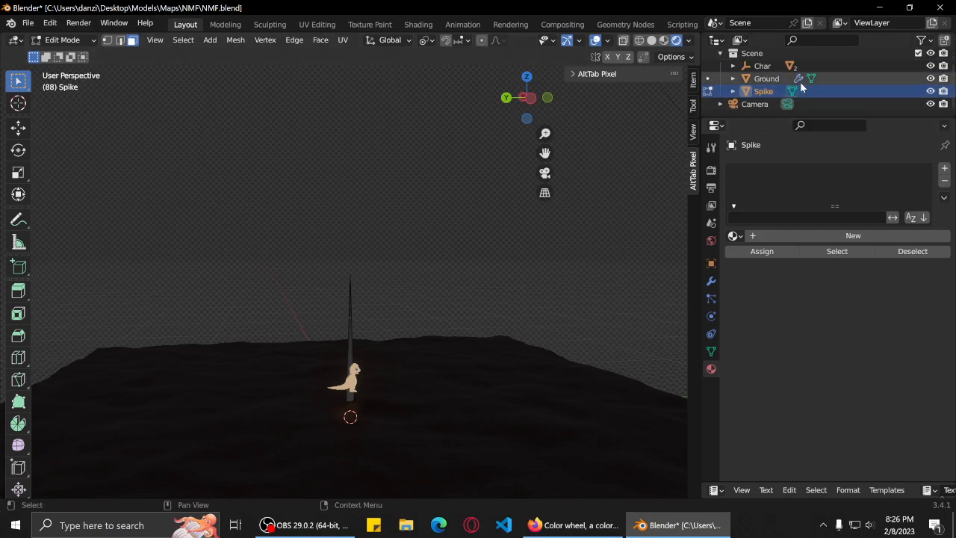
{"action": "middle_click_drag", "start_coordinate": [485, 336], "coordinate": [472, 332]}
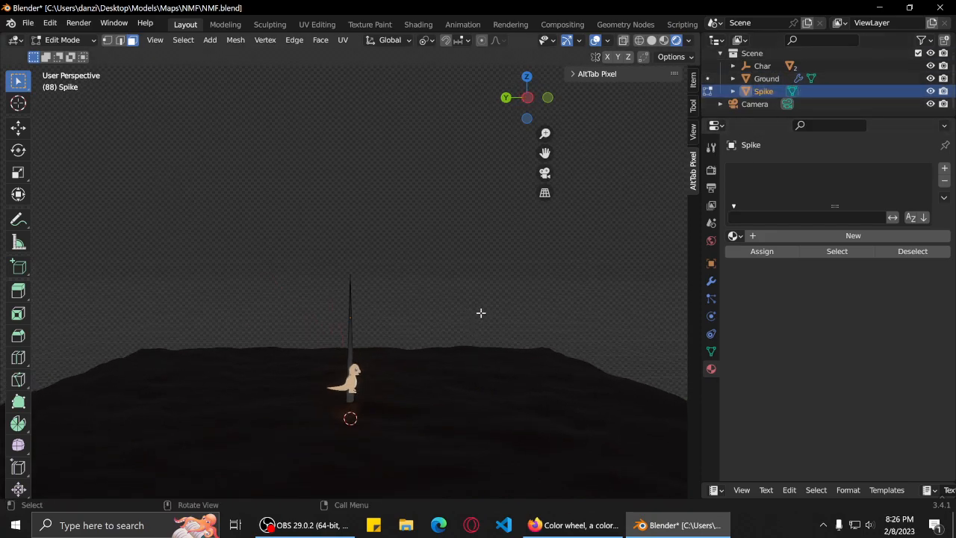
{"action": "key", "text": "r"}
{"action": "left_click", "coordinate": [486, 321]}
{"action": "key", "text": "Tab"}
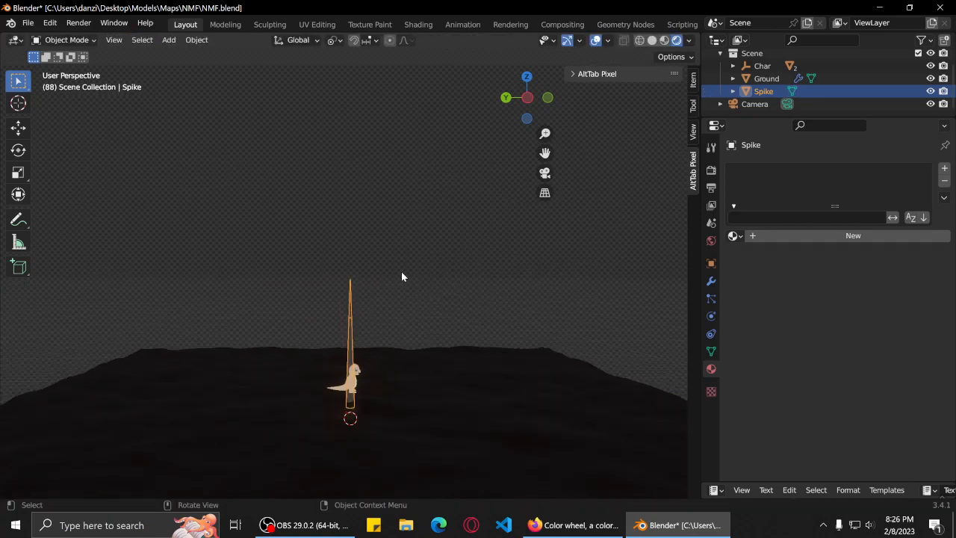
{"action": "key", "text": "r"}
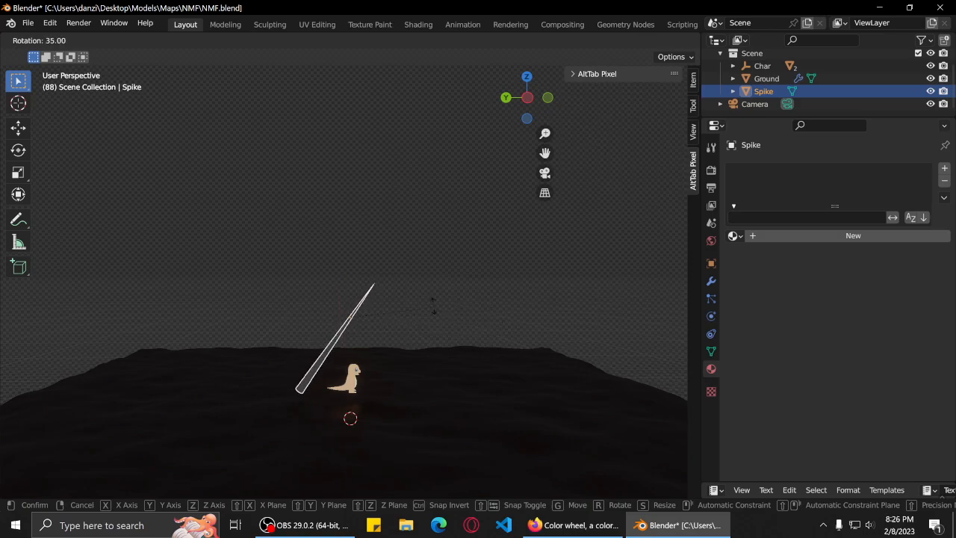
{"action": "left_click", "coordinate": [365, 257]}
Rotate the Spike object 40° about the global X axis.
{"action": "middle_click_drag", "start_coordinate": [365, 256], "coordinate": [437, 337]}
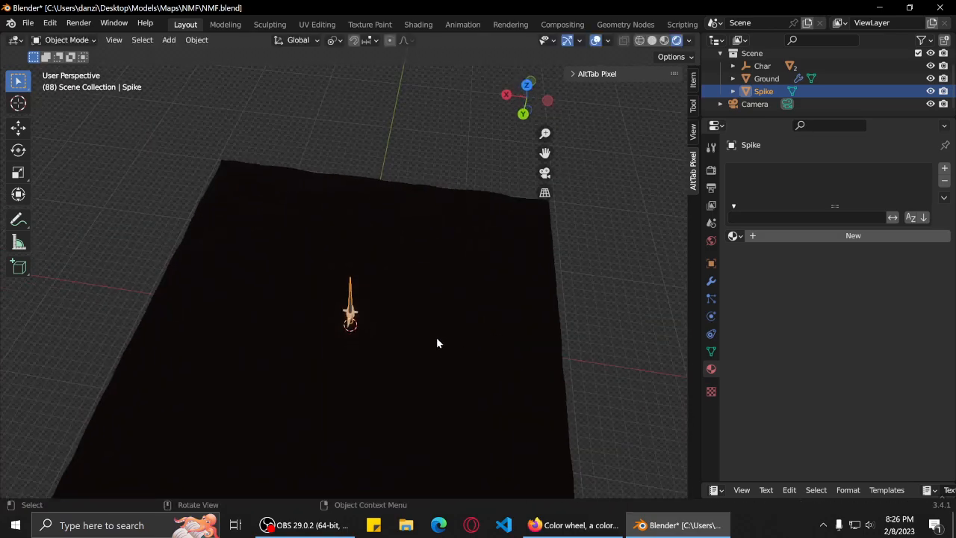
{"action": "scroll", "coordinate": [437, 337], "scroll_direction": "up", "scroll_amount": 2}
{"action": "key", "text": "r"}
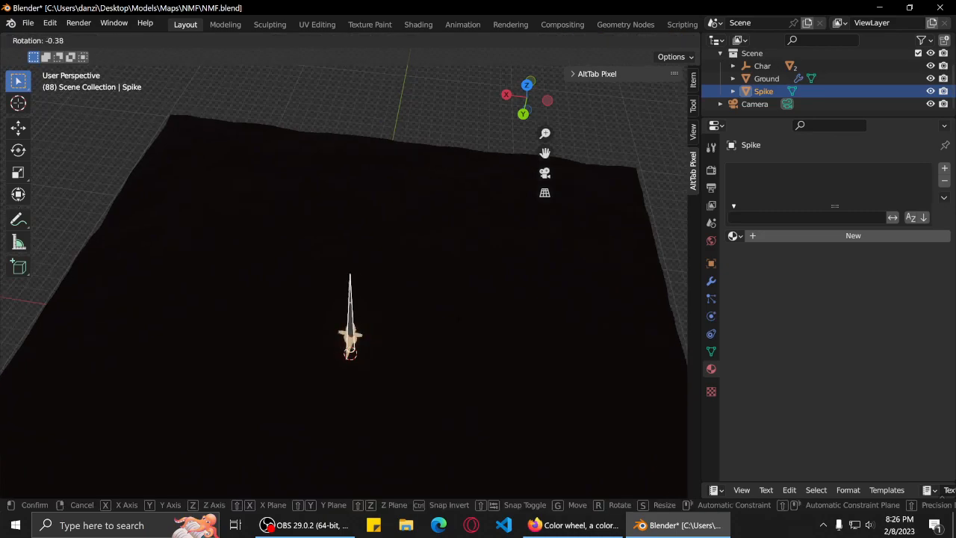
{"action": "key", "text": "z"}
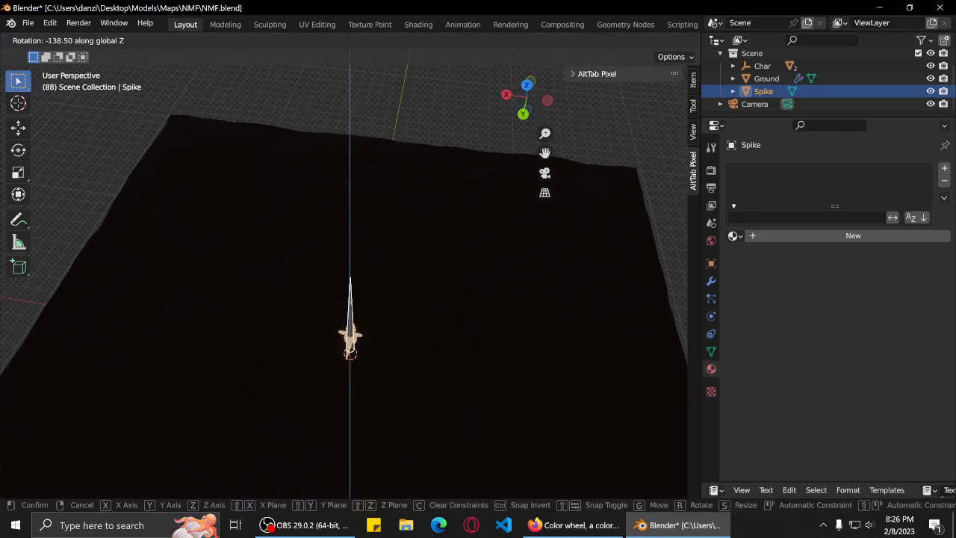
{"action": "key", "text": "y"}
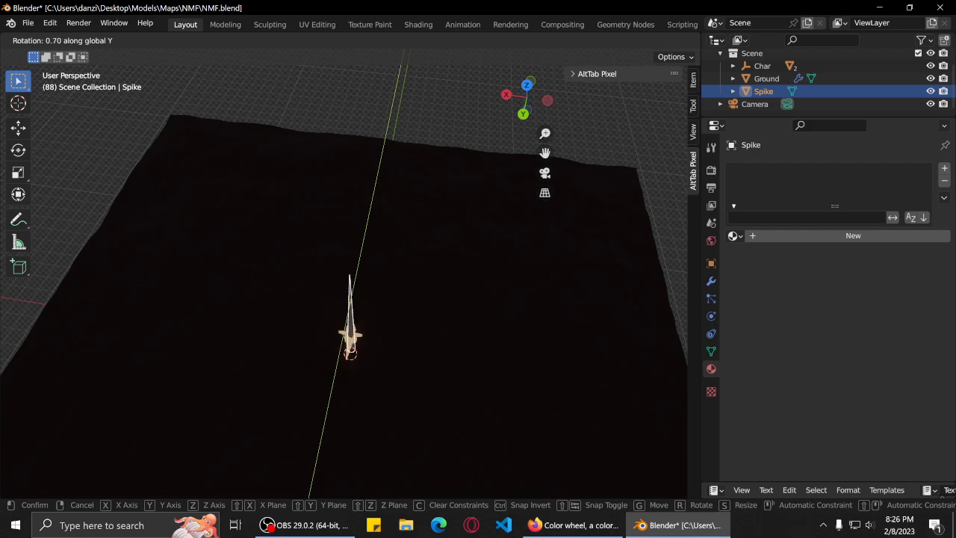
{"action": "key", "text": "x"}
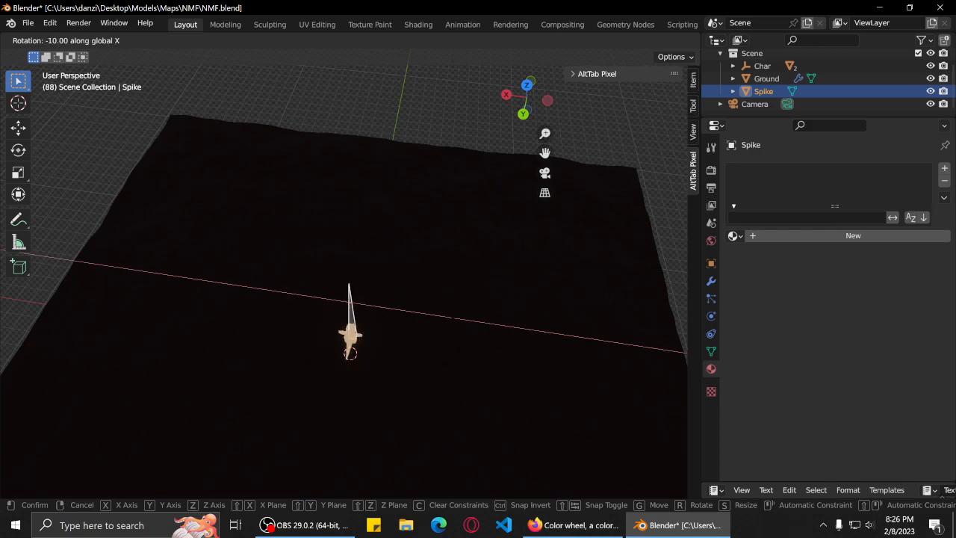
{"action": "left_click", "coordinate": [414, 393]}
Move the Spike about -4.61 m along global Y and lower it about 1.22 m along global Z.
{"action": "middle_click_drag", "start_coordinate": [414, 393], "coordinate": [394, 345]}
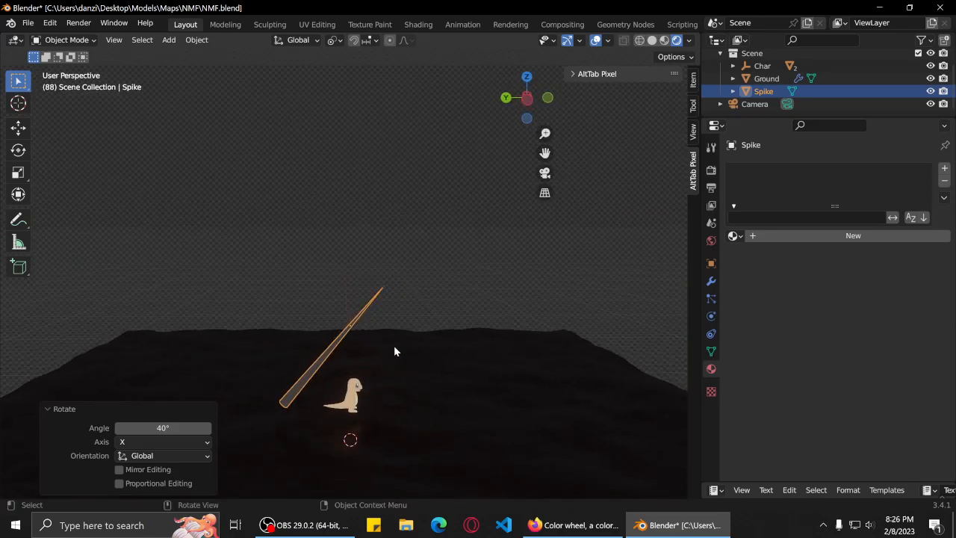
{"action": "key", "text": "g"}
{"action": "key", "text": "x"}
{"action": "key", "text": "z"}
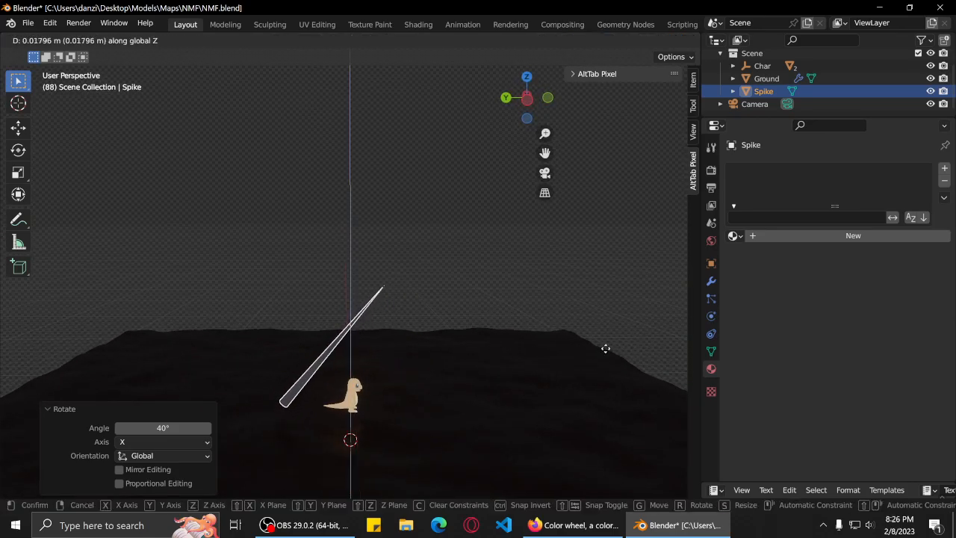
{"action": "key", "text": "y"}
{"action": "left_click", "coordinate": [497, 365]}
{"action": "key", "text": "g"}
{"action": "key", "text": "z"}
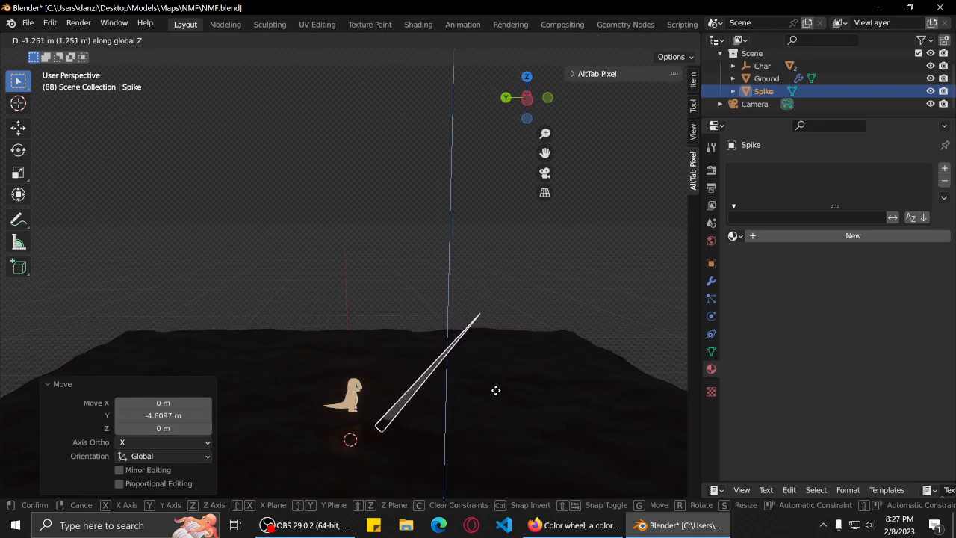
{"action": "left_click", "coordinate": [521, 385]}
Examine the Spike's placement relative to the character through the camera view.
{"action": "middle_click_drag", "start_coordinate": [520, 385], "coordinate": [411, 403]}
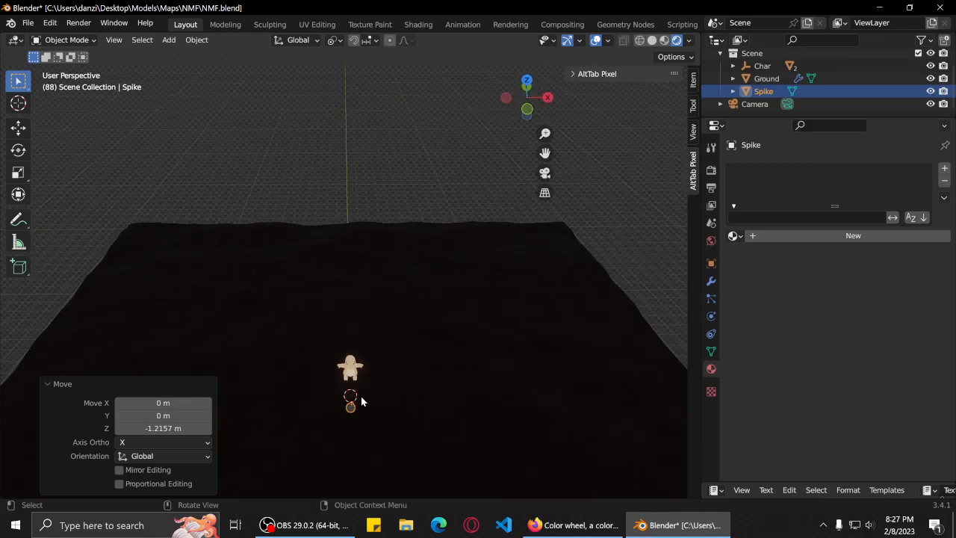
{"action": "mouse_move", "coordinate": [344, 411]}
{"action": "middle_mouse_down"}
{"action": "mouse_move", "coordinate": [414, 404]}
{"action": "mouse_move", "coordinate": [343, 419]}
{"action": "mouse_move", "coordinate": [345, 395]}
{"action": "middle_mouse_up"}
{"action": "key", "text": "KP_0"}
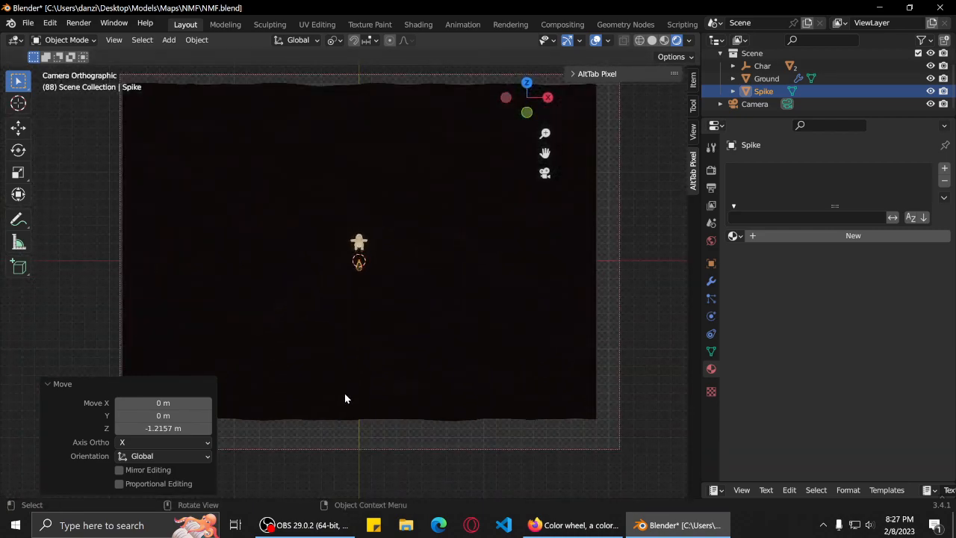
{"action": "scroll", "coordinate": [393, 238], "scroll_direction": "up", "scroll_amount": 7}
{"action": "scroll", "coordinate": [471, 275], "scroll_direction": "down", "scroll_amount": 7}
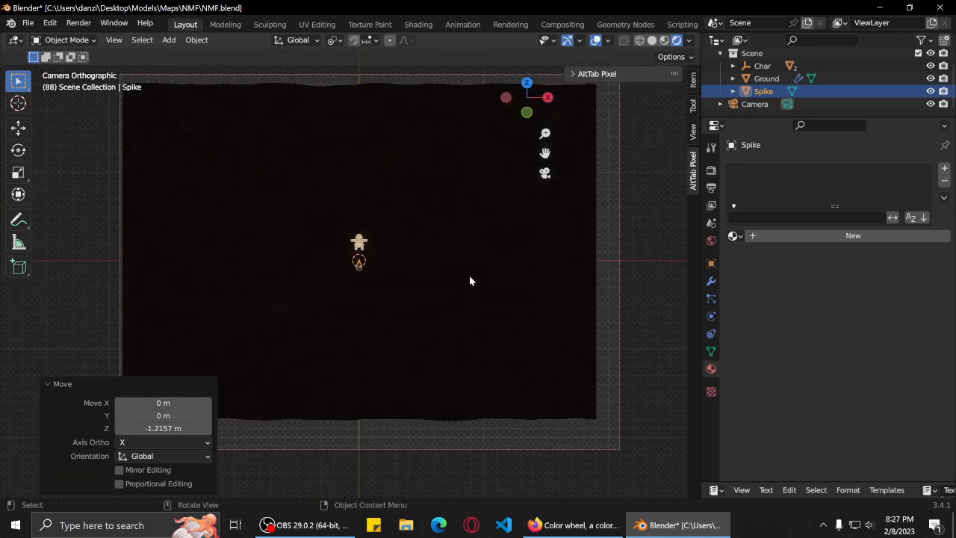
{"action": "scroll", "coordinate": [462, 292], "scroll_direction": "up", "scroll_amount": 5}
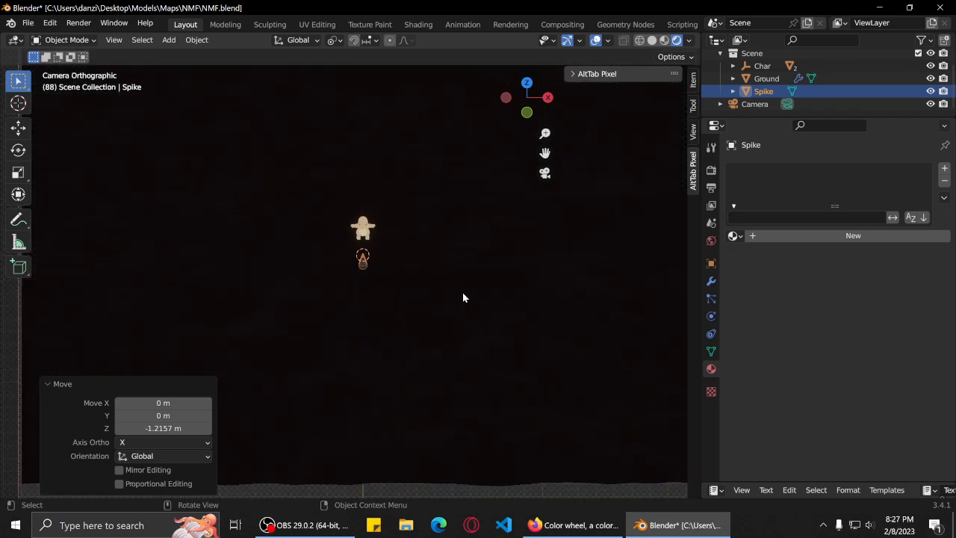
{"action": "scroll", "coordinate": [435, 311], "scroll_direction": "up", "scroll_amount": 1}
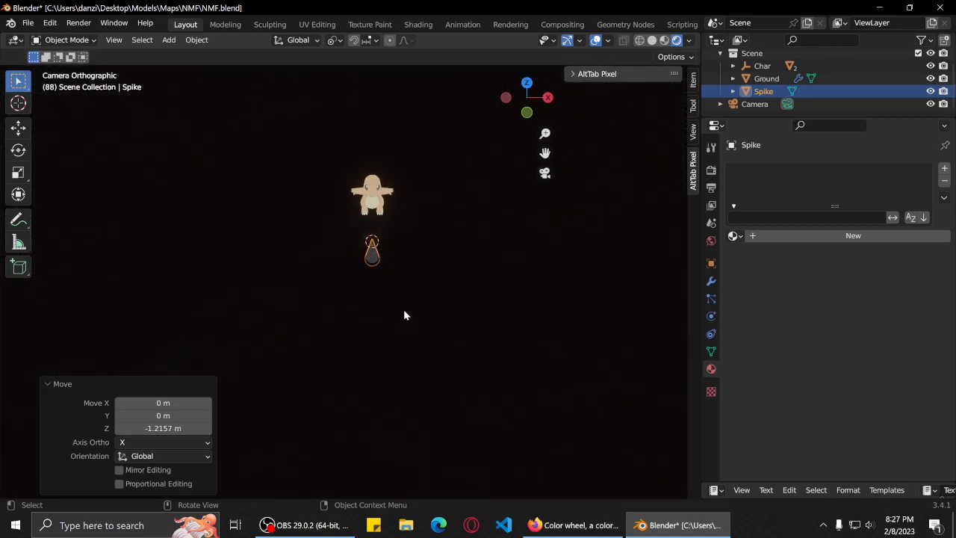
{"action": "scroll", "coordinate": [403, 317], "scroll_direction": "down", "scroll_amount": 1}
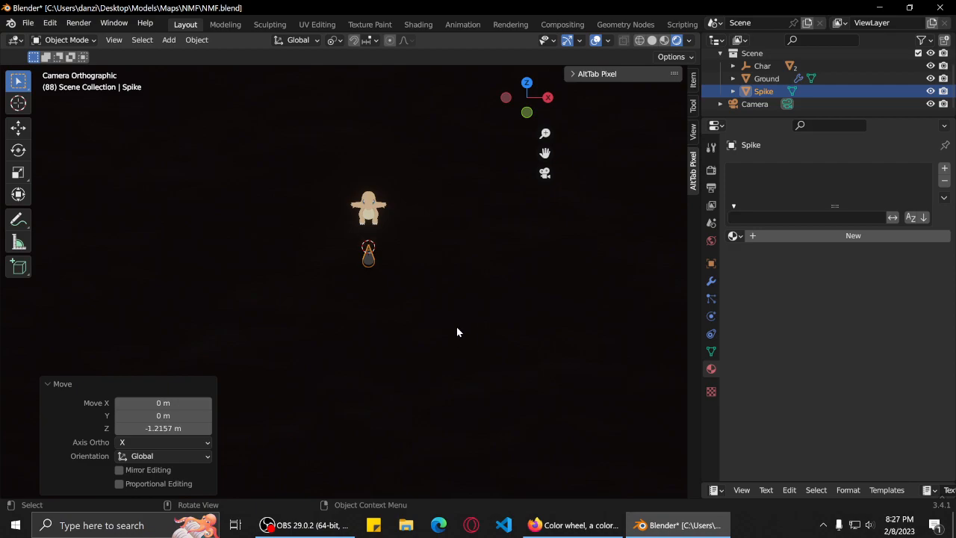
Tilt the Spike further about the global X axis so its tip points more toward the camera.
{"action": "key", "text": "r"}
{"action": "key", "text": "y"}
{"action": "key", "text": "x"}
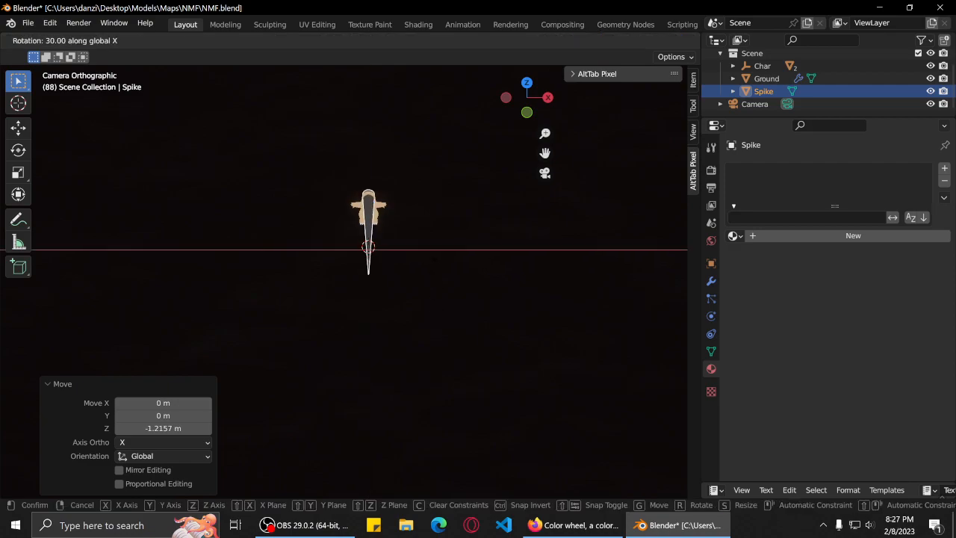
{"action": "key", "text": "Return"}
Move the Spike about -2.40 m along global Y and lower it about 1.52 m along global Z.
{"action": "middle_click_drag", "start_coordinate": [516, 279], "coordinate": [426, 298]}
{"action": "key", "text": "g"}
{"action": "key", "text": "z"}
{"action": "key", "text": "x"}
{"action": "key", "text": "y"}
{"action": "key", "text": "Return"}
{"action": "key", "text": "g"}
{"action": "key", "text": "z"}
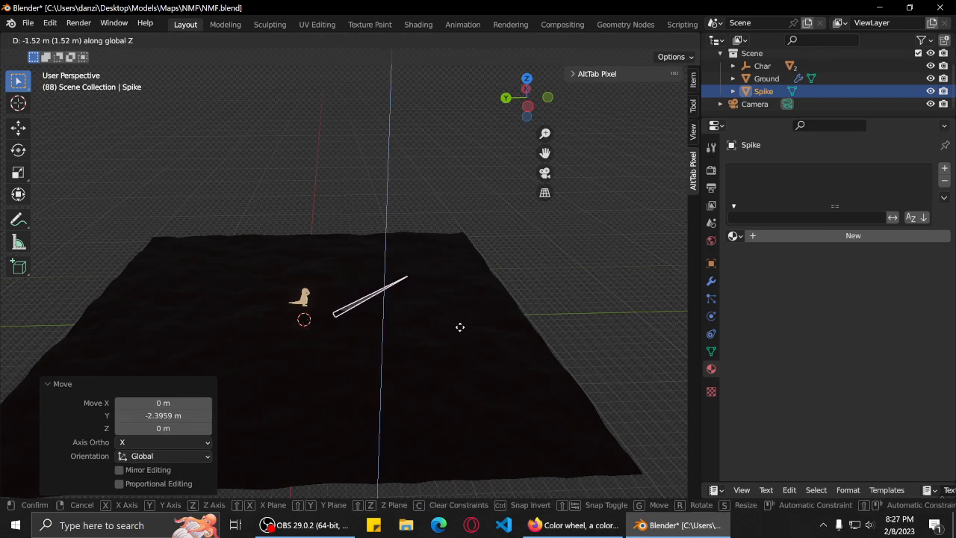
{"action": "left_click", "coordinate": [458, 329]}
Rotate the Spike about -2.18° around the view axis in the camera view.
{"action": "middle_click_drag", "start_coordinate": [531, 314], "coordinate": [414, 332]}
{"action": "key", "text": "KP_0"}
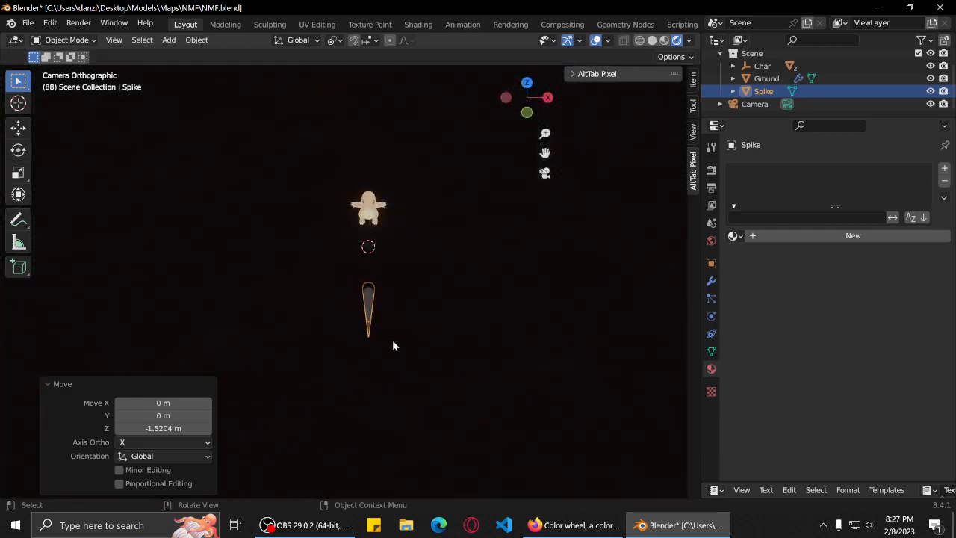
{"action": "scroll", "coordinate": [396, 334], "scroll_direction": "down", "scroll_amount": 1}
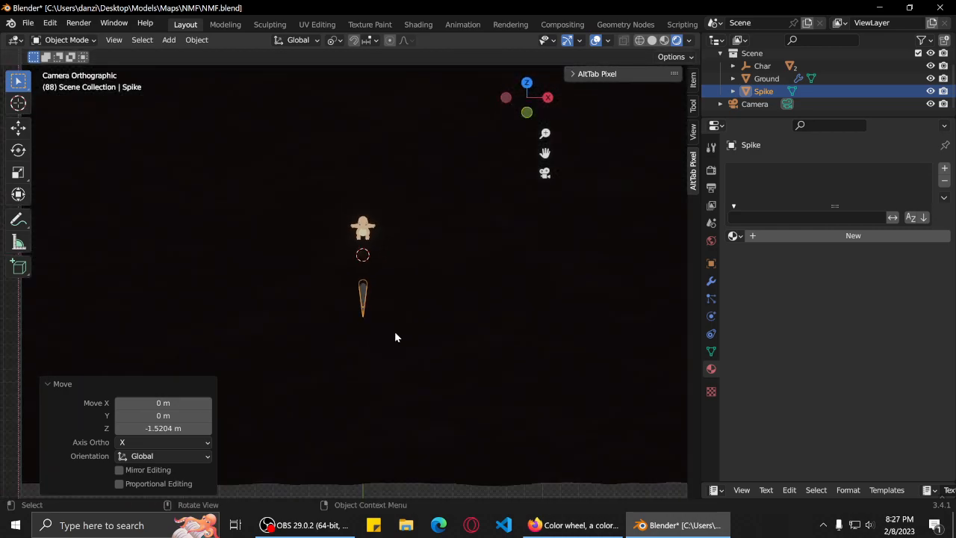
{"action": "key", "text": "r"}
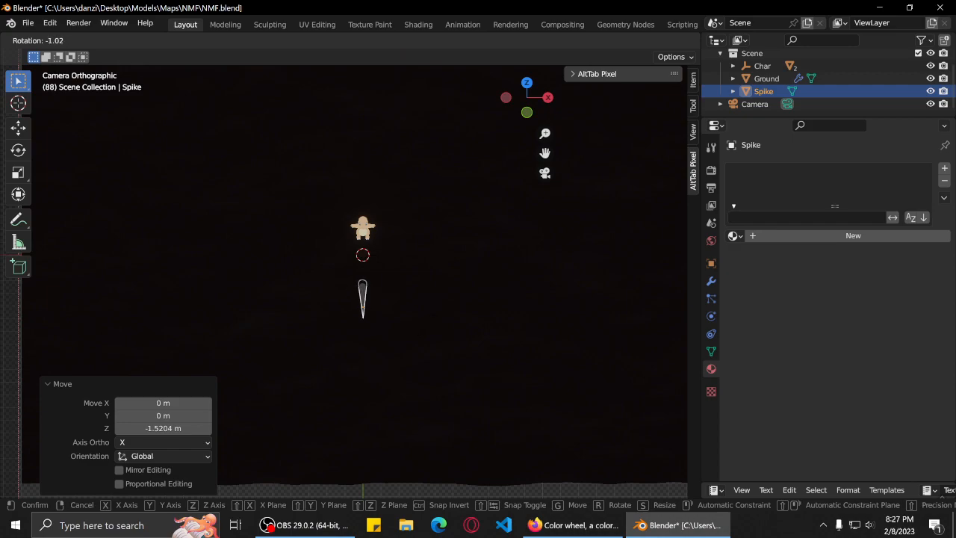
{"action": "left_click", "coordinate": [352, 358]}
Check the Spike's orientation on the ground in both the perspective and camera views.
{"action": "middle_click_drag", "start_coordinate": [351, 357], "coordinate": [393, 349]}
{"action": "key", "text": "KP_0"}
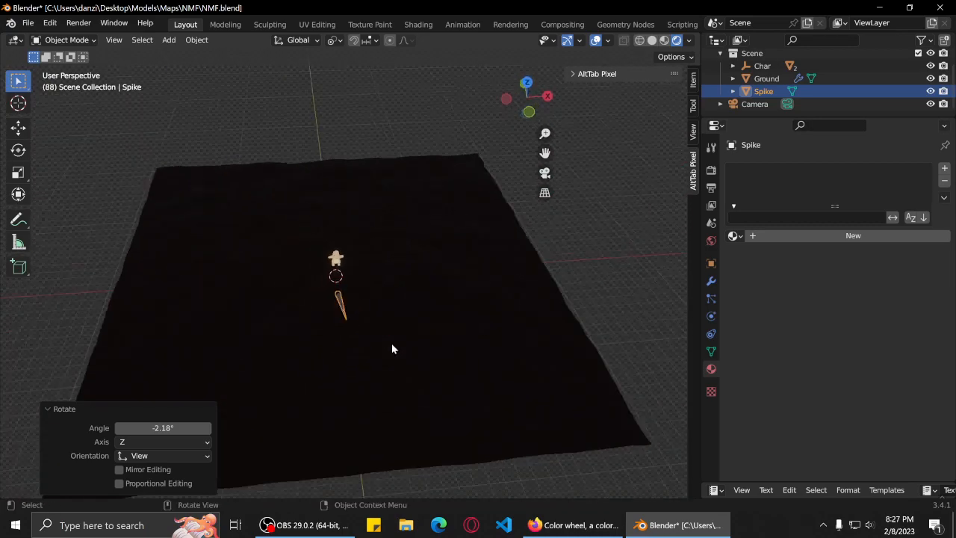
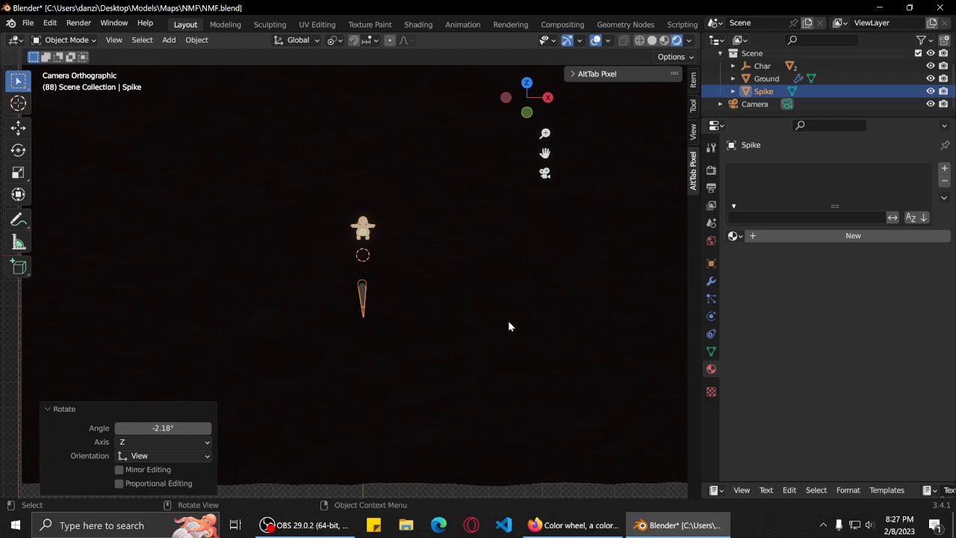
{"action": "scroll", "coordinate": [504, 326], "scroll_direction": "up", "scroll_amount": 10}
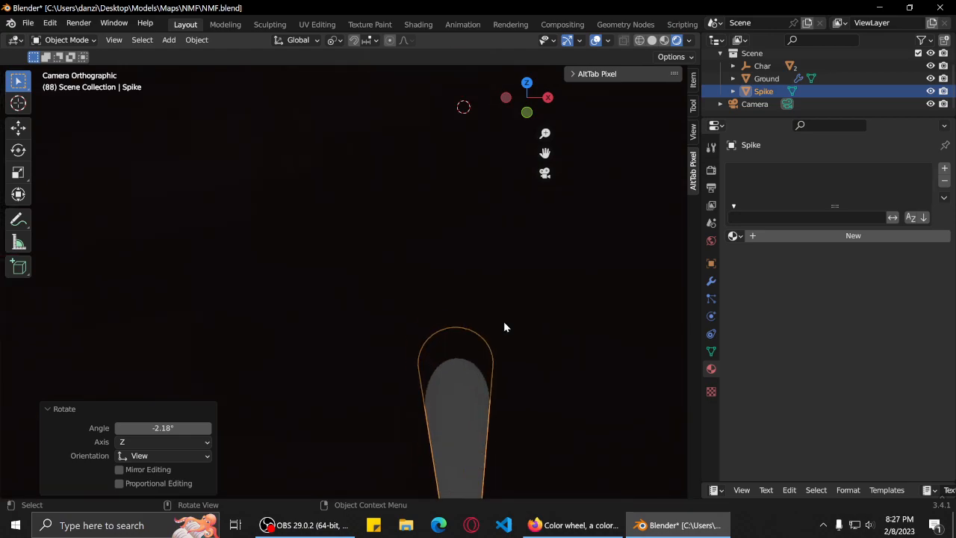
{"action": "scroll", "coordinate": [504, 326], "scroll_direction": "down", "scroll_amount": 10}
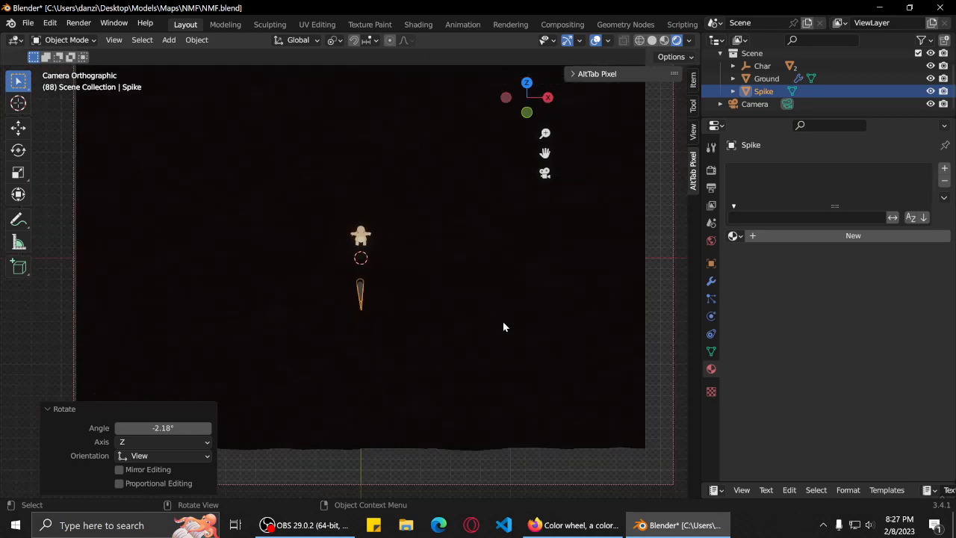
{"action": "scroll", "coordinate": [503, 327], "scroll_direction": "up", "scroll_amount": 2}
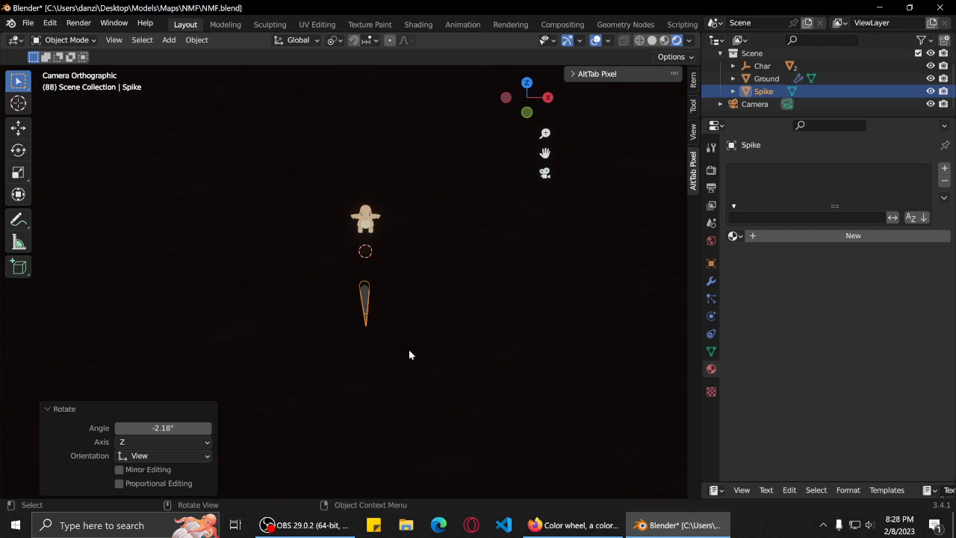
{"action": "middle_click_drag", "start_coordinate": [382, 367], "coordinate": [440, 351]}
{"action": "scroll", "coordinate": [440, 351], "scroll_direction": "down", "scroll_amount": 1}
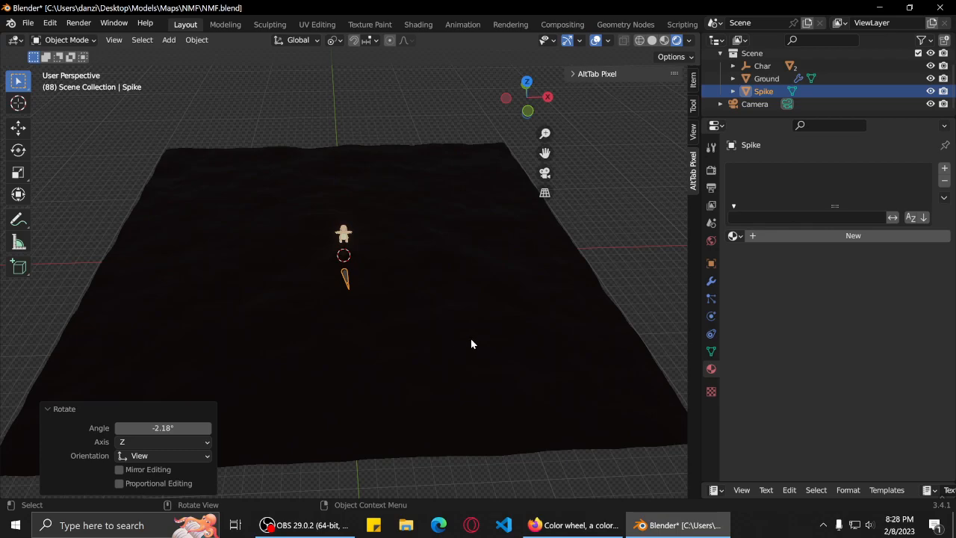
Render the current frame from the camera, inspect the character and Spike up close, and close the render window.
{"action": "key", "text": "KP_0"}
{"action": "key", "text": "F12"}
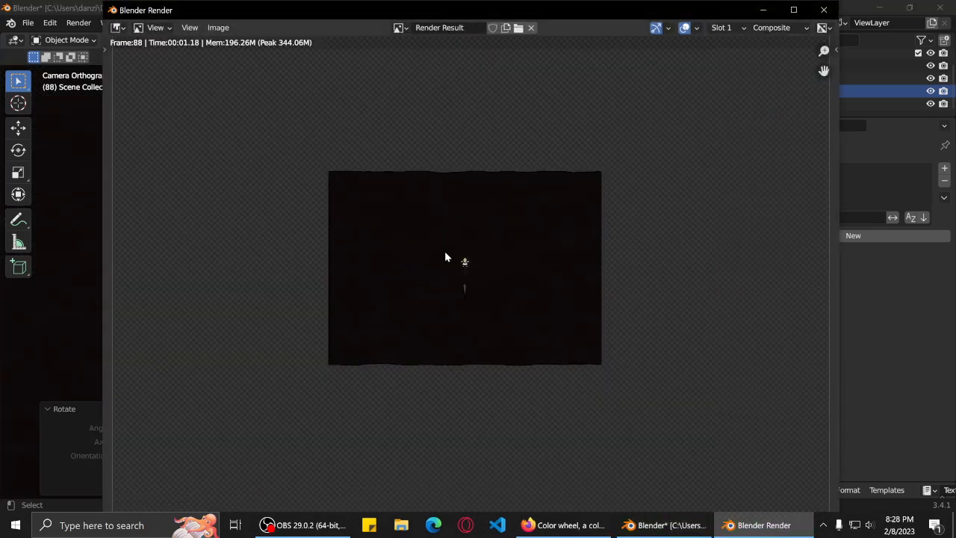
{"action": "scroll", "coordinate": [474, 269], "scroll_direction": "up", "scroll_amount": 6}
{"action": "mouse_move", "coordinate": [504, 266]}
{"action": "middle_mouse_down"}
{"action": "mouse_move", "coordinate": [555, 215]}
{"action": "mouse_move", "coordinate": [497, 257]}
{"action": "middle_mouse_up"}
{"action": "scroll", "coordinate": [493, 277], "scroll_direction": "down", "scroll_amount": 3}
{"action": "scroll", "coordinate": [490, 280], "scroll_direction": "up", "scroll_amount": 7}
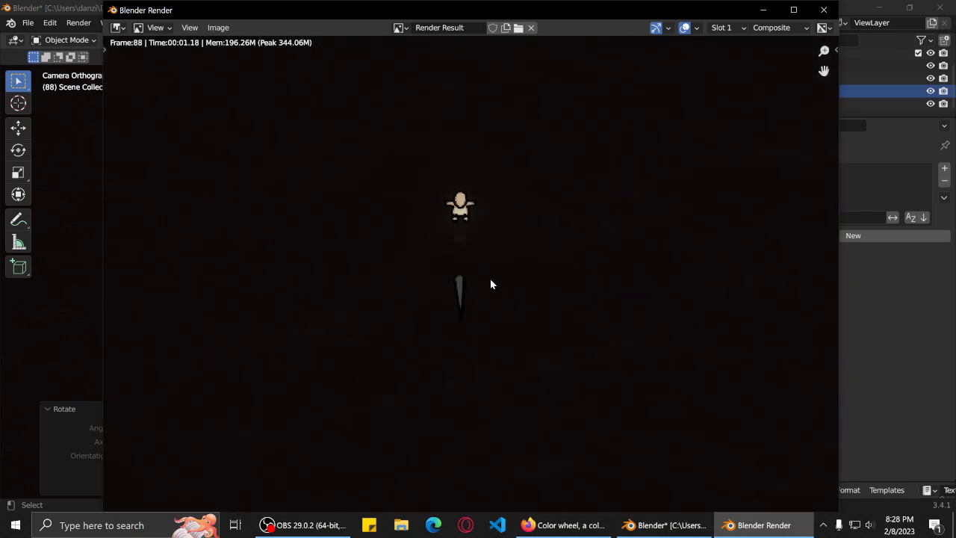
{"action": "middle_click_drag", "start_coordinate": [486, 288], "coordinate": [505, 268]}
{"action": "scroll", "coordinate": [505, 268], "scroll_direction": "down", "scroll_amount": 1}
{"action": "scroll", "coordinate": [505, 272], "scroll_direction": "down", "scroll_amount": 2}
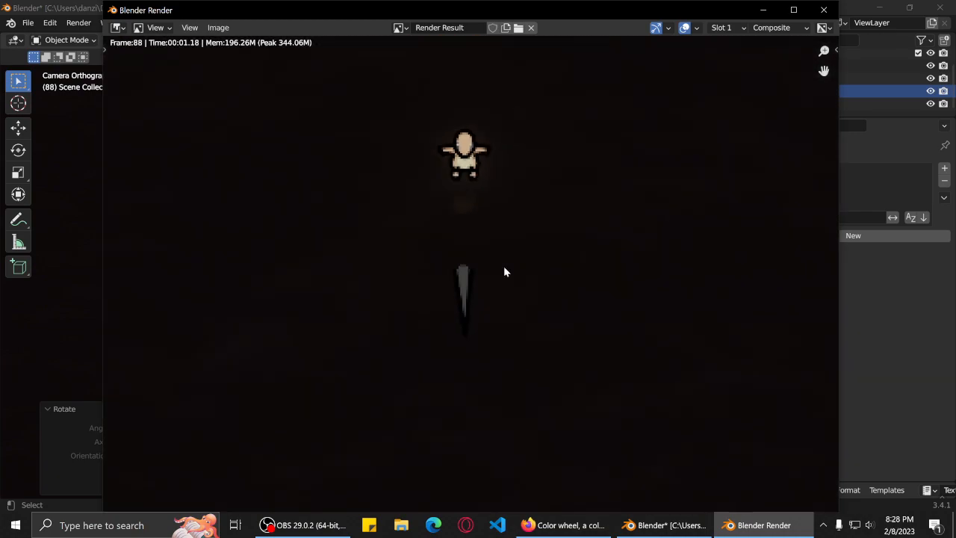
{"action": "left_click", "coordinate": [822, 10]}
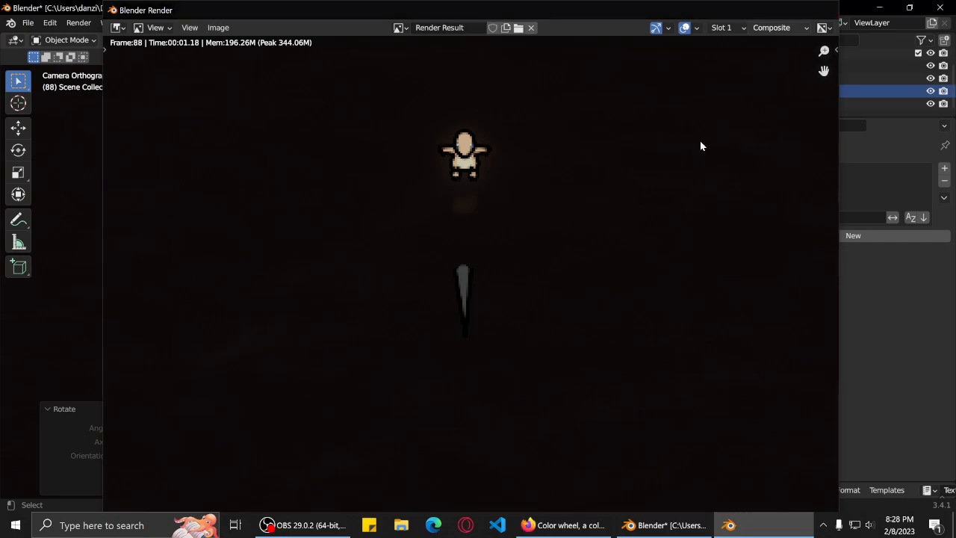
Raise the Spike along the global Z axis so its base clears the ground.
{"action": "middle_click_drag", "start_coordinate": [391, 325], "coordinate": [438, 318]}
{"action": "key", "text": "g"}
{"action": "key", "text": "z"}
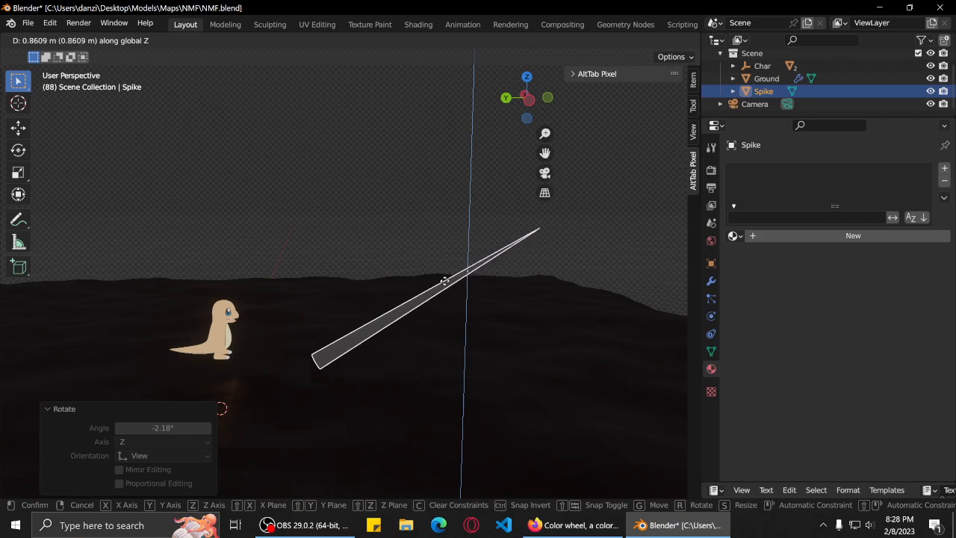
{"action": "left_click", "coordinate": [450, 242]}
Select the Spike's wide base face in Edit Mode and try rotating it.
{"action": "middle_click_drag", "start_coordinate": [284, 321], "coordinate": [341, 322]}
{"action": "scroll", "coordinate": [390, 316], "scroll_direction": "up", "scroll_amount": 4}
{"action": "key", "text": "Tab"}
{"action": "left_click", "coordinate": [278, 363]}
{"action": "key", "text": "r"}
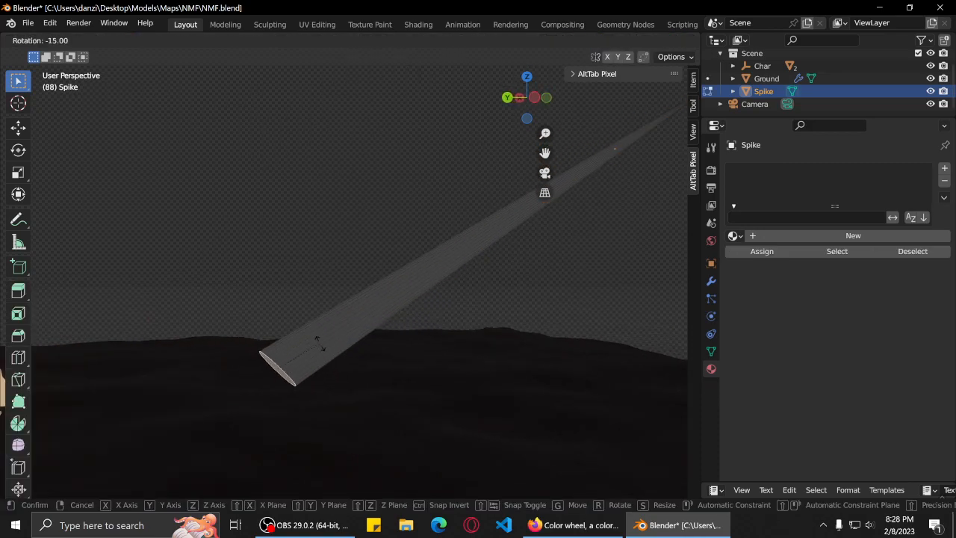
{"action": "left_click", "coordinate": [279, 361]}
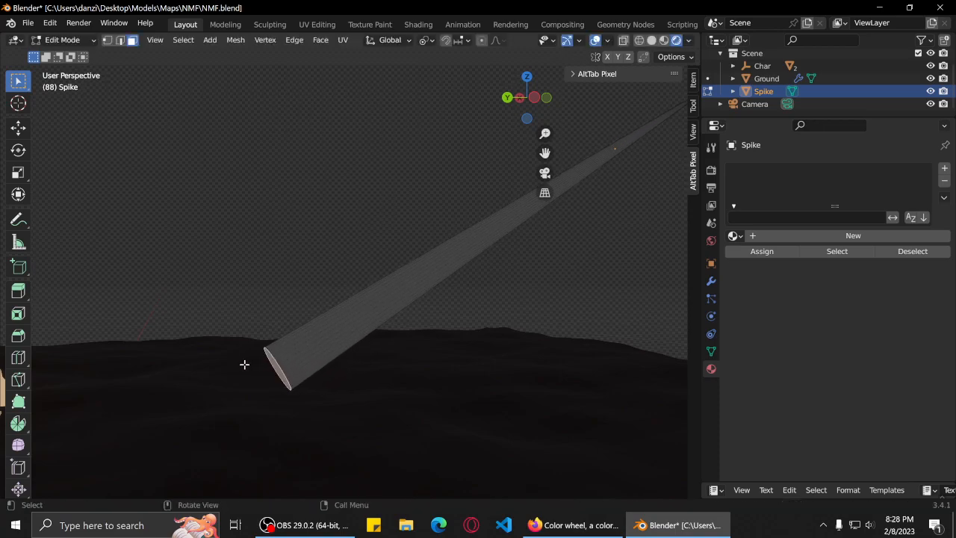
Return the Spike to Object Mode and lower it about 1.46 m along the global Z axis.
{"action": "middle_click_drag", "start_coordinate": [249, 365], "coordinate": [287, 370]}
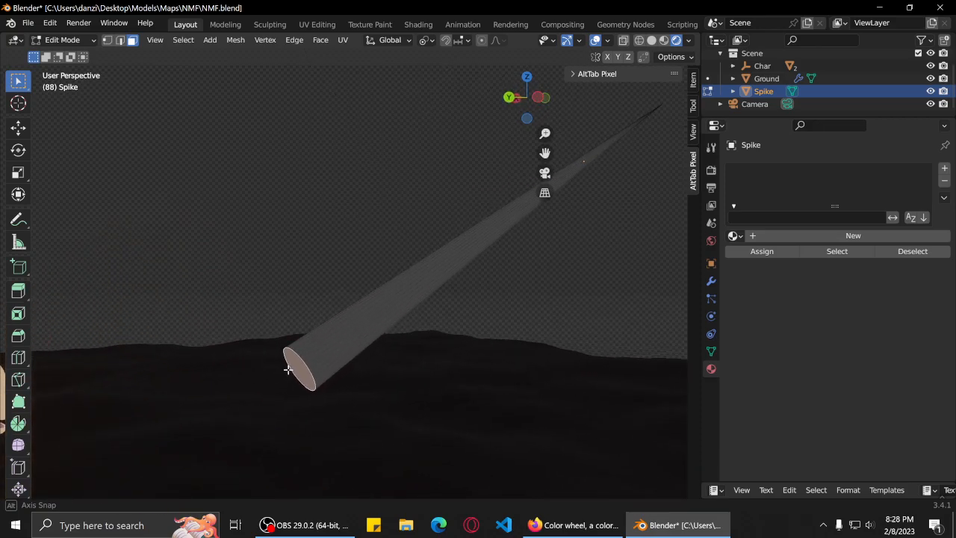
{"action": "mouse_move", "coordinate": [402, 346]}
{"action": "middle_mouse_down"}
{"action": "mouse_move", "coordinate": [378, 349]}
{"action": "mouse_move", "coordinate": [415, 343]}
{"action": "middle_mouse_up"}
{"action": "key", "text": "Tab"}
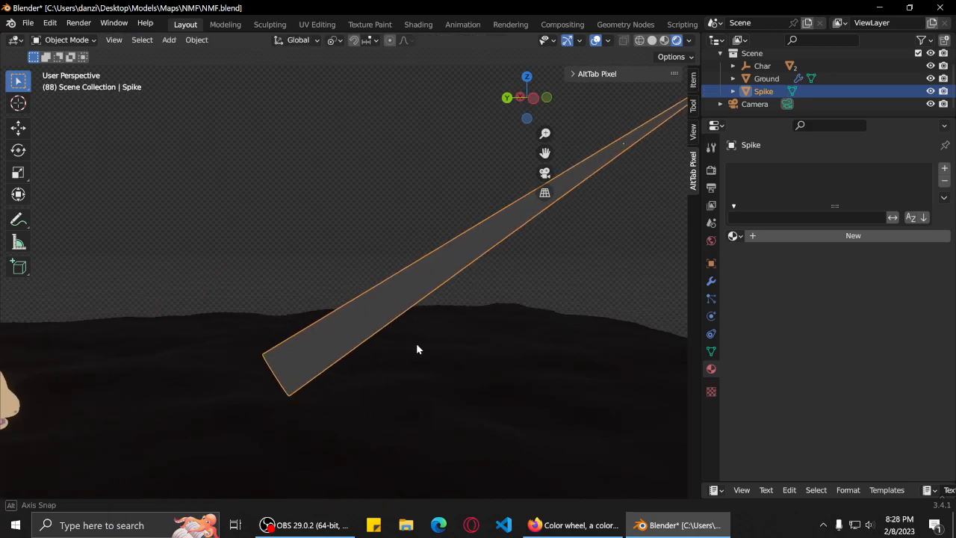
{"action": "key", "text": "g"}
{"action": "key", "text": "z"}
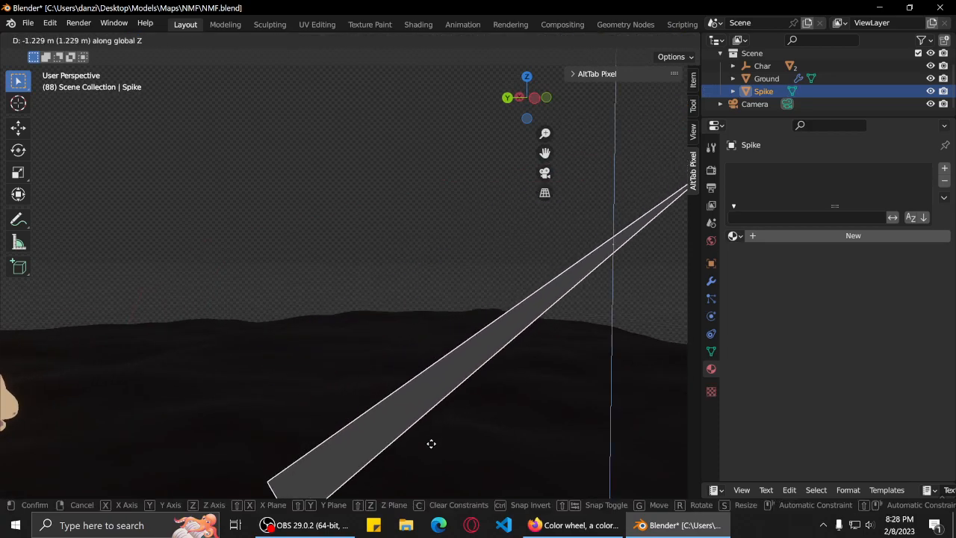
{"action": "left_click", "coordinate": [432, 458]}
Lower the Spike another 0.31 m or so along global Z so its base sinks into the ground.
{"action": "scroll", "coordinate": [419, 452], "scroll_direction": "down", "scroll_amount": 3}
{"action": "middle_click_drag", "start_coordinate": [420, 450], "coordinate": [457, 348], "text": "shift"}
{"action": "scroll", "coordinate": [263, 430], "scroll_direction": "up", "scroll_amount": 2}
{"action": "scroll", "coordinate": [398, 393], "scroll_direction": "up", "scroll_amount": 5}
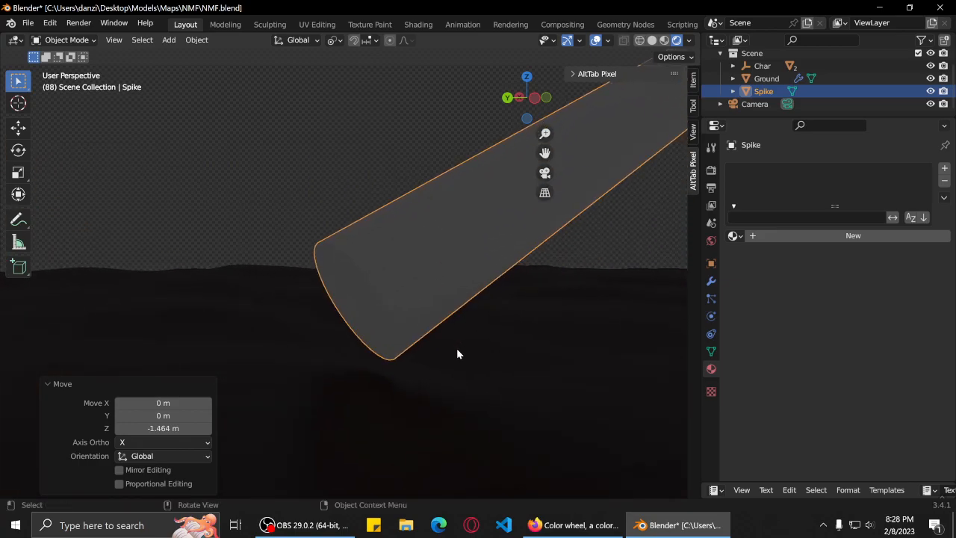
{"action": "key", "text": "g"}
{"action": "key", "text": "z"}
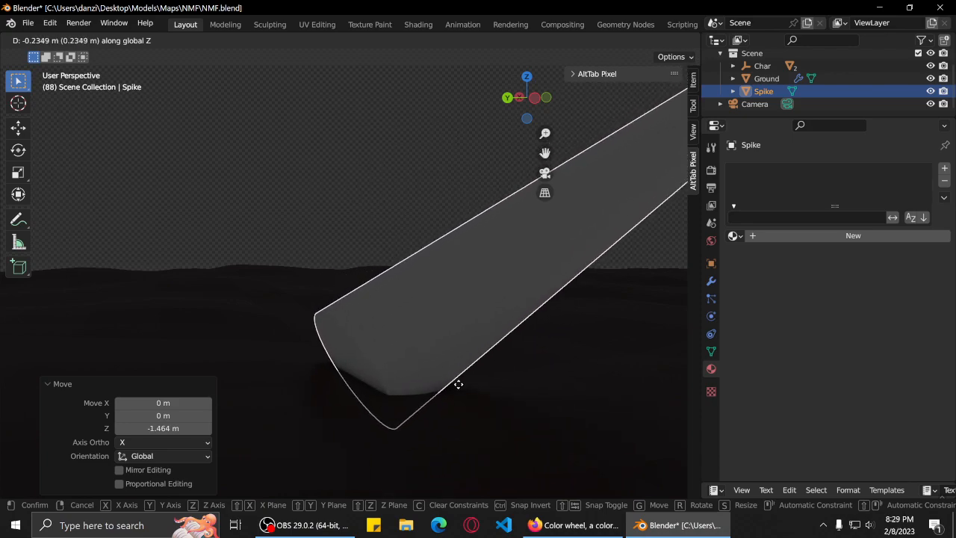
{"action": "left_click", "coordinate": [461, 395]}
{"action": "middle_click_drag", "start_coordinate": [461, 395], "coordinate": [452, 406]}
{"action": "scroll", "coordinate": [454, 396], "scroll_direction": "down", "scroll_amount": 8}
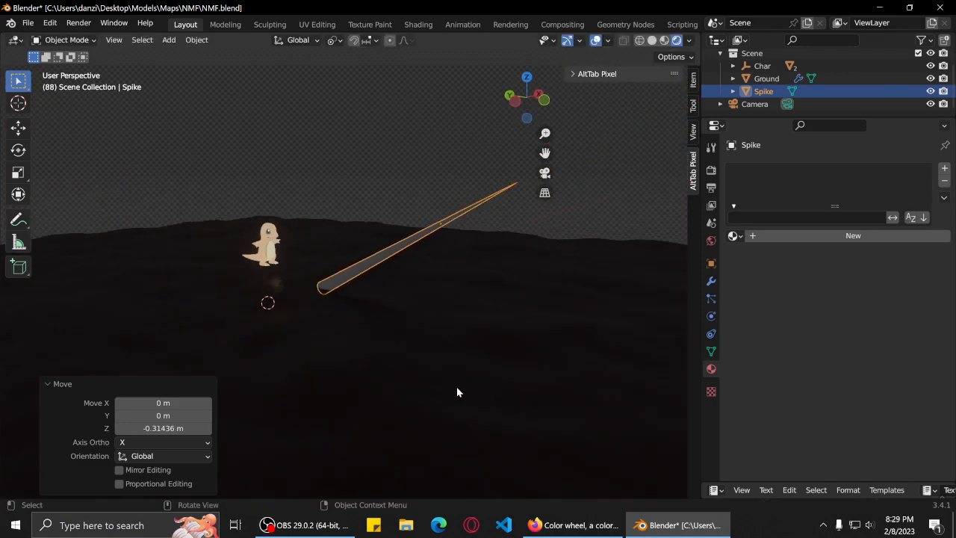
Render the current frame from the camera, examine how the Spike's base meets the ground, and close the render window.
{"action": "key", "text": "KP_0"}
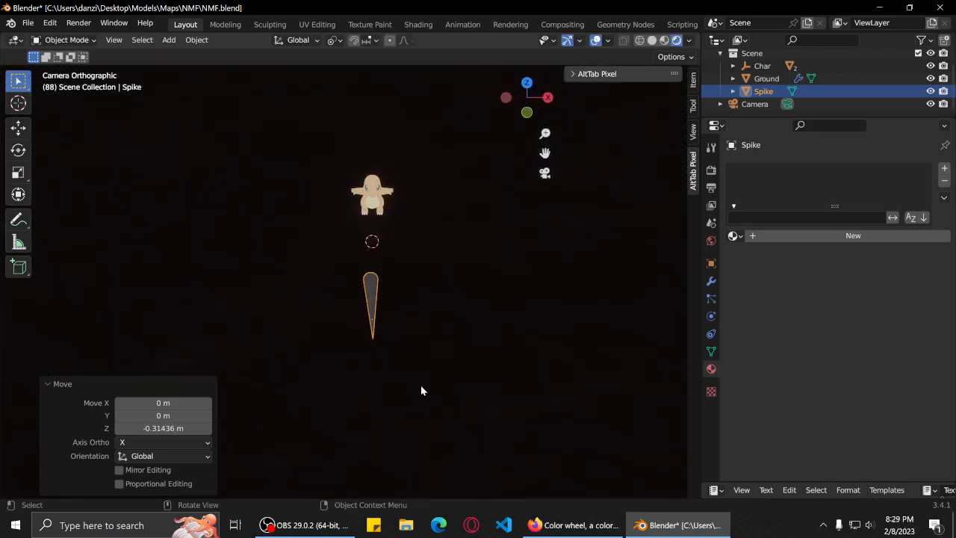
{"action": "key", "text": "F12"}
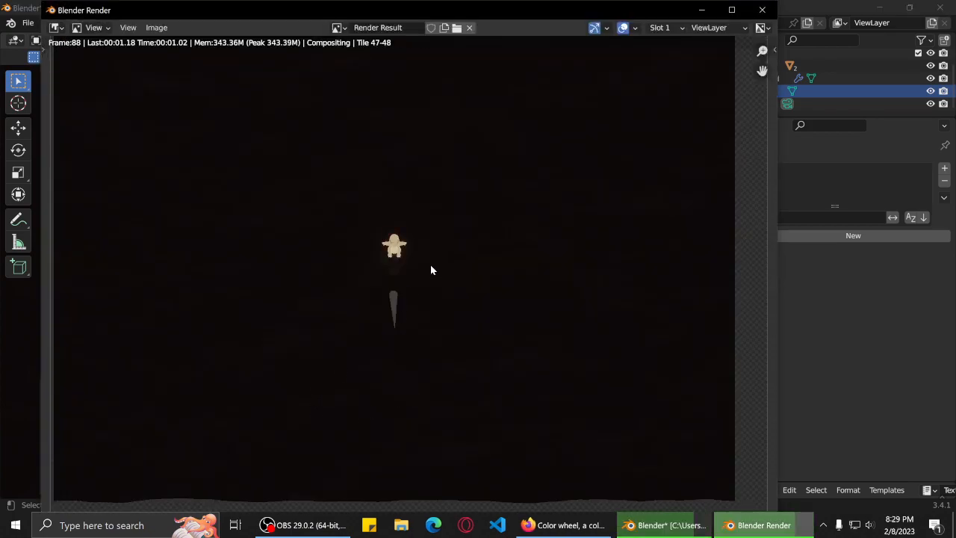
{"action": "scroll", "coordinate": [393, 292], "scroll_direction": "up", "scroll_amount": 7}
{"action": "middle_click_drag", "start_coordinate": [388, 333], "coordinate": [473, 240]}
{"action": "scroll", "coordinate": [474, 243], "scroll_direction": "down", "scroll_amount": 2}
{"action": "middle_click_drag", "start_coordinate": [482, 294], "coordinate": [465, 279]}
{"action": "scroll", "coordinate": [485, 274], "scroll_direction": "up", "scroll_amount": 3}
{"action": "scroll", "coordinate": [459, 278], "scroll_direction": "down", "scroll_amount": 3}
{"action": "scroll", "coordinate": [450, 292], "scroll_direction": "up", "scroll_amount": 1}
{"action": "scroll", "coordinate": [442, 301], "scroll_direction": "down", "scroll_amount": 4}
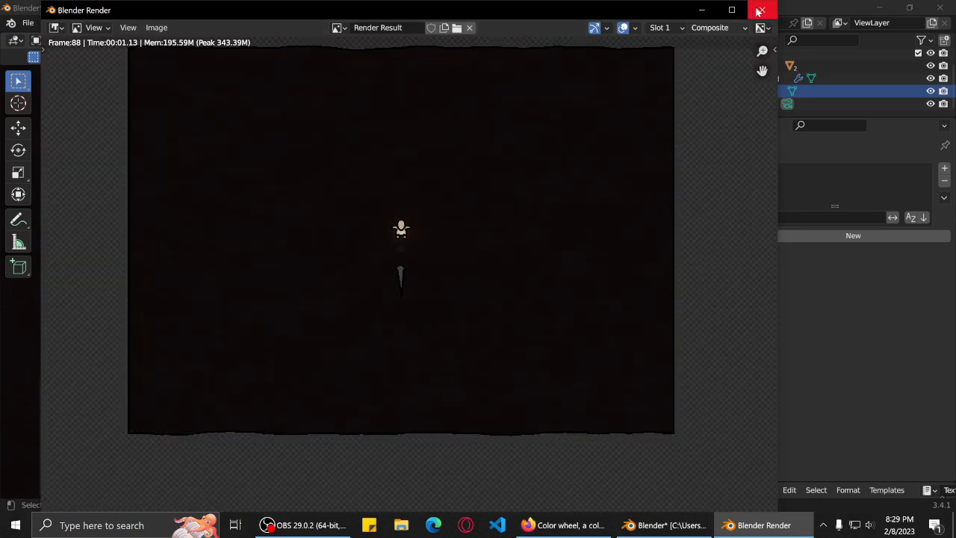
{"action": "left_click", "coordinate": [760, 10]}
Scale the whole Spike up uniformly by about 1.13.
{"action": "middle_click_drag", "start_coordinate": [418, 316], "coordinate": [399, 323]}
{"action": "key", "text": "s"}
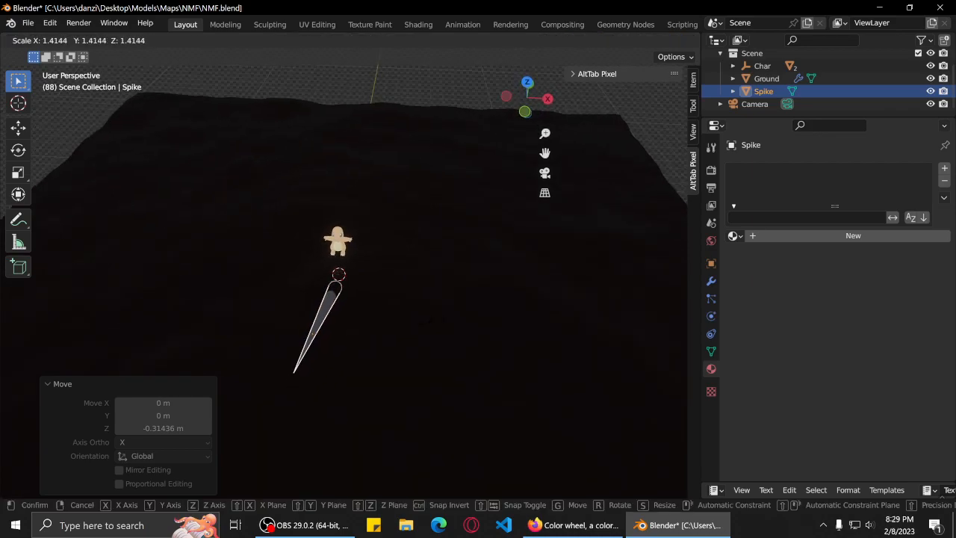
{"action": "left_click", "coordinate": [404, 327]}
{"action": "middle_click_drag", "start_coordinate": [403, 327], "coordinate": [391, 359]}
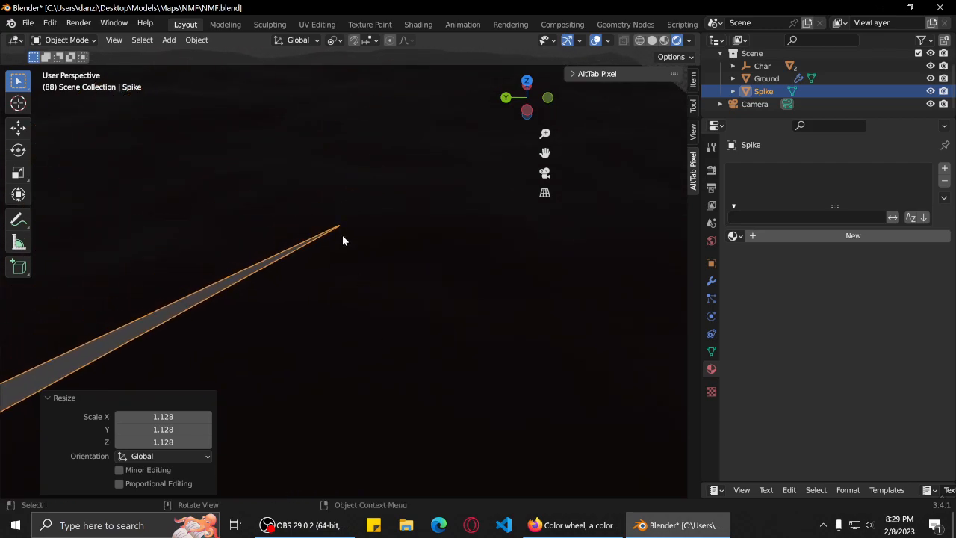
Inspect the Spike's mesh from tip to base in Edit Mode and return to Object Mode.
{"action": "key", "text": "Tab"}
{"action": "key", "text": "a"}
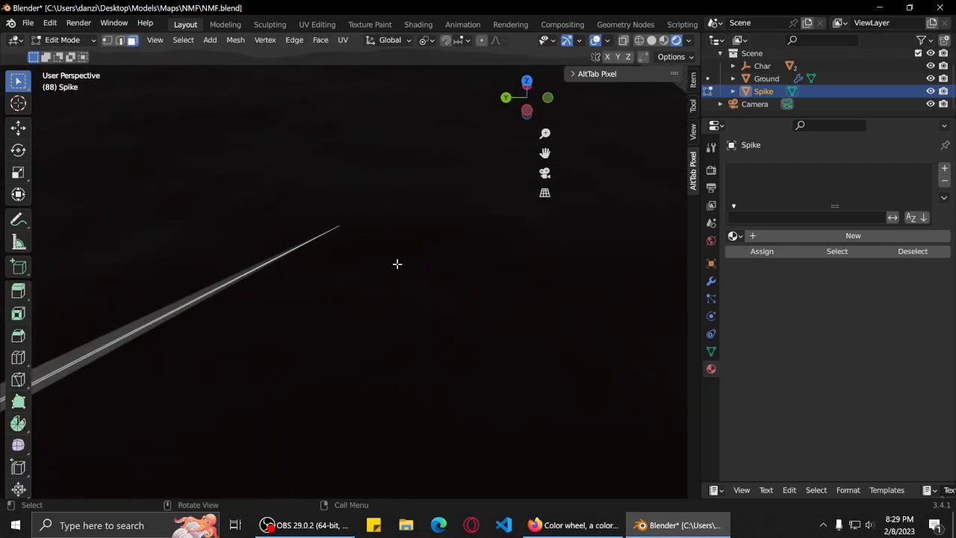
{"action": "middle_click_drag", "start_coordinate": [396, 264], "coordinate": [383, 268]}
{"action": "middle_click_drag", "start_coordinate": [169, 351], "coordinate": [366, 330]}
{"action": "scroll", "coordinate": [527, 225], "scroll_direction": "up", "scroll_amount": 1}
{"action": "scroll", "coordinate": [546, 236], "scroll_direction": "down", "scroll_amount": 1}
{"action": "middle_click_drag", "start_coordinate": [545, 237], "coordinate": [297, 346]}
{"action": "key", "text": "Tab"}
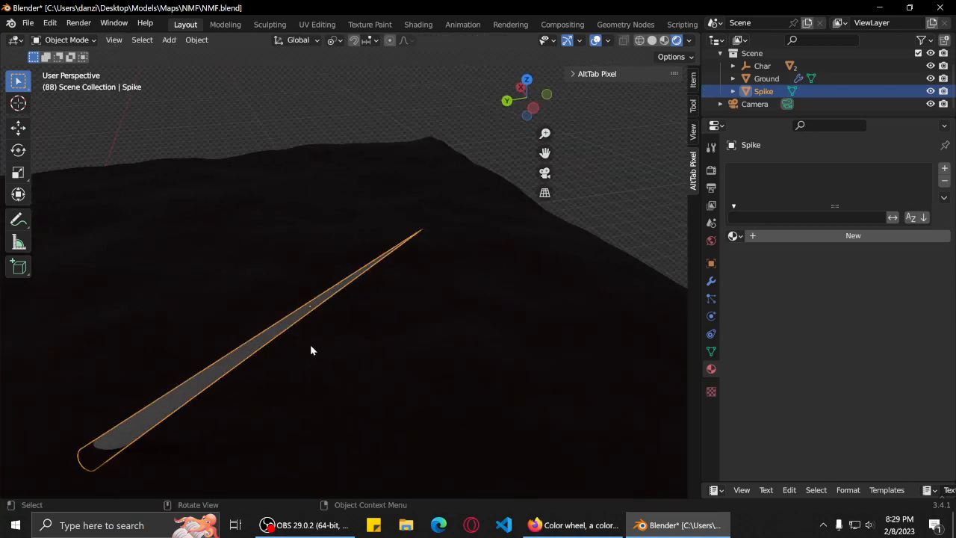
Raise the Spike about 2.25 m along global Z and try rotating it.
{"action": "key", "text": "g"}
{"action": "key", "text": "z"}
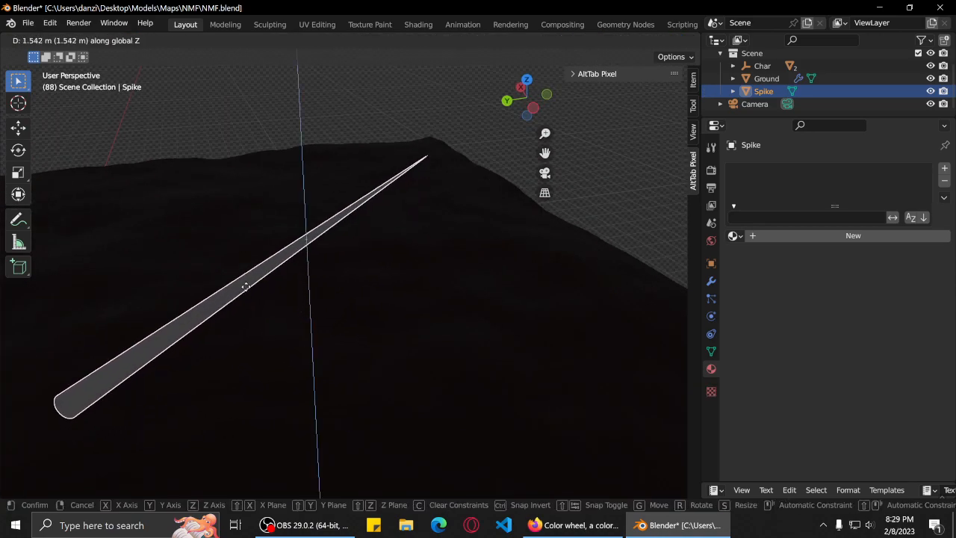
{"action": "left_click", "coordinate": [228, 315]}
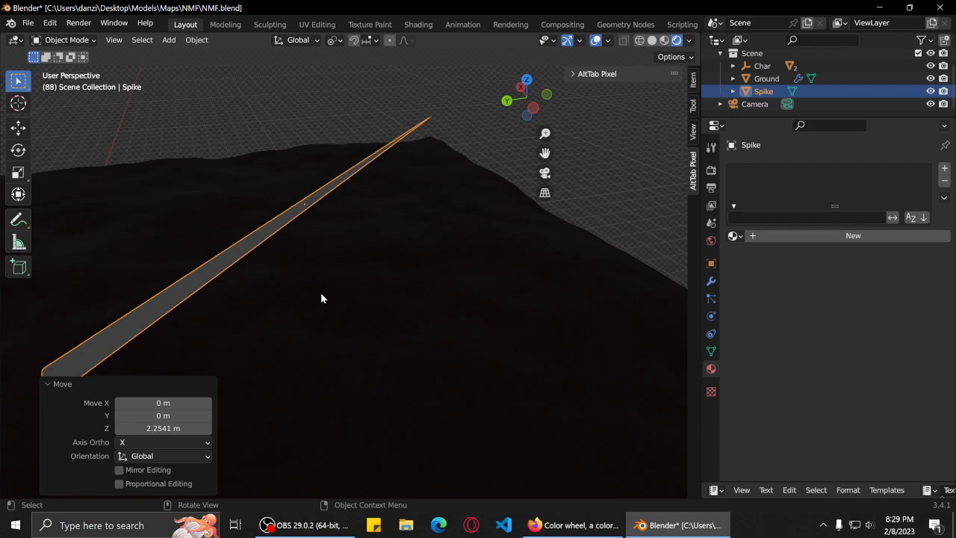
{"action": "key", "text": "r"}
{"action": "right_click", "coordinate": [387, 271]}
Undo the Spike's recent transforms back to its upright orientation beside the character.
{"action": "scroll", "coordinate": [385, 272], "scroll_direction": "down", "scroll_amount": 5}
{"action": "key", "text": "ctrl+z"}
{"action": "key", "text": "ctrl+z"}
{"action": "key", "text": "ctrl+z"}
{"action": "key", "text": "ctrl+z"}
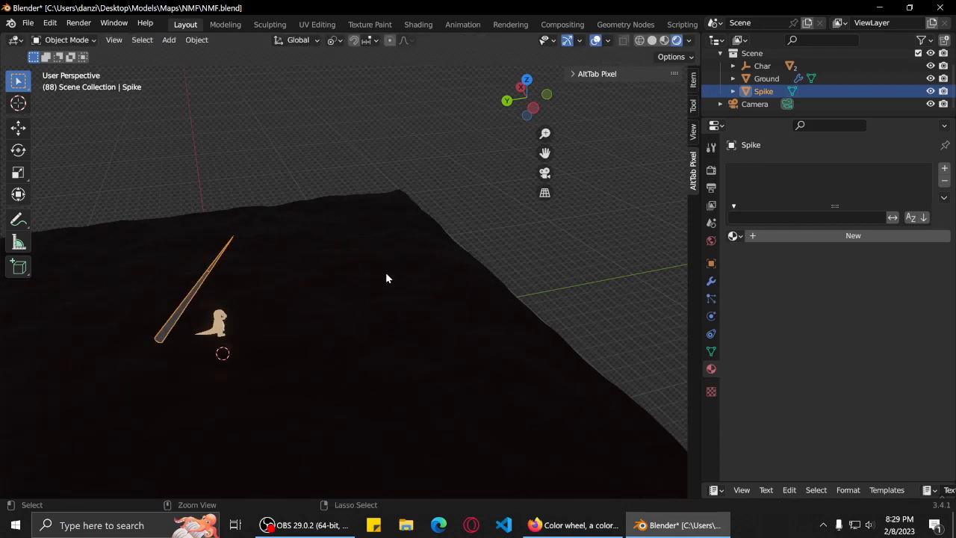
{"action": "key", "text": "ctrl+z"}
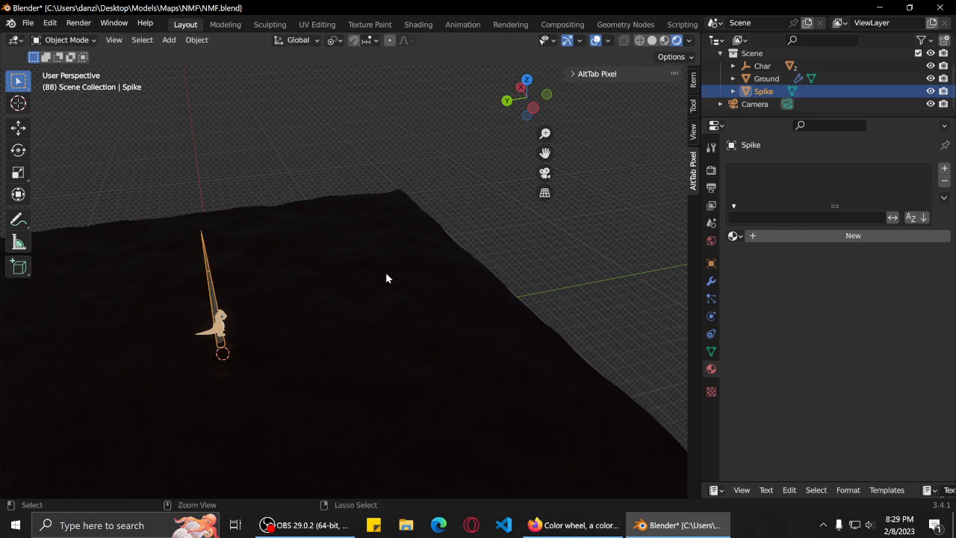
Move the upright Spike about -4.68 m along the global Y axis, away from the character.
{"action": "key", "text": "g"}
{"action": "key", "text": "x"}
{"action": "key", "text": "z"}
{"action": "key", "text": "y"}
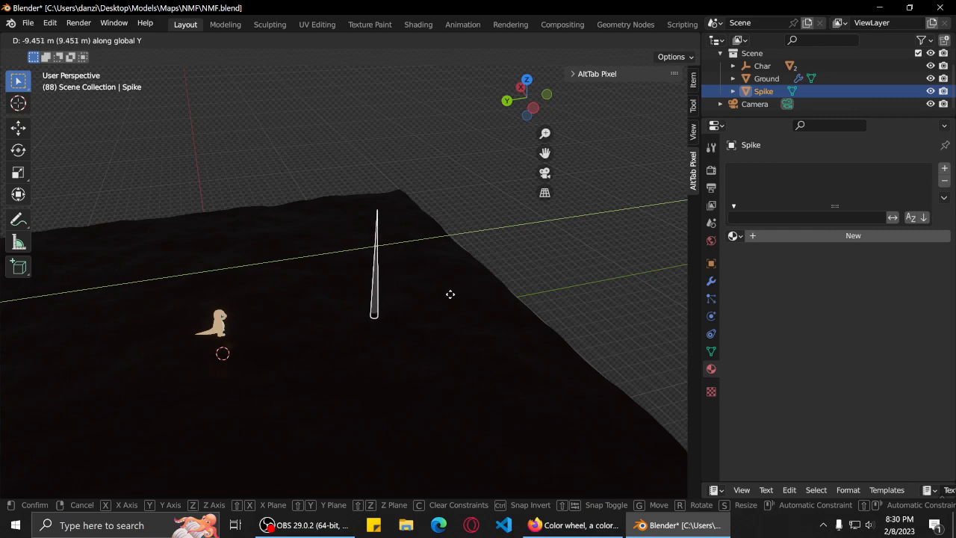
{"action": "left_click", "coordinate": [377, 313]}
Raise the upright Spike about 3.08 m along global Z so its base is clear of the ground.
{"action": "key", "text": "g"}
{"action": "key", "text": "z"}
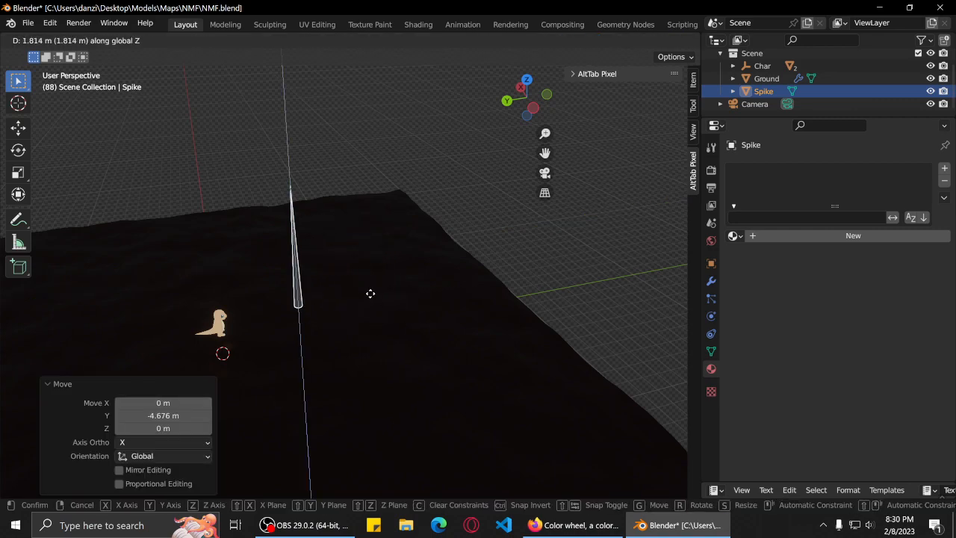
{"action": "left_click", "coordinate": [368, 271]}
{"action": "scroll", "coordinate": [294, 294], "scroll_direction": "up", "scroll_amount": 3}
{"action": "middle_click_drag", "start_coordinate": [334, 297], "coordinate": [388, 320]}
{"action": "scroll", "coordinate": [360, 291], "scroll_direction": "up", "scroll_amount": 4}
{"action": "scroll", "coordinate": [390, 335], "scroll_direction": "up", "scroll_amount": 3}
{"action": "scroll", "coordinate": [383, 320], "scroll_direction": "down", "scroll_amount": 3}
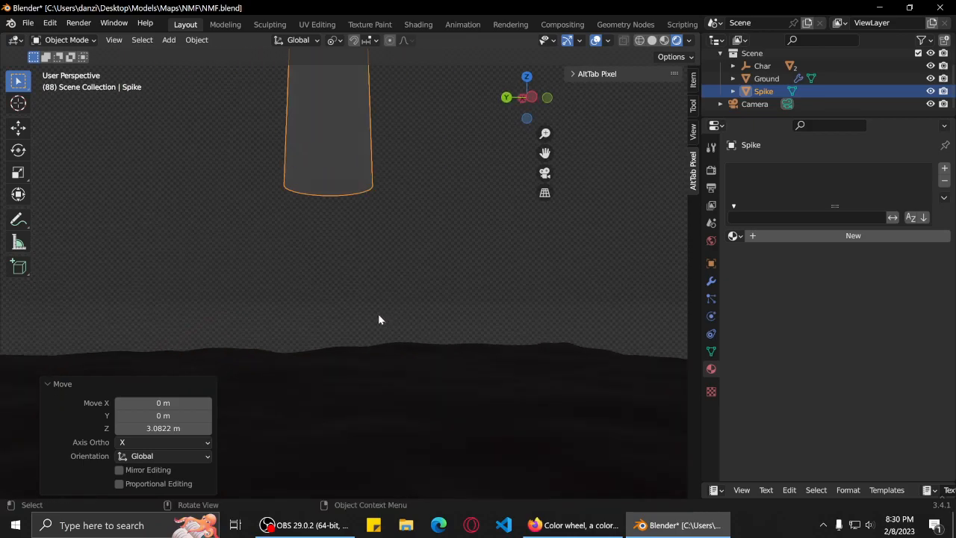
Shorten the Spike in Edit Mode by raising its base face about 2.22 m and another 1.2 m along global Z.
{"action": "key", "text": "Tab"}
{"action": "left_click", "coordinate": [333, 192]}
{"action": "middle_click_drag", "start_coordinate": [398, 182], "coordinate": [383, 223]}
{"action": "scroll", "coordinate": [383, 223], "scroll_direction": "down", "scroll_amount": 5}
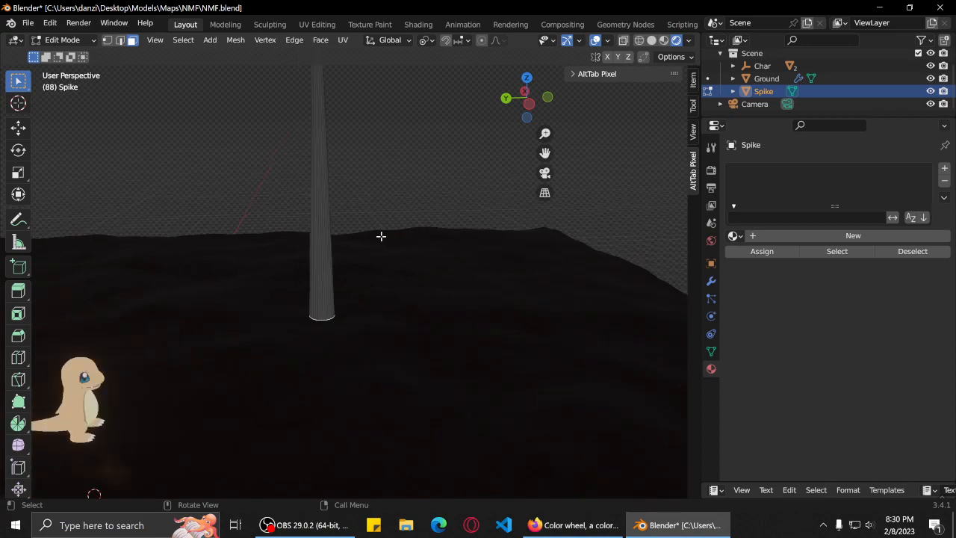
{"action": "key", "text": "g"}
{"action": "key", "text": "z"}
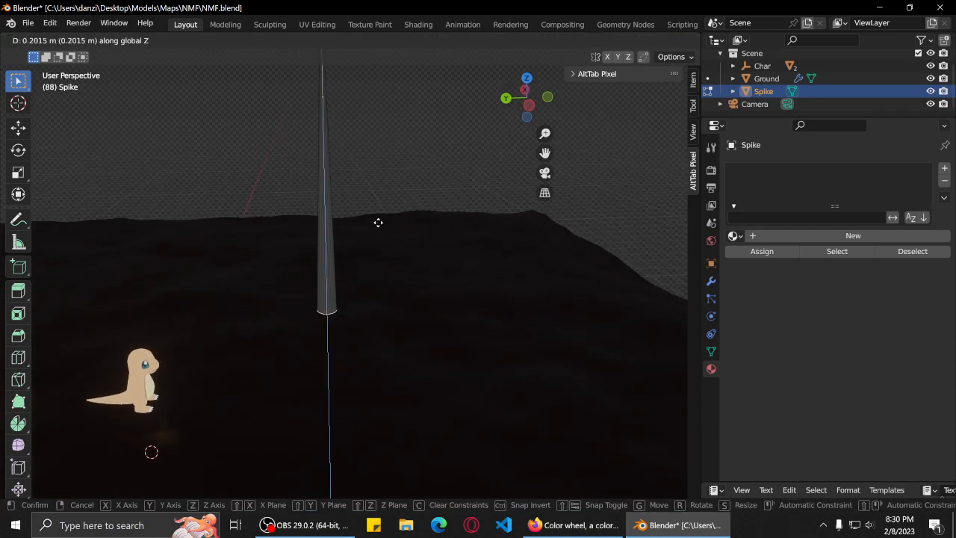
{"action": "left_click", "coordinate": [385, 138]}
{"action": "middle_click_drag", "start_coordinate": [387, 135], "coordinate": [422, 271]}
{"action": "key", "text": "g"}
{"action": "key", "text": "z"}
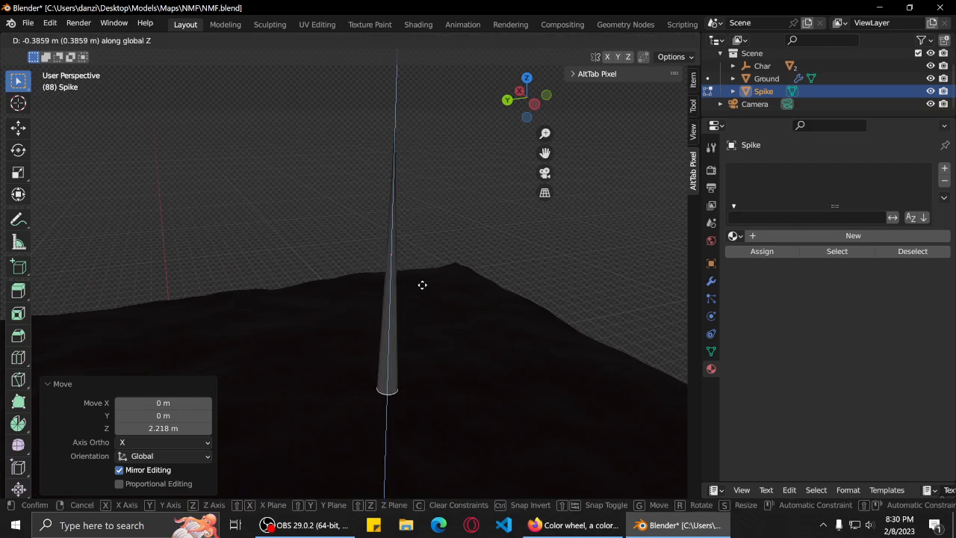
{"action": "left_click", "coordinate": [426, 226]}
Widen the Spike's base by scaling the base face uniformly by about 1.63.
{"action": "key", "text": "s"}
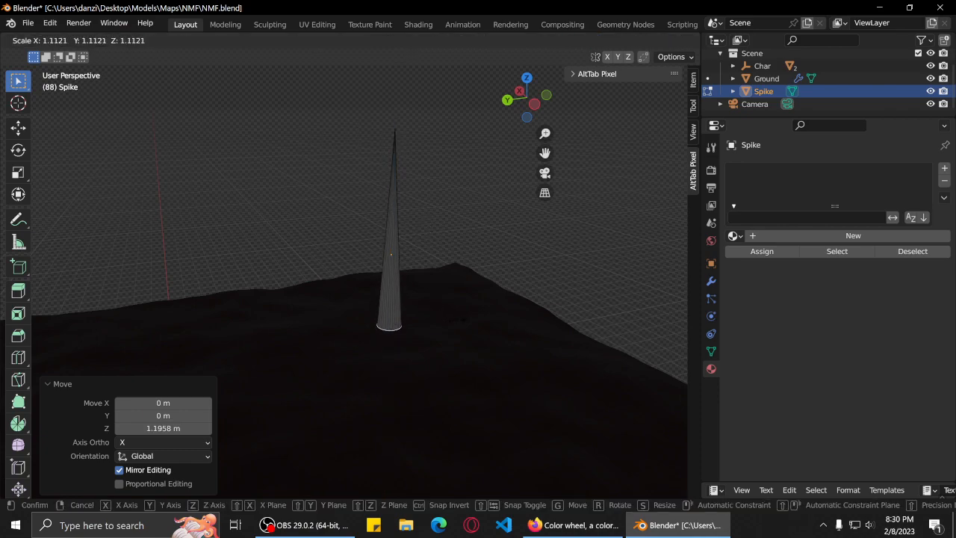
{"action": "left_click", "coordinate": [504, 357]}
{"action": "mouse_move", "coordinate": [504, 357]}
{"action": "middle_mouse_down"}
{"action": "mouse_move", "coordinate": [442, 353]}
{"action": "mouse_move", "coordinate": [496, 349]}
{"action": "middle_mouse_up"}
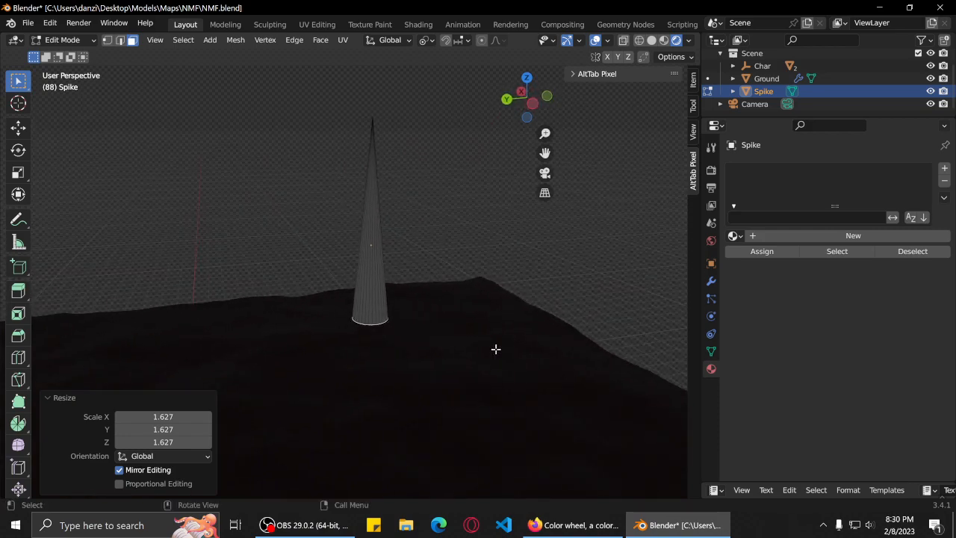
Lower the widened base face slightly along global Z to lengthen the Spike, and save the file.
{"action": "key", "text": "g"}
{"action": "key", "text": "x"}
{"action": "key", "text": "z"}
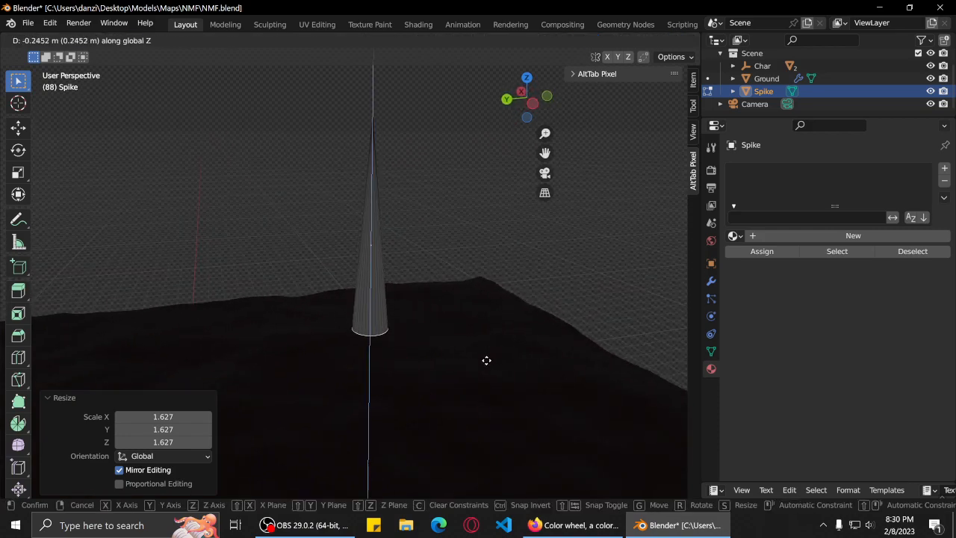
{"action": "left_click", "coordinate": [487, 384]}
{"action": "middle_click_drag", "start_coordinate": [489, 376], "coordinate": [489, 335]}
{"action": "key", "text": "ctrl+s"}
Lower the whole Spike about 5.35 m along global Z in Object Mode.
{"action": "key", "text": "g"}
{"action": "key", "text": "z"}
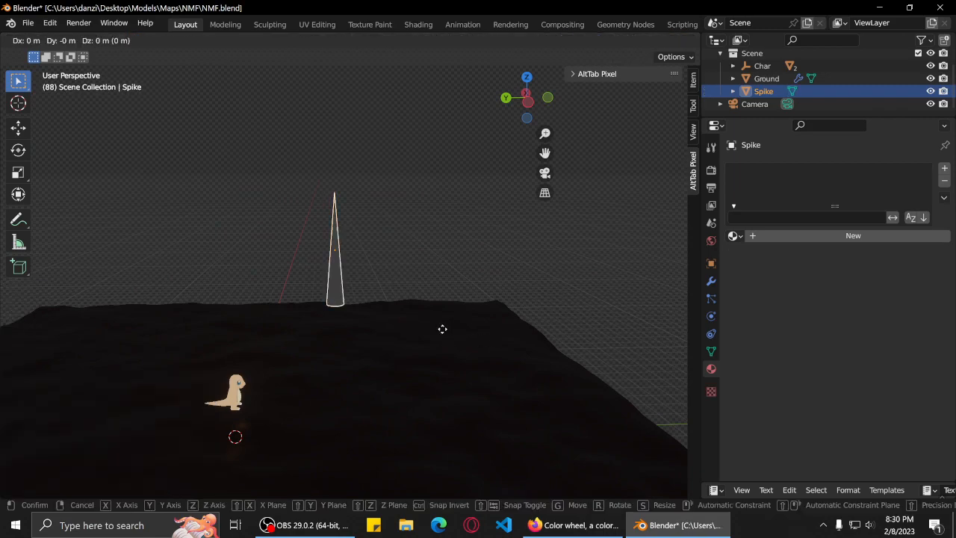
{"action": "left_click", "coordinate": [432, 444]}
Rotate the Spike 65° about the global X axis so its tip points away from the character.
{"action": "key", "text": "r"}
{"action": "key", "text": "x"}
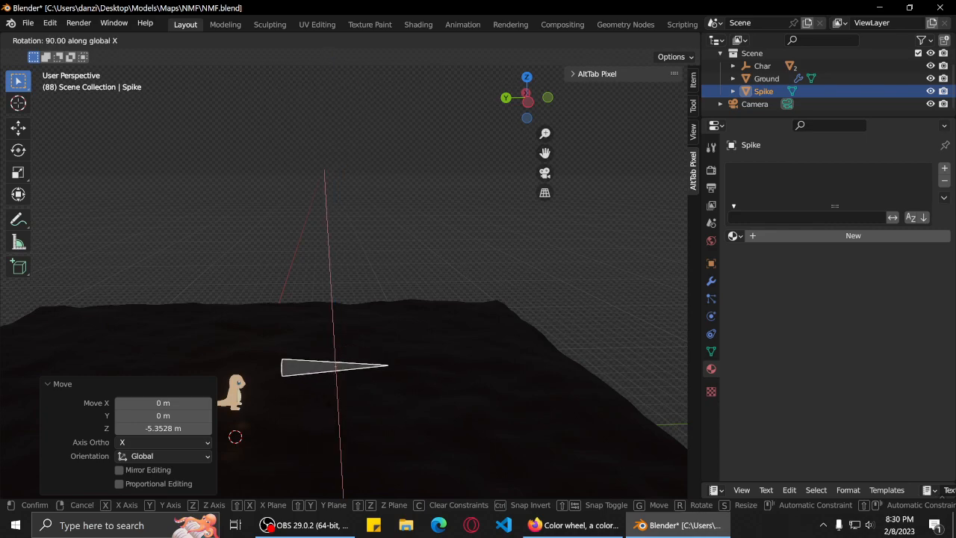
{"action": "left_click", "coordinate": [370, 401], "text": "ctrl"}
Lower the tilted Spike about 1.42 m along global Z so its base meets the ground.
{"action": "key", "text": "g"}
{"action": "key", "text": "x"}
{"action": "key", "text": "z"}
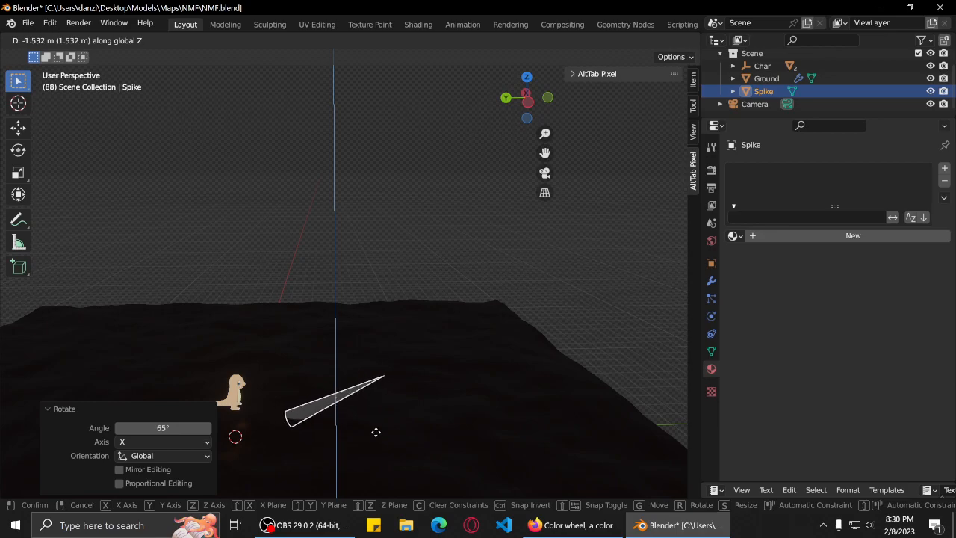
{"action": "left_click", "coordinate": [359, 409]}
{"action": "middle_click_drag", "start_coordinate": [354, 403], "coordinate": [403, 390]}
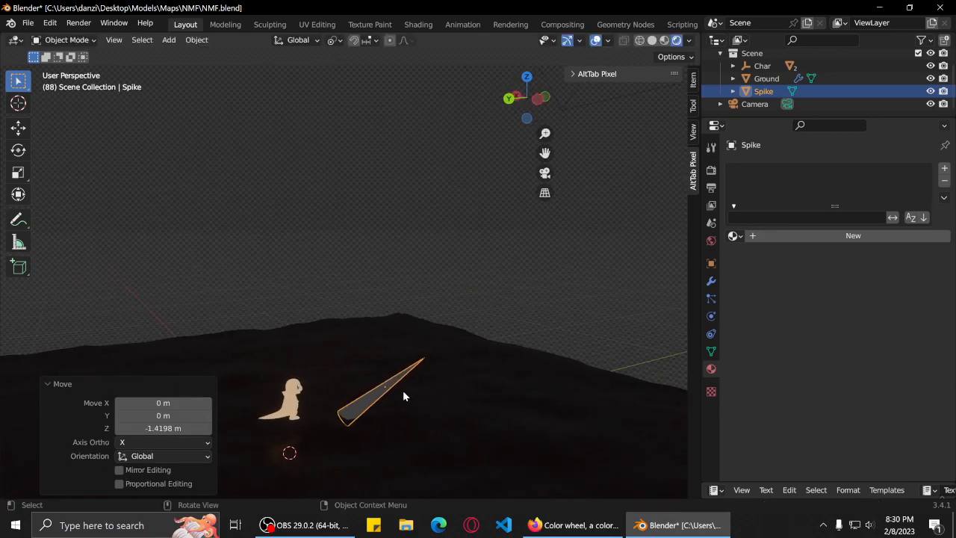
Render the frame from the camera and examine the wider, shorter Spike next to the character.
{"action": "key", "text": "KP_0"}
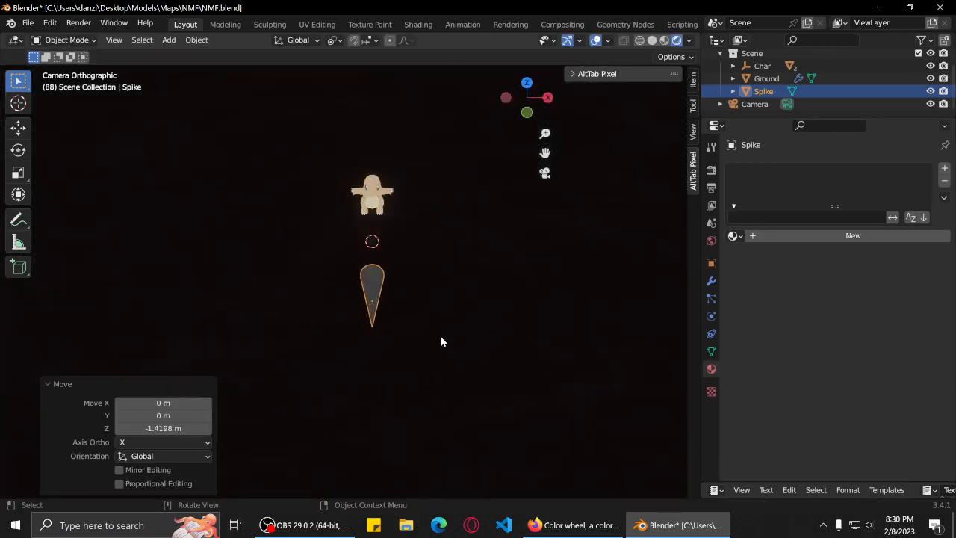
{"action": "key", "text": "F12"}
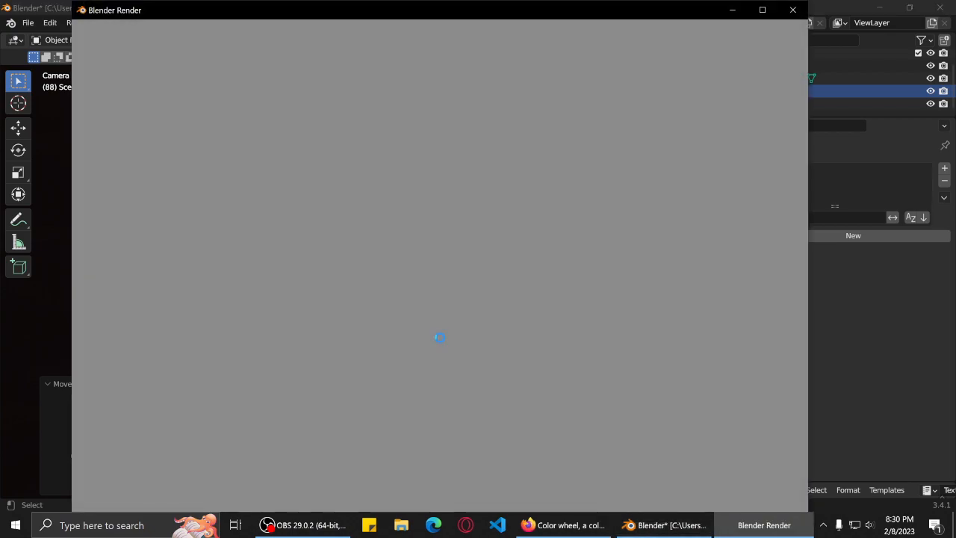
{"action": "scroll", "coordinate": [449, 307], "scroll_direction": "up", "scroll_amount": 5}
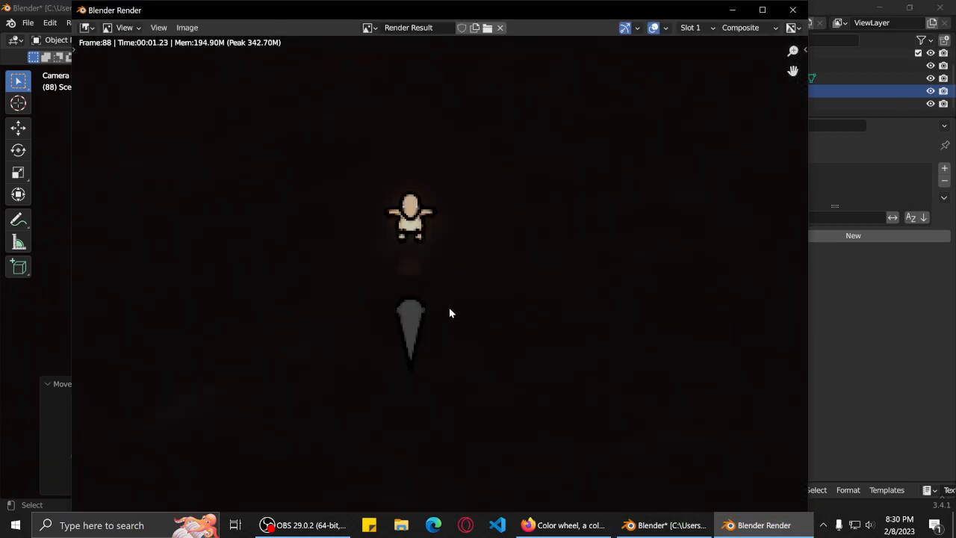
{"action": "scroll", "coordinate": [456, 340], "scroll_direction": "down", "scroll_amount": 3}
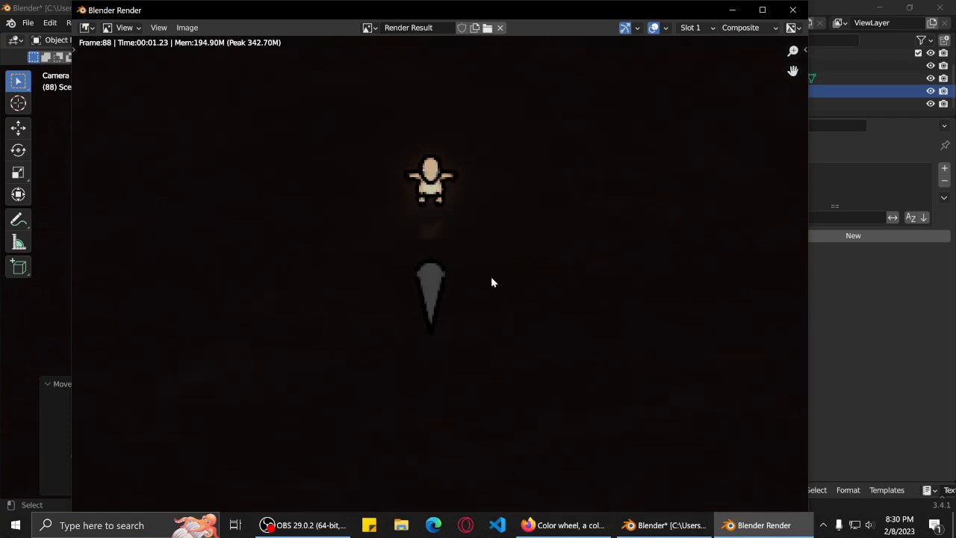
{"action": "scroll", "coordinate": [491, 278], "scroll_direction": "down", "scroll_amount": 2}
{"action": "scroll", "coordinate": [475, 329], "scroll_direction": "down", "scroll_amount": 2}
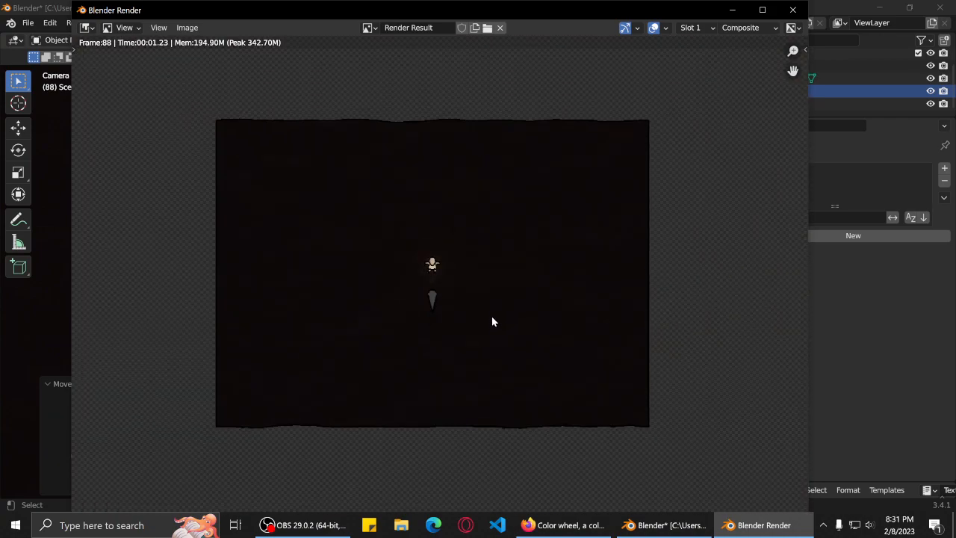
Examine the character and the Spike in the rendered frame, both close up and in full, and close the render.
{"action": "scroll", "coordinate": [468, 308], "scroll_direction": "up", "scroll_amount": 8}
{"action": "scroll", "coordinate": [469, 308], "scroll_direction": "down", "scroll_amount": 4}
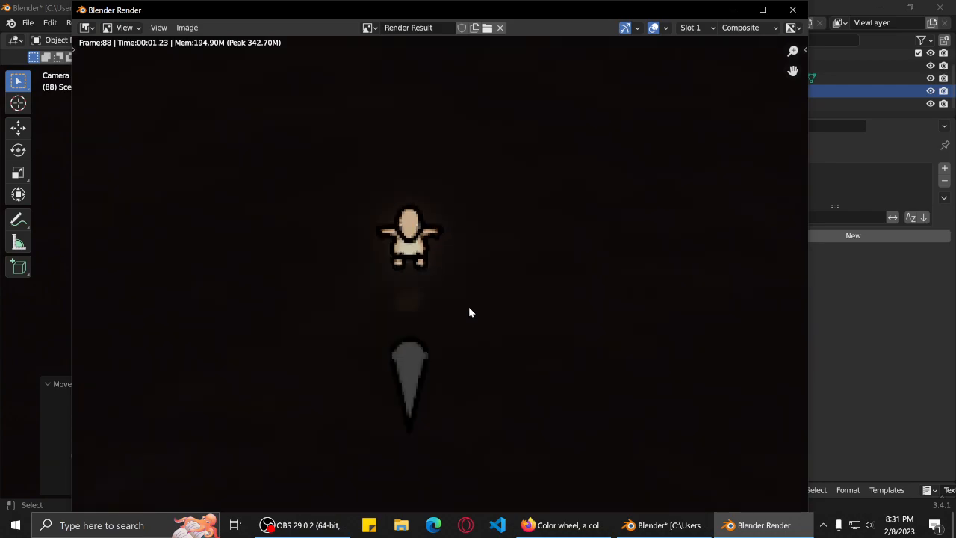
{"action": "scroll", "coordinate": [469, 307], "scroll_direction": "down", "scroll_amount": 5}
{"action": "scroll", "coordinate": [468, 303], "scroll_direction": "up", "scroll_amount": 3}
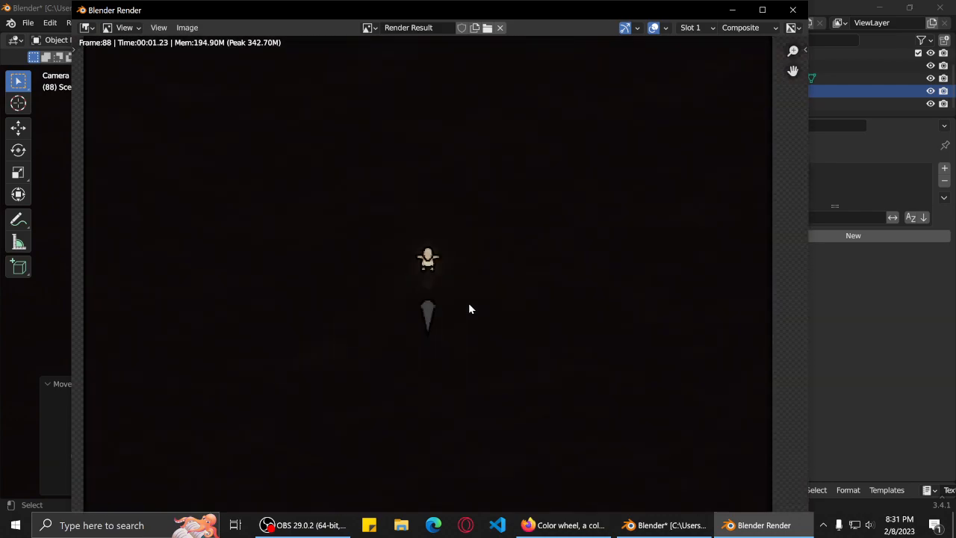
{"action": "scroll", "coordinate": [469, 309], "scroll_direction": "down", "scroll_amount": 3}
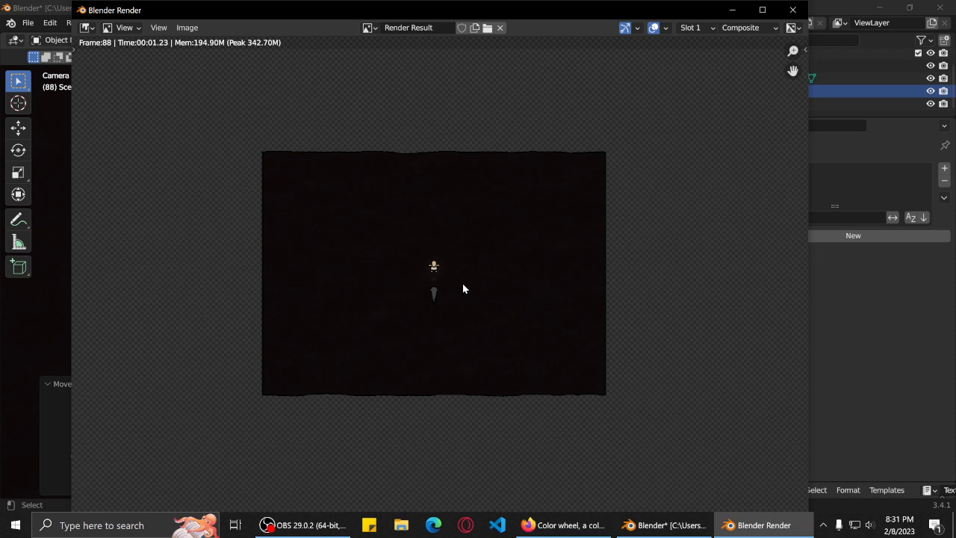
{"action": "scroll", "coordinate": [463, 294], "scroll_direction": "up", "scroll_amount": 9}
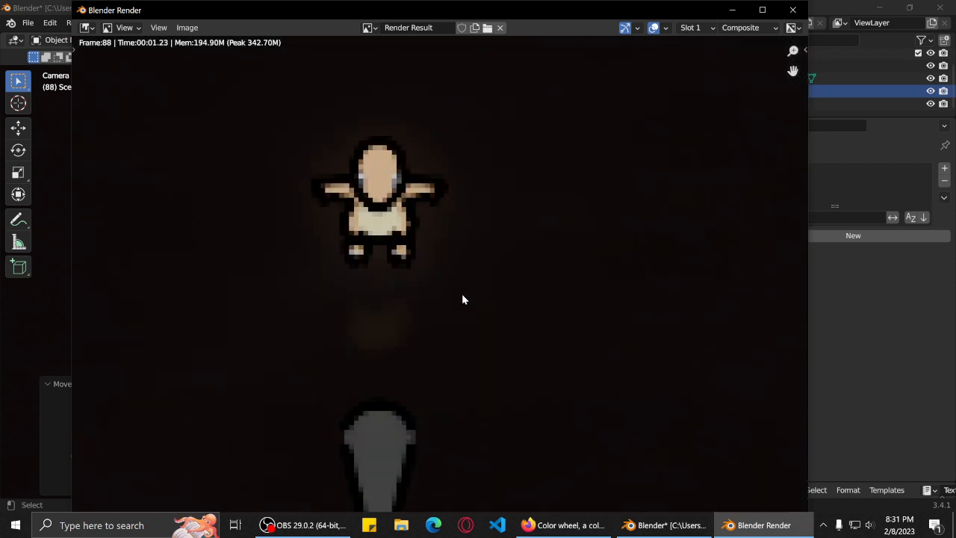
{"action": "scroll", "coordinate": [463, 297], "scroll_direction": "down", "scroll_amount": 6}
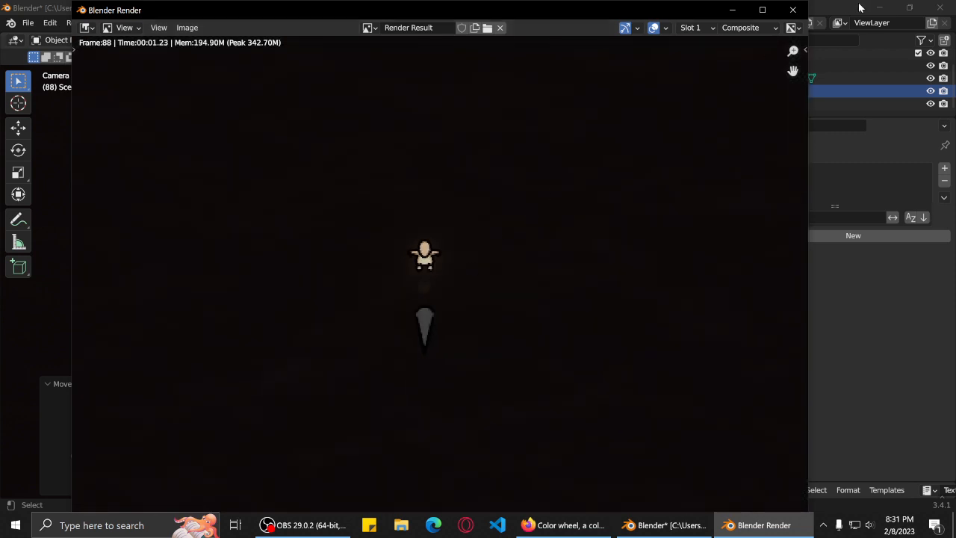
{"action": "left_click", "coordinate": [793, 10]}
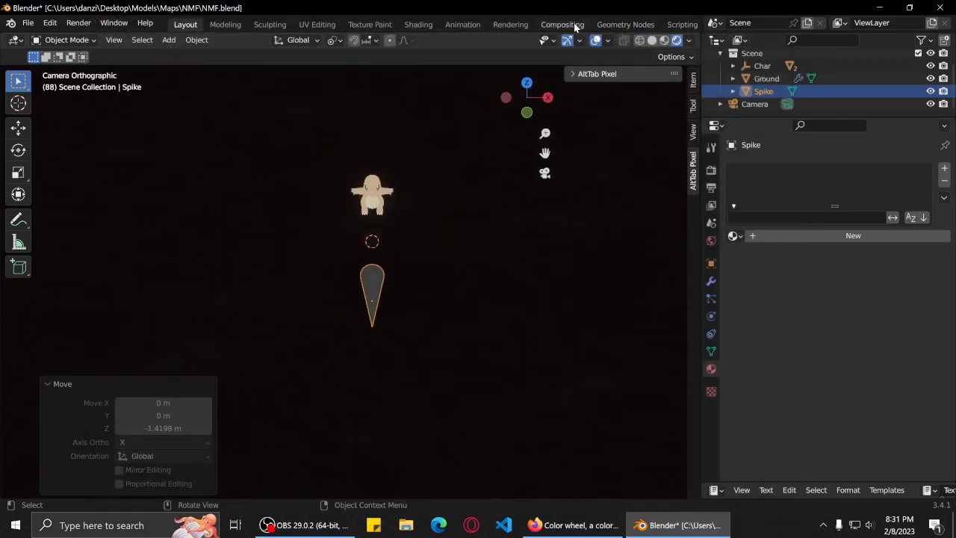
Examine the Spike and character in the scene from a low angle and from the camera view.
{"action": "left_click", "coordinate": [574, 25]}
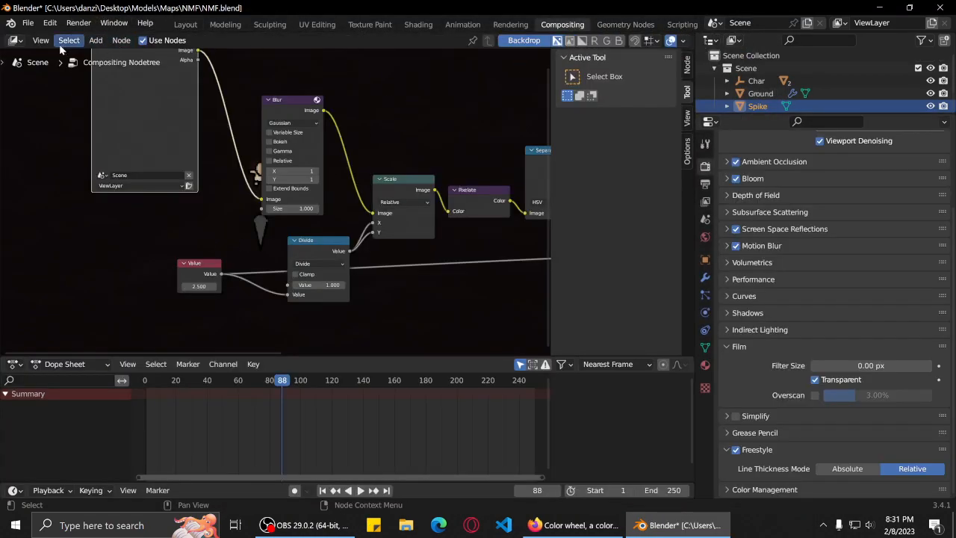
{"action": "left_click", "coordinate": [185, 25]}
{"action": "middle_click_drag", "start_coordinate": [360, 311], "coordinate": [433, 259]}
{"action": "middle_click_drag", "start_coordinate": [526, 311], "coordinate": [483, 274]}
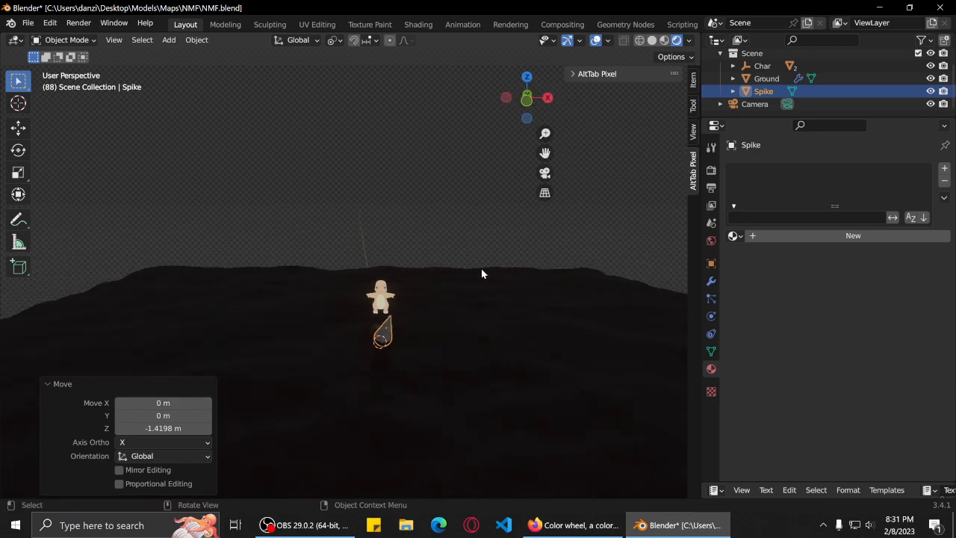
{"action": "key", "text": "KP_0"}
{"action": "scroll", "coordinate": [472, 231], "scroll_direction": "down", "scroll_amount": 4}
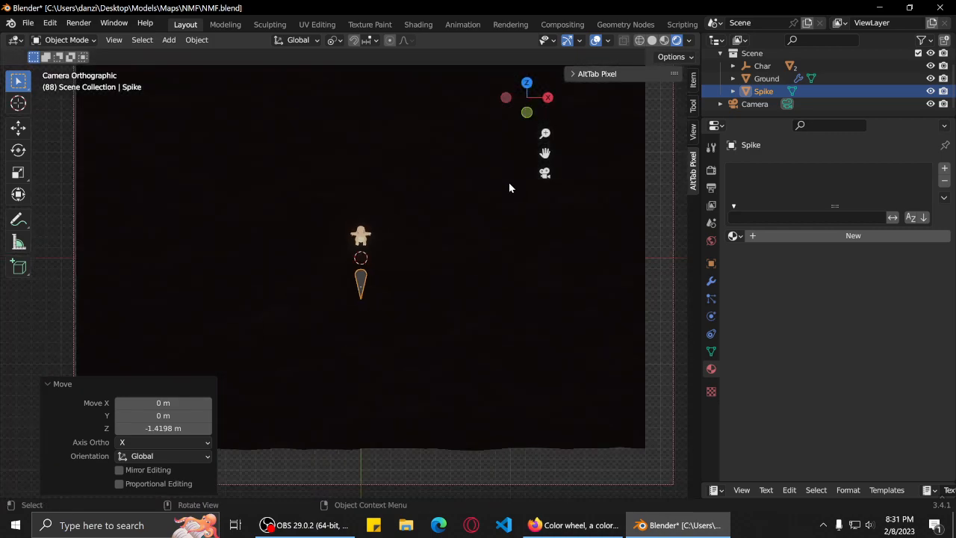
{"action": "scroll", "coordinate": [472, 222], "scroll_direction": "up", "scroll_amount": 2}
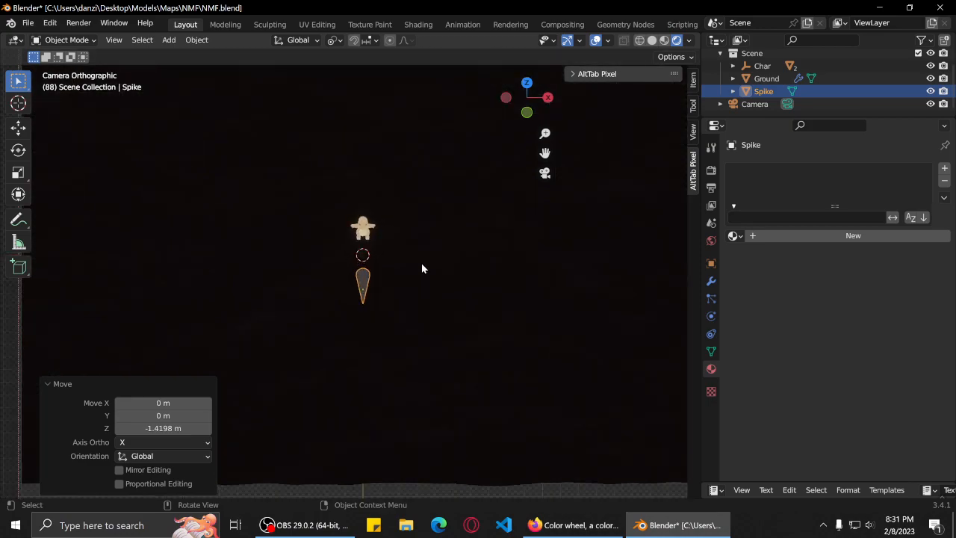
{"action": "scroll", "coordinate": [421, 269], "scroll_direction": "down", "scroll_amount": 2}
Create a new material on the Spike object and name it Spike.
{"action": "middle_click_drag", "start_coordinate": [422, 265], "coordinate": [467, 275]}
{"action": "scroll", "coordinate": [467, 278], "scroll_direction": "up", "scroll_amount": 4}
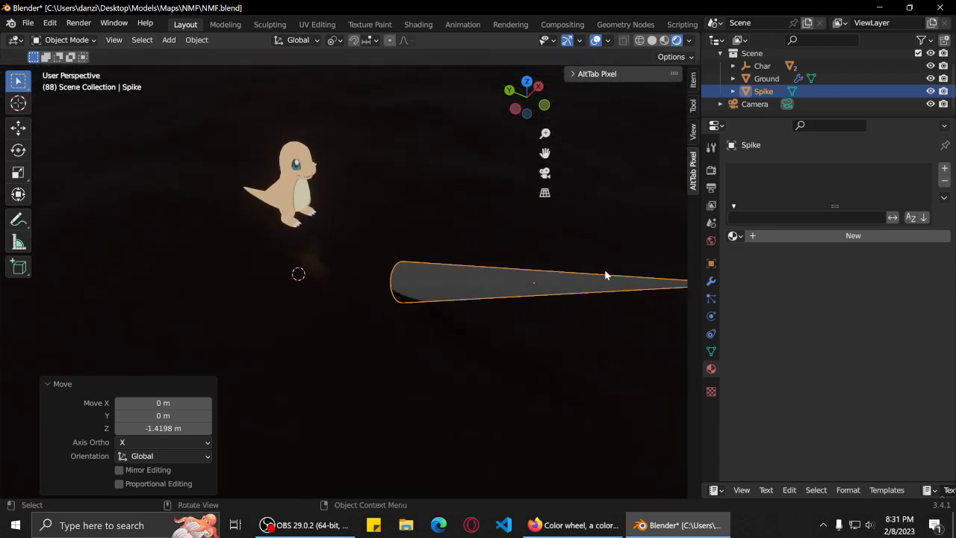
{"action": "left_click", "coordinate": [792, 238]}
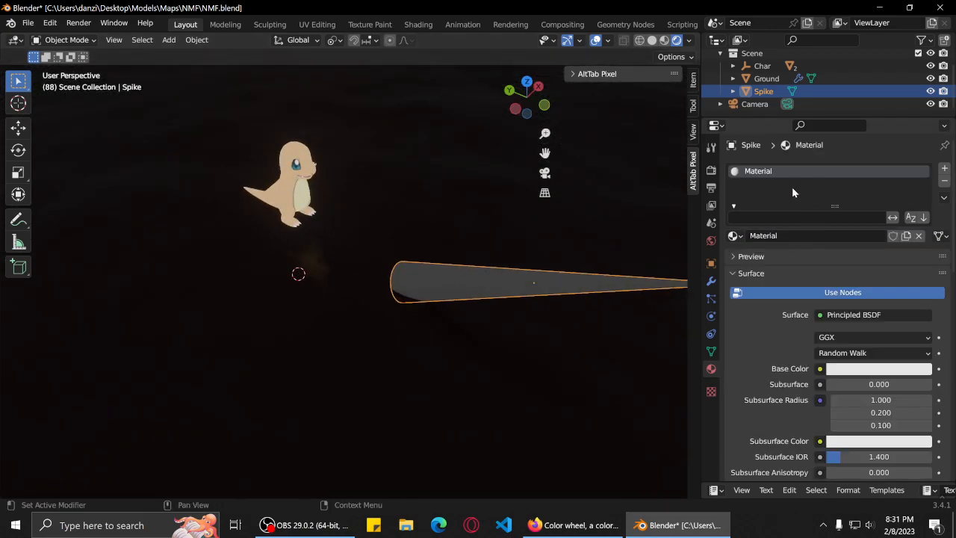
{"action": "type", "text": "sP"}
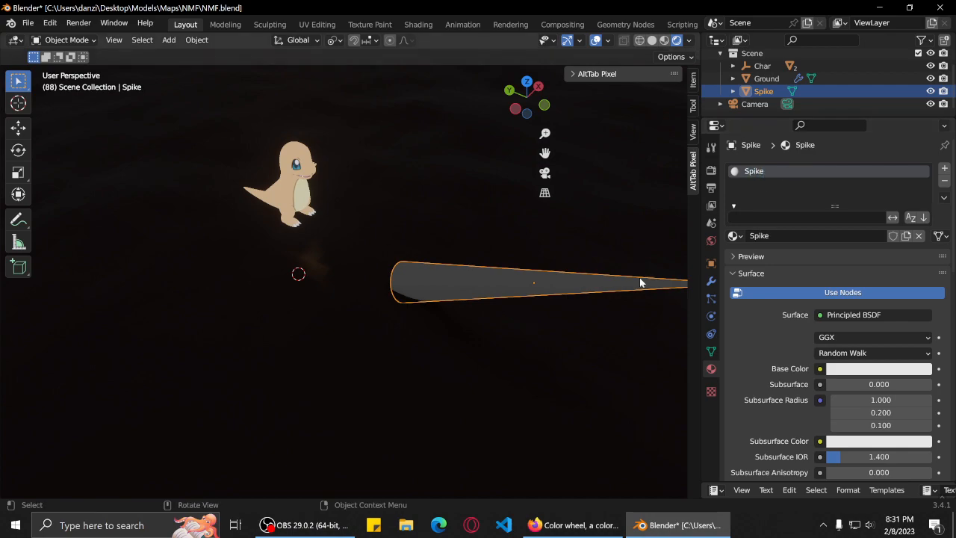
Change the Spike material's surface to an Emission shader with a red color.
{"action": "left_click", "coordinate": [846, 314]}
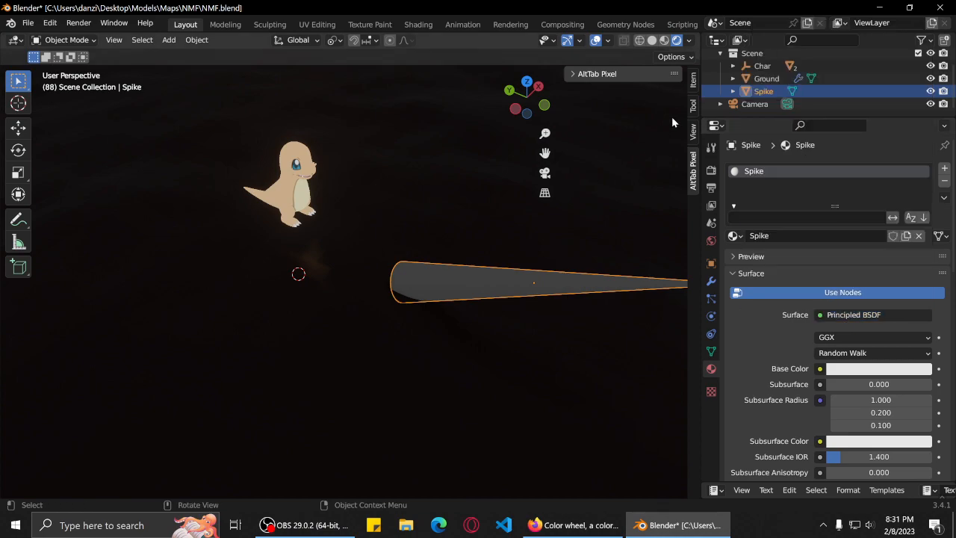
{"action": "left_click", "coordinate": [869, 317]}
{"action": "left_click", "coordinate": [795, 67]}
{"action": "left_click", "coordinate": [870, 340]}
{"action": "key", "text": "ctrl+v"}
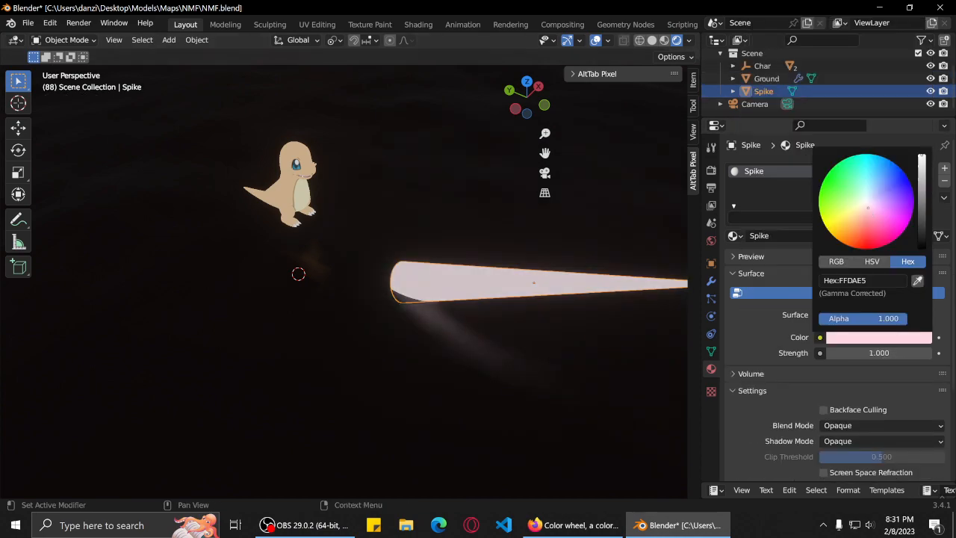
{"action": "mouse_move", "coordinate": [478, 334]}
{"action": "middle_mouse_down"}
{"action": "mouse_move", "coordinate": [376, 341]}
{"action": "mouse_move", "coordinate": [477, 335]}
{"action": "middle_mouse_up"}
Render the frame with the red Spike, save the image as untitled.png in the NMF folder, and close the render.
{"action": "key", "text": "F12"}
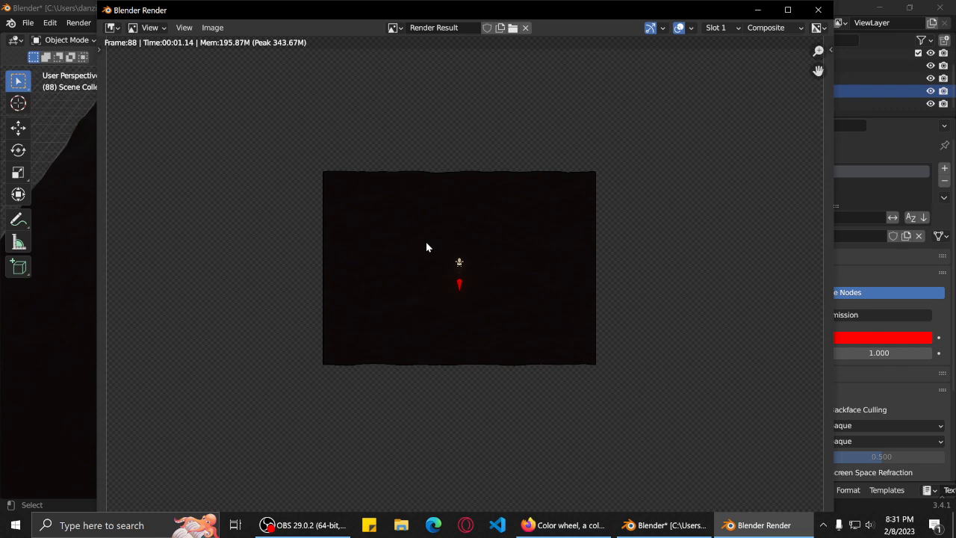
{"action": "left_click", "coordinate": [213, 26]}
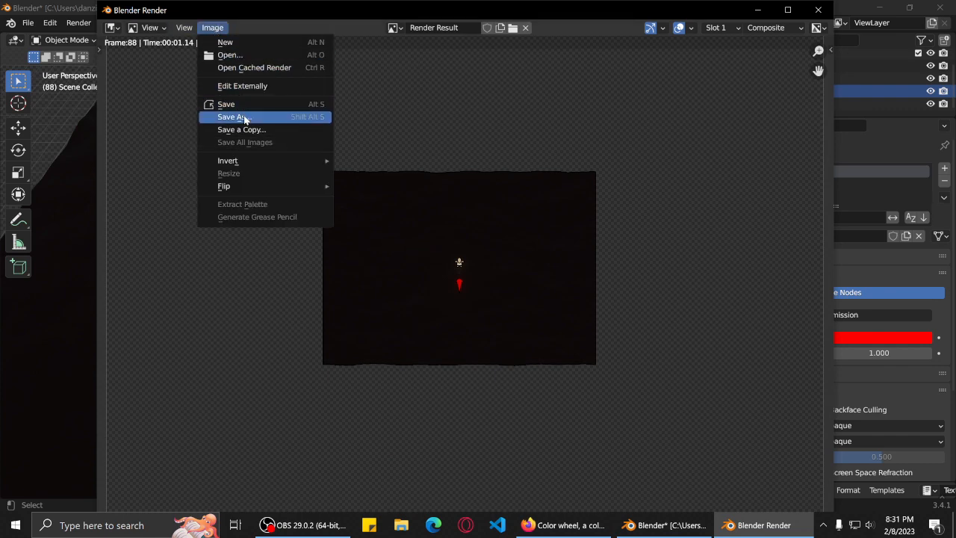
{"action": "left_click", "coordinate": [244, 116]}
{"action": "left_click", "coordinate": [680, 411]}
{"action": "left_click", "coordinate": [818, 10]}
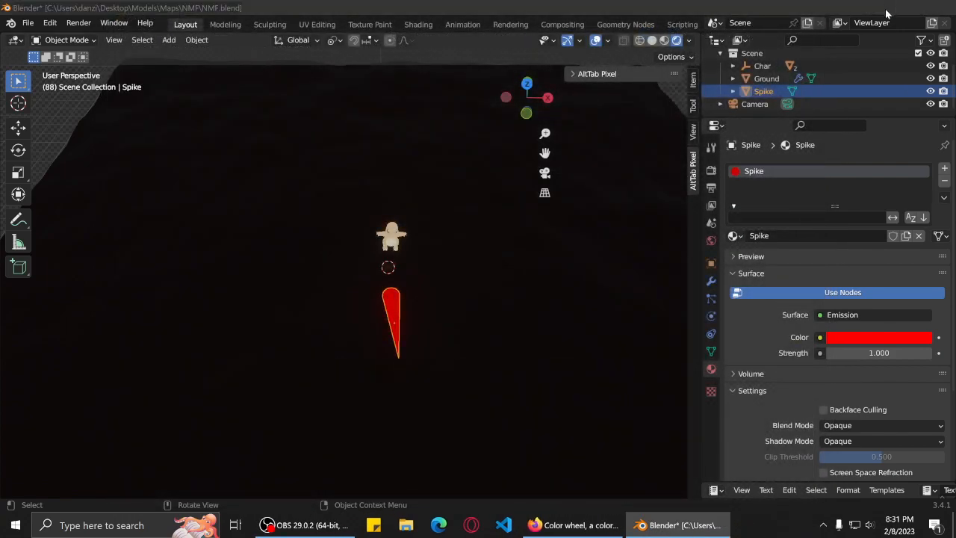
Minimize Blender and open the ShinxTest file from the desktop's Models folder in Krita.
{"action": "left_click", "coordinate": [887, 12]}
{"action": "left_click", "coordinate": [893, 11]}
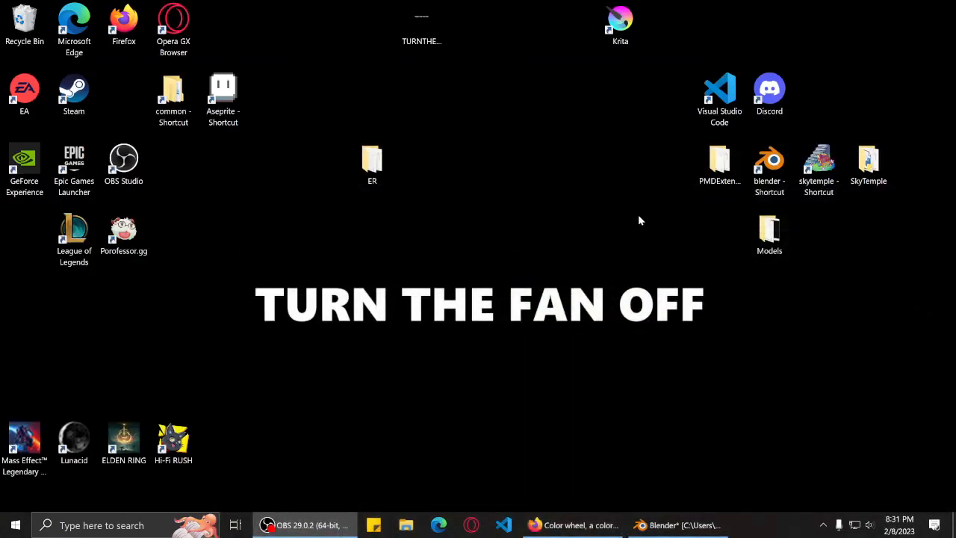
{"action": "double_click", "coordinate": [770, 236]}
{"action": "left_click", "coordinate": [389, 273]}
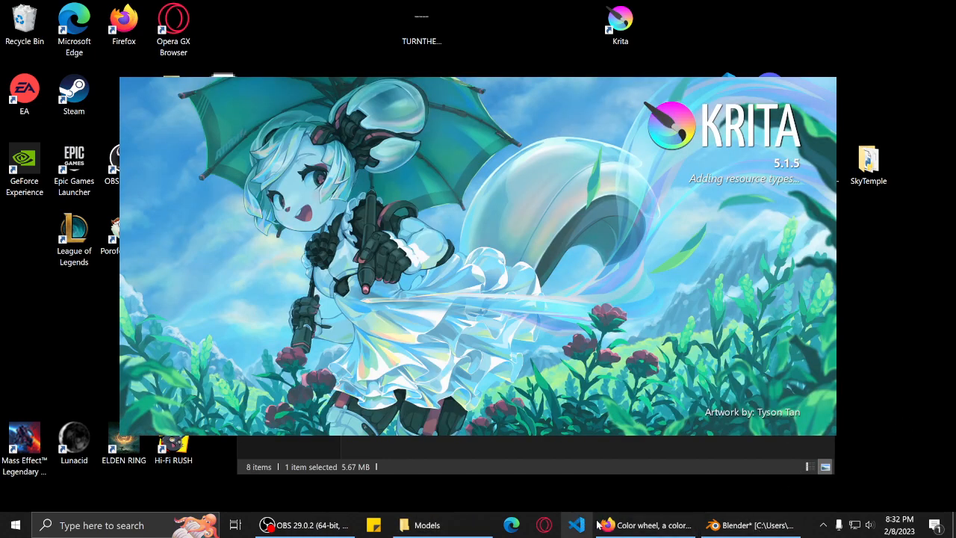
Insert untitled.png from the Models > Maps > NMF folder into ShinxTest.kra as a new layer.
{"action": "left_click", "coordinate": [430, 527]}
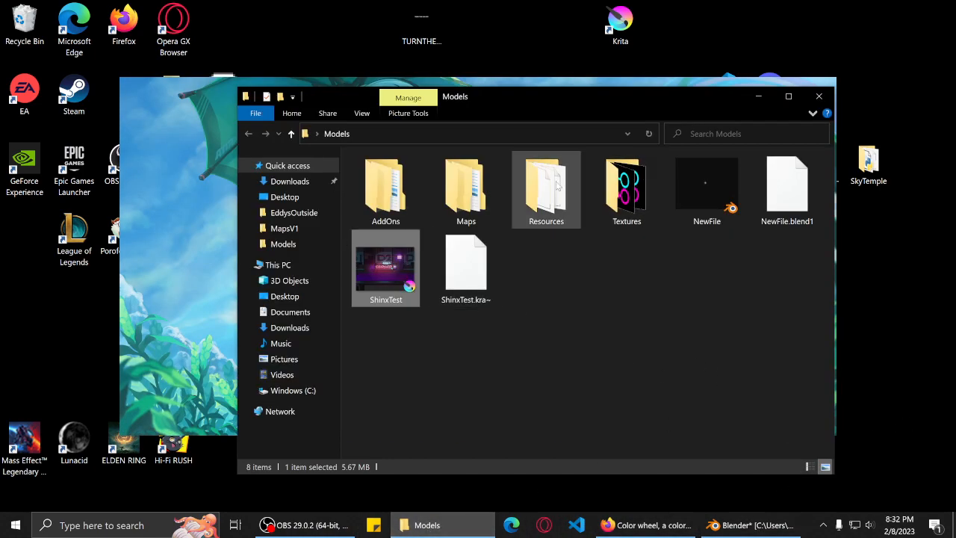
{"action": "double_click", "coordinate": [457, 196]}
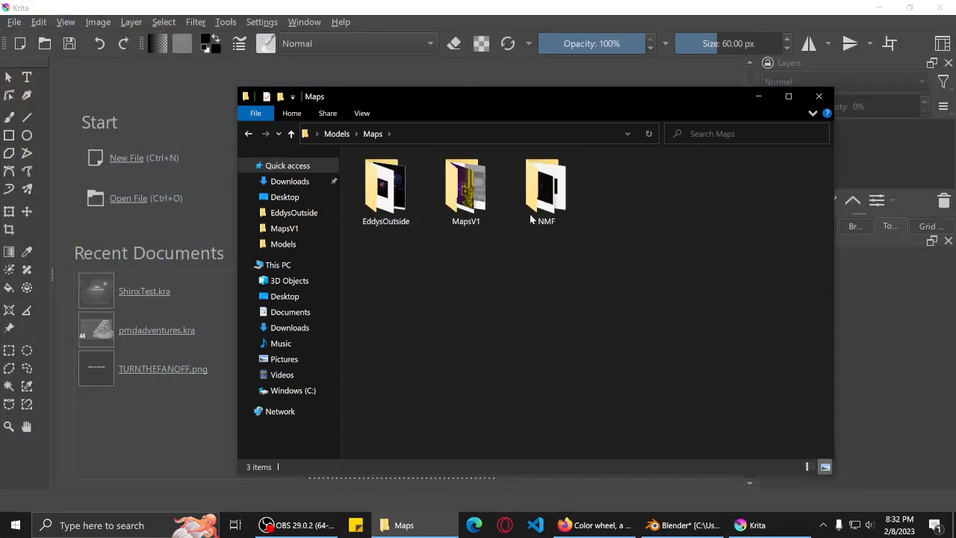
{"action": "double_click", "coordinate": [545, 201]}
{"action": "left_click", "coordinate": [453, 205]}
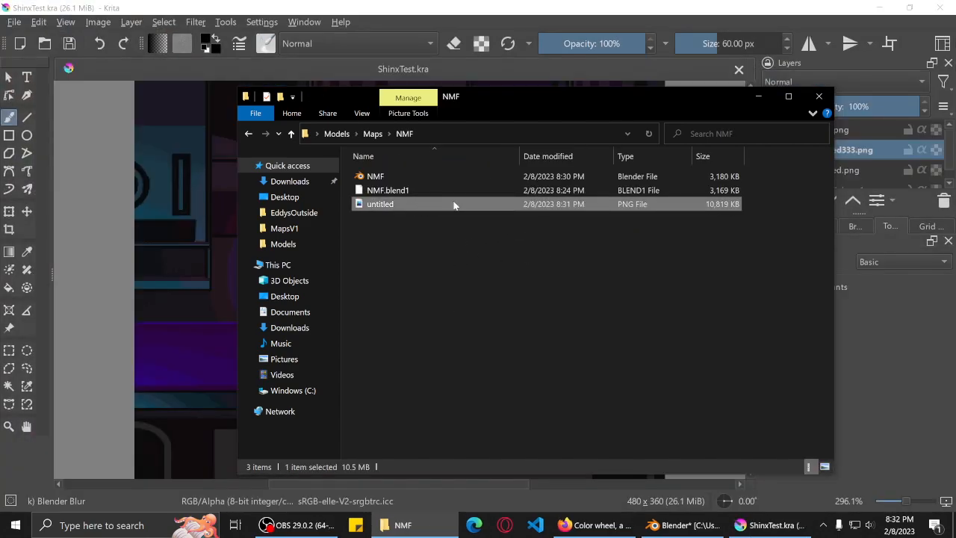
{"action": "left_click_drag", "start_coordinate": [449, 208], "coordinate": [176, 282]}
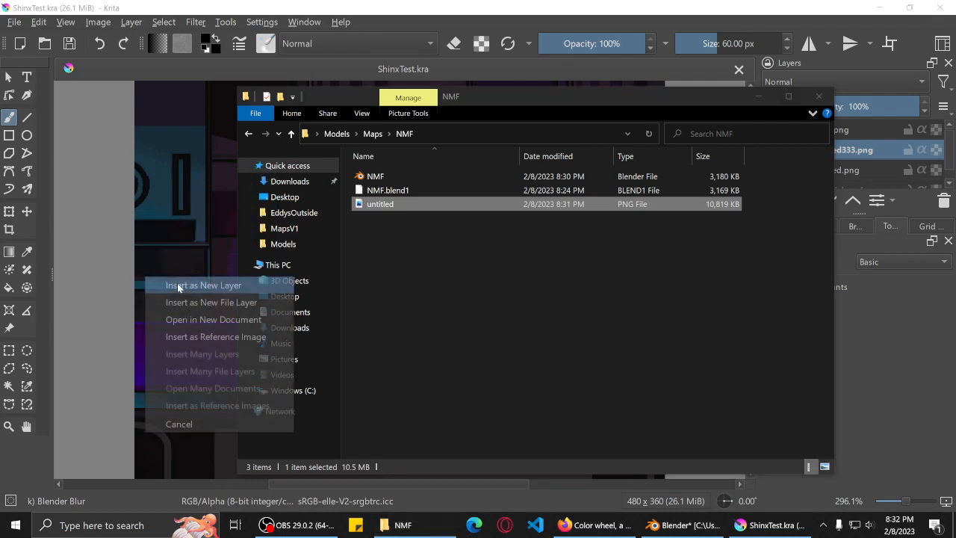
{"action": "left_click", "coordinate": [184, 287]}
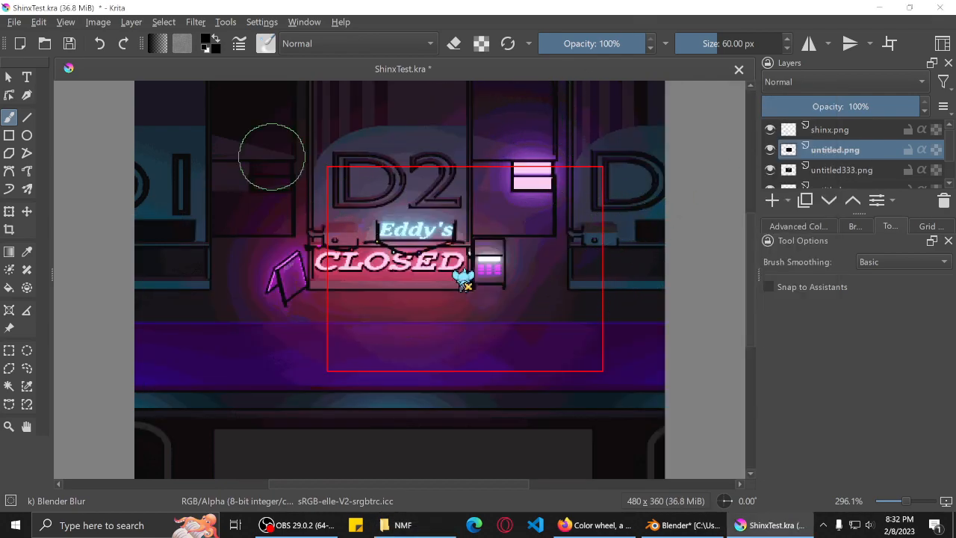
Move the inserted untitled.png layer so its character lies under the Shinx sprite, and compare their sizes.
{"action": "left_click", "coordinate": [33, 216]}
{"action": "left_click_drag", "start_coordinate": [551, 380], "coordinate": [349, 206]}
{"action": "left_click_drag", "start_coordinate": [580, 339], "coordinate": [301, 114]}
{"action": "mouse_move", "coordinate": [620, 352]}
{"action": "left_mouse_down"}
{"action": "mouse_move", "coordinate": [376, 224]}
{"action": "mouse_move", "coordinate": [333, 223]}
{"action": "left_mouse_up"}
{"action": "left_click_drag", "start_coordinate": [492, 323], "coordinate": [567, 356]}
{"action": "left_click_drag", "start_coordinate": [549, 270], "coordinate": [542, 319]}
{"action": "scroll", "coordinate": [533, 317], "scroll_direction": "up", "scroll_amount": 2, "text": "ctrl"}
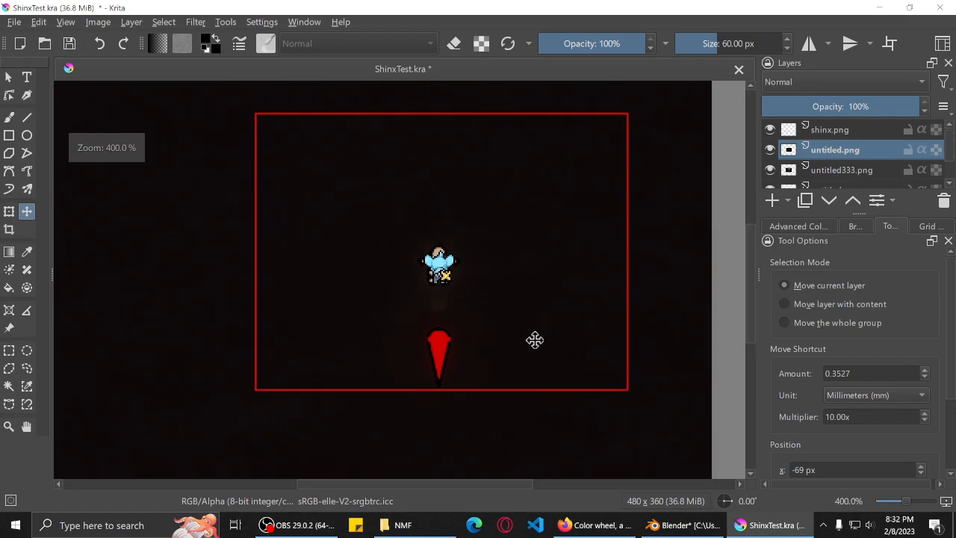
{"action": "scroll", "coordinate": [516, 329], "scroll_direction": "down", "scroll_amount": 1, "text": "ctrl"}
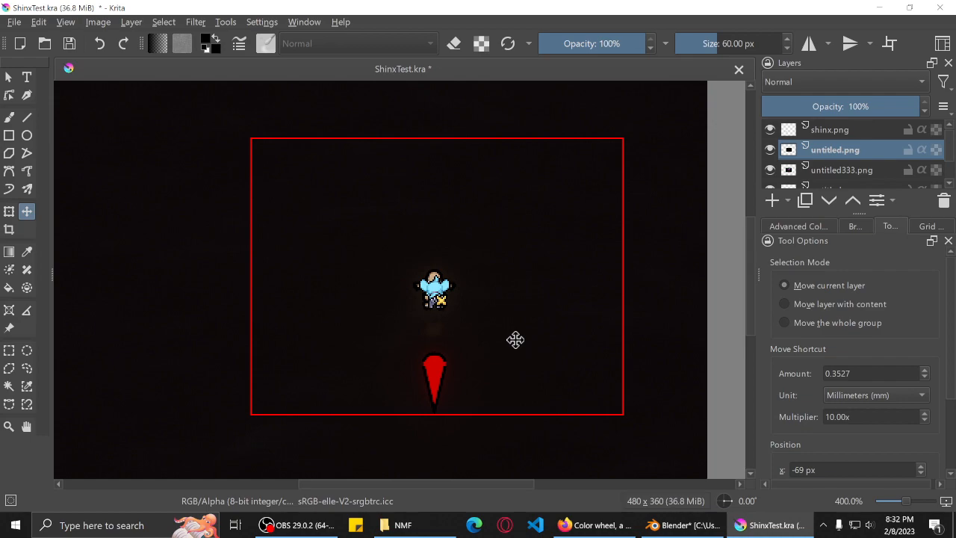
{"action": "scroll", "coordinate": [497, 303], "scroll_direction": "up", "scroll_amount": 1, "text": "ctrl"}
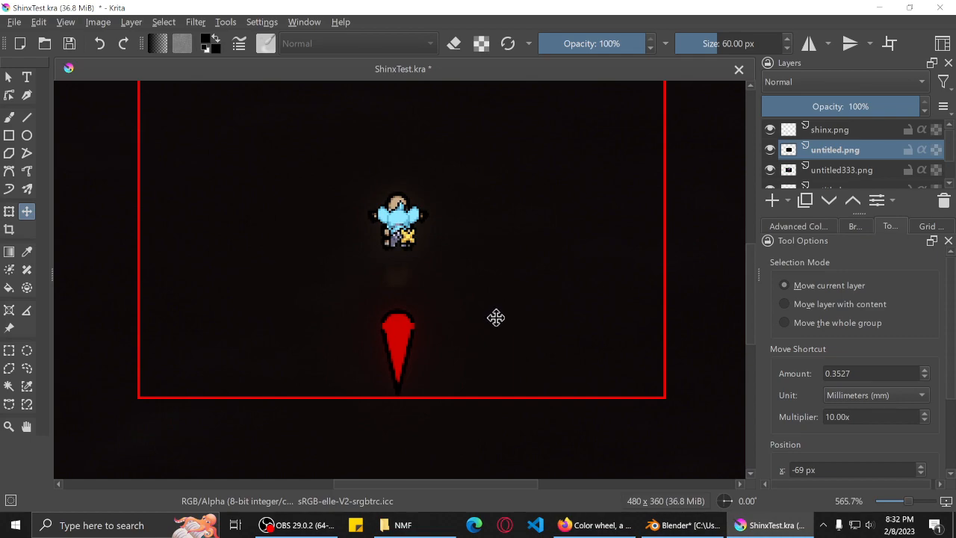
Cut the inserted untitled.png layer out of the document.
{"action": "scroll", "coordinate": [496, 317], "scroll_direction": "down", "scroll_amount": 3, "text": "ctrl"}
{"action": "right_click", "coordinate": [859, 149]}
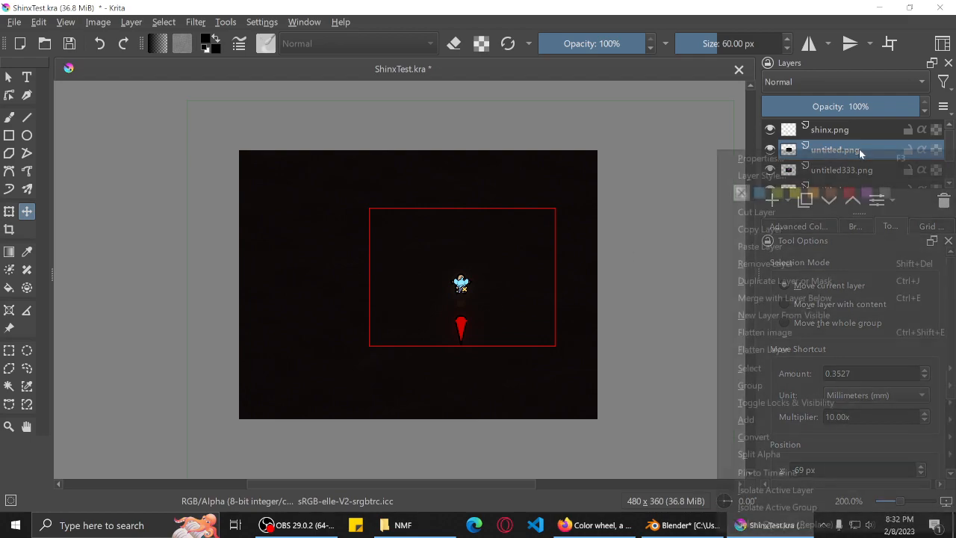
{"action": "left_click", "coordinate": [797, 213]}
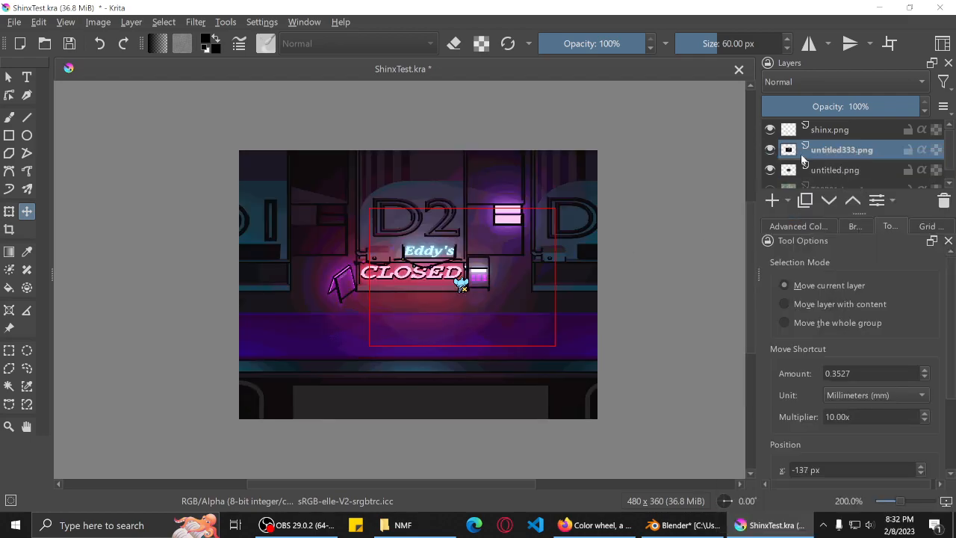
Toggle the untitled333.png layer's visibility to compare it with the older untitled.png map beneath, and switch back to Blender.
{"action": "scroll", "coordinate": [860, 167], "scroll_direction": "down", "scroll_amount": 1}
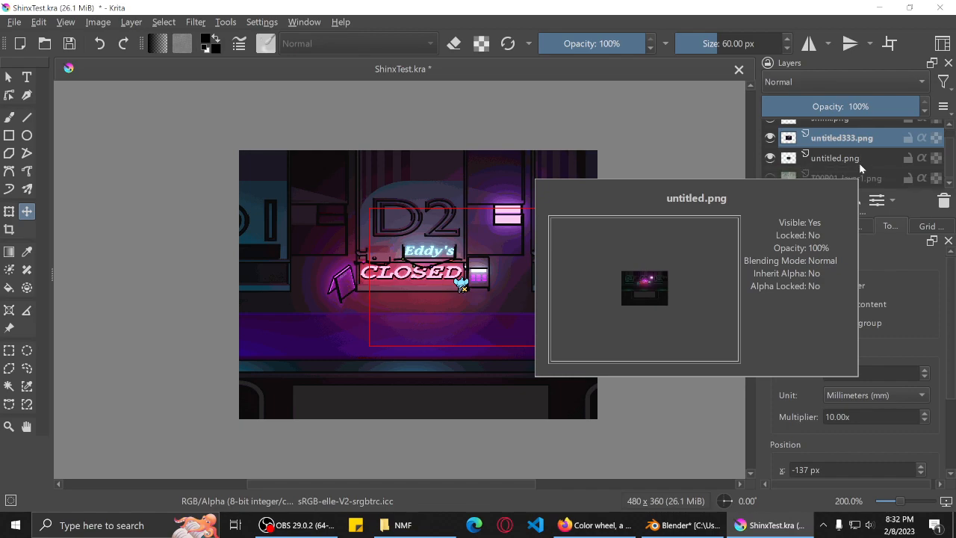
{"action": "left_click", "coordinate": [770, 138]}
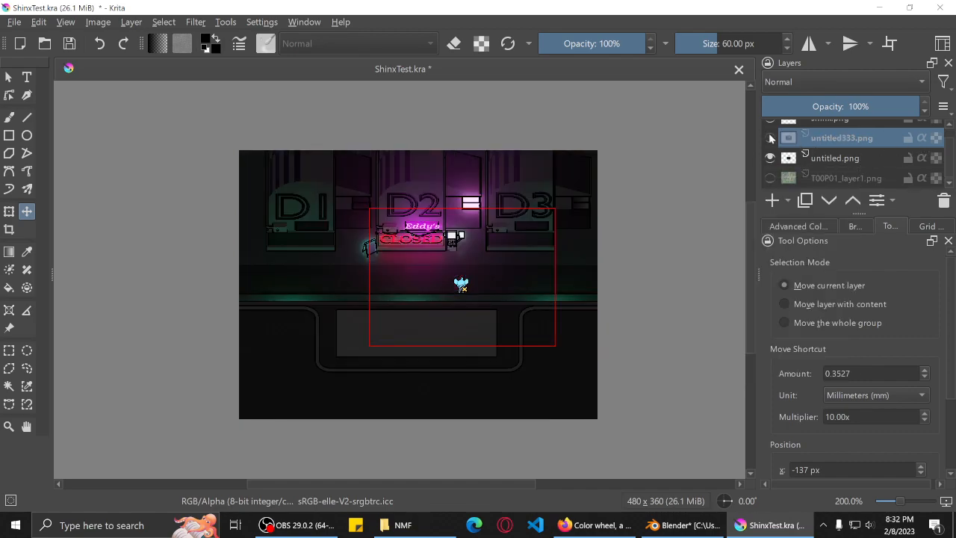
{"action": "left_click", "coordinate": [770, 139]}
{"action": "left_click", "coordinate": [770, 138]}
{"action": "left_click", "coordinate": [771, 138]}
{"action": "left_click", "coordinate": [770, 138]}
{"action": "left_click", "coordinate": [770, 138]}
{"action": "left_click", "coordinate": [771, 138]}
{"action": "left_click", "coordinate": [770, 139]}
{"action": "left_click", "coordinate": [771, 138]}
{"action": "left_click", "coordinate": [770, 138]}
{"action": "left_click", "coordinate": [770, 138]}
{"action": "left_click", "coordinate": [771, 139]}
{"action": "left_click", "coordinate": [771, 139]}
{"action": "left_click", "coordinate": [771, 139]}
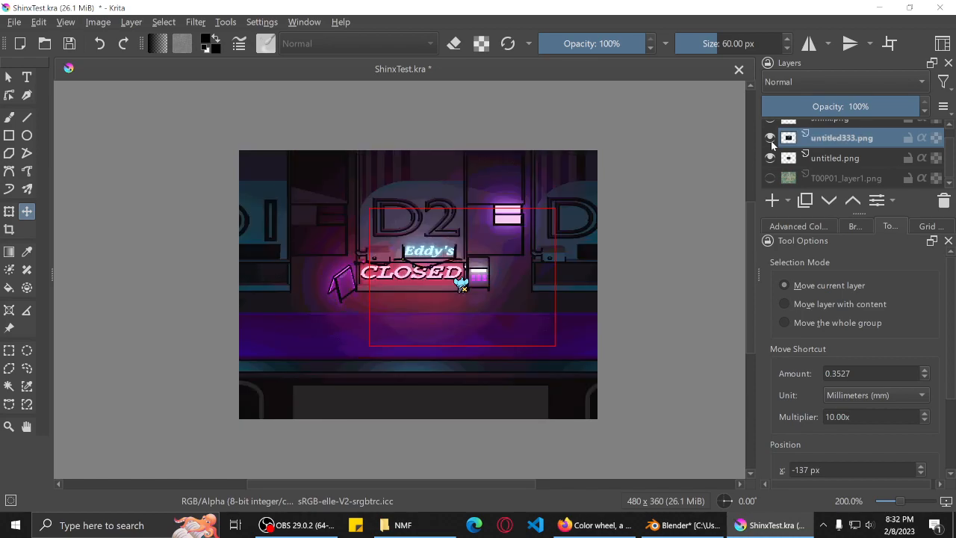
{"action": "left_click", "coordinate": [771, 139]}
{"action": "left_click", "coordinate": [771, 139]}
{"action": "left_click", "coordinate": [771, 139]}
{"action": "left_click", "coordinate": [771, 139]}
{"action": "left_click", "coordinate": [771, 139]}
{"action": "left_click", "coordinate": [771, 139]}
{"action": "left_click", "coordinate": [771, 139]}
{"action": "left_click", "coordinate": [771, 138]}
{"action": "left_click", "coordinate": [771, 139]}
{"action": "left_click", "coordinate": [771, 138]}
{"action": "scroll", "coordinate": [412, 279], "scroll_direction": "up", "scroll_amount": 4}
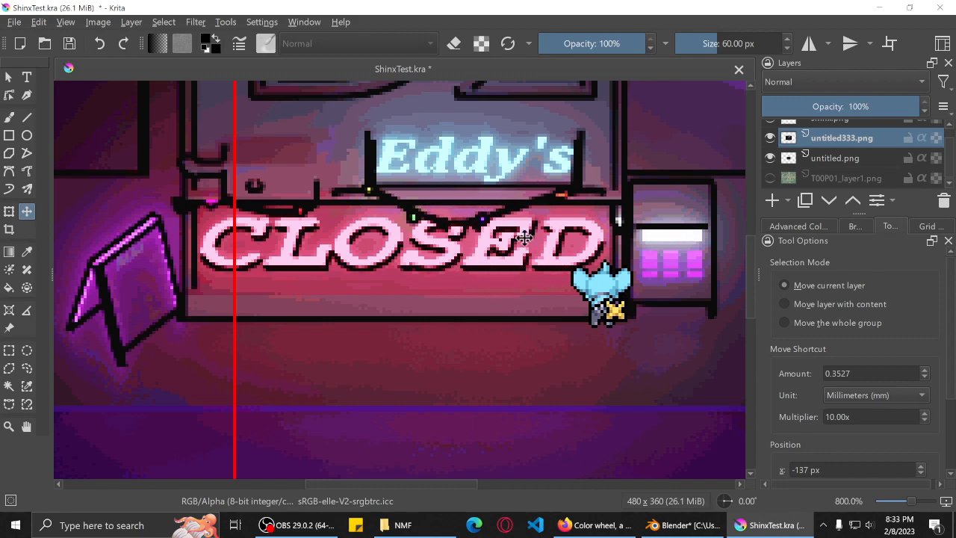
{"action": "left_click", "coordinate": [676, 525]}
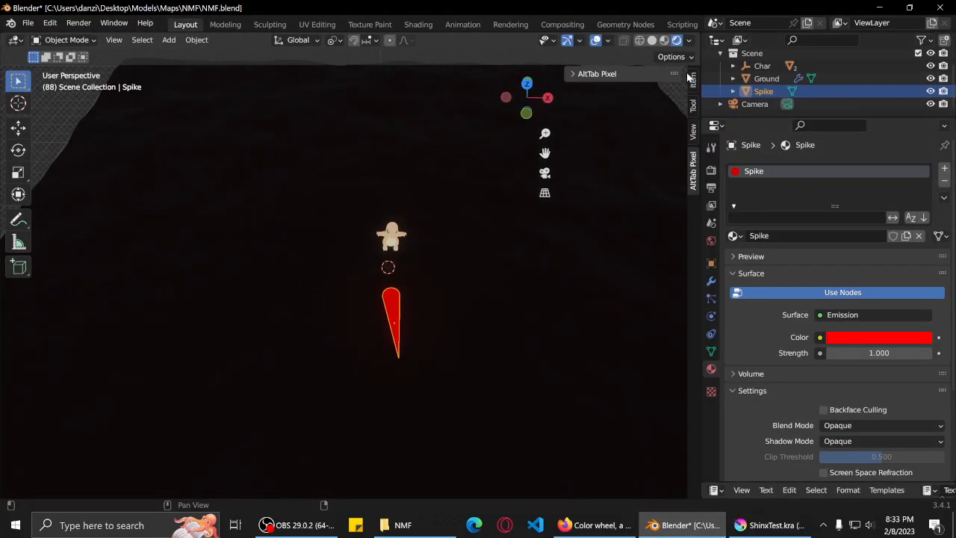
Switch to Krita and cut the older untitled.png layer out of ShinxTest.kra.
{"action": "left_click", "coordinate": [577, 77]}
{"action": "left_click", "coordinate": [577, 78]}
{"action": "left_click", "coordinate": [773, 526]}
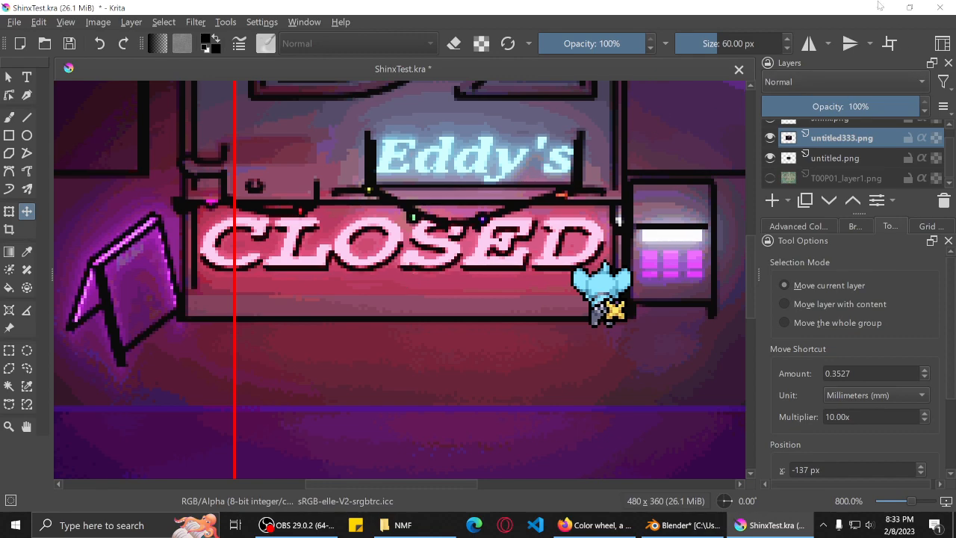
{"action": "scroll", "coordinate": [597, 234], "scroll_direction": "down", "scroll_amount": 3}
{"action": "middle_click_drag", "start_coordinate": [596, 235], "coordinate": [509, 263]}
{"action": "right_click", "coordinate": [868, 157]}
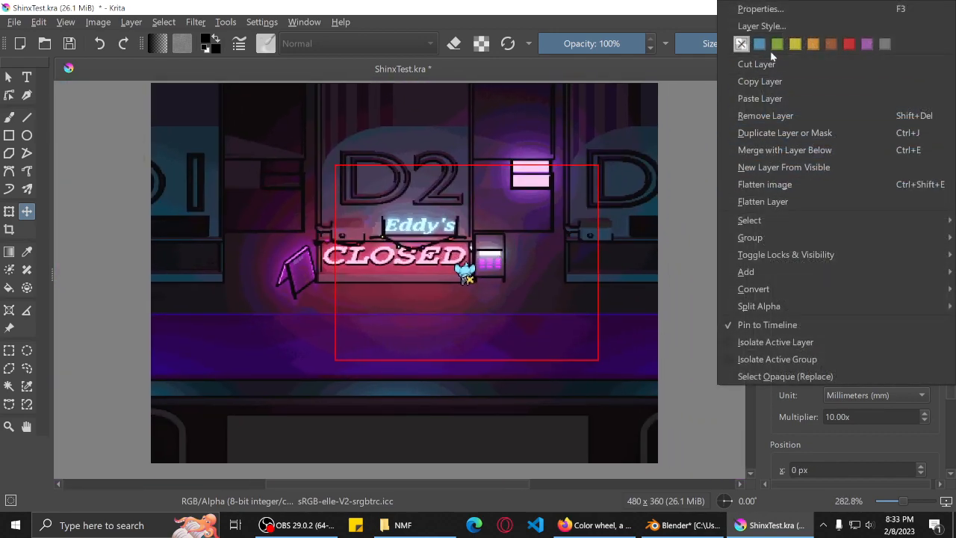
{"action": "left_click", "coordinate": [747, 64]}
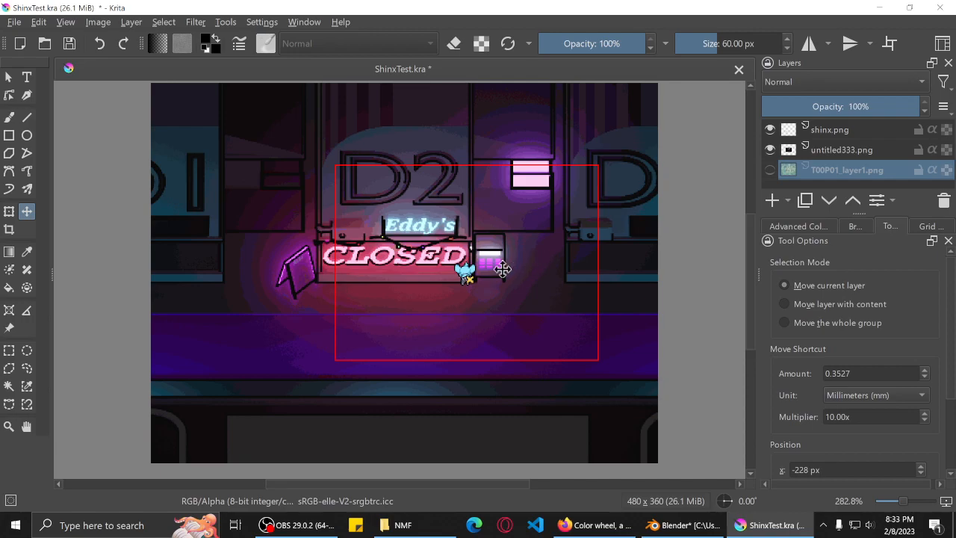
Save ShinxTest.kra, close Krita and the NMF folder window, and return to Blender.
{"action": "scroll", "coordinate": [499, 267], "scroll_direction": "down", "scroll_amount": 1}
{"action": "key", "text": "ctrl+s"}
{"action": "left_click", "coordinate": [940, 7]}
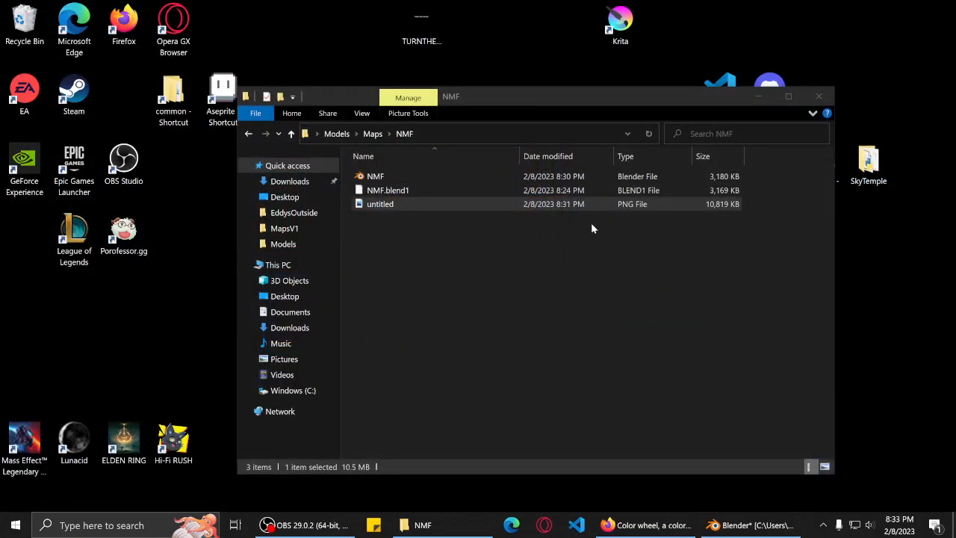
{"action": "left_click", "coordinate": [819, 96]}
{"action": "left_click", "coordinate": [676, 525]}
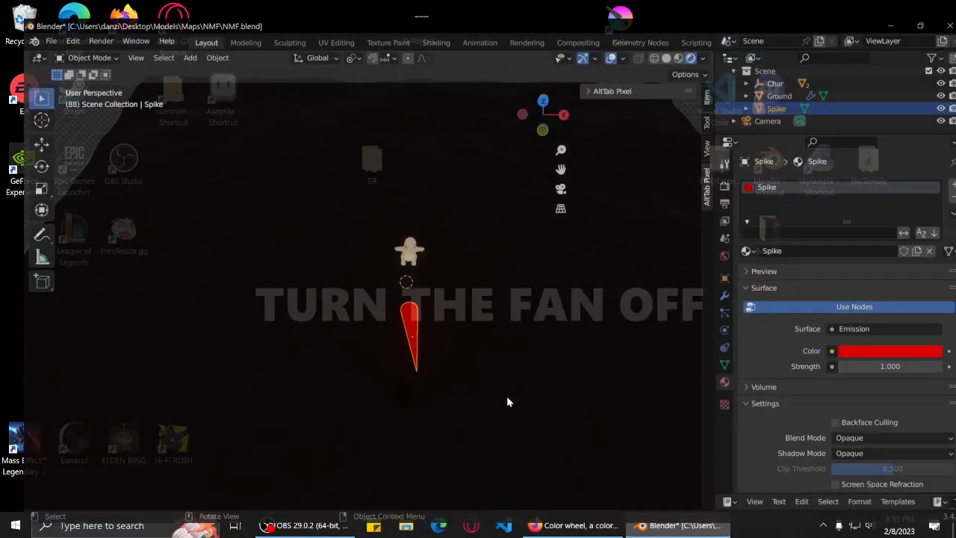
Undo the Spike's red emission material changes back to before the material was added.
{"action": "middle_click_drag", "start_coordinate": [387, 340], "coordinate": [589, 292]}
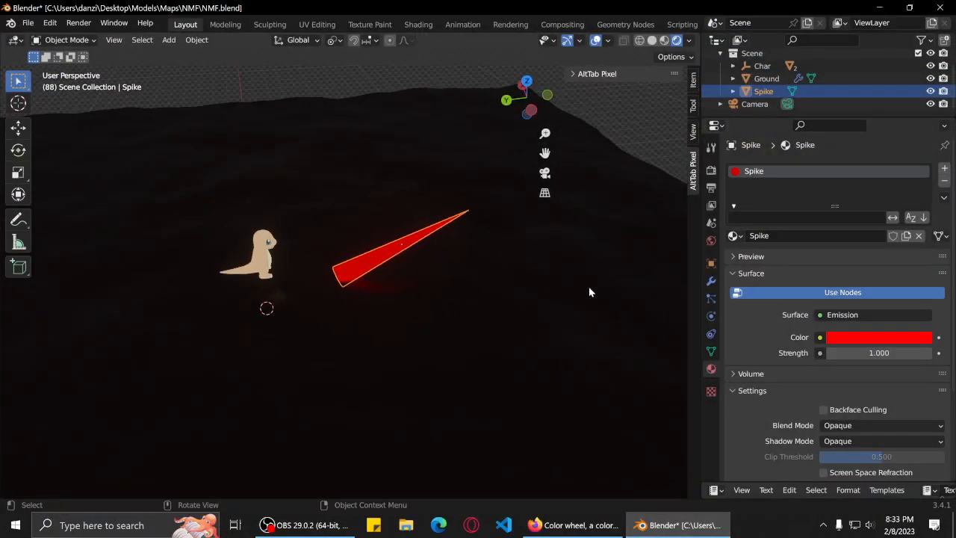
{"action": "key", "text": "ctrl+z"}
{"action": "key", "text": "ctrl+z"}
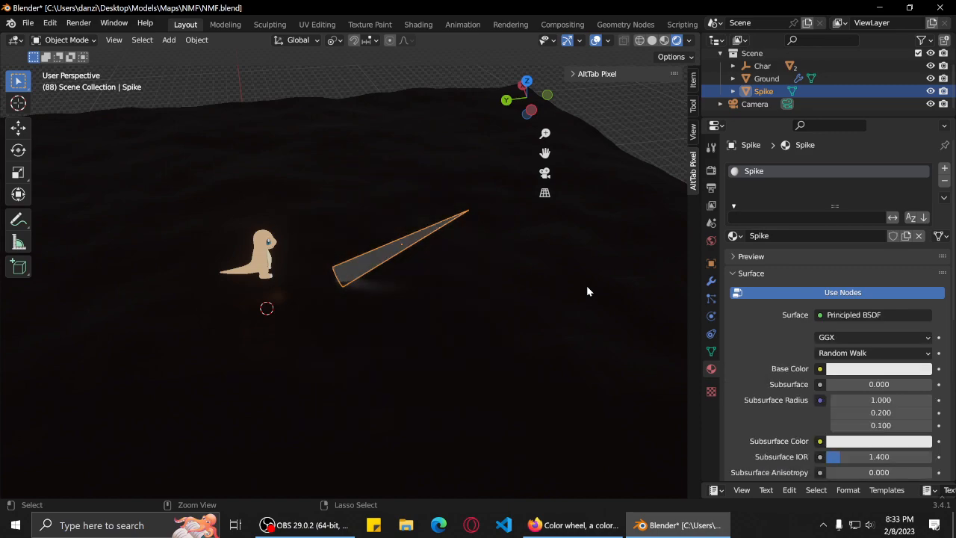
{"action": "key", "text": "ctrl+z"}
{"action": "key", "text": "ctrl+z"}
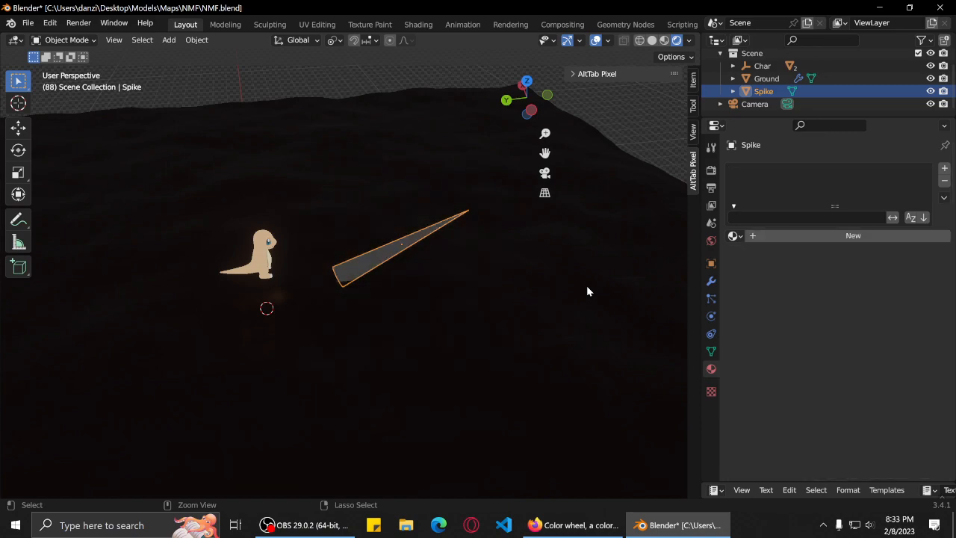
Rotate the Spike about -70.9° around the global X axis.
{"action": "middle_click_drag", "start_coordinate": [587, 285], "coordinate": [519, 283]}
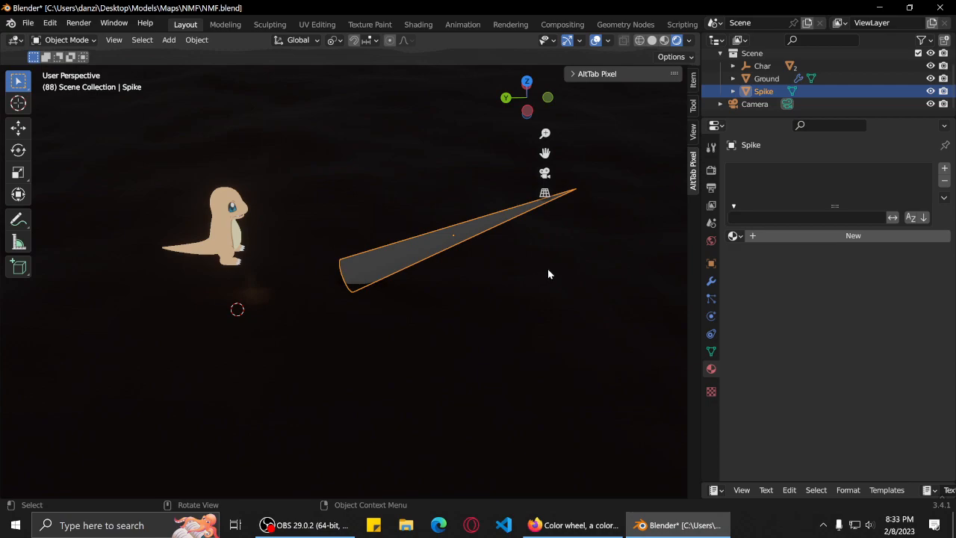
{"action": "scroll", "coordinate": [549, 269], "scroll_direction": "down", "scroll_amount": 1}
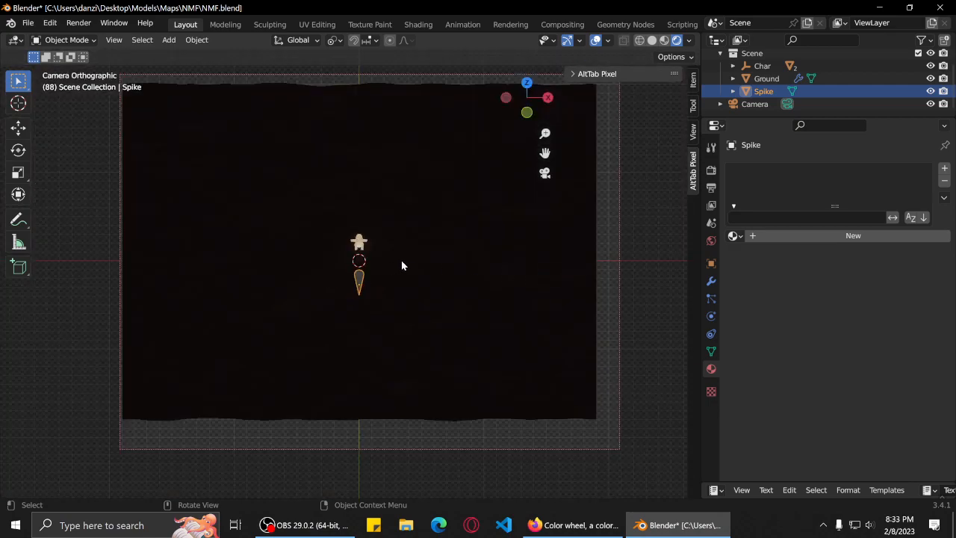
{"action": "scroll", "coordinate": [401, 265], "scroll_direction": "up", "scroll_amount": 4}
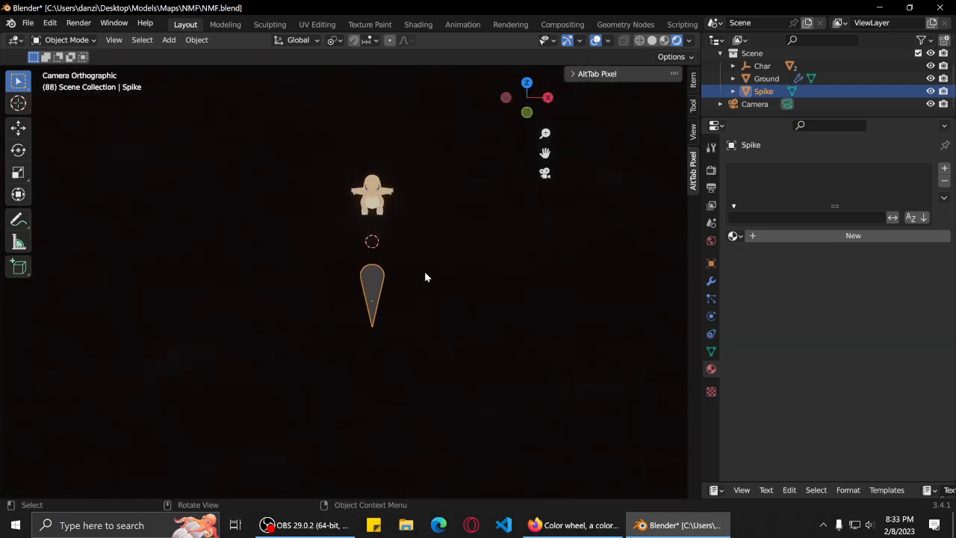
{"action": "key", "text": "r"}
{"action": "key", "text": "z"}
{"action": "key", "text": "x"}
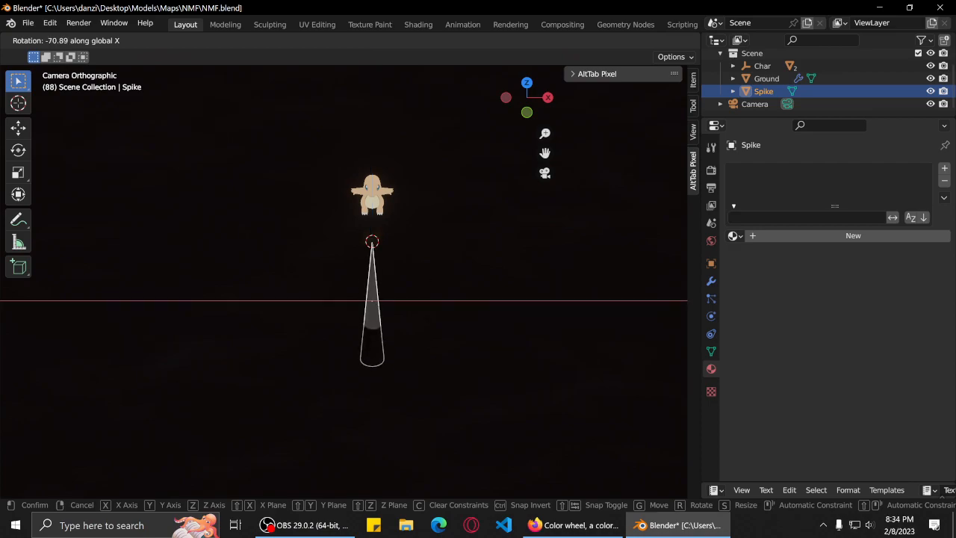
{"action": "left_click", "coordinate": [462, 325]}
{"action": "scroll", "coordinate": [409, 336], "scroll_direction": "down", "scroll_amount": 3}
{"action": "middle_click_drag", "start_coordinate": [409, 336], "coordinate": [482, 308]}
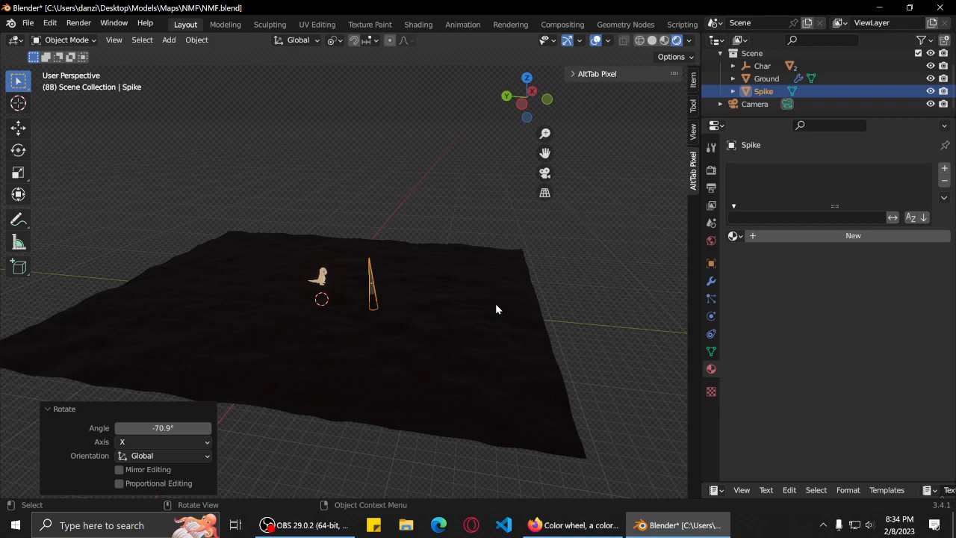
Rotate the Spike about 17.7° around global X and check its tilt through the camera.
{"action": "key", "text": "r"}
{"action": "key", "text": "x"}
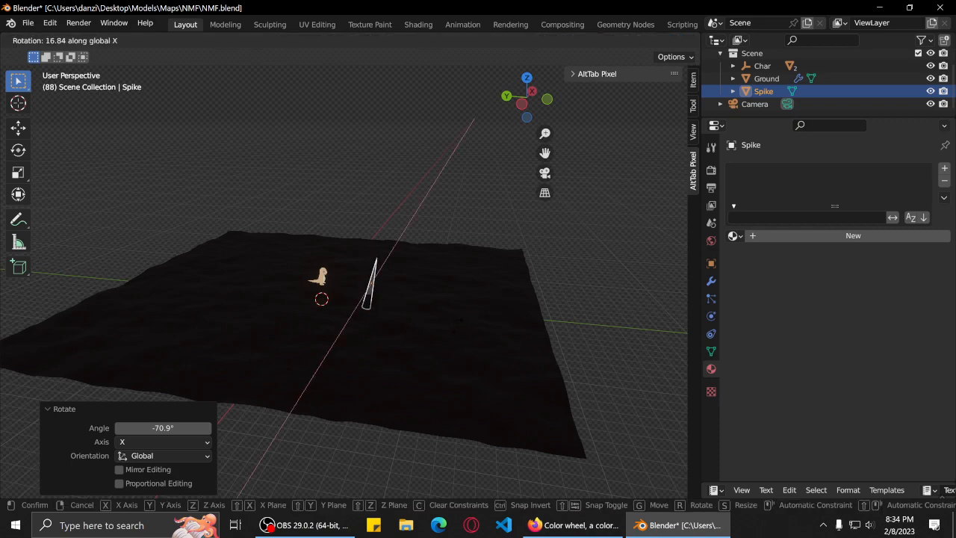
{"action": "left_click", "coordinate": [496, 322]}
{"action": "key", "text": "KP_0"}
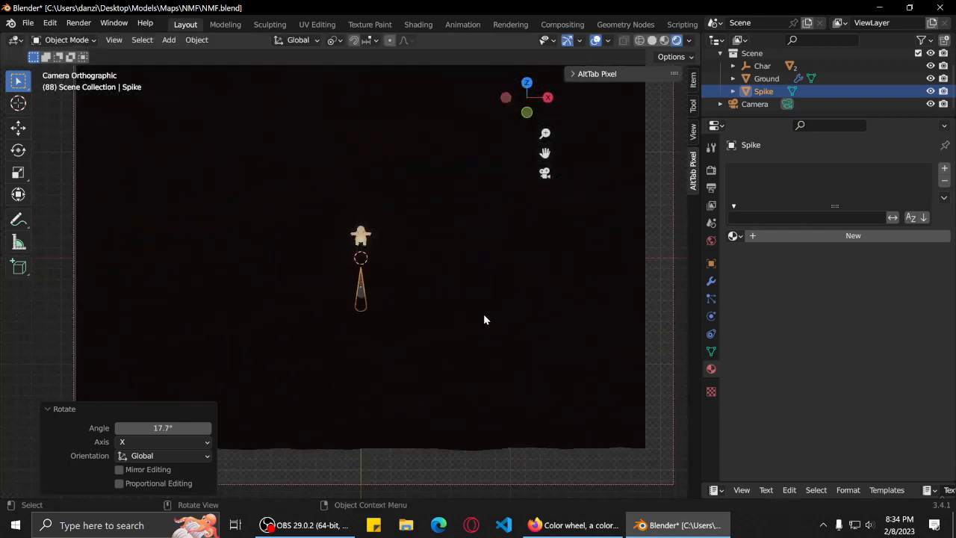
{"action": "middle_click_drag", "start_coordinate": [508, 245], "coordinate": [511, 266]}
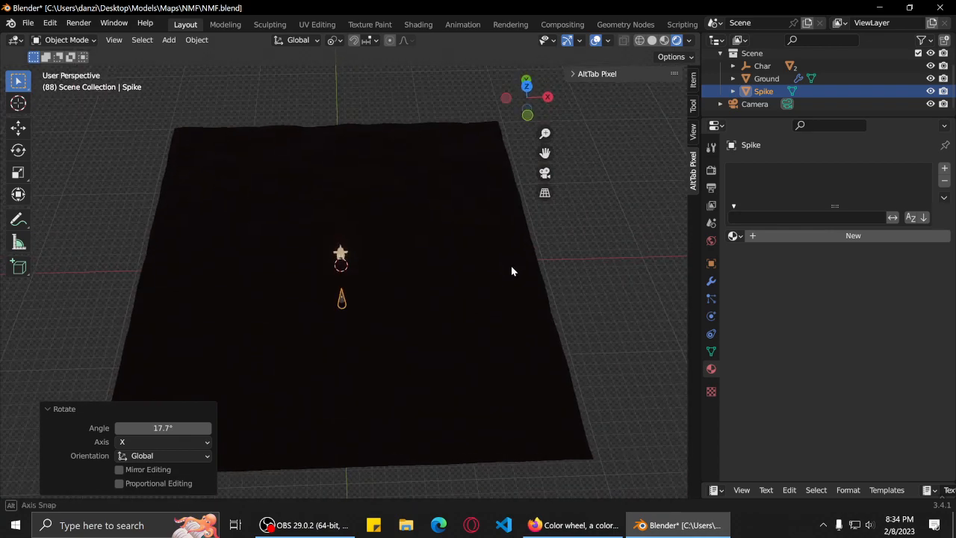
{"action": "key", "text": "KP_0"}
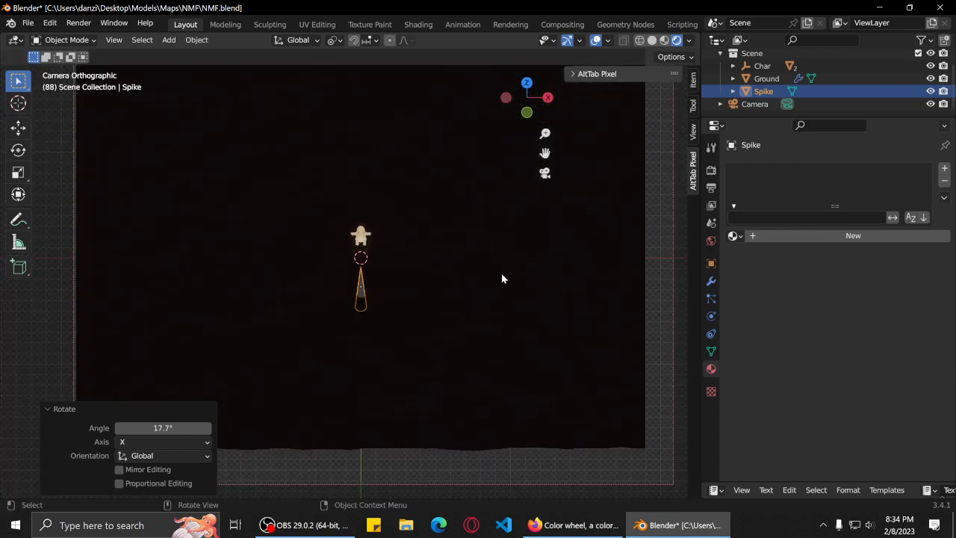
Move the Spike about 7.05 m along global Y, to the area behind the character.
{"action": "middle_click_drag", "start_coordinate": [495, 239], "coordinate": [586, 269], "text": "shift"}
{"action": "key", "text": "g"}
{"action": "key", "text": "x"}
{"action": "key", "text": "y"}
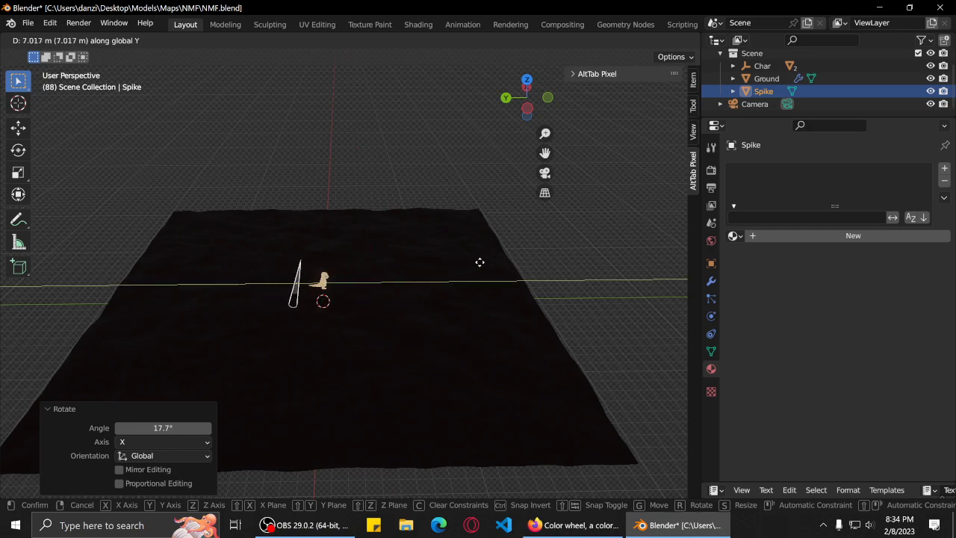
{"action": "left_click", "coordinate": [479, 262]}
Rotate the Spike about -61.2° around global X and move it about 1.38 m along global X.
{"action": "key", "text": "r"}
{"action": "key", "text": "x"}
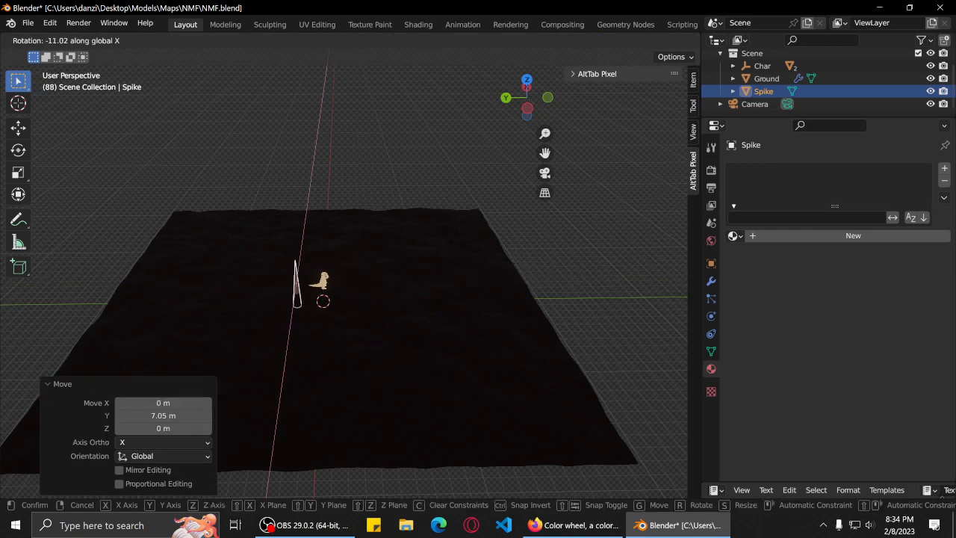
{"action": "left_click", "coordinate": [332, 196]}
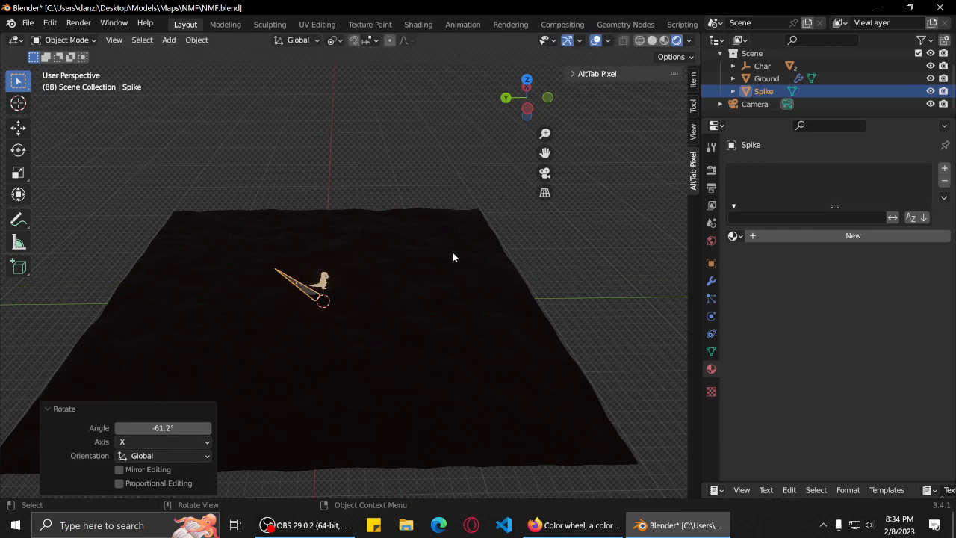
{"action": "key", "text": "g"}
{"action": "key", "text": "x"}
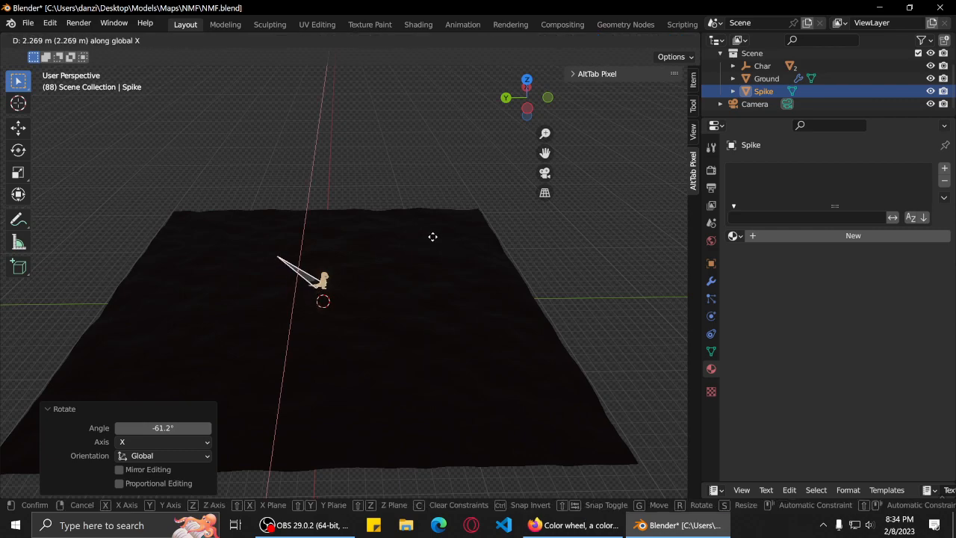
{"action": "left_click", "coordinate": [424, 245]}
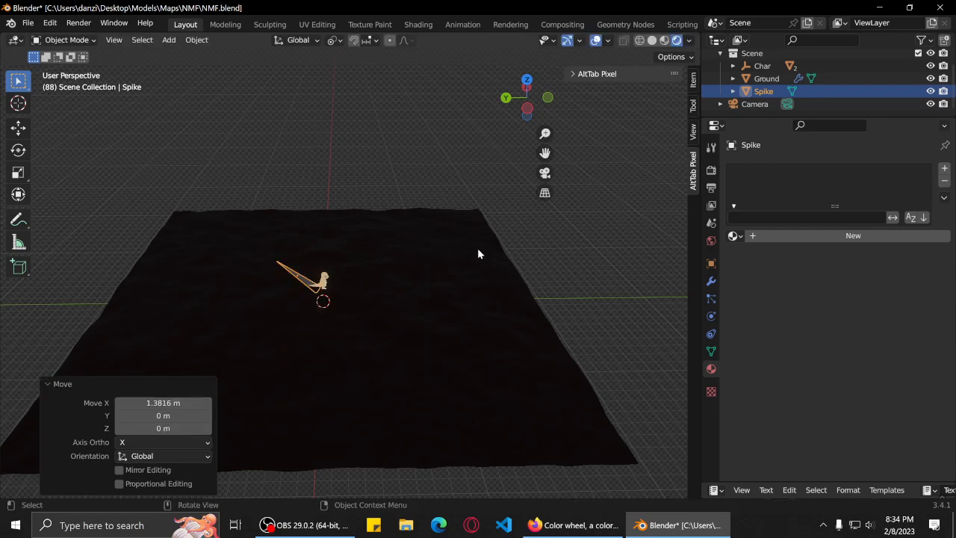
{"action": "key", "text": "KP_Decimal"}
{"action": "middle_click_drag", "start_coordinate": [485, 251], "coordinate": [318, 293]}
{"action": "key", "text": "r"}
{"action": "key", "text": "x"}
{"action": "key", "text": "y"}
{"action": "key", "text": "Escape"}
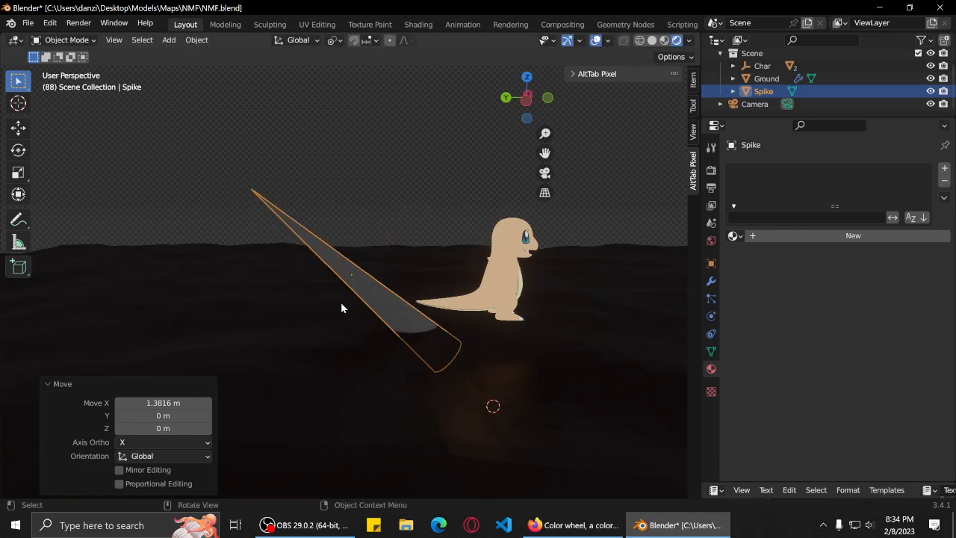
Adjust the Spike's position along global X in two moves, the second about -0.74 m.
{"action": "key", "text": "g"}
{"action": "key", "text": "x"}
{"action": "left_click", "coordinate": [320, 301]}
{"action": "middle_click_drag", "start_coordinate": [321, 301], "coordinate": [448, 329]}
{"action": "key", "text": "g"}
{"action": "key", "text": "x"}
{"action": "left_click", "coordinate": [304, 364]}
Move the Spike along global Y away from the character's tail and rotate it about -10.7° around global X.
{"action": "key", "text": "g"}
{"action": "key", "text": "y"}
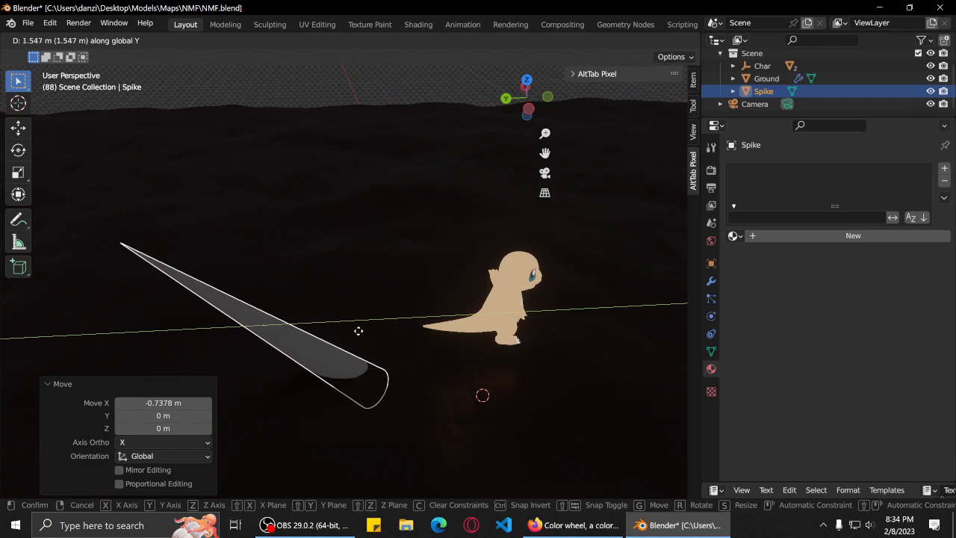
{"action": "left_click", "coordinate": [341, 334]}
{"action": "key", "text": "r"}
{"action": "key", "text": "x"}
{"action": "left_click", "coordinate": [337, 318]}
{"action": "middle_click_drag", "start_coordinate": [465, 349], "coordinate": [397, 338]}
{"action": "key", "text": "KP_0"}
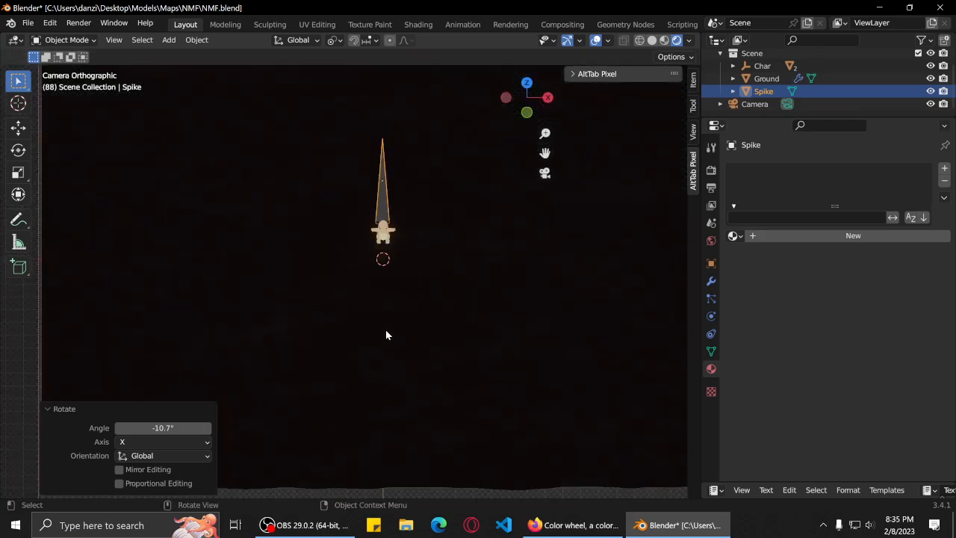
Render the current frame and examine the Spike behind the character up close.
{"action": "key", "text": "F12"}
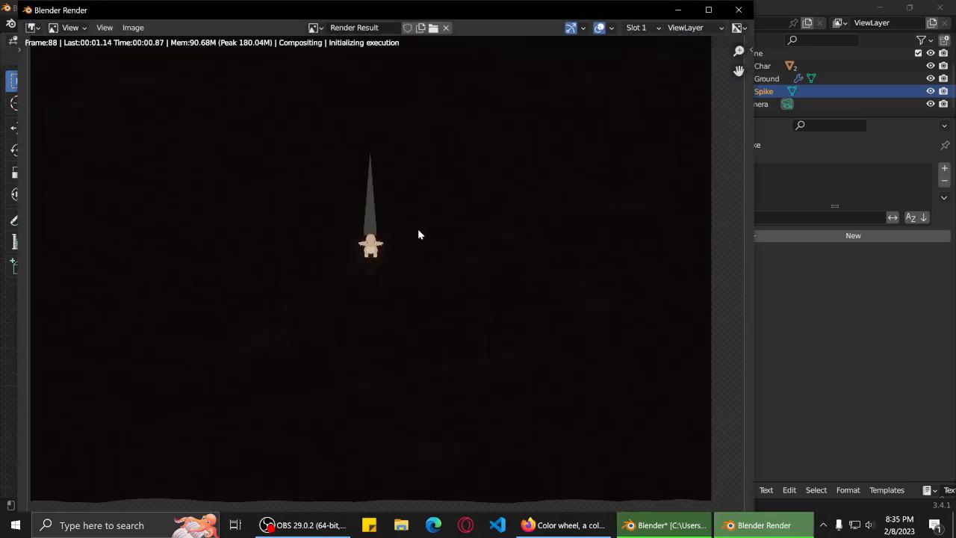
{"action": "scroll", "coordinate": [408, 207], "scroll_direction": "down", "scroll_amount": 4}
{"action": "scroll", "coordinate": [403, 208], "scroll_direction": "up", "scroll_amount": 6}
{"action": "middle_click_drag", "start_coordinate": [420, 222], "coordinate": [455, 291]}
{"action": "scroll", "coordinate": [452, 260], "scroll_direction": "up", "scroll_amount": 1}
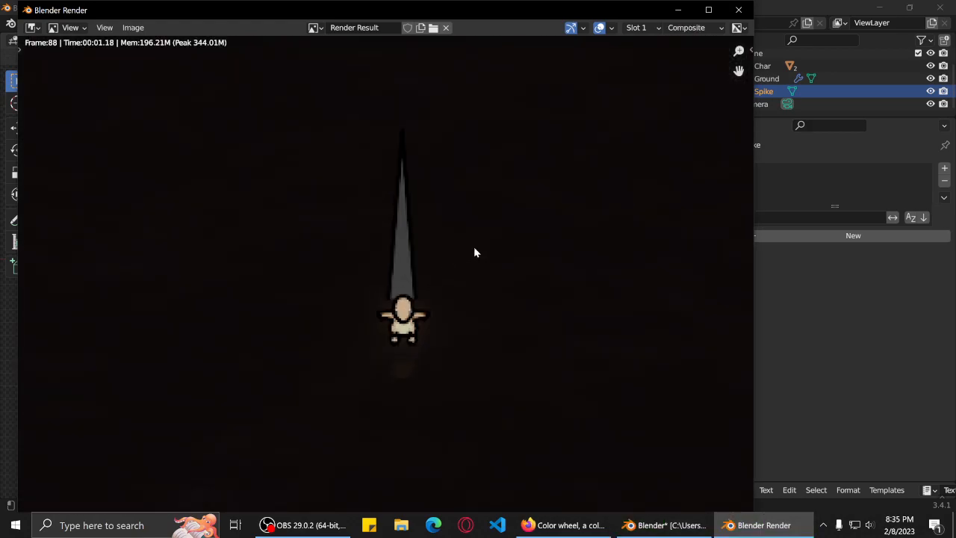
{"action": "middle_click_drag", "start_coordinate": [508, 259], "coordinate": [504, 217]}
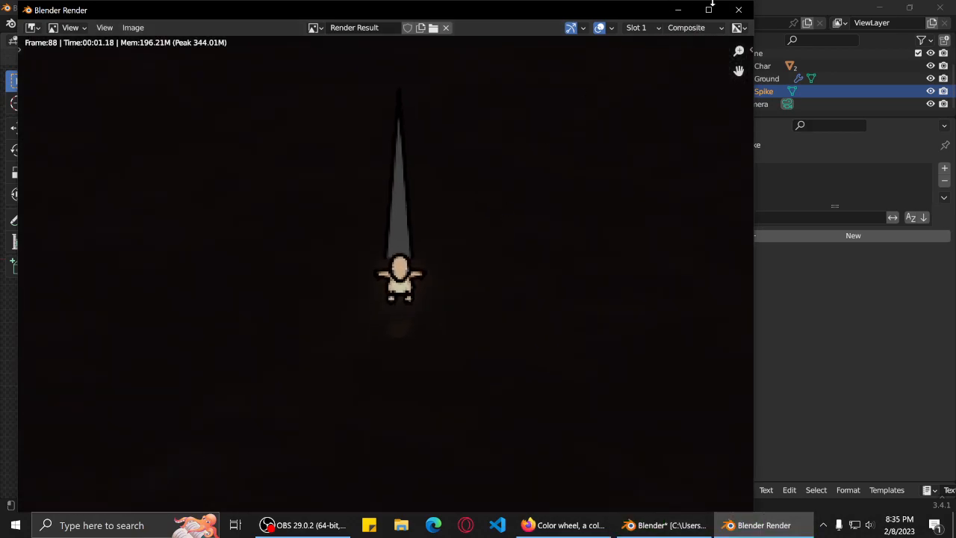
{"action": "left_click", "coordinate": [737, 13]}
Move the Spike about 1.24 m along global Y, farther behind the character, and check it through the camera.
{"action": "middle_click_drag", "start_coordinate": [363, 277], "coordinate": [396, 287]}
{"action": "key", "text": "KP_0"}
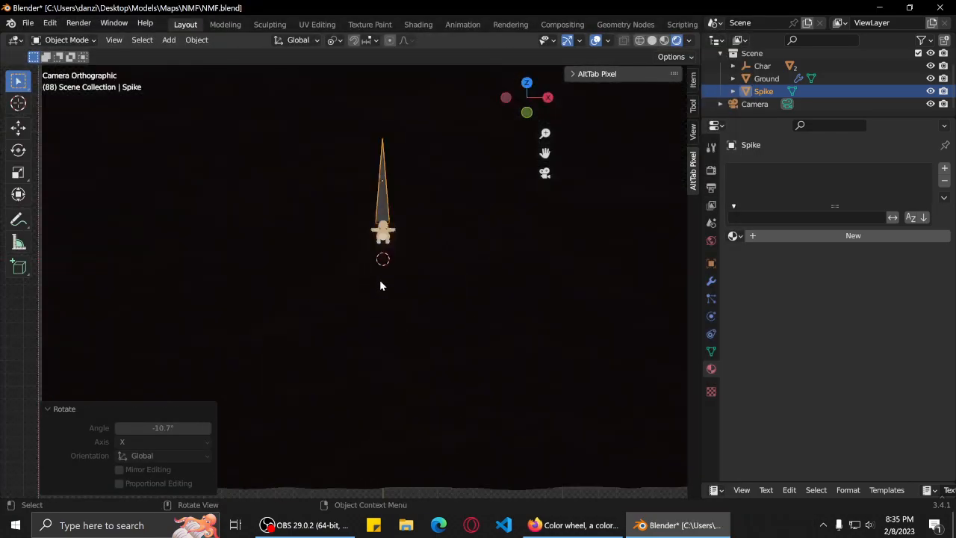
{"action": "middle_click_drag", "start_coordinate": [384, 283], "coordinate": [514, 269]}
{"action": "key", "text": "g"}
{"action": "key", "text": "x"}
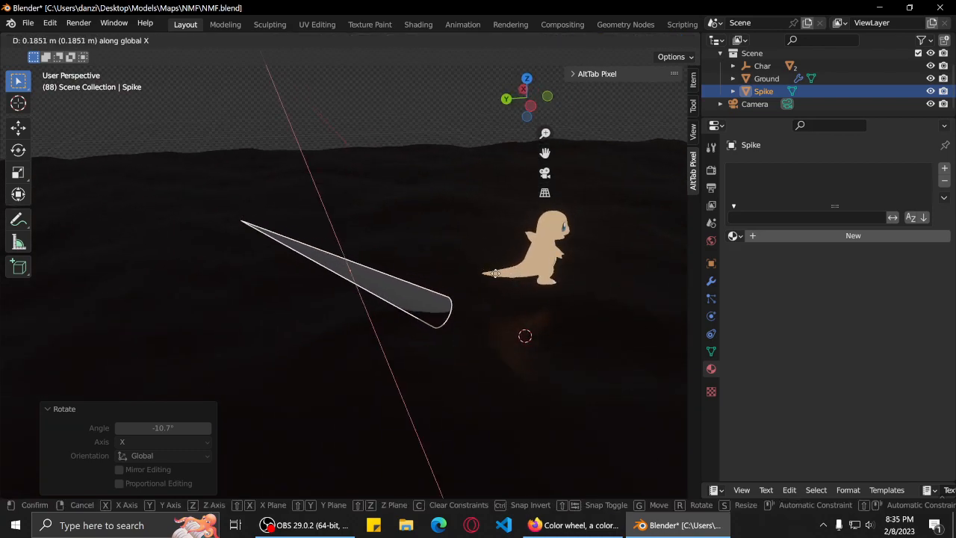
{"action": "key", "text": "y"}
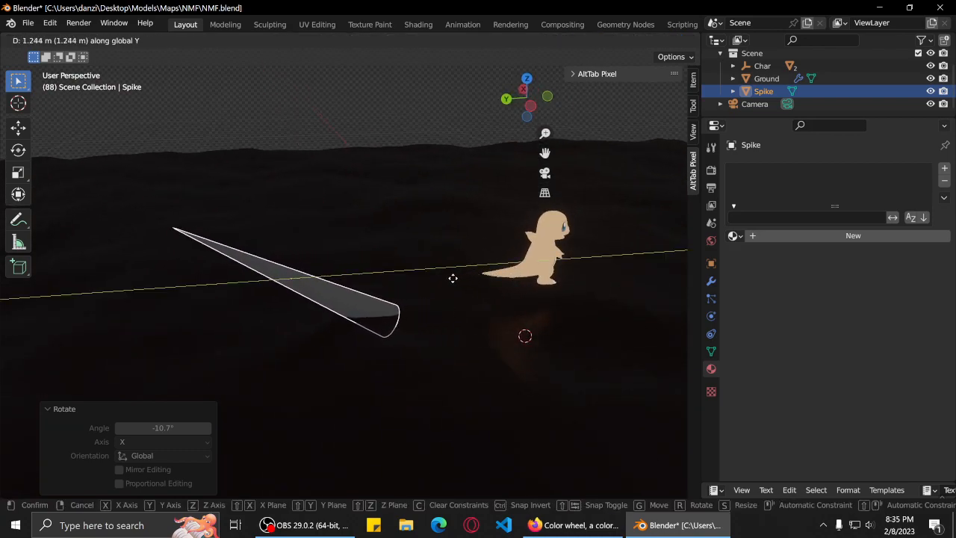
{"action": "left_click", "coordinate": [450, 282]}
{"action": "key", "text": "KP_0"}
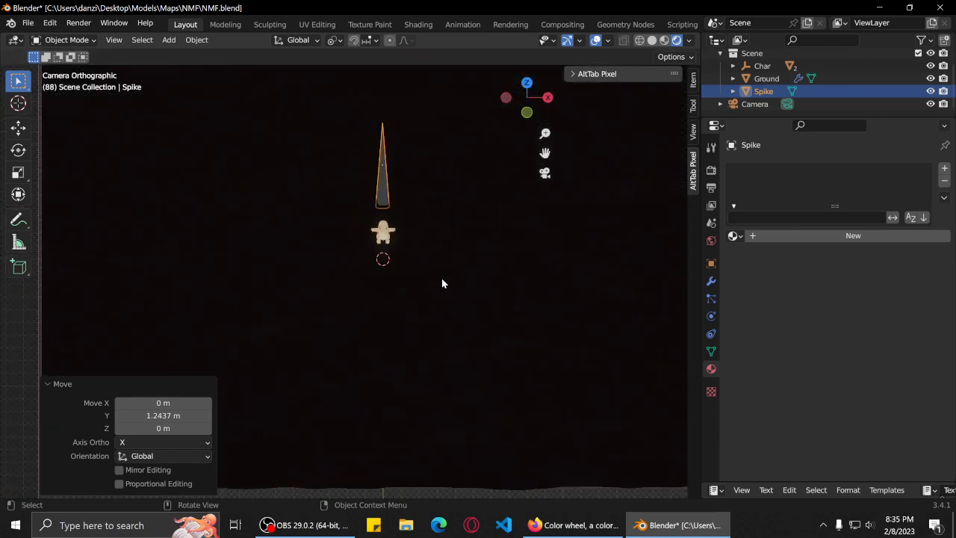
{"action": "middle_click_drag", "start_coordinate": [420, 171], "coordinate": [416, 236], "text": "shift"}
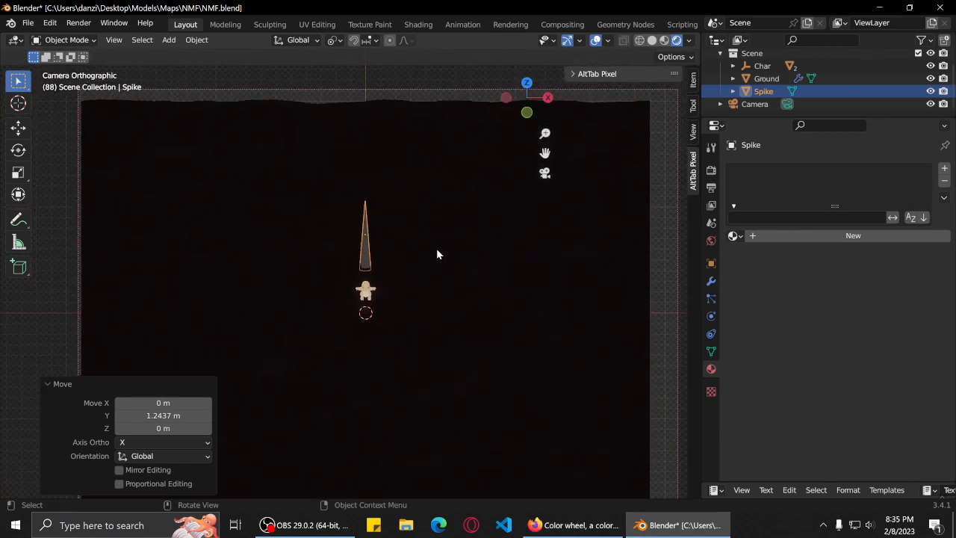
{"action": "scroll", "coordinate": [411, 296], "scroll_direction": "up", "scroll_amount": 3}
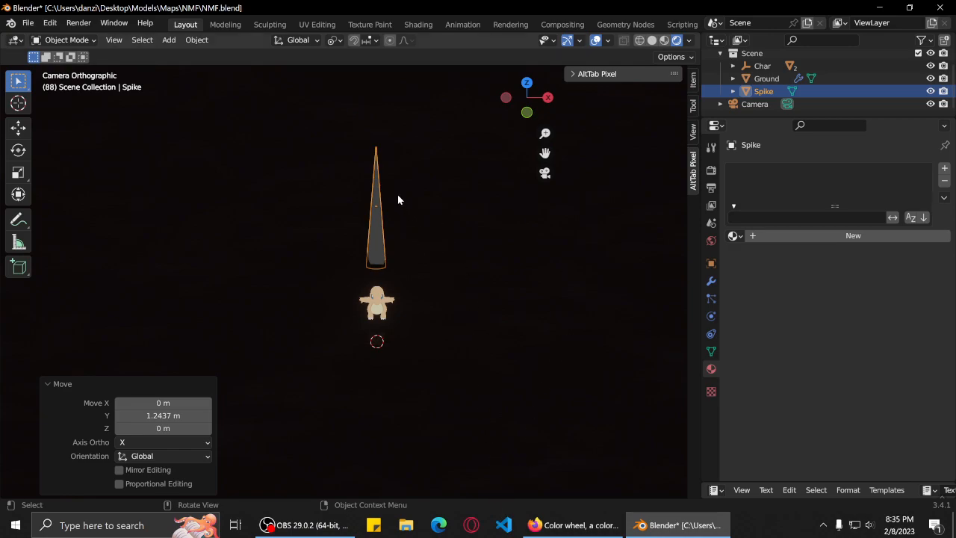
{"action": "middle_click_drag", "start_coordinate": [360, 271], "coordinate": [351, 251]}
{"action": "scroll", "coordinate": [323, 269], "scroll_direction": "up", "scroll_amount": 5}
{"action": "middle_click_drag", "start_coordinate": [476, 243], "coordinate": [546, 219]}
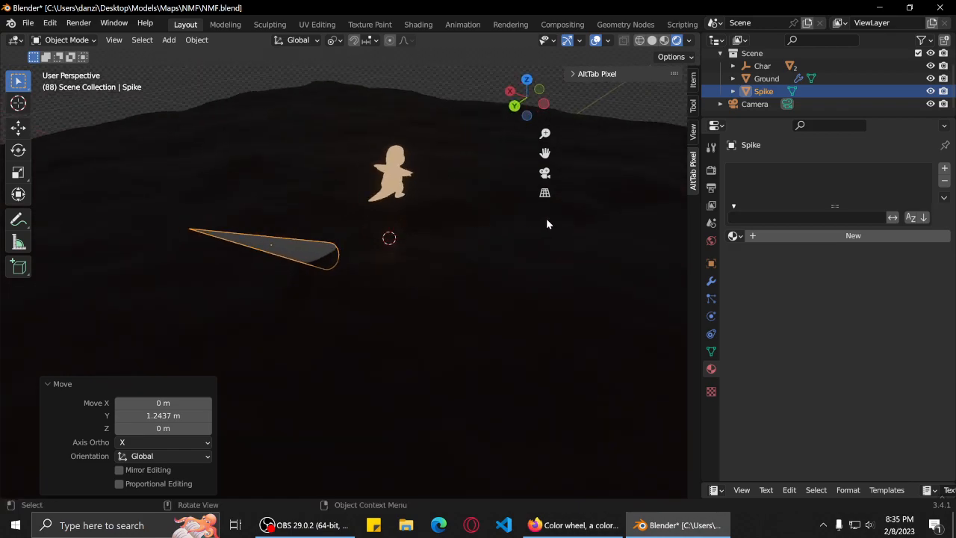
Examine the Spike's placement relative to the character from several angles, including from behind, the side and the front.
{"action": "middle_click_drag", "start_coordinate": [410, 237], "coordinate": [328, 239]}
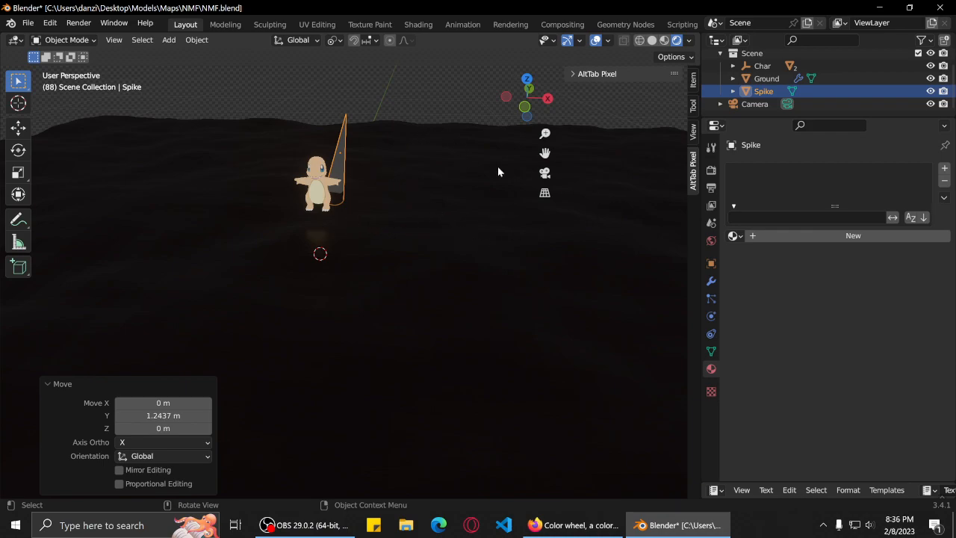
{"action": "middle_click_drag", "start_coordinate": [476, 188], "coordinate": [383, 231]}
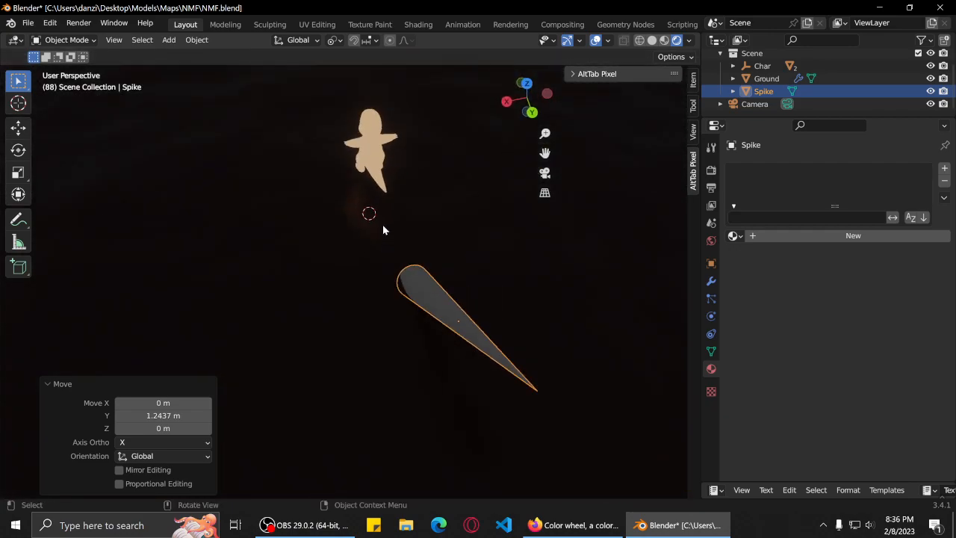
{"action": "scroll", "coordinate": [383, 228], "scroll_direction": "down", "scroll_amount": 4}
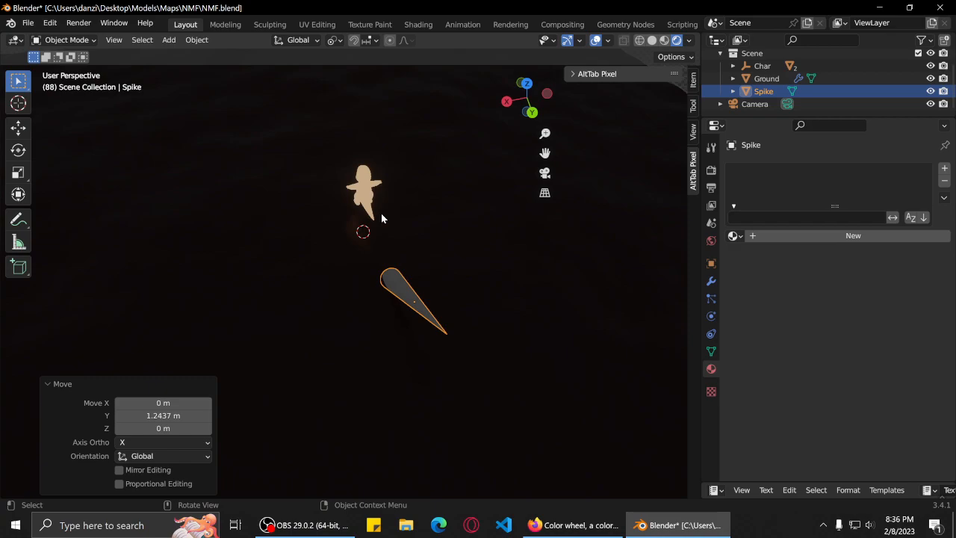
{"action": "middle_click_drag", "start_coordinate": [378, 262], "coordinate": [272, 238]}
{"action": "middle_click_drag", "start_coordinate": [360, 214], "coordinate": [429, 198]}
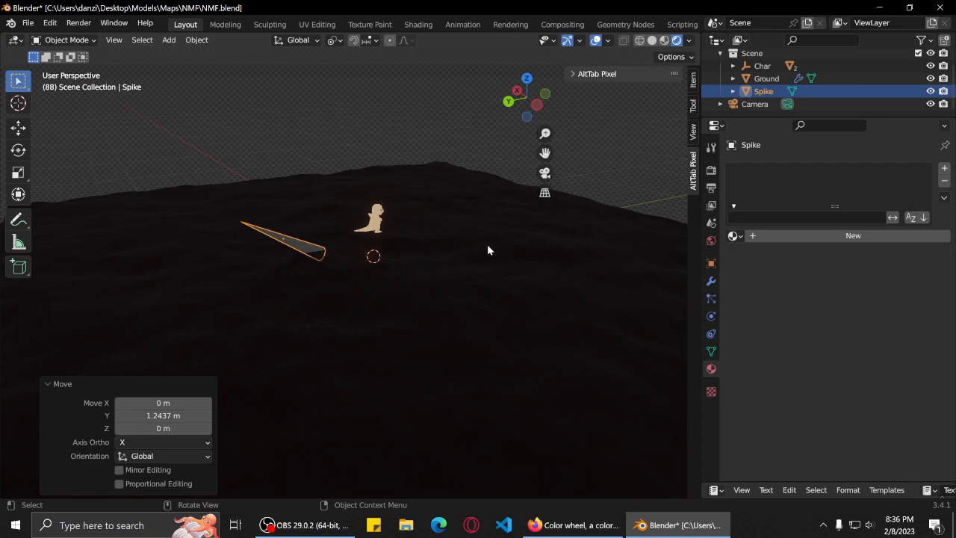
{"action": "middle_click_drag", "start_coordinate": [531, 310], "coordinate": [341, 305]}
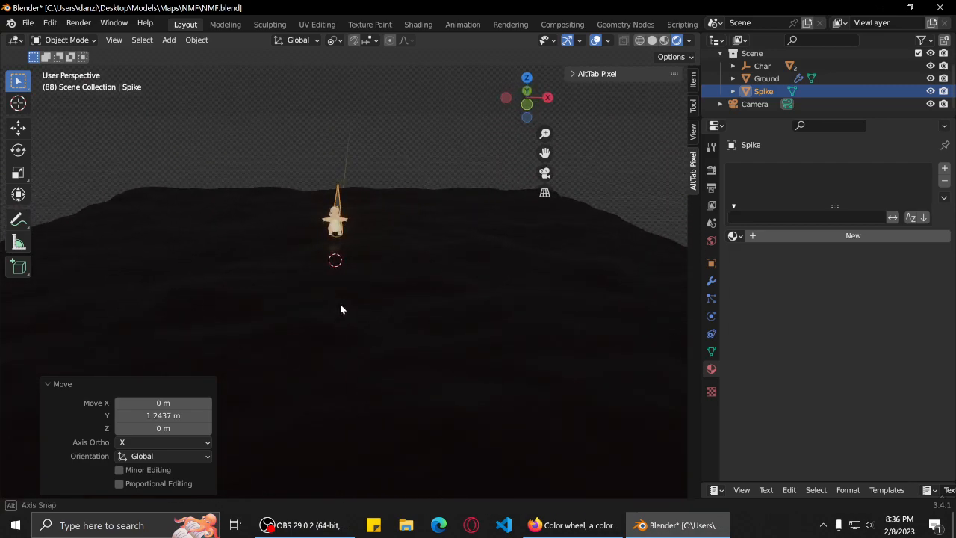
{"action": "middle_click_drag", "start_coordinate": [388, 229], "coordinate": [392, 263]}
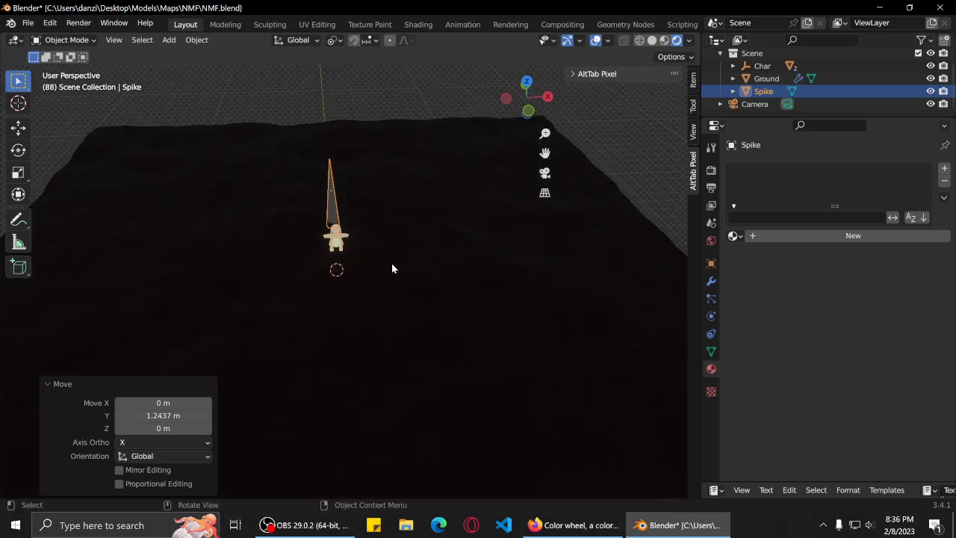
Render the current frame, examine the Spike and the character in the result, and close the render.
{"action": "key", "text": "F12"}
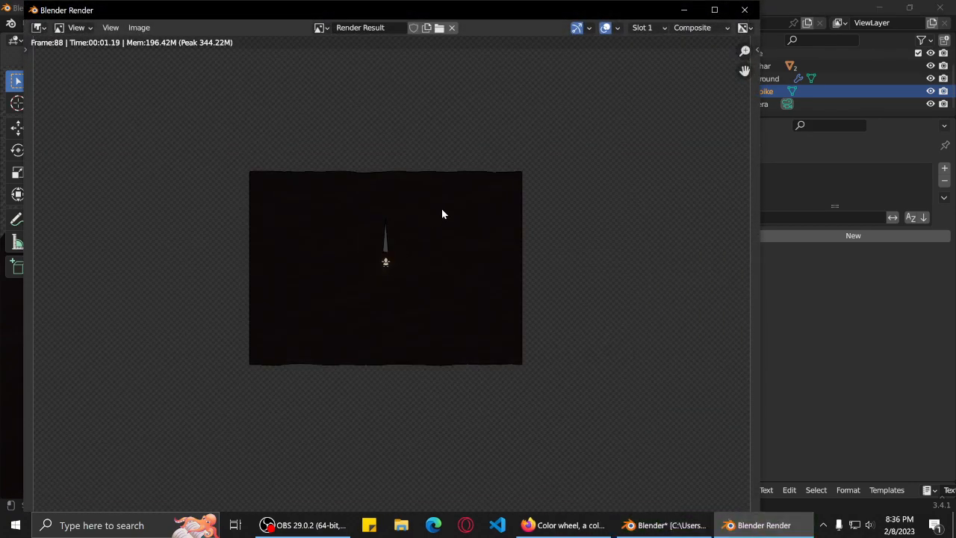
{"action": "scroll", "coordinate": [422, 232], "scroll_direction": "up", "scroll_amount": 3}
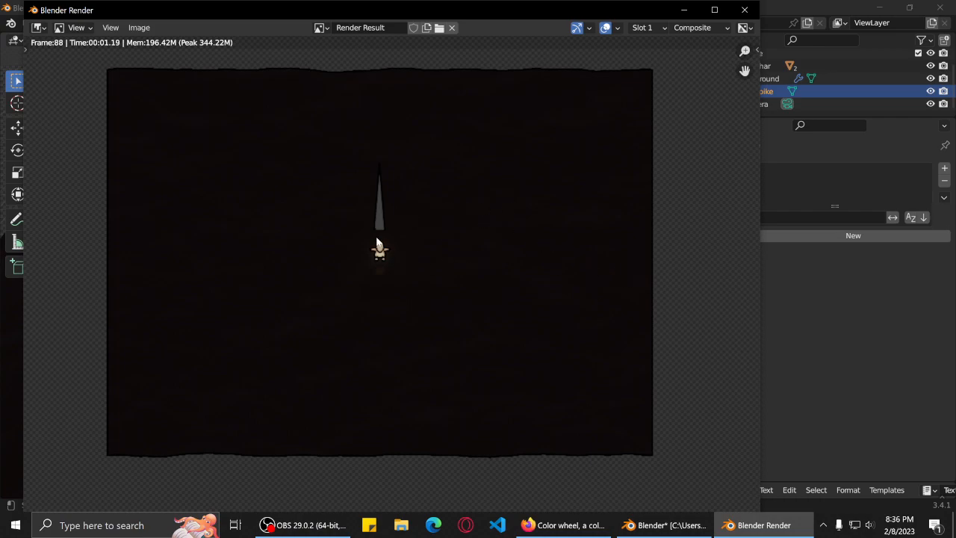
{"action": "scroll", "coordinate": [389, 238], "scroll_direction": "up", "scroll_amount": 4}
{"action": "middle_click_drag", "start_coordinate": [430, 221], "coordinate": [468, 310]}
{"action": "scroll", "coordinate": [467, 292], "scroll_direction": "down", "scroll_amount": 2}
{"action": "scroll", "coordinate": [475, 258], "scroll_direction": "down", "scroll_amount": 3}
{"action": "middle_click_drag", "start_coordinate": [487, 276], "coordinate": [486, 297]}
{"action": "scroll", "coordinate": [470, 265], "scroll_direction": "up", "scroll_amount": 3}
{"action": "scroll", "coordinate": [504, 257], "scroll_direction": "down", "scroll_amount": 2}
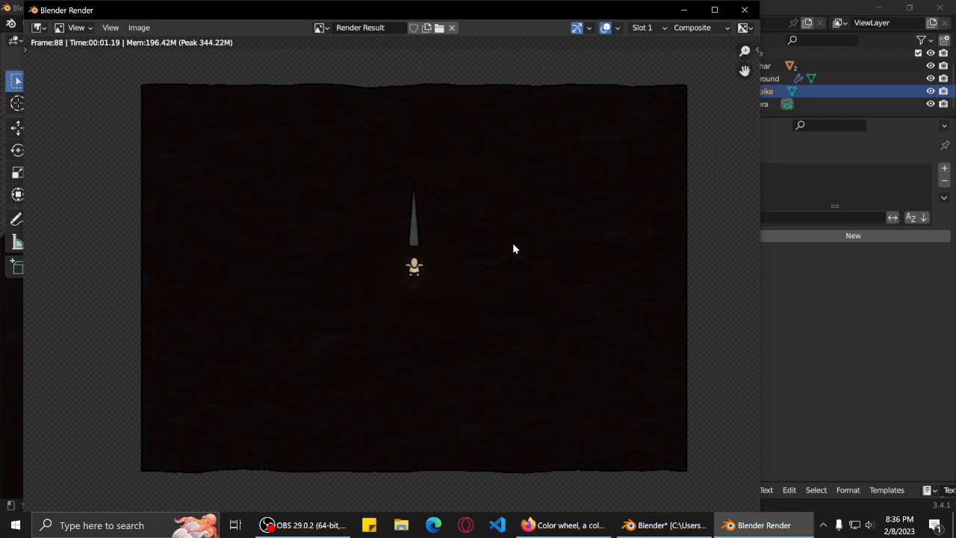
{"action": "left_click", "coordinate": [745, 9]}
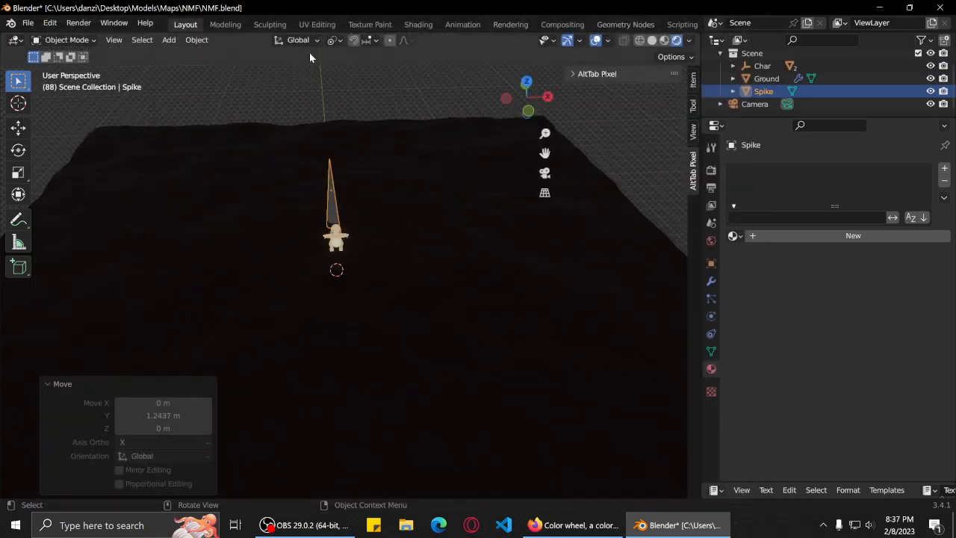
Create a new material for the Spike object and name it Spike.
{"action": "middle_click_drag", "start_coordinate": [412, 219], "coordinate": [447, 223]}
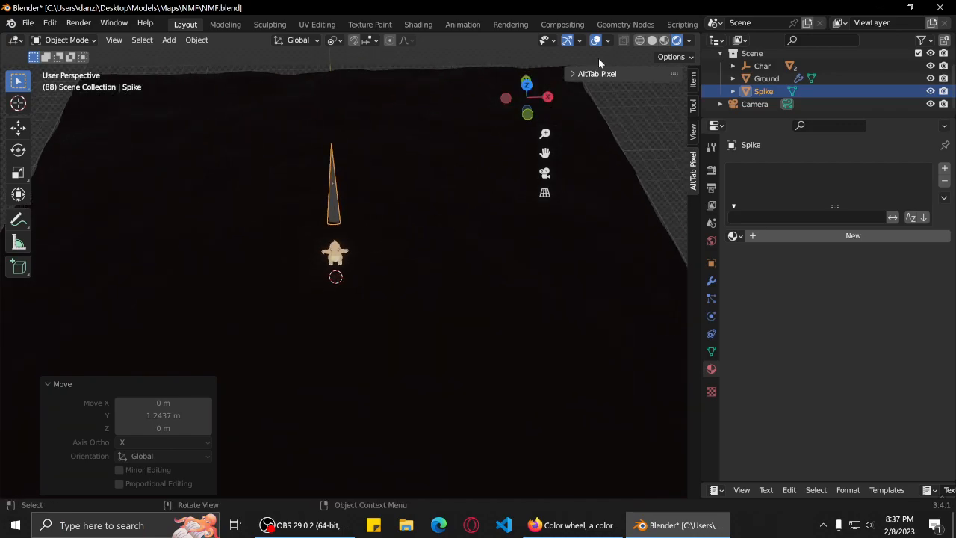
{"action": "left_click", "coordinate": [763, 237]}
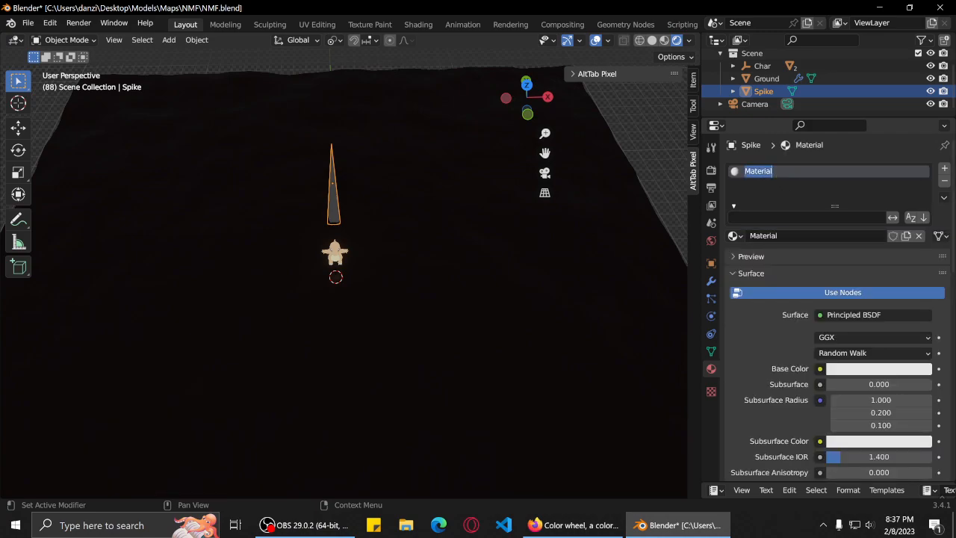
{"action": "type", "text": "Spike"}
{"action": "key", "text": "Return"}
Switch to Adobe Color in the browser, set base colour C to the red #E62E2E, and copy its hex code.
{"action": "left_click", "coordinate": [876, 370]}
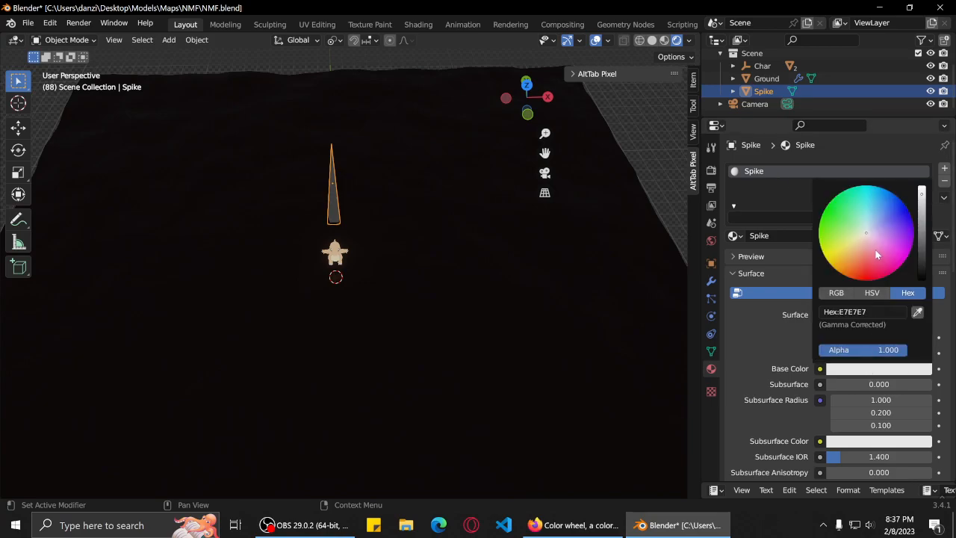
{"action": "left_click", "coordinate": [532, 527]}
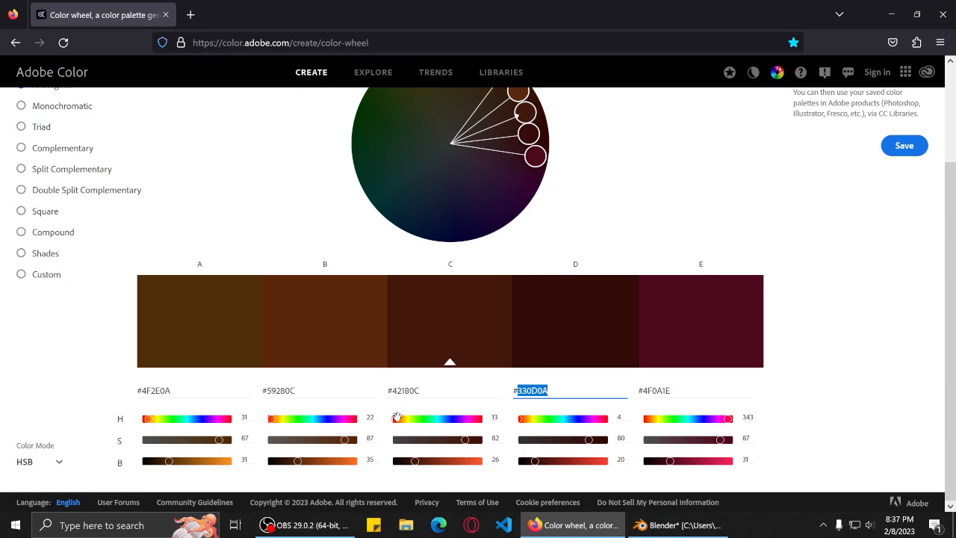
{"action": "left_click_drag", "start_coordinate": [383, 422], "coordinate": [359, 428]}
{"action": "left_click_drag", "start_coordinate": [421, 464], "coordinate": [505, 466]}
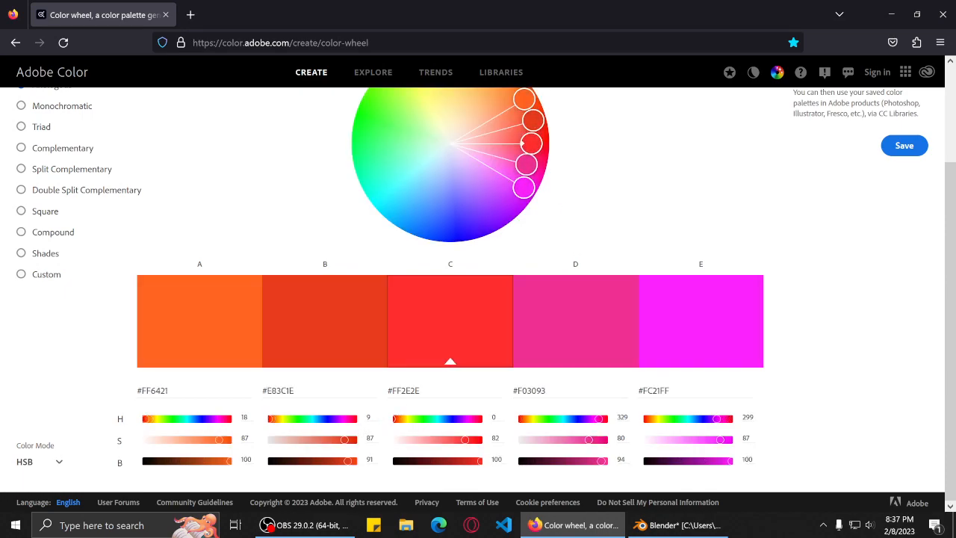
{"action": "left_click_drag", "start_coordinate": [465, 439], "coordinate": [477, 461]}
{"action": "left_click", "coordinate": [405, 390]}
{"action": "key", "text": "ctrl+c"}
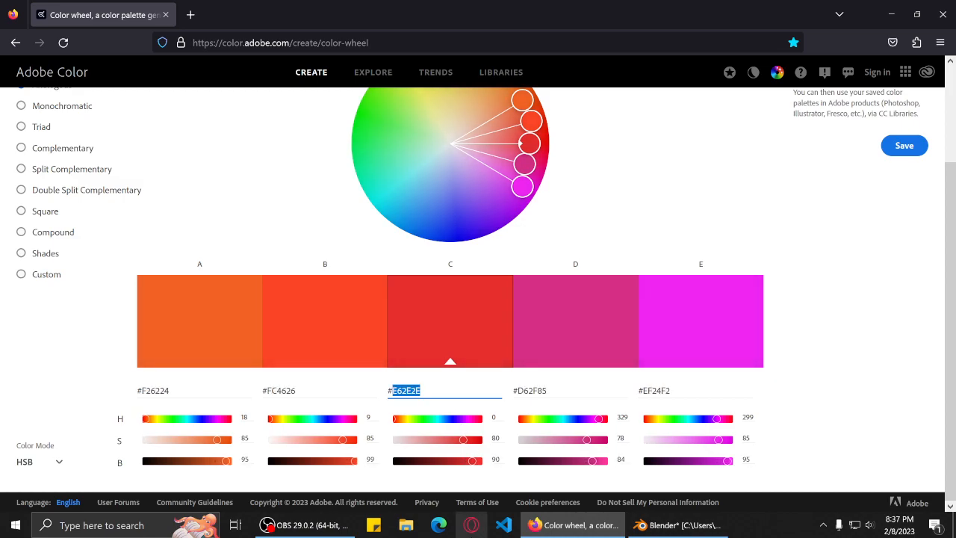
Switch back to Blender, set the Spike material's Base Color to hex E62E2E, and check the red spike in the scene.
{"action": "left_click", "coordinate": [678, 525]}
{"action": "left_click", "coordinate": [853, 368]}
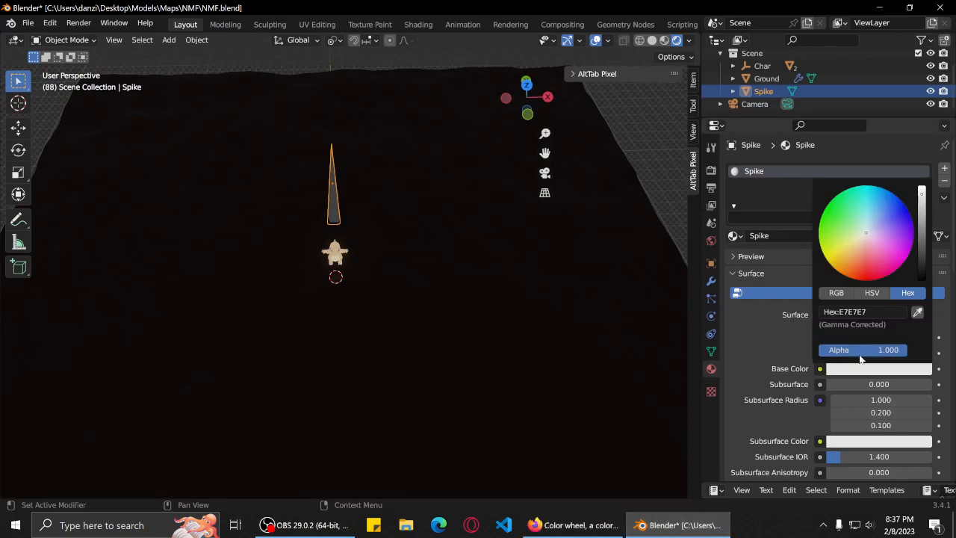
{"action": "left_click", "coordinate": [874, 309]}
{"action": "key", "text": "ctrl+v"}
{"action": "key", "text": "Return"}
{"action": "middle_click_drag", "start_coordinate": [378, 266], "coordinate": [355, 277]}
{"action": "scroll", "coordinate": [310, 261], "scroll_direction": "up", "scroll_amount": 5}
{"action": "scroll", "coordinate": [432, 260], "scroll_direction": "down", "scroll_amount": 5}
{"action": "middle_click_drag", "start_coordinate": [432, 260], "coordinate": [423, 280]}
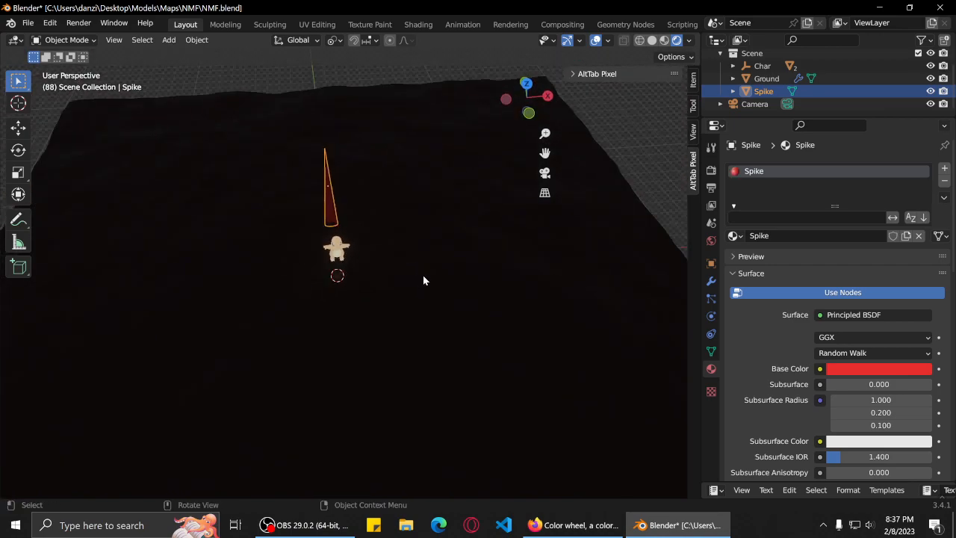
Create a collection named Spikes inside the Scene collection and place the Spike object in it.
{"action": "right_click", "coordinate": [756, 55]}
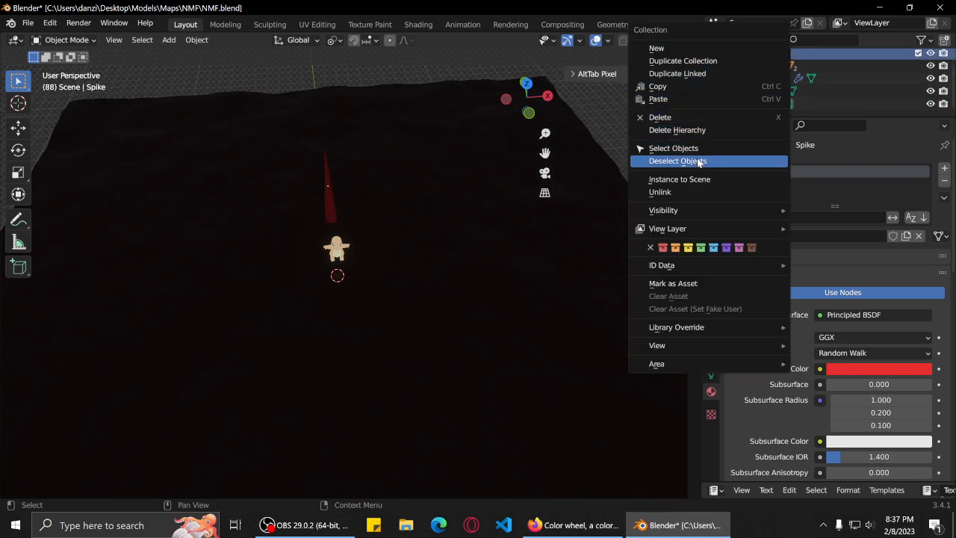
{"action": "left_click", "coordinate": [714, 55]}
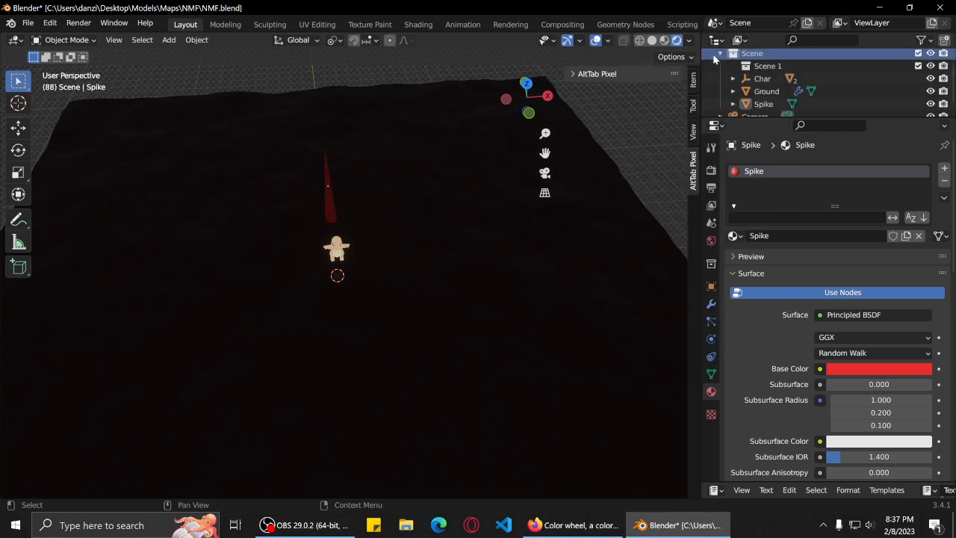
{"action": "double_click", "coordinate": [752, 65]}
{"action": "type", "text": "Spike"}
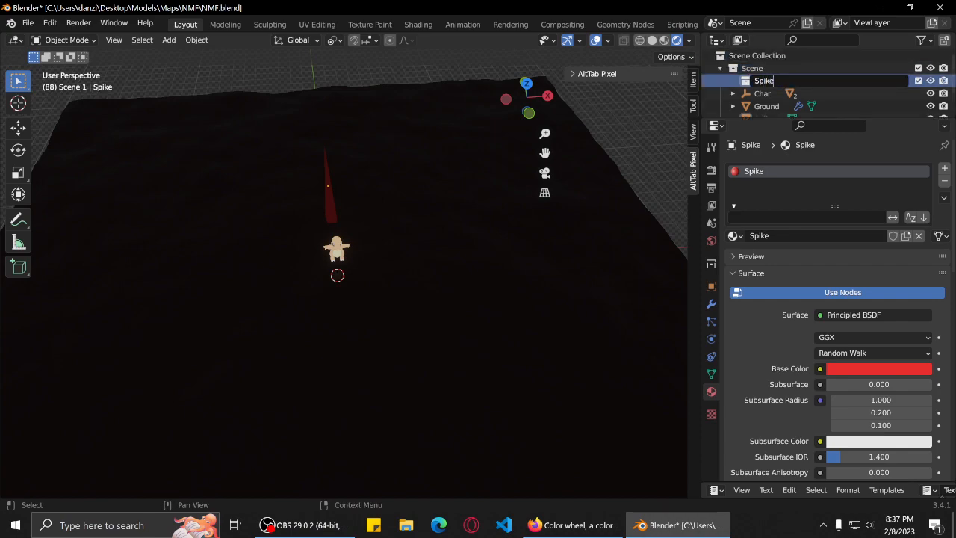
{"action": "type", "text": "s"}
{"action": "key", "text": "Return"}
{"action": "left_click", "coordinate": [764, 90]}
{"action": "mouse_move", "coordinate": [764, 90]}
{"action": "left_mouse_down"}
{"action": "mouse_move", "coordinate": [755, 46]}
{"action": "mouse_move", "coordinate": [762, 79]}
{"action": "left_mouse_up"}
Duplicate the Spike about -1.66 m along global X and rotate the copy about -8.9° in the view plane.
{"action": "middle_click_drag", "start_coordinate": [453, 198], "coordinate": [469, 217]}
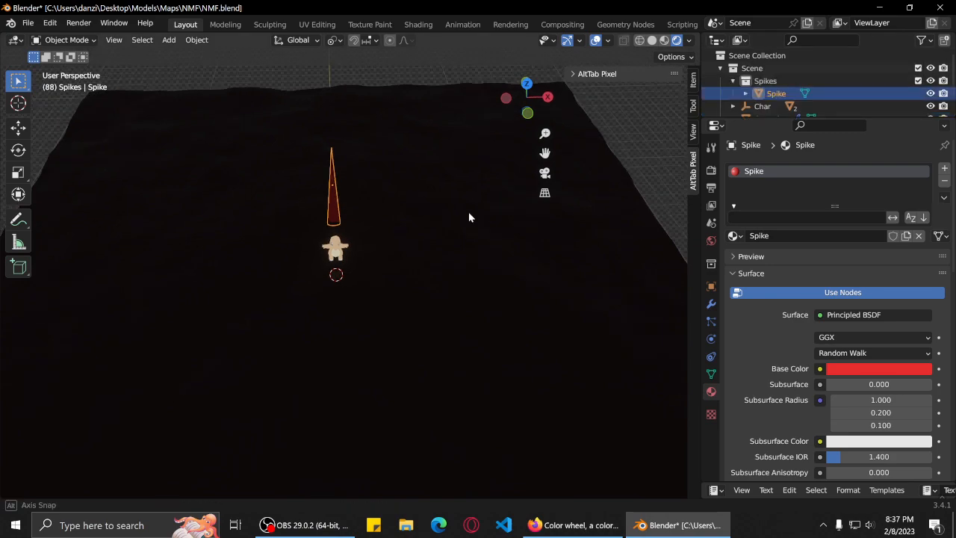
{"action": "key", "text": "shift+d"}
{"action": "key", "text": "x"}
{"action": "left_click", "coordinate": [443, 208]}
{"action": "key", "text": "r"}
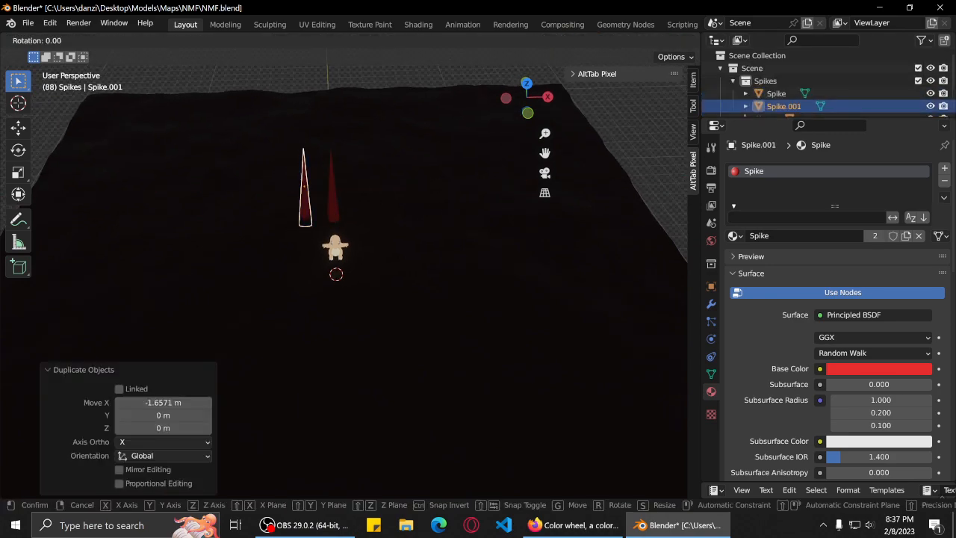
{"action": "left_click", "coordinate": [472, 196]}
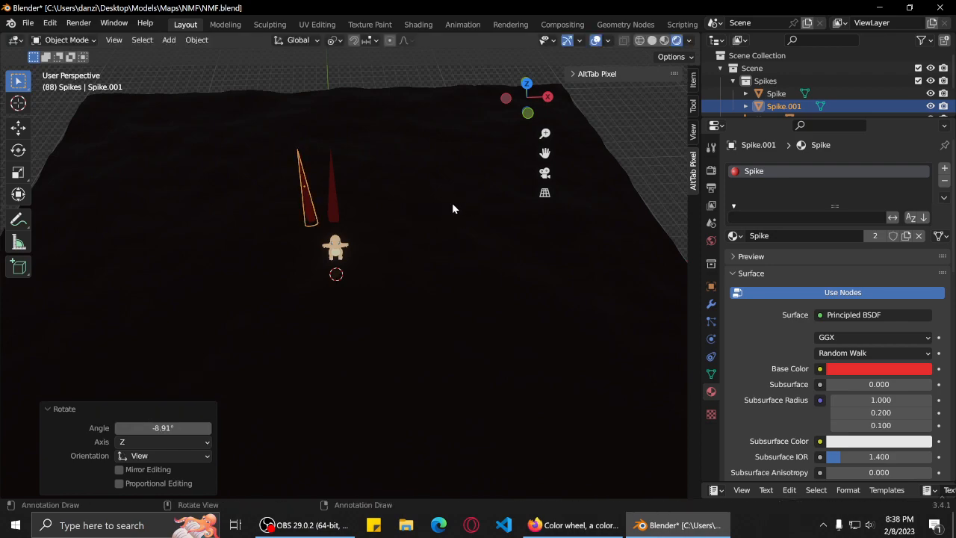
Rotate the duplicated spike about 7.7° around global Y.
{"action": "key", "text": "r"}
{"action": "key", "text": "z"}
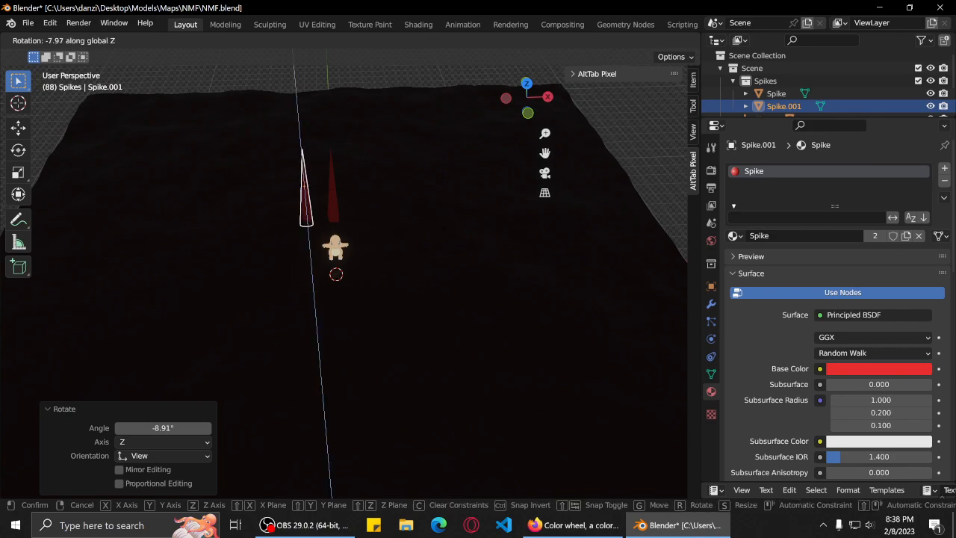
{"action": "key", "text": "y"}
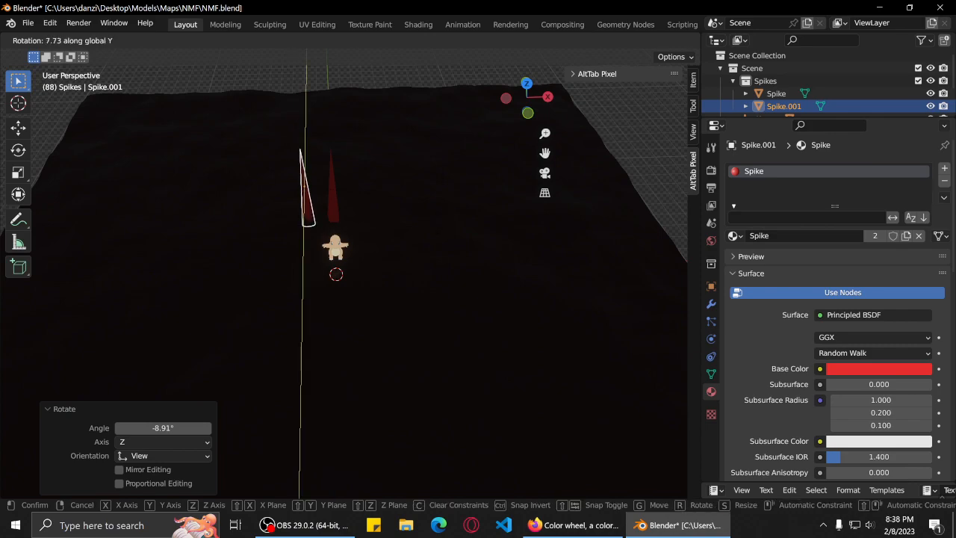
{"action": "left_click", "coordinate": [436, 220]}
{"action": "key", "text": "r"}
{"action": "key", "text": "z"}
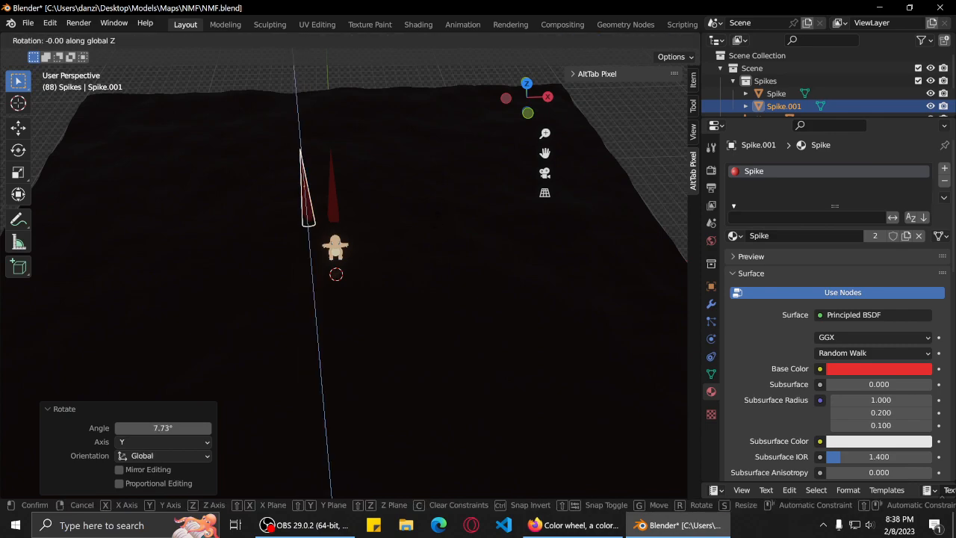
{"action": "right_click", "coordinate": [290, 219]}
Rotate the duplicated spike about 37.7° around global X.
{"action": "key", "text": "r"}
{"action": "key", "text": "x"}
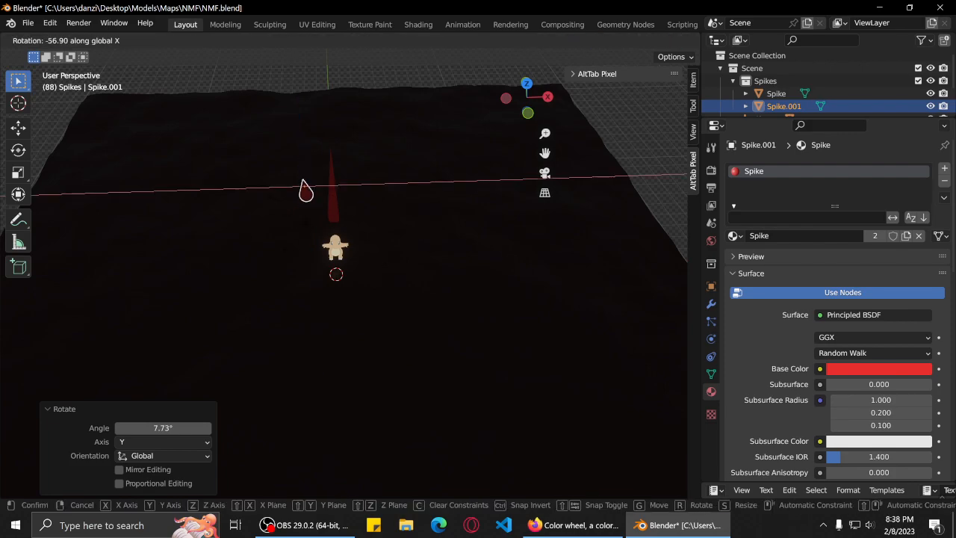
{"action": "left_click", "coordinate": [422, 210]}
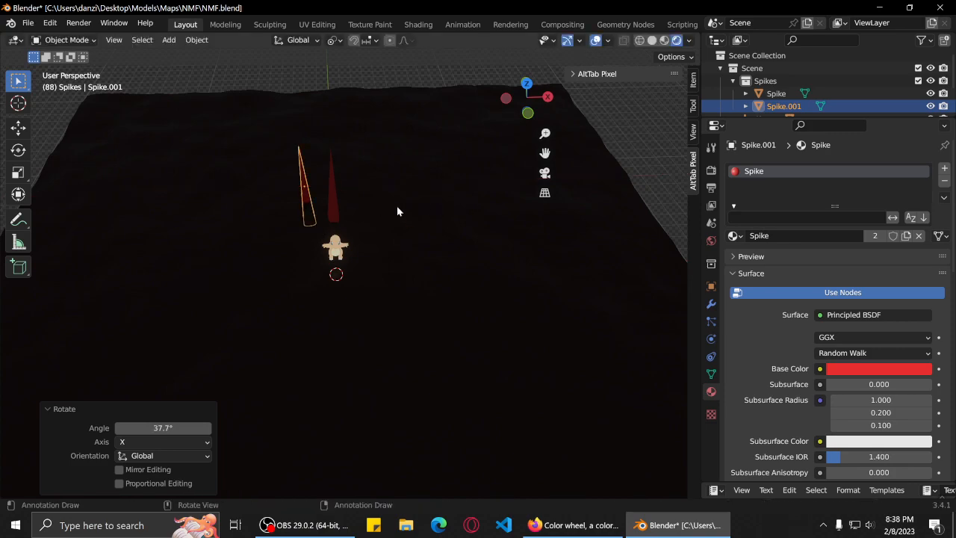
Duplicate the original Spike about 1.86 m along global X and rotate the copy about 7.2° in the view plane.
{"action": "left_click", "coordinate": [335, 211]}
{"action": "key", "text": "shift+d"}
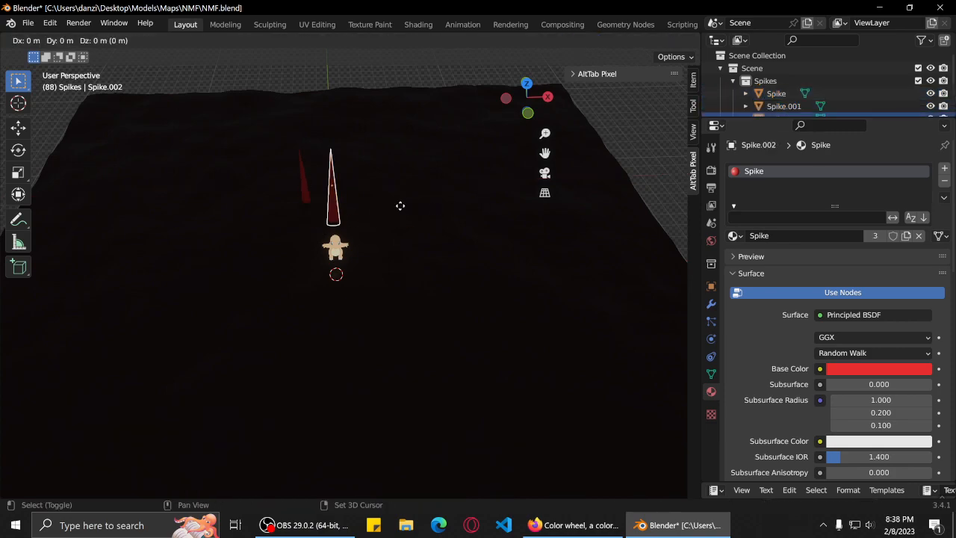
{"action": "key", "text": "x"}
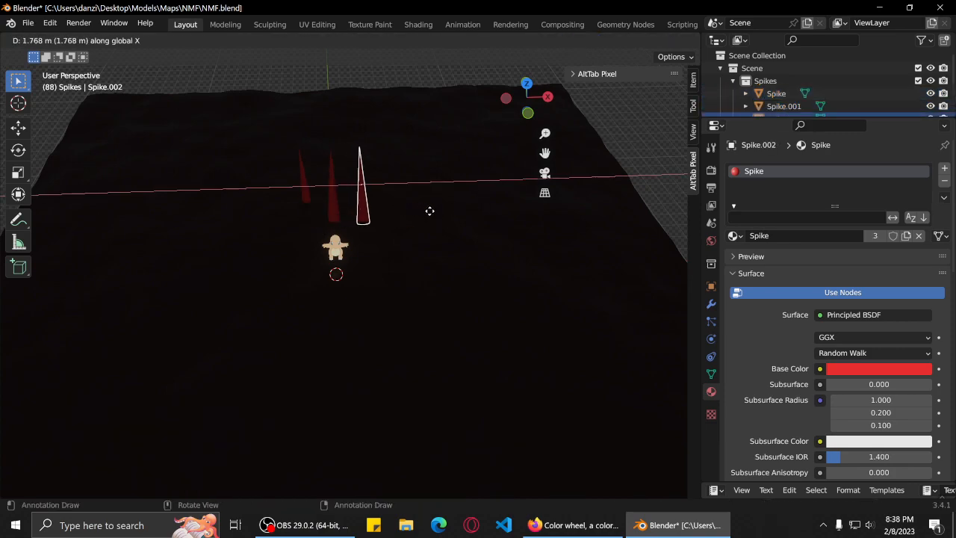
{"action": "left_click", "coordinate": [431, 210]}
{"action": "key", "text": "r"}
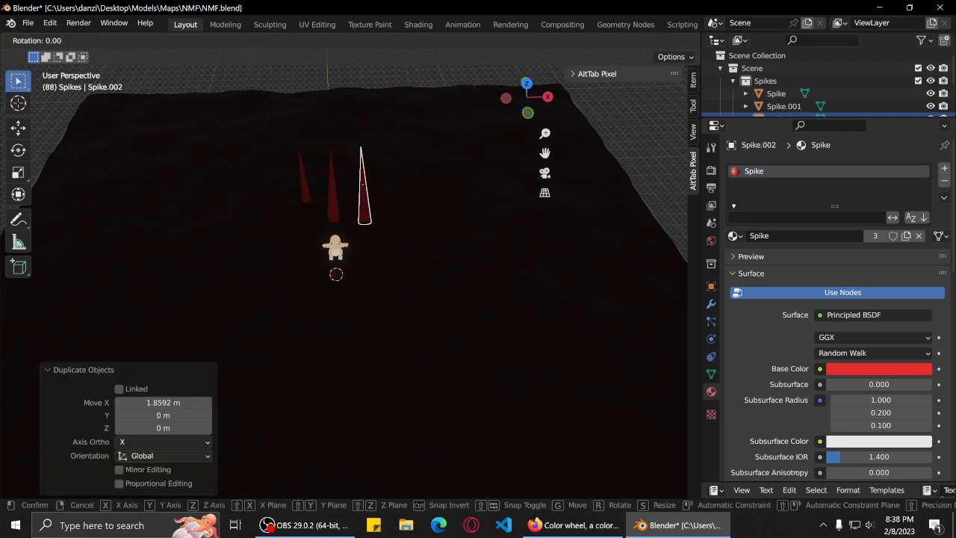
{"action": "left_click", "coordinate": [453, 221]}
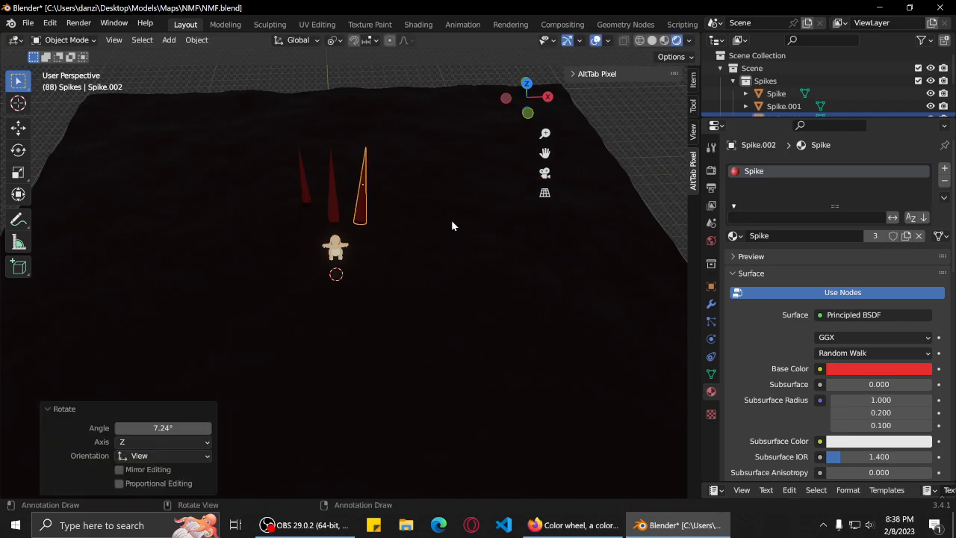
Lower the second spike copy about 0.17 m along global Z.
{"action": "key", "text": "g"}
{"action": "key", "text": "x"}
{"action": "key", "text": "z"}
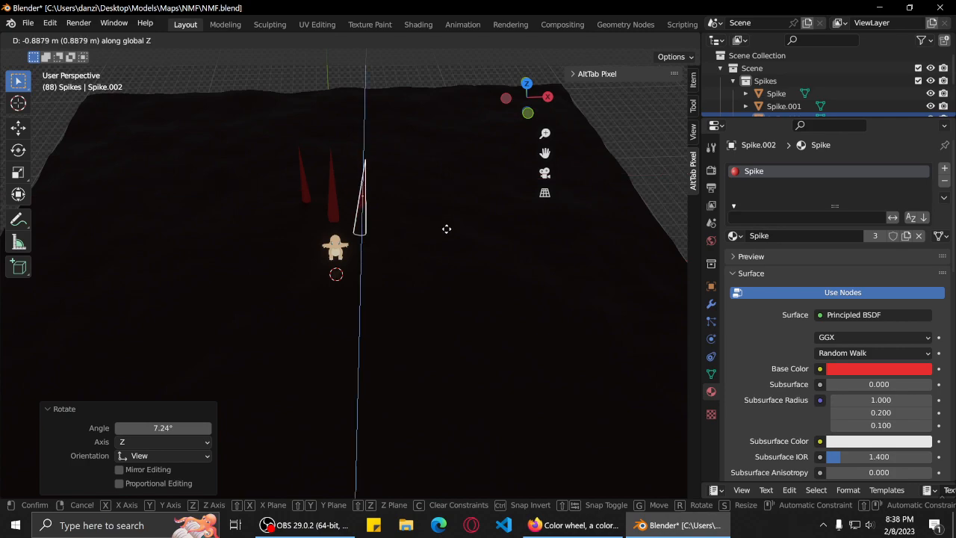
{"action": "left_click", "coordinate": [448, 220]}
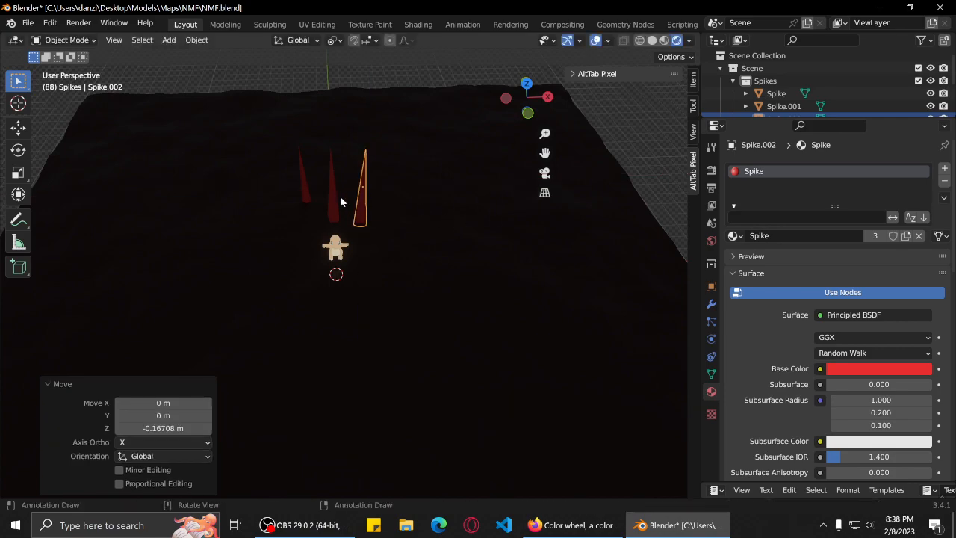
Raise the spike copy on the negative X side of the original about 0.79 m along global Z.
{"action": "scroll", "coordinate": [309, 200], "scroll_direction": "up", "scroll_amount": 4}
{"action": "left_click", "coordinate": [281, 152]}
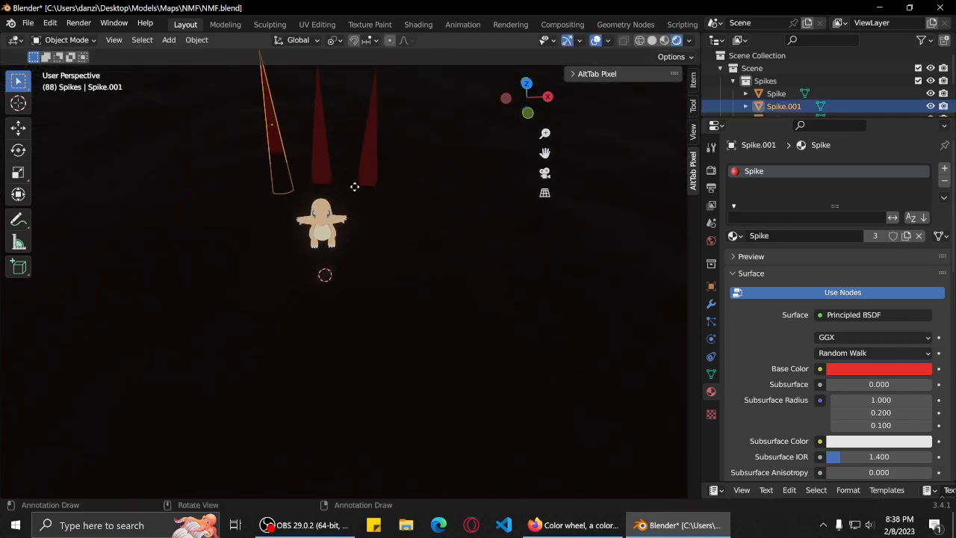
{"action": "key", "text": "g"}
{"action": "key", "text": "z"}
{"action": "left_click", "coordinate": [349, 165]}
{"action": "scroll", "coordinate": [362, 172], "scroll_direction": "down", "scroll_amount": 2}
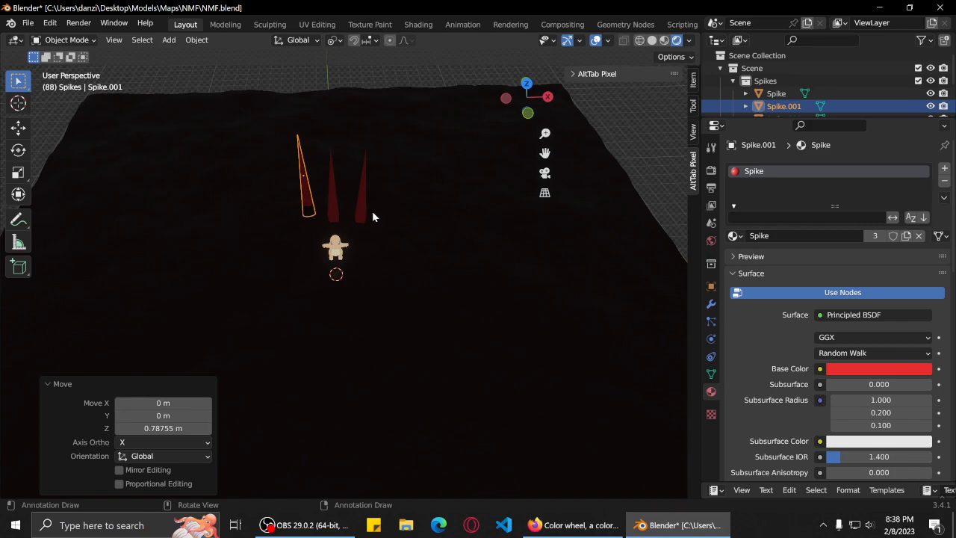
Shift the raised spike copy about 0.64 m in the negative direction along global X.
{"action": "key", "text": "g"}
{"action": "key", "text": "x"}
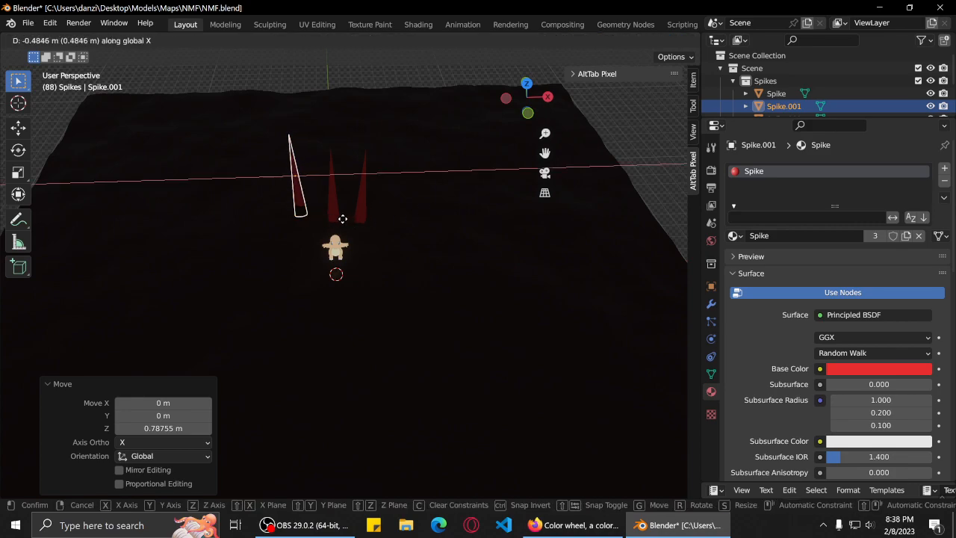
{"action": "left_click", "coordinate": [343, 226]}
{"action": "scroll", "coordinate": [406, 212], "scroll_direction": "down", "scroll_amount": 1}
{"action": "scroll", "coordinate": [407, 212], "scroll_direction": "up", "scroll_amount": 2}
Move the spike copy on the positive X side of the original about 1.25 m back along global Y.
{"action": "middle_click_drag", "start_coordinate": [408, 212], "coordinate": [414, 222], "text": "shift"}
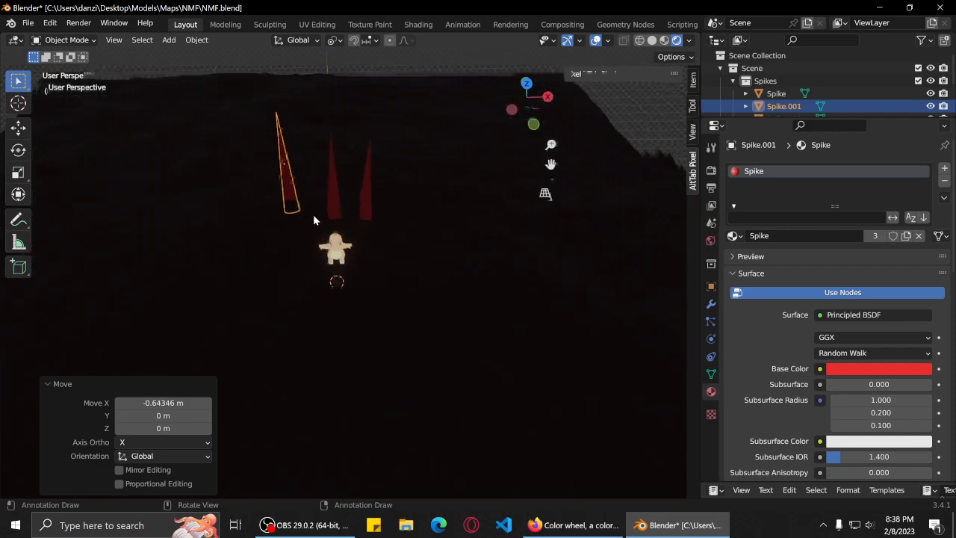
{"action": "left_click", "coordinate": [385, 209], "text": "shift"}
{"action": "key", "text": "g"}
{"action": "key", "text": "y"}
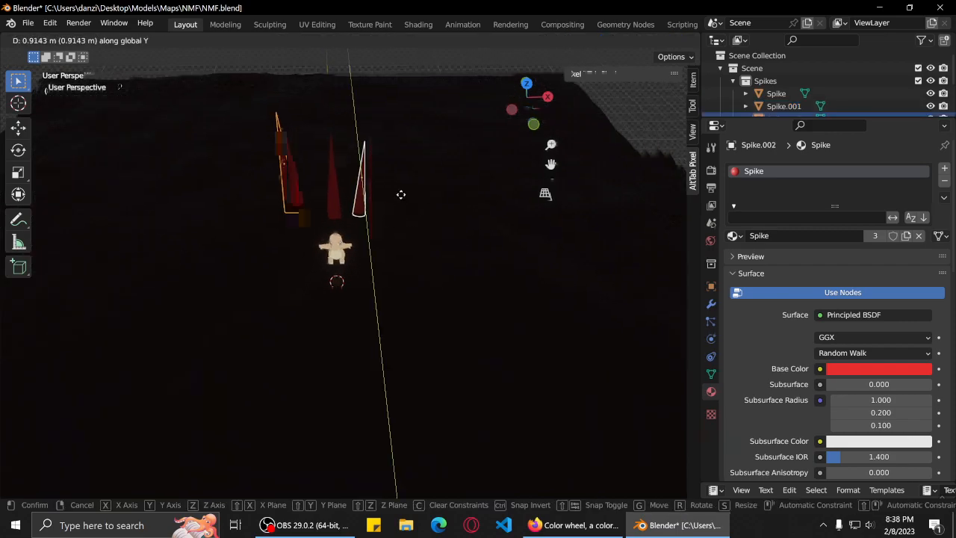
{"action": "left_click", "coordinate": [425, 198]}
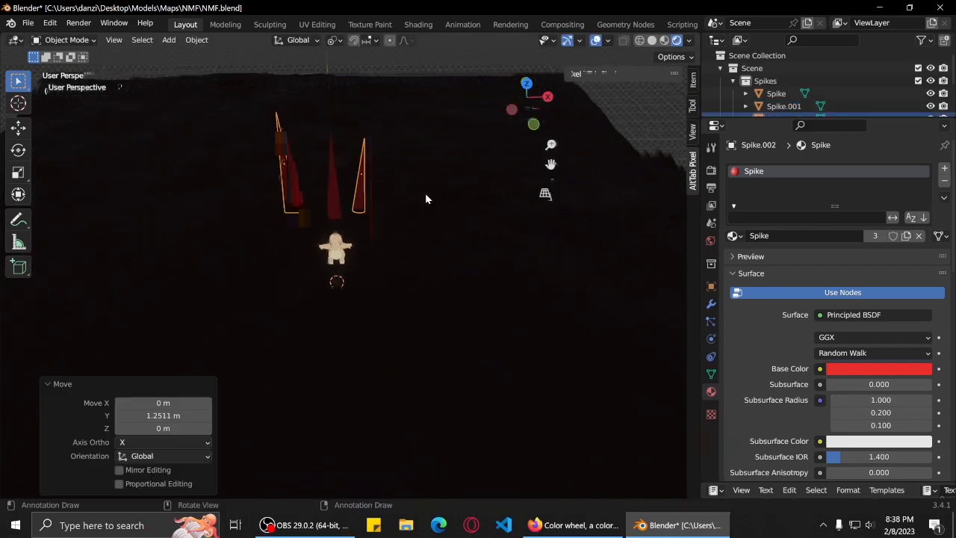
Duplicate the original Spike and move the copy about 3.65 m along global X.
{"action": "left_click", "coordinate": [336, 205]}
{"action": "key", "text": "shift+d"}
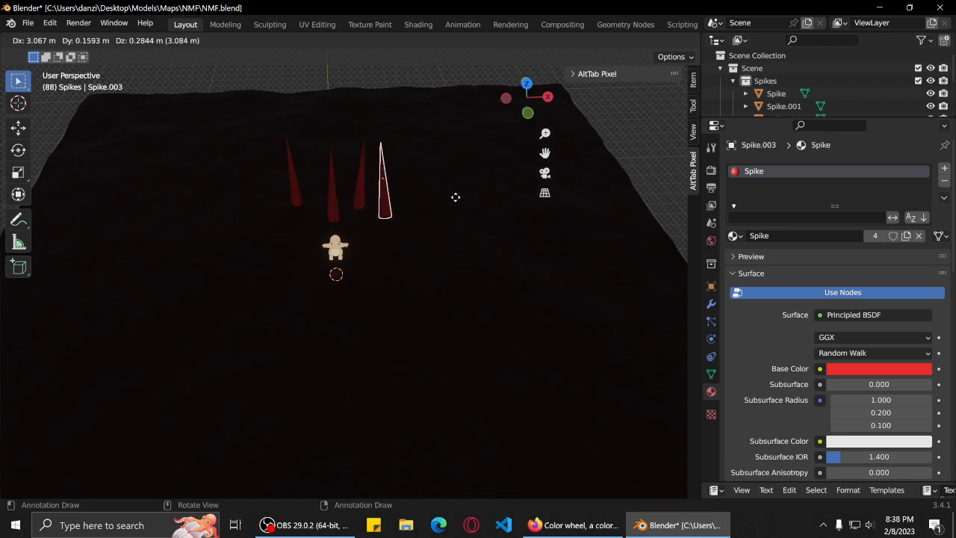
{"action": "key", "text": "Escape"}
{"action": "key", "text": "g"}
{"action": "key", "text": "x"}
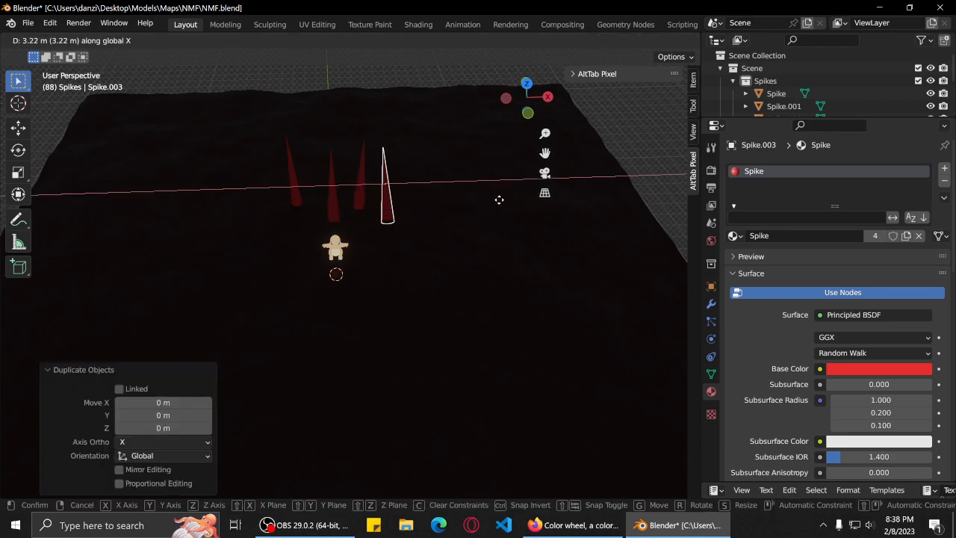
{"action": "left_click", "coordinate": [508, 201]}
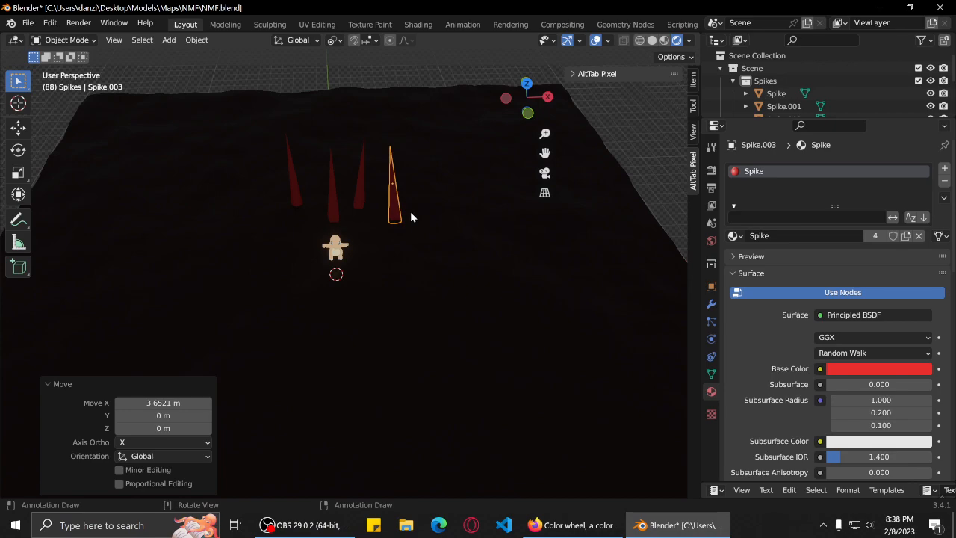
Rotate the new outermost spike copy about 23.2° in the view plane.
{"action": "scroll", "coordinate": [426, 212], "scroll_direction": "up", "scroll_amount": 6}
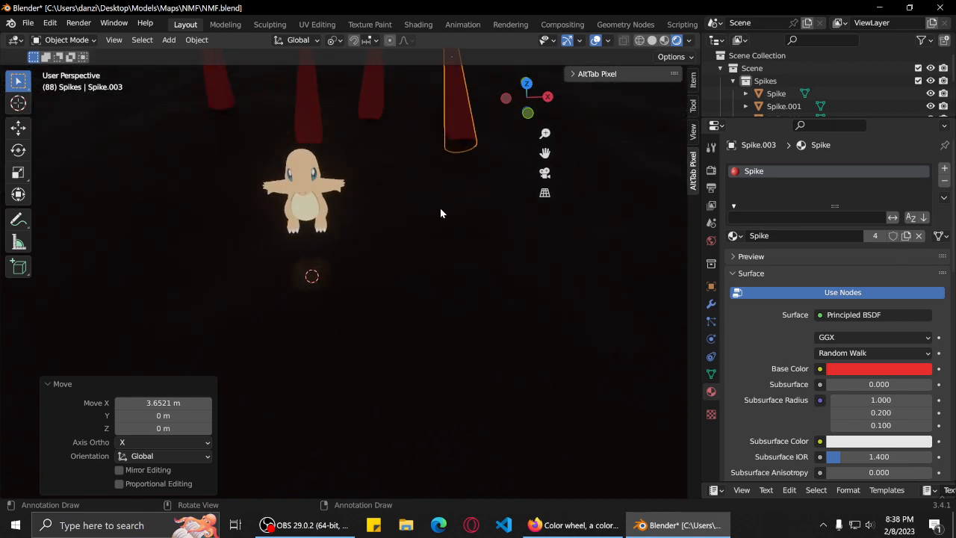
{"action": "scroll", "coordinate": [442, 205], "scroll_direction": "down", "scroll_amount": 5}
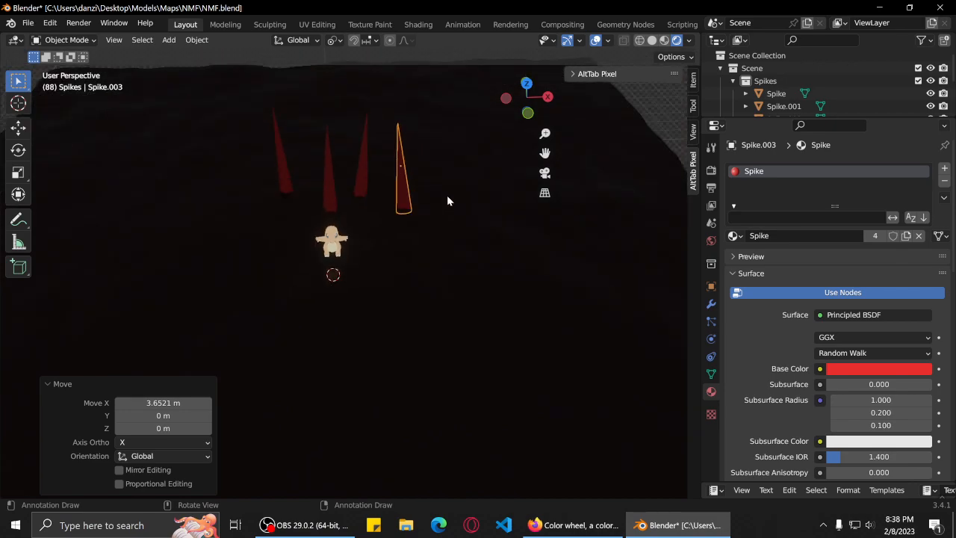
{"action": "key", "text": "r"}
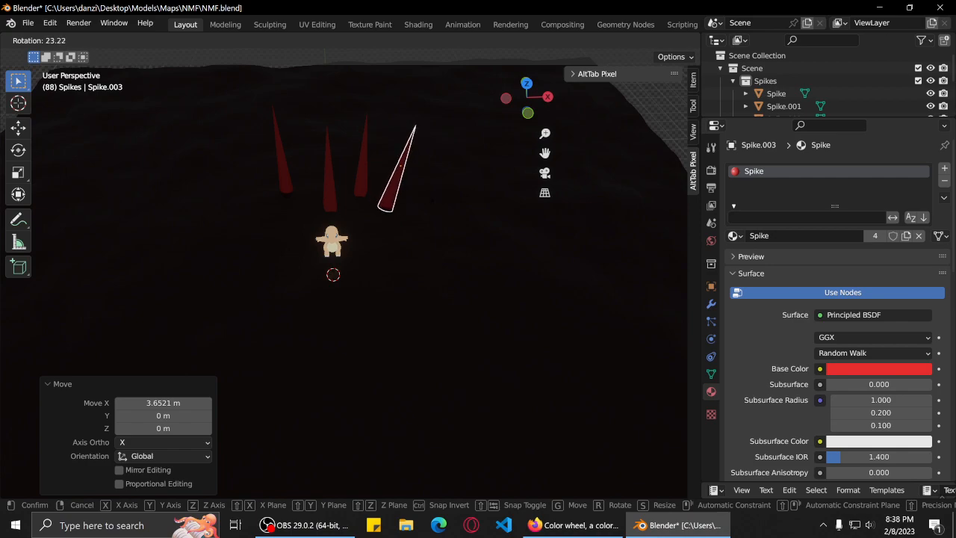
{"action": "left_click", "coordinate": [491, 202]}
Select all four spikes behind the character, duplicate them and rotate the copies 95° around global Z.
{"action": "scroll", "coordinate": [356, 213], "scroll_direction": "down", "scroll_amount": 4}
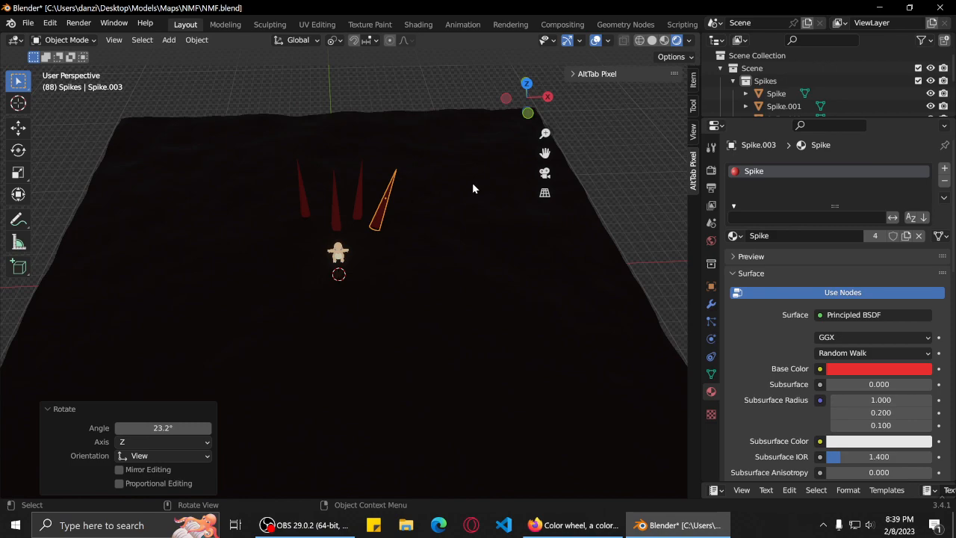
{"action": "scroll", "coordinate": [374, 206], "scroll_direction": "down", "scroll_amount": 1}
{"action": "scroll", "coordinate": [374, 206], "scroll_direction": "up", "scroll_amount": 1}
{"action": "left_click", "coordinate": [358, 210], "text": "shift"}
{"action": "left_click", "coordinate": [335, 218], "text": "shift"}
{"action": "left_click", "coordinate": [315, 223], "text": "shift"}
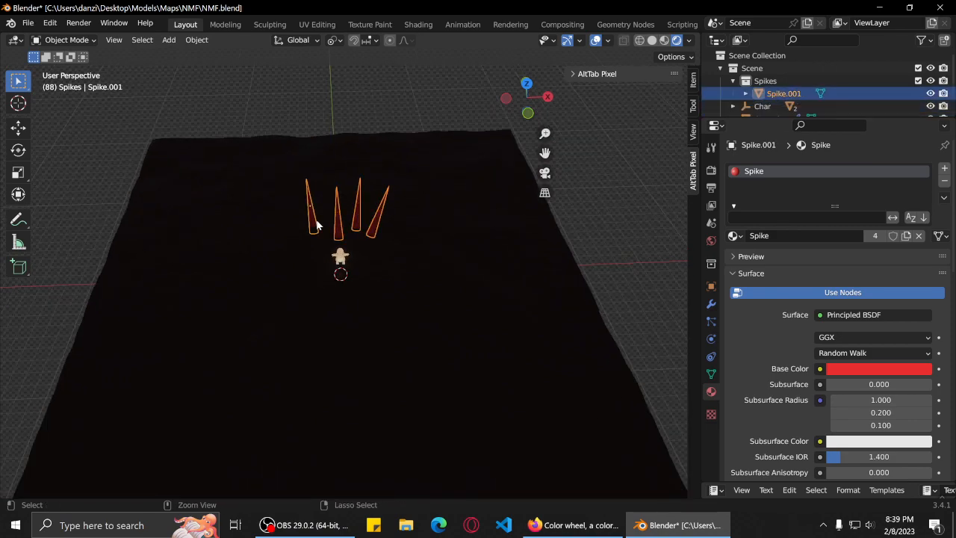
{"action": "key", "text": "shift+d"}
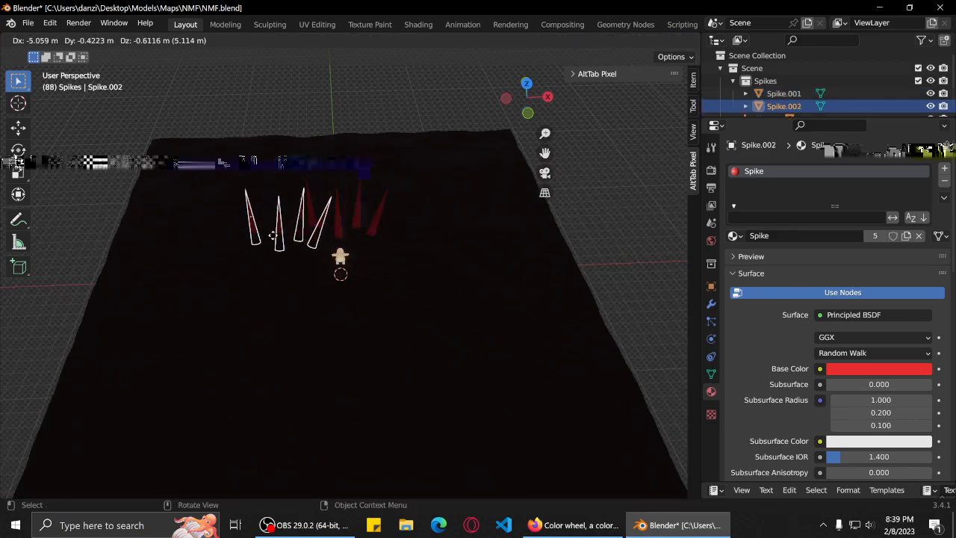
{"action": "key", "text": "r"}
{"action": "key", "text": "z"}
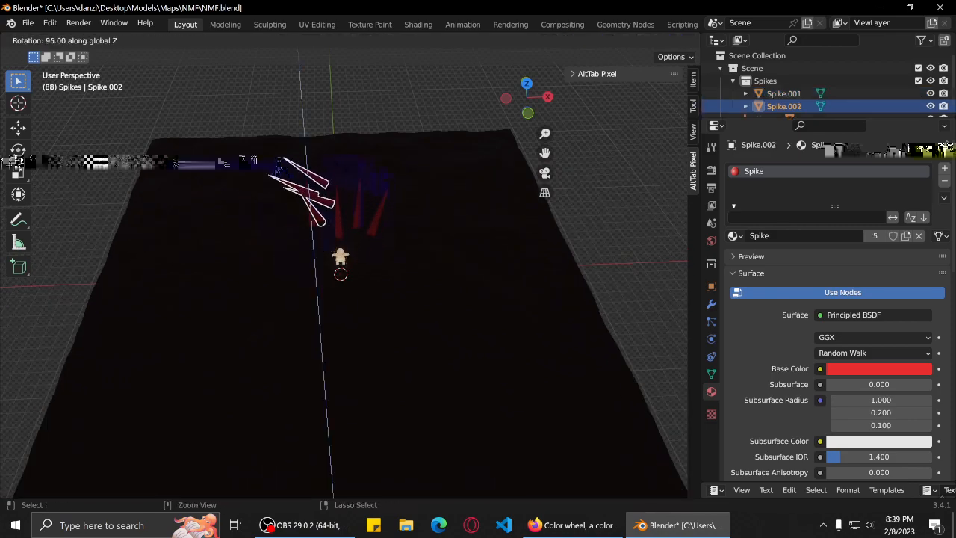
{"action": "left_click", "coordinate": [339, 164]}
Move the rotated spike group about -4.16 m along global X and -7.5 m along global Y, beside the character.
{"action": "key", "text": "g"}
{"action": "key", "text": "x"}
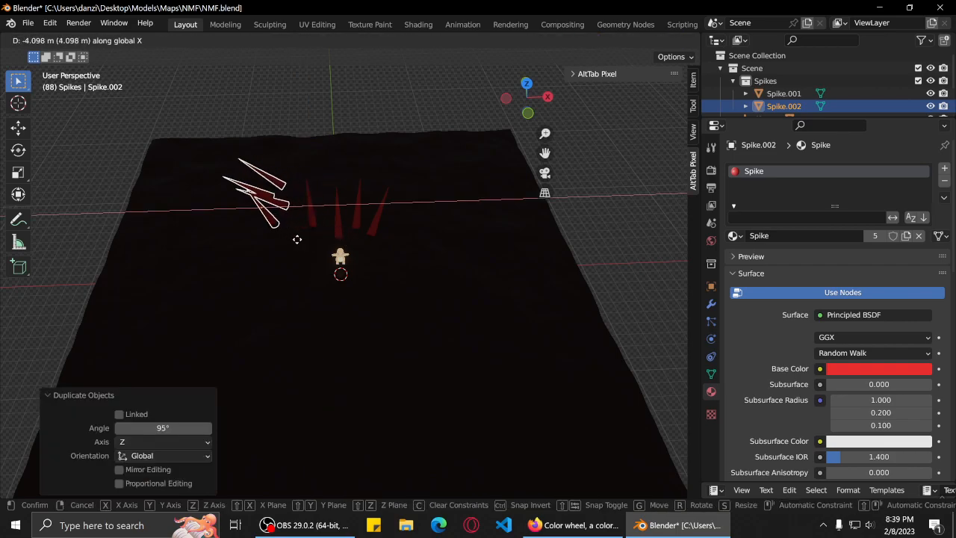
{"action": "left_click", "coordinate": [296, 239]}
{"action": "key", "text": "g"}
{"action": "key", "text": "y"}
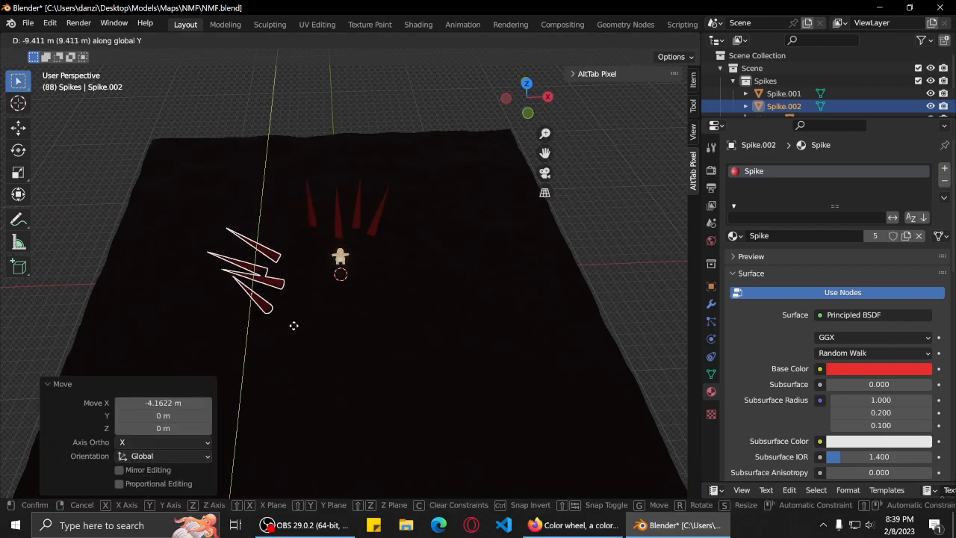
{"action": "left_click", "coordinate": [324, 299]}
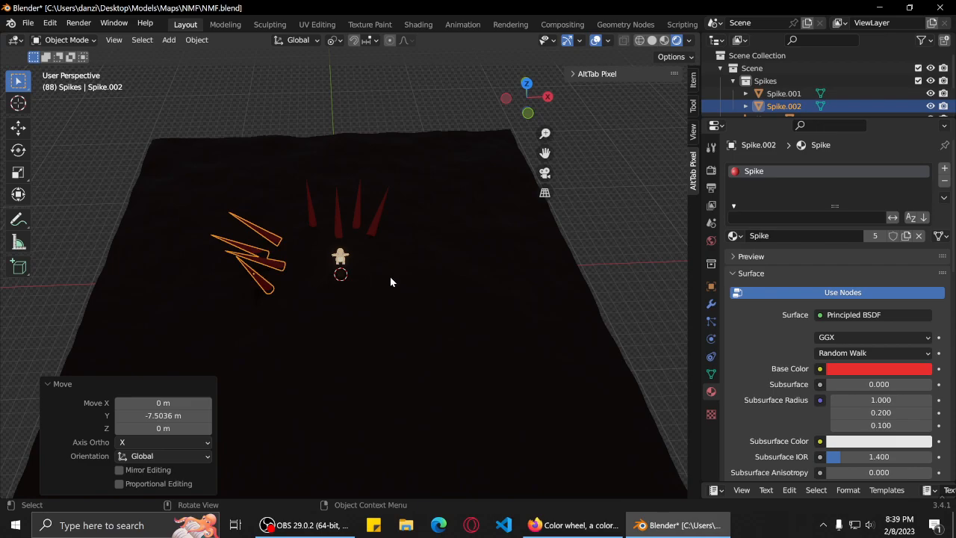
Duplicate the spike group beside the character and rotate the copies -175° around global Z.
{"action": "key", "text": "shift+d"}
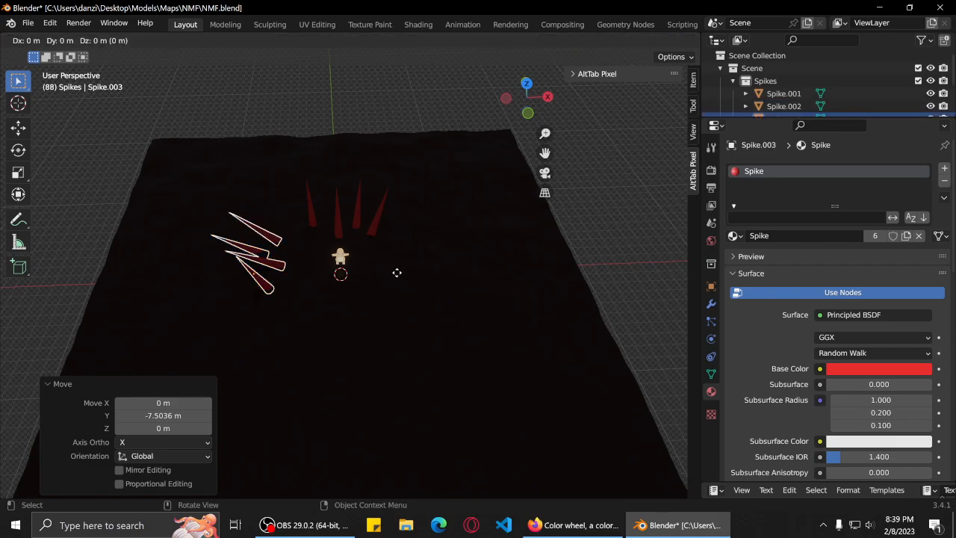
{"action": "key", "text": "r"}
{"action": "key", "text": "x"}
{"action": "key", "text": "y"}
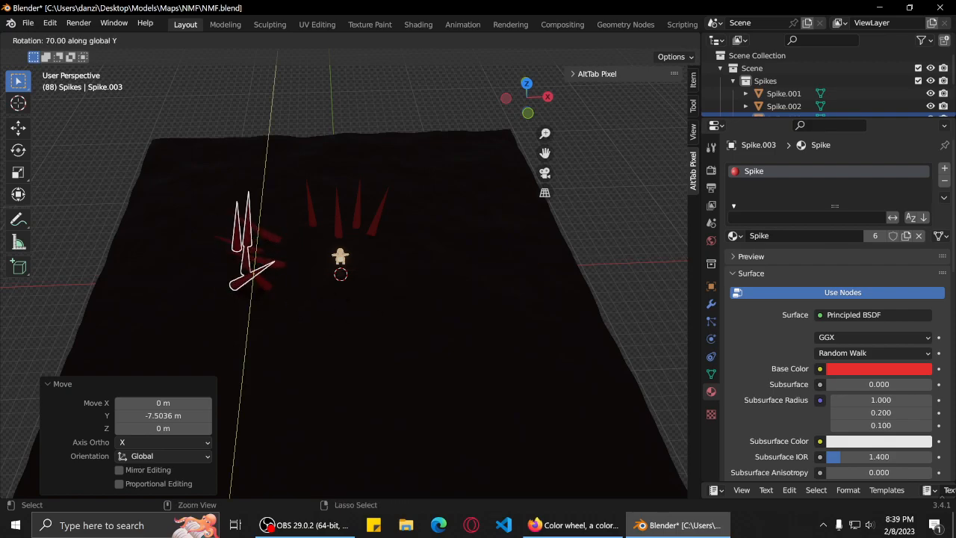
{"action": "key", "text": "z"}
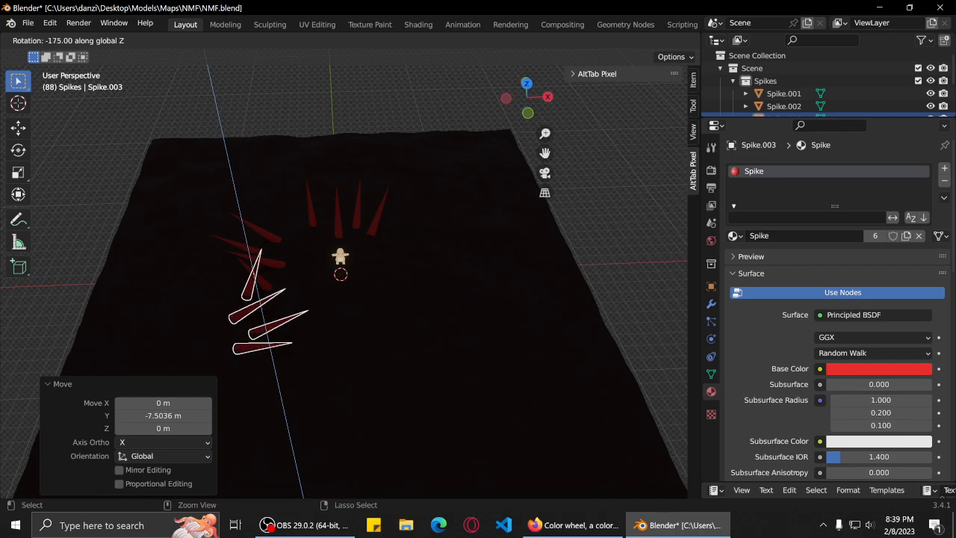
{"action": "left_click", "coordinate": [155, 288]}
Move the new spike group about 12.35 m along global X and 4.69 m along global Y, to the character's other side.
{"action": "key", "text": "g"}
{"action": "key", "text": "x"}
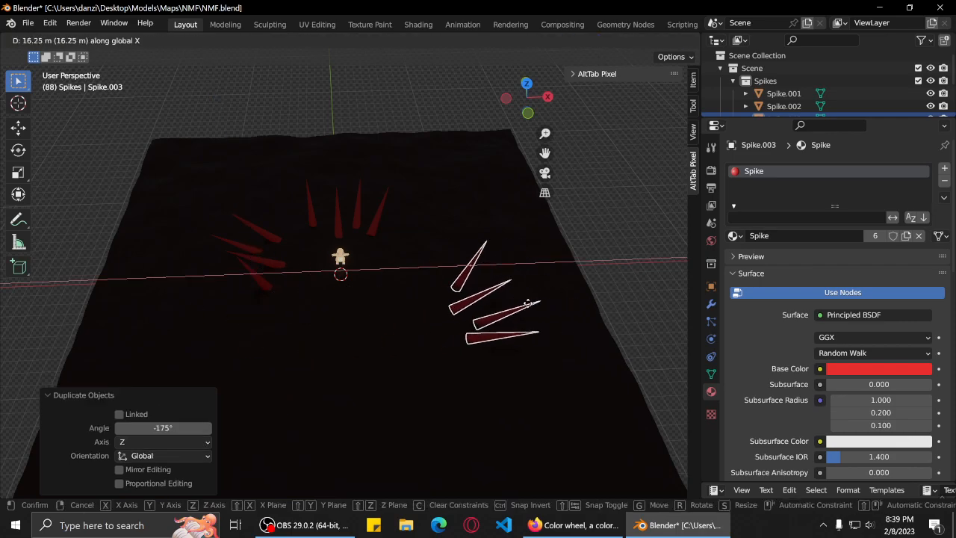
{"action": "left_click", "coordinate": [489, 292]}
{"action": "key", "text": "g"}
{"action": "key", "text": "y"}
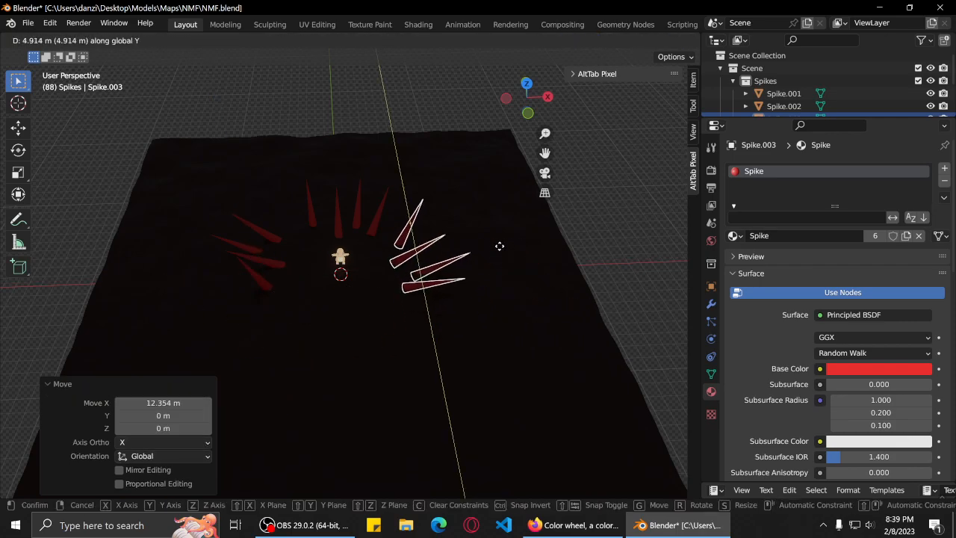
{"action": "left_click", "coordinate": [528, 251]}
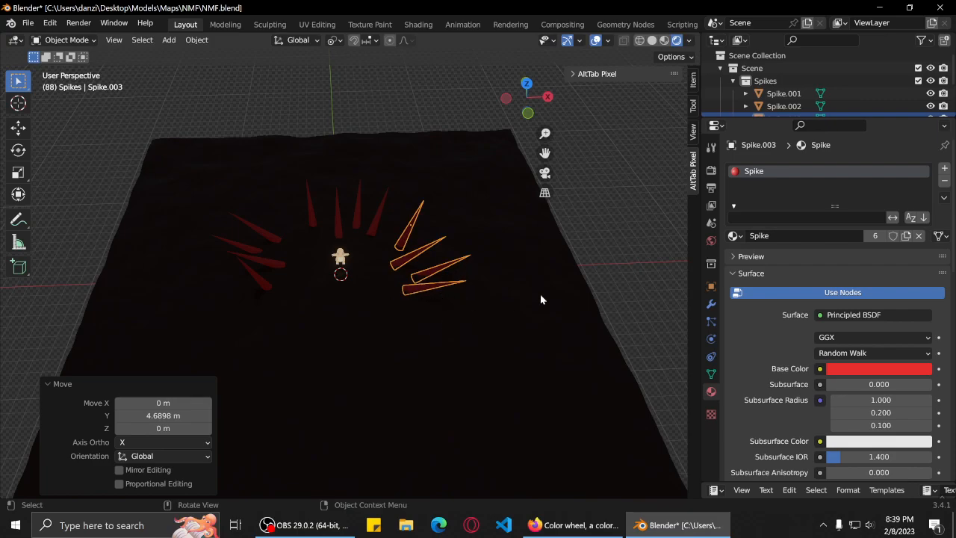
{"action": "key", "text": "shift+d"}
{"action": "right_click", "coordinate": [498, 315]}
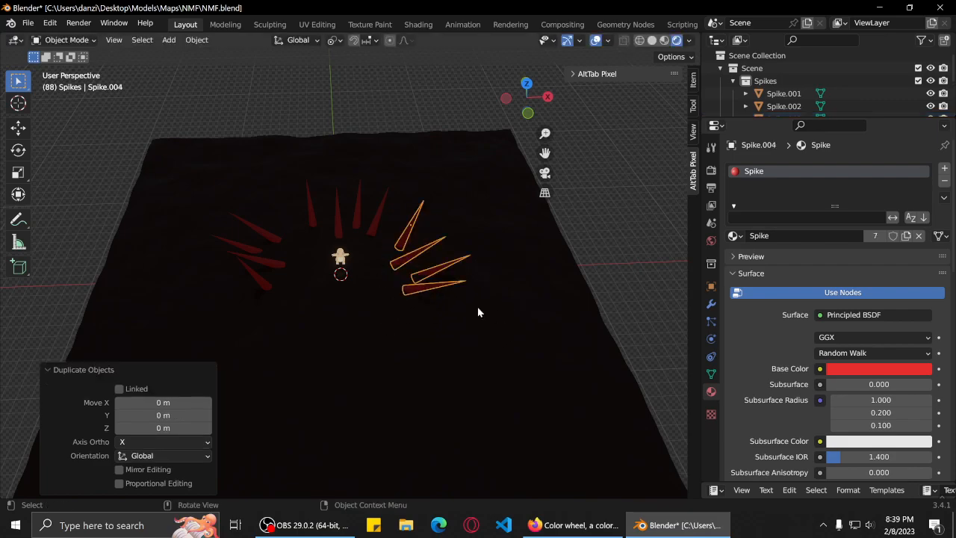
{"action": "key", "text": "ctrl+z"}
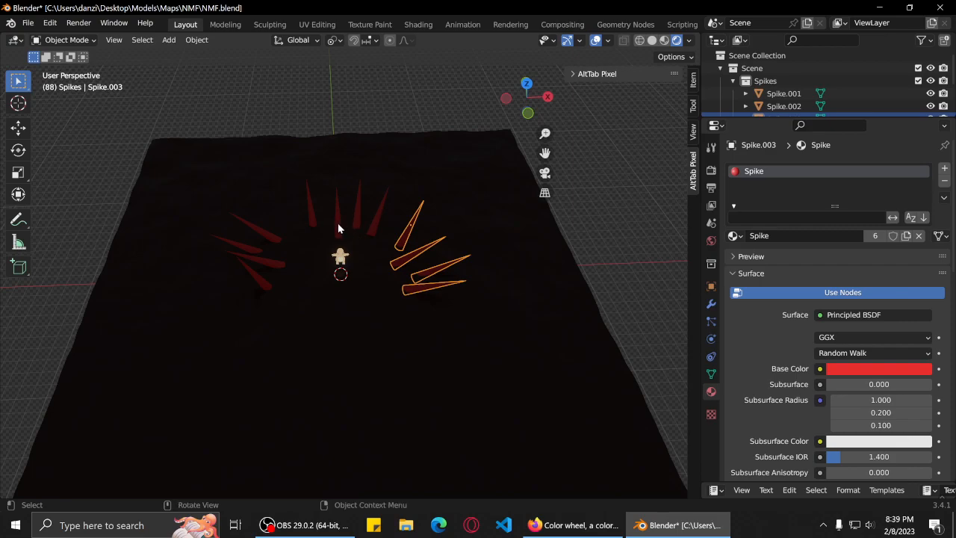
Duplicate the four spikes behind the character and rotate the copies around global Z so they point the opposite way.
{"action": "left_click", "coordinate": [337, 222]}
{"action": "key", "text": "shift+d"}
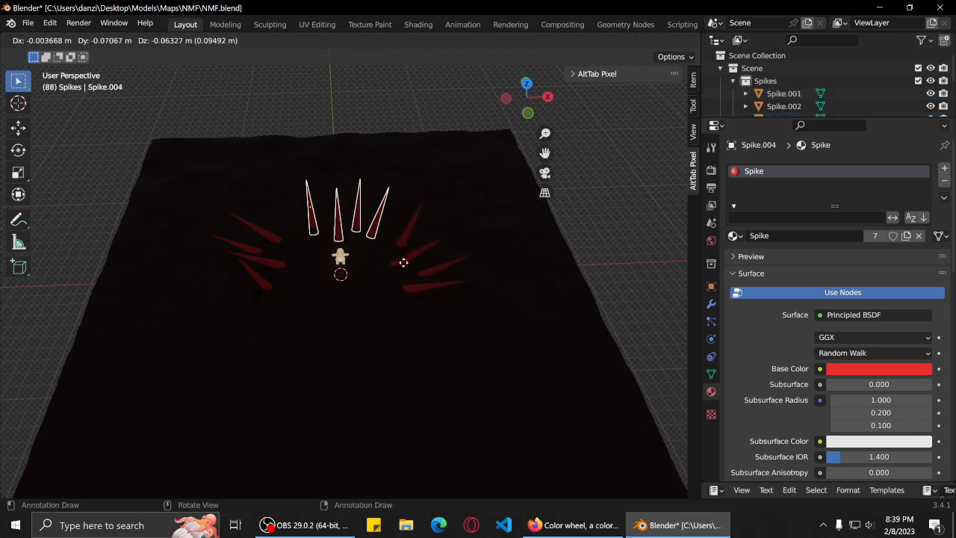
{"action": "key", "text": "r"}
{"action": "key", "text": "z"}
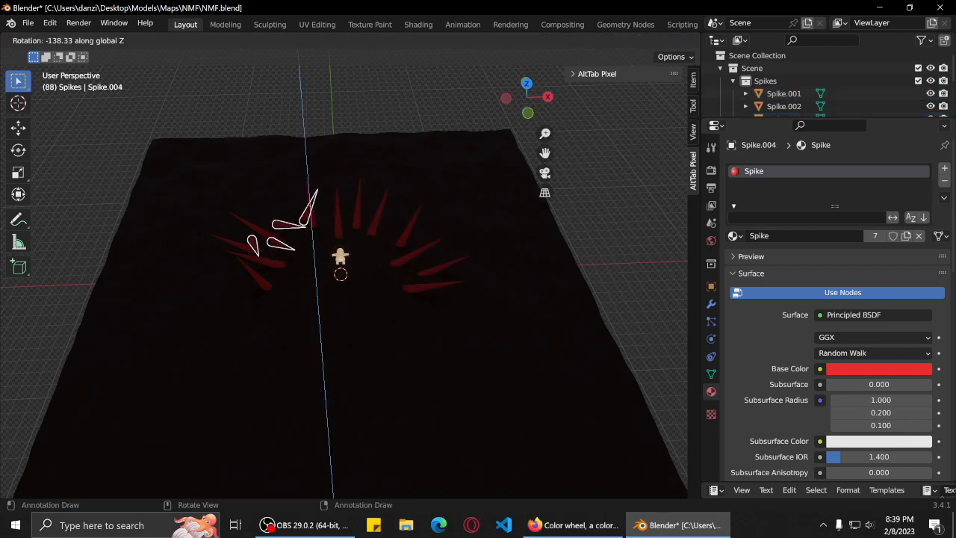
{"action": "left_click", "coordinate": [265, 201]}
Move this spike group about 5.43 m along global X and -10.53 m along global Y, in front of the character.
{"action": "key", "text": "g"}
{"action": "key", "text": "x"}
{"action": "left_click", "coordinate": [411, 313]}
{"action": "key", "text": "g"}
{"action": "key", "text": "y"}
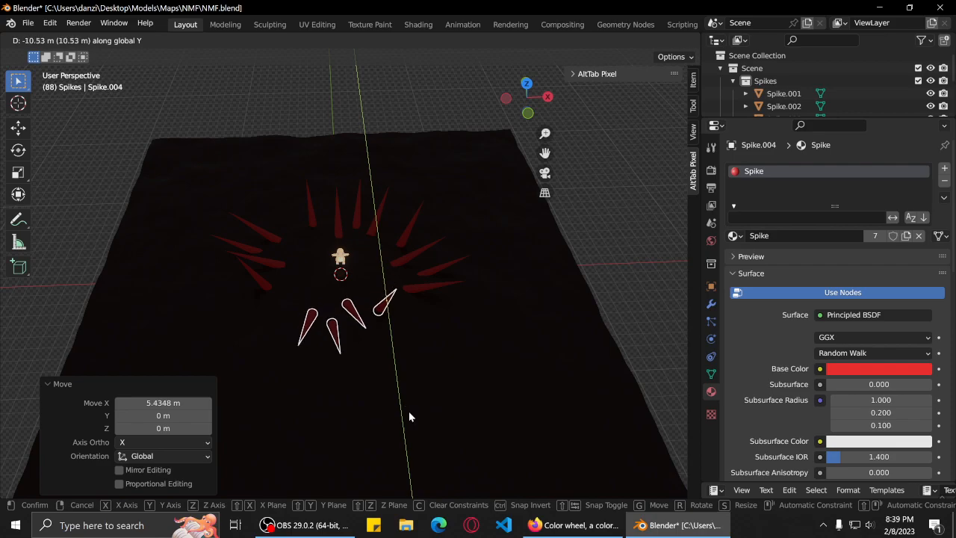
{"action": "left_click", "coordinate": [337, 373]}
Switch to the camera view to check the ring of spikes and render the scene.
{"action": "mouse_move", "coordinate": [337, 373]}
{"action": "middle_mouse_down"}
{"action": "mouse_move", "coordinate": [439, 356]}
{"action": "mouse_move", "coordinate": [329, 363]}
{"action": "middle_mouse_up"}
{"action": "key", "text": "KP_0"}
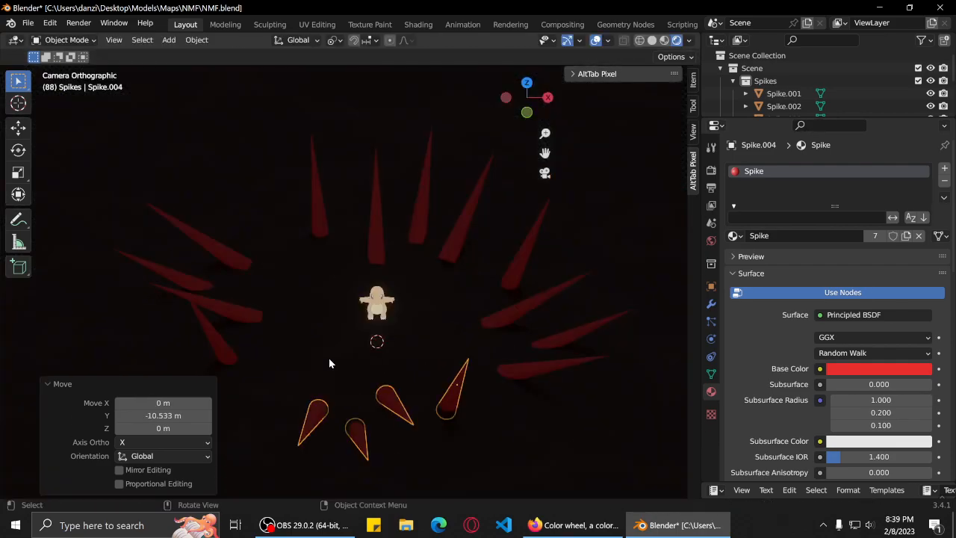
{"action": "middle_click_drag", "start_coordinate": [441, 374], "coordinate": [427, 322], "text": "shift"}
{"action": "scroll", "coordinate": [428, 321], "scroll_direction": "up", "scroll_amount": 1}
{"action": "scroll", "coordinate": [440, 316], "scroll_direction": "down", "scroll_amount": 2}
{"action": "scroll", "coordinate": [446, 313], "scroll_direction": "up", "scroll_amount": 2}
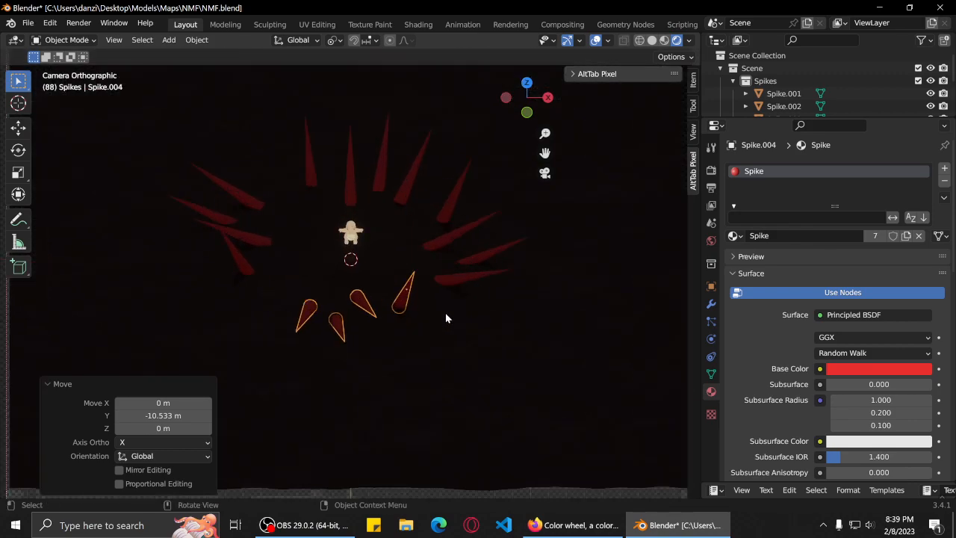
{"action": "scroll", "coordinate": [446, 318], "scroll_direction": "down", "scroll_amount": 1}
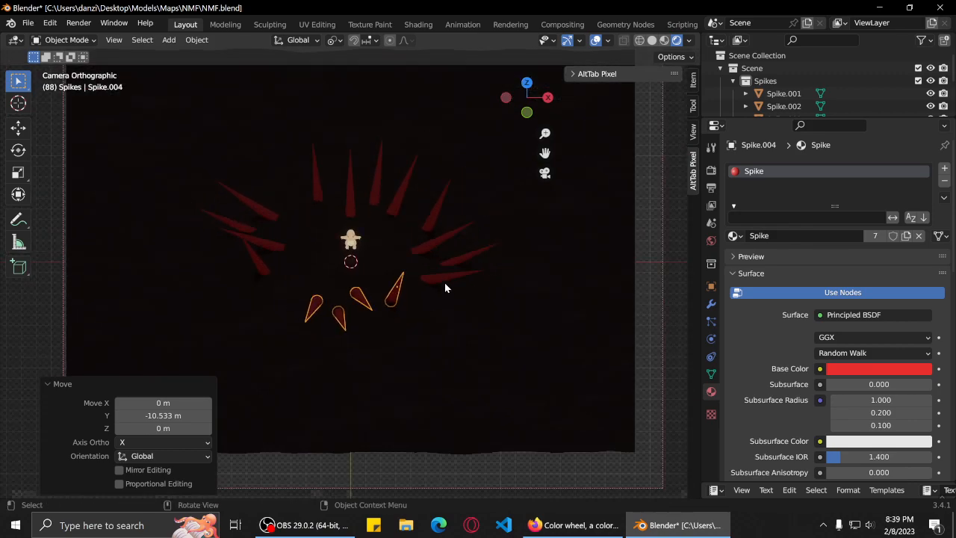
{"action": "scroll", "coordinate": [433, 284], "scroll_direction": "up", "scroll_amount": 2}
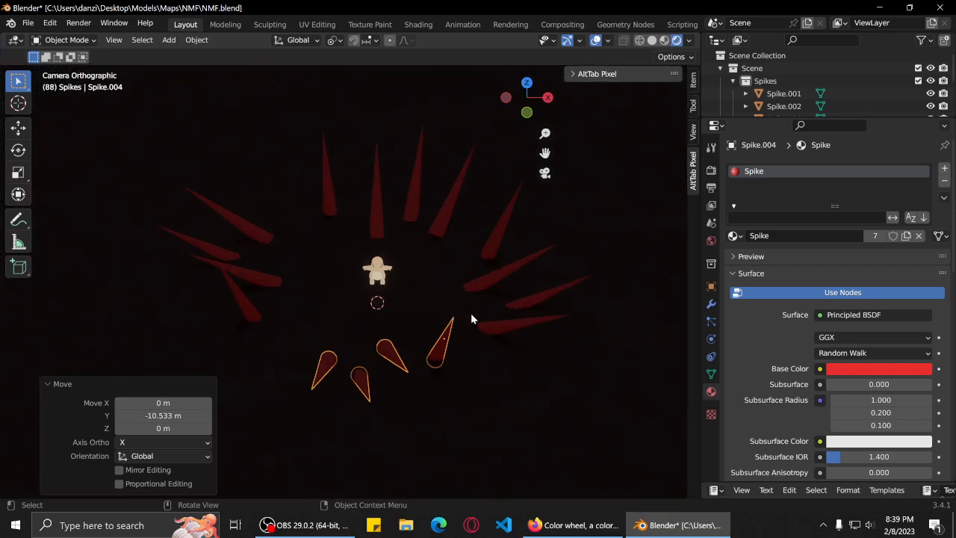
{"action": "key", "text": "F12"}
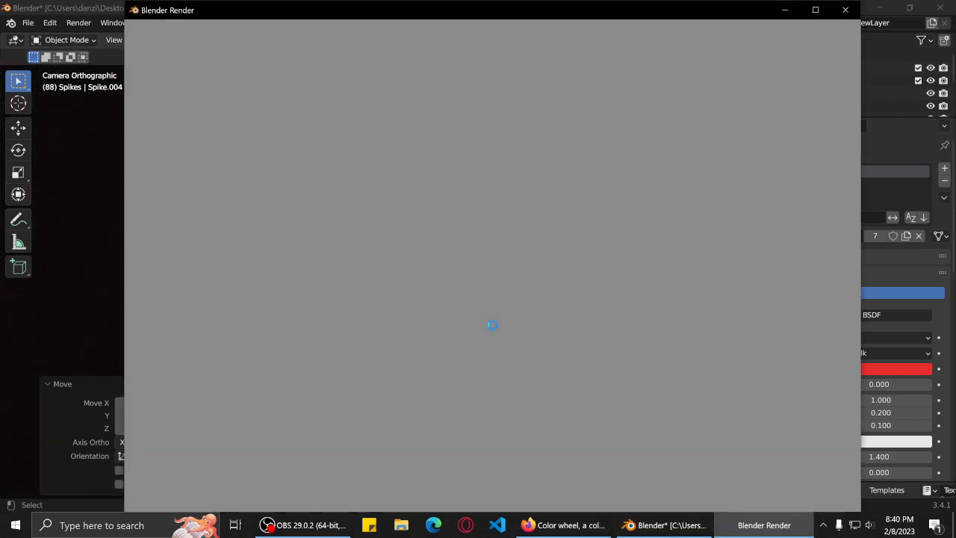
Inspect the rendered ring of spikes around the character and close the render window.
{"action": "scroll", "coordinate": [530, 240], "scroll_direction": "up", "scroll_amount": 5}
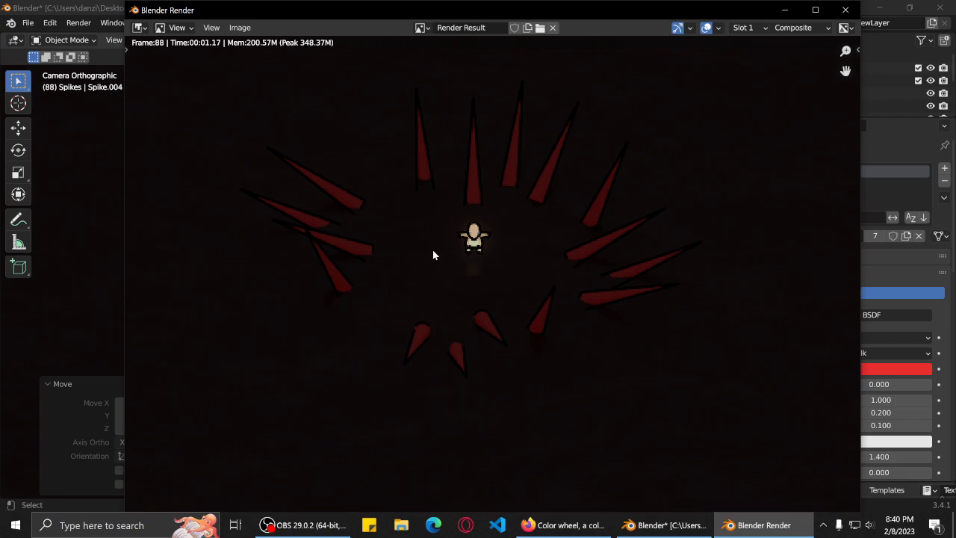
{"action": "scroll", "coordinate": [550, 247], "scroll_direction": "down", "scroll_amount": 2}
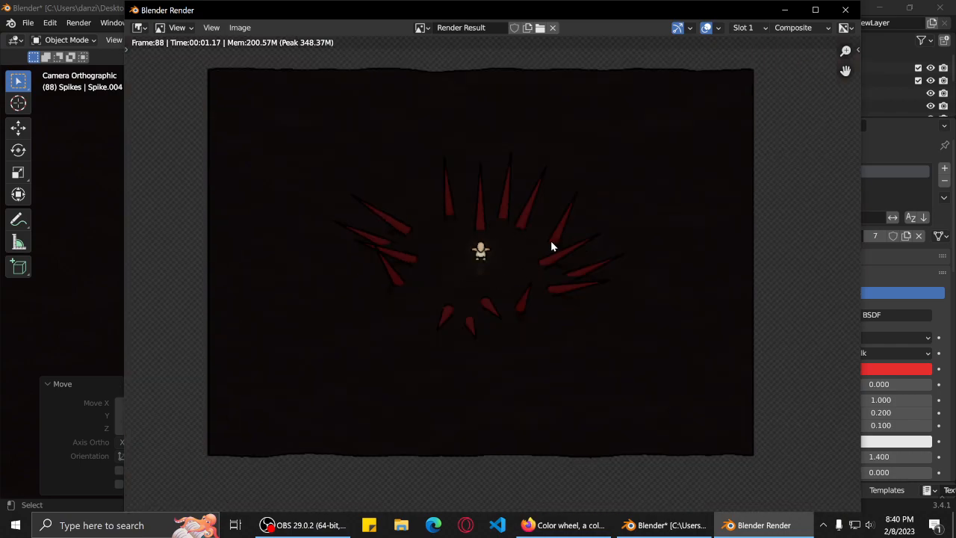
{"action": "left_click", "coordinate": [845, 10]}
Collapse the Spikes collection in the scene hierarchy.
{"action": "scroll", "coordinate": [739, 71], "scroll_direction": "down", "scroll_amount": 4}
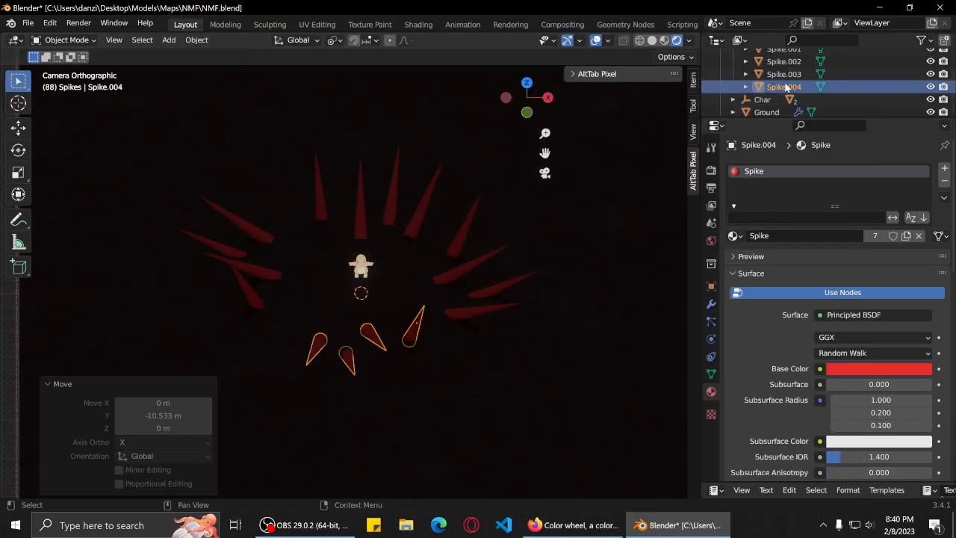
{"action": "scroll", "coordinate": [739, 66], "scroll_direction": "up", "scroll_amount": 2}
{"action": "scroll", "coordinate": [739, 65], "scroll_direction": "up", "scroll_amount": 1}
{"action": "left_click", "coordinate": [737, 65]}
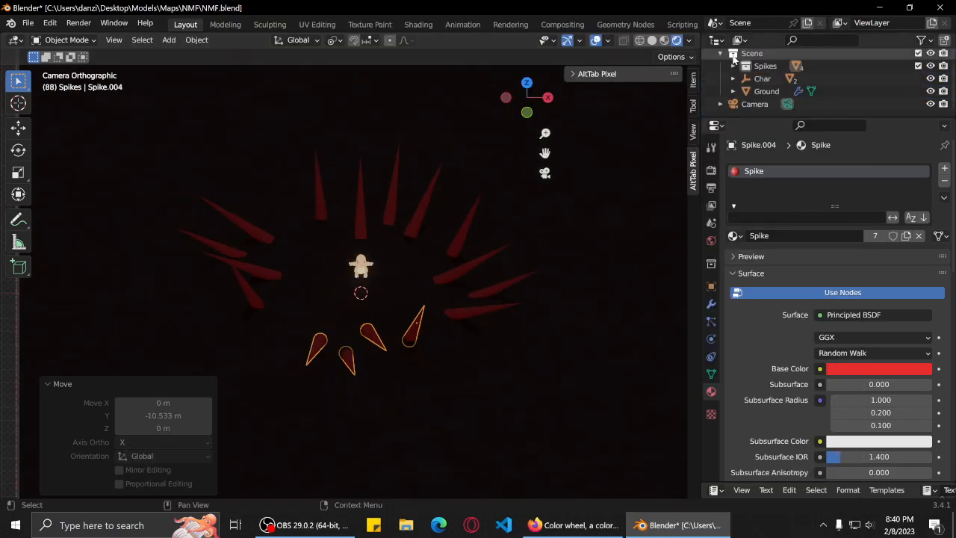
Set the World background strength to 0.300 to darken the scene's ambient light.
{"action": "scroll", "coordinate": [437, 194], "scroll_direction": "down", "scroll_amount": 4}
{"action": "scroll", "coordinate": [438, 198], "scroll_direction": "up", "scroll_amount": 3}
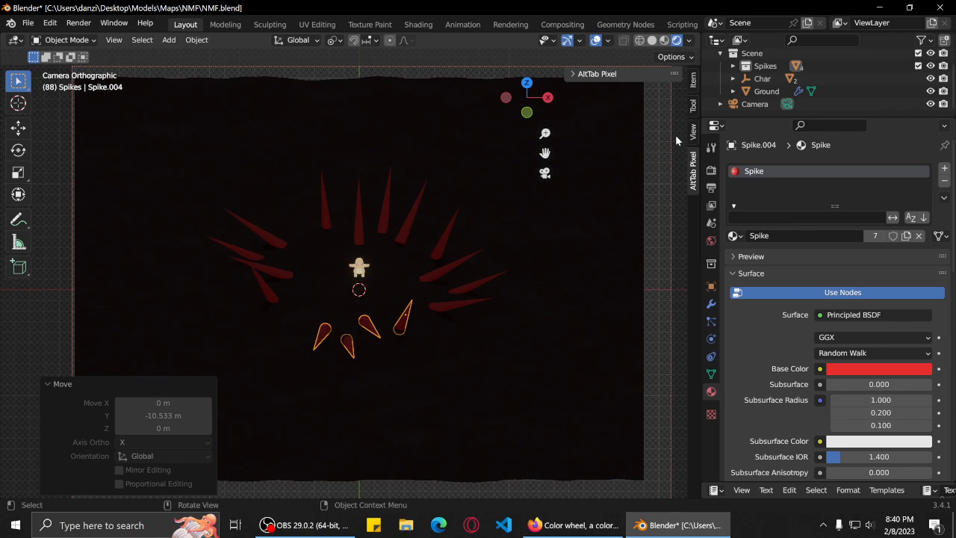
{"action": "scroll", "coordinate": [491, 224], "scroll_direction": "down", "scroll_amount": 1}
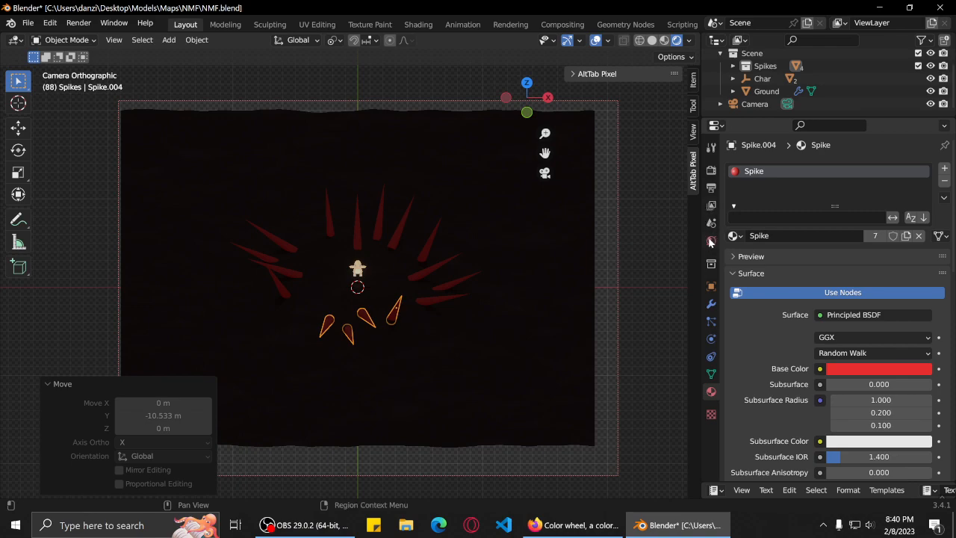
{"action": "left_click", "coordinate": [712, 189]}
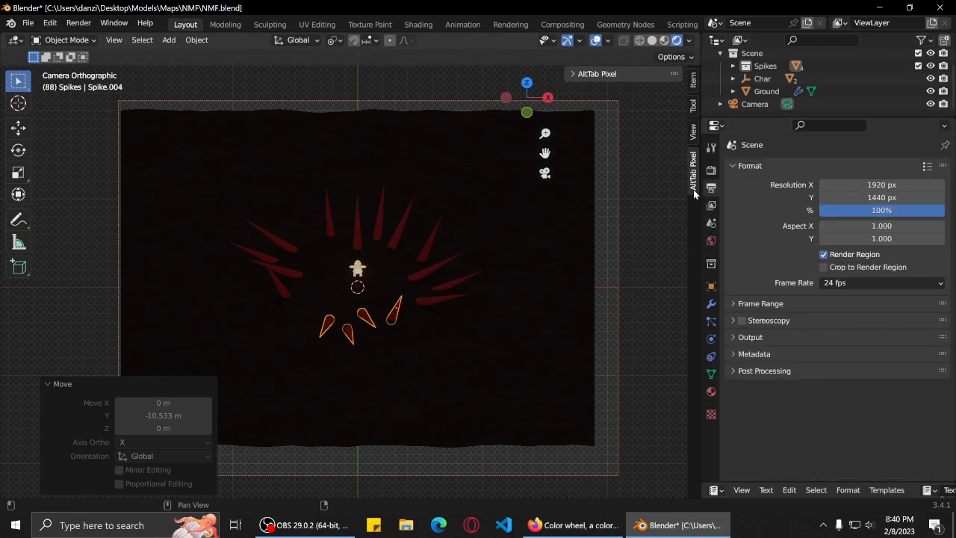
{"action": "left_click", "coordinate": [712, 240]}
{"action": "left_click_drag", "start_coordinate": [837, 270], "coordinate": [835, 269]}
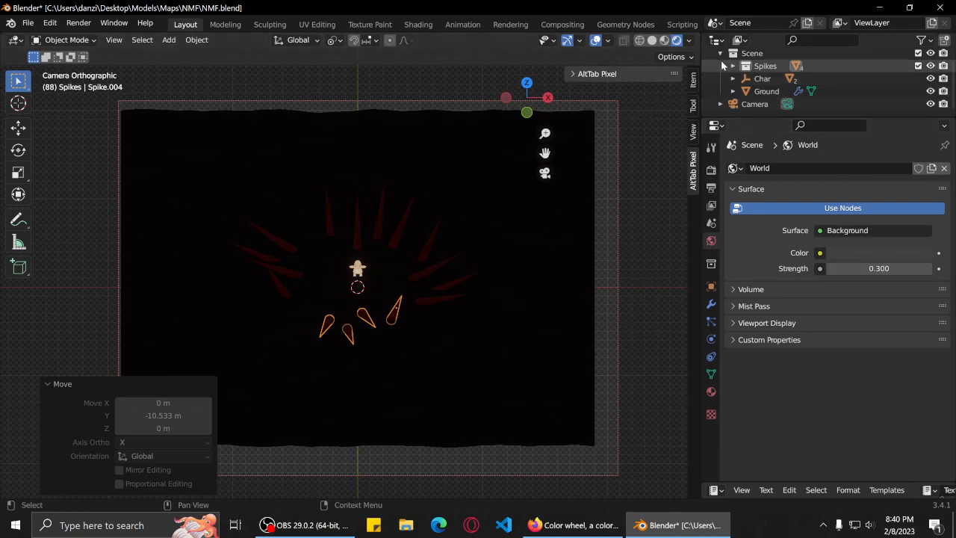
Make the Scene collection active and collapse its whole hierarchy.
{"action": "left_click", "coordinate": [752, 54]}
{"action": "key", "text": "shift+a"}
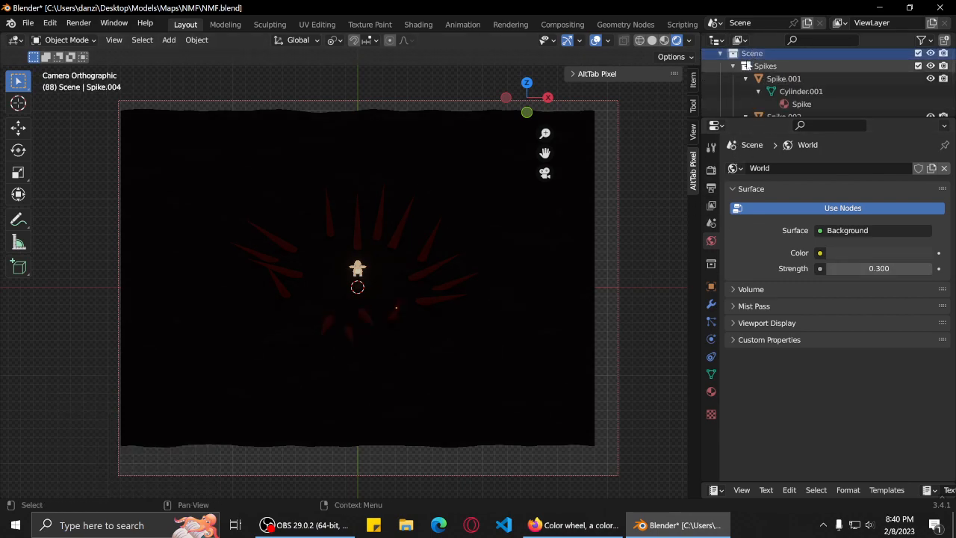
{"action": "key", "text": "shift+a"}
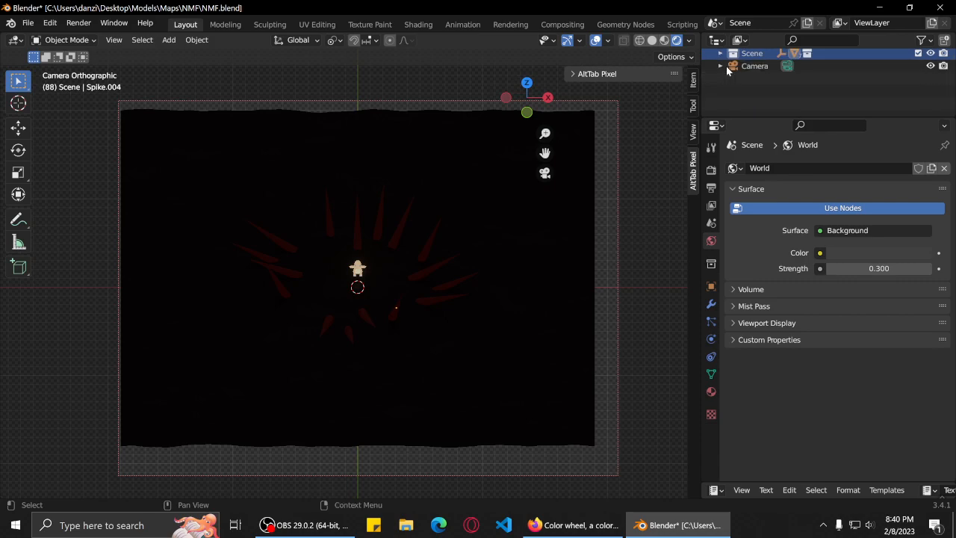
Add a Sun light at the world origin in the Scene collection to light the spikes and ground.
{"action": "key", "text": "shift+a"}
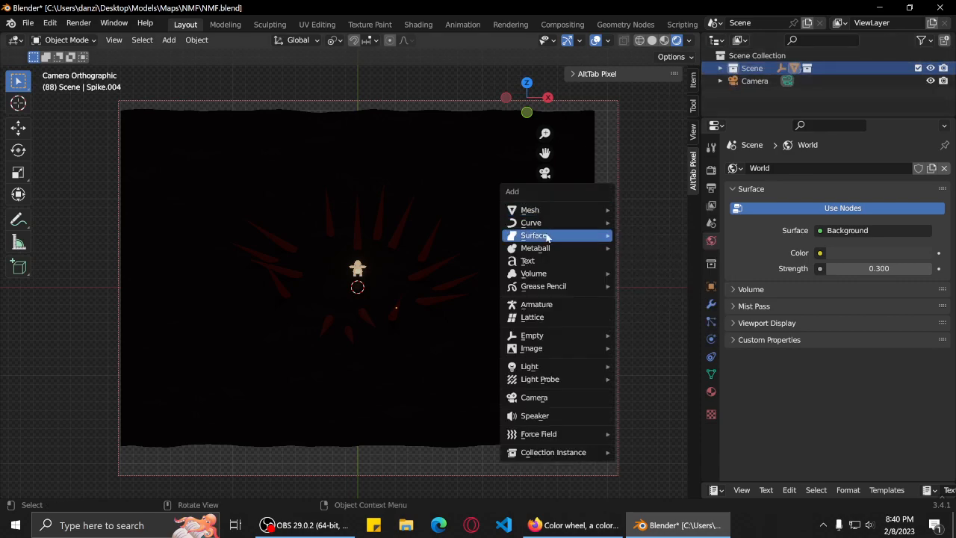
{"action": "mouse_move", "coordinate": [556, 437]}
{"action": "mouse_move", "coordinate": [576, 364]}
{"action": "left_click", "coordinate": [644, 366]}
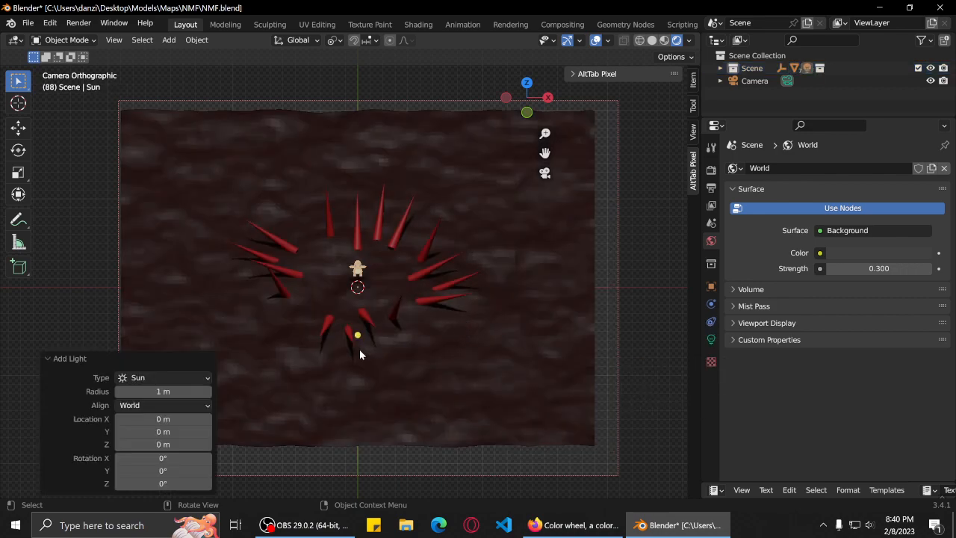
{"action": "middle_click_drag", "start_coordinate": [369, 353], "coordinate": [438, 366]}
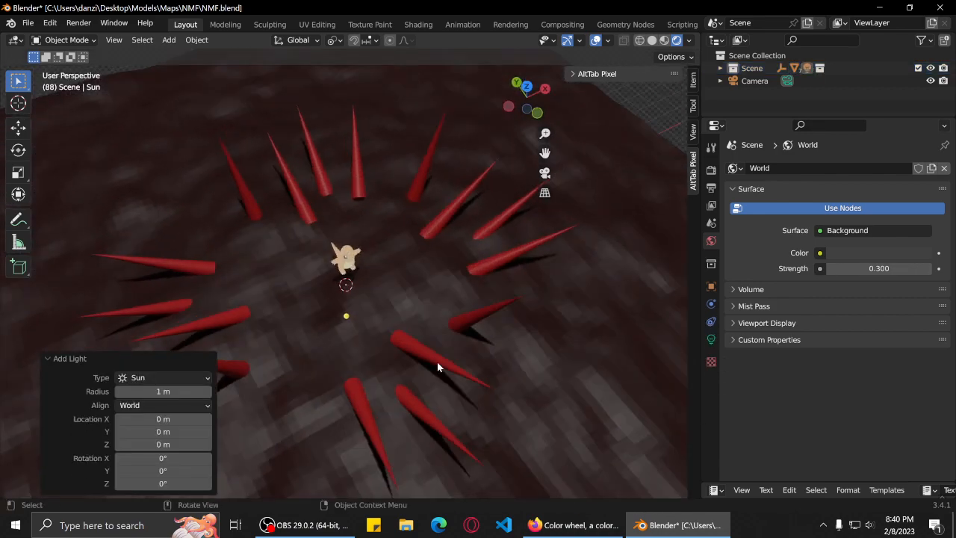
Select the Sun light in the Scene collection and set its strength to 0.5.
{"action": "scroll", "coordinate": [437, 361], "scroll_direction": "down", "scroll_amount": 8}
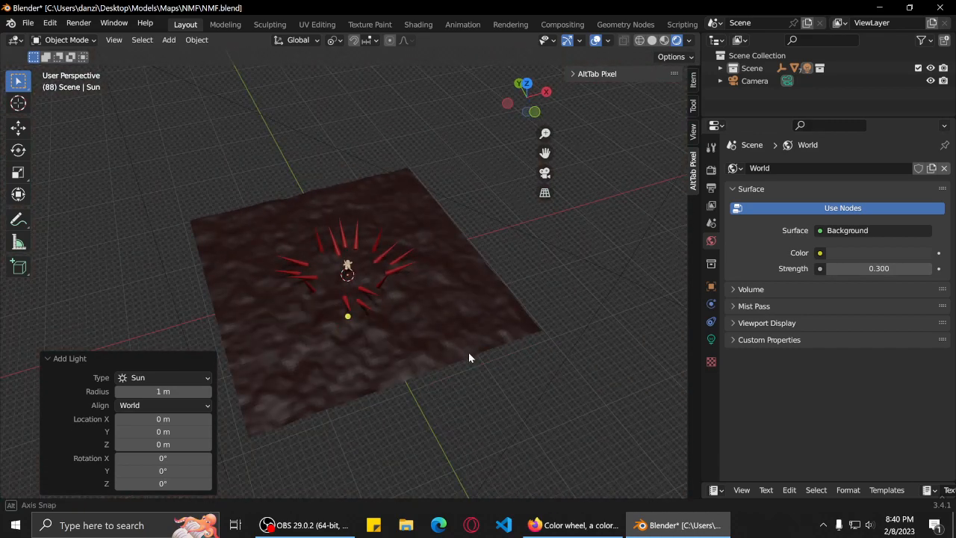
{"action": "scroll", "coordinate": [448, 334], "scroll_direction": "up", "scroll_amount": 8}
{"action": "scroll", "coordinate": [424, 323], "scroll_direction": "down", "scroll_amount": 4}
{"action": "middle_click_drag", "start_coordinate": [538, 320], "coordinate": [457, 327]}
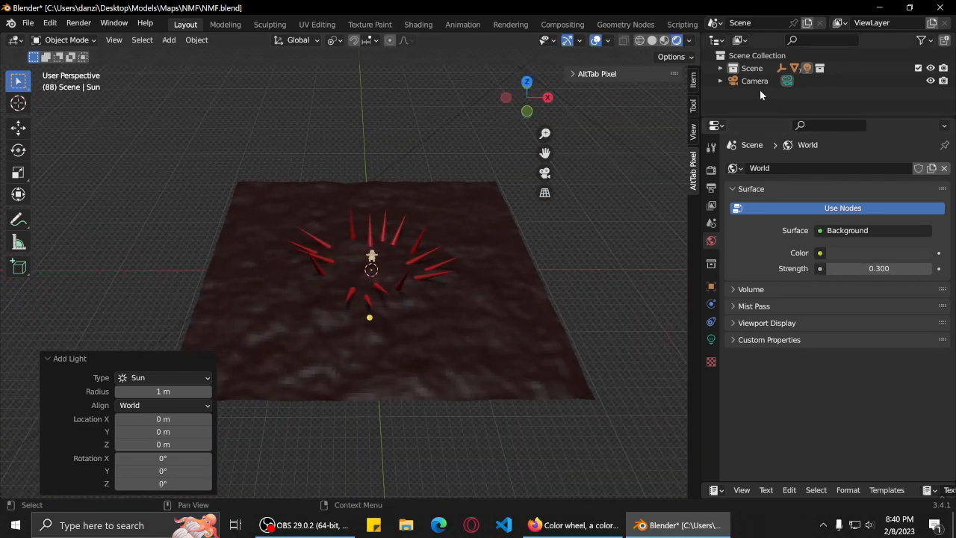
{"action": "left_click", "coordinate": [721, 68]}
{"action": "scroll", "coordinate": [820, 96], "scroll_direction": "down", "scroll_amount": 2}
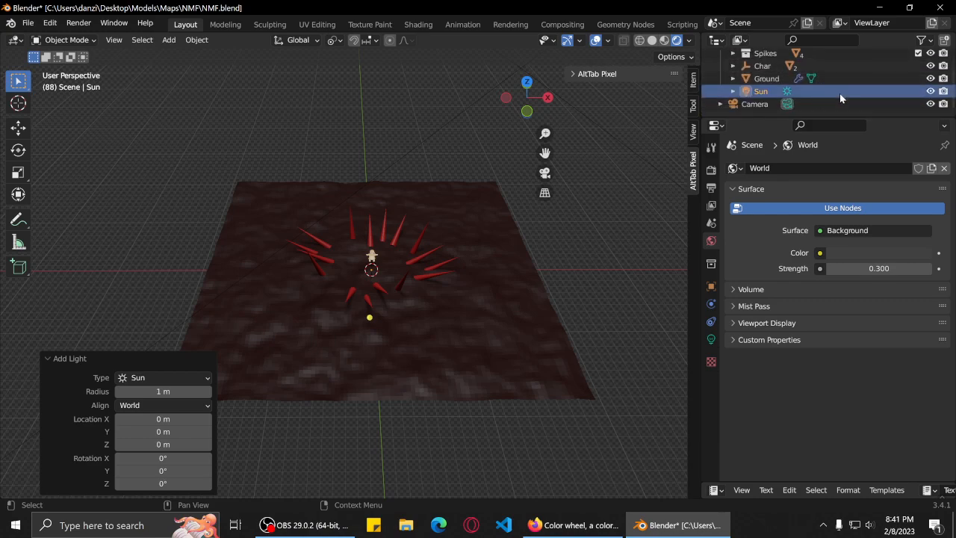
{"action": "left_click", "coordinate": [840, 93]}
{"action": "left_click", "coordinate": [711, 339]}
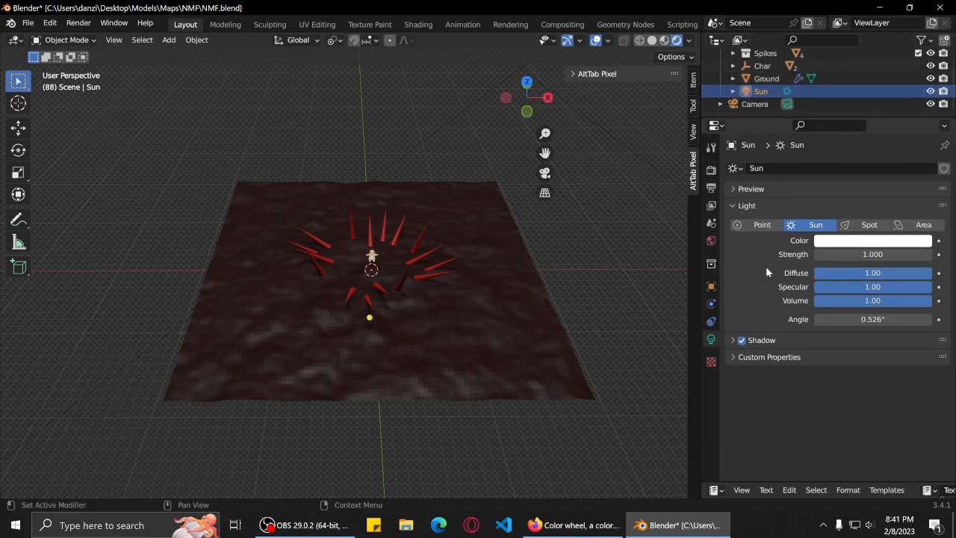
{"action": "left_click", "coordinate": [869, 254]}
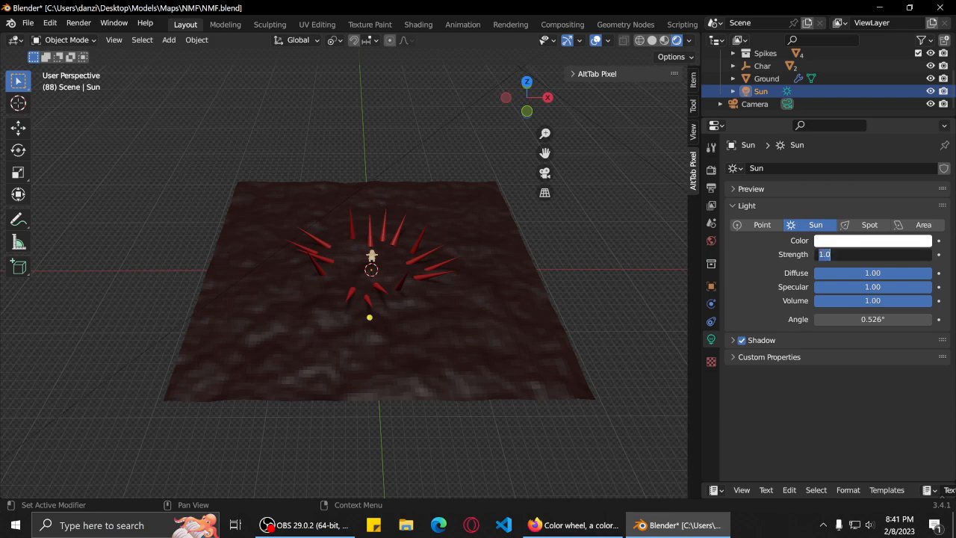
{"action": "type", "text": ".5"}
{"action": "key", "text": "Return"}
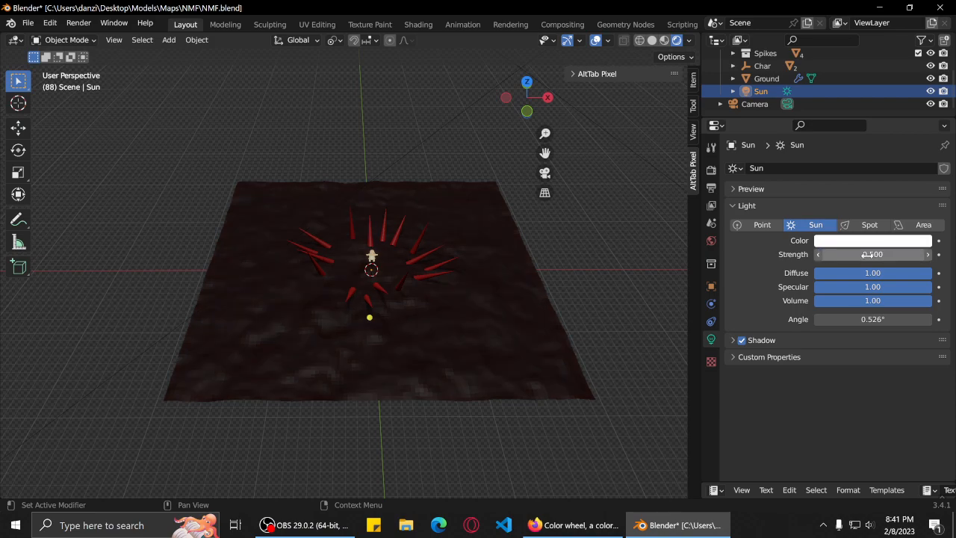
Lower the Sun light's strength to 0.2.
{"action": "left_click", "coordinate": [865, 254]}
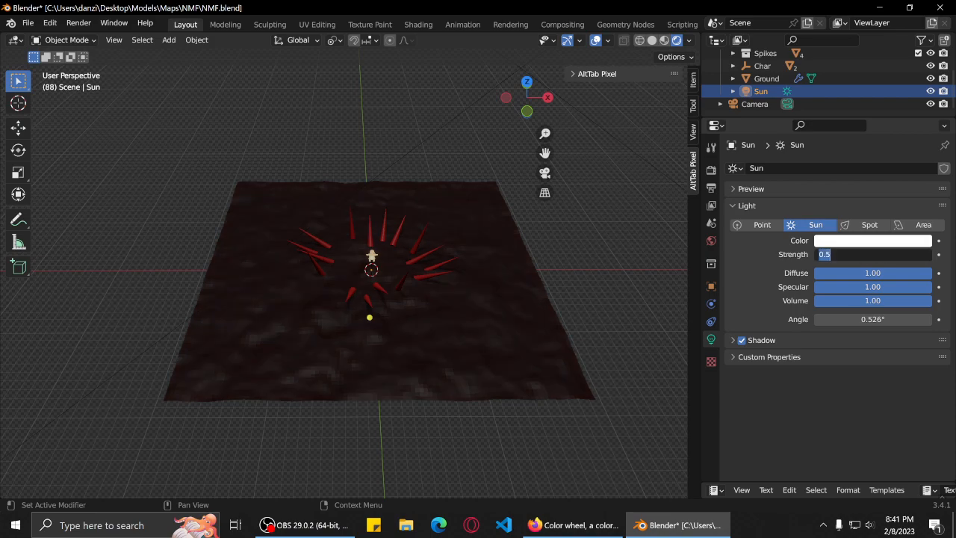
{"action": "type", "text": ".2"}
{"action": "key", "text": "Return"}
Switch to Adobe Color in Firefox, adjust swatch C to saturation 45 and brightness 100, and copy its hex code FF8C8C.
{"action": "left_click", "coordinate": [844, 240]}
{"action": "left_click", "coordinate": [571, 532]}
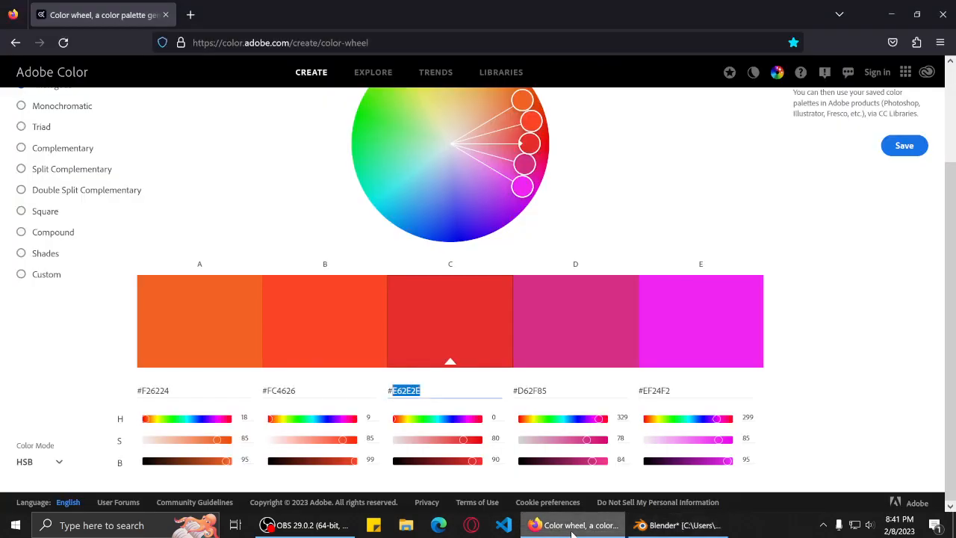
{"action": "left_click_drag", "start_coordinate": [460, 439], "coordinate": [417, 440]}
{"action": "left_click_drag", "start_coordinate": [462, 462], "coordinate": [493, 465]}
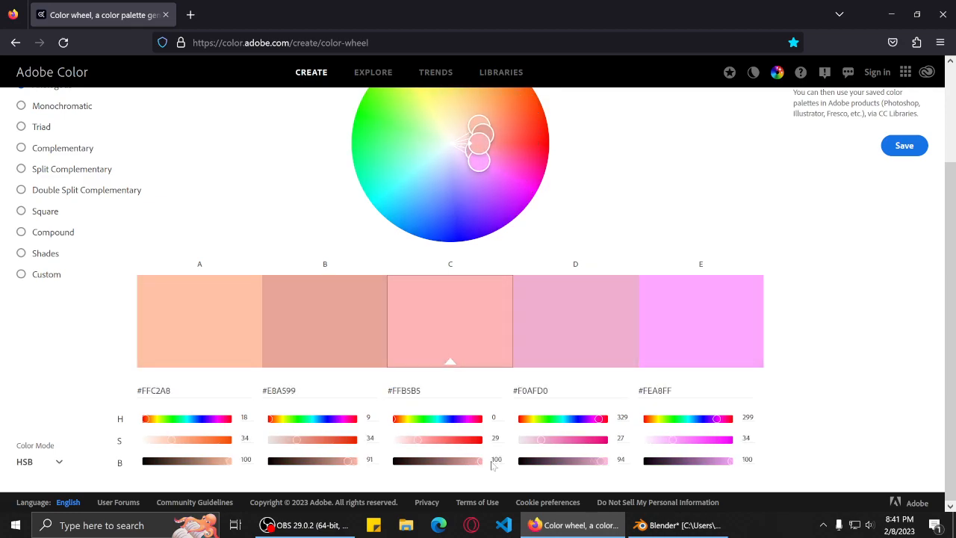
{"action": "left_click_drag", "start_coordinate": [418, 439], "coordinate": [432, 439]}
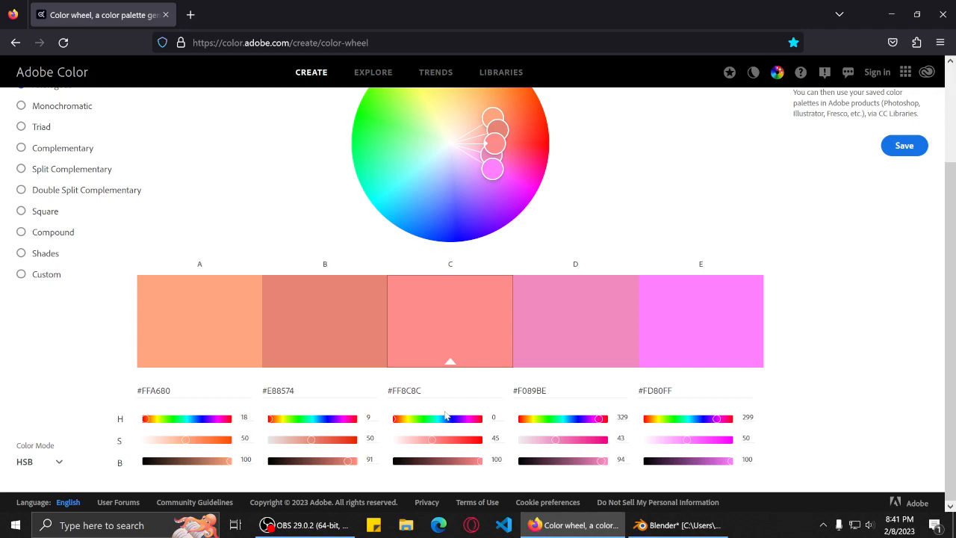
{"action": "key", "text": "ctrl+a"}
{"action": "key", "text": "ctrl+c"}
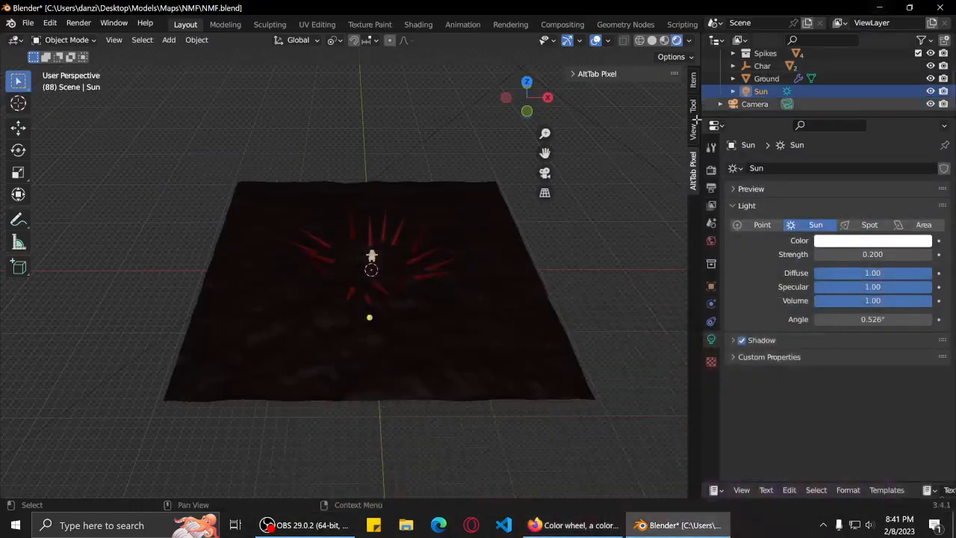
Switch back to Blender and set the Sun light's color to hex FF8C8C.
{"action": "key", "text": "alt+Tab"}
{"action": "left_click", "coordinate": [859, 240]}
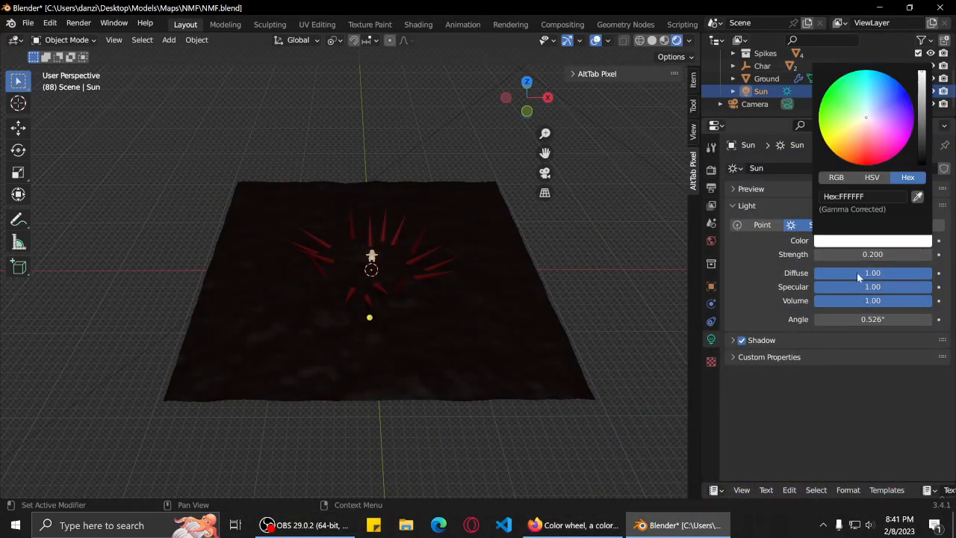
{"action": "left_click", "coordinate": [868, 240]}
{"action": "key", "text": "ctrl+v"}
{"action": "key", "text": "Return"}
{"action": "mouse_move", "coordinate": [414, 271]}
{"action": "middle_mouse_down"}
{"action": "mouse_move", "coordinate": [418, 327]}
{"action": "mouse_move", "coordinate": [455, 320]}
{"action": "mouse_move", "coordinate": [506, 267]}
{"action": "mouse_move", "coordinate": [405, 259]}
{"action": "mouse_move", "coordinate": [417, 277]}
{"action": "middle_mouse_up"}
{"action": "scroll", "coordinate": [434, 284], "scroll_direction": "down", "scroll_amount": 6}
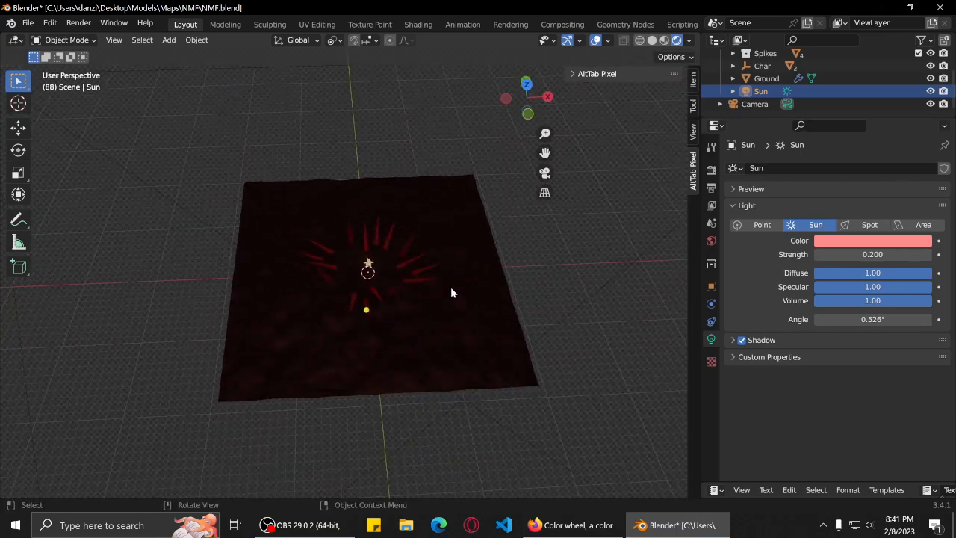
Return to Adobe Color in Firefox, reduce swatch C's saturation to 20, and copy its hex code FFCCCC.
{"action": "left_click", "coordinate": [573, 525]}
{"action": "left_click_drag", "start_coordinate": [432, 438], "coordinate": [409, 439]}
{"action": "double_click", "coordinate": [408, 390]}
{"action": "key", "text": "ctrl+c"}
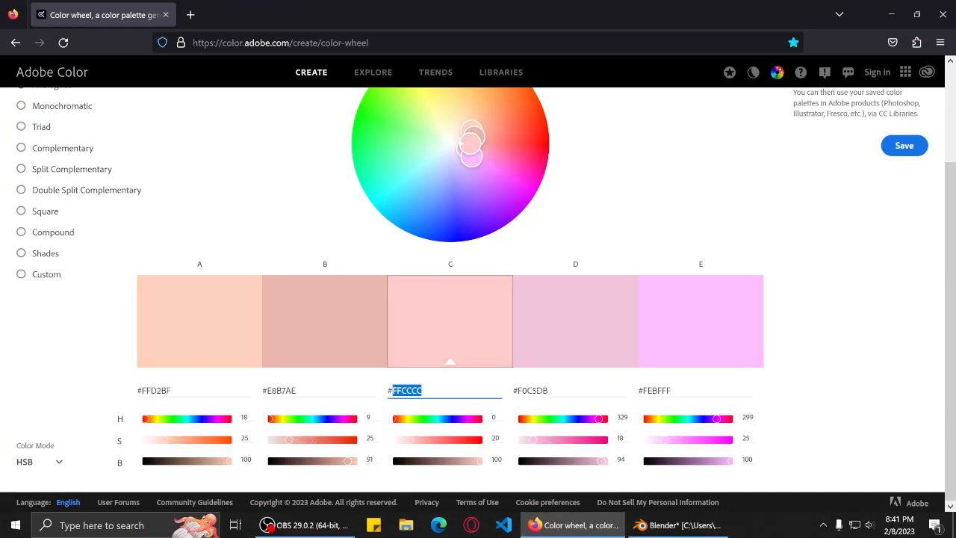
Switch back to Blender and set the Sun light's color to hex FFCCCC.
{"action": "key", "text": "alt+Tab"}
{"action": "left_click", "coordinate": [853, 240]}
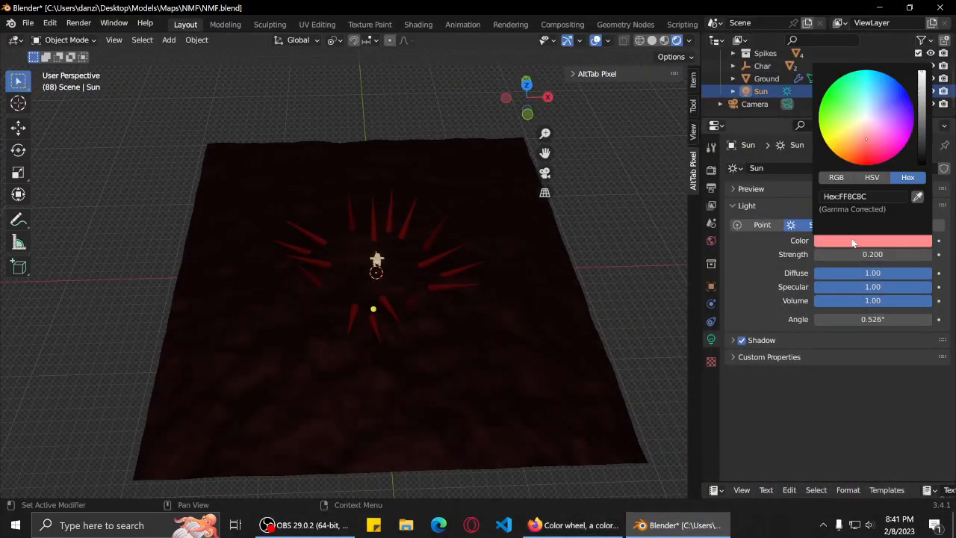
{"action": "key", "text": "ctrl+a"}
{"action": "key", "text": "ctrl+v"}
{"action": "key", "text": "Return"}
{"action": "middle_click_drag", "start_coordinate": [383, 312], "coordinate": [413, 327]}
{"action": "scroll", "coordinate": [429, 266], "scroll_direction": "up", "scroll_amount": 3}
{"action": "scroll", "coordinate": [415, 322], "scroll_direction": "down", "scroll_amount": 5}
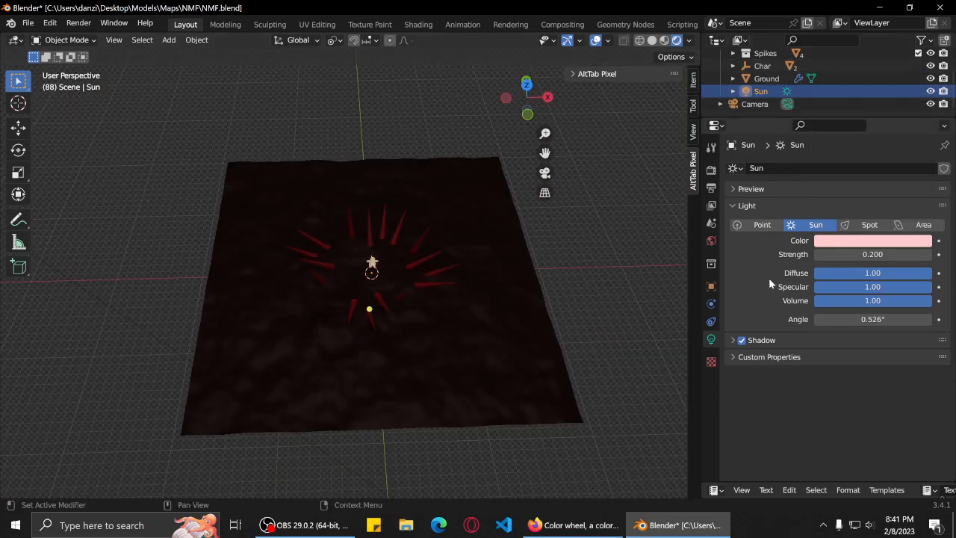
Convert the Sun light to a Point light and raise it about 9.45 m along the Z axis.
{"action": "left_click", "coordinate": [761, 225]}
{"action": "middle_click_drag", "start_coordinate": [448, 284], "coordinate": [415, 260]}
{"action": "key", "text": "g"}
{"action": "key", "text": "z"}
{"action": "left_click", "coordinate": [457, 142]}
{"action": "middle_click_drag", "start_coordinate": [456, 142], "coordinate": [482, 232]}
Set the point light's power to 2000 W.
{"action": "left_click", "coordinate": [827, 256]}
{"action": "type", "text": "2000"}
{"action": "key", "text": "Return"}
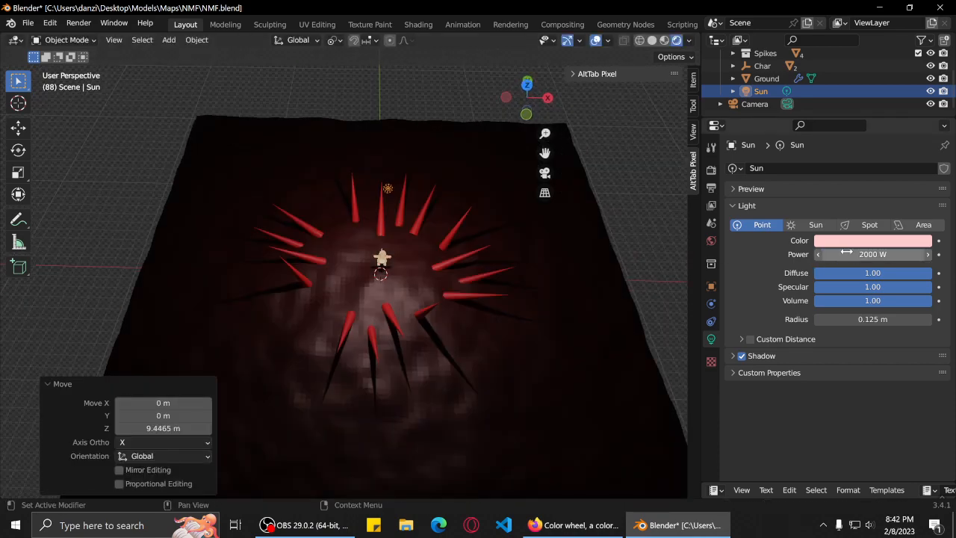
{"action": "middle_click_drag", "start_coordinate": [490, 254], "coordinate": [625, 261]}
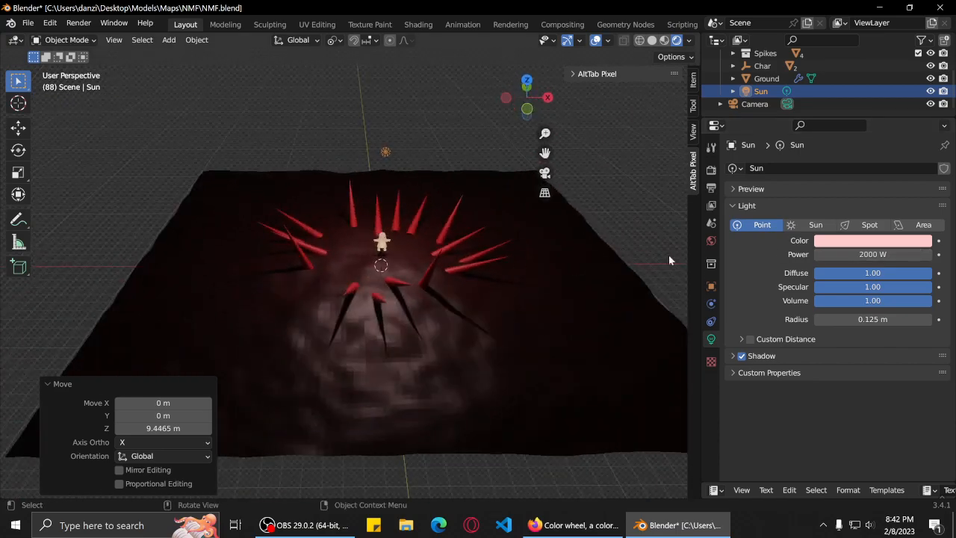
In Adobe Color in Firefox, raise swatch C's saturation to 65 to get hex FF5959, and return to Blender.
{"action": "left_click", "coordinate": [574, 525]}
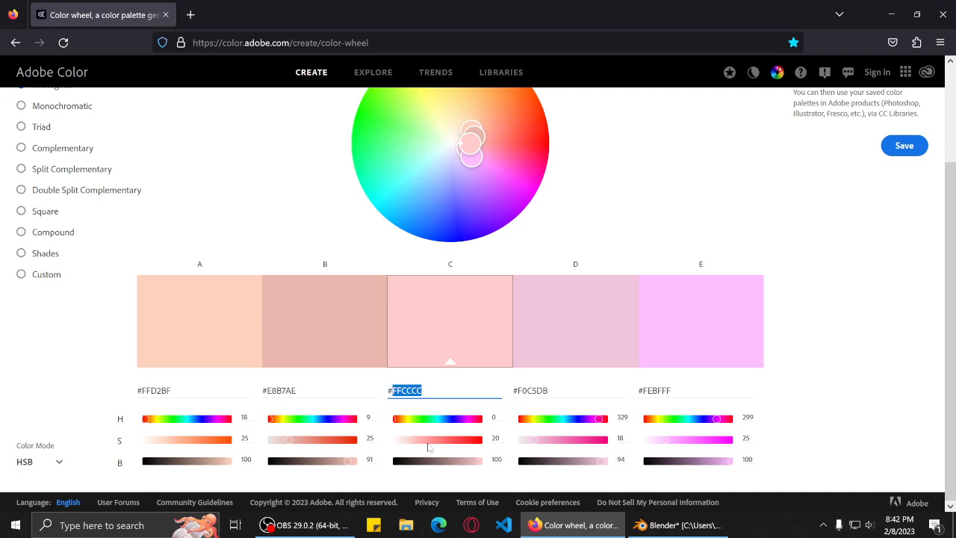
{"action": "left_click_drag", "start_coordinate": [405, 441], "coordinate": [452, 439]}
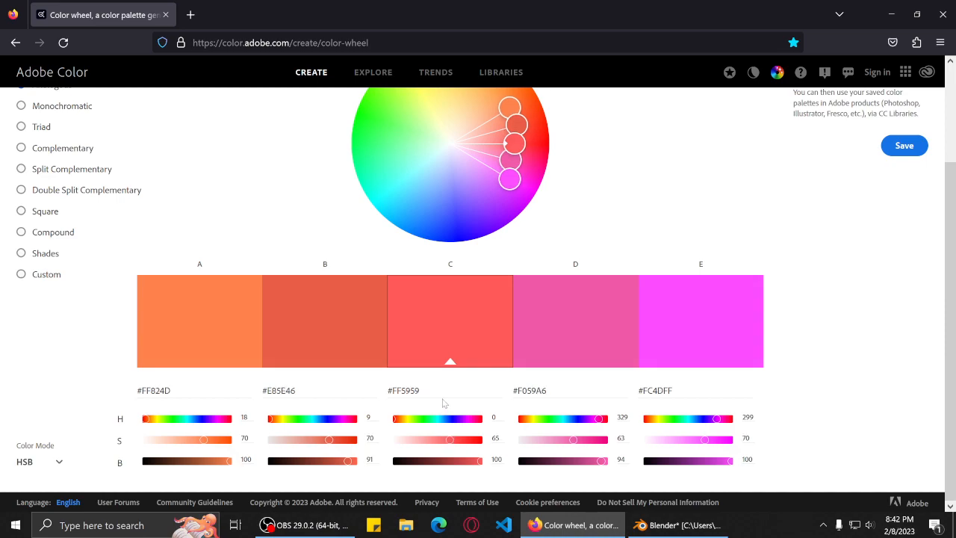
{"action": "left_click", "coordinate": [891, 14]}
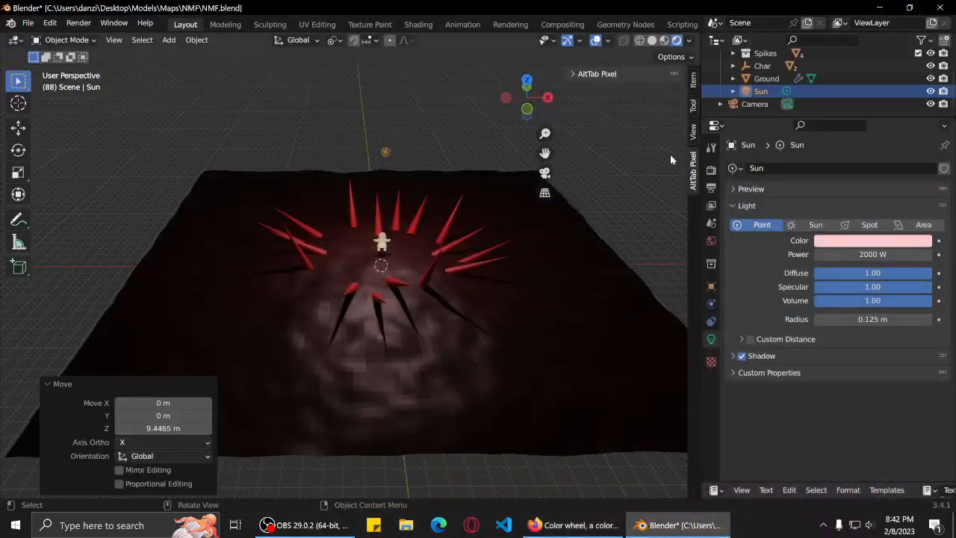
Set the point light's color to hex FF5959.
{"action": "left_click", "coordinate": [871, 240]}
{"action": "left_click", "coordinate": [871, 196]}
{"action": "type", "text": "FF5959"}
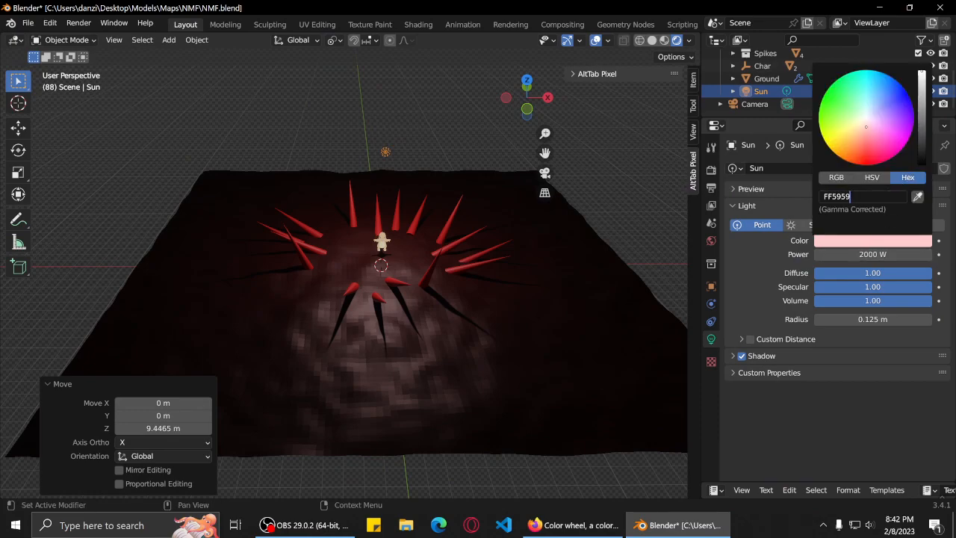
{"action": "key", "text": "Return"}
{"action": "scroll", "coordinate": [386, 222], "scroll_direction": "up", "scroll_amount": 5}
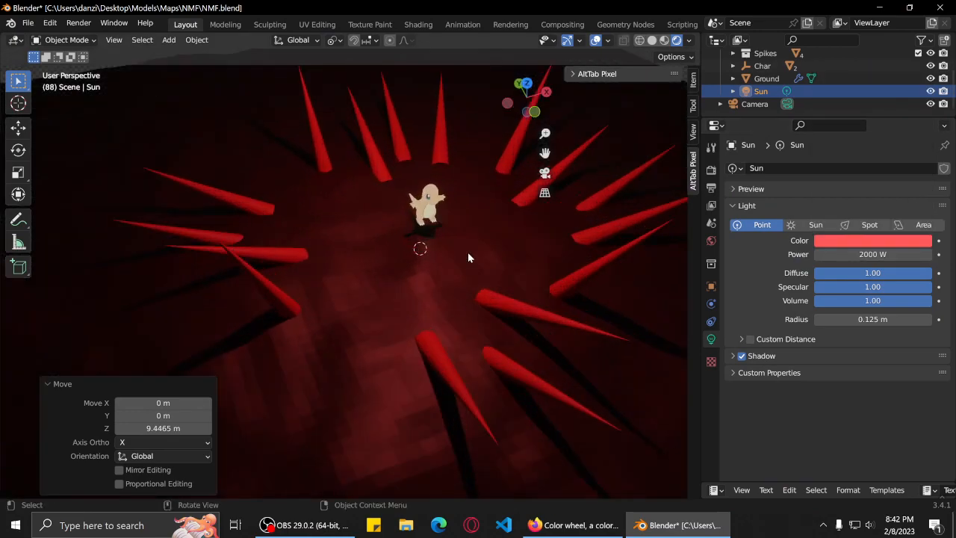
{"action": "scroll", "coordinate": [420, 254], "scroll_direction": "down", "scroll_amount": 3}
{"action": "middle_click_drag", "start_coordinate": [420, 254], "coordinate": [430, 215]}
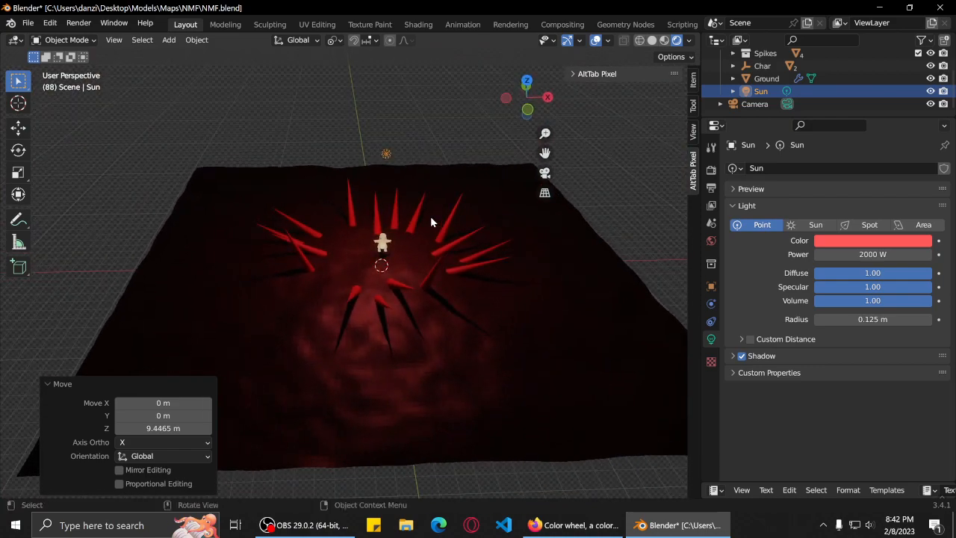
Increase the point light's power to 4000 W.
{"action": "left_click", "coordinate": [868, 254]}
{"action": "type", "text": "4000"}
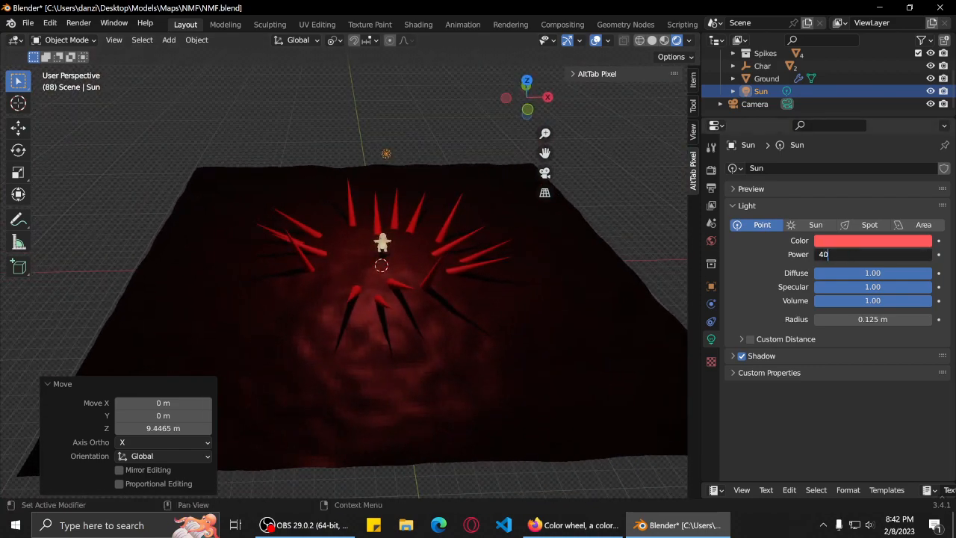
{"action": "key", "text": "Return"}
{"action": "middle_click_drag", "start_coordinate": [437, 262], "coordinate": [459, 257]}
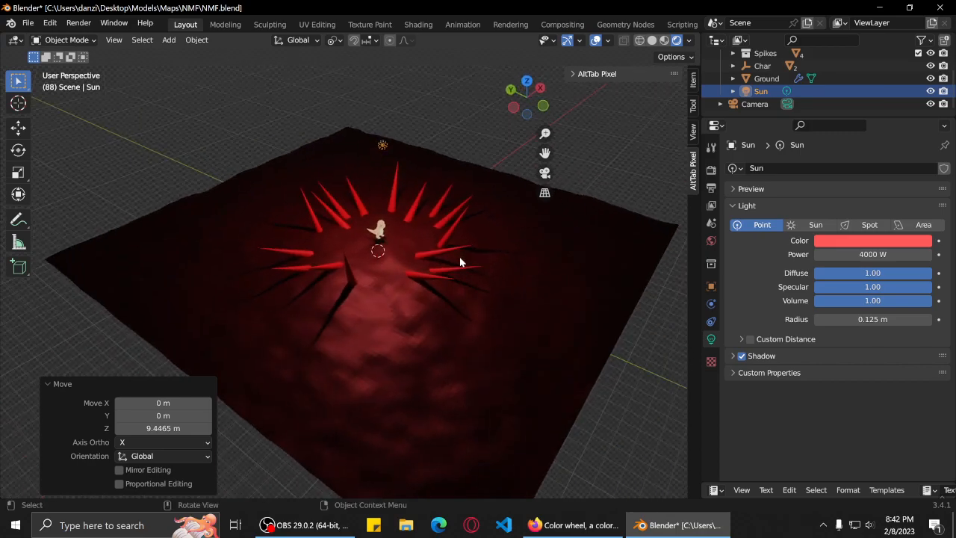
Raise the point light about another 2.72 m along the Z axis.
{"action": "key", "text": "g"}
{"action": "key", "text": "z"}
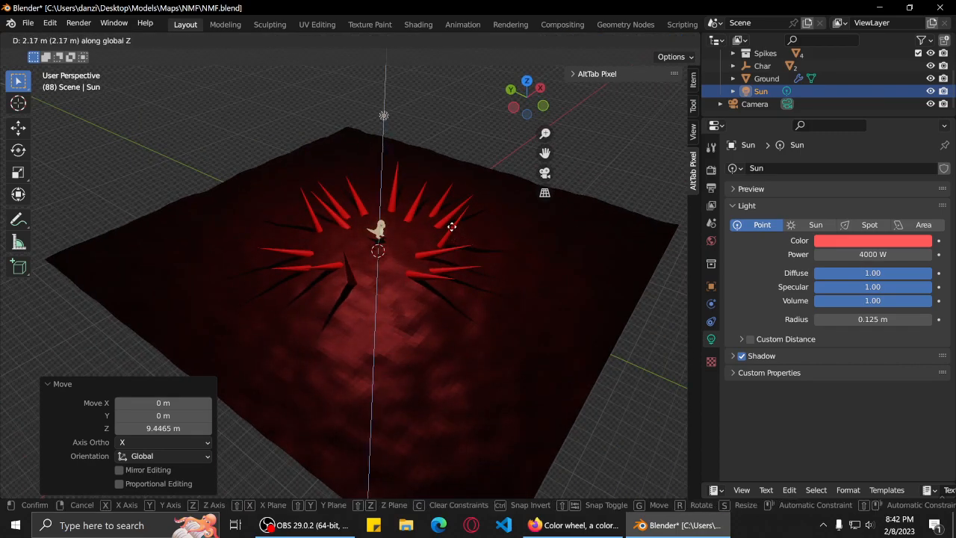
{"action": "left_click", "coordinate": [451, 217]}
{"action": "middle_click_drag", "start_coordinate": [450, 217], "coordinate": [448, 245]}
{"action": "scroll", "coordinate": [433, 282], "scroll_direction": "up", "scroll_amount": 2}
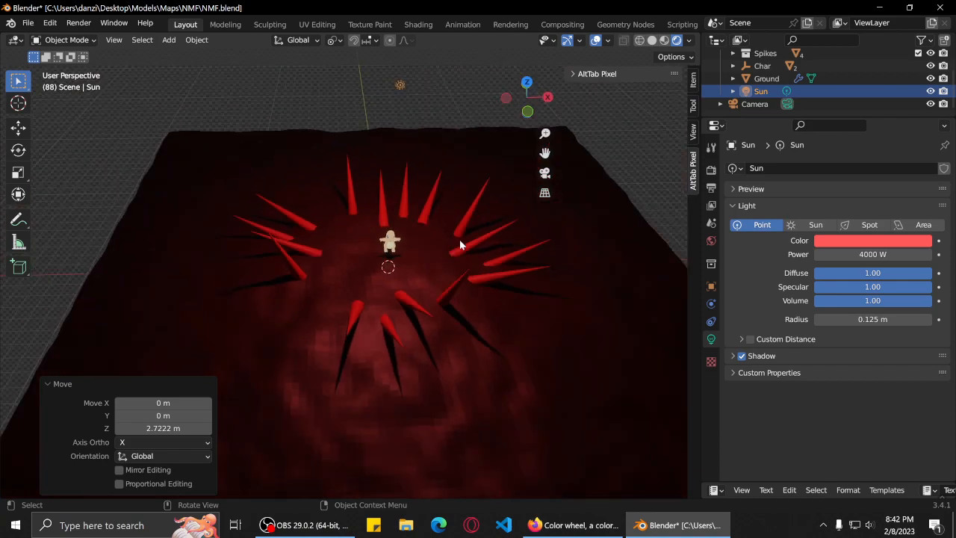
Hide the point light and show it again to compare the scene's illumination with and without it.
{"action": "mouse_move", "coordinate": [477, 271]}
{"action": "middle_mouse_down"}
{"action": "mouse_move", "coordinate": [362, 269]}
{"action": "mouse_move", "coordinate": [318, 252]}
{"action": "mouse_move", "coordinate": [475, 274]}
{"action": "middle_mouse_up"}
{"action": "scroll", "coordinate": [317, 253], "scroll_direction": "down", "scroll_amount": 3}
{"action": "left_click", "coordinate": [931, 91]}
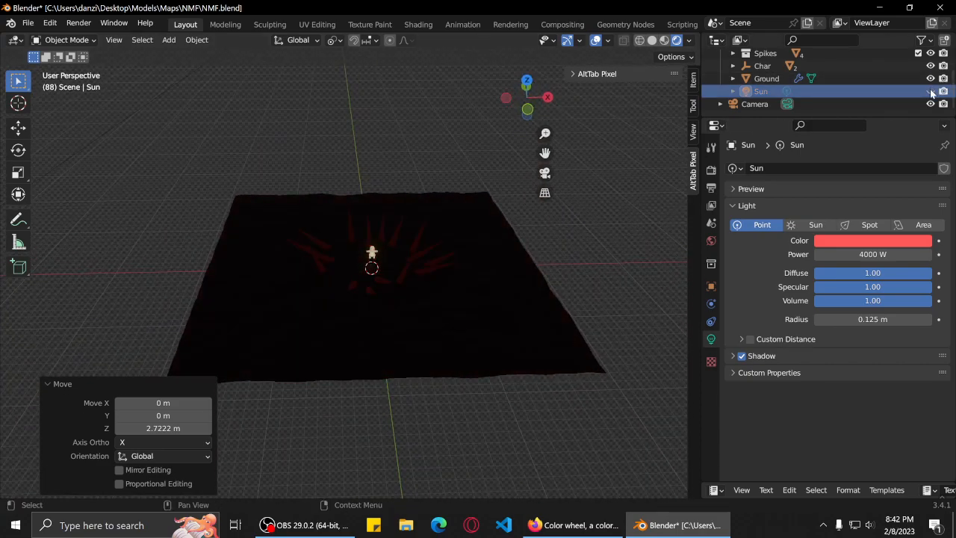
{"action": "left_click", "coordinate": [931, 91]}
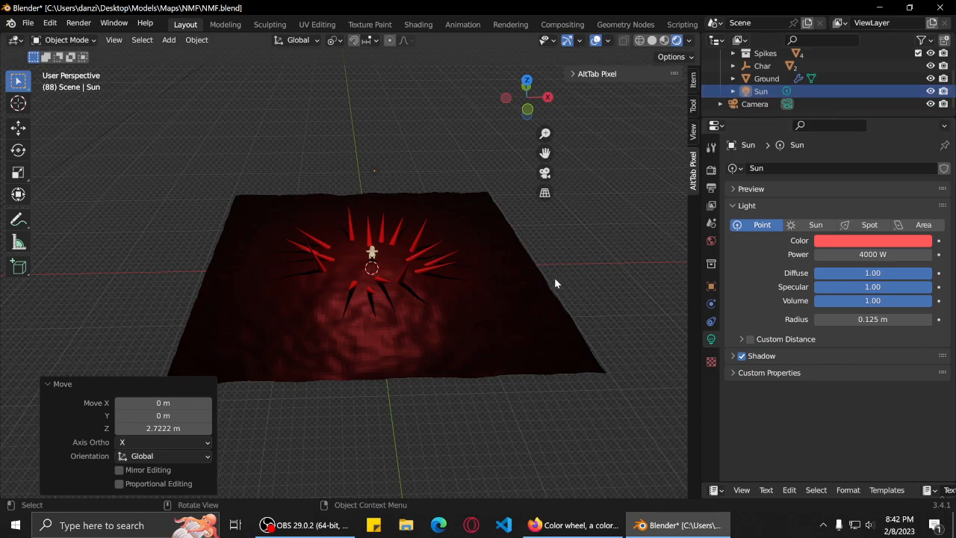
Copy the hex code 330D0A of the ground's Dirt material base color and switch to Adobe Color in Firefox.
{"action": "left_click", "coordinate": [515, 287]}
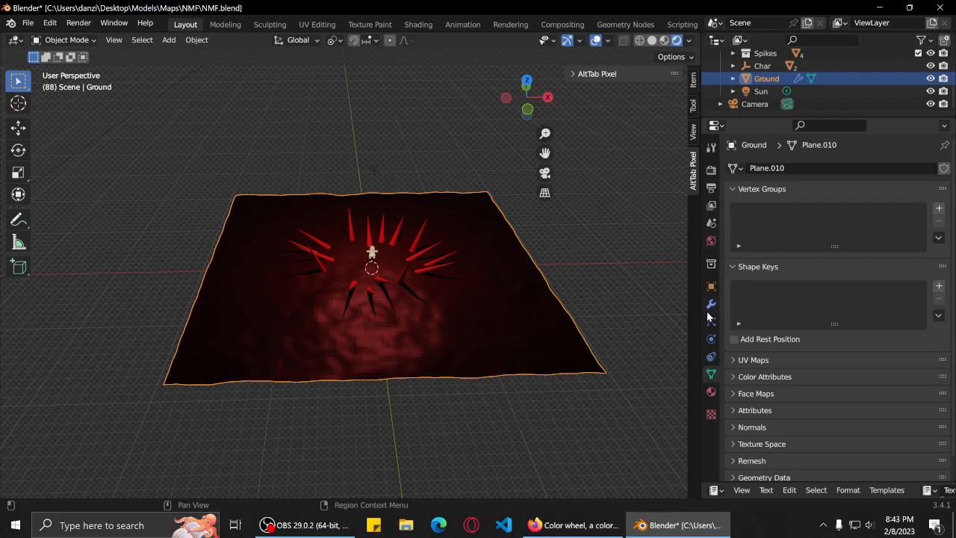
{"action": "left_click", "coordinate": [712, 392]}
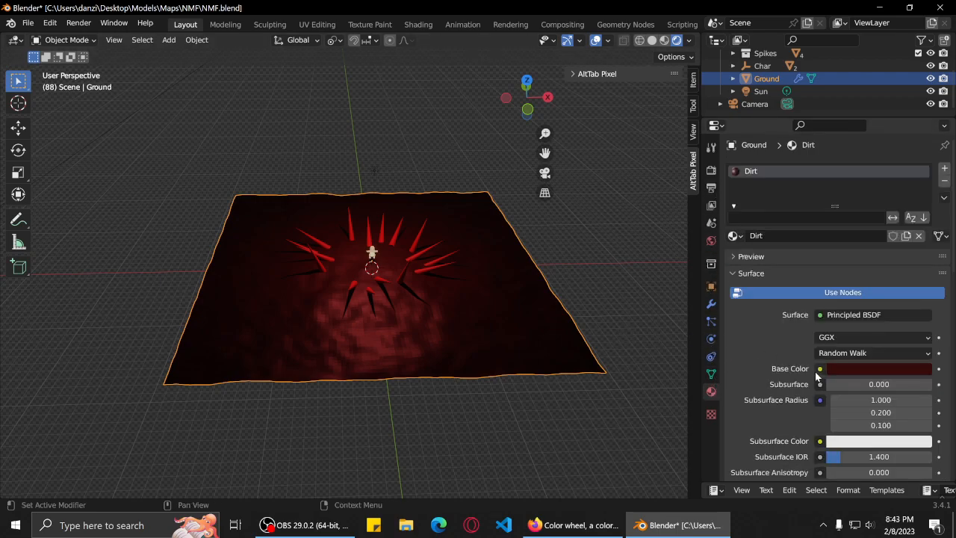
{"action": "left_click", "coordinate": [557, 526]}
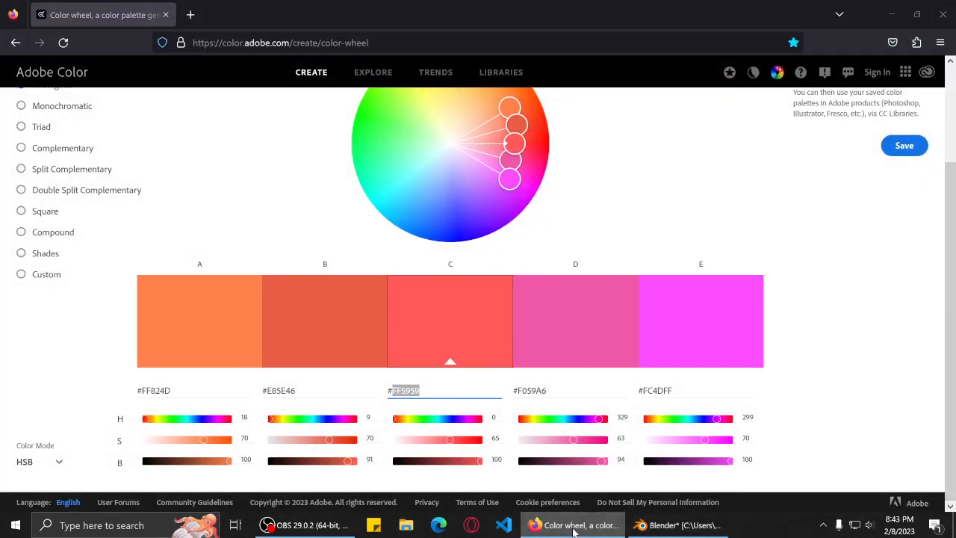
{"action": "left_click", "coordinate": [676, 526]}
{"action": "left_click", "coordinate": [867, 369]}
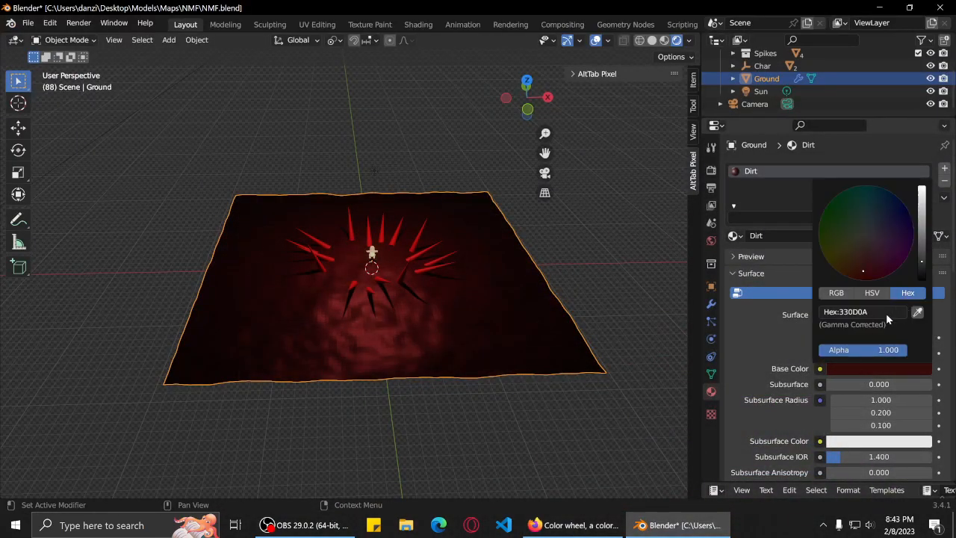
{"action": "left_click", "coordinate": [887, 313]}
{"action": "key", "text": "ctrl+c"}
{"action": "left_click", "coordinate": [557, 526]}
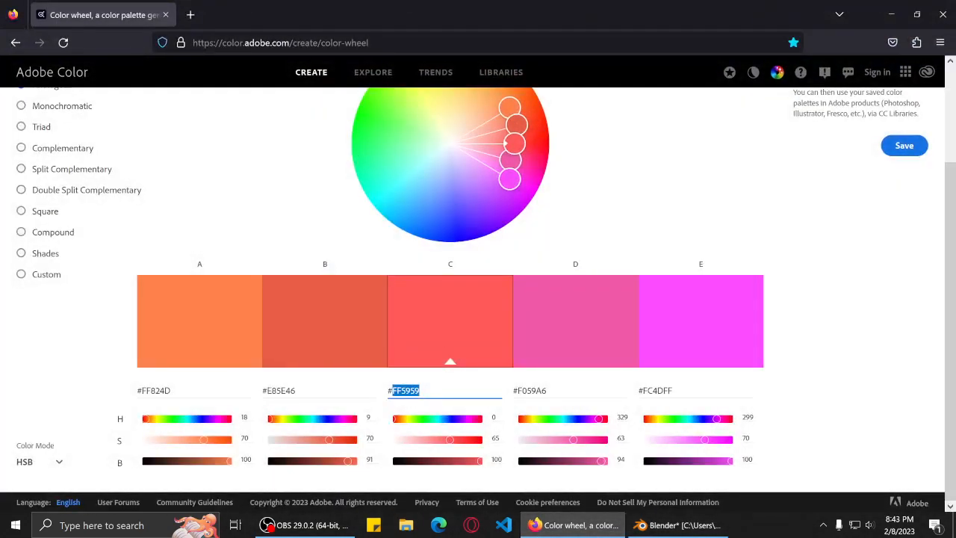
Set the middle swatch in Adobe Color to 330D0A and adjust its brightness to 10 and hue to 37.
{"action": "key", "text": "ctrl+v"}
{"action": "left_click", "coordinate": [609, 225]}
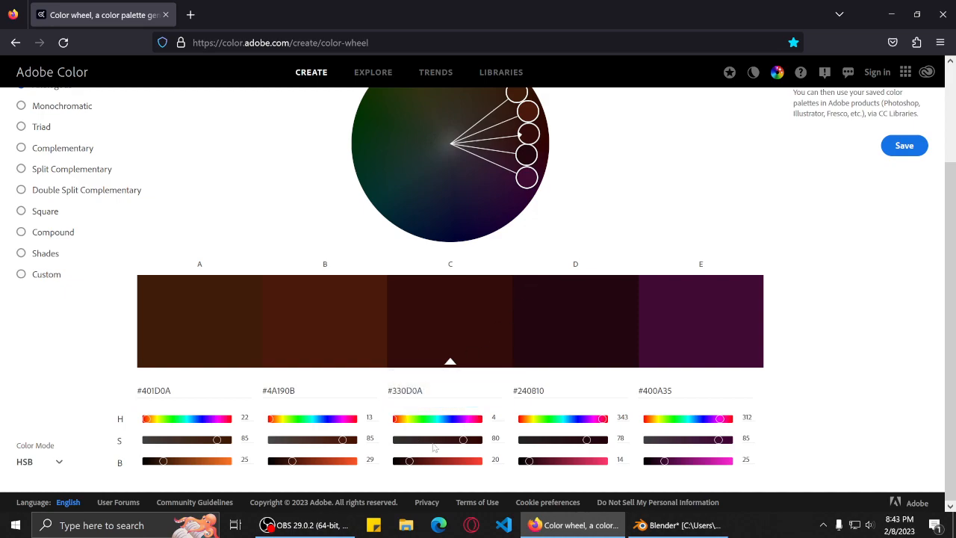
{"action": "left_click_drag", "start_coordinate": [406, 459], "coordinate": [398, 463]}
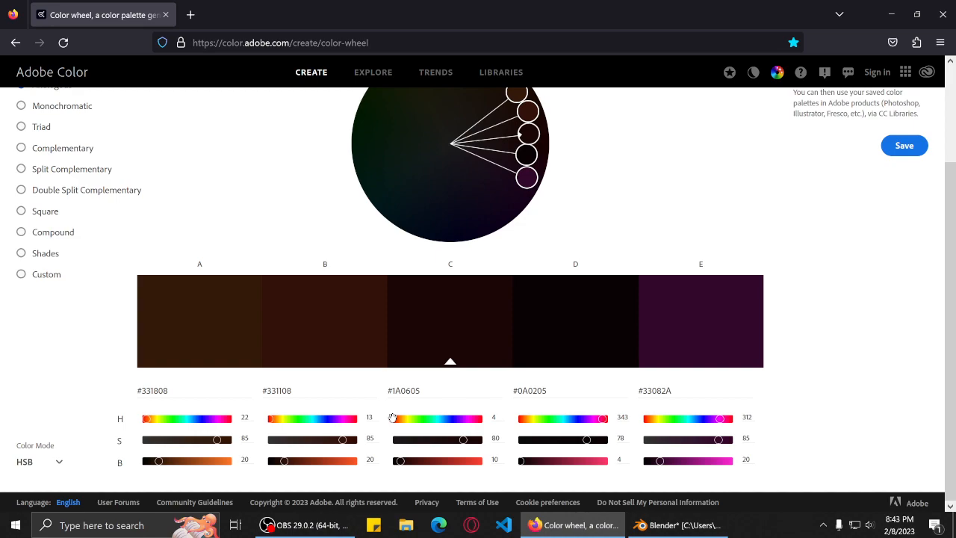
{"action": "mouse_move", "coordinate": [392, 418]}
{"action": "left_mouse_down"}
{"action": "mouse_move", "coordinate": [408, 419]}
{"action": "mouse_move", "coordinate": [397, 421]}
{"action": "left_mouse_up"}
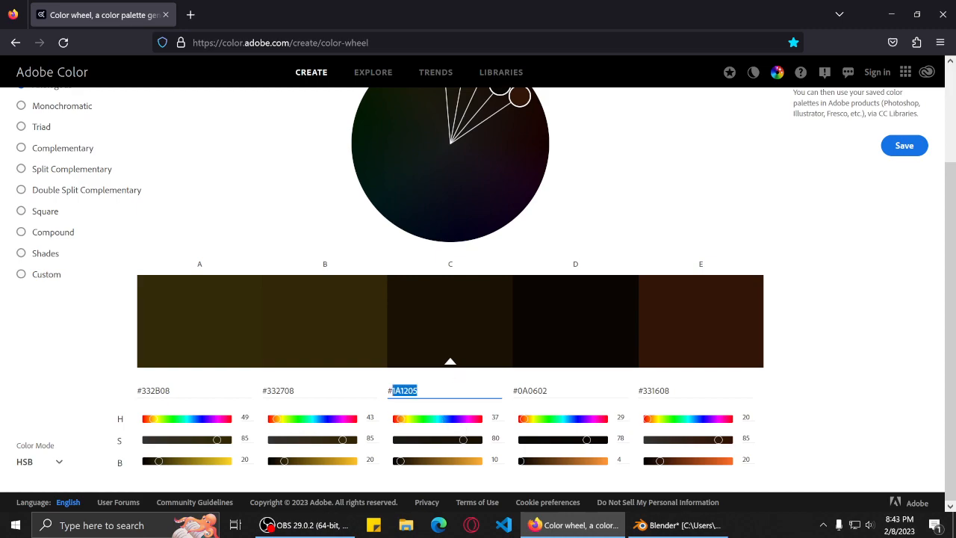
Switch to Blender and set the ground's Dirt material base color to hex 1A1205.
{"action": "left_click", "coordinate": [676, 525]}
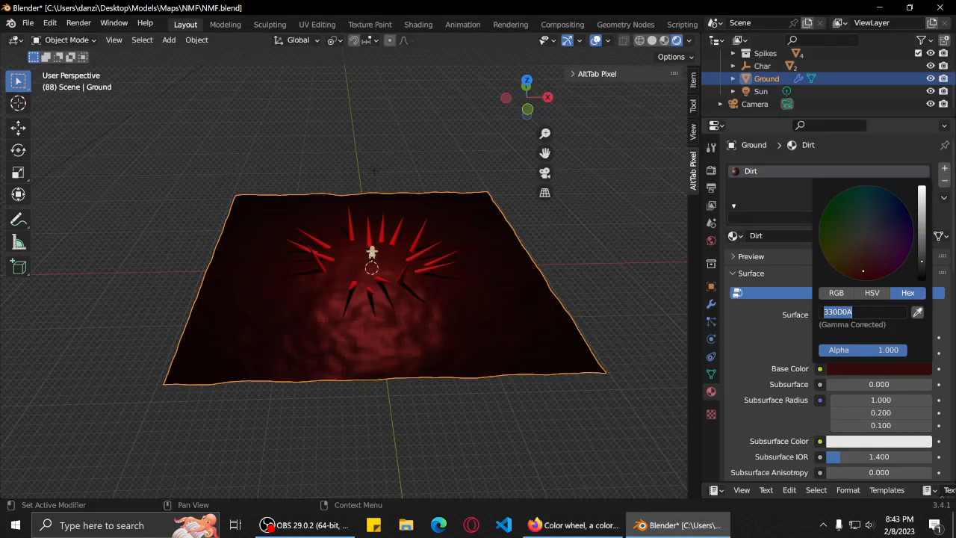
{"action": "type", "text": "#1A1205"}
{"action": "key", "text": "Return"}
Examine the recolored ground and the ring of spikes from several angles and distances.
{"action": "scroll", "coordinate": [474, 302], "scroll_direction": "up", "scroll_amount": 5}
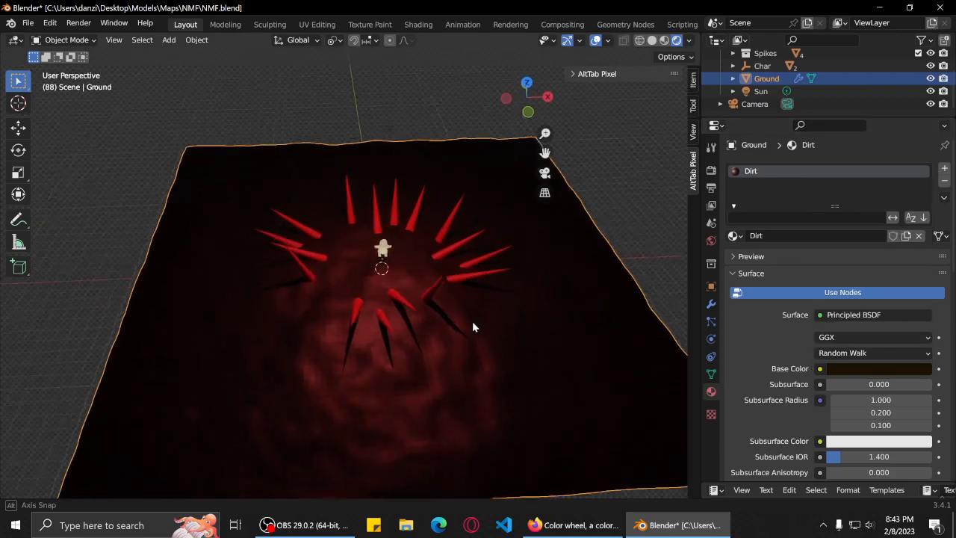
{"action": "scroll", "coordinate": [481, 348], "scroll_direction": "down", "scroll_amount": 2}
{"action": "middle_click_drag", "start_coordinate": [481, 348], "coordinate": [479, 300]}
{"action": "scroll", "coordinate": [523, 337], "scroll_direction": "up", "scroll_amount": 6}
{"action": "scroll", "coordinate": [433, 338], "scroll_direction": "down", "scroll_amount": 4}
{"action": "middle_click_drag", "start_coordinate": [542, 264], "coordinate": [476, 296]}
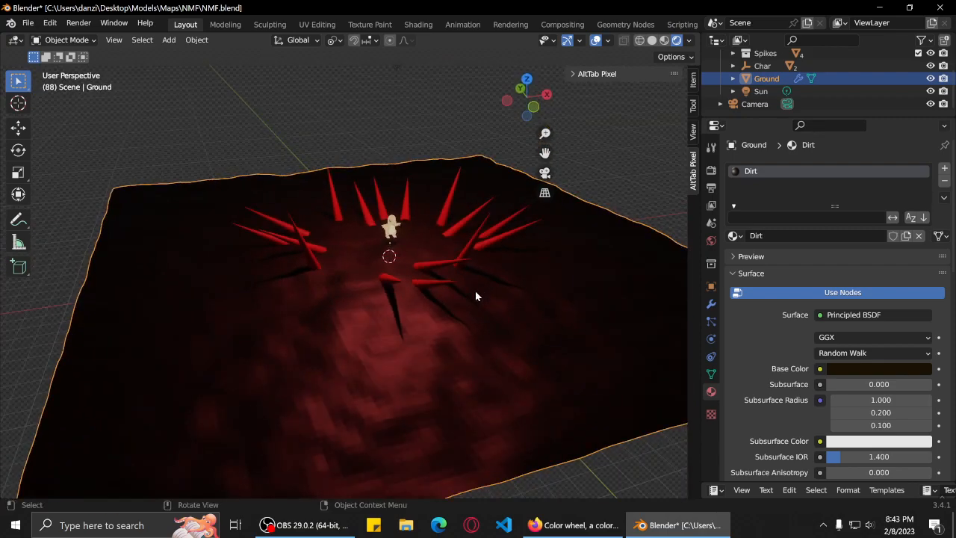
{"action": "middle_click_drag", "start_coordinate": [483, 323], "coordinate": [409, 277]}
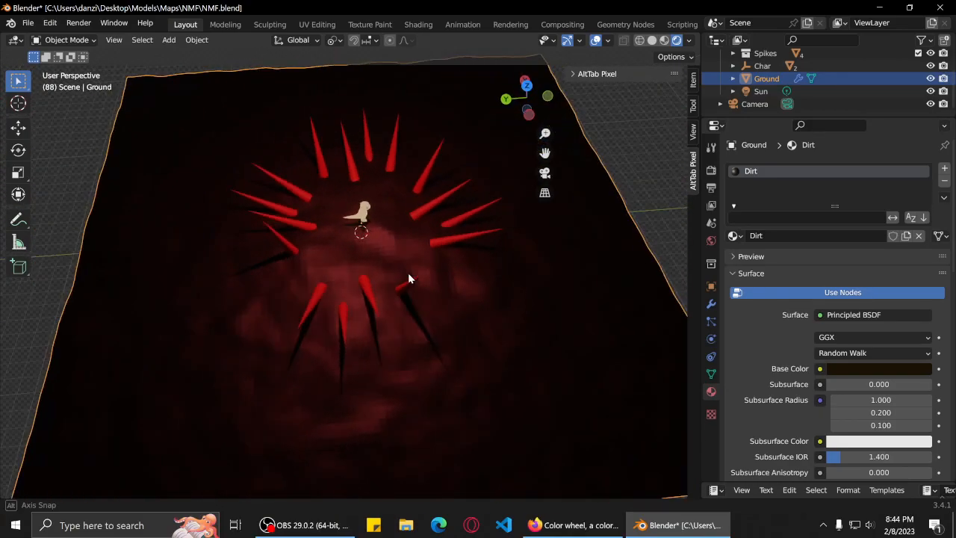
Try moving the Spike.002 group of four spikes about 1.2 m in the negative Y direction.
{"action": "scroll", "coordinate": [410, 278], "scroll_direction": "up", "scroll_amount": 2}
{"action": "left_click", "coordinate": [417, 290]}
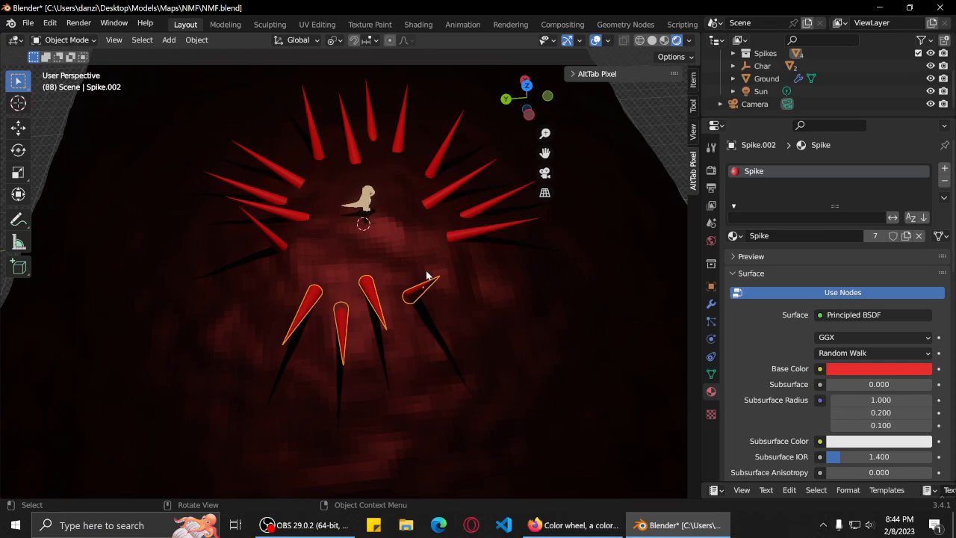
{"action": "key", "text": "g"}
{"action": "key", "text": "y"}
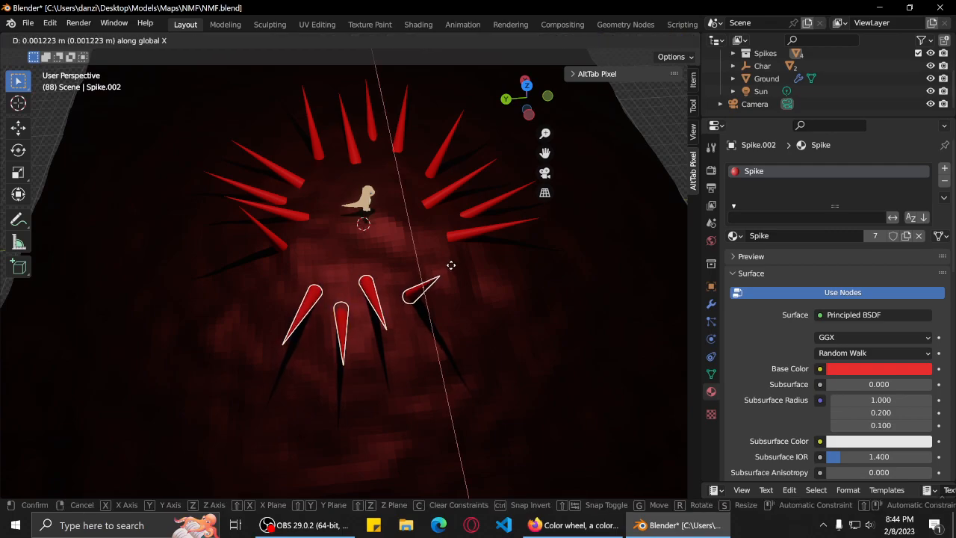
{"action": "left_click", "coordinate": [451, 263]}
Check the moved group of four spikes from several angles and undo the move.
{"action": "middle_click_drag", "start_coordinate": [489, 280], "coordinate": [400, 287]}
{"action": "scroll", "coordinate": [453, 278], "scroll_direction": "down", "scroll_amount": 4}
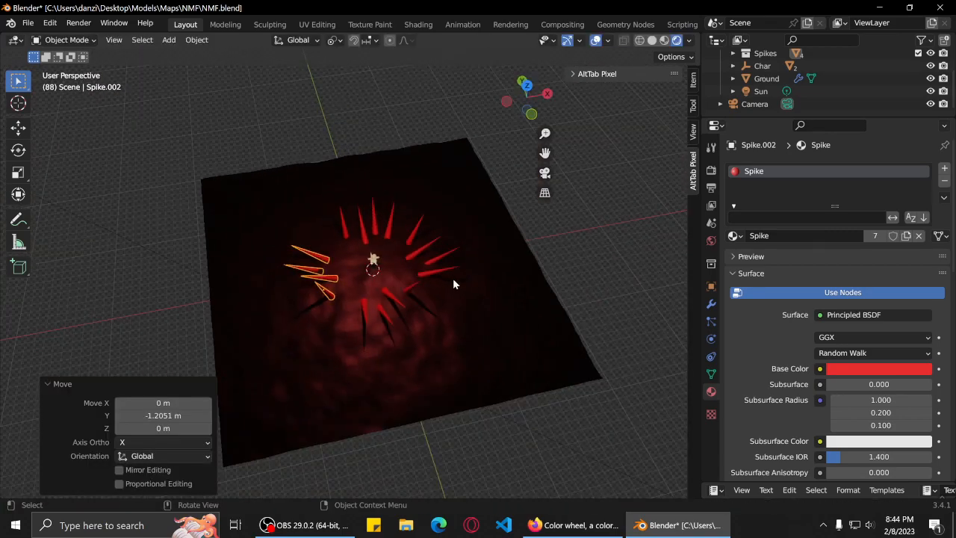
{"action": "scroll", "coordinate": [452, 278], "scroll_direction": "up", "scroll_amount": 4}
{"action": "middle_click_drag", "start_coordinate": [493, 298], "coordinate": [472, 238]}
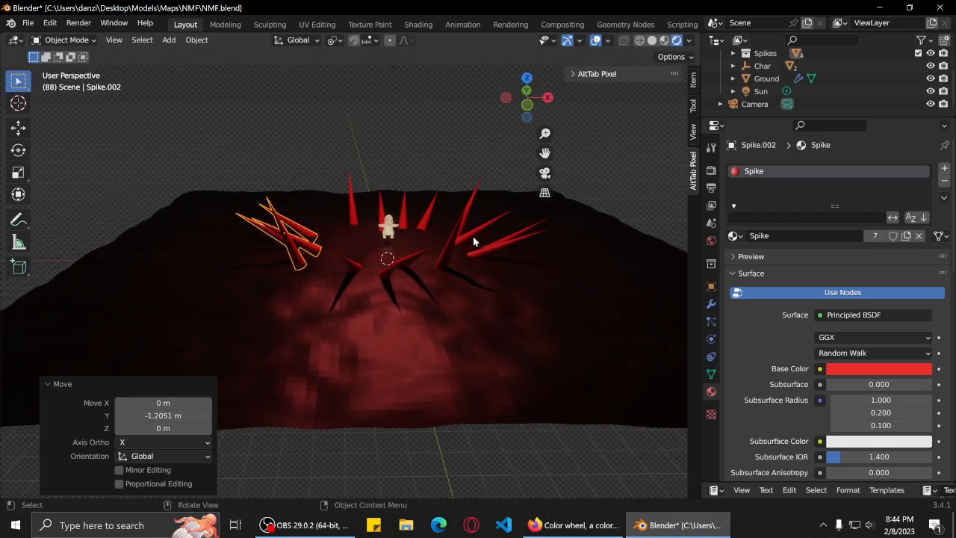
{"action": "scroll", "coordinate": [475, 239], "scroll_direction": "up", "scroll_amount": 3}
{"action": "scroll", "coordinate": [472, 238], "scroll_direction": "down", "scroll_amount": 3}
{"action": "middle_click_drag", "start_coordinate": [429, 230], "coordinate": [355, 281]}
{"action": "scroll", "coordinate": [346, 263], "scroll_direction": "down", "scroll_amount": 4}
{"action": "mouse_move", "coordinate": [420, 308]}
{"action": "middle_mouse_down"}
{"action": "mouse_move", "coordinate": [436, 314]}
{"action": "mouse_move", "coordinate": [466, 276]}
{"action": "mouse_move", "coordinate": [445, 304]}
{"action": "mouse_move", "coordinate": [403, 314]}
{"action": "mouse_move", "coordinate": [303, 284]}
{"action": "mouse_move", "coordinate": [426, 291]}
{"action": "middle_mouse_up"}
{"action": "key", "text": "ctrl+z"}
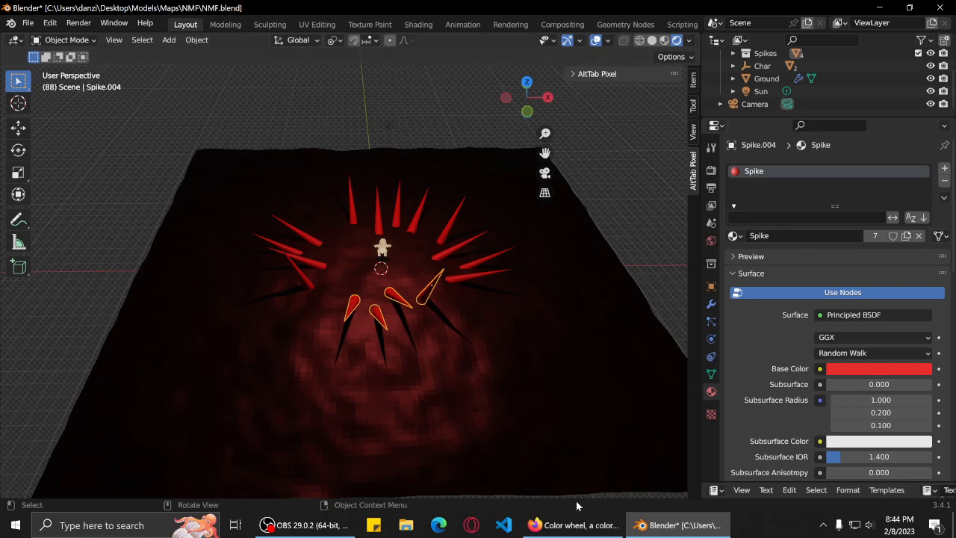
Darken the Spike material's base color by setting its HSV value to 0.022.
{"action": "left_click", "coordinate": [842, 372]}
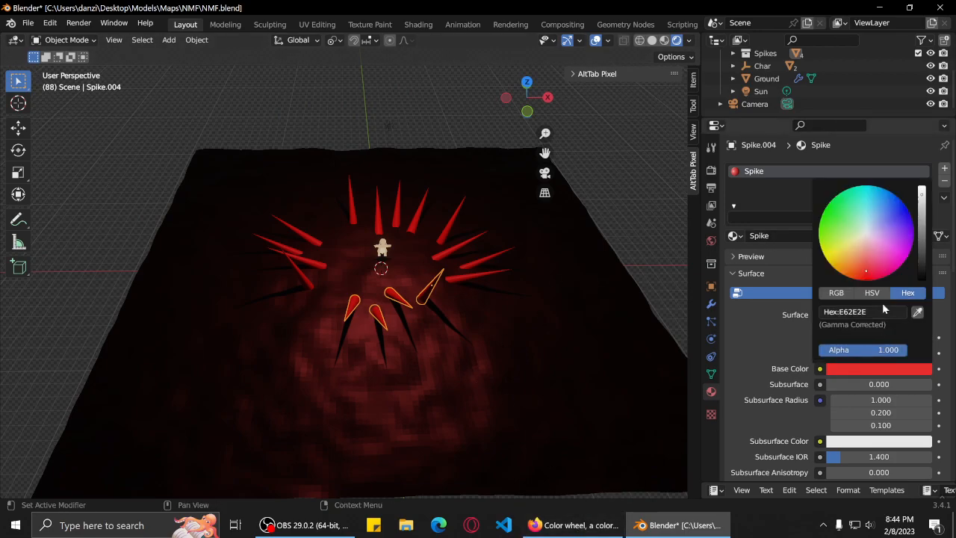
{"action": "left_click", "coordinate": [870, 312]}
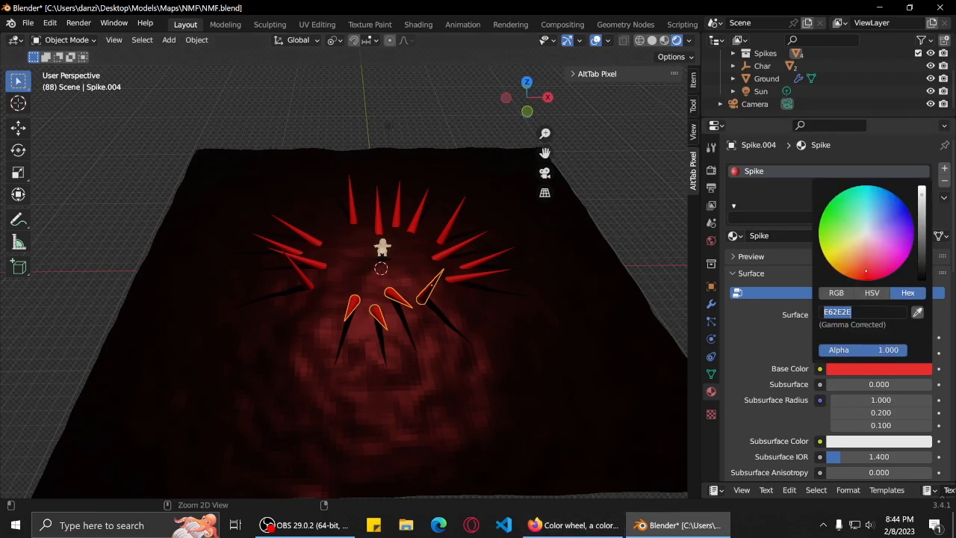
{"action": "left_click", "coordinate": [872, 296]}
{"action": "left_click", "coordinate": [871, 297]}
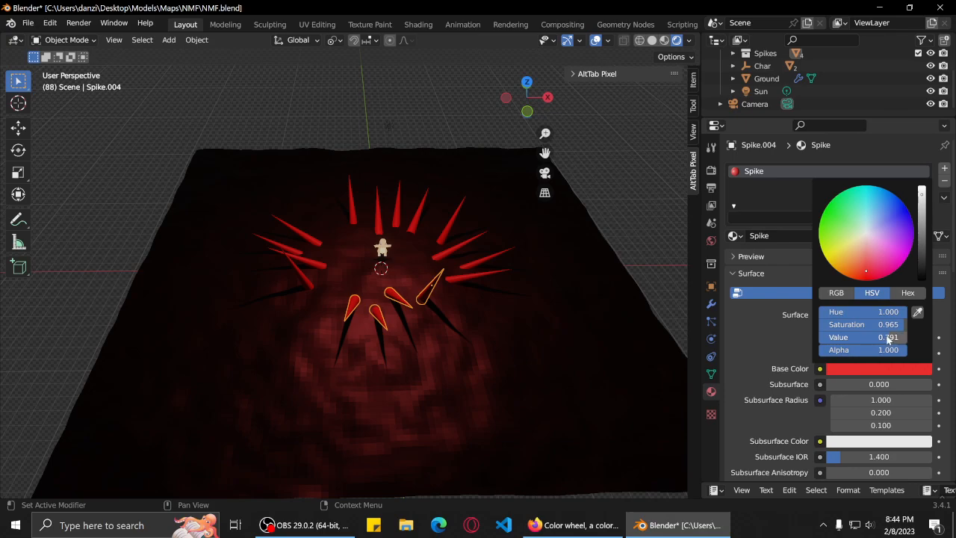
{"action": "left_click_drag", "start_coordinate": [887, 344], "coordinate": [836, 337]}
{"action": "scroll", "coordinate": [446, 282], "scroll_direction": "up", "scroll_amount": 2}
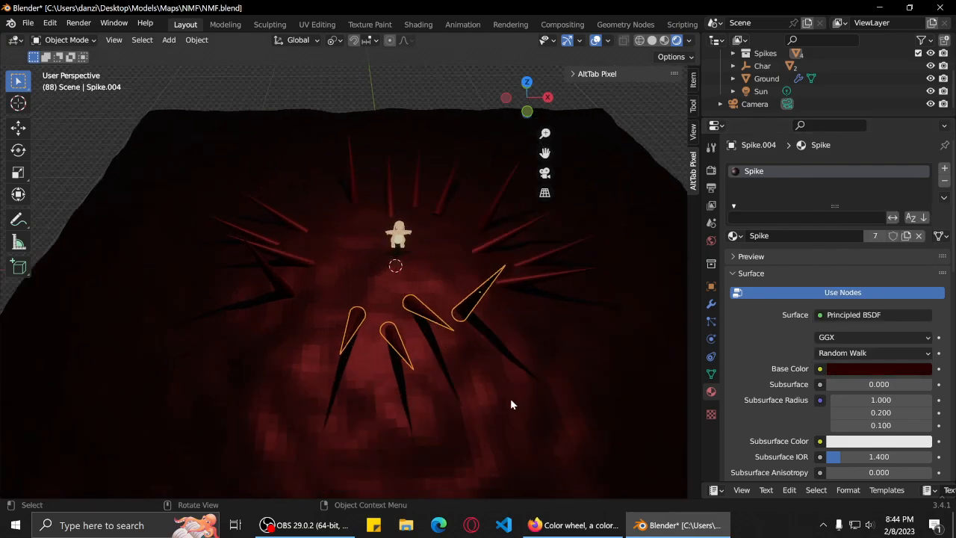
{"action": "left_click", "coordinate": [509, 391]}
{"action": "left_click", "coordinate": [457, 310]}
{"action": "scroll", "coordinate": [432, 275], "scroll_direction": "down", "scroll_amount": 4}
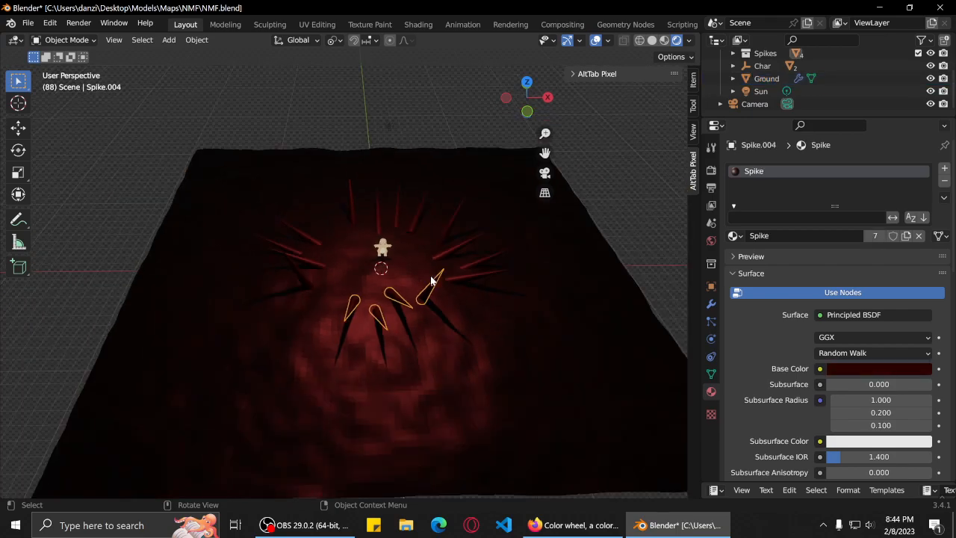
Select the point light above the arena and set its color saturation to 0.803.
{"action": "middle_click_drag", "start_coordinate": [424, 276], "coordinate": [396, 159]}
{"action": "left_click", "coordinate": [375, 158]}
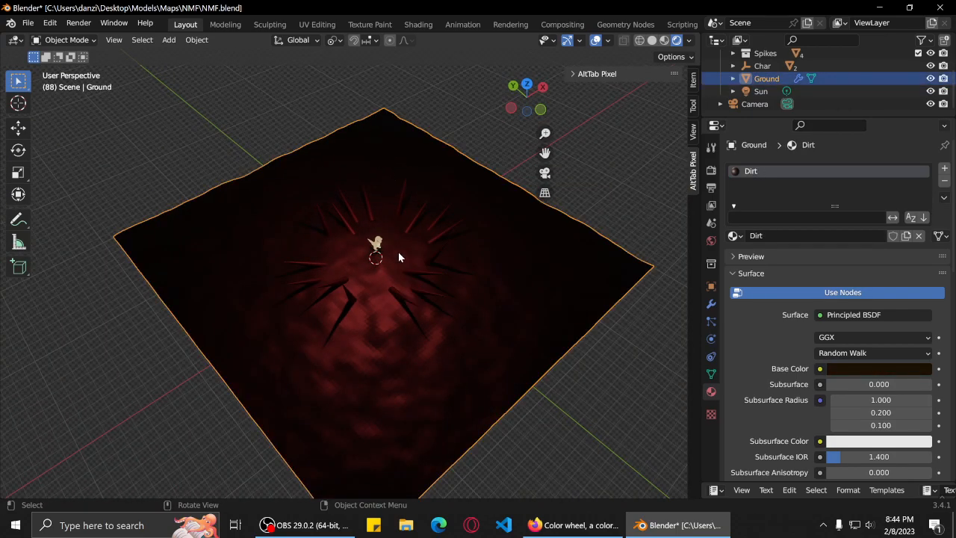
{"action": "middle_click_drag", "start_coordinate": [396, 247], "coordinate": [420, 214]}
{"action": "left_click", "coordinate": [375, 137]}
{"action": "left_click", "coordinate": [841, 241]}
{"action": "left_click", "coordinate": [864, 242]}
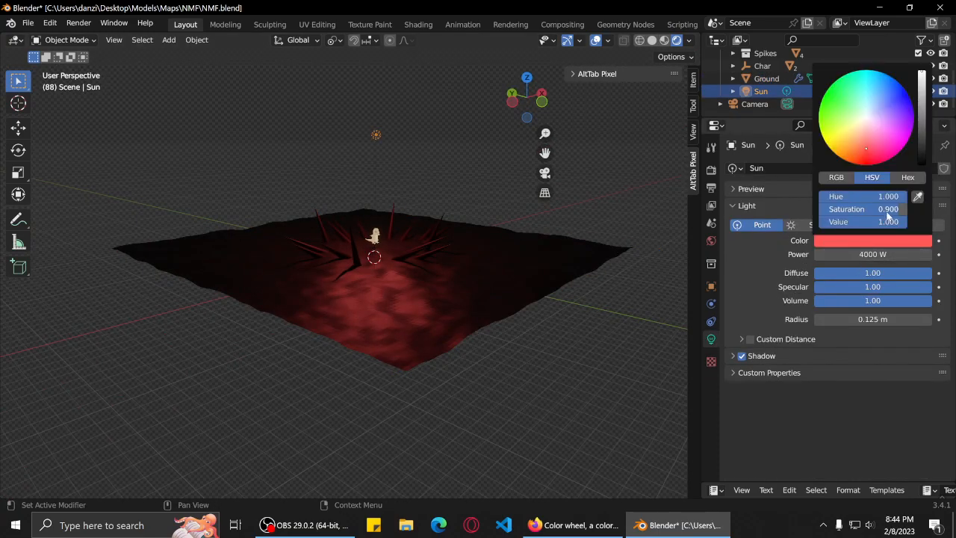
{"action": "mouse_move", "coordinate": [895, 212]}
{"action": "left_mouse_down"}
{"action": "mouse_move", "coordinate": [867, 212]}
{"action": "mouse_move", "coordinate": [888, 209]}
{"action": "left_mouse_up"}
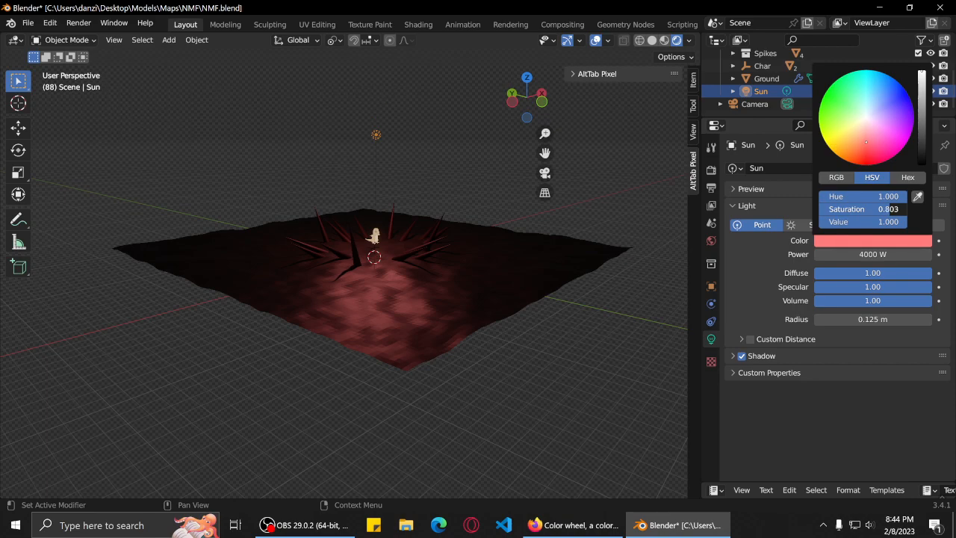
Select the front spikes and brighten the Spike material's base color by raising its HSV value.
{"action": "scroll", "coordinate": [438, 290], "scroll_direction": "up", "scroll_amount": 4}
{"action": "middle_click_drag", "start_coordinate": [424, 250], "coordinate": [482, 290]}
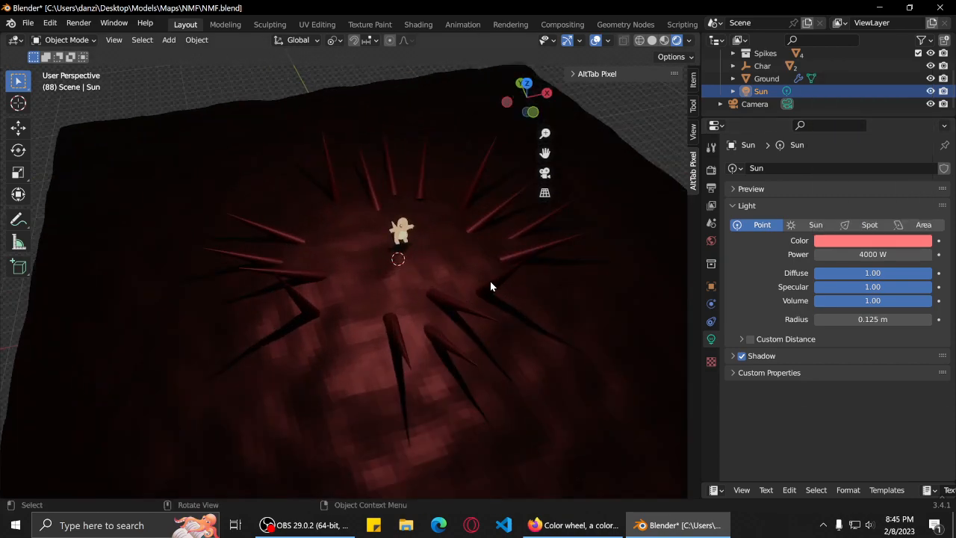
{"action": "left_click", "coordinate": [490, 286]}
{"action": "left_click", "coordinate": [858, 366]}
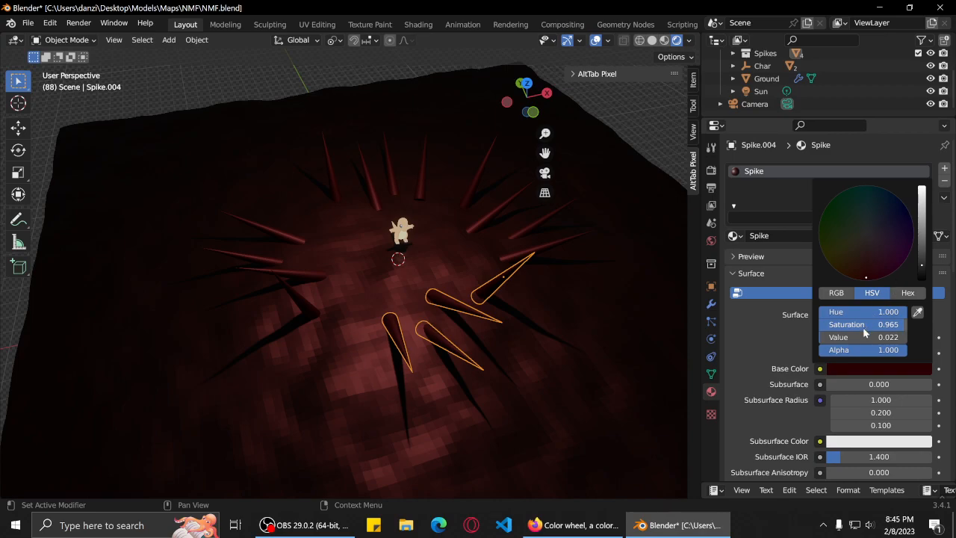
{"action": "left_click_drag", "start_coordinate": [829, 337], "coordinate": [889, 337]}
Set the point light's color saturation to 0.703 and check the lit arena from different angles.
{"action": "scroll", "coordinate": [478, 345], "scroll_direction": "down", "scroll_amount": 4}
{"action": "middle_click_drag", "start_coordinate": [500, 357], "coordinate": [459, 164]}
{"action": "left_click", "coordinate": [386, 114]}
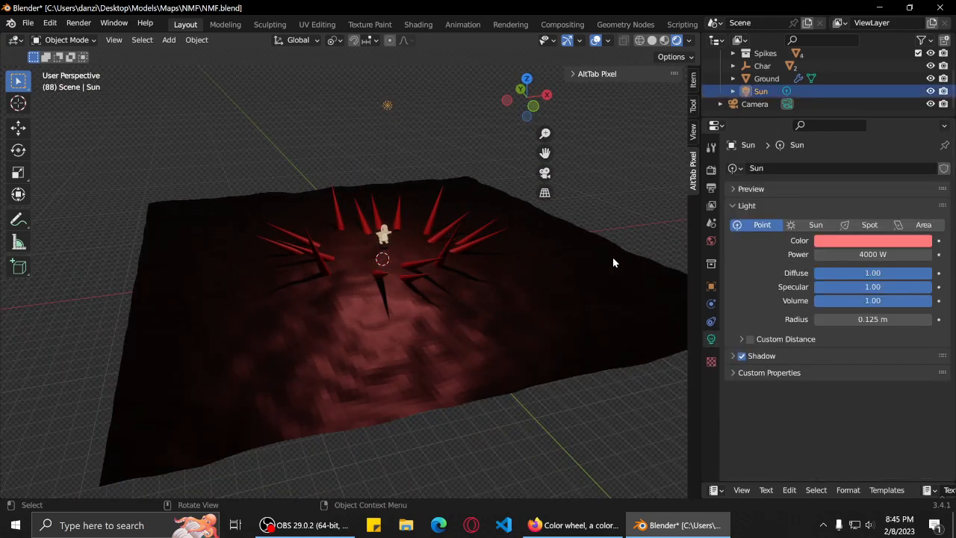
{"action": "left_click", "coordinate": [870, 240]}
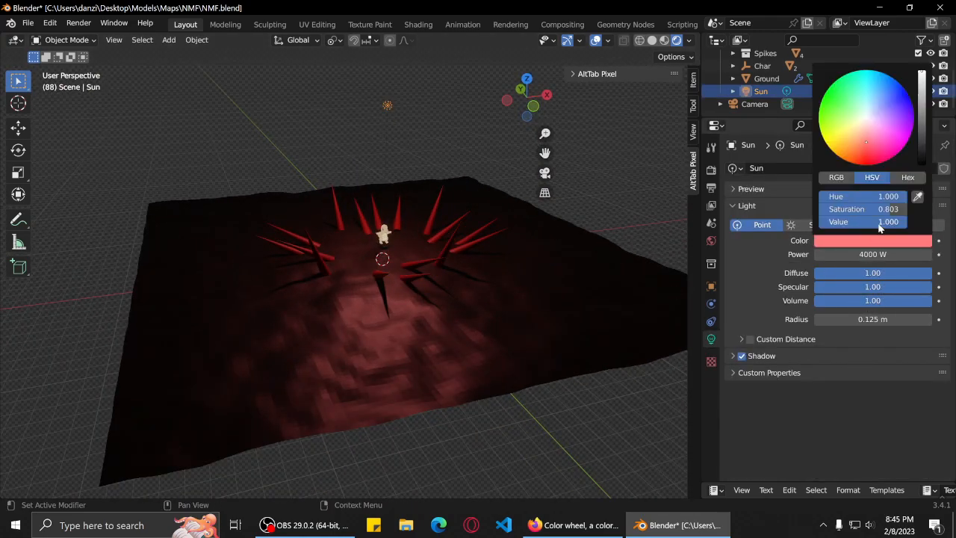
{"action": "left_click_drag", "start_coordinate": [890, 214], "coordinate": [876, 209]}
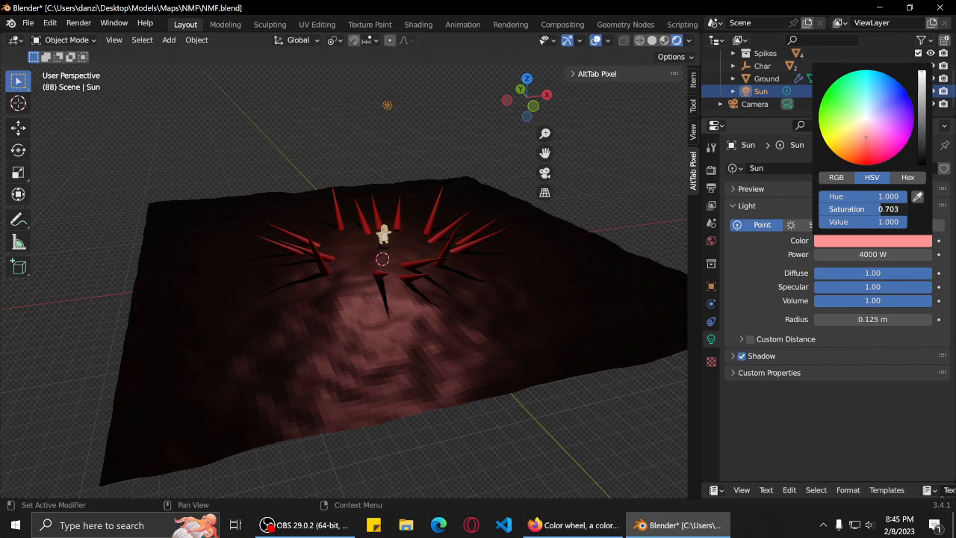
{"action": "middle_click_drag", "start_coordinate": [443, 268], "coordinate": [466, 311]}
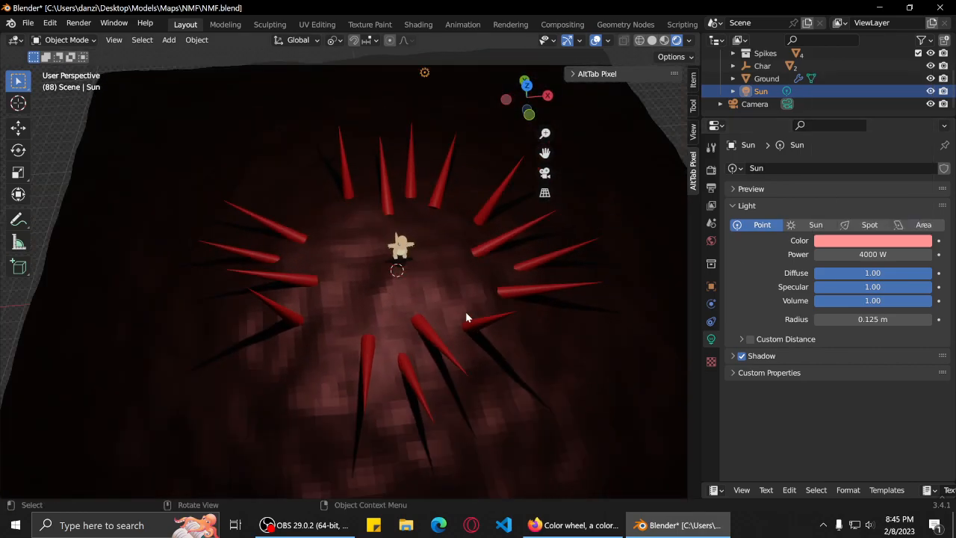
{"action": "scroll", "coordinate": [465, 312], "scroll_direction": "down", "scroll_amount": 3}
{"action": "scroll", "coordinate": [466, 312], "scroll_direction": "up", "scroll_amount": 1}
{"action": "left_click", "coordinate": [878, 240]}
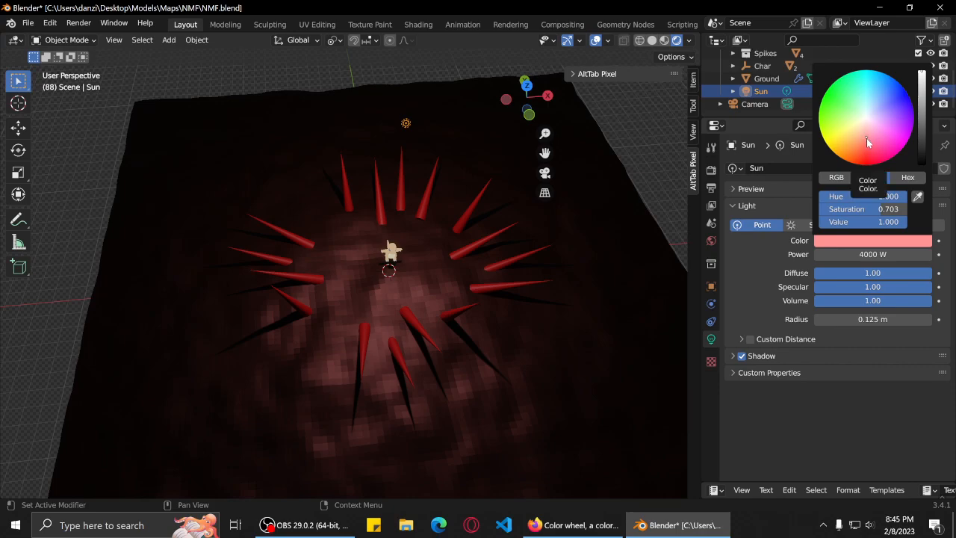
{"action": "middle_click_drag", "start_coordinate": [425, 239], "coordinate": [467, 243]}
Render the current frame, inspect the spikes and character up close, and close the render result.
{"action": "key", "text": "F12"}
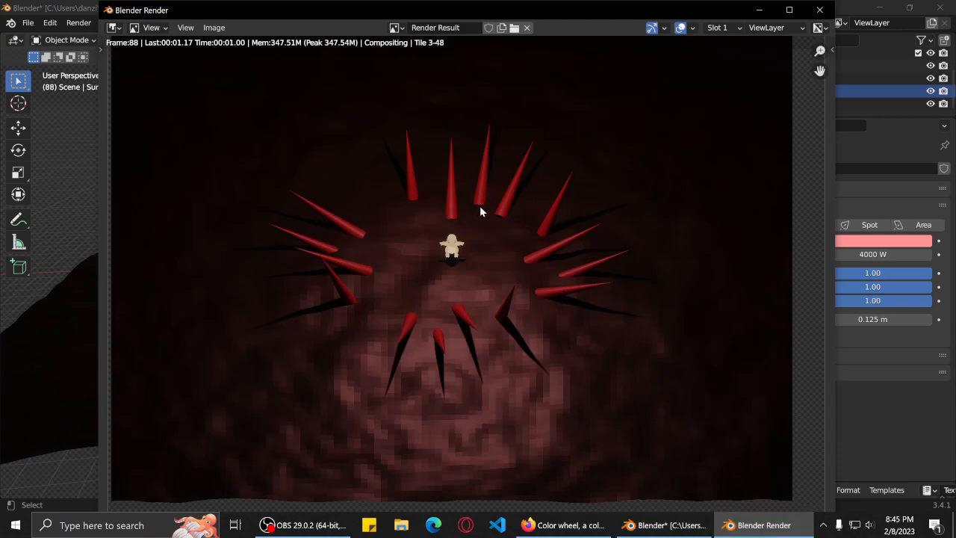
{"action": "scroll", "coordinate": [482, 217], "scroll_direction": "down", "scroll_amount": 4}
{"action": "scroll", "coordinate": [486, 254], "scroll_direction": "up", "scroll_amount": 4}
{"action": "middle_click_drag", "start_coordinate": [489, 258], "coordinate": [492, 263]}
{"action": "scroll", "coordinate": [492, 262], "scroll_direction": "up", "scroll_amount": 2}
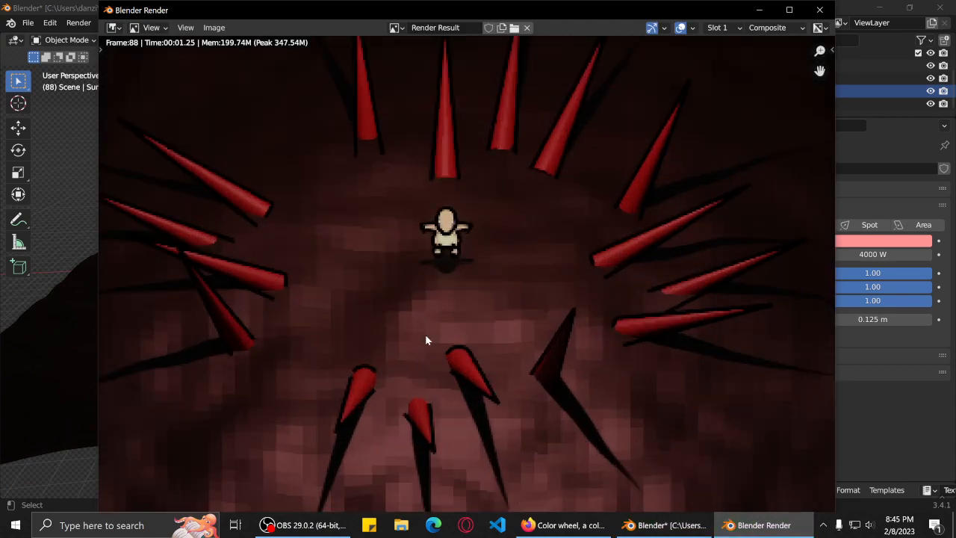
{"action": "scroll", "coordinate": [426, 332], "scroll_direction": "up", "scroll_amount": 3}
{"action": "scroll", "coordinate": [504, 275], "scroll_direction": "down", "scroll_amount": 6}
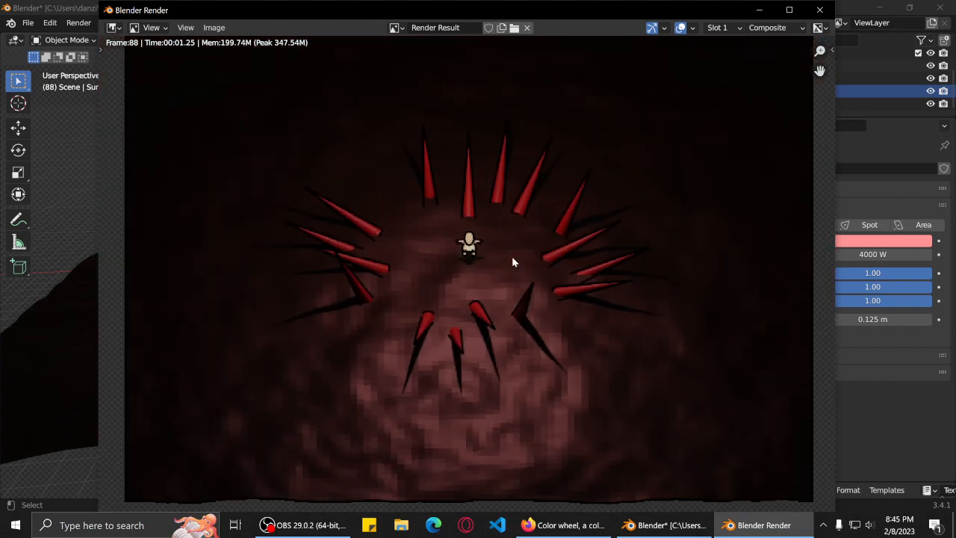
{"action": "middle_click_drag", "start_coordinate": [512, 261], "coordinate": [516, 240]}
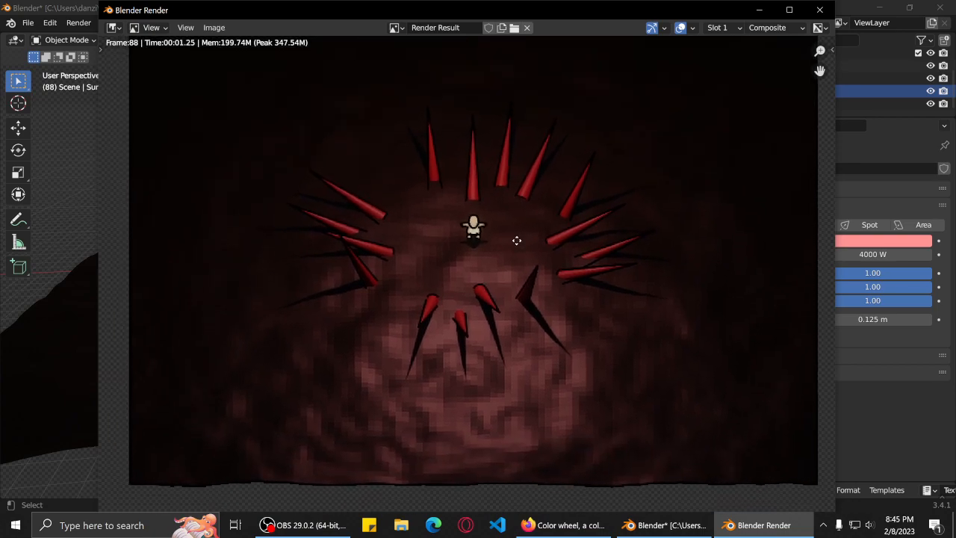
{"action": "left_click", "coordinate": [821, 9]}
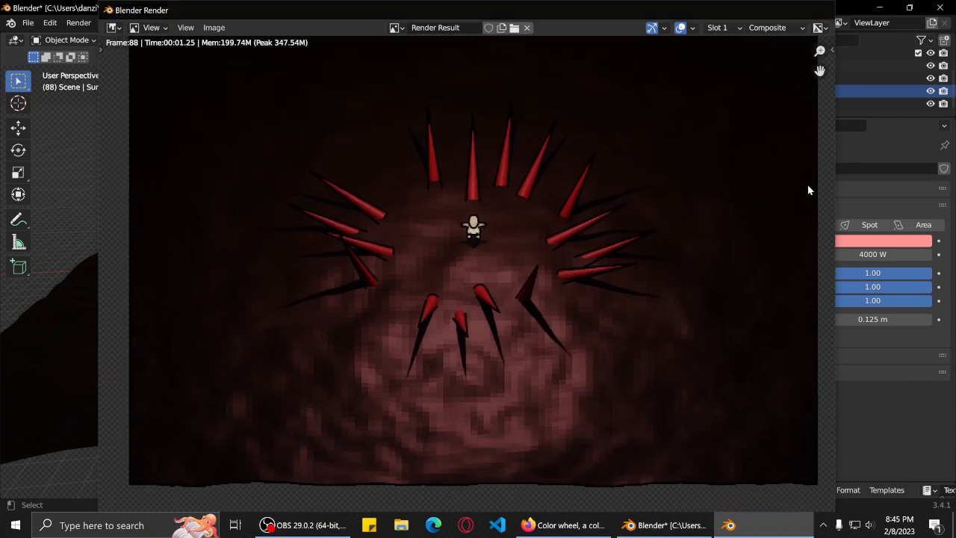
Set the point light's color saturation to 0.900 and render the frame again to inspect the spikes and ground.
{"action": "left_click", "coordinate": [834, 243]}
{"action": "left_click_drag", "start_coordinate": [878, 210], "coordinate": [896, 210]}
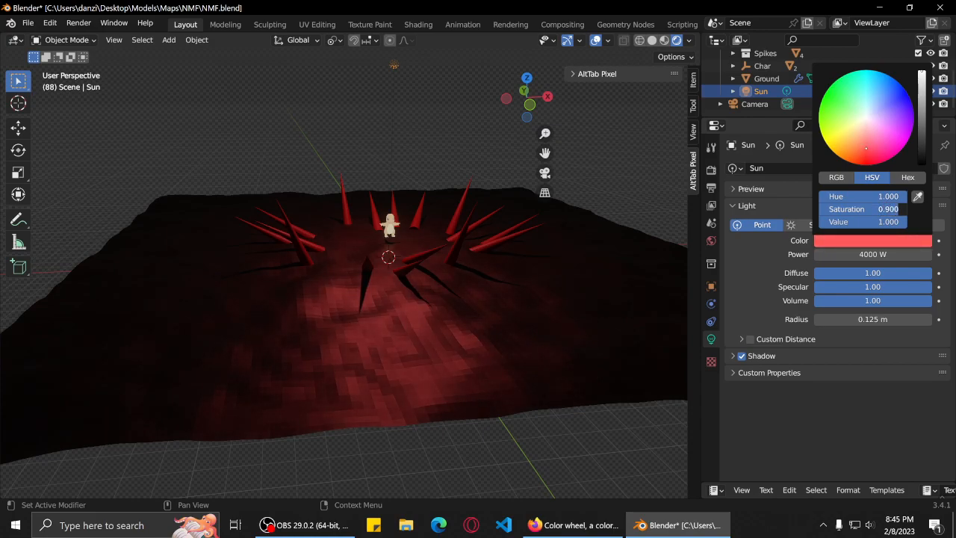
{"action": "key", "text": "F12"}
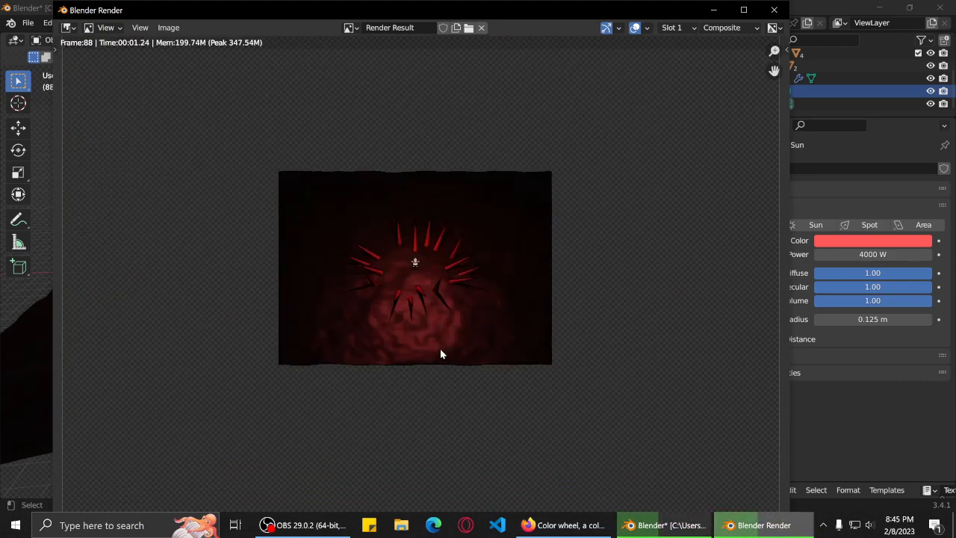
{"action": "scroll", "coordinate": [435, 286], "scroll_direction": "up", "scroll_amount": 5}
{"action": "middle_click_drag", "start_coordinate": [426, 279], "coordinate": [488, 186]}
{"action": "scroll", "coordinate": [474, 267], "scroll_direction": "up", "scroll_amount": 2}
{"action": "middle_click_drag", "start_coordinate": [521, 286], "coordinate": [514, 206]}
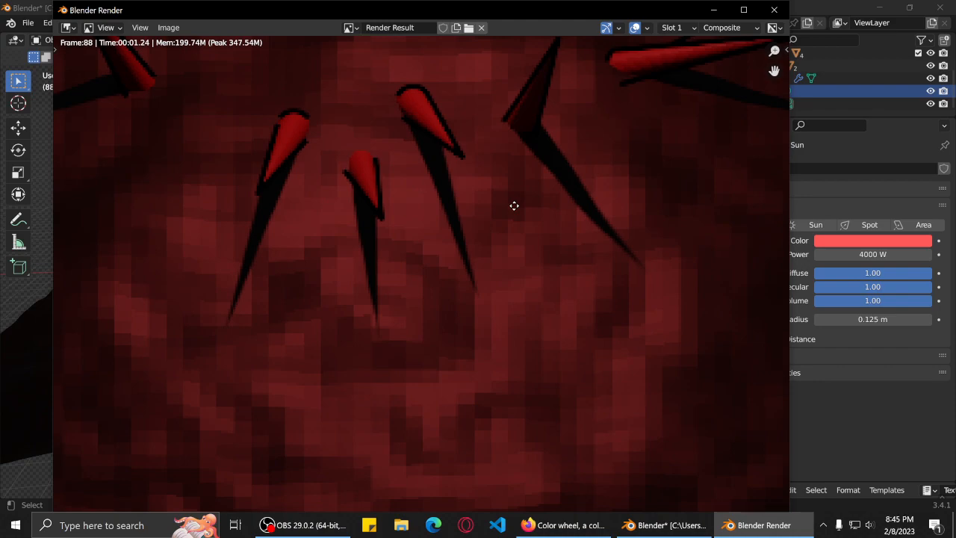
Close the render result, select the ground, and open its Displace modifier settings.
{"action": "left_click", "coordinate": [774, 10]}
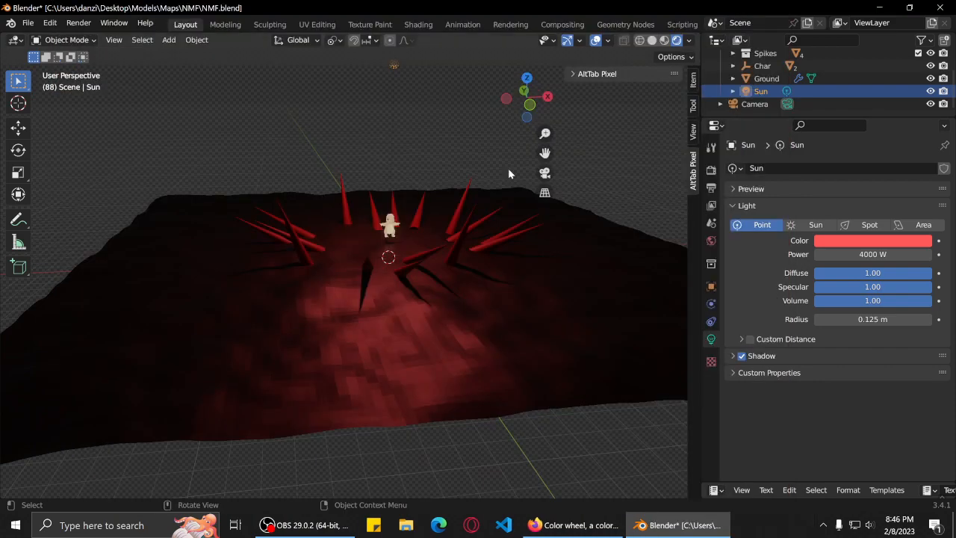
{"action": "middle_click_drag", "start_coordinate": [388, 266], "coordinate": [396, 245]}
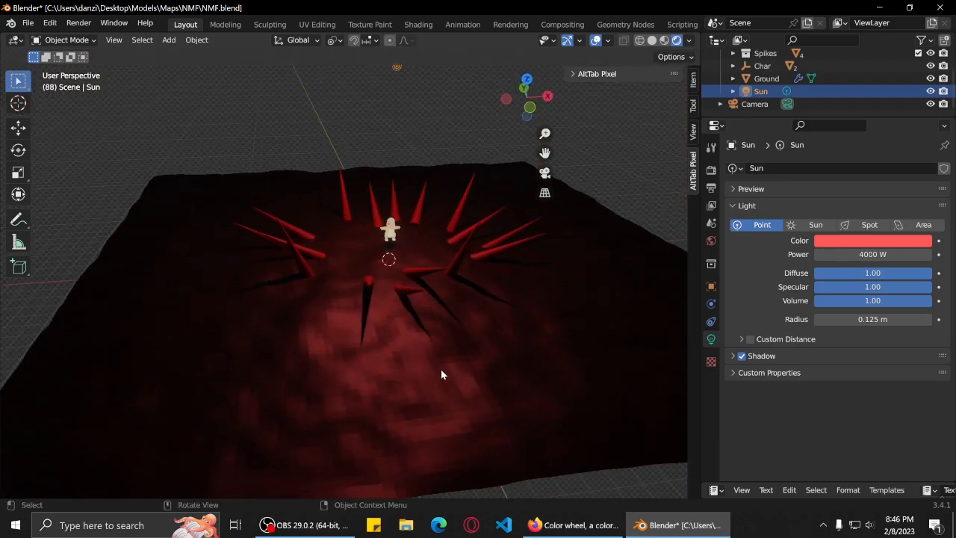
{"action": "left_click", "coordinate": [441, 374]}
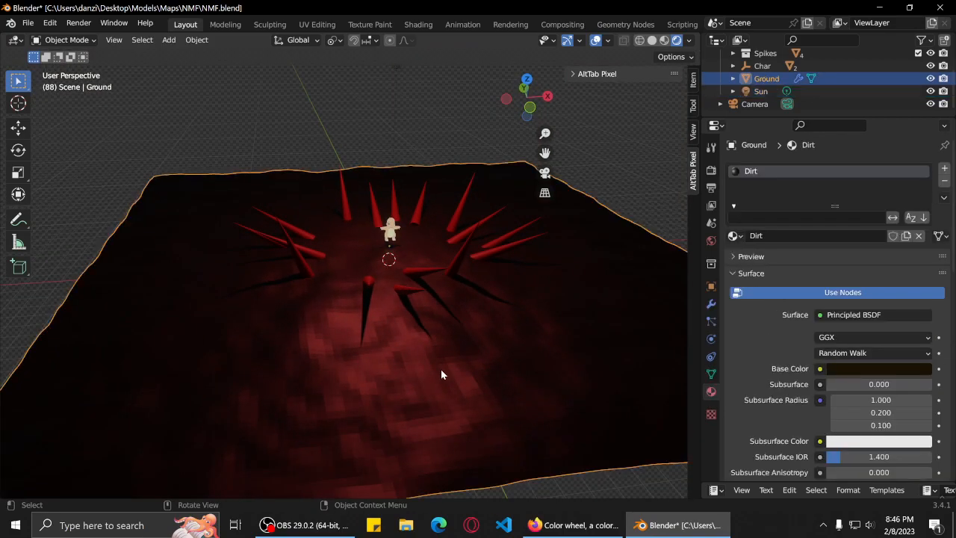
{"action": "left_click", "coordinate": [714, 305]}
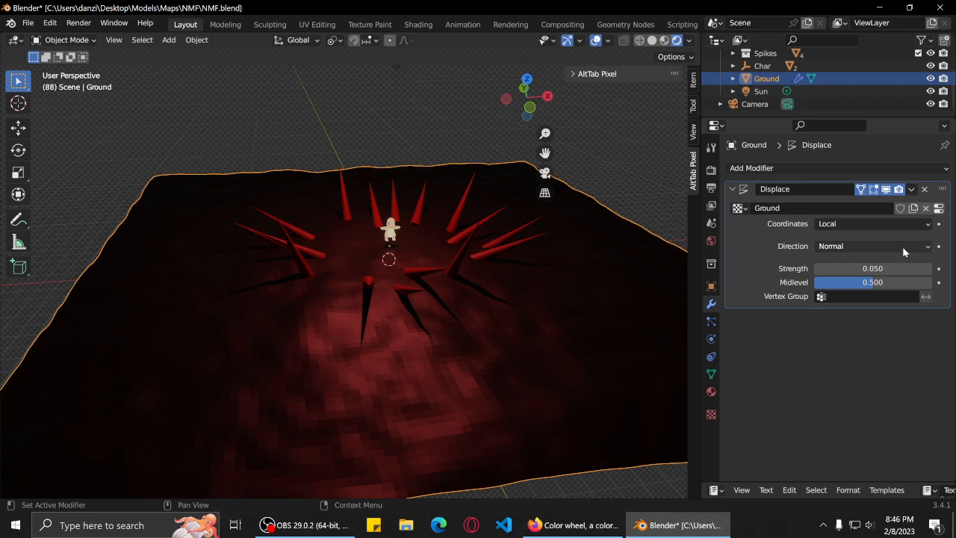
Try different Midlevel and Strength values on the ground's Displace modifier, and undo them.
{"action": "left_click_drag", "start_coordinate": [872, 282], "coordinate": [819, 282]}
{"action": "key", "text": "ctrl+z"}
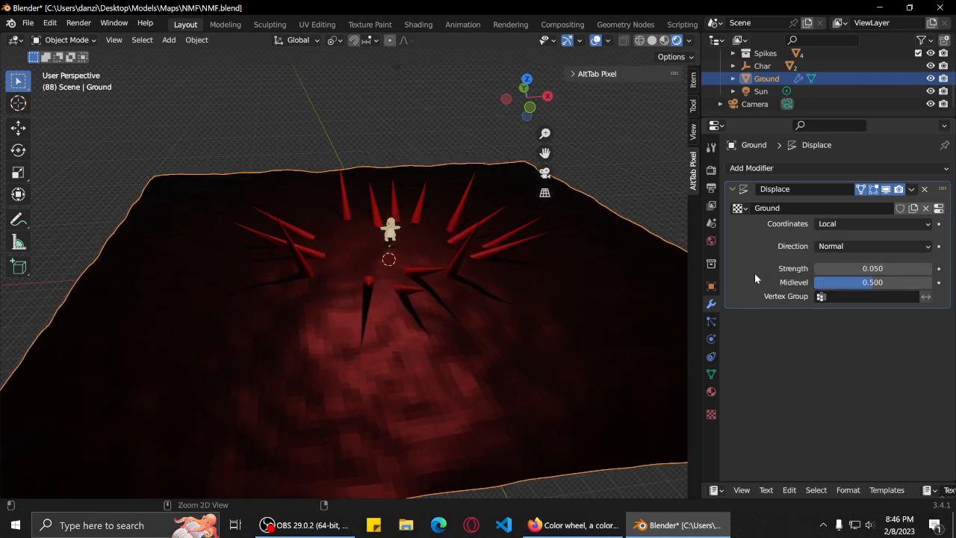
{"action": "left_click", "coordinate": [859, 268]}
{"action": "type", "text": "1.45"}
{"action": "key", "text": "Return"}
{"action": "left_click_drag", "start_coordinate": [873, 268], "coordinate": [823, 268]}
{"action": "key", "text": "ctrl+z"}
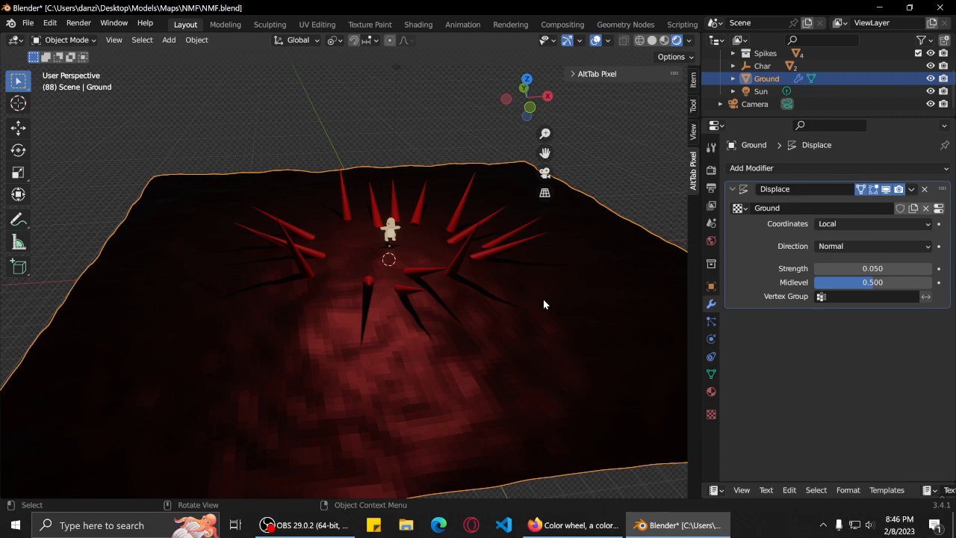
Subdivide all faces of the ground mesh with 10 cuts in Edit Mode, and clear the selection.
{"action": "scroll", "coordinate": [530, 318], "scroll_direction": "down", "scroll_amount": 4}
{"action": "scroll", "coordinate": [531, 318], "scroll_direction": "up", "scroll_amount": 4}
{"action": "scroll", "coordinate": [531, 323], "scroll_direction": "down", "scroll_amount": 2}
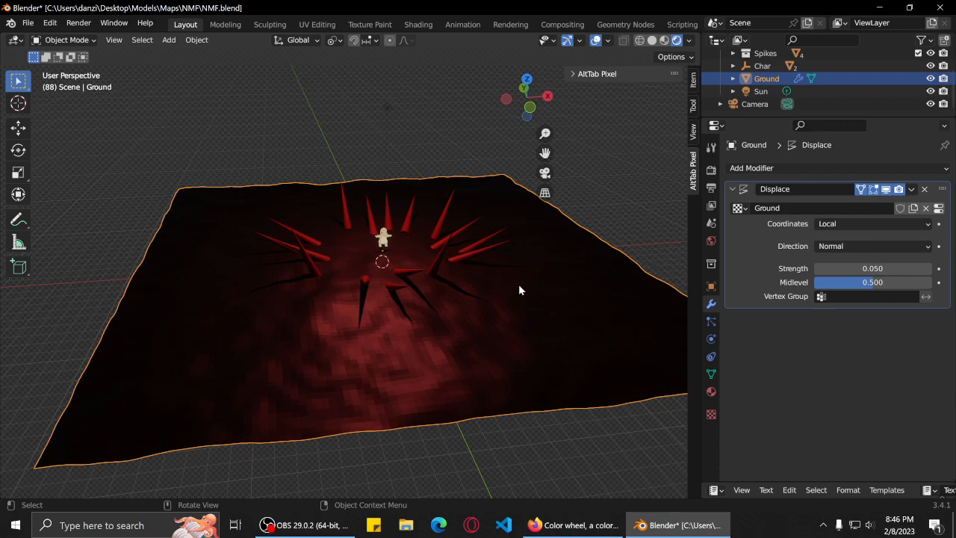
{"action": "key", "text": "Tab"}
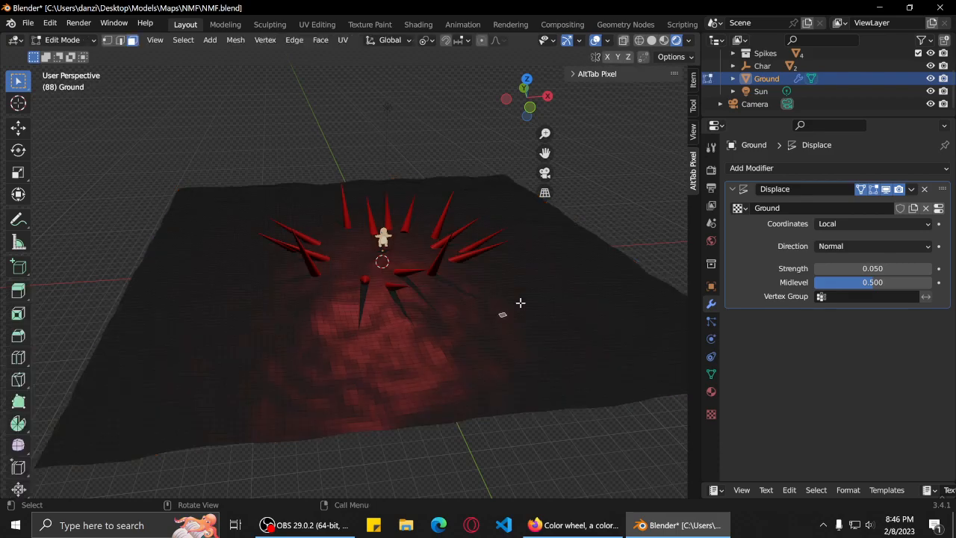
{"action": "key", "text": "a"}
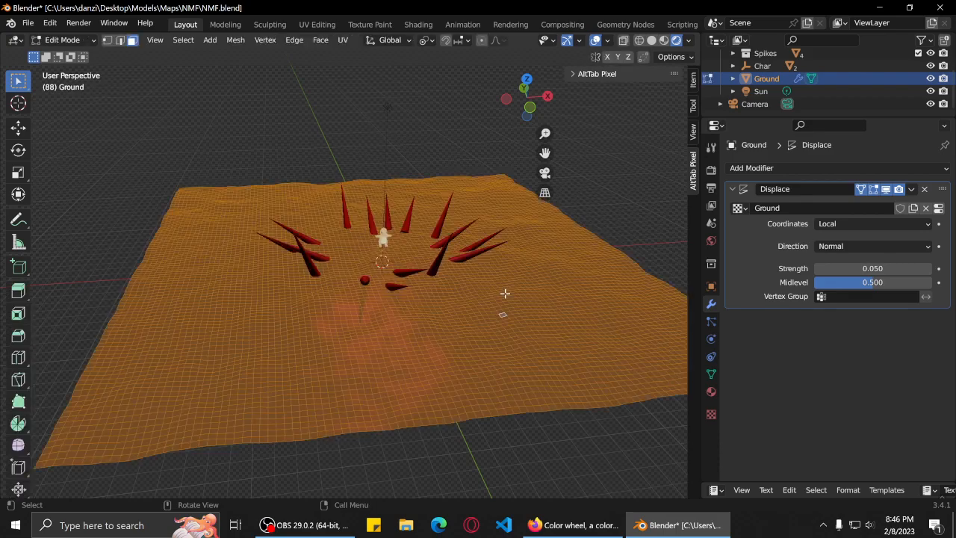
{"action": "right_click", "coordinate": [506, 294]}
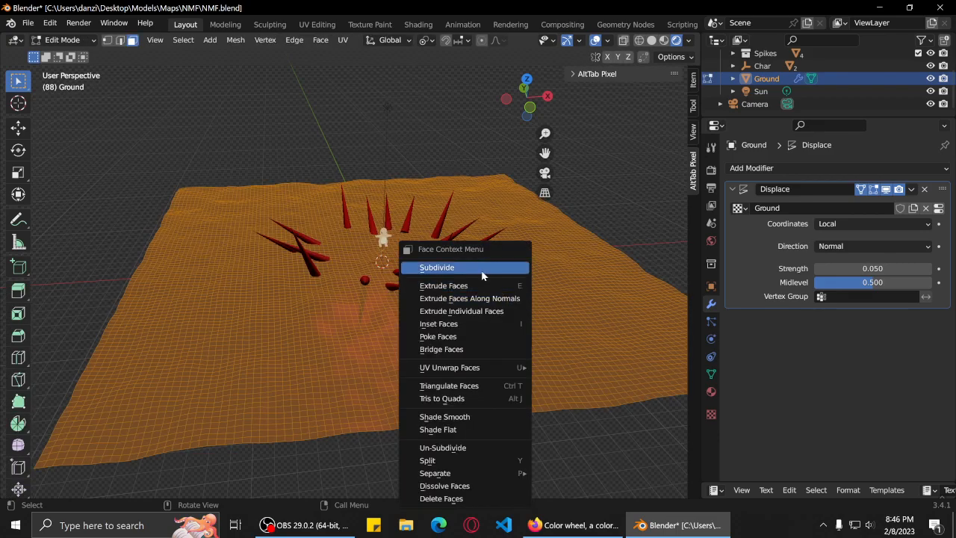
{"action": "left_click", "coordinate": [482, 270]}
{"action": "left_click", "coordinate": [163, 400]}
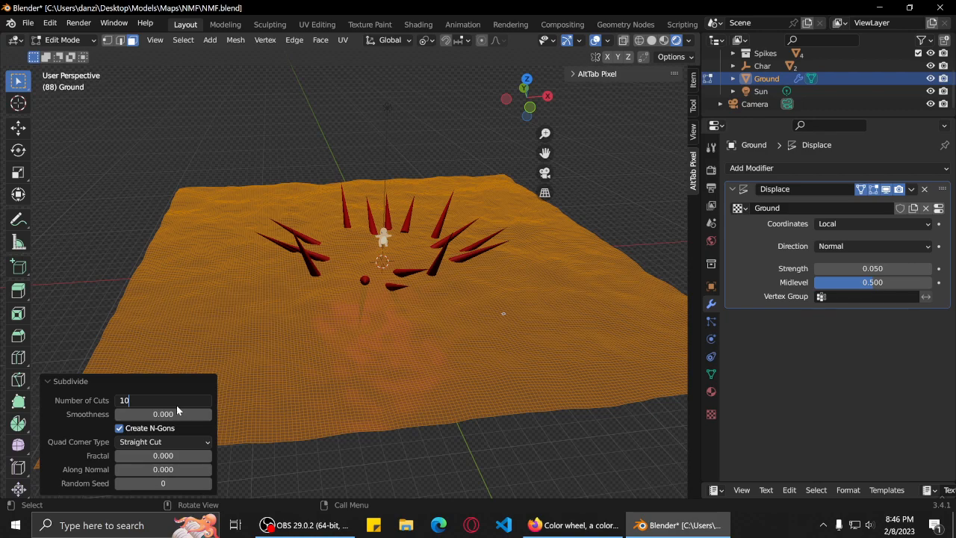
{"action": "left_click", "coordinate": [381, 448]}
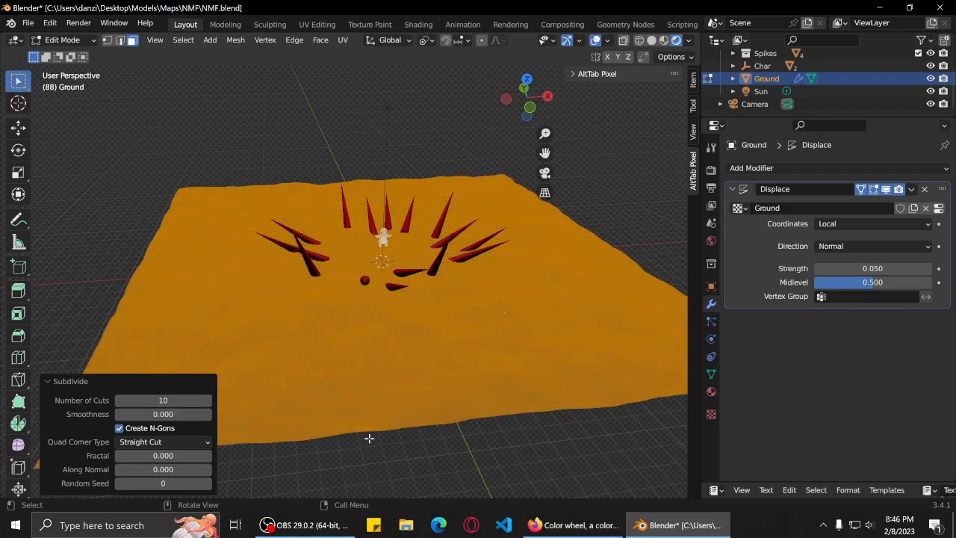
{"action": "left_click", "coordinate": [369, 437]}
Render the current frame, inspect the ground and spikes up close and from afar, and close the render result.
{"action": "middle_click_drag", "start_coordinate": [420, 332], "coordinate": [396, 368]}
{"action": "key", "text": "F12"}
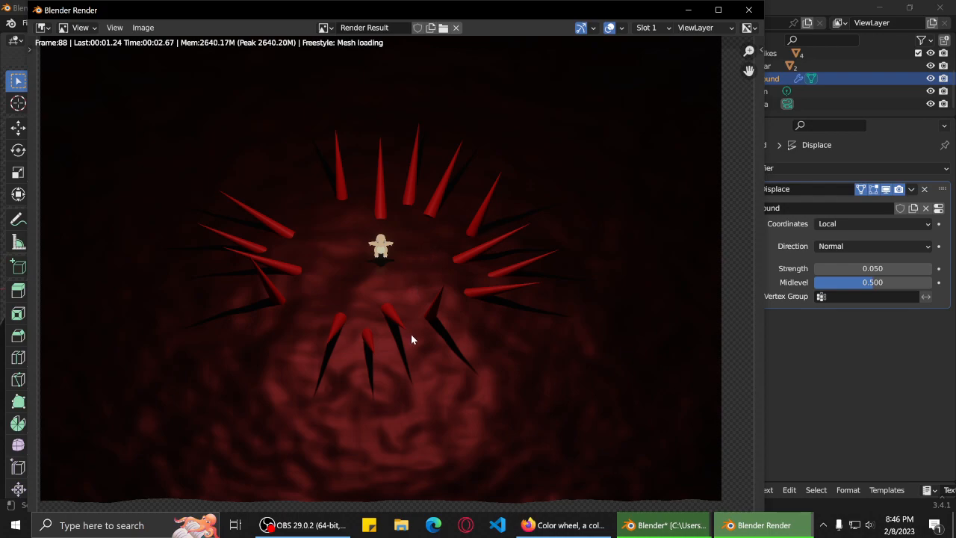
{"action": "scroll", "coordinate": [411, 334], "scroll_direction": "up", "scroll_amount": 2}
{"action": "middle_click_drag", "start_coordinate": [410, 334], "coordinate": [518, 183]}
{"action": "mouse_move", "coordinate": [538, 282]}
{"action": "middle_mouse_down"}
{"action": "mouse_move", "coordinate": [504, 401]}
{"action": "mouse_move", "coordinate": [550, 278]}
{"action": "middle_mouse_up"}
{"action": "scroll", "coordinate": [505, 401], "scroll_direction": "down", "scroll_amount": 1}
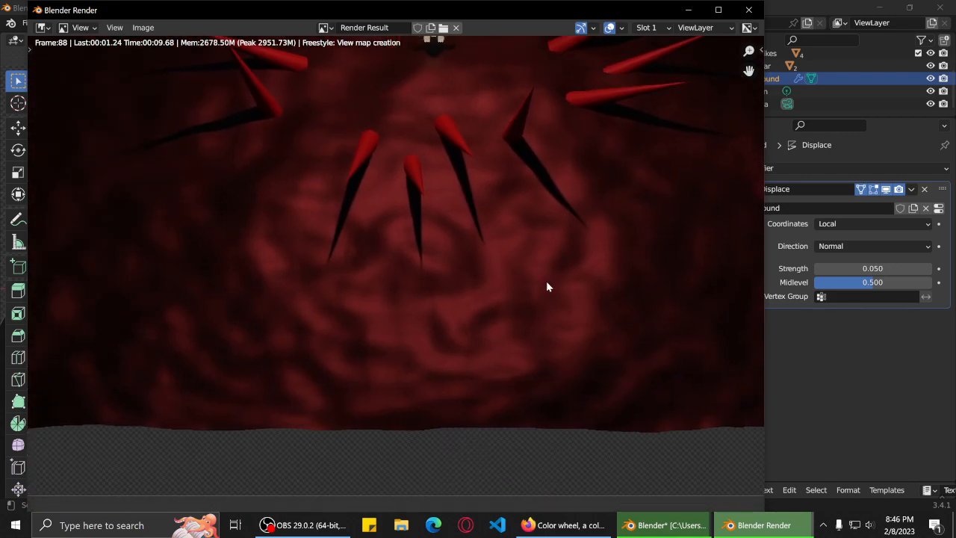
{"action": "scroll", "coordinate": [535, 281], "scroll_direction": "down", "scroll_amount": 1}
{"action": "middle_click_drag", "start_coordinate": [515, 232], "coordinate": [506, 301]}
{"action": "scroll", "coordinate": [500, 256], "scroll_direction": "down", "scroll_amount": 1}
{"action": "scroll", "coordinate": [500, 255], "scroll_direction": "down", "scroll_amount": 4}
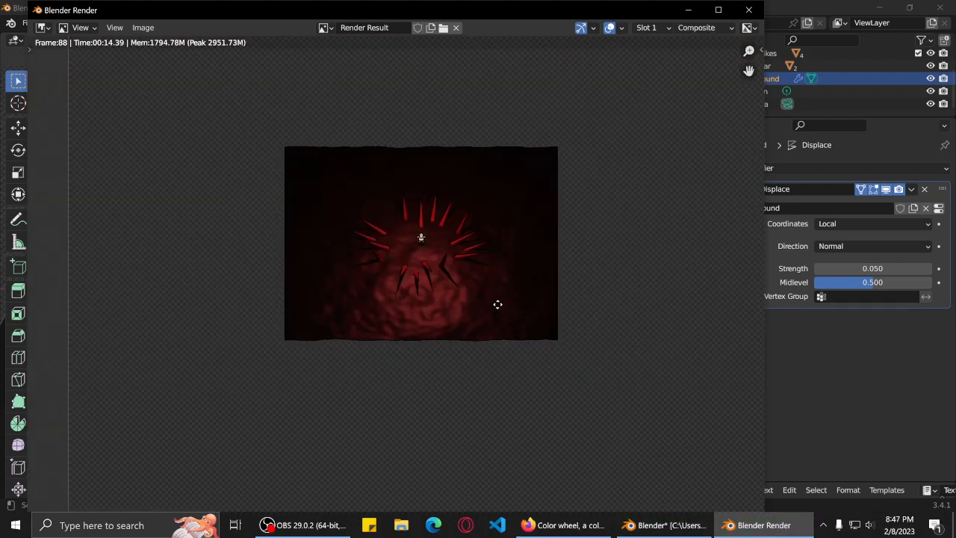
{"action": "scroll", "coordinate": [478, 269], "scroll_direction": "up", "scroll_amount": 5}
{"action": "middle_click_drag", "start_coordinate": [490, 287], "coordinate": [467, 287]}
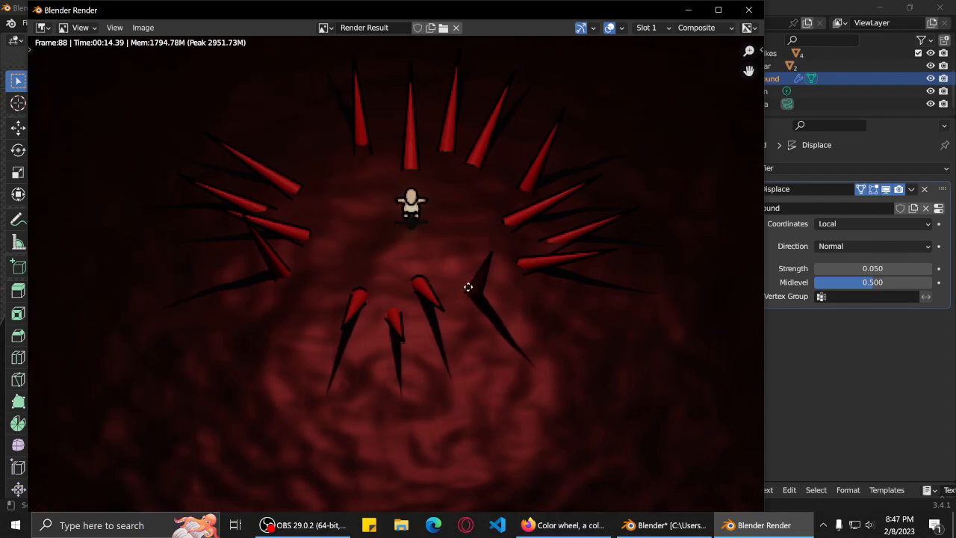
{"action": "left_click", "coordinate": [749, 10]}
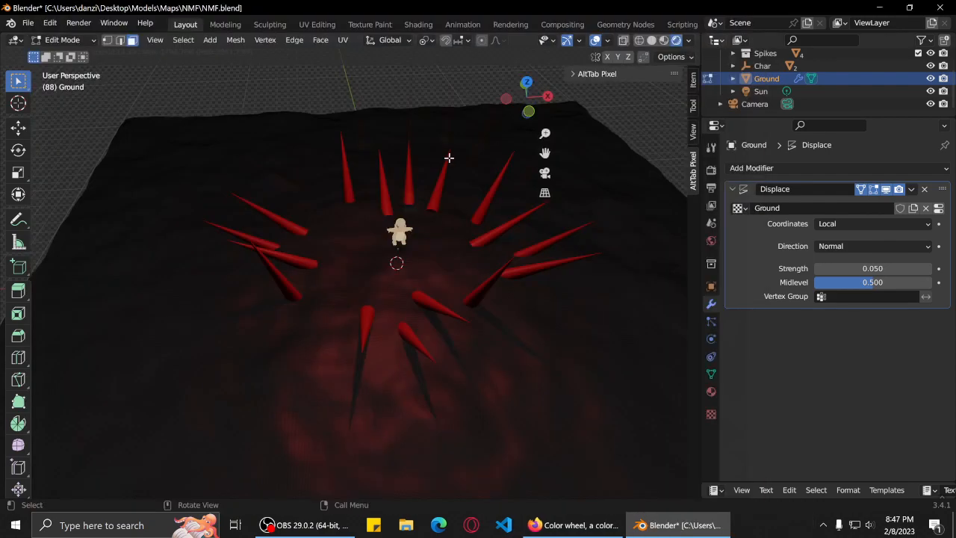
Undo the 10-cut subdivision of the ground mesh and deselect its faces.
{"action": "key", "text": "ctrl"}
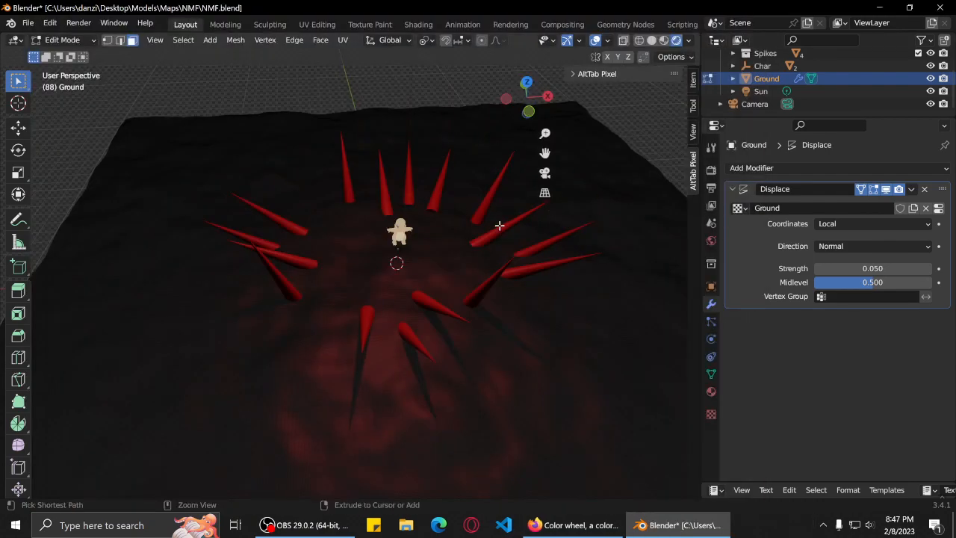
{"action": "key", "text": "ctrl+z"}
{"action": "scroll", "coordinate": [521, 242], "scroll_direction": "down", "scroll_amount": 2}
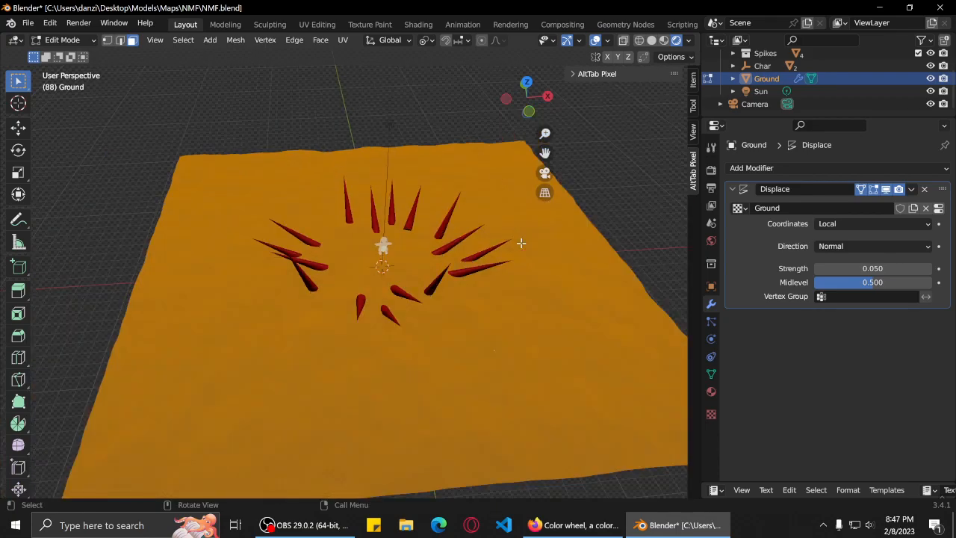
{"action": "key", "text": "ctrl+z"}
{"action": "scroll", "coordinate": [508, 298], "scroll_direction": "up", "scroll_amount": 1}
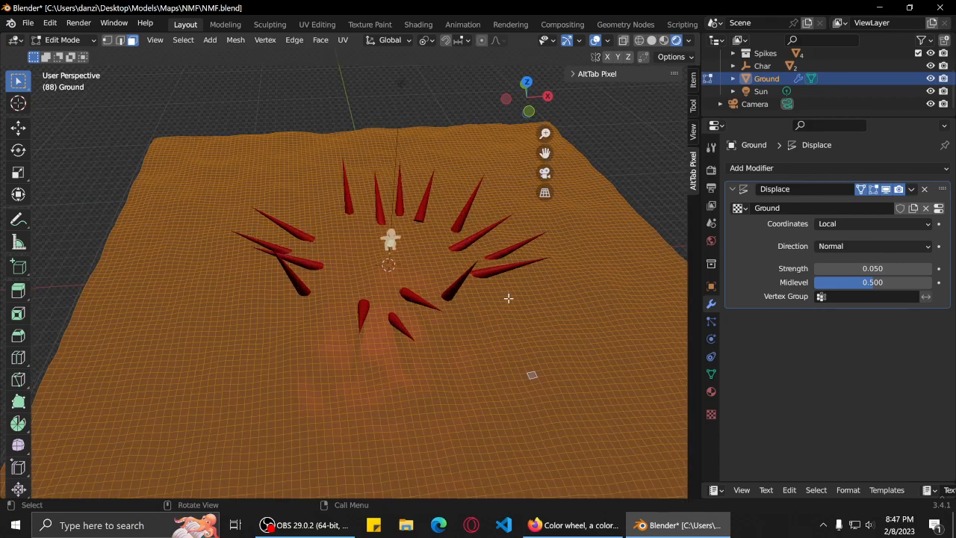
{"action": "left_click", "coordinate": [638, 183]}
{"action": "mouse_move", "coordinate": [498, 246]}
{"action": "middle_mouse_down"}
{"action": "mouse_move", "coordinate": [495, 284]}
{"action": "mouse_move", "coordinate": [494, 258]}
{"action": "middle_mouse_up"}
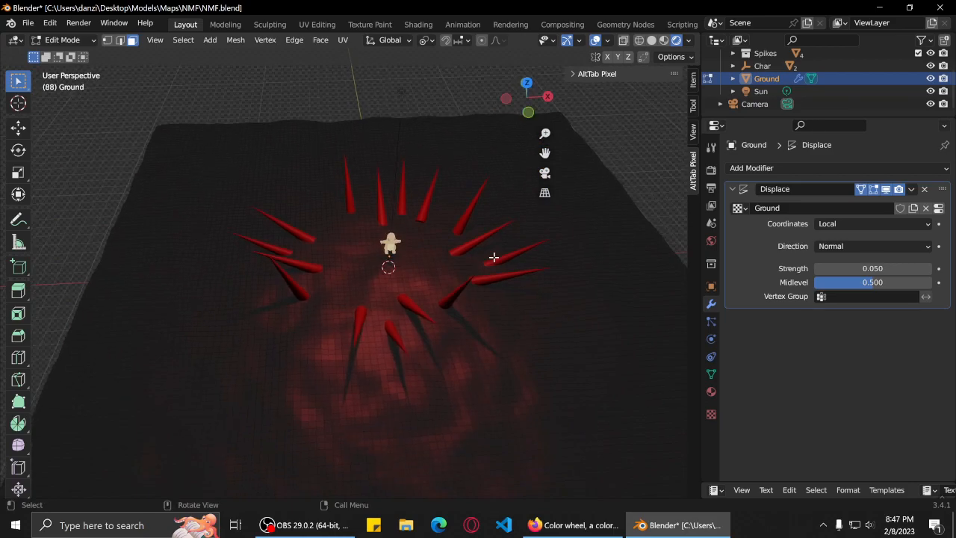
Try to subdivide the ground mesh with 5 cuts while none of its faces are selected.
{"action": "key", "text": "Tab"}
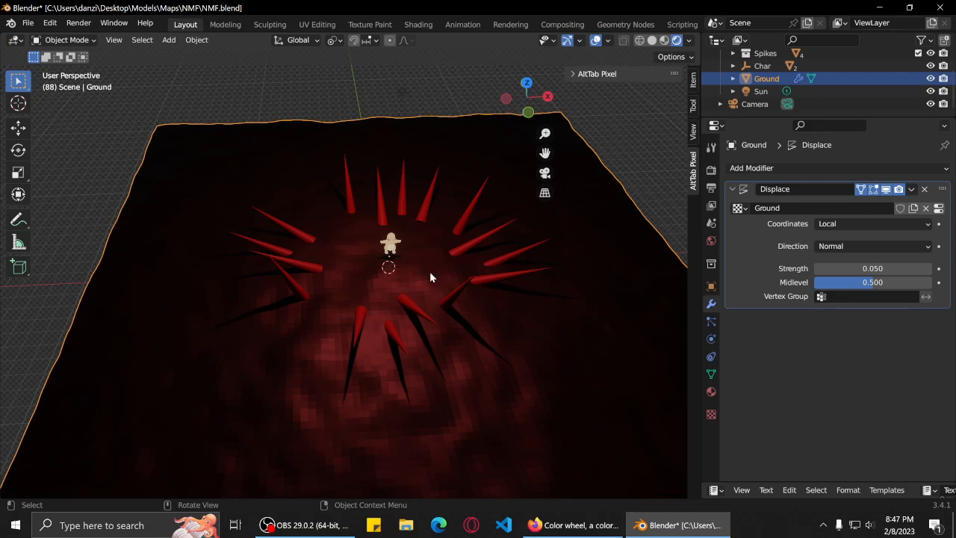
{"action": "key", "text": "Tab"}
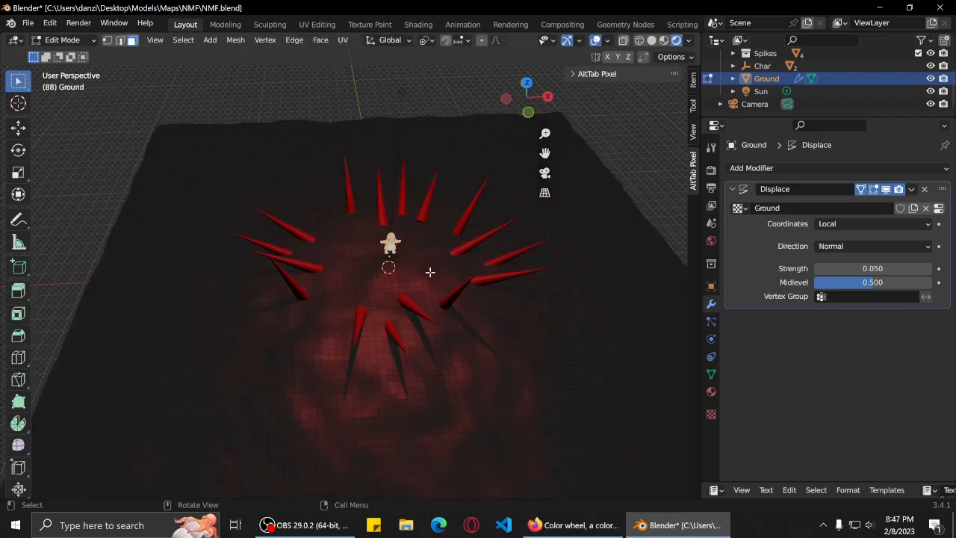
{"action": "right_click", "coordinate": [540, 322]}
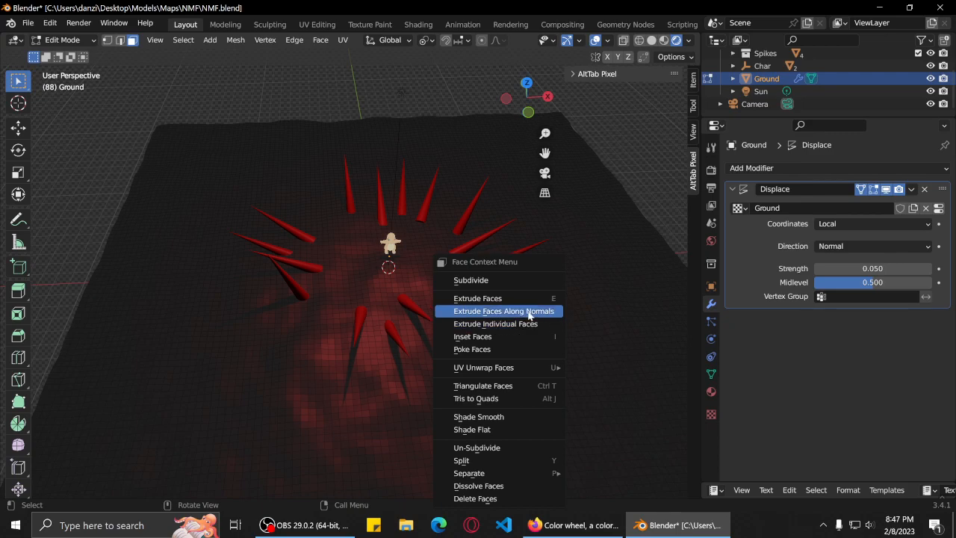
{"action": "left_click", "coordinate": [505, 281]}
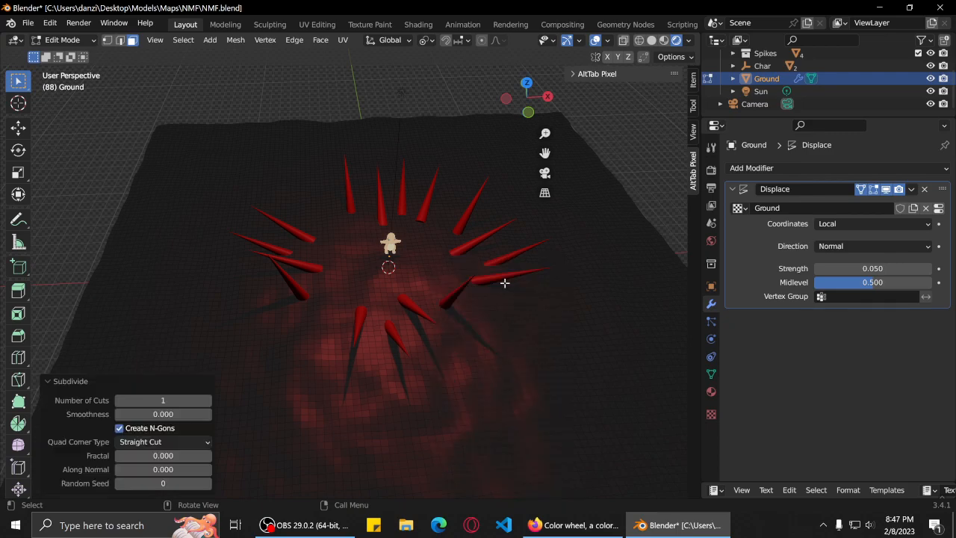
{"action": "left_click", "coordinate": [192, 399]}
{"action": "key", "text": "Return"}
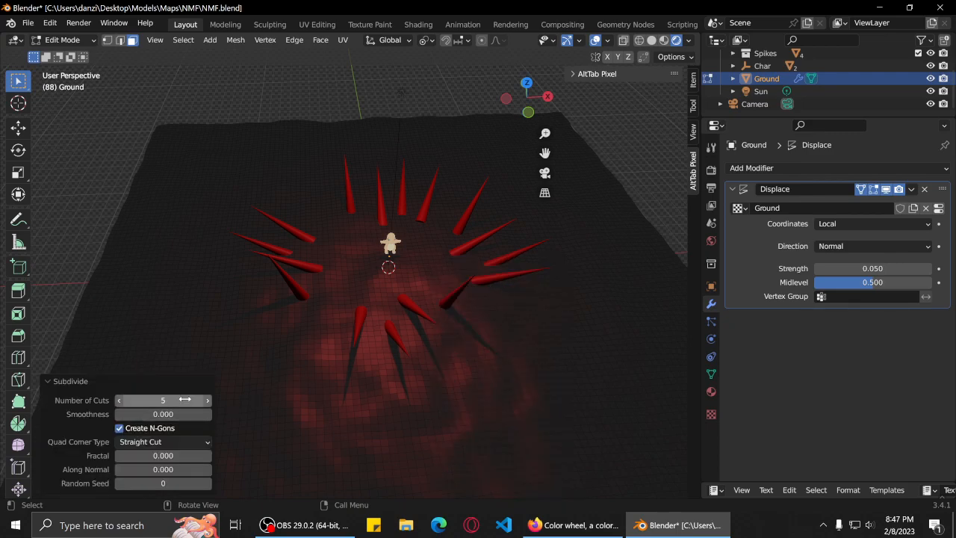
{"action": "left_click", "coordinate": [657, 176]}
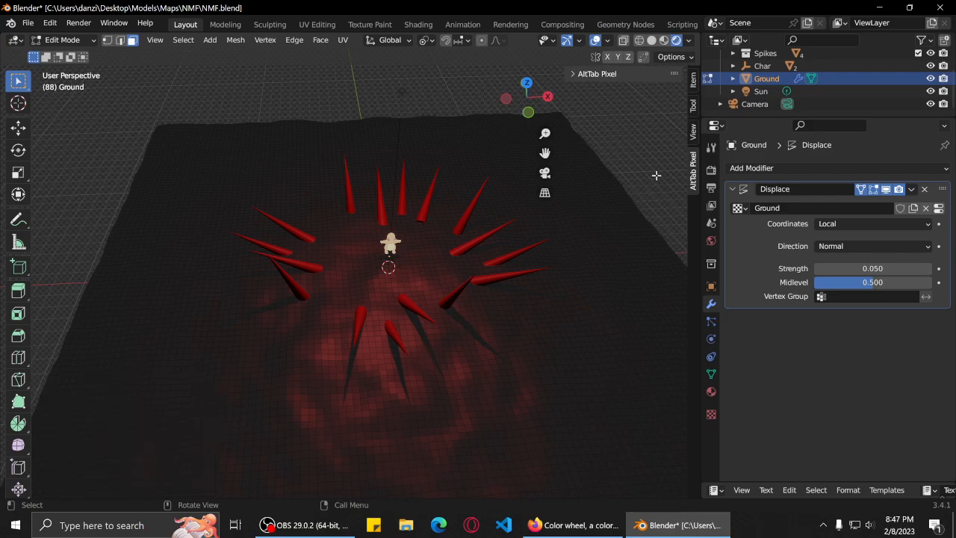
Select all faces of the ground mesh, subdivide them with 5 cuts, and clear the selection.
{"action": "scroll", "coordinate": [434, 337], "scroll_direction": "down", "scroll_amount": 4}
{"action": "scroll", "coordinate": [429, 321], "scroll_direction": "up", "scroll_amount": 3}
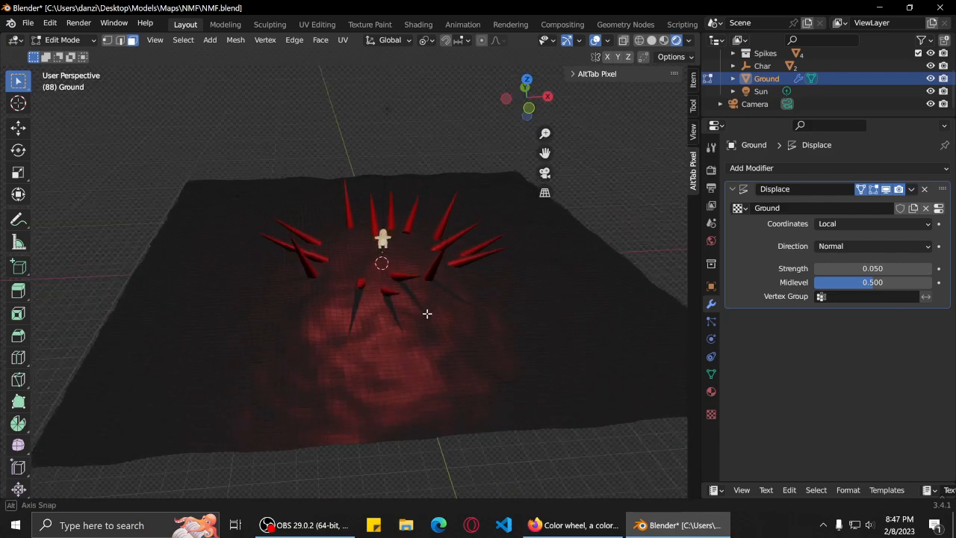
{"action": "key", "text": "a"}
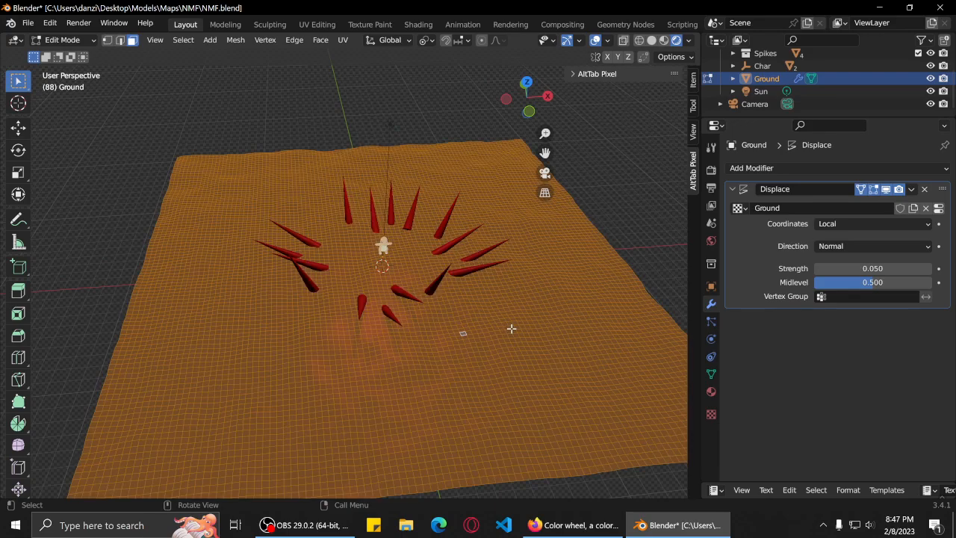
{"action": "right_click", "coordinate": [509, 324]}
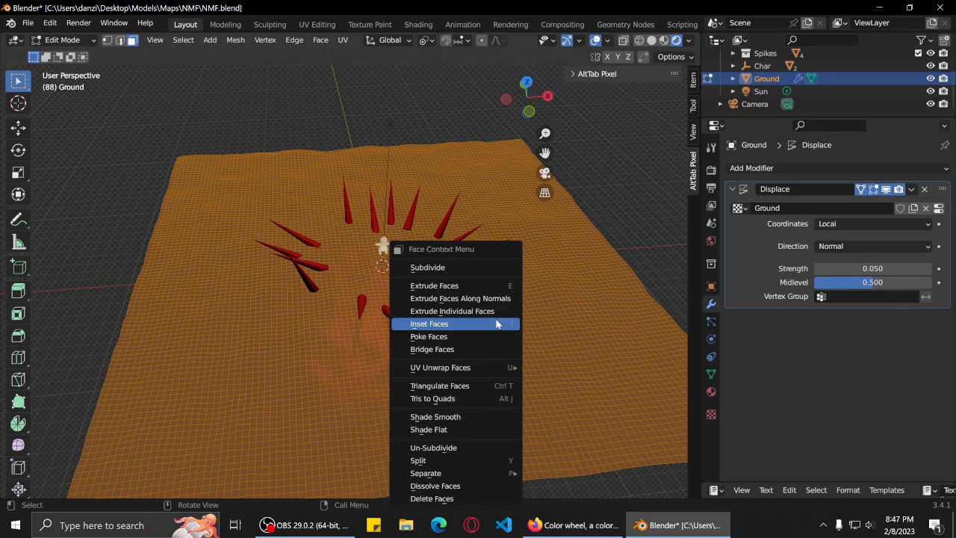
{"action": "left_click", "coordinate": [500, 266]}
{"action": "left_click", "coordinate": [162, 401]}
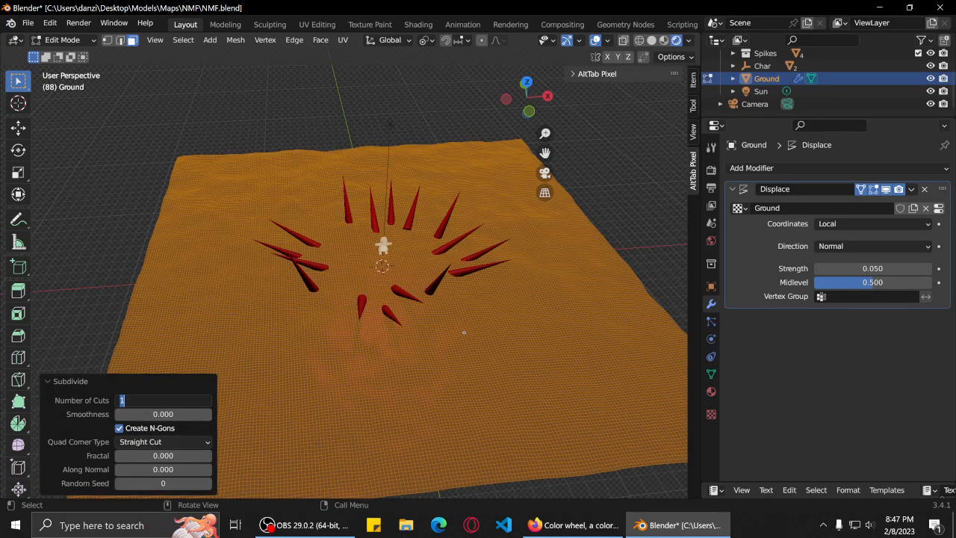
{"action": "type", "text": "5"}
{"action": "key", "text": "Return"}
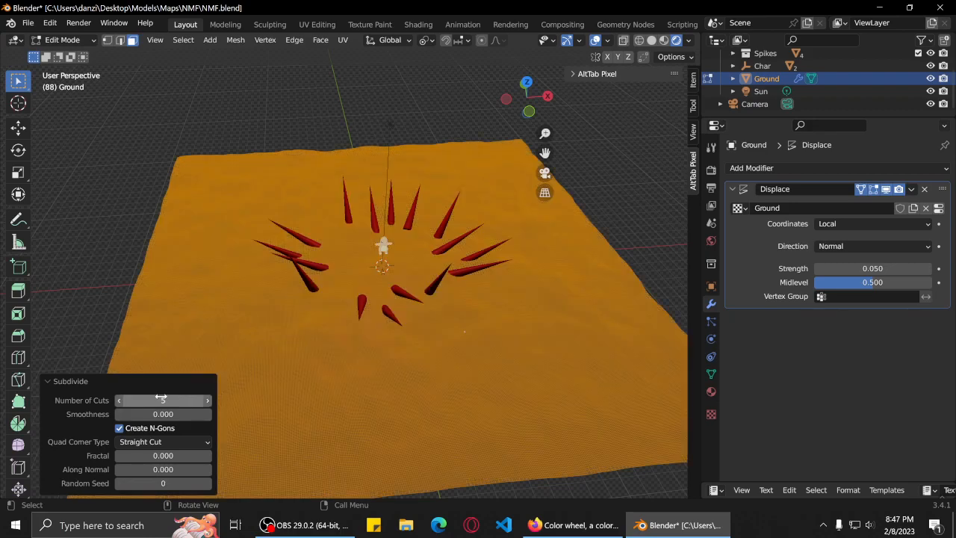
{"action": "left_click", "coordinate": [630, 202]}
Render the current frame again and inspect the subdivided ground around the front spikes.
{"action": "middle_click_drag", "start_coordinate": [396, 299], "coordinate": [412, 280]}
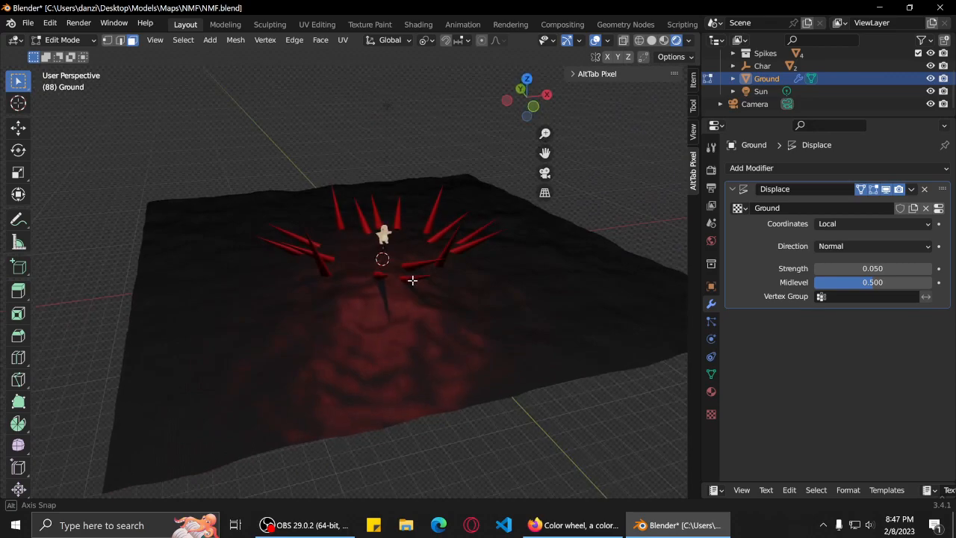
{"action": "key", "text": "F12"}
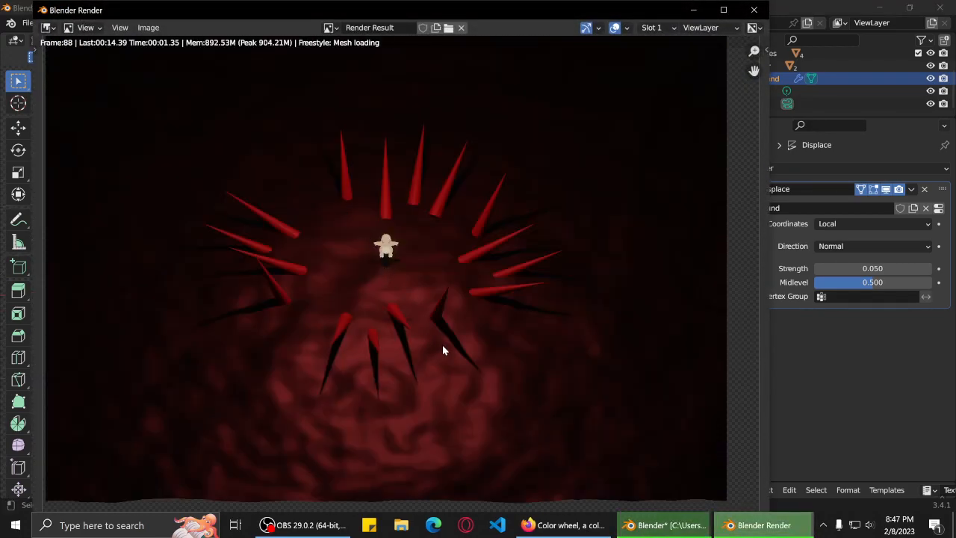
{"action": "middle_click_drag", "start_coordinate": [443, 346], "coordinate": [453, 276]}
{"action": "middle_click_drag", "start_coordinate": [456, 217], "coordinate": [452, 242]}
{"action": "scroll", "coordinate": [443, 242], "scroll_direction": "up", "scroll_amount": 2}
{"action": "scroll", "coordinate": [442, 248], "scroll_direction": "up", "scroll_amount": 3}
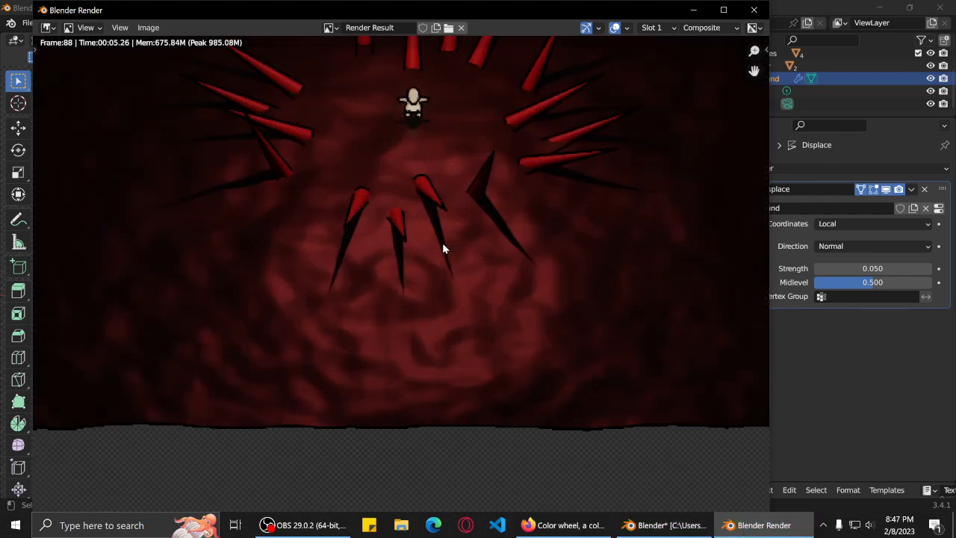
Close the render and raise the roughness of the ground's Dirt material to about 0.701.
{"action": "left_click", "coordinate": [753, 10]}
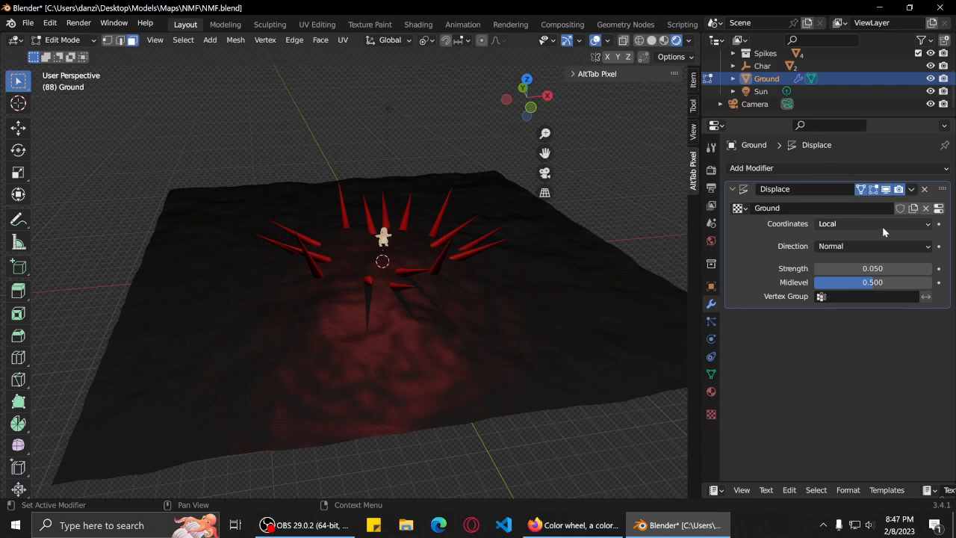
{"action": "left_click", "coordinate": [711, 391]}
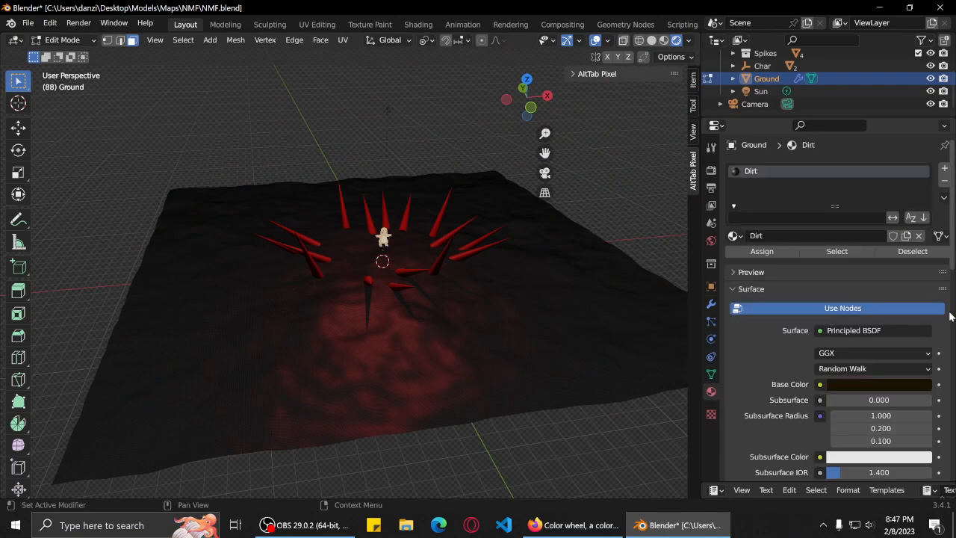
{"action": "scroll", "coordinate": [760, 351], "scroll_direction": "down", "scroll_amount": 3}
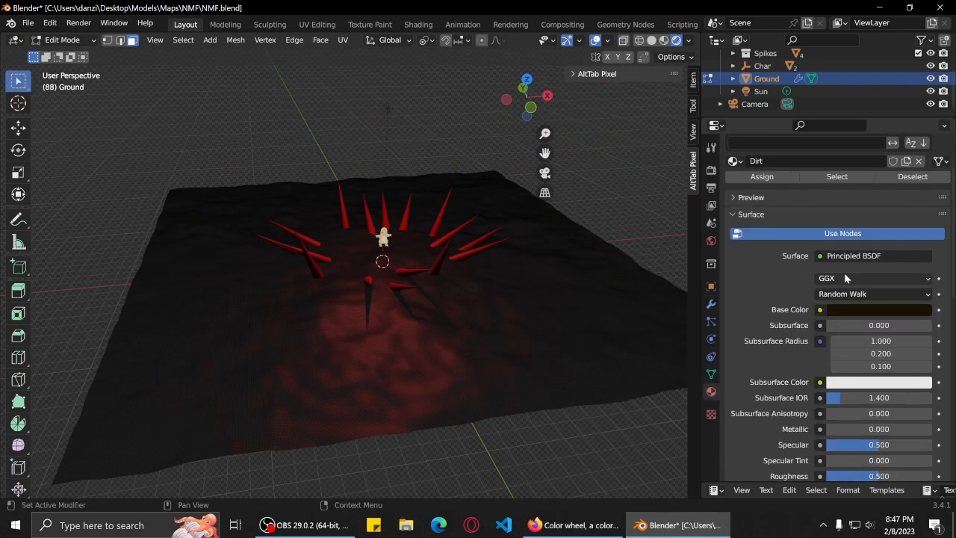
{"action": "scroll", "coordinate": [764, 334], "scroll_direction": "down", "scroll_amount": 4}
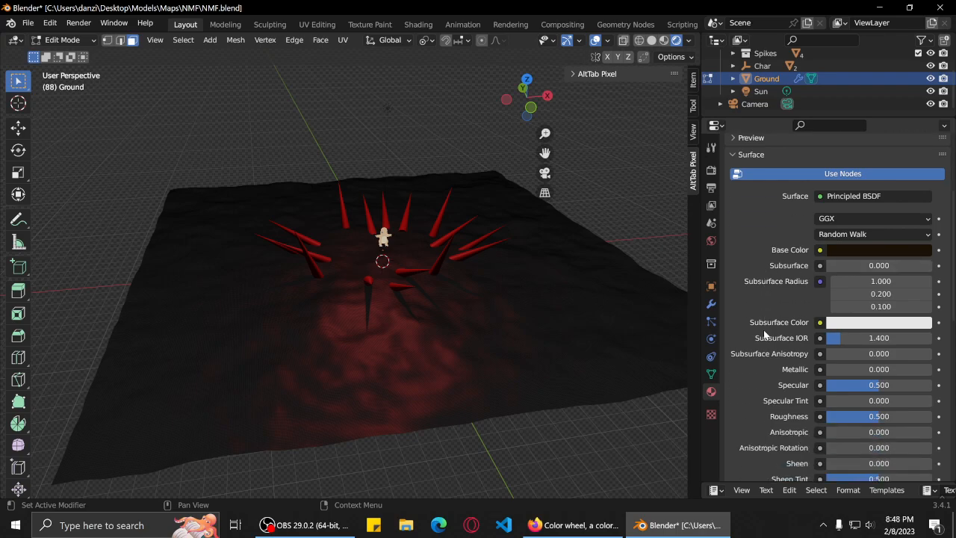
{"action": "left_click_drag", "start_coordinate": [859, 356], "coordinate": [904, 357]}
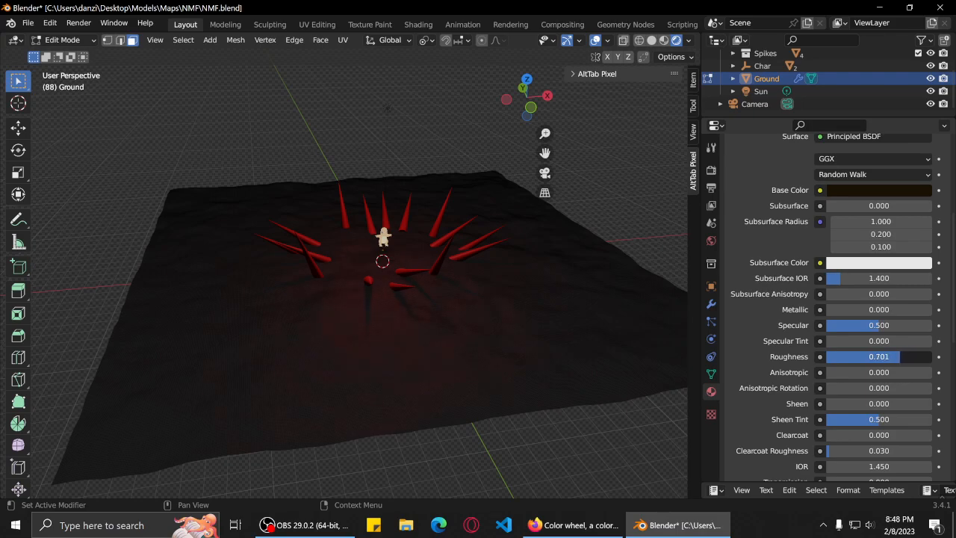
Render the current frame and inspect the rougher ground around the character and the spikes.
{"action": "key", "text": "F12"}
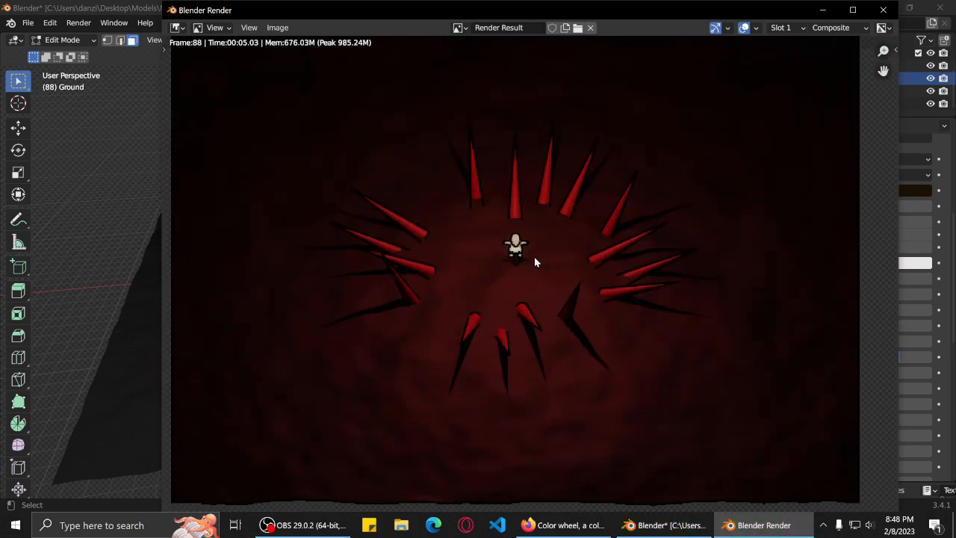
{"action": "scroll", "coordinate": [534, 256], "scroll_direction": "up", "scroll_amount": 1}
{"action": "middle_click_drag", "start_coordinate": [534, 258], "coordinate": [578, 252]}
{"action": "middle_click_drag", "start_coordinate": [650, 310], "coordinate": [589, 272]}
{"action": "middle_click_drag", "start_coordinate": [627, 337], "coordinate": [725, 278]}
{"action": "middle_click_drag", "start_coordinate": [665, 263], "coordinate": [614, 329]}
{"action": "middle_click_drag", "start_coordinate": [626, 281], "coordinate": [675, 282]}
{"action": "scroll", "coordinate": [601, 278], "scroll_direction": "up", "scroll_amount": 5}
{"action": "scroll", "coordinate": [630, 299], "scroll_direction": "down", "scroll_amount": 5}
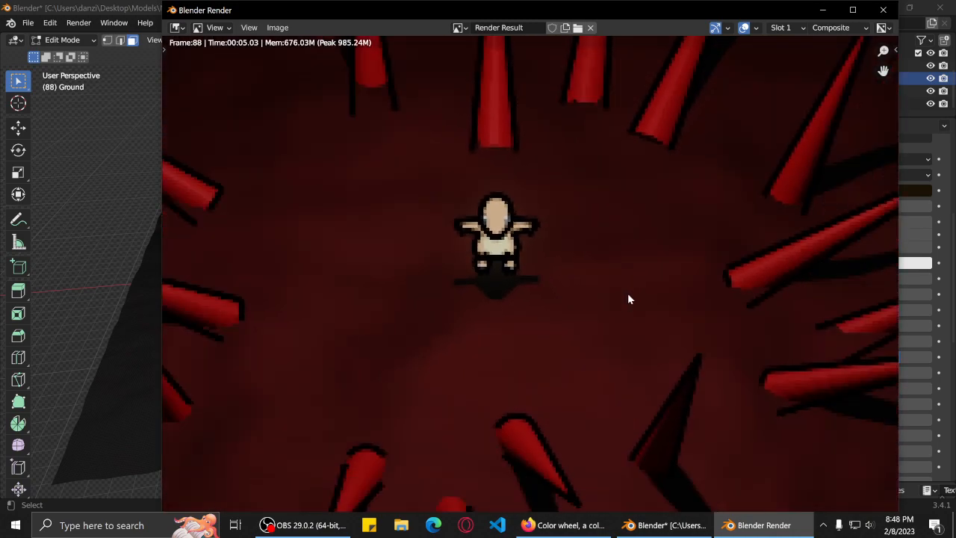
{"action": "middle_click_drag", "start_coordinate": [589, 266], "coordinate": [602, 310]}
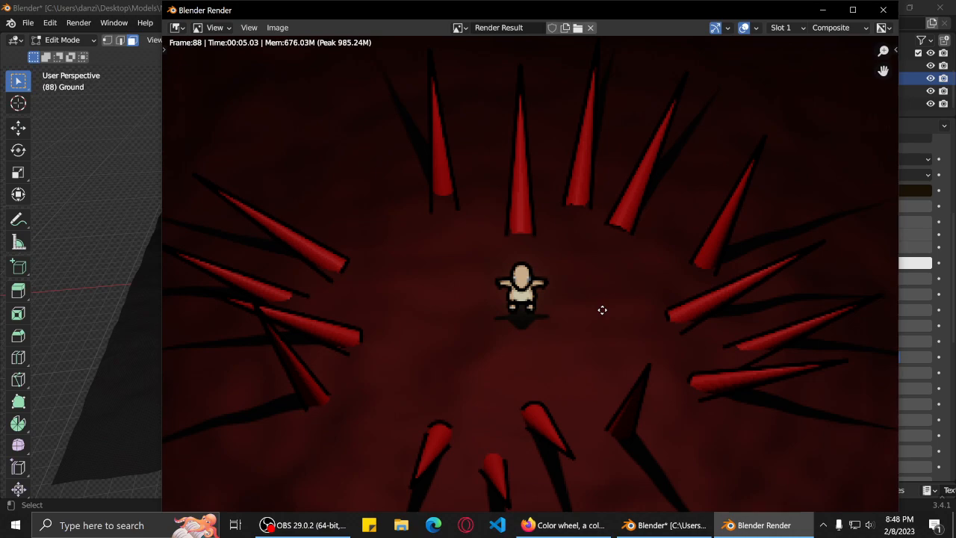
{"action": "scroll", "coordinate": [602, 309], "scroll_direction": "down", "scroll_amount": 3}
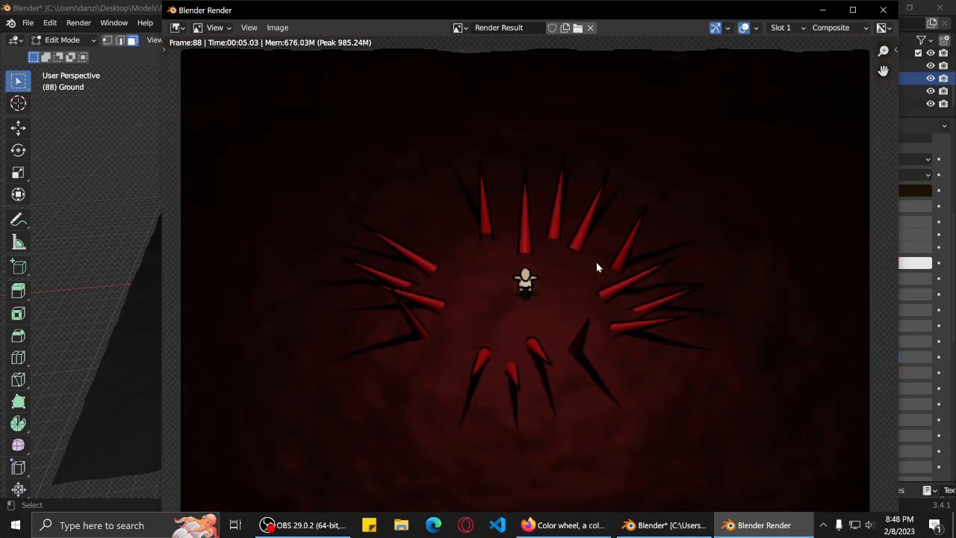
{"action": "left_click", "coordinate": [883, 10]}
Switch to Adobe Color in the browser, raise the base colour's brightness to 100, nudge its hue, and return to Blender.
{"action": "left_click", "coordinate": [570, 525]}
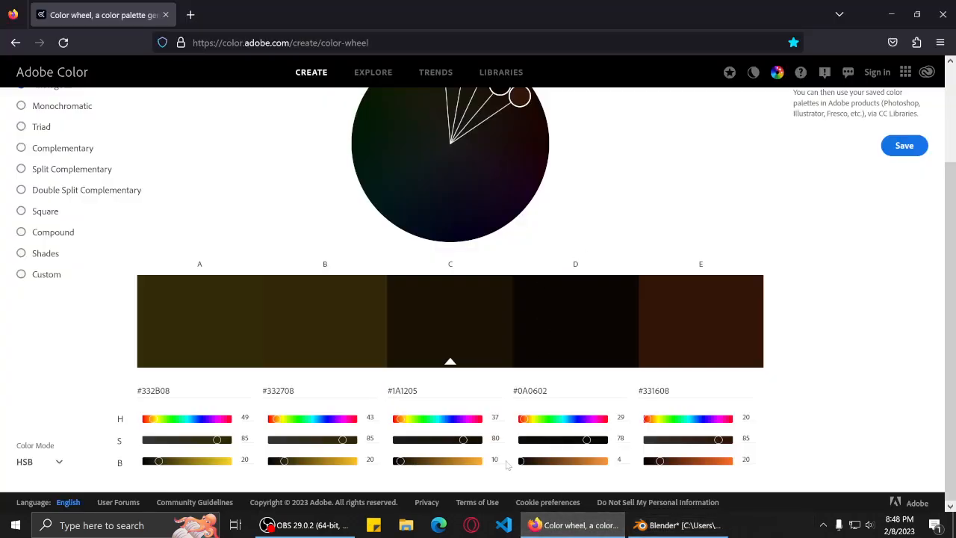
{"action": "left_click_drag", "start_coordinate": [416, 461], "coordinate": [504, 451]}
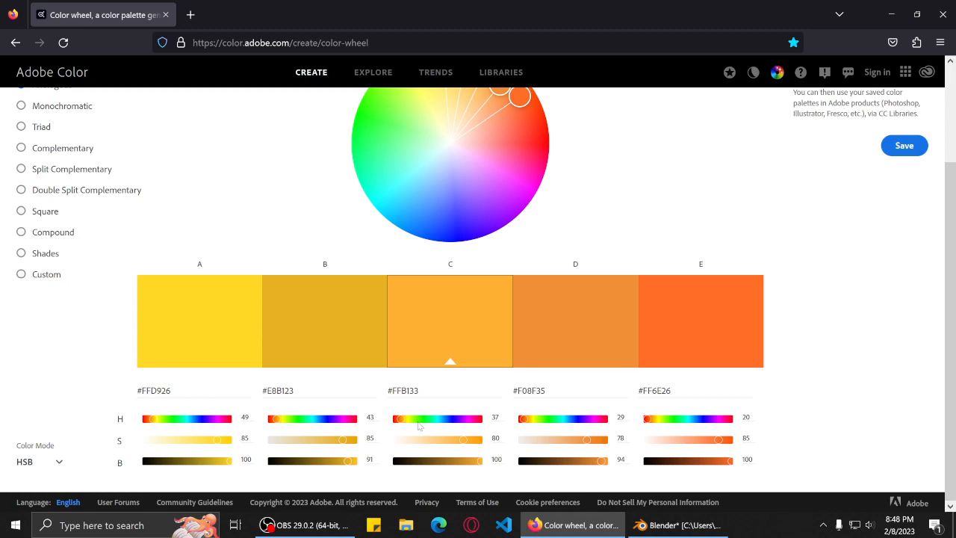
{"action": "mouse_move", "coordinate": [409, 423]}
{"action": "left_mouse_down"}
{"action": "mouse_move", "coordinate": [482, 417]}
{"action": "mouse_move", "coordinate": [396, 419]}
{"action": "mouse_move", "coordinate": [413, 419]}
{"action": "left_mouse_up"}
{"action": "left_click", "coordinate": [676, 525]}
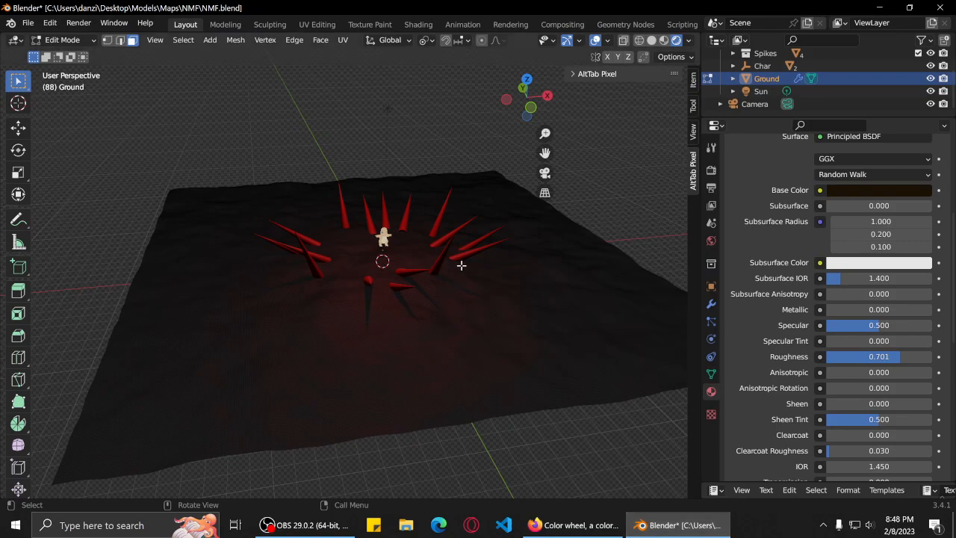
View the spike ring from above, then run another test render of the current frame and close it.
{"action": "middle_click_drag", "start_coordinate": [461, 265], "coordinate": [449, 325]}
{"action": "scroll", "coordinate": [449, 325], "scroll_direction": "up", "scroll_amount": 2}
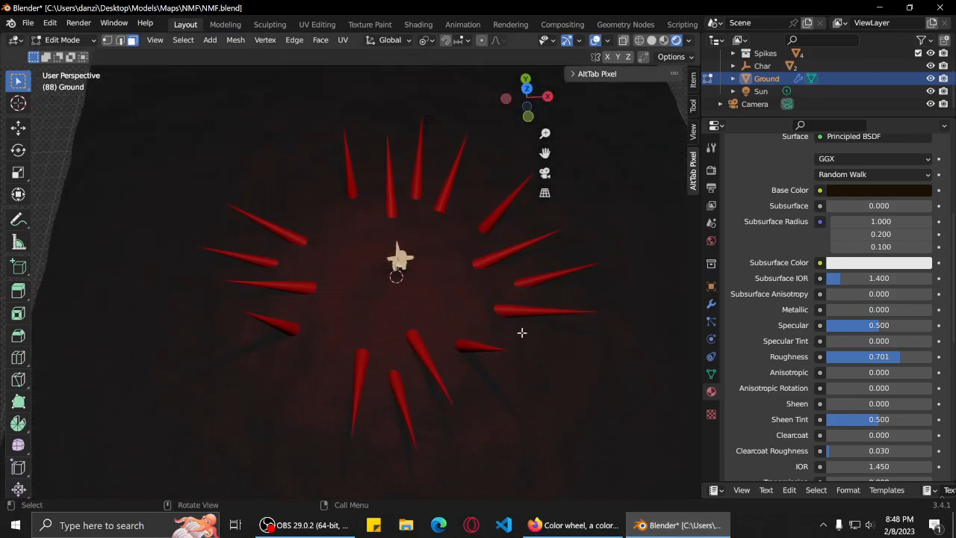
{"action": "key", "text": "F12"}
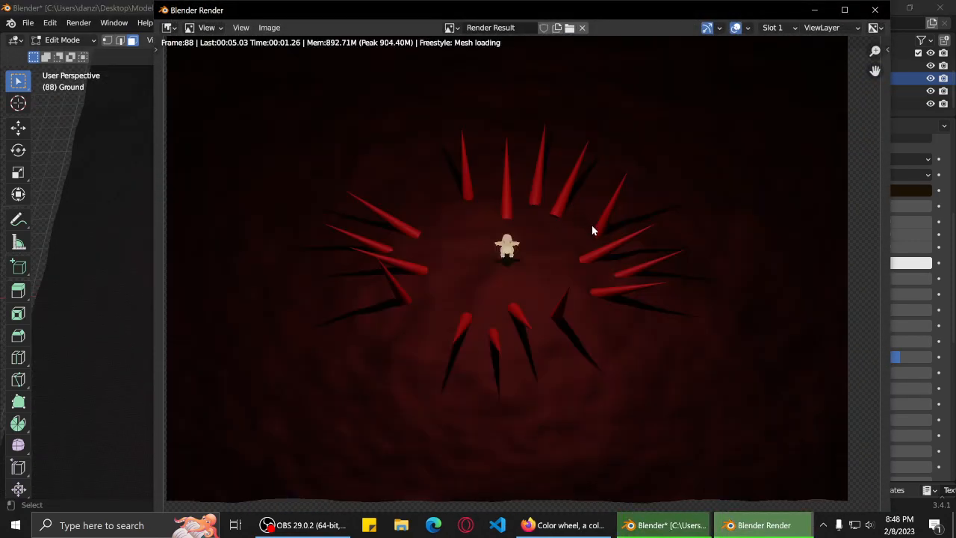
{"action": "left_click", "coordinate": [877, 12]}
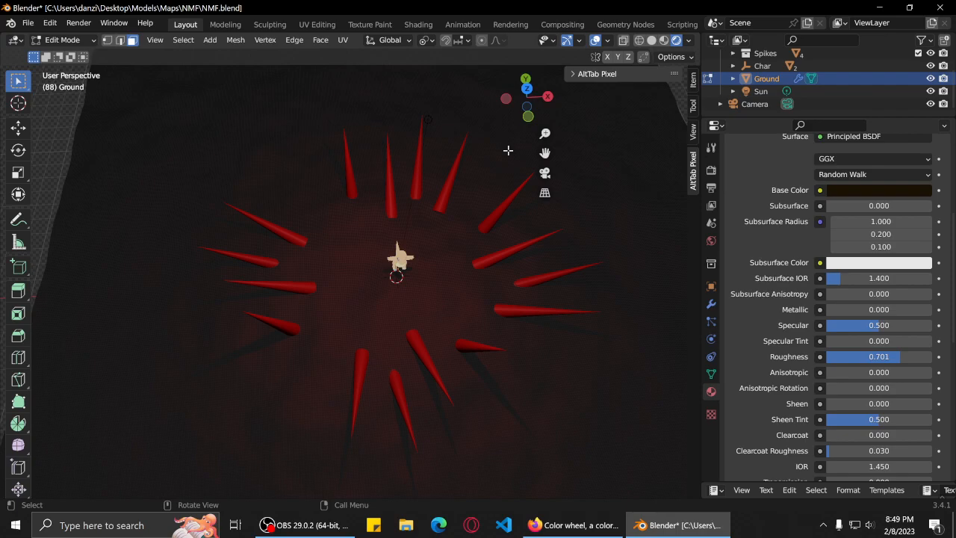
Leave Edit Mode, select the spikes beside the character, and darken the Spike material's base color to an HSV value of 0.060.
{"action": "key", "text": "Tab"}
{"action": "left_click", "coordinate": [506, 210]}
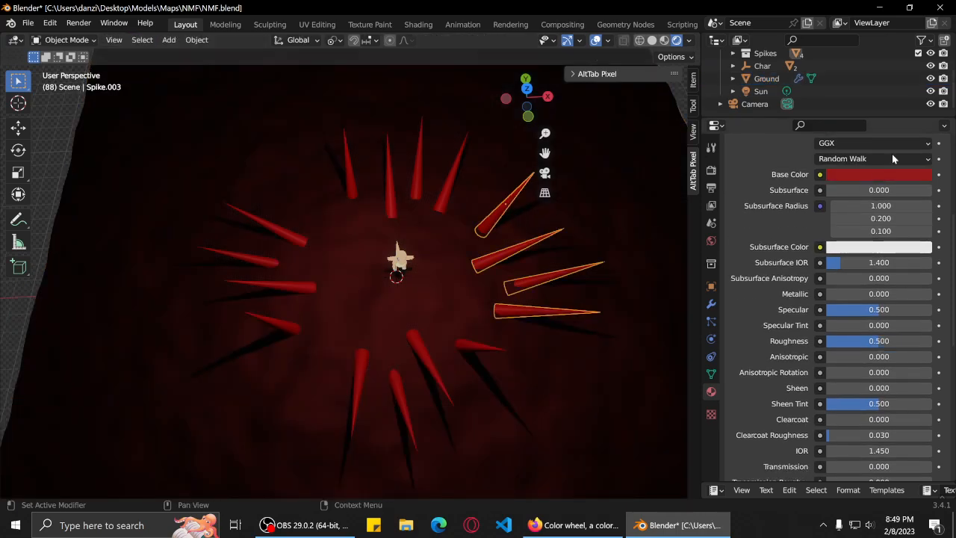
{"action": "scroll", "coordinate": [758, 233], "scroll_direction": "up", "scroll_amount": 5}
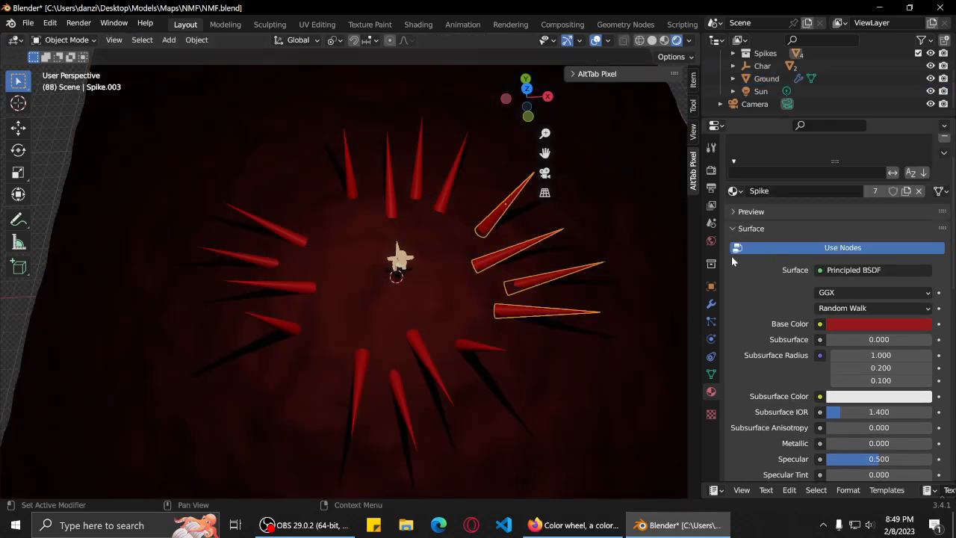
{"action": "scroll", "coordinate": [747, 327], "scroll_direction": "up", "scroll_amount": 2}
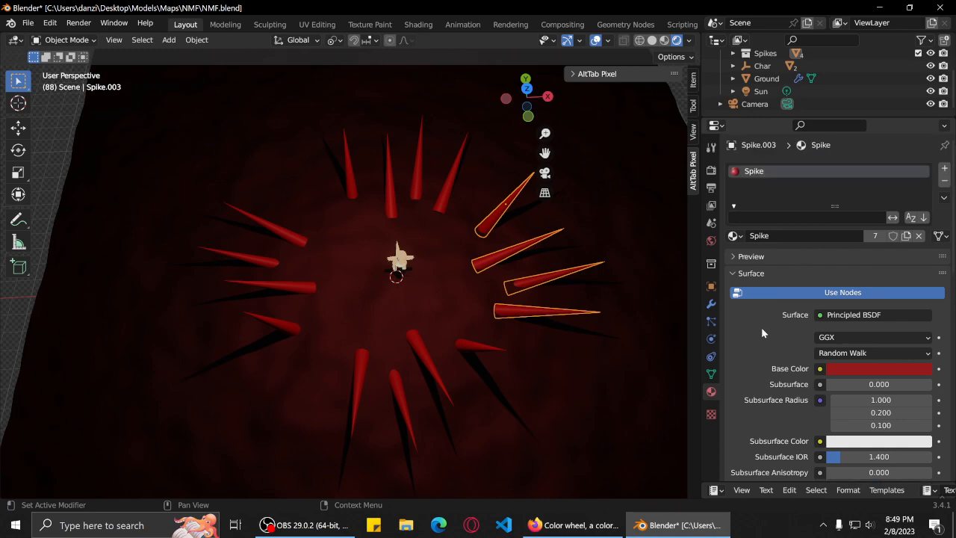
{"action": "left_click", "coordinate": [842, 367]}
{"action": "left_click_drag", "start_coordinate": [856, 339], "coordinate": [827, 338]}
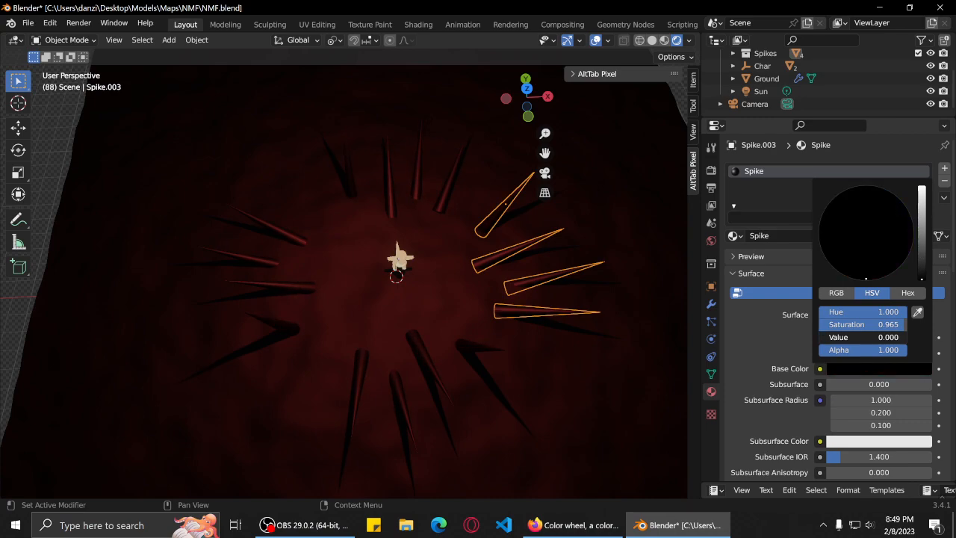
{"action": "left_click_drag", "start_coordinate": [826, 338], "coordinate": [830, 338]}
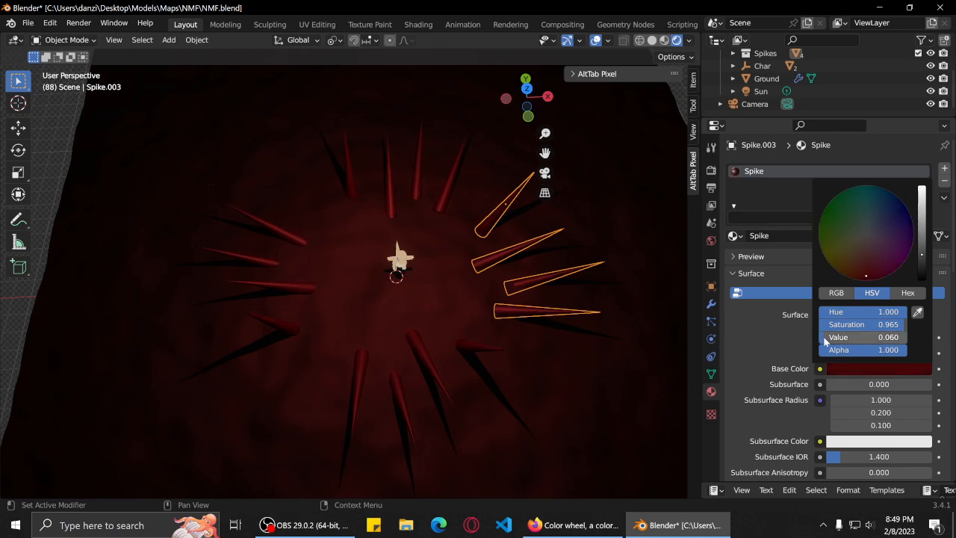
Render the current frame and examine the darkened spikes up close.
{"action": "key", "text": "F12"}
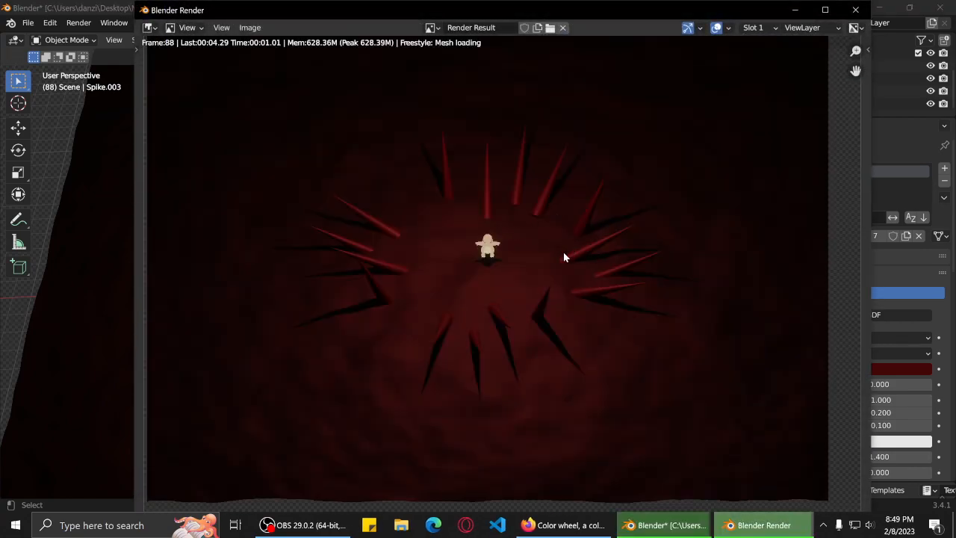
{"action": "middle_click_drag", "start_coordinate": [605, 241], "coordinate": [558, 243]}
{"action": "scroll", "coordinate": [544, 205], "scroll_direction": "up", "scroll_amount": 2}
{"action": "scroll", "coordinate": [551, 237], "scroll_direction": "down", "scroll_amount": 3}
{"action": "scroll", "coordinate": [500, 221], "scroll_direction": "up", "scroll_amount": 3}
{"action": "middle_click_drag", "start_coordinate": [489, 195], "coordinate": [509, 264]}
{"action": "middle_click_drag", "start_coordinate": [649, 274], "coordinate": [606, 262]}
{"action": "scroll", "coordinate": [577, 239], "scroll_direction": "down", "scroll_amount": 3}
{"action": "left_click", "coordinate": [855, 11]}
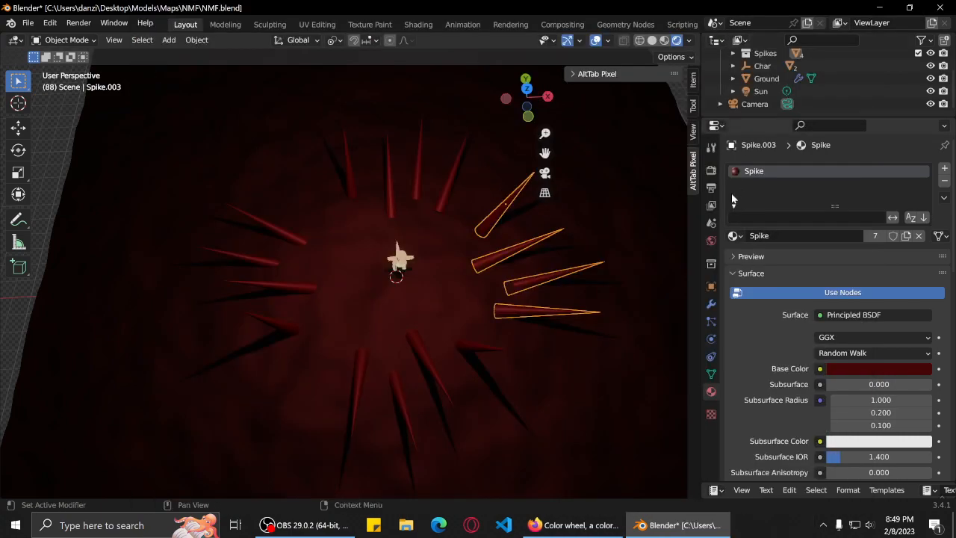
Change the ground's Dirt base color to a very dark blue with hue 0.635, saturation 1.000 and value 0.010.
{"action": "left_click", "coordinate": [615, 214]}
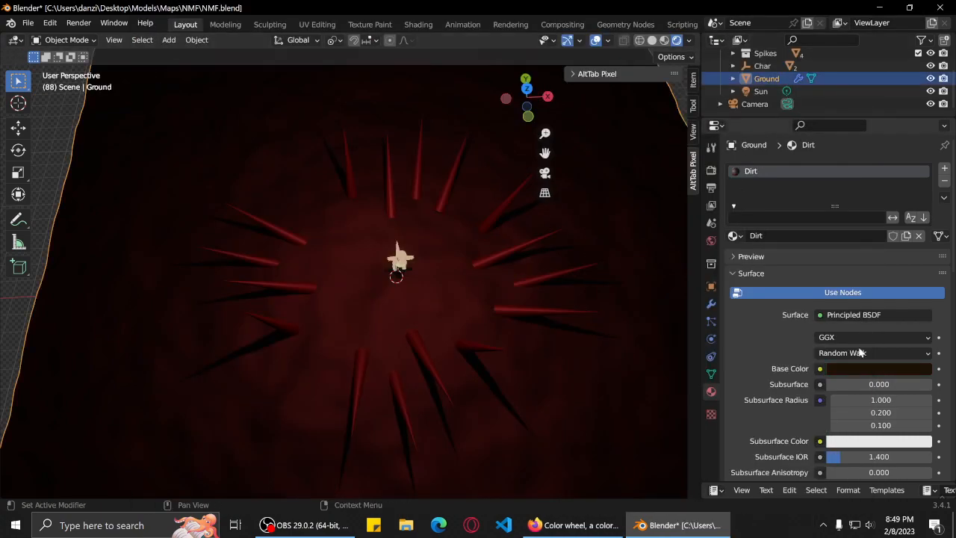
{"action": "left_click", "coordinate": [858, 367]}
{"action": "mouse_move", "coordinate": [839, 261]}
{"action": "left_mouse_down"}
{"action": "mouse_move", "coordinate": [826, 207]}
{"action": "mouse_move", "coordinate": [853, 188]}
{"action": "mouse_move", "coordinate": [902, 201]}
{"action": "left_mouse_up"}
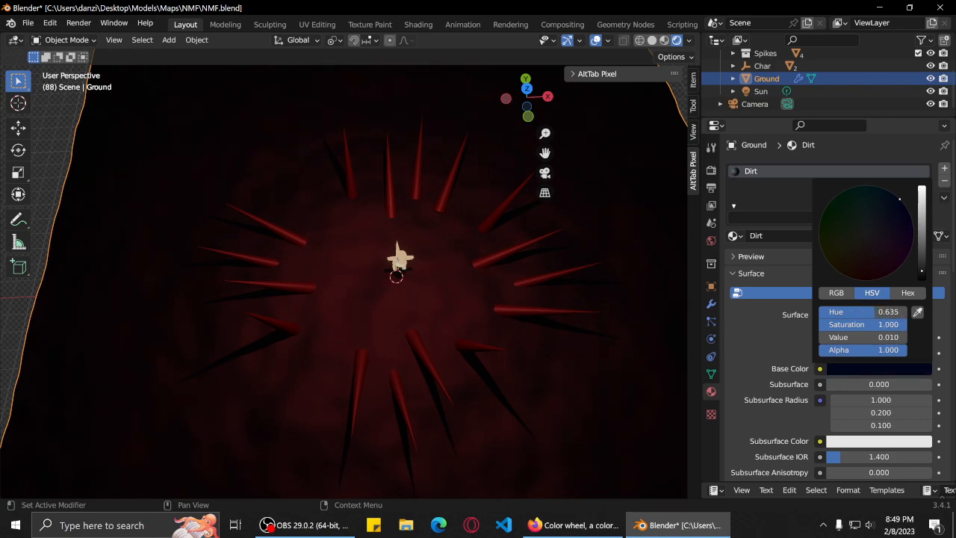
Select the Sun point light above the arena and set its power to 2000 W.
{"action": "scroll", "coordinate": [505, 307], "scroll_direction": "down", "scroll_amount": 2}
{"action": "middle_click_drag", "start_coordinate": [509, 328], "coordinate": [395, 165]}
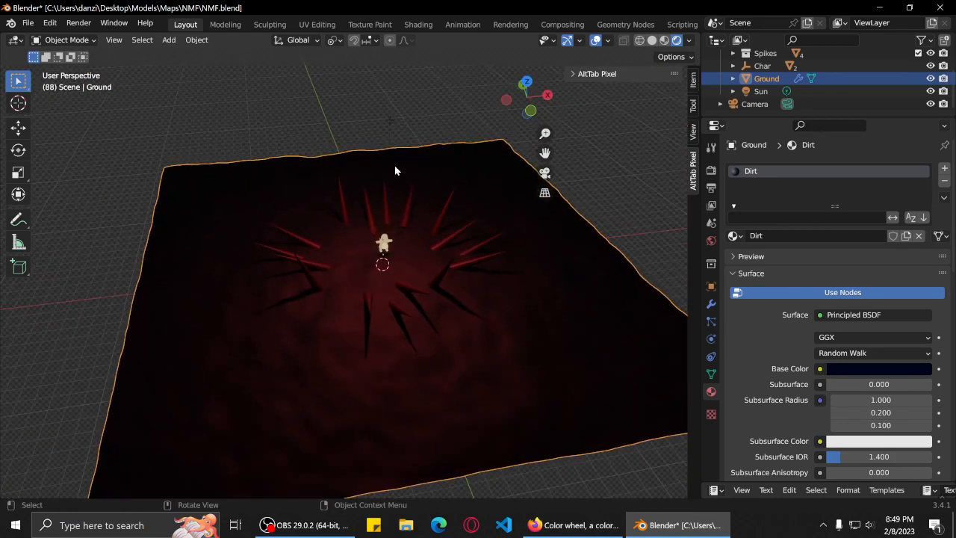
{"action": "left_click", "coordinate": [391, 123]}
{"action": "left_click", "coordinate": [866, 255]}
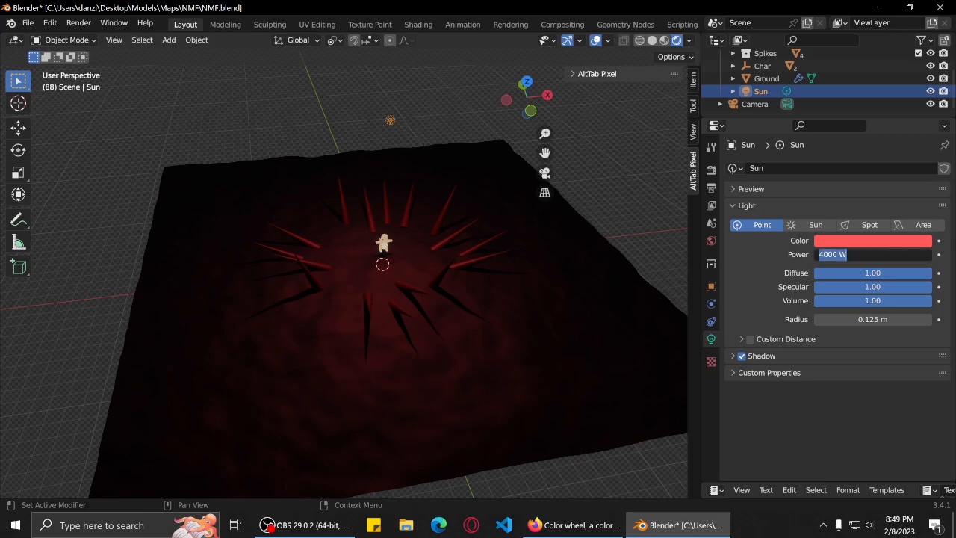
{"action": "type", "text": "2000"}
{"action": "key", "text": "Return"}
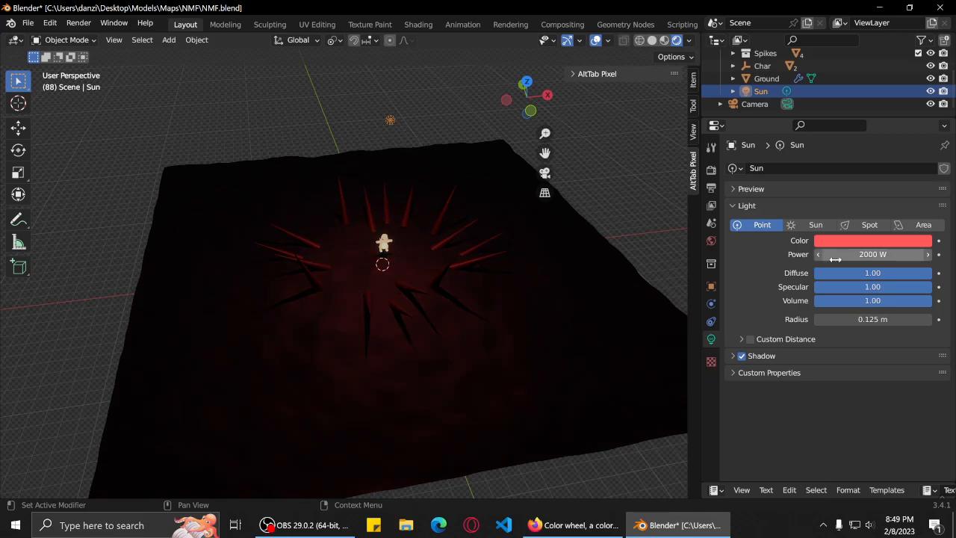
Raise the World background strength to 1.000 and check the arena from another angle.
{"action": "left_click", "coordinate": [711, 240]}
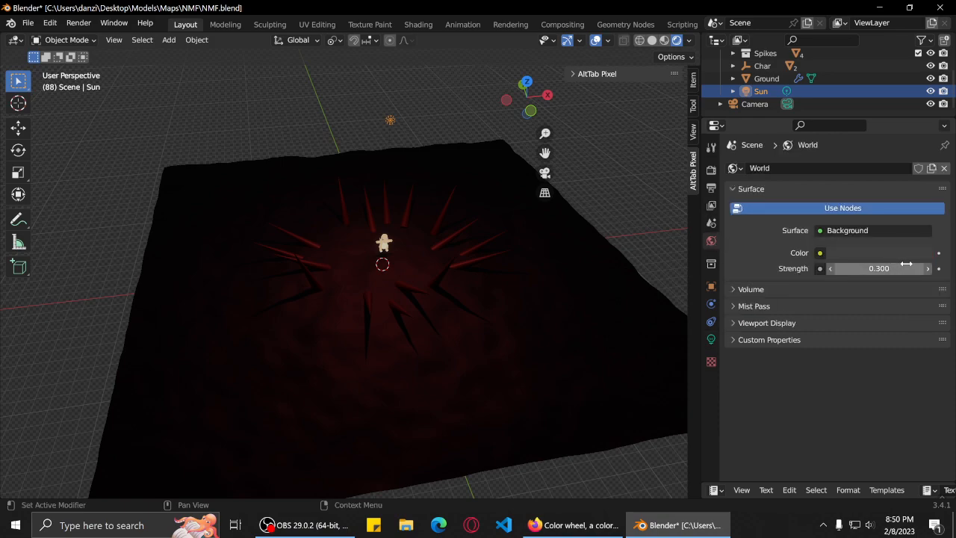
{"action": "left_click", "coordinate": [928, 269]}
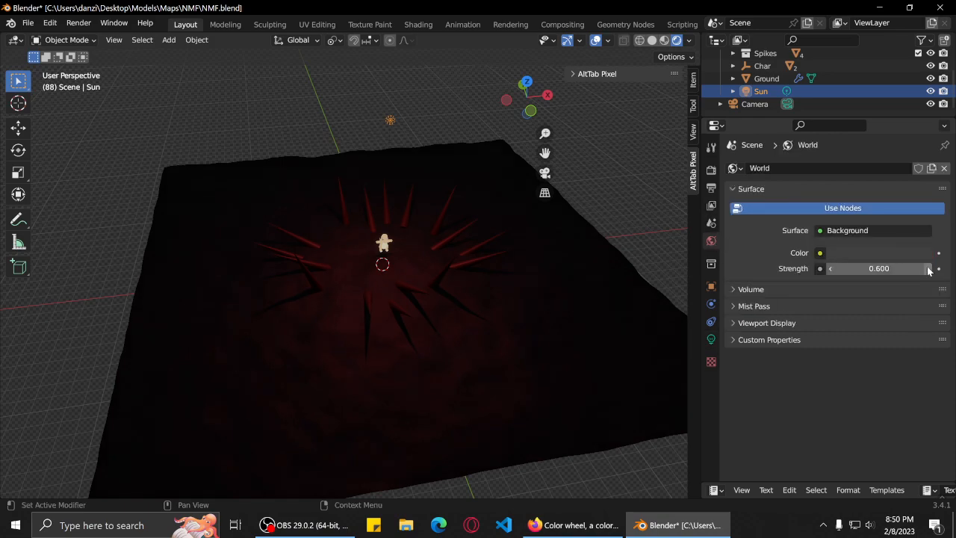
{"action": "middle_click_drag", "start_coordinate": [448, 403], "coordinate": [490, 286]}
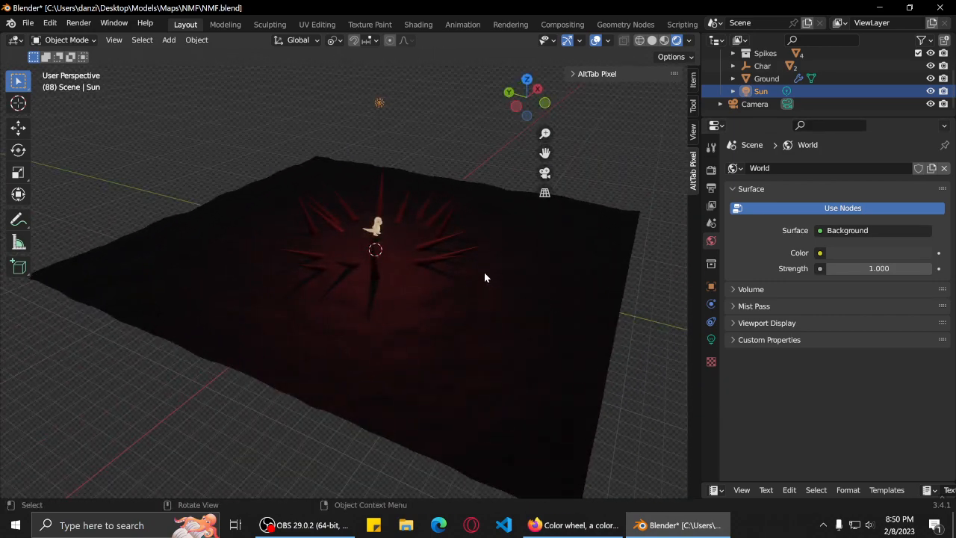
Lower the Sun light about 7.83 m along the global Z axis to just above the character.
{"action": "key", "text": "g"}
{"action": "key", "text": "z"}
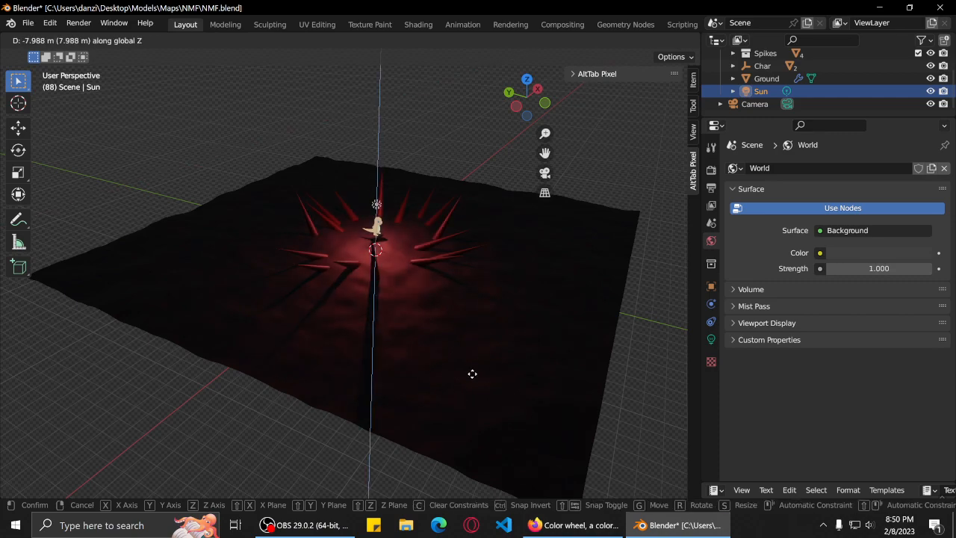
{"action": "left_click", "coordinate": [472, 372]}
{"action": "middle_click_drag", "start_coordinate": [504, 298], "coordinate": [499, 259]}
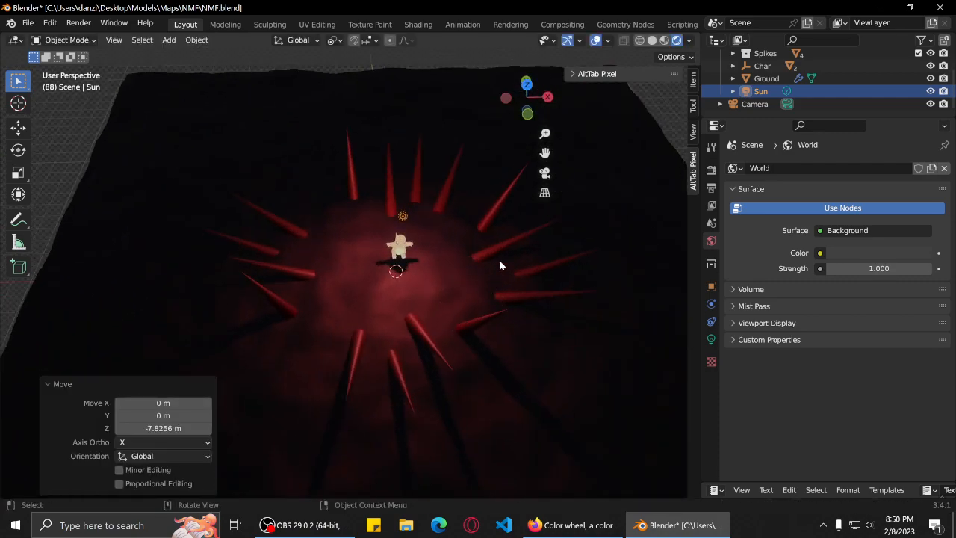
{"action": "left_click", "coordinate": [403, 217]}
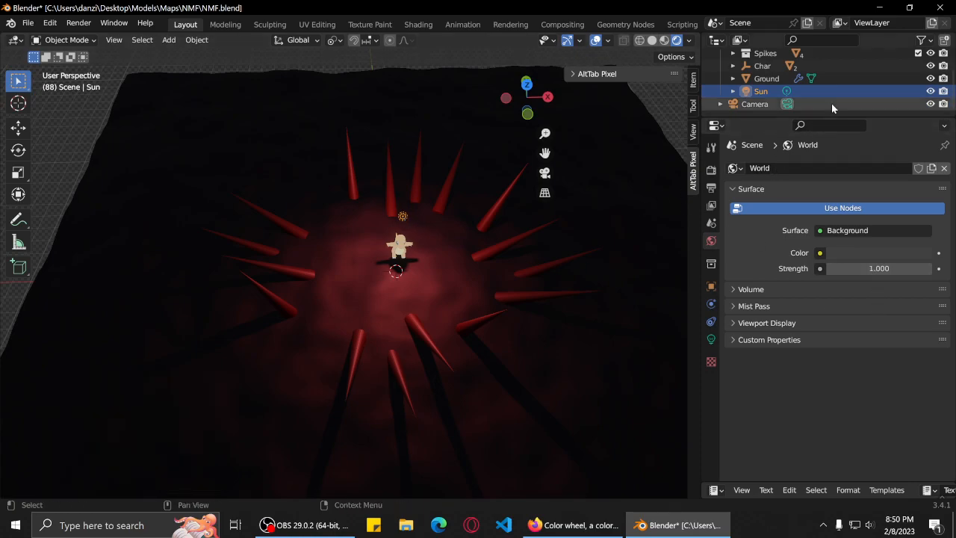
{"action": "middle_click_drag", "start_coordinate": [517, 281], "coordinate": [516, 261]}
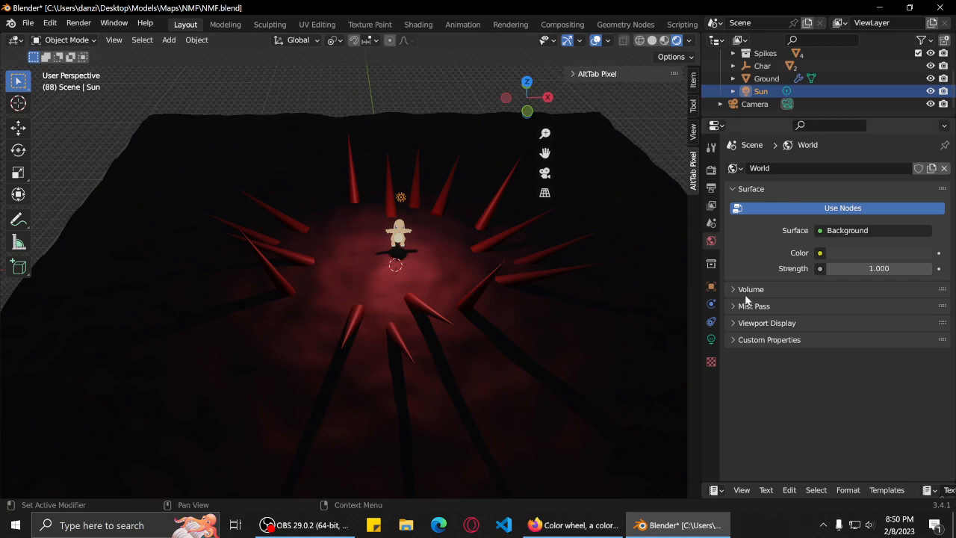
Try a power of 4000 W on the Sun point light, and settle on 8000 W.
{"action": "left_click", "coordinate": [711, 339]}
{"action": "left_click", "coordinate": [867, 254]}
{"action": "type", "text": "4000"}
{"action": "key", "text": "Return"}
{"action": "middle_click_drag", "start_coordinate": [453, 247], "coordinate": [425, 225]}
{"action": "left_click", "coordinate": [867, 255]}
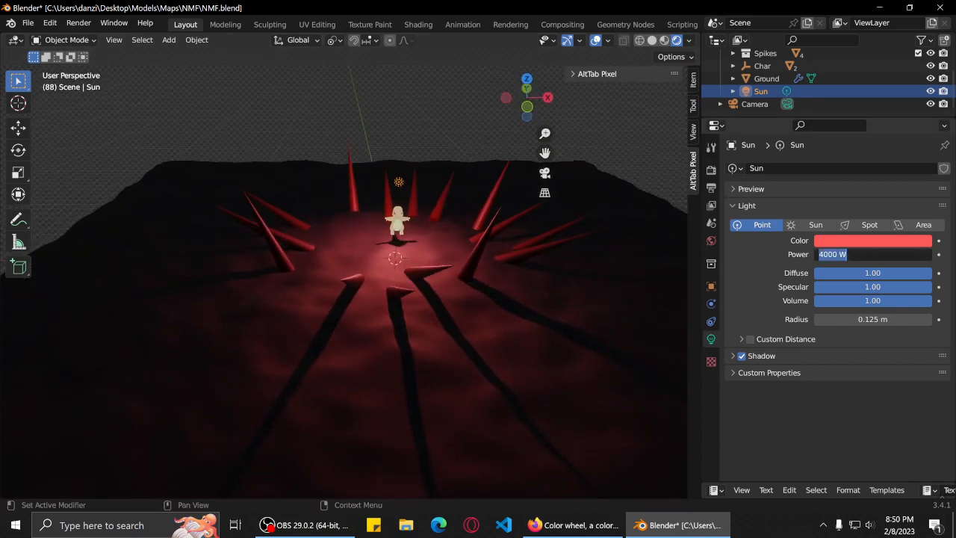
{"action": "type", "text": "8000"}
{"action": "key", "text": "Return"}
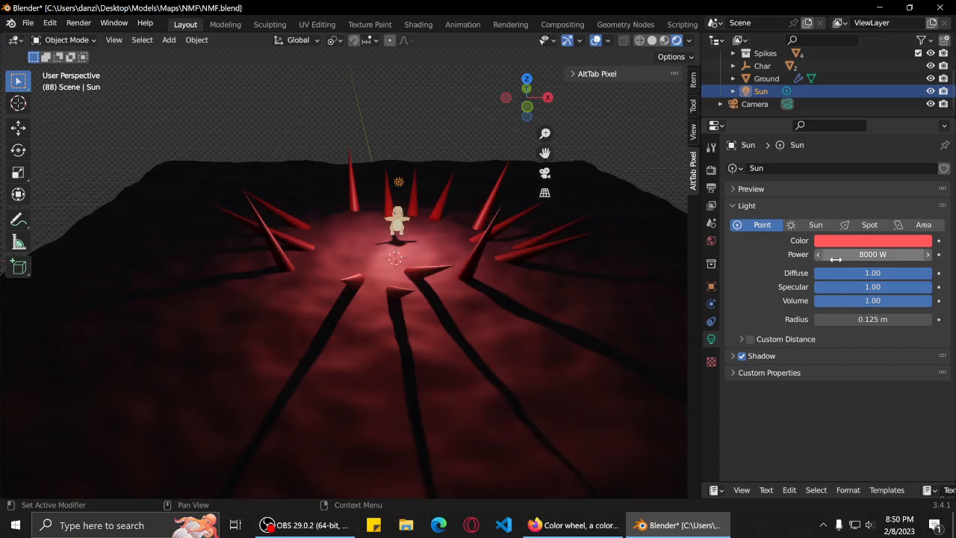
Raise the Sun light about 1.27 m along the global Z axis above the character.
{"action": "middle_click_drag", "start_coordinate": [397, 281], "coordinate": [398, 302]}
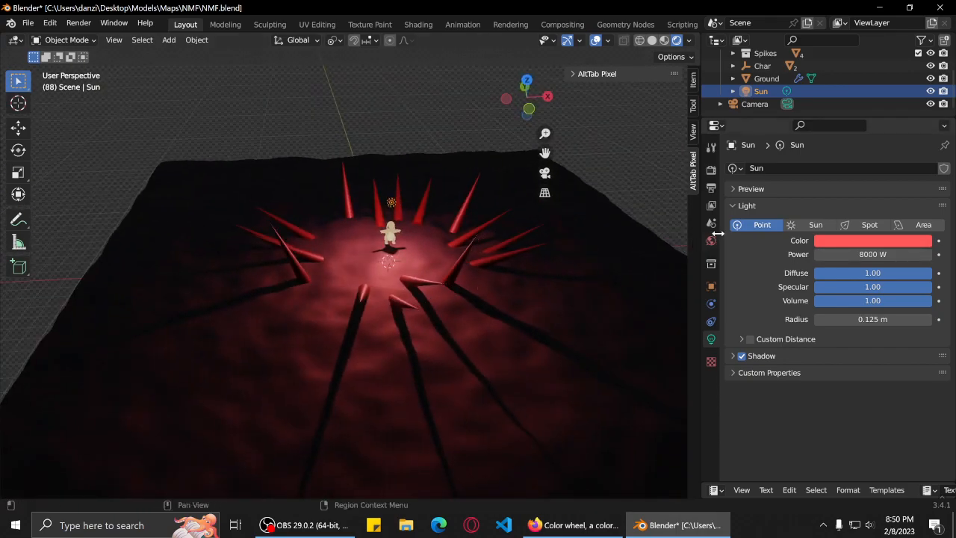
{"action": "middle_click_drag", "start_coordinate": [496, 293], "coordinate": [493, 312]}
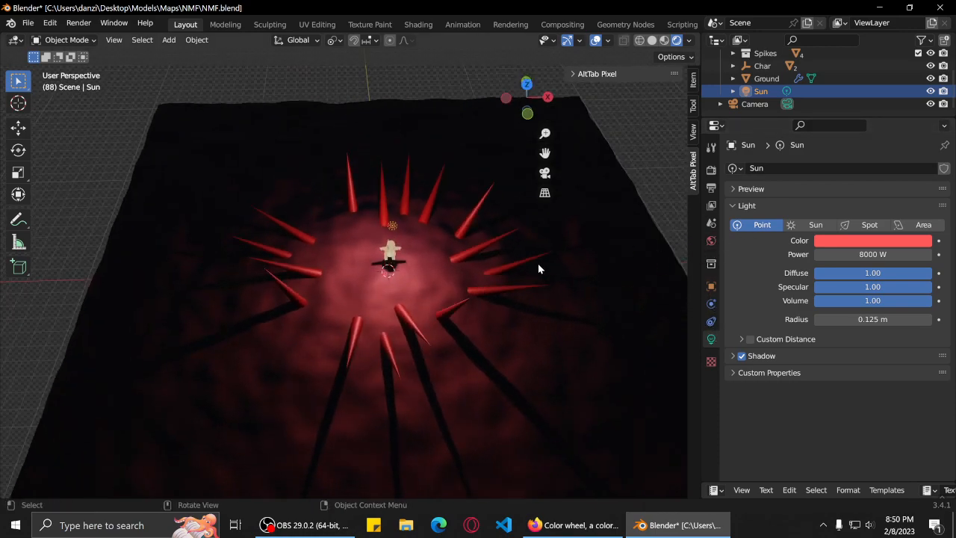
{"action": "key", "text": "g"}
{"action": "key", "text": "z"}
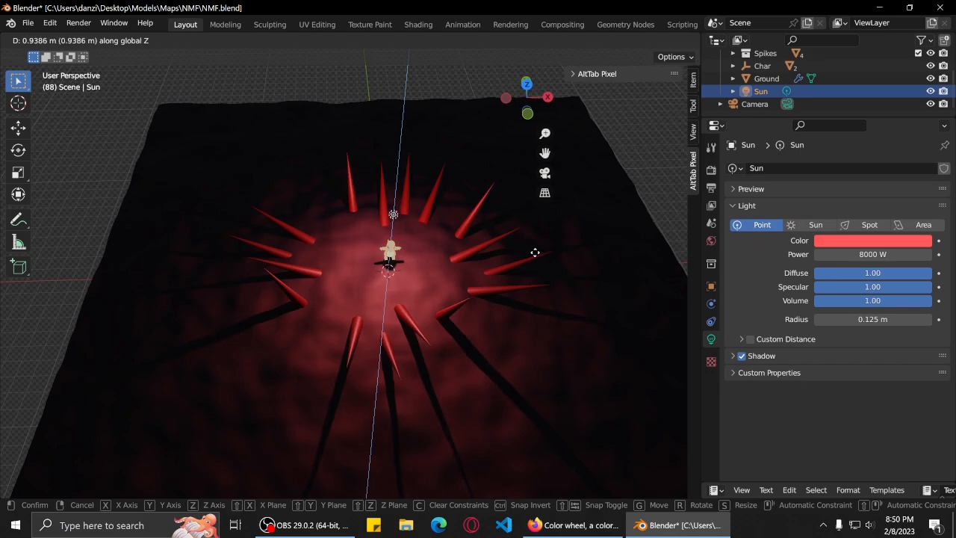
{"action": "left_click", "coordinate": [534, 253]}
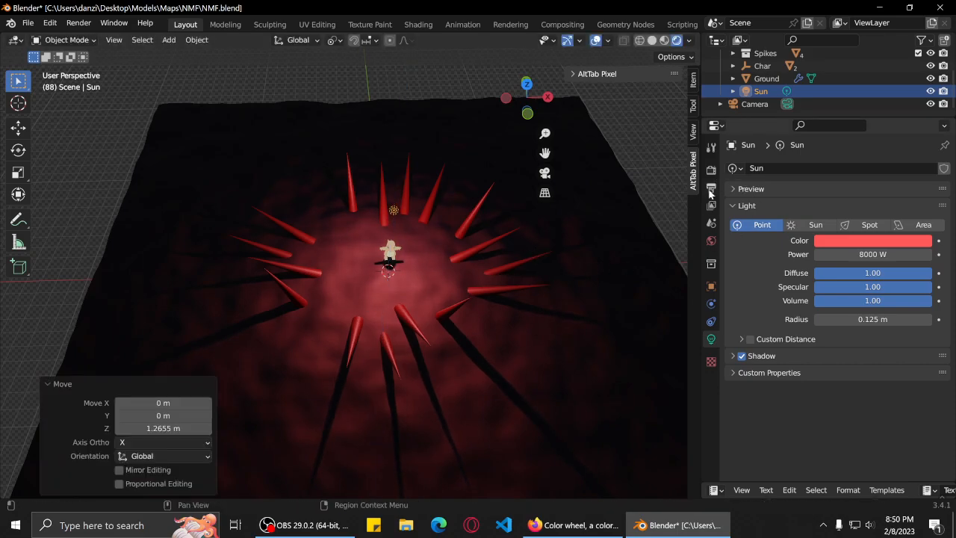
Lower the World background strength to 0.000.
{"action": "left_click", "coordinate": [711, 241]}
{"action": "left_click", "coordinate": [830, 268]}
{"action": "left_click", "coordinate": [831, 268]}
{"action": "left_click", "coordinate": [830, 268]}
{"action": "left_click", "coordinate": [830, 269]}
{"action": "left_click", "coordinate": [830, 268]}
{"action": "left_click", "coordinate": [830, 269]}
{"action": "left_click", "coordinate": [830, 269]}
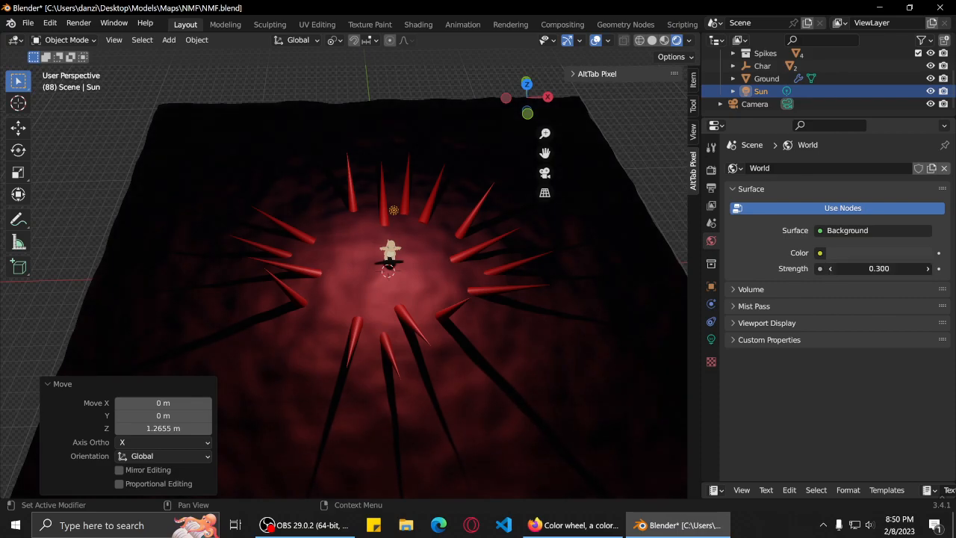
{"action": "left_click", "coordinate": [830, 268]}
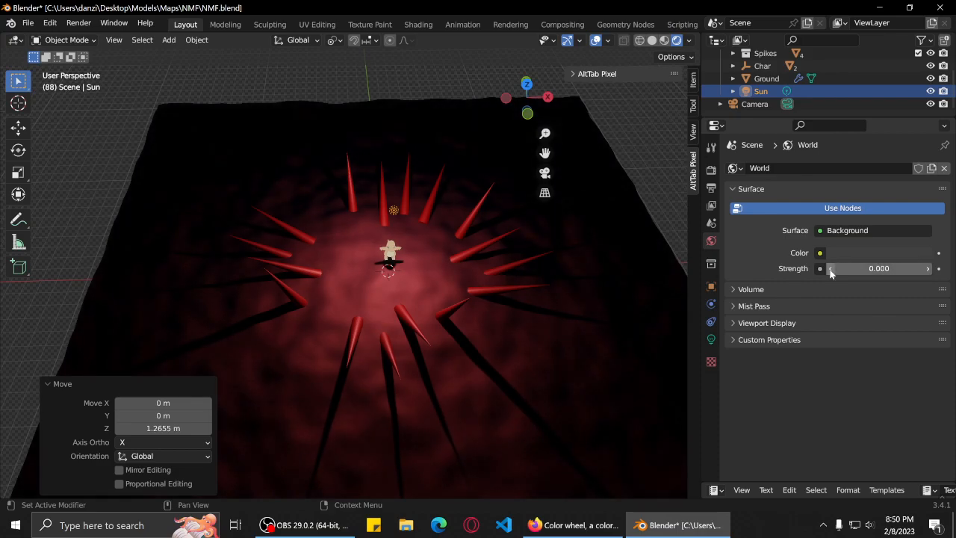
Render the current frame, examine the spikes, their outlines and shadows up close, and close the render.
{"action": "middle_click_drag", "start_coordinate": [445, 330], "coordinate": [484, 265]}
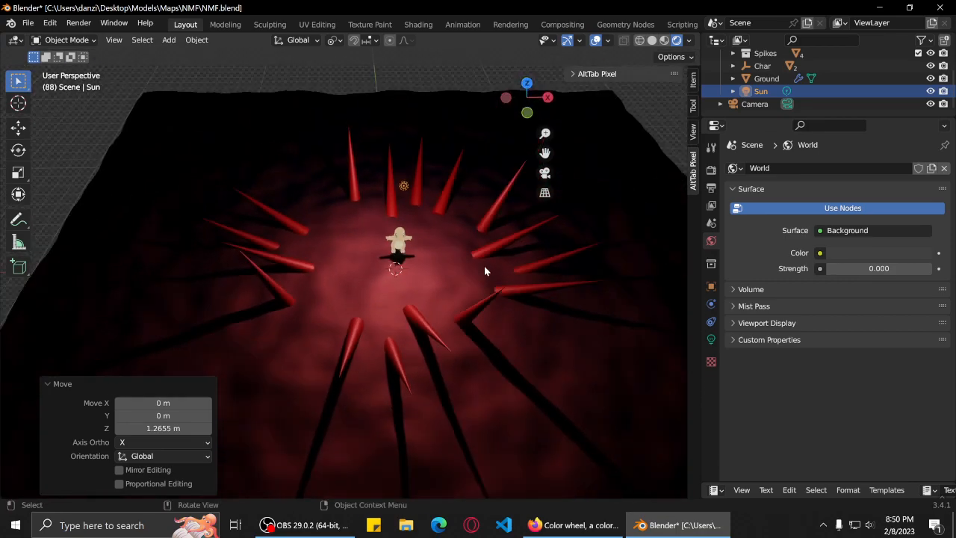
{"action": "key", "text": "F12"}
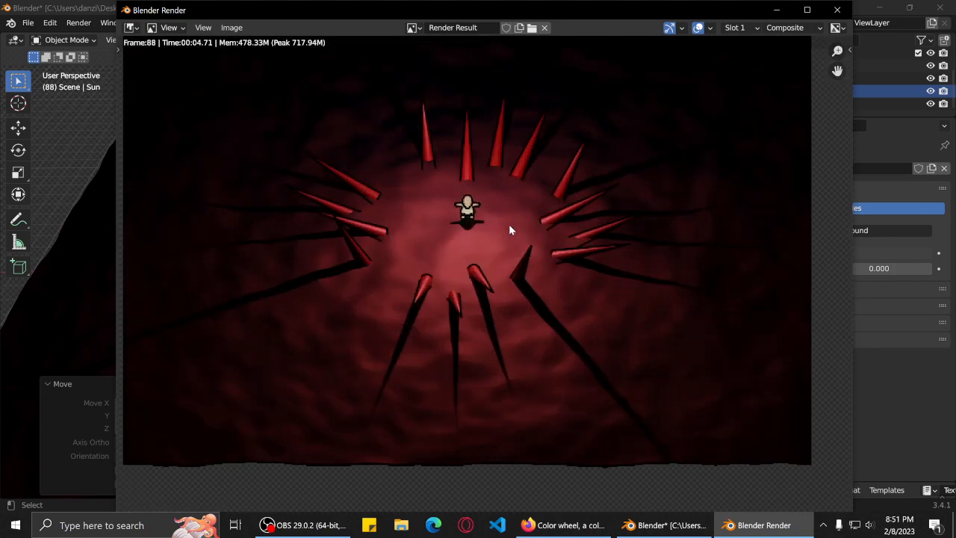
{"action": "middle_click_drag", "start_coordinate": [525, 226], "coordinate": [523, 280]}
{"action": "scroll", "coordinate": [523, 281], "scroll_direction": "up", "scroll_amount": 1}
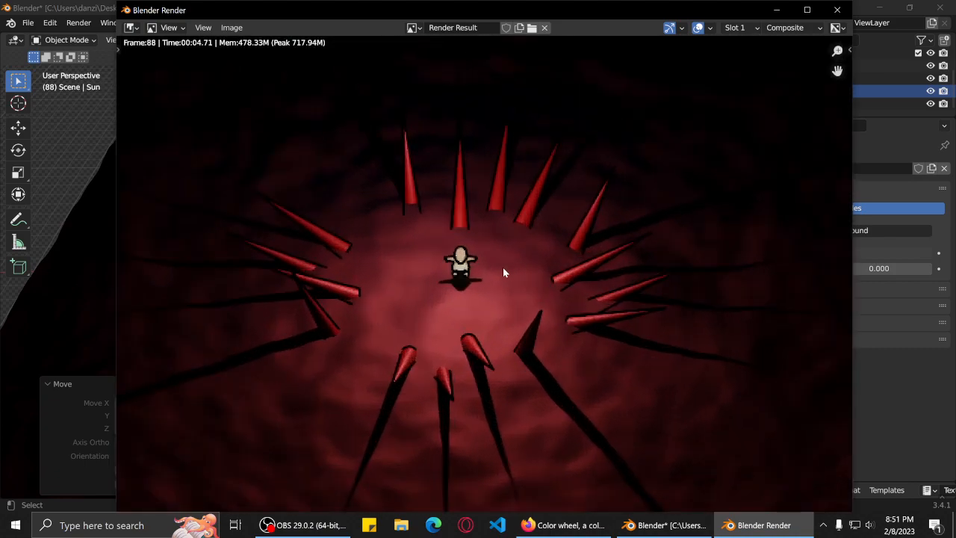
{"action": "scroll", "coordinate": [503, 277], "scroll_direction": "up", "scroll_amount": 5}
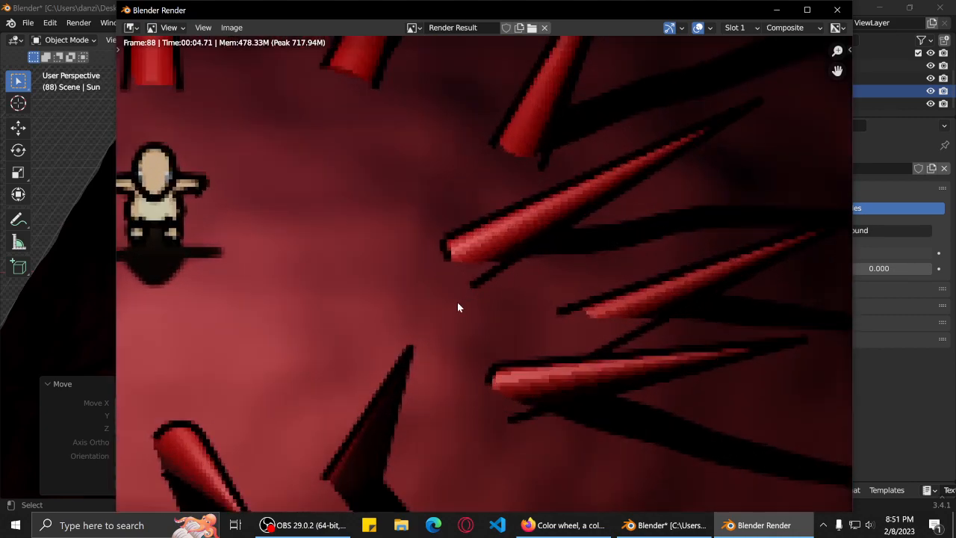
{"action": "scroll", "coordinate": [485, 275], "scroll_direction": "down", "scroll_amount": 4}
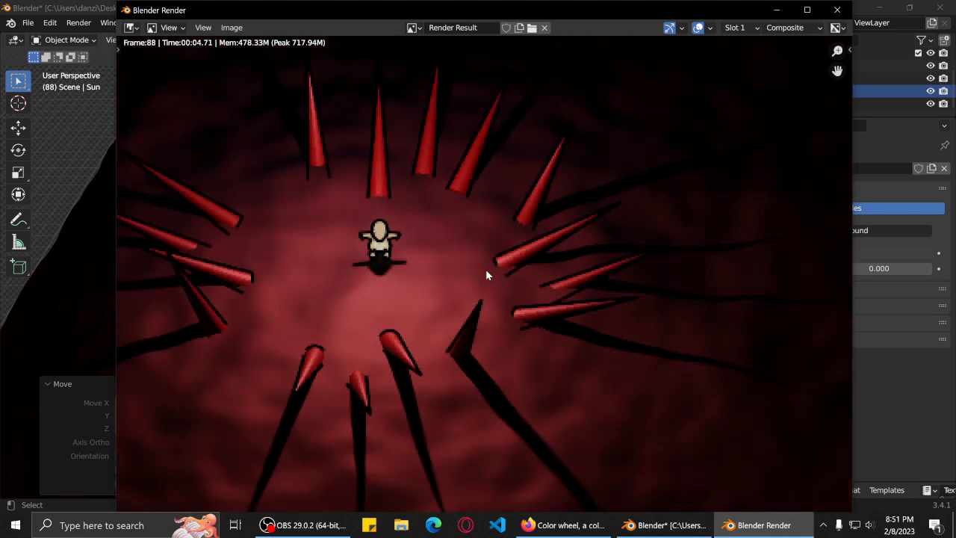
{"action": "scroll", "coordinate": [485, 269], "scroll_direction": "down", "scroll_amount": 1}
{"action": "middle_click_drag", "start_coordinate": [479, 267], "coordinate": [500, 264]}
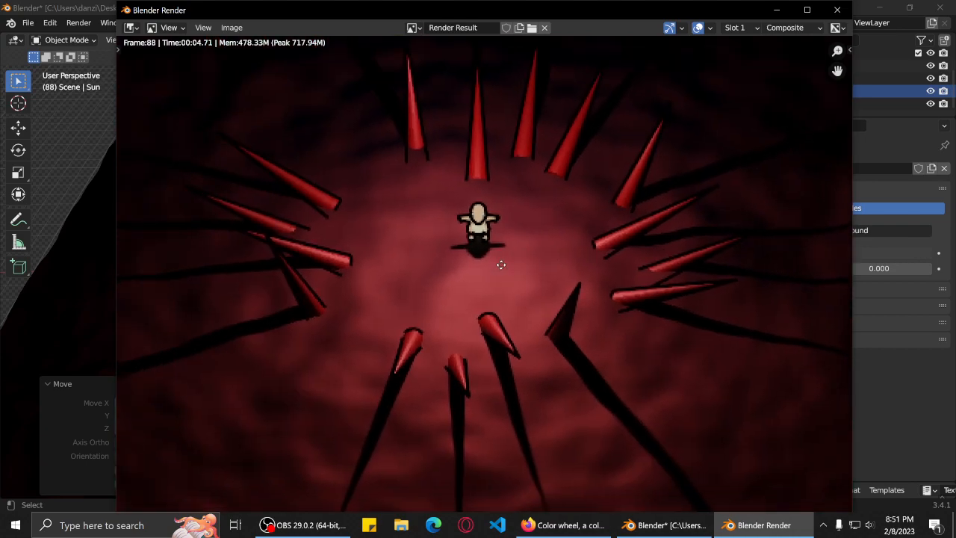
{"action": "left_click", "coordinate": [837, 11]}
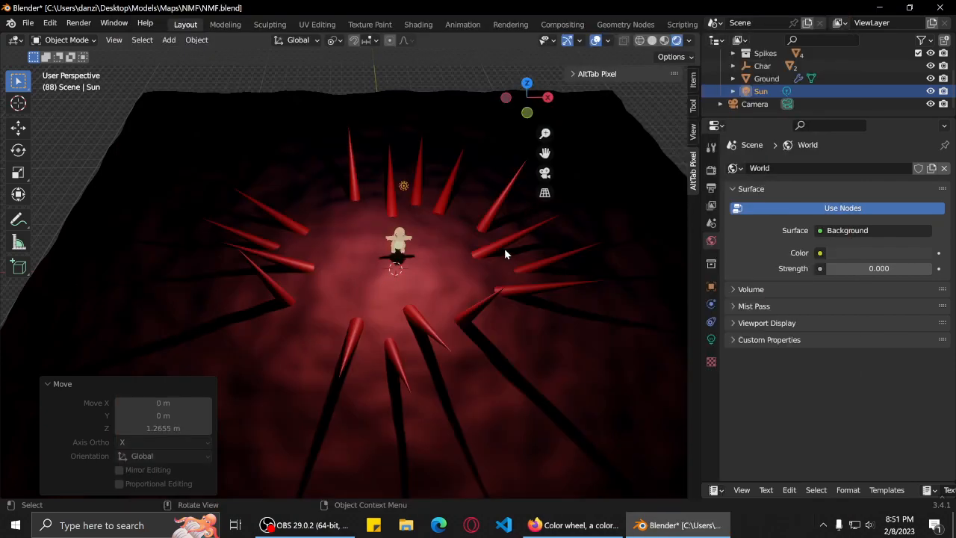
Raise the group of four spikes on the character's +X side about 0.38 m along the global Z axis.
{"action": "left_click", "coordinate": [505, 251]}
{"action": "key", "text": "g"}
{"action": "key", "text": "z"}
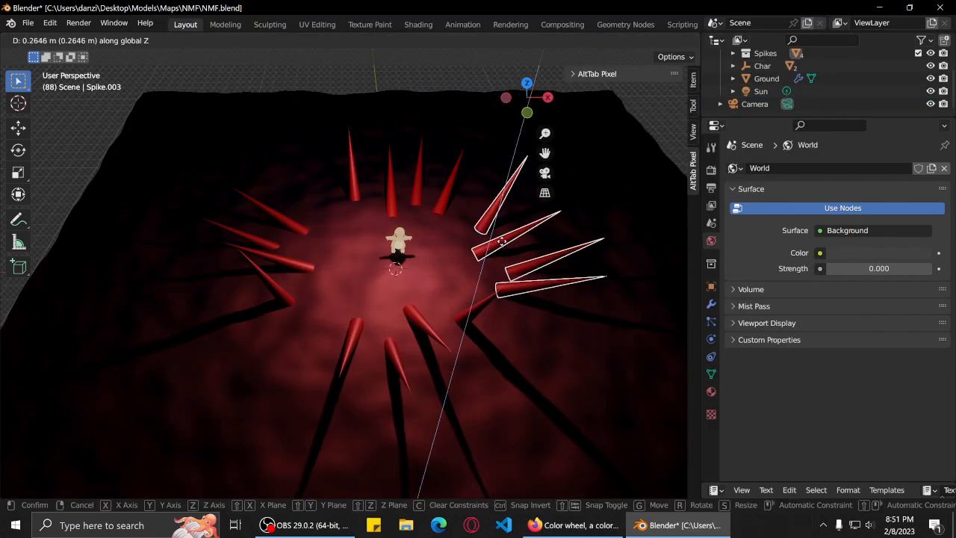
{"action": "left_click", "coordinate": [504, 241]}
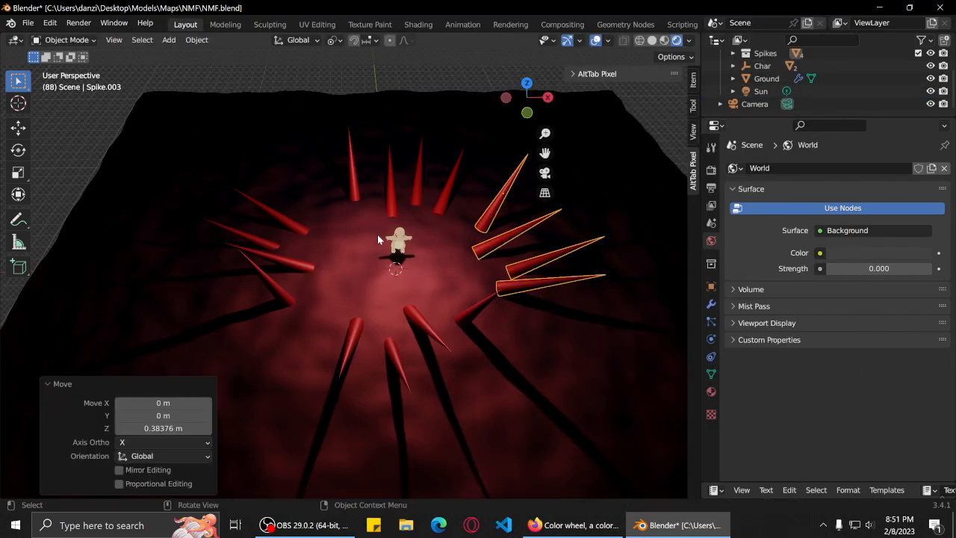
Raise the group of four spikes on the character's -X side about 0.30 m along the global Z axis.
{"action": "left_click", "coordinate": [284, 265]}
{"action": "key", "text": "g"}
{"action": "key", "text": "z"}
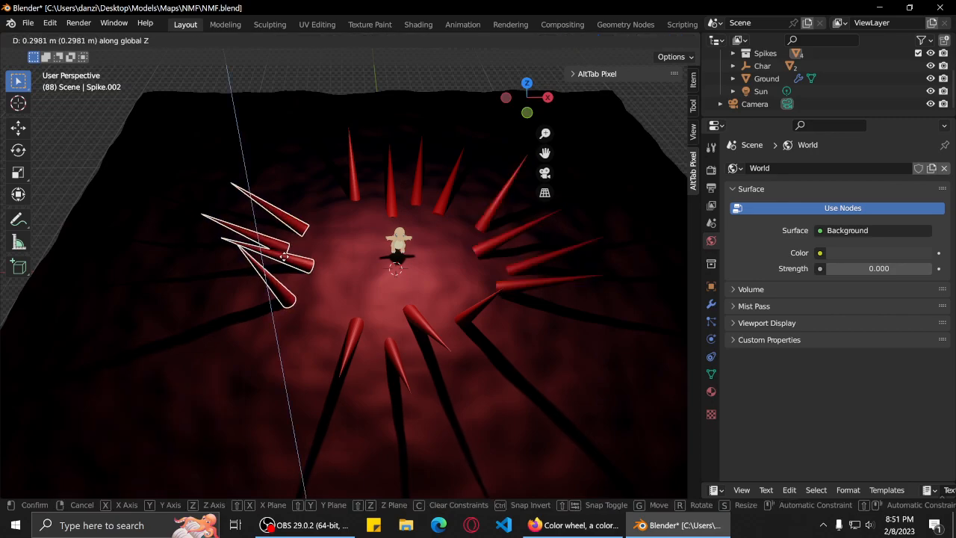
{"action": "left_click", "coordinate": [283, 257]}
Render the frame with the raised spikes, inspect the spike bases and overall lighting, and close the render.
{"action": "key", "text": "F12"}
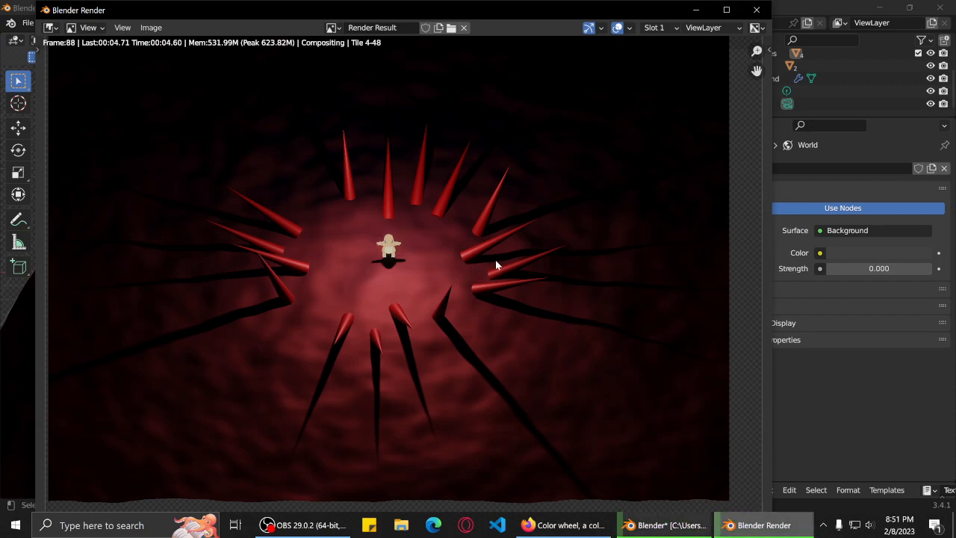
{"action": "scroll", "coordinate": [458, 264], "scroll_direction": "up", "scroll_amount": 3}
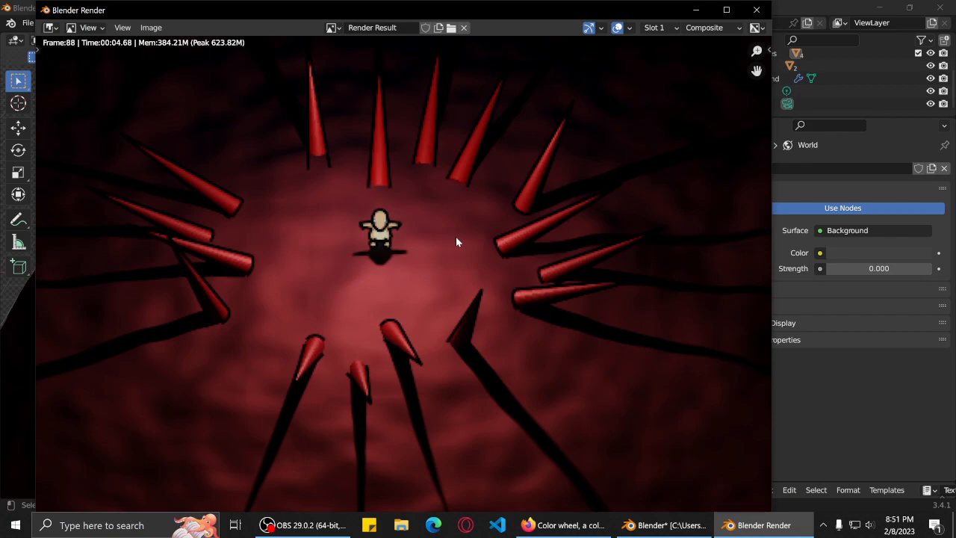
{"action": "middle_click_drag", "start_coordinate": [463, 240], "coordinate": [527, 265]}
{"action": "scroll", "coordinate": [575, 251], "scroll_direction": "down", "scroll_amount": 2}
{"action": "scroll", "coordinate": [547, 257], "scroll_direction": "up", "scroll_amount": 2}
{"action": "middle_click_drag", "start_coordinate": [575, 320], "coordinate": [568, 292]}
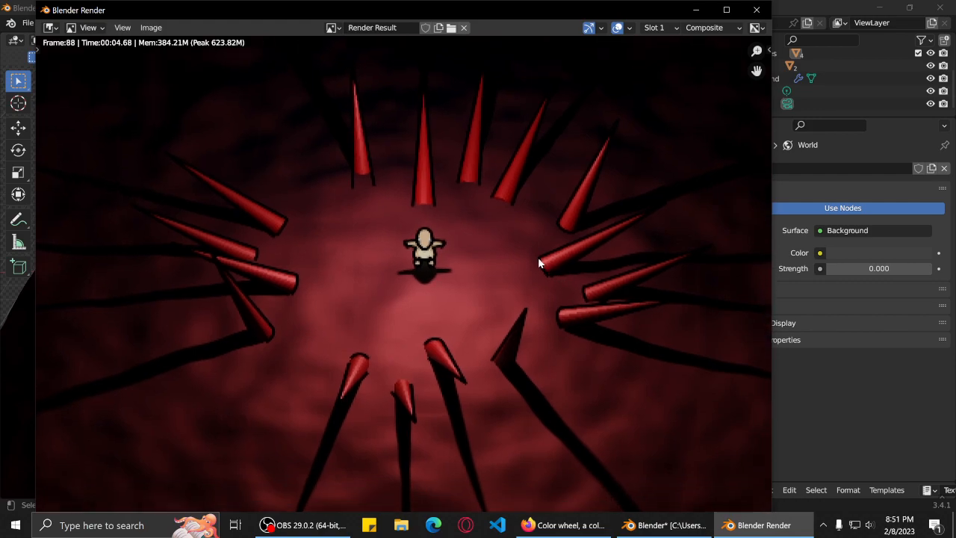
{"action": "scroll", "coordinate": [483, 314], "scroll_direction": "down", "scroll_amount": 2}
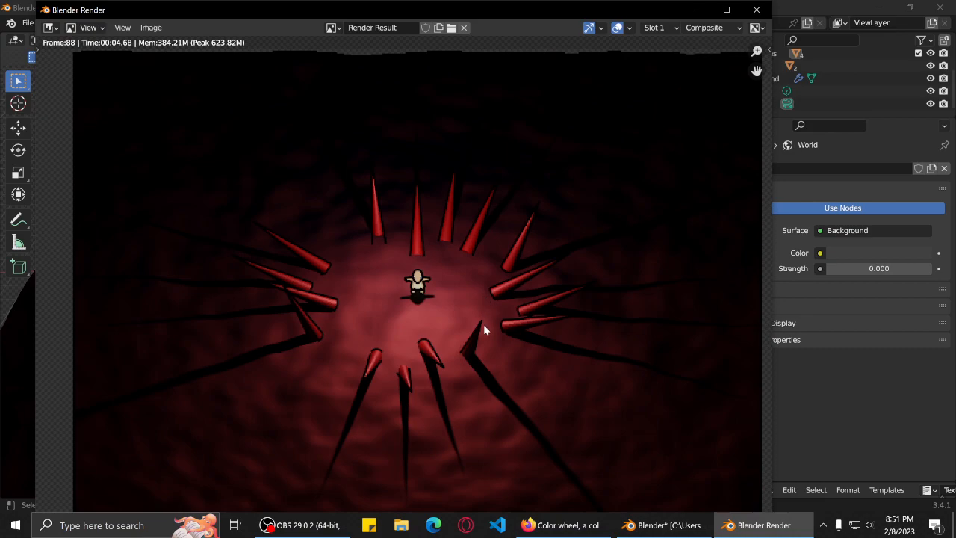
{"action": "middle_click_drag", "start_coordinate": [484, 319], "coordinate": [486, 284]}
{"action": "scroll", "coordinate": [482, 270], "scroll_direction": "up", "scroll_amount": 2}
{"action": "middle_click_drag", "start_coordinate": [511, 219], "coordinate": [486, 252]}
{"action": "scroll", "coordinate": [474, 243], "scroll_direction": "down", "scroll_amount": 2}
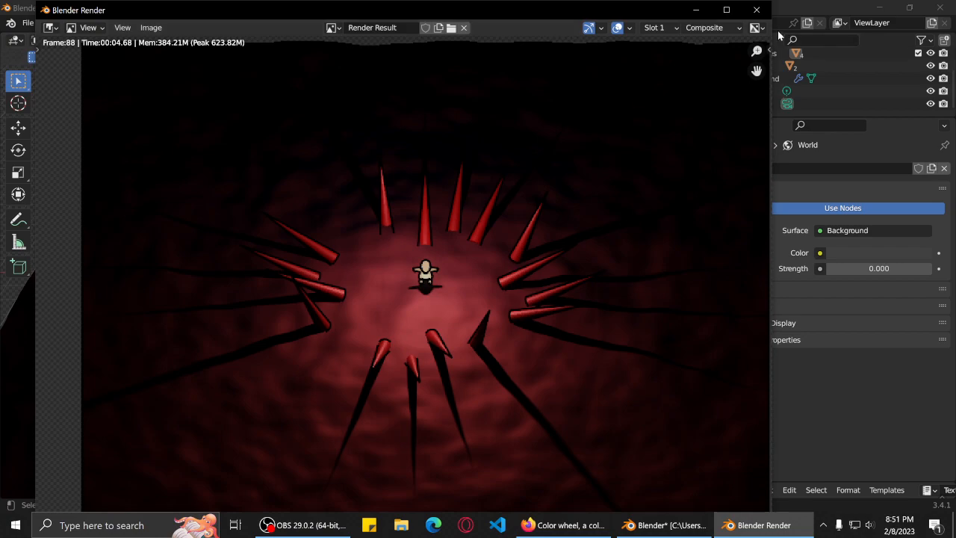
{"action": "left_click", "coordinate": [757, 10]}
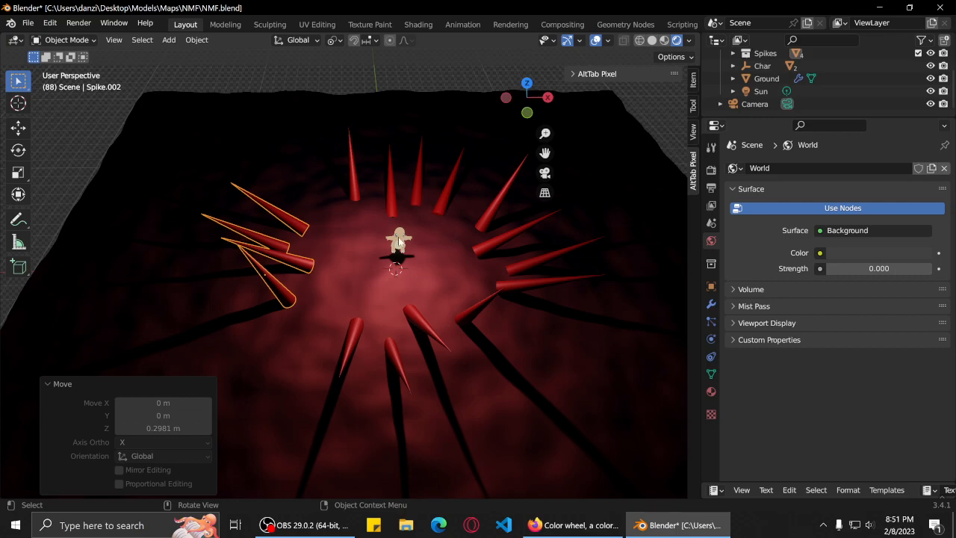
Duplicate the Sun light and place the copy about 13.31 m away along the negative global X axis.
{"action": "middle_click_drag", "start_coordinate": [399, 235], "coordinate": [405, 211]}
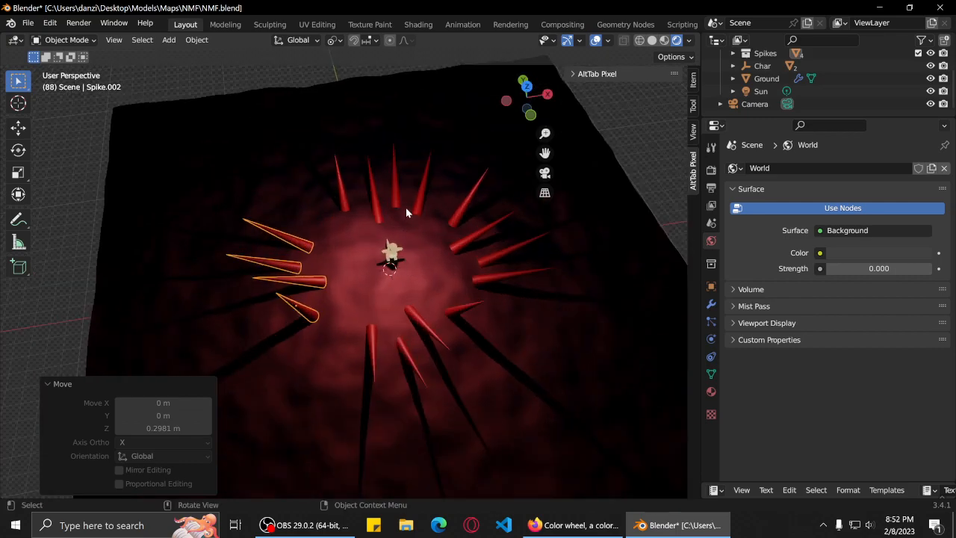
{"action": "left_click", "coordinate": [413, 227]}
{"action": "key", "text": "shift+d"}
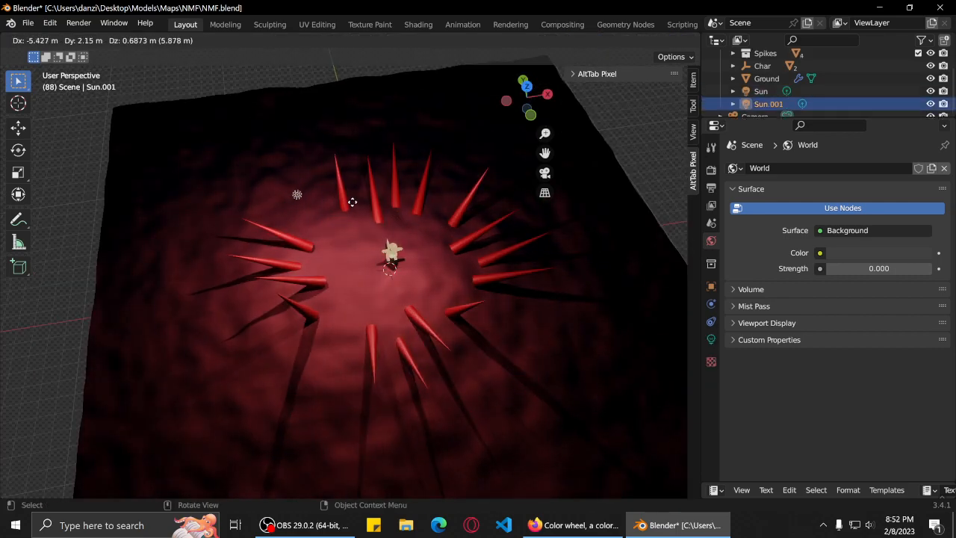
{"action": "key", "text": "x"}
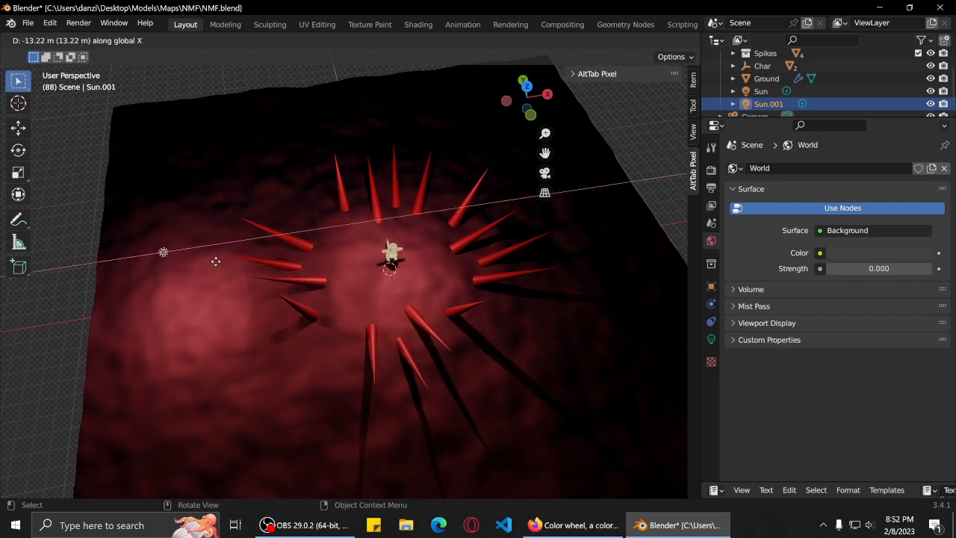
{"action": "left_click", "coordinate": [216, 266]}
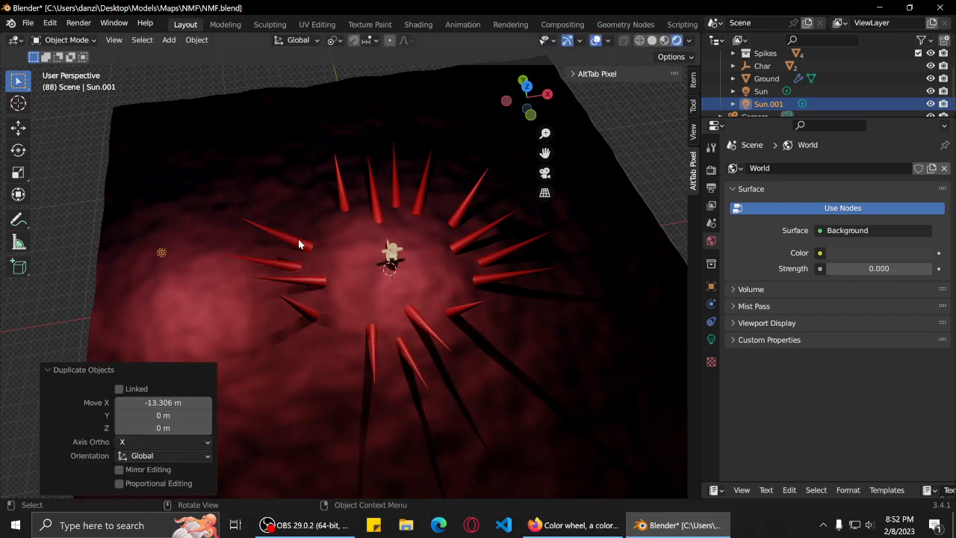
Lower the duplicated light about 3.13 m along the global Z axis, close to the ground.
{"action": "left_click", "coordinate": [171, 256]}
{"action": "left_click", "coordinate": [162, 252]}
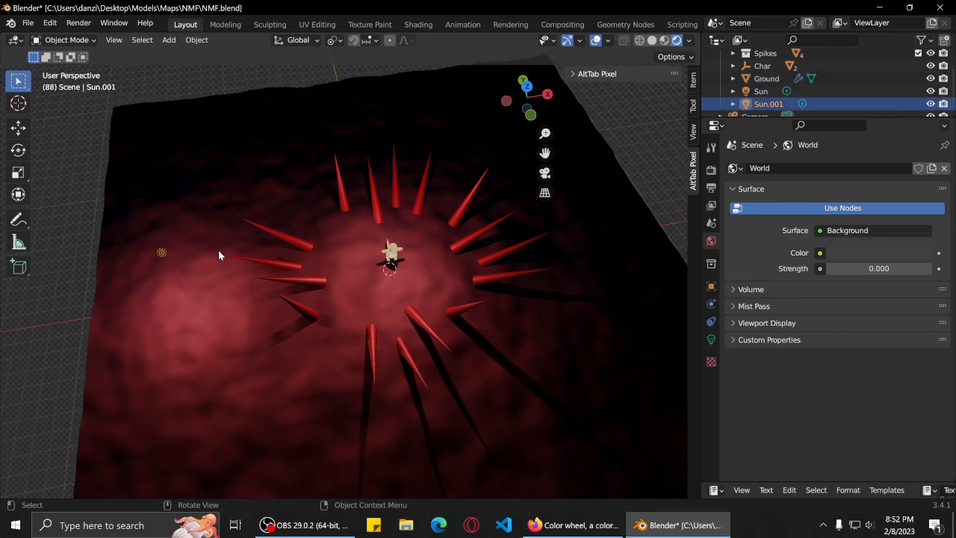
{"action": "key", "text": "g"}
{"action": "key", "text": "z"}
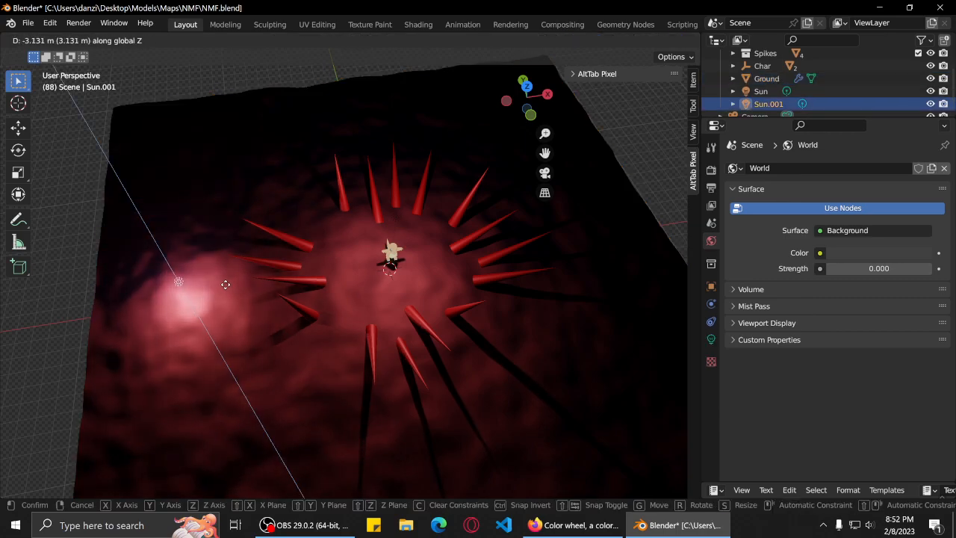
{"action": "left_click", "coordinate": [226, 285]}
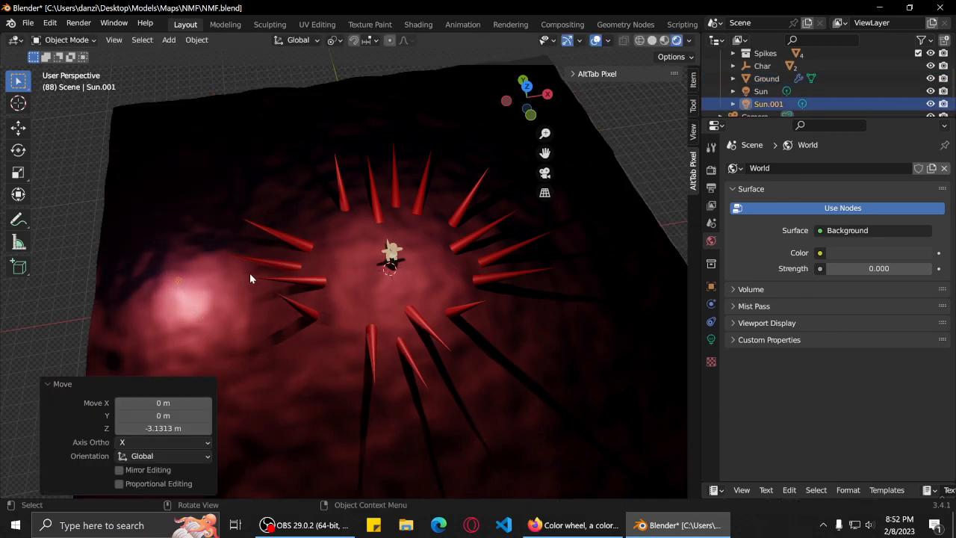
Move the duplicated light about 4.16 m along global X toward the spikes, and along global Y to the rearmost spike tip of the -X group.
{"action": "left_click", "coordinate": [177, 281]}
{"action": "left_click", "coordinate": [175, 281]}
{"action": "key", "text": "g"}
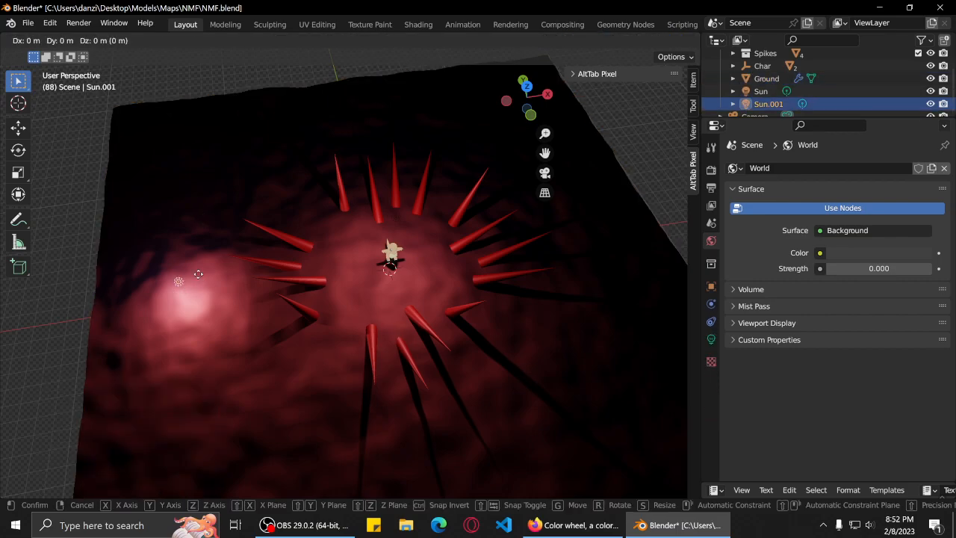
{"action": "key", "text": "x"}
{"action": "left_click", "coordinate": [266, 264]}
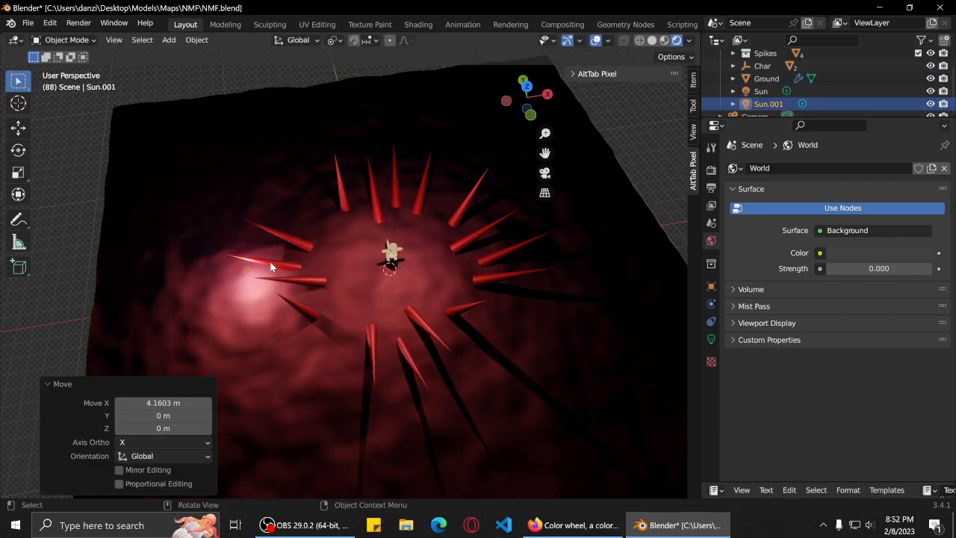
{"action": "key", "text": "g"}
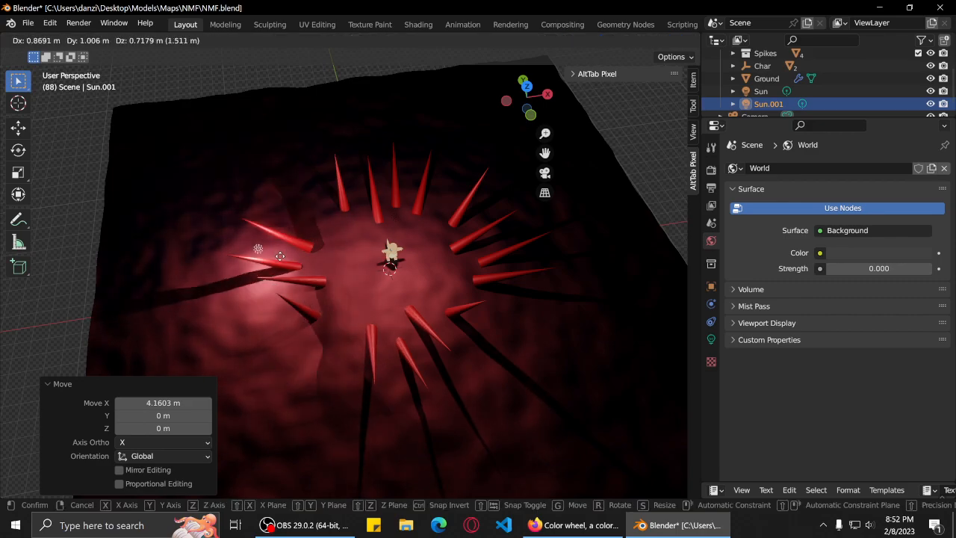
{"action": "key", "text": "y"}
{"action": "left_click", "coordinate": [256, 225]}
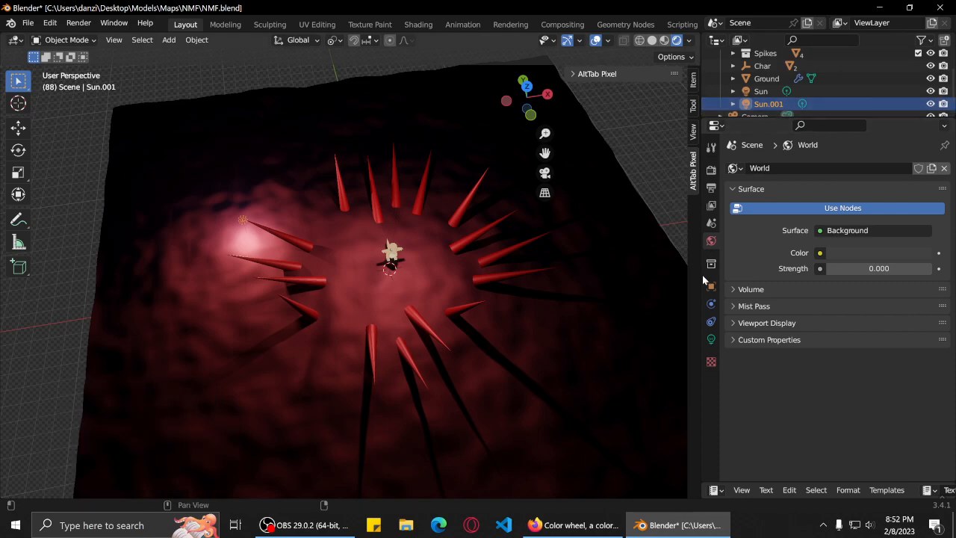
Set the duplicated light's color saturation to 1.000 for a pure red.
{"action": "left_click", "coordinate": [711, 340]}
{"action": "left_click", "coordinate": [860, 239]}
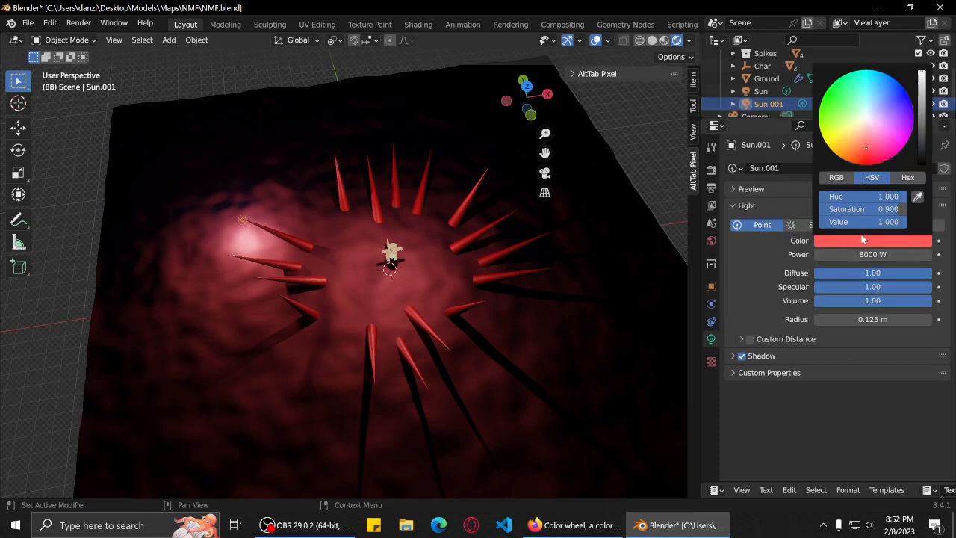
{"action": "left_click_drag", "start_coordinate": [869, 204], "coordinate": [896, 205]}
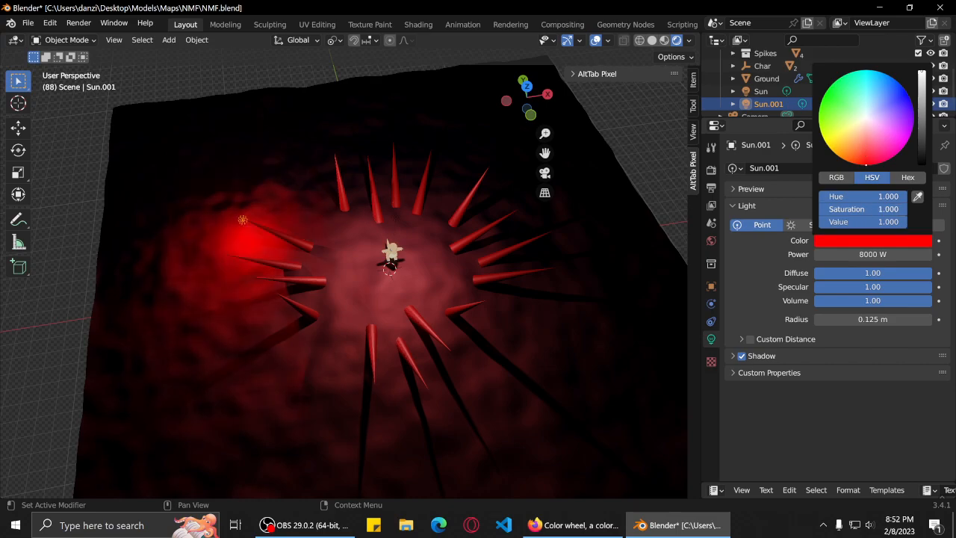
Move the red light about 2.53 m along the positive global Y axis.
{"action": "middle_click_drag", "start_coordinate": [456, 218], "coordinate": [458, 215]}
{"action": "key", "text": "x"}
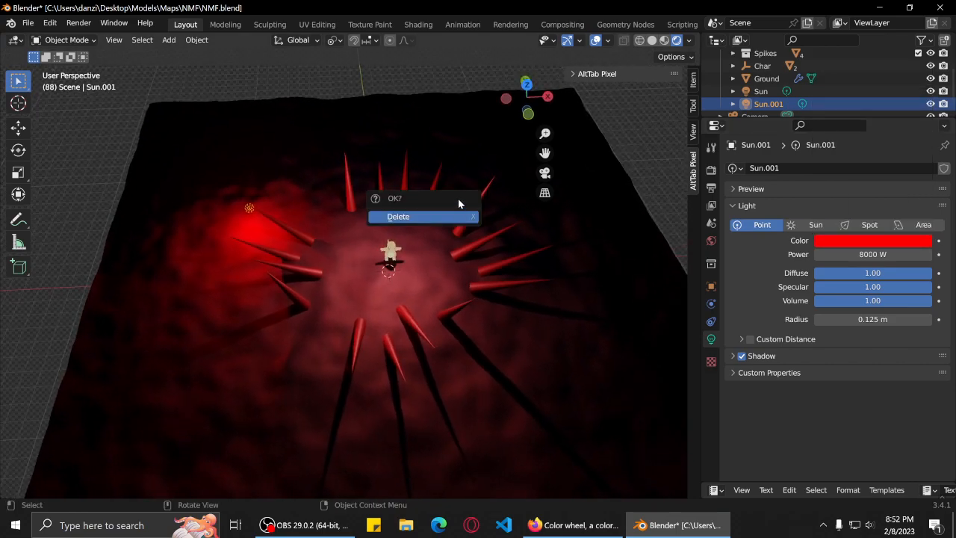
{"action": "key", "text": "g"}
{"action": "key", "text": "y"}
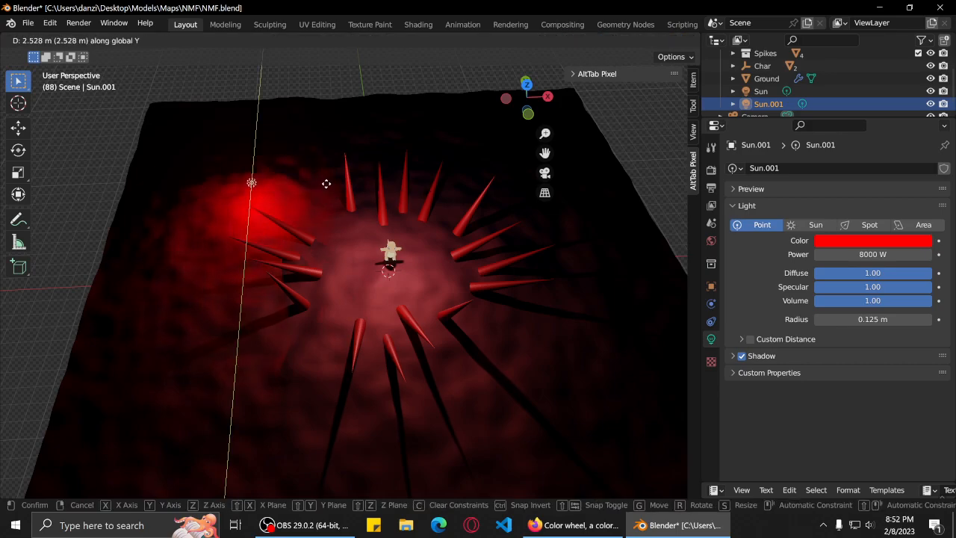
{"action": "left_click", "coordinate": [327, 183]}
Duplicate the red light about 14.35 m along negative global Y and shift the copy about 2.63 m along positive global X.
{"action": "key", "text": "shift+d"}
{"action": "key", "text": "x"}
{"action": "key", "text": "y"}
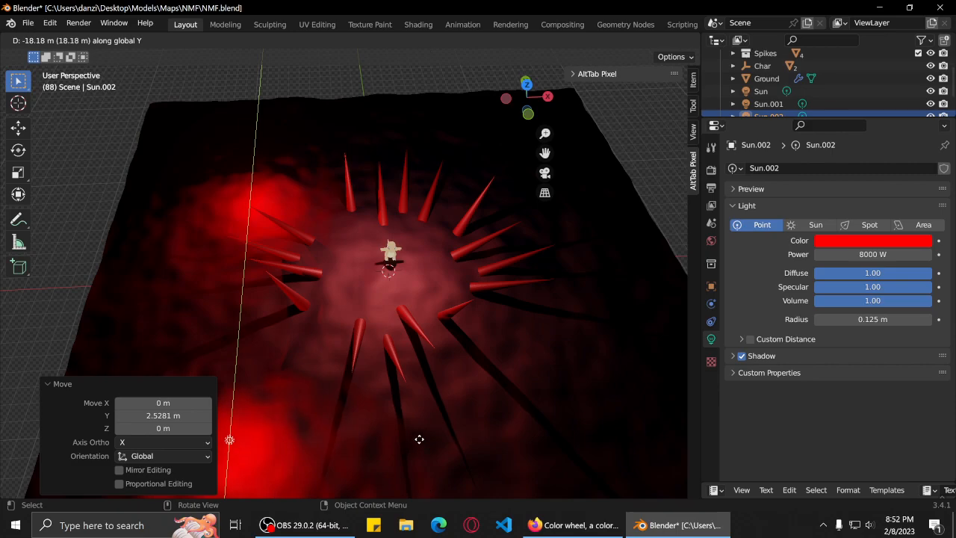
{"action": "left_click", "coordinate": [414, 418]}
{"action": "key", "text": "g"}
{"action": "key", "text": "x"}
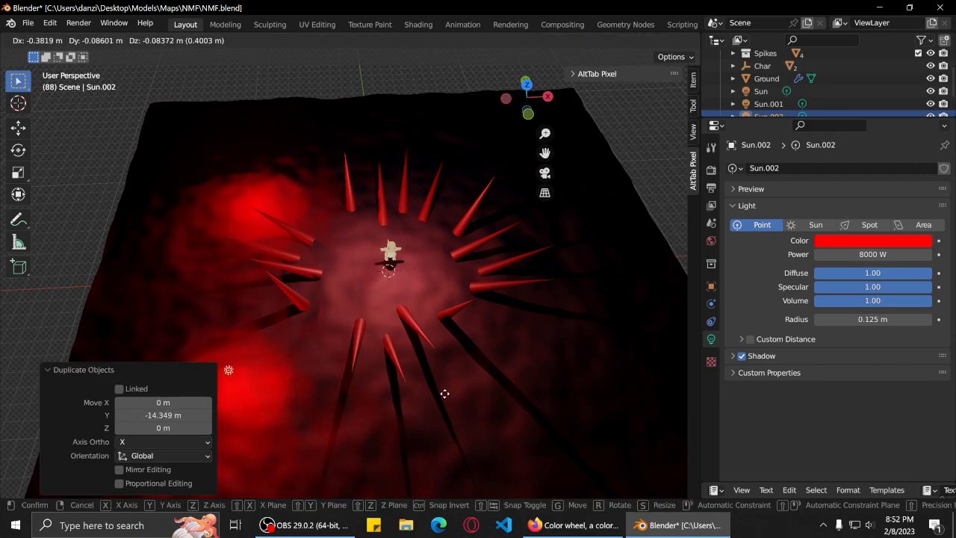
{"action": "left_click", "coordinate": [502, 394]}
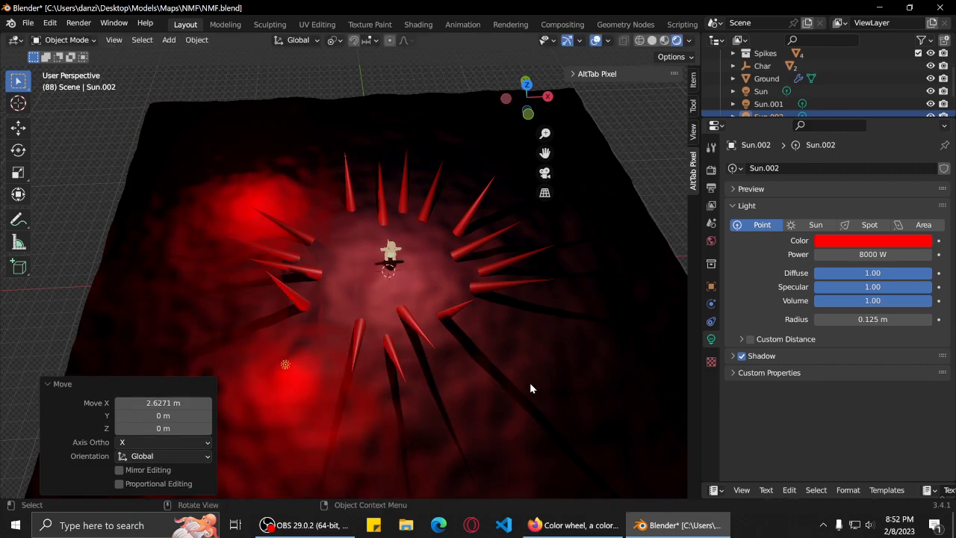
Duplicate the front red light about 13.38 m along global X and move the copy about 15.36 m along global Y, behind the spikes.
{"action": "key", "text": "shift+d"}
{"action": "key", "text": "x"}
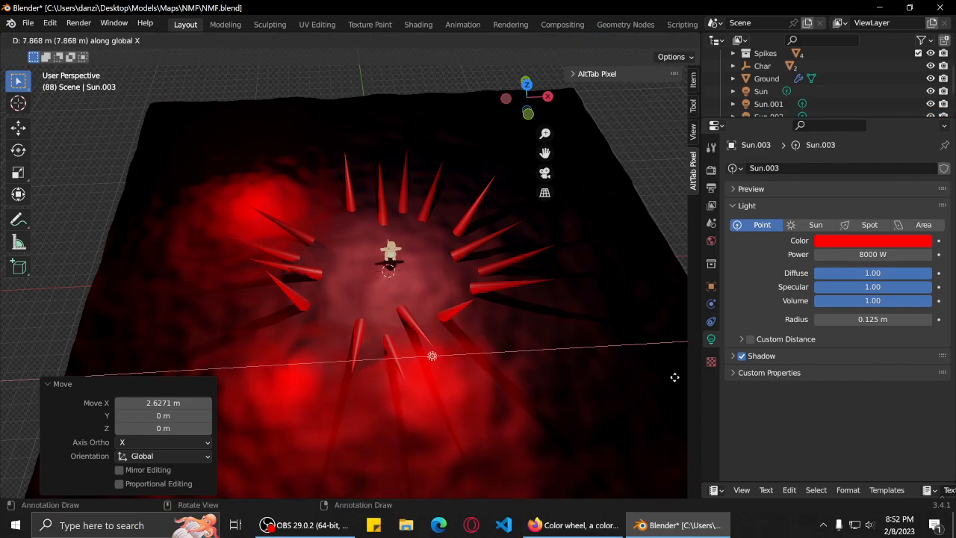
{"action": "left_click", "coordinate": [72, 370]}
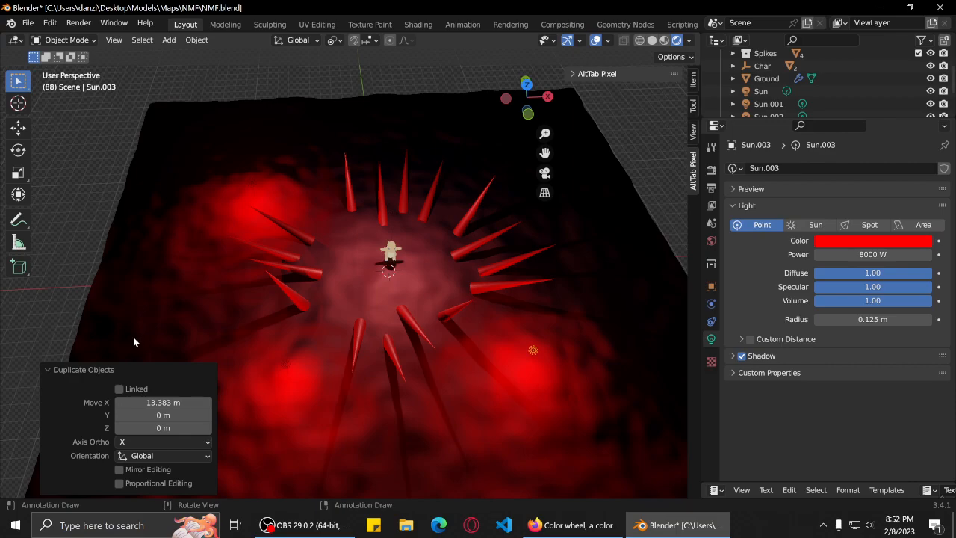
{"action": "key", "text": "g"}
{"action": "key", "text": "y"}
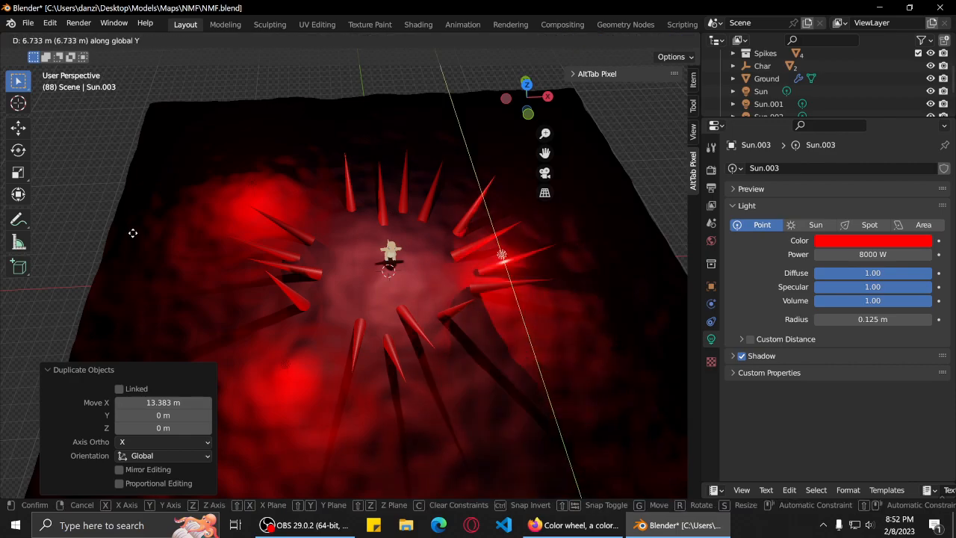
{"action": "left_click", "coordinate": [171, 135]}
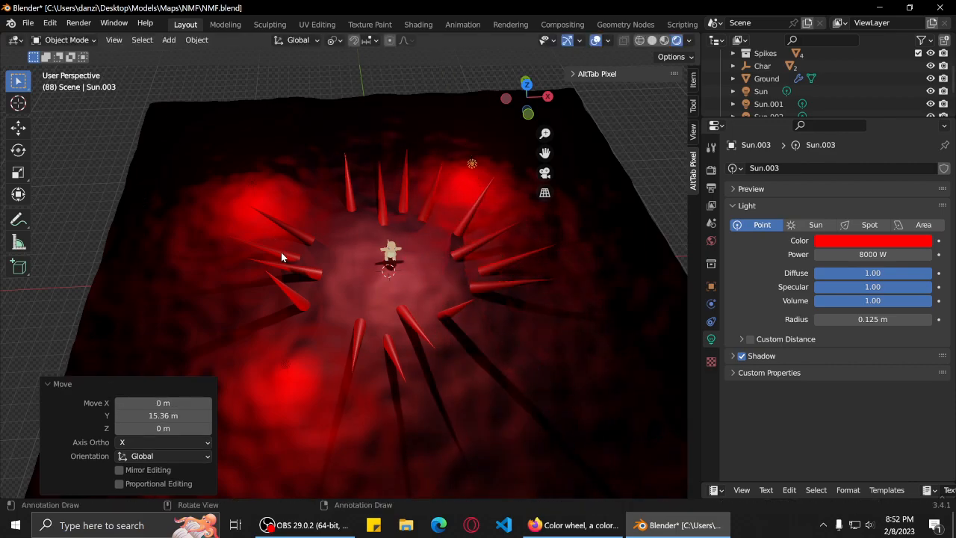
Duplicate the rear +X red light and place the copy about 13.5 m away along negative global Y.
{"action": "key", "text": "shift+d"}
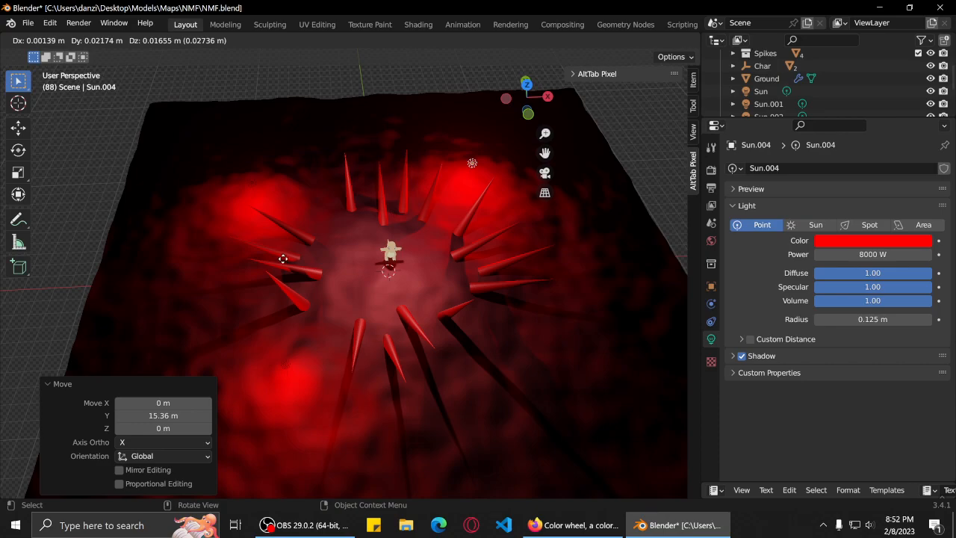
{"action": "key", "text": "y"}
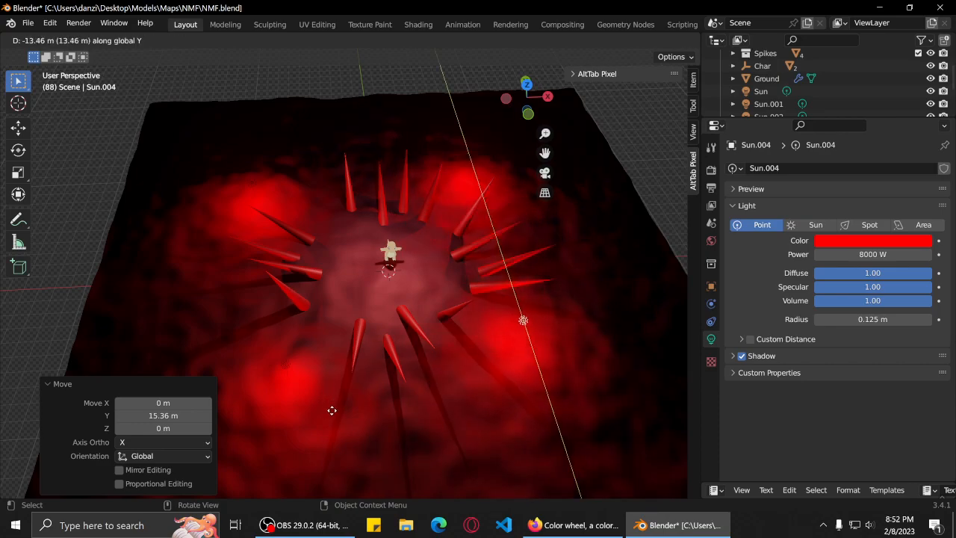
{"action": "left_click", "coordinate": [333, 414]}
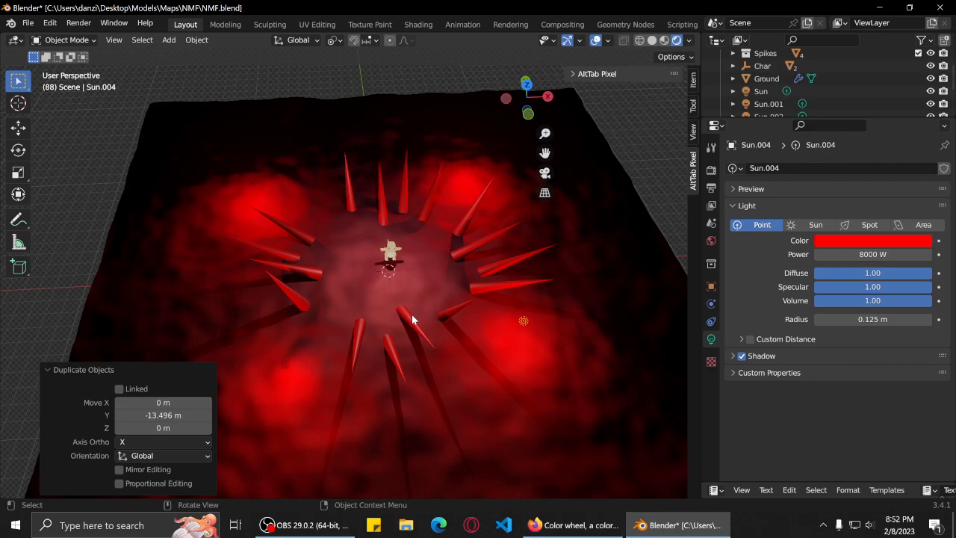
Render the frame with the four red corner lights, inspect the lighting up close and as a whole, and close the render.
{"action": "key", "text": "F12"}
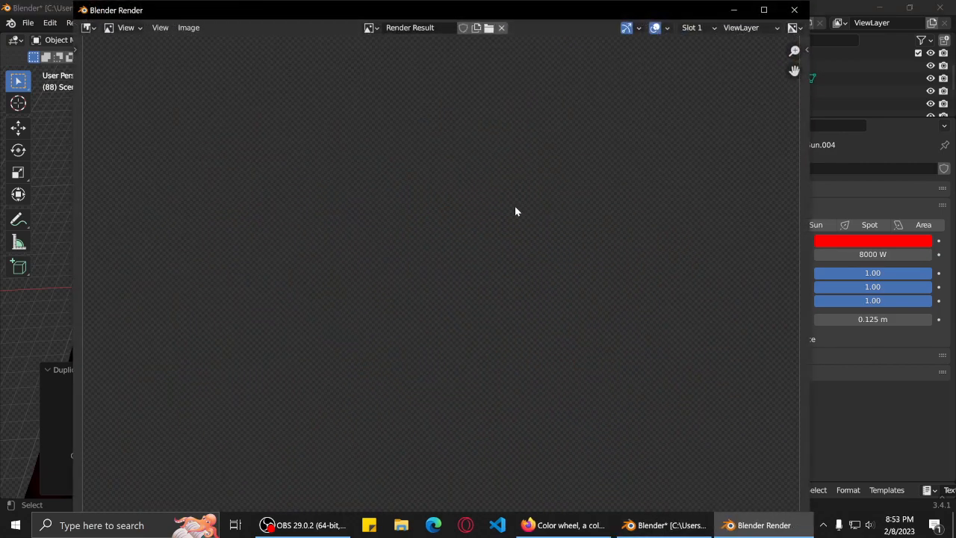
{"action": "scroll", "coordinate": [493, 299], "scroll_direction": "up", "scroll_amount": 3}
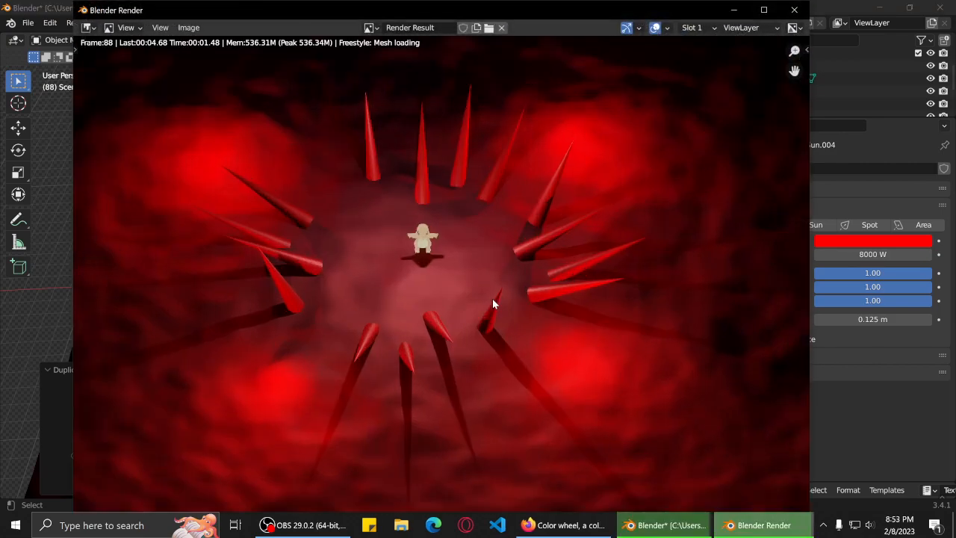
{"action": "scroll", "coordinate": [490, 287], "scroll_direction": "down", "scroll_amount": 2}
{"action": "scroll", "coordinate": [483, 263], "scroll_direction": "up", "scroll_amount": 1}
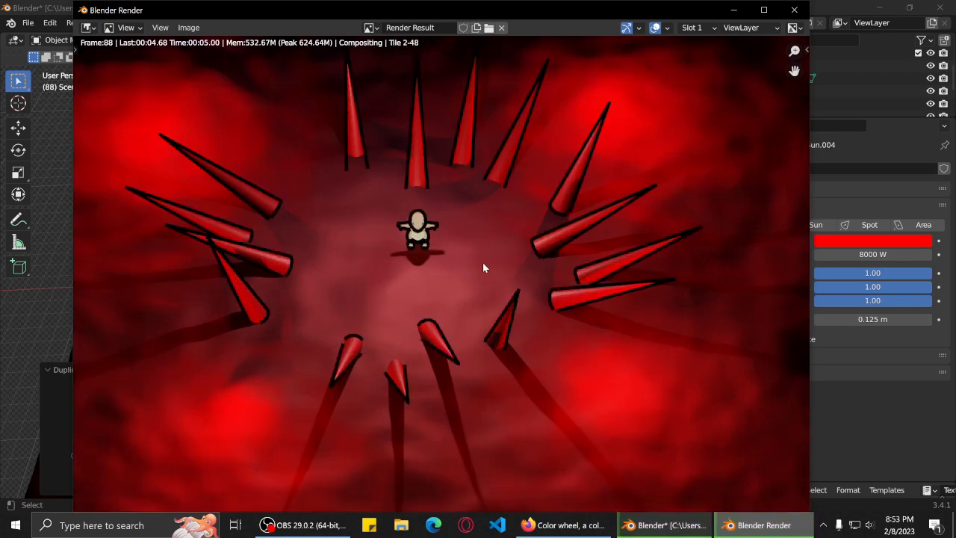
{"action": "scroll", "coordinate": [483, 262], "scroll_direction": "down", "scroll_amount": 5}
{"action": "scroll", "coordinate": [482, 263], "scroll_direction": "up", "scroll_amount": 3}
{"action": "scroll", "coordinate": [482, 261], "scroll_direction": "up", "scroll_amount": 2}
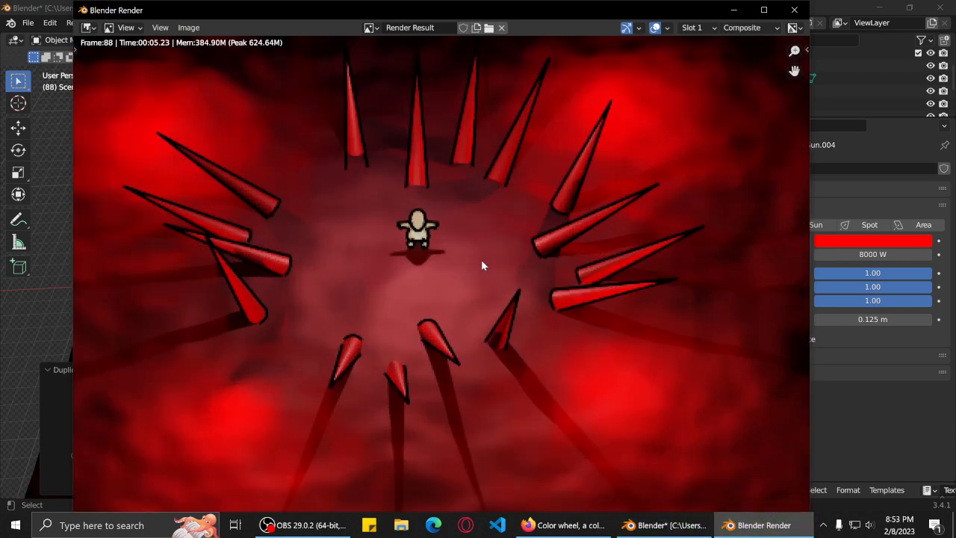
{"action": "scroll", "coordinate": [477, 253], "scroll_direction": "down", "scroll_amount": 3}
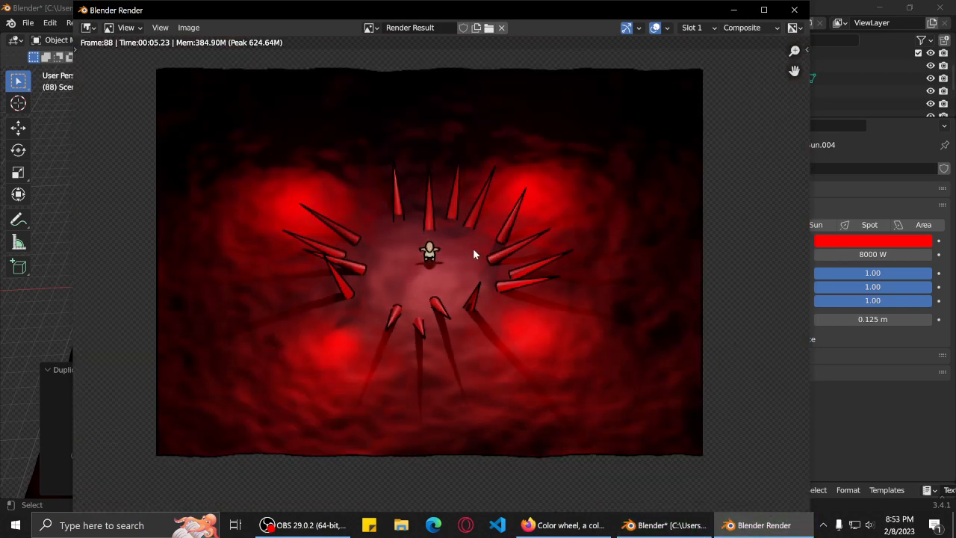
{"action": "scroll", "coordinate": [473, 248], "scroll_direction": "up", "scroll_amount": 1}
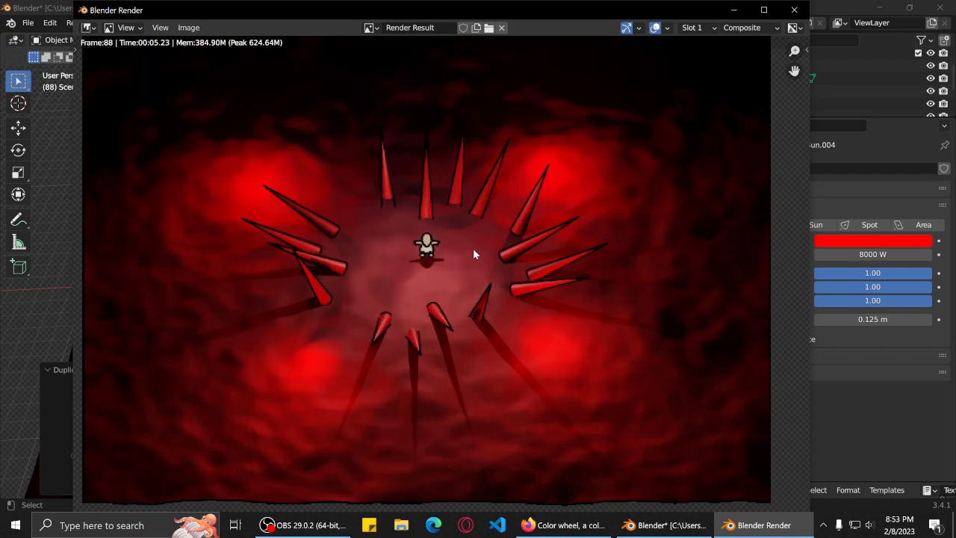
{"action": "scroll", "coordinate": [473, 248], "scroll_direction": "up", "scroll_amount": 1}
{"action": "scroll", "coordinate": [473, 248], "scroll_direction": "down", "scroll_amount": 4}
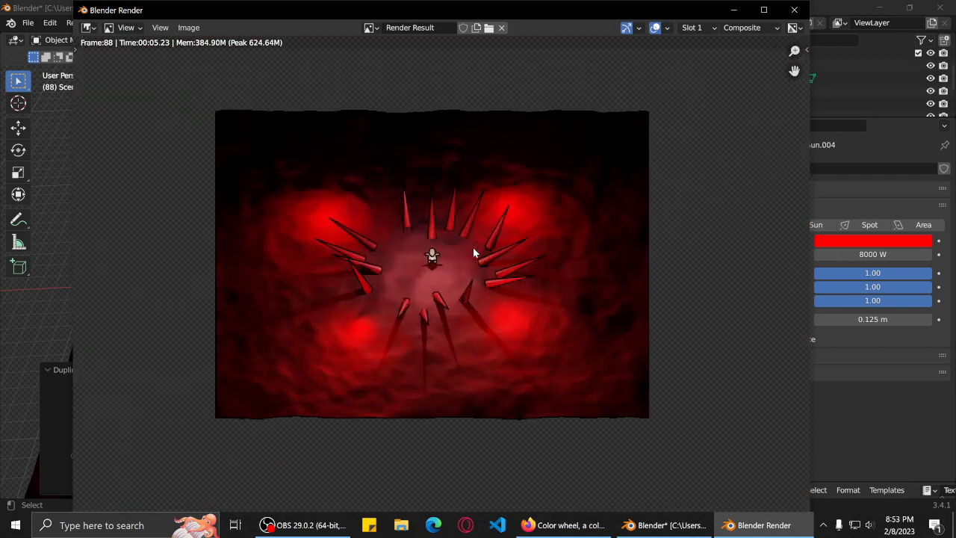
{"action": "scroll", "coordinate": [473, 249], "scroll_direction": "up", "scroll_amount": 2}
{"action": "scroll", "coordinate": [473, 248], "scroll_direction": "up", "scroll_amount": 1}
{"action": "scroll", "coordinate": [473, 249], "scroll_direction": "down", "scroll_amount": 2}
{"action": "left_click", "coordinate": [794, 11]}
Hide the lights Sun.001, Sun.002 and Sun.003, and toggle Sun.004's visibility to compare its effect, leaving it shown.
{"action": "scroll", "coordinate": [865, 88], "scroll_direction": "down", "scroll_amount": 1}
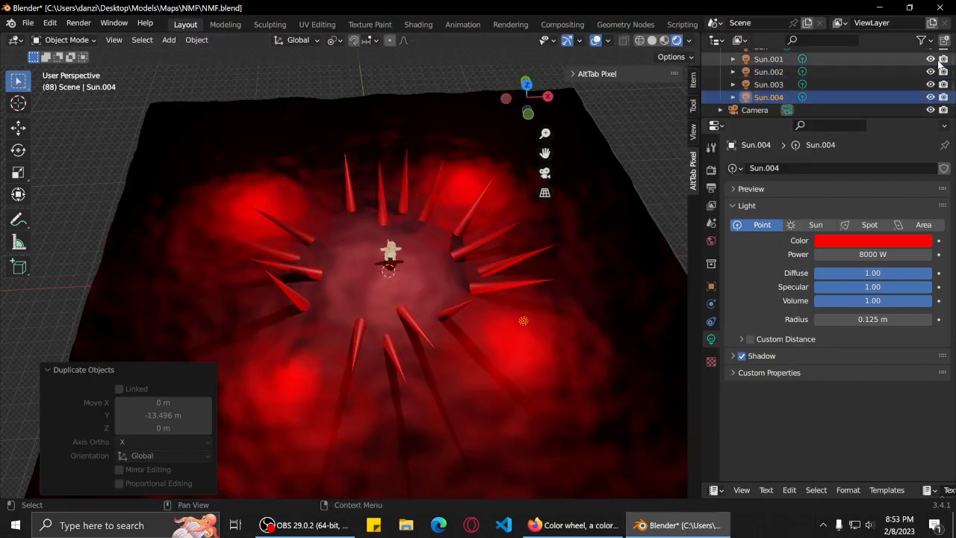
{"action": "left_click_drag", "start_coordinate": [931, 59], "coordinate": [931, 72]}
{"action": "left_click", "coordinate": [930, 84]}
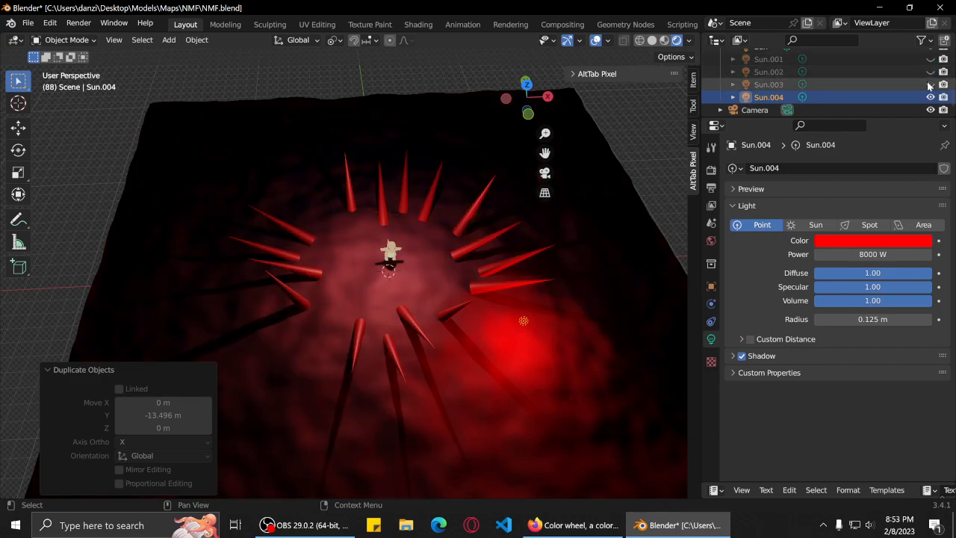
{"action": "left_click", "coordinate": [930, 97]}
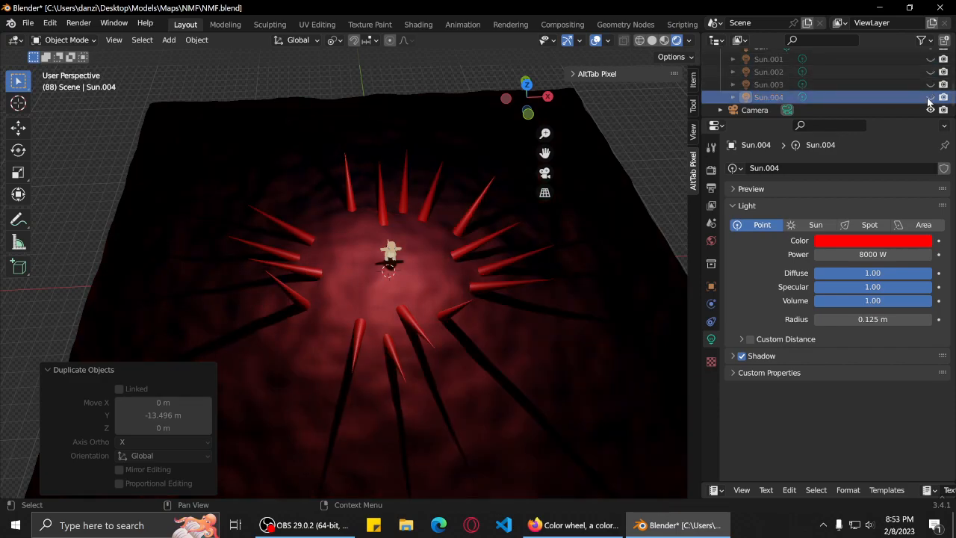
{"action": "left_click", "coordinate": [931, 98]}
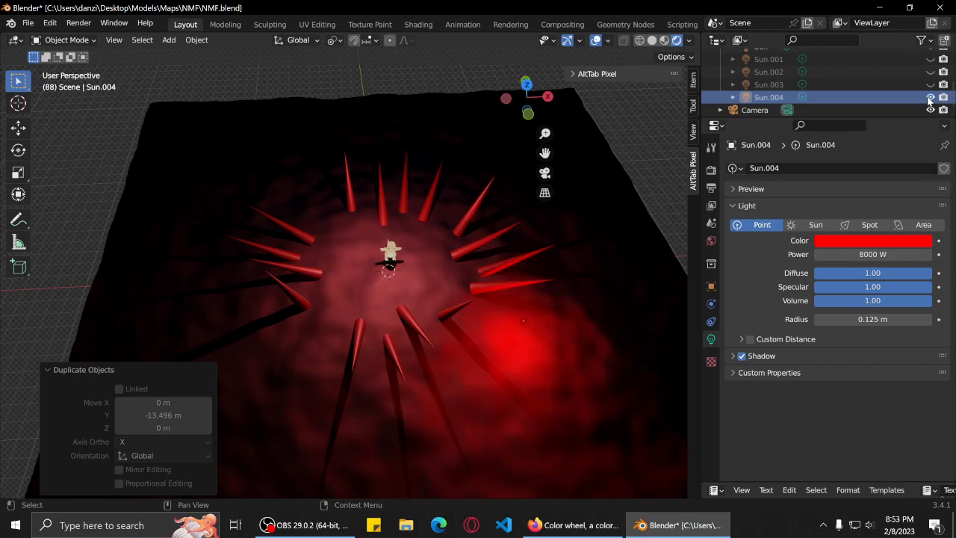
{"action": "left_click", "coordinate": [930, 98]}
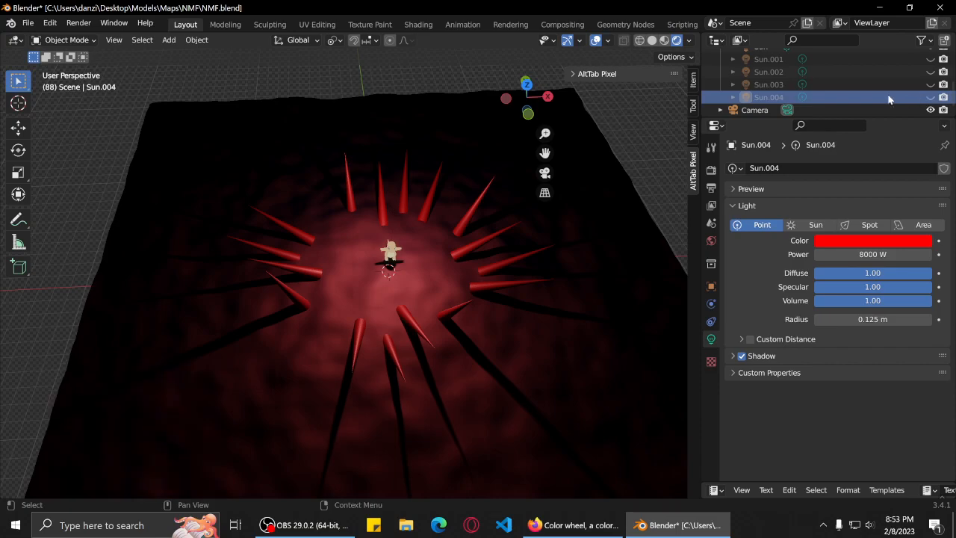
{"action": "left_click", "coordinate": [931, 98]}
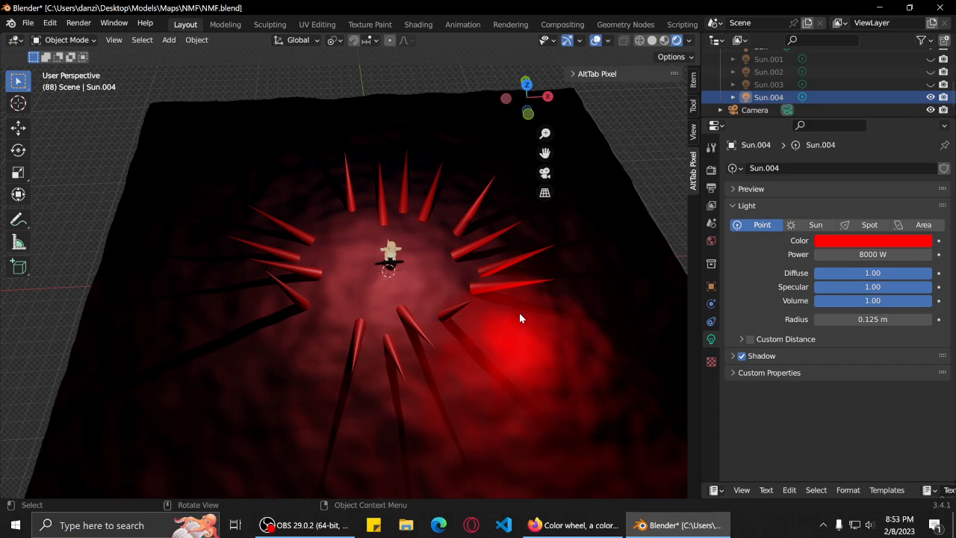
Duplicate Sun.004 about 7.61 m along negative global X and move the copy about 4.87 m along global Y to the arena center.
{"action": "key", "text": "shift+d"}
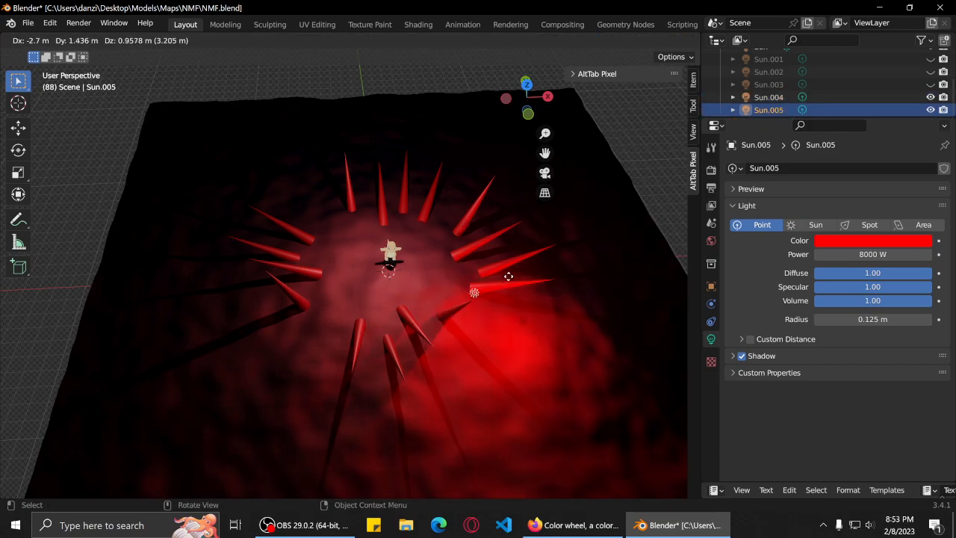
{"action": "key", "text": "x"}
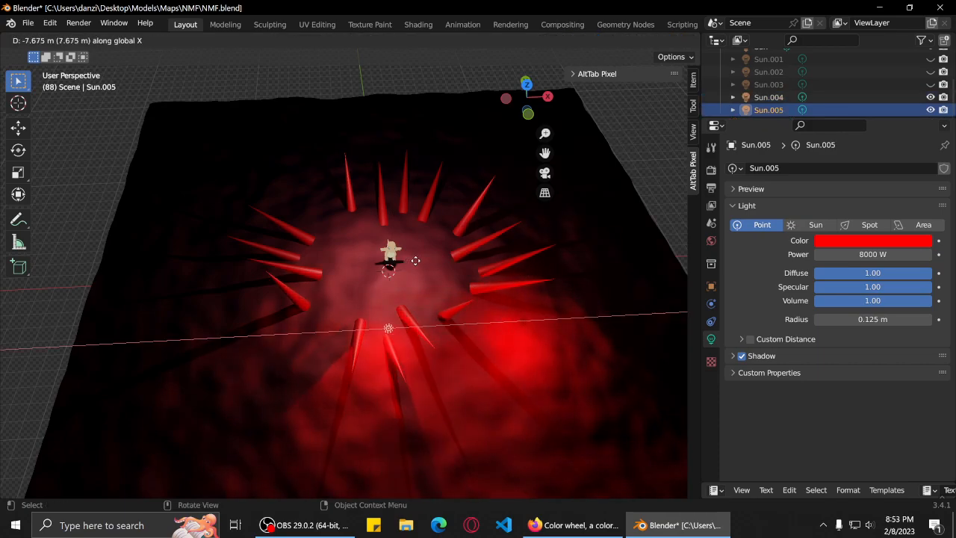
{"action": "left_click", "coordinate": [416, 260]}
{"action": "key", "text": "g"}
{"action": "key", "text": "y"}
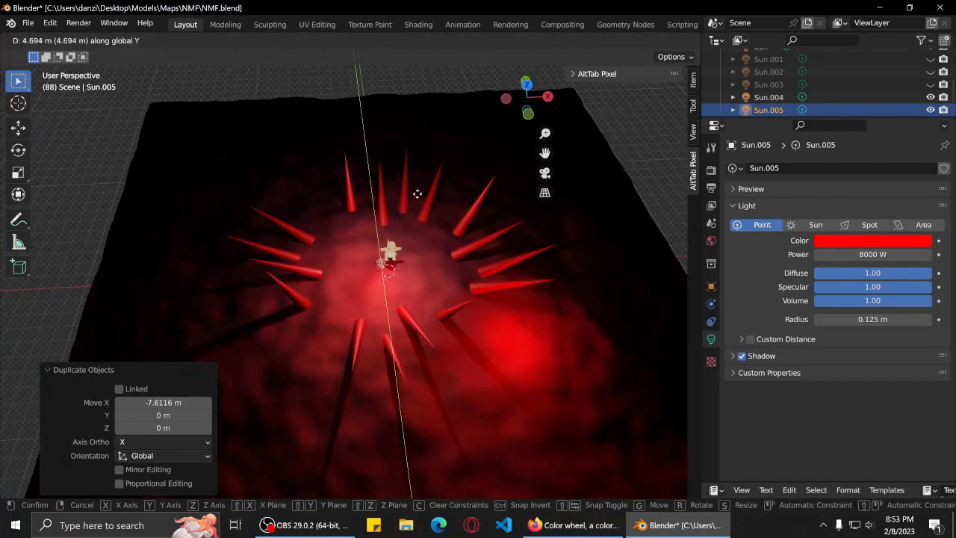
{"action": "left_click", "coordinate": [417, 193]}
Raise the central red light about 10.27 m along global Z and set its power to 20000 W.
{"action": "key", "text": "z"}
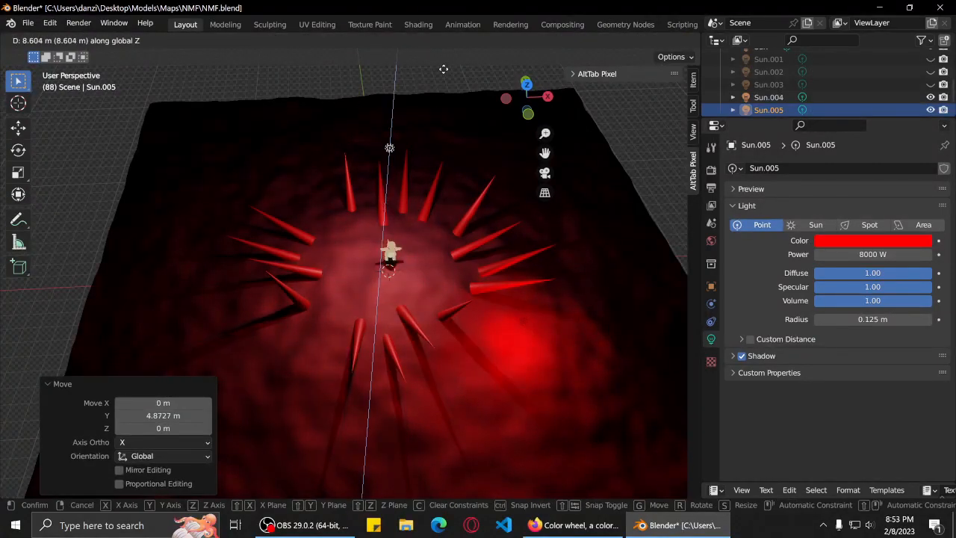
{"action": "left_click", "coordinate": [585, 78]}
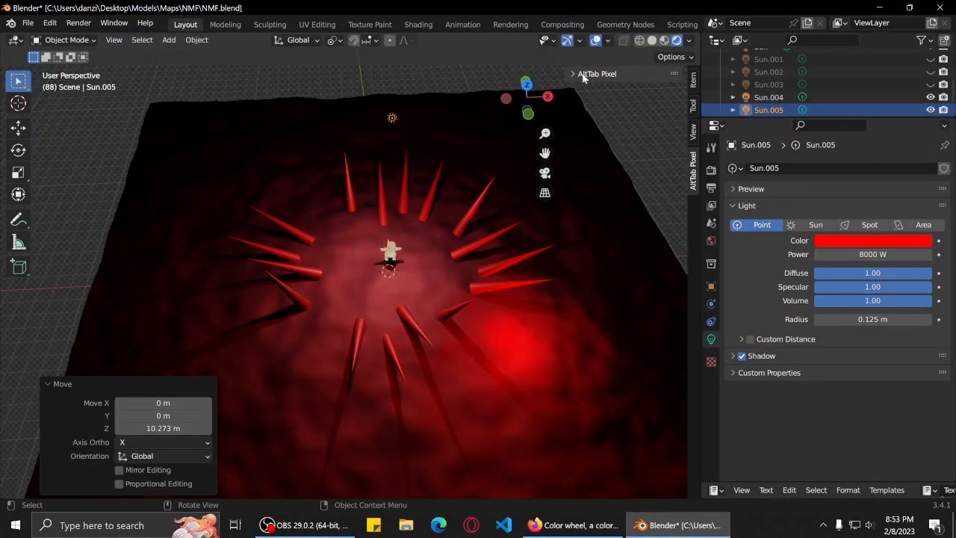
{"action": "left_click", "coordinate": [873, 254]}
{"action": "type", "text": "2000"}
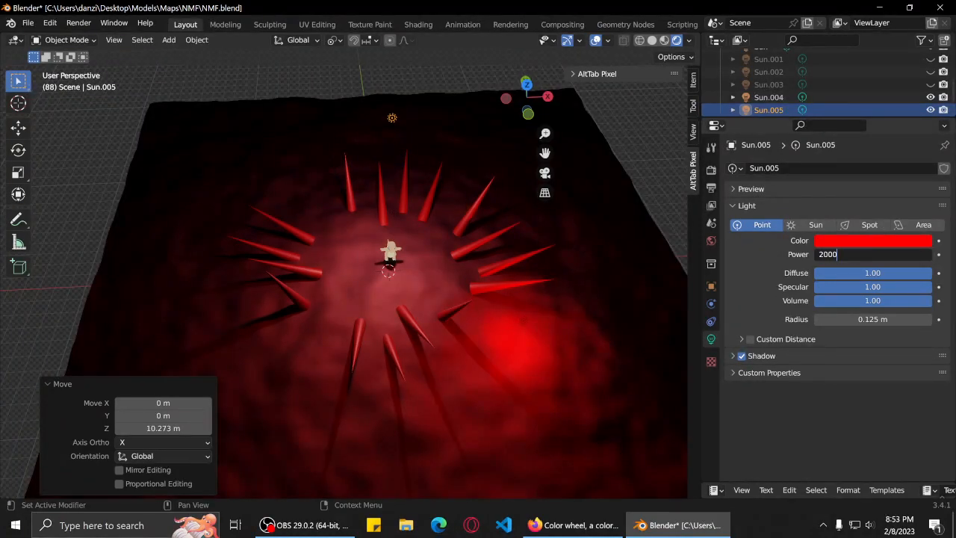
{"action": "type", "text": "0"}
{"action": "key", "text": "Return"}
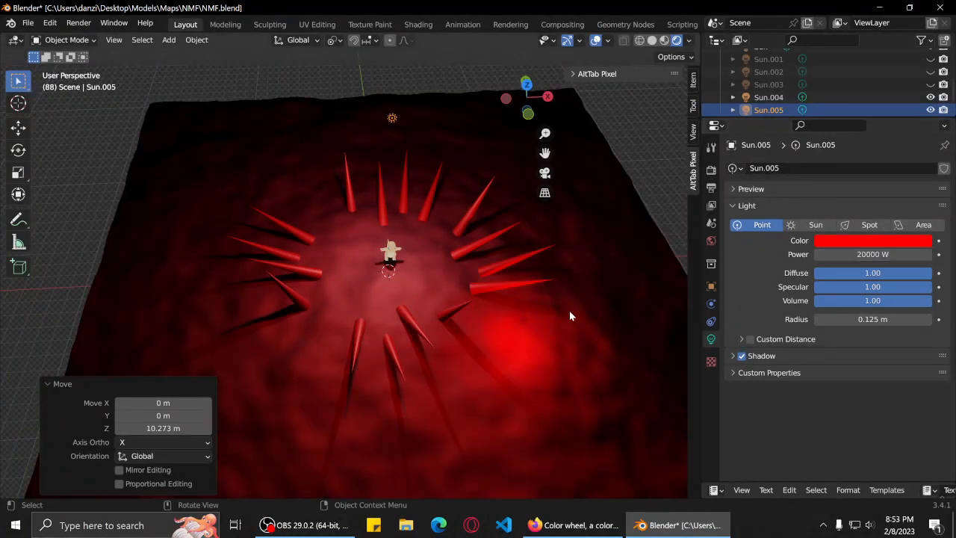
Hide the corner light Sun.004 and check how the arena looks lit from the center only.
{"action": "left_click", "coordinate": [525, 318]}
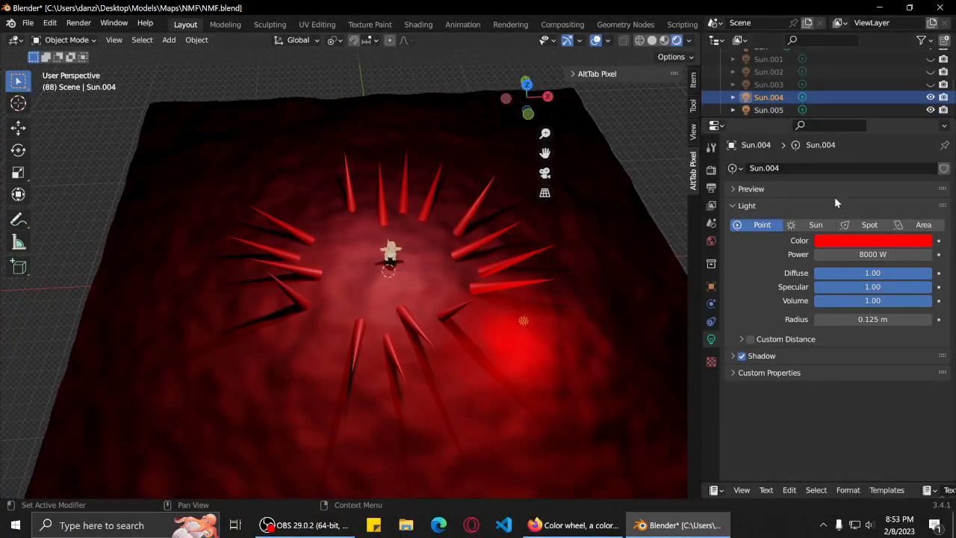
{"action": "left_click", "coordinate": [931, 97]}
{"action": "middle_click_drag", "start_coordinate": [412, 295], "coordinate": [444, 274]}
{"action": "mouse_move", "coordinate": [408, 281]}
{"action": "middle_mouse_down"}
{"action": "mouse_move", "coordinate": [426, 331]}
{"action": "mouse_move", "coordinate": [408, 316]}
{"action": "mouse_move", "coordinate": [436, 246]}
{"action": "mouse_move", "coordinate": [423, 246]}
{"action": "mouse_move", "coordinate": [415, 278]}
{"action": "middle_mouse_up"}
{"action": "scroll", "coordinate": [435, 255], "scroll_direction": "down", "scroll_amount": 3}
{"action": "scroll", "coordinate": [446, 246], "scroll_direction": "up", "scroll_amount": 3}
{"action": "middle_click_drag", "start_coordinate": [446, 246], "coordinate": [436, 282]}
Set the base color of the Spike material on the Spike.003 group to black.
{"action": "left_click", "coordinate": [470, 232]}
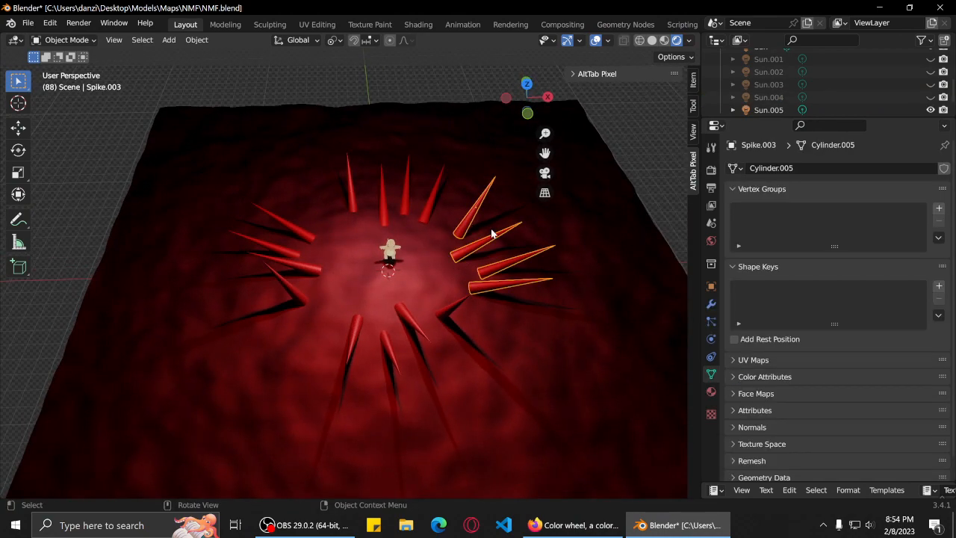
{"action": "left_click", "coordinate": [711, 393]}
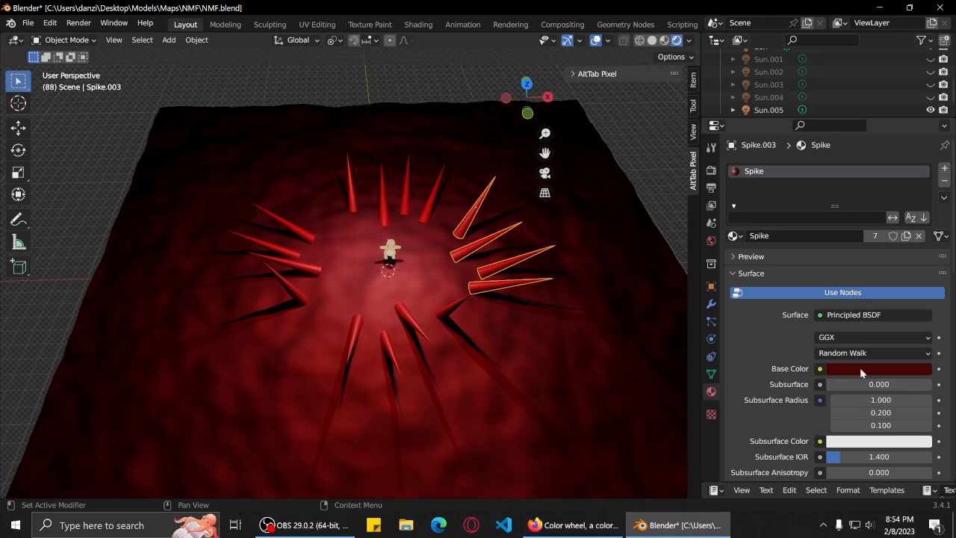
{"action": "left_click", "coordinate": [866, 366]}
{"action": "left_click_drag", "start_coordinate": [922, 255], "coordinate": [922, 280]}
{"action": "middle_click_drag", "start_coordinate": [658, 274], "coordinate": [377, 265]}
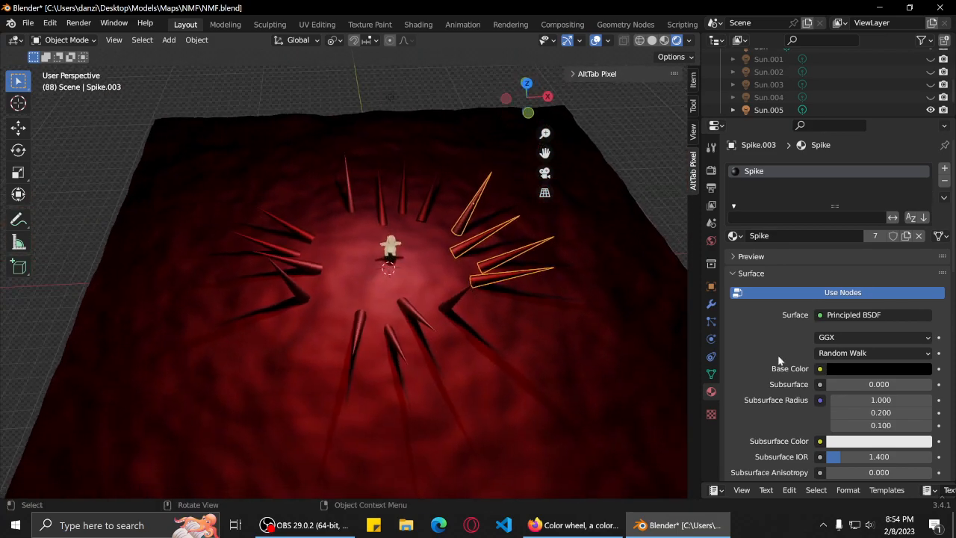
Change the Spike material's surface shader to Emission and set its emission color to black.
{"action": "left_click", "coordinate": [830, 317]}
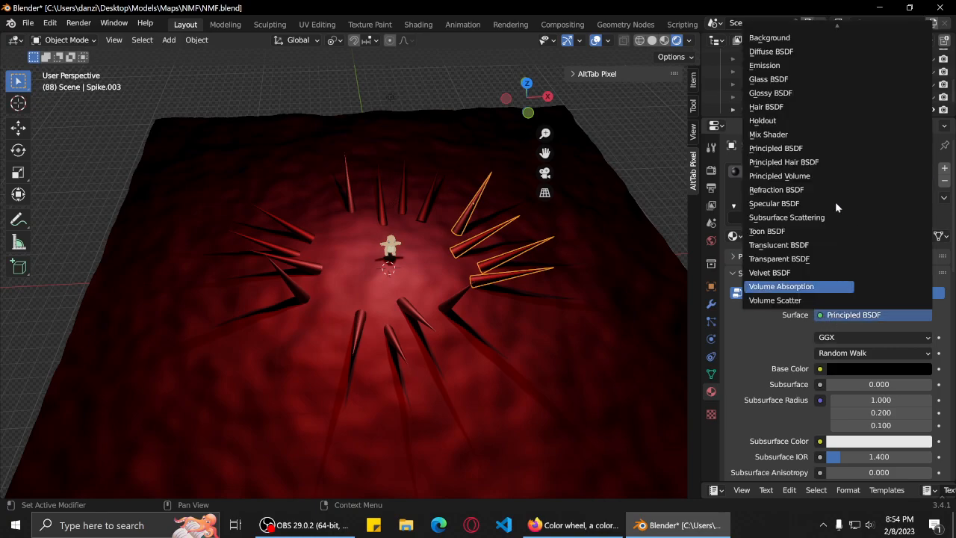
{"action": "left_click", "coordinate": [773, 66]}
{"action": "left_click", "coordinate": [875, 340]}
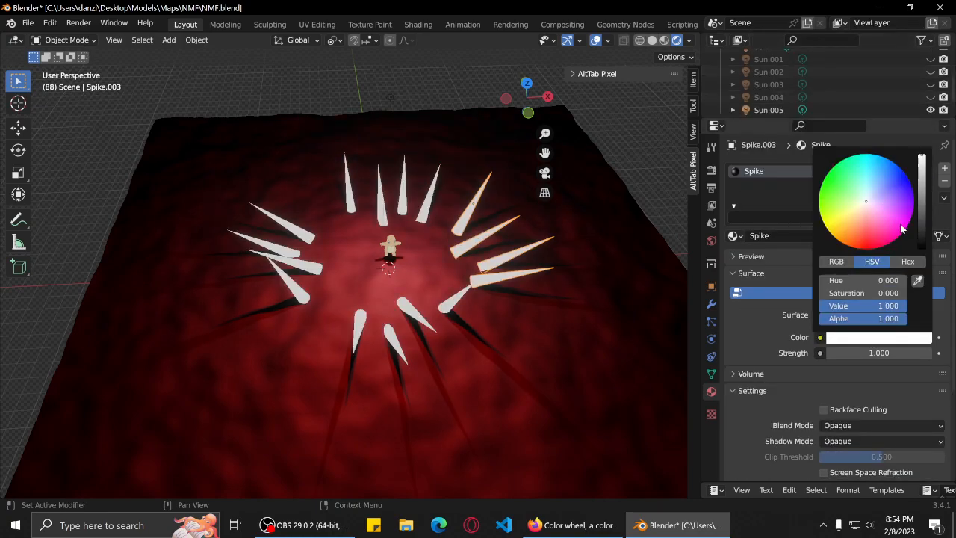
{"action": "left_click_drag", "start_coordinate": [922, 166], "coordinate": [922, 248]}
{"action": "middle_click_drag", "start_coordinate": [512, 236], "coordinate": [423, 229]}
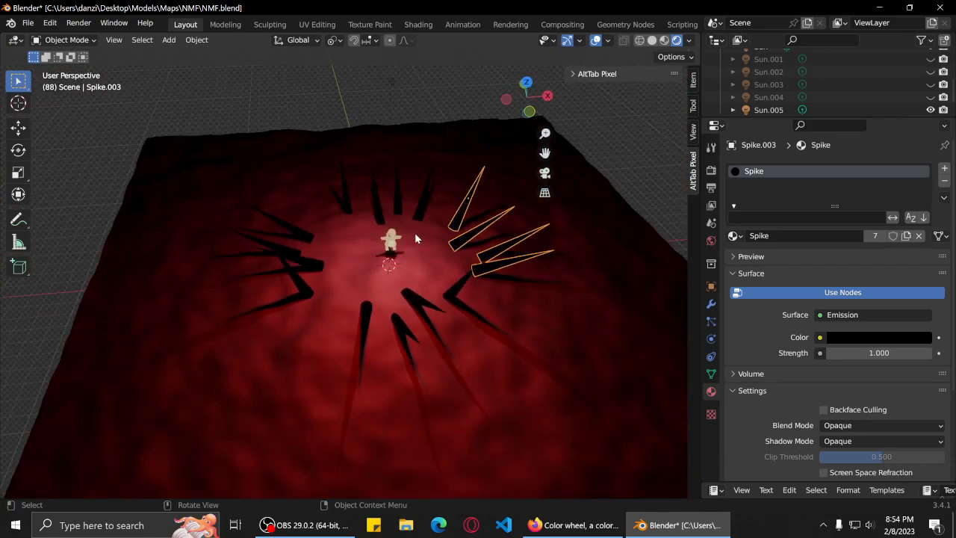
{"action": "scroll", "coordinate": [366, 254], "scroll_direction": "down", "scroll_amount": 5}
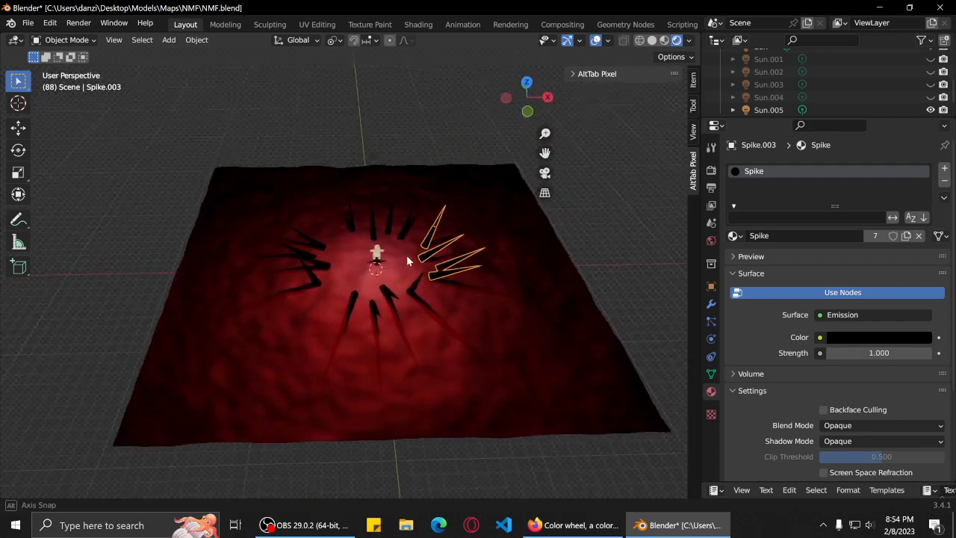
{"action": "scroll", "coordinate": [471, 207], "scroll_direction": "up", "scroll_amount": 3}
Select the lighter red 8000 W light Sun above the character and hide it.
{"action": "middle_click_drag", "start_coordinate": [471, 206], "coordinate": [405, 157]}
{"action": "left_click", "coordinate": [396, 152]}
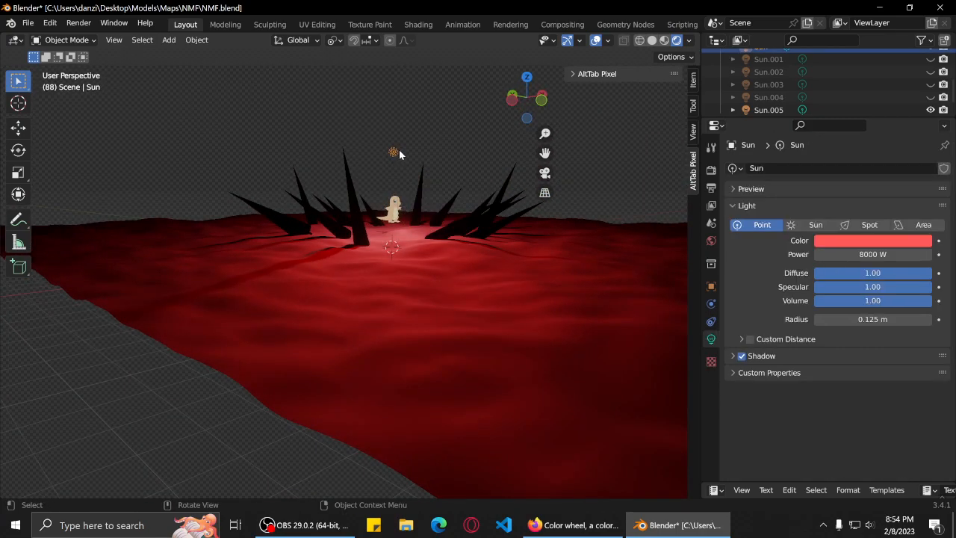
{"action": "middle_click_drag", "start_coordinate": [465, 148], "coordinate": [399, 212]}
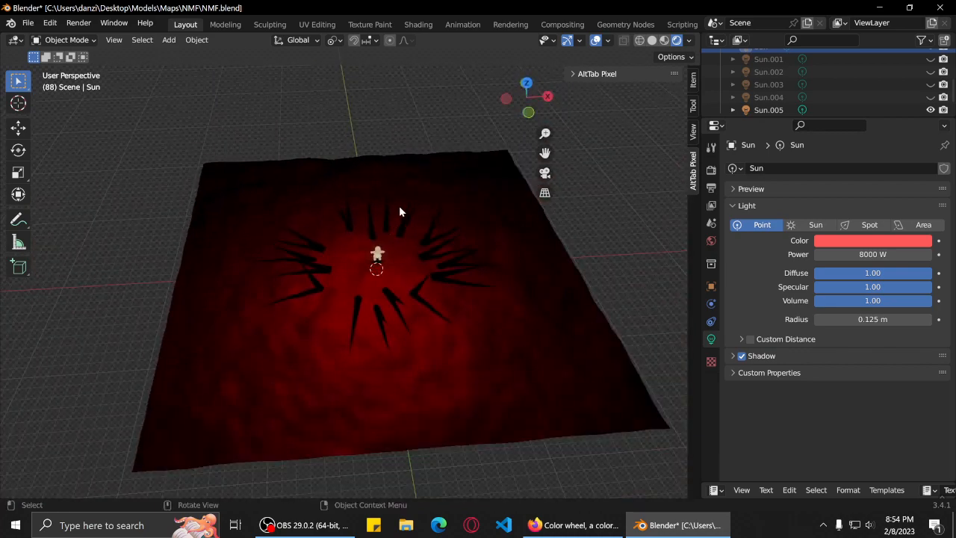
{"action": "scroll", "coordinate": [399, 228], "scroll_direction": "up", "scroll_amount": 5}
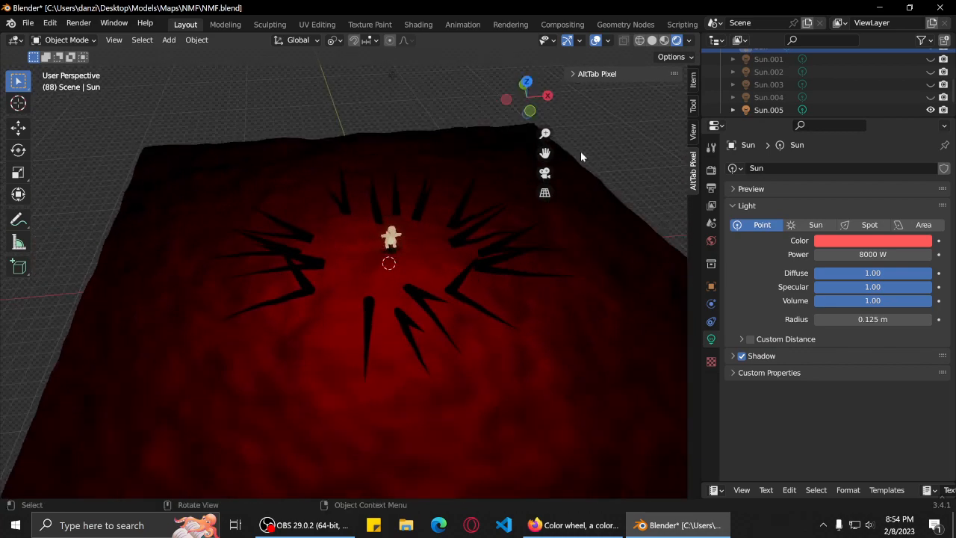
Delete the hidden lights Sun, Sun.001, Sun.002, Sun.003 and Sun.004 from the scene.
{"action": "scroll", "coordinate": [812, 97], "scroll_direction": "up", "scroll_amount": 2}
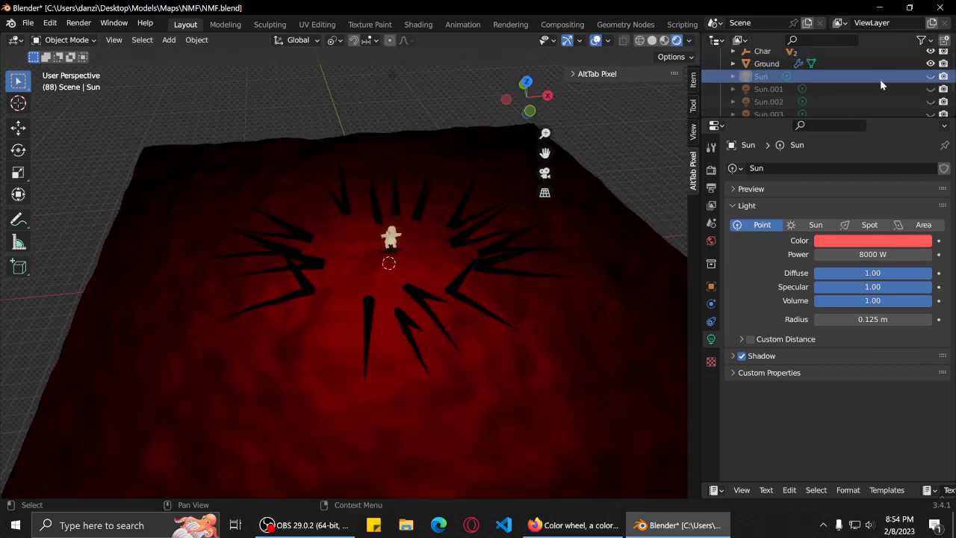
{"action": "scroll", "coordinate": [847, 89], "scroll_direction": "down", "scroll_amount": 2}
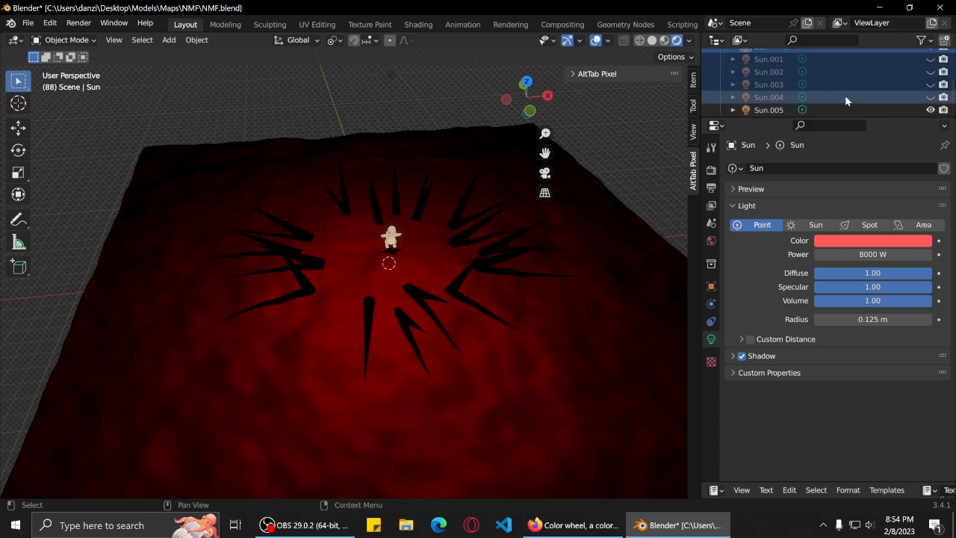
{"action": "key", "text": "x"}
{"action": "scroll", "coordinate": [831, 77], "scroll_direction": "up", "scroll_amount": 3}
Lower the red light Sun.005 along global Z in two moves, the second about 2.45 m.
{"action": "left_click", "coordinate": [845, 105]}
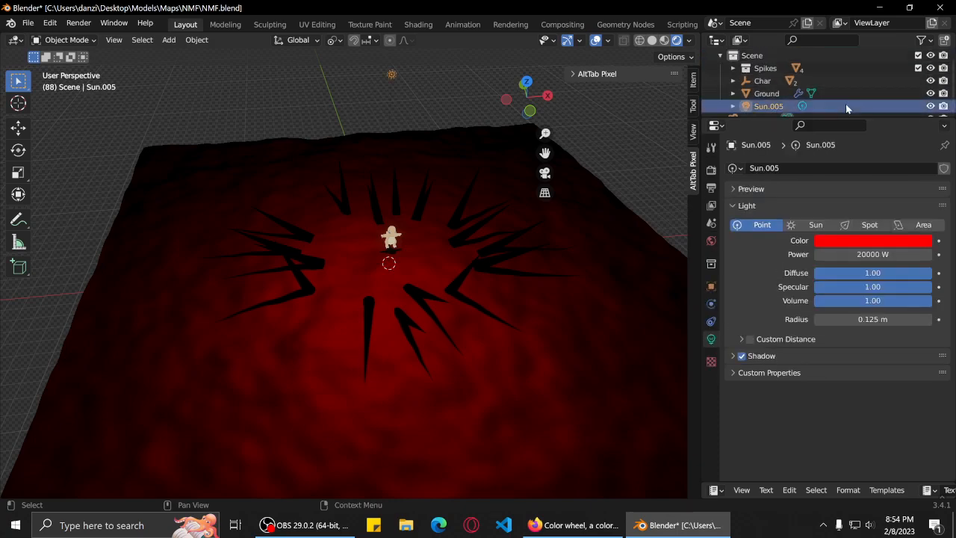
{"action": "middle_click_drag", "start_coordinate": [579, 179], "coordinate": [495, 237]}
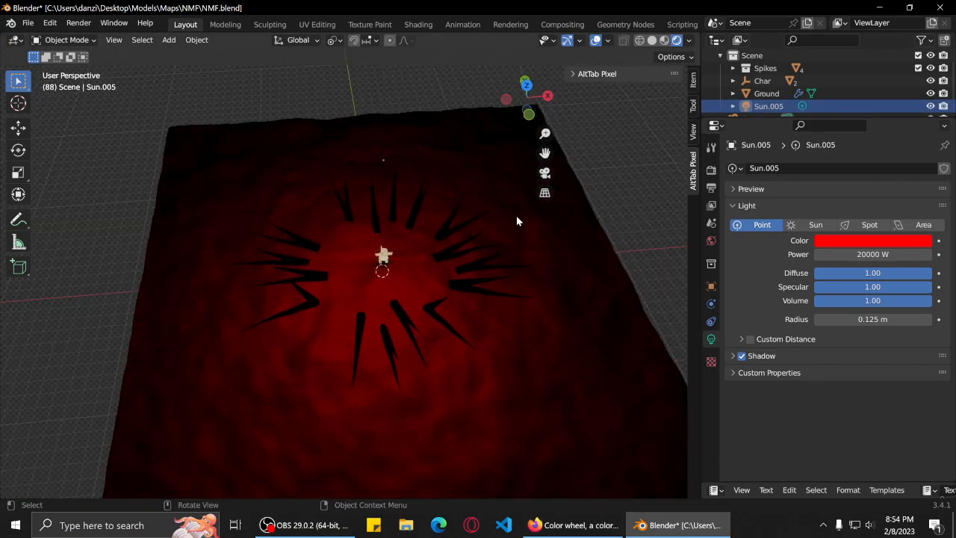
{"action": "key", "text": "z"}
{"action": "key", "text": "g"}
{"action": "key", "text": "z"}
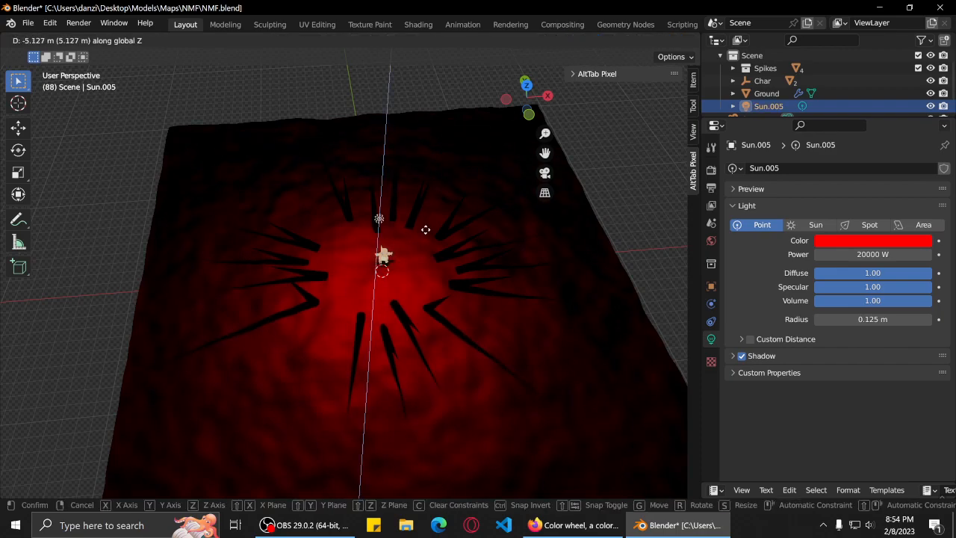
{"action": "left_click", "coordinate": [423, 203]}
{"action": "middle_click_drag", "start_coordinate": [423, 204], "coordinate": [467, 268]}
{"action": "key", "text": "g"}
{"action": "key", "text": "z"}
{"action": "left_click", "coordinate": [467, 277]}
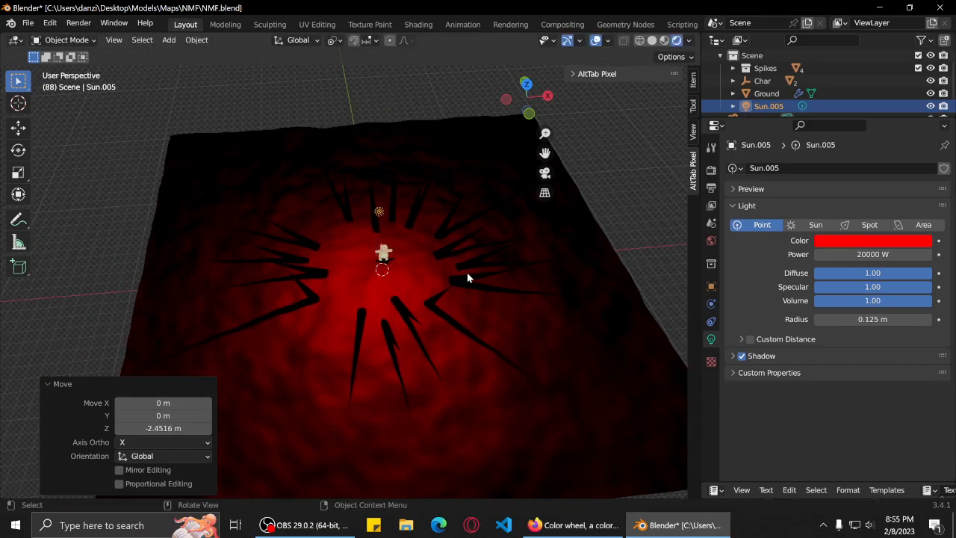
Render the frame with the single red light and black spikes, inspect the image, and close the render.
{"action": "middle_click_drag", "start_coordinate": [476, 267], "coordinate": [464, 218]}
{"action": "key", "text": "F12"}
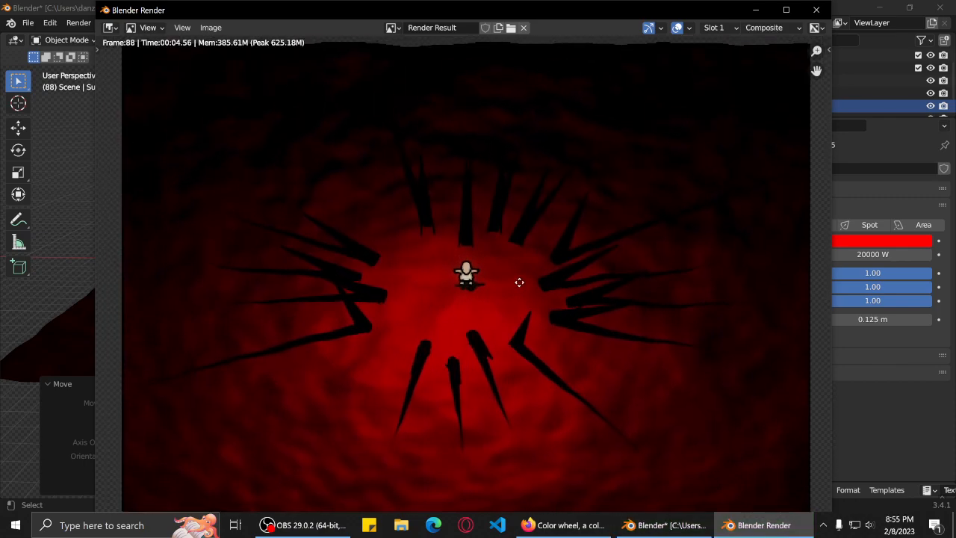
{"action": "scroll", "coordinate": [503, 261], "scroll_direction": "up", "scroll_amount": 1}
{"action": "scroll", "coordinate": [459, 224], "scroll_direction": "down", "scroll_amount": 2}
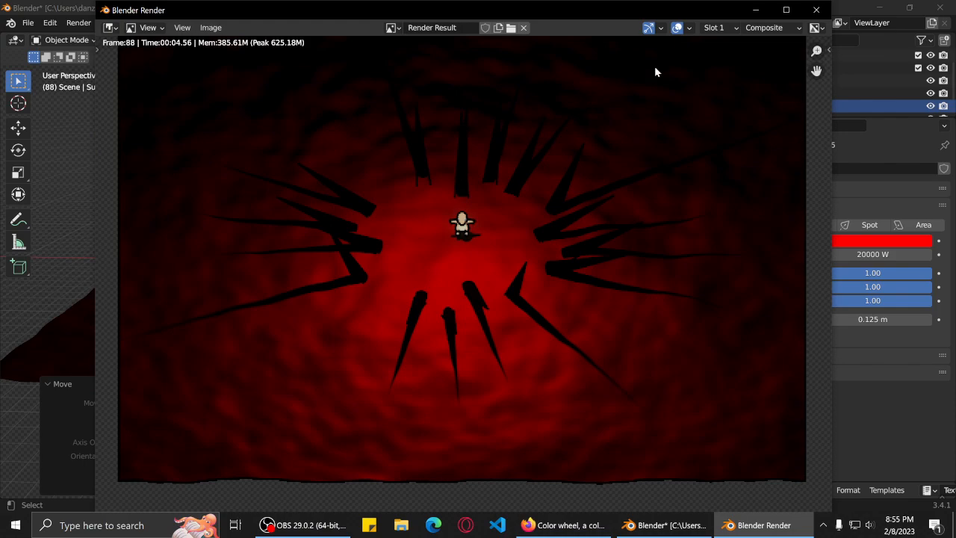
{"action": "left_click", "coordinate": [816, 10]}
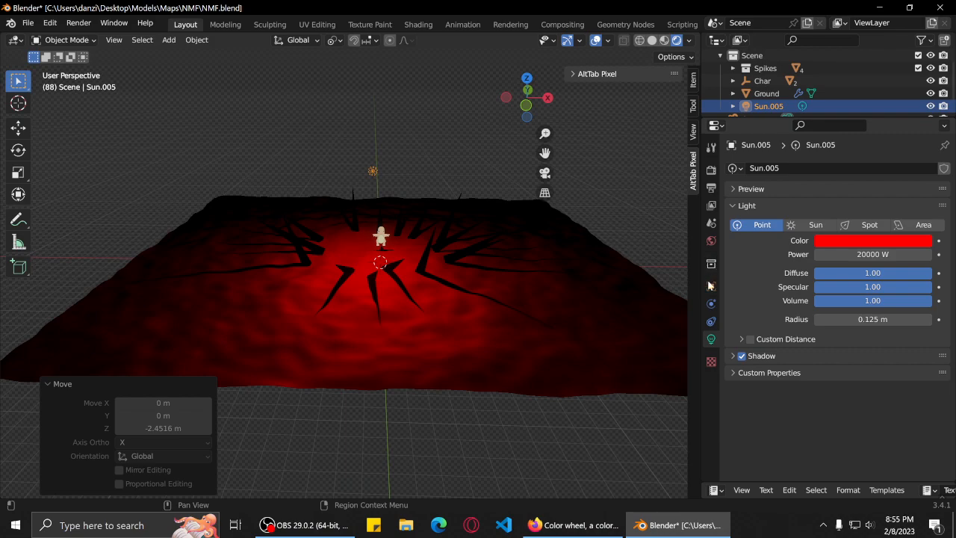
Turn off Freestyle line rendering in the Eevee render settings.
{"action": "left_click", "coordinate": [711, 190]}
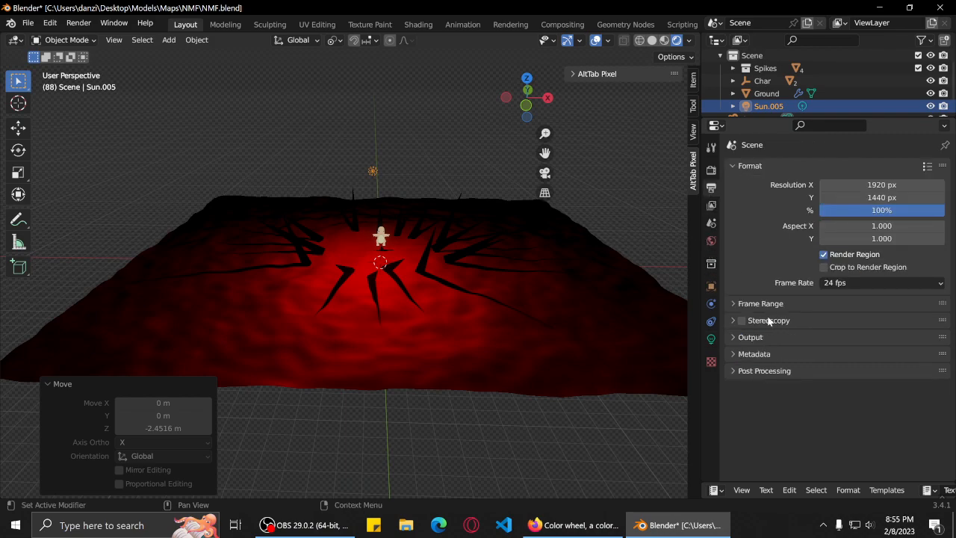
{"action": "left_click", "coordinate": [733, 337]}
{"action": "left_click", "coordinate": [732, 337]}
{"action": "left_click", "coordinate": [712, 170]}
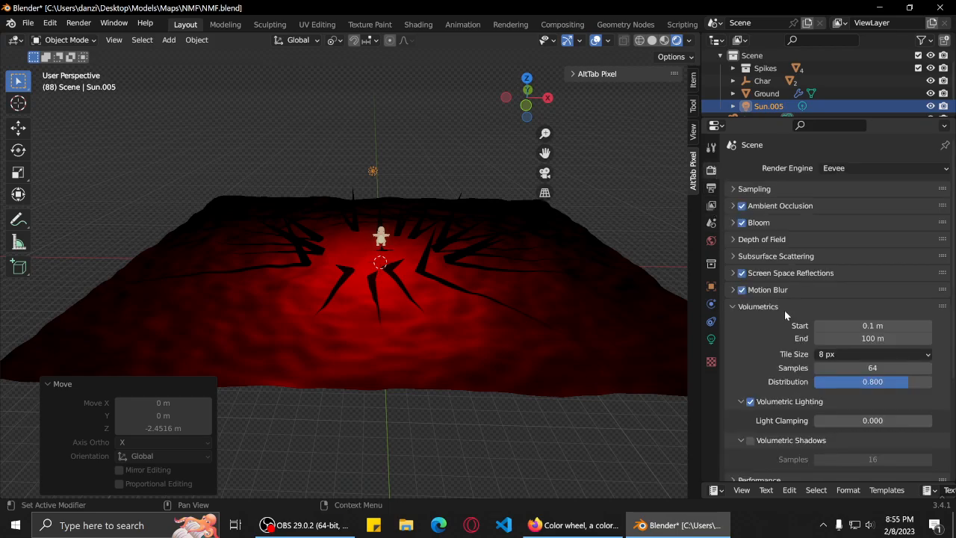
{"action": "scroll", "coordinate": [781, 305], "scroll_direction": "down", "scroll_amount": 4}
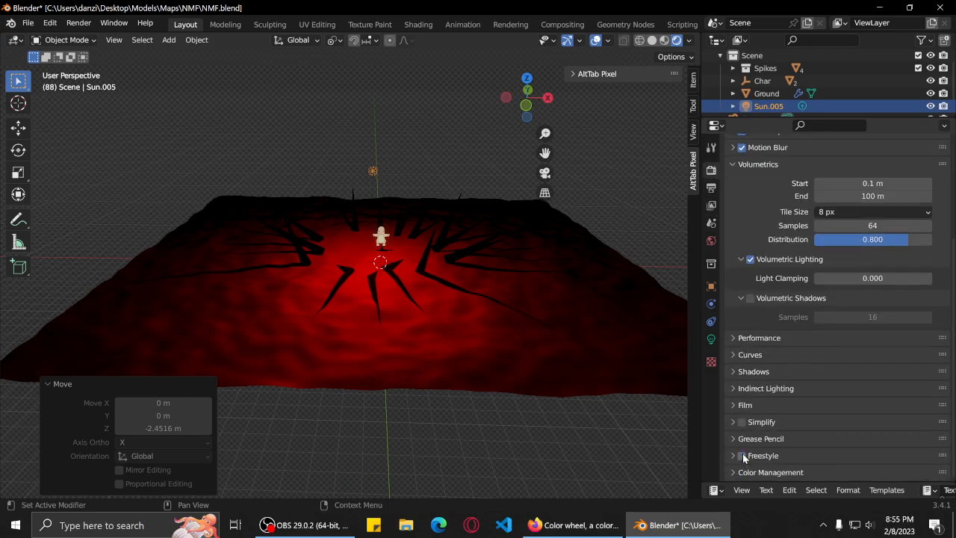
Render the frame without Freestyle, inspect the character and spikes up close and as a whole, and close the render.
{"action": "key", "text": "F12"}
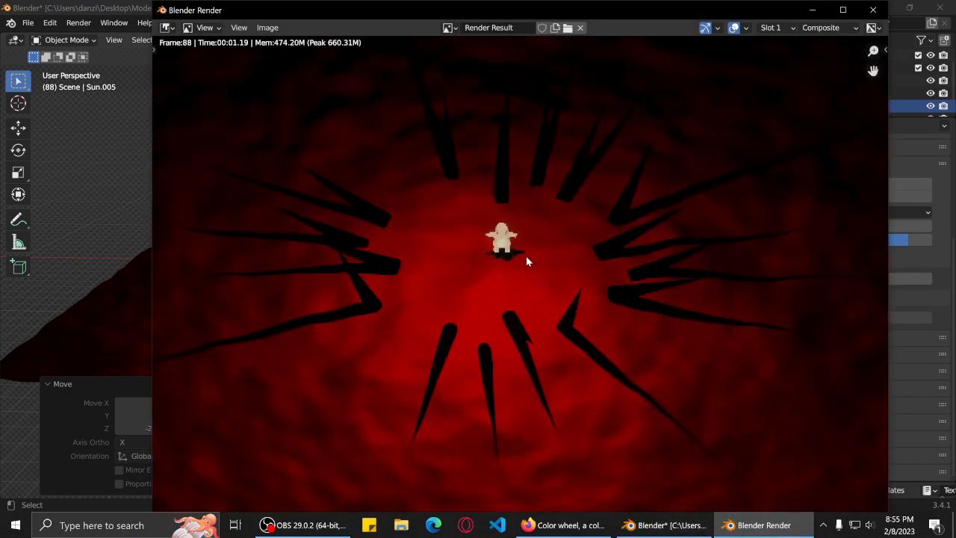
{"action": "scroll", "coordinate": [598, 274], "scroll_direction": "up", "scroll_amount": 3}
{"action": "mouse_move", "coordinate": [576, 247]}
{"action": "middle_mouse_down"}
{"action": "mouse_move", "coordinate": [598, 275]}
{"action": "mouse_move", "coordinate": [592, 256]}
{"action": "middle_mouse_up"}
{"action": "scroll", "coordinate": [590, 242], "scroll_direction": "down", "scroll_amount": 3}
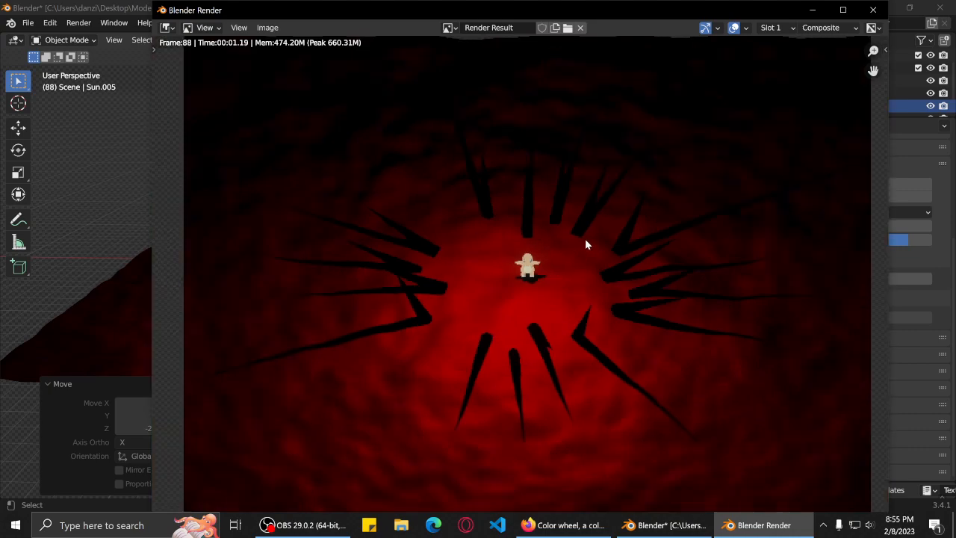
{"action": "scroll", "coordinate": [584, 240], "scroll_direction": "down", "scroll_amount": 3}
{"action": "scroll", "coordinate": [585, 239], "scroll_direction": "up", "scroll_amount": 3}
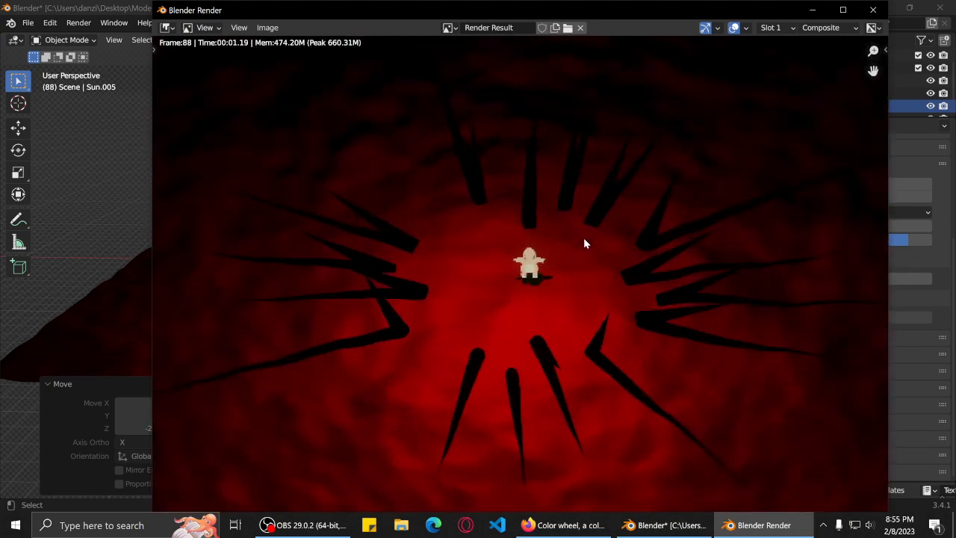
{"action": "mouse_move", "coordinate": [589, 296]}
{"action": "middle_mouse_down"}
{"action": "mouse_move", "coordinate": [580, 231]}
{"action": "mouse_move", "coordinate": [594, 174]}
{"action": "mouse_move", "coordinate": [583, 301]}
{"action": "middle_mouse_up"}
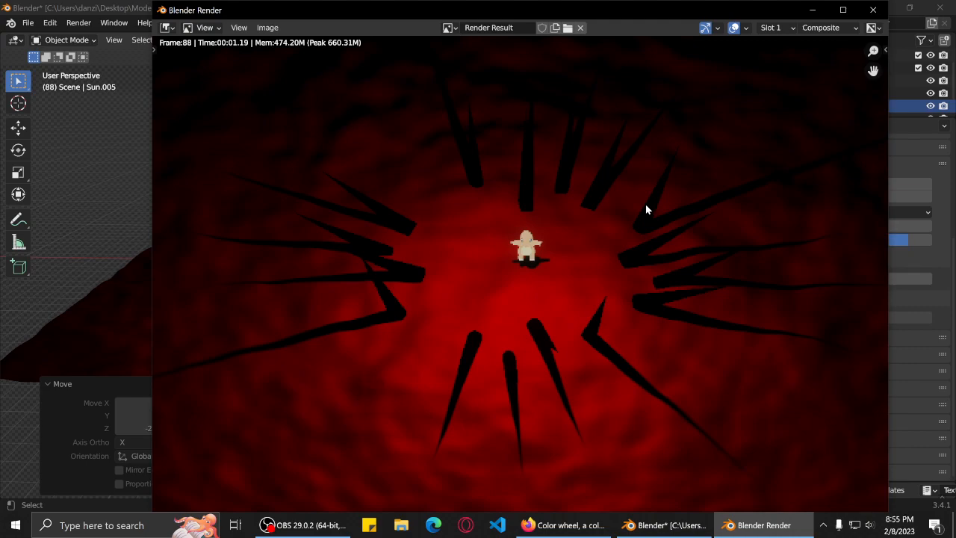
{"action": "scroll", "coordinate": [644, 208], "scroll_direction": "down", "scroll_amount": 3}
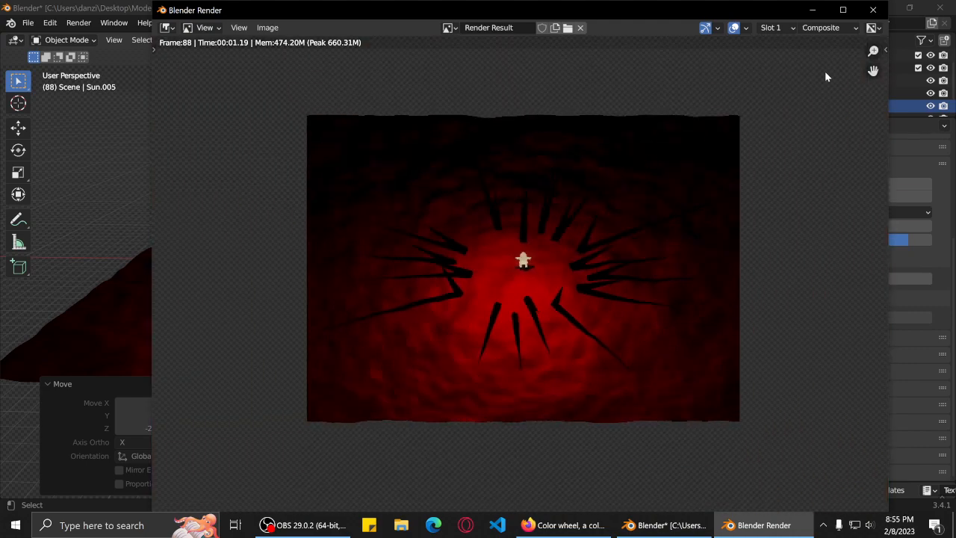
{"action": "left_click", "coordinate": [868, 15]}
Duplicate the group of four spikes behind the character and move the copy about 6.72 m along negative global X.
{"action": "scroll", "coordinate": [429, 225], "scroll_direction": "up", "scroll_amount": 4}
{"action": "middle_click_drag", "start_coordinate": [429, 223], "coordinate": [428, 262]}
{"action": "scroll", "coordinate": [429, 262], "scroll_direction": "down", "scroll_amount": 4}
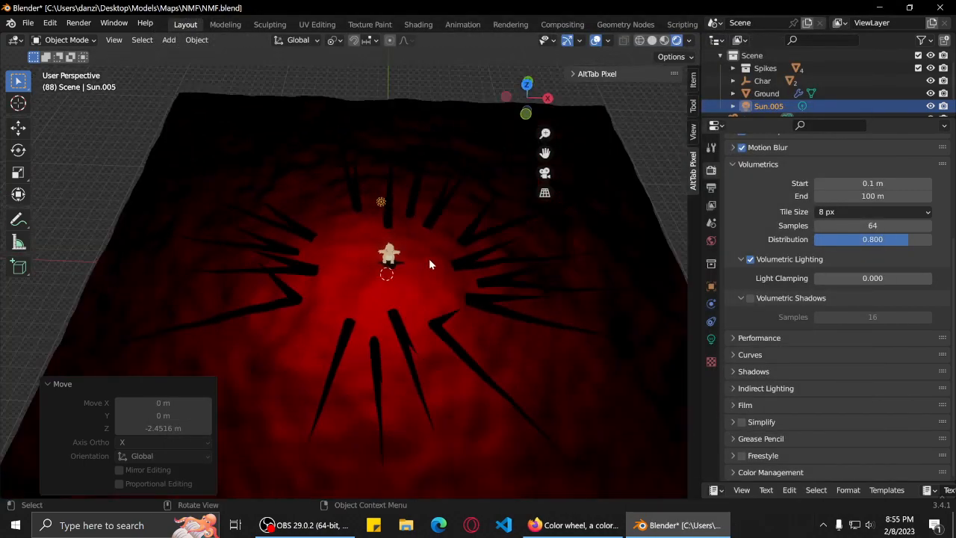
{"action": "left_click", "coordinate": [393, 212]}
{"action": "middle_click_drag", "start_coordinate": [393, 213], "coordinate": [435, 216]}
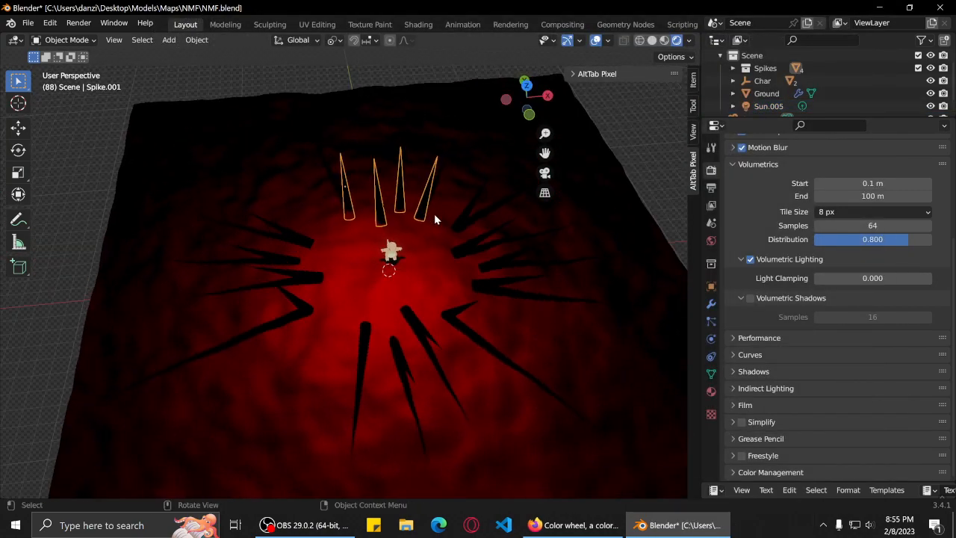
{"action": "key", "text": "shift+d"}
{"action": "key", "text": "x"}
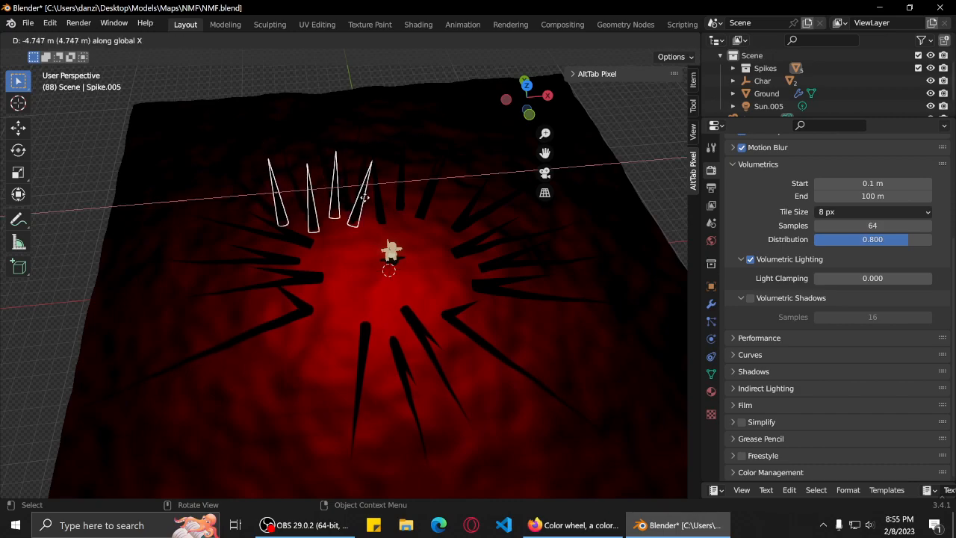
{"action": "left_click", "coordinate": [334, 193]}
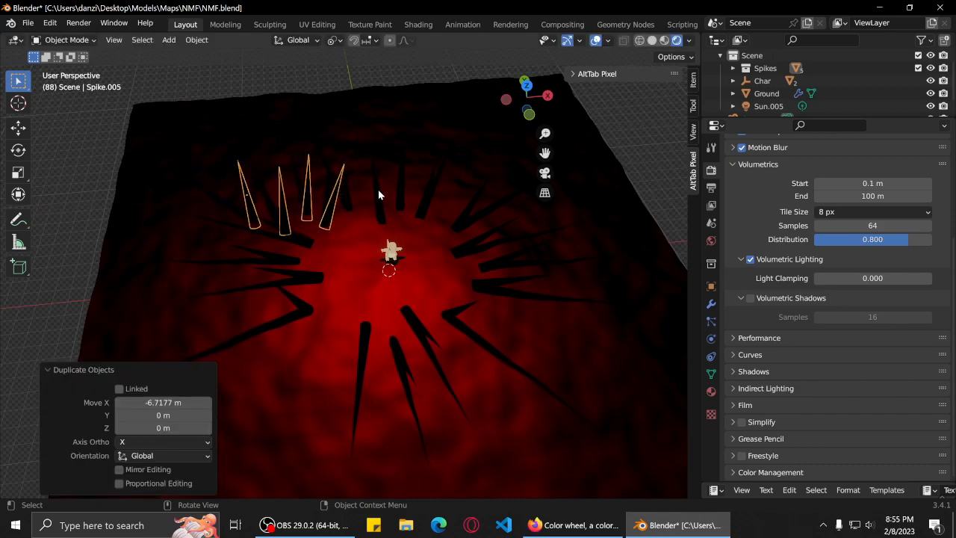
Rotate the duplicated spike group 45° about global Z.
{"action": "key", "text": "r"}
{"action": "key", "text": "x"}
{"action": "key", "text": "z"}
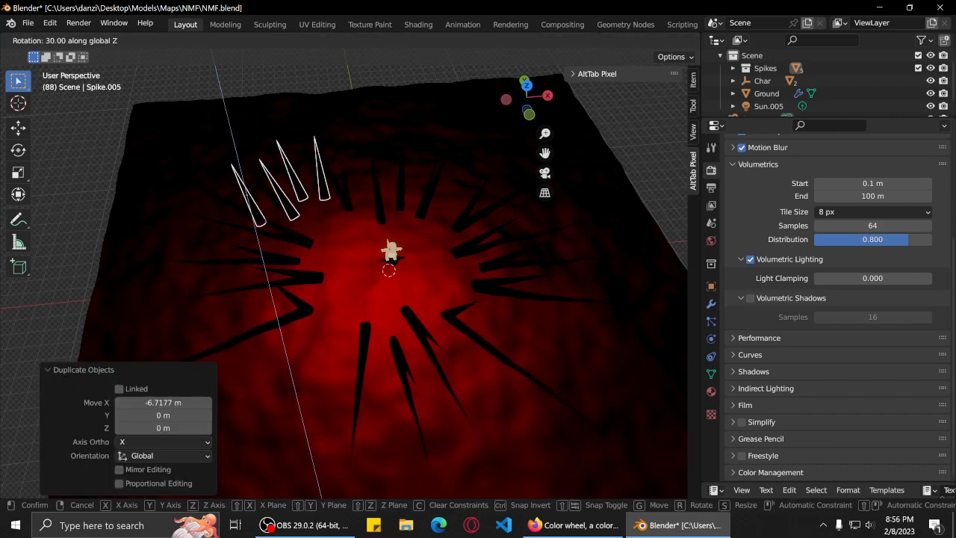
{"action": "left_click", "coordinate": [318, 118]}
Shift the rotated spike copy slightly along global X and about 0.70 m along global Y into the back corner gap.
{"action": "key", "text": "g"}
{"action": "key", "text": "x"}
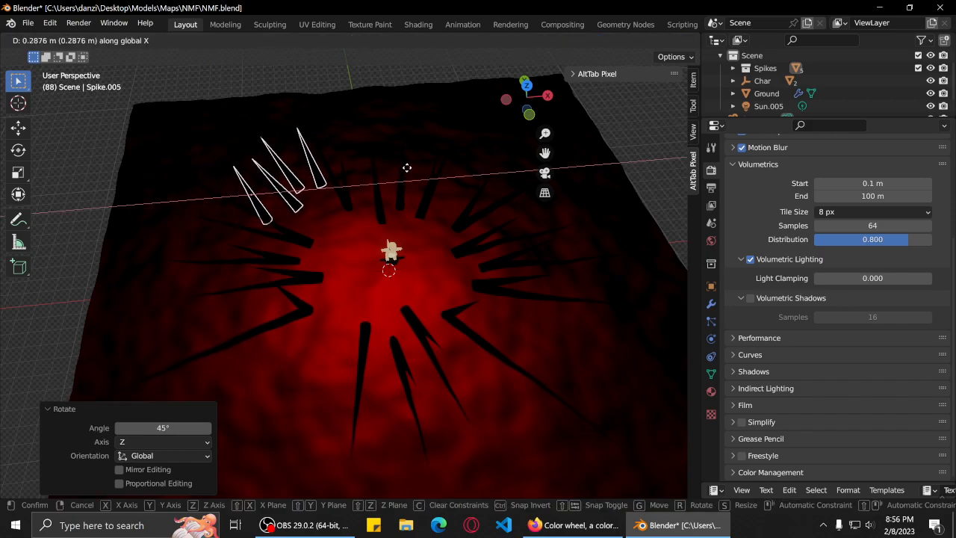
{"action": "left_click", "coordinate": [389, 162]}
{"action": "key", "text": "g"}
{"action": "key", "text": "y"}
{"action": "left_click", "coordinate": [418, 162]}
{"action": "middle_click_drag", "start_coordinate": [418, 161], "coordinate": [526, 262]}
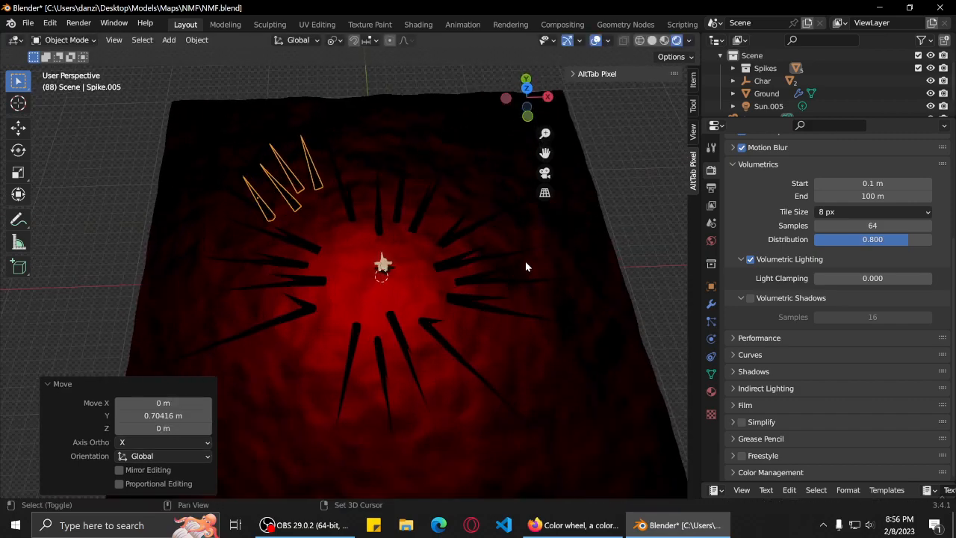
Duplicate the back-corner spike group about 16.89 m along global X and rotate the copy -92.5° about global Z.
{"action": "key", "text": "shift+d"}
{"action": "key", "text": "x"}
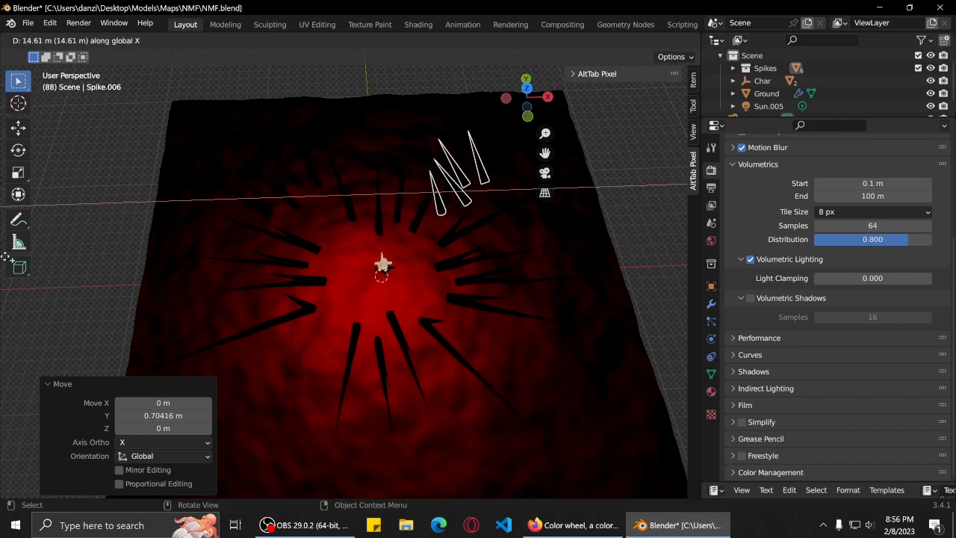
{"action": "left_click", "coordinate": [53, 273]}
{"action": "key", "text": "r"}
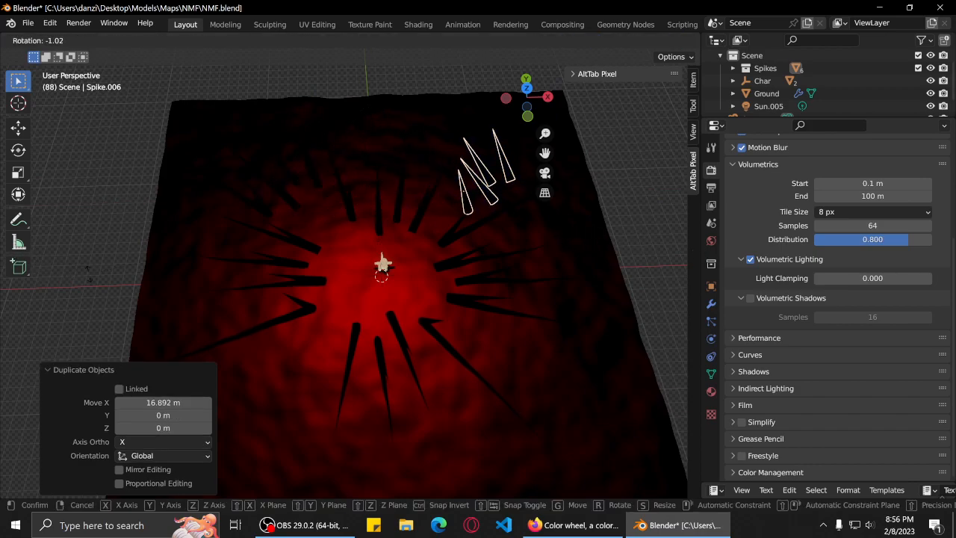
{"action": "key", "text": "x"}
{"action": "key", "text": "z"}
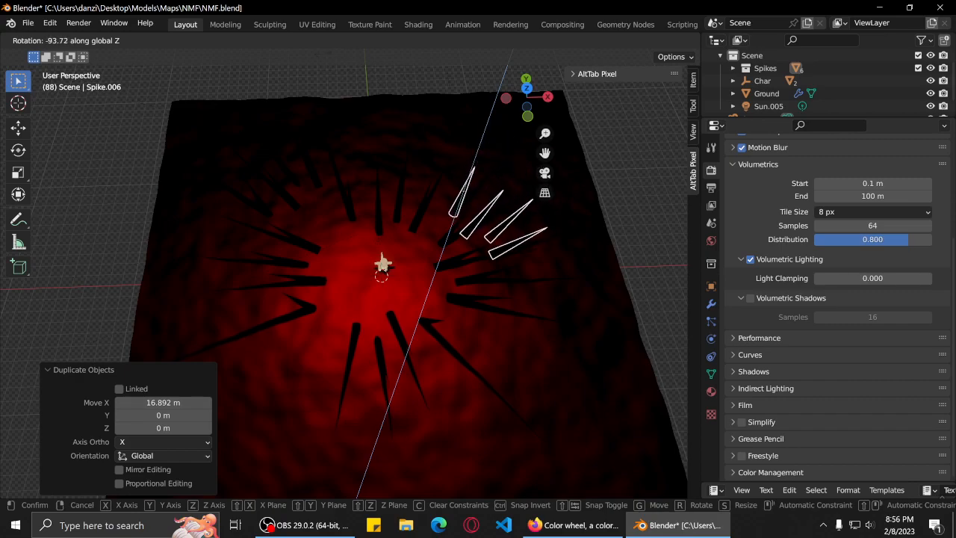
{"action": "left_click", "coordinate": [338, 95]}
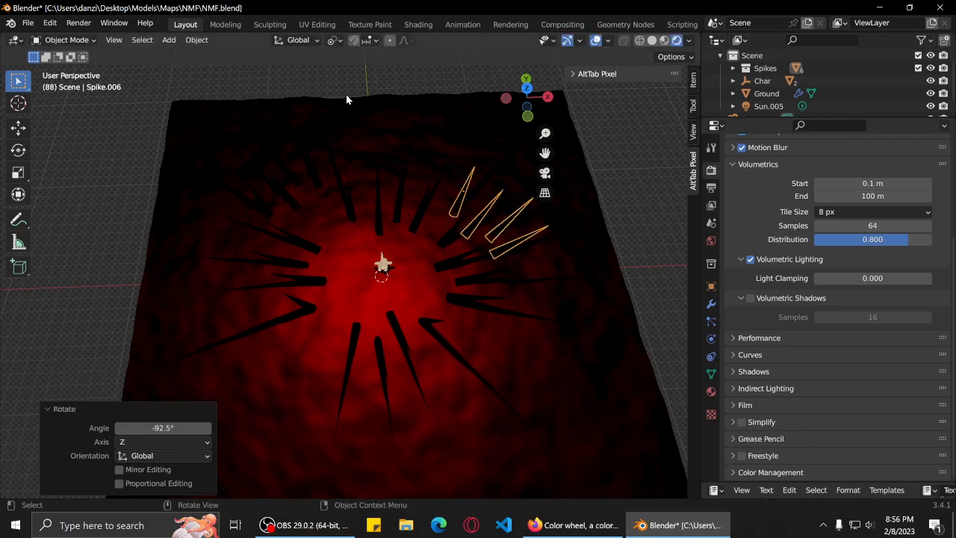
Move the rotated spike copy about 3.86 m along global Y into the opposite back corner.
{"action": "key", "text": "g"}
{"action": "key", "text": "x"}
{"action": "key", "text": "z"}
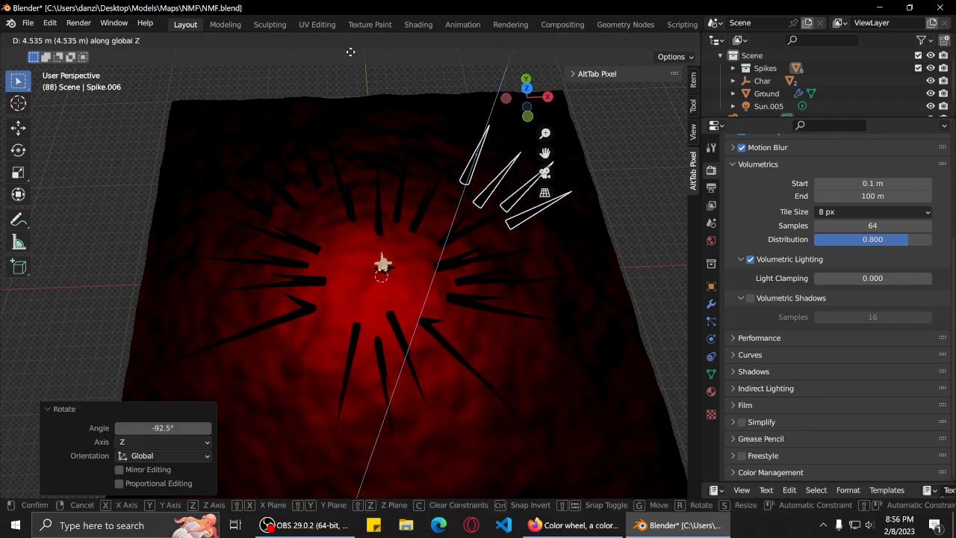
{"action": "key", "text": "y"}
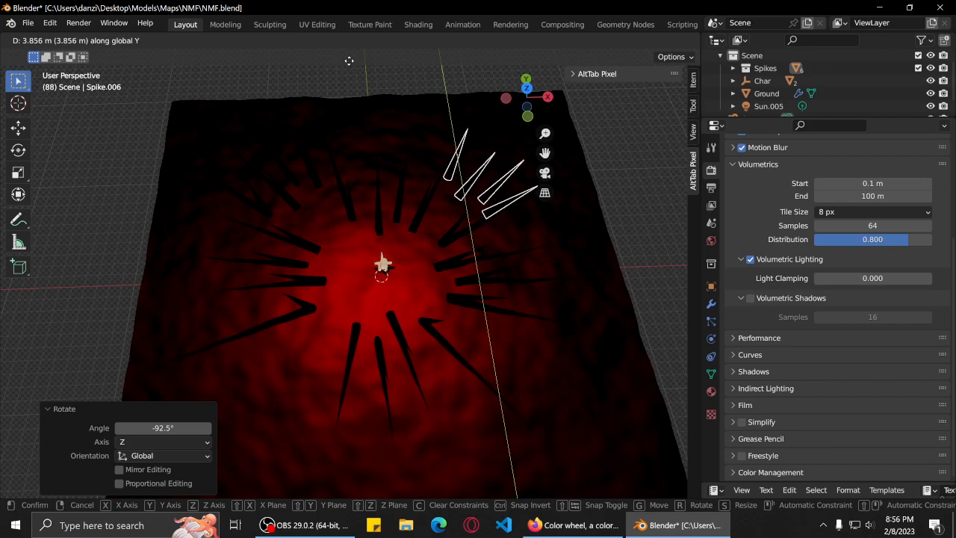
{"action": "left_click", "coordinate": [378, 180]}
{"action": "middle_click_drag", "start_coordinate": [377, 179], "coordinate": [278, 202]}
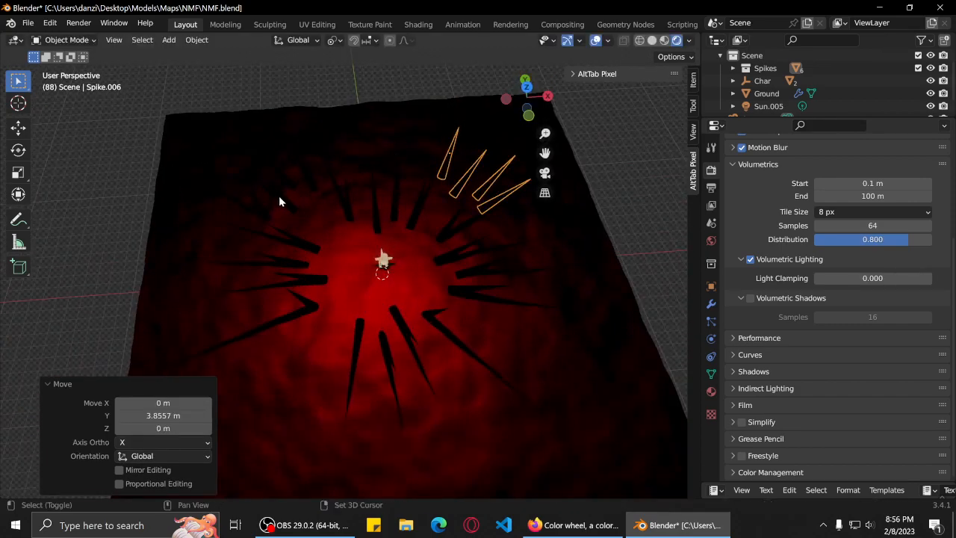
Duplicate both back-corner spike groups together and rotate the copies about -184° around global Z.
{"action": "left_click", "coordinate": [288, 201], "text": "shift"}
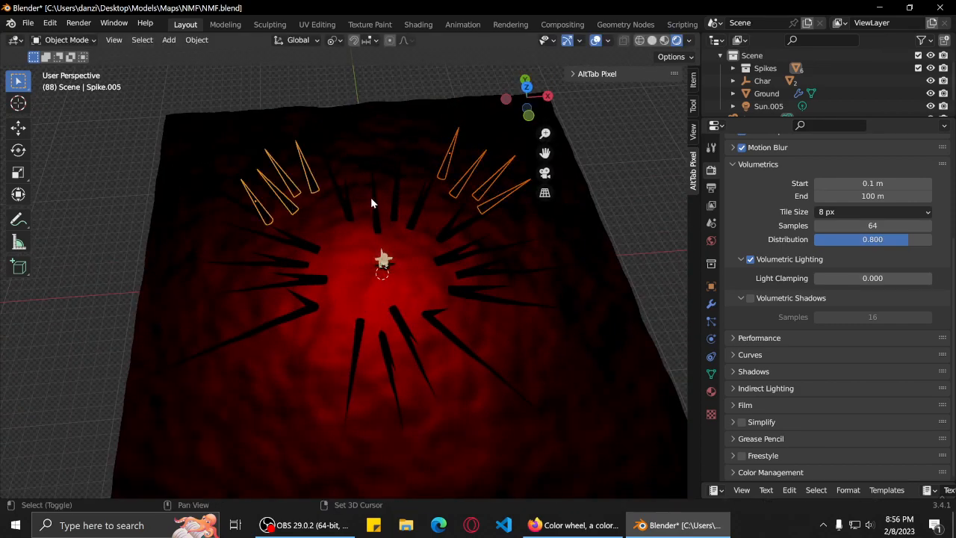
{"action": "key", "text": "shift+d"}
{"action": "key", "text": "r"}
{"action": "key", "text": "z"}
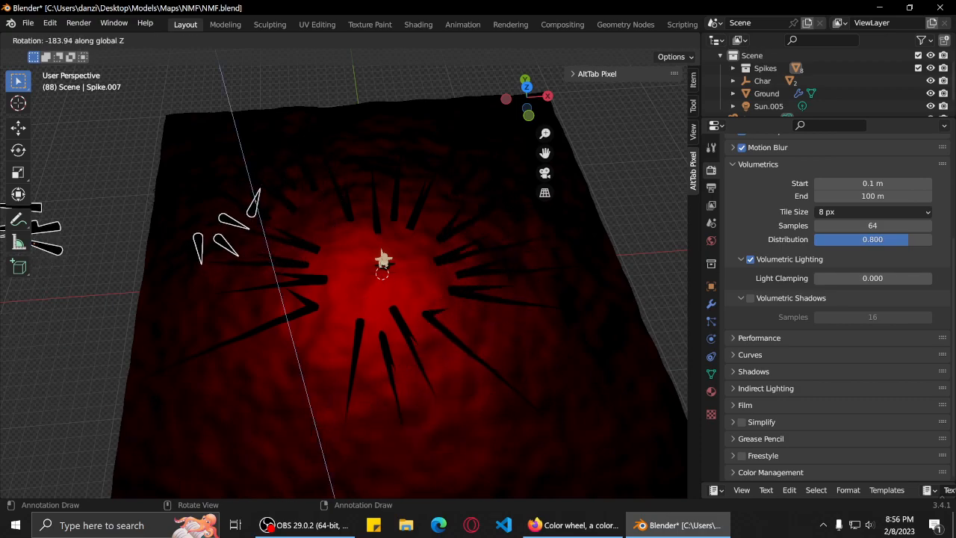
{"action": "left_click", "coordinate": [184, 202]}
Move the two copied spike groups about 20.17 m along global X and -11.58 m along global Y into the front corners.
{"action": "key", "text": "g"}
{"action": "key", "text": "x"}
{"action": "left_click", "coordinate": [521, 221]}
{"action": "key", "text": "g"}
{"action": "key", "text": "y"}
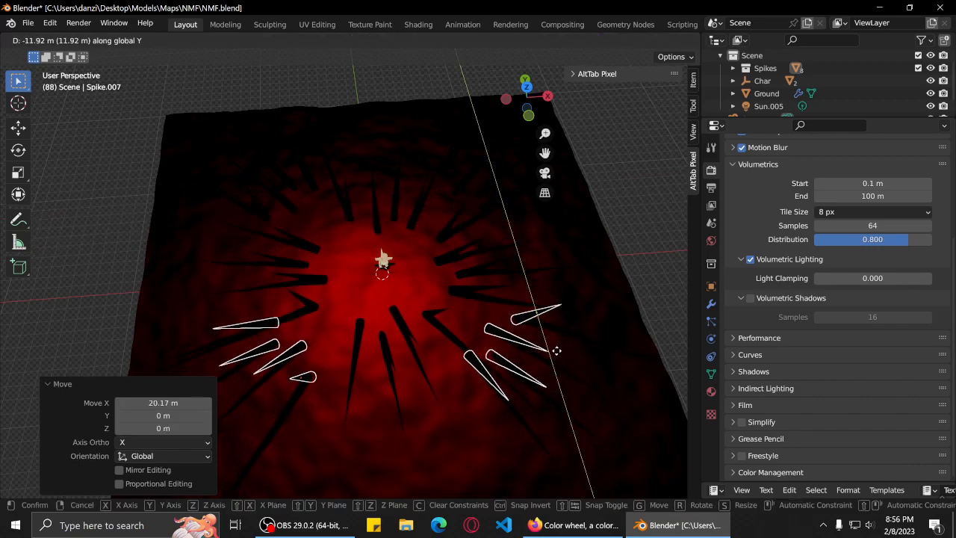
{"action": "left_click", "coordinate": [556, 350]}
Render the frame, inspect the spike groups in all four corners, and close the render.
{"action": "key", "text": "F12"}
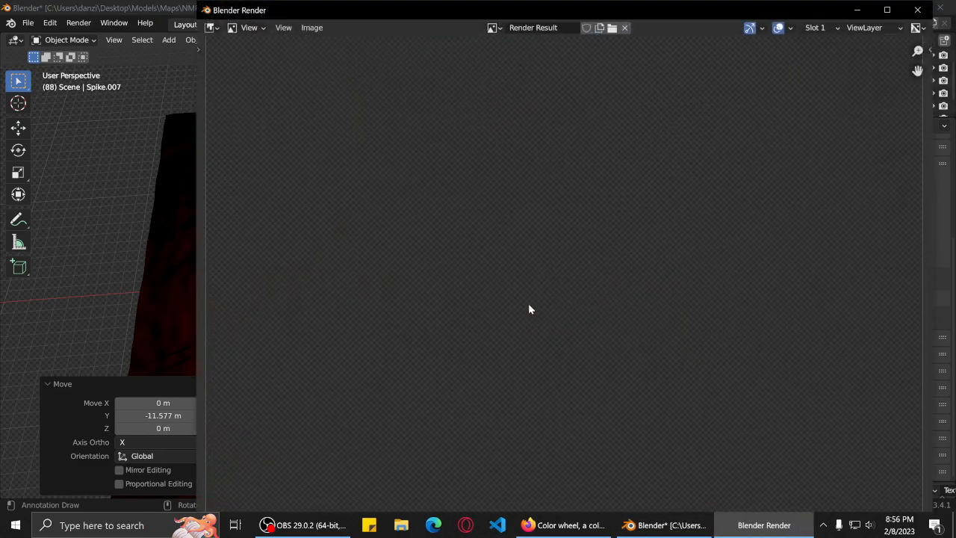
{"action": "scroll", "coordinate": [615, 296], "scroll_direction": "up", "scroll_amount": 4}
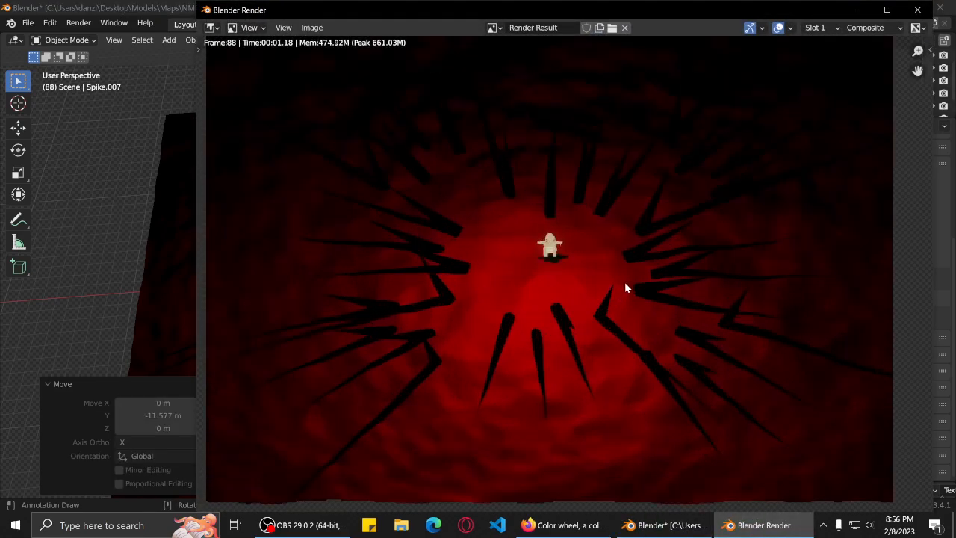
{"action": "scroll", "coordinate": [679, 288], "scroll_direction": "down", "scroll_amount": 3}
{"action": "left_click", "coordinate": [917, 9]}
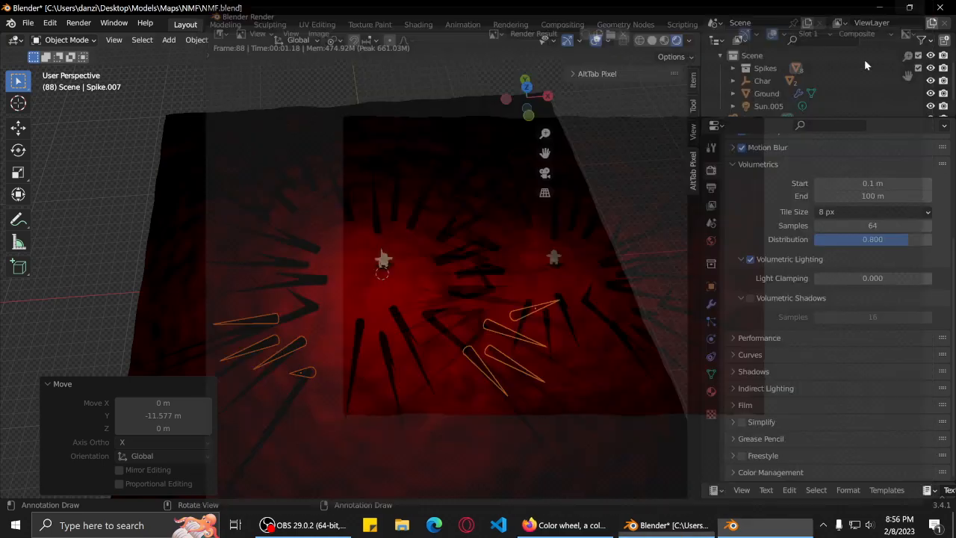
Set the power of the red point light Sun.005 to 30000 W.
{"action": "scroll", "coordinate": [851, 96], "scroll_direction": "down", "scroll_amount": 1}
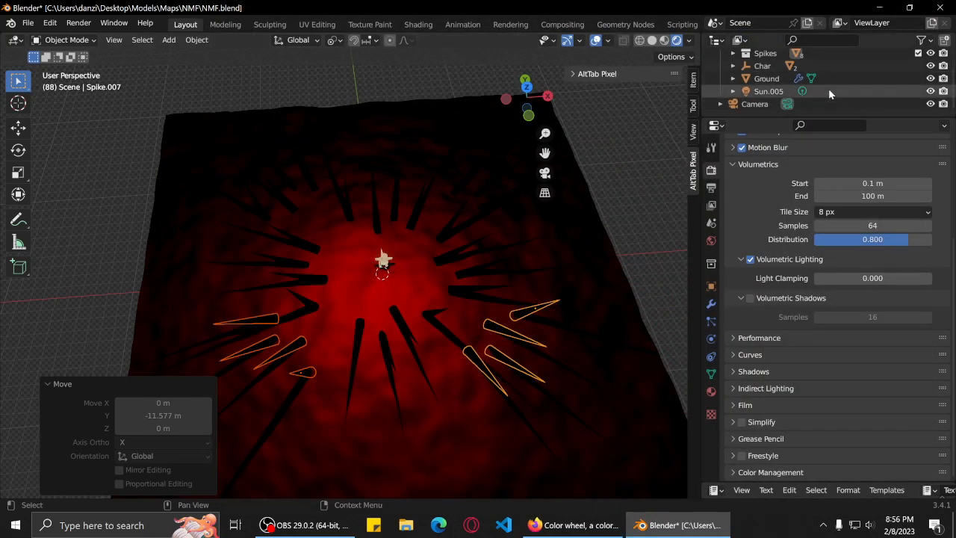
{"action": "left_click", "coordinate": [828, 90]}
{"action": "left_click", "coordinate": [712, 338]}
{"action": "double_click", "coordinate": [859, 255]}
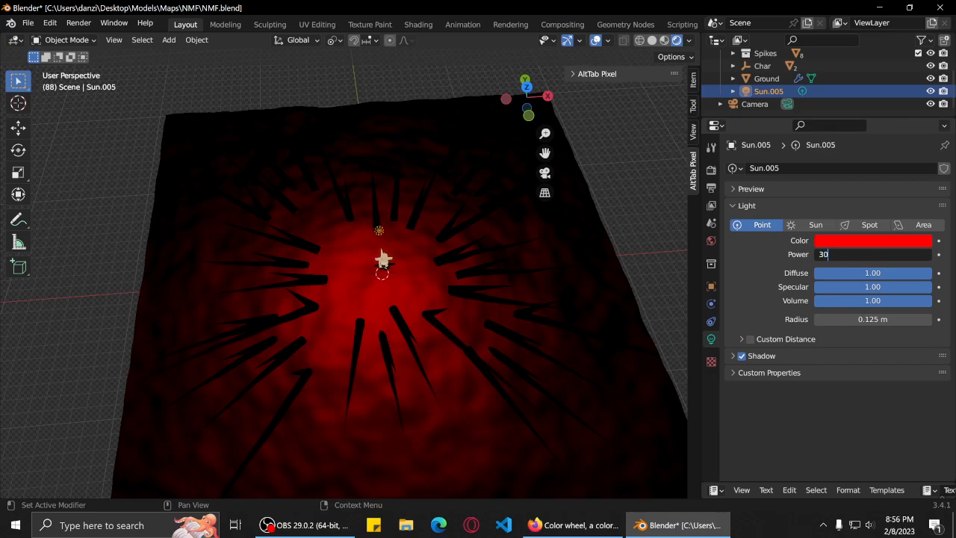
{"action": "type", "text": "30000"}
{"action": "key", "text": "Return"}
Raise the red point light about 3.43 m along global Z above the character.
{"action": "middle_click_drag", "start_coordinate": [506, 298], "coordinate": [434, 271]}
{"action": "key", "text": "g"}
{"action": "key", "text": "z"}
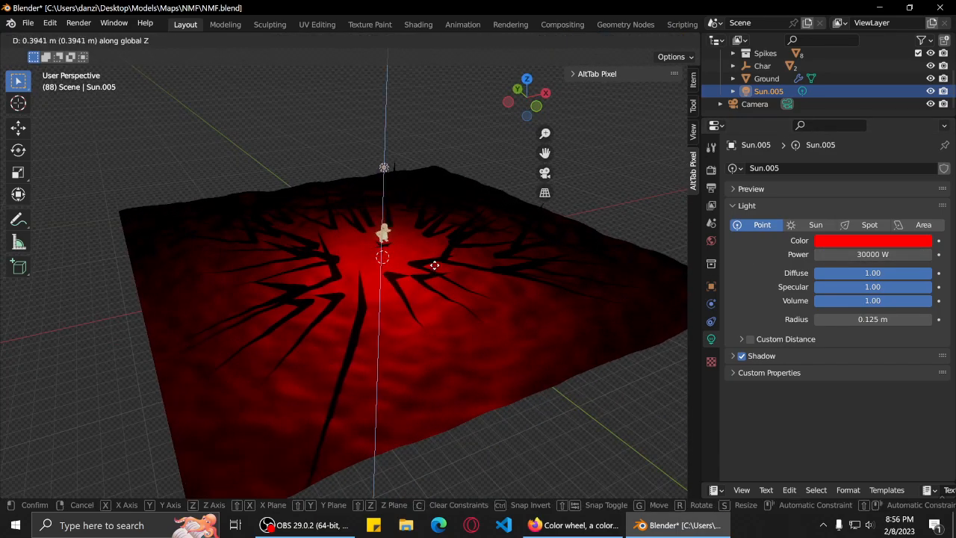
{"action": "left_click", "coordinate": [430, 223]}
{"action": "middle_click_drag", "start_coordinate": [431, 224], "coordinate": [401, 316]}
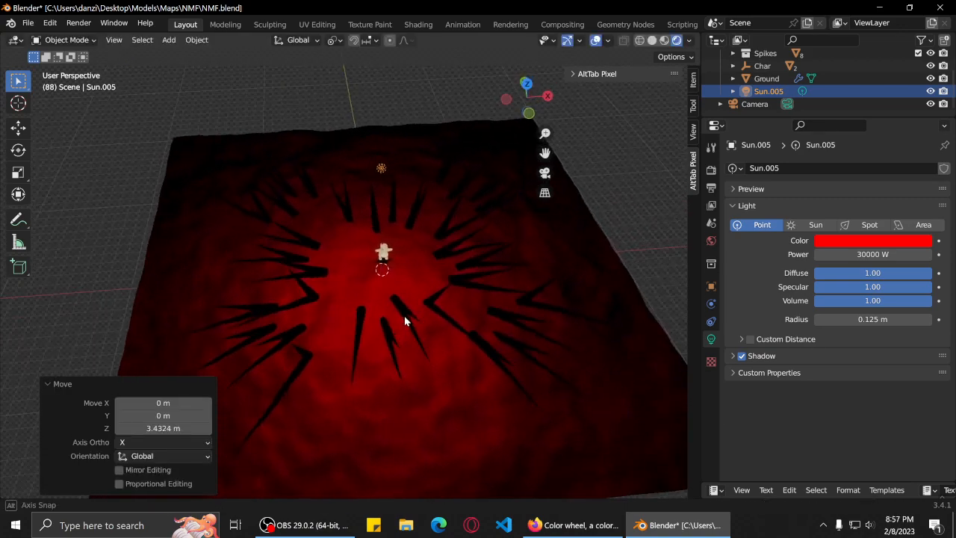
Render the frame with the raised light, inspect the lighting over the whole arena, and close the render.
{"action": "key", "text": "F12"}
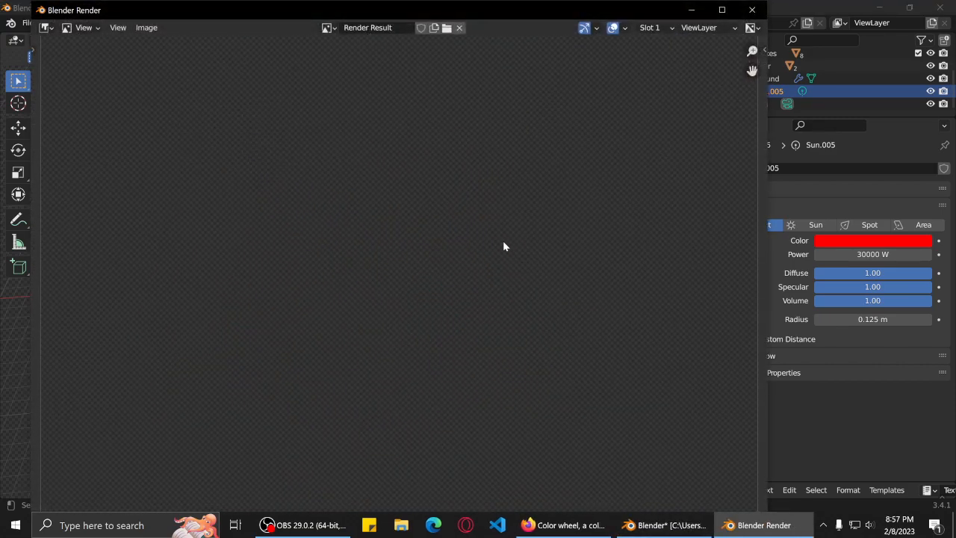
{"action": "scroll", "coordinate": [415, 262], "scroll_direction": "up", "scroll_amount": 4}
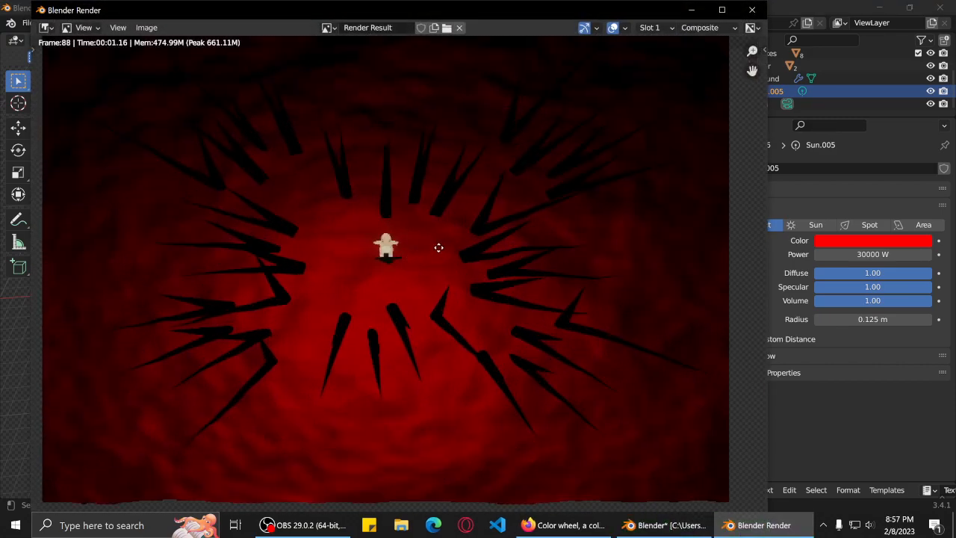
{"action": "scroll", "coordinate": [490, 257], "scroll_direction": "down", "scroll_amount": 1}
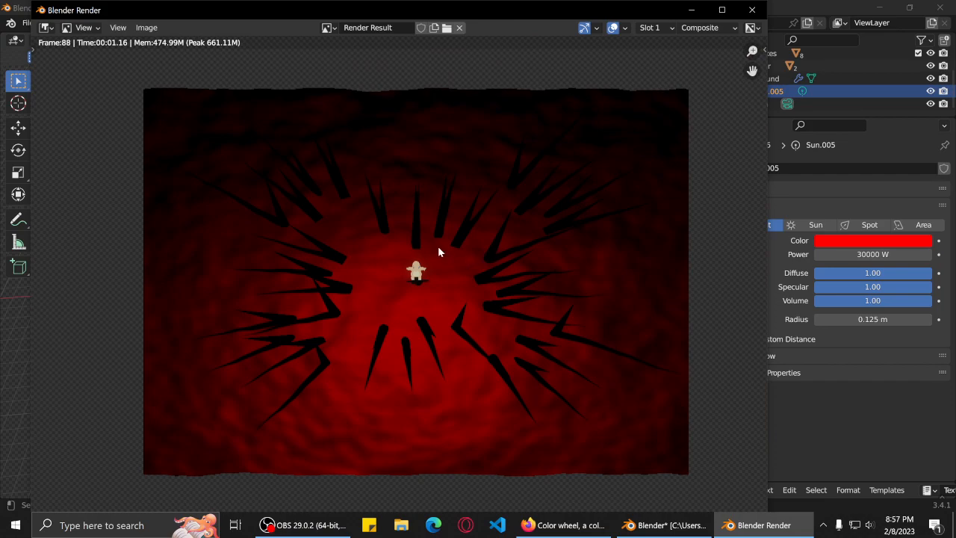
{"action": "middle_click_drag", "start_coordinate": [527, 254], "coordinate": [545, 244]}
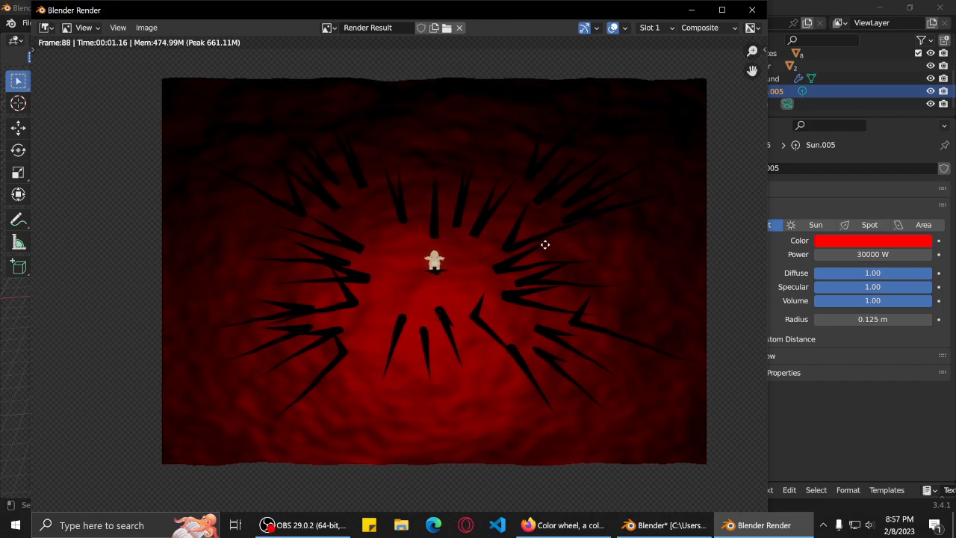
{"action": "left_click", "coordinate": [751, 10]}
Save the scene file, render the frame and save the image over untitled.png in the NMF folder as an RGBA PNG.
{"action": "key", "text": "ctrl+s"}
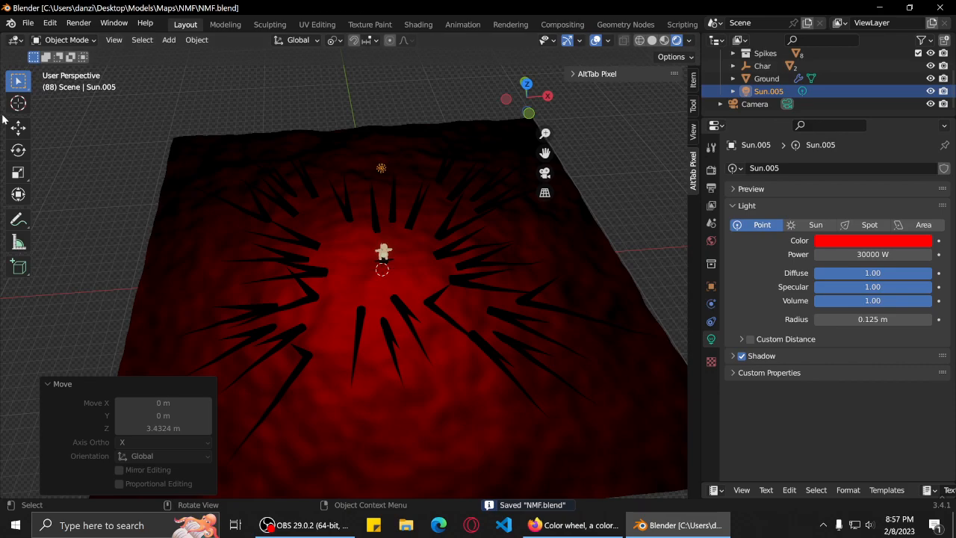
{"action": "key", "text": "F12"}
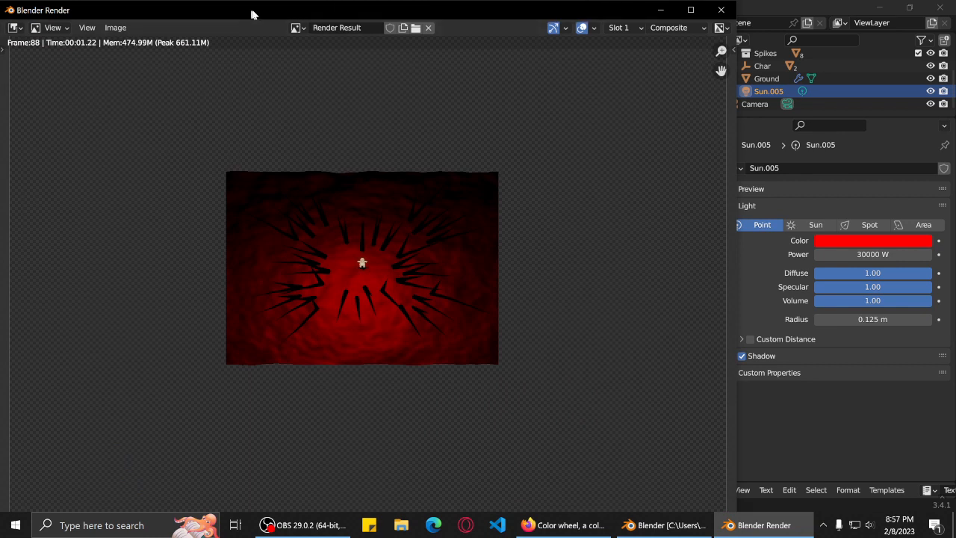
{"action": "left_click_drag", "start_coordinate": [252, 15], "coordinate": [352, 15]}
{"action": "left_click", "coordinate": [224, 28]}
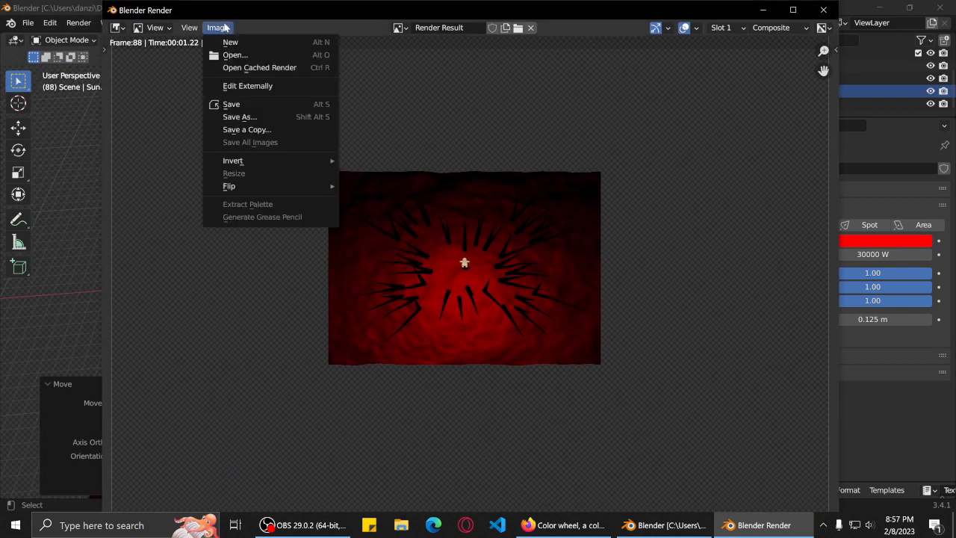
{"action": "left_click", "coordinate": [243, 118]}
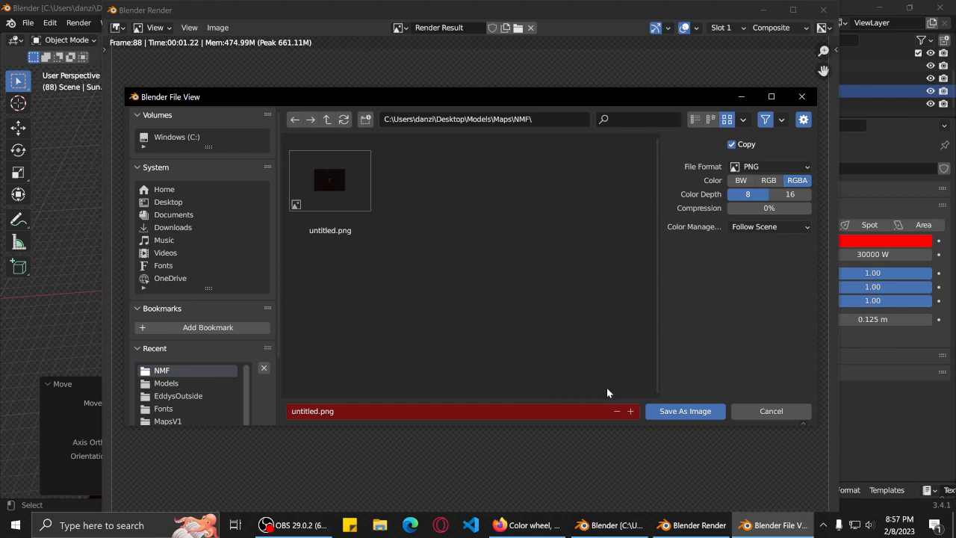
{"action": "left_click", "coordinate": [351, 196]}
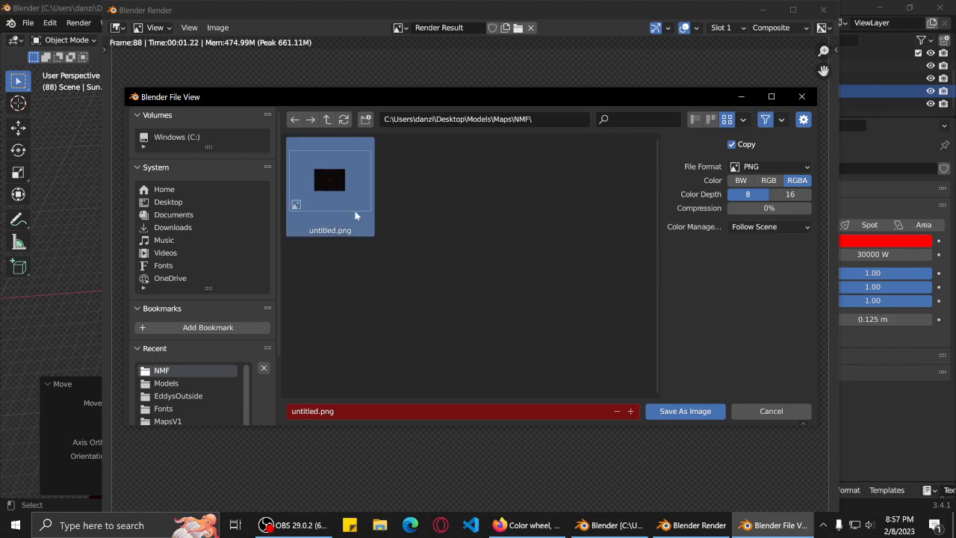
{"action": "left_click", "coordinate": [684, 411]}
{"action": "left_click", "coordinate": [823, 10]}
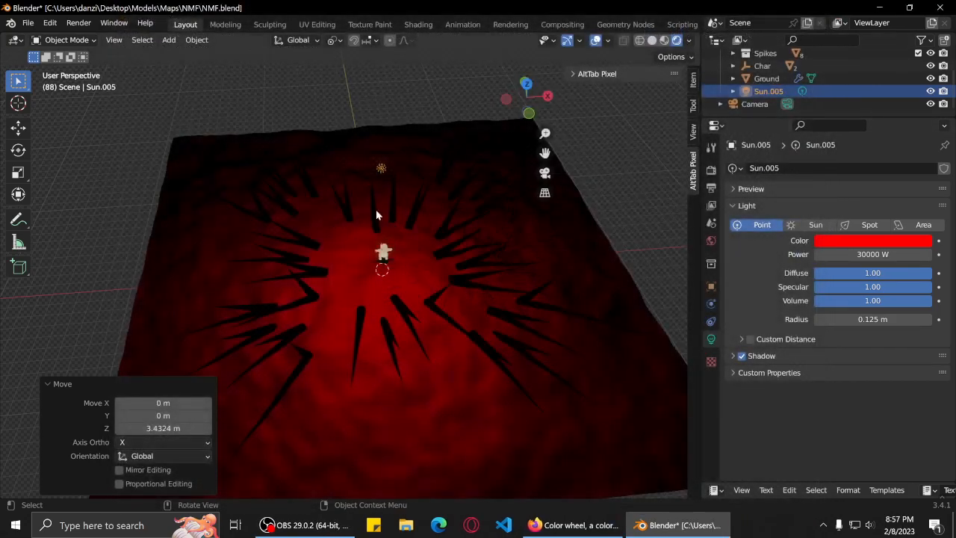
Close Blender, saving the changes to NMF.blend.
{"action": "left_click", "coordinate": [940, 8]}
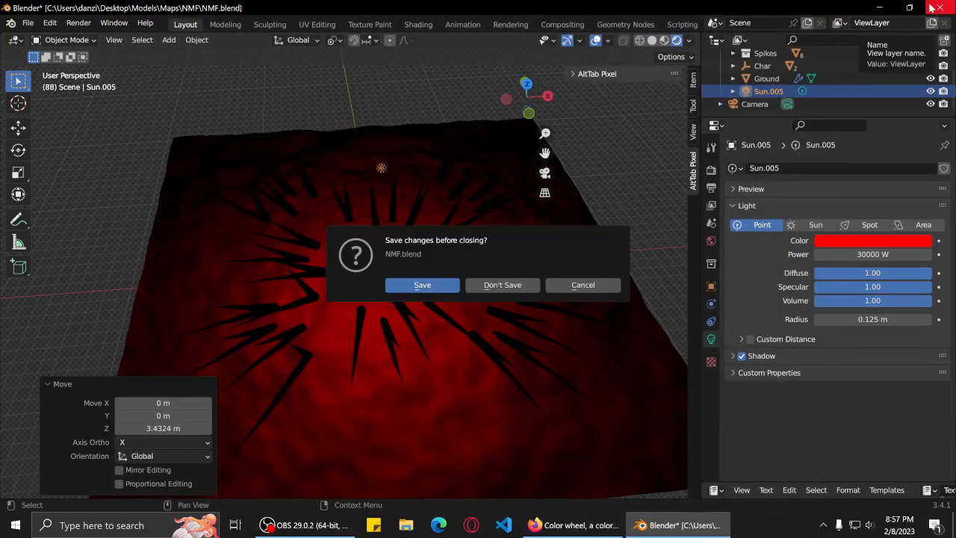
{"action": "left_click", "coordinate": [447, 286]}
{"action": "left_click", "coordinate": [943, 14]}
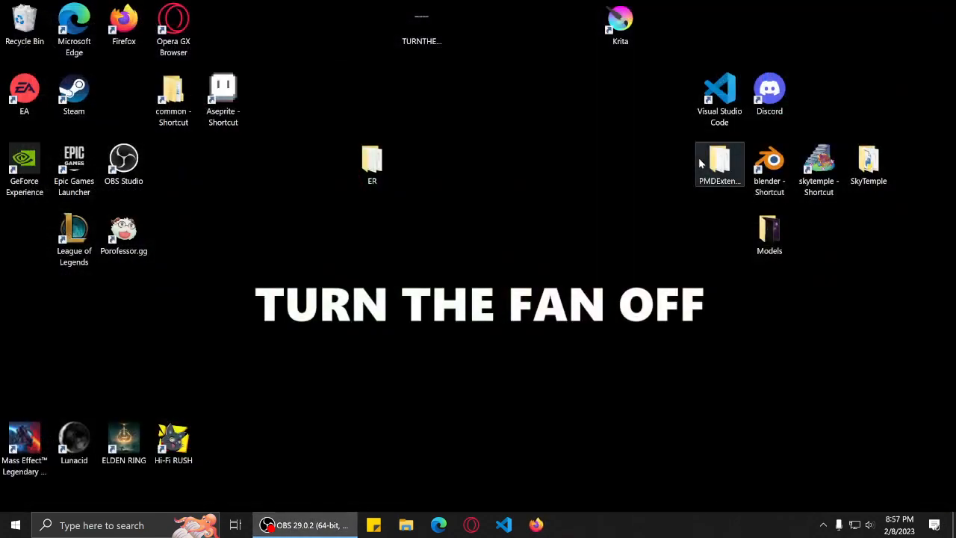
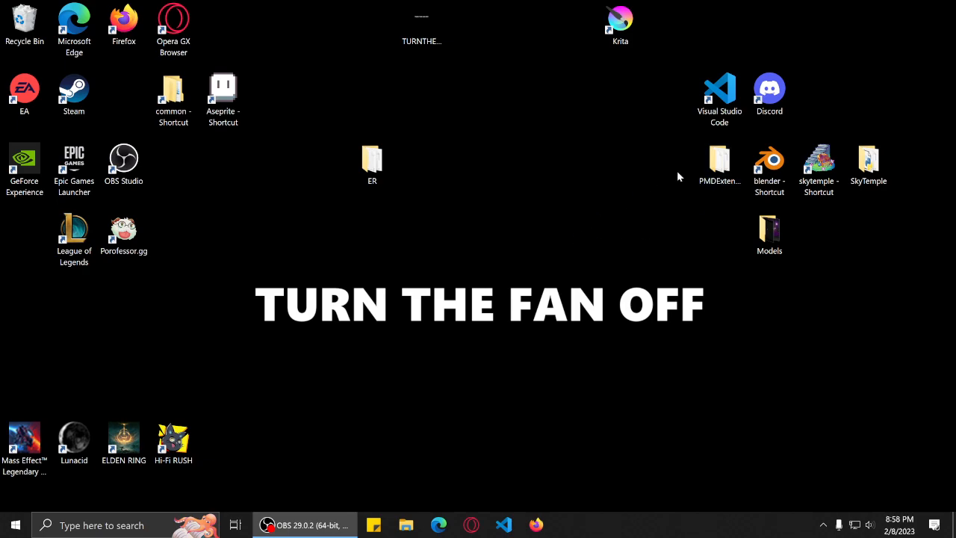
Open the untitled.png render from the Models > Maps > NMF folder in Aseprite and inspect it up close and as a whole.
{"action": "double_click", "coordinate": [762, 249]}
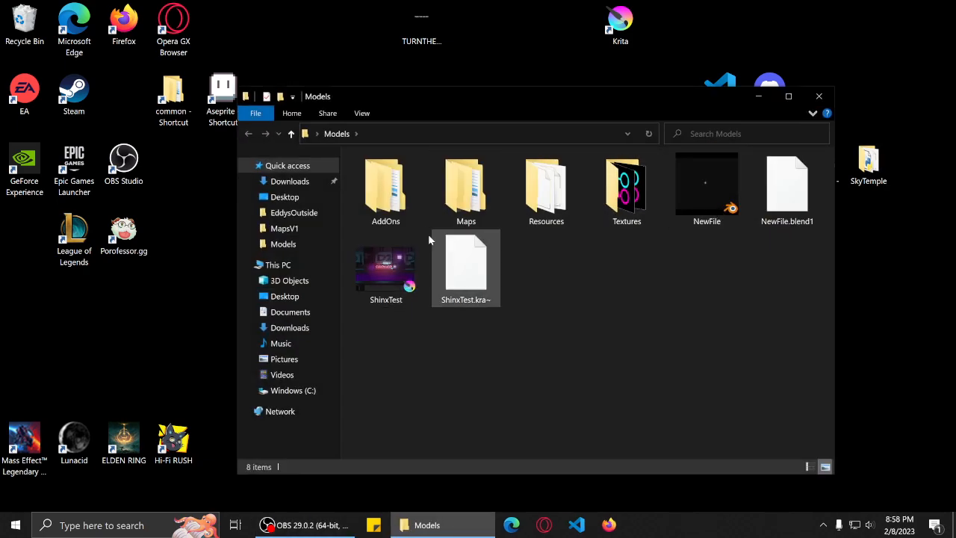
{"action": "double_click", "coordinate": [463, 200]}
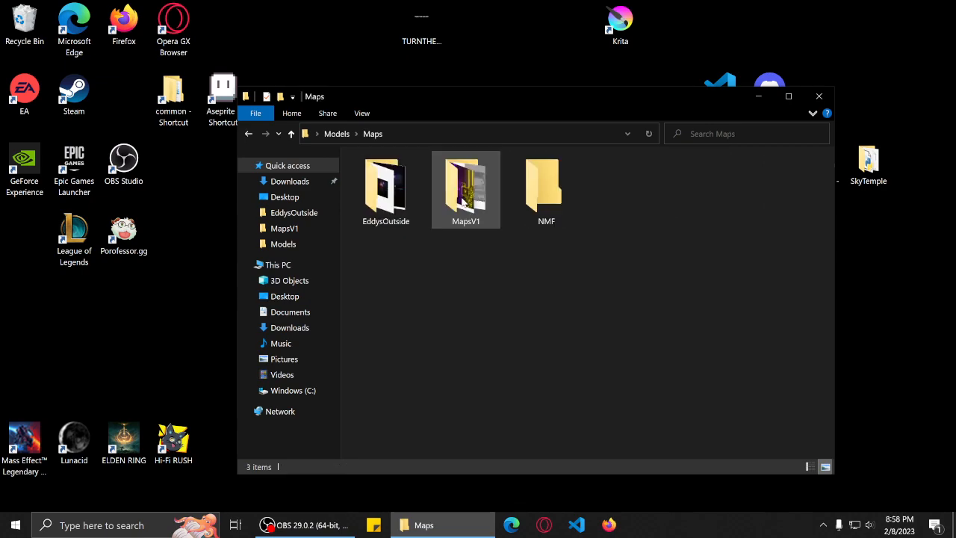
{"action": "double_click", "coordinate": [546, 191]}
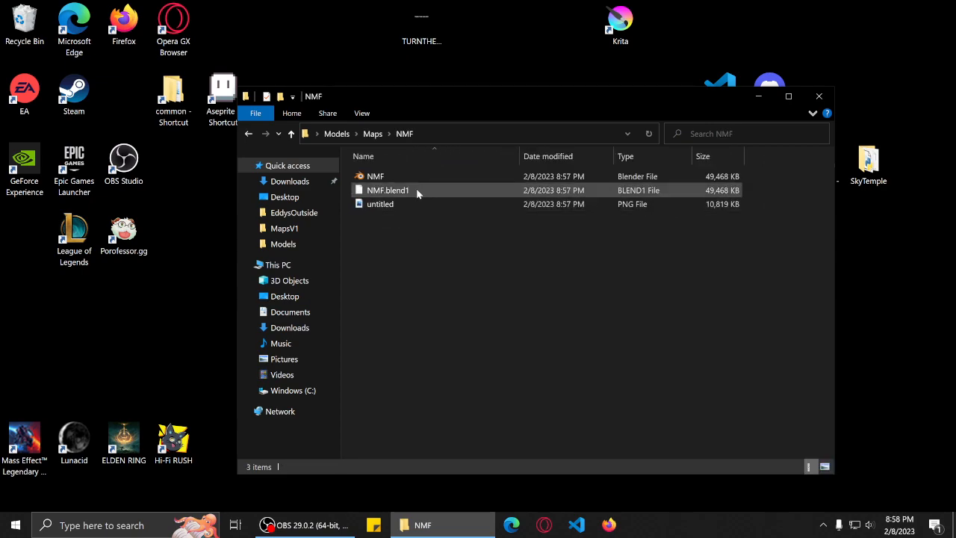
{"action": "left_click_drag", "start_coordinate": [571, 97], "coordinate": [659, 99]}
{"action": "left_click", "coordinate": [485, 210]}
{"action": "left_click_drag", "start_coordinate": [486, 210], "coordinate": [228, 104]}
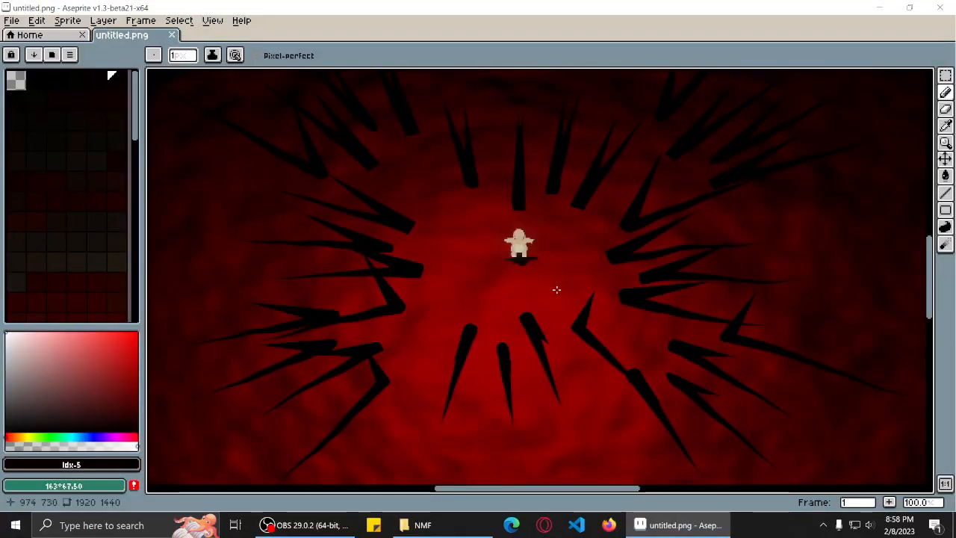
{"action": "scroll", "coordinate": [547, 284], "scroll_direction": "down", "scroll_amount": 3}
{"action": "scroll", "coordinate": [572, 306], "scroll_direction": "up", "scroll_amount": 3}
{"action": "scroll", "coordinate": [574, 308], "scroll_direction": "down", "scroll_amount": 3}
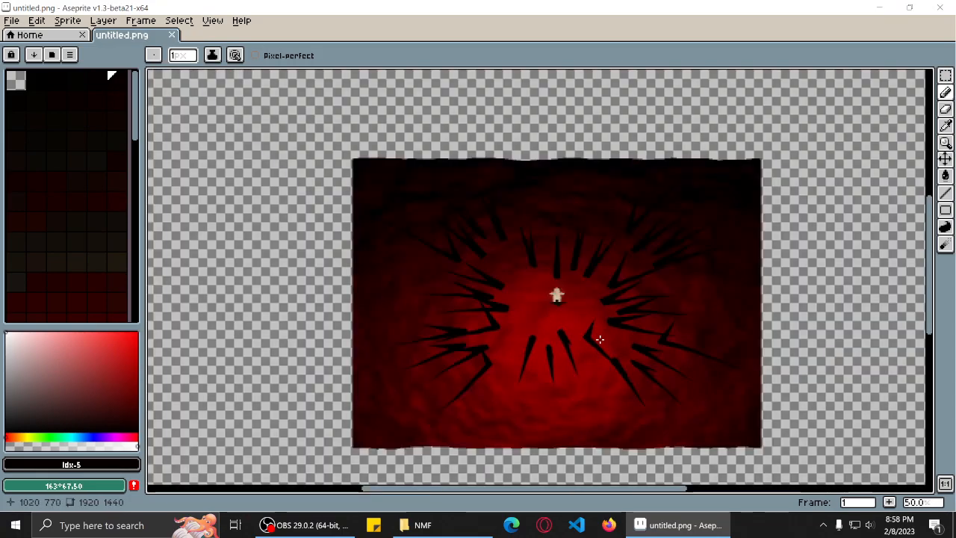
Close Aseprite and minimize the NMF folder window.
{"action": "scroll", "coordinate": [580, 327], "scroll_direction": "up", "scroll_amount": 3}
{"action": "left_click", "coordinate": [952, 10]}
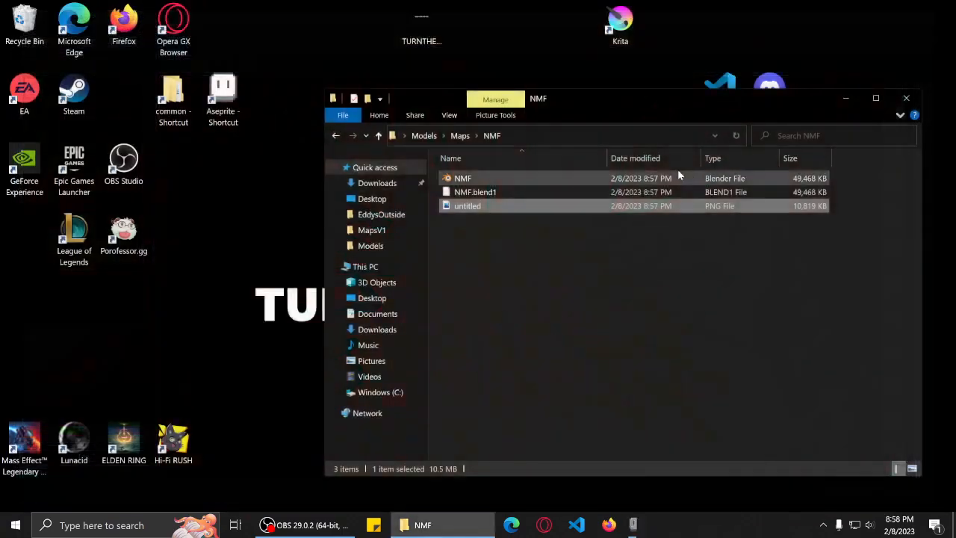
{"action": "left_click", "coordinate": [845, 95]}
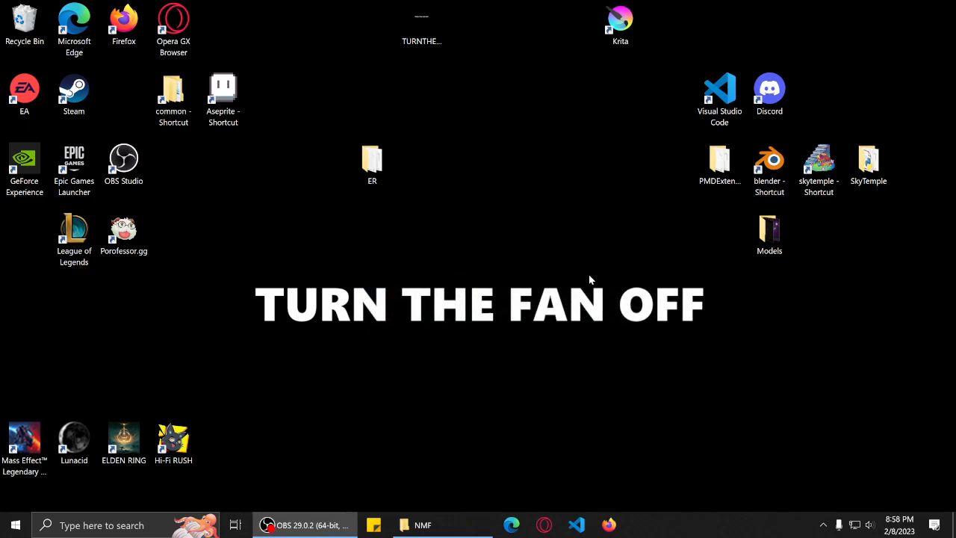
Reopen NMF.blend in Blender and switch the viewport to Rendered shading.
{"action": "double_click", "coordinate": [768, 165]}
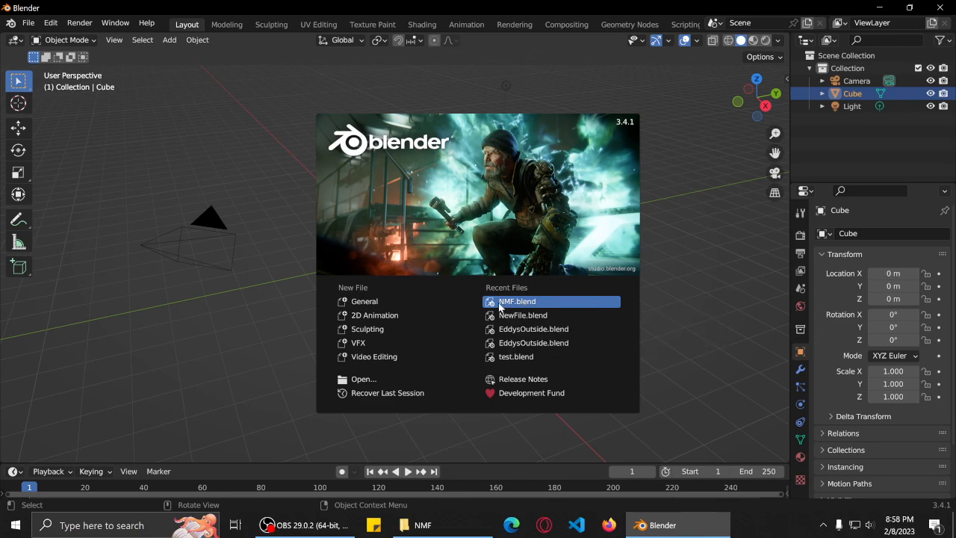
{"action": "left_click", "coordinate": [549, 303]}
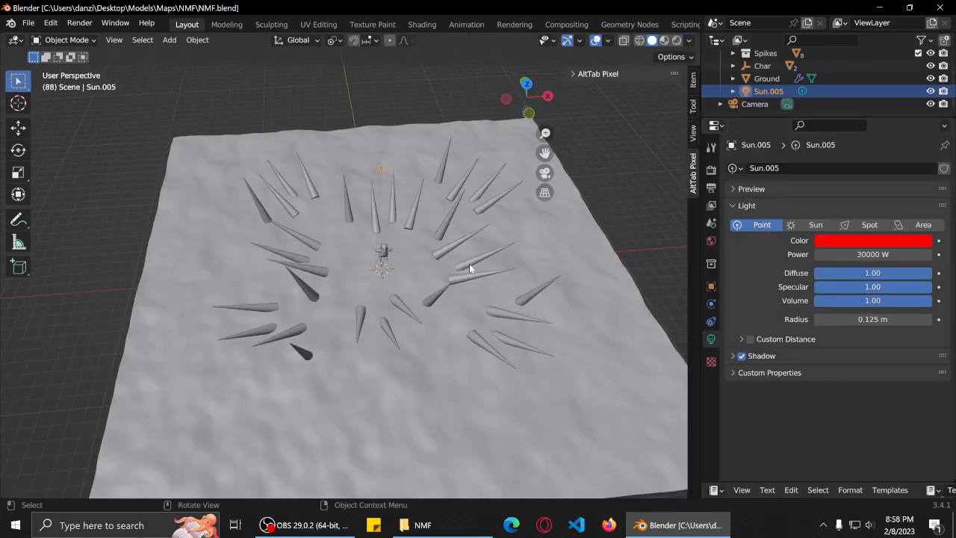
{"action": "key", "text": "z"}
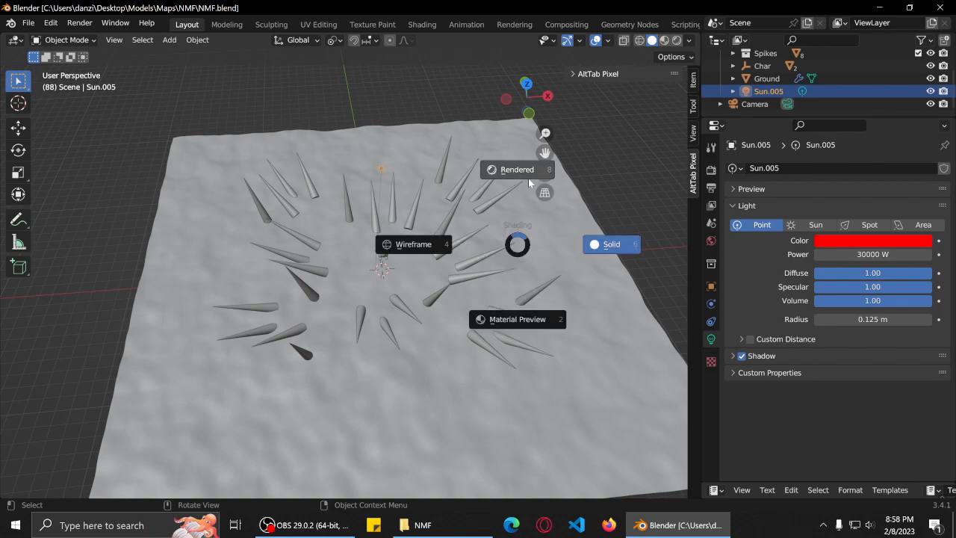
{"action": "key", "text": "8"}
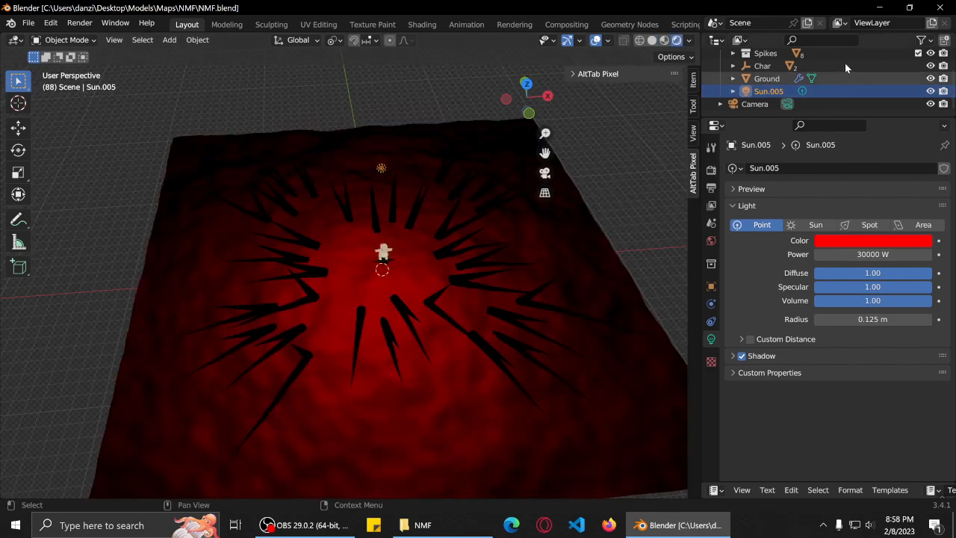
Delete the Char empty together with its child objects and save the scene file.
{"action": "left_click", "coordinate": [872, 66]}
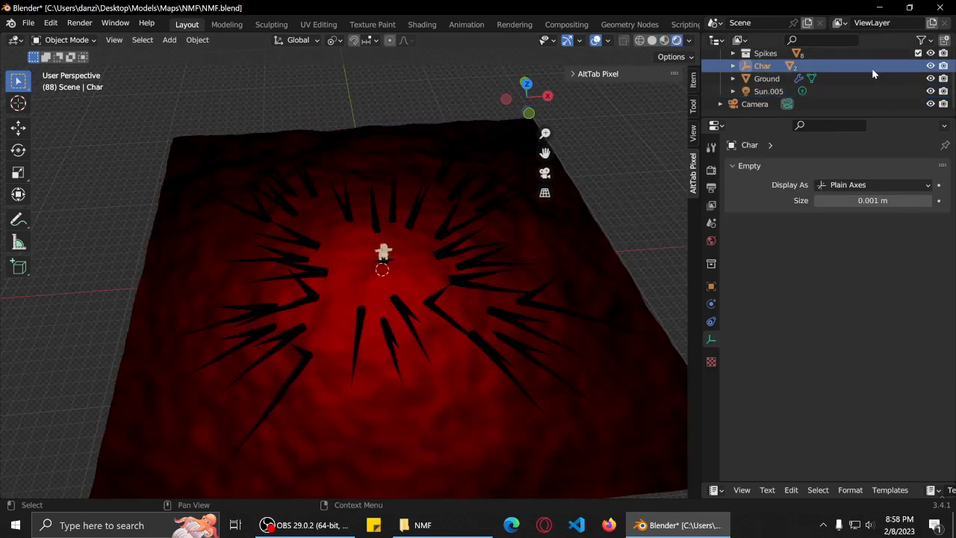
{"action": "right_click", "coordinate": [872, 67]}
{"action": "left_click", "coordinate": [837, 113]}
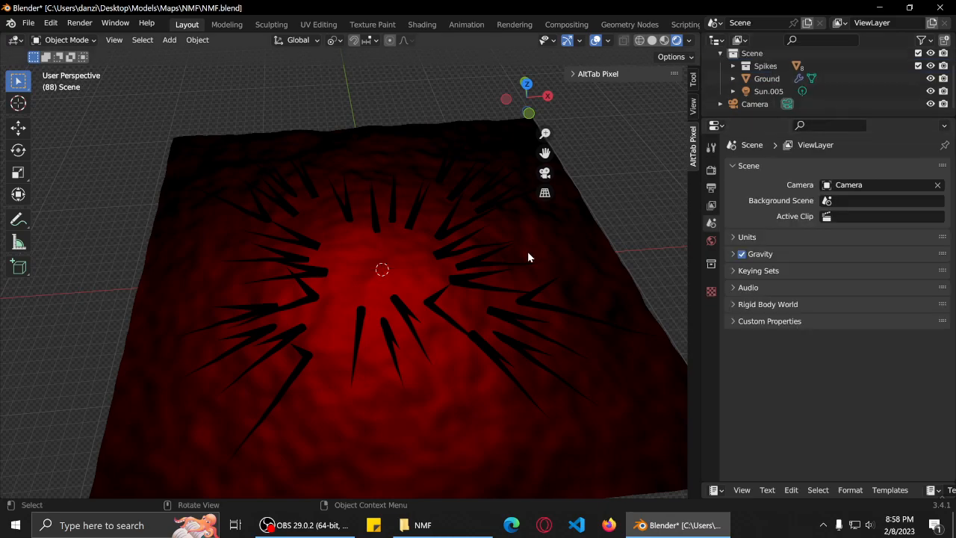
{"action": "key", "text": "ctrl+s"}
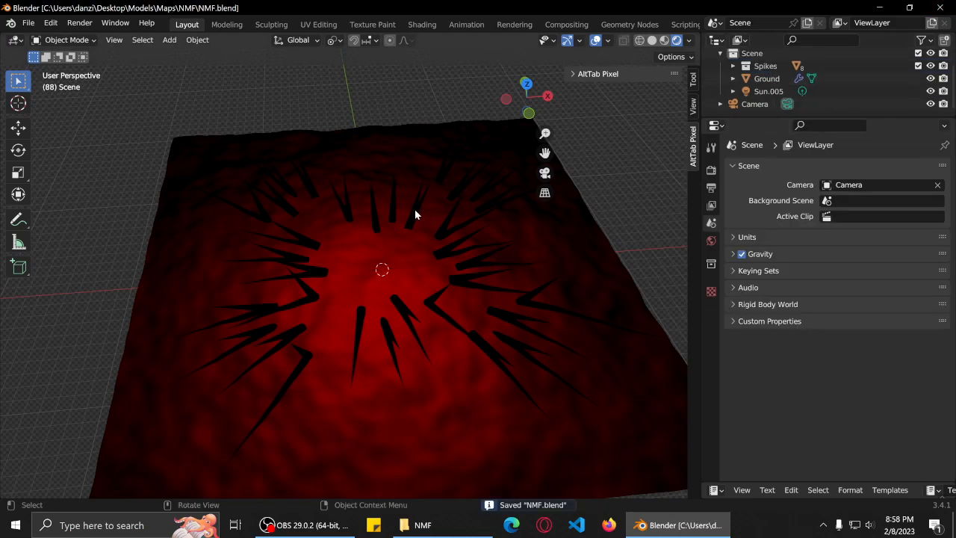
Render the frame without the character and save the image over untitled.png in the NMF folder.
{"action": "key", "text": "F12"}
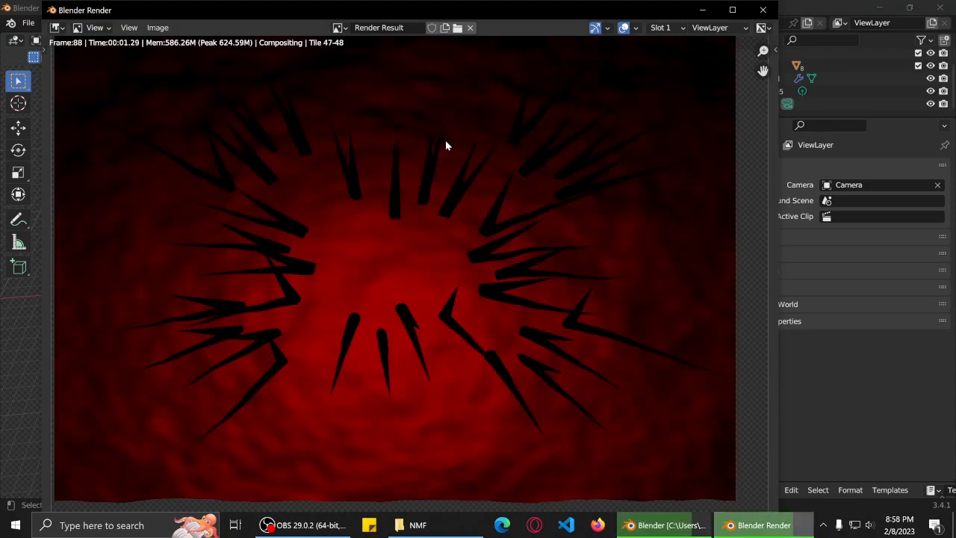
{"action": "scroll", "coordinate": [451, 150], "scroll_direction": "down", "scroll_amount": 4}
{"action": "scroll", "coordinate": [382, 270], "scroll_direction": "up", "scroll_amount": 3}
{"action": "middle_click_drag", "start_coordinate": [443, 265], "coordinate": [444, 288]}
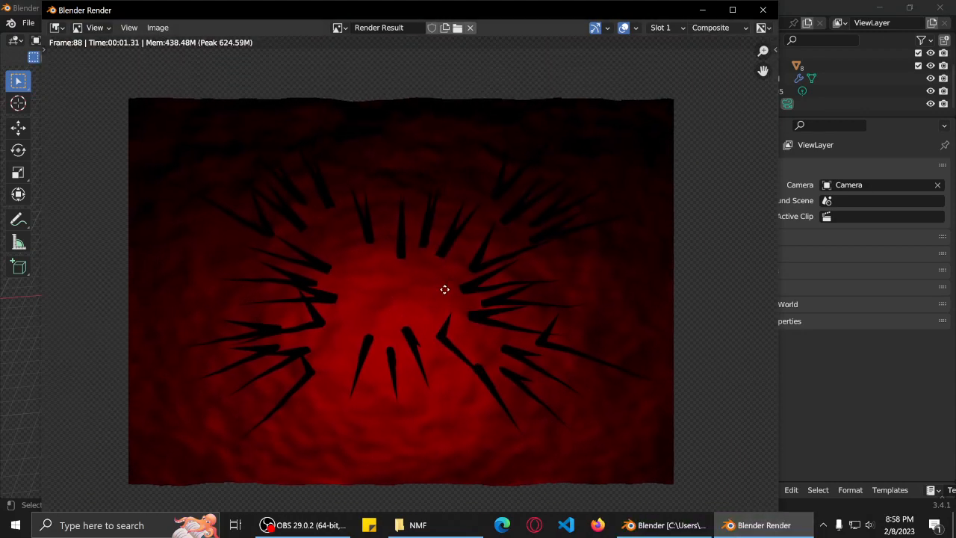
{"action": "left_click", "coordinate": [158, 27]}
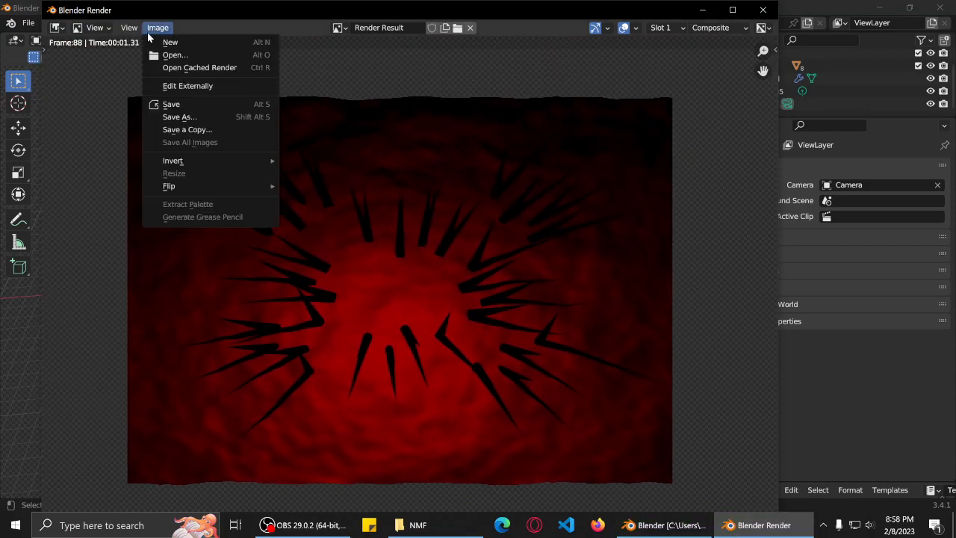
{"action": "left_click", "coordinate": [178, 118]}
{"action": "left_click", "coordinate": [625, 411]}
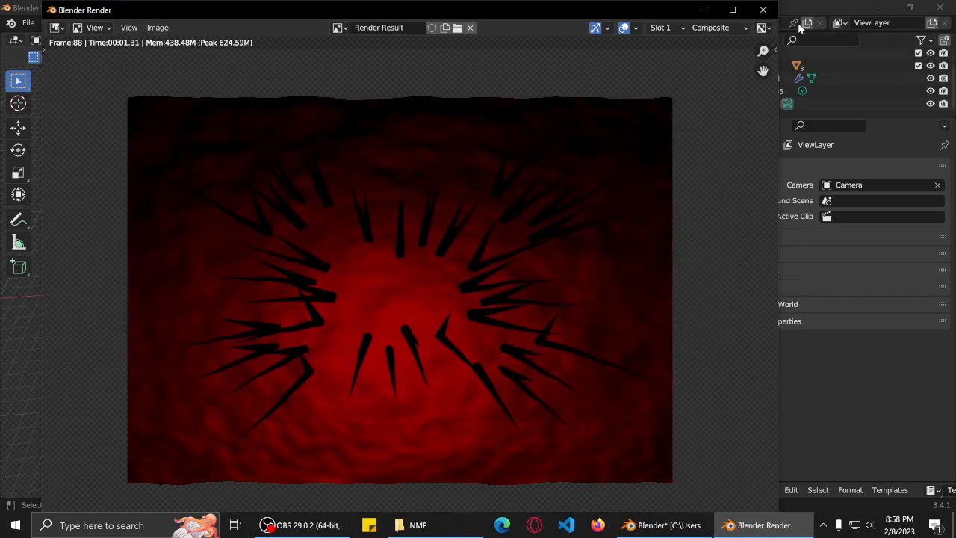
Close the render window and Blender, saving the changes to NMF.blend.
{"action": "left_click", "coordinate": [763, 10]}
{"action": "left_click", "coordinate": [940, 7]}
{"action": "left_click", "coordinate": [495, 284]}
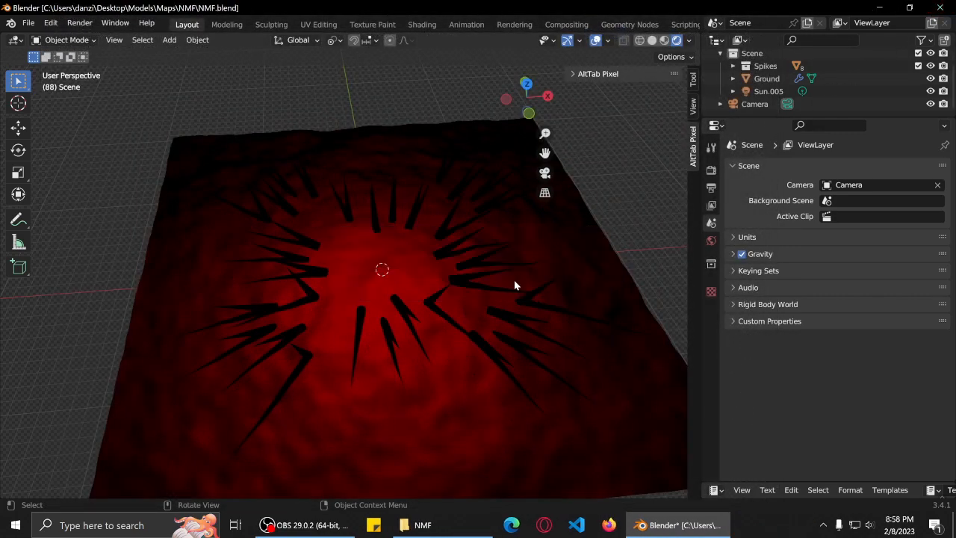
Open the new untitled.png render from the NMF folder in Aseprite and inspect the whole arena.
{"action": "left_click", "coordinate": [441, 523]}
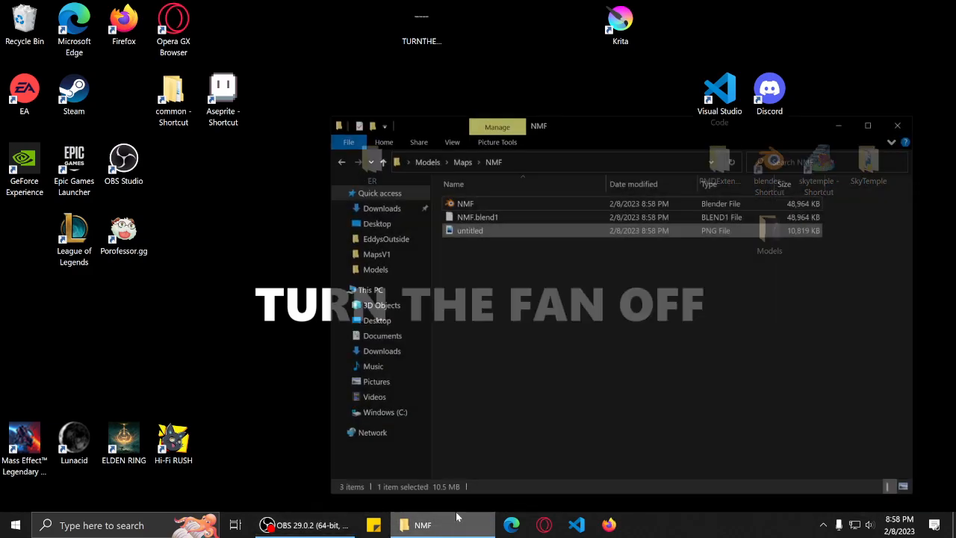
{"action": "left_click_drag", "start_coordinate": [465, 206], "coordinate": [224, 101]}
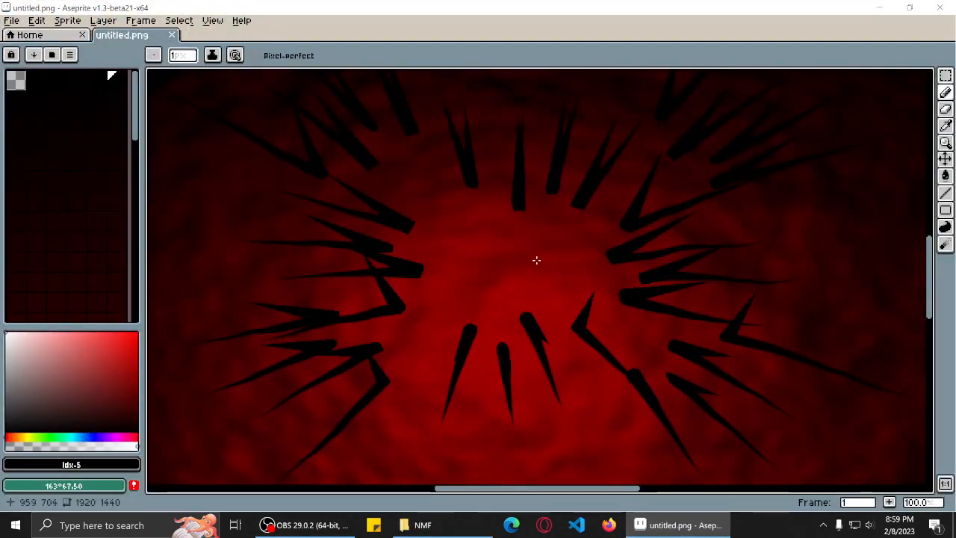
{"action": "scroll", "coordinate": [535, 259], "scroll_direction": "down", "scroll_amount": 3}
{"action": "scroll", "coordinate": [549, 292], "scroll_direction": "up", "scroll_amount": 3}
{"action": "scroll", "coordinate": [530, 287], "scroll_direction": "down", "scroll_amount": 1}
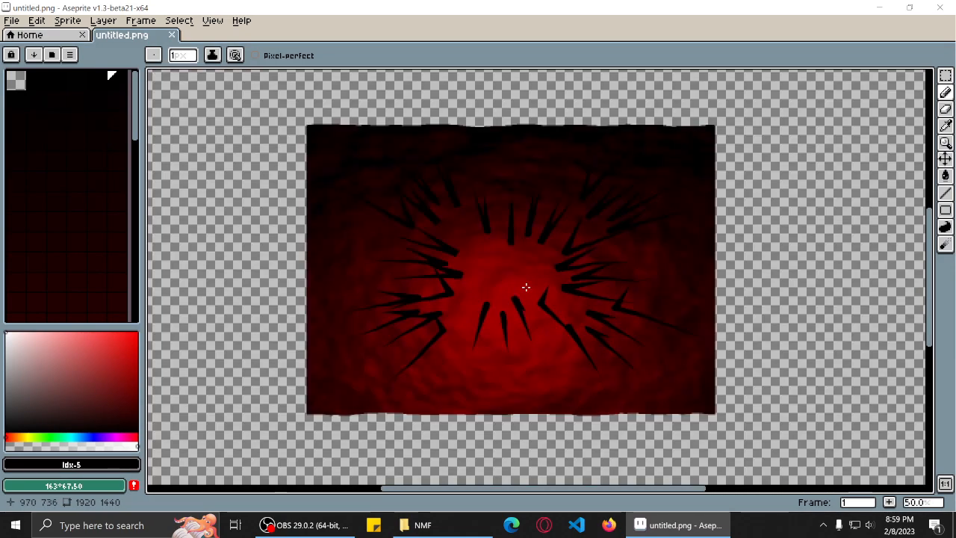
Convert the image from RGB to Indexed color mode with Floyd-Steinberg error diffusion dithering at 40%.
{"action": "left_click", "coordinate": [81, 22]}
{"action": "mouse_move", "coordinate": [106, 52]}
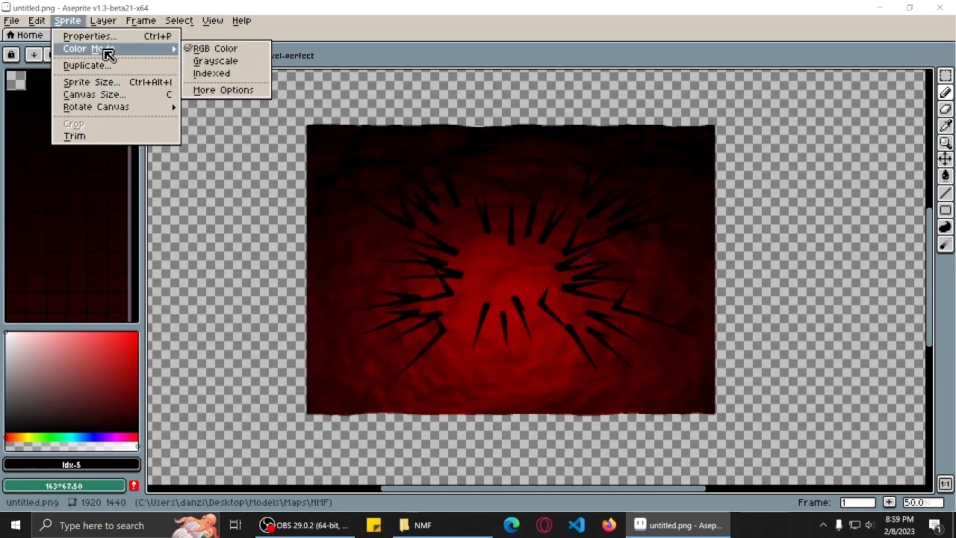
{"action": "left_click", "coordinate": [228, 91]}
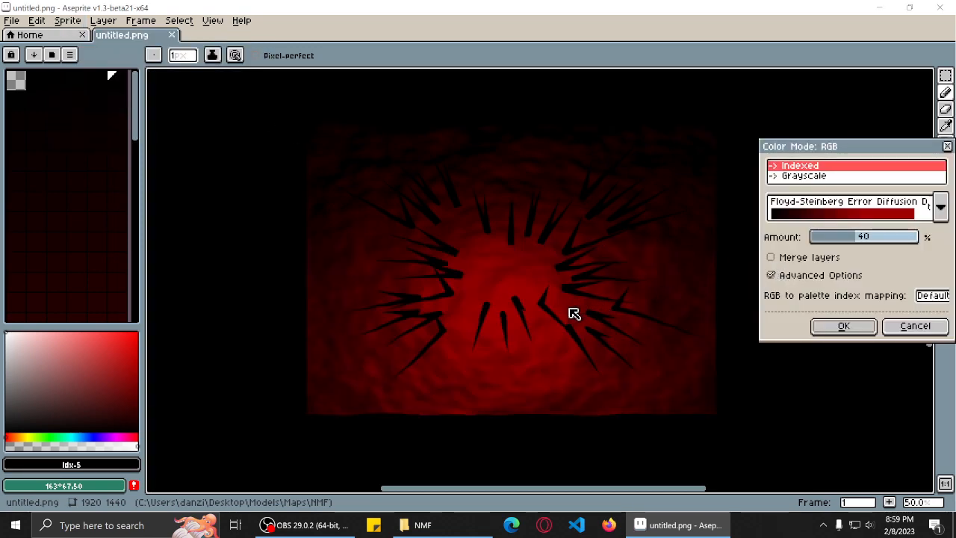
{"action": "left_click", "coordinate": [845, 330]}
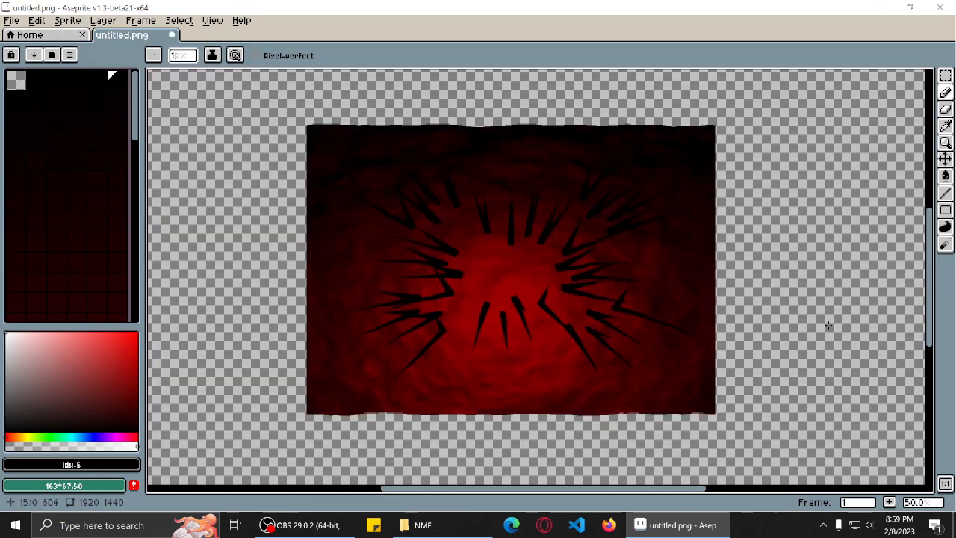
Check the indexed image's dithering, save it over untitled.png and close Aseprite.
{"action": "scroll", "coordinate": [608, 320], "scroll_direction": "up", "scroll_amount": 2}
{"action": "scroll", "coordinate": [633, 319], "scroll_direction": "down", "scroll_amount": 4}
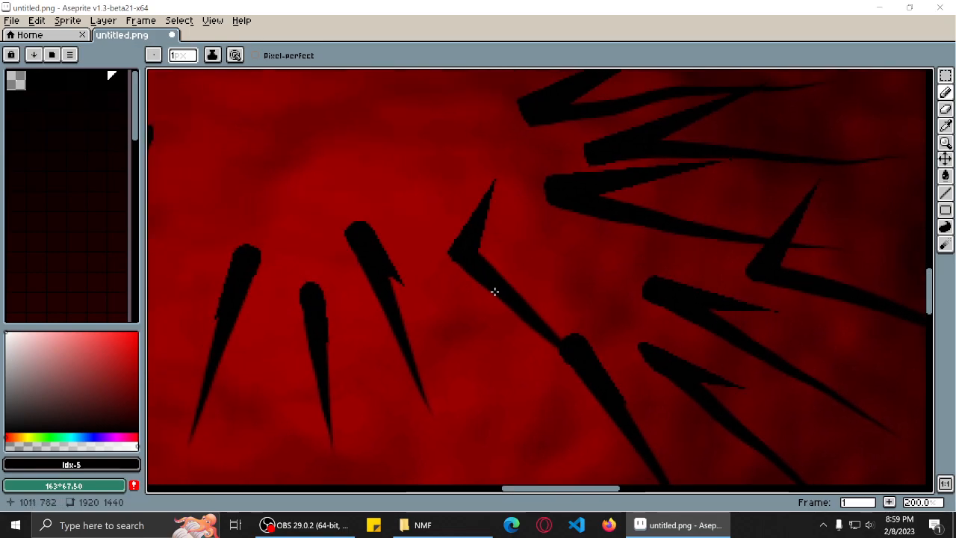
{"action": "scroll", "coordinate": [613, 301], "scroll_direction": "up", "scroll_amount": 3}
{"action": "scroll", "coordinate": [630, 301], "scroll_direction": "up", "scroll_amount": 1}
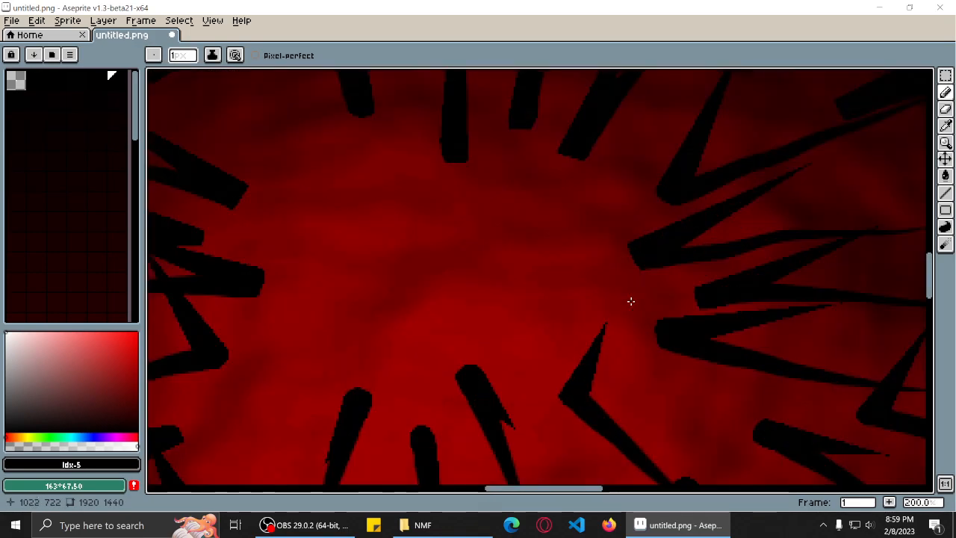
{"action": "scroll", "coordinate": [634, 310], "scroll_direction": "down", "scroll_amount": 1}
{"action": "scroll", "coordinate": [644, 318], "scroll_direction": "down", "scroll_amount": 2}
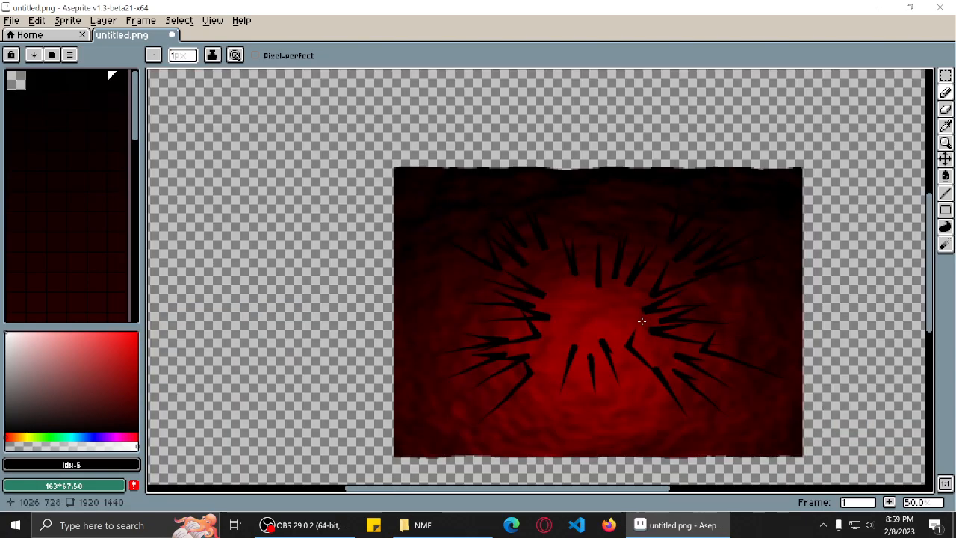
{"action": "scroll", "coordinate": [619, 305], "scroll_direction": "up", "scroll_amount": 1}
{"action": "key", "text": "ctrl+s"}
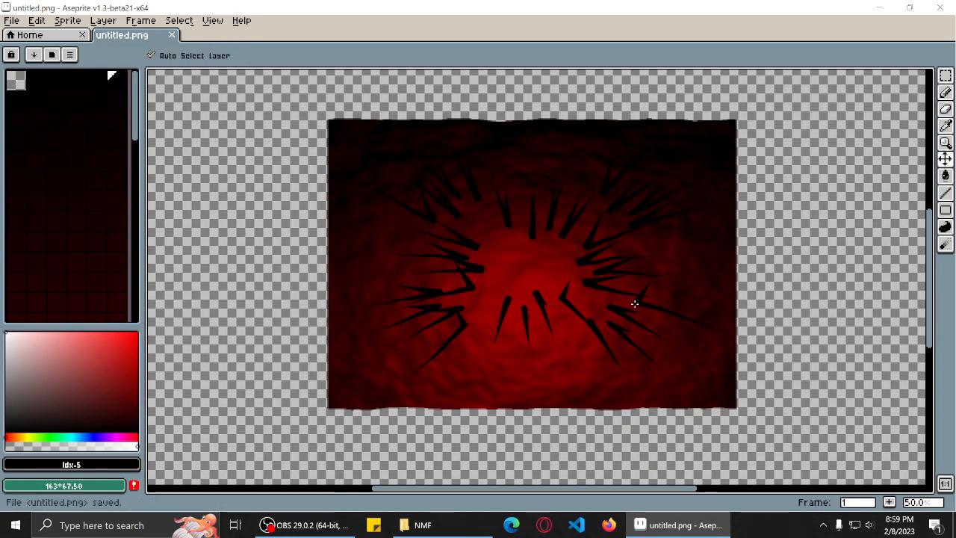
{"action": "left_click", "coordinate": [940, 8]}
Examine the file properties of untitled.png in the NMF folder, including its dimensions and bit depth.
{"action": "right_click", "coordinate": [490, 207]}
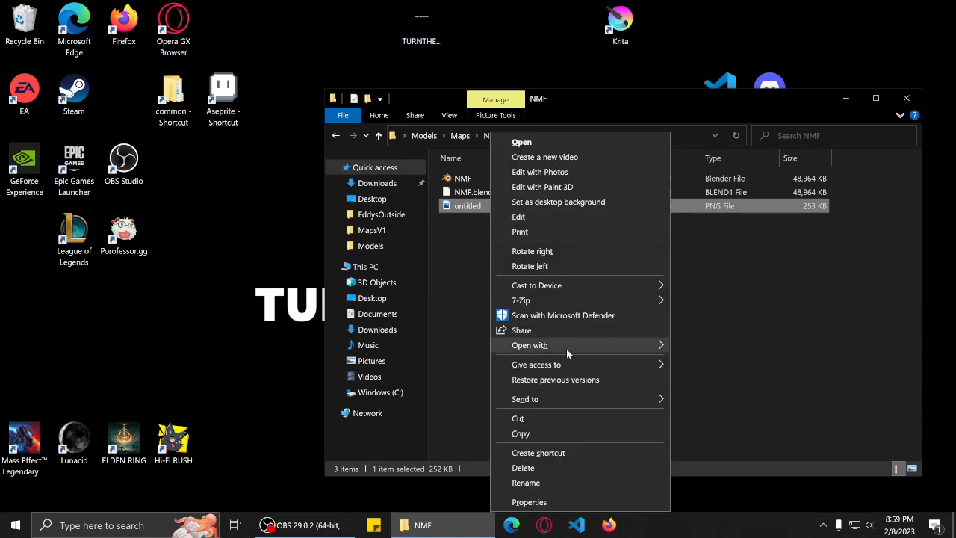
{"action": "left_click", "coordinate": [533, 497]}
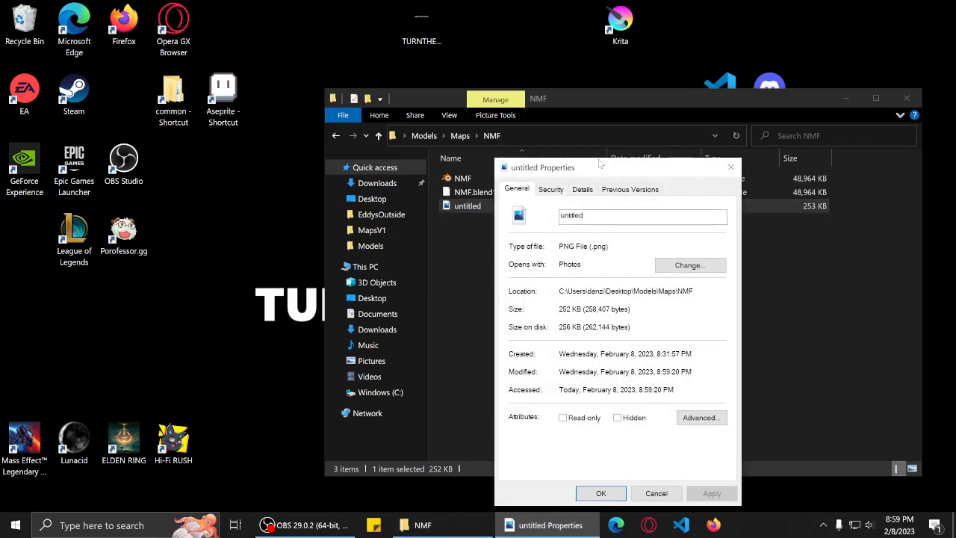
{"action": "left_click", "coordinate": [583, 190]}
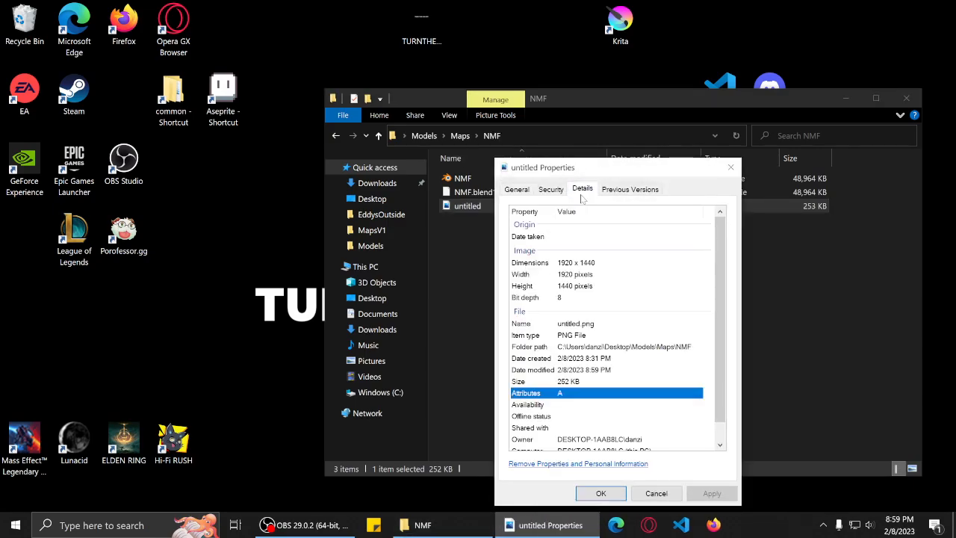
{"action": "left_click", "coordinate": [731, 167]}
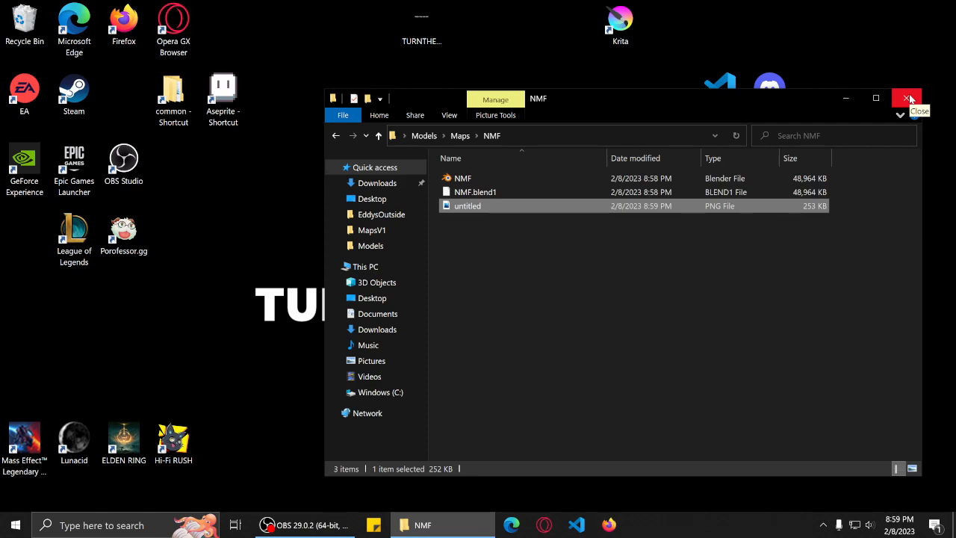
Put the NMF folder window away, launch SkyTemple and minimize it.
{"action": "left_click", "coordinate": [909, 98]}
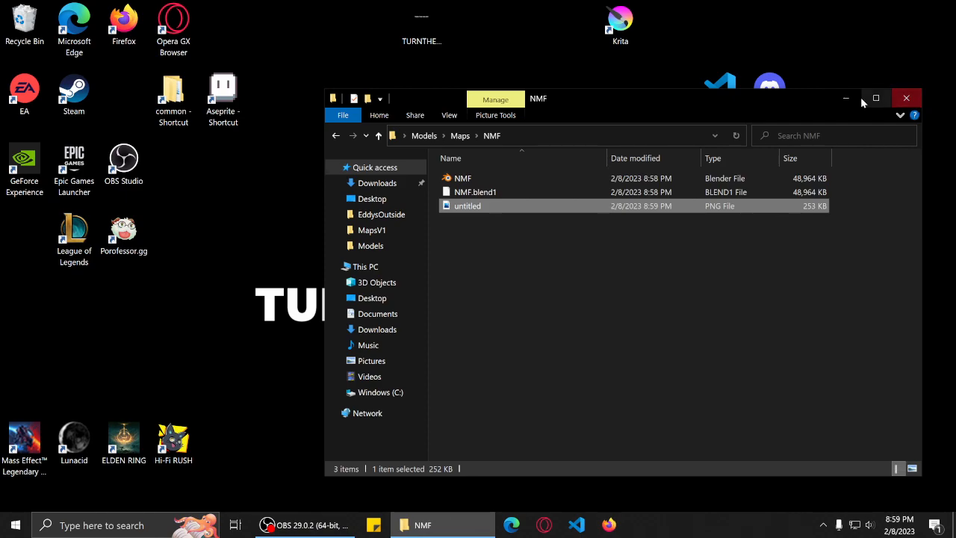
{"action": "left_click", "coordinate": [835, 164]}
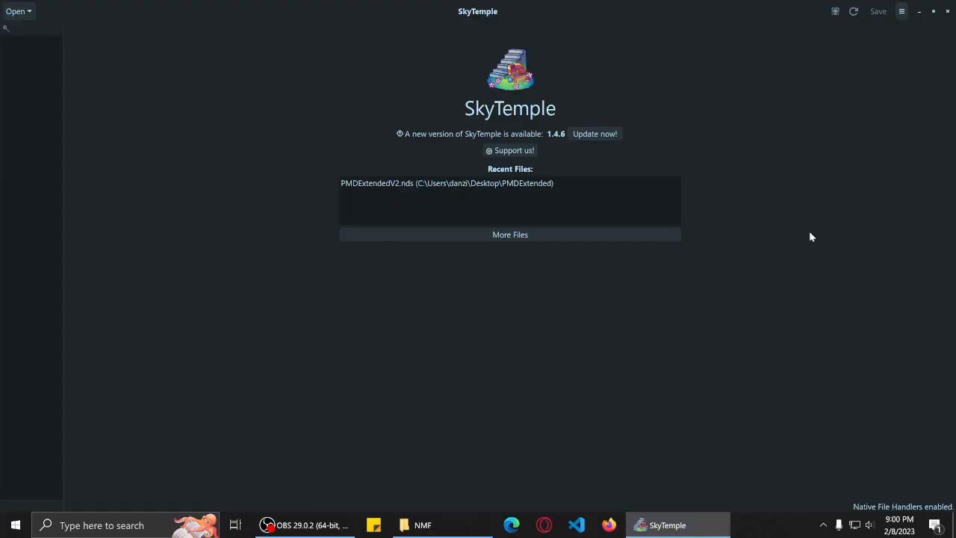
{"action": "left_click", "coordinate": [919, 12]}
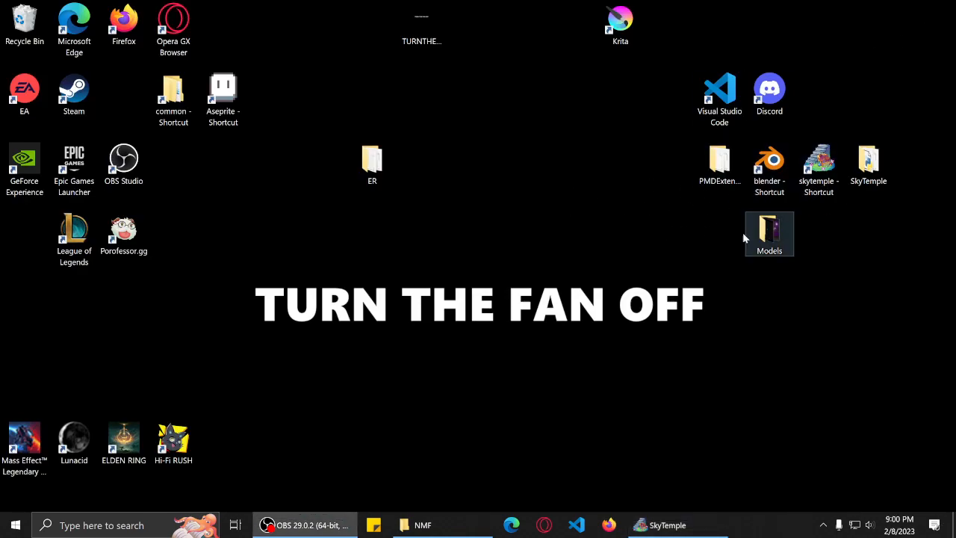
Open the ShinxTest file from the Models folder in Krita and bring the NMF folder window back up.
{"action": "double_click", "coordinate": [722, 165]}
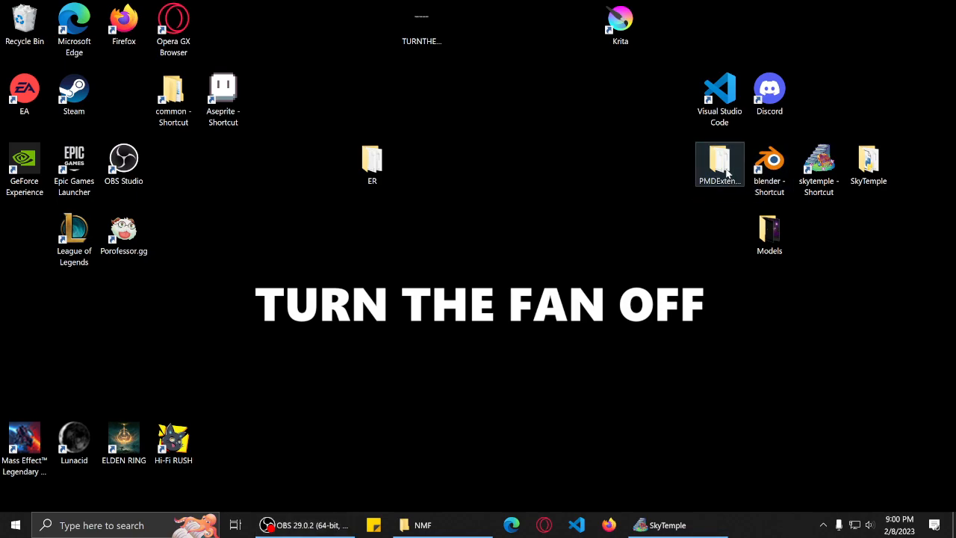
{"action": "left_click", "coordinate": [921, 117]}
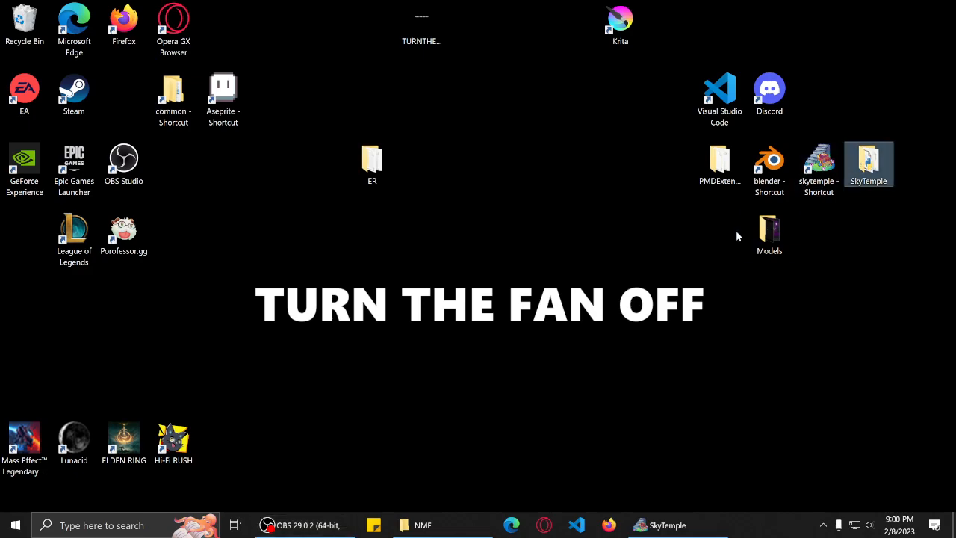
{"action": "double_click", "coordinate": [770, 233]}
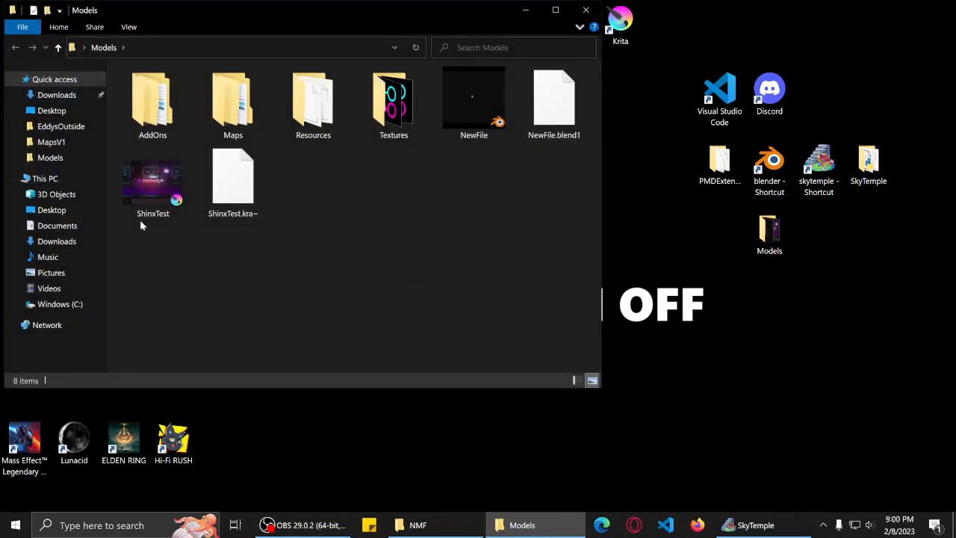
{"action": "double_click", "coordinate": [144, 193]}
{"action": "left_click", "coordinate": [443, 523]}
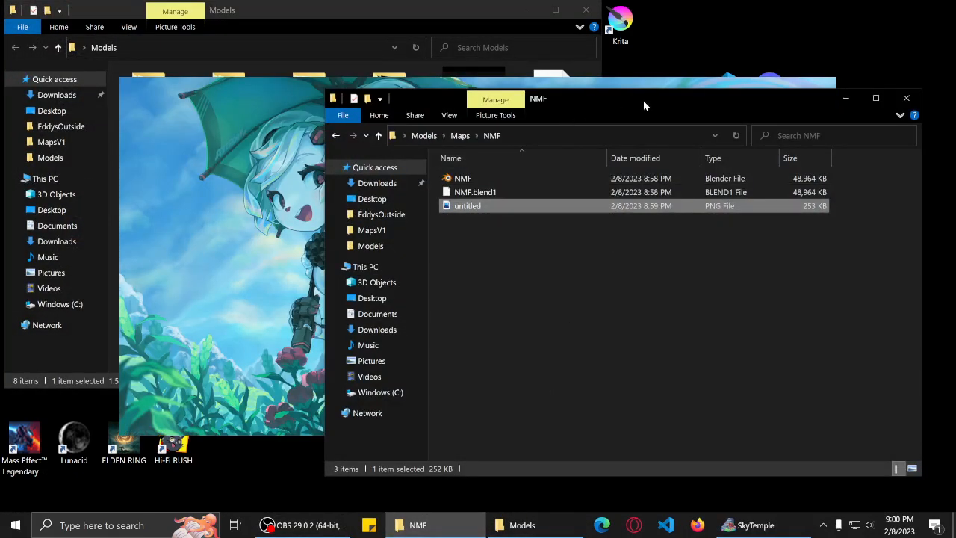
Add untitled.png from the NMF folder to the ShinxTest document as a new layer.
{"action": "left_click_drag", "start_coordinate": [642, 98], "coordinate": [665, 100]}
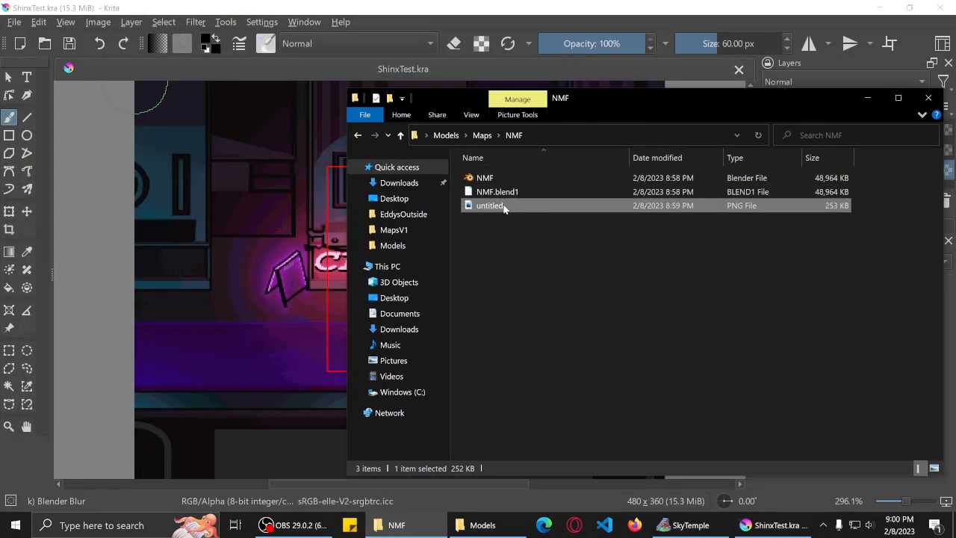
{"action": "left_click_drag", "start_coordinate": [505, 208], "coordinate": [265, 243]}
{"action": "left_click", "coordinate": [299, 249]}
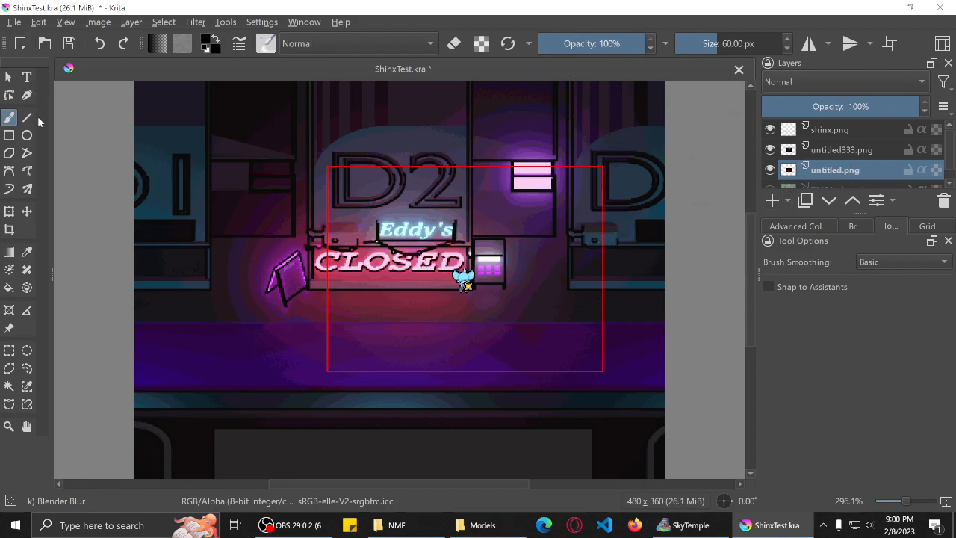
Hide the untitled333.png layer and move the untitled.png layer to X about -89 px so the arena surrounds the Shinx sprite.
{"action": "left_click", "coordinate": [28, 212]}
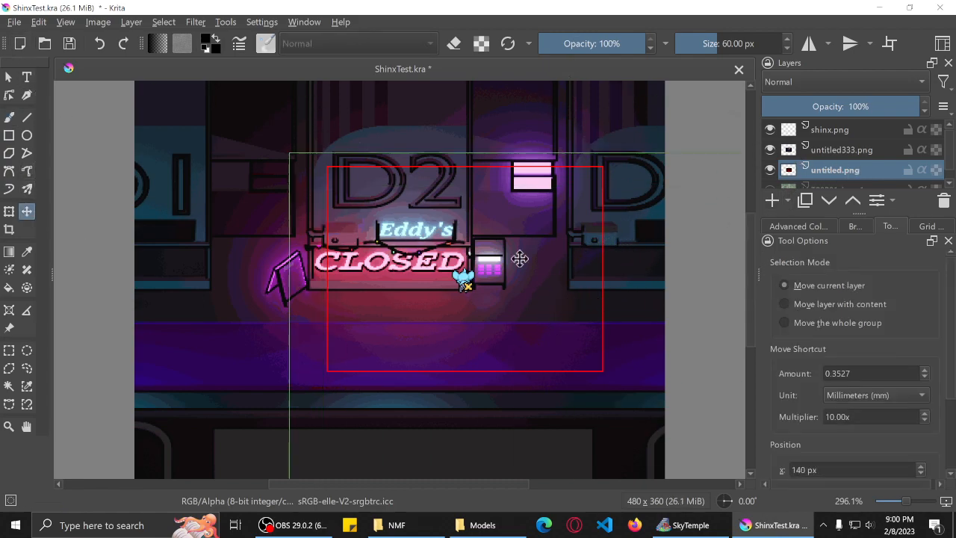
{"action": "left_click", "coordinate": [771, 149]}
{"action": "left_click_drag", "start_coordinate": [560, 256], "coordinate": [500, 255]}
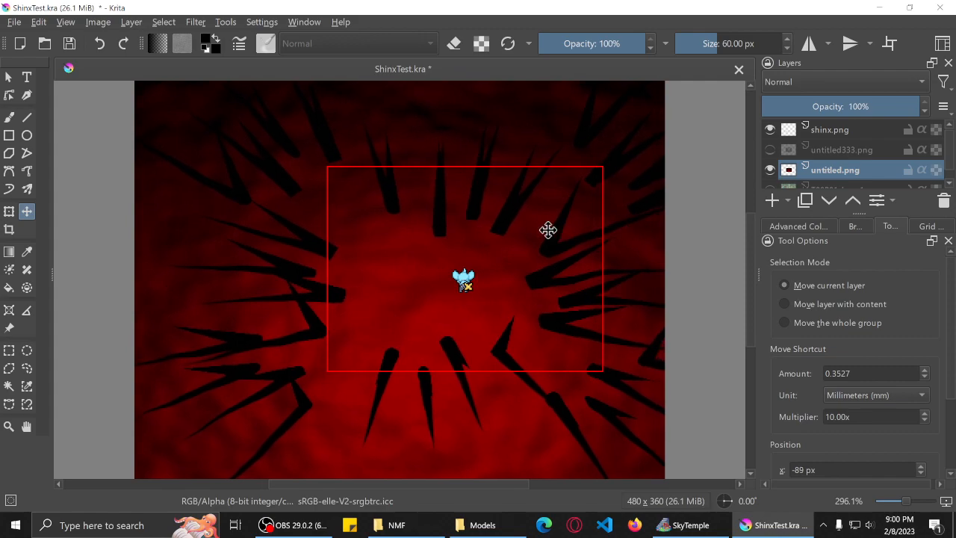
Close Krita without saving the ShinxTest changes, and close the NMF and Models folder windows.
{"action": "left_click", "coordinate": [932, 15]}
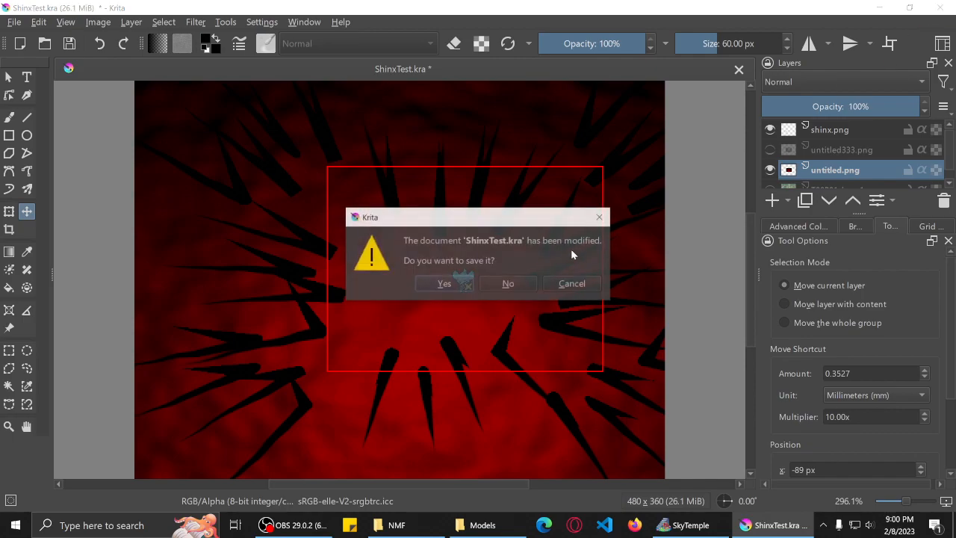
{"action": "left_click", "coordinate": [513, 284]}
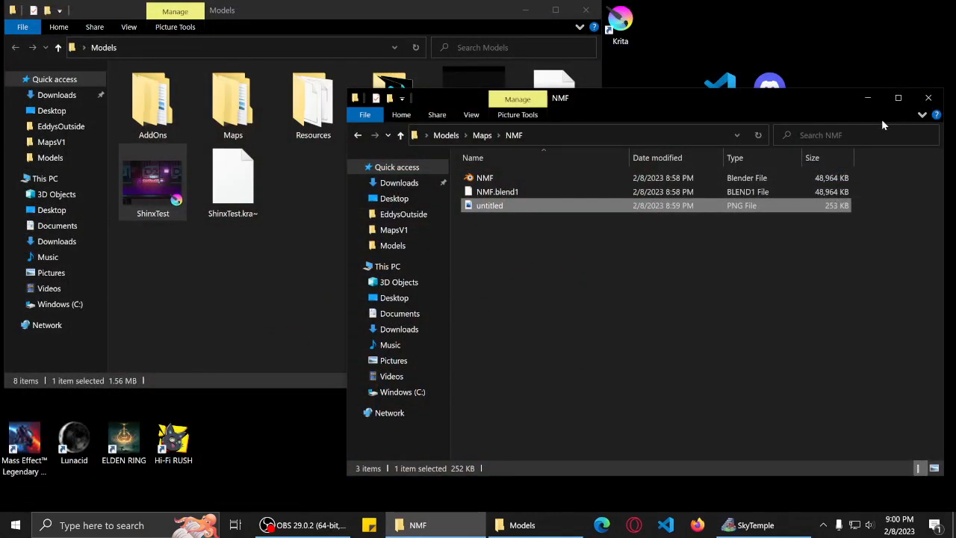
{"action": "left_click", "coordinate": [929, 98]}
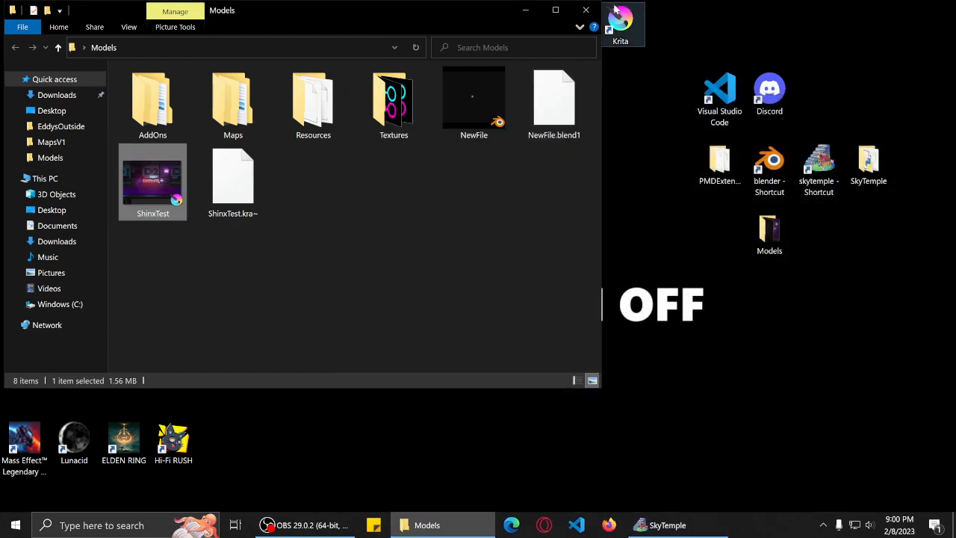
{"action": "mouse_move", "coordinate": [590, 3]}
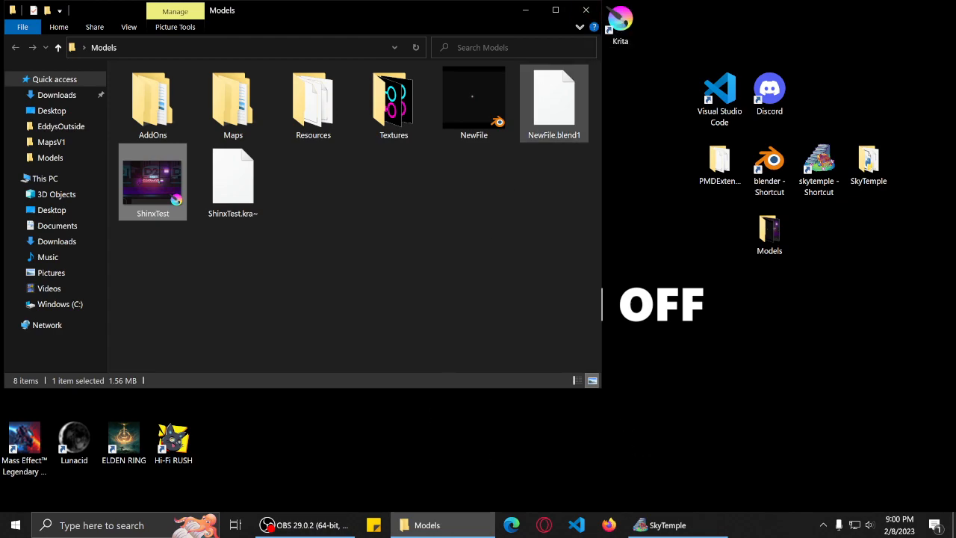
{"action": "left_click", "coordinate": [587, 11]}
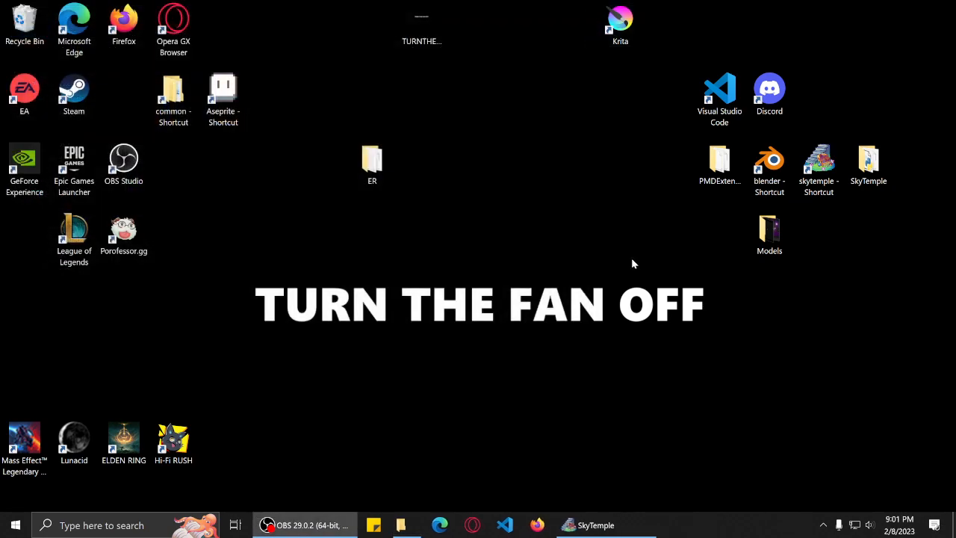
Browse to the NMF folder inside Models > Maps and open its untitled.png in Krita as a separate document.
{"action": "double_click", "coordinate": [792, 225]}
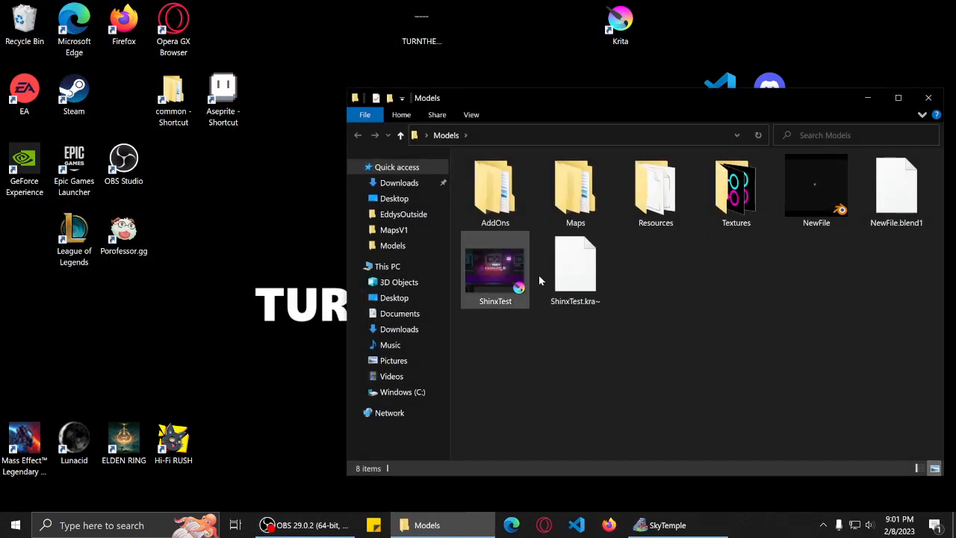
{"action": "double_click", "coordinate": [588, 218]}
{"action": "double_click", "coordinate": [651, 190]}
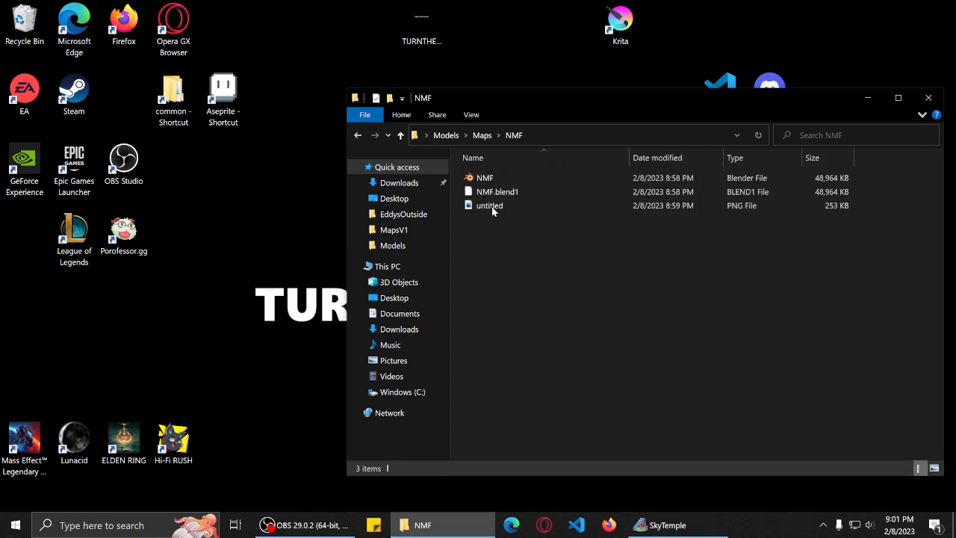
{"action": "left_click_drag", "start_coordinate": [513, 209], "coordinate": [620, 30]}
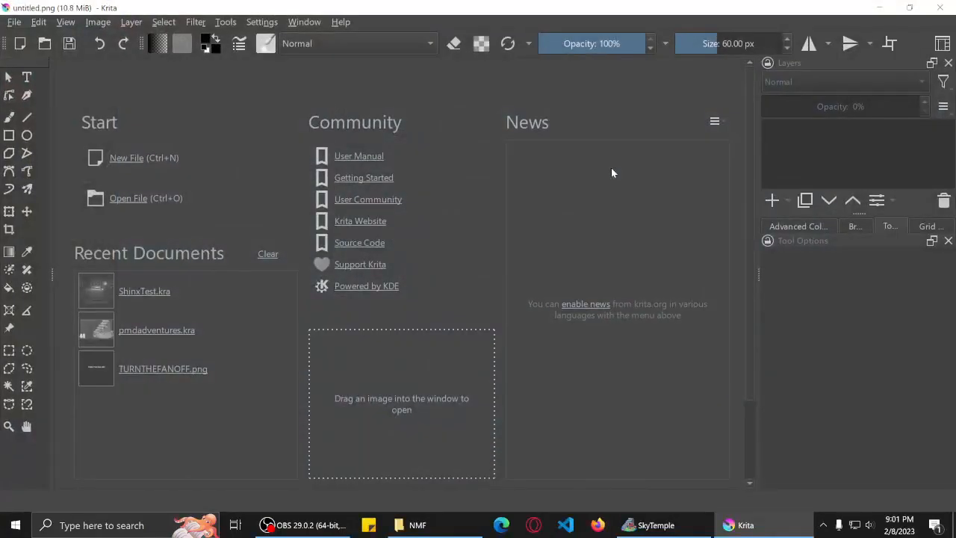
{"action": "scroll", "coordinate": [421, 254], "scroll_direction": "down", "scroll_amount": 2}
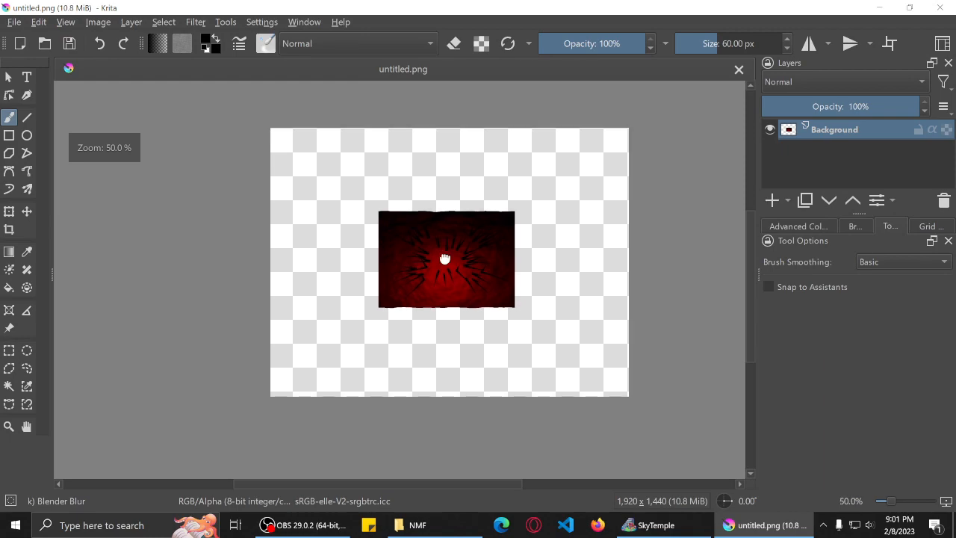
Examine the spikes and wavy edges of the red map render in untitled.png up close.
{"action": "scroll", "coordinate": [549, 246], "scroll_direction": "up", "scroll_amount": 1}
{"action": "scroll", "coordinate": [549, 247], "scroll_direction": "down", "scroll_amount": 1}
{"action": "scroll", "coordinate": [549, 247], "scroll_direction": "up", "scroll_amount": 4}
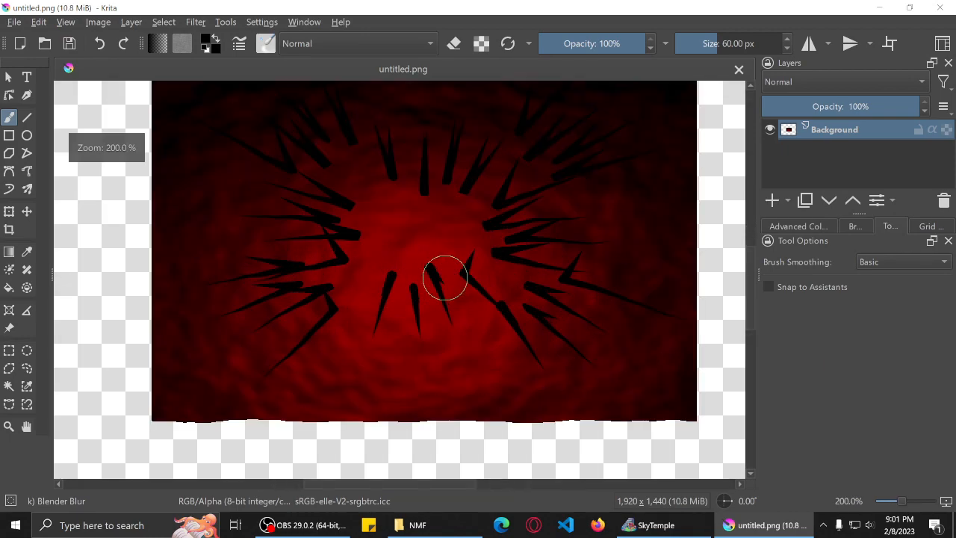
{"action": "middle_click_drag", "start_coordinate": [445, 278], "coordinate": [455, 327]}
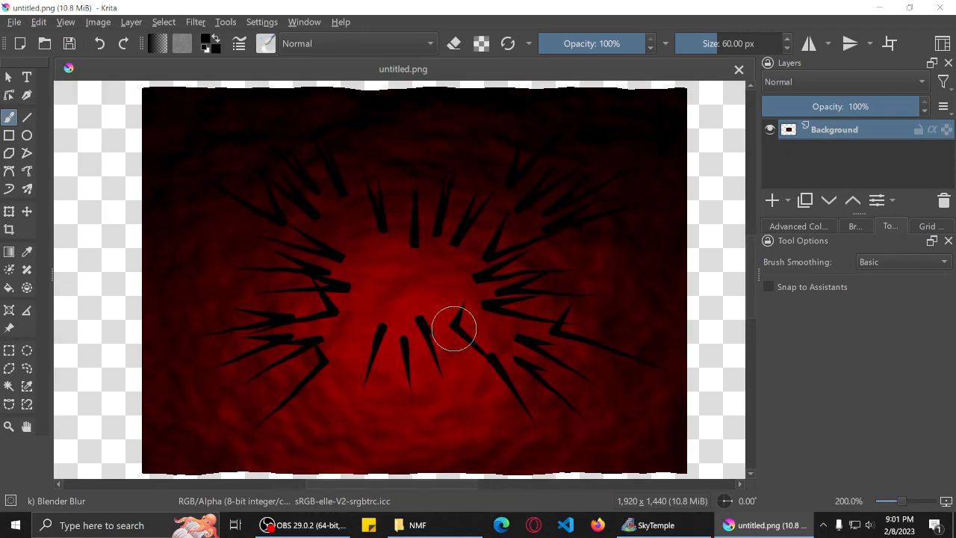
{"action": "middle_click_drag", "start_coordinate": [480, 271], "coordinate": [482, 295]}
{"action": "scroll", "coordinate": [482, 295], "scroll_direction": "down", "scroll_amount": 2}
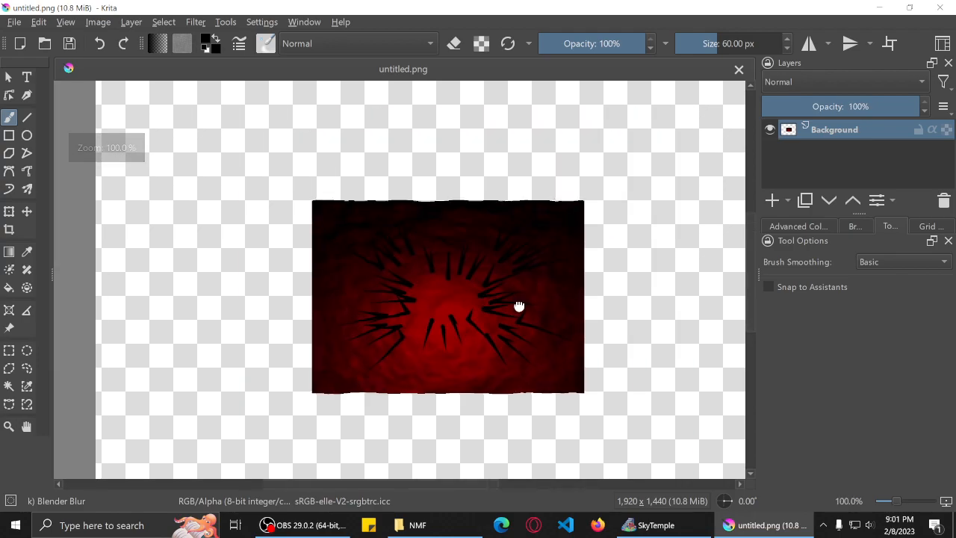
{"action": "scroll", "coordinate": [517, 299], "scroll_direction": "up", "scroll_amount": 2}
{"action": "middle_click_drag", "start_coordinate": [405, 258], "coordinate": [443, 277]}
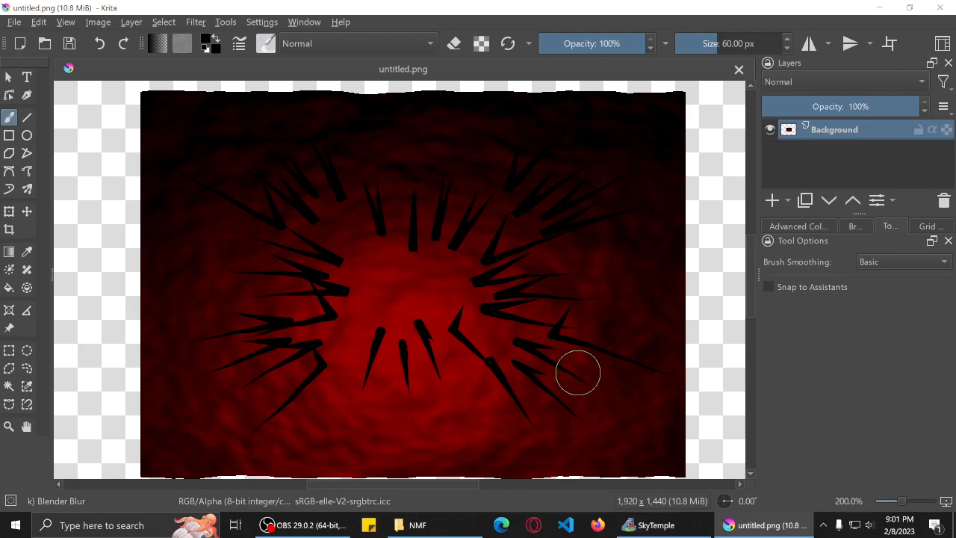
Open the ShinxTest Krita file from the Models folder.
{"action": "left_click", "coordinate": [886, 7]}
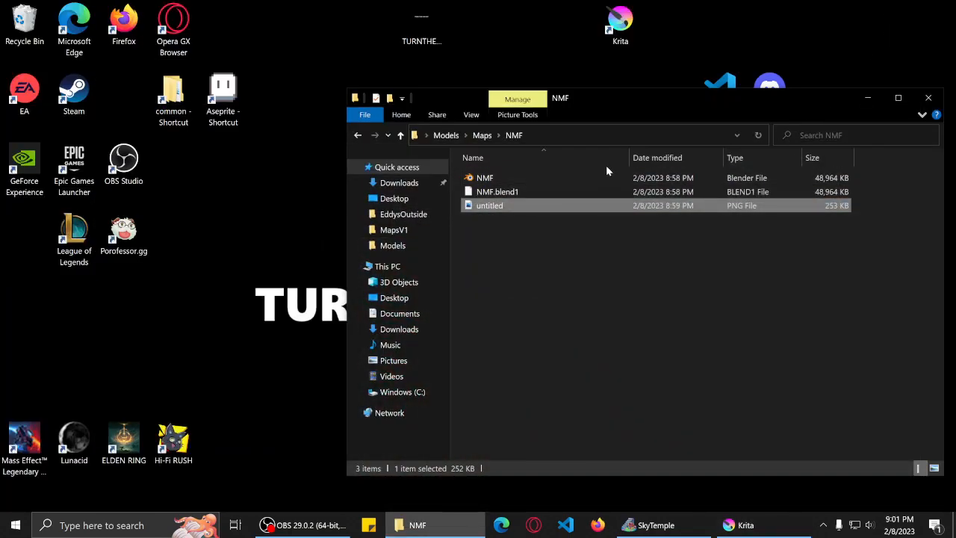
{"action": "left_click", "coordinate": [439, 136]}
{"action": "left_click", "coordinate": [467, 277]}
{"action": "double_click", "coordinate": [469, 282]}
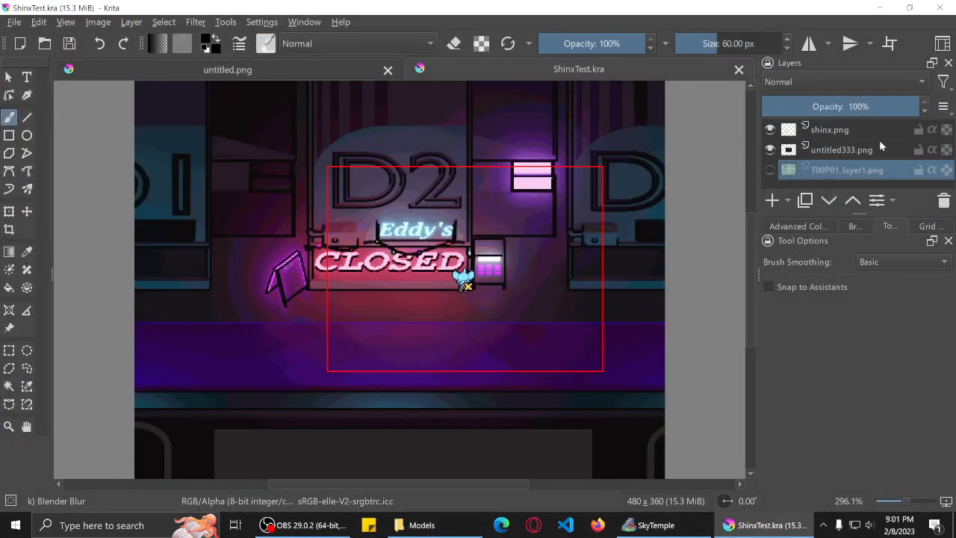
Copy the shinx.png layer from ShinxTest.kra and paste it into untitled.png.
{"action": "left_click", "coordinate": [837, 132]}
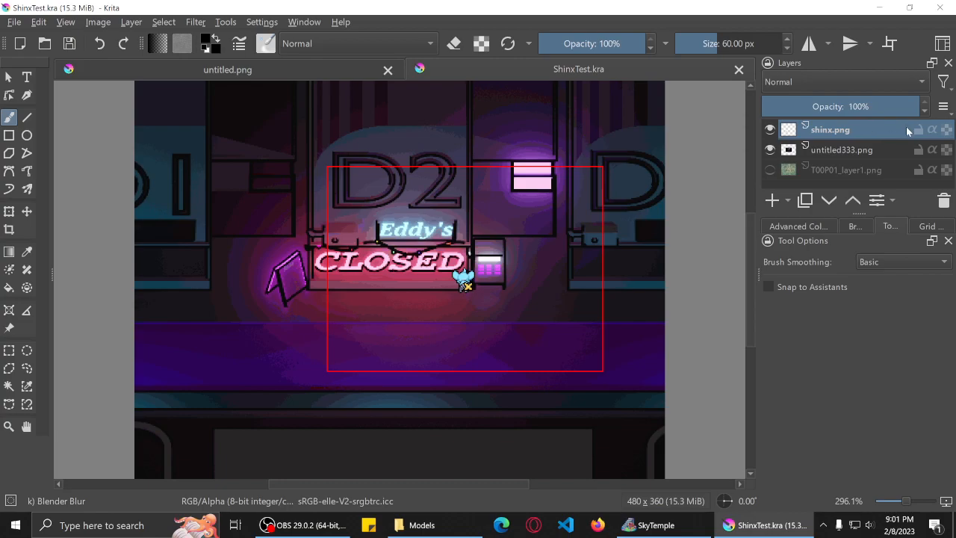
{"action": "left_click", "coordinate": [320, 75]}
{"action": "key", "text": "ctrl+v"}
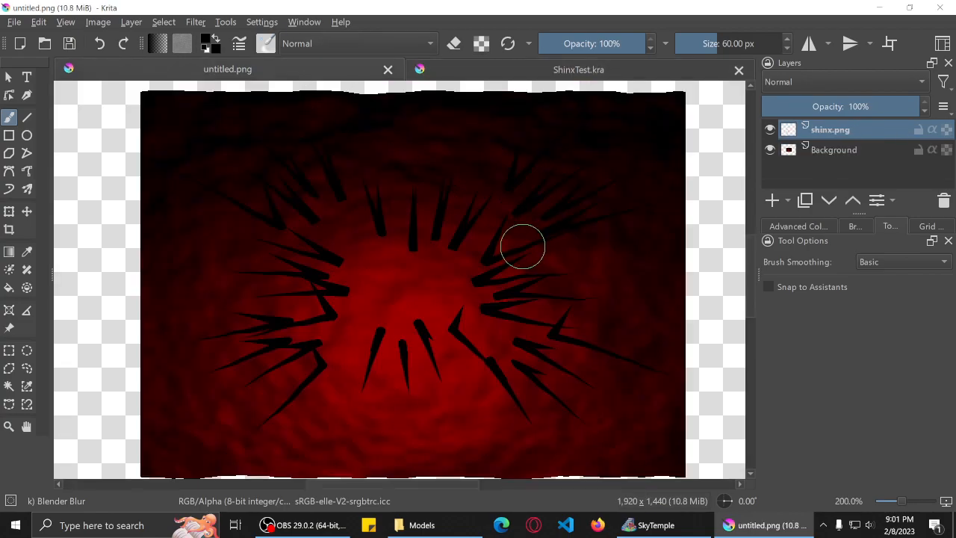
Move the shinx.png layer so the sprite sits in the middle of the red spike render.
{"action": "scroll", "coordinate": [558, 260], "scroll_direction": "down", "scroll_amount": 2}
{"action": "scroll", "coordinate": [368, 254], "scroll_direction": "down", "scroll_amount": 1}
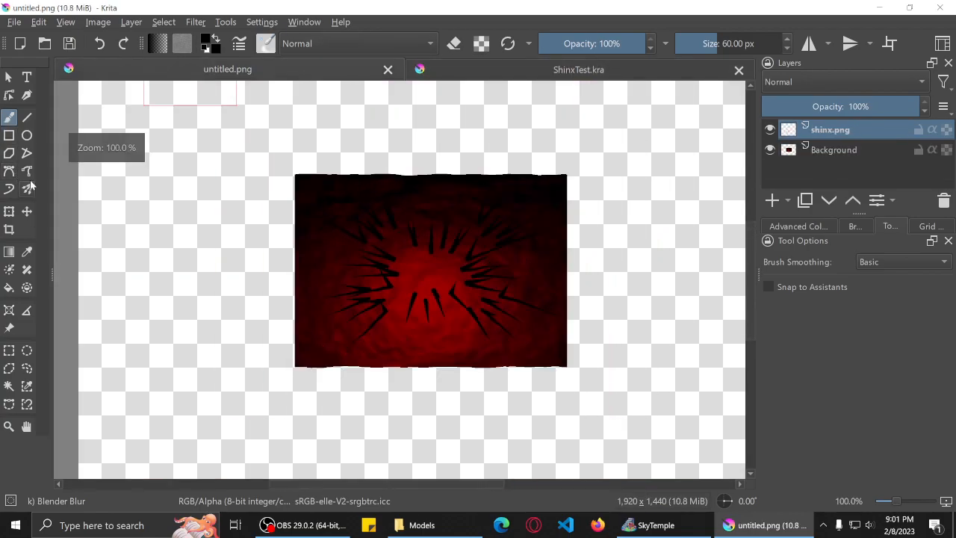
{"action": "left_click", "coordinate": [27, 211]}
{"action": "left_click_drag", "start_coordinate": [551, 368], "coordinate": [560, 373]}
{"action": "left_click_drag", "start_coordinate": [427, 276], "coordinate": [577, 375]}
{"action": "left_click_drag", "start_coordinate": [510, 333], "coordinate": [559, 337]}
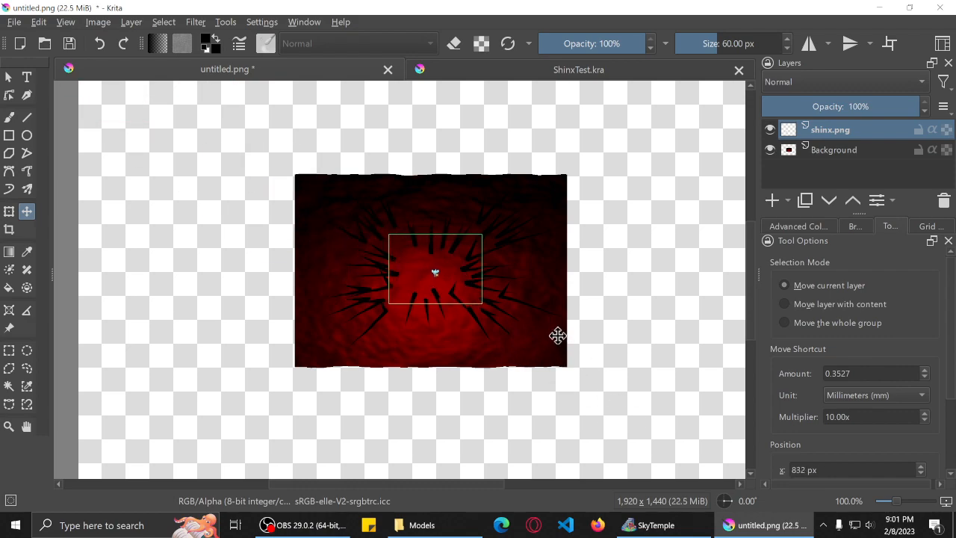
Fine-tune the Shinx sprite's placement inside the ring of spikes, leaving its layer at X 852 px.
{"action": "scroll", "coordinate": [524, 313], "scroll_direction": "up", "scroll_amount": 3}
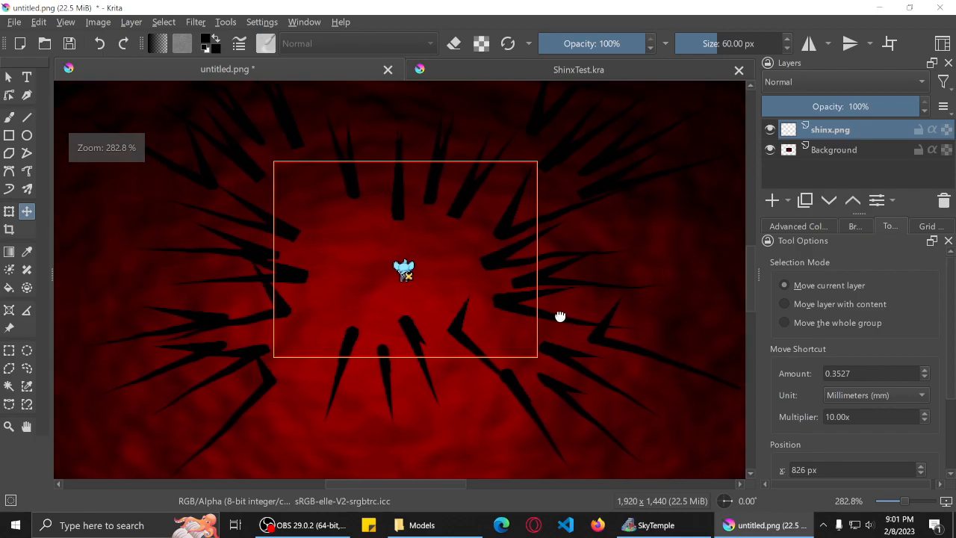
{"action": "scroll", "coordinate": [559, 316], "scroll_direction": "up", "scroll_amount": 1}
{"action": "middle_click_drag", "start_coordinate": [565, 280], "coordinate": [619, 310]}
{"action": "mouse_move", "coordinate": [568, 331]}
{"action": "left_mouse_down"}
{"action": "mouse_move", "coordinate": [557, 327]}
{"action": "mouse_move", "coordinate": [603, 327]}
{"action": "mouse_move", "coordinate": [580, 324]}
{"action": "left_mouse_up"}
{"action": "scroll", "coordinate": [660, 312], "scroll_direction": "down", "scroll_amount": 2}
{"action": "middle_click_drag", "start_coordinate": [660, 312], "coordinate": [630, 312]}
{"action": "scroll", "coordinate": [591, 315], "scroll_direction": "up", "scroll_amount": 2}
{"action": "left_click_drag", "start_coordinate": [503, 312], "coordinate": [478, 314]}
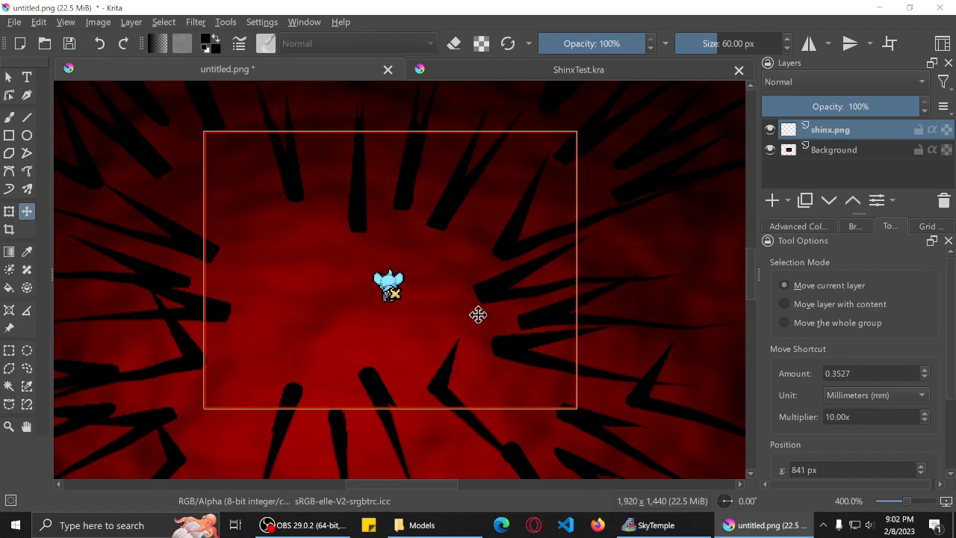
{"action": "left_click_drag", "start_coordinate": [478, 315], "coordinate": [494, 316]}
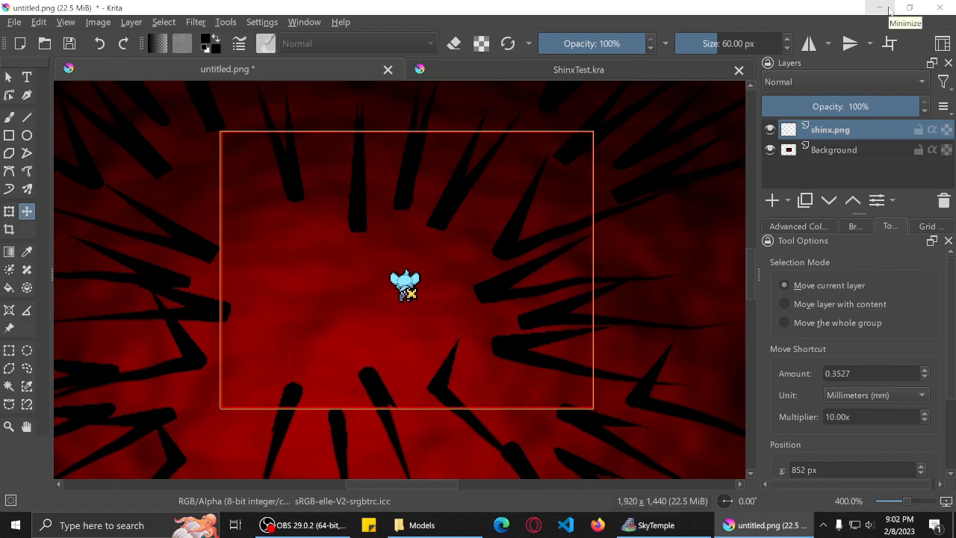
Cut the Background layer out of untitled.png, keeping only the shinx.png layer.
{"action": "left_click", "coordinate": [853, 154]}
{"action": "right_click", "coordinate": [852, 154]}
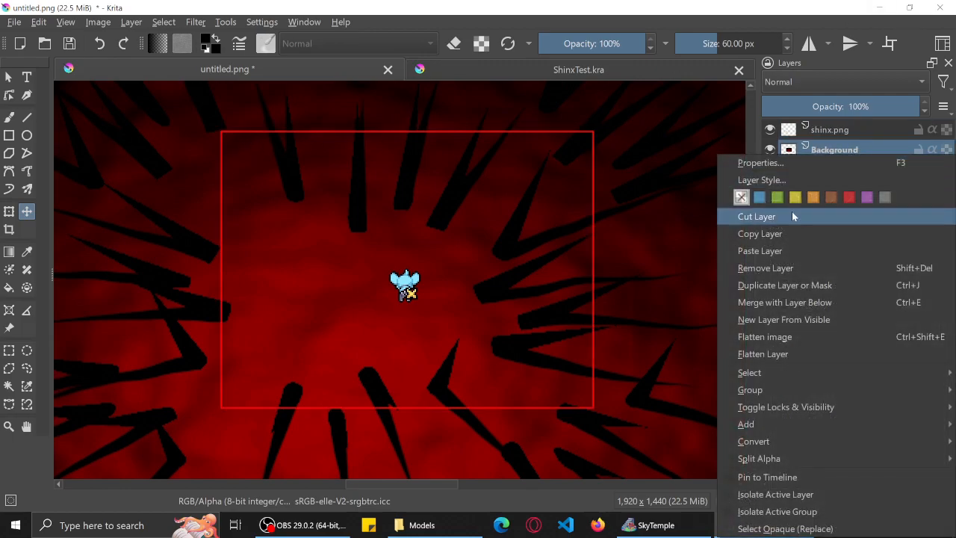
{"action": "left_click", "coordinate": [792, 214]}
{"action": "scroll", "coordinate": [538, 242], "scroll_direction": "down", "scroll_amount": 3}
{"action": "scroll", "coordinate": [512, 286], "scroll_direction": "up", "scroll_amount": 1}
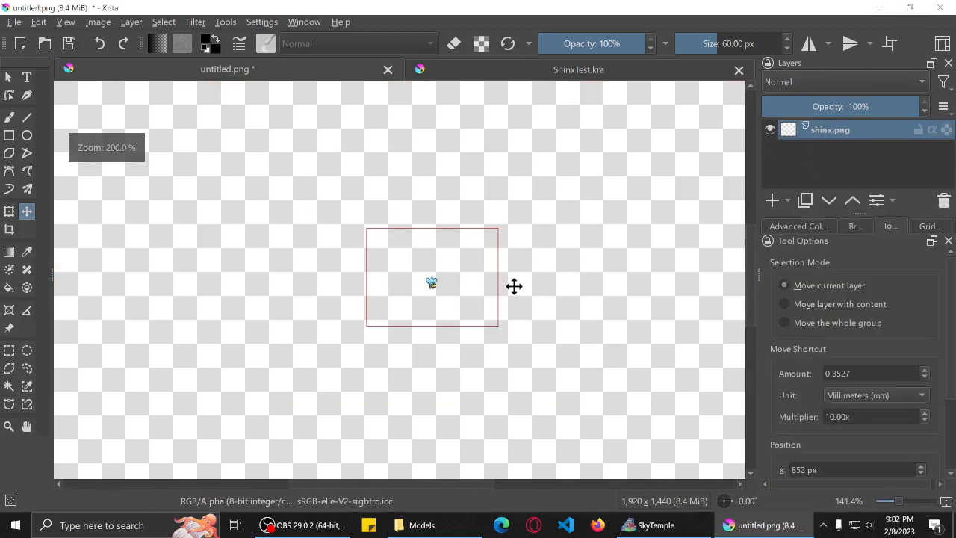
Leave Krita and open the Models folder from the desktop.
{"action": "left_click", "coordinate": [880, 7]}
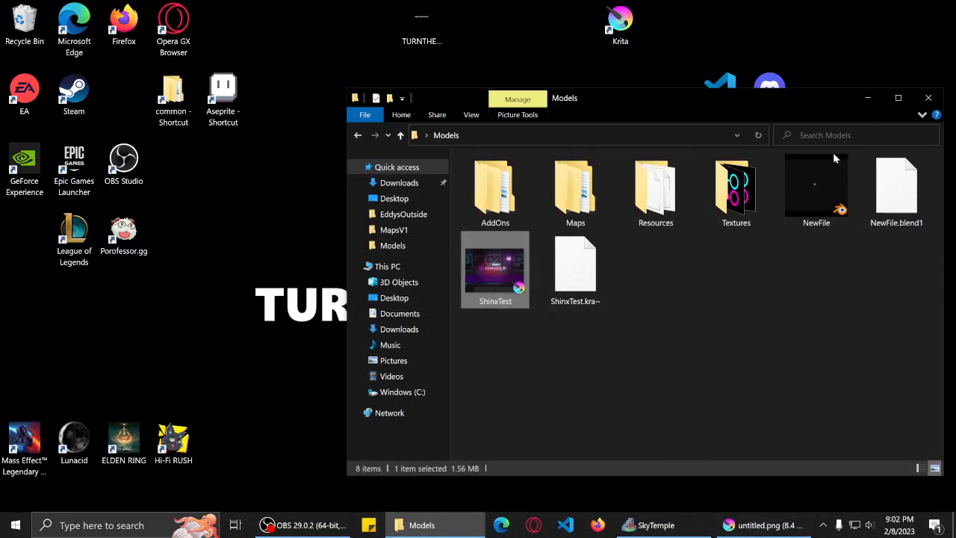
{"action": "left_click", "coordinate": [871, 102]}
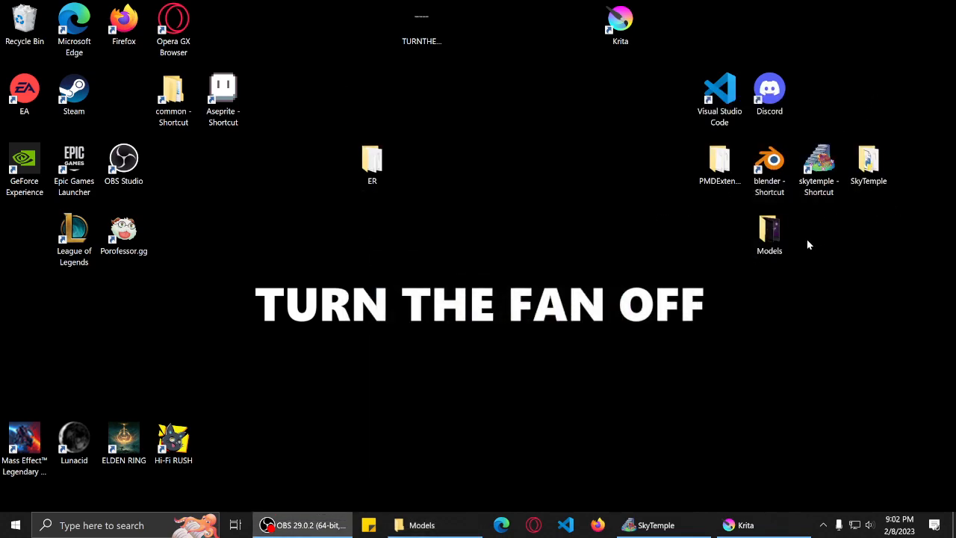
{"action": "double_click", "coordinate": [769, 239]}
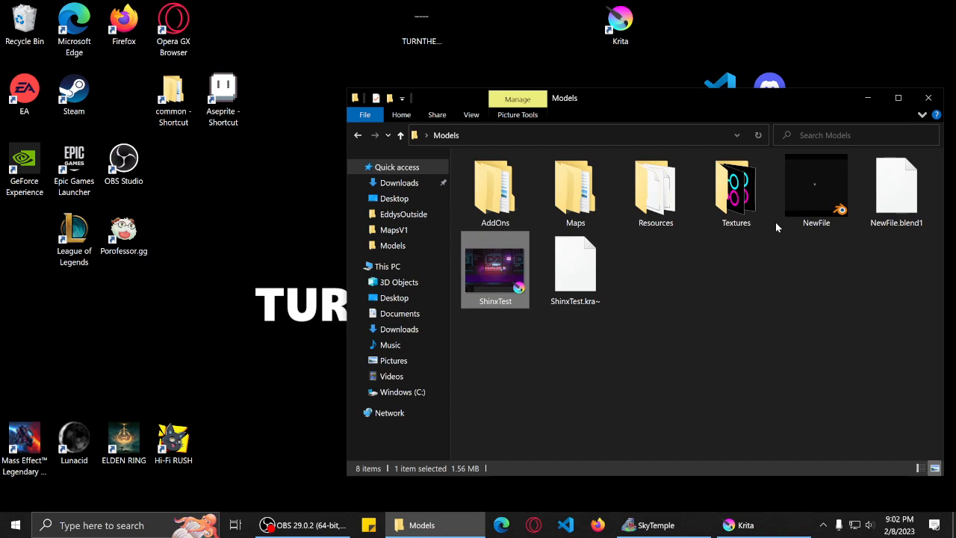
{"action": "left_click", "coordinate": [857, 101]}
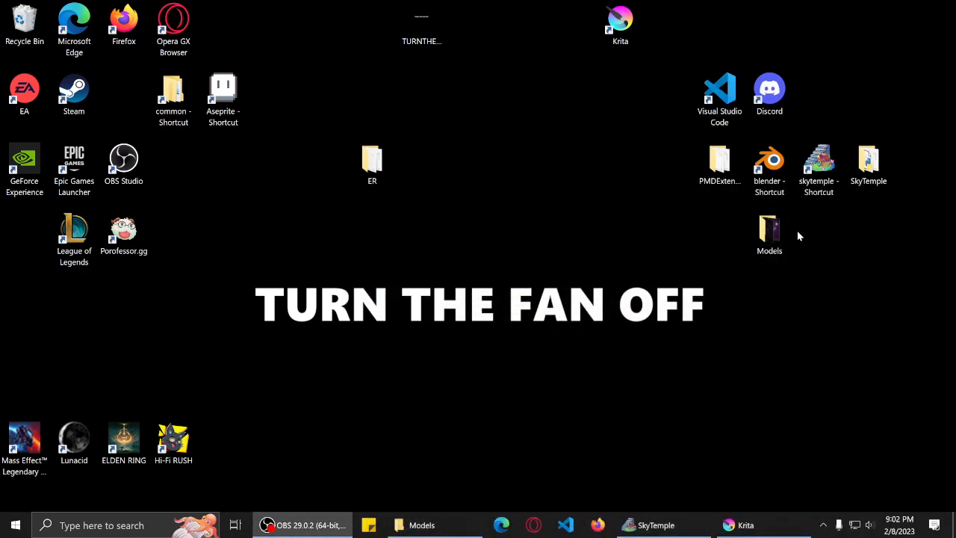
{"action": "double_click", "coordinate": [775, 236]}
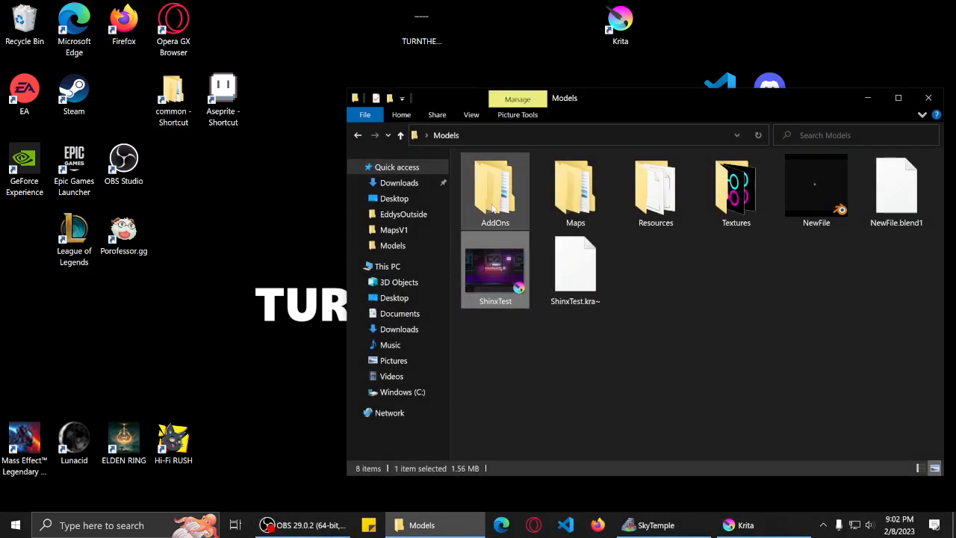
Open the NMF Blender file from the NMF subfolder of Maps.
{"action": "left_click", "coordinate": [498, 213]}
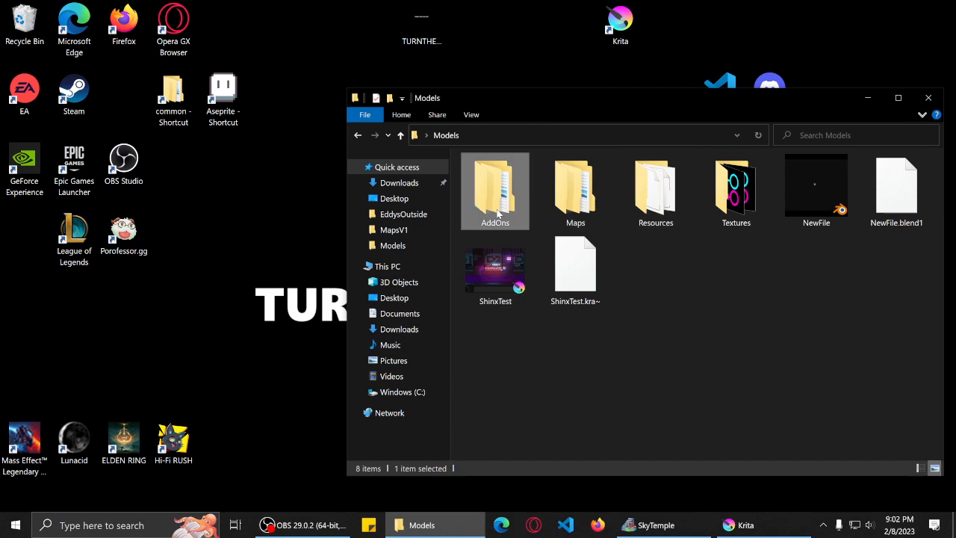
{"action": "double_click", "coordinate": [497, 213]}
{"action": "left_click", "coordinate": [446, 135]}
{"action": "double_click", "coordinate": [577, 191]}
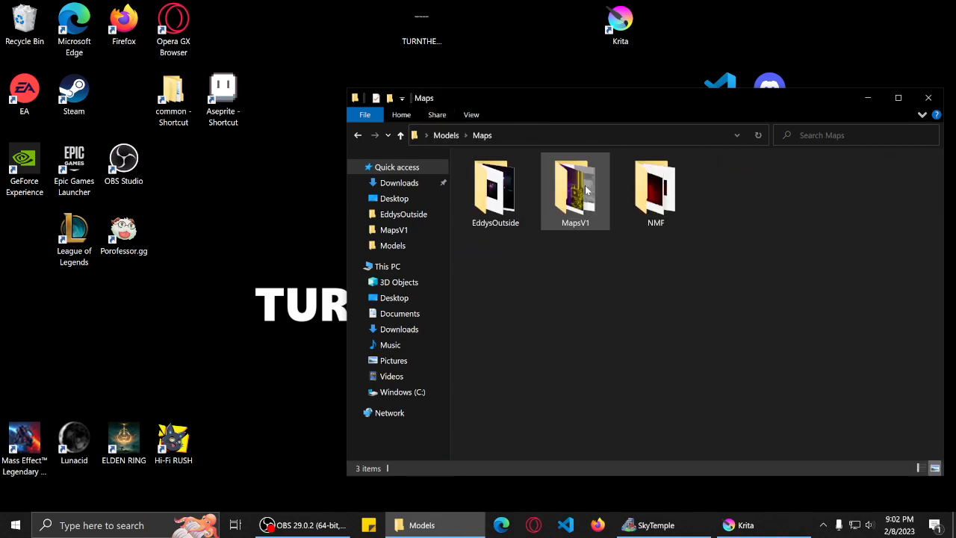
{"action": "double_click", "coordinate": [663, 211]}
{"action": "double_click", "coordinate": [535, 178]}
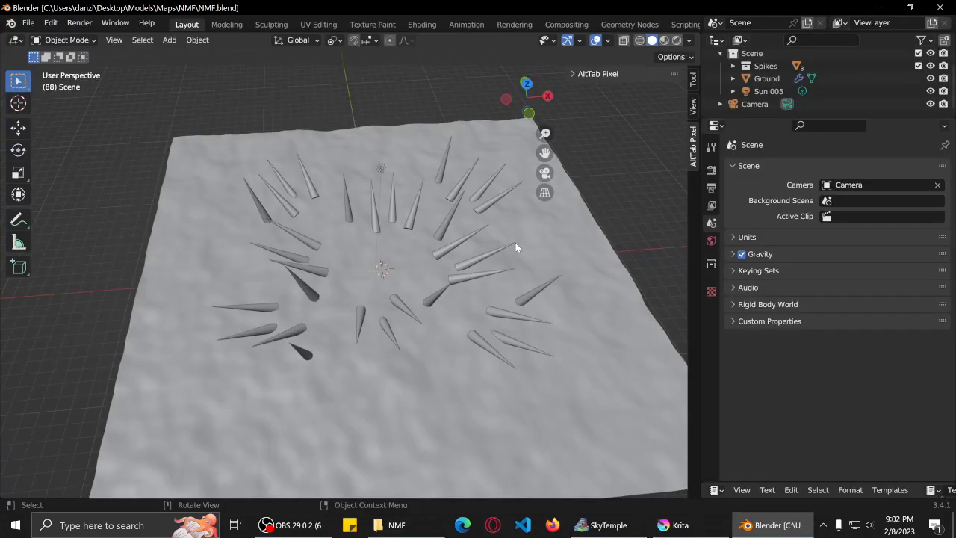
Set the Value node feeding the Divide node in the compositing node tree to 4.
{"action": "left_click", "coordinate": [566, 25]}
{"action": "middle_click_drag", "start_coordinate": [508, 269], "coordinate": [438, 259]}
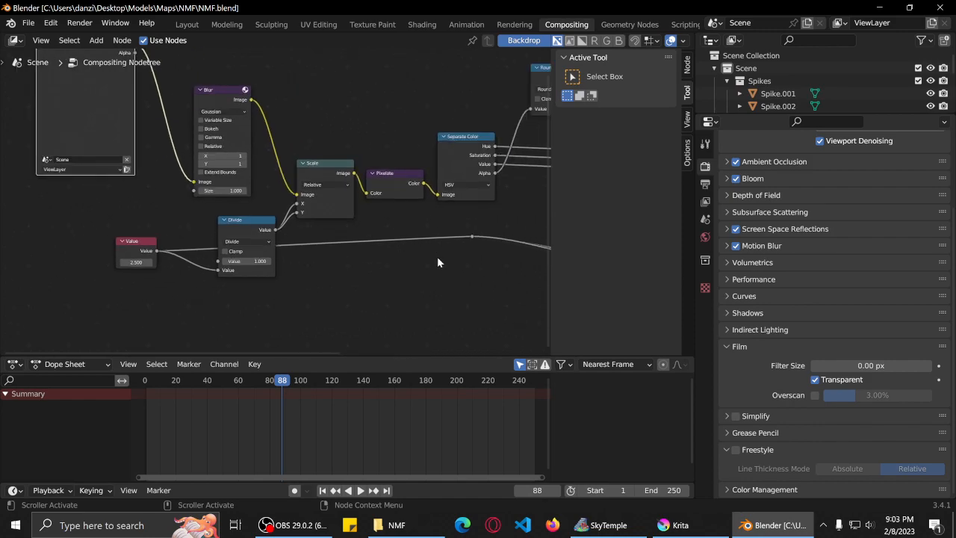
{"action": "middle_click_drag", "start_coordinate": [166, 262], "coordinate": [244, 271]}
{"action": "scroll", "coordinate": [243, 271], "scroll_direction": "up", "scroll_amount": 1}
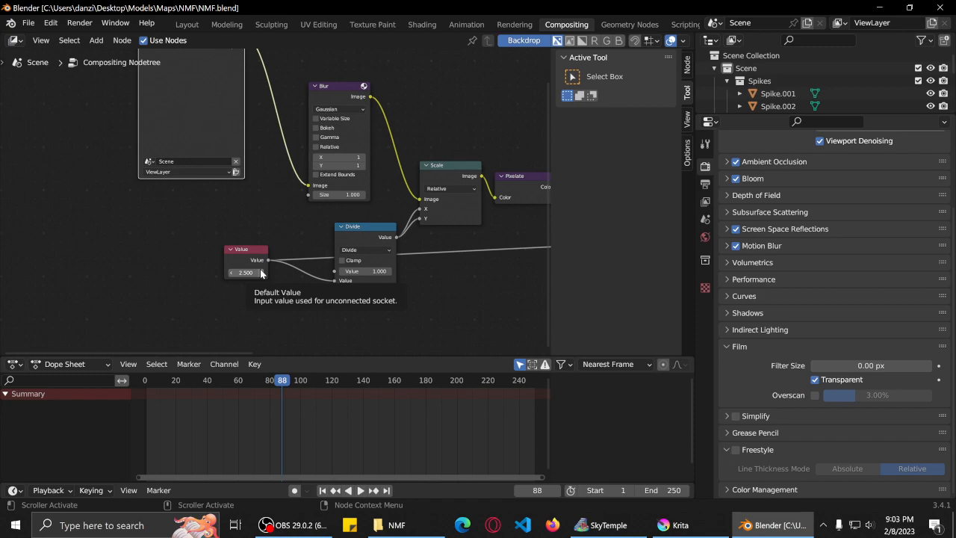
{"action": "left_click", "coordinate": [260, 273]}
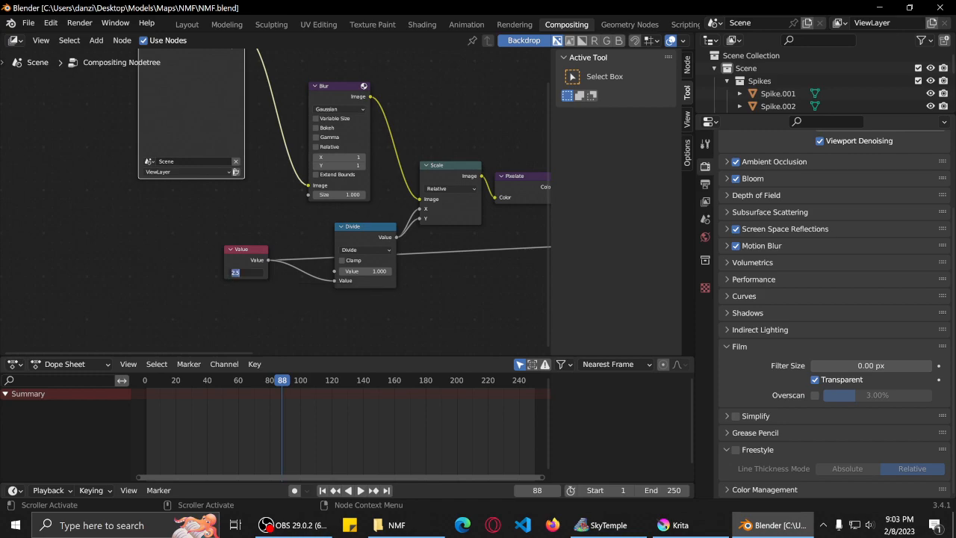
{"action": "key", "text": "Return"}
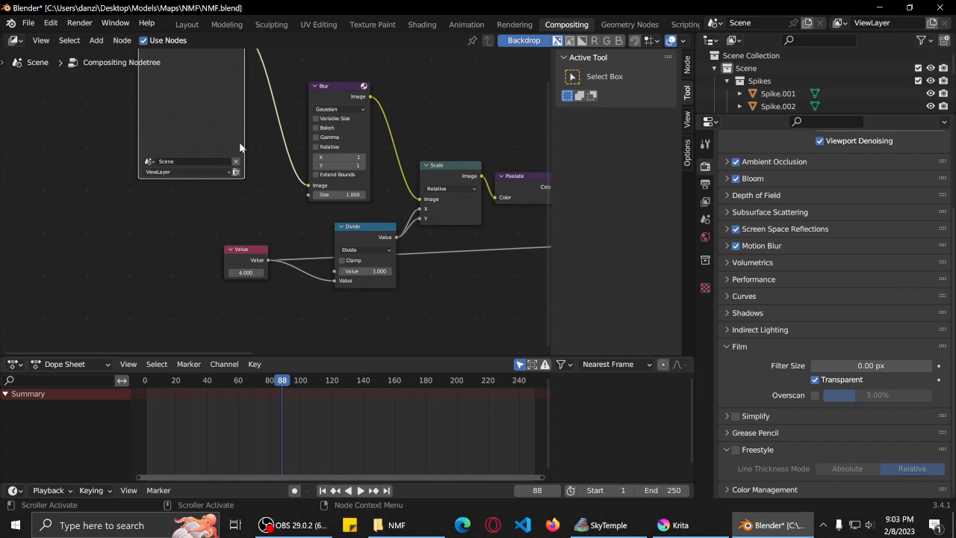
Render the current frame and inspect the pixelated spikes in the result.
{"action": "key", "text": "F12"}
{"action": "scroll", "coordinate": [370, 282], "scroll_direction": "up", "scroll_amount": 5}
{"action": "scroll", "coordinate": [416, 268], "scroll_direction": "up", "scroll_amount": 2}
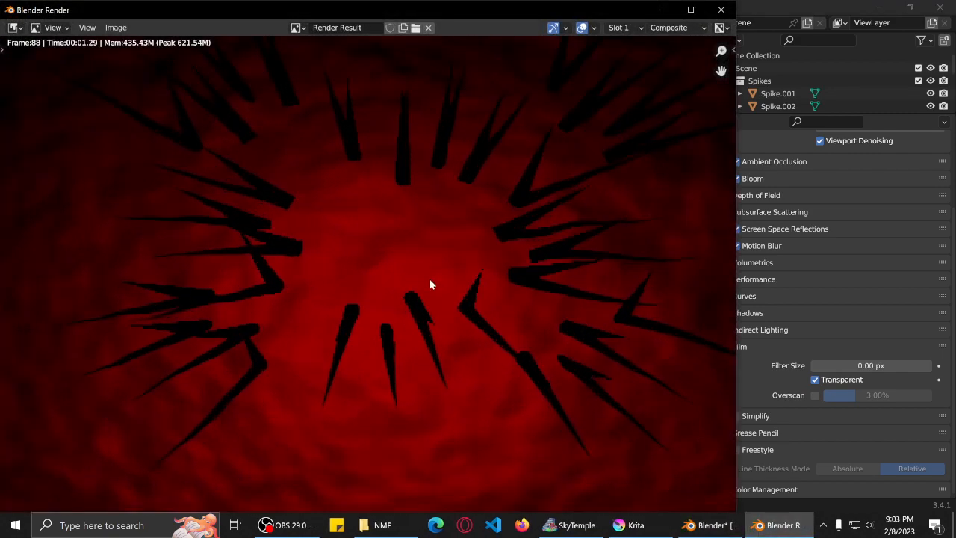
{"action": "middle_click_drag", "start_coordinate": [450, 286], "coordinate": [448, 289]}
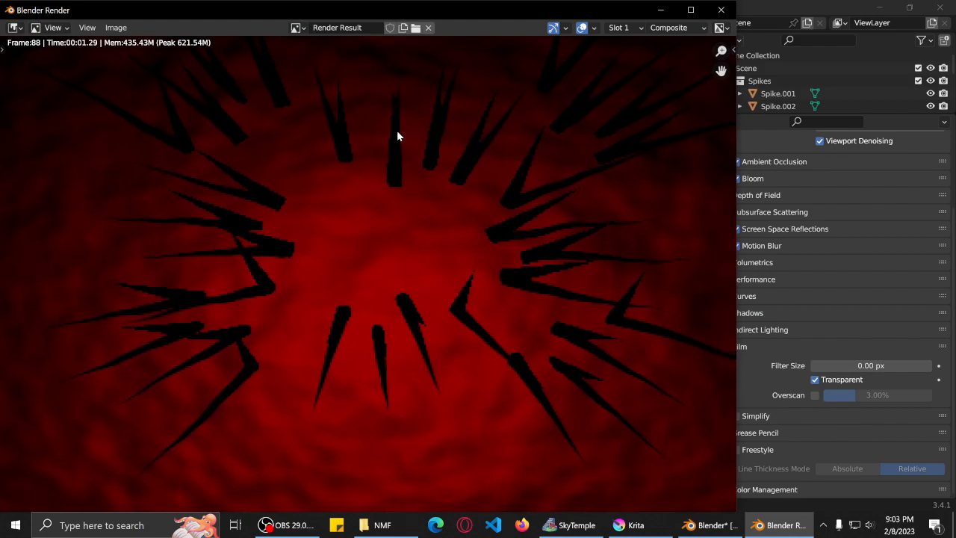
Save the rendered image over untitled.png in the NMF folder, then close the render window and minimize Blender.
{"action": "left_click", "coordinate": [116, 28]}
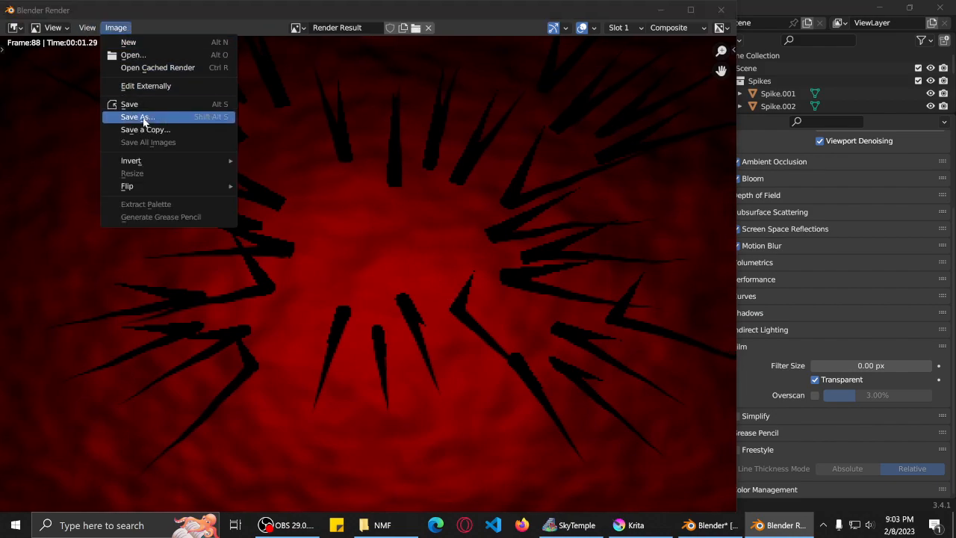
{"action": "left_click", "coordinate": [236, 122]}
{"action": "left_click", "coordinate": [583, 410]}
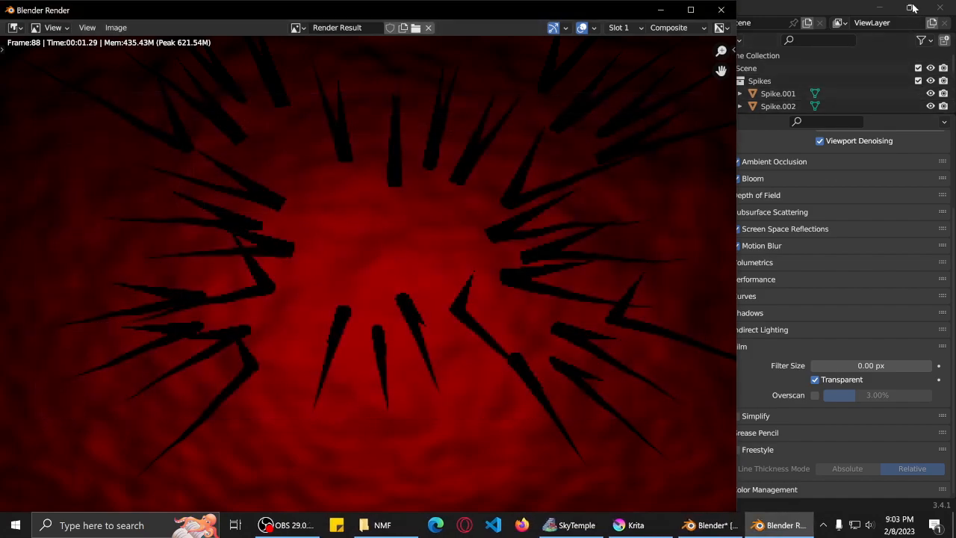
{"action": "left_click", "coordinate": [721, 9]}
{"action": "left_click", "coordinate": [880, 7]}
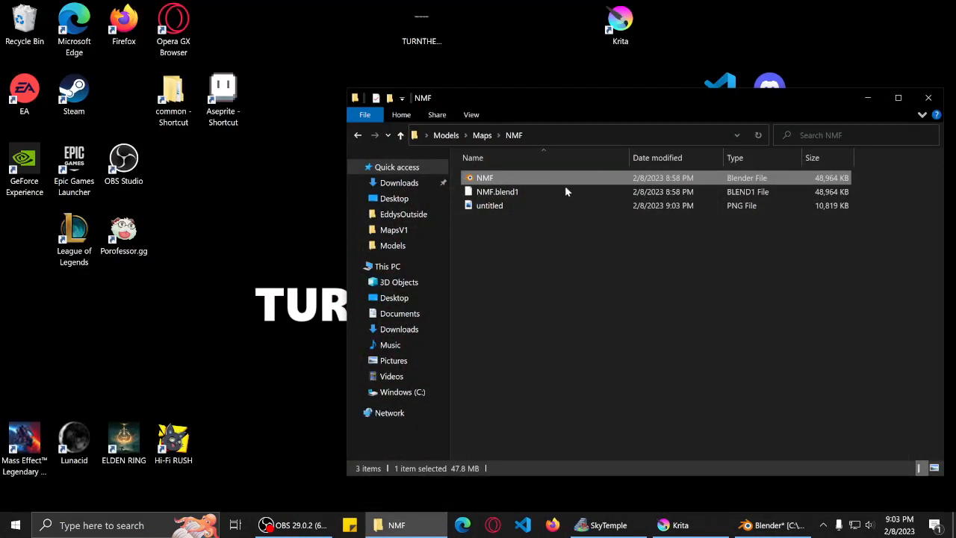
Add the re-rendered untitled.png from the NMF folder to the Krita document as a layer beneath shinx.png.
{"action": "left_click", "coordinate": [690, 525]}
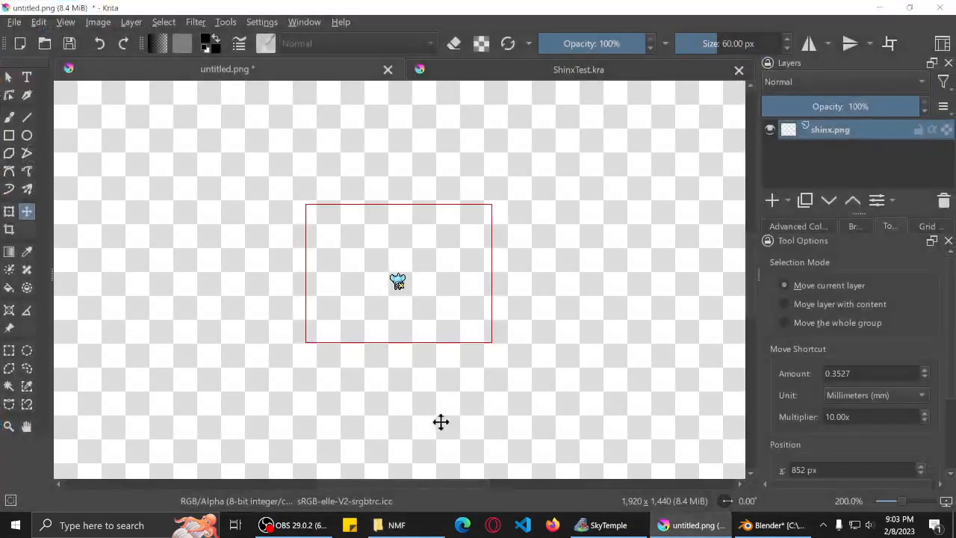
{"action": "left_click", "coordinate": [416, 529]}
{"action": "left_click_drag", "start_coordinate": [489, 206], "coordinate": [254, 285]}
{"action": "left_click", "coordinate": [252, 277]}
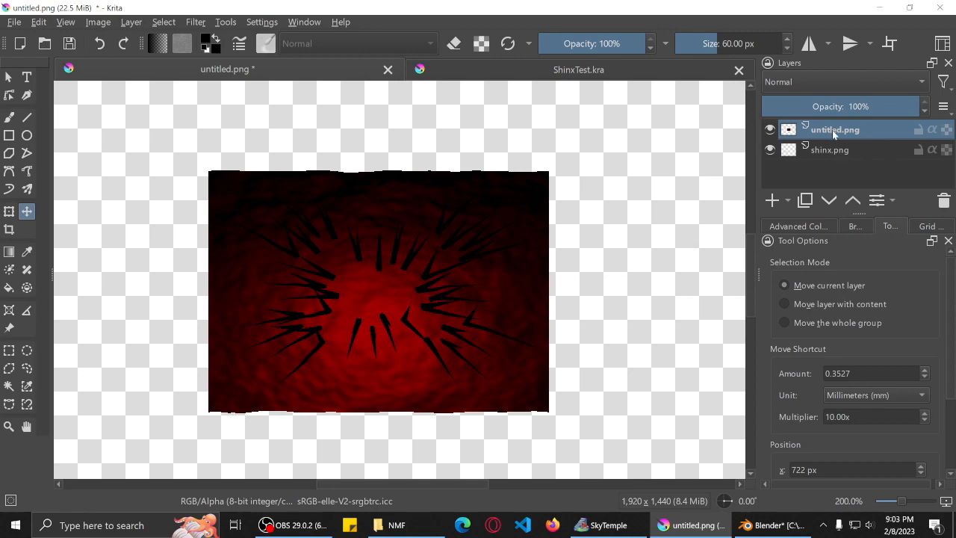
{"action": "left_click_drag", "start_coordinate": [834, 134], "coordinate": [833, 168]}
{"action": "scroll", "coordinate": [446, 265], "scroll_direction": "up", "scroll_amount": 2, "text": "ctrl"}
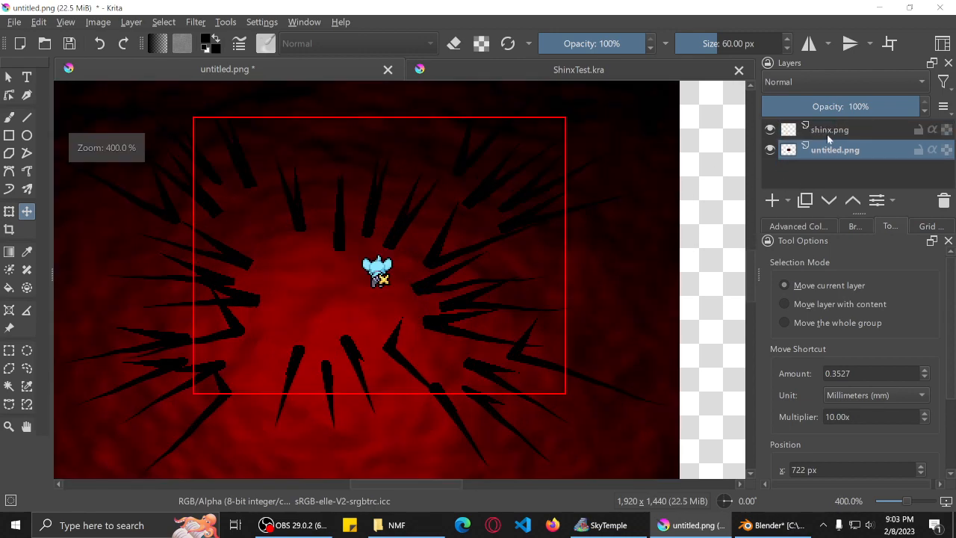
Move the shinx.png layer so the sprite sits in the middle of the spike ring, and compare their scale and pixelation.
{"action": "key", "text": "Page_Up"}
{"action": "mouse_move", "coordinate": [531, 253]}
{"action": "left_mouse_down"}
{"action": "mouse_move", "coordinate": [565, 257]}
{"action": "mouse_move", "coordinate": [533, 256]}
{"action": "mouse_move", "coordinate": [545, 262]}
{"action": "left_mouse_up"}
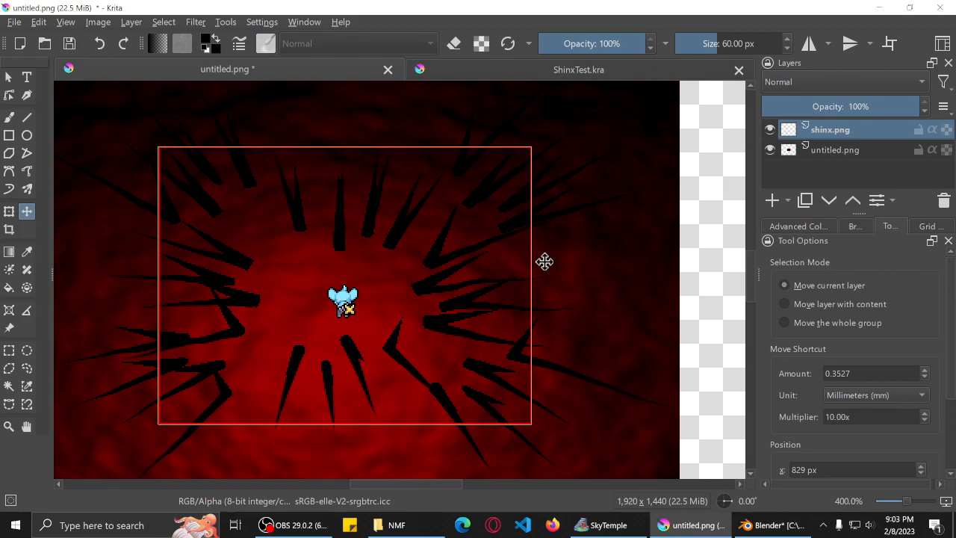
{"action": "scroll", "coordinate": [324, 300], "scroll_direction": "up", "scroll_amount": 2}
{"action": "middle_click_drag", "start_coordinate": [325, 300], "coordinate": [398, 280]}
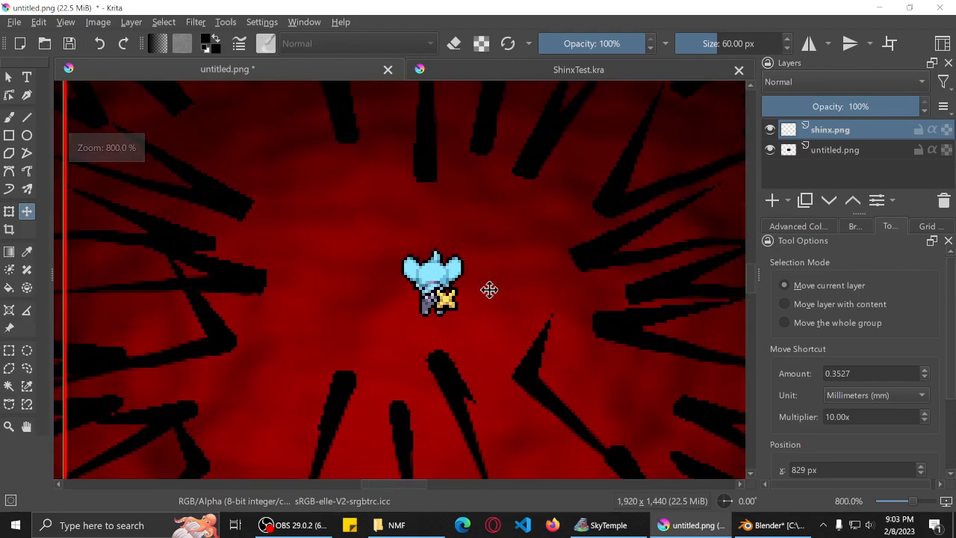
{"action": "scroll", "coordinate": [517, 312], "scroll_direction": "down", "scroll_amount": 1}
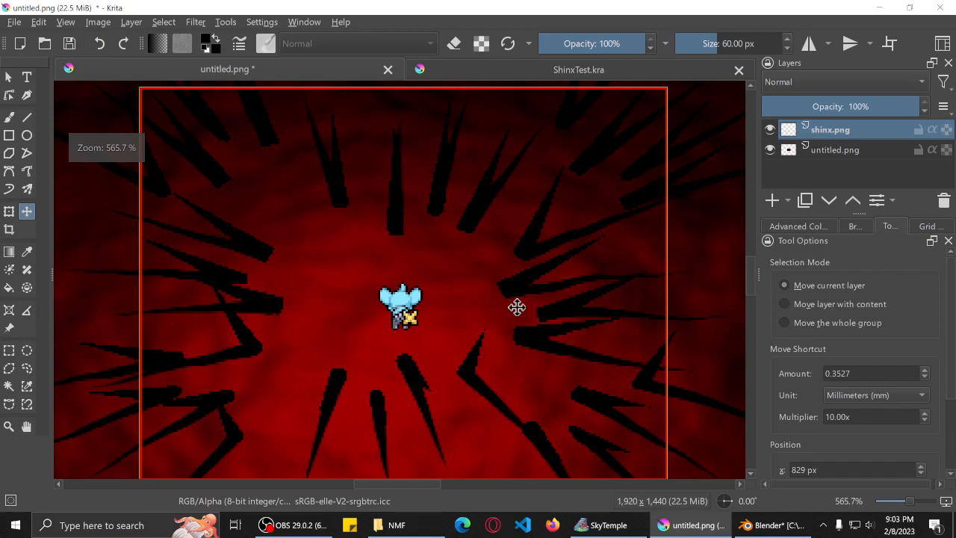
{"action": "scroll", "coordinate": [517, 307], "scroll_direction": "down", "scroll_amount": 1}
{"action": "scroll", "coordinate": [517, 305], "scroll_direction": "down", "scroll_amount": 1}
{"action": "scroll", "coordinate": [516, 305], "scroll_direction": "up", "scroll_amount": 1}
{"action": "middle_click_drag", "start_coordinate": [574, 326], "coordinate": [574, 325]}
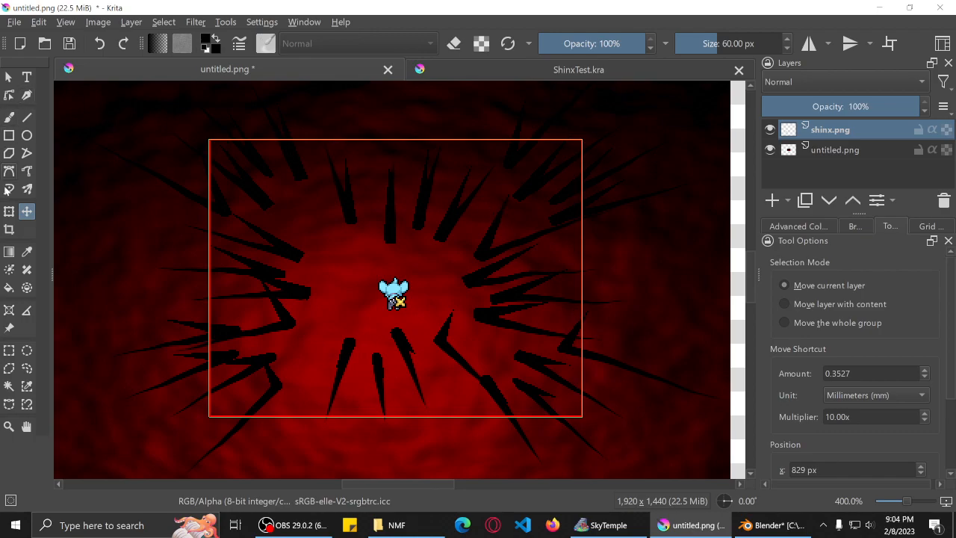
Make a rectangular selection of about 357 × 249 px around the spike ring to gauge the map's size.
{"action": "scroll", "coordinate": [85, 264], "scroll_direction": "down", "scroll_amount": 1, "text": "ctrl"}
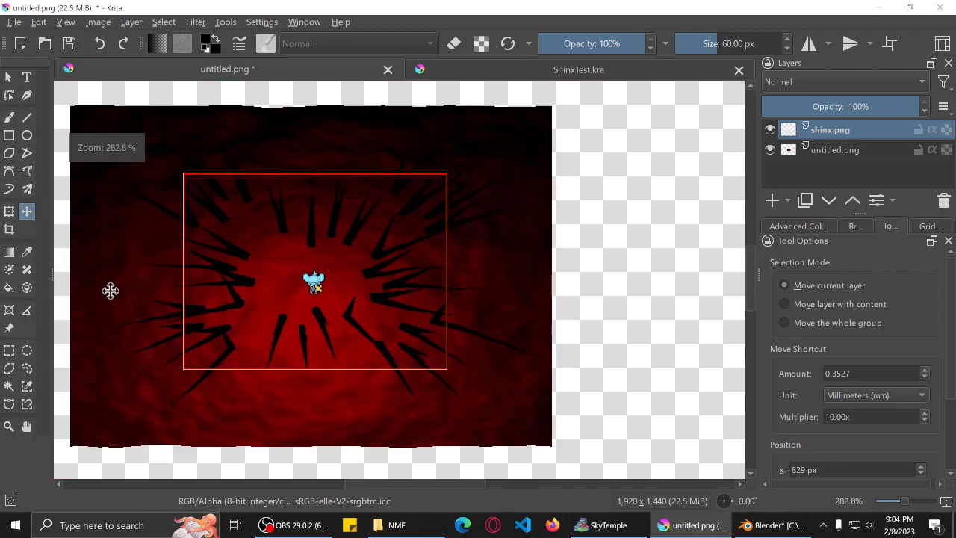
{"action": "left_click", "coordinate": [9, 351]}
{"action": "left_click_drag", "start_coordinate": [120, 140], "coordinate": [493, 399]}
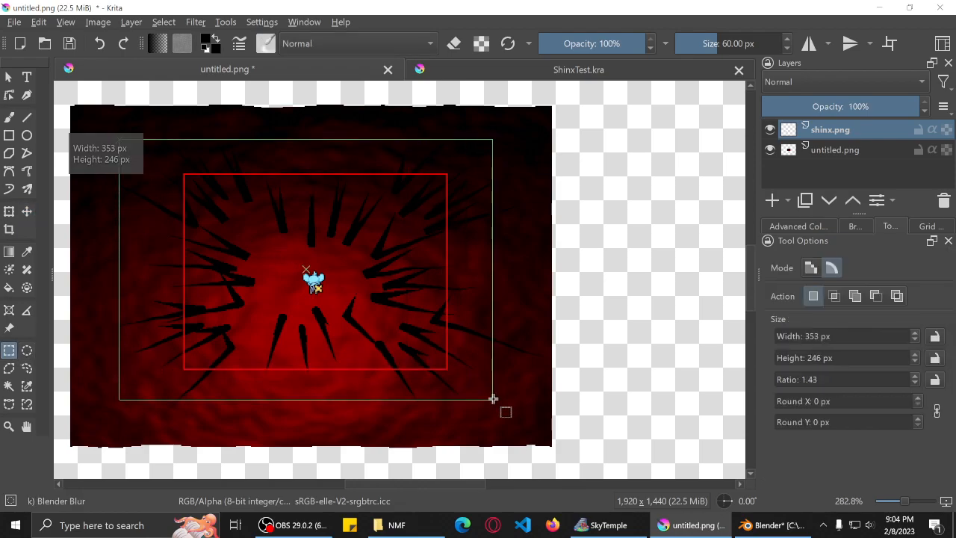
{"action": "left_click_drag", "start_coordinate": [493, 399], "coordinate": [498, 402]}
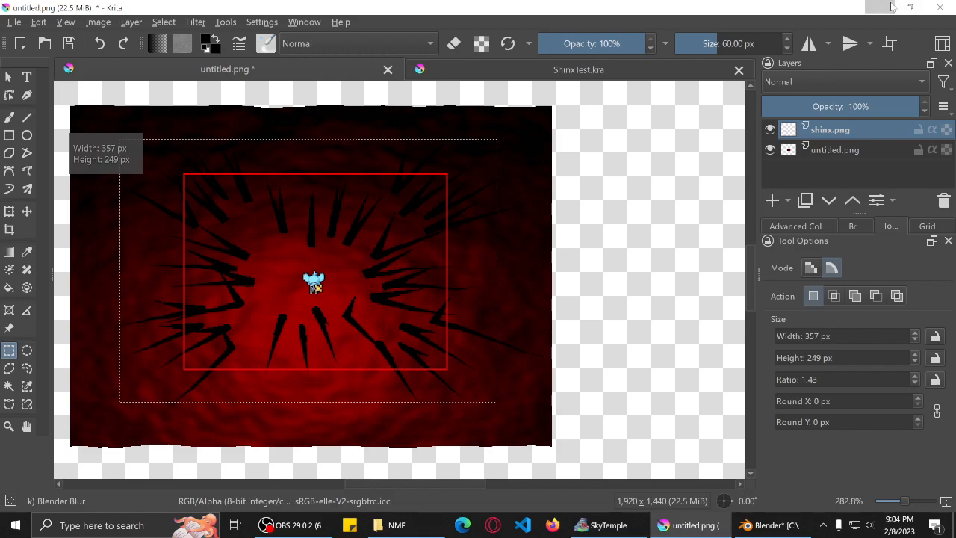
Minimize Krita, switch to SkyTemple and open the recent ROM file PMDExtendedV2.nds.
{"action": "left_click", "coordinate": [879, 7]}
{"action": "left_click", "coordinate": [606, 525]}
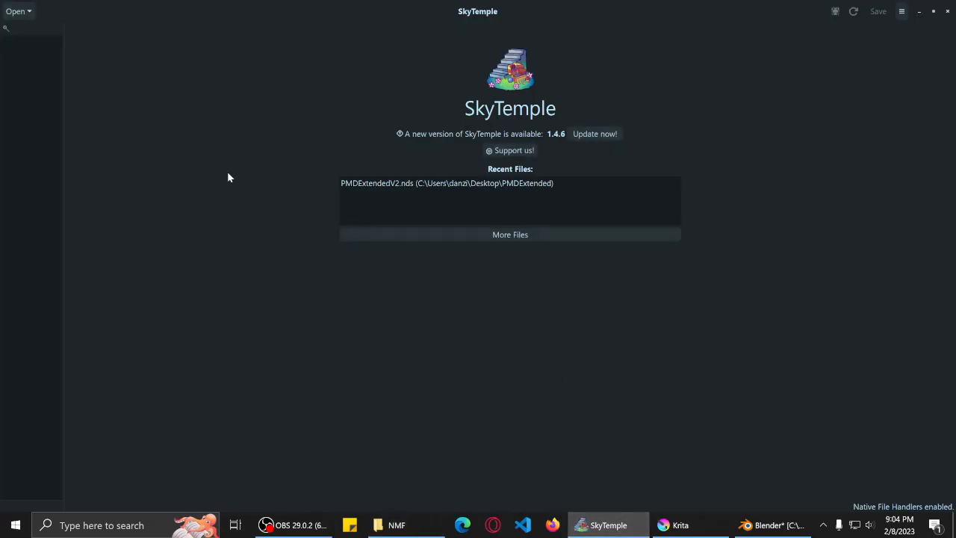
{"action": "double_click", "coordinate": [430, 187]}
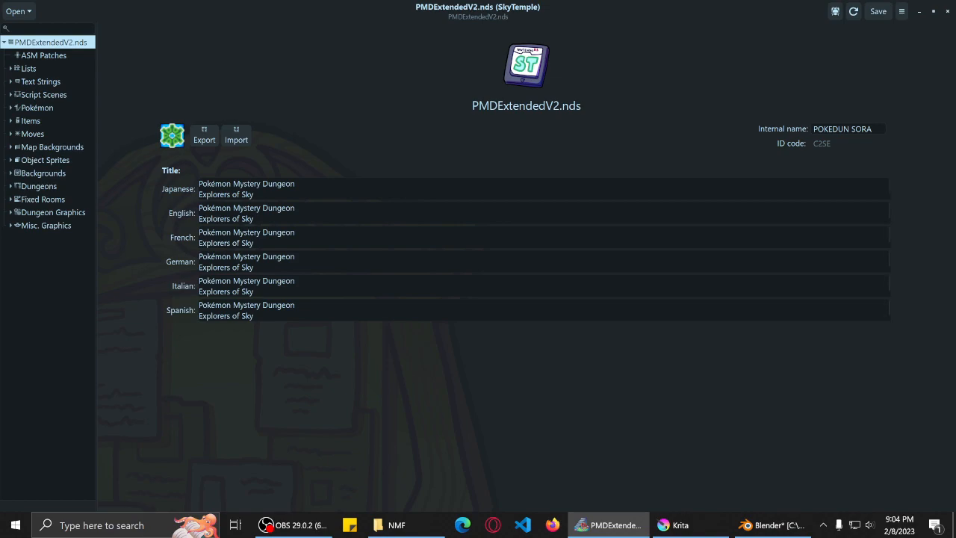
Look through the ROM's Backgrounds and Map Backgrounds categories, including the Others group.
{"action": "left_click", "coordinate": [11, 173]}
{"action": "left_click", "coordinate": [10, 173]}
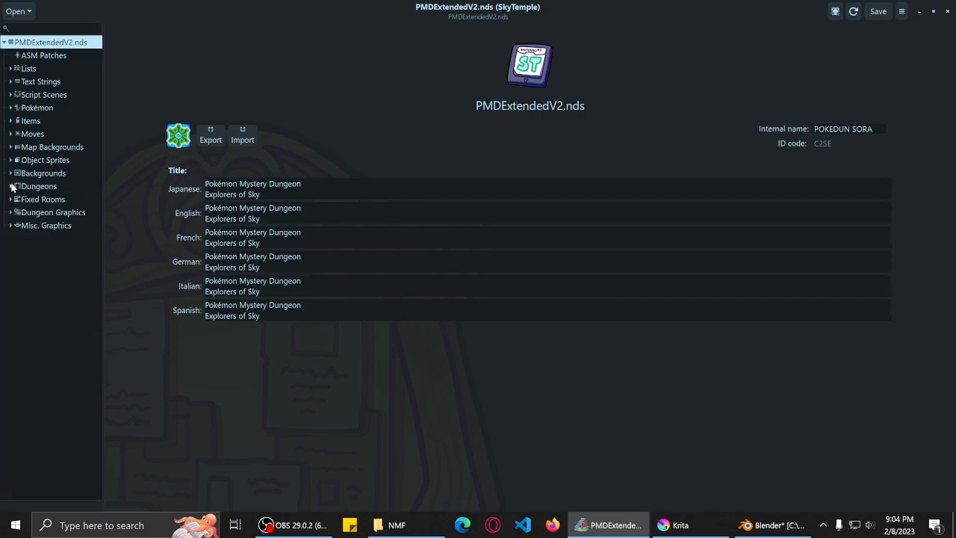
{"action": "left_click", "coordinate": [11, 148]}
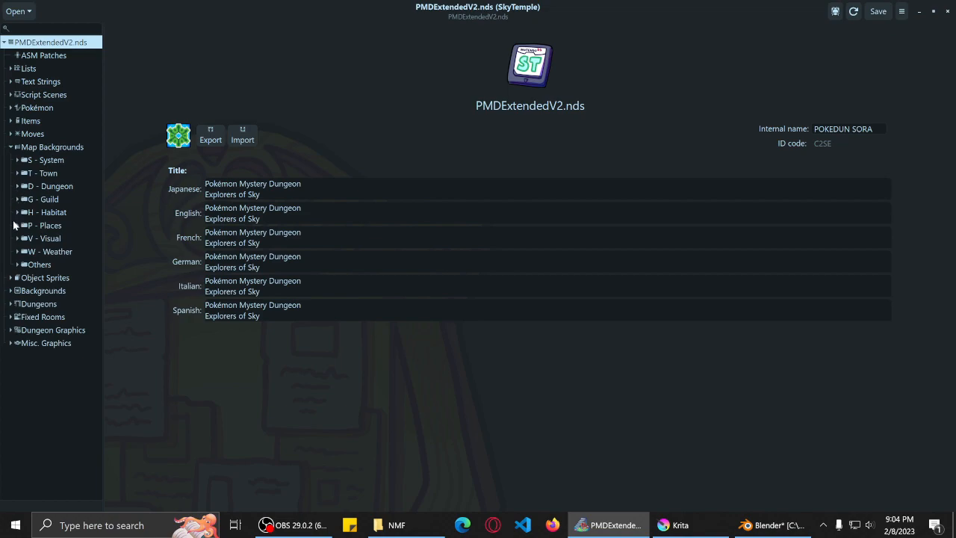
{"action": "left_click", "coordinate": [17, 265]}
{"action": "left_click", "coordinate": [17, 265]}
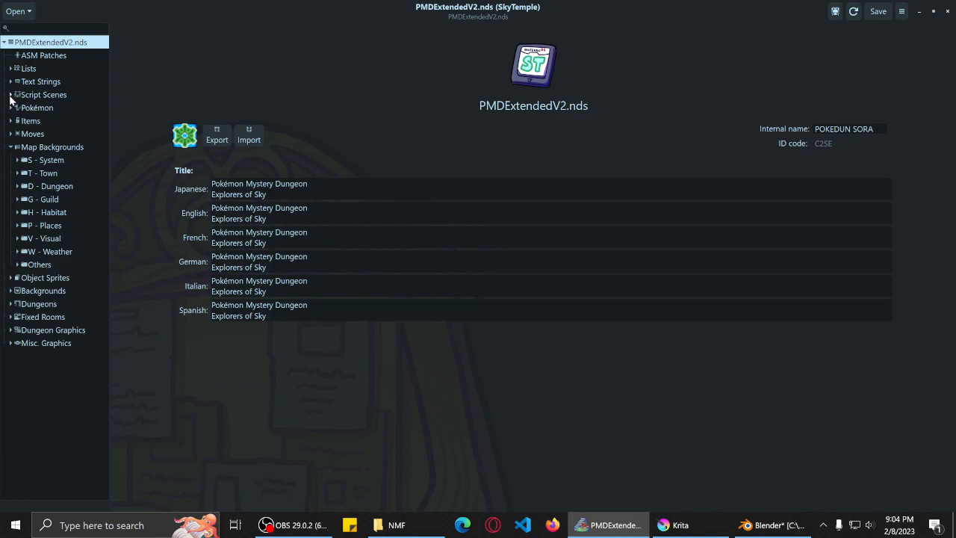
Search the ROM tree for "nmf" and open the nmf acting scene under PNMF for a closer look.
{"action": "left_click", "coordinate": [71, 29]}
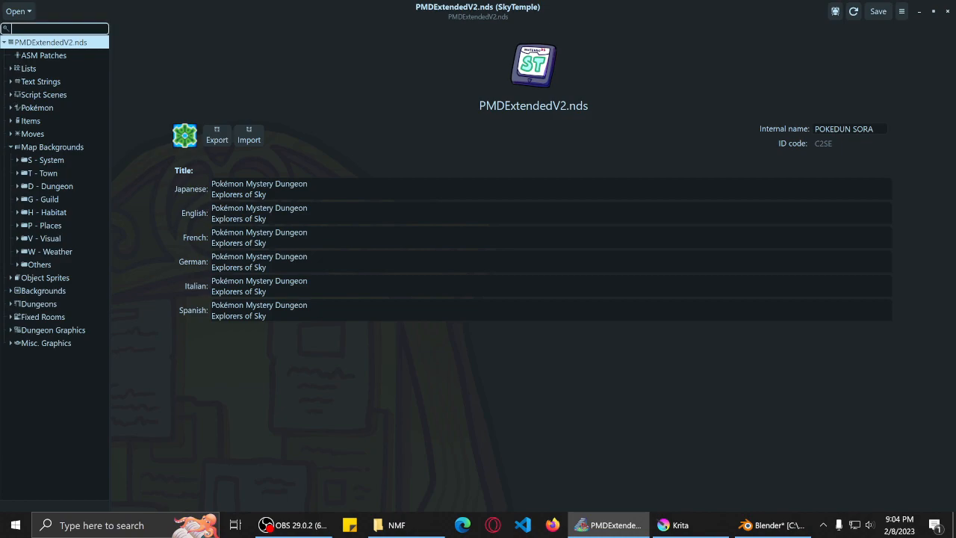
{"action": "type", "text": "nmf"}
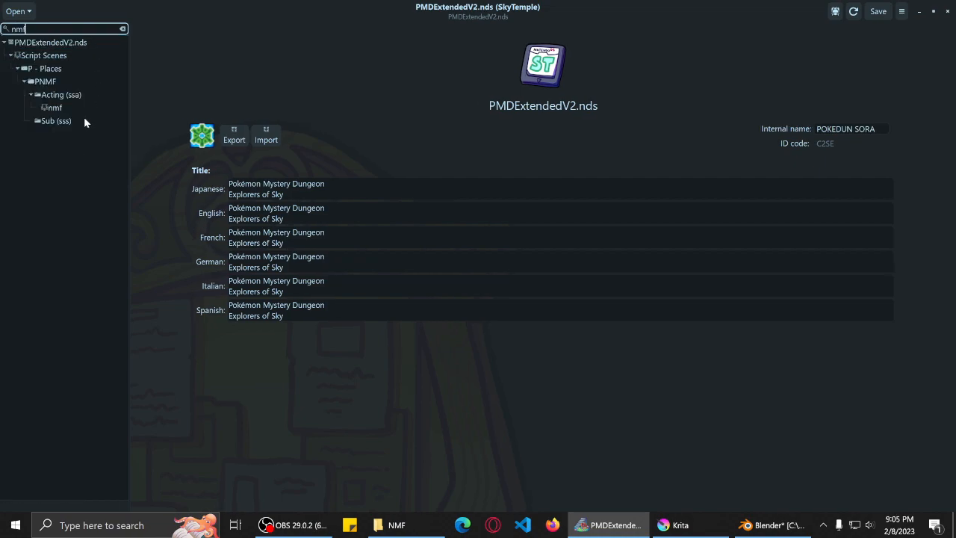
{"action": "left_click", "coordinate": [60, 108]}
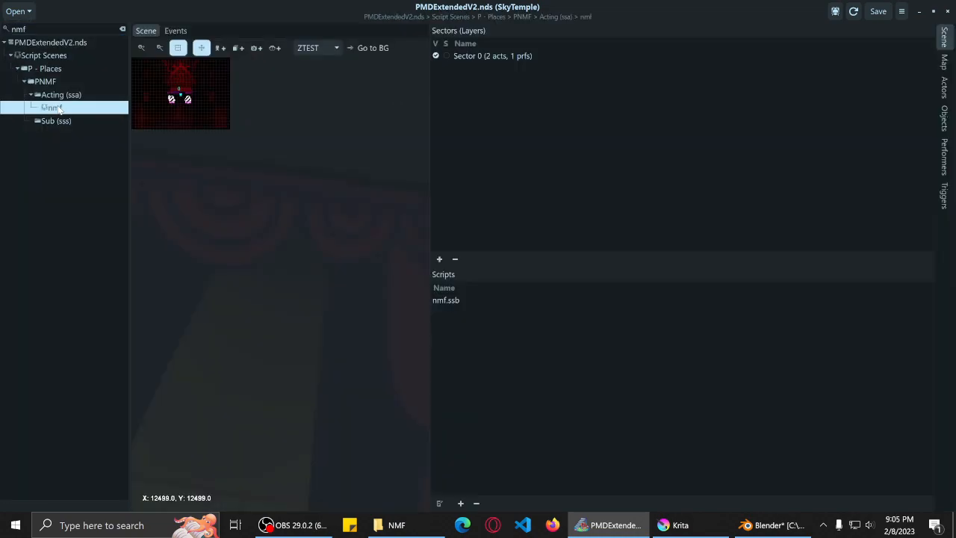
{"action": "left_click", "coordinate": [142, 48]}
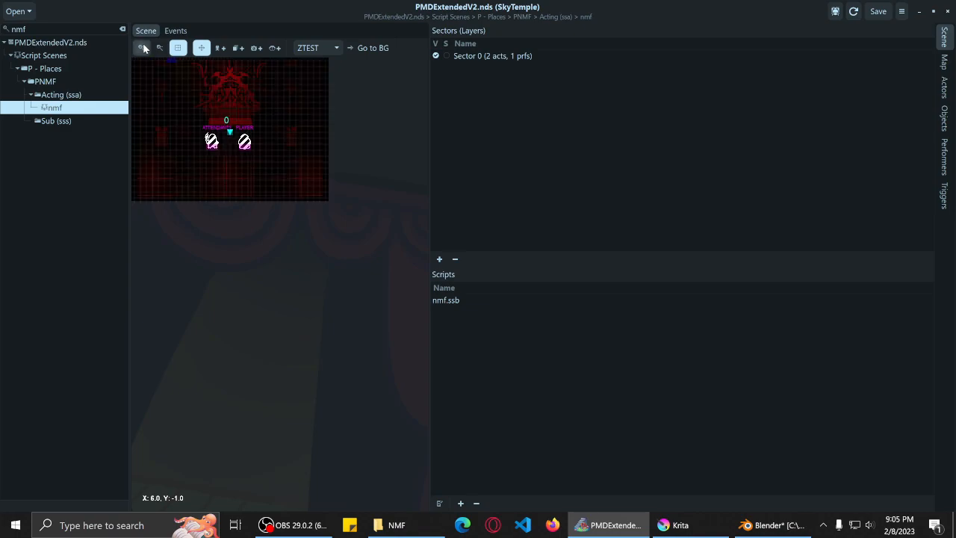
Clear the tree search and check which maps the Others group of Map Backgrounds contains.
{"action": "left_click", "coordinate": [18, 69]}
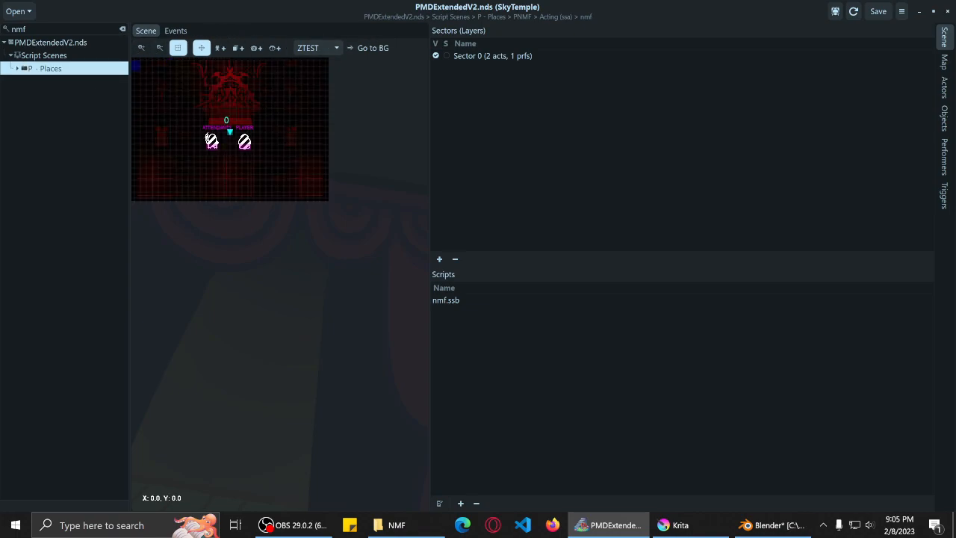
{"action": "left_click", "coordinate": [123, 29]}
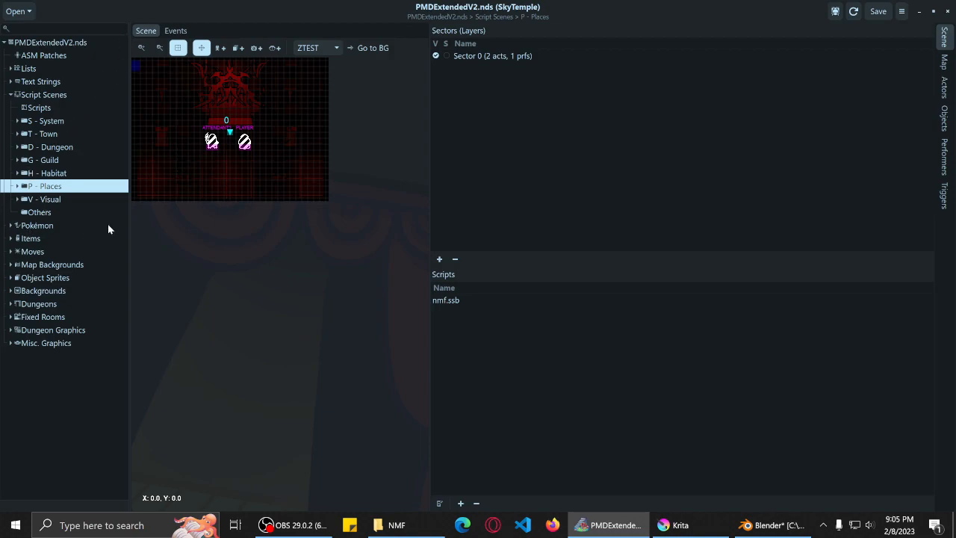
{"action": "left_click", "coordinate": [11, 264]}
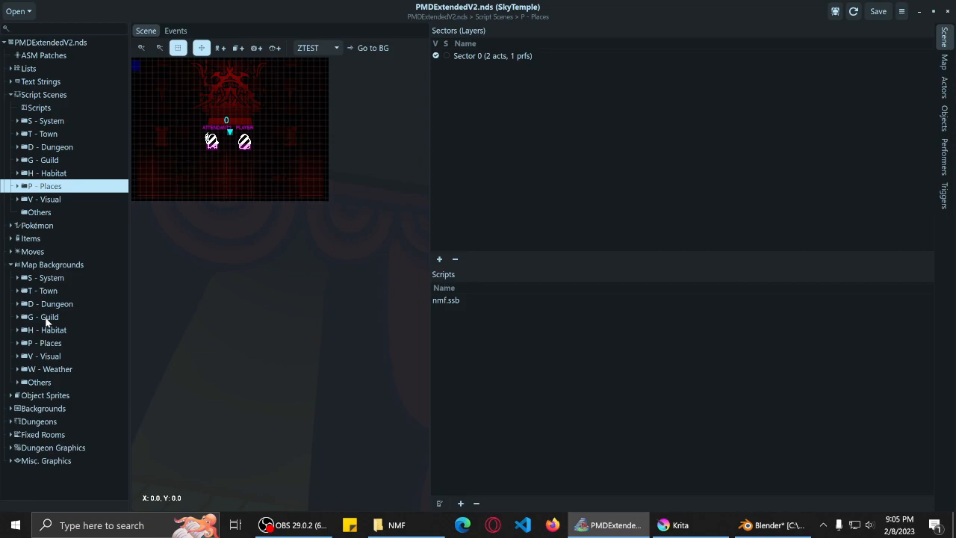
{"action": "left_click", "coordinate": [27, 384]}
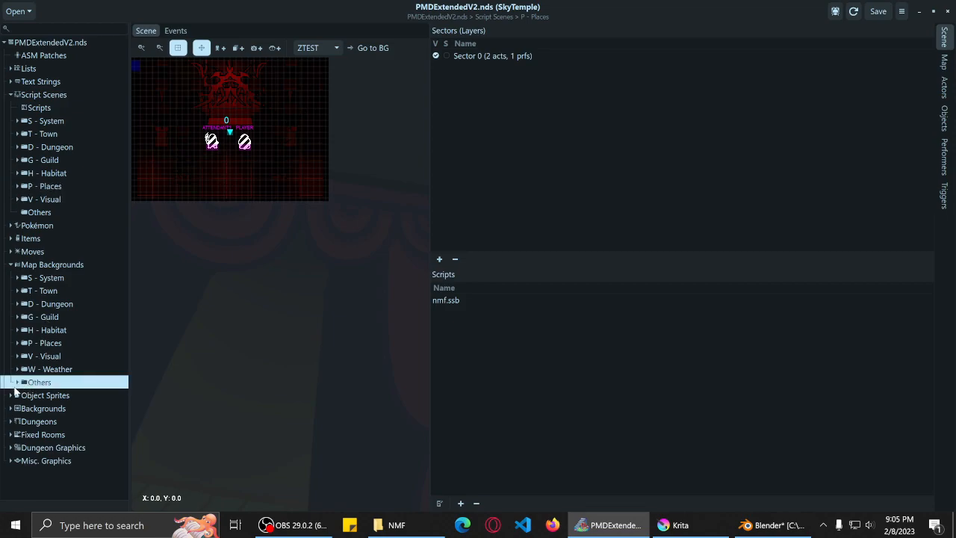
{"action": "left_click", "coordinate": [18, 383]}
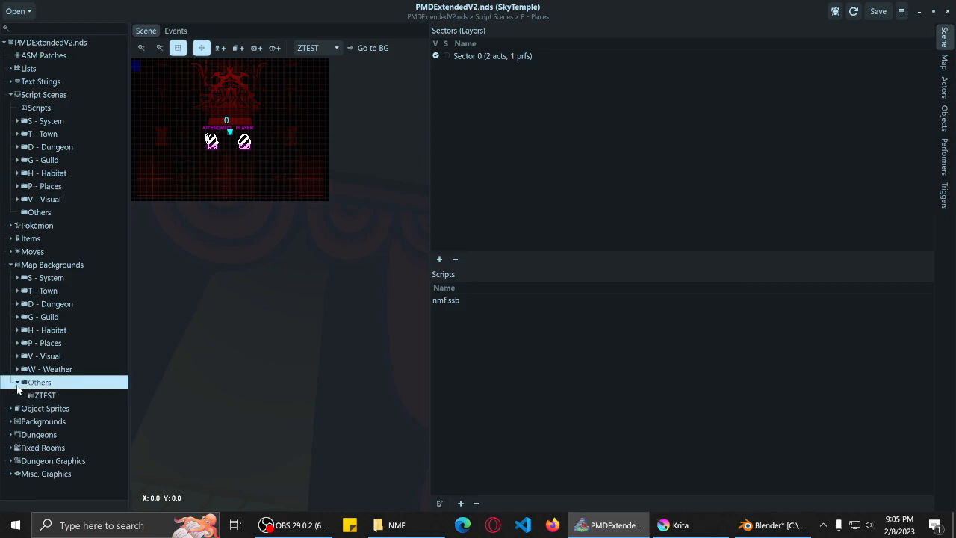
{"action": "left_click", "coordinate": [17, 383]}
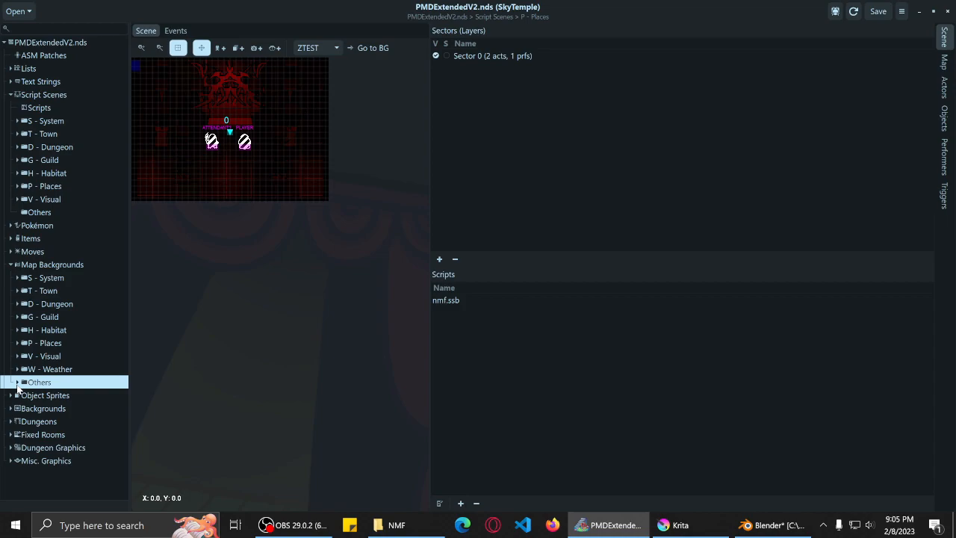
Try to create a new map background named NMF and dismiss the resulting dialog.
{"action": "left_click", "coordinate": [46, 265]}
{"action": "left_click", "coordinate": [572, 177]}
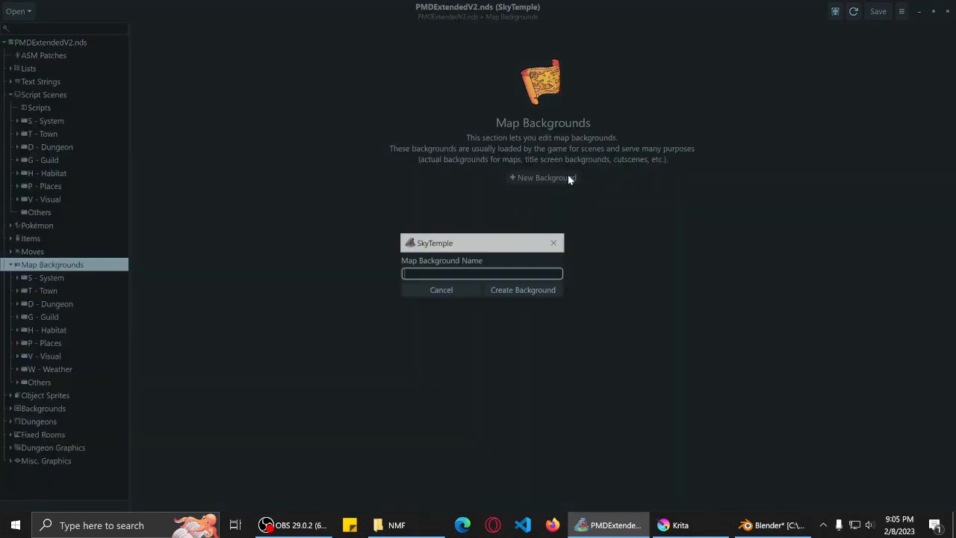
{"action": "type", "text": "NMF"}
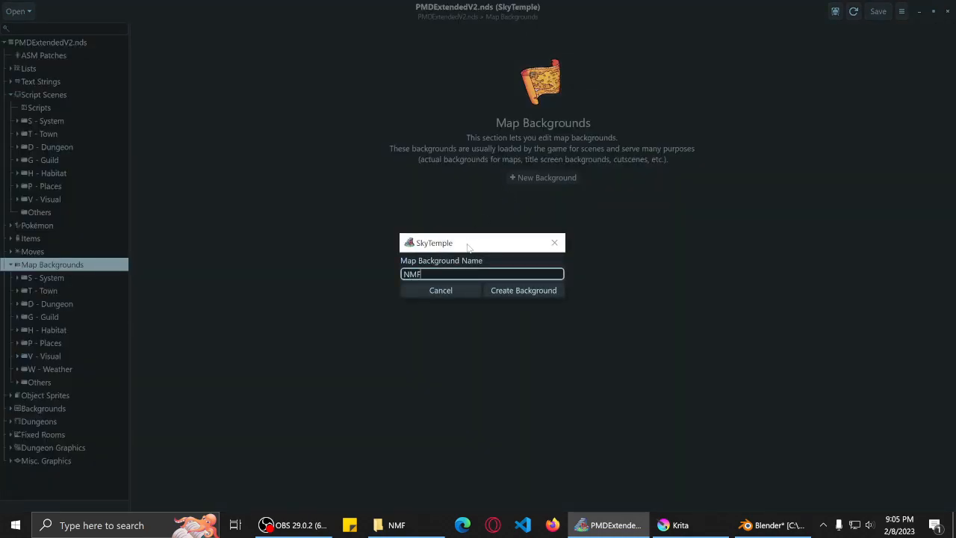
{"action": "left_click", "coordinate": [529, 293]}
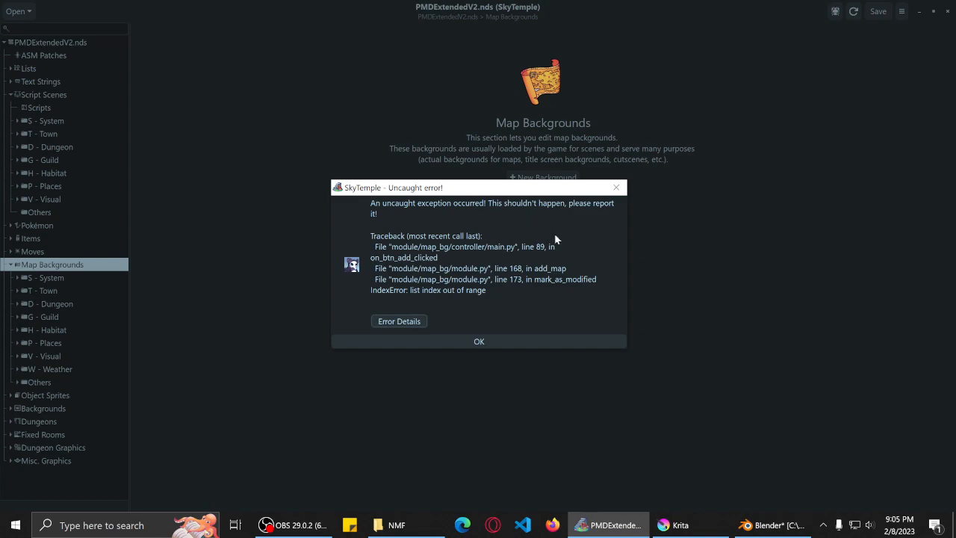
{"action": "left_click", "coordinate": [493, 341]}
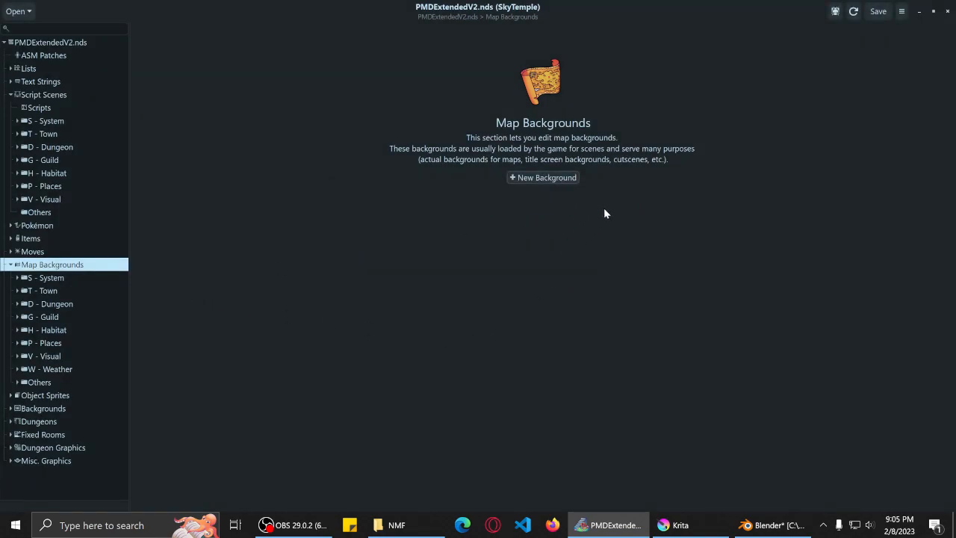
Retry creating the map background with the same name, NMF, and dismiss the message.
{"action": "left_click", "coordinate": [540, 179]}
{"action": "left_click", "coordinate": [488, 273]}
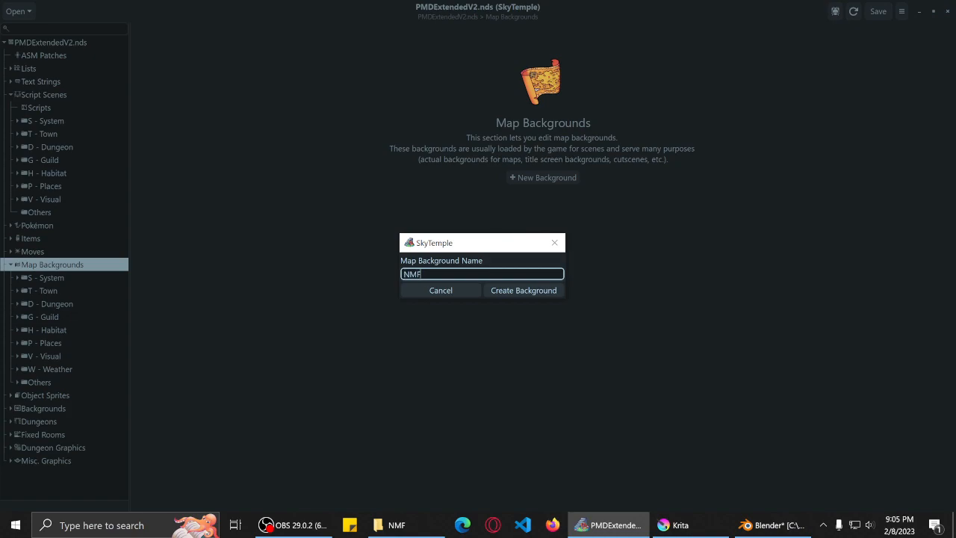
{"action": "key", "text": "ctrl+a"}
{"action": "left_click", "coordinate": [421, 274]}
{"action": "left_click", "coordinate": [499, 291]}
{"action": "left_click", "coordinate": [500, 288]}
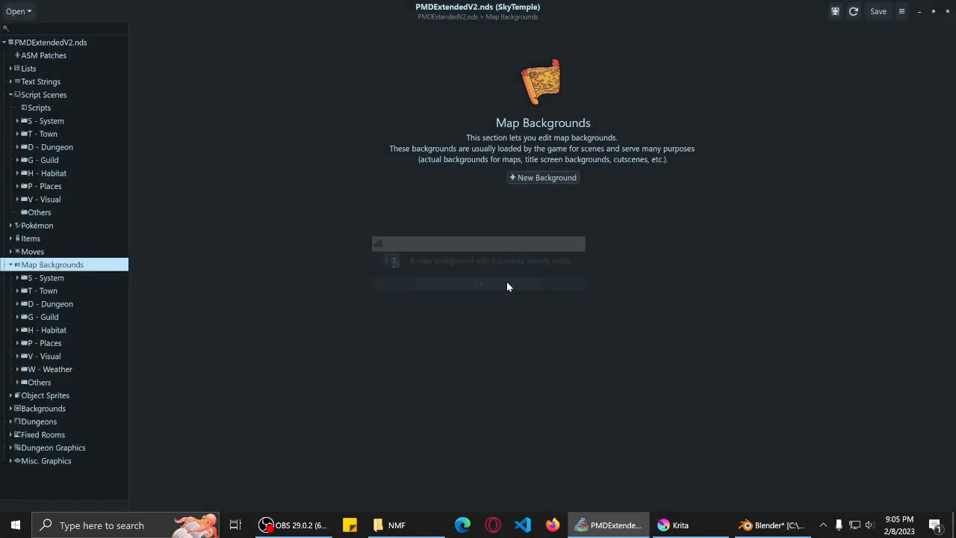
Open the NMF and ZTEST entries in the Others group of Map Backgrounds to check whether they load.
{"action": "left_click", "coordinate": [18, 382]}
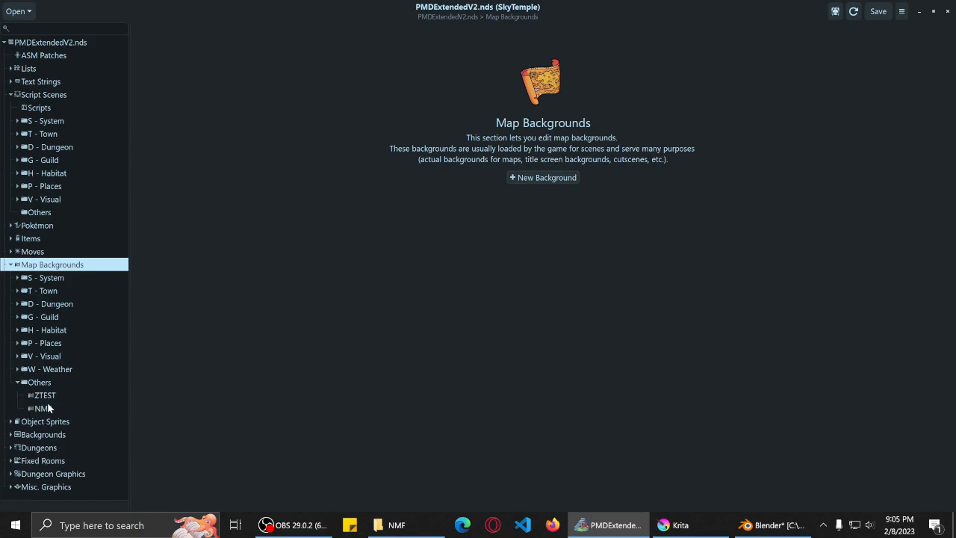
{"action": "left_click", "coordinate": [43, 408]}
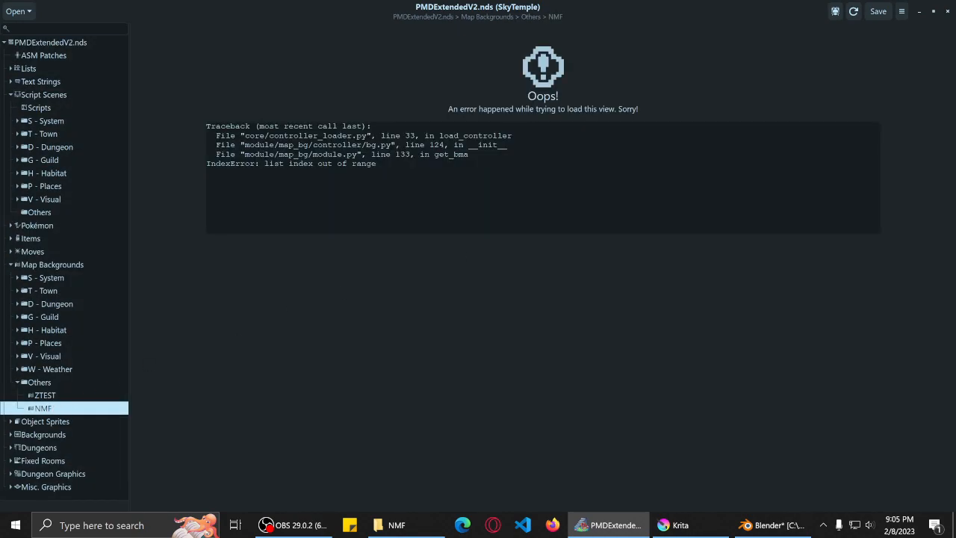
{"action": "left_click", "coordinate": [41, 398]}
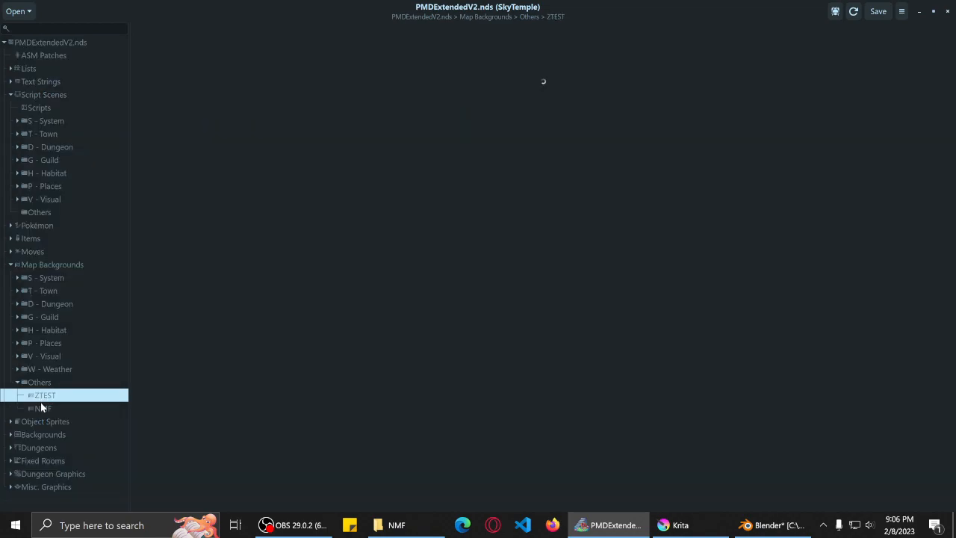
{"action": "left_click", "coordinate": [42, 409]}
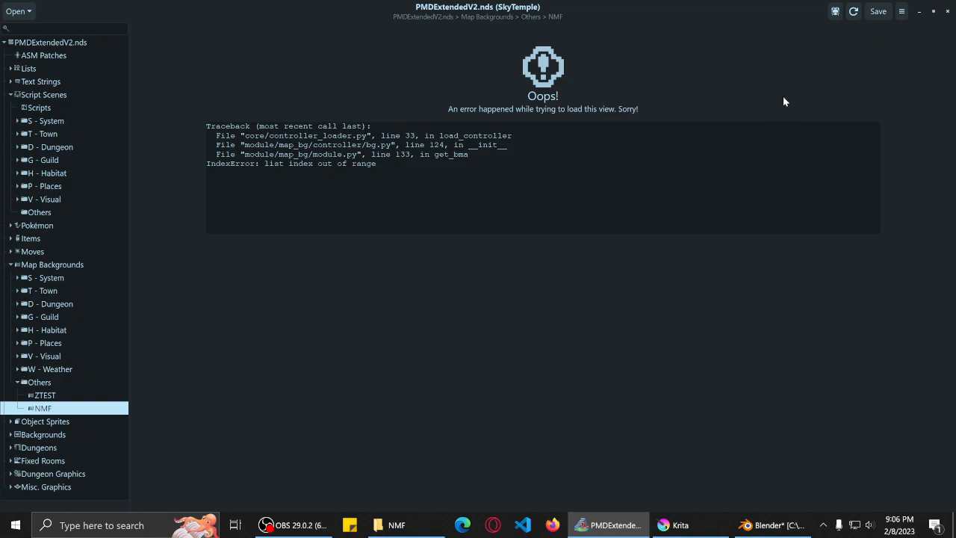
Restart SkyTemple, dismissing its script exception dialog and minimizing the NMF folder window in between.
{"action": "left_click", "coordinate": [947, 11]}
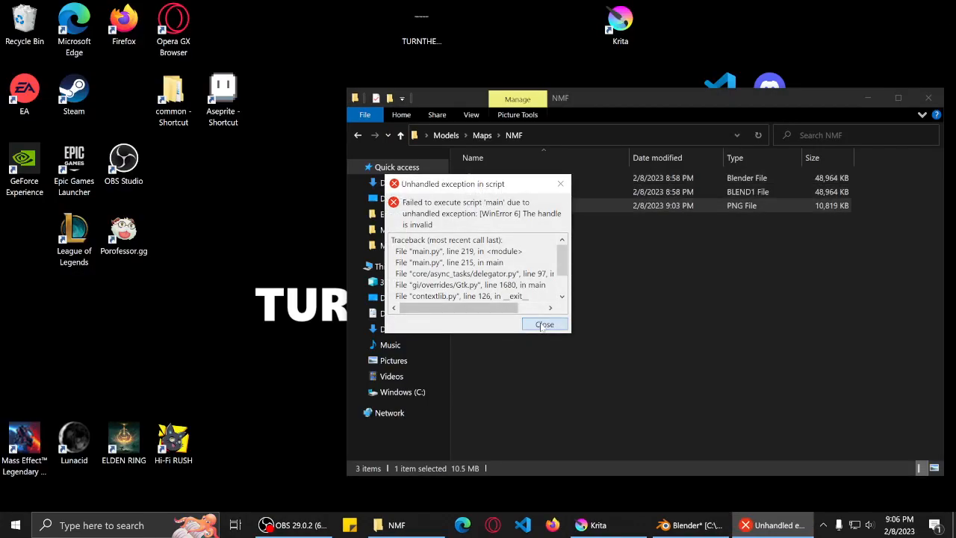
{"action": "left_click", "coordinate": [544, 325]}
{"action": "left_click", "coordinate": [868, 98]}
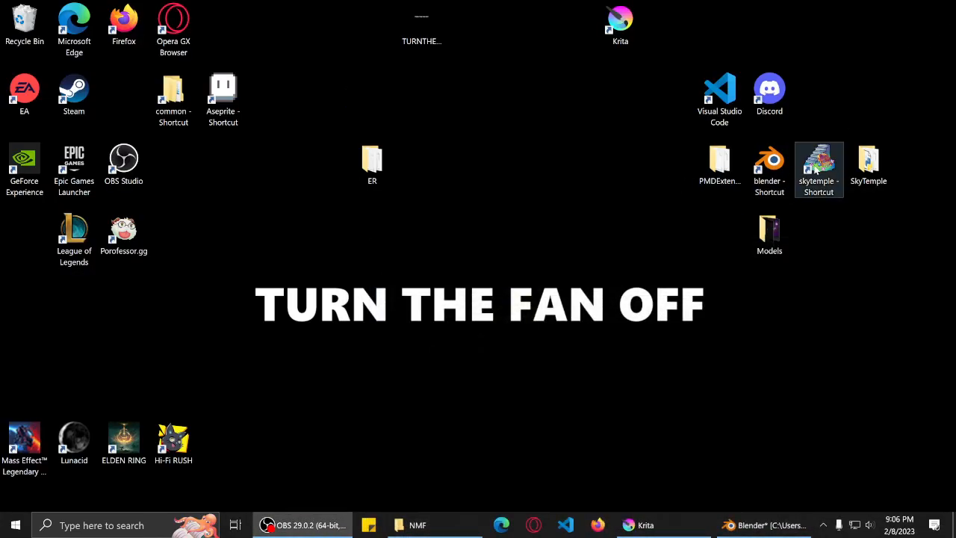
{"action": "left_click", "coordinate": [814, 171]}
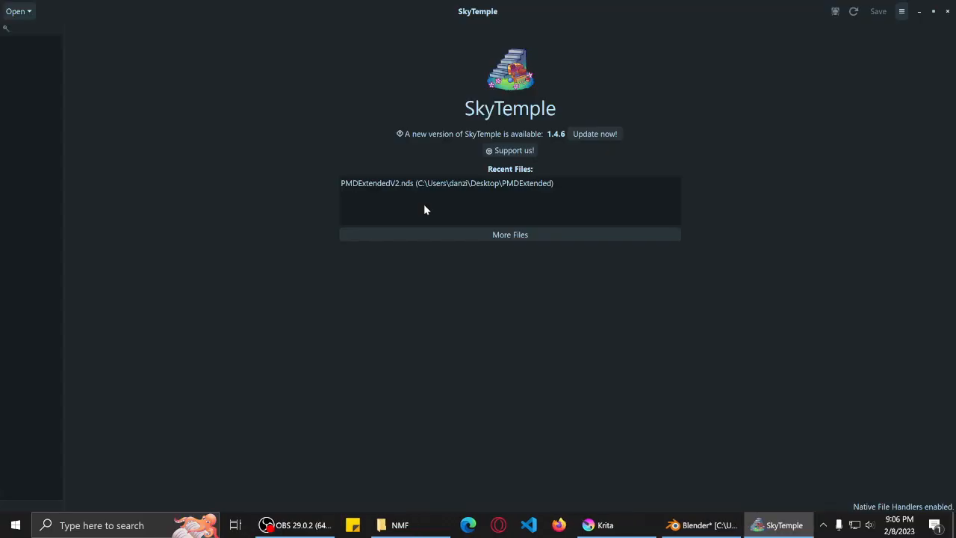
Open the PMDExtendedV2.nds ROM and view the ZTEST background in the Others group of Map Backgrounds.
{"action": "double_click", "coordinate": [476, 186]}
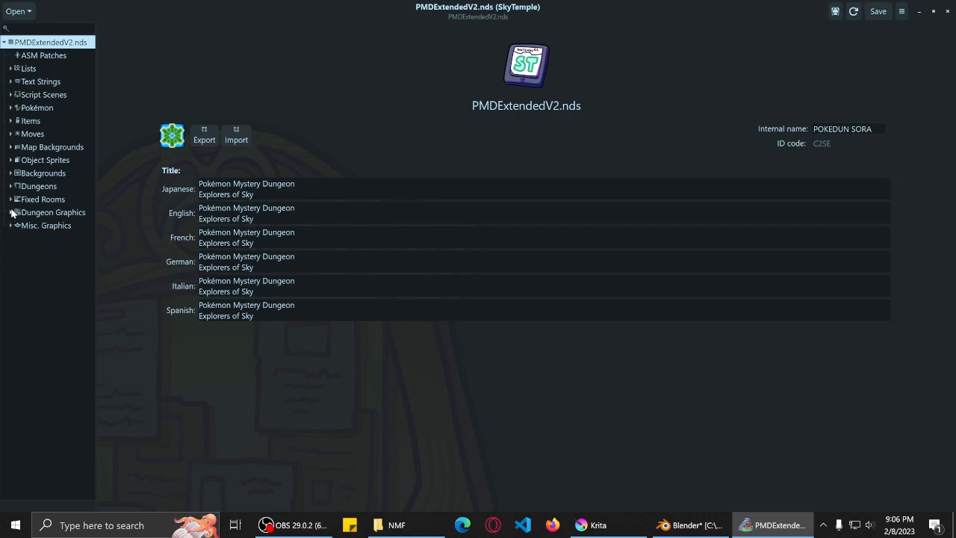
{"action": "left_click", "coordinate": [11, 147]}
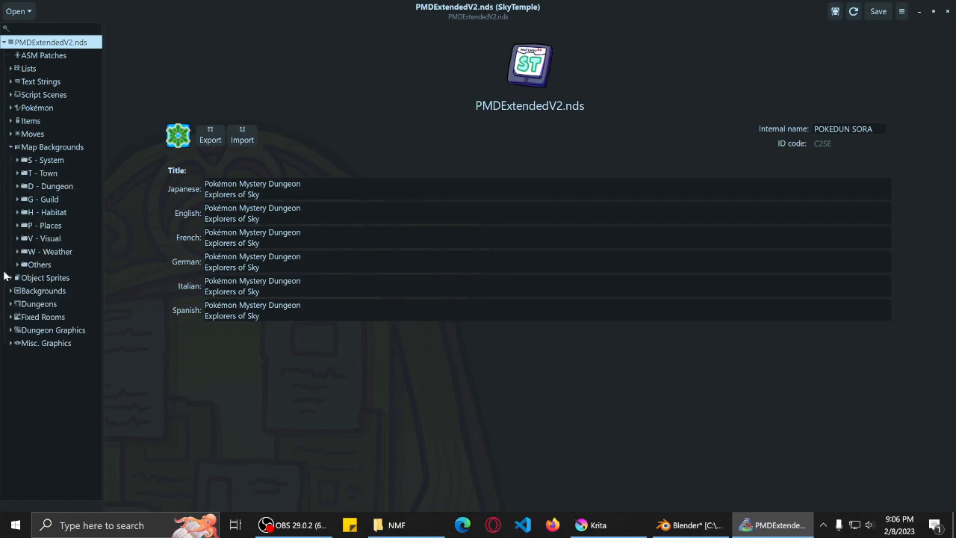
{"action": "left_click", "coordinate": [18, 264]}
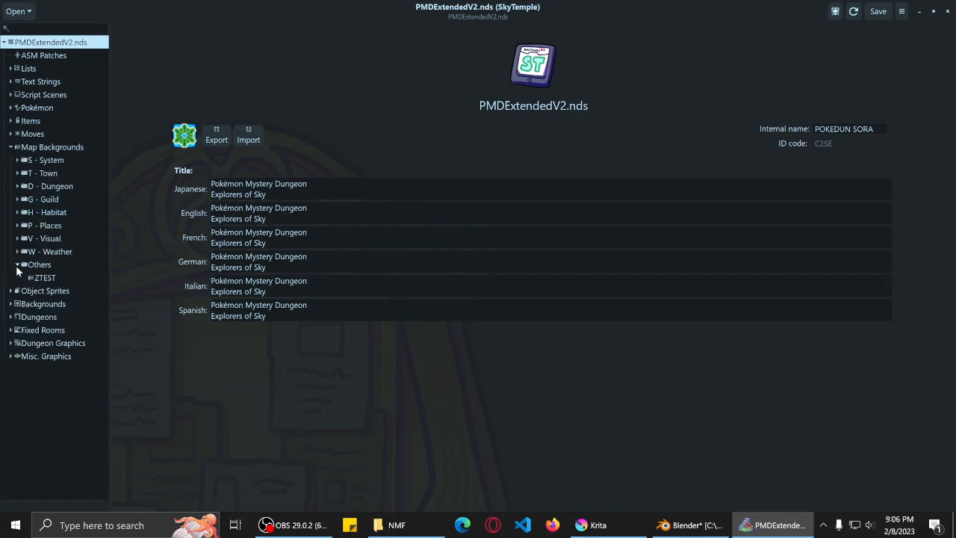
{"action": "left_click", "coordinate": [44, 276]}
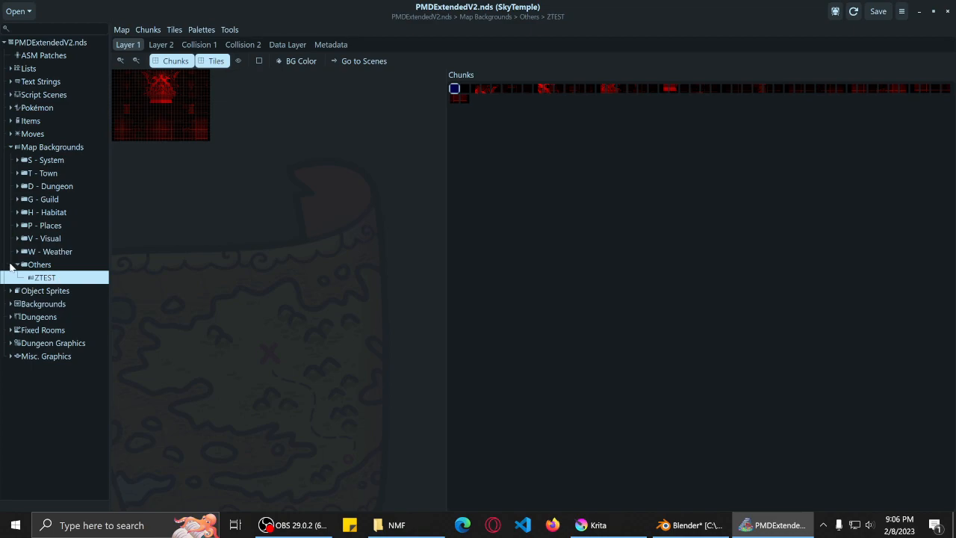
{"action": "left_click", "coordinate": [14, 266]}
{"action": "left_click", "coordinate": [18, 265]}
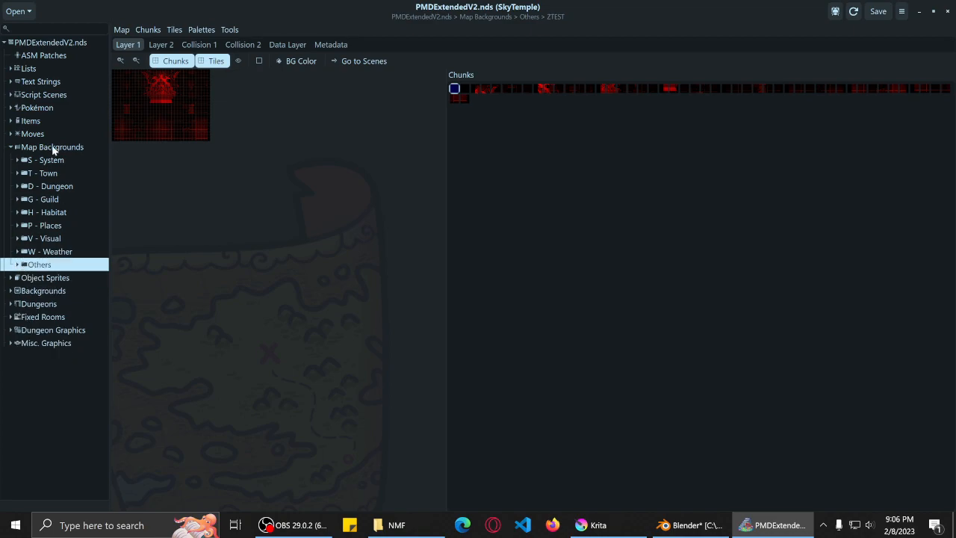
Try to create a new map background named ZNMF and dismiss the resulting dialog.
{"action": "left_click", "coordinate": [53, 147]}
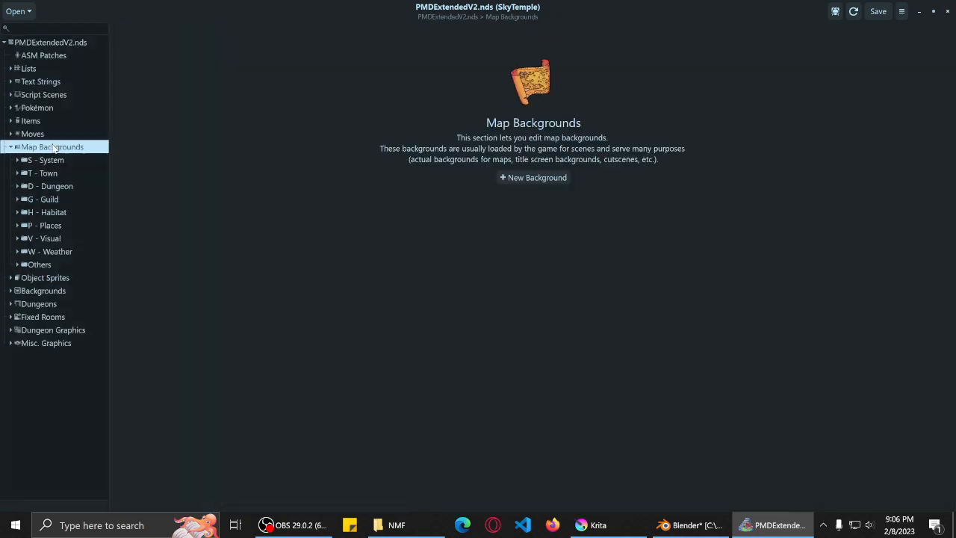
{"action": "left_click", "coordinate": [550, 179]}
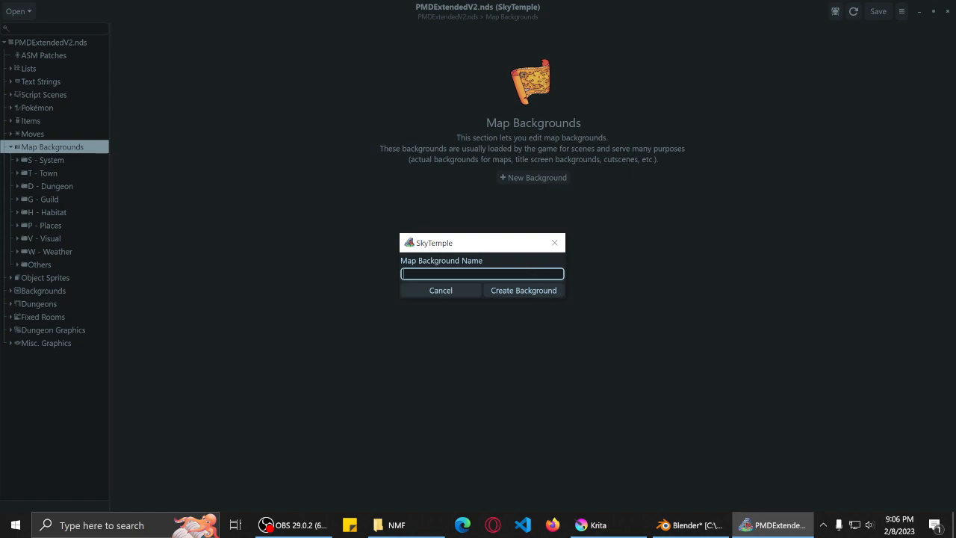
{"action": "type", "text": "NMF"}
{"action": "type", "text": "Z"}
{"action": "left_click", "coordinate": [522, 295]}
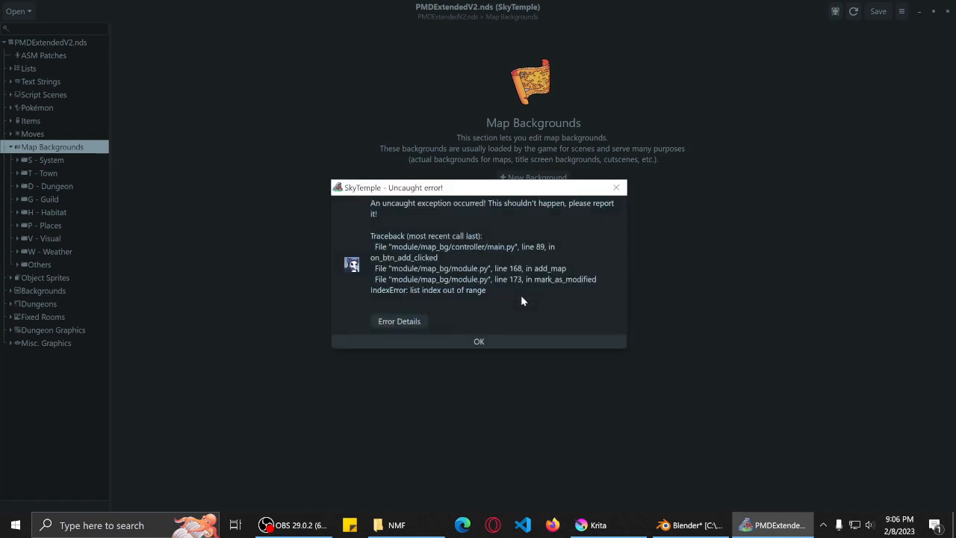
{"action": "left_click", "coordinate": [479, 341]}
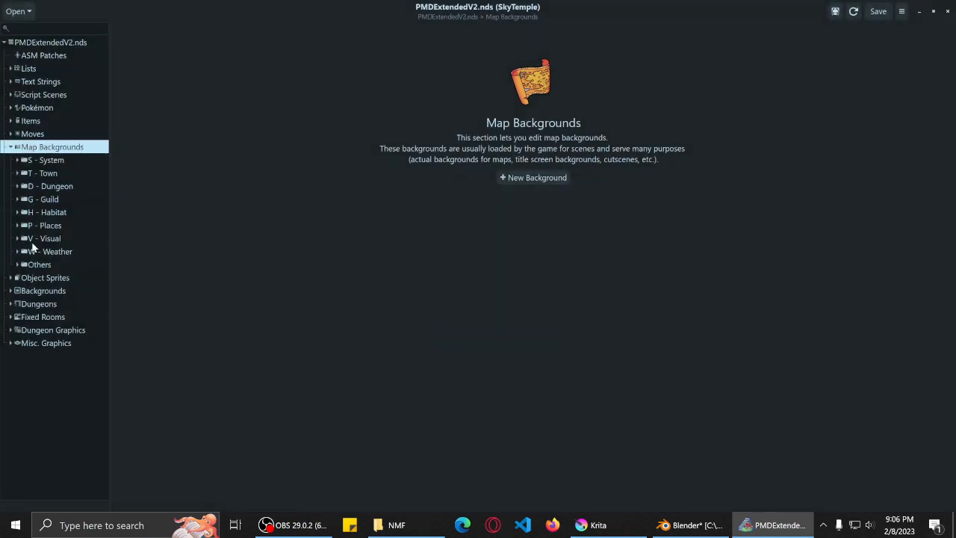
Open the ZNMF entry in the Others group to check whether it loads, and reload the ROM.
{"action": "left_click", "coordinate": [18, 266]}
{"action": "left_click", "coordinate": [45, 291]}
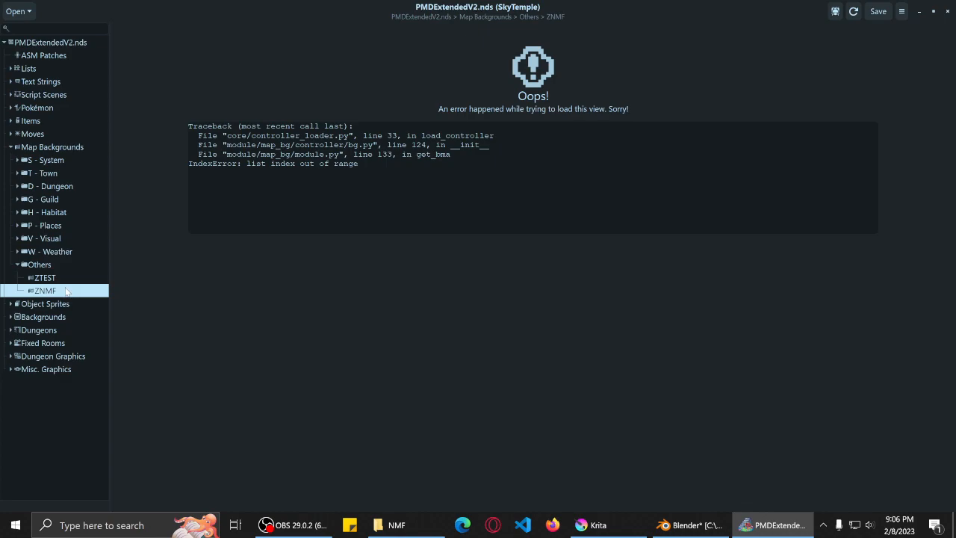
{"action": "left_click", "coordinate": [854, 12]}
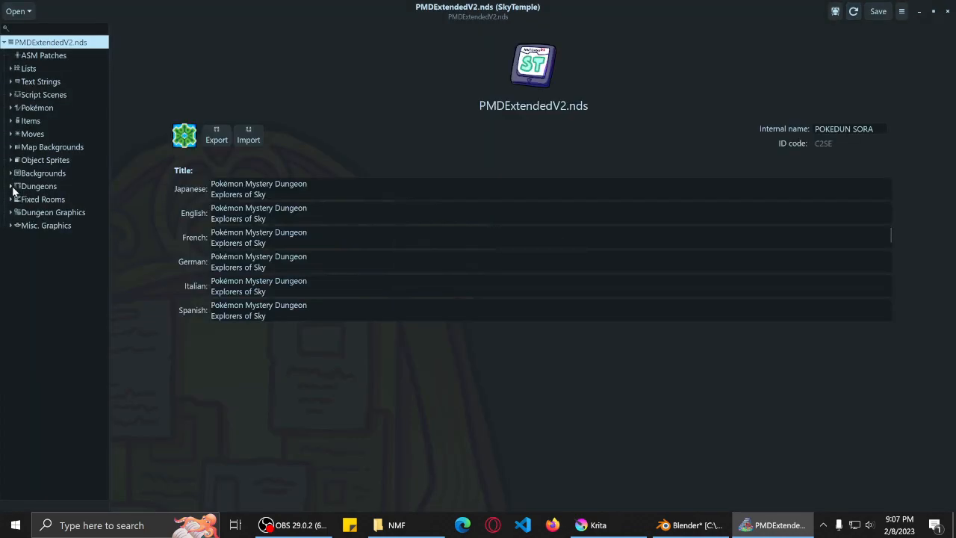
Open the existing ZTEST map background from the Others group of Map Backgrounds.
{"action": "left_click", "coordinate": [11, 187]}
{"action": "left_click", "coordinate": [12, 189]}
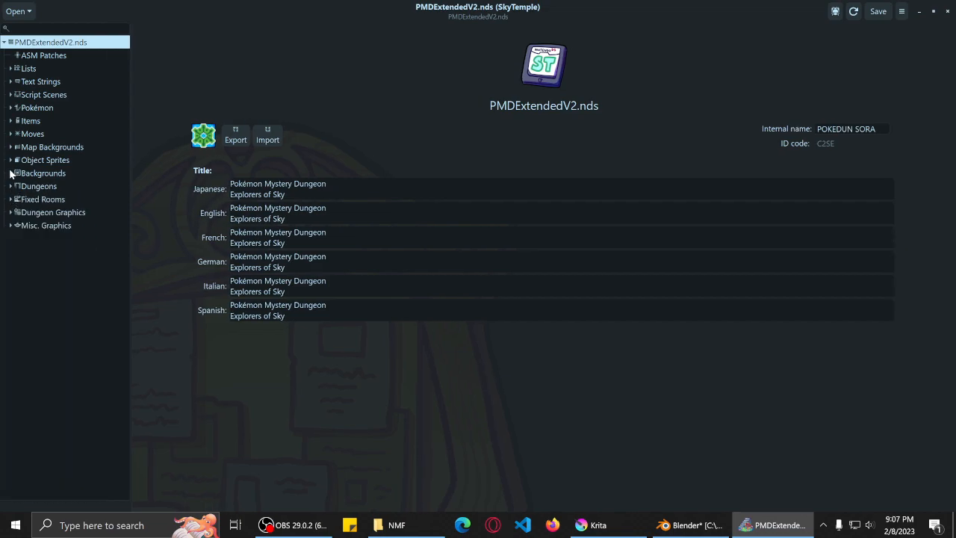
{"action": "left_click", "coordinate": [10, 172]}
{"action": "left_click", "coordinate": [10, 172]}
{"action": "left_click", "coordinate": [11, 147]}
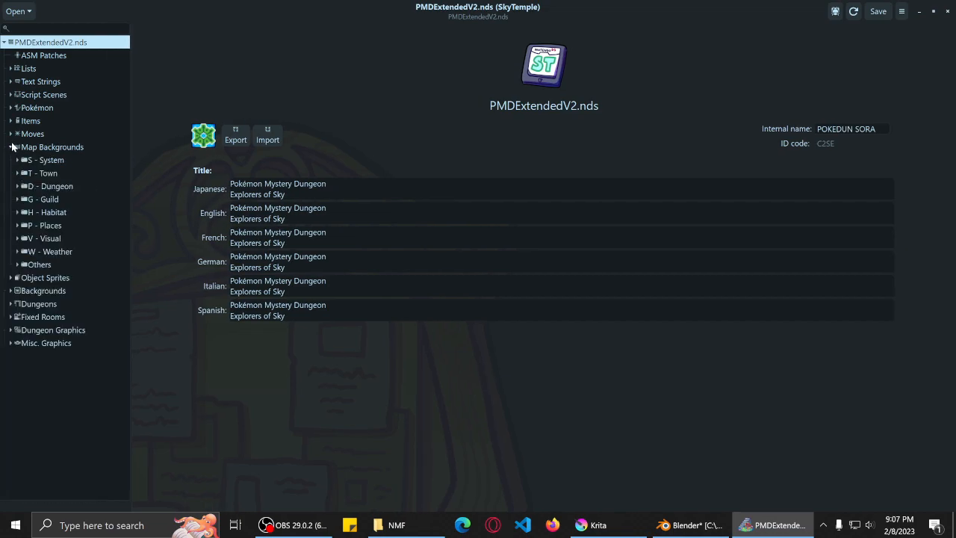
{"action": "left_click", "coordinate": [19, 264]}
{"action": "left_click", "coordinate": [18, 266]}
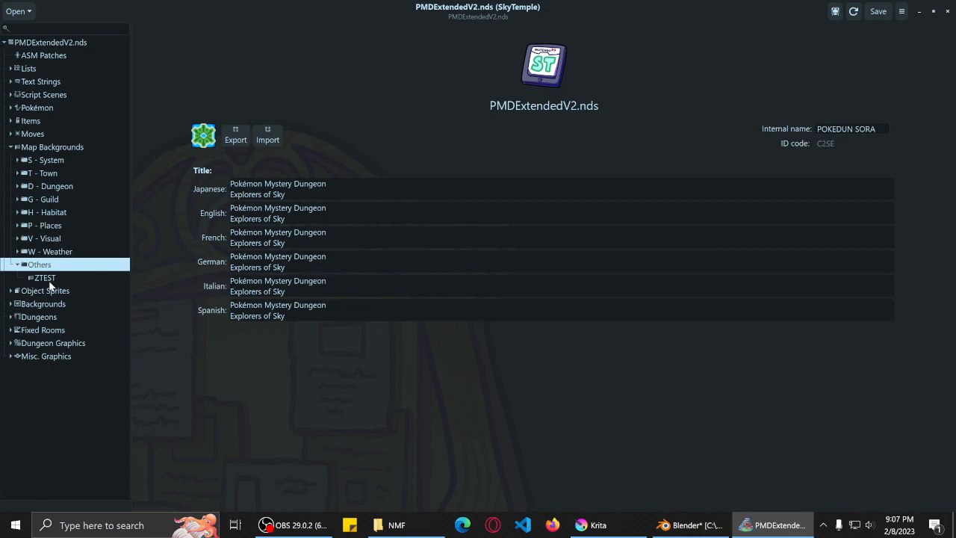
{"action": "left_click", "coordinate": [48, 279]}
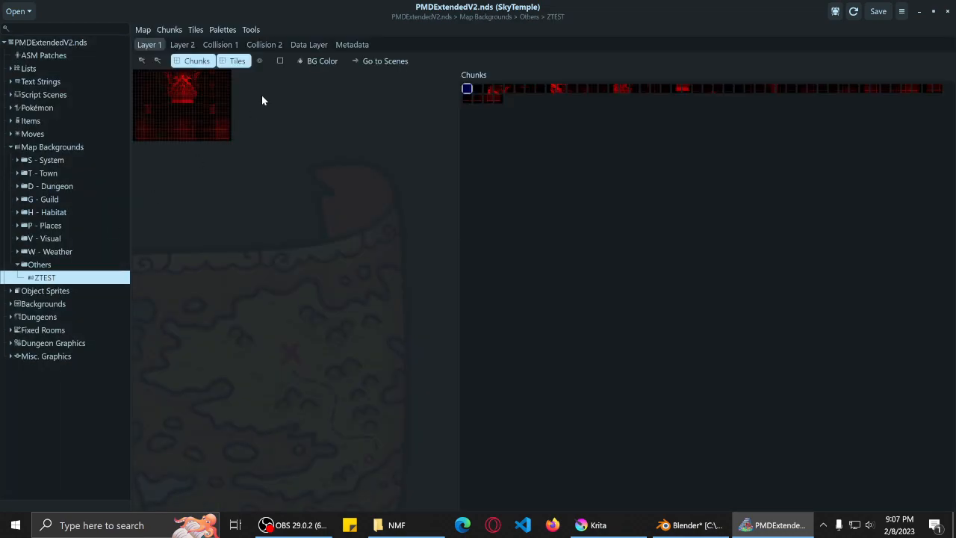
Inspect the ZTEST map up close and open its width and height settings to check the dimensions in chunks and tiles.
{"action": "left_click", "coordinate": [142, 61]}
{"action": "left_click", "coordinate": [142, 60]}
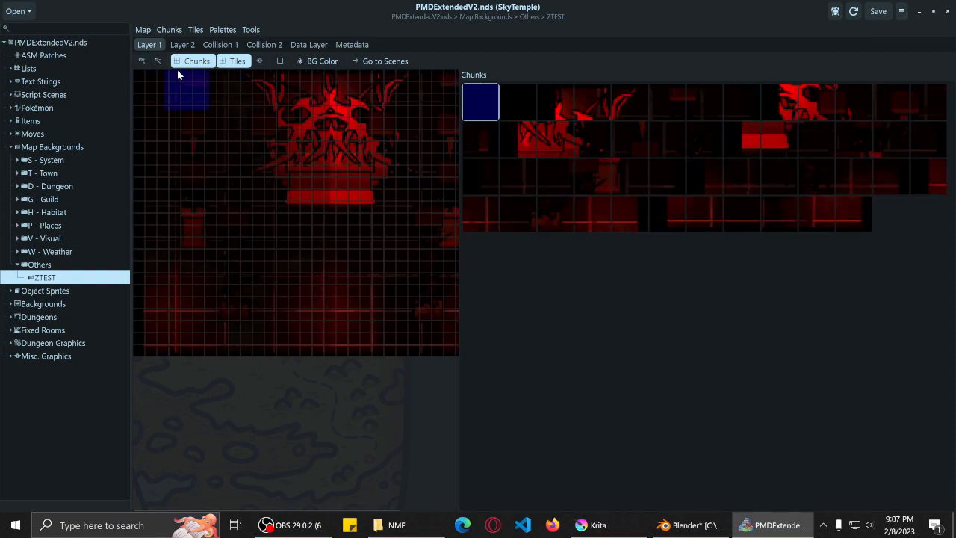
{"action": "left_click", "coordinate": [157, 60]}
{"action": "left_click", "coordinate": [145, 30]}
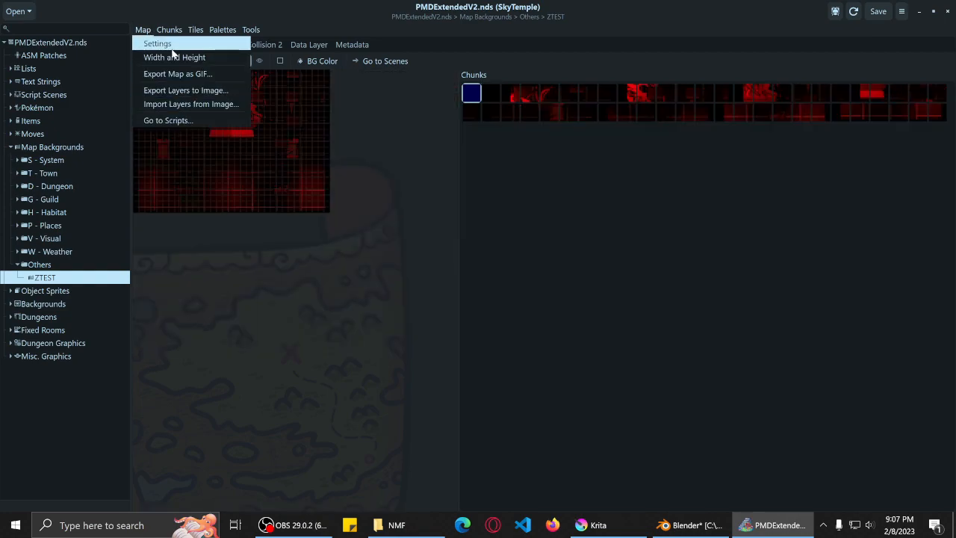
{"action": "left_click", "coordinate": [172, 57]}
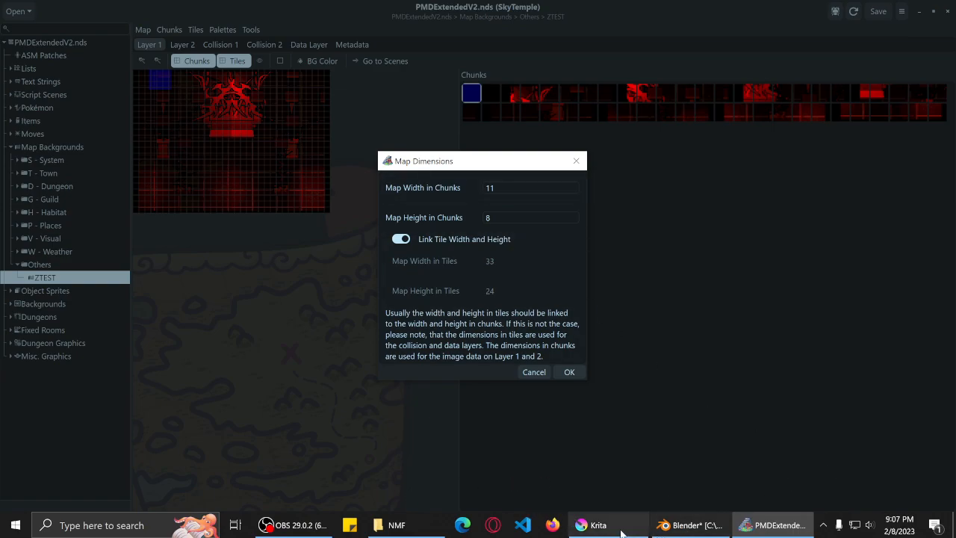
In Krita, select an area of about 264 × 194 px around the red frame in untitled.png and trim the image to it.
{"action": "left_click", "coordinate": [596, 524]}
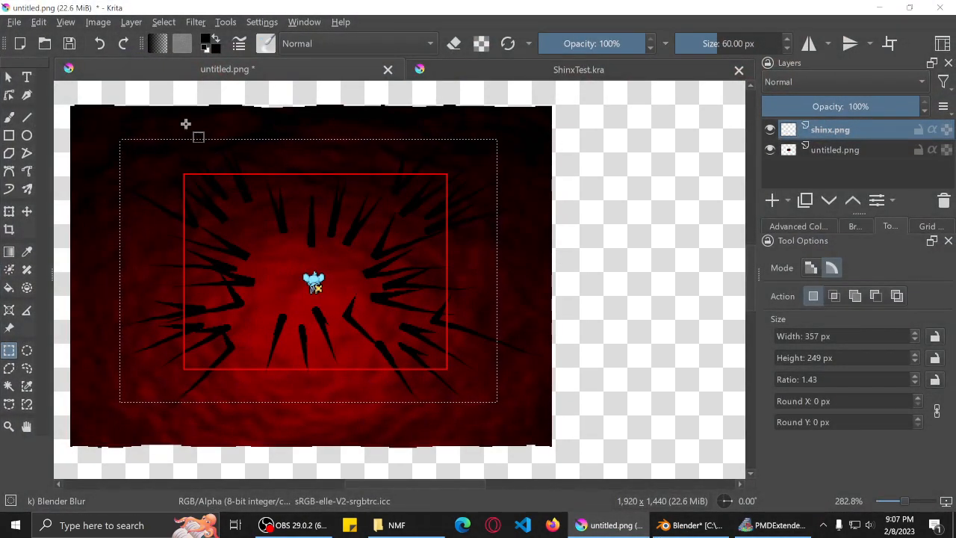
{"action": "left_click", "coordinate": [149, 154]}
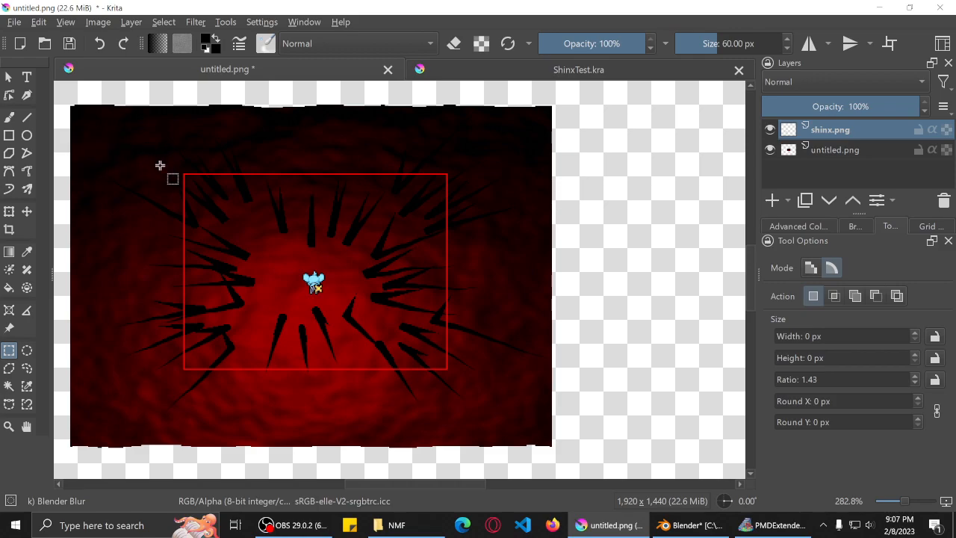
{"action": "left_click_drag", "start_coordinate": [135, 149], "coordinate": [414, 375]}
{"action": "left_click", "coordinate": [201, 172]}
{"action": "left_click_drag", "start_coordinate": [170, 168], "coordinate": [449, 372]}
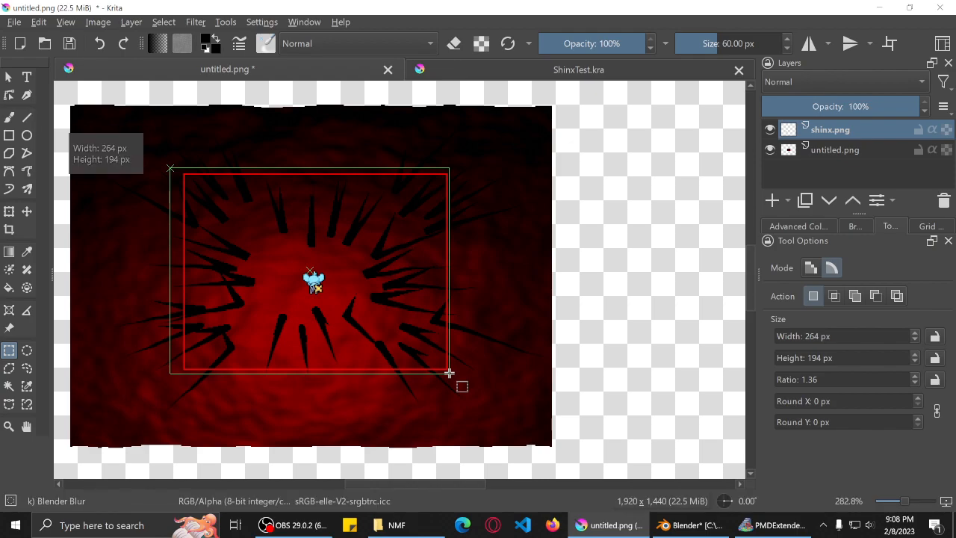
{"action": "left_click_drag", "start_coordinate": [449, 372], "coordinate": [448, 373]}
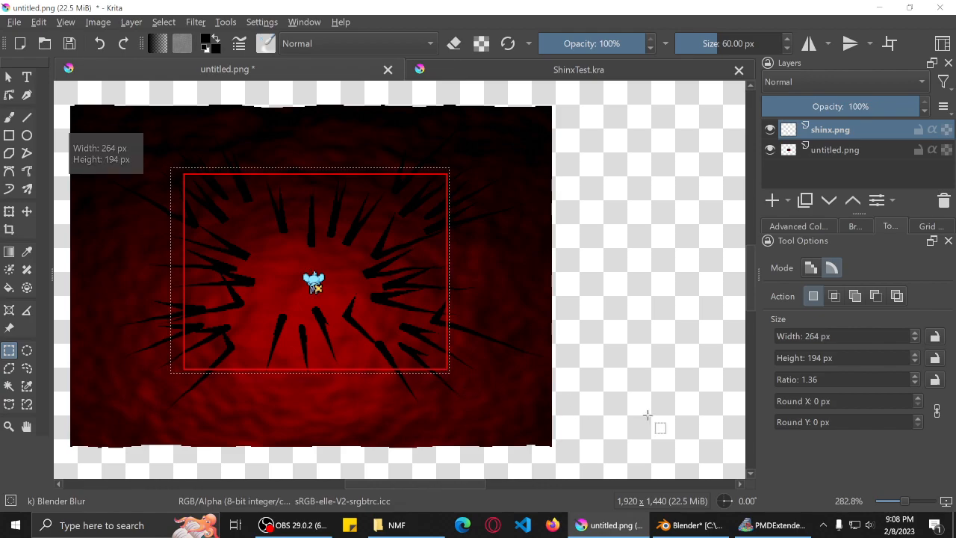
{"action": "left_click", "coordinate": [748, 527]}
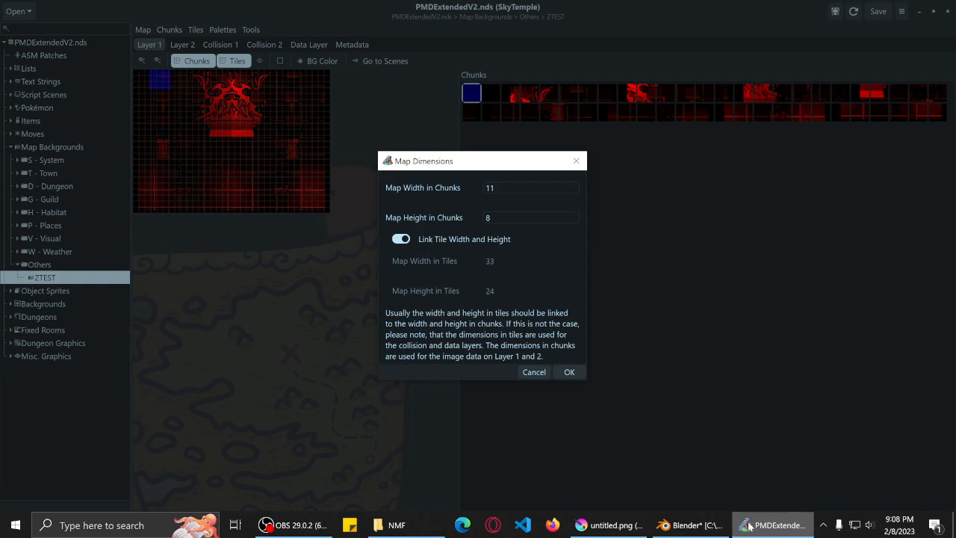
{"action": "left_click", "coordinate": [699, 525]}
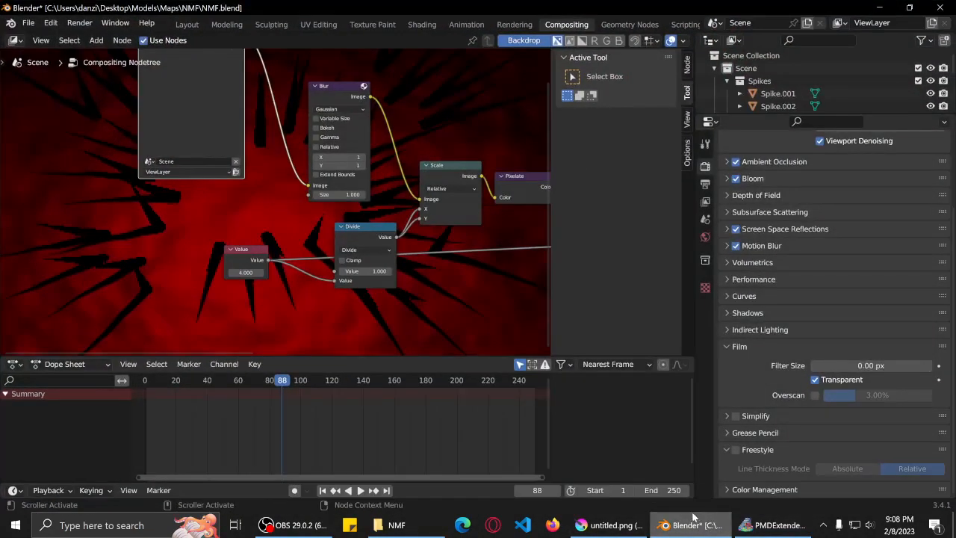
{"action": "left_click", "coordinate": [700, 526]}
{"action": "left_click", "coordinate": [609, 525]}
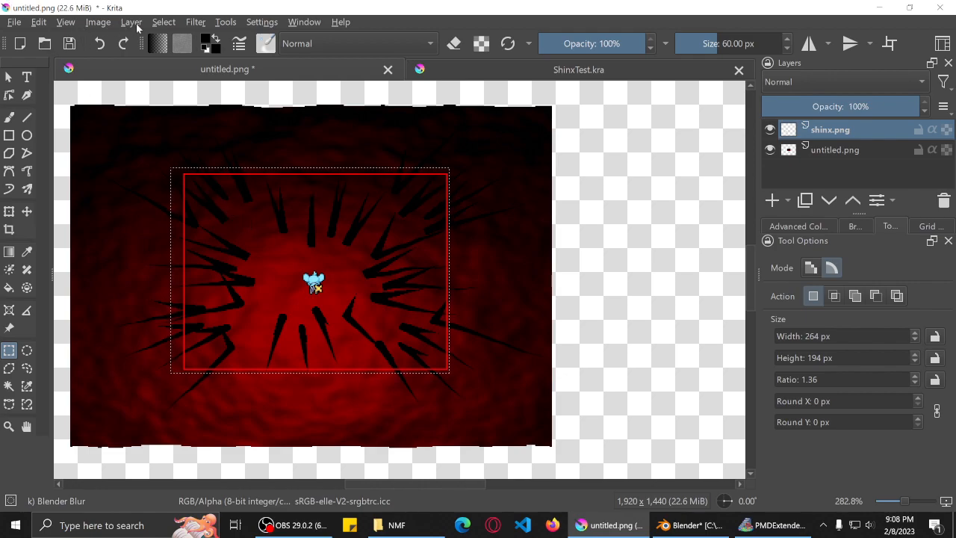
{"action": "left_click", "coordinate": [97, 22]}
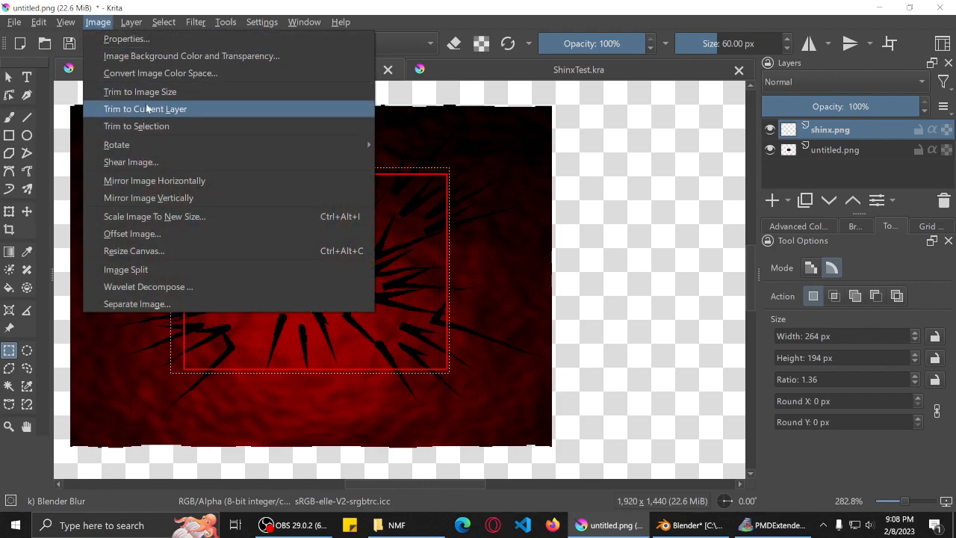
{"action": "left_click", "coordinate": [155, 126]}
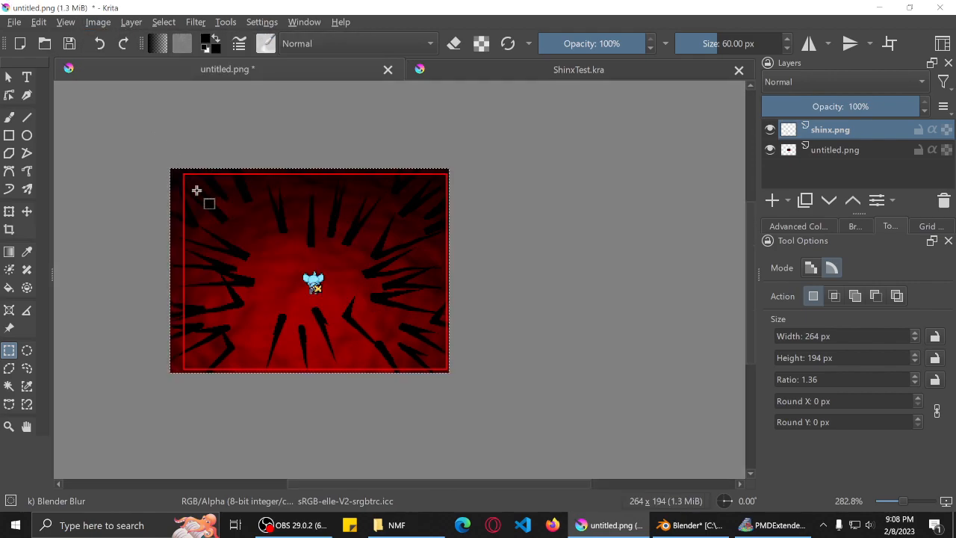
Check the trimmed image's width and height in its properties.
{"action": "left_click", "coordinate": [97, 22]}
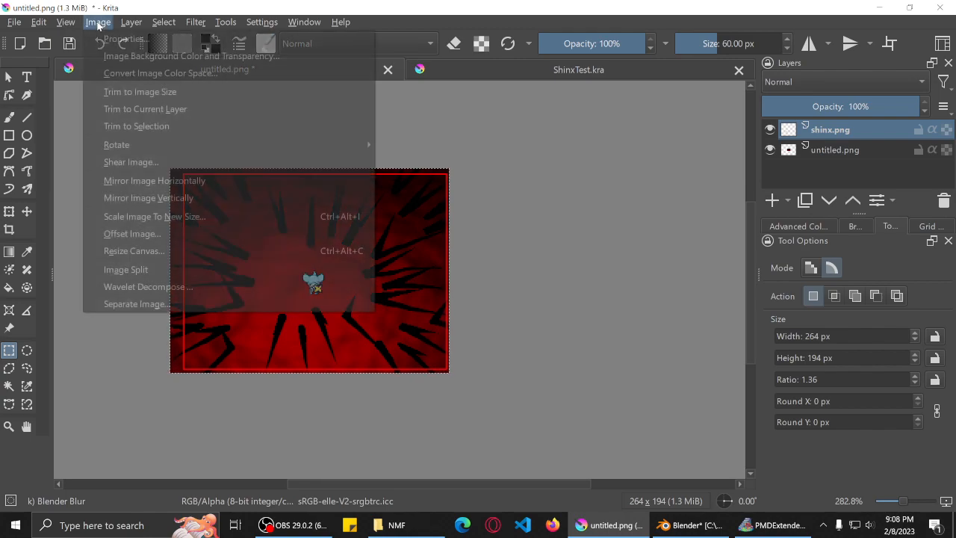
{"action": "left_click", "coordinate": [137, 43]}
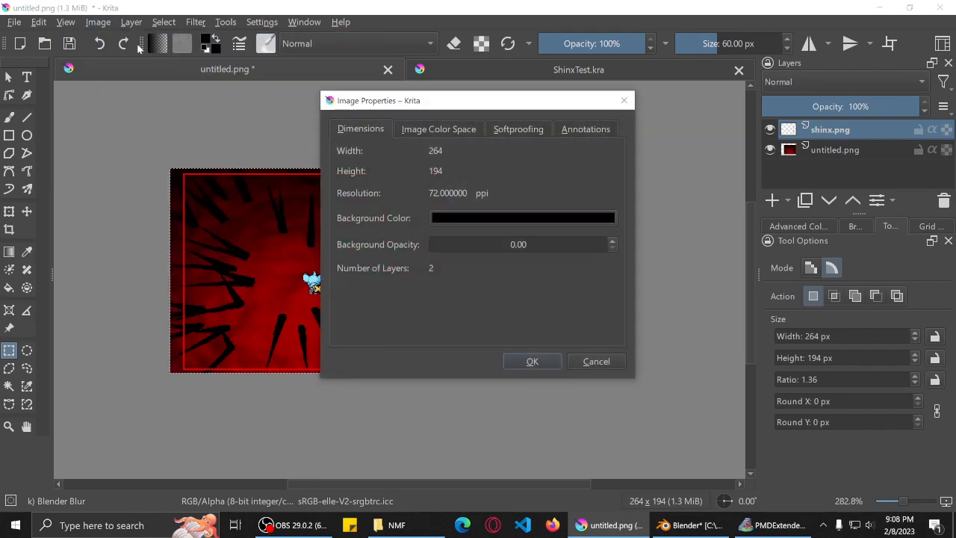
{"action": "left_click", "coordinate": [624, 100]}
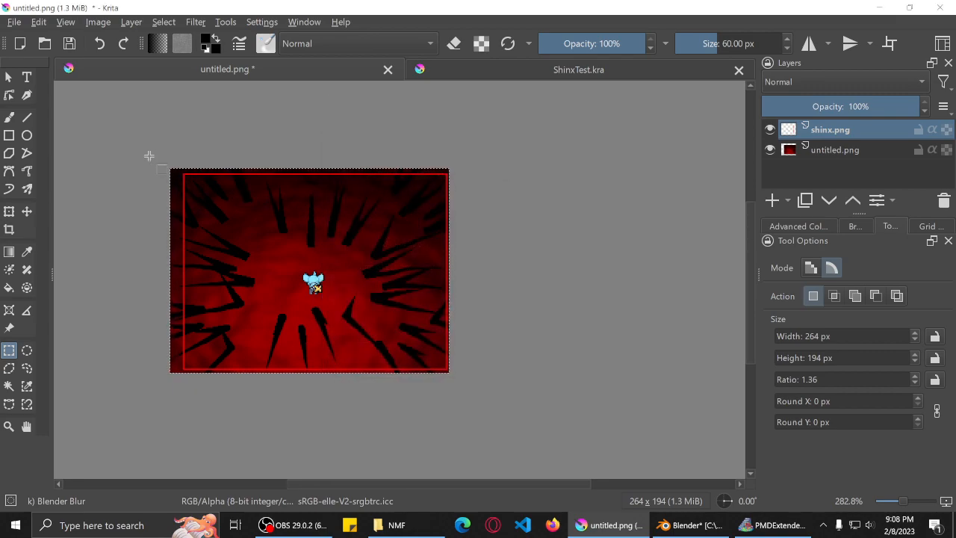
Reselect the spike map as a 262 × 194 px area ending at its bottom-right corner and trim the image to that selection.
{"action": "left_click", "coordinate": [175, 172]}
{"action": "scroll", "coordinate": [175, 171], "scroll_direction": "up", "scroll_amount": 6}
{"action": "middle_click_drag", "start_coordinate": [138, 132], "coordinate": [192, 167]}
{"action": "scroll", "coordinate": [192, 167], "scroll_direction": "up", "scroll_amount": 3}
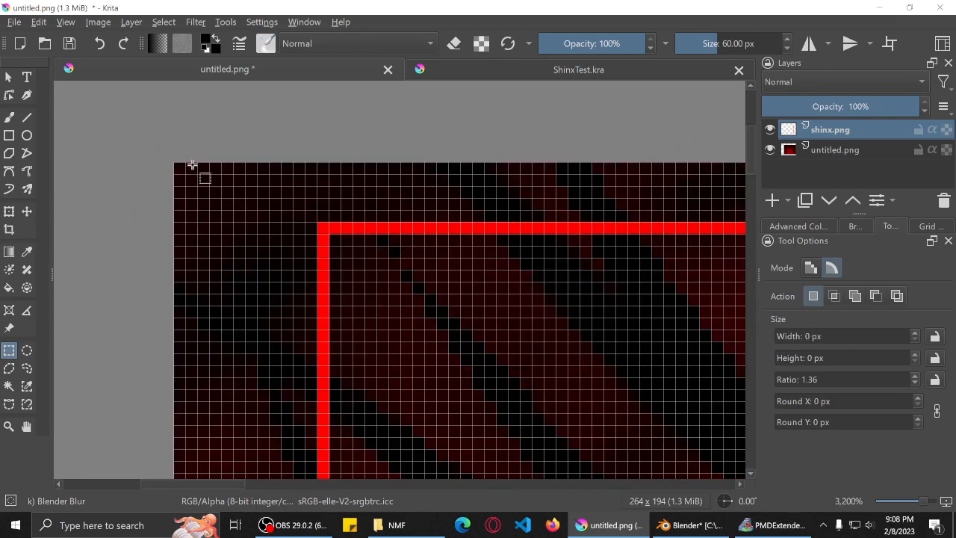
{"action": "left_click_drag", "start_coordinate": [217, 179], "coordinate": [406, 171]}
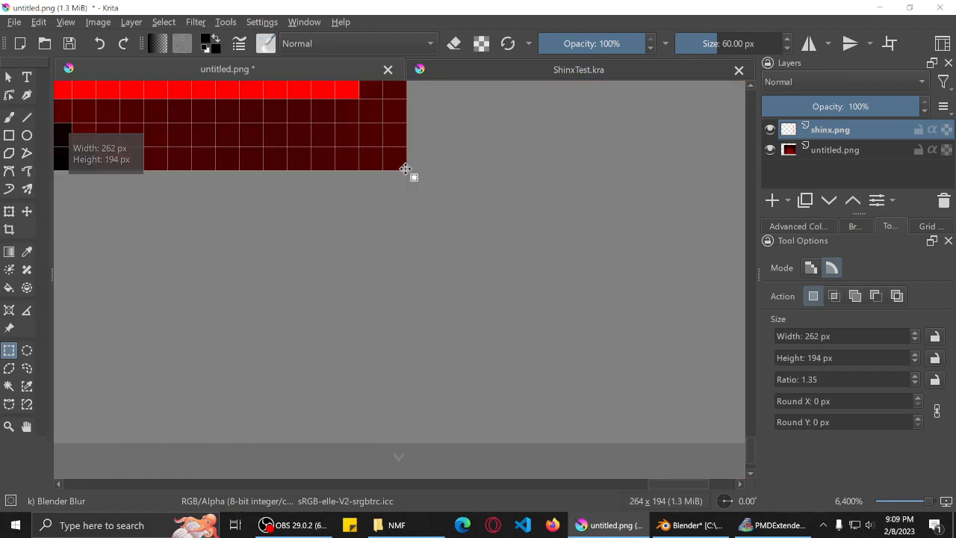
{"action": "scroll", "coordinate": [431, 163], "scroll_direction": "down", "scroll_amount": 16}
{"action": "scroll", "coordinate": [461, 128], "scroll_direction": "up", "scroll_amount": 4}
{"action": "scroll", "coordinate": [407, 157], "scroll_direction": "up", "scroll_amount": 5}
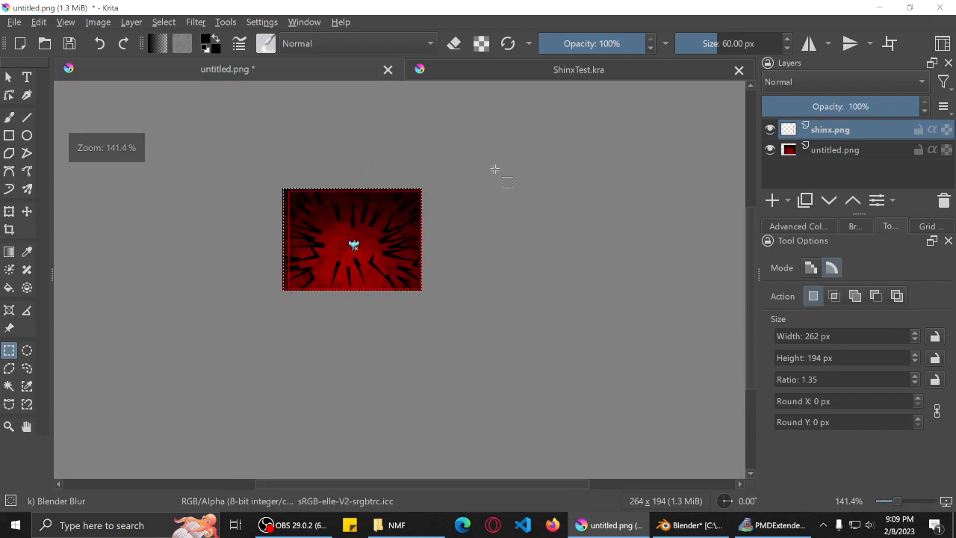
{"action": "left_click", "coordinate": [98, 22]}
{"action": "left_click", "coordinate": [131, 129]}
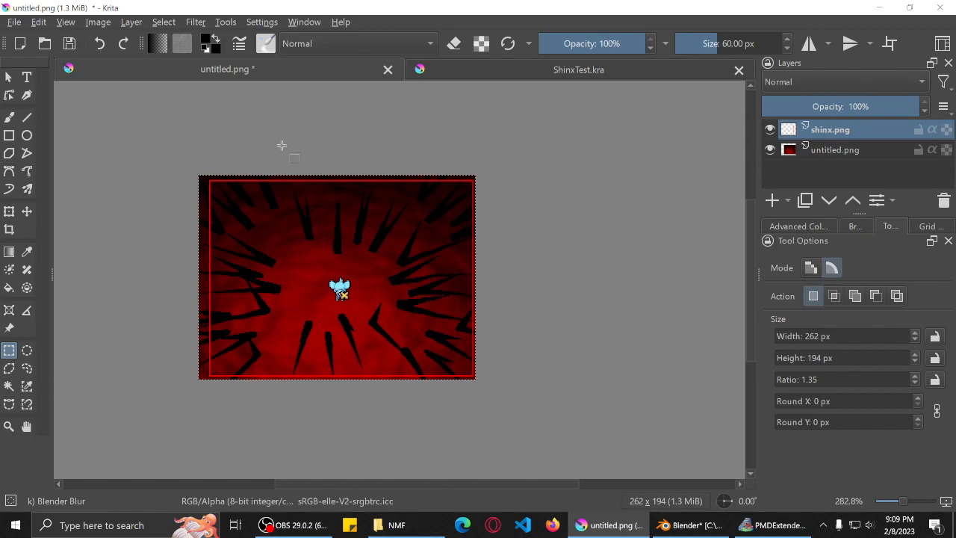
Save the cropped map to untitled.png as PNG, hide the shinx.png layer, and save it again without the overlay.
{"action": "key", "text": "ctrl+s"}
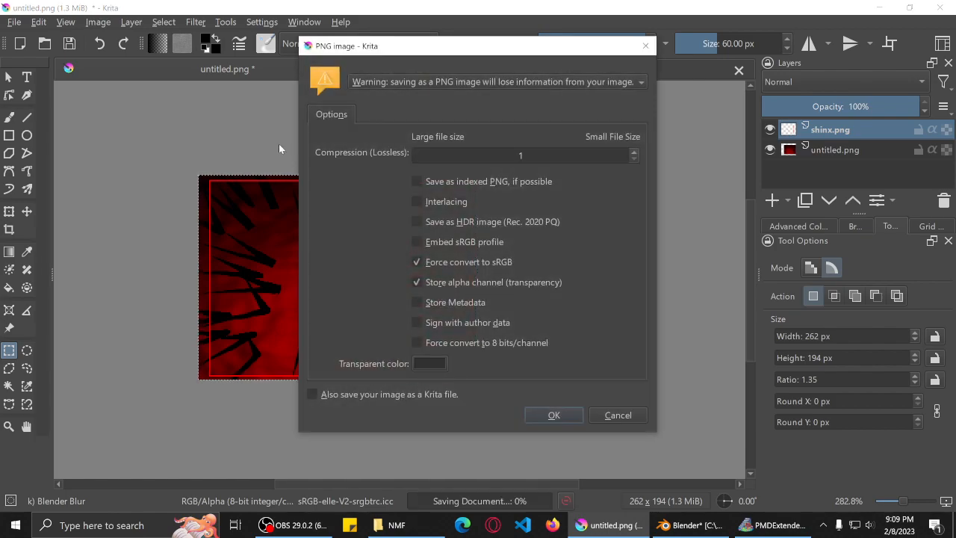
{"action": "left_click", "coordinate": [563, 420]}
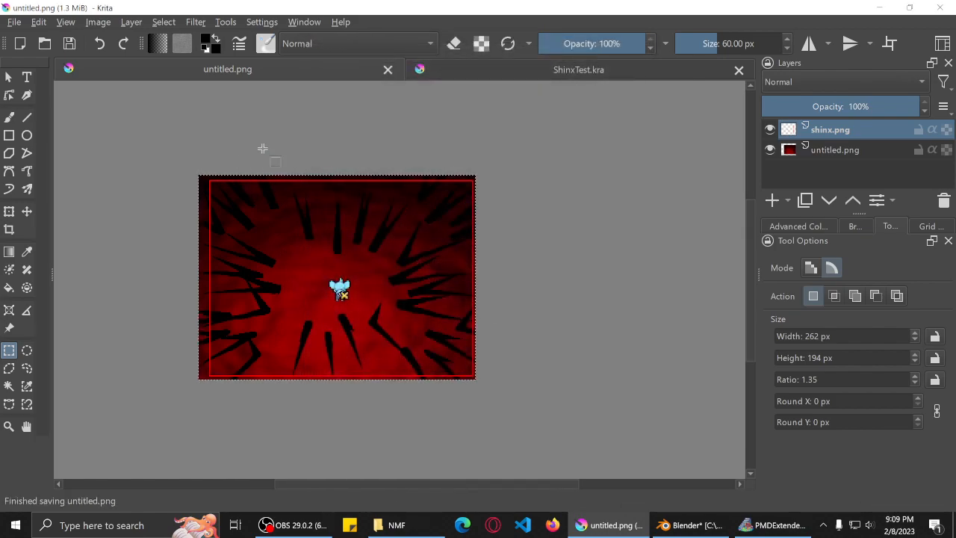
{"action": "left_click", "coordinate": [770, 129]}
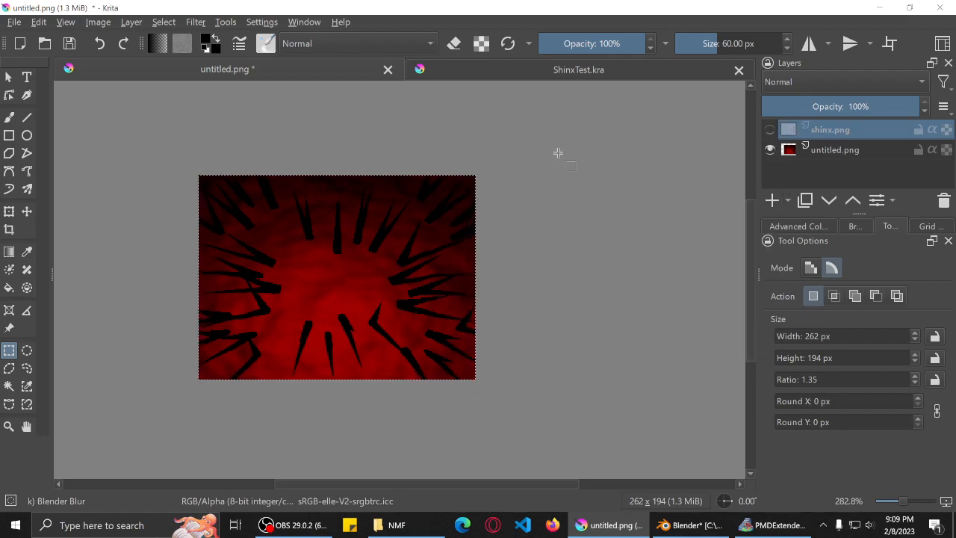
{"action": "key", "text": "ctrl+s"}
{"action": "left_click", "coordinate": [558, 417]}
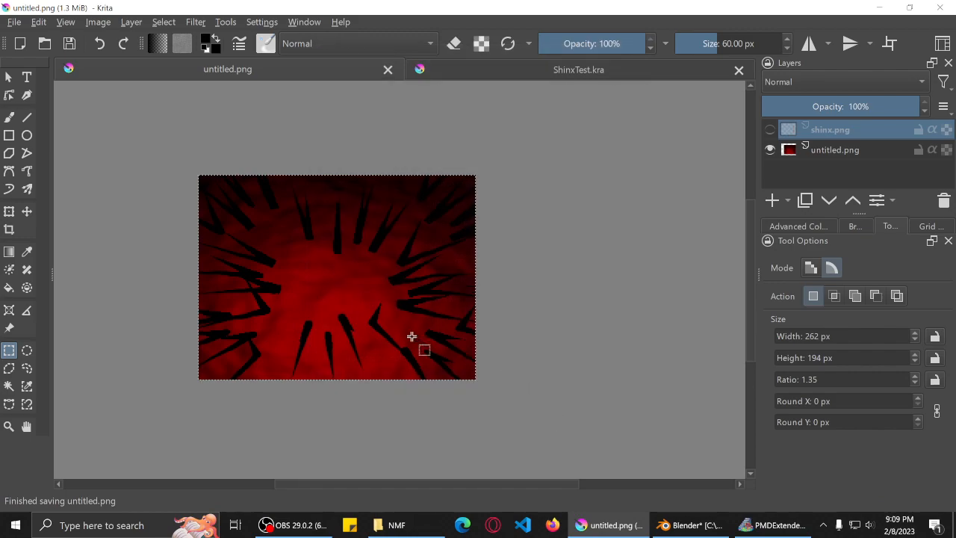
Compare the cropped map with and without the shinx.png overlay, leave the overlay hidden, and close Krita.
{"action": "scroll", "coordinate": [333, 281], "scroll_direction": "up", "scroll_amount": 3}
{"action": "scroll", "coordinate": [334, 280], "scroll_direction": "down", "scroll_amount": 2}
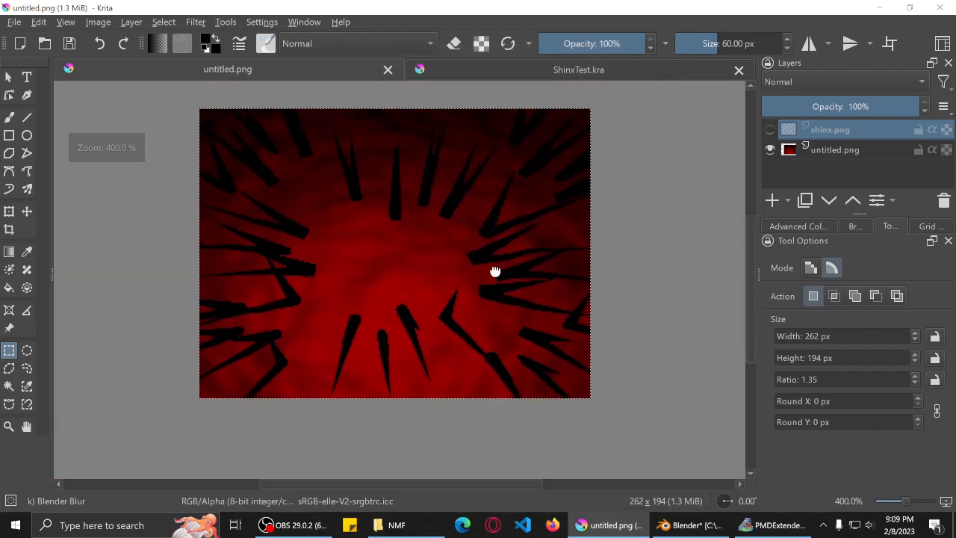
{"action": "left_click", "coordinate": [771, 129]}
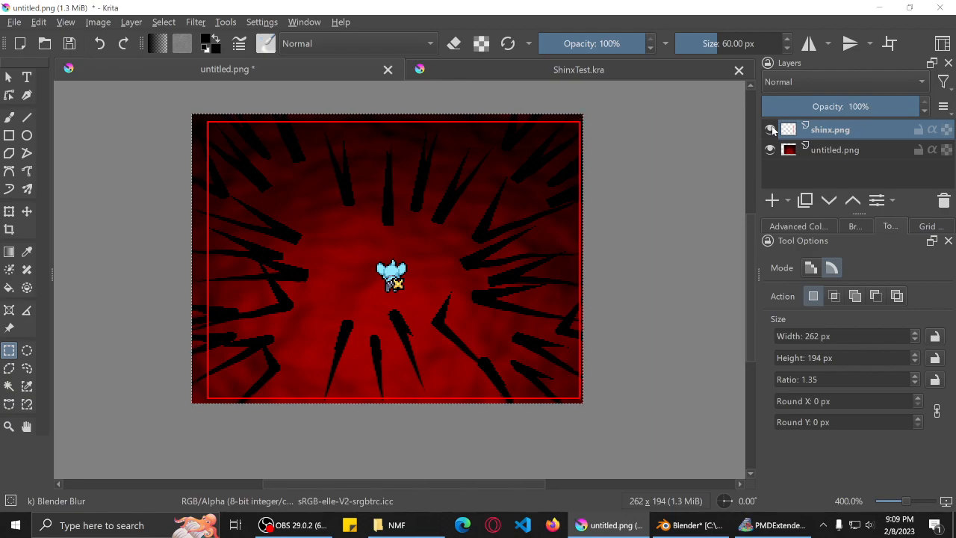
{"action": "left_click", "coordinate": [770, 130]}
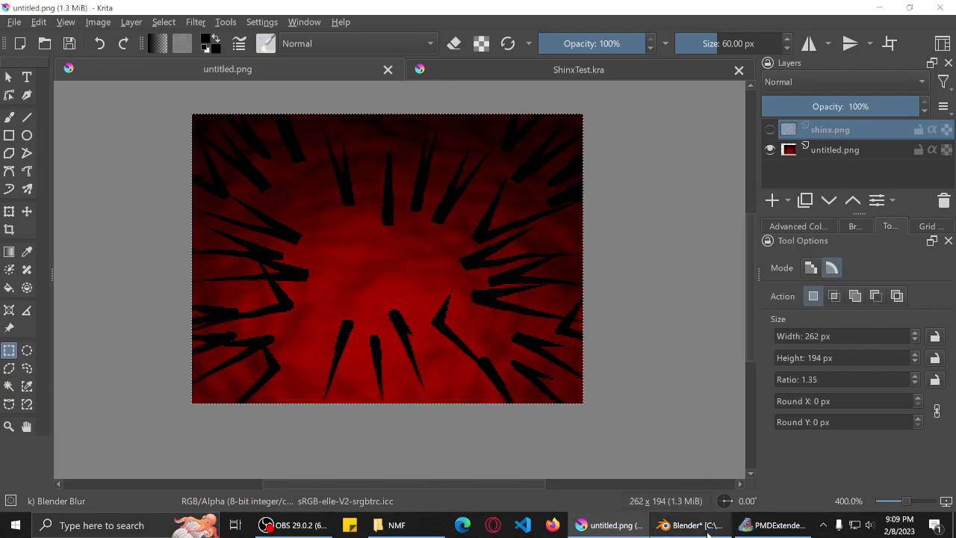
{"action": "left_click", "coordinate": [706, 529]}
{"action": "left_click", "coordinate": [609, 525]}
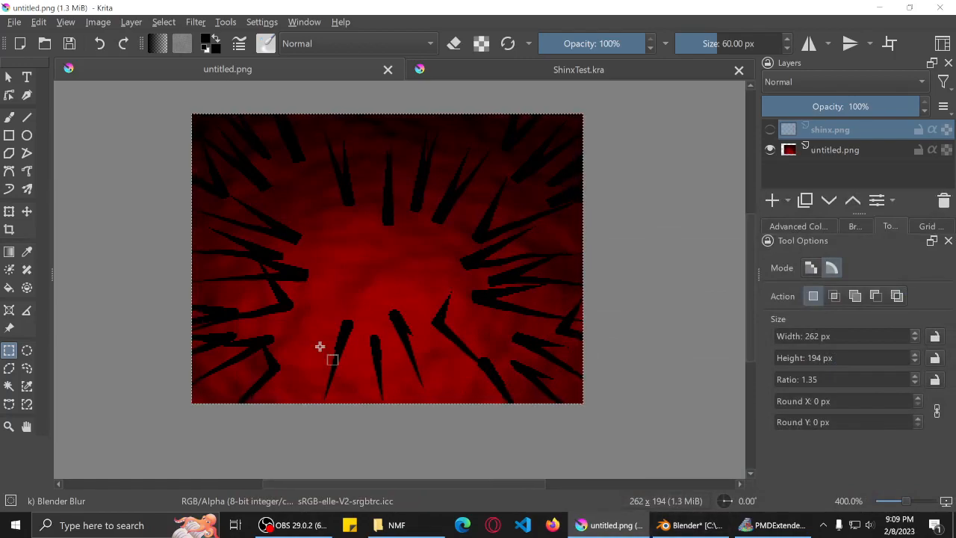
{"action": "left_click", "coordinate": [939, 9]}
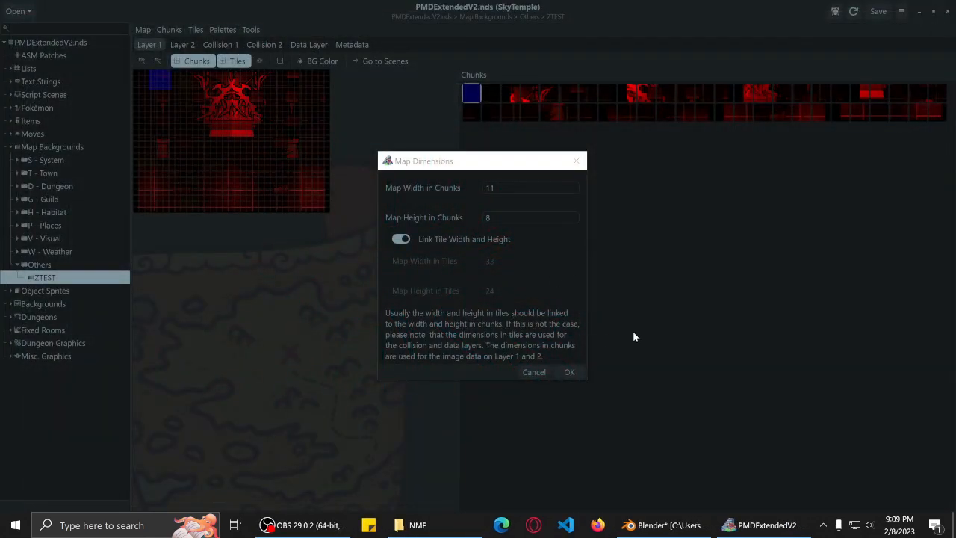
Cancel the map dimensions settings and open the image converter for ZTEST's layer import with No Dithering as the mode.
{"action": "left_click", "coordinate": [532, 371]}
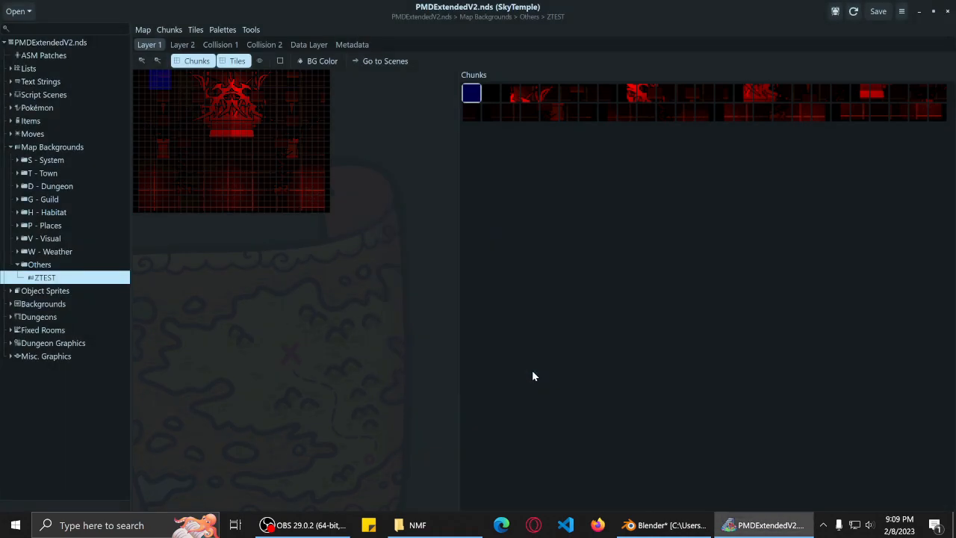
{"action": "left_click", "coordinate": [142, 30]}
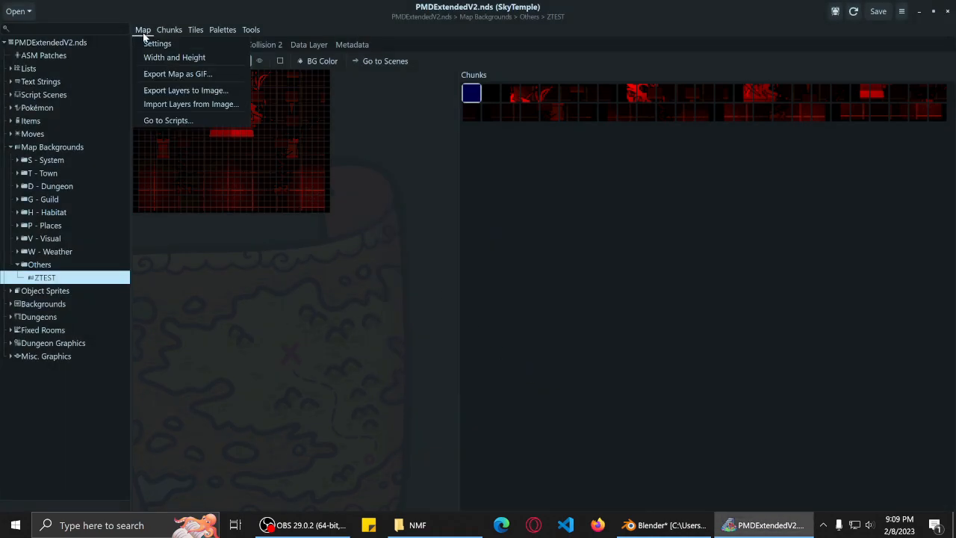
{"action": "left_click", "coordinate": [171, 105]}
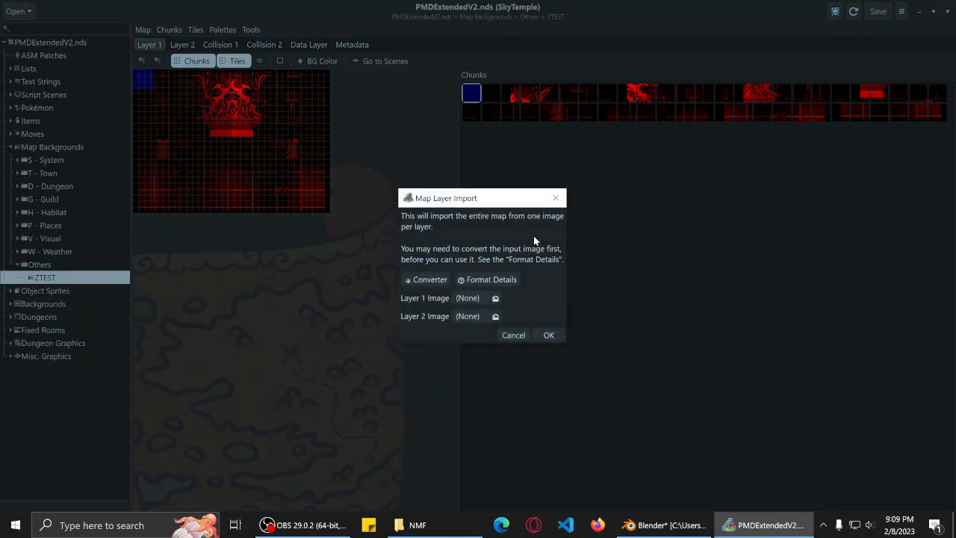
{"action": "left_click", "coordinate": [430, 281]}
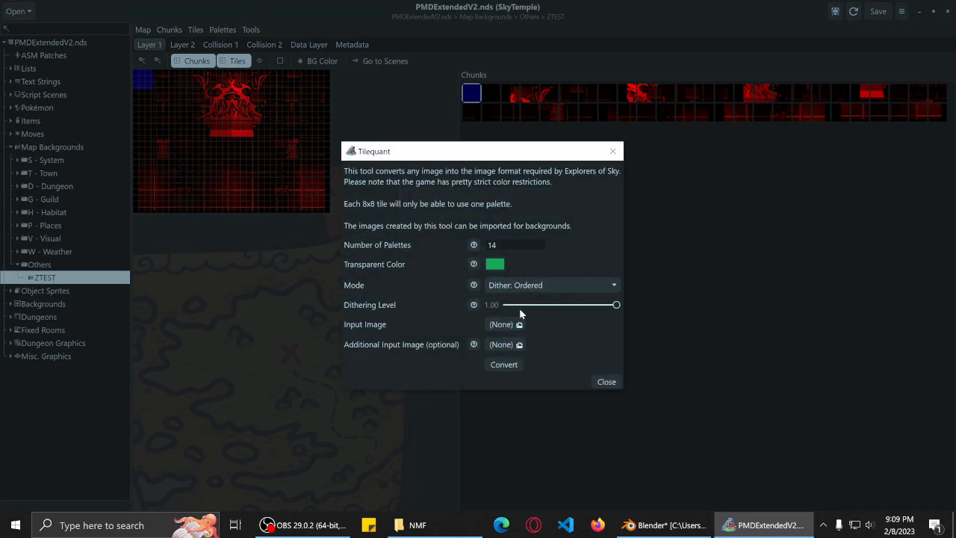
{"action": "left_click", "coordinate": [553, 285]}
{"action": "left_click", "coordinate": [533, 328]}
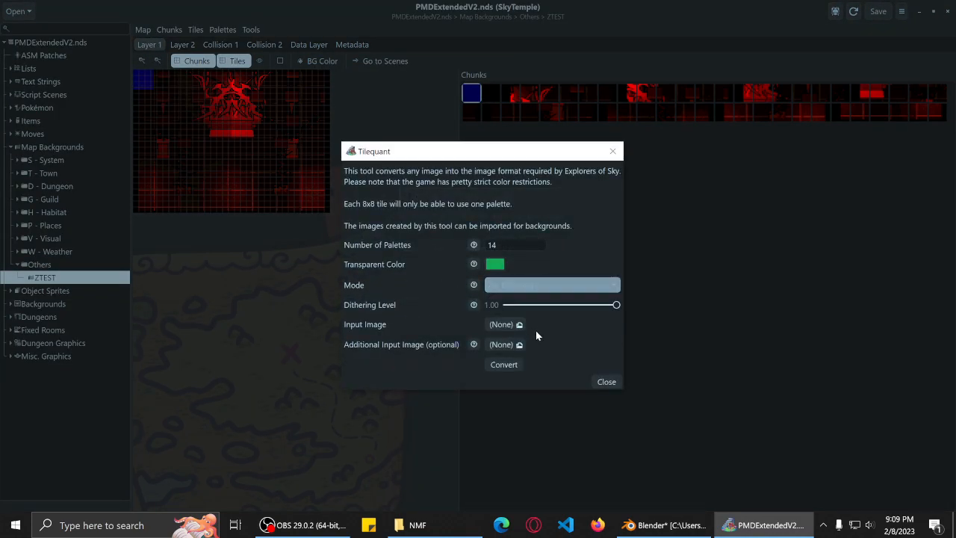
Choose untitled.png from the Desktop's Models/Maps/NMF folder as the converter's input image.
{"action": "left_click", "coordinate": [499, 326]}
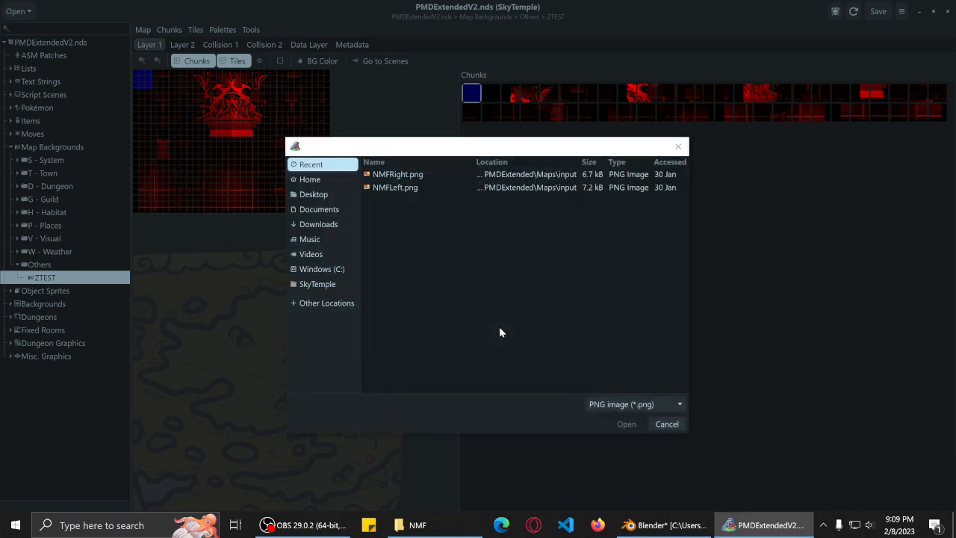
{"action": "left_click", "coordinate": [314, 195]}
{"action": "double_click", "coordinate": [396, 206]}
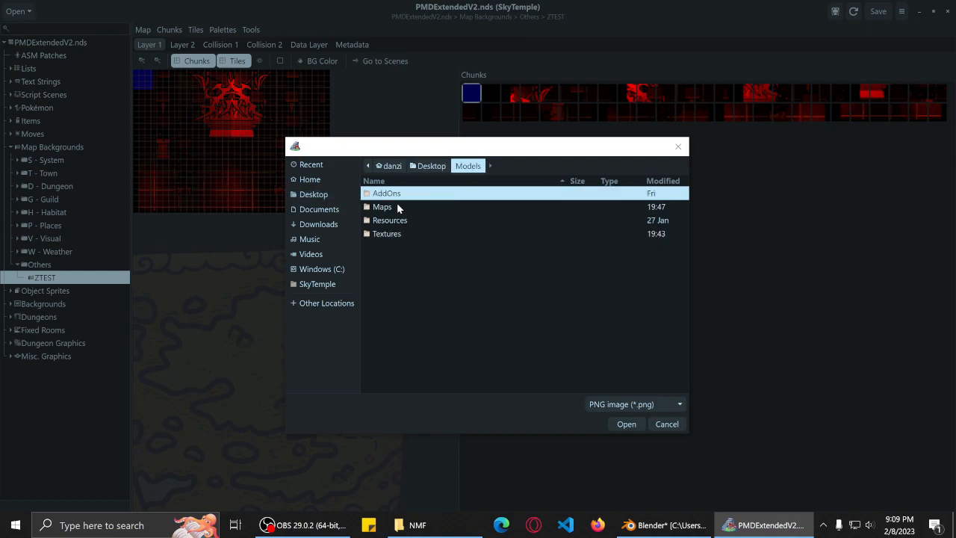
{"action": "double_click", "coordinate": [398, 207]}
{"action": "double_click", "coordinate": [401, 220]}
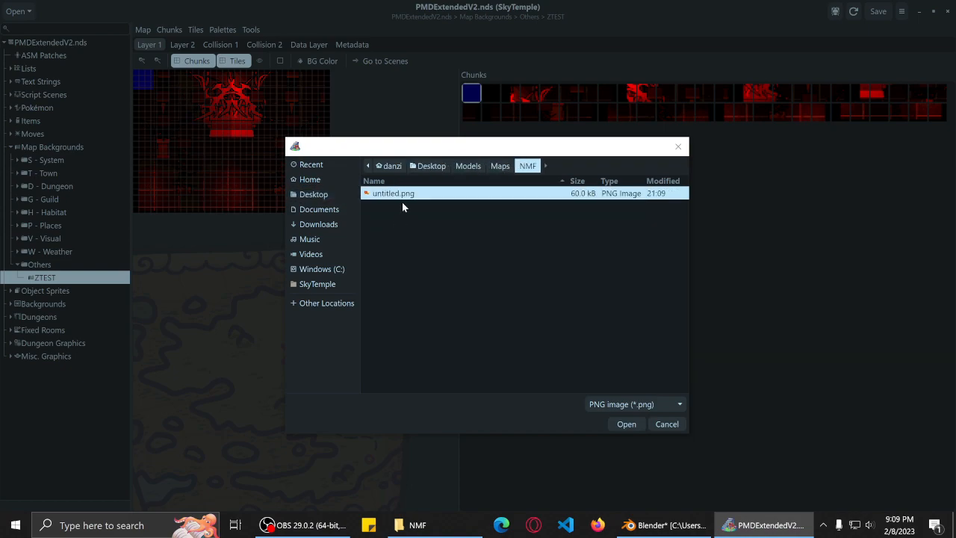
{"action": "double_click", "coordinate": [405, 196]}
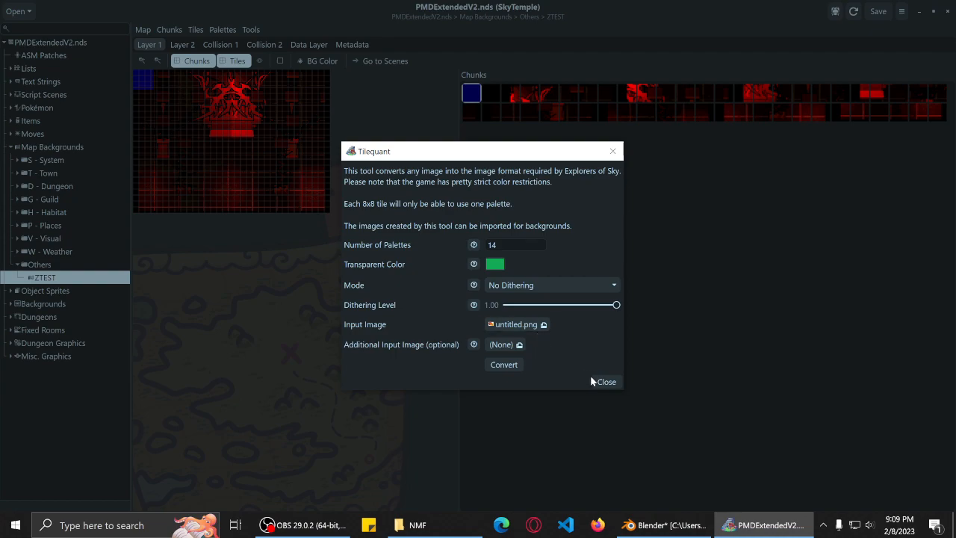
Try to convert the input image and save the result as Out in the Models/Maps/NMF folder.
{"action": "left_click", "coordinate": [504, 366]}
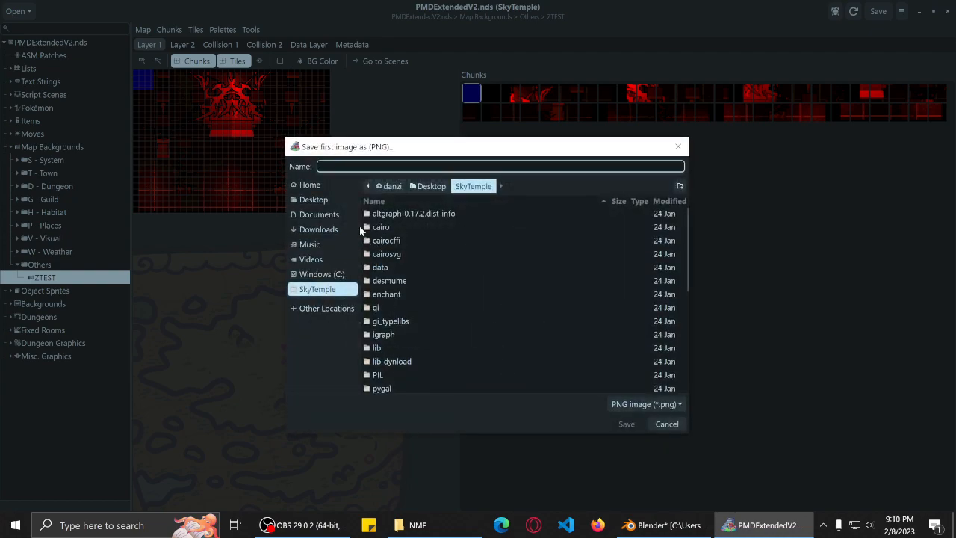
{"action": "left_click", "coordinate": [422, 186]}
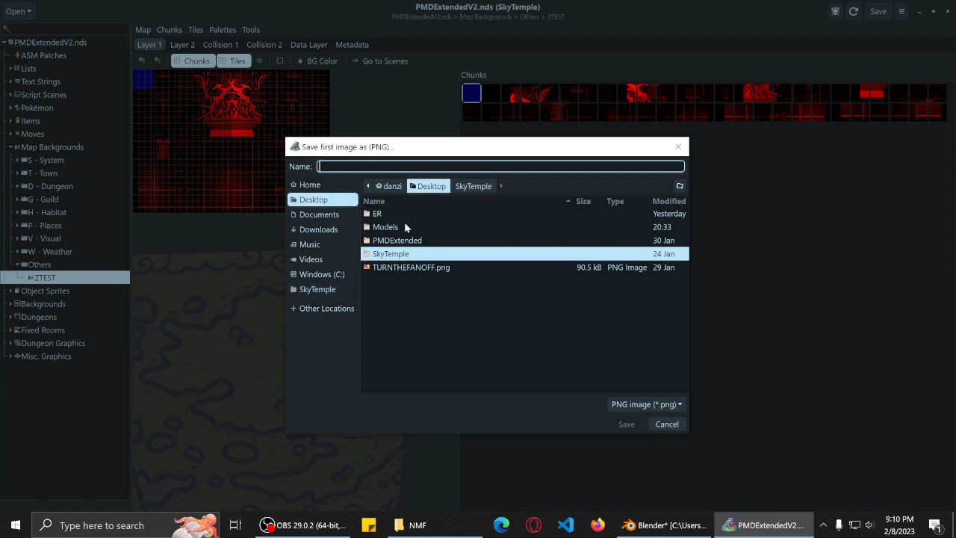
{"action": "double_click", "coordinate": [404, 225]}
{"action": "double_click", "coordinate": [389, 227]}
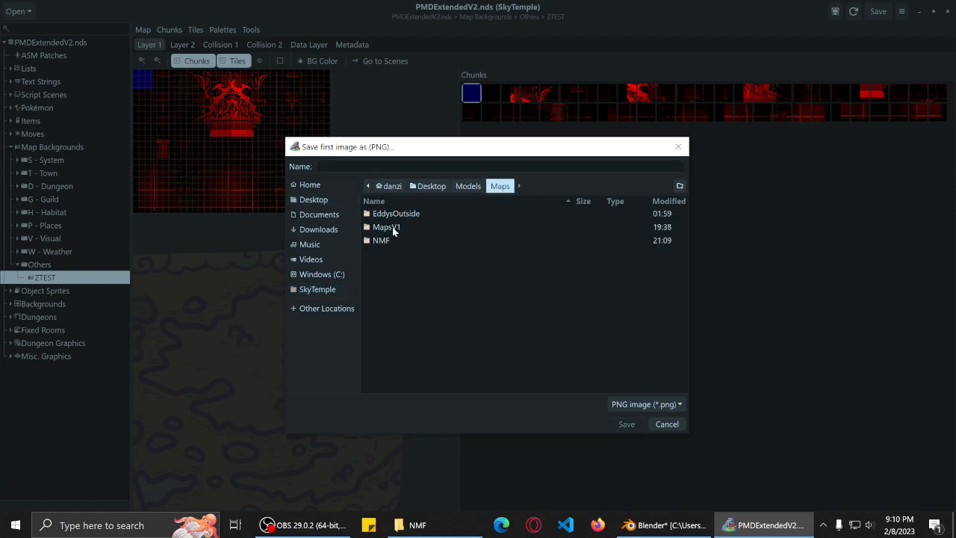
{"action": "double_click", "coordinate": [382, 240]}
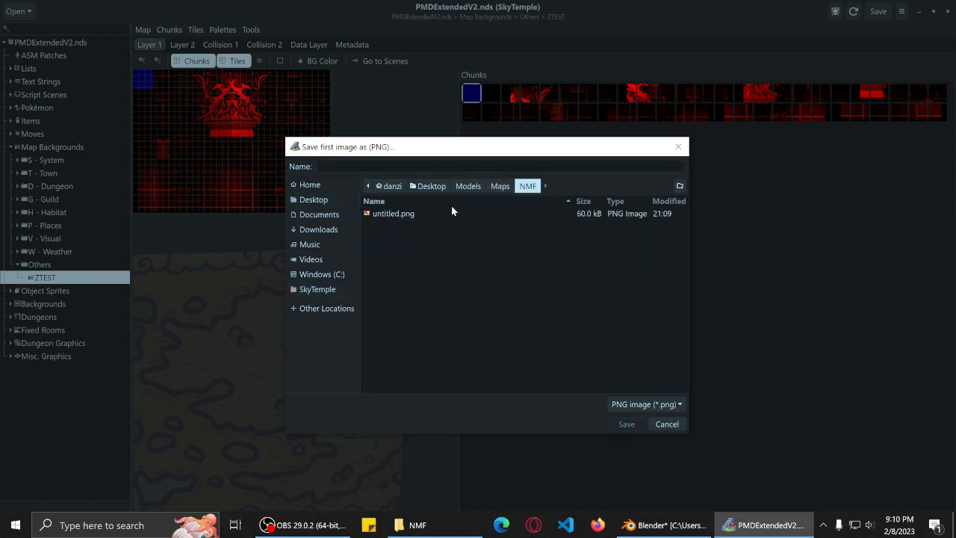
{"action": "left_click", "coordinate": [381, 167]}
{"action": "type", "text": "Out"}
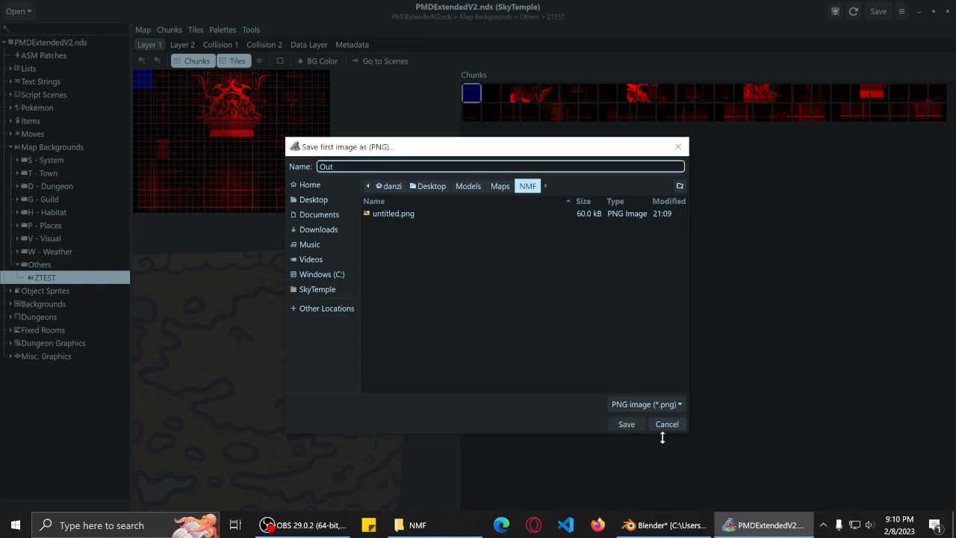
{"action": "left_click", "coordinate": [618, 423]}
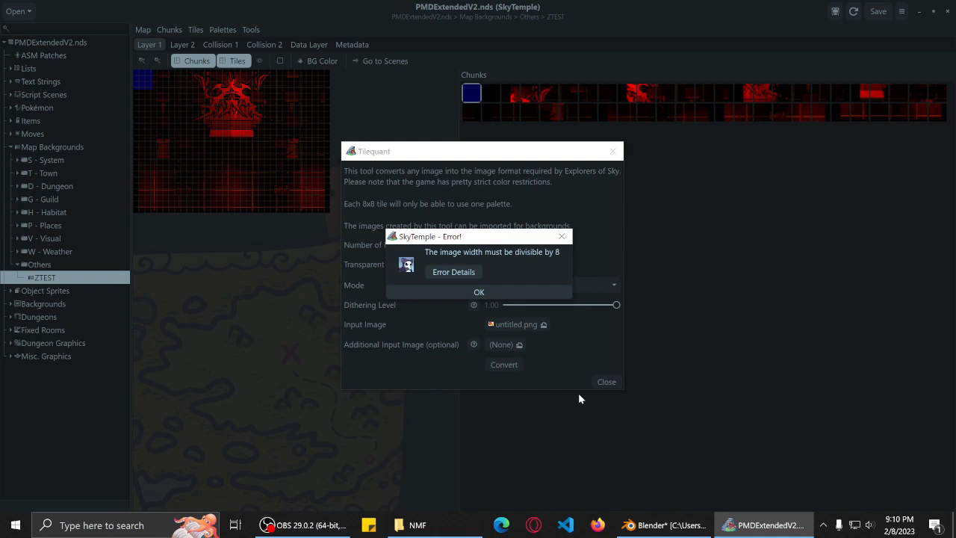
In File Explorer, check the pixel dimensions of untitled.png in its properties.
{"action": "left_click", "coordinate": [415, 525]}
{"action": "right_click", "coordinate": [514, 215]}
{"action": "left_click", "coordinate": [559, 502]}
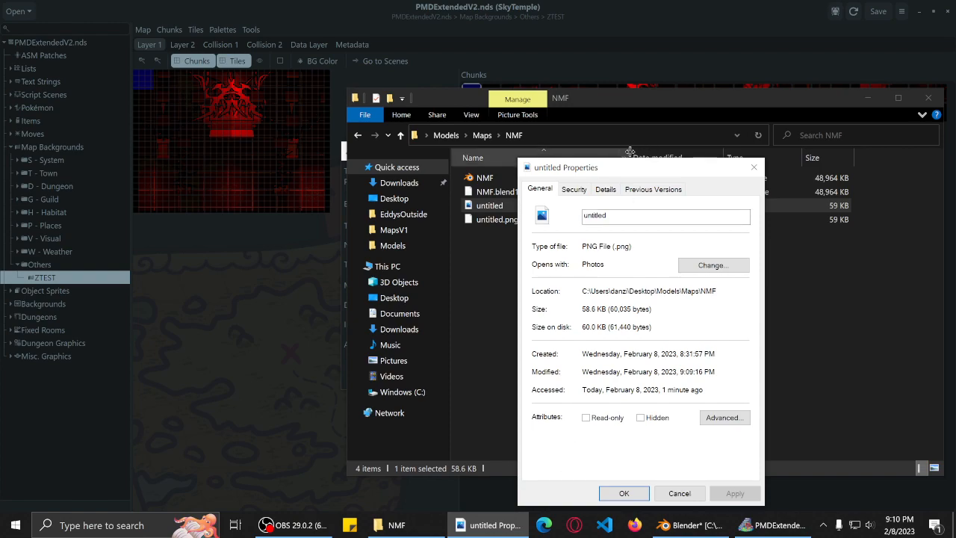
{"action": "left_click", "coordinate": [605, 189]}
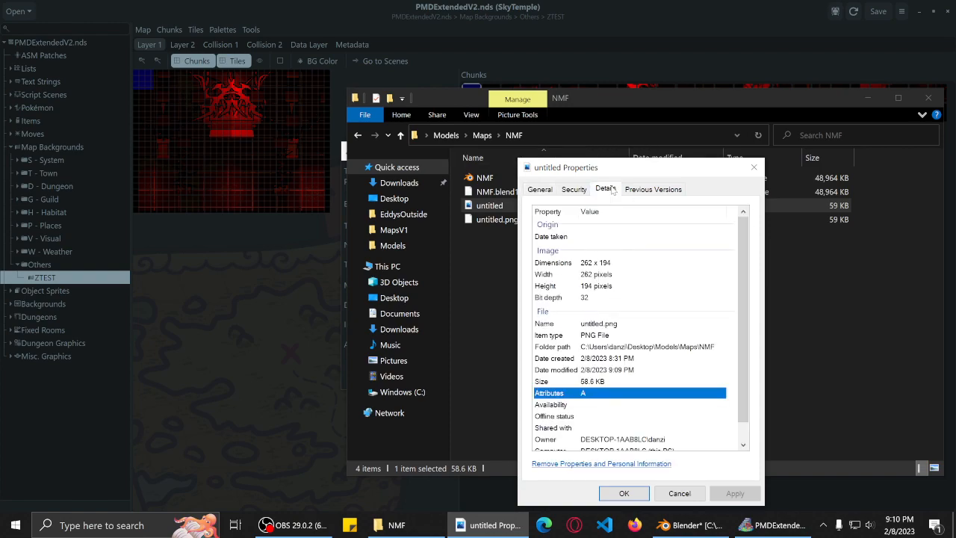
{"action": "left_click", "coordinate": [754, 167]}
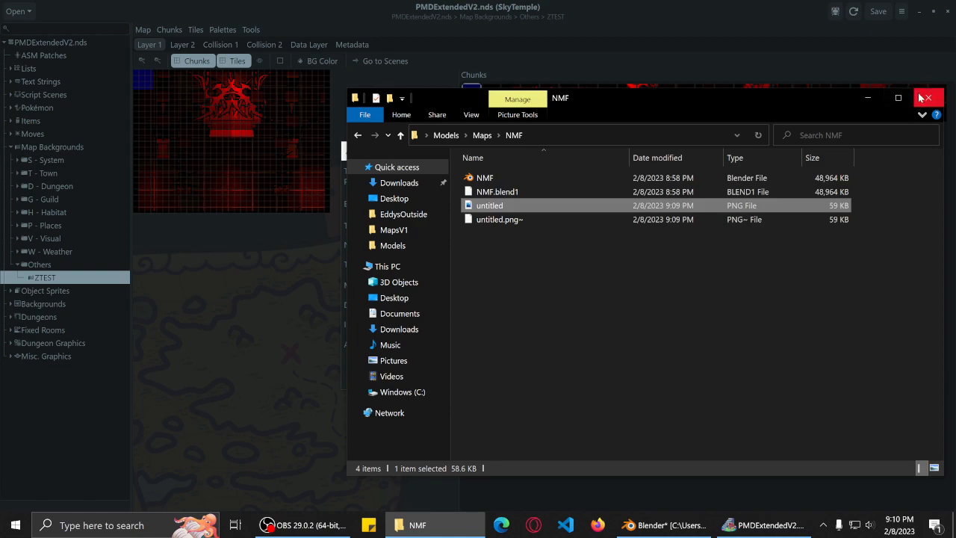
{"action": "left_click", "coordinate": [916, 14]}
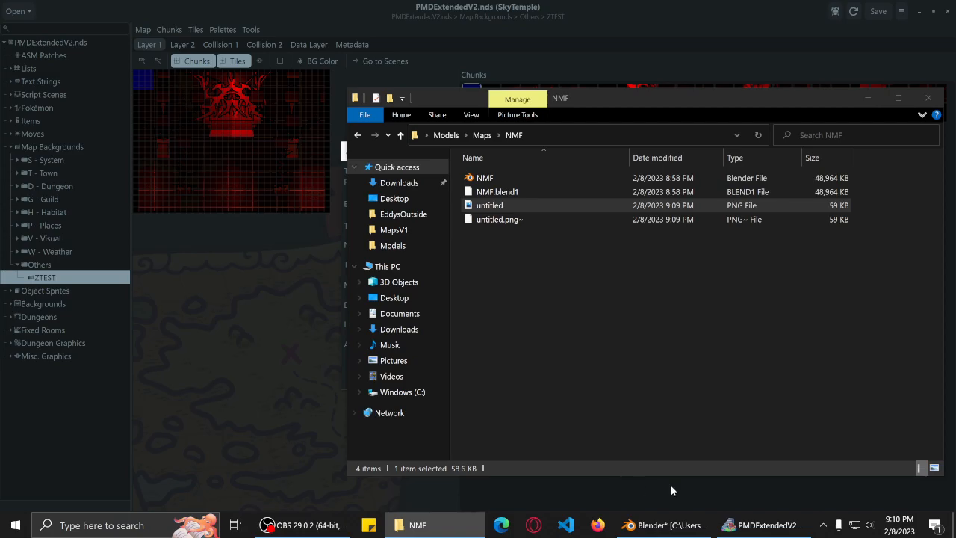
{"action": "left_click", "coordinate": [735, 528]}
{"action": "left_click", "coordinate": [683, 528]}
{"action": "left_click", "coordinate": [678, 526]}
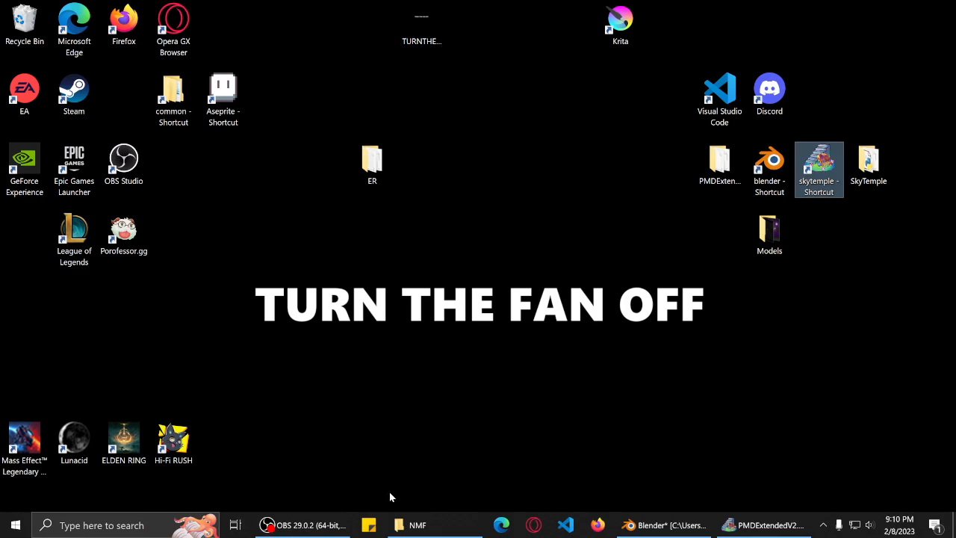
{"action": "left_click", "coordinate": [320, 530]}
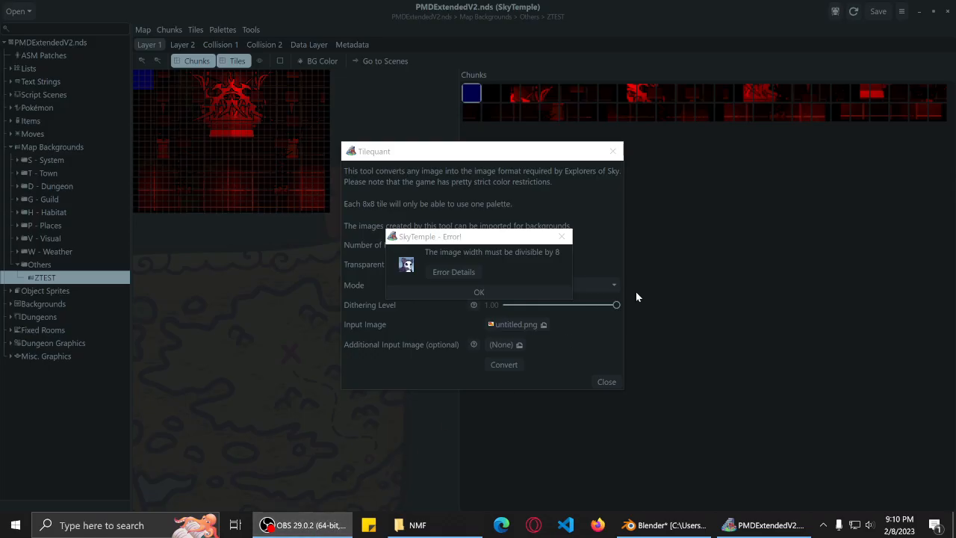
Dismiss the conversion error and close both the image converter and the map layer import.
{"action": "left_click", "coordinate": [540, 290]}
{"action": "left_click", "coordinate": [612, 151]}
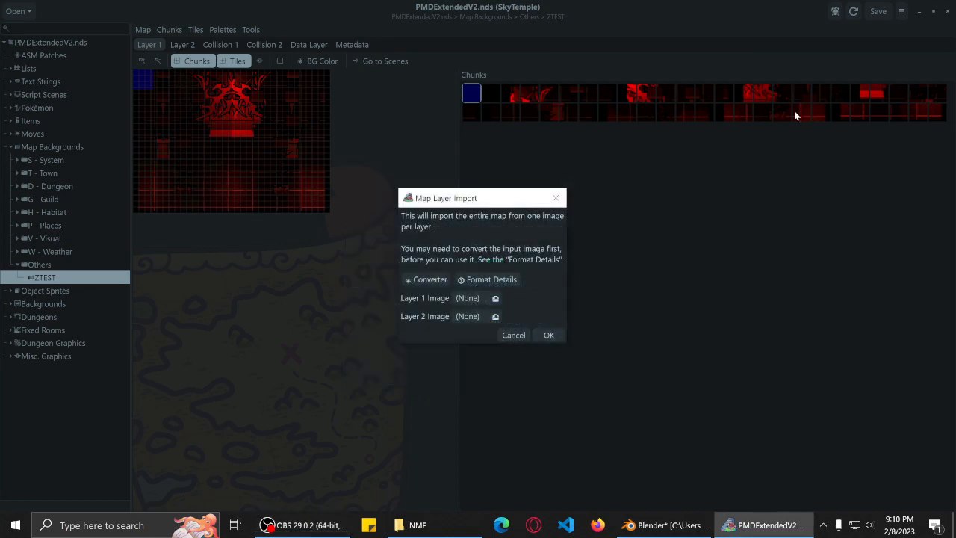
{"action": "left_click", "coordinate": [556, 197]}
Minimize SkyTemple and open untitled.png from the NMF folder in Krita for editing.
{"action": "left_click", "coordinate": [919, 12]}
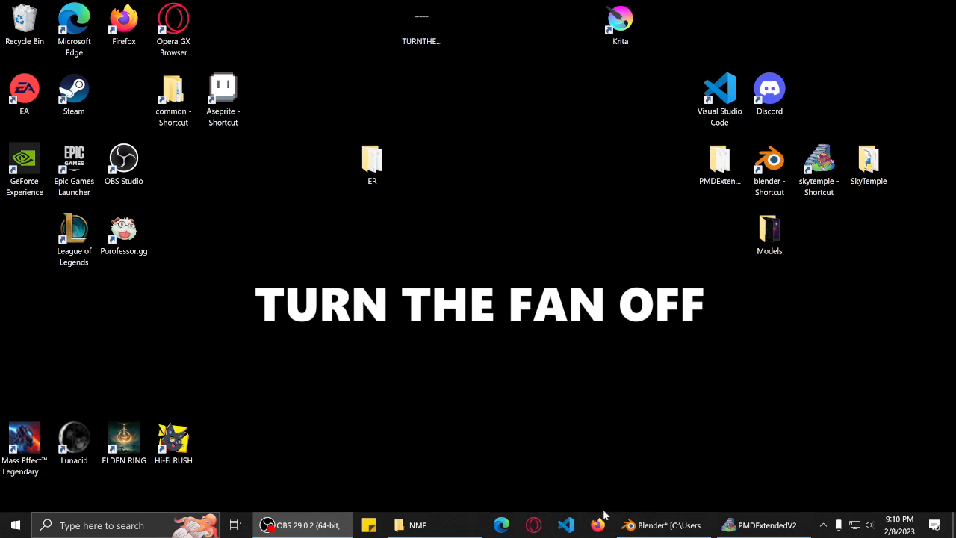
{"action": "left_click", "coordinate": [411, 526]}
{"action": "left_click_drag", "start_coordinate": [502, 206], "coordinate": [620, 33]}
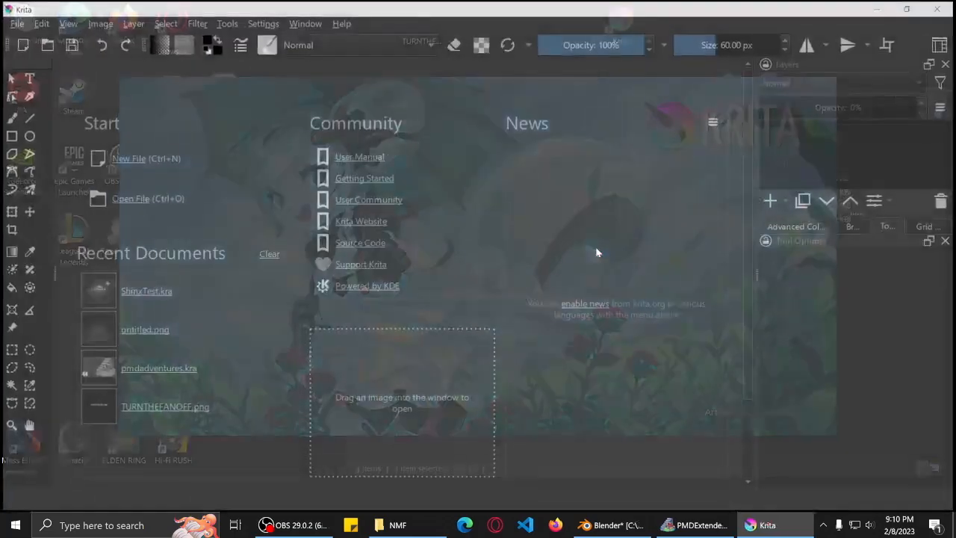
{"action": "scroll", "coordinate": [448, 227], "scroll_direction": "down", "scroll_amount": 2}
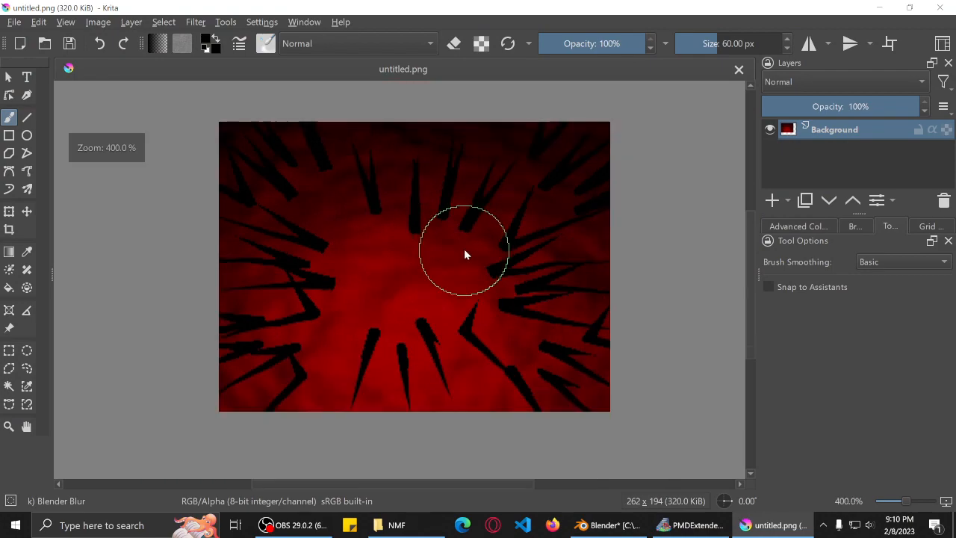
{"action": "scroll", "coordinate": [262, 176], "scroll_direction": "up", "scroll_amount": 2}
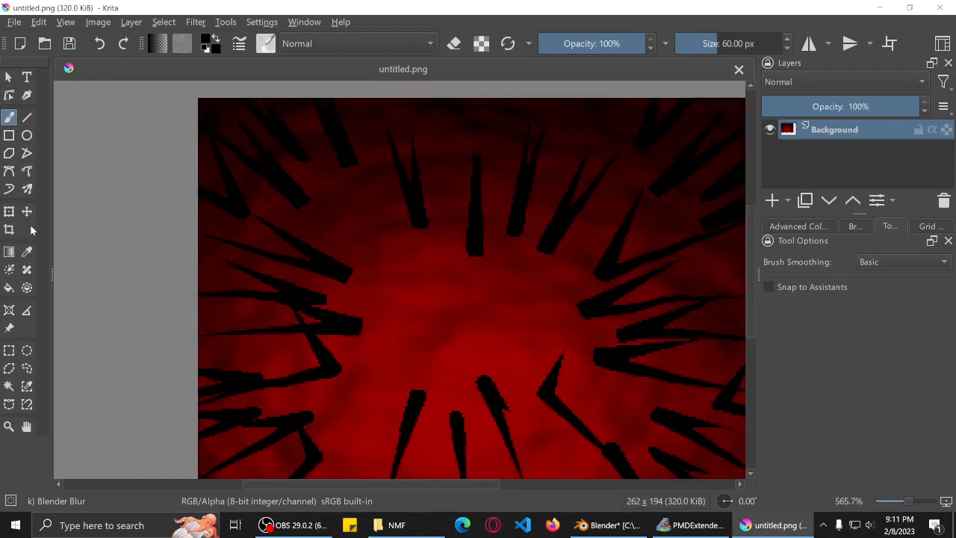
Select a 260 × 194 px rectangle of the spike image, leaving out the two leftmost pixel columns.
{"action": "left_click", "coordinate": [9, 351]}
{"action": "scroll", "coordinate": [154, 137], "scroll_direction": "up", "scroll_amount": 4}
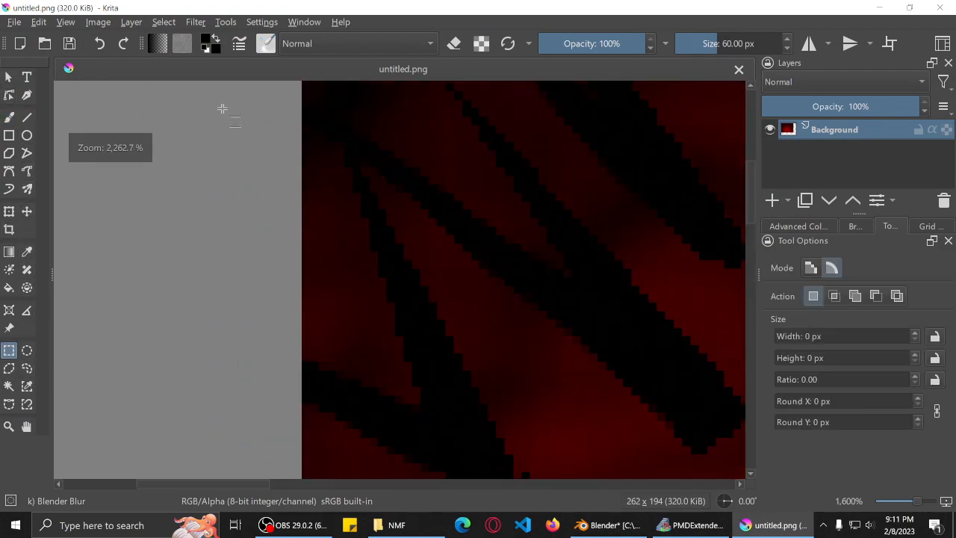
{"action": "scroll", "coordinate": [192, 237], "scroll_direction": "down", "scroll_amount": 1}
{"action": "scroll", "coordinate": [275, 192], "scroll_direction": "up", "scroll_amount": 1}
{"action": "scroll", "coordinate": [276, 192], "scroll_direction": "up", "scroll_amount": 1}
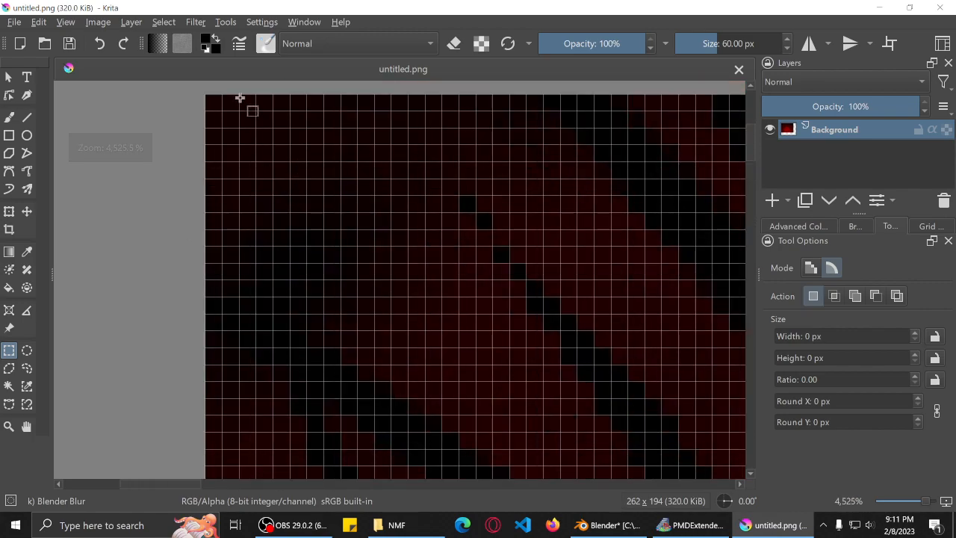
{"action": "left_click_drag", "start_coordinate": [247, 106], "coordinate": [380, 249]}
{"action": "left_click_drag", "start_coordinate": [955, 537], "coordinate": [333, 122]}
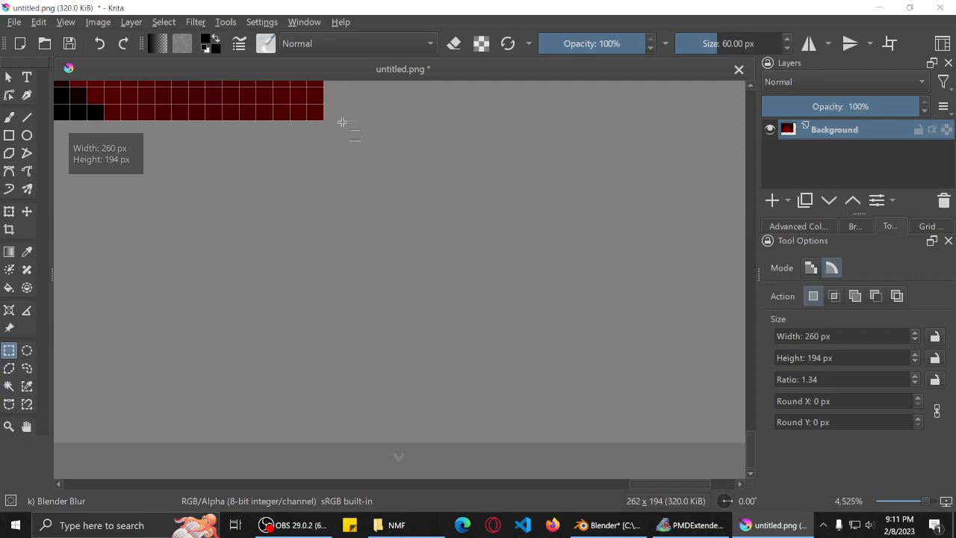
{"action": "scroll", "coordinate": [453, 217], "scroll_direction": "down", "scroll_amount": 8}
{"action": "scroll", "coordinate": [540, 224], "scroll_direction": "down", "scroll_amount": 4}
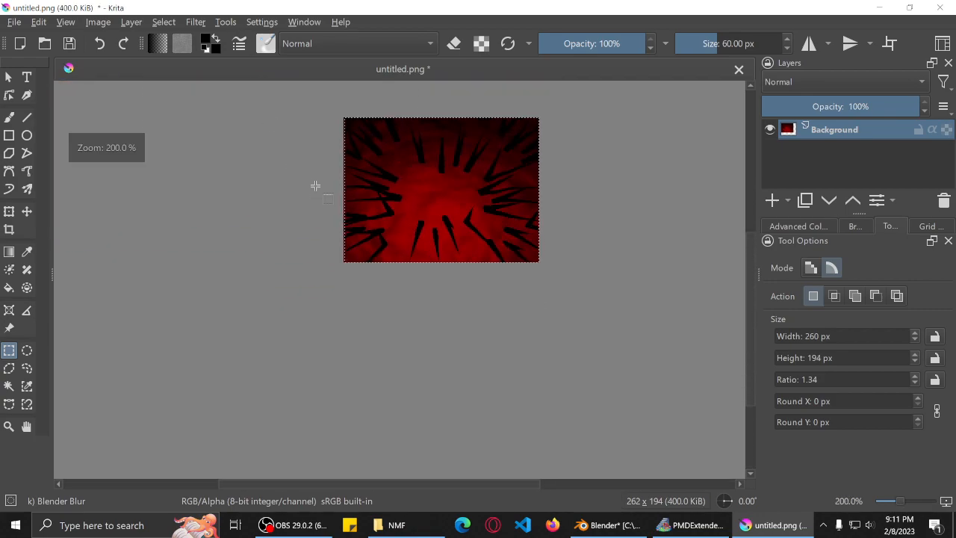
{"action": "scroll", "coordinate": [296, 127], "scroll_direction": "up", "scroll_amount": 2}
Trim the image to the selection and check its dimensions in the image properties.
{"action": "left_click", "coordinate": [98, 22]}
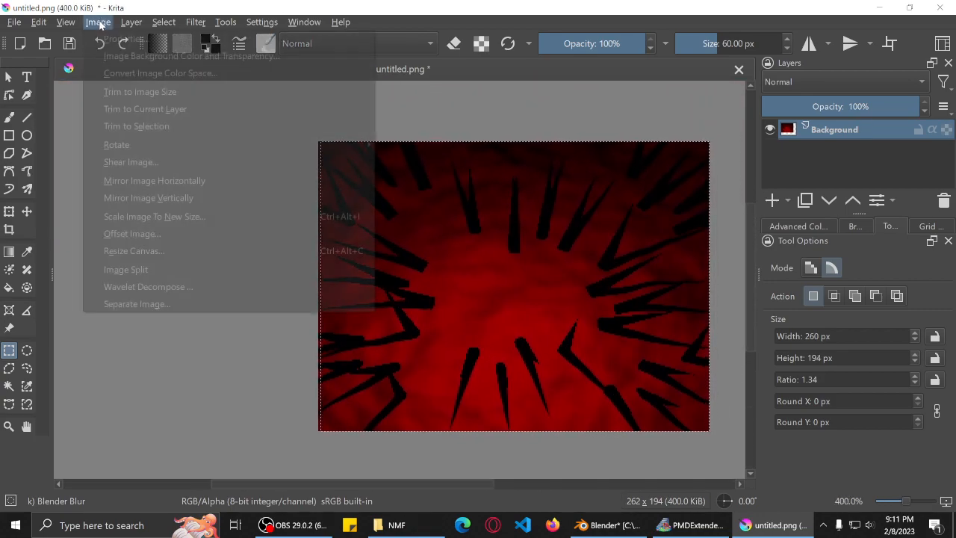
{"action": "left_click", "coordinate": [117, 127]}
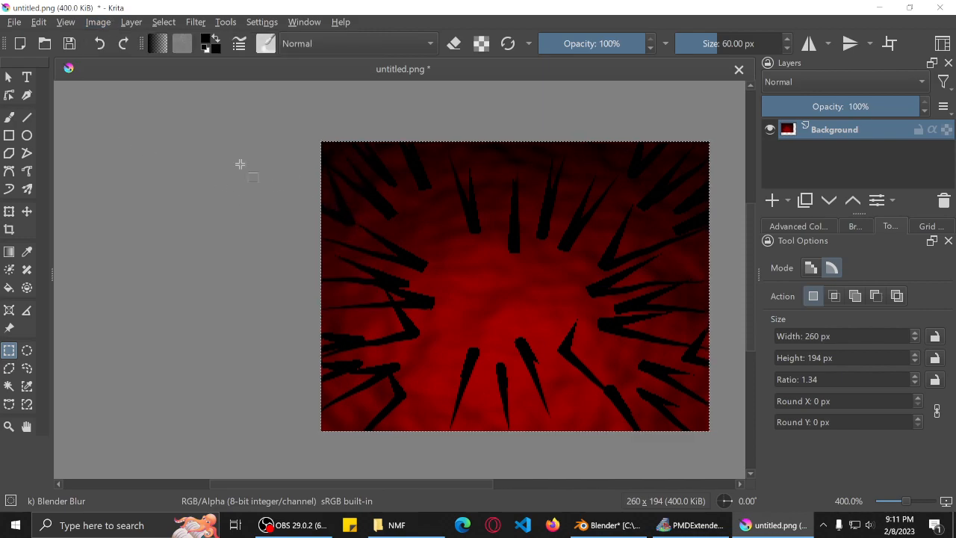
{"action": "left_click", "coordinate": [105, 22]}
{"action": "left_click", "coordinate": [121, 38]}
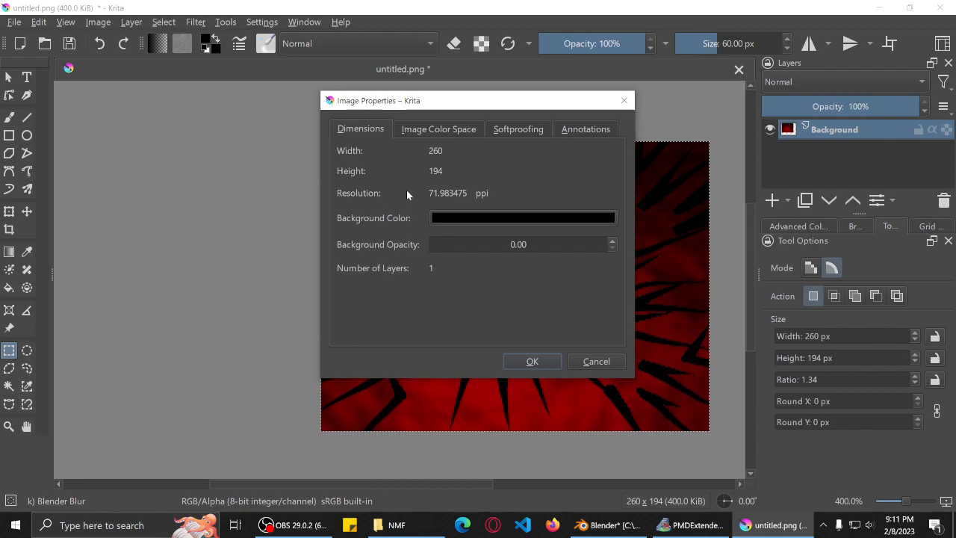
{"action": "left_click", "coordinate": [625, 103]}
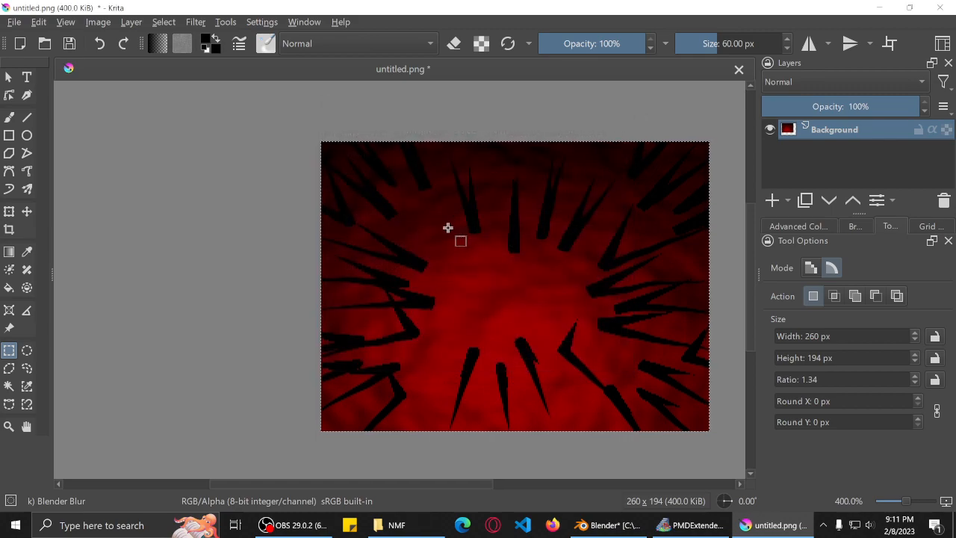
Undo the trim and the rectangular selection, and close Krita.
{"action": "scroll", "coordinate": [582, 247], "scroll_direction": "up", "scroll_amount": 1}
{"action": "scroll", "coordinate": [582, 247], "scroll_direction": "down", "scroll_amount": 1}
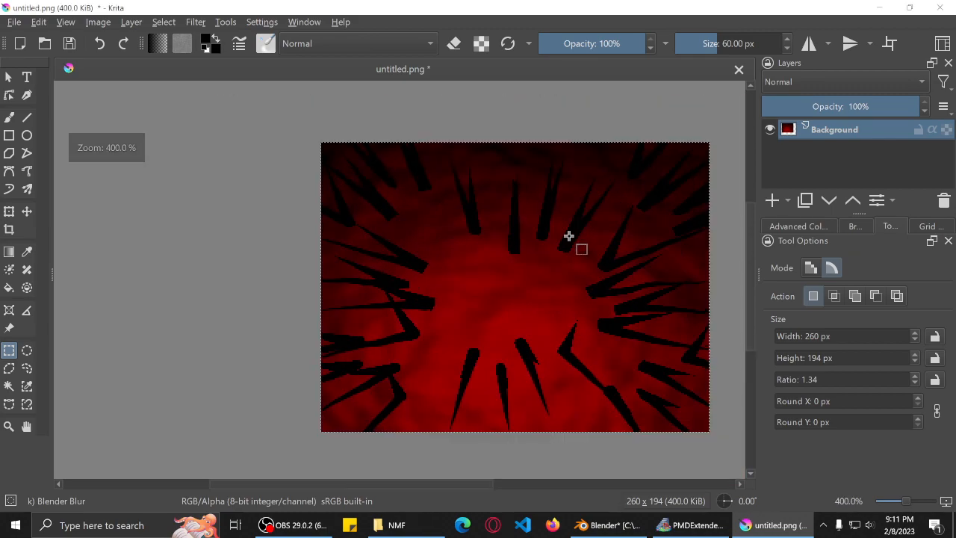
{"action": "key", "text": "ctrl+z"}
{"action": "key", "text": "ctrl+z"}
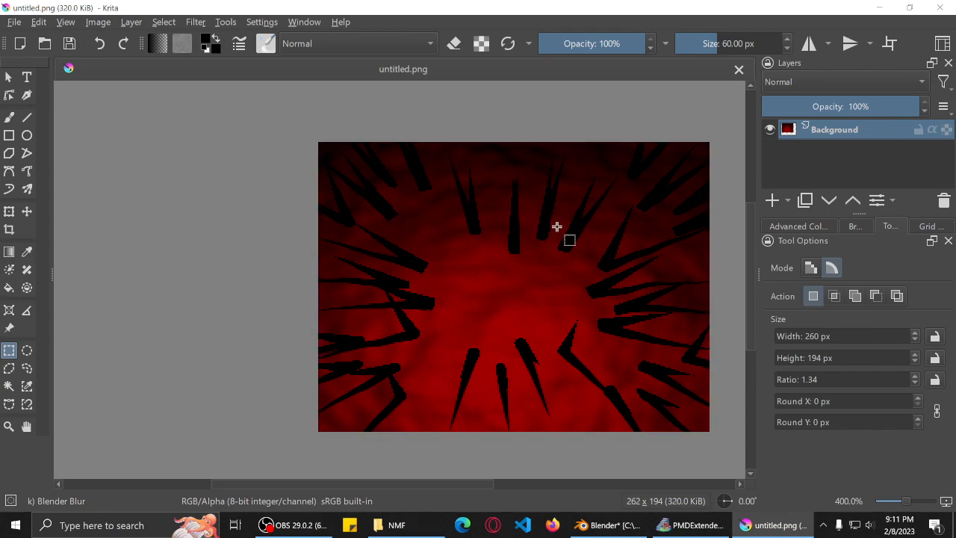
{"action": "middle_click_drag", "start_coordinate": [618, 249], "coordinate": [522, 256]}
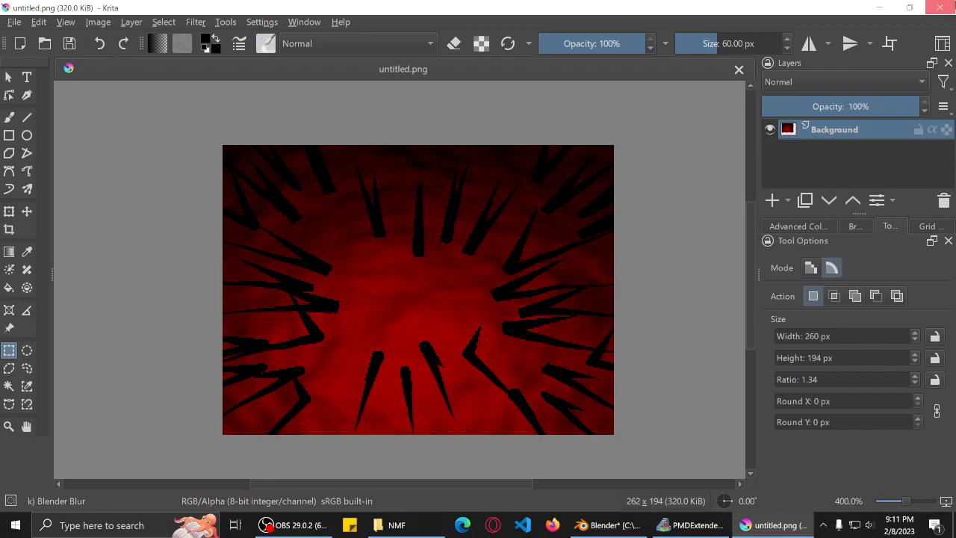
{"action": "left_click", "coordinate": [946, 6]}
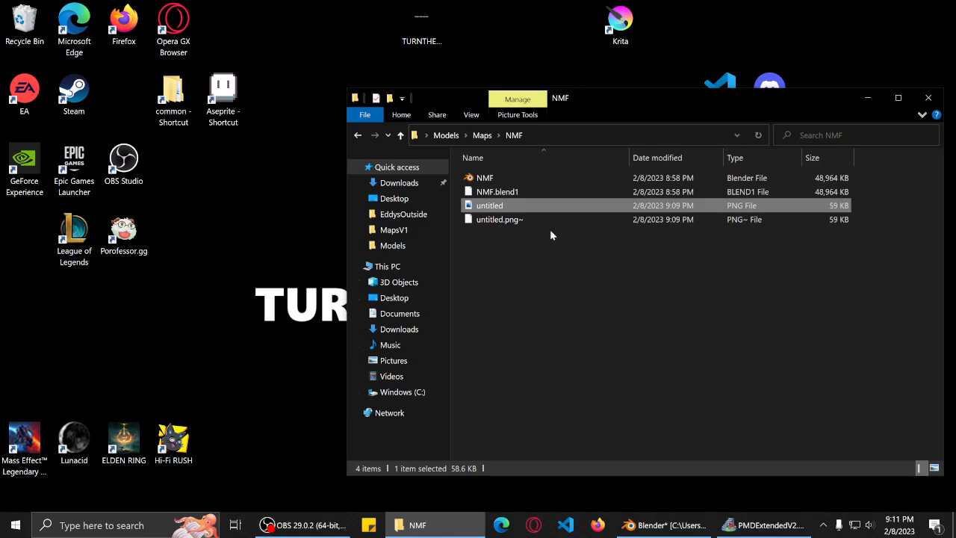
Switch to Blender, render the current frame again and save a copy over untitled.png in the NMF folder, then minimize Blender.
{"action": "left_click", "coordinate": [665, 525]}
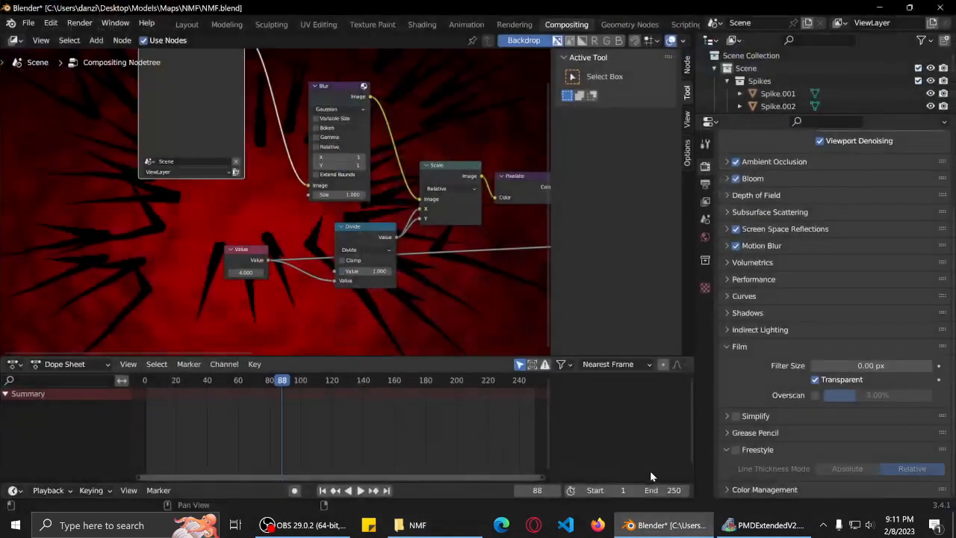
{"action": "key", "text": "F12"}
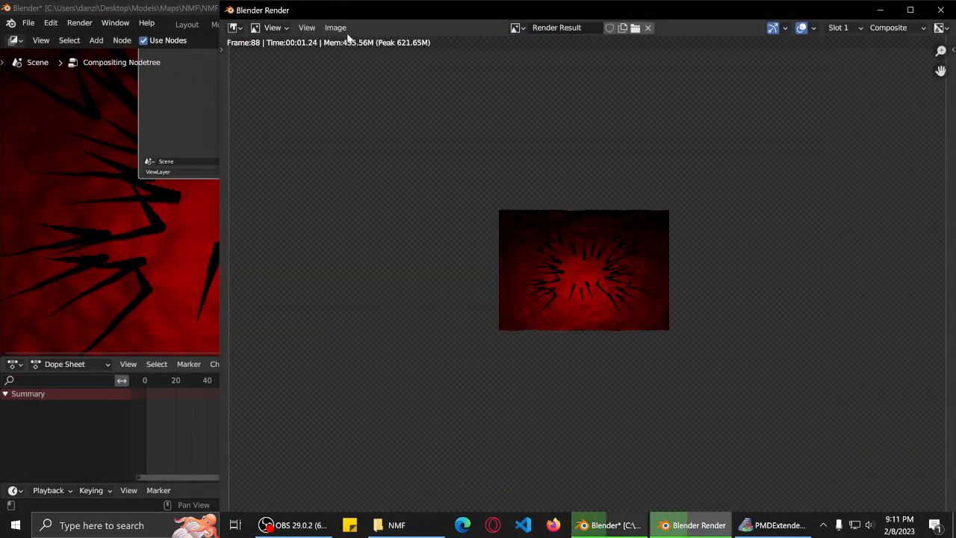
{"action": "left_click", "coordinate": [335, 28]}
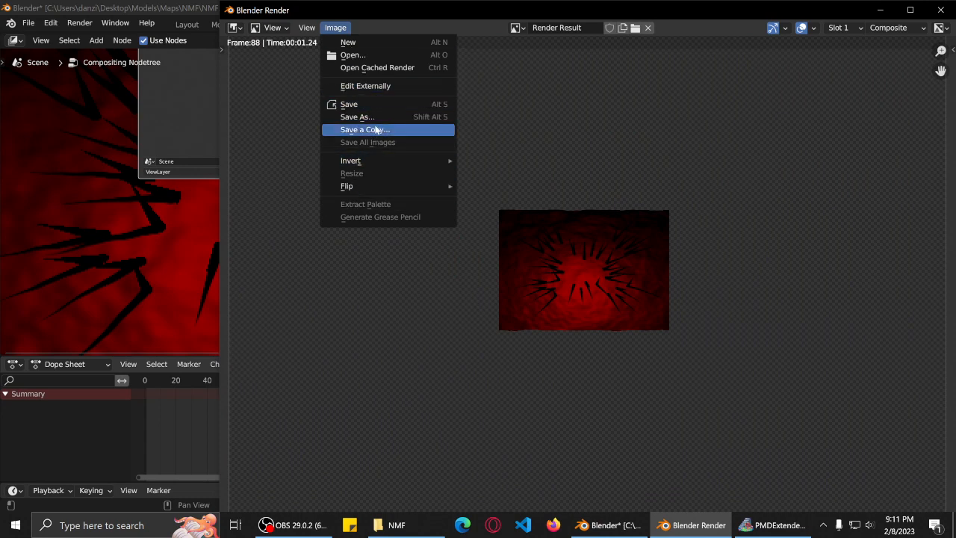
{"action": "left_click", "coordinate": [365, 130]}
{"action": "left_click", "coordinate": [803, 411]}
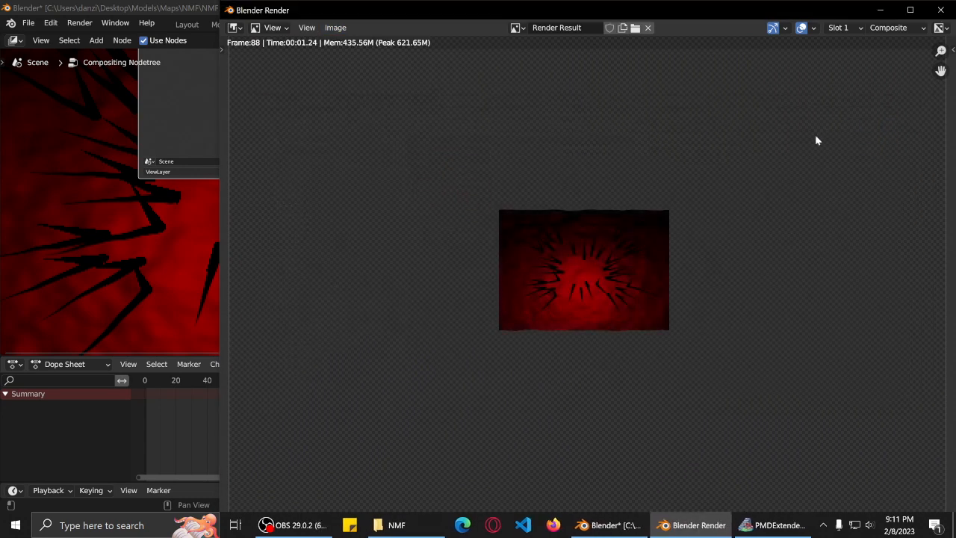
{"action": "left_click", "coordinate": [940, 9]}
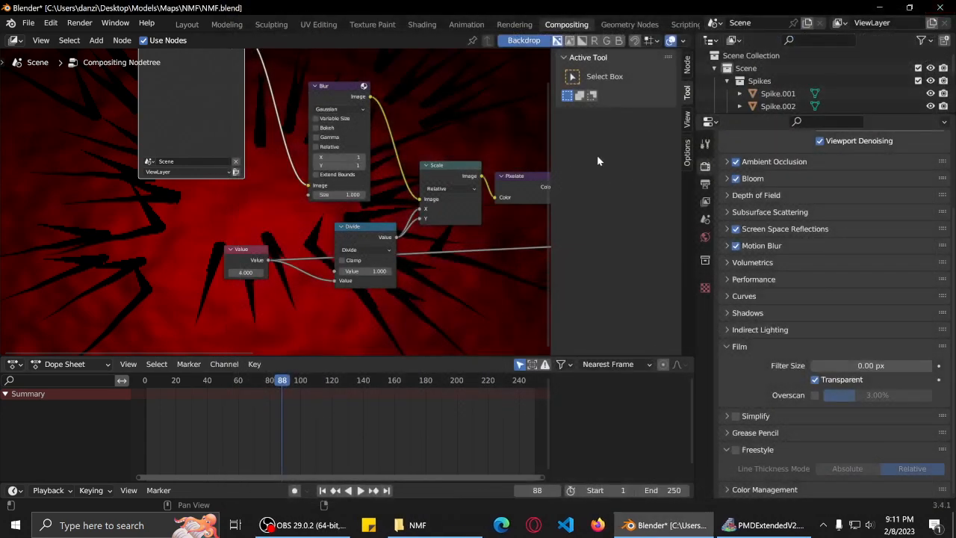
{"action": "left_click", "coordinate": [878, 7]}
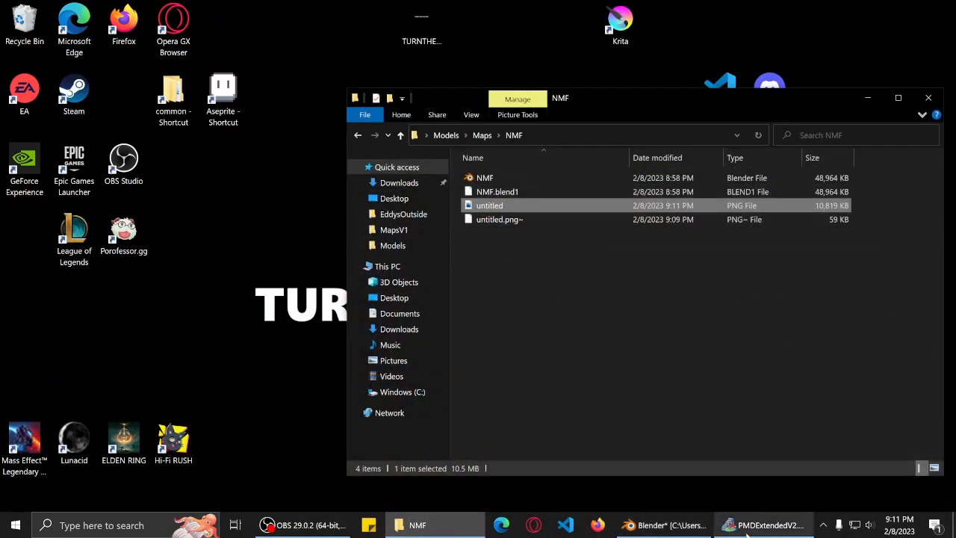
Minimize SkyTemple and open the newly rendered untitled.png from the NMF folder in Krita.
{"action": "left_click", "coordinate": [762, 525]}
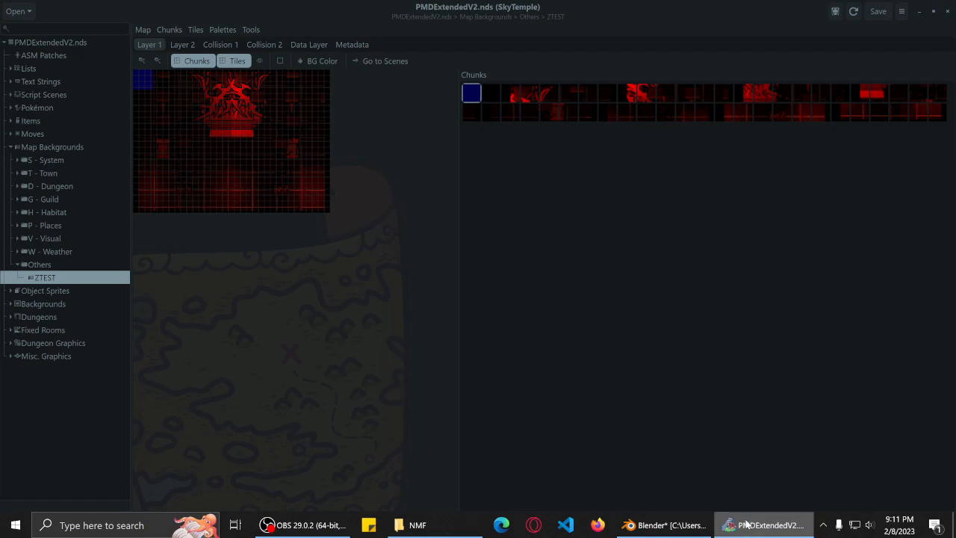
{"action": "left_click", "coordinate": [920, 11]}
{"action": "left_click_drag", "start_coordinate": [489, 204], "coordinate": [619, 36]}
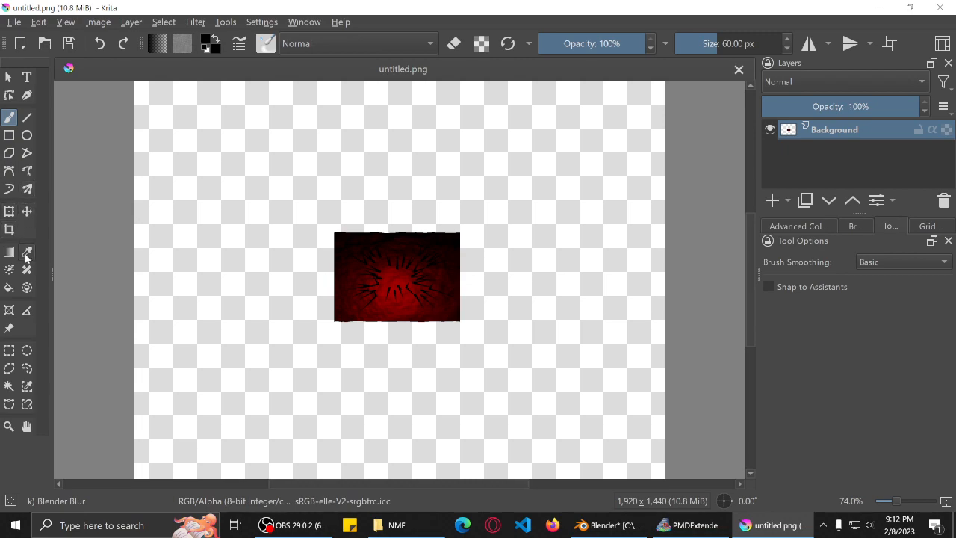
Select a 264 × 192 px rectangle around the ring of spikes and trim the image to it.
{"action": "left_click", "coordinate": [9, 351]}
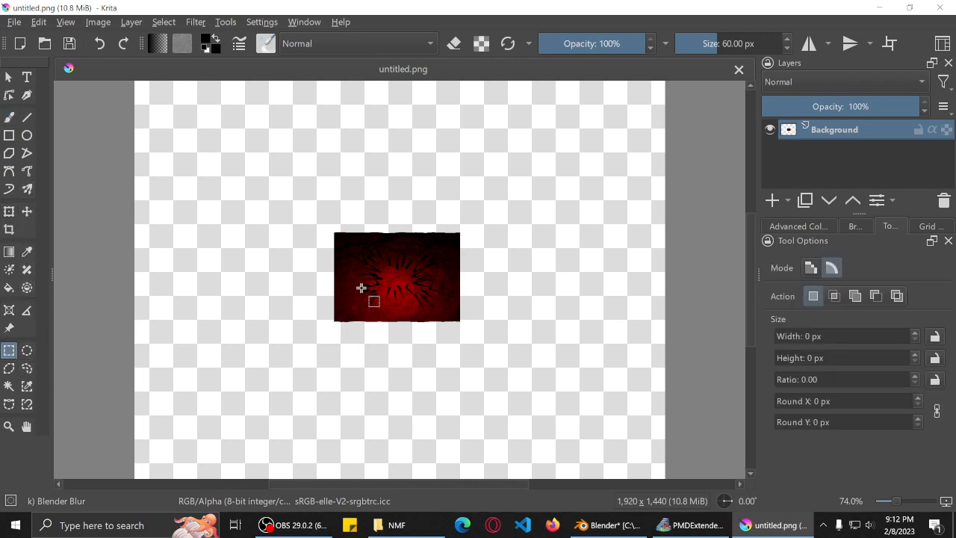
{"action": "scroll", "coordinate": [363, 288], "scroll_direction": "up", "scroll_amount": 5, "text": "ctrl"}
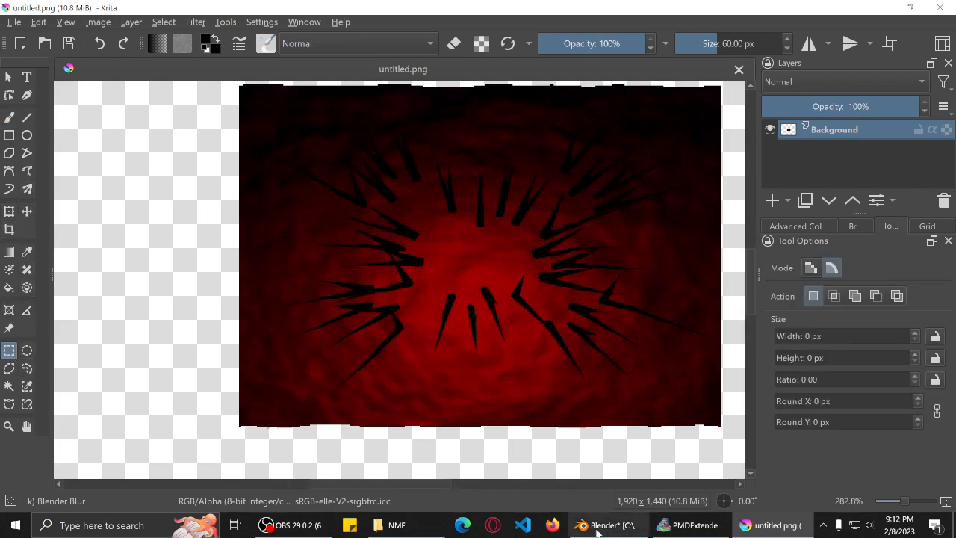
{"action": "middle_click_drag", "start_coordinate": [491, 184], "coordinate": [473, 229]}
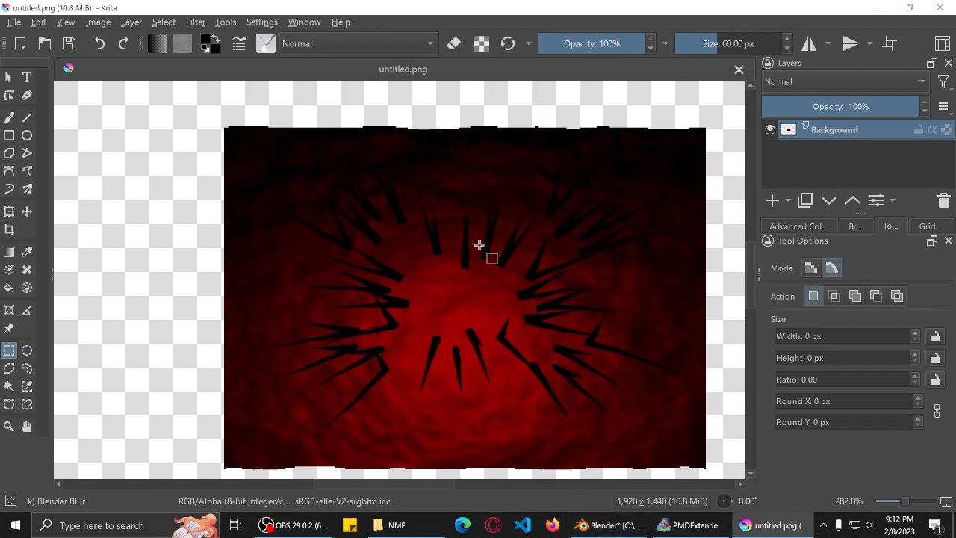
{"action": "middle_click_drag", "start_coordinate": [469, 288], "coordinate": [436, 279]}
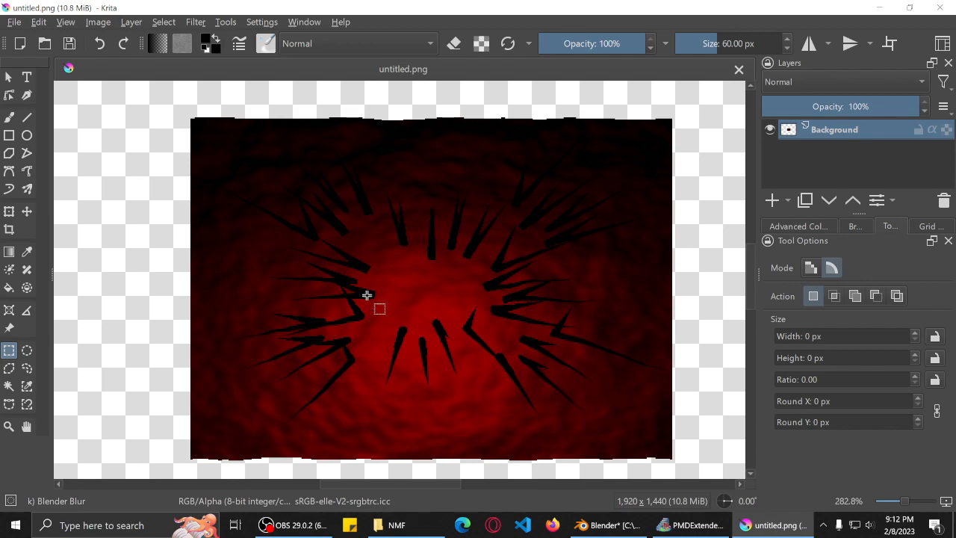
{"action": "left_click_drag", "start_coordinate": [290, 180], "coordinate": [569, 380]}
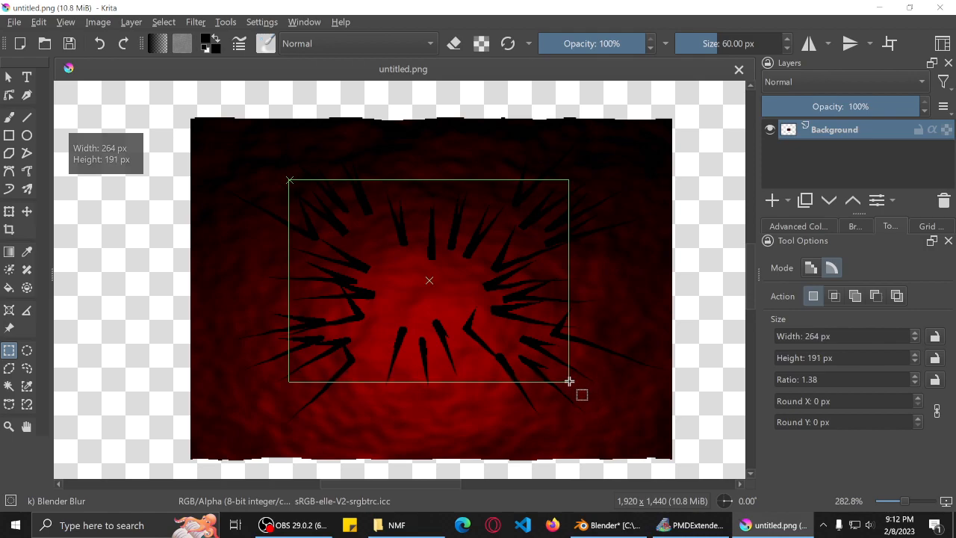
{"action": "left_click_drag", "start_coordinate": [570, 382], "coordinate": [570, 383]}
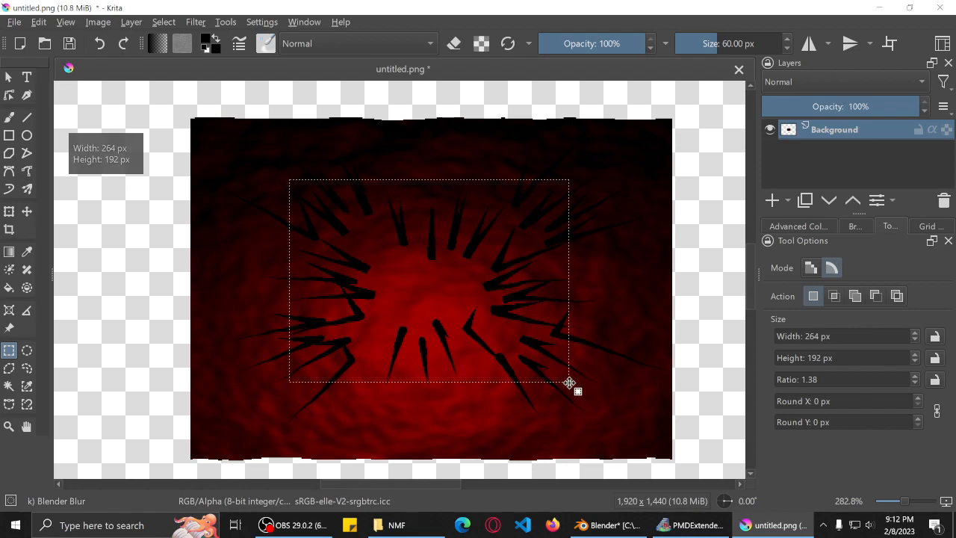
{"action": "left_click", "coordinate": [98, 21]}
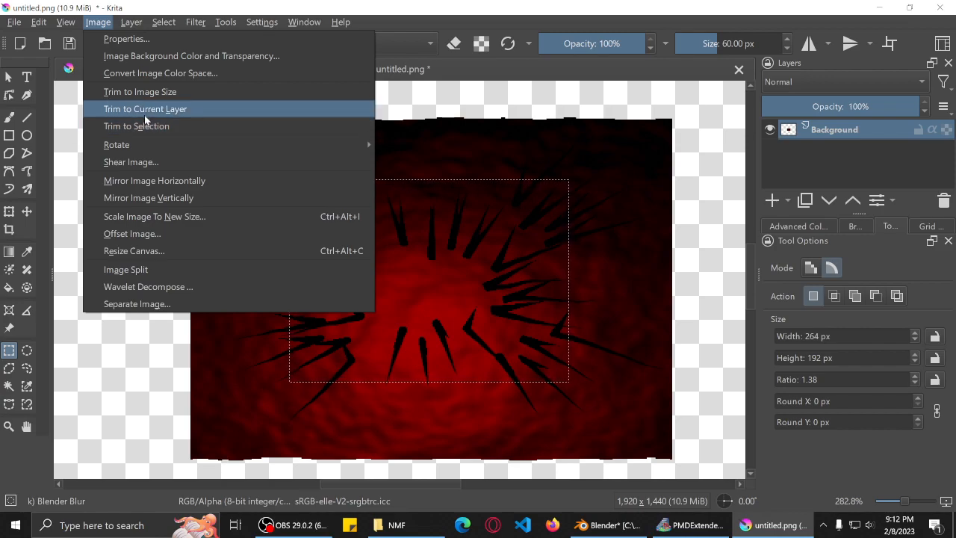
{"action": "left_click", "coordinate": [145, 123]}
Save the trimmed image in the NMF folder as a Krita document (.kra) named inputK.
{"action": "left_click", "coordinate": [17, 24]}
{"action": "left_click", "coordinate": [53, 110]}
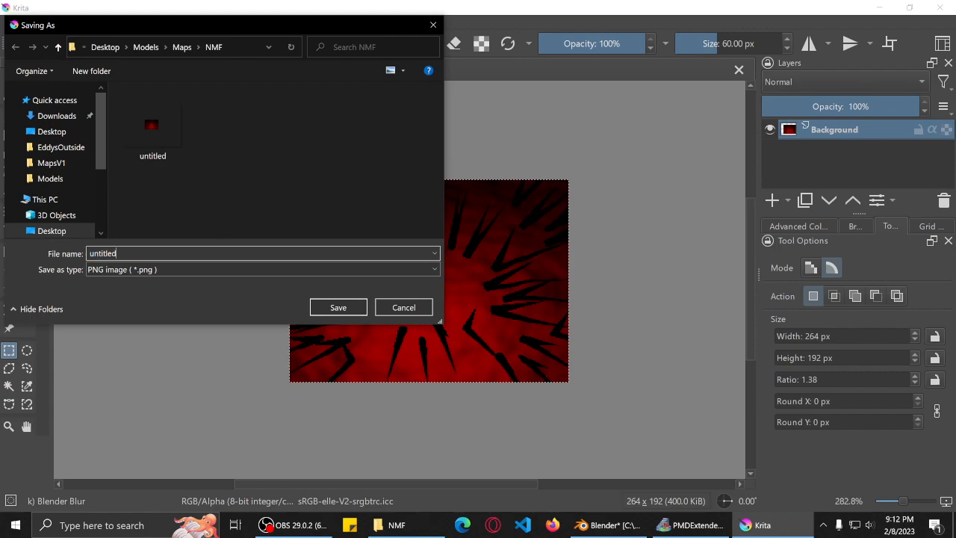
{"action": "left_click", "coordinate": [149, 269]}
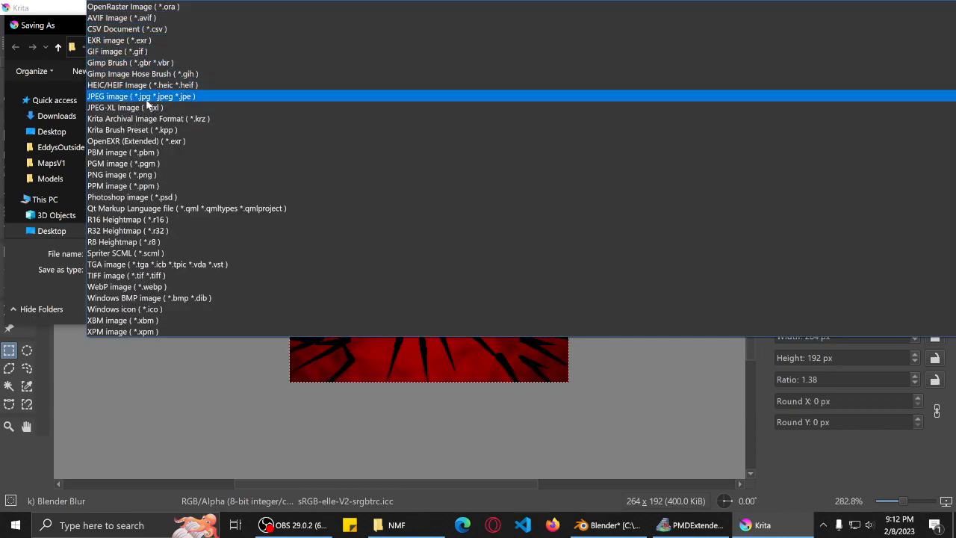
{"action": "scroll", "coordinate": [135, 39], "scroll_direction": "up", "scroll_amount": 1}
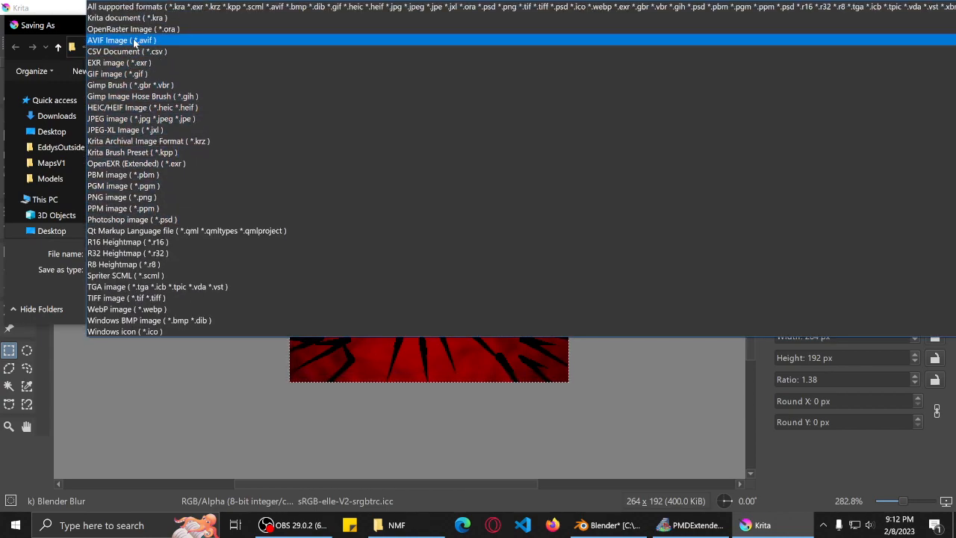
{"action": "left_click", "coordinate": [130, 15]}
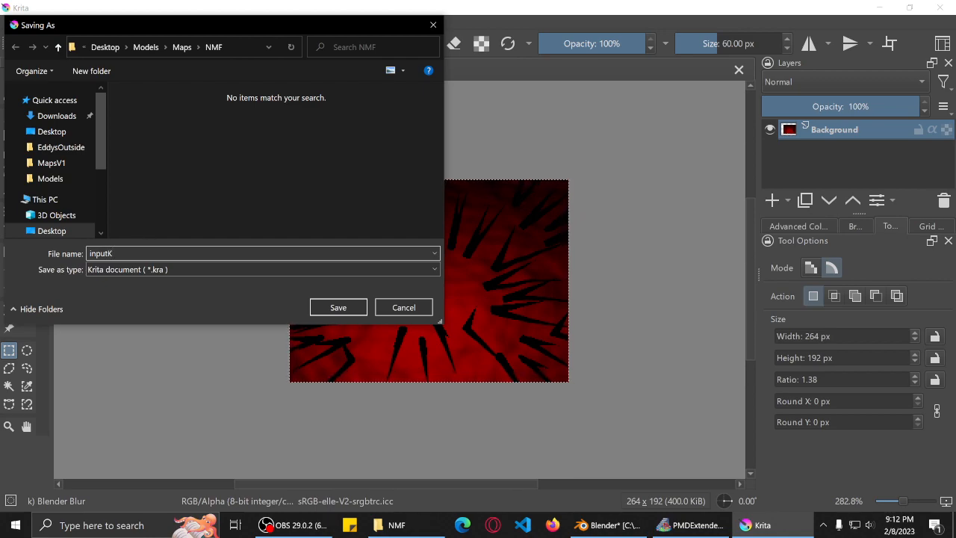
{"action": "left_click", "coordinate": [358, 315]}
{"action": "left_click", "coordinate": [14, 22]}
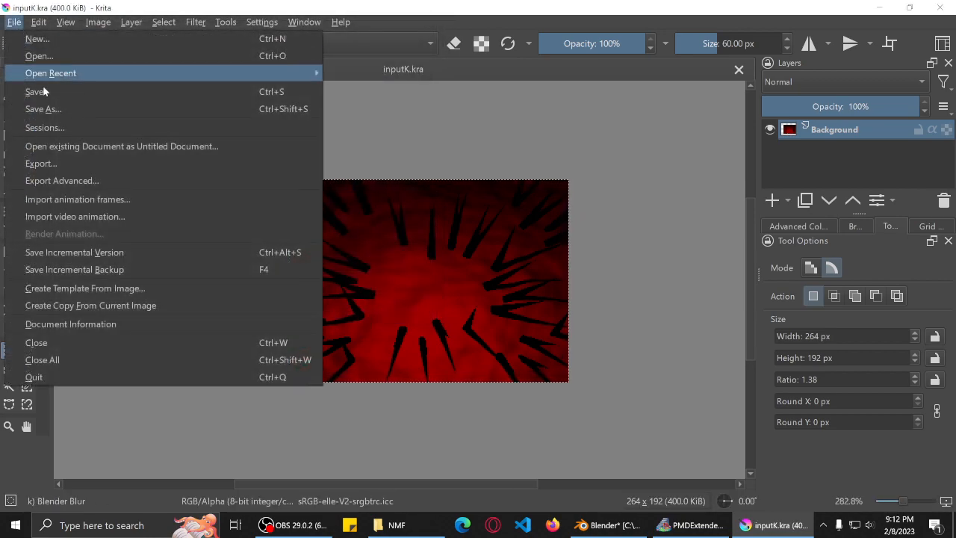
{"action": "left_click", "coordinate": [55, 110]}
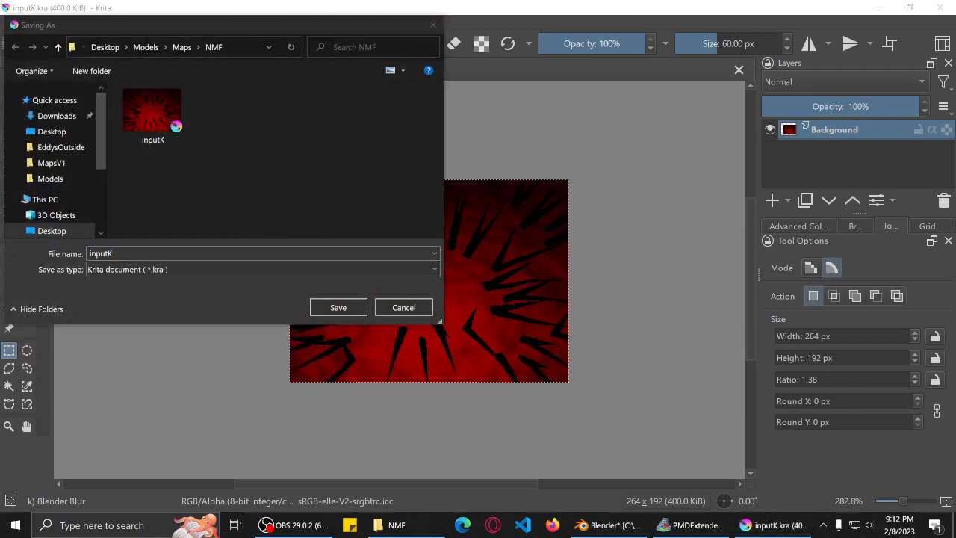
{"action": "left_click", "coordinate": [434, 26]}
Export the trimmed image to the NMF folder as a PNG image named input, accepting the preset PNG options.
{"action": "left_click", "coordinate": [14, 22]}
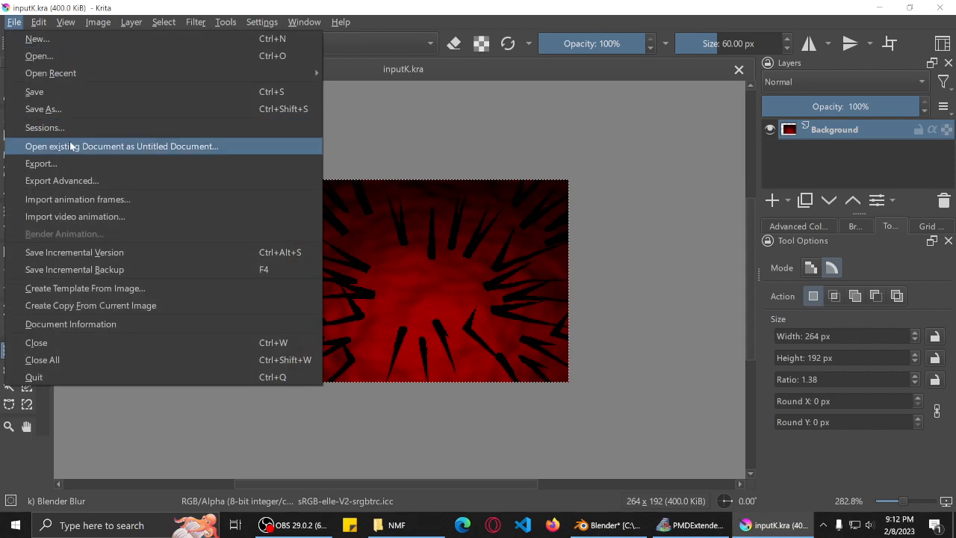
{"action": "left_click", "coordinate": [66, 162]}
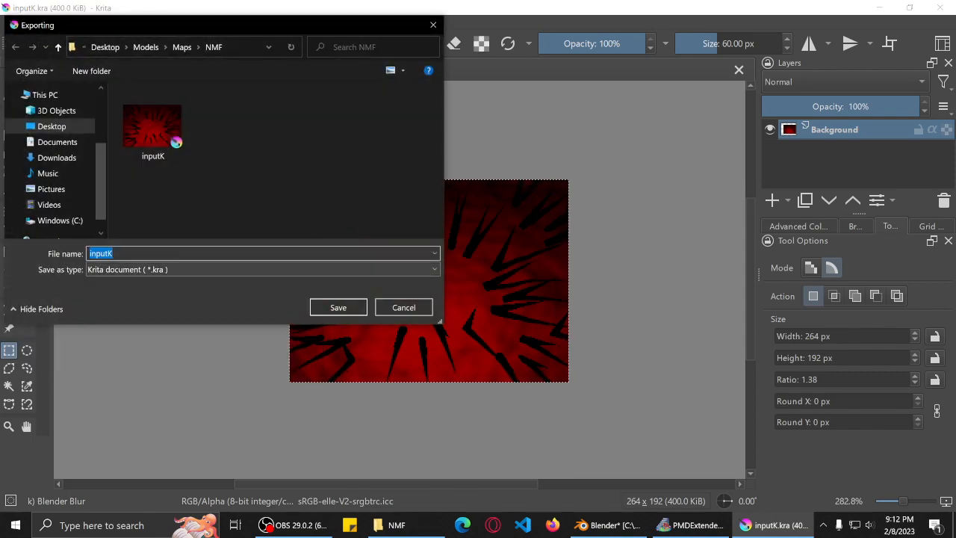
{"action": "key", "text": "BackSpace"}
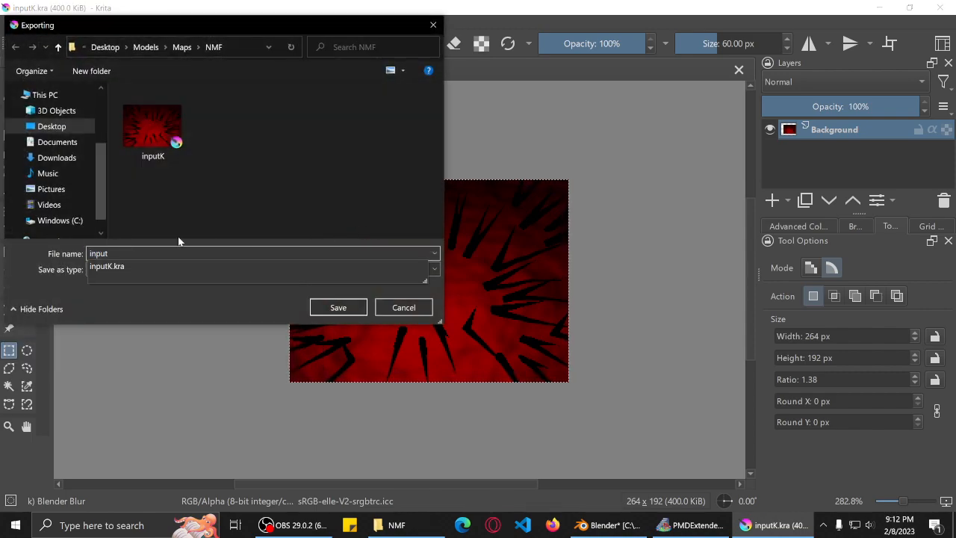
{"action": "left_click", "coordinate": [174, 270]}
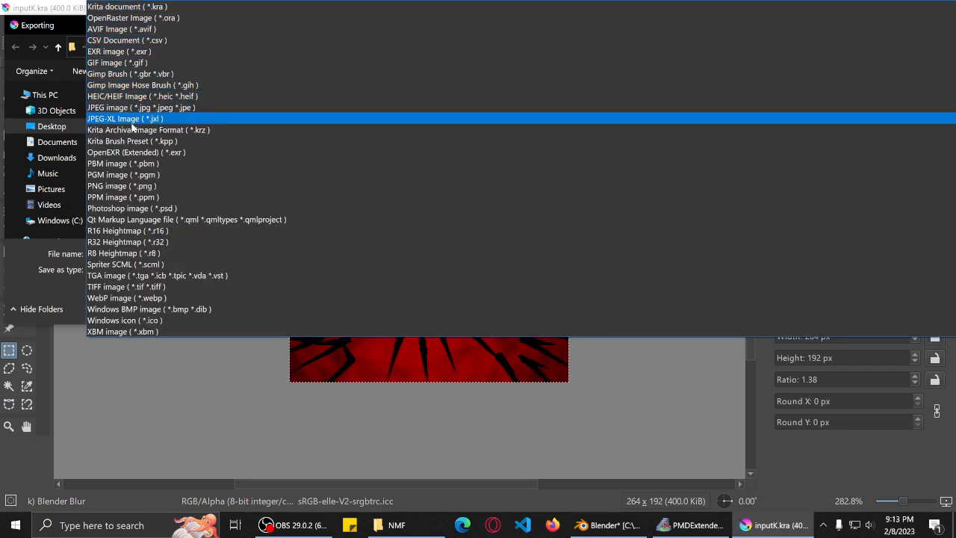
{"action": "left_click", "coordinate": [135, 186]}
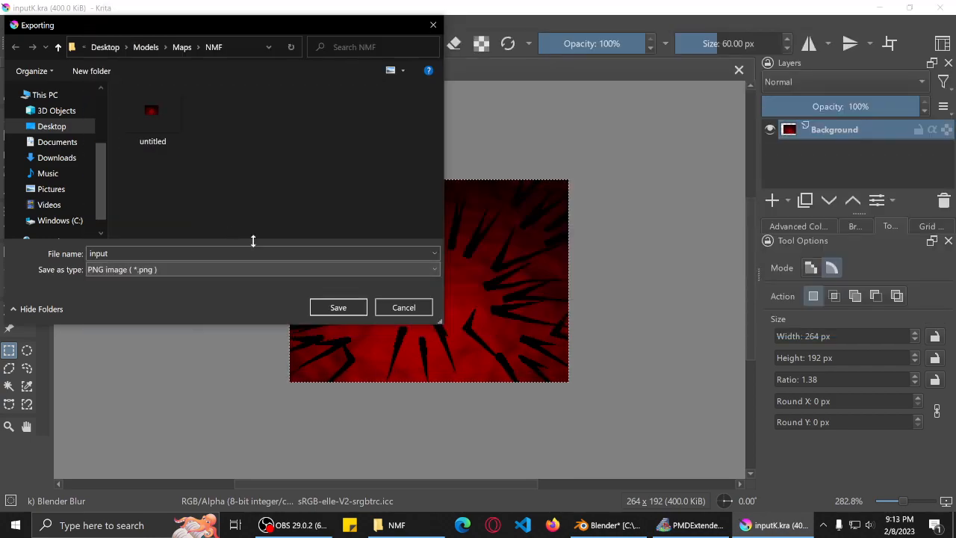
{"action": "left_click", "coordinate": [336, 310]}
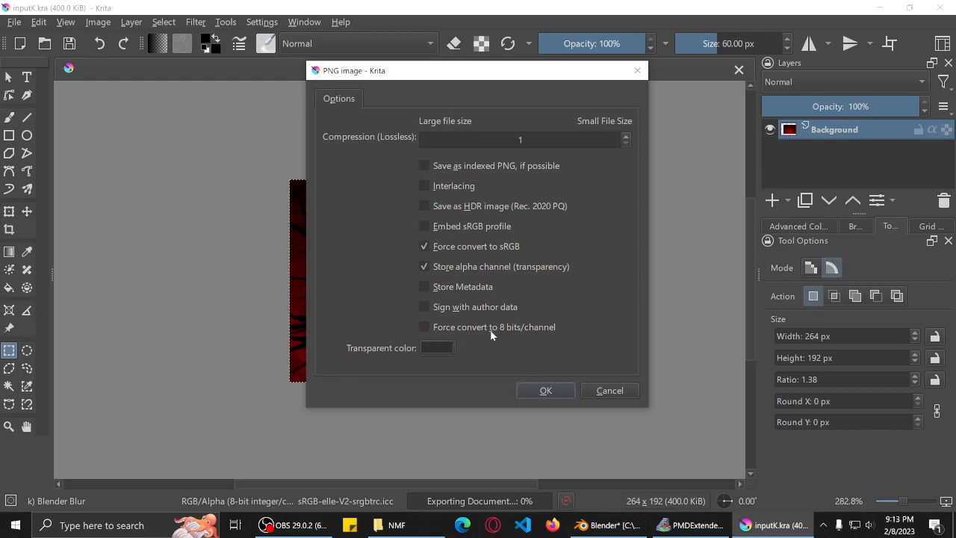
{"action": "left_click", "coordinate": [539, 388]}
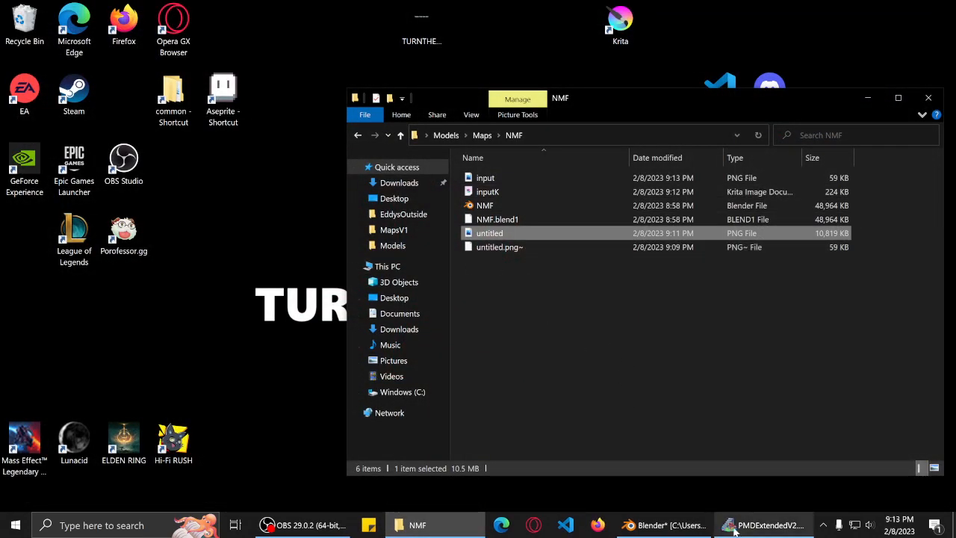
Switch to SkyTemple, open the image converter from ZTEST's map layer import and choose input.png as the input image.
{"action": "left_click", "coordinate": [764, 525]}
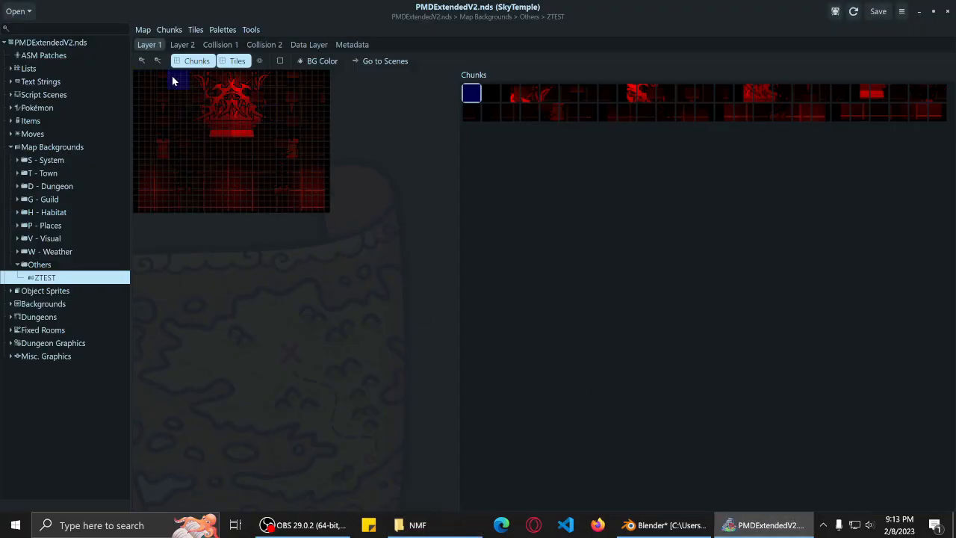
{"action": "left_click", "coordinate": [141, 30]}
{"action": "left_click", "coordinate": [179, 103]}
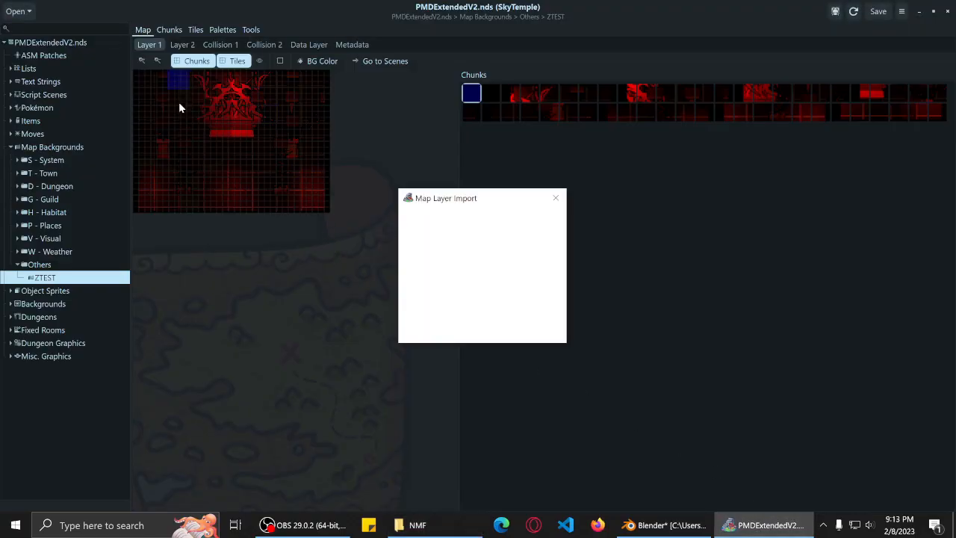
{"action": "left_click", "coordinate": [442, 281]}
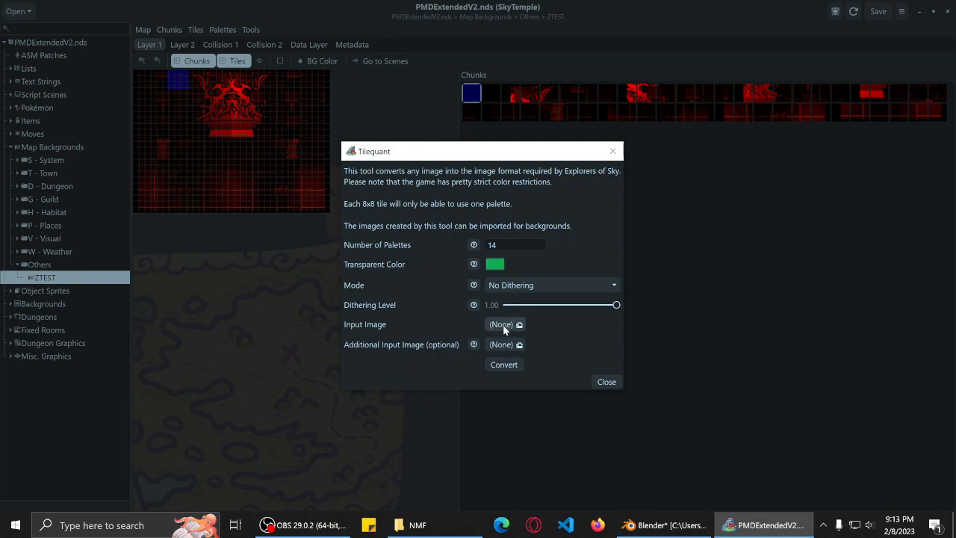
{"action": "left_click", "coordinate": [505, 325]}
{"action": "double_click", "coordinate": [390, 194]}
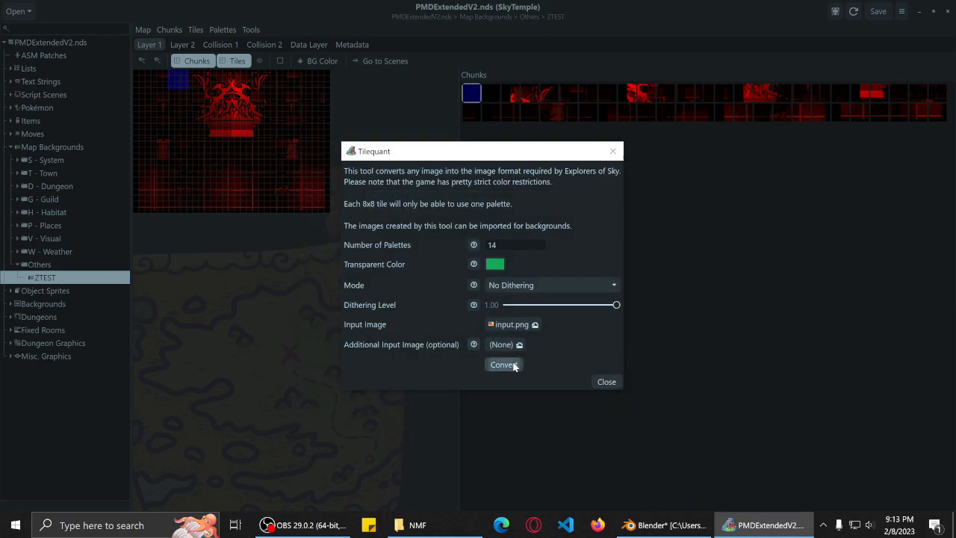
Convert the image, save it as a PNG named output in the NMF folder and close the converter.
{"action": "left_click", "coordinate": [505, 365]}
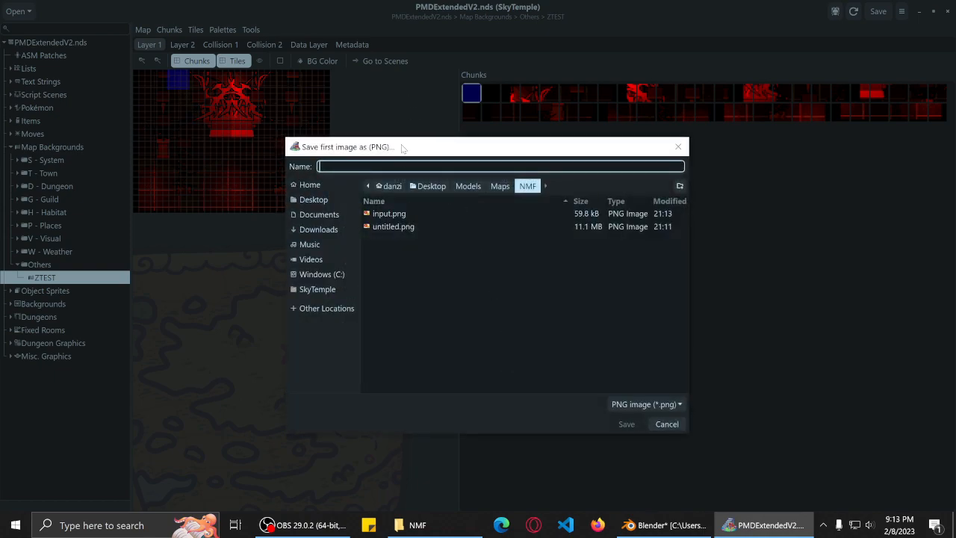
{"action": "type", "text": "output"}
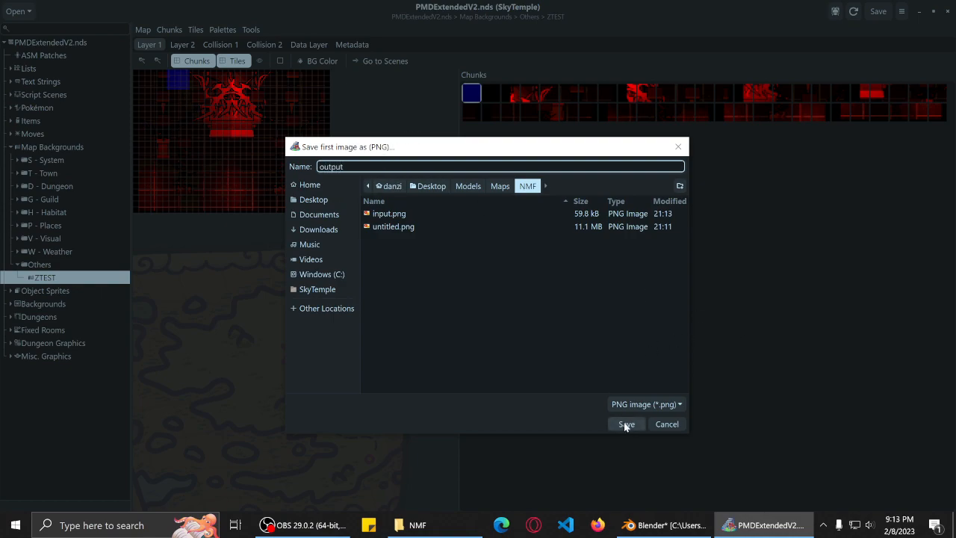
{"action": "left_click", "coordinate": [626, 424]}
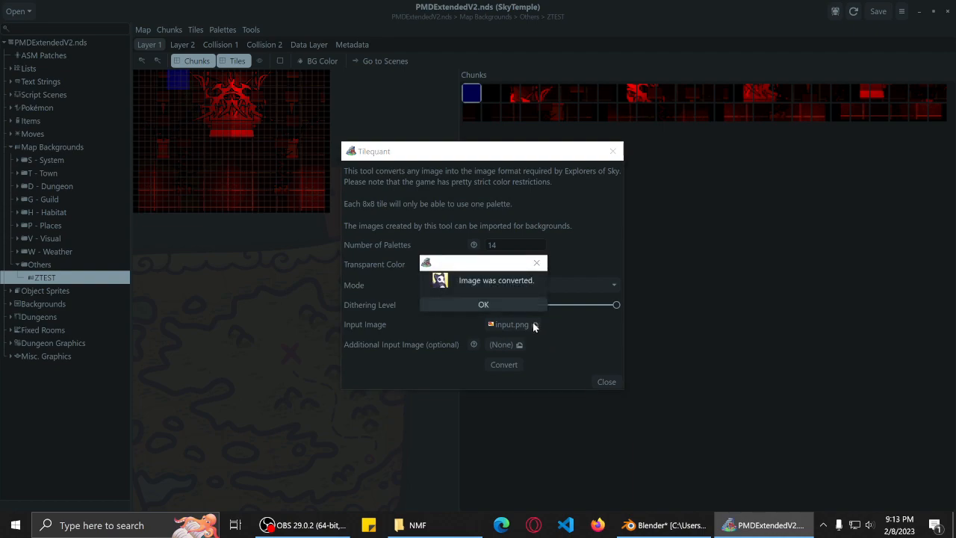
{"action": "left_click", "coordinate": [523, 303]}
{"action": "left_click", "coordinate": [605, 382]}
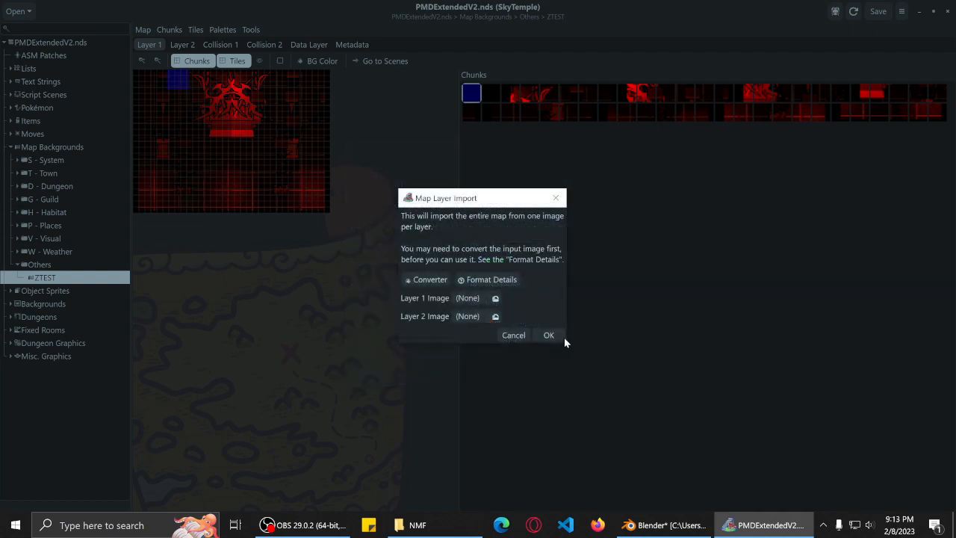
Import output.png from the Desktop's Models > Maps > NMF folder as the Layer 1 image of the ZTEST map.
{"action": "left_click", "coordinate": [482, 298]}
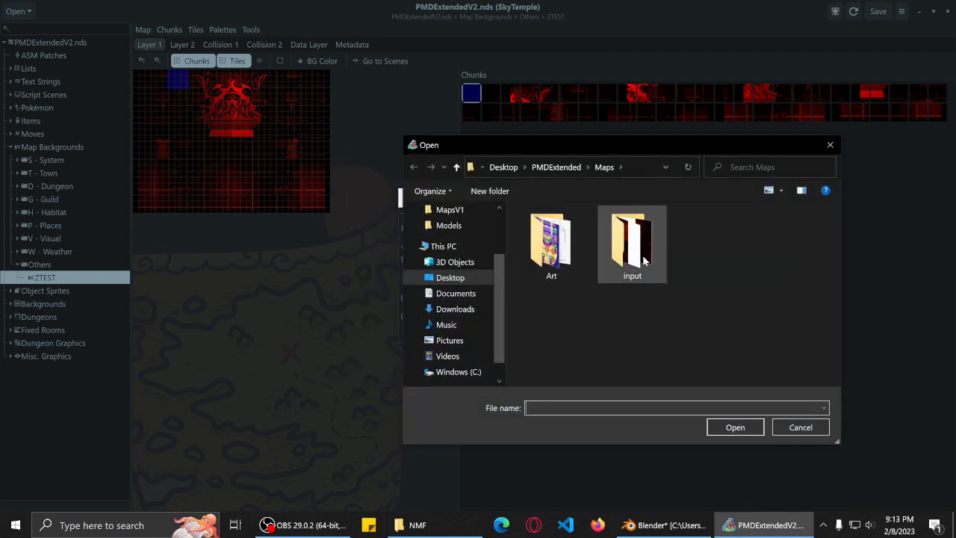
{"action": "left_click", "coordinate": [504, 167]}
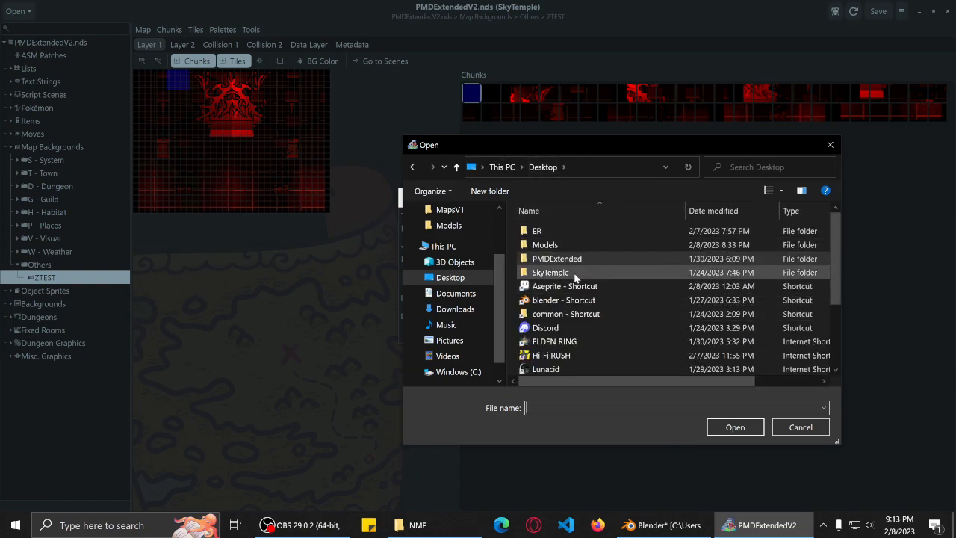
{"action": "double_click", "coordinate": [569, 248]}
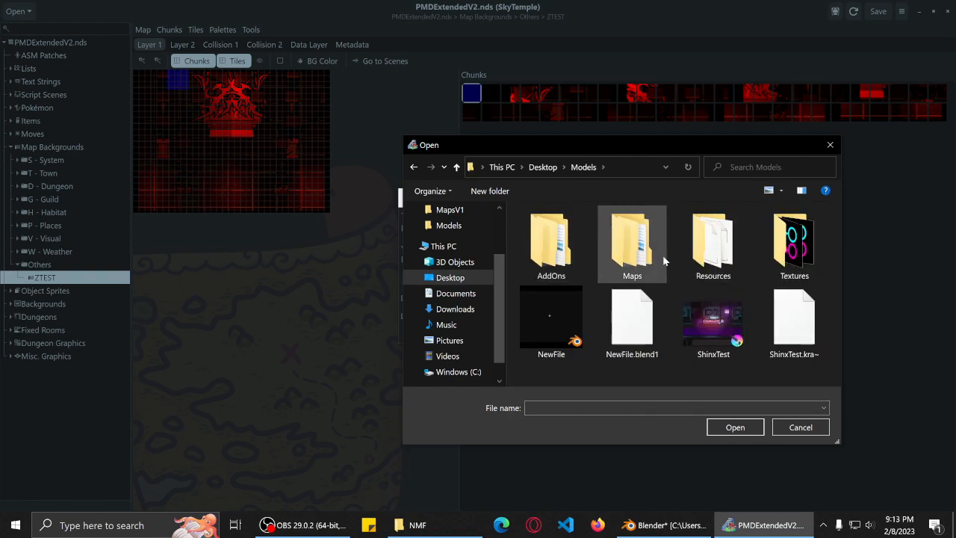
{"action": "double_click", "coordinate": [662, 257]}
{"action": "double_click", "coordinate": [555, 261]}
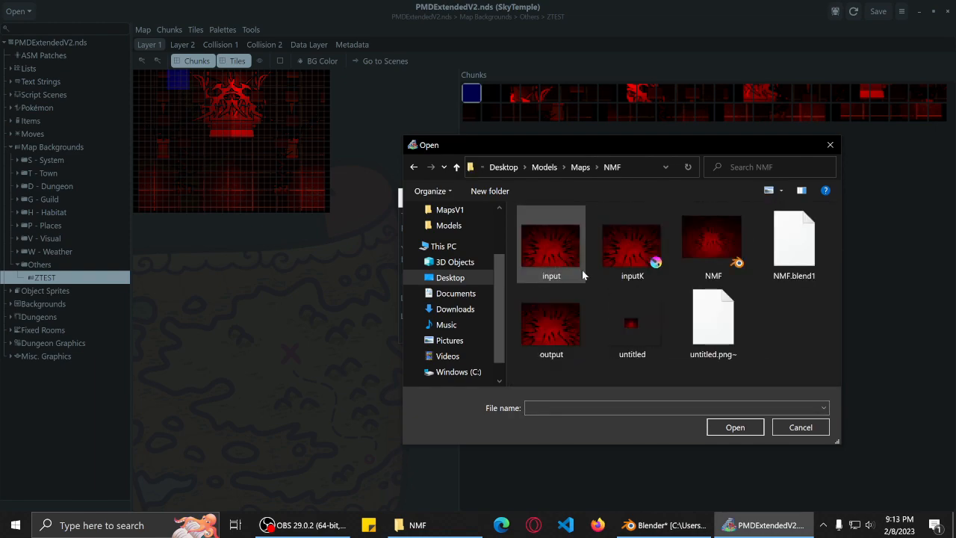
{"action": "double_click", "coordinate": [549, 322]}
{"action": "left_click", "coordinate": [546, 334]}
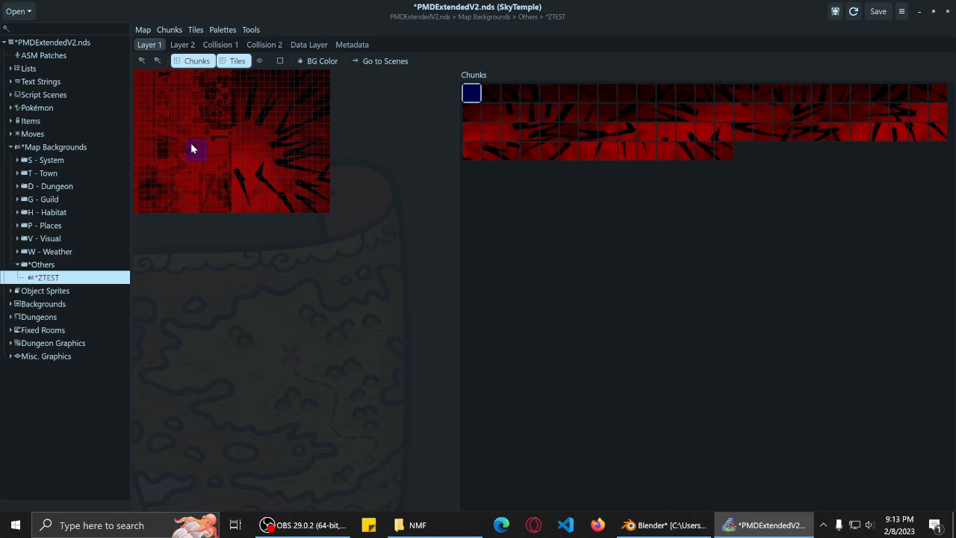
Enlarge the ZTEST map view and examine Layer 1 and Layer 2 for leftover graphics over the imported background.
{"action": "left_click", "coordinate": [142, 62]}
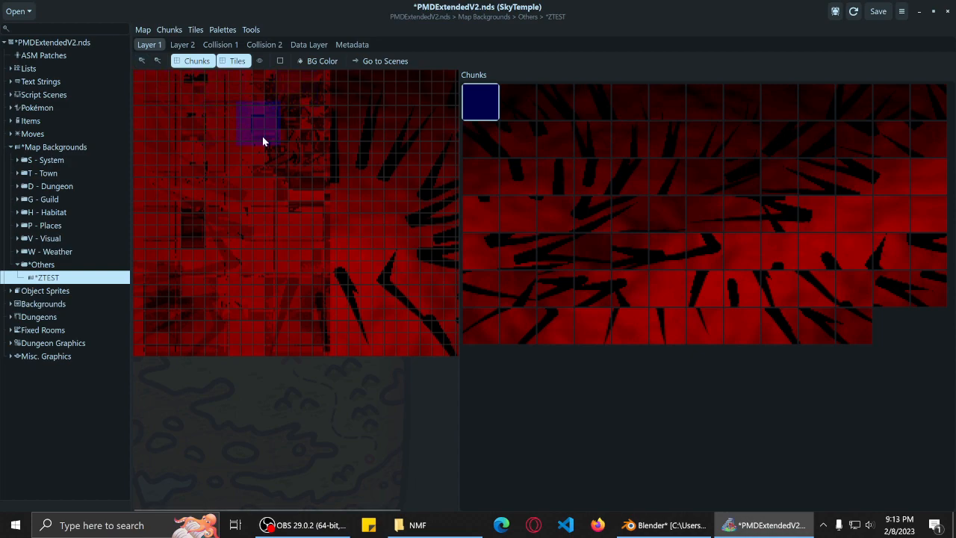
{"action": "left_click", "coordinate": [192, 46]}
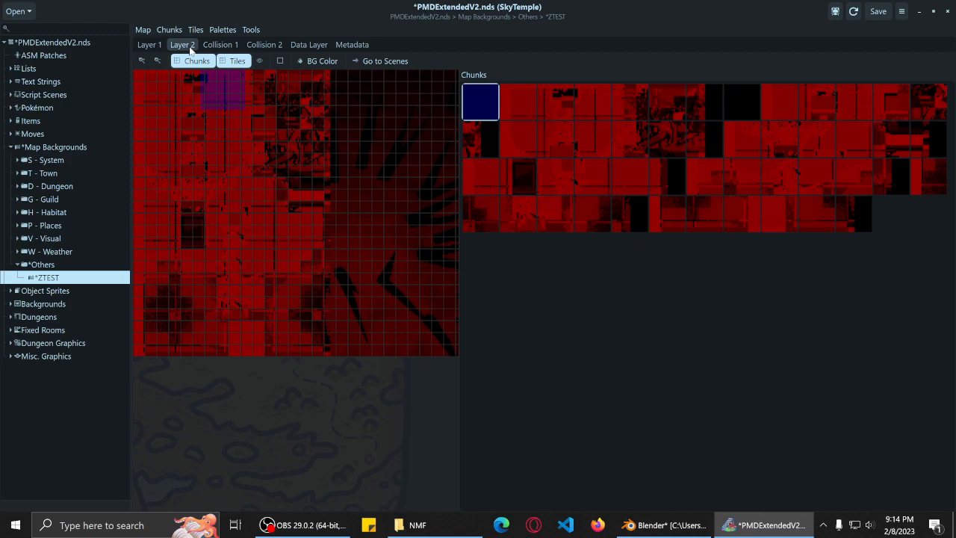
{"action": "left_click", "coordinate": [149, 45]}
{"action": "left_click", "coordinate": [143, 30]}
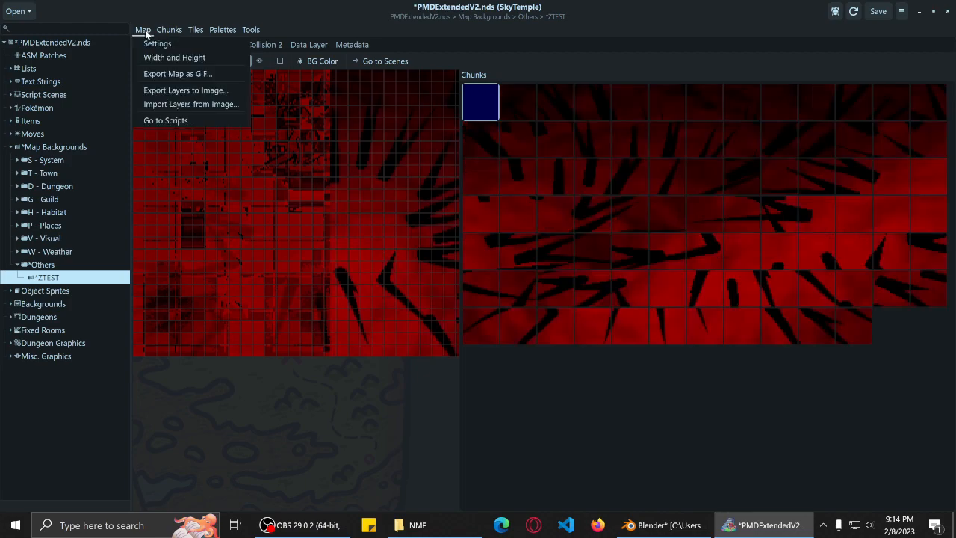
{"action": "left_click", "coordinate": [171, 31]}
{"action": "left_click", "coordinate": [372, 417]}
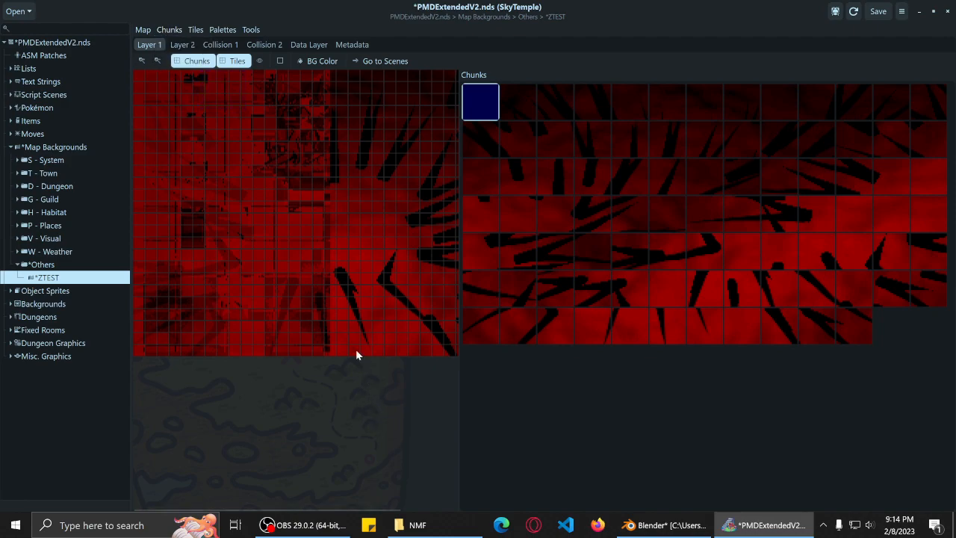
{"action": "scroll", "coordinate": [352, 252], "scroll_direction": "right", "scroll_amount": 2}
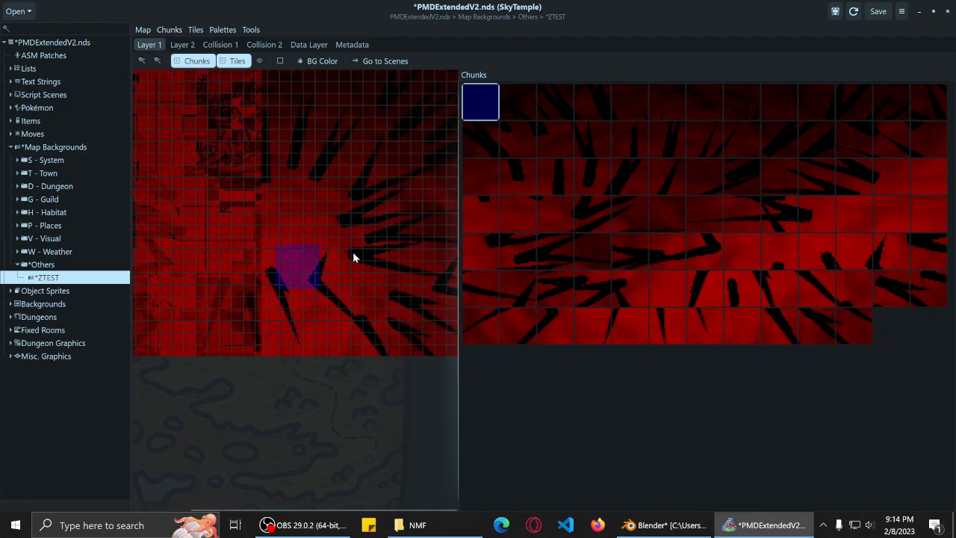
{"action": "left_click", "coordinate": [183, 45]}
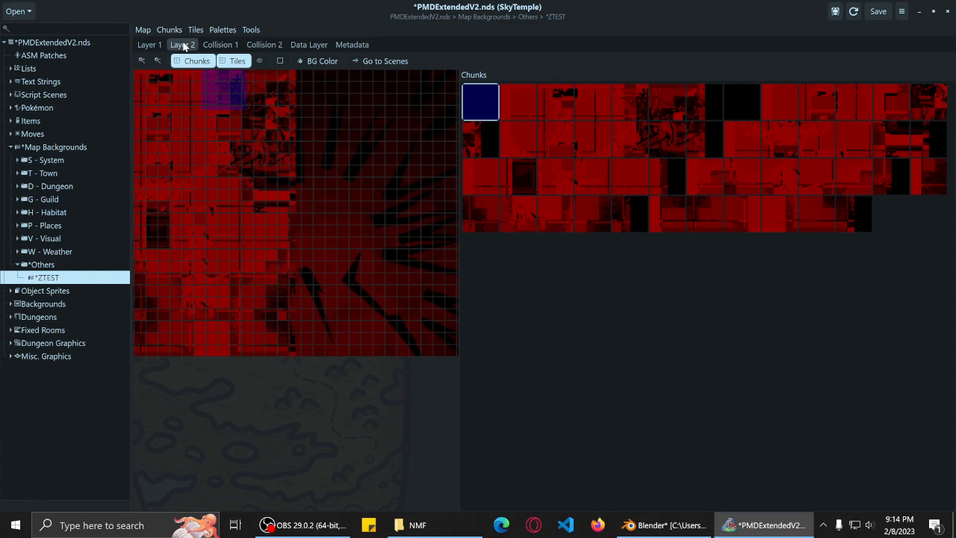
{"action": "left_click", "coordinate": [143, 31]}
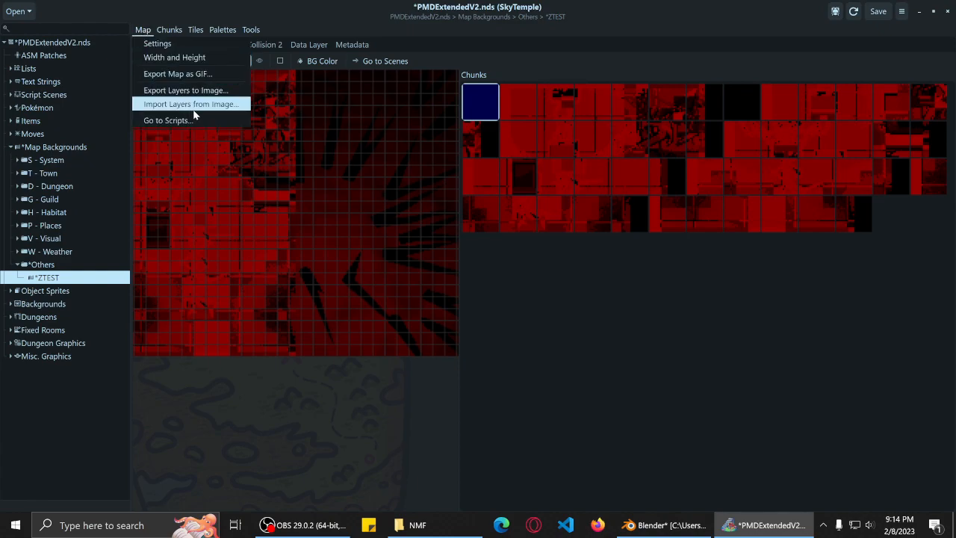
{"action": "left_click", "coordinate": [200, 44]}
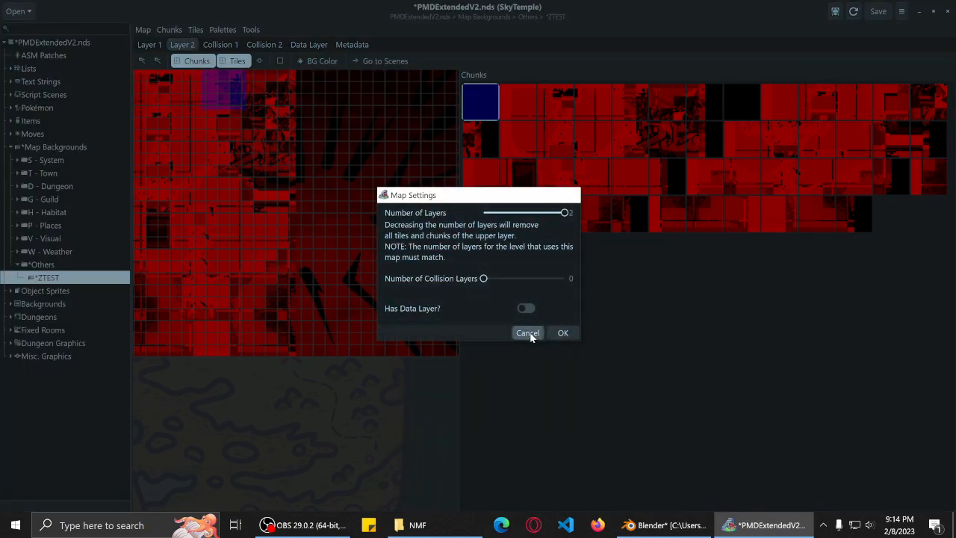
{"action": "left_click", "coordinate": [525, 333]}
Set the ZTEST map's number of layers to 1 in the map settings.
{"action": "left_click", "coordinate": [149, 30]}
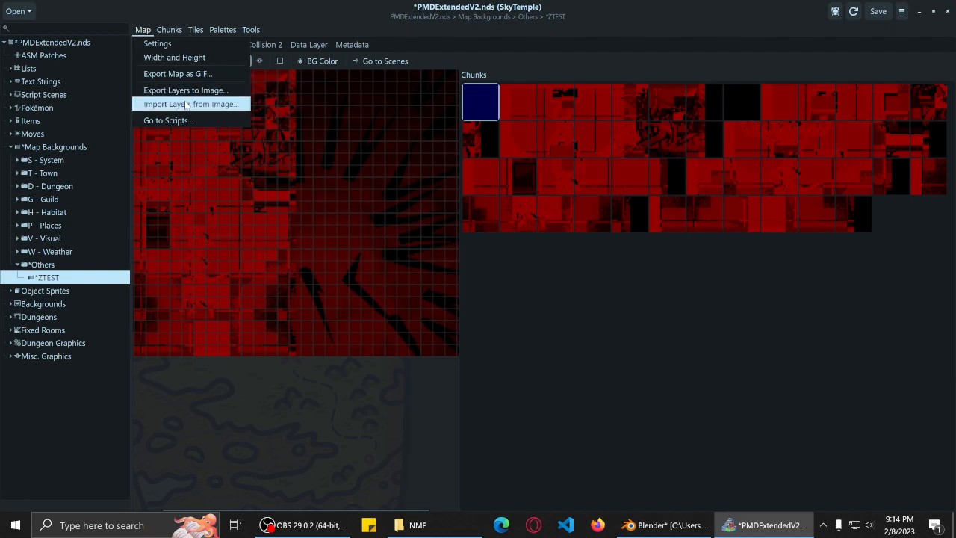
{"action": "left_click", "coordinate": [180, 56]}
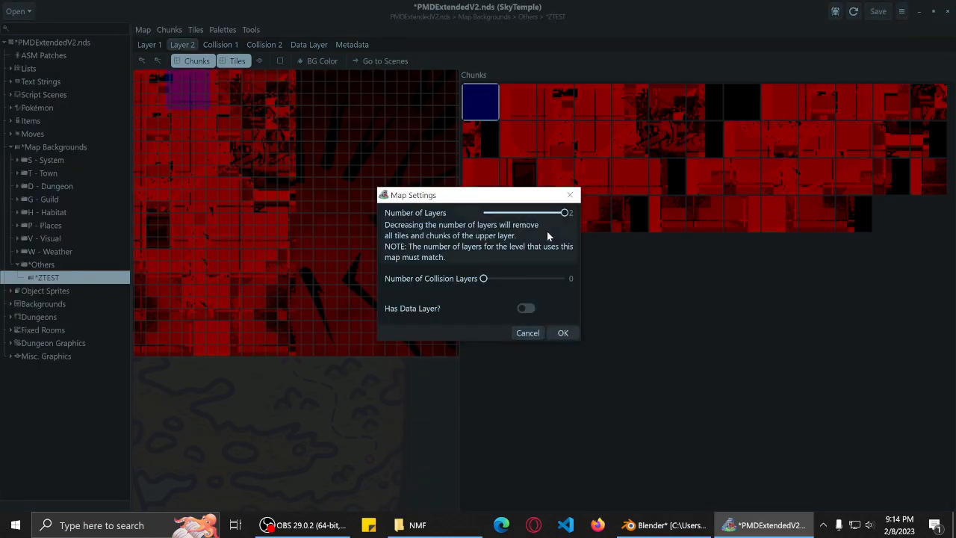
{"action": "left_click_drag", "start_coordinate": [565, 215], "coordinate": [482, 216]}
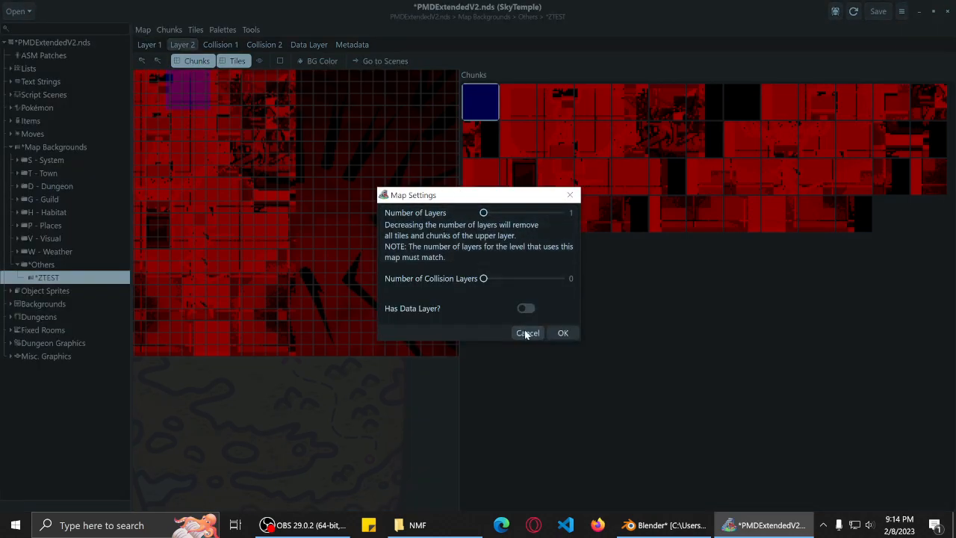
{"action": "left_click", "coordinate": [563, 333]}
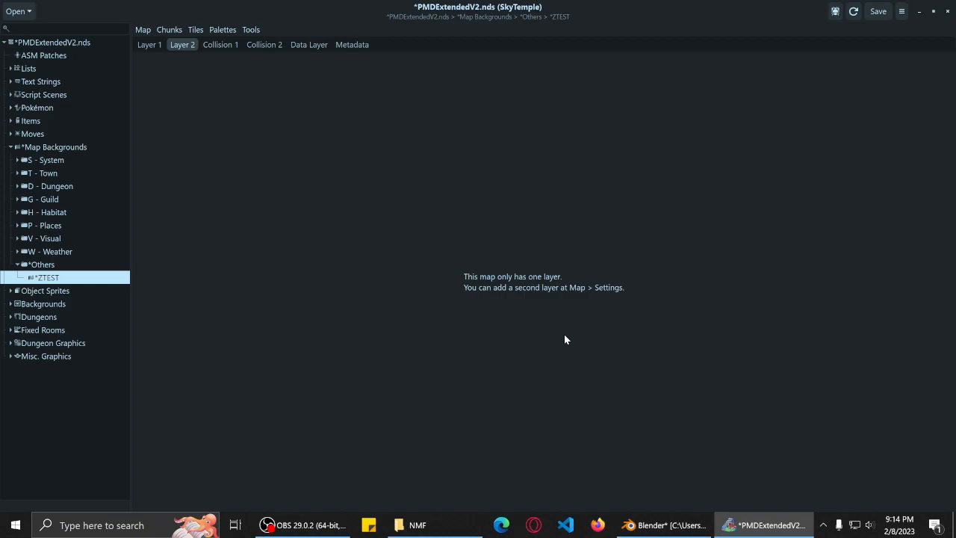
Inspect the whole imported background on Layer 1, widening the map pane and enlarging the map view.
{"action": "left_click", "coordinate": [154, 46]}
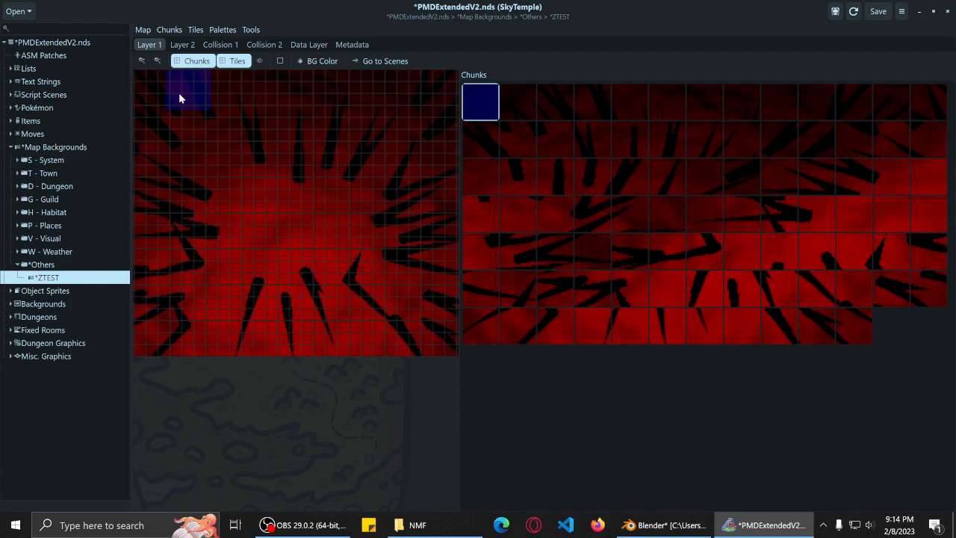
{"action": "left_click", "coordinate": [157, 60]}
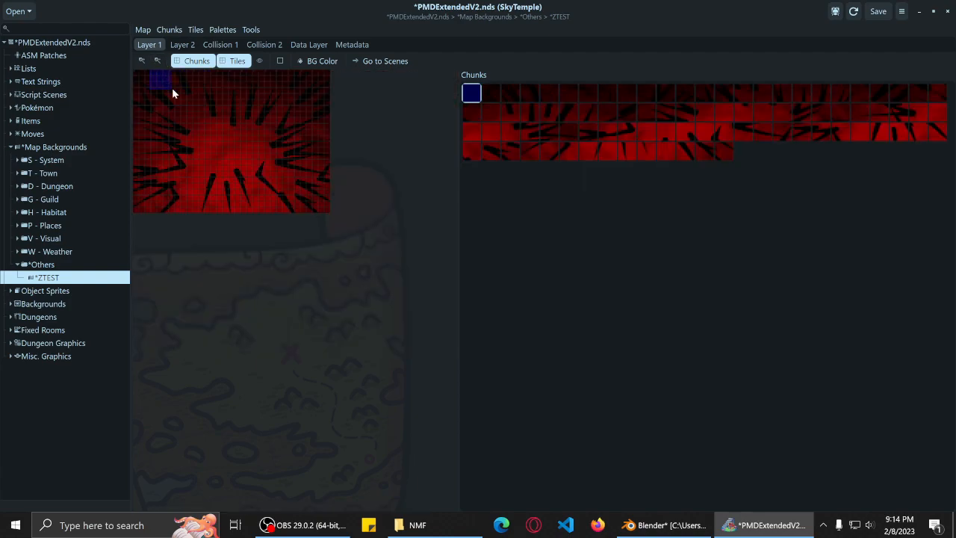
{"action": "left_click_drag", "start_coordinate": [460, 178], "coordinate": [720, 217]}
{"action": "left_click", "coordinate": [143, 61]}
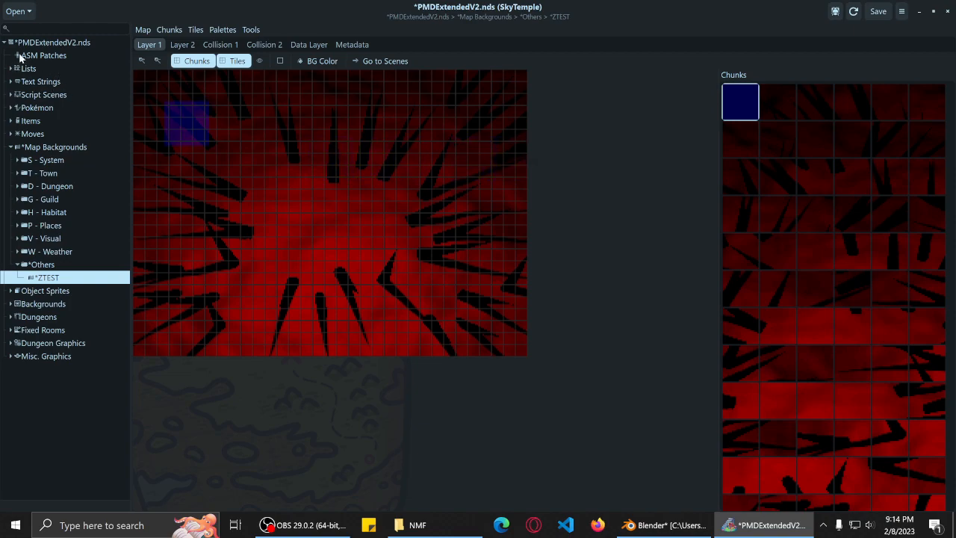
Save the PMDExtendedV2 ROM and collapse the Map Backgrounds tree, switching to the Script Engine Debugger.
{"action": "key", "text": "ctrl+s"}
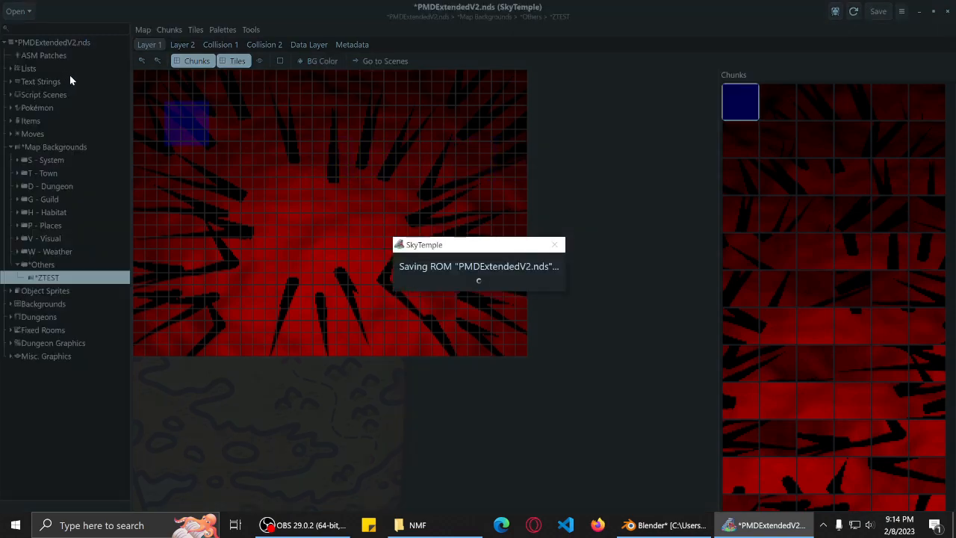
{"action": "left_click", "coordinate": [10, 147]}
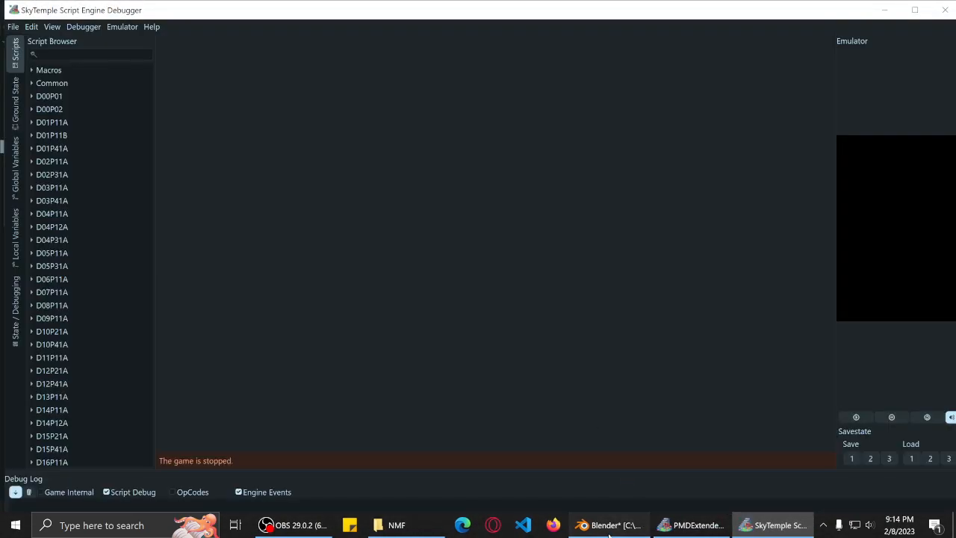
Save the NMF.blend project in Blender, then close Blender and the NMF folder window.
{"action": "left_click", "coordinate": [609, 525]}
{"action": "key", "text": "ctrl+s"}
{"action": "left_click", "coordinate": [941, 6]}
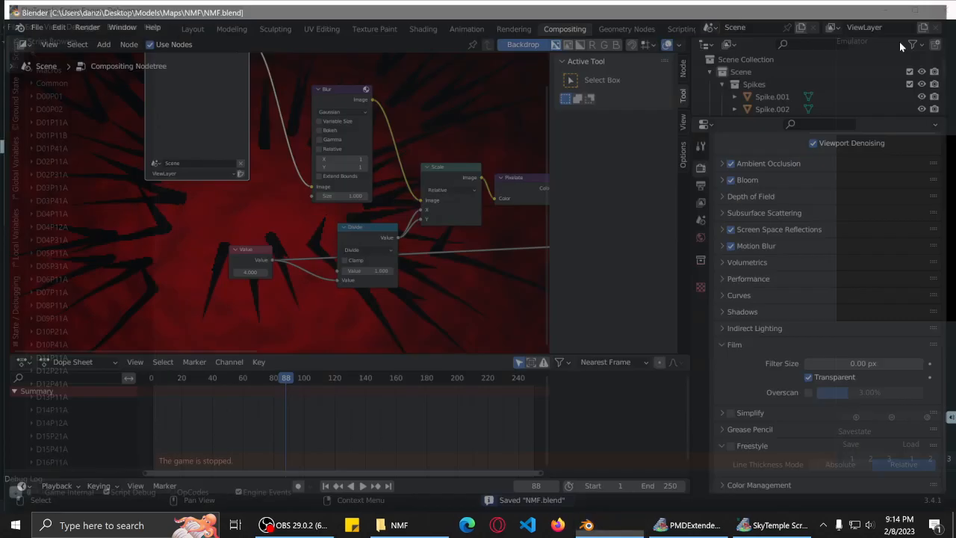
{"action": "left_click", "coordinate": [474, 523]}
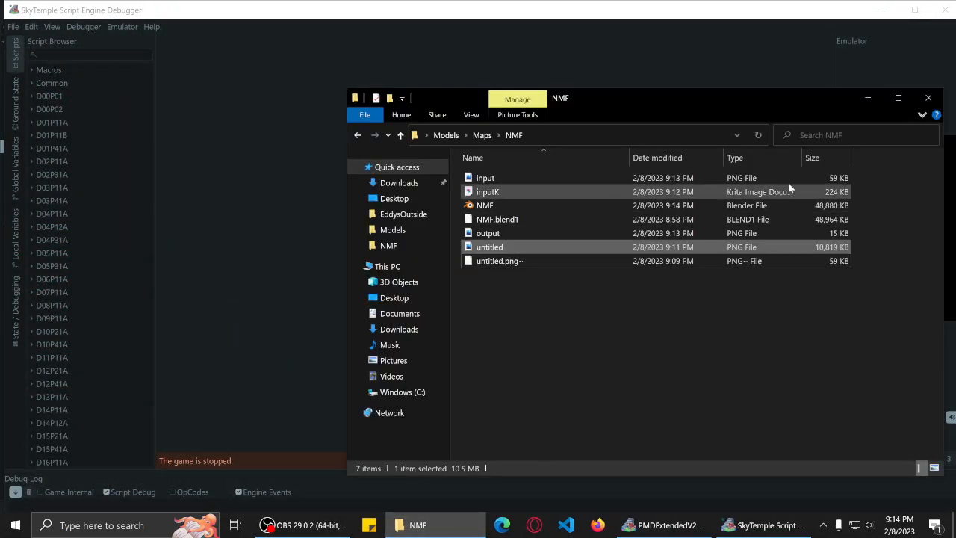
{"action": "left_click", "coordinate": [931, 103]}
Widen the emulator pane, start the game, skip the personality test and start from scenario Sub 02.
{"action": "left_click_drag", "start_coordinate": [837, 190], "coordinate": [706, 230]}
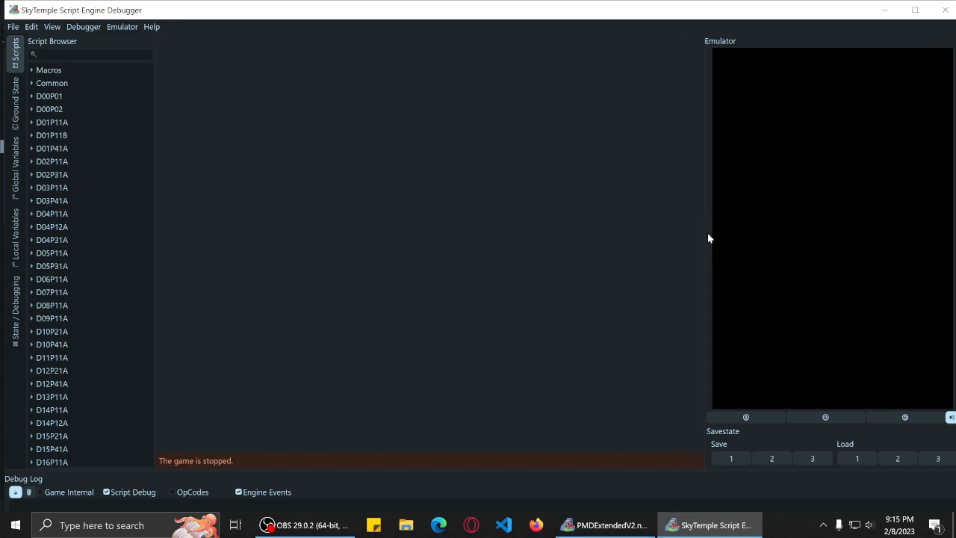
{"action": "left_click", "coordinate": [758, 418]}
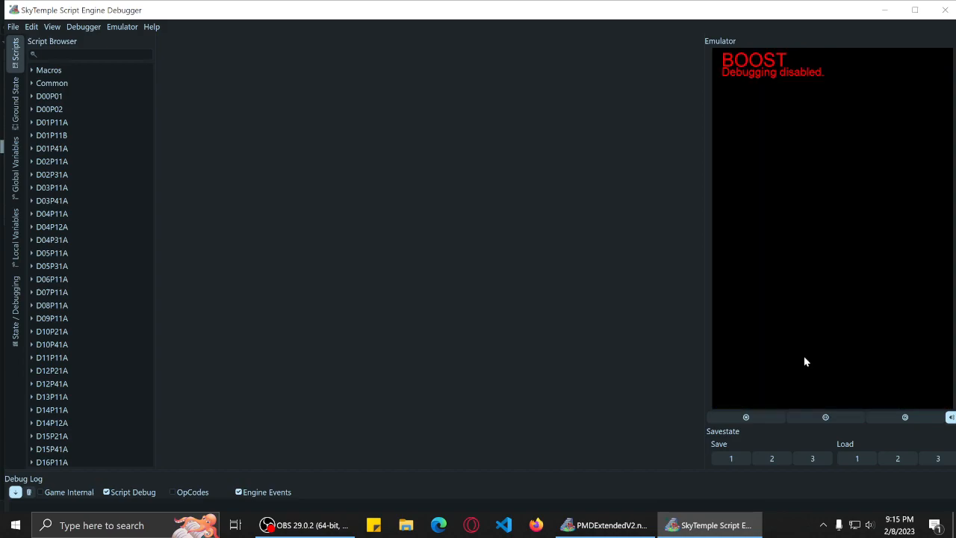
{"action": "left_click", "coordinate": [778, 254]}
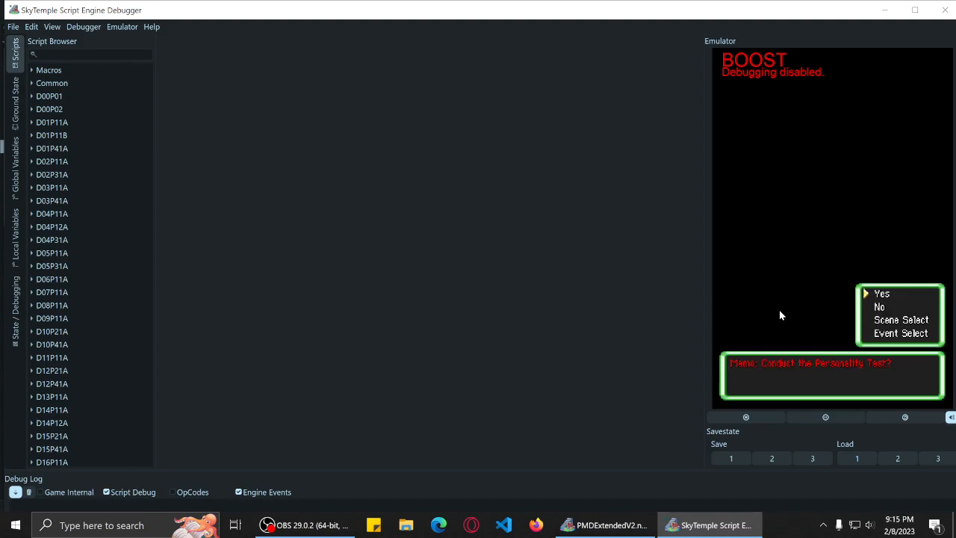
{"action": "left_click", "coordinate": [884, 305]}
{"action": "left_click", "coordinate": [858, 333]}
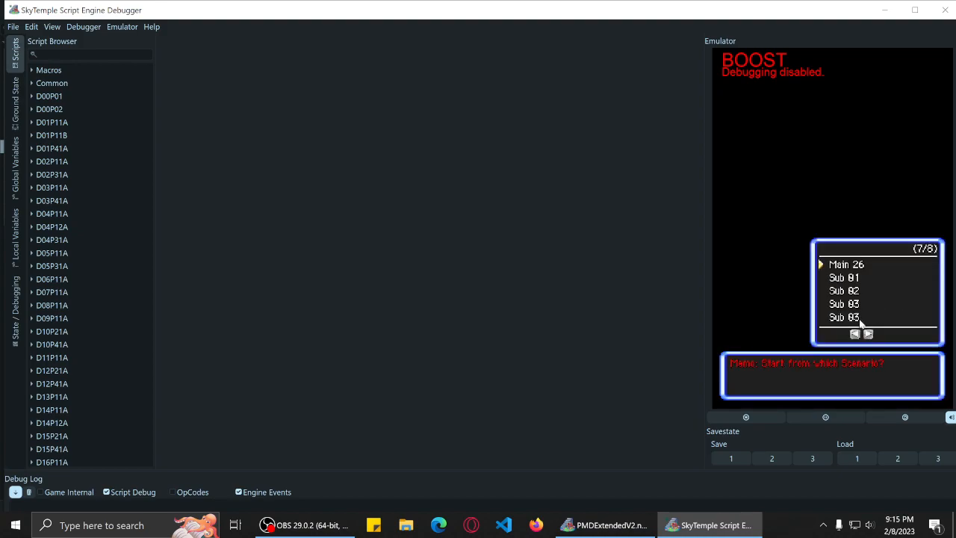
{"action": "left_click", "coordinate": [859, 290]}
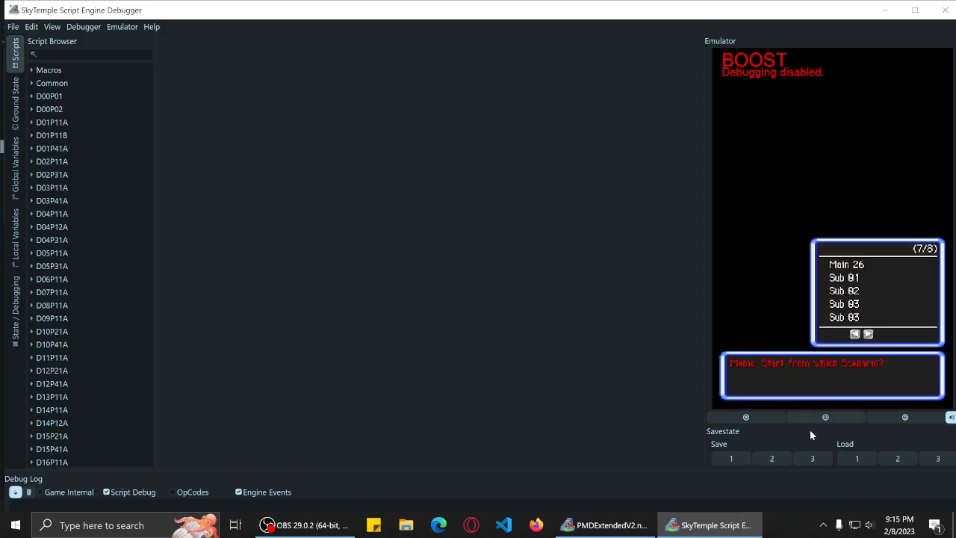
Store the running game in savestate 1, pause it on the red spike map and close the debugger.
{"action": "left_click", "coordinate": [735, 458]}
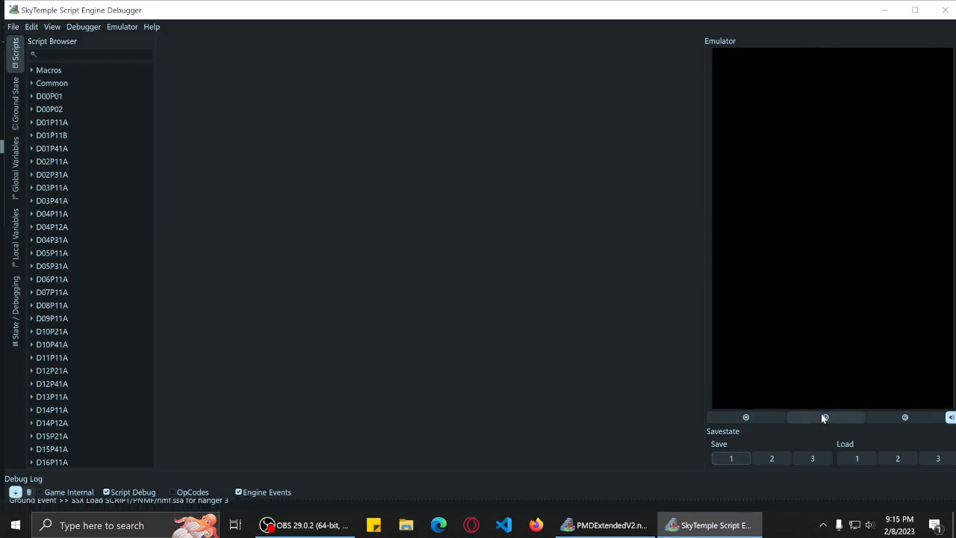
{"action": "left_click", "coordinate": [823, 421]}
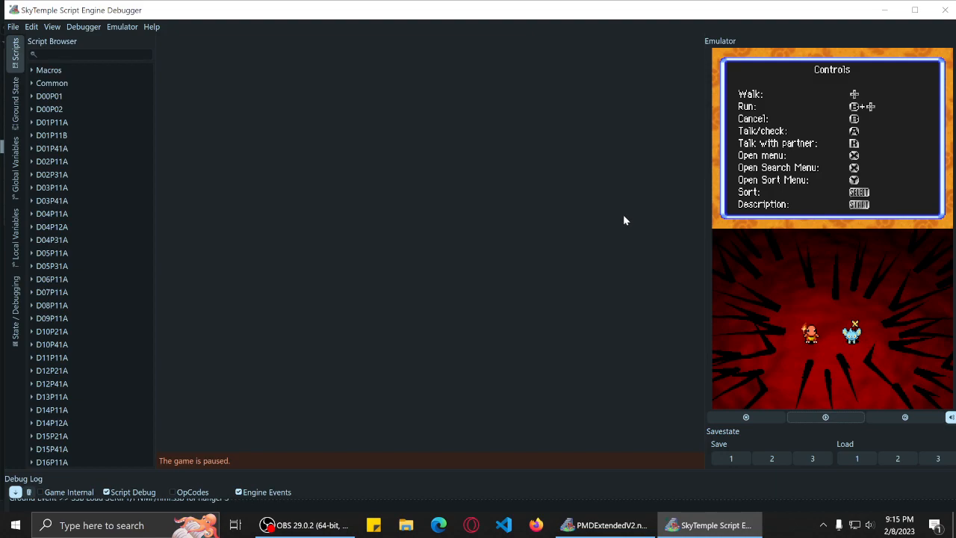
{"action": "left_click", "coordinate": [940, 10]}
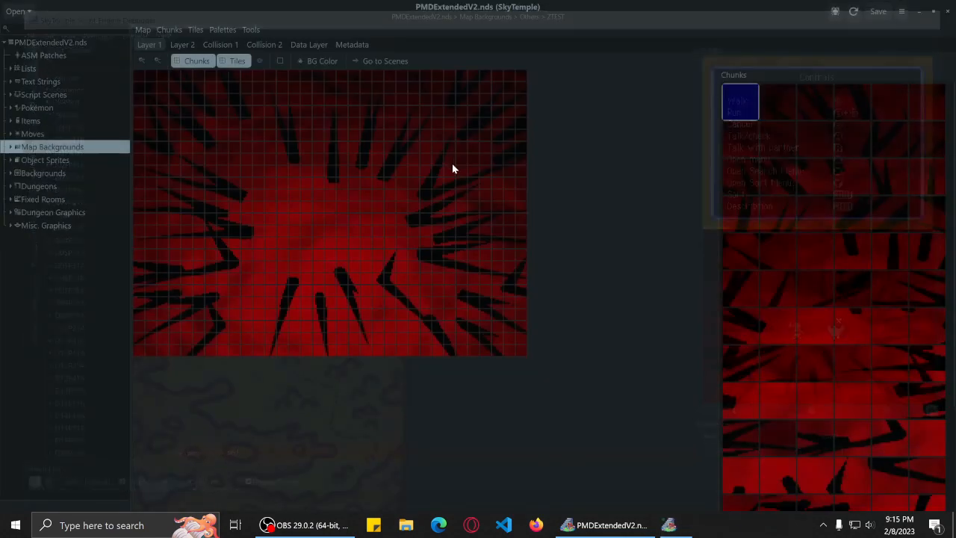
Try to create a new map background for the NMF map in Map Backgrounds.
{"action": "left_click", "coordinate": [11, 147]}
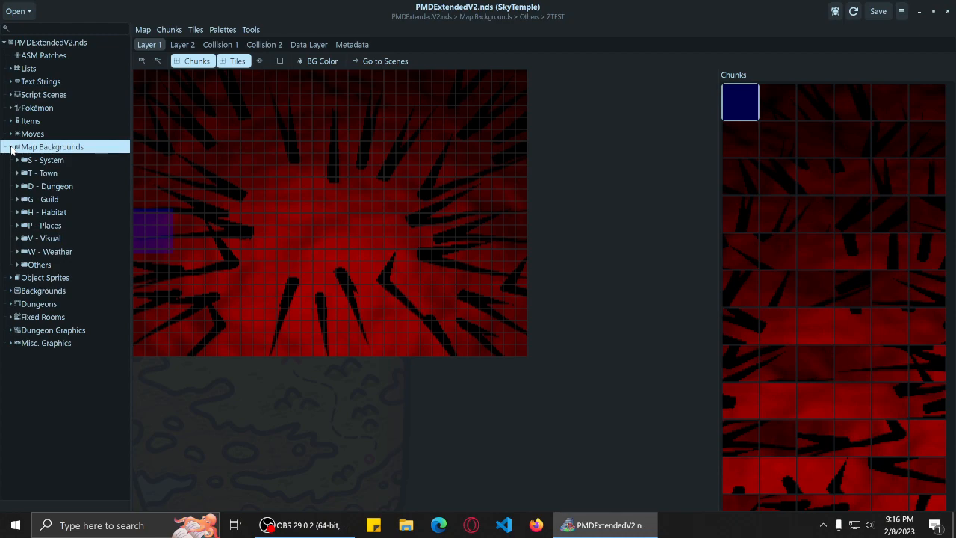
{"action": "left_click", "coordinate": [54, 148]}
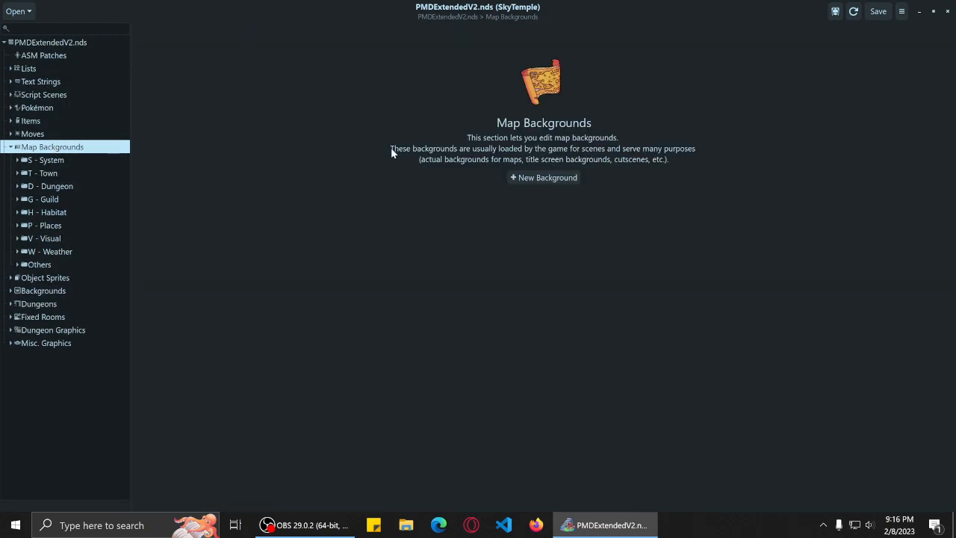
{"action": "left_click", "coordinate": [574, 179]}
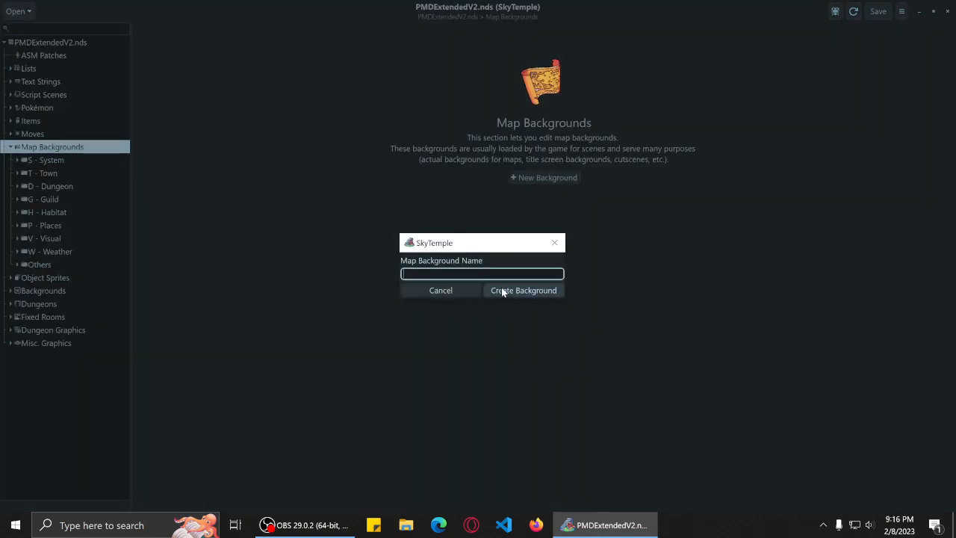
{"action": "type", "text": "NMF"}
{"action": "type", "text": "P"}
{"action": "left_click", "coordinate": [505, 295]}
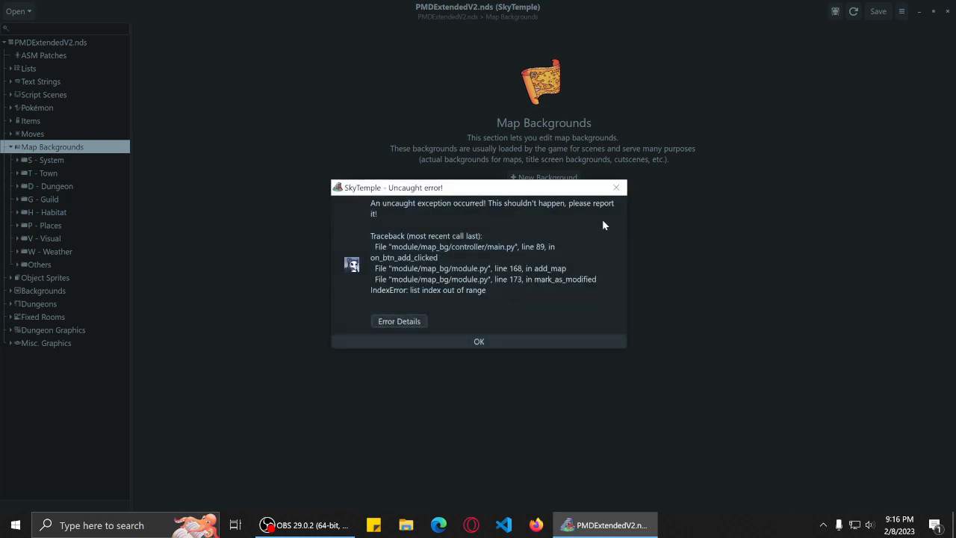
{"action": "left_click", "coordinate": [615, 188]}
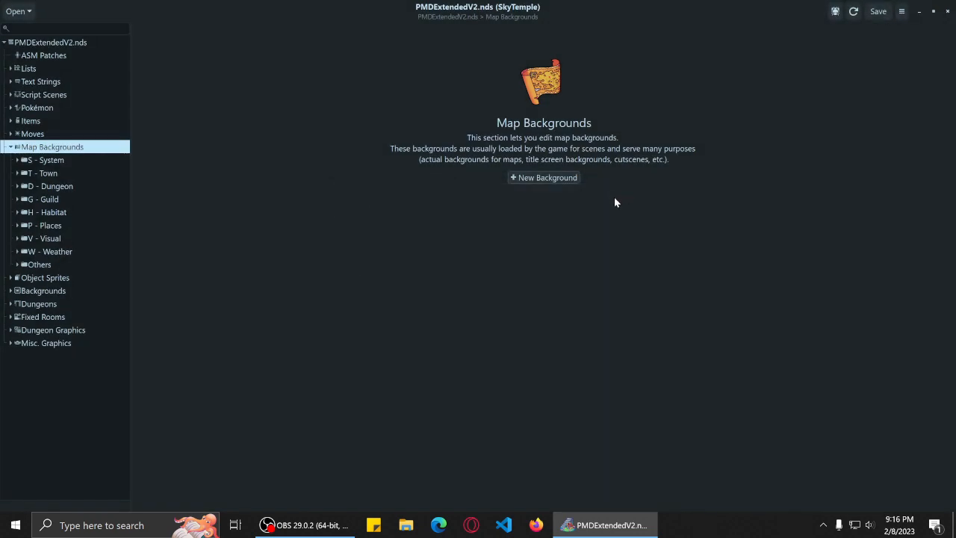
Relaunch SkyTemple from the SkyTemple2 folder, allowing error reports, and reopen PMDExtendedV2.nds.
{"action": "left_click", "coordinate": [947, 11]}
{"action": "left_click", "coordinate": [544, 325]}
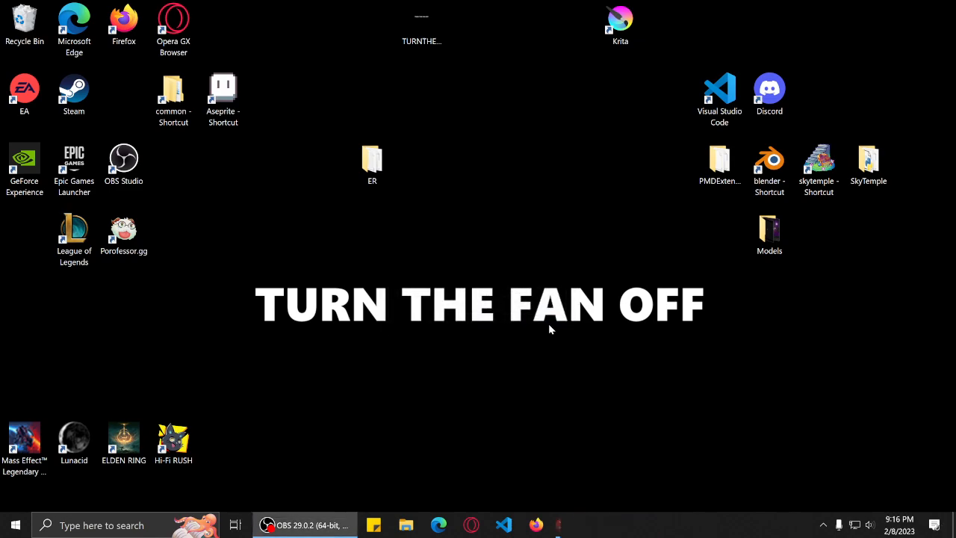
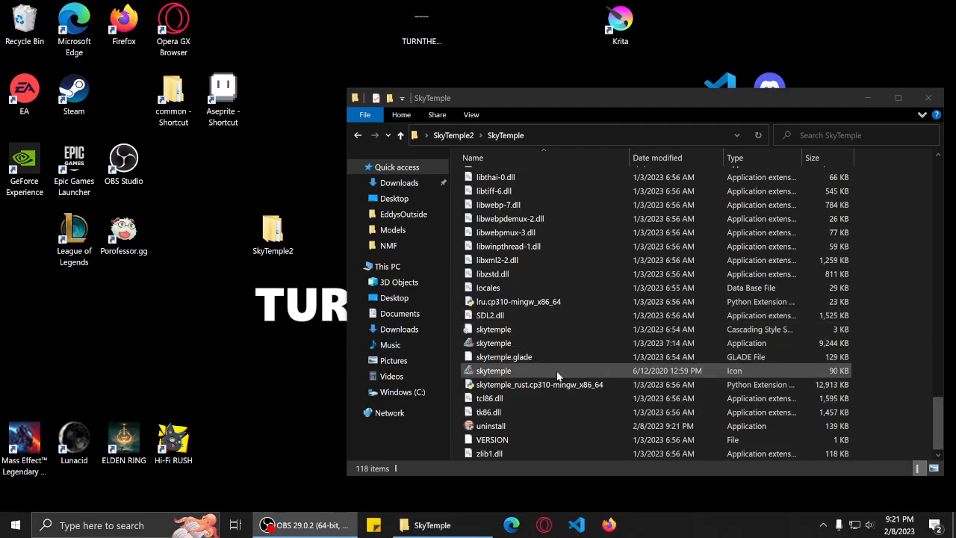
{"action": "double_click", "coordinate": [533, 343]}
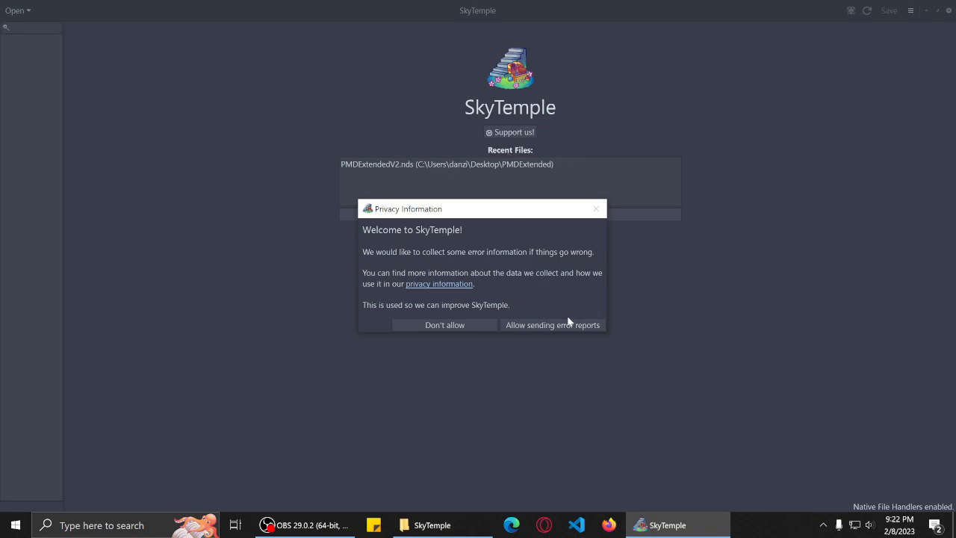
{"action": "left_click", "coordinate": [562, 325]}
{"action": "left_click", "coordinate": [485, 166]}
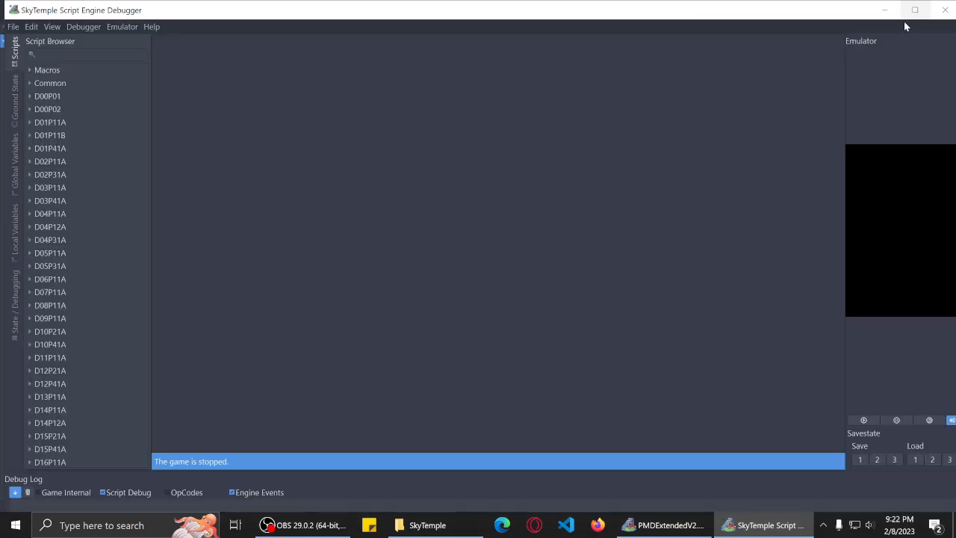
Maximize the Script Engine Debugger window and open m01a0601.ssb from the Acting scripts of D01P41A.
{"action": "left_click", "coordinate": [913, 12]}
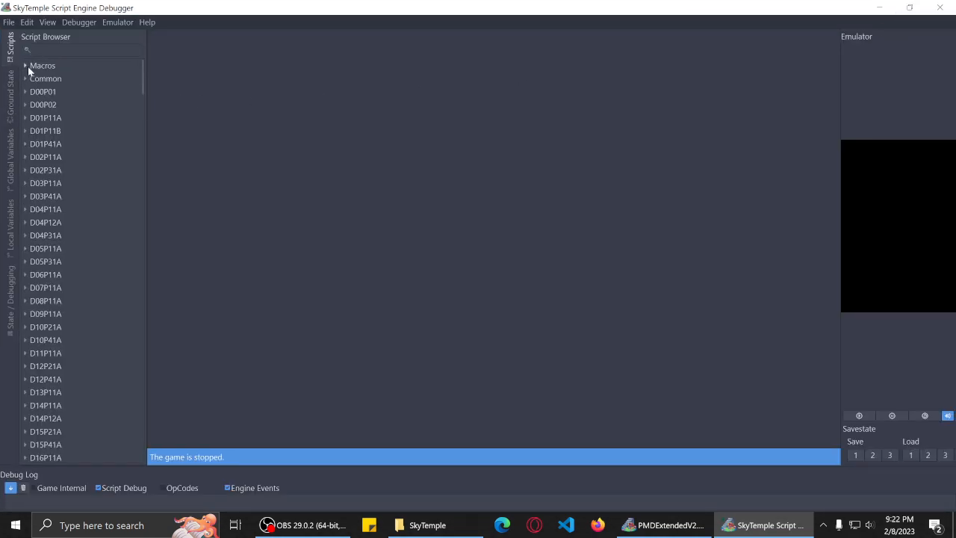
{"action": "left_click", "coordinate": [25, 144]}
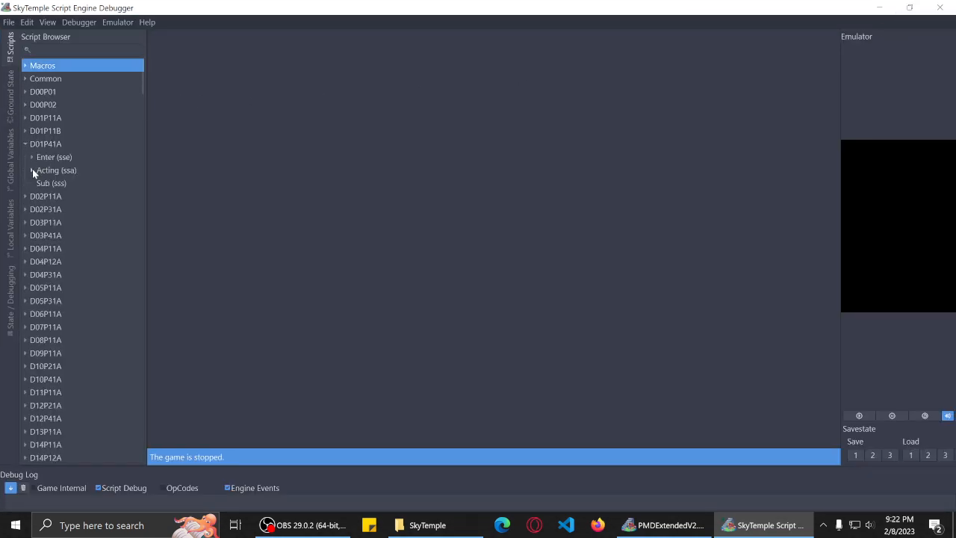
{"action": "left_click", "coordinate": [33, 171]}
{"action": "left_click", "coordinate": [56, 210]}
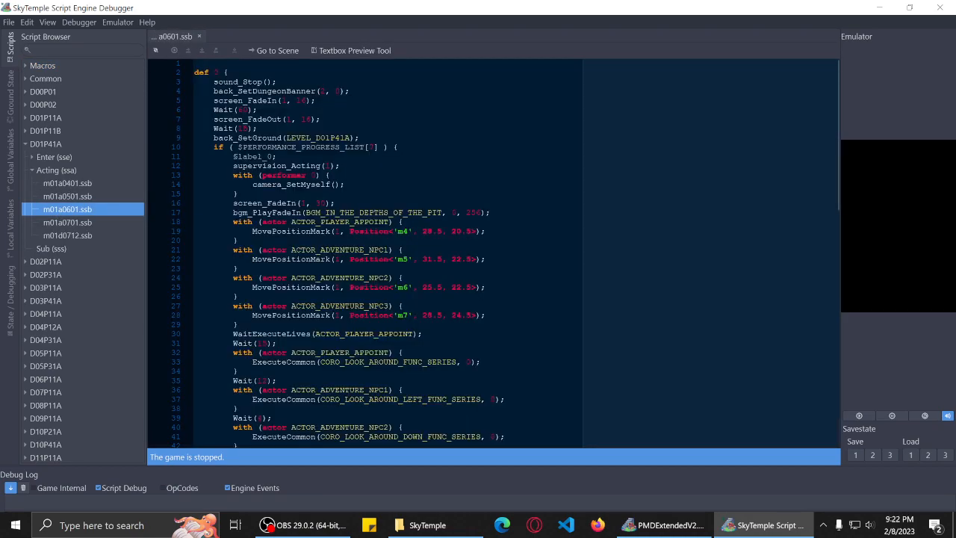
Examine lines 16 to 19 of m01a0601.ssb, checking the argument hints for the music and position mark calls.
{"action": "left_click", "coordinate": [418, 222]}
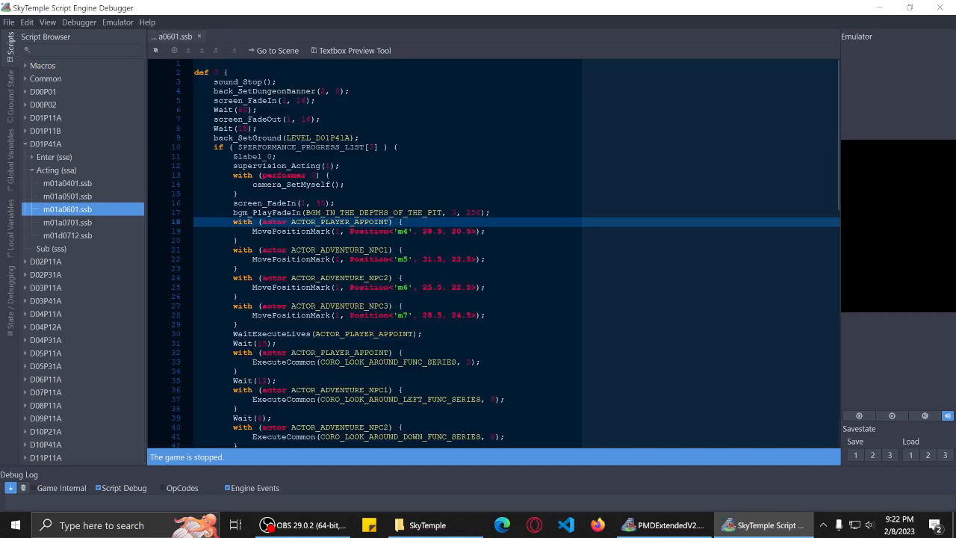
{"action": "key", "text": "Up"}
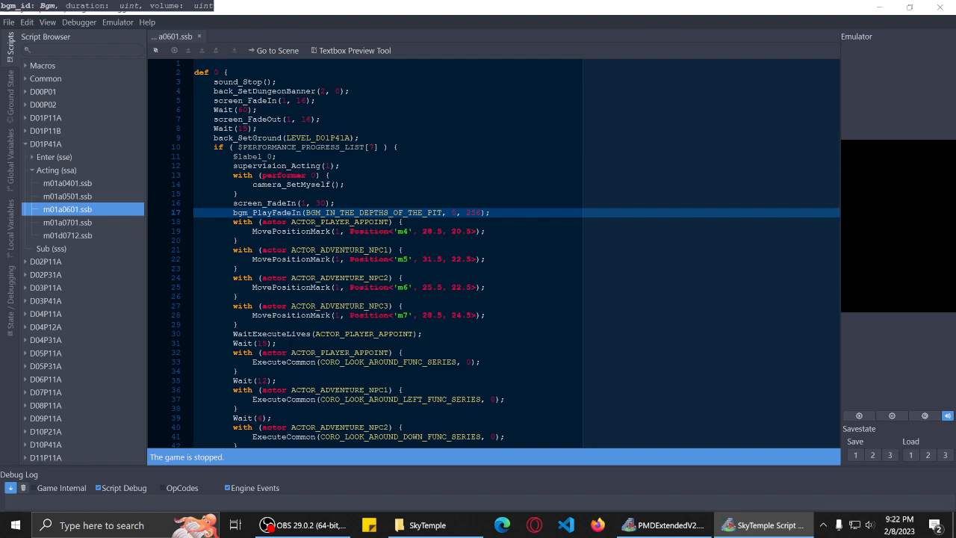
{"action": "left_click", "coordinate": [404, 222]}
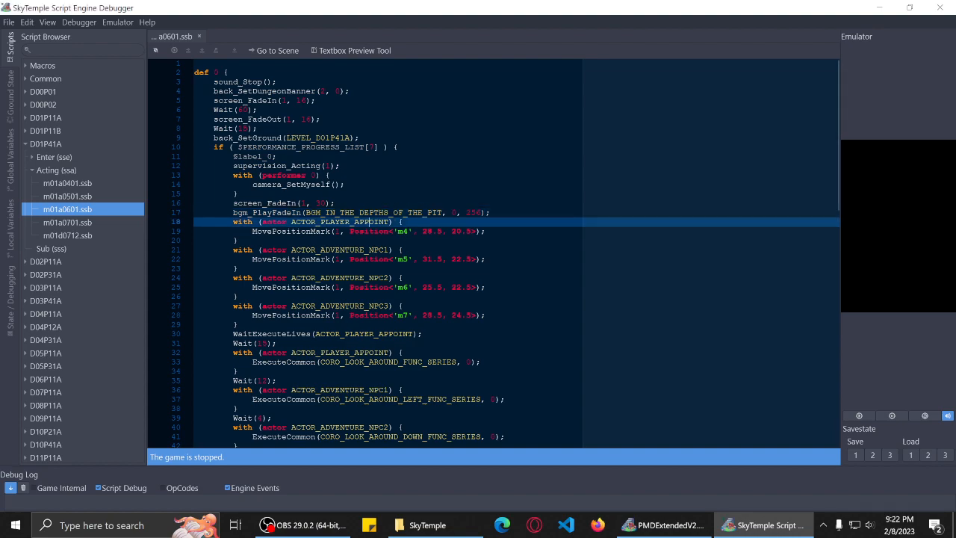
{"action": "left_click", "coordinate": [428, 232]}
{"action": "left_click", "coordinate": [408, 231]}
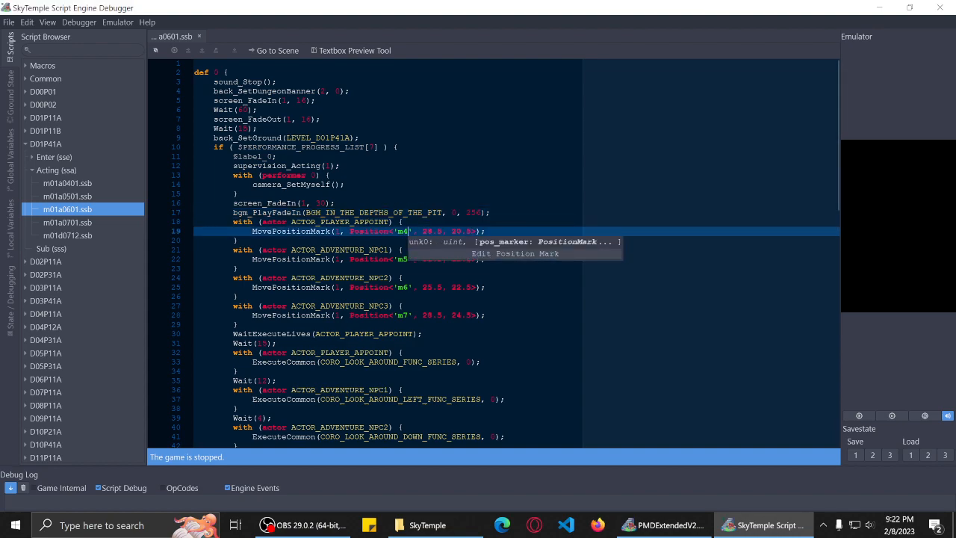
{"action": "left_click", "coordinate": [404, 222]}
{"action": "left_click", "coordinate": [407, 203]}
{"action": "left_click", "coordinate": [409, 212]}
{"action": "left_click", "coordinate": [413, 232]}
{"action": "left_click", "coordinate": [408, 213]}
{"action": "left_click", "coordinate": [409, 232]}
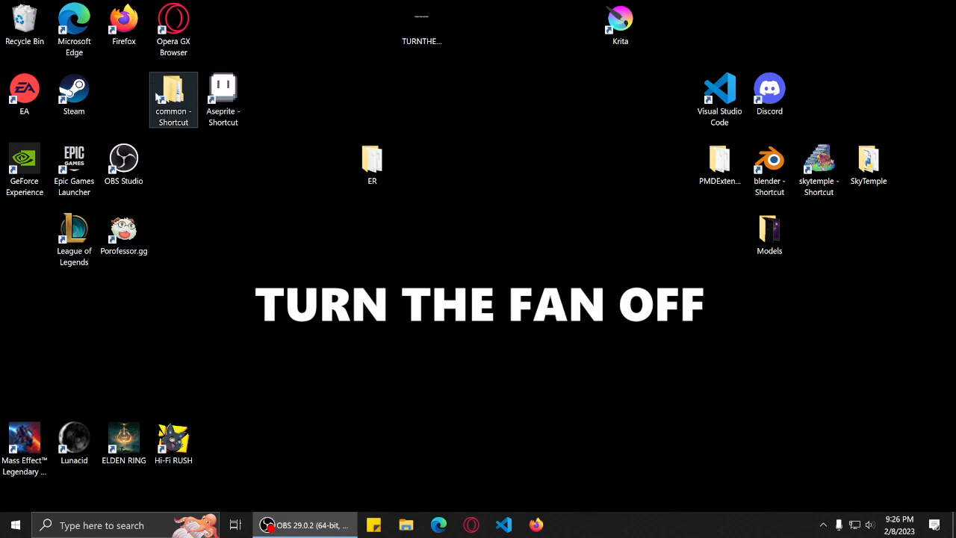
Browse the Steam common, Desktop and C: drive folders, including Users, looking for the SkyTemple installation.
{"action": "double_click", "coordinate": [189, 105]}
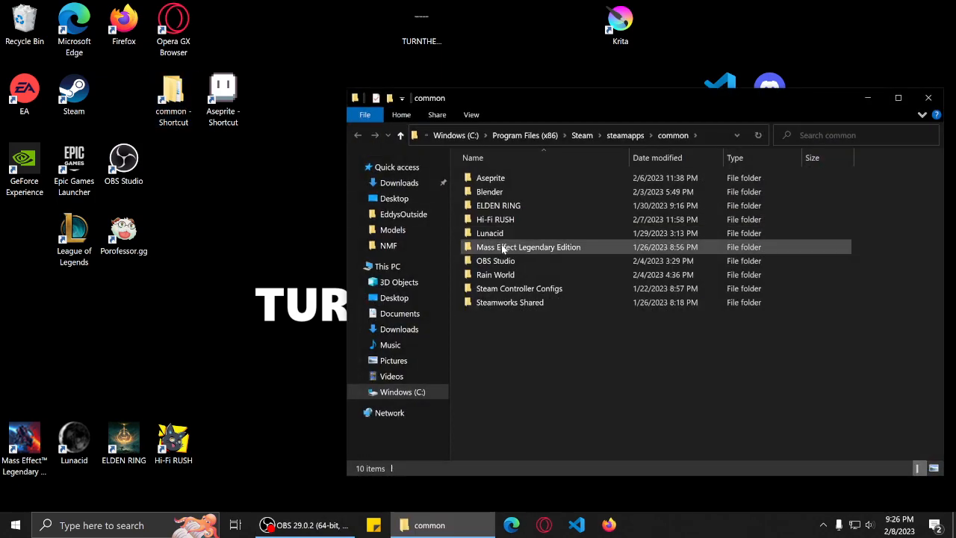
{"action": "left_click", "coordinate": [403, 233]}
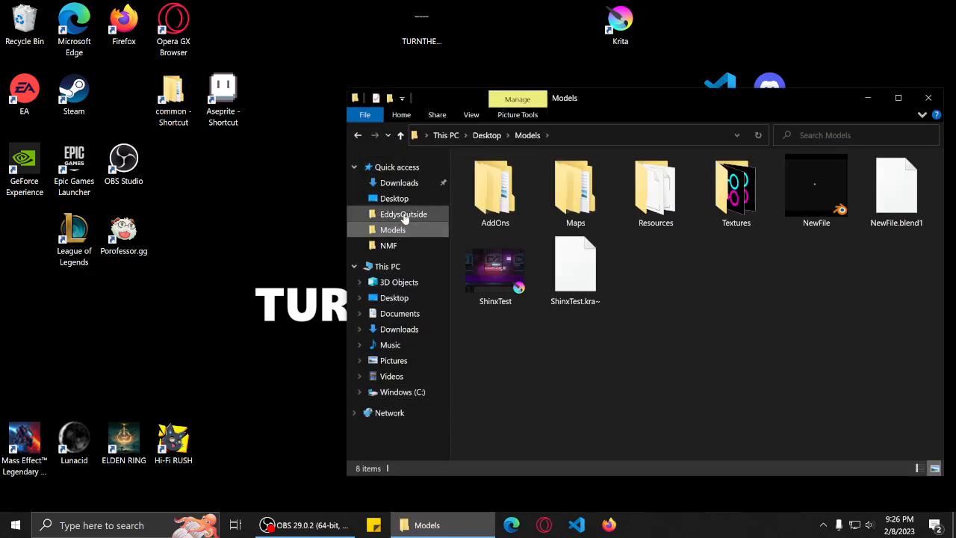
{"action": "left_click", "coordinate": [403, 215]}
{"action": "left_click", "coordinate": [402, 198]}
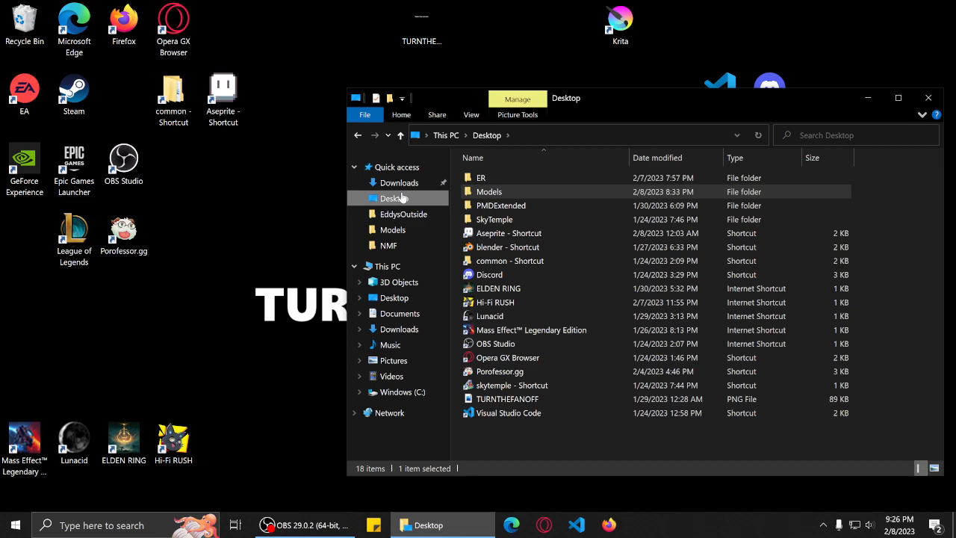
{"action": "left_click", "coordinate": [403, 392]}
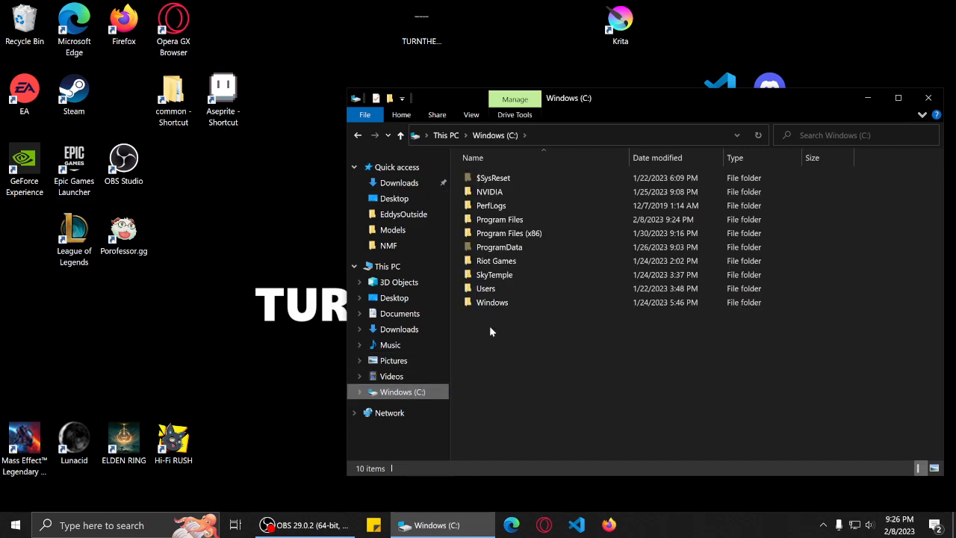
{"action": "double_click", "coordinate": [489, 289]}
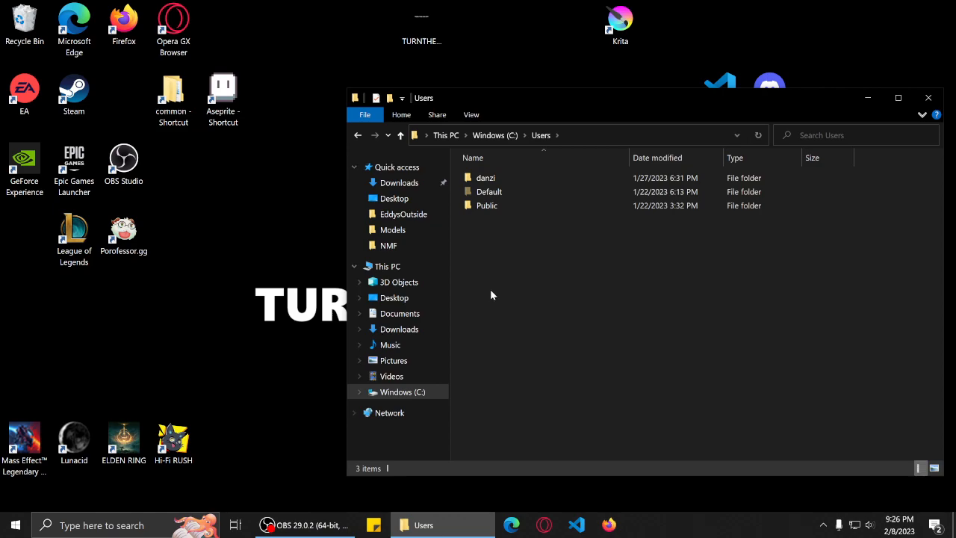
{"action": "double_click", "coordinate": [509, 184]}
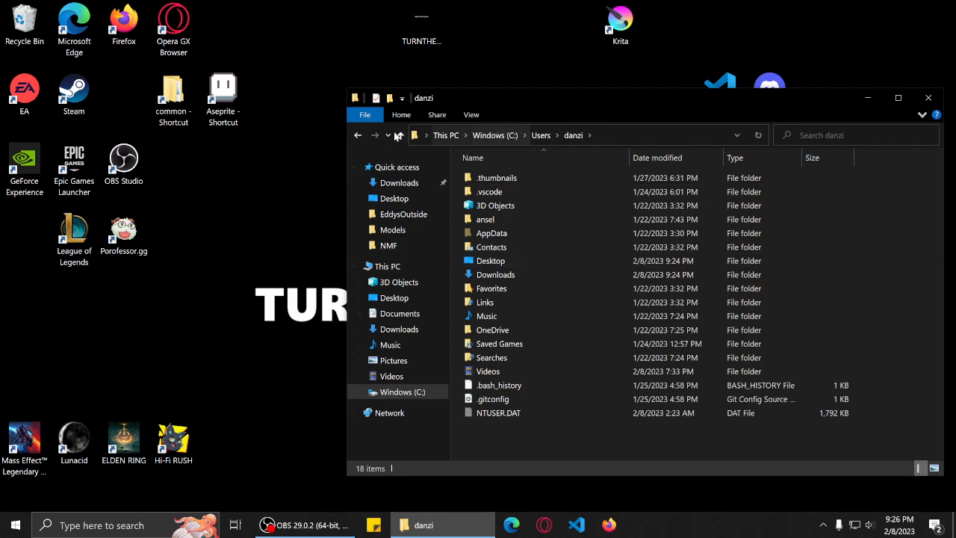
{"action": "left_click", "coordinate": [358, 135]}
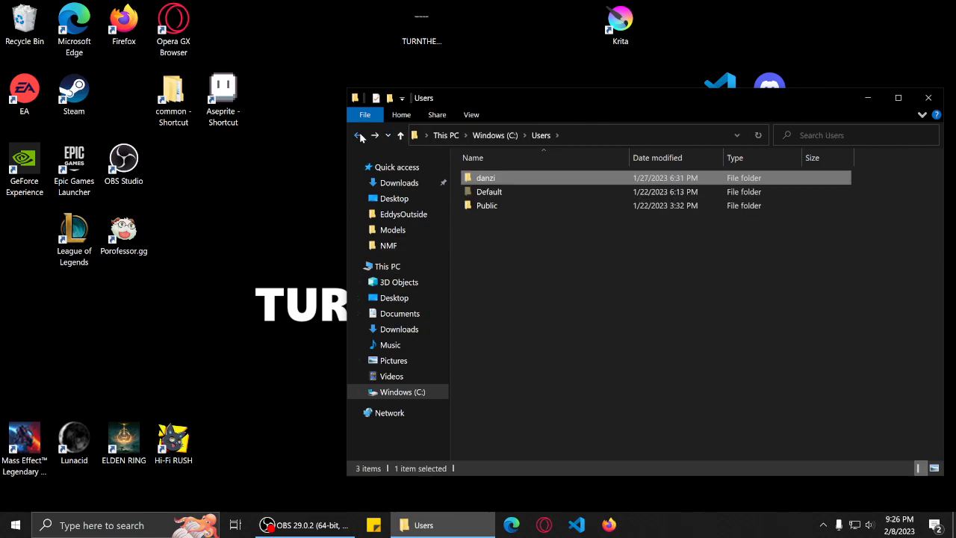
{"action": "left_click", "coordinate": [360, 137]}
Check the destination folder in the SkyTemple 1.4.6 installer from Downloads and quit the setup without installing.
{"action": "left_click", "coordinate": [396, 183]}
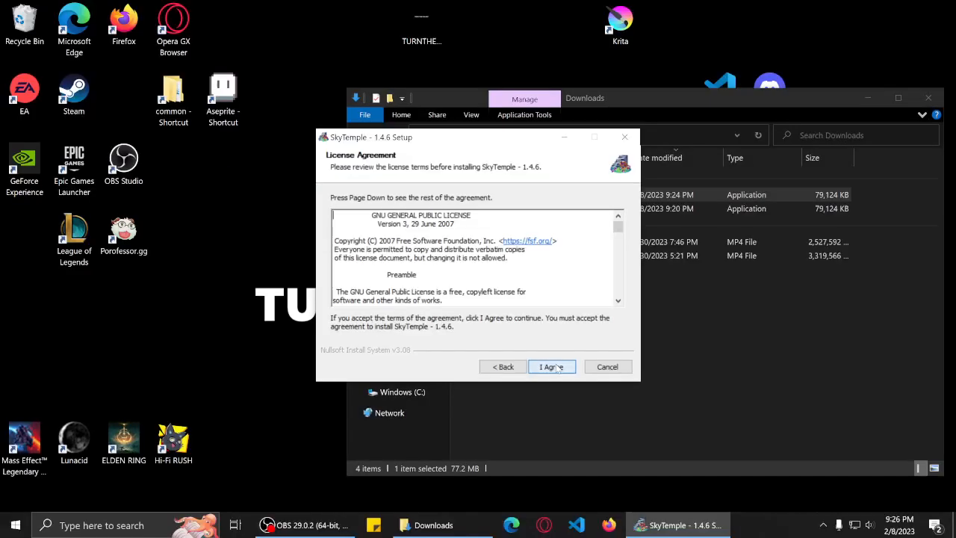
{"action": "left_click", "coordinate": [556, 368]}
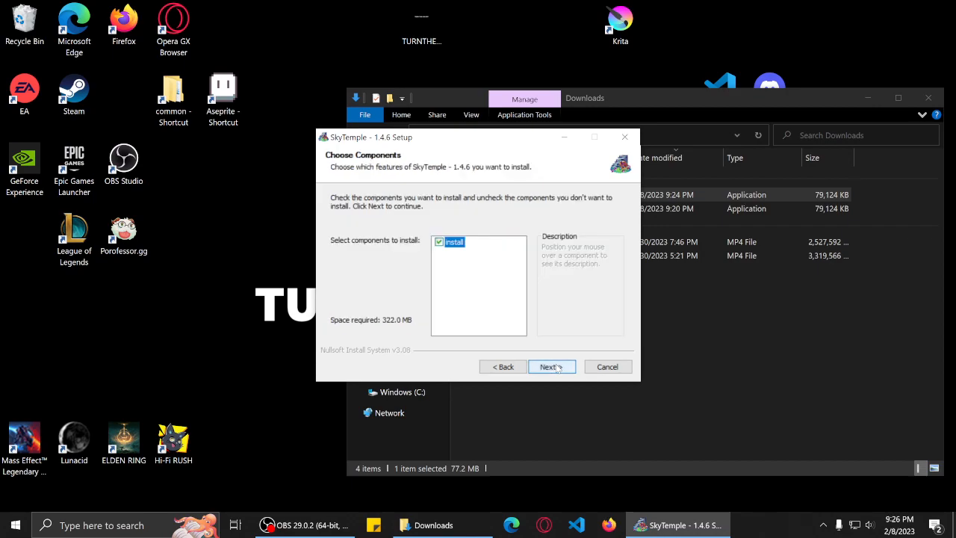
{"action": "left_click", "coordinate": [558, 368]}
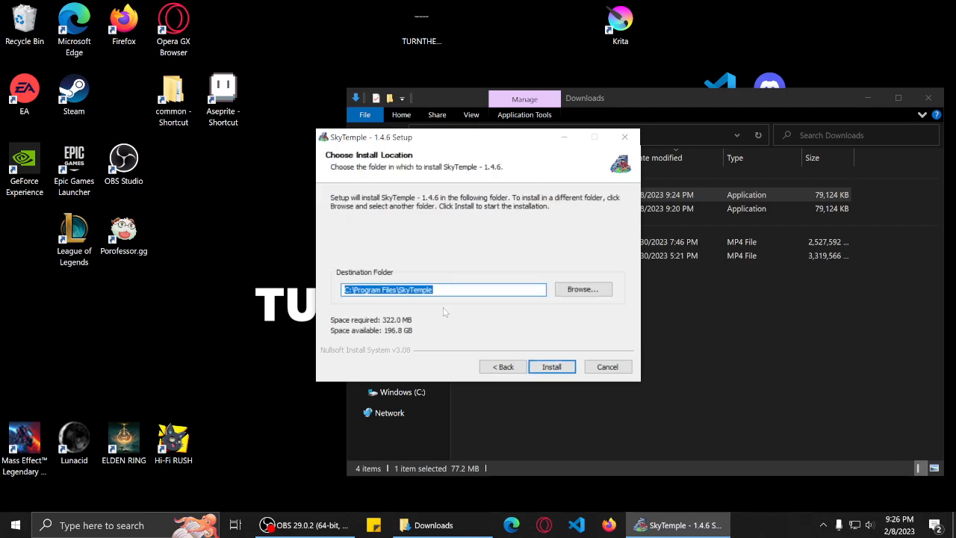
{"action": "left_click", "coordinate": [566, 293]}
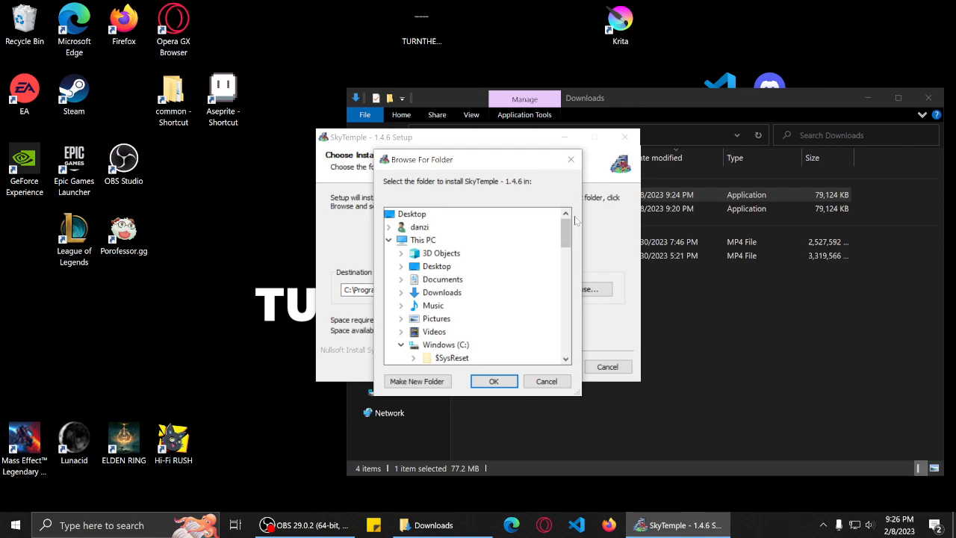
{"action": "left_click_drag", "start_coordinate": [568, 230], "coordinate": [565, 251]}
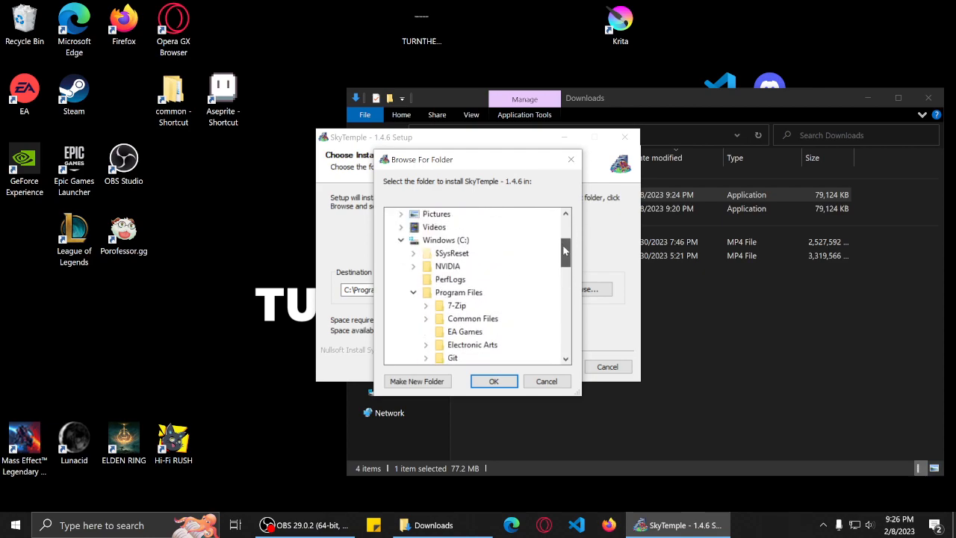
{"action": "left_click", "coordinate": [571, 160]}
{"action": "left_click", "coordinate": [625, 137]}
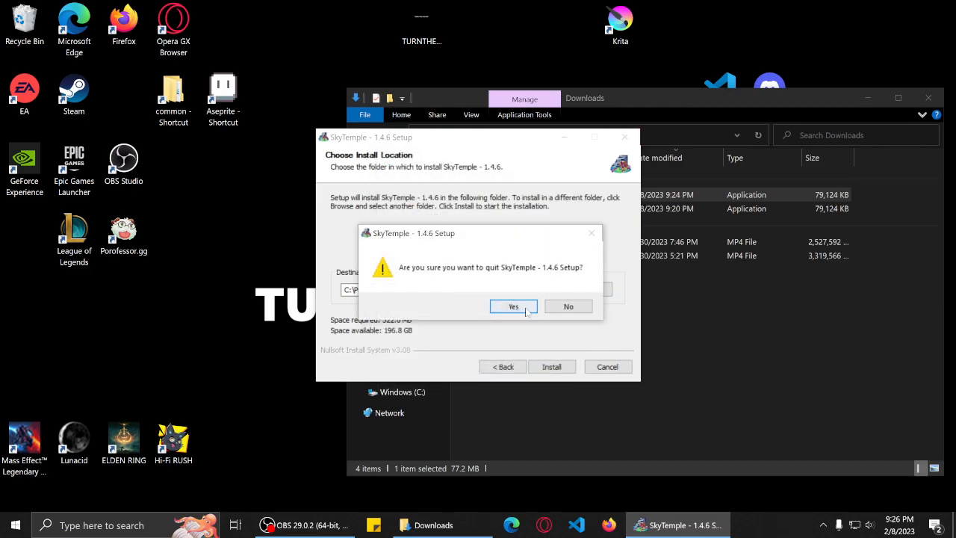
{"action": "left_click", "coordinate": [510, 305]}
{"action": "left_click", "coordinate": [927, 98]}
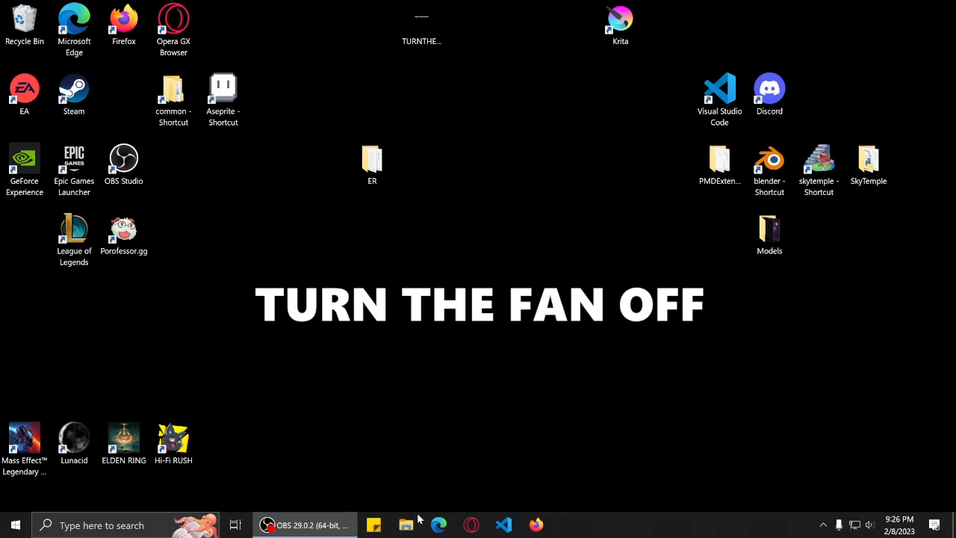
Launch skytemple from C:\Program Files\sk2\SkyTemple and open the recent file PMDExtendedV2.nds.
{"action": "key", "text": "super+e"}
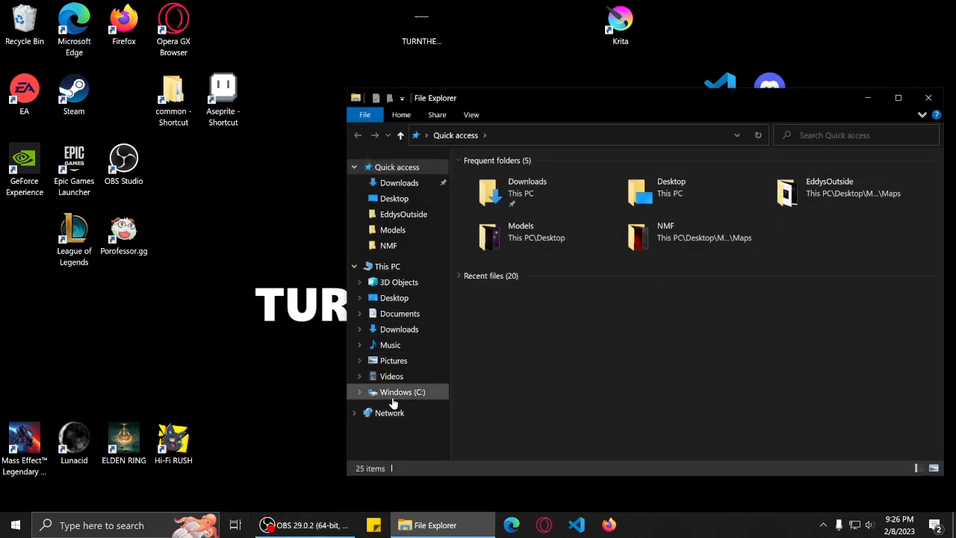
{"action": "left_click", "coordinate": [396, 391]}
{"action": "double_click", "coordinate": [521, 222]}
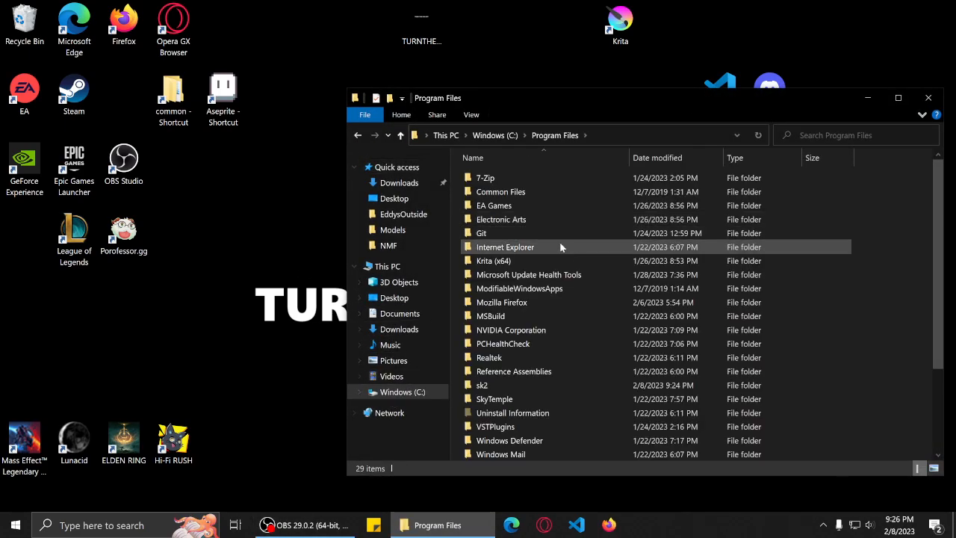
{"action": "scroll", "coordinate": [575, 253], "scroll_direction": "down", "scroll_amount": 3}
{"action": "mouse_move", "coordinate": [484, 275]}
{"action": "left_mouse_down"}
{"action": "mouse_move", "coordinate": [310, 278]}
{"action": "mouse_move", "coordinate": [484, 273]}
{"action": "left_mouse_up"}
{"action": "double_click", "coordinate": [484, 274]}
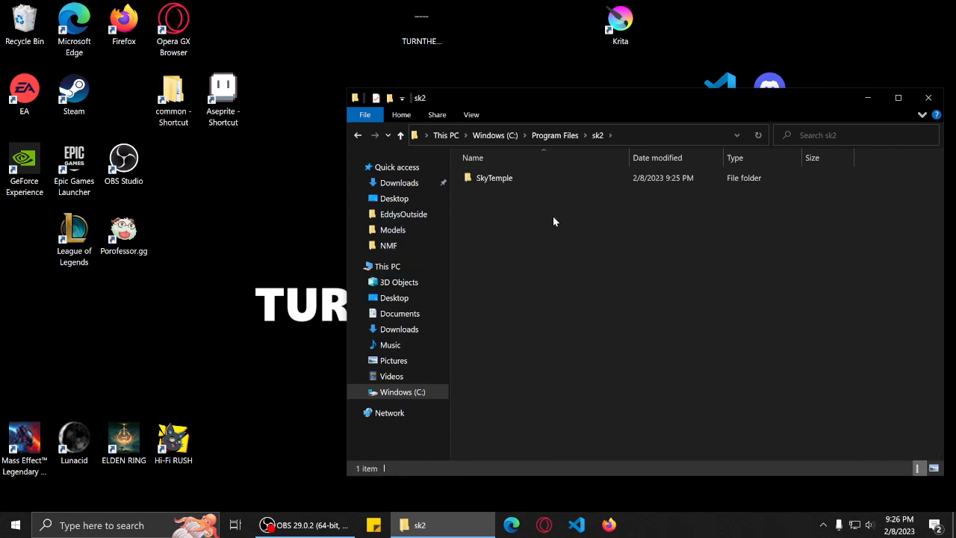
{"action": "left_click", "coordinate": [507, 185]}
{"action": "double_click", "coordinate": [506, 186]}
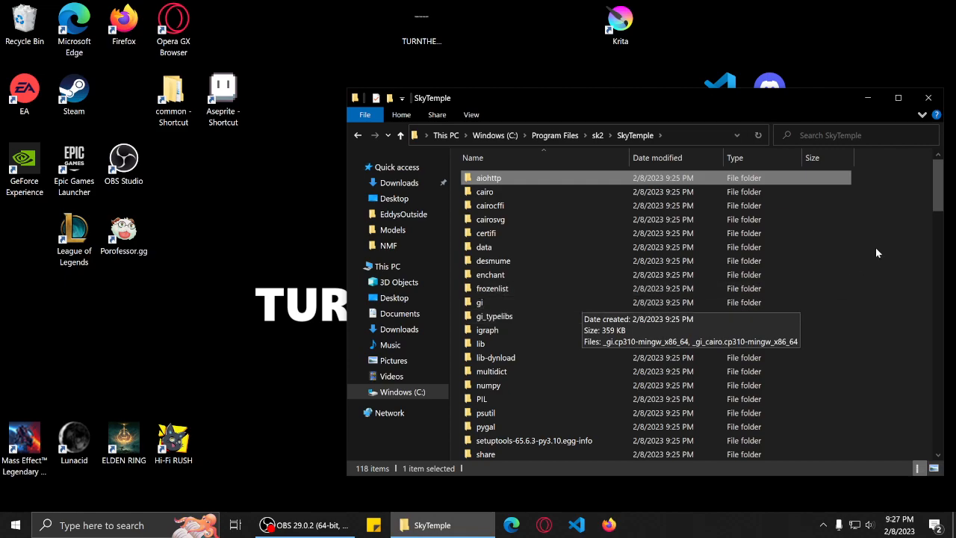
{"action": "scroll", "coordinate": [882, 250], "scroll_direction": "down", "scroll_amount": 20}
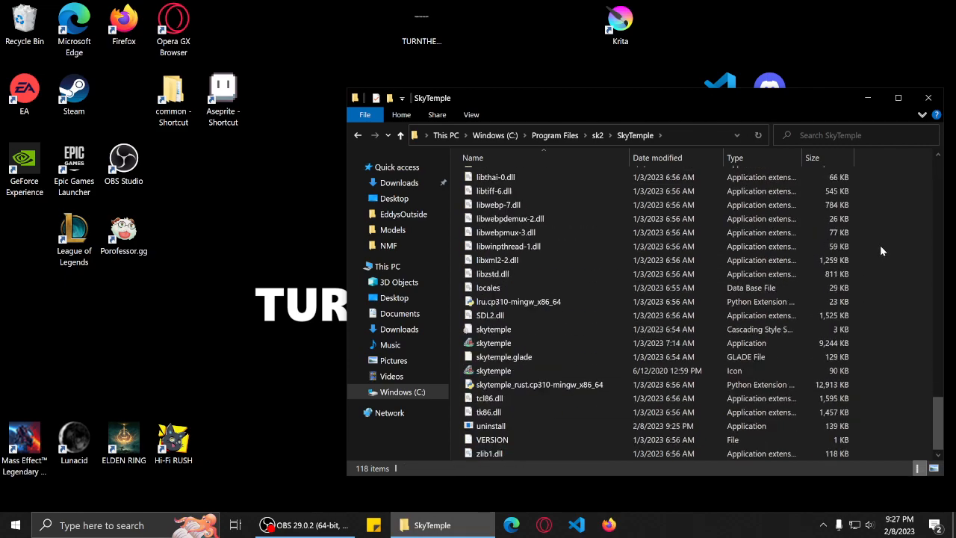
{"action": "double_click", "coordinate": [529, 343]}
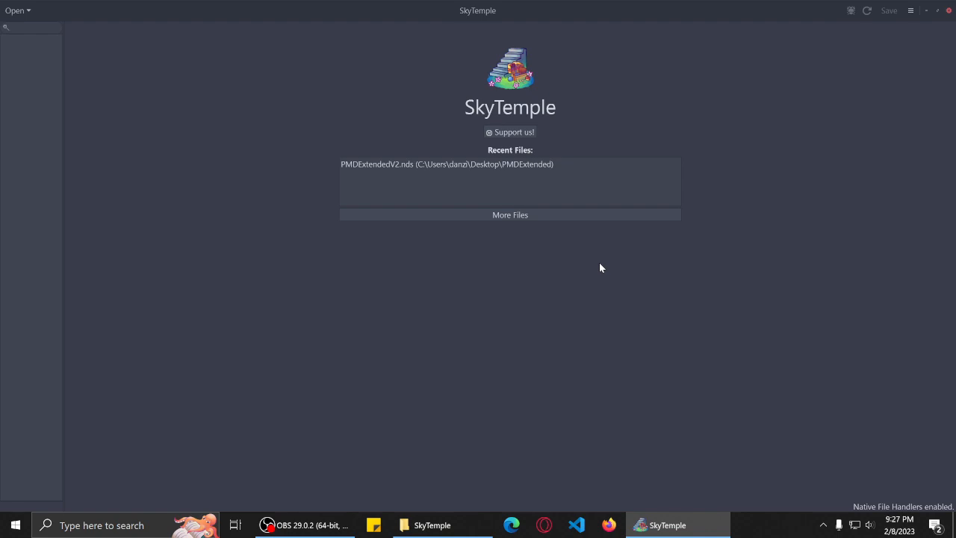
{"action": "left_click", "coordinate": [450, 165]}
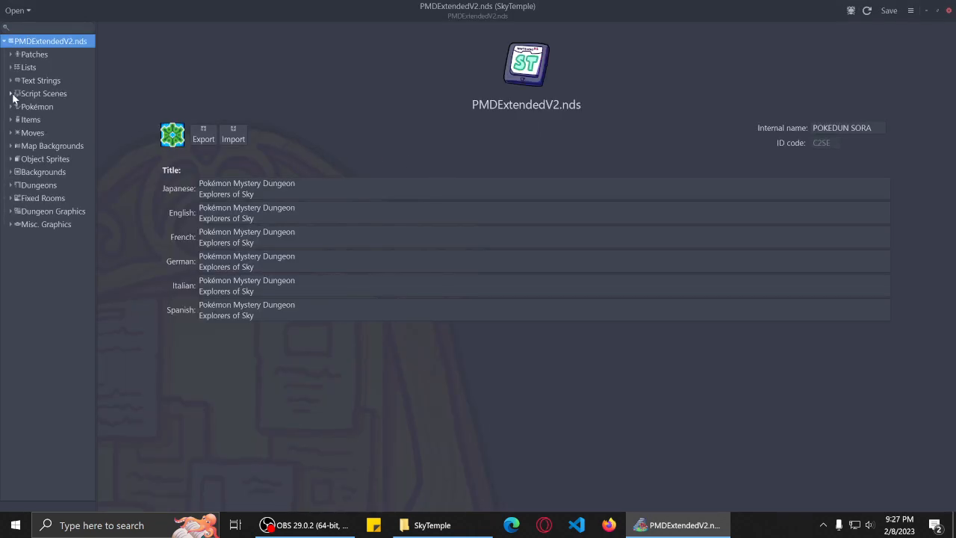
Open the Script Engine Debugger maximized and load m05d0614.ssb from the Acting scripts of D04P31A.
{"action": "left_click", "coordinate": [11, 93]}
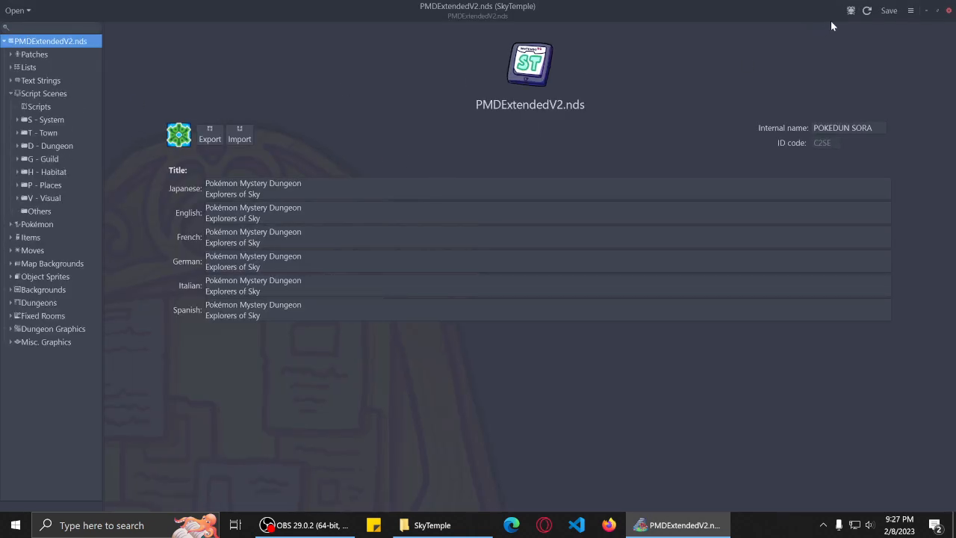
{"action": "left_click", "coordinate": [850, 12]}
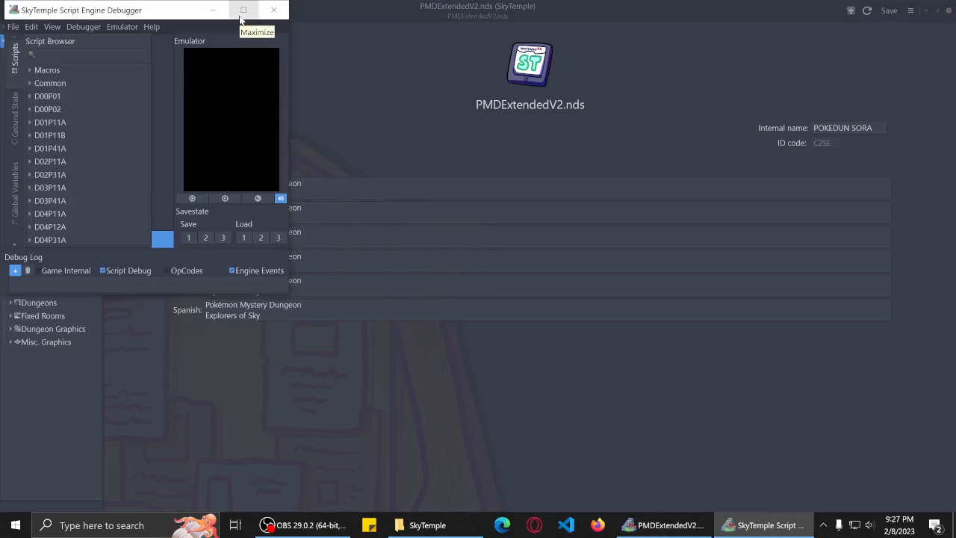
{"action": "left_click", "coordinate": [243, 15]}
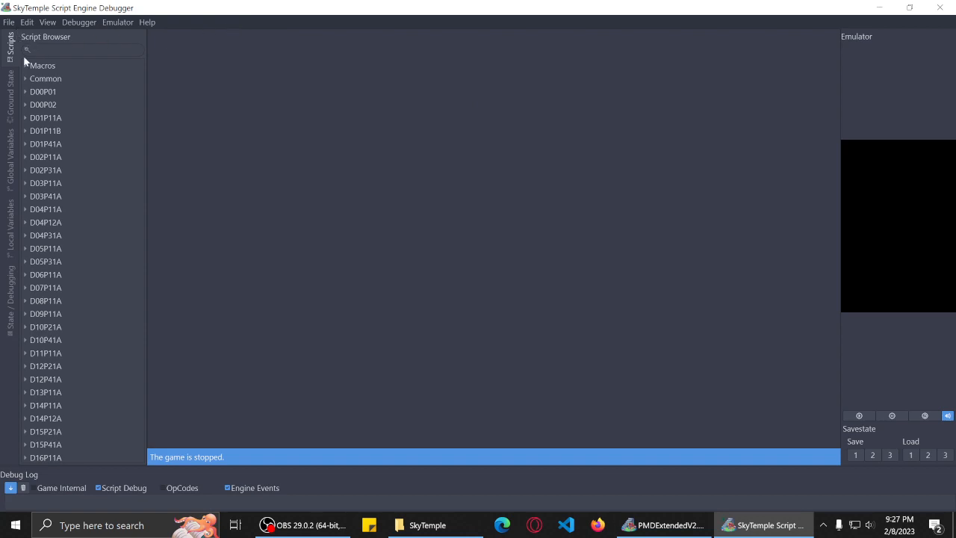
{"action": "left_click", "coordinate": [25, 235]}
{"action": "left_click", "coordinate": [32, 261]}
{"action": "left_click", "coordinate": [63, 300]}
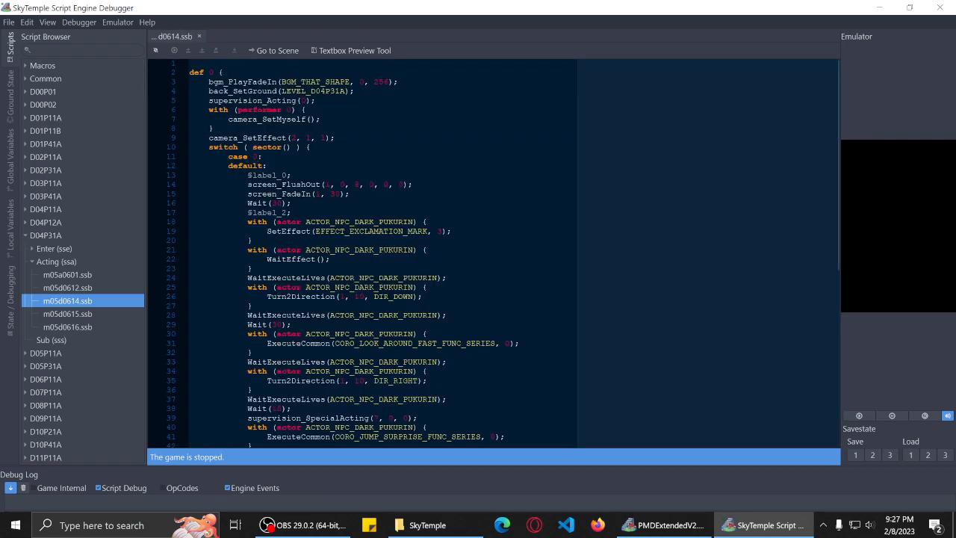
Examine lines 17 to 26 of m05d0614.ssb, checking the argument hint for SetEffect, and close the debugger.
{"action": "left_click", "coordinate": [363, 231]}
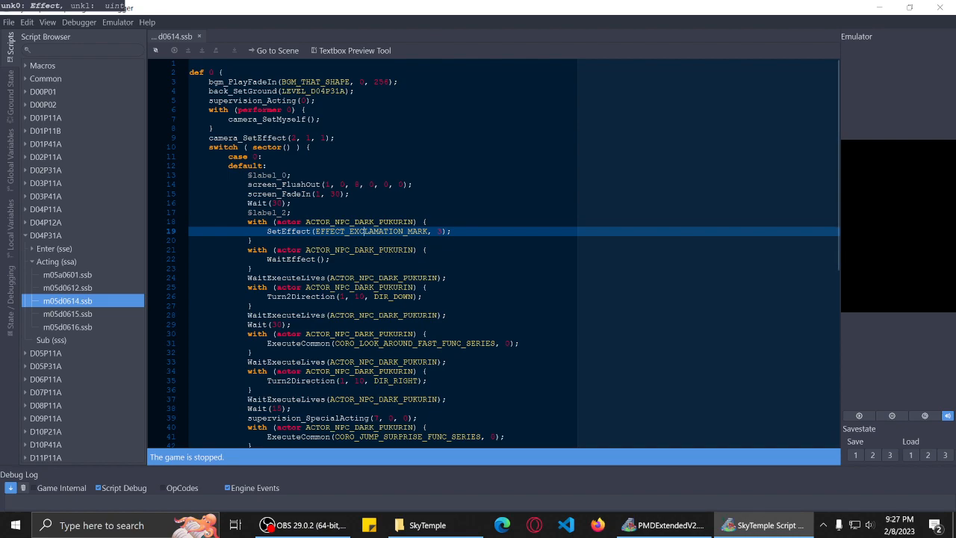
{"action": "key", "text": "Up"}
{"action": "key", "text": "Up"}
{"action": "key", "text": "Down"}
{"action": "key", "text": "Down"}
{"action": "key", "text": "Down"}
{"action": "key", "text": "Down"}
{"action": "key", "text": "Down"}
{"action": "key", "text": "Down"}
{"action": "key", "text": "Down"}
{"action": "key", "text": "Right"}
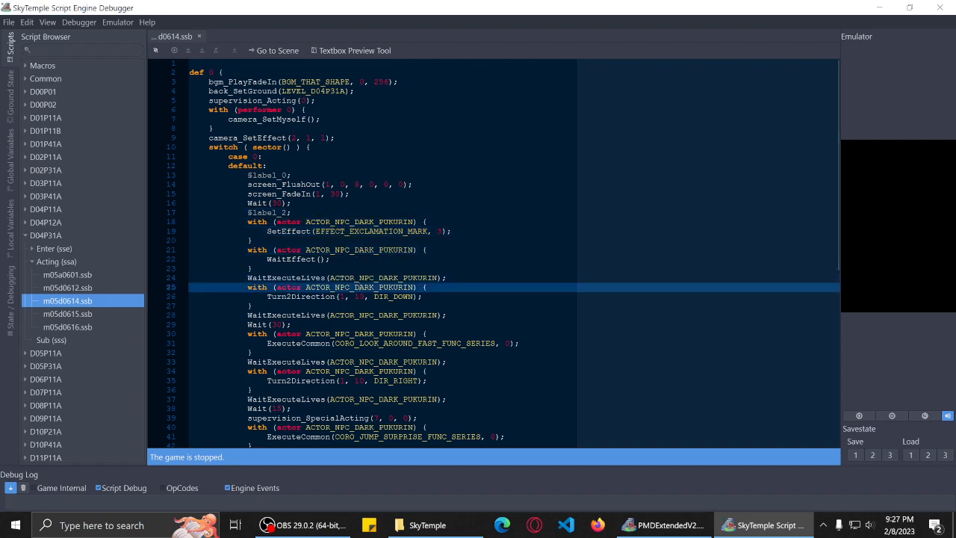
{"action": "left_click", "coordinate": [941, 6]}
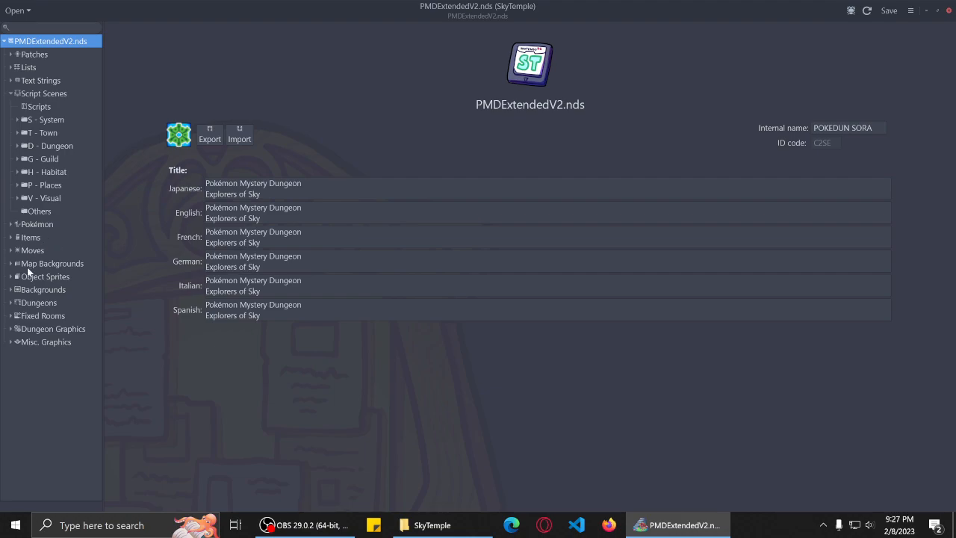
Create a new map background named NMF and open it from the Others group of Map Backgrounds.
{"action": "left_click", "coordinate": [11, 292]}
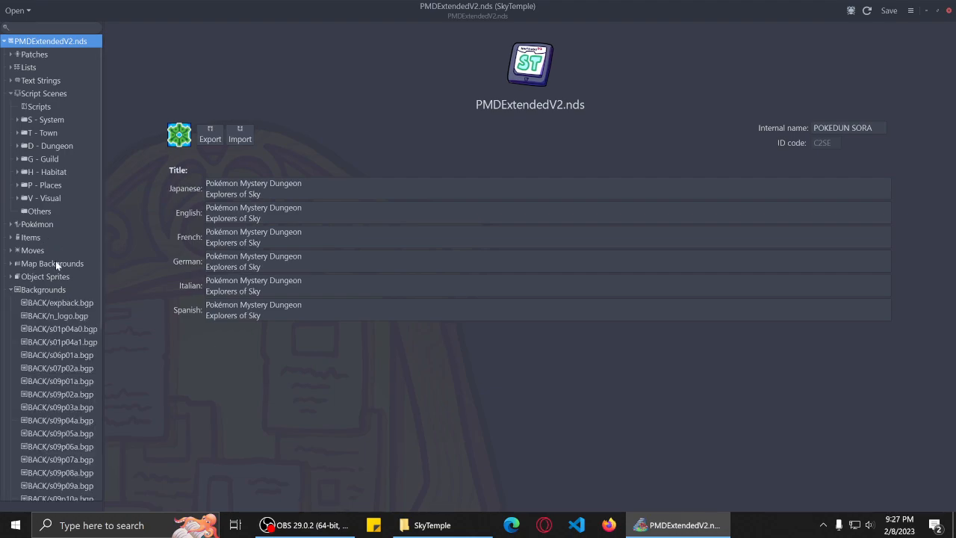
{"action": "left_click", "coordinate": [11, 292]}
{"action": "left_click", "coordinate": [11, 264]}
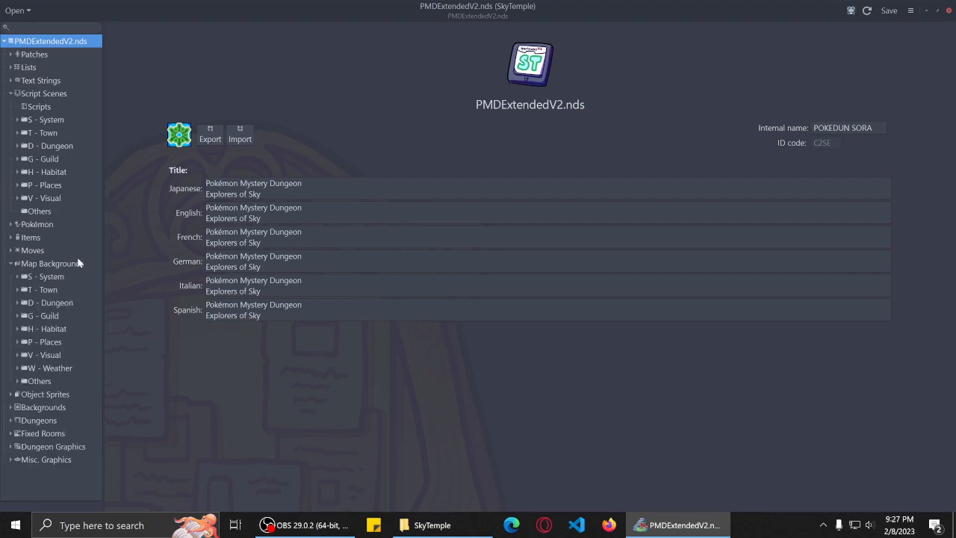
{"action": "left_click", "coordinate": [18, 382]}
{"action": "left_click", "coordinate": [18, 381]}
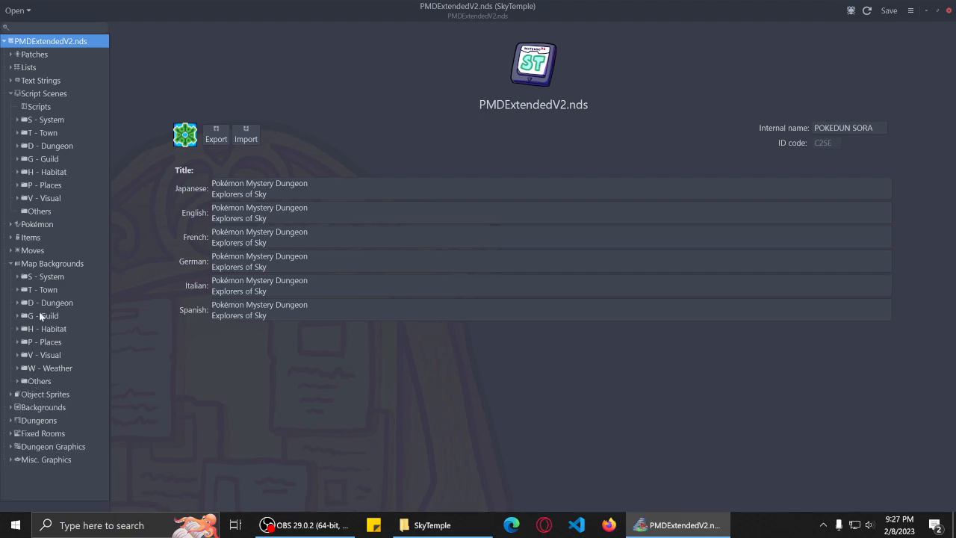
{"action": "left_click", "coordinate": [53, 263]}
{"action": "left_click", "coordinate": [542, 179]}
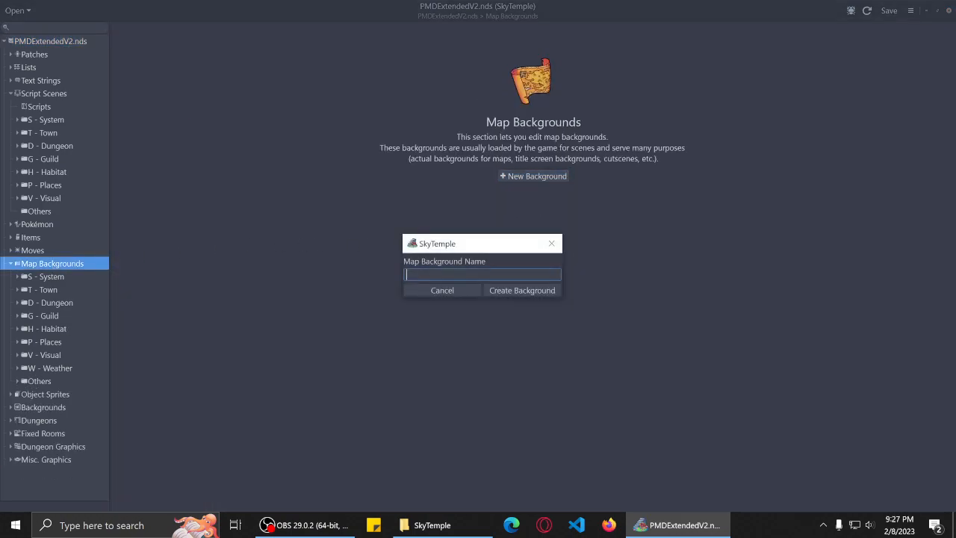
{"action": "type", "text": "NMF"}
{"action": "left_click", "coordinate": [518, 290]}
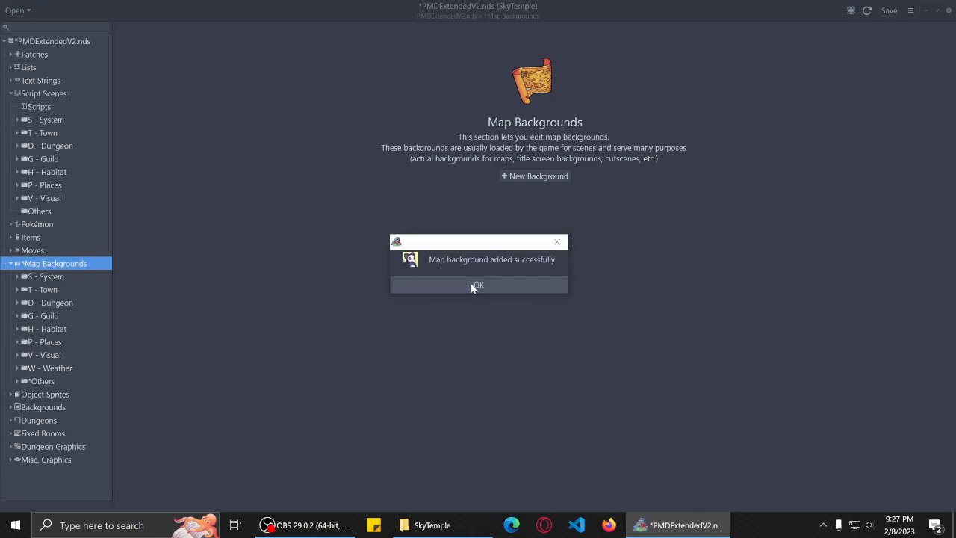
{"action": "left_click", "coordinate": [471, 283]}
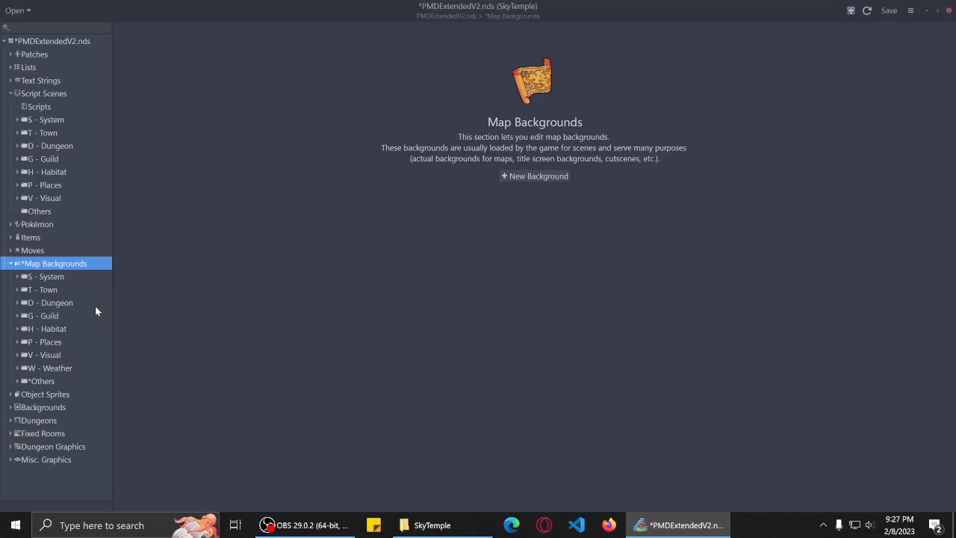
{"action": "left_click", "coordinate": [17, 382]}
{"action": "left_click", "coordinate": [42, 407]}
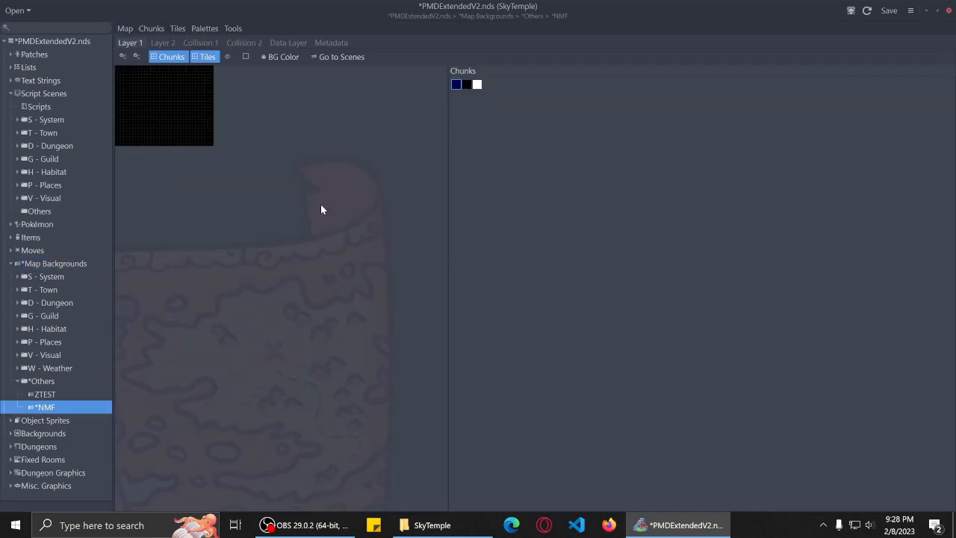
Check the NMF map's width and height in chunks and accept the dimensions.
{"action": "left_click", "coordinate": [125, 28]}
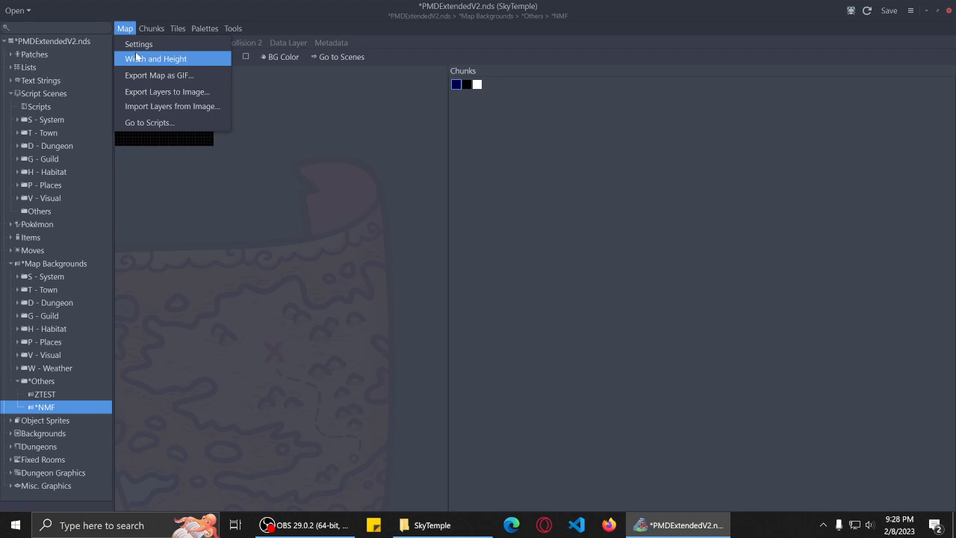
{"action": "left_click", "coordinate": [137, 57]}
{"action": "left_click", "coordinate": [509, 190]}
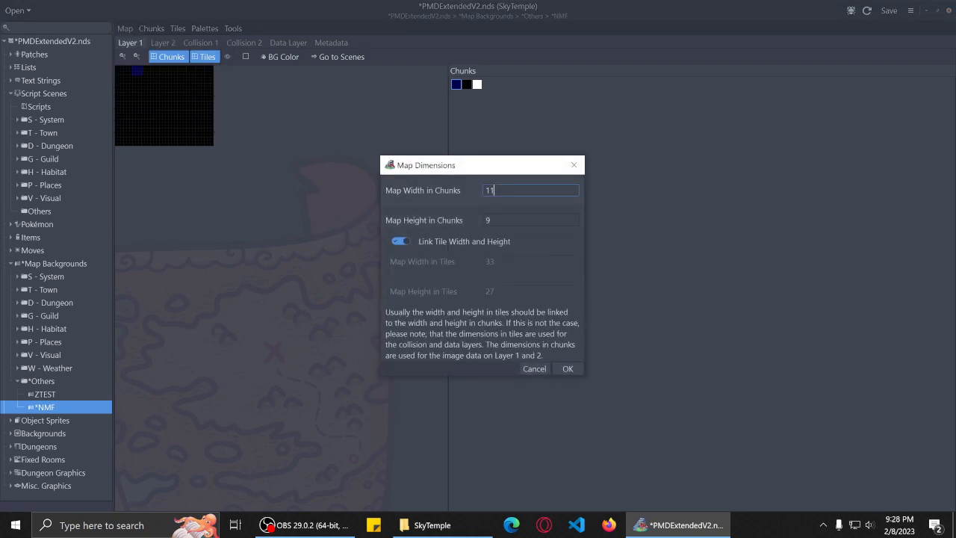
{"action": "left_click", "coordinate": [565, 370]}
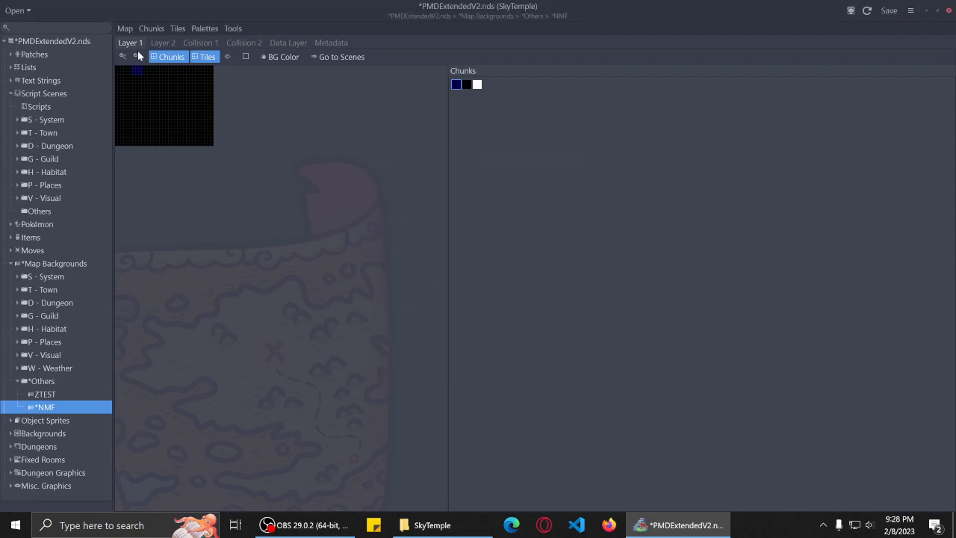
Try to import the output image from the Maps NMF folder as the Layer 1 image of the map.
{"action": "left_click", "coordinate": [125, 28]}
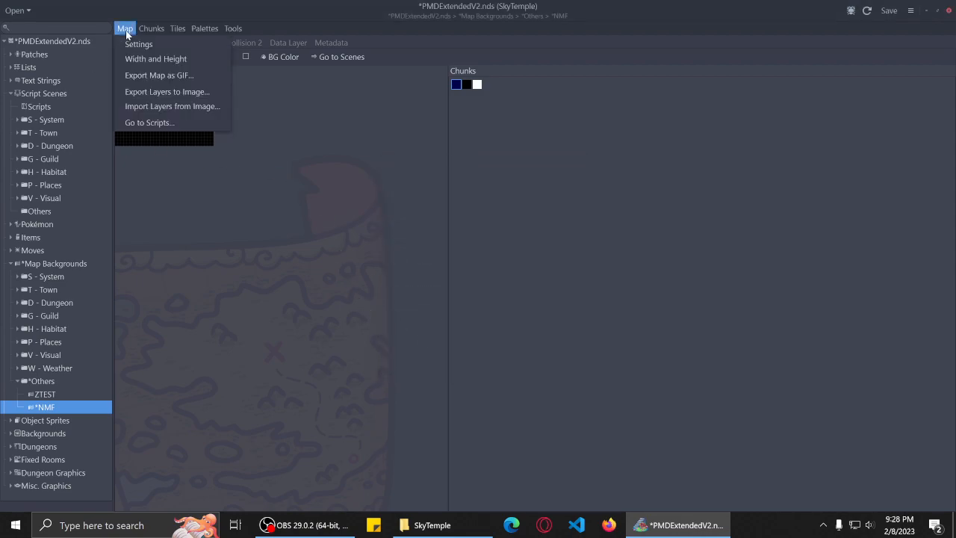
{"action": "left_click", "coordinate": [165, 107]}
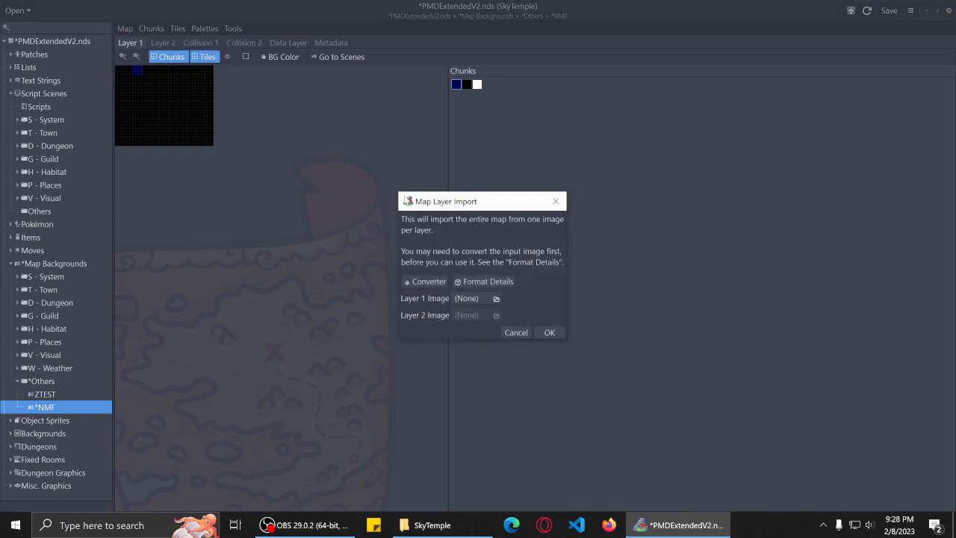
{"action": "left_click", "coordinate": [475, 299]}
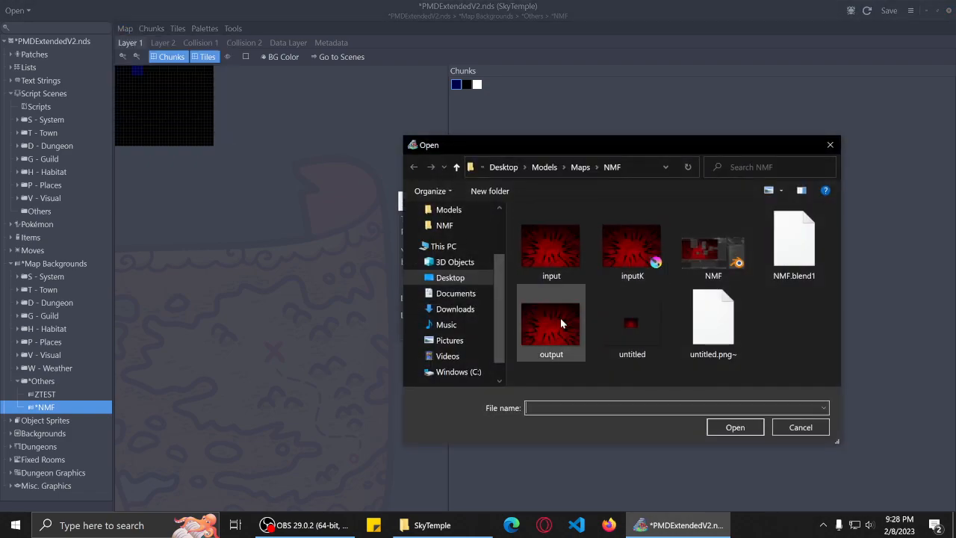
{"action": "double_click", "coordinate": [560, 321]}
{"action": "left_click", "coordinate": [550, 331]}
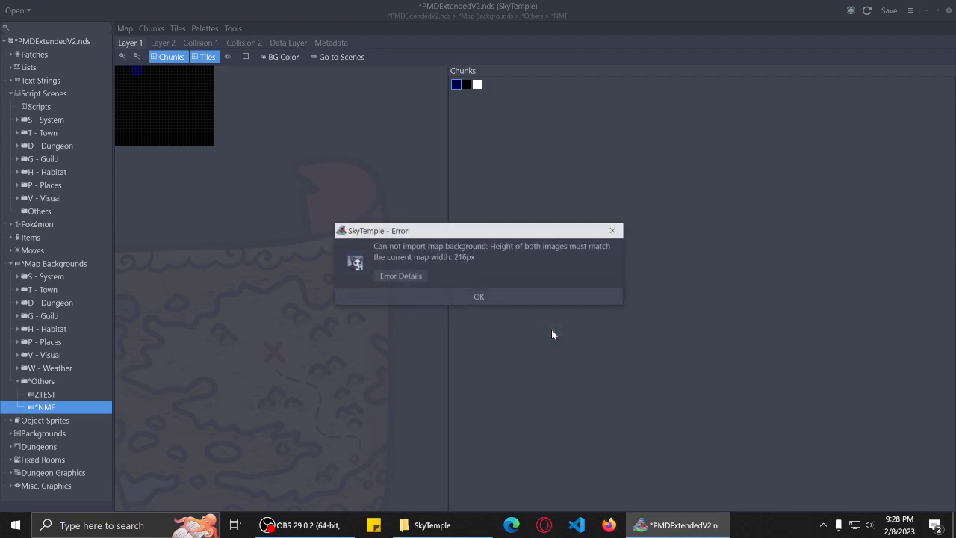
{"action": "left_click", "coordinate": [528, 298]}
Set the NMF map's width to 9 chunks.
{"action": "left_click", "coordinate": [126, 28]}
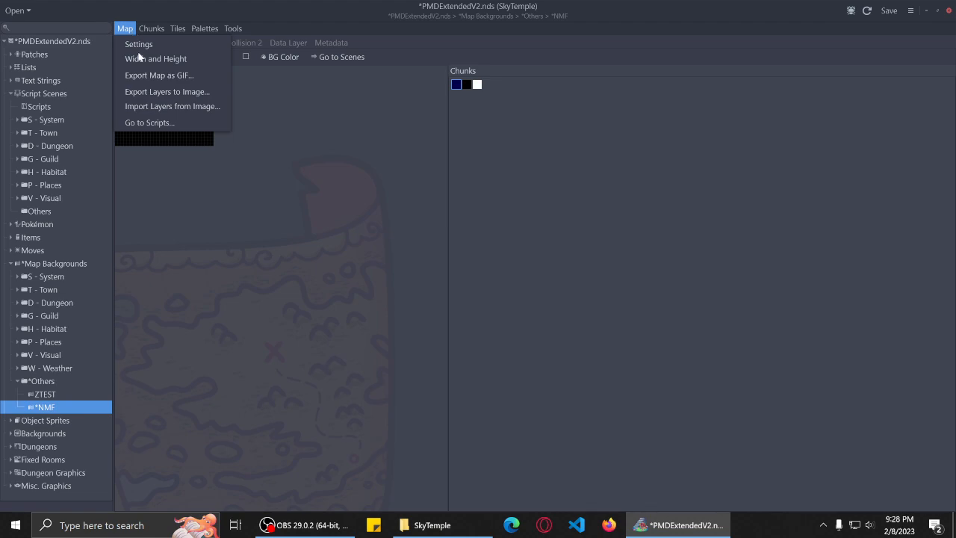
{"action": "left_click", "coordinate": [138, 59]}
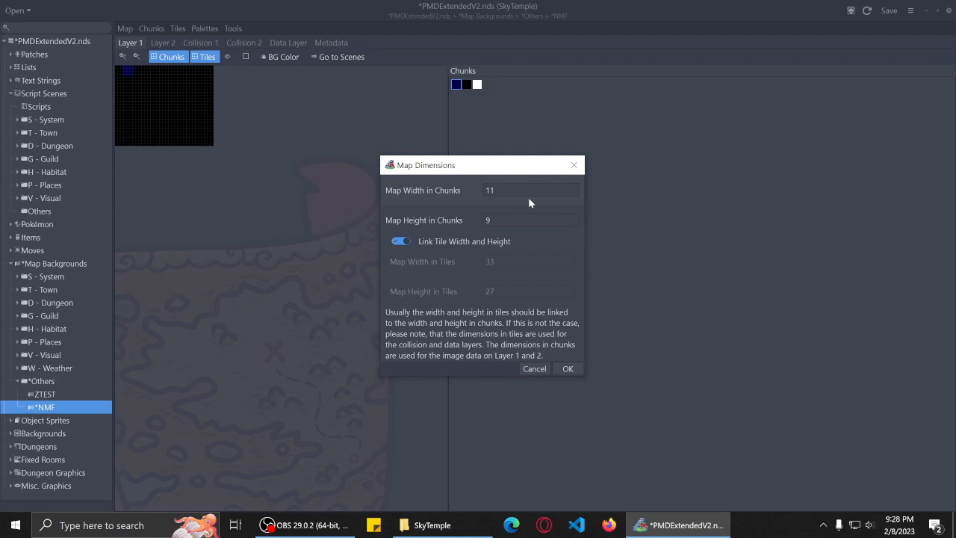
{"action": "left_click_drag", "start_coordinate": [516, 189], "coordinate": [453, 191]}
{"action": "type", "text": "9"}
{"action": "left_click", "coordinate": [568, 369]}
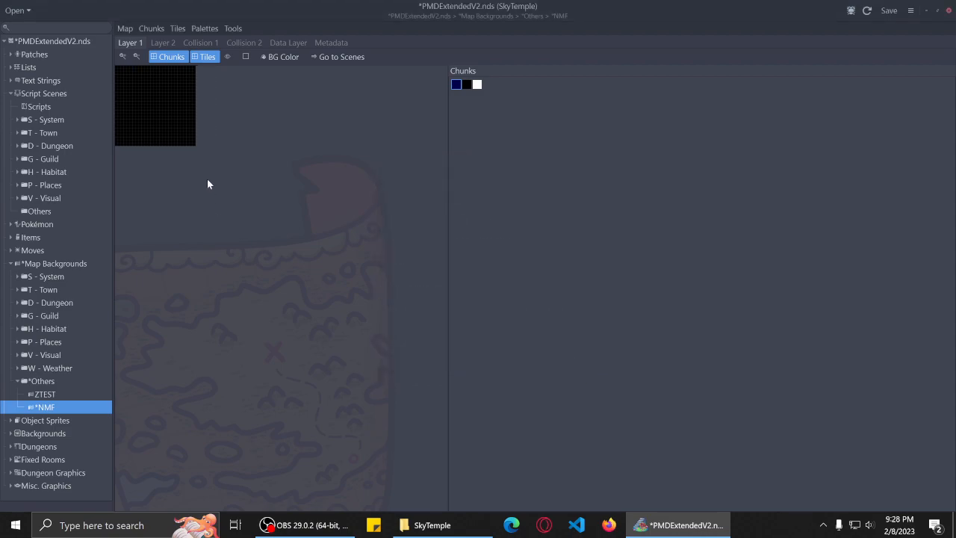
Try to import the input image from the NMF folder as the map's Layer 1 image.
{"action": "left_click", "coordinate": [124, 29]}
{"action": "left_click", "coordinate": [172, 93]}
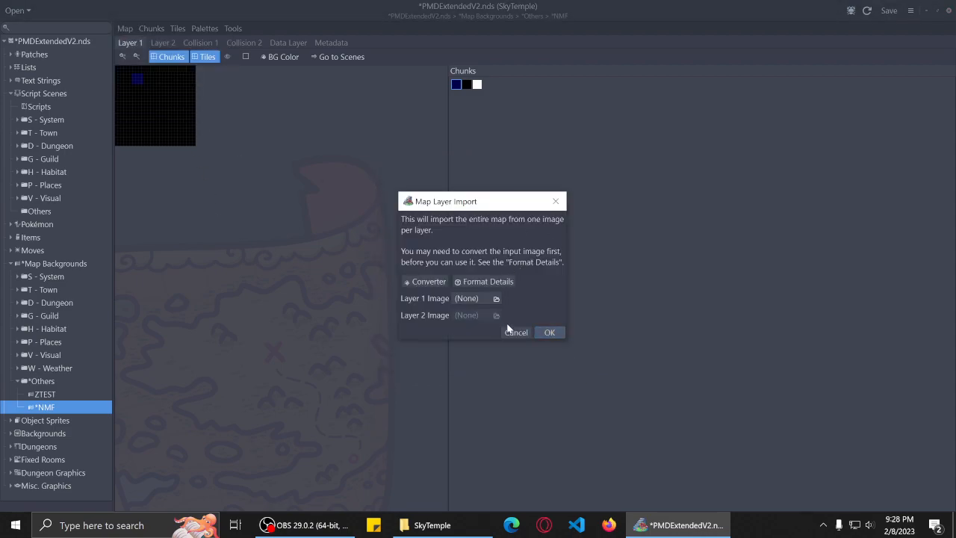
{"action": "left_click", "coordinate": [485, 300]}
{"action": "double_click", "coordinate": [542, 252]}
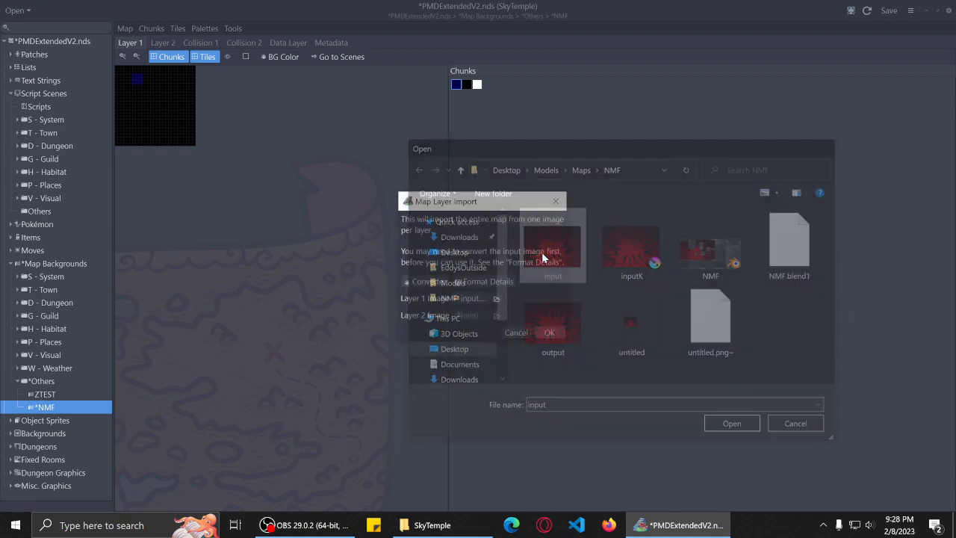
{"action": "left_click", "coordinate": [556, 334]}
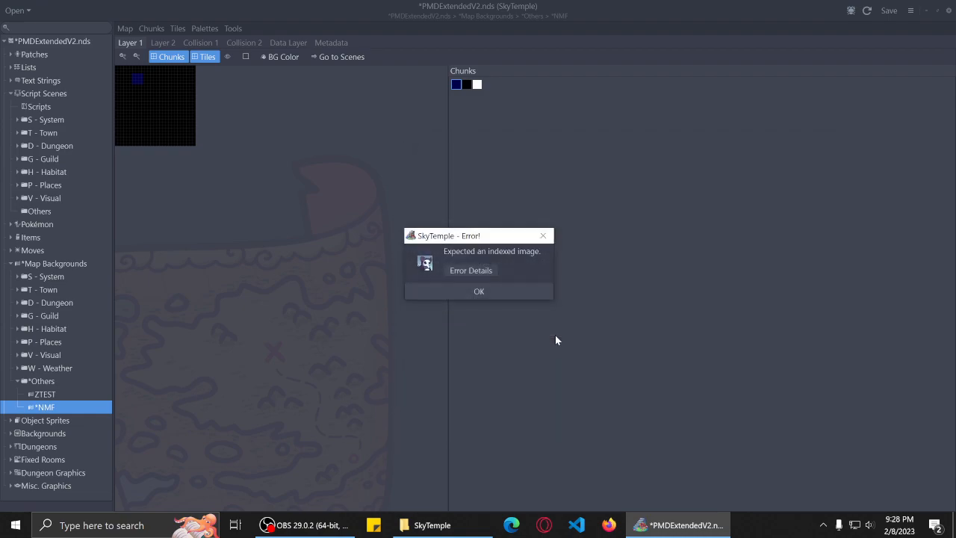
{"action": "left_click", "coordinate": [528, 293]}
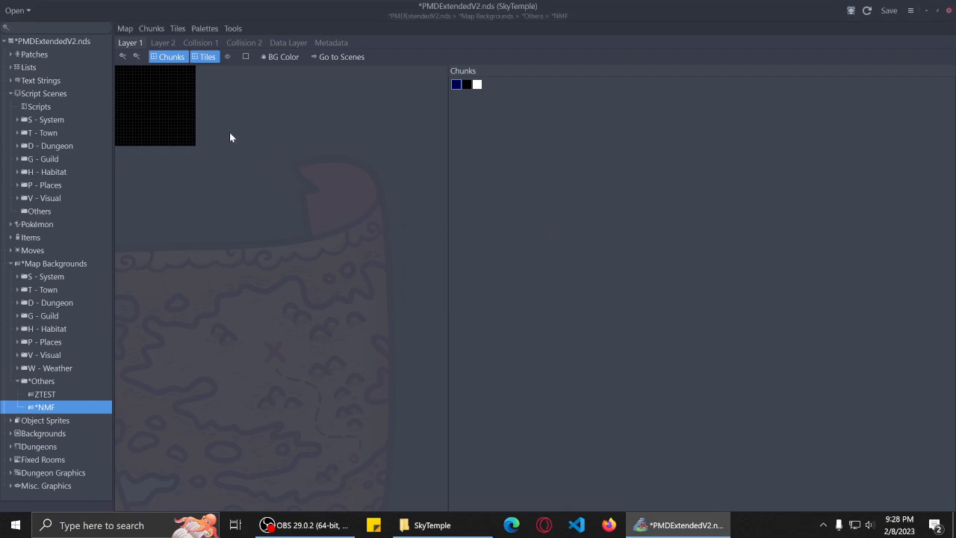
Try again to import the output image as Layer 1 with the map at its current dimensions.
{"action": "left_click", "coordinate": [125, 28]}
{"action": "left_click", "coordinate": [162, 105]}
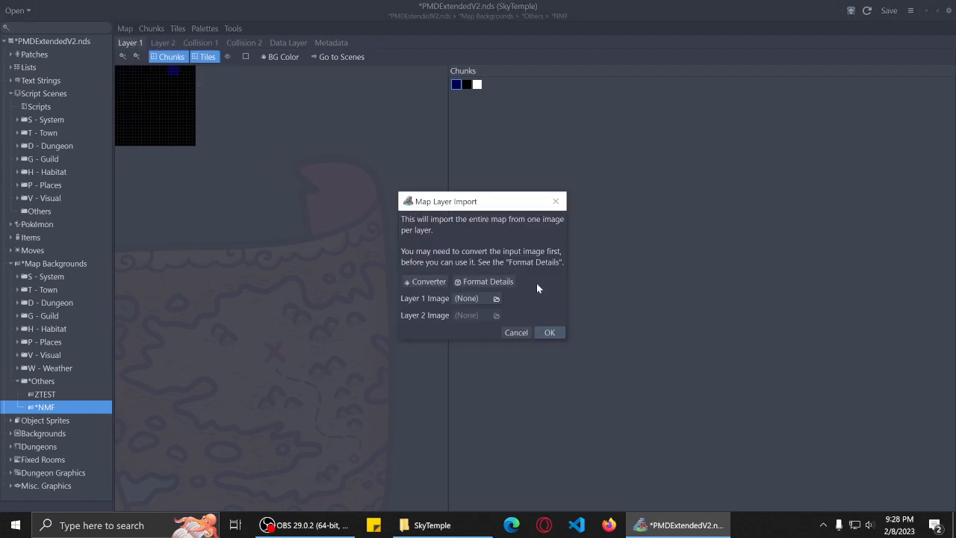
{"action": "left_click", "coordinate": [497, 298]}
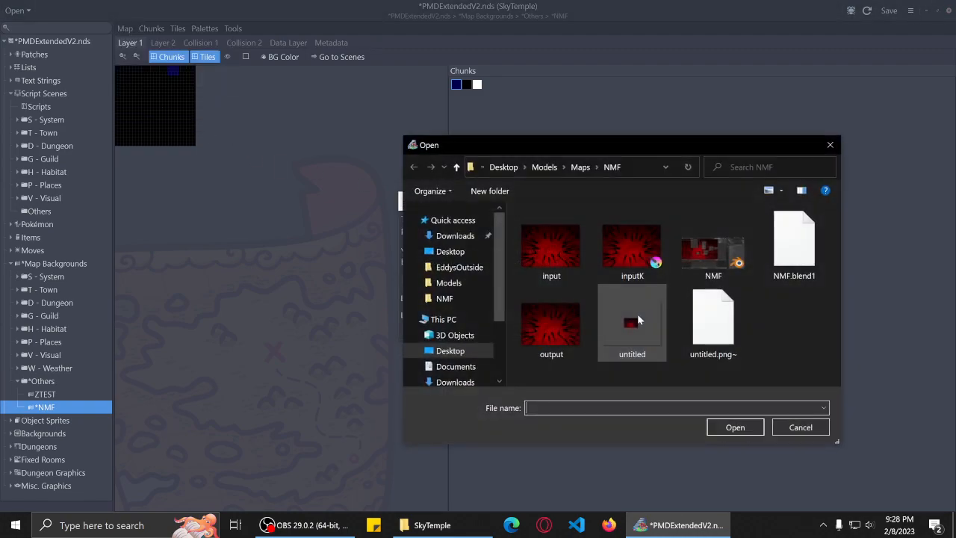
{"action": "double_click", "coordinate": [554, 321]}
{"action": "left_click", "coordinate": [546, 336]}
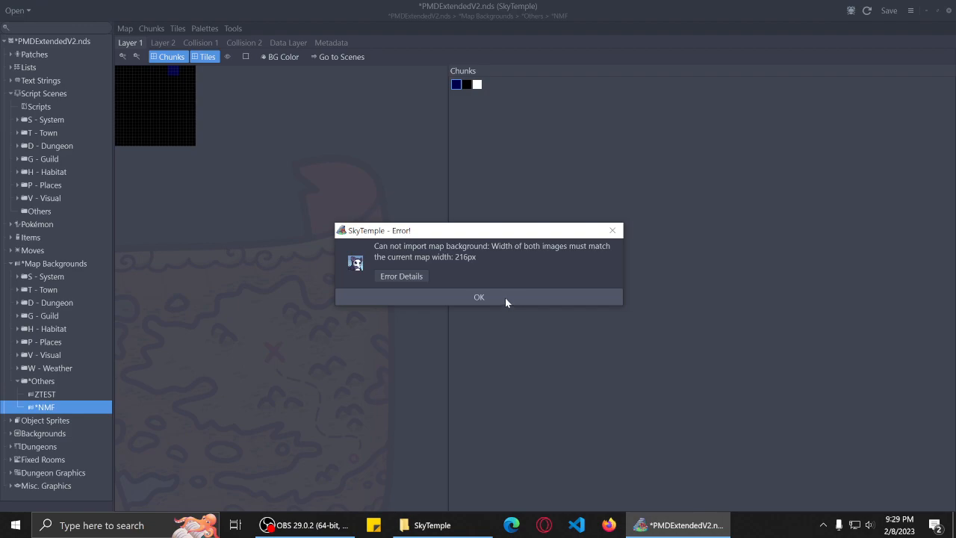
{"action": "left_click", "coordinate": [476, 299]}
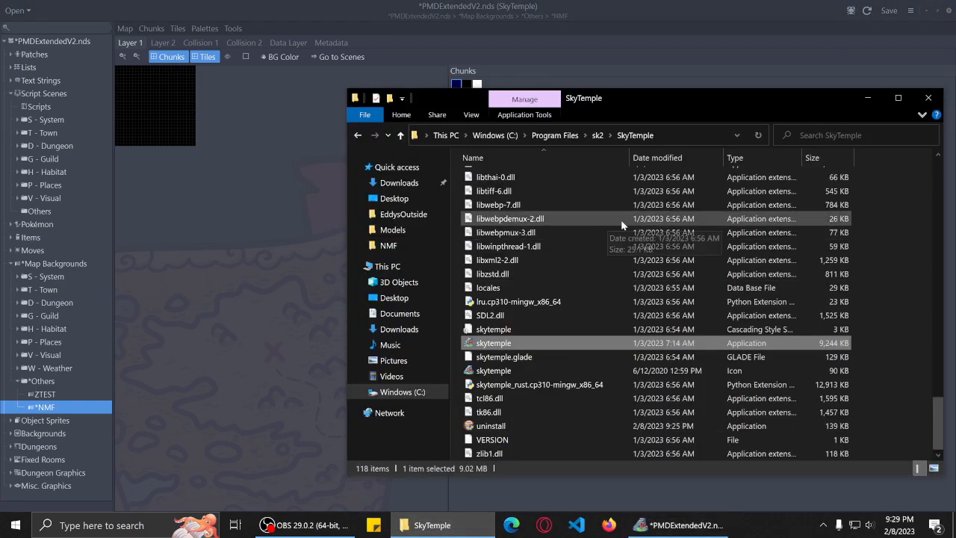
Close the SkyTemple program folder, go to Models > Maps > NMF on the desktop, and check the output image's pixel dimensions in its detailed properties.
{"action": "left_click", "coordinate": [926, 97]}
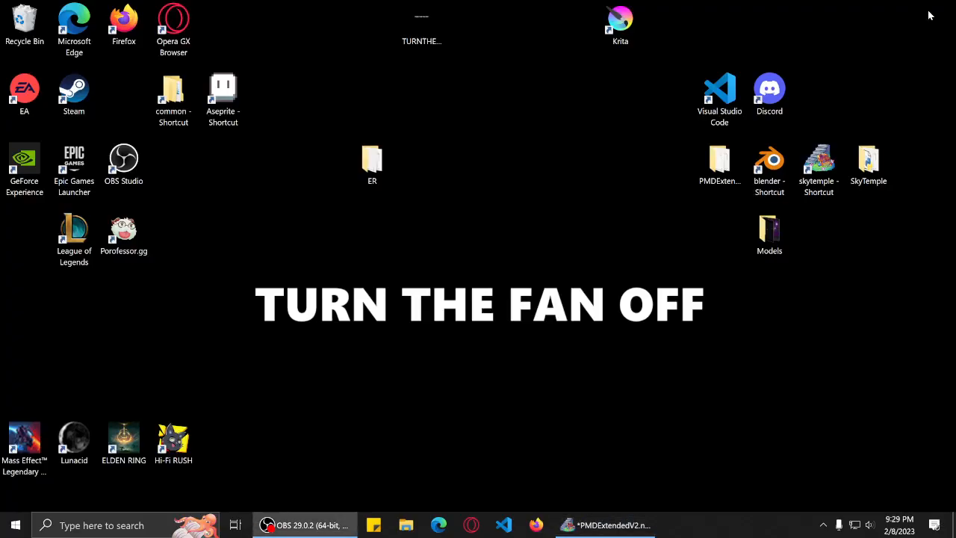
{"action": "left_click", "coordinate": [928, 12]}
{"action": "double_click", "coordinate": [760, 239]}
{"action": "double_click", "coordinate": [598, 207]}
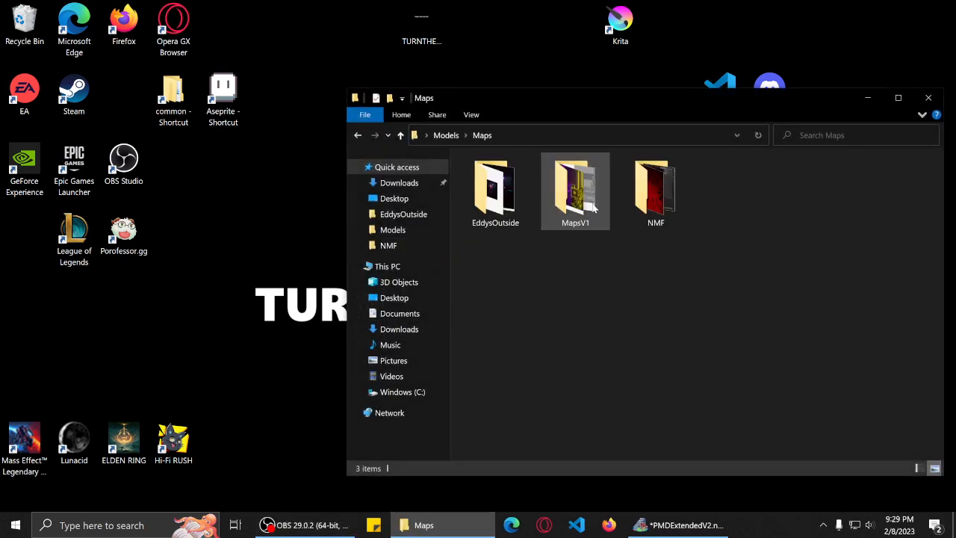
{"action": "double_click", "coordinate": [656, 193]}
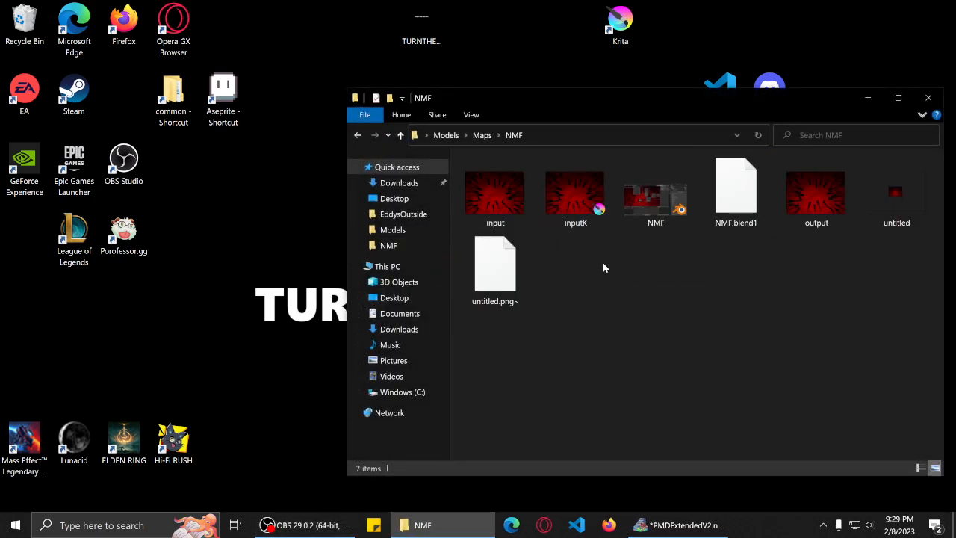
{"action": "left_click", "coordinate": [822, 216]}
{"action": "right_click", "coordinate": [822, 217]}
{"action": "left_click", "coordinate": [822, 503]}
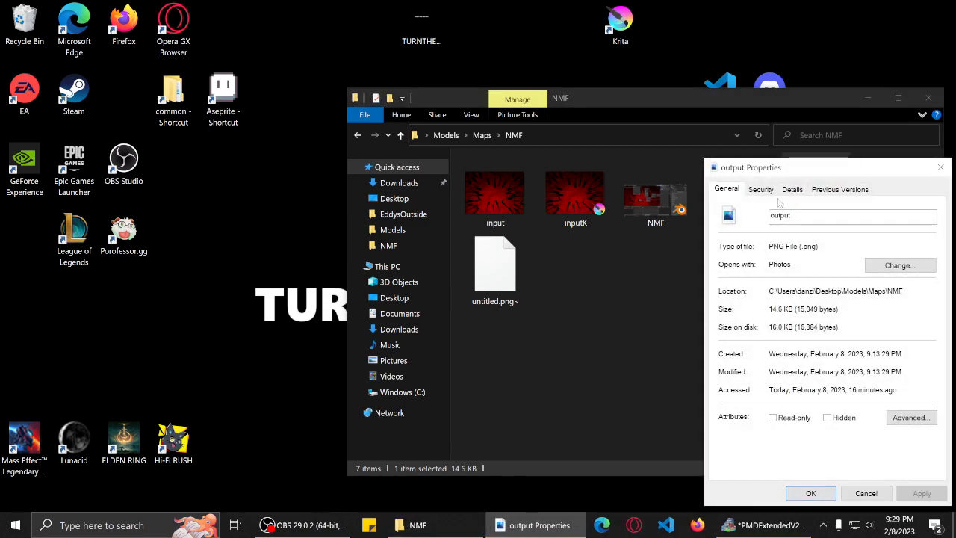
{"action": "left_click", "coordinate": [792, 189]}
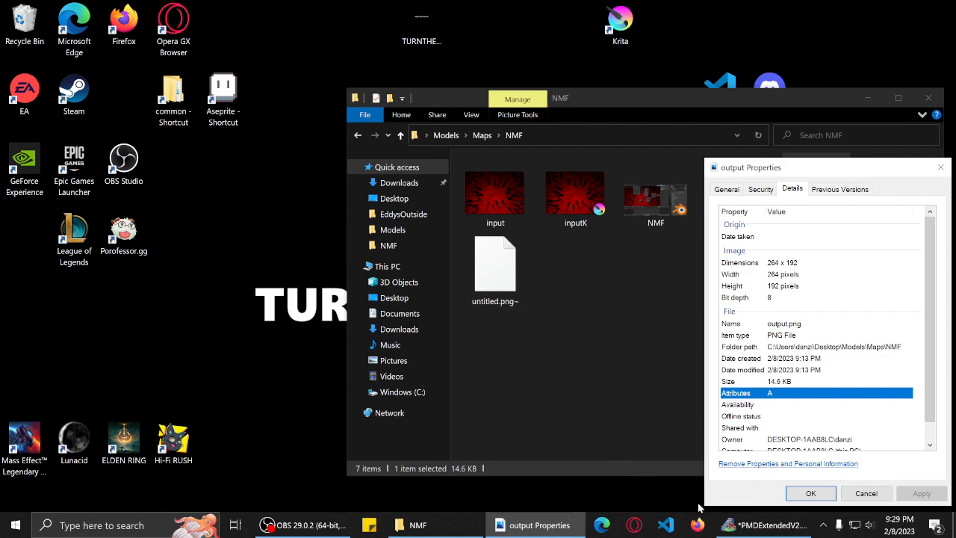
Return to SkyTemple and set the NMF map's width to 11 chunks.
{"action": "left_click", "coordinate": [765, 525]}
{"action": "left_click", "coordinate": [125, 29]}
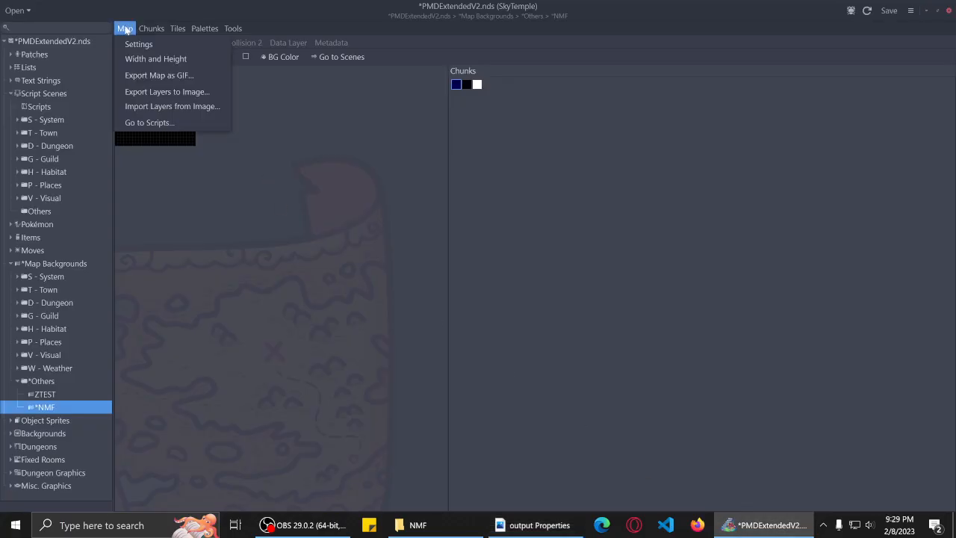
{"action": "left_click", "coordinate": [160, 63]}
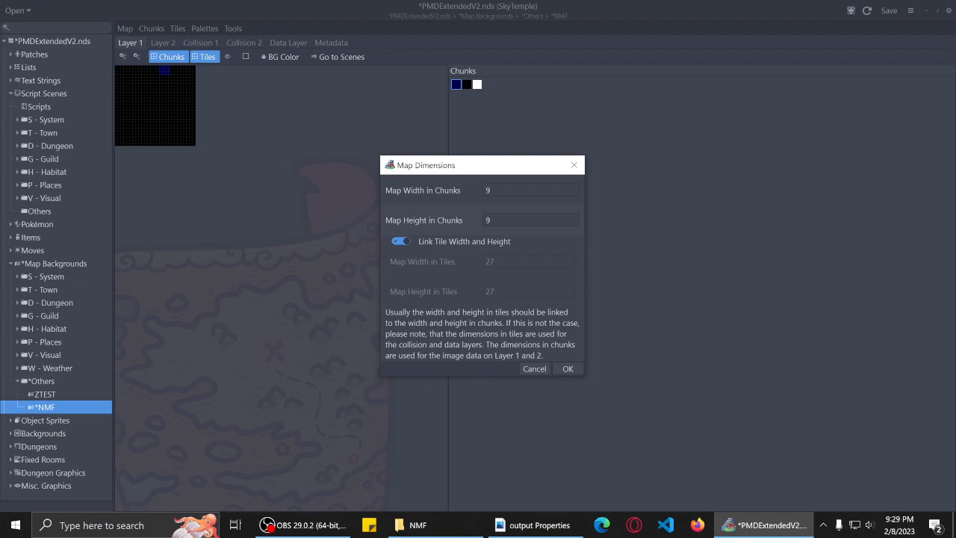
{"action": "left_click_drag", "start_coordinate": [499, 191], "coordinate": [463, 191]}
{"action": "type", "text": "11"}
Recheck the output image's height in its properties, set the map height to 8 chunks, and apply the dimensions.
{"action": "left_click", "coordinate": [527, 220]}
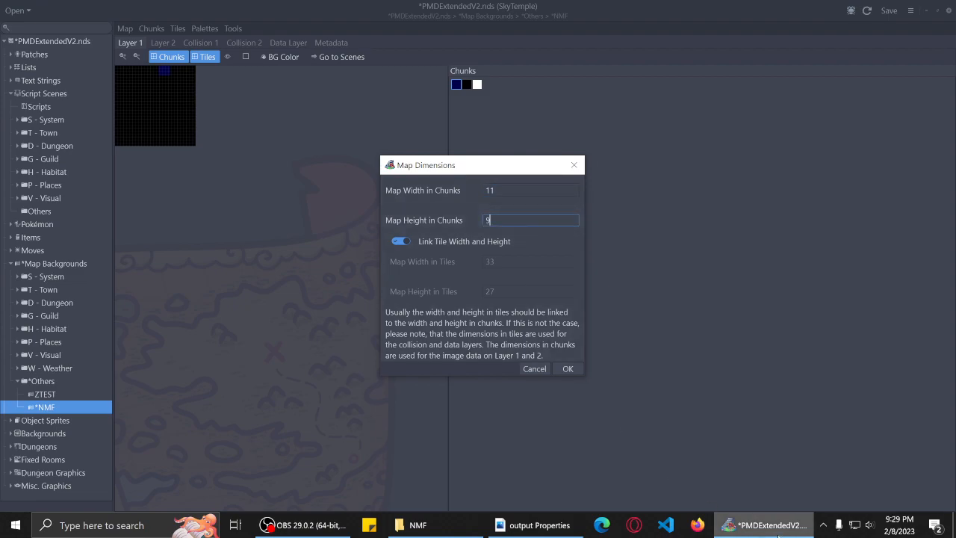
{"action": "left_click", "coordinate": [418, 526]}
{"action": "left_click", "coordinate": [418, 525]}
{"action": "left_click", "coordinate": [523, 525]}
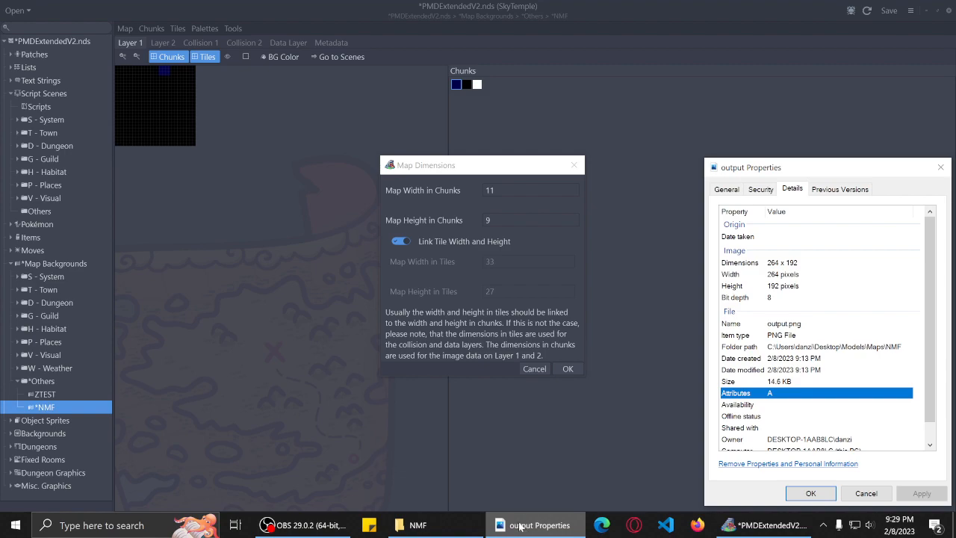
{"action": "left_click", "coordinate": [530, 220]}
{"action": "key", "text": "BackSpace"}
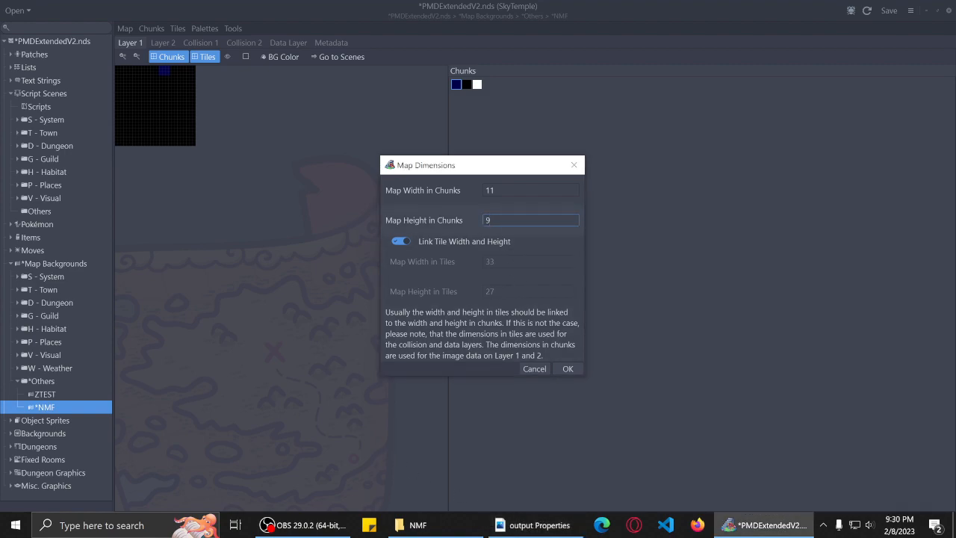
{"action": "type", "text": "7"}
{"action": "key", "text": "BackSpace"}
{"action": "type", "text": "8"}
{"action": "left_click", "coordinate": [565, 369]}
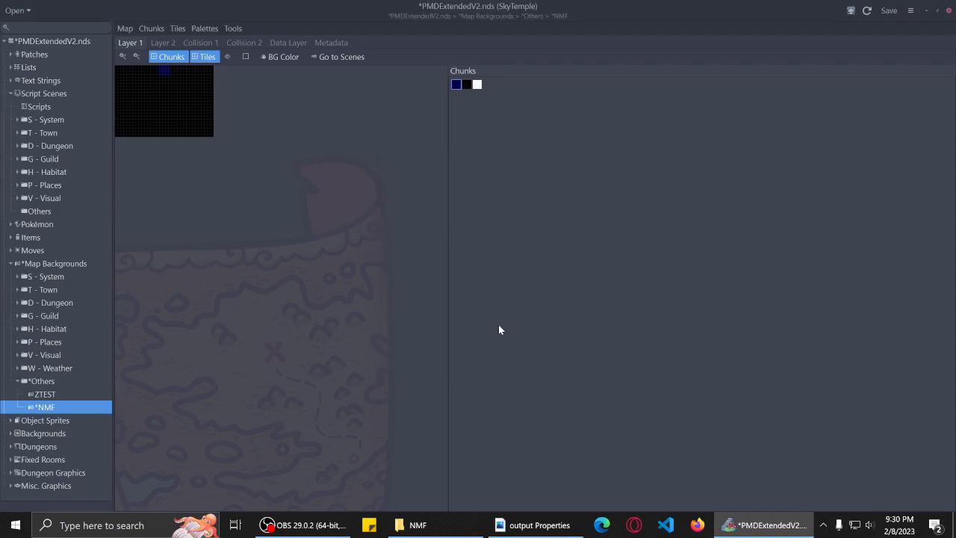
Import the output image as the NMF map's Layer 1 image and save the ROM.
{"action": "left_click", "coordinate": [125, 28]}
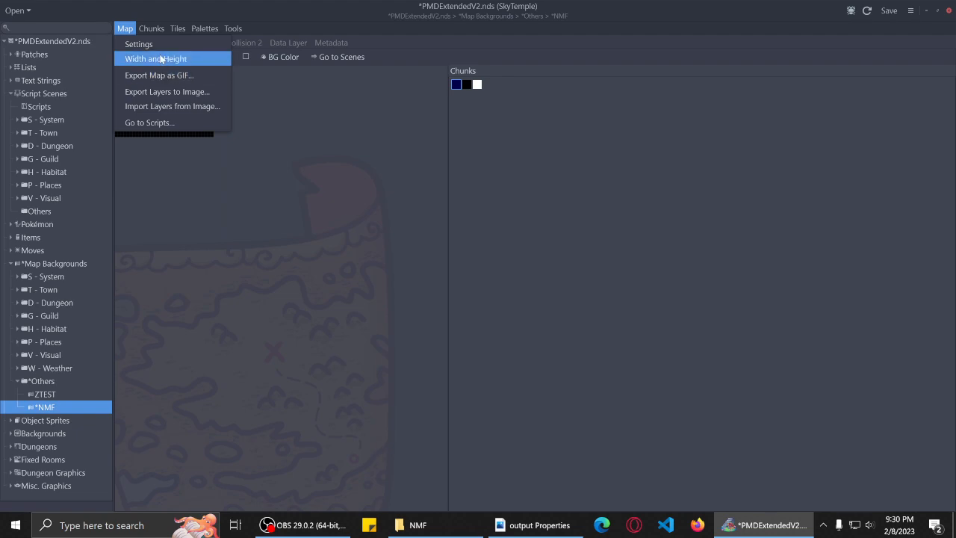
{"action": "left_click", "coordinate": [173, 109]}
{"action": "left_click", "coordinate": [457, 298]}
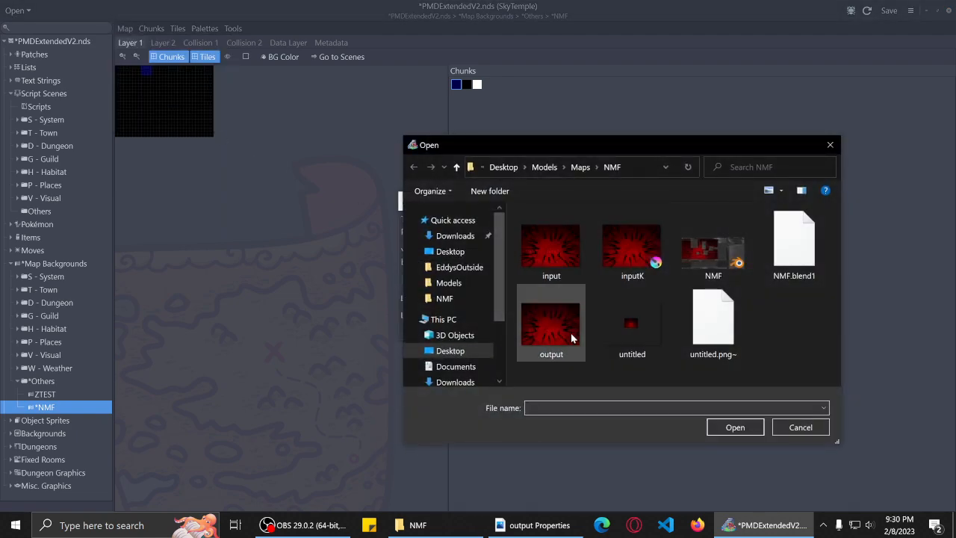
{"action": "double_click", "coordinate": [575, 333]}
{"action": "left_click", "coordinate": [544, 334]}
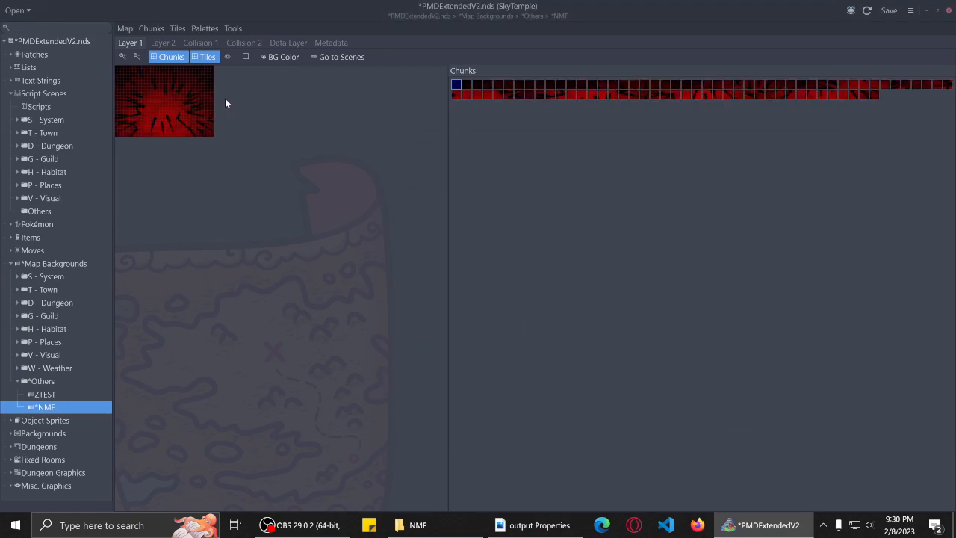
{"action": "key", "text": "ctrl+s"}
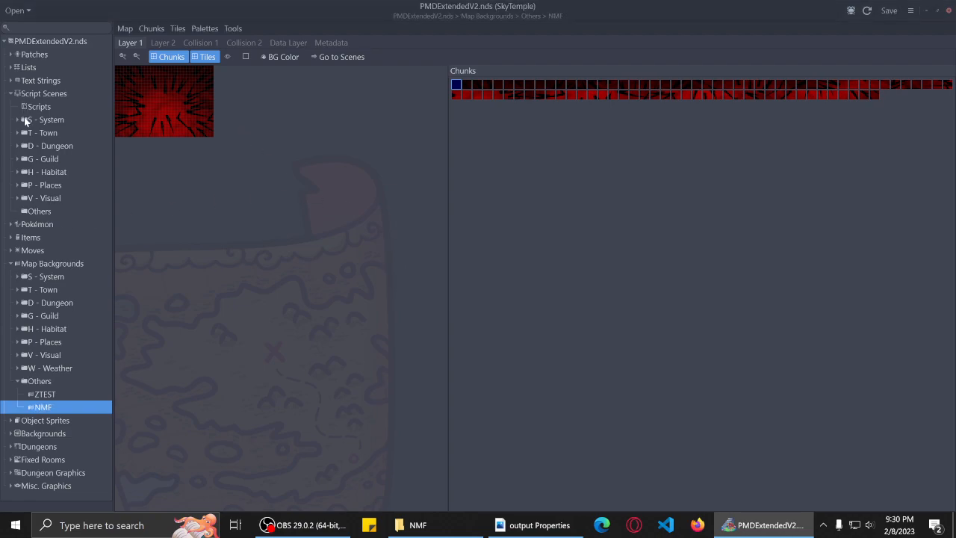
Collapse the Map Backgrounds group and close the output image's properties window.
{"action": "left_click", "coordinate": [10, 265]}
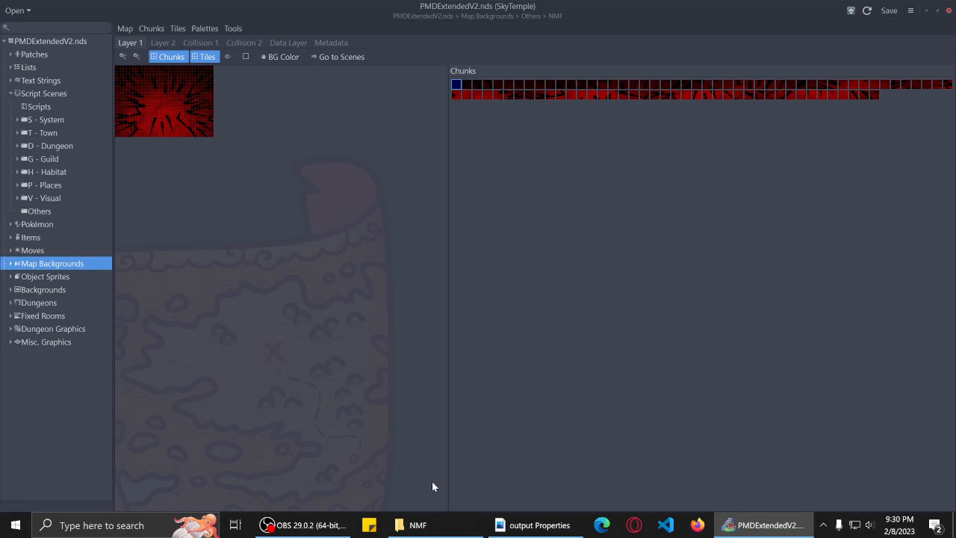
{"action": "left_click", "coordinate": [532, 526]}
{"action": "left_click_drag", "start_coordinate": [884, 166], "coordinate": [766, 166]}
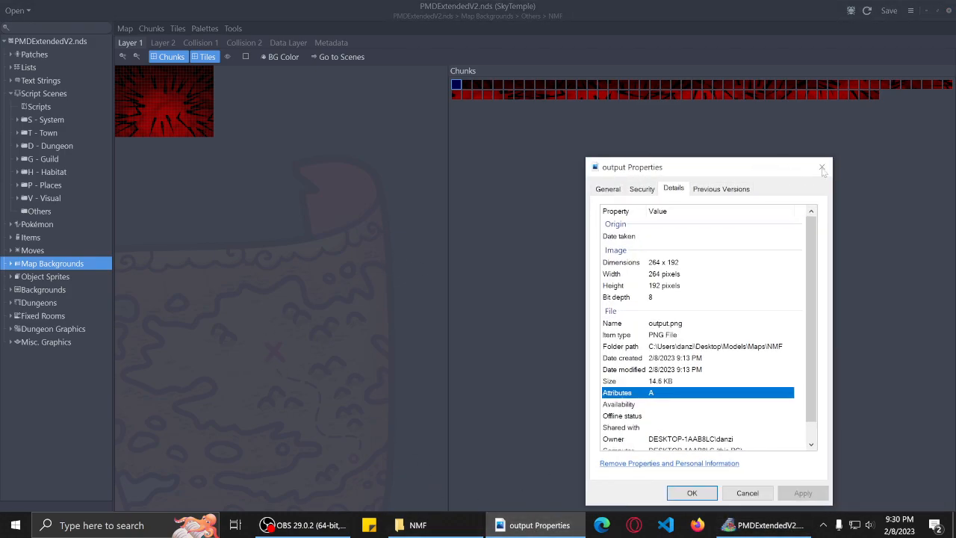
{"action": "left_click", "coordinate": [821, 168]}
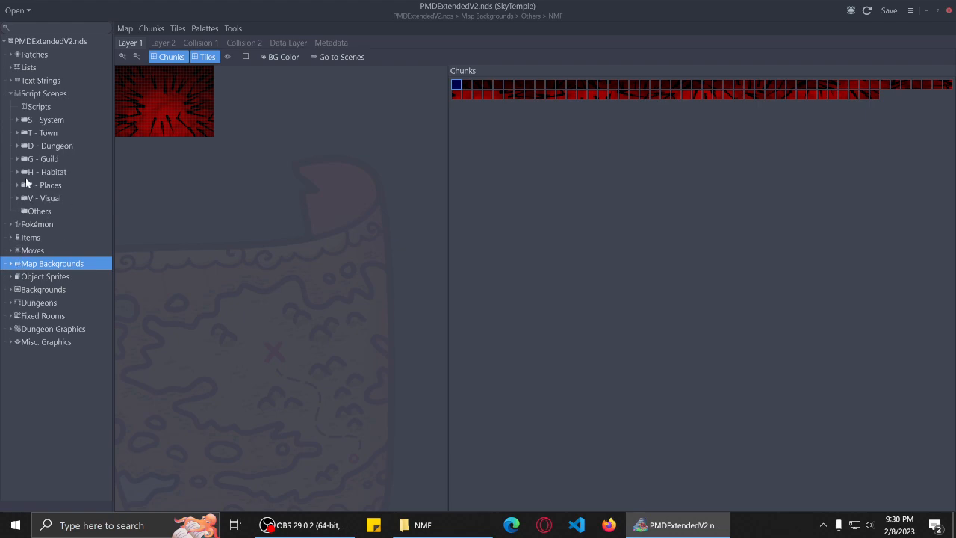
Filter the project tree for "nmf" and open the nmf acting scene under PNMF.
{"action": "left_click", "coordinate": [11, 27]}
{"action": "type", "text": "n"}
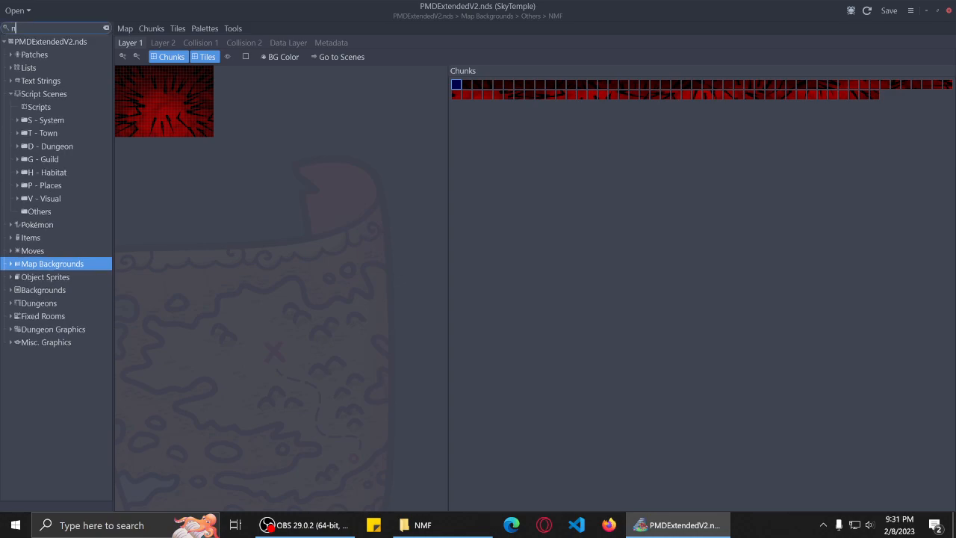
{"action": "type", "text": "mf"}
{"action": "left_click", "coordinate": [53, 108]}
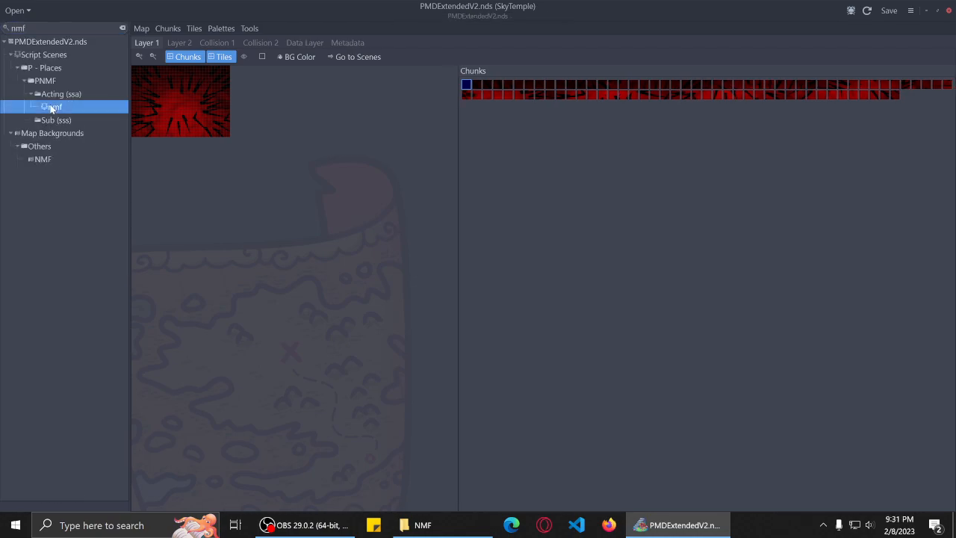
Set the nmf scene's background to the NMF map and close the program.
{"action": "left_click", "coordinate": [299, 43]}
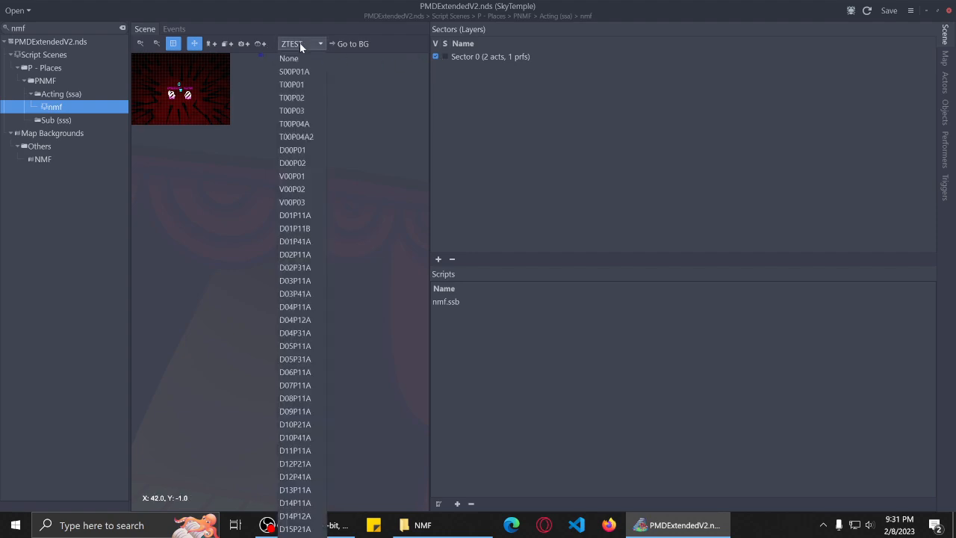
{"action": "scroll", "coordinate": [303, 164], "scroll_direction": "down", "scroll_amount": 10}
{"action": "scroll", "coordinate": [299, 374], "scroll_direction": "down", "scroll_amount": 15}
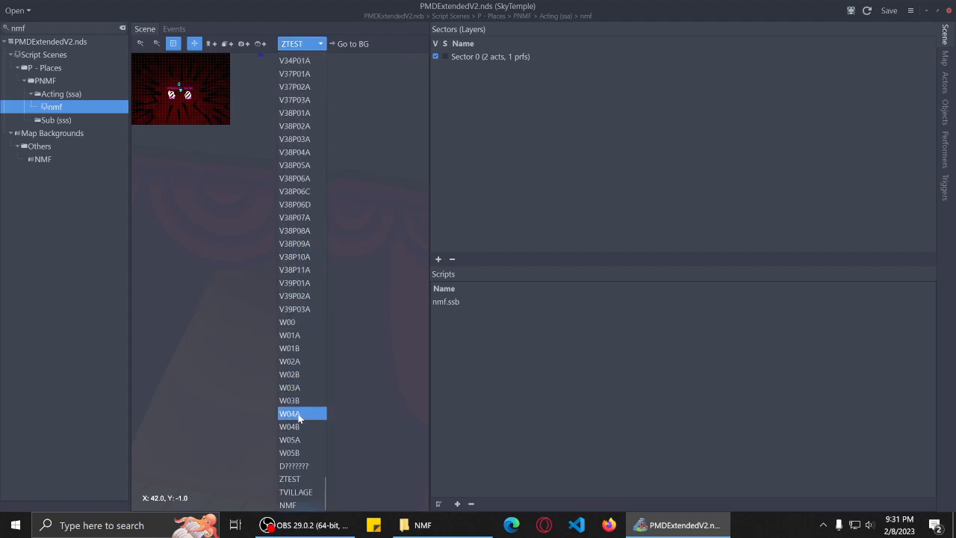
{"action": "left_click", "coordinate": [299, 505]}
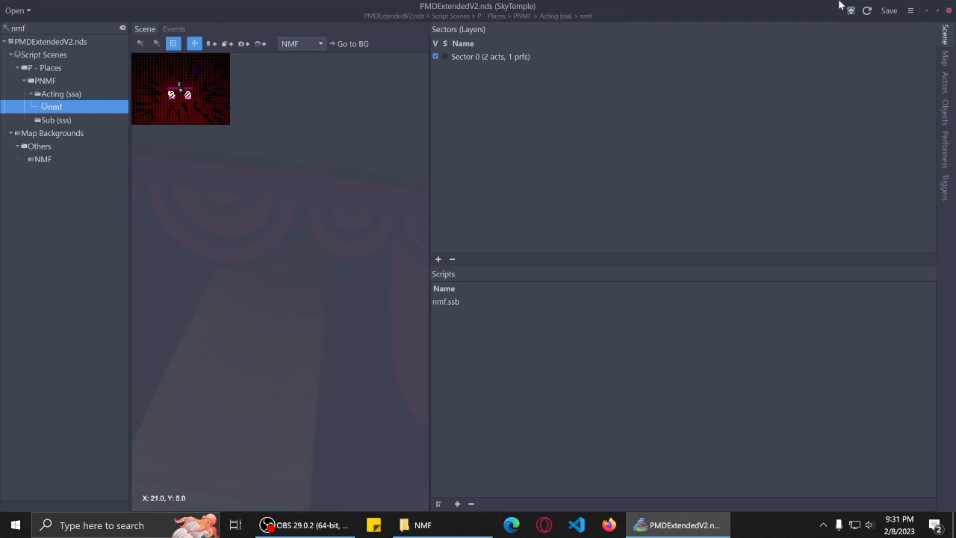
{"action": "left_click", "coordinate": [950, 10]}
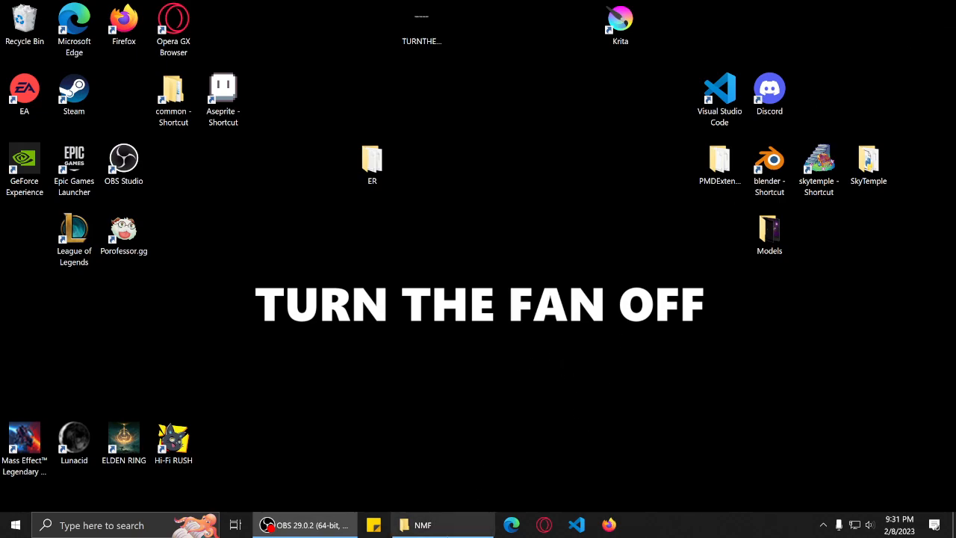
Browse to the user profile folder under Users on drive C in File Explorer.
{"action": "left_click", "coordinate": [416, 526]}
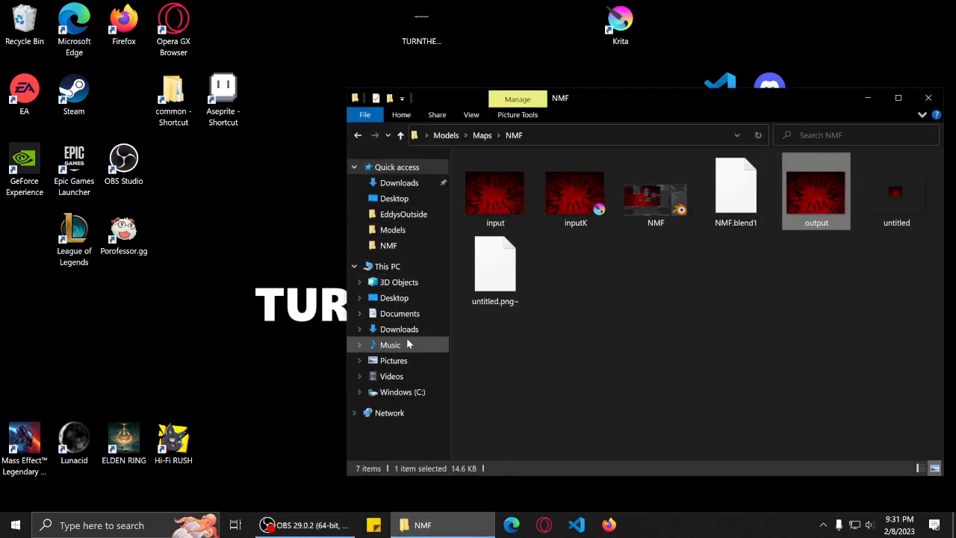
{"action": "left_click", "coordinate": [408, 394]}
{"action": "double_click", "coordinate": [509, 292]}
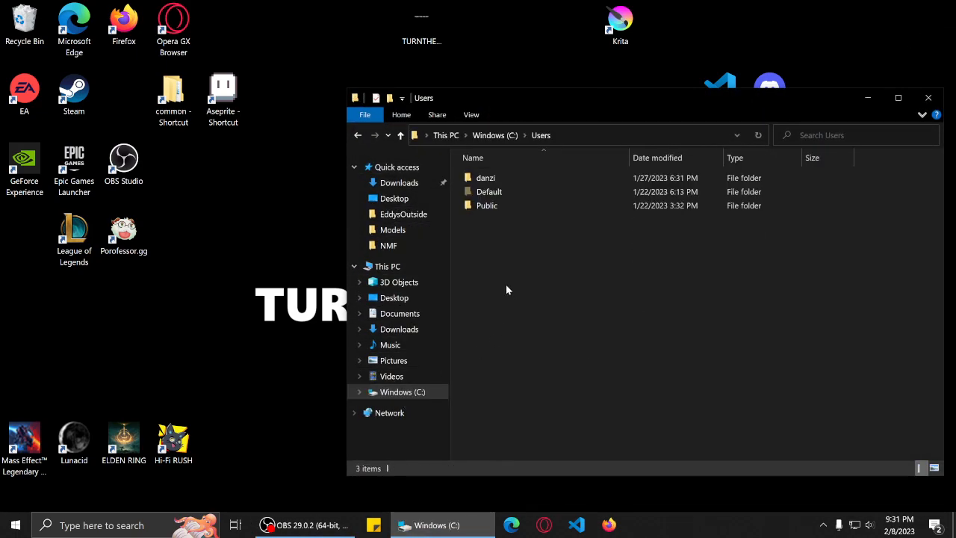
{"action": "double_click", "coordinate": [527, 181]}
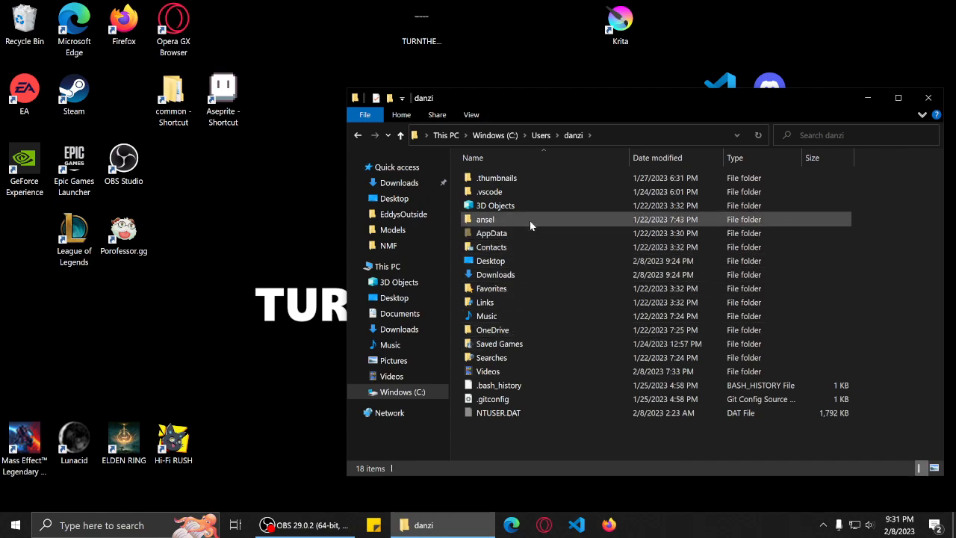
Move the sk2 folder from Program Files on drive C to the desktop, granting administrator permission.
{"action": "left_click", "coordinate": [422, 392]}
{"action": "left_click", "coordinate": [504, 247]}
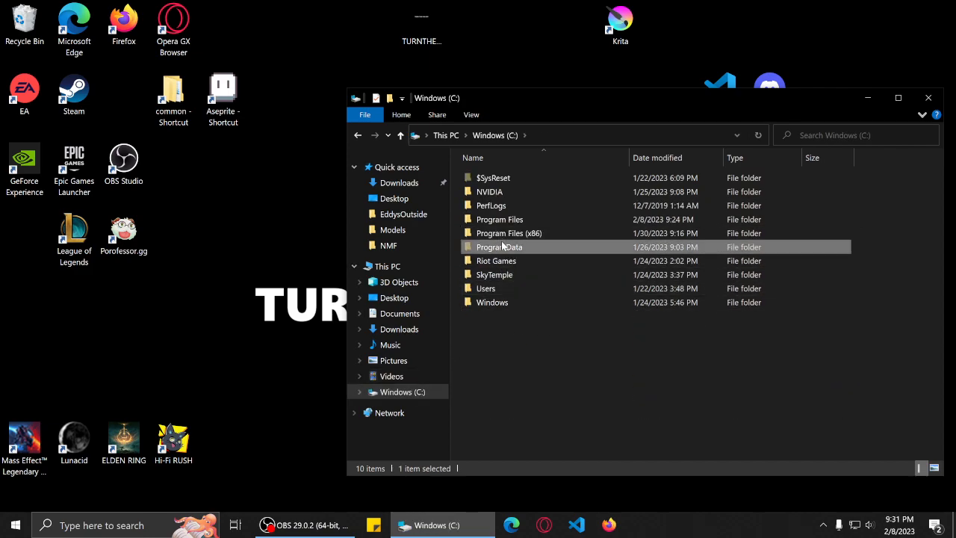
{"action": "double_click", "coordinate": [499, 219]}
{"action": "scroll", "coordinate": [525, 321], "scroll_direction": "down", "scroll_amount": 2}
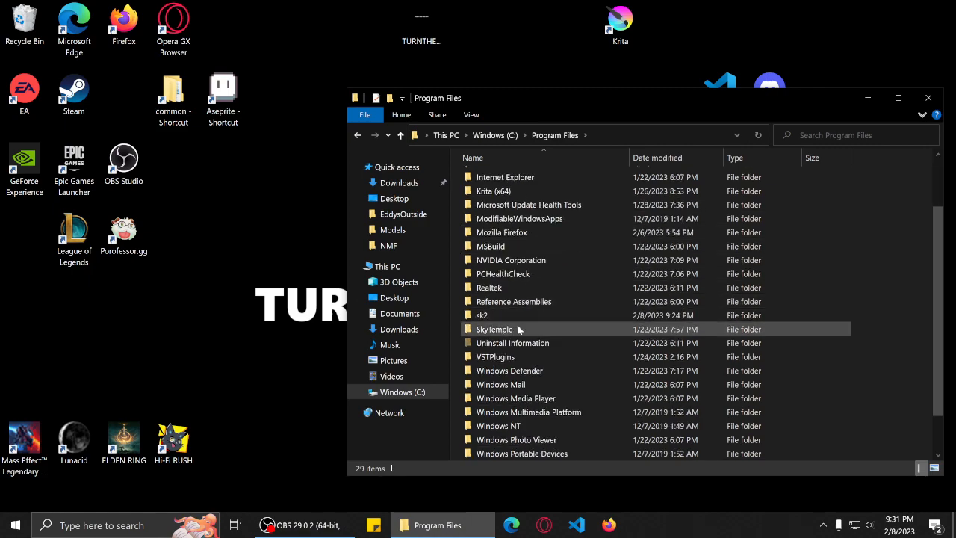
{"action": "left_click_drag", "start_coordinate": [496, 321], "coordinate": [305, 238]}
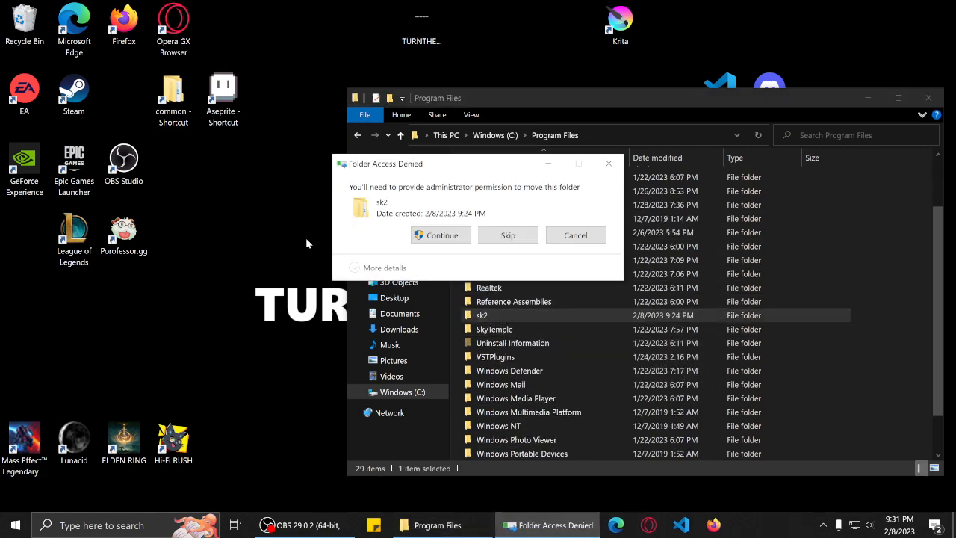
{"action": "left_click", "coordinate": [447, 235]}
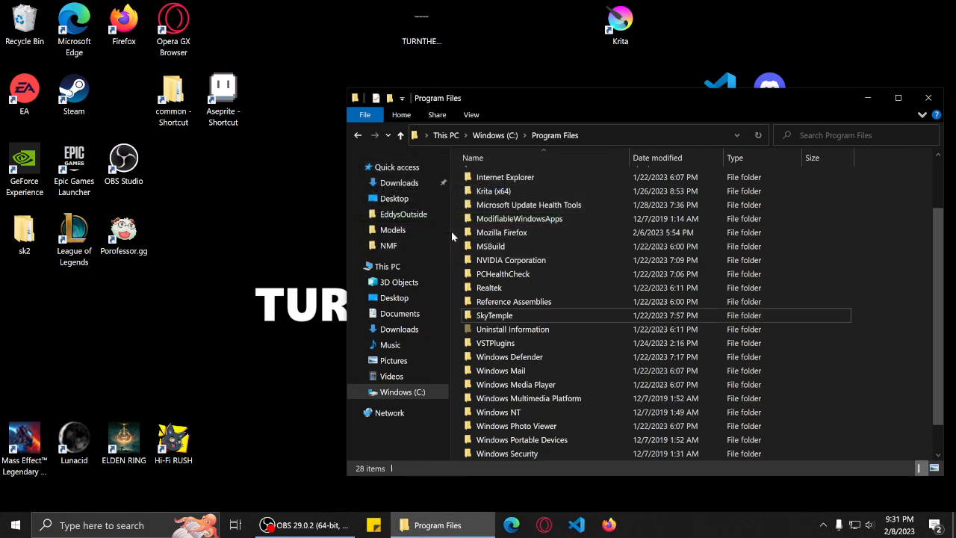
Close the Program Files window and place the sk2 and SkyTemple folders near PMDExten... on the desktop.
{"action": "left_click", "coordinate": [929, 97]}
{"action": "left_click_drag", "start_coordinate": [24, 233], "coordinate": [653, 179]}
{"action": "left_click_drag", "start_coordinate": [869, 164], "coordinate": [661, 230]}
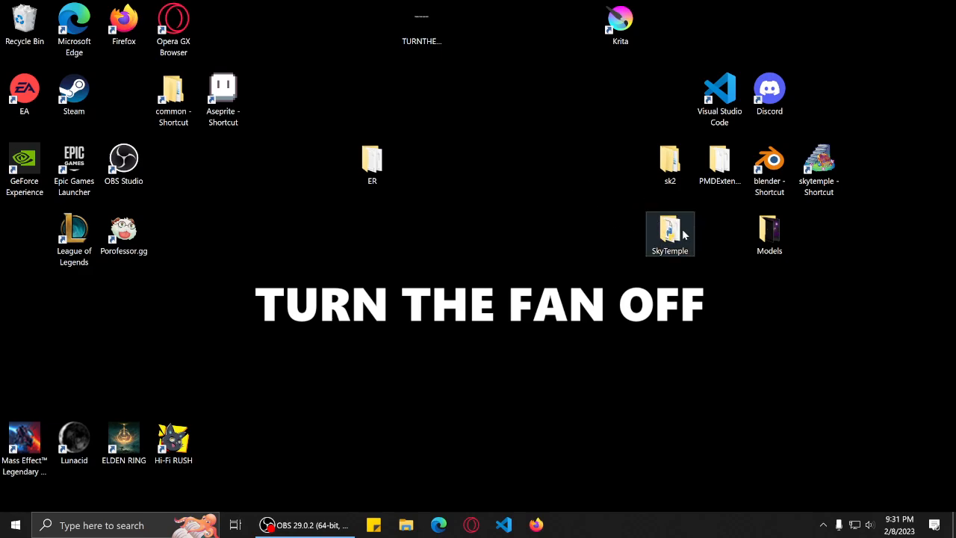
Check the contents of the desktop's SkyTemple and sk2 folders, closing each one after viewing.
{"action": "double_click", "coordinate": [676, 233]}
{"action": "left_click", "coordinate": [919, 102]}
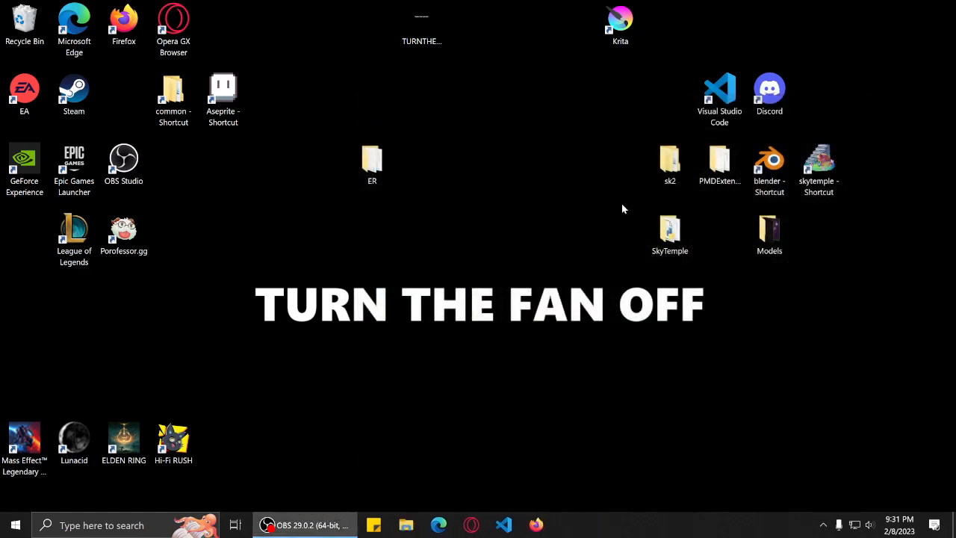
{"action": "double_click", "coordinate": [671, 166]}
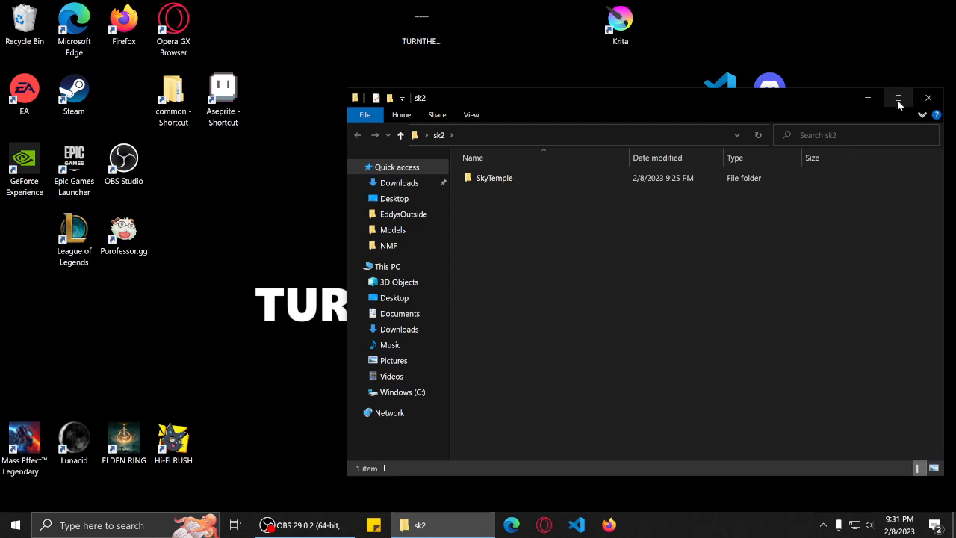
{"action": "left_click", "coordinate": [926, 97]}
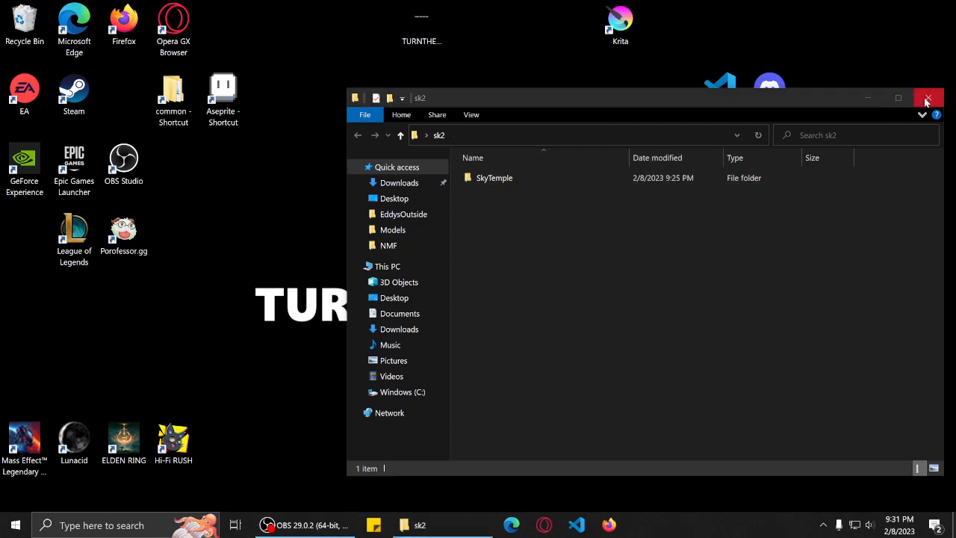
{"action": "left_click", "coordinate": [929, 97]}
Create a new folder on the desktop, move the SkyTemple folder into it, and place sk2 beside it.
{"action": "right_click", "coordinate": [614, 237]}
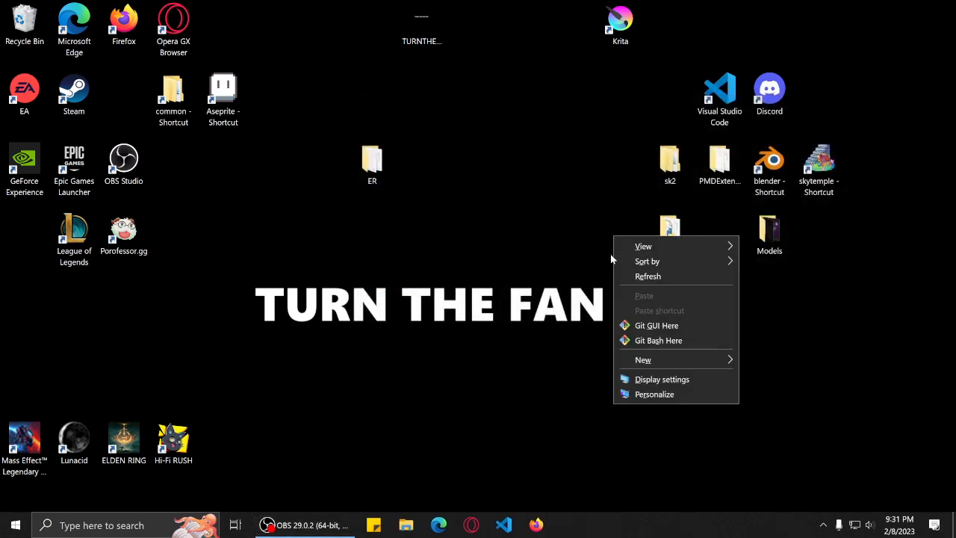
{"action": "mouse_move", "coordinate": [668, 358]}
{"action": "left_click", "coordinate": [766, 361]}
{"action": "left_click_drag", "start_coordinate": [670, 228], "coordinate": [578, 170]}
{"action": "left_click_drag", "start_coordinate": [648, 173], "coordinate": [597, 173]}
{"action": "left_click", "coordinate": [590, 101]}
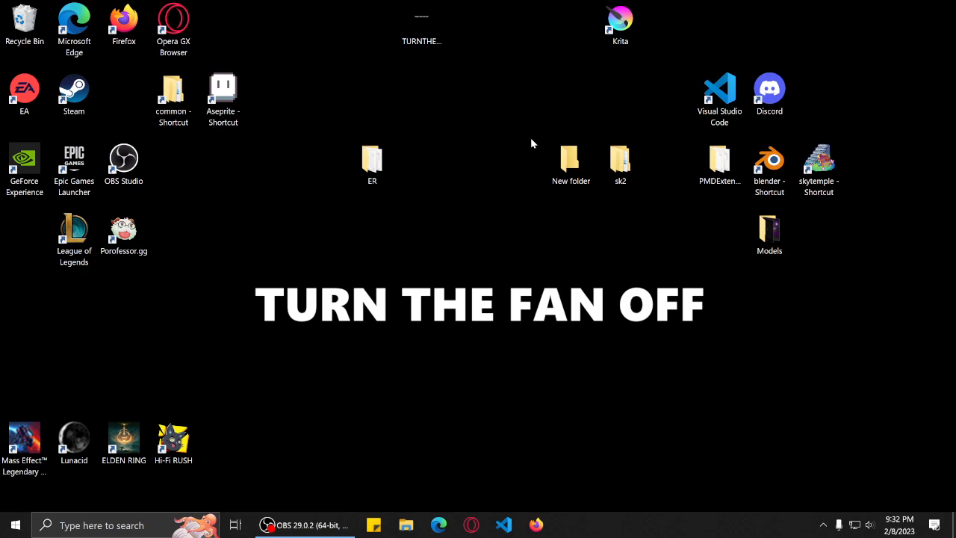